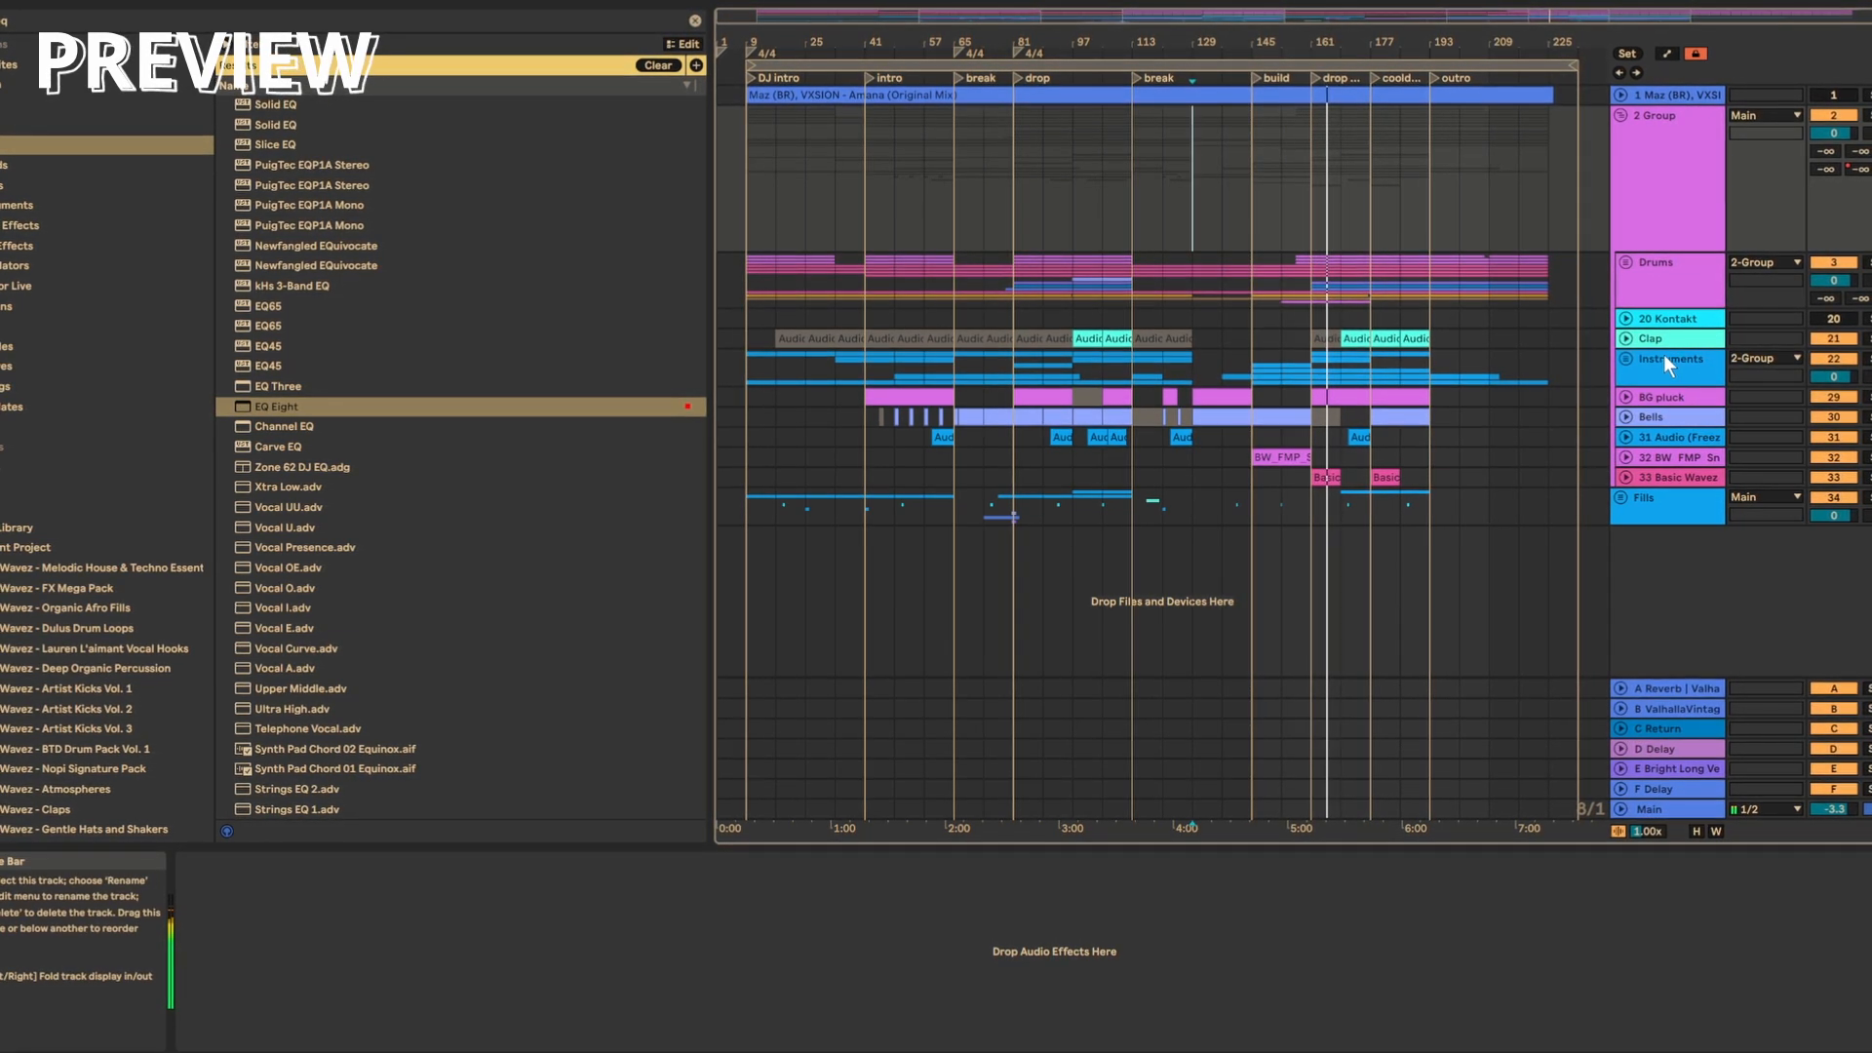
Step: Unfold the Instruments group and its PIANO, STAB, PAD, CHORD PLUCK and BASS tracks
click(1627, 358)
scroll(1635, 359, down, 2)
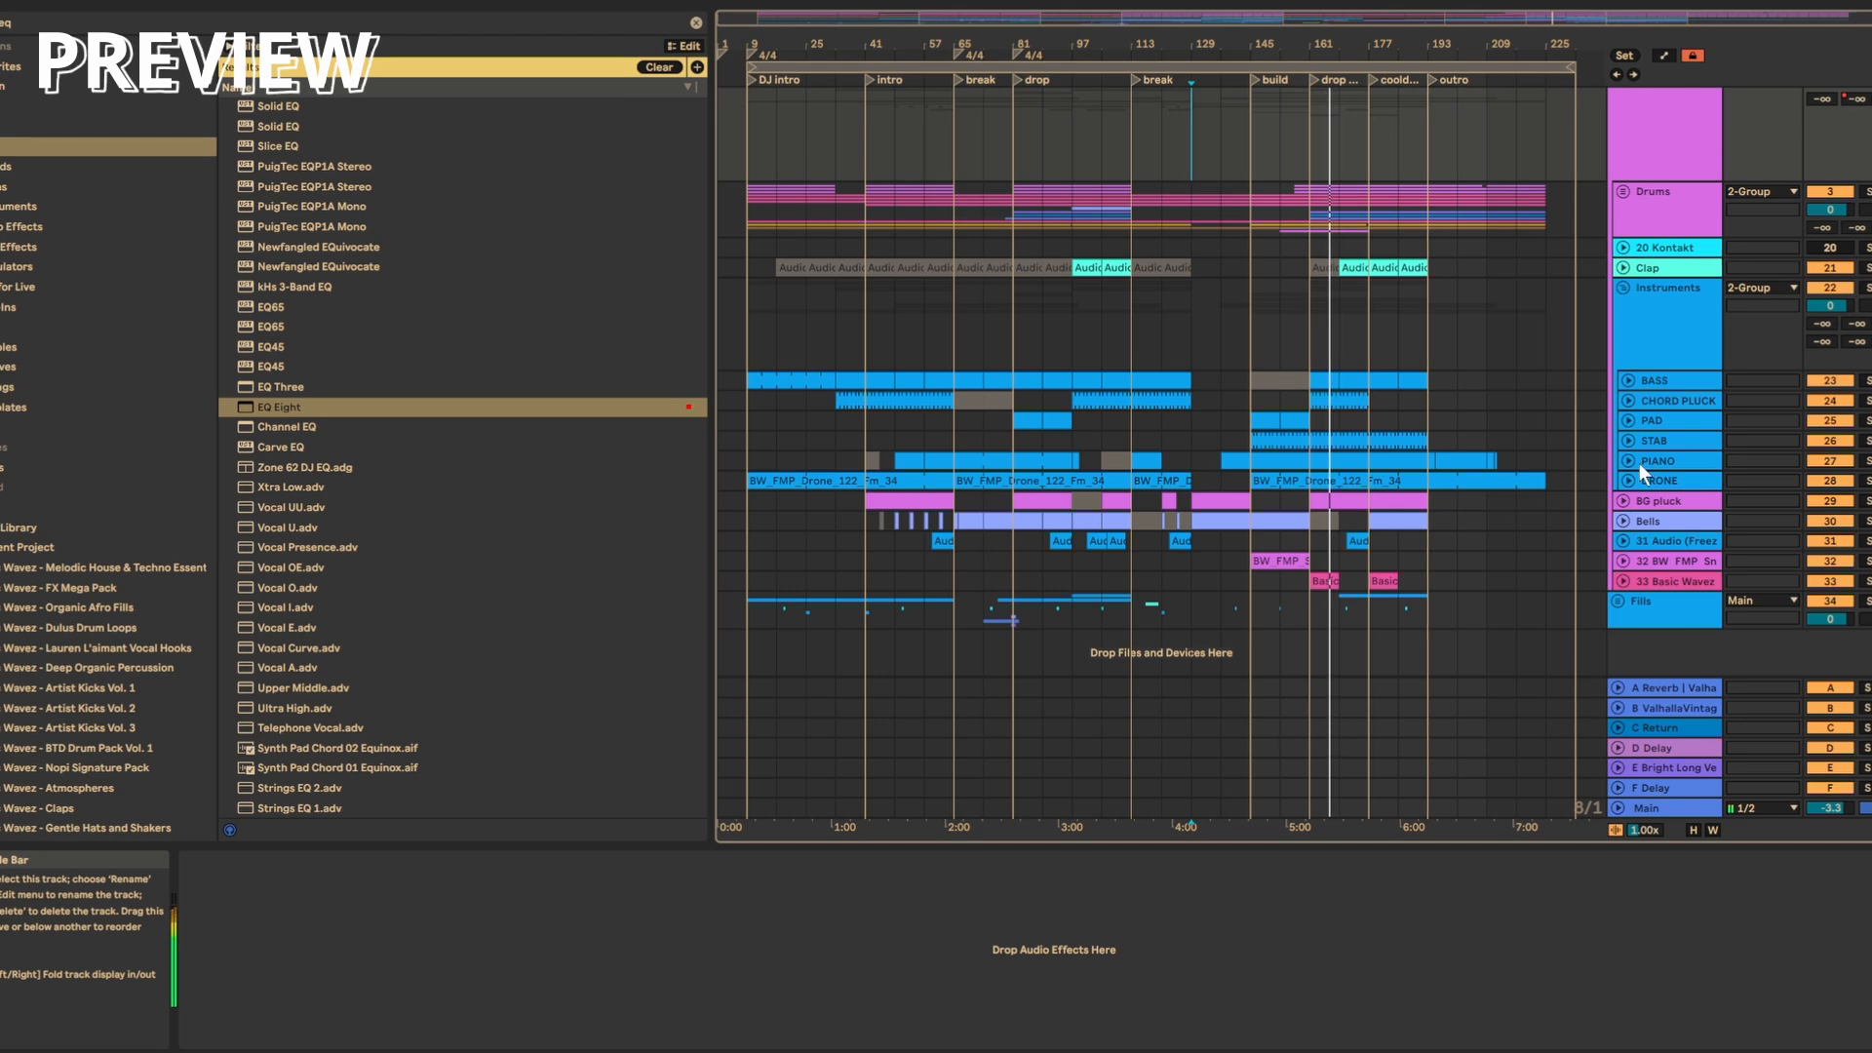
click(1629, 461)
click(1629, 441)
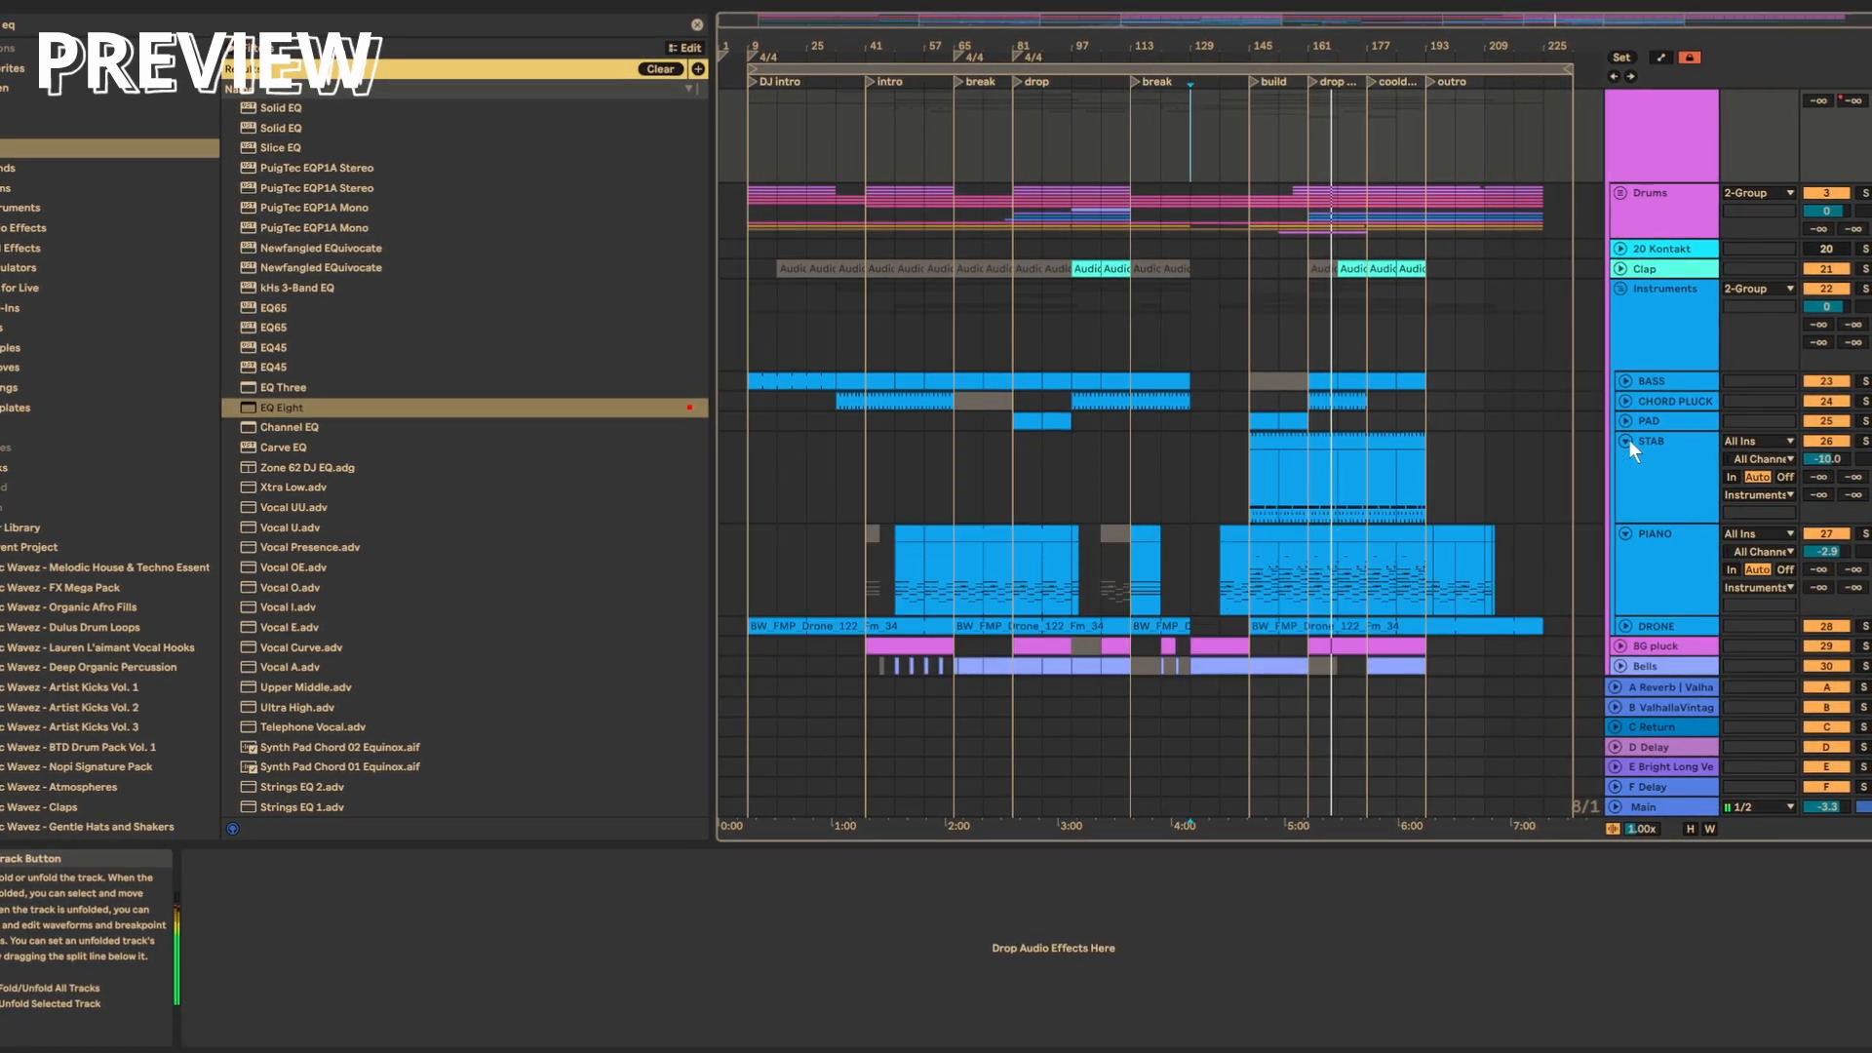
scroll(1621, 410, down, 2)
click(1623, 335)
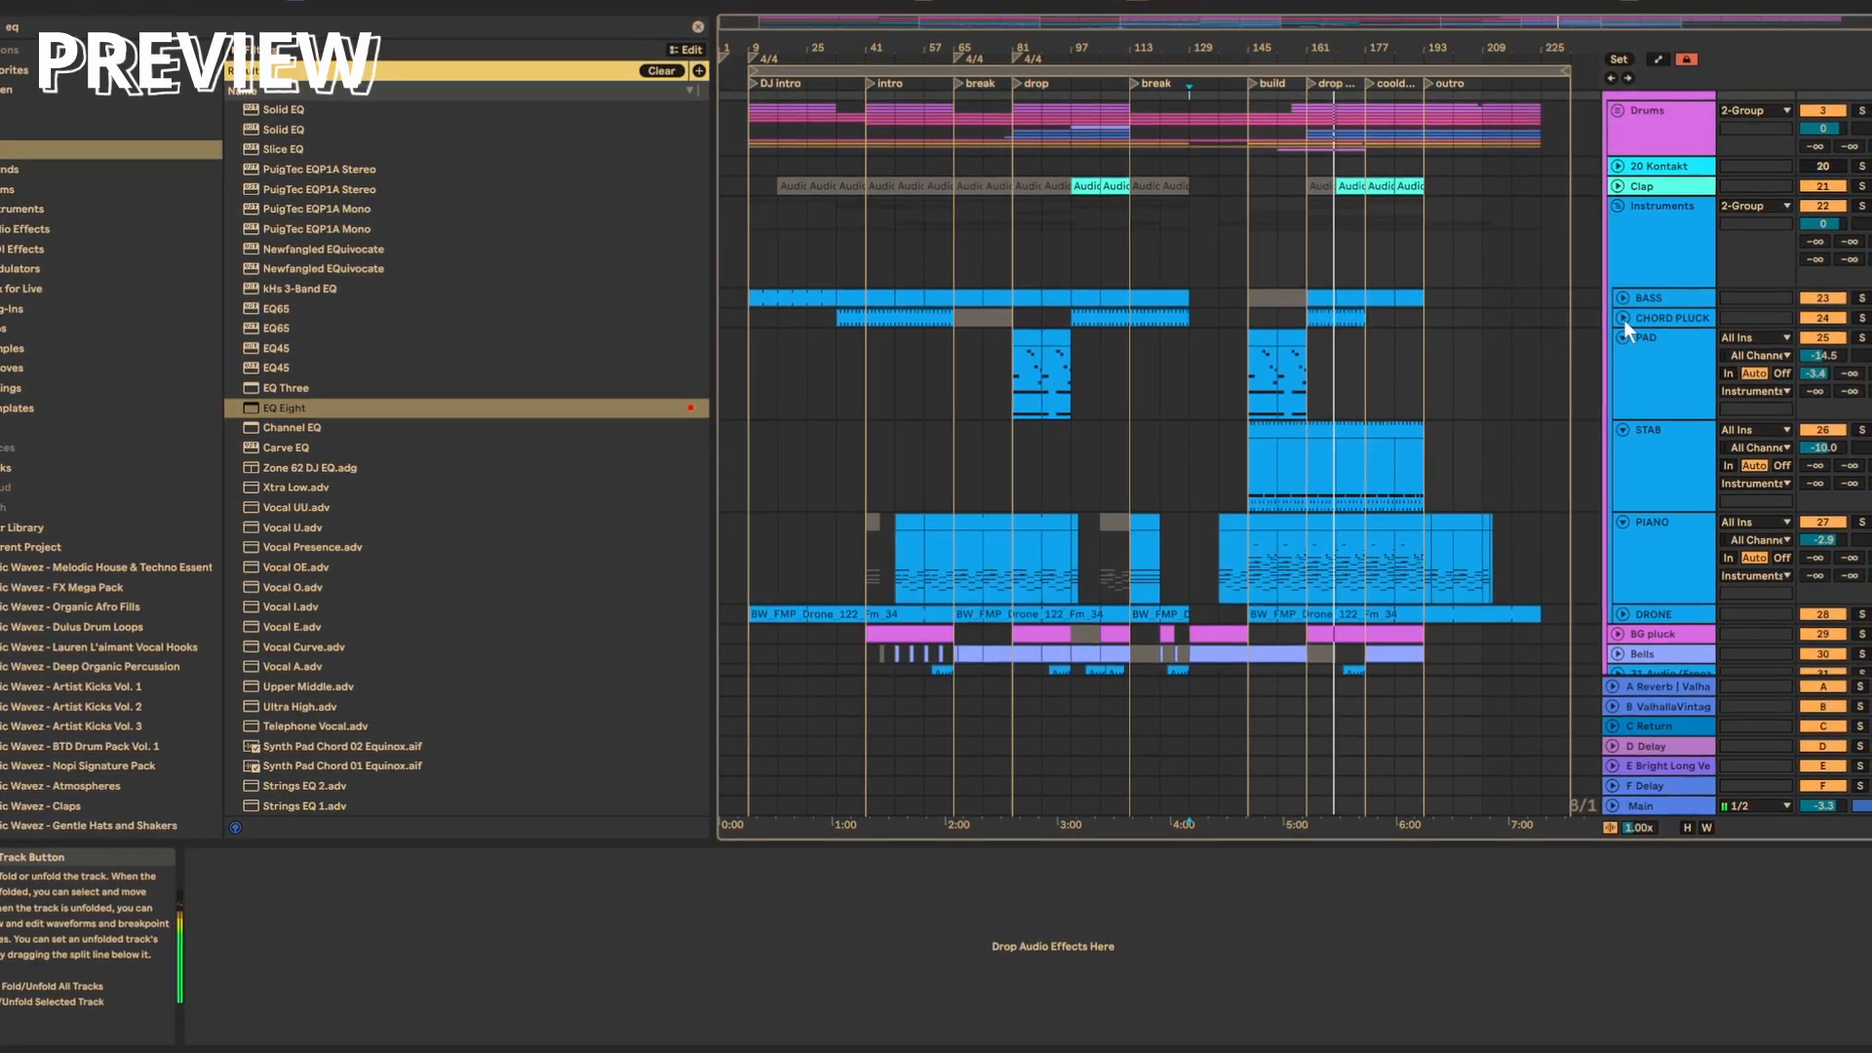
click(1624, 319)
scroll(1624, 320, down, 2)
click(1621, 234)
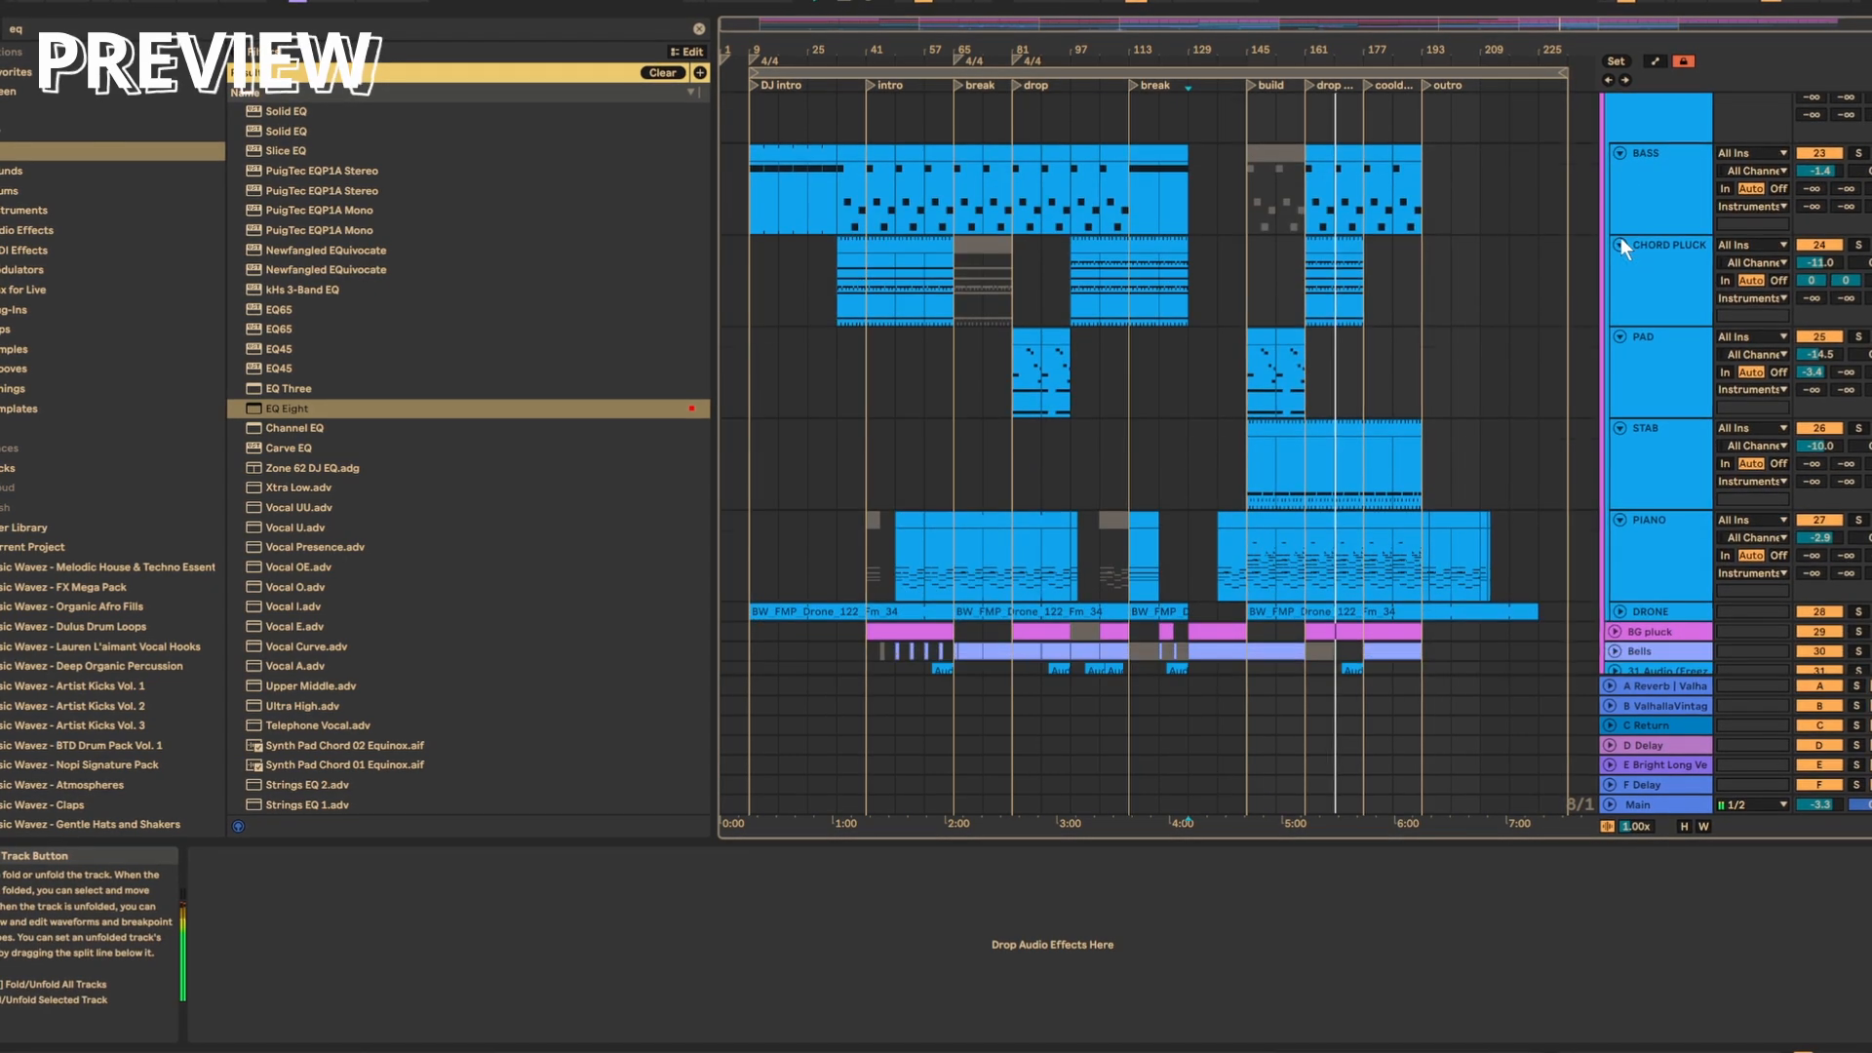
Step: Unfold the Fills group and its first track, number 35
scroll(1619, 237, down, 3)
scroll(1656, 451, down, 3)
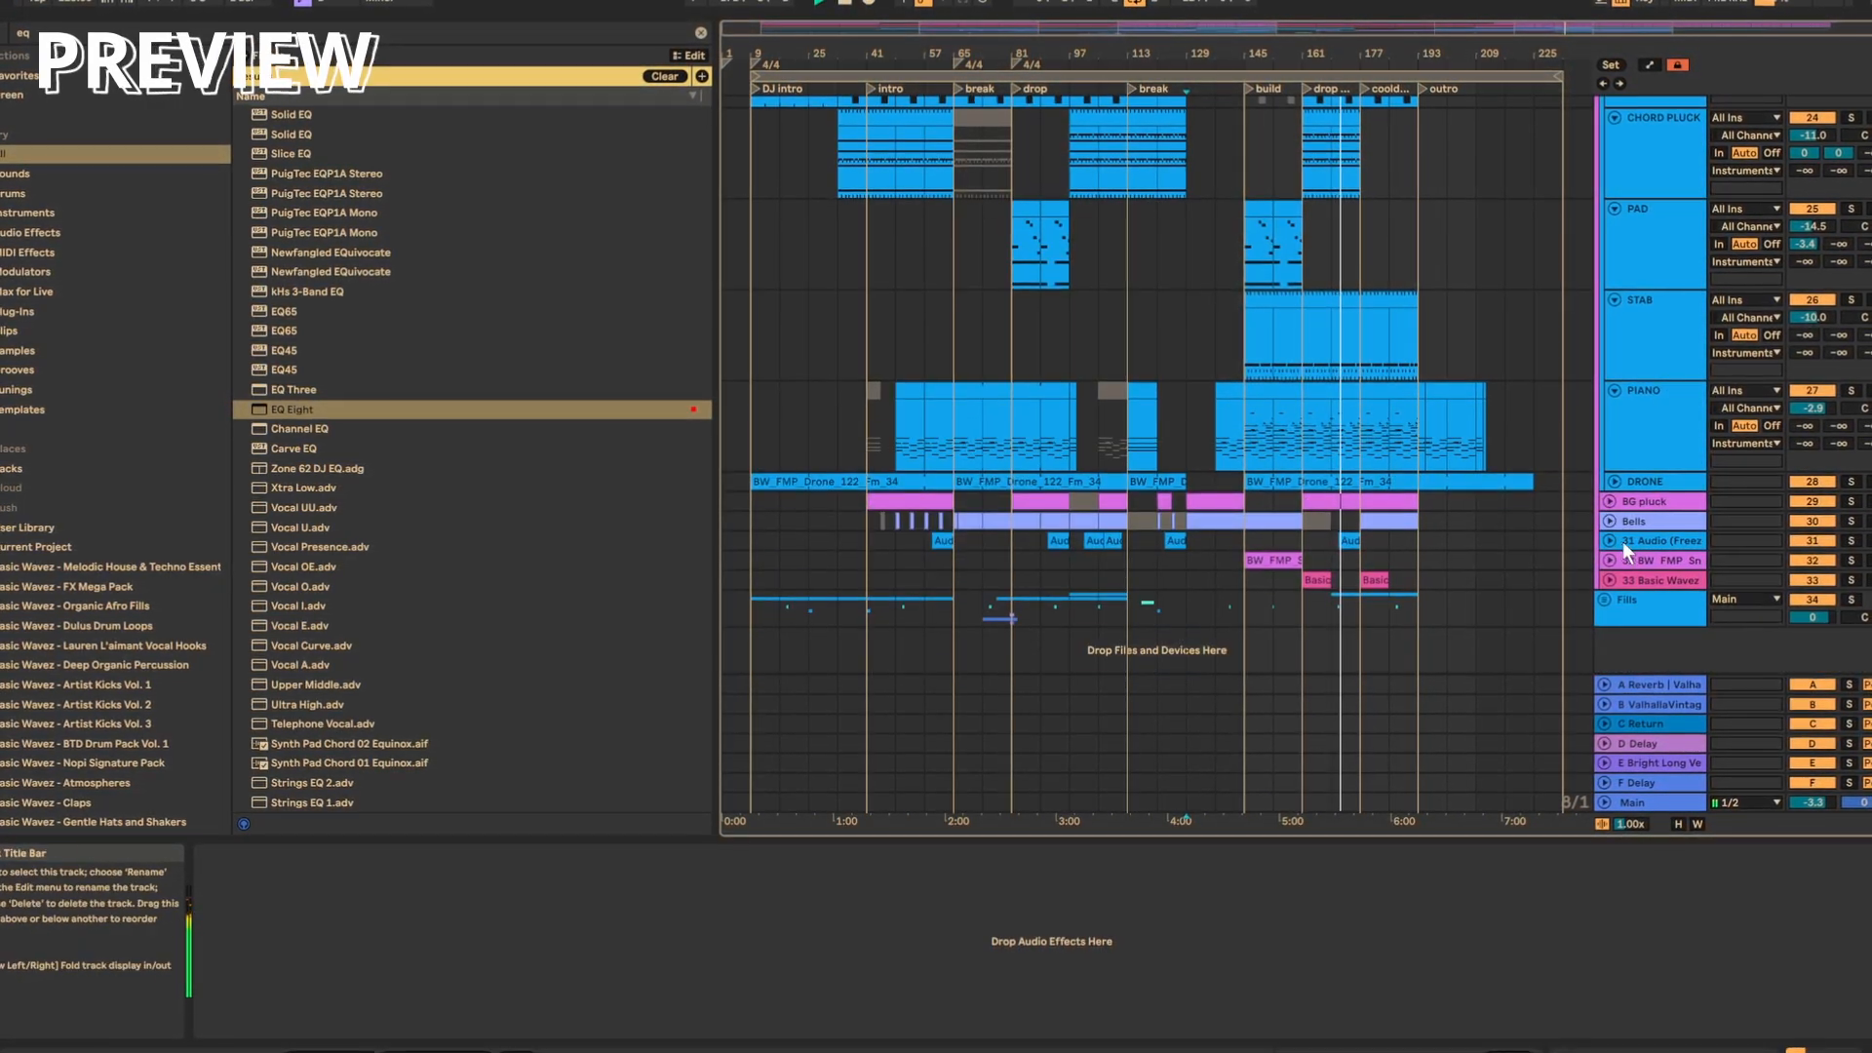
click(1607, 598)
scroll(1623, 555, down, 3)
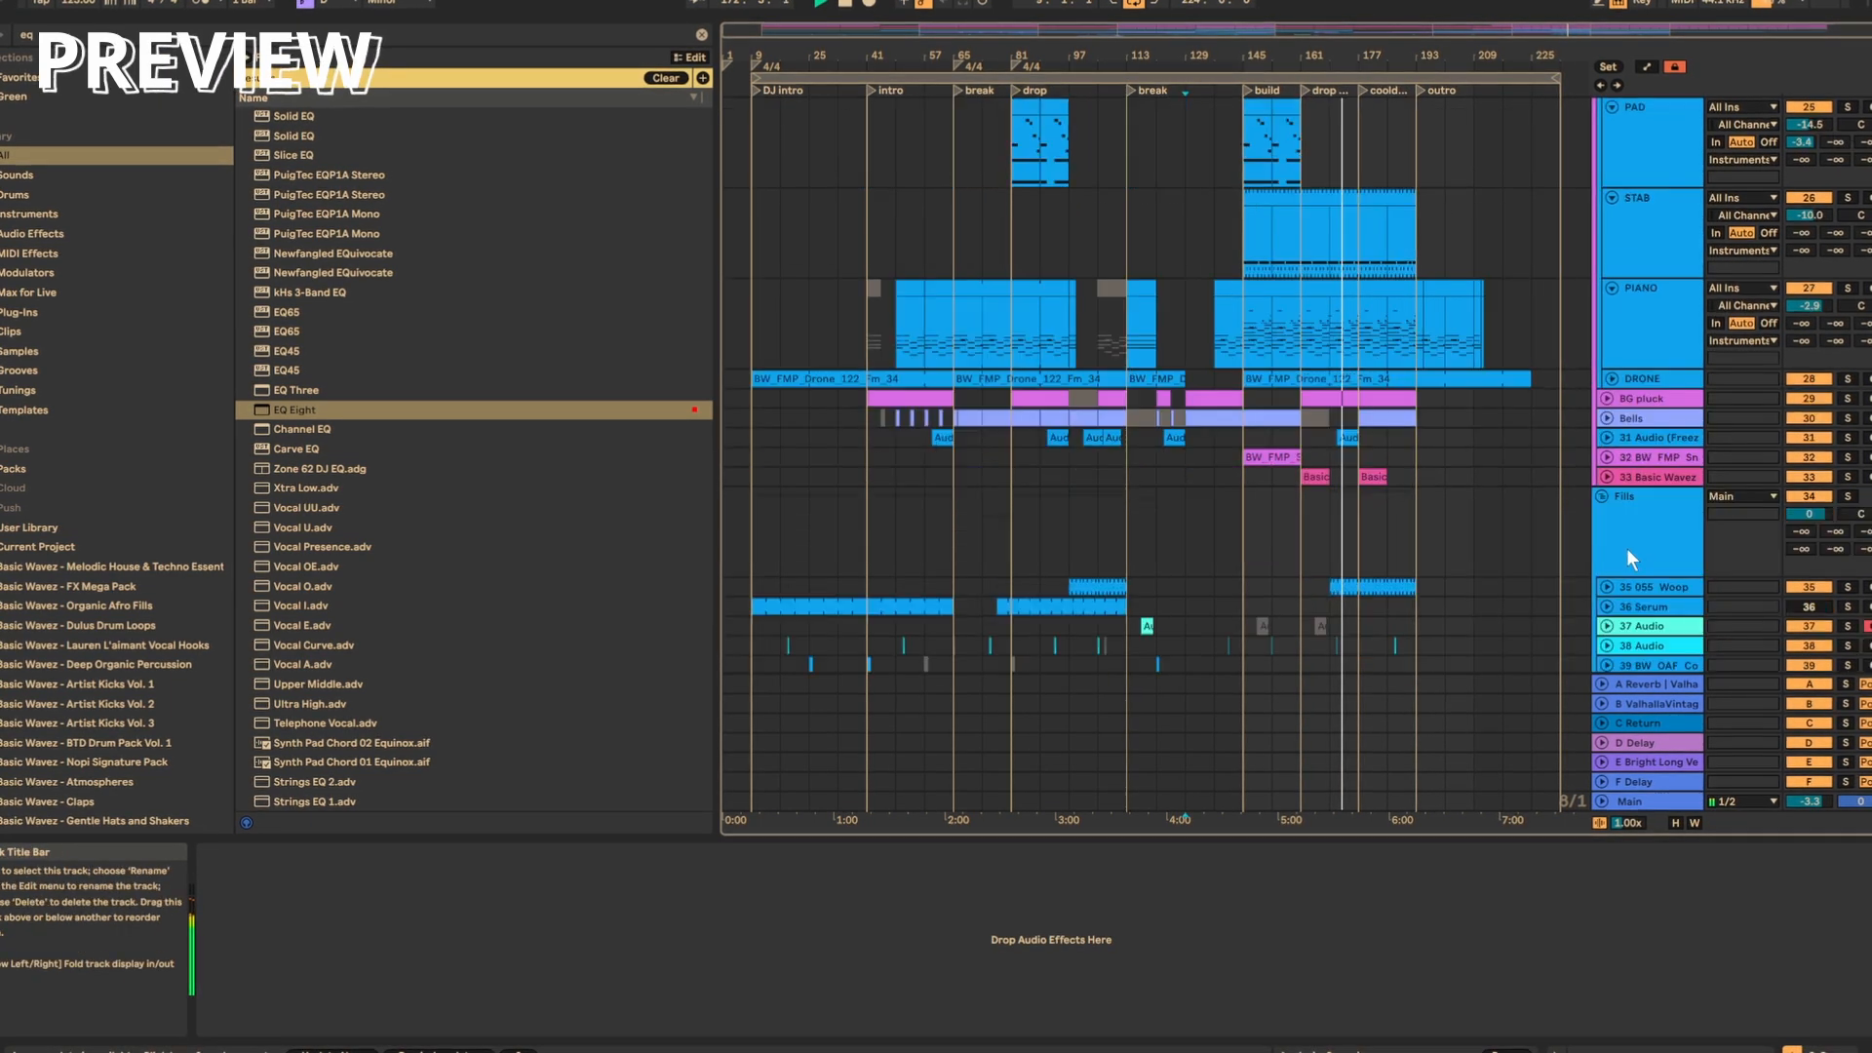
scroll(1639, 532, down, 1)
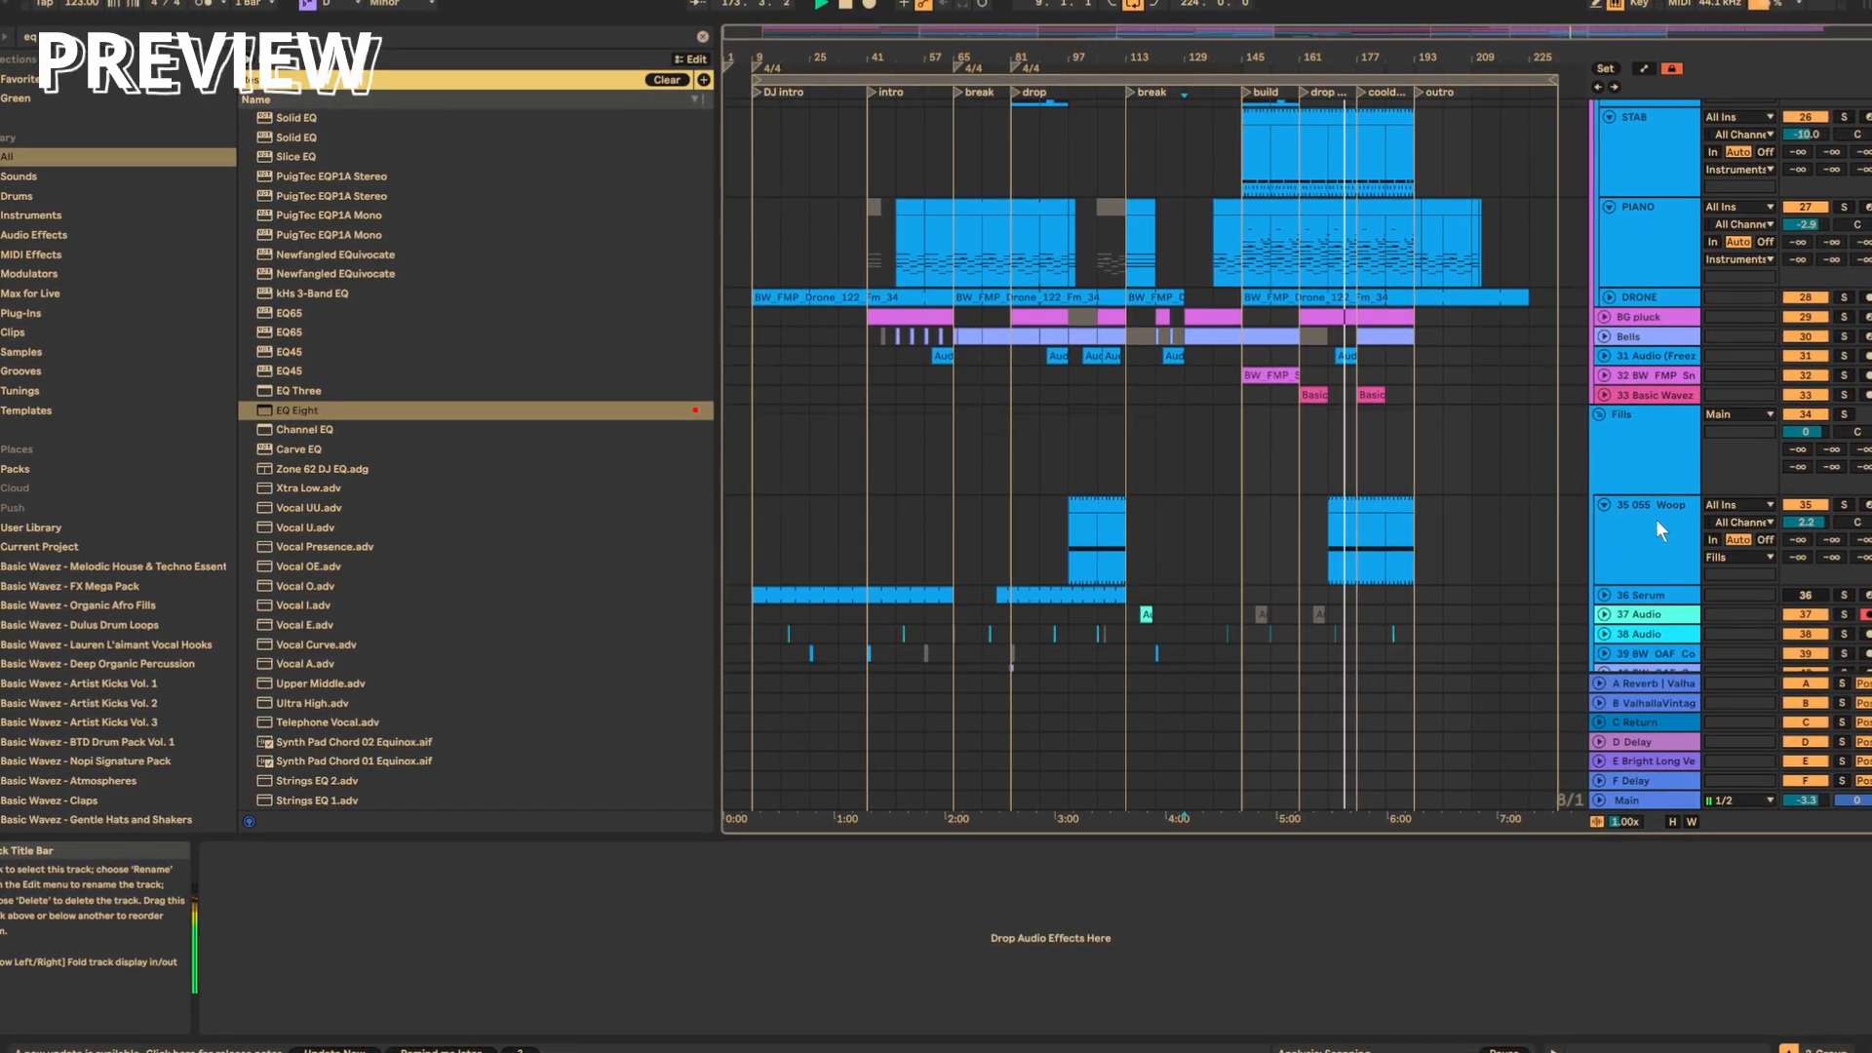
Step: Unfold the Drums group and its first two kick tracks, focusing the arrangement on the drop climax at bar 161
scroll(1652, 478, up, 9)
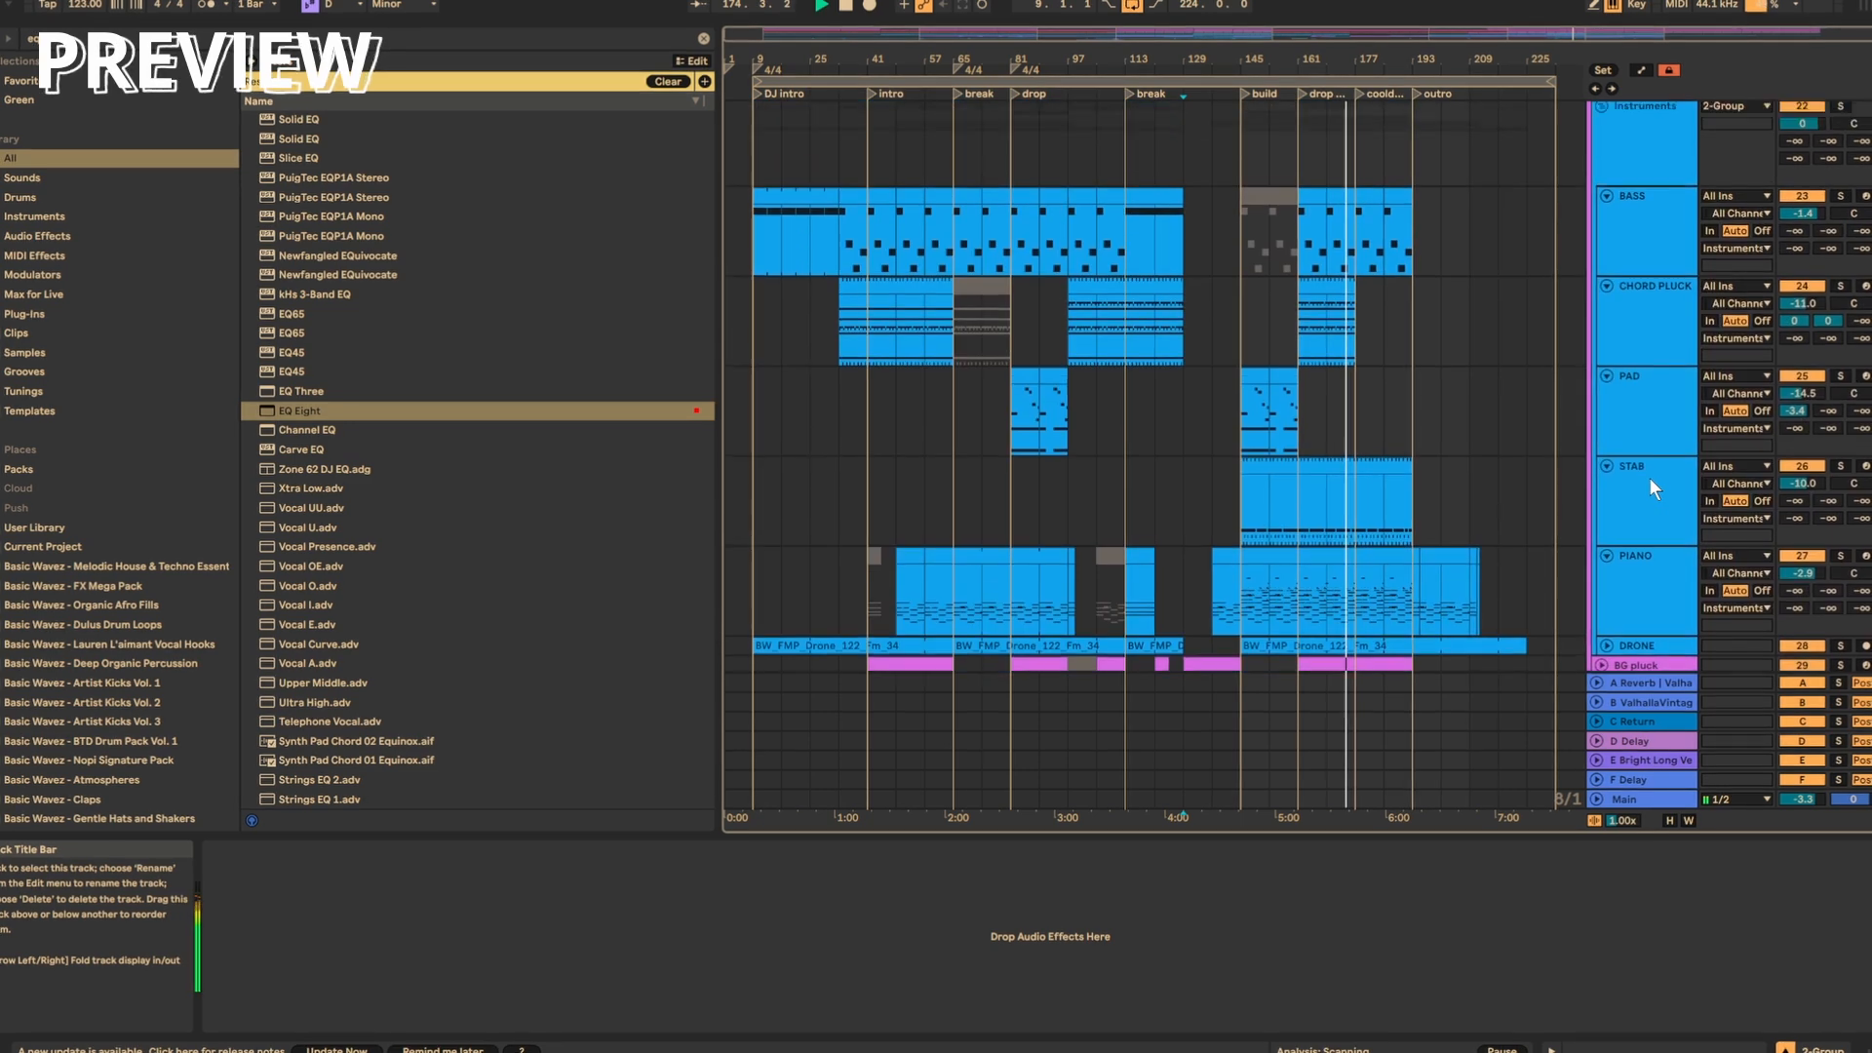
scroll(1648, 478, up, 4)
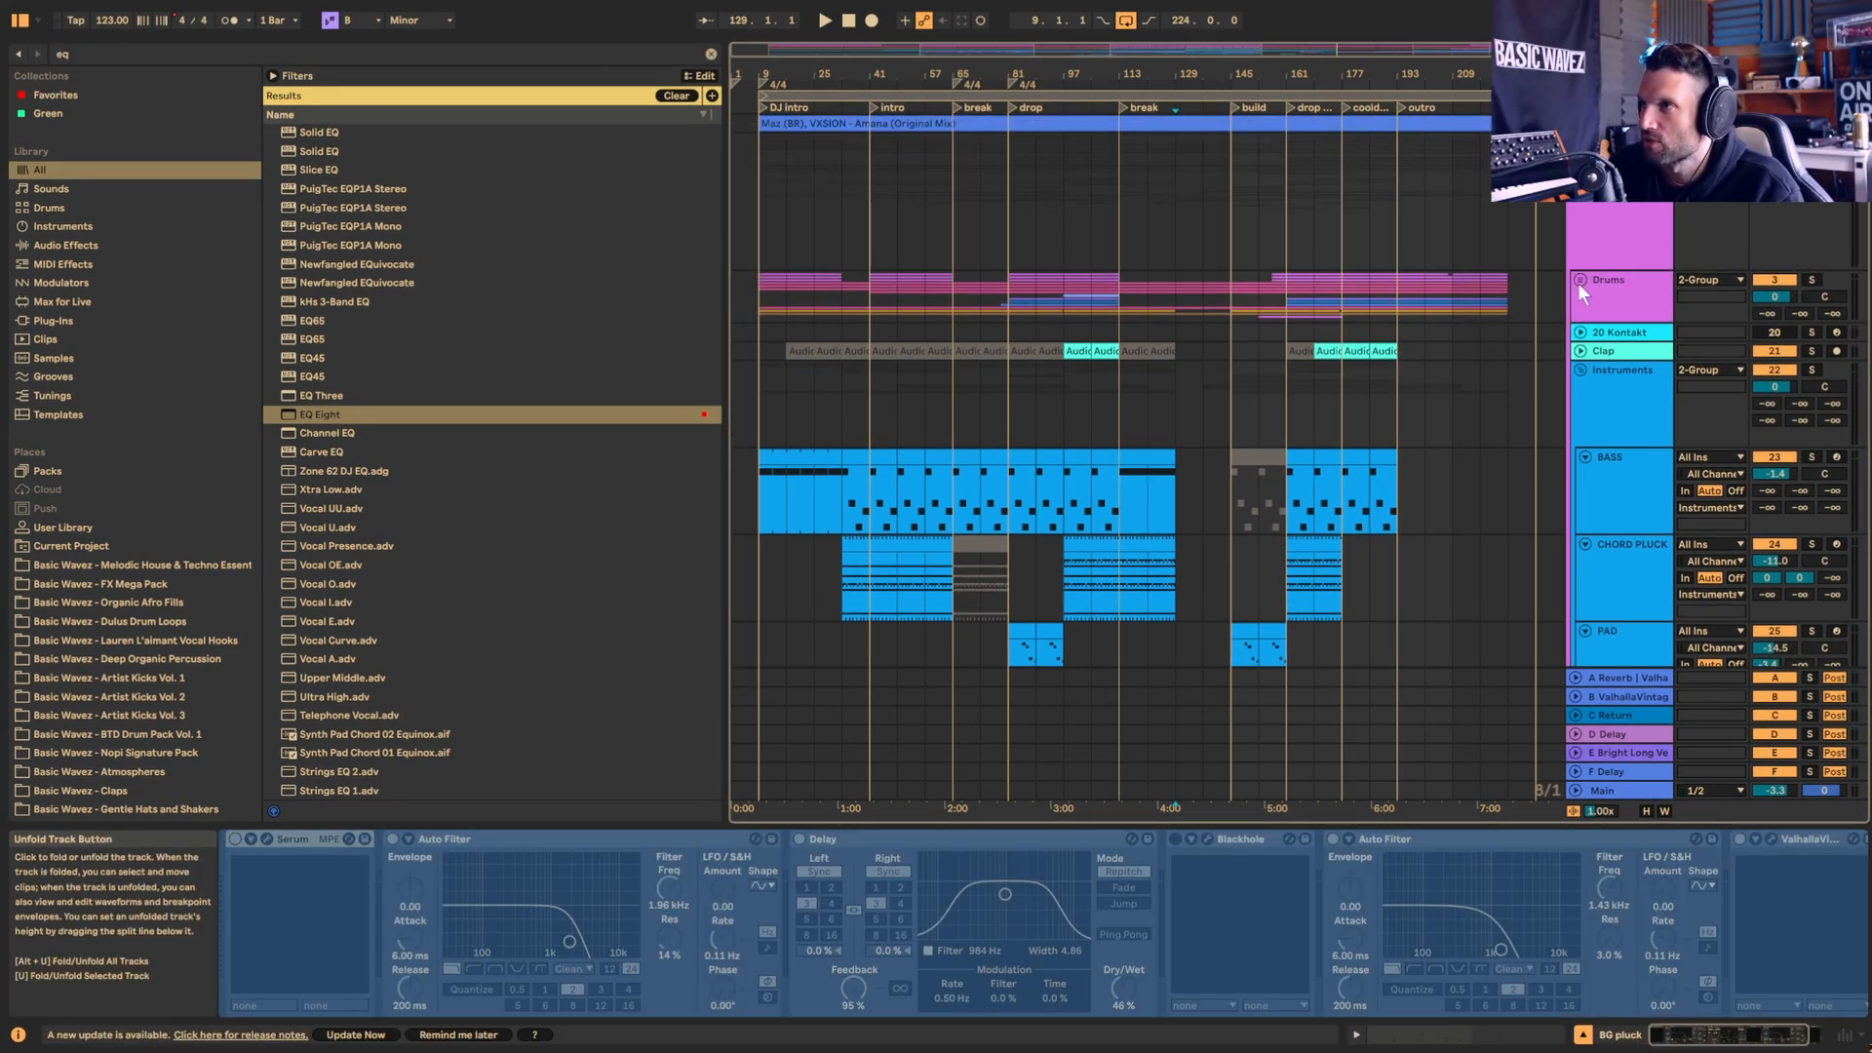
click(1580, 280)
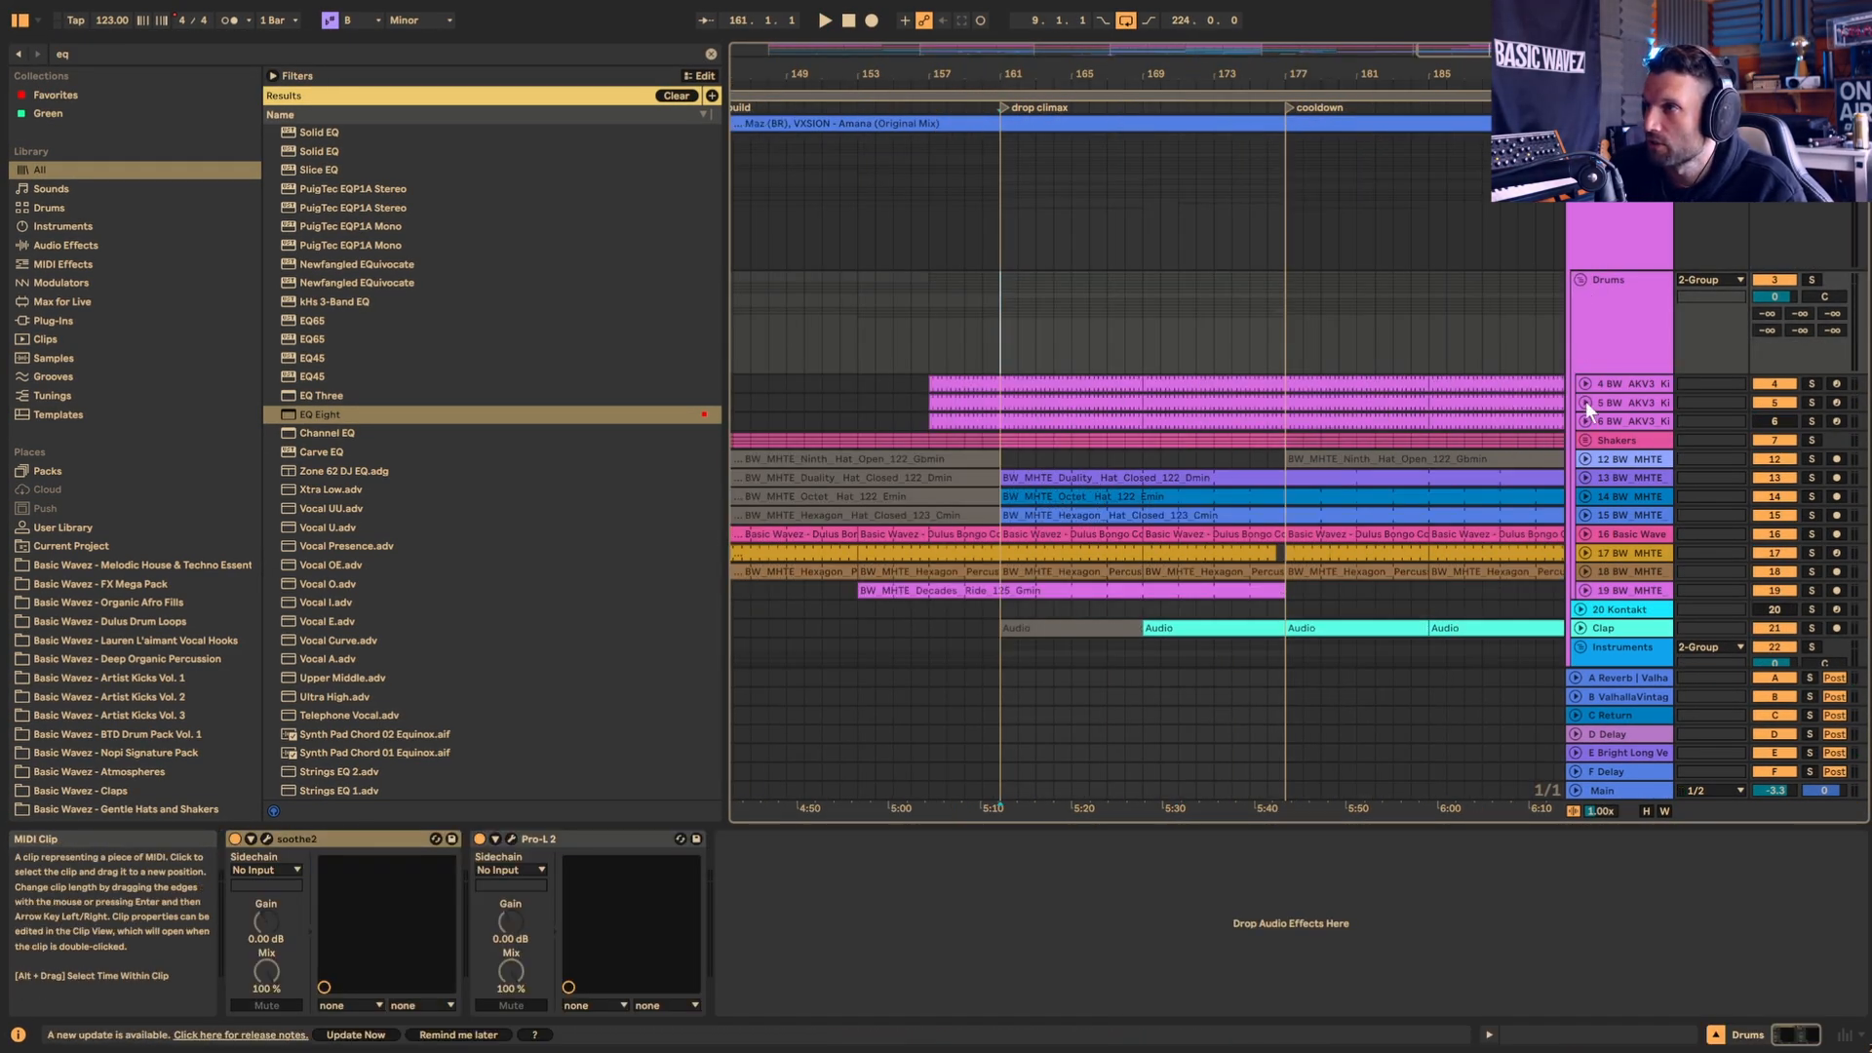
drag(1444, 47, 1474, 134)
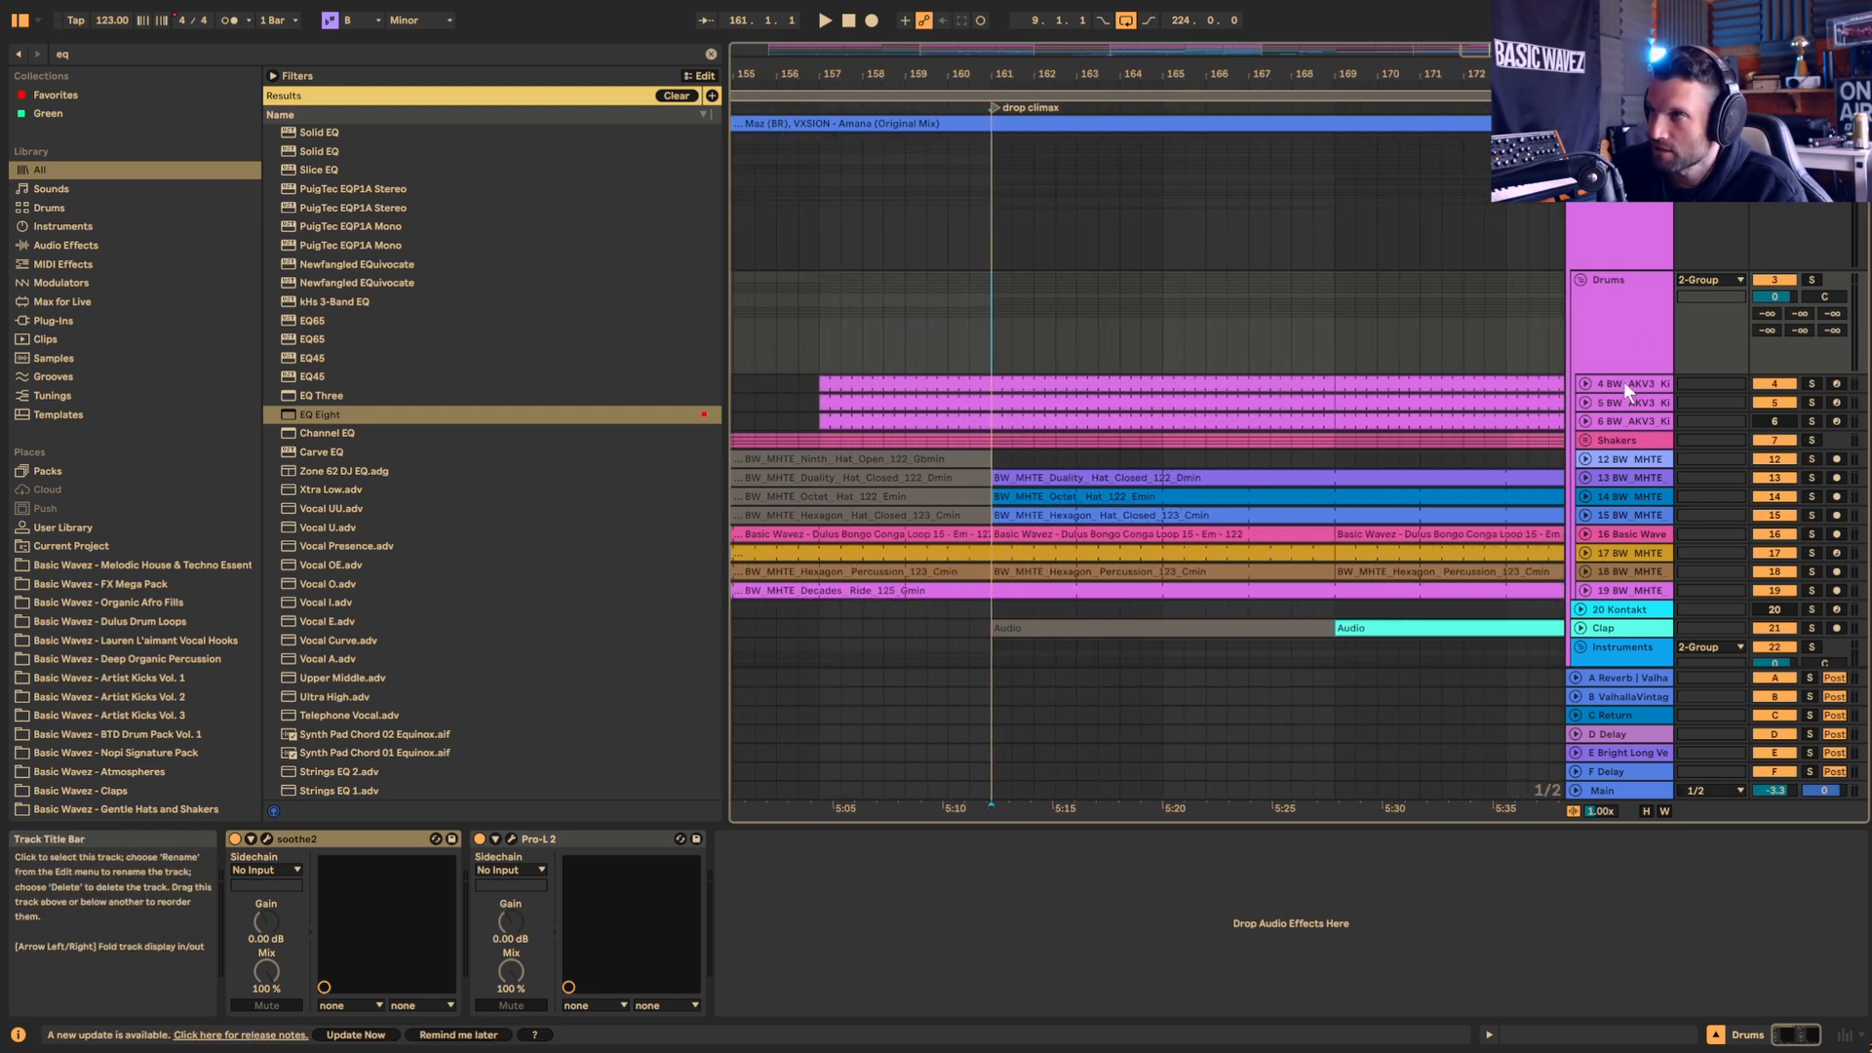
click(1584, 386)
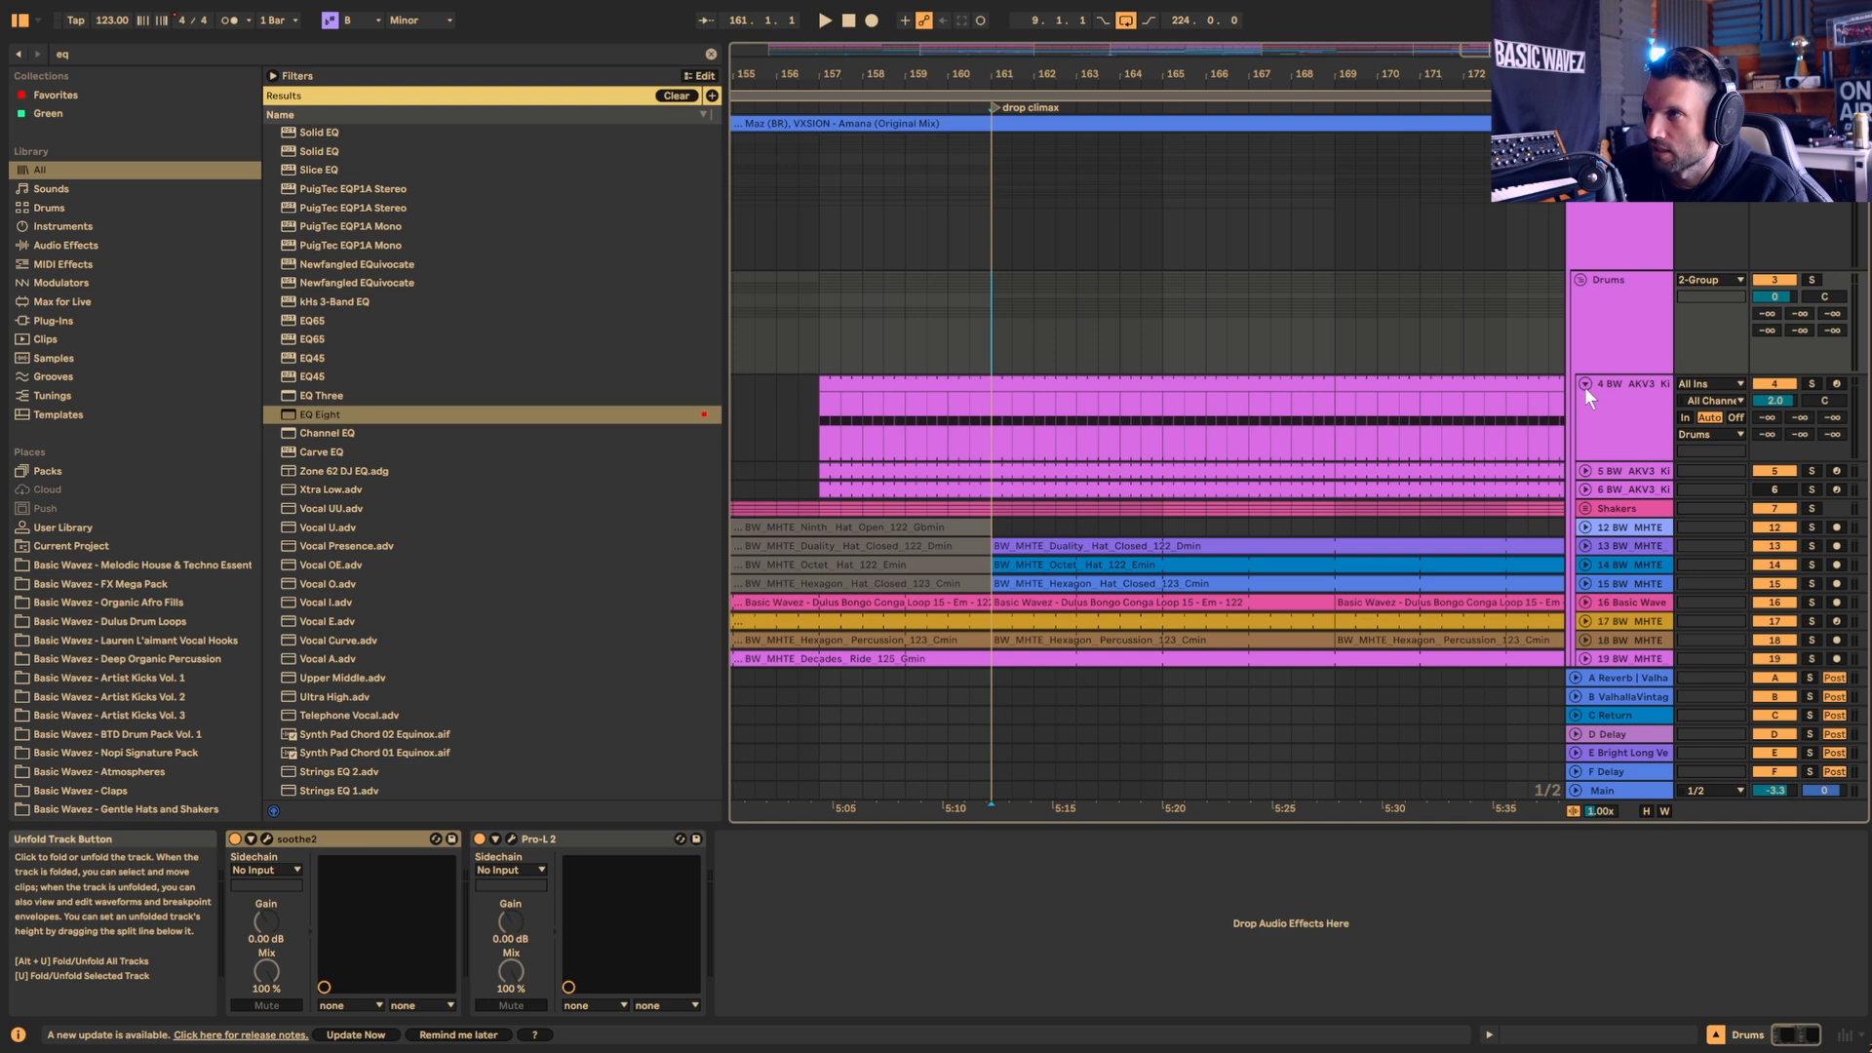
click(1588, 471)
Step: Place the insert marker at bar 161 on the first kick track and list all samples in Basic Wavez - Artist Kicks Vol. 3
click(994, 441)
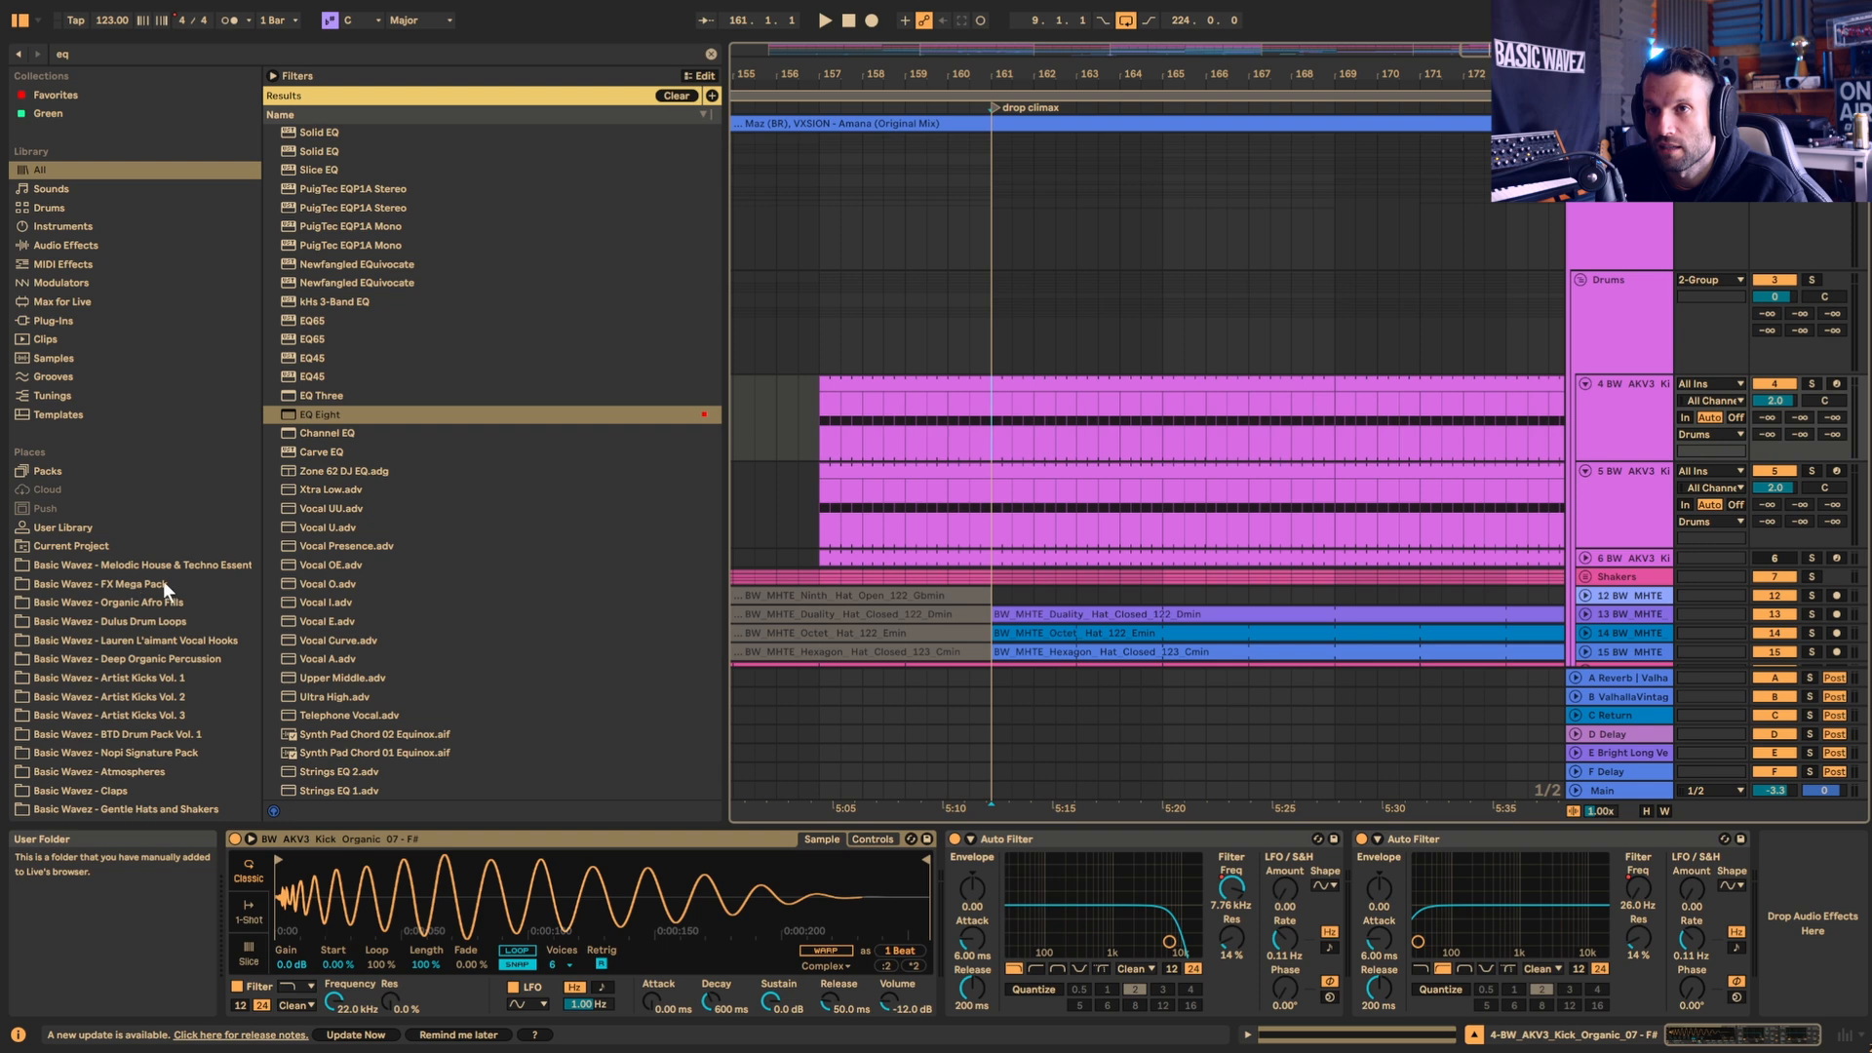
click(155, 715)
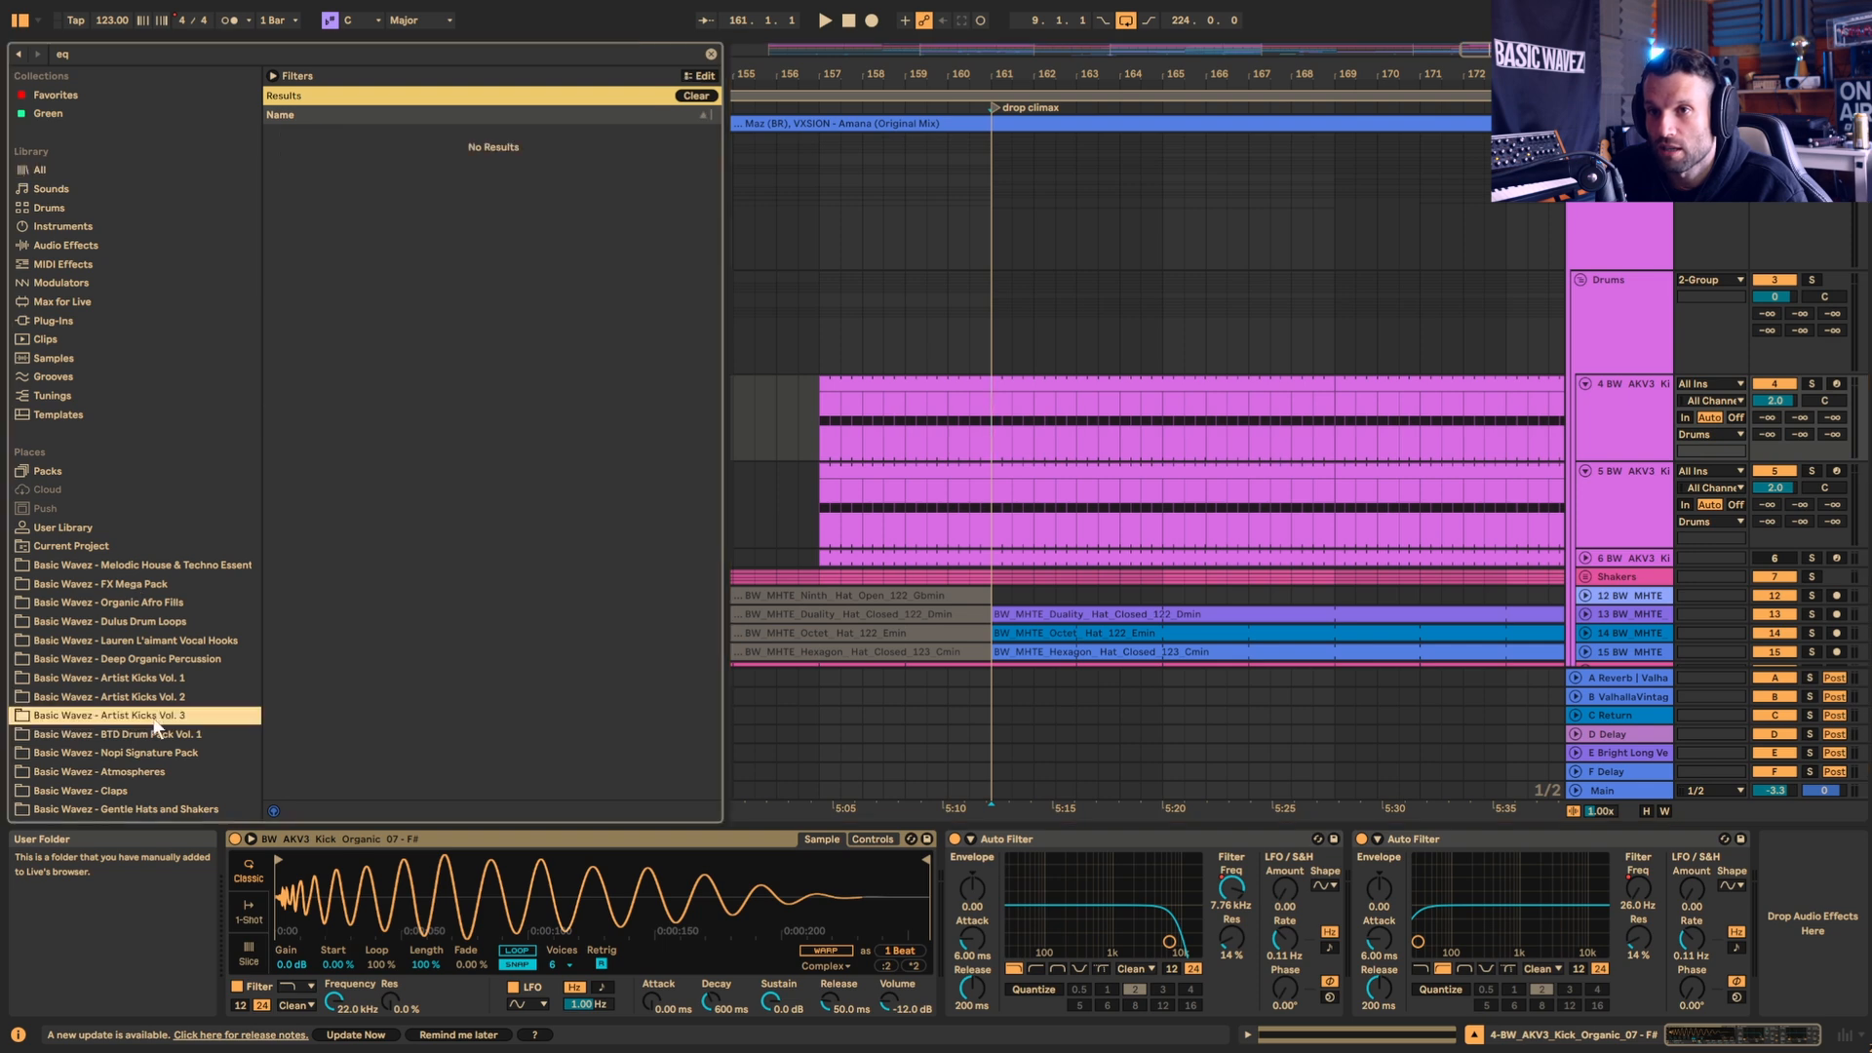
click(711, 55)
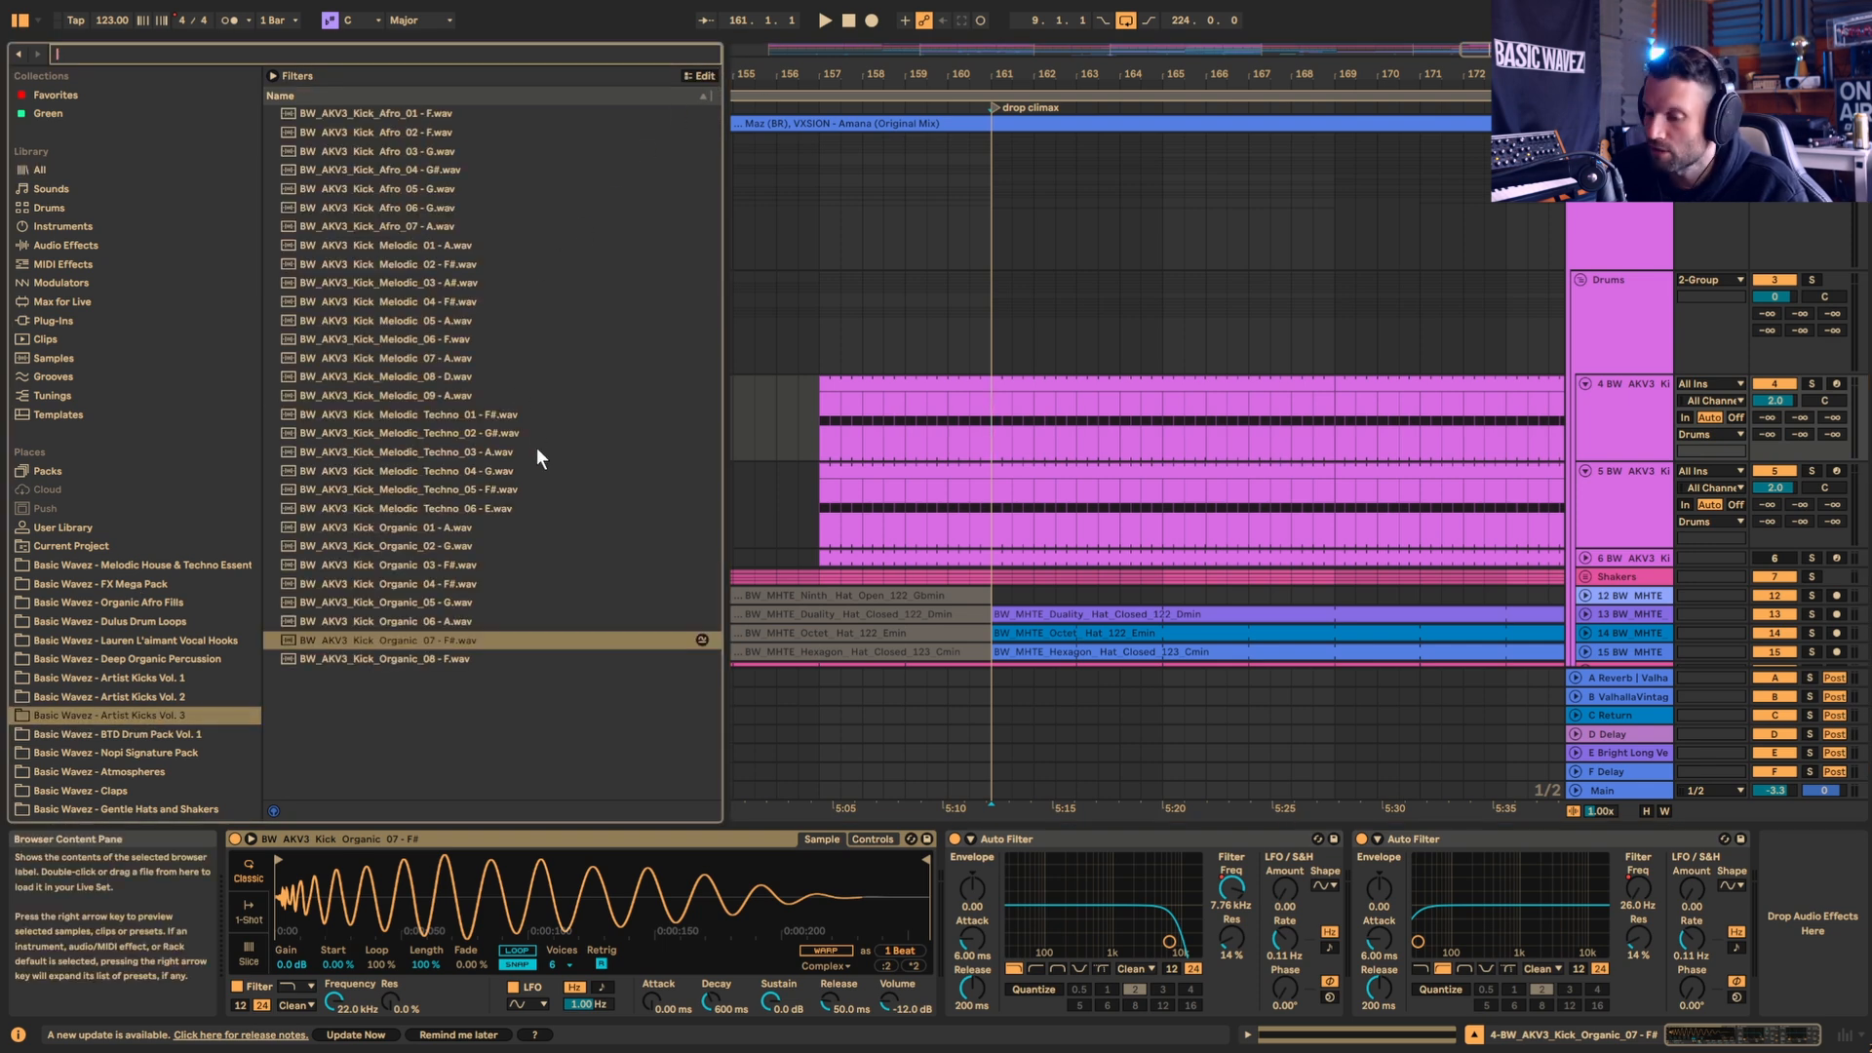
Step: Solo the first kick track, number 4, and play it from bar 161 before stopping playback
click(1811, 383)
click(1614, 422)
key(space)
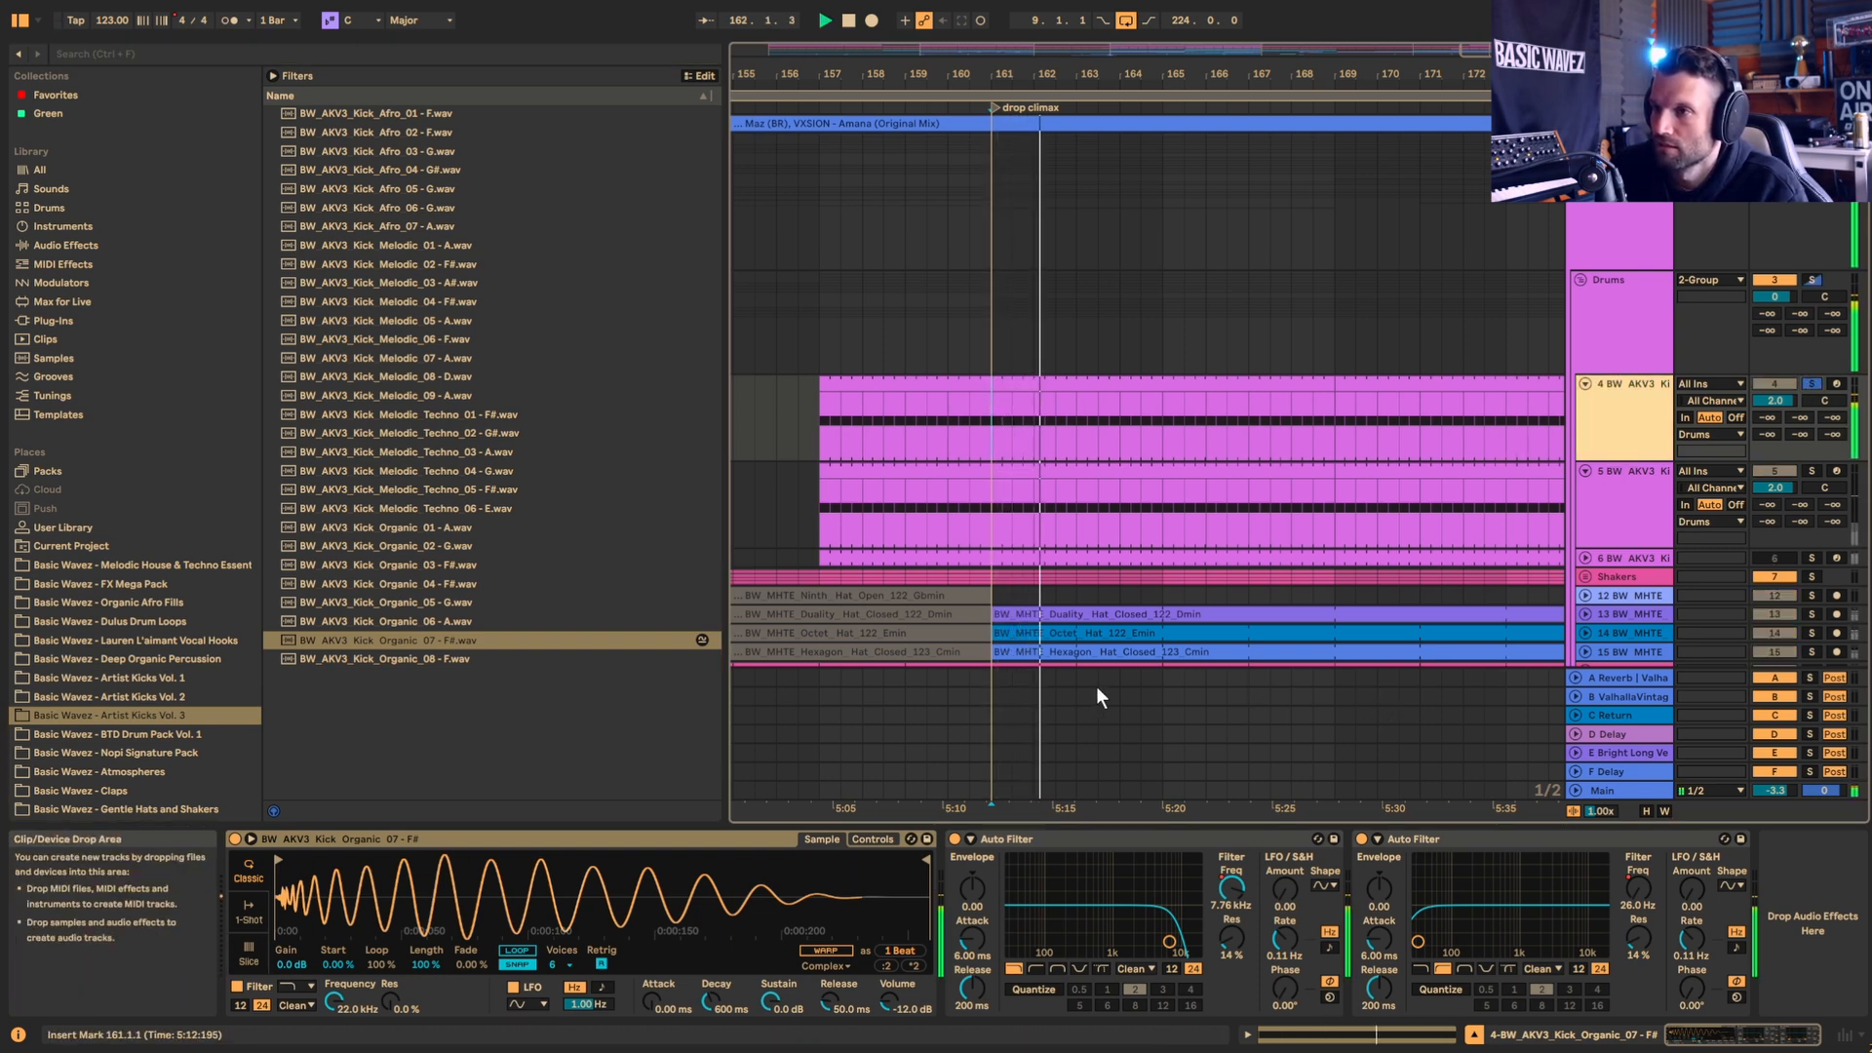
key(space)
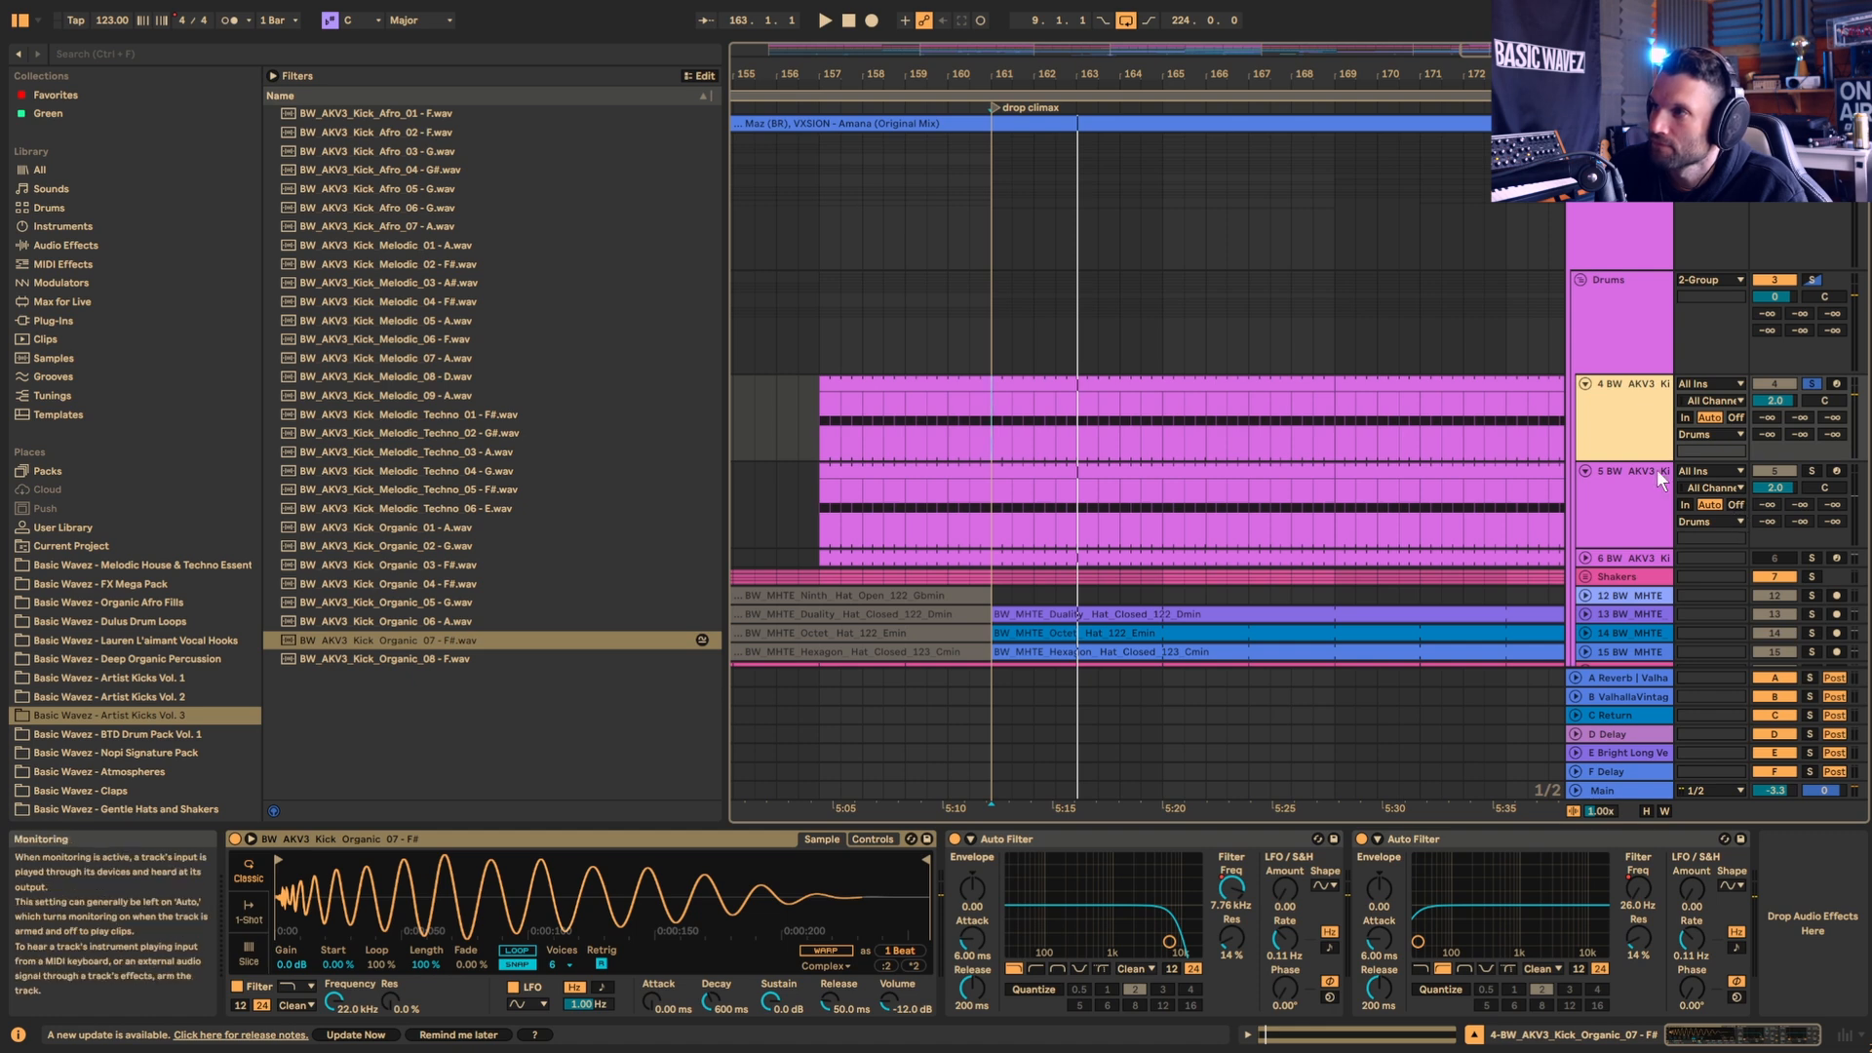
Step: Select kick track 5 and preview its source sample BW_AKV3_Kick_Organic_08 - F.wav in the browser
click(1617, 486)
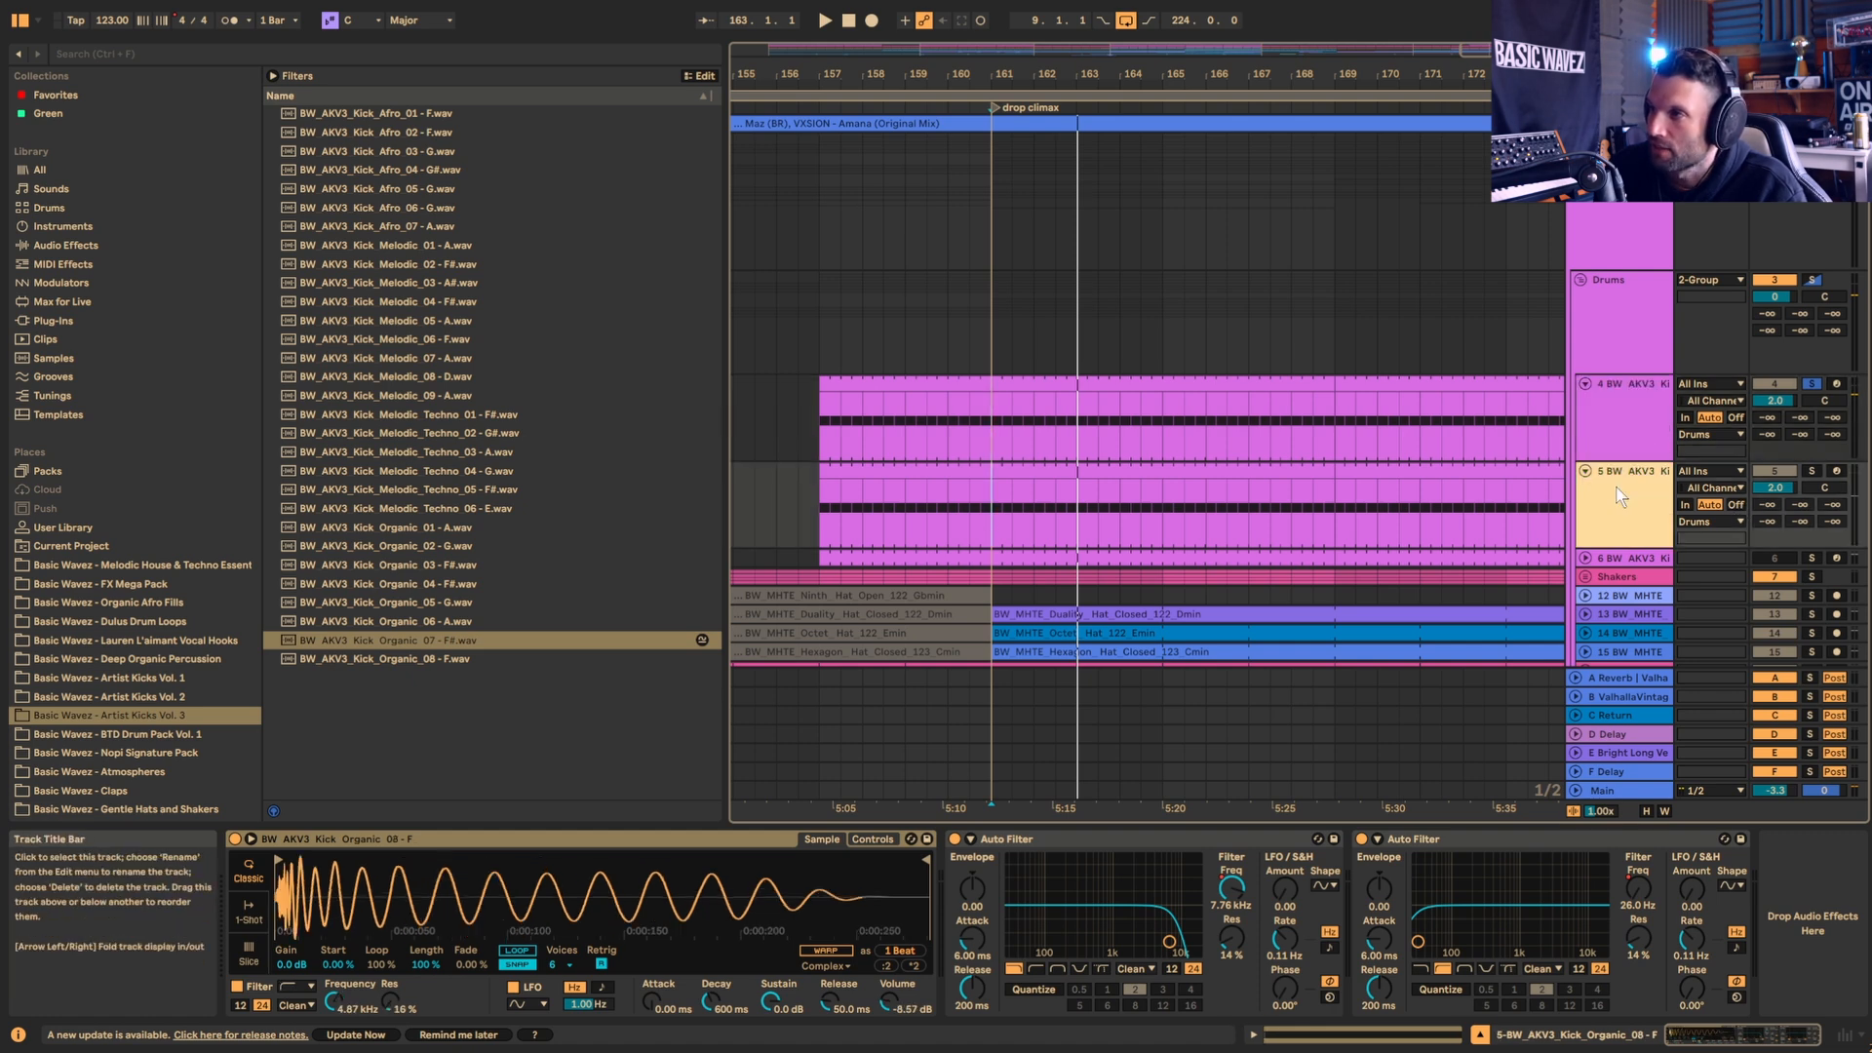
click(431, 660)
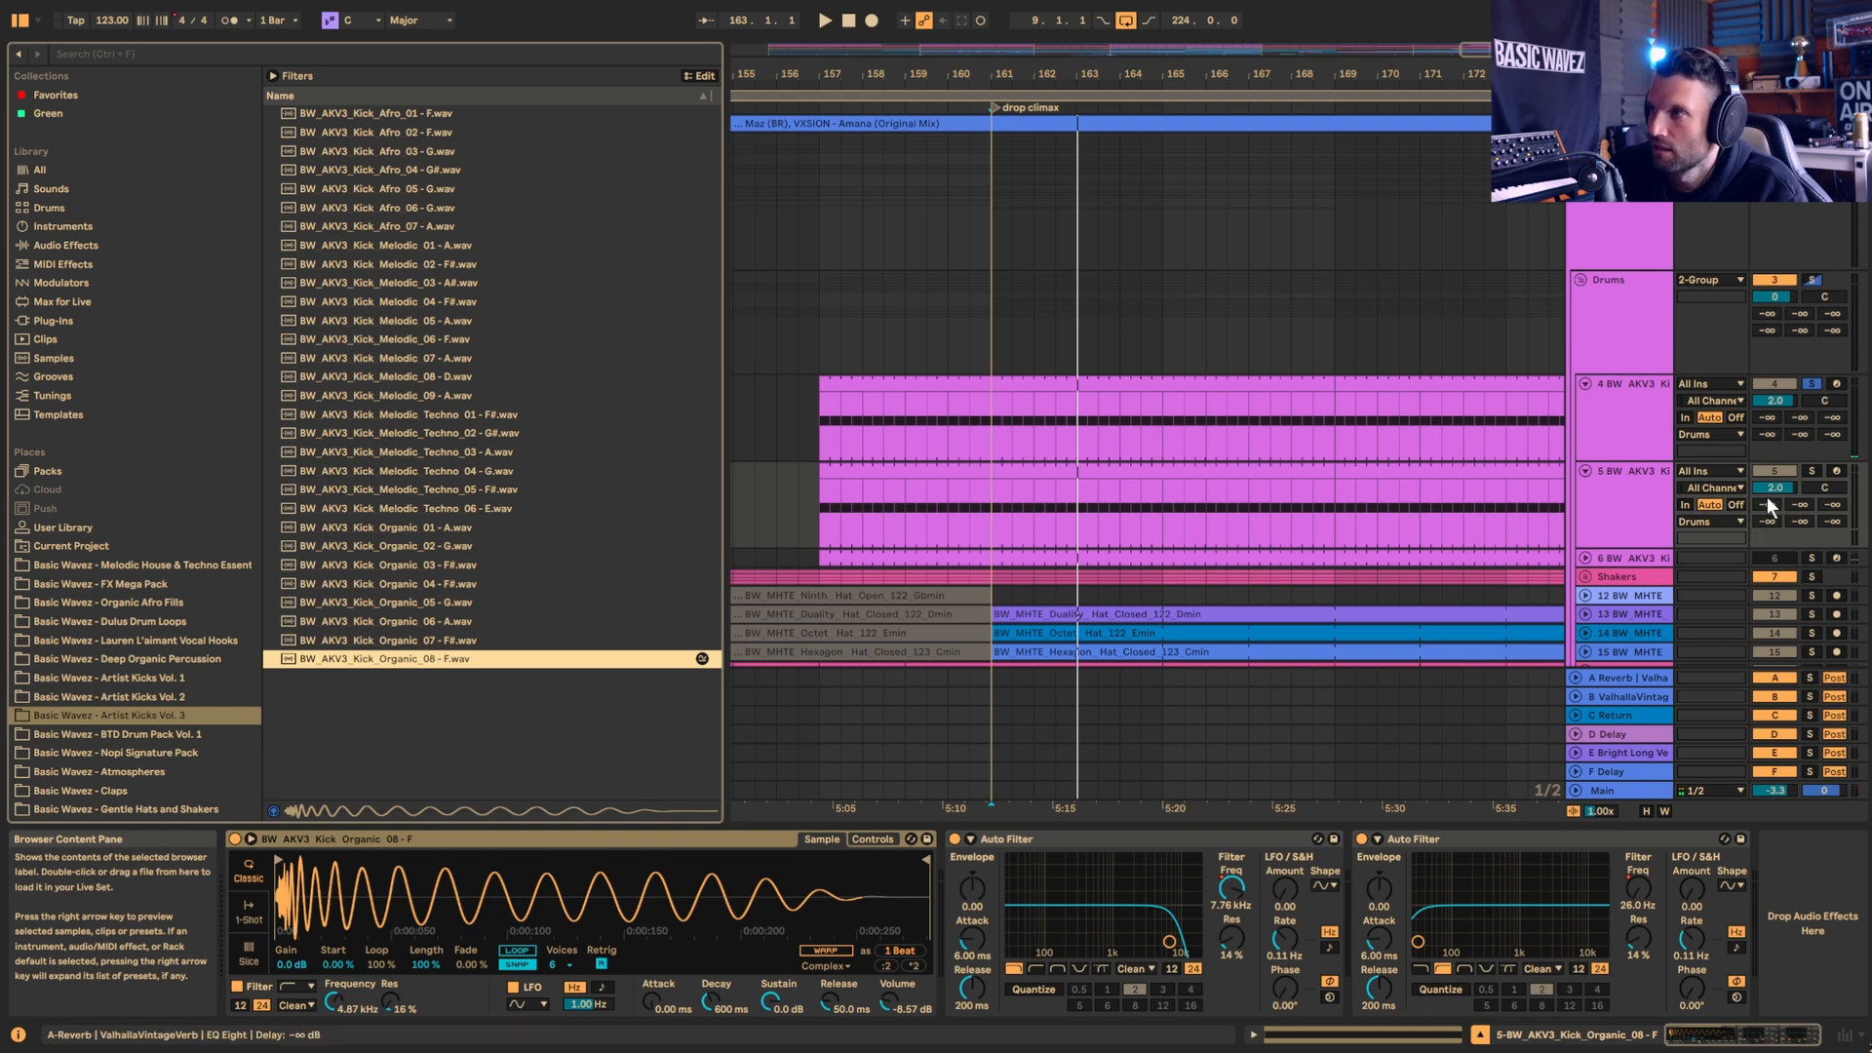
Step: Audition kick track 5 on its own and show its sampler's Controls view with the filter and amplitude envelope
click(1636, 534)
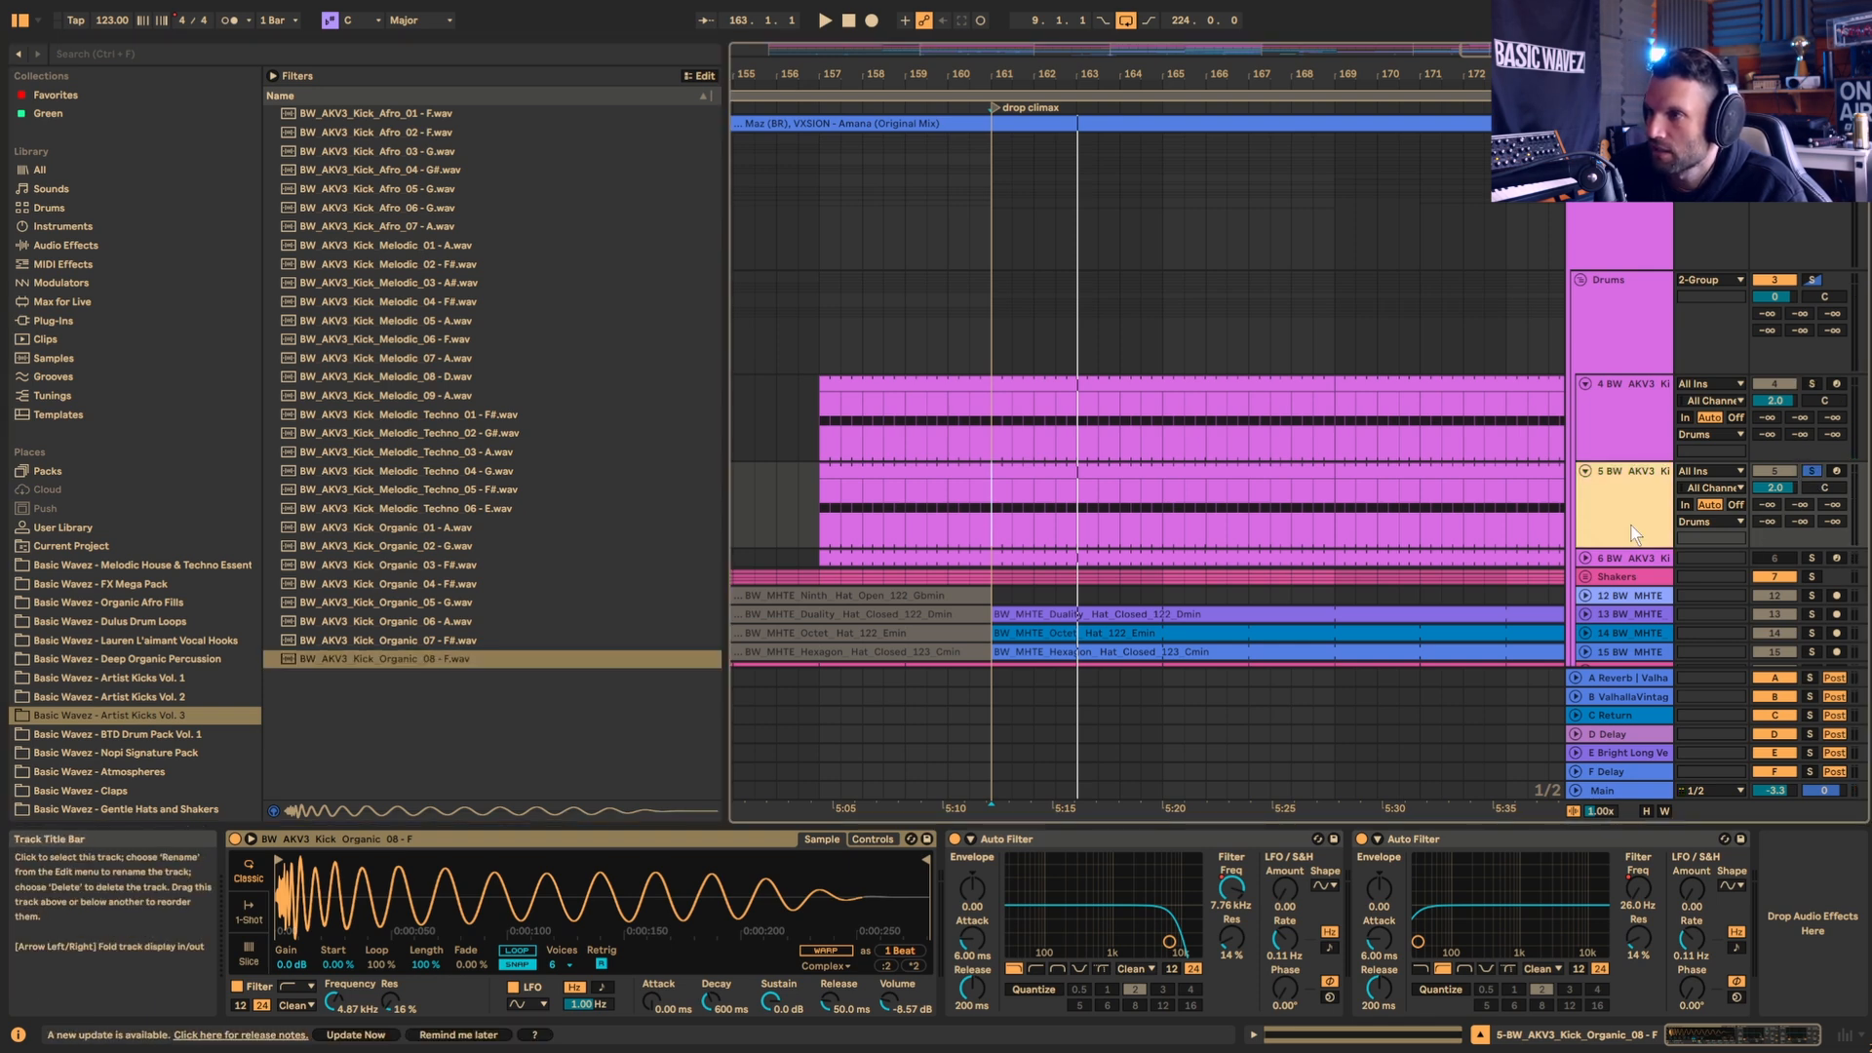
key(space)
click(873, 838)
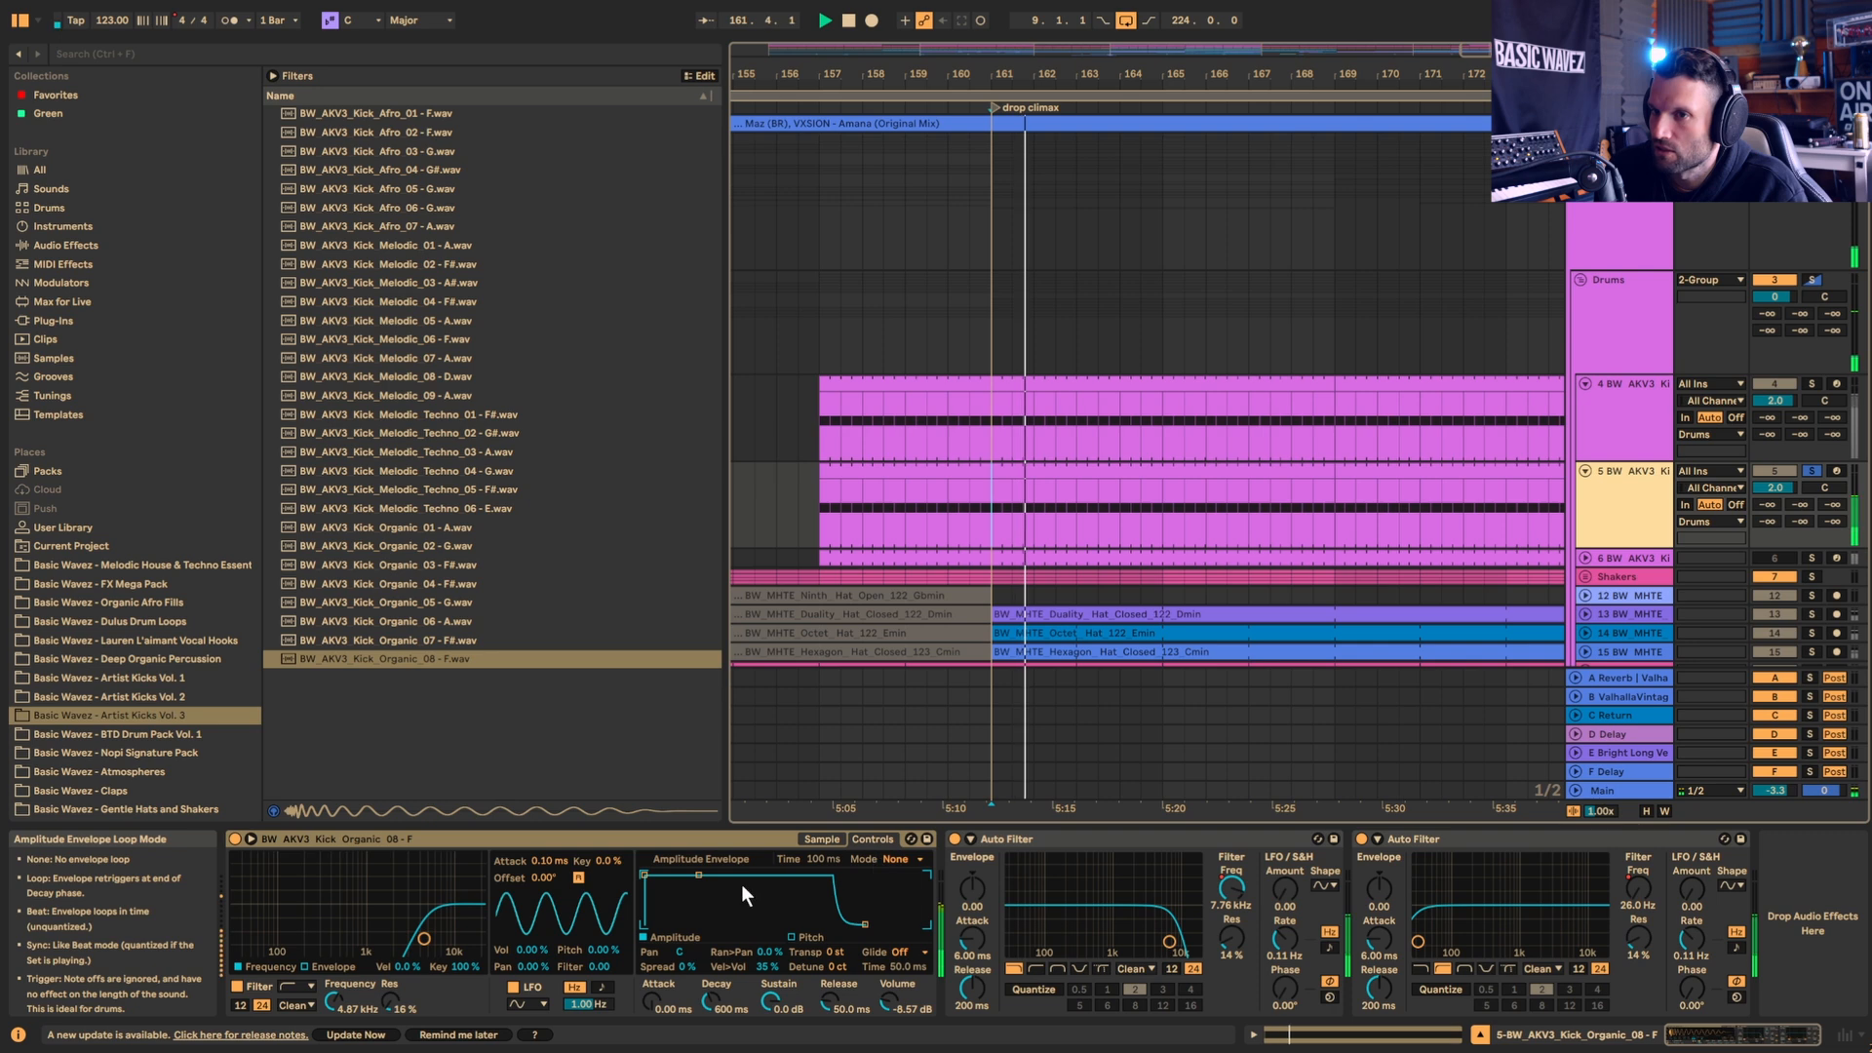
key(space)
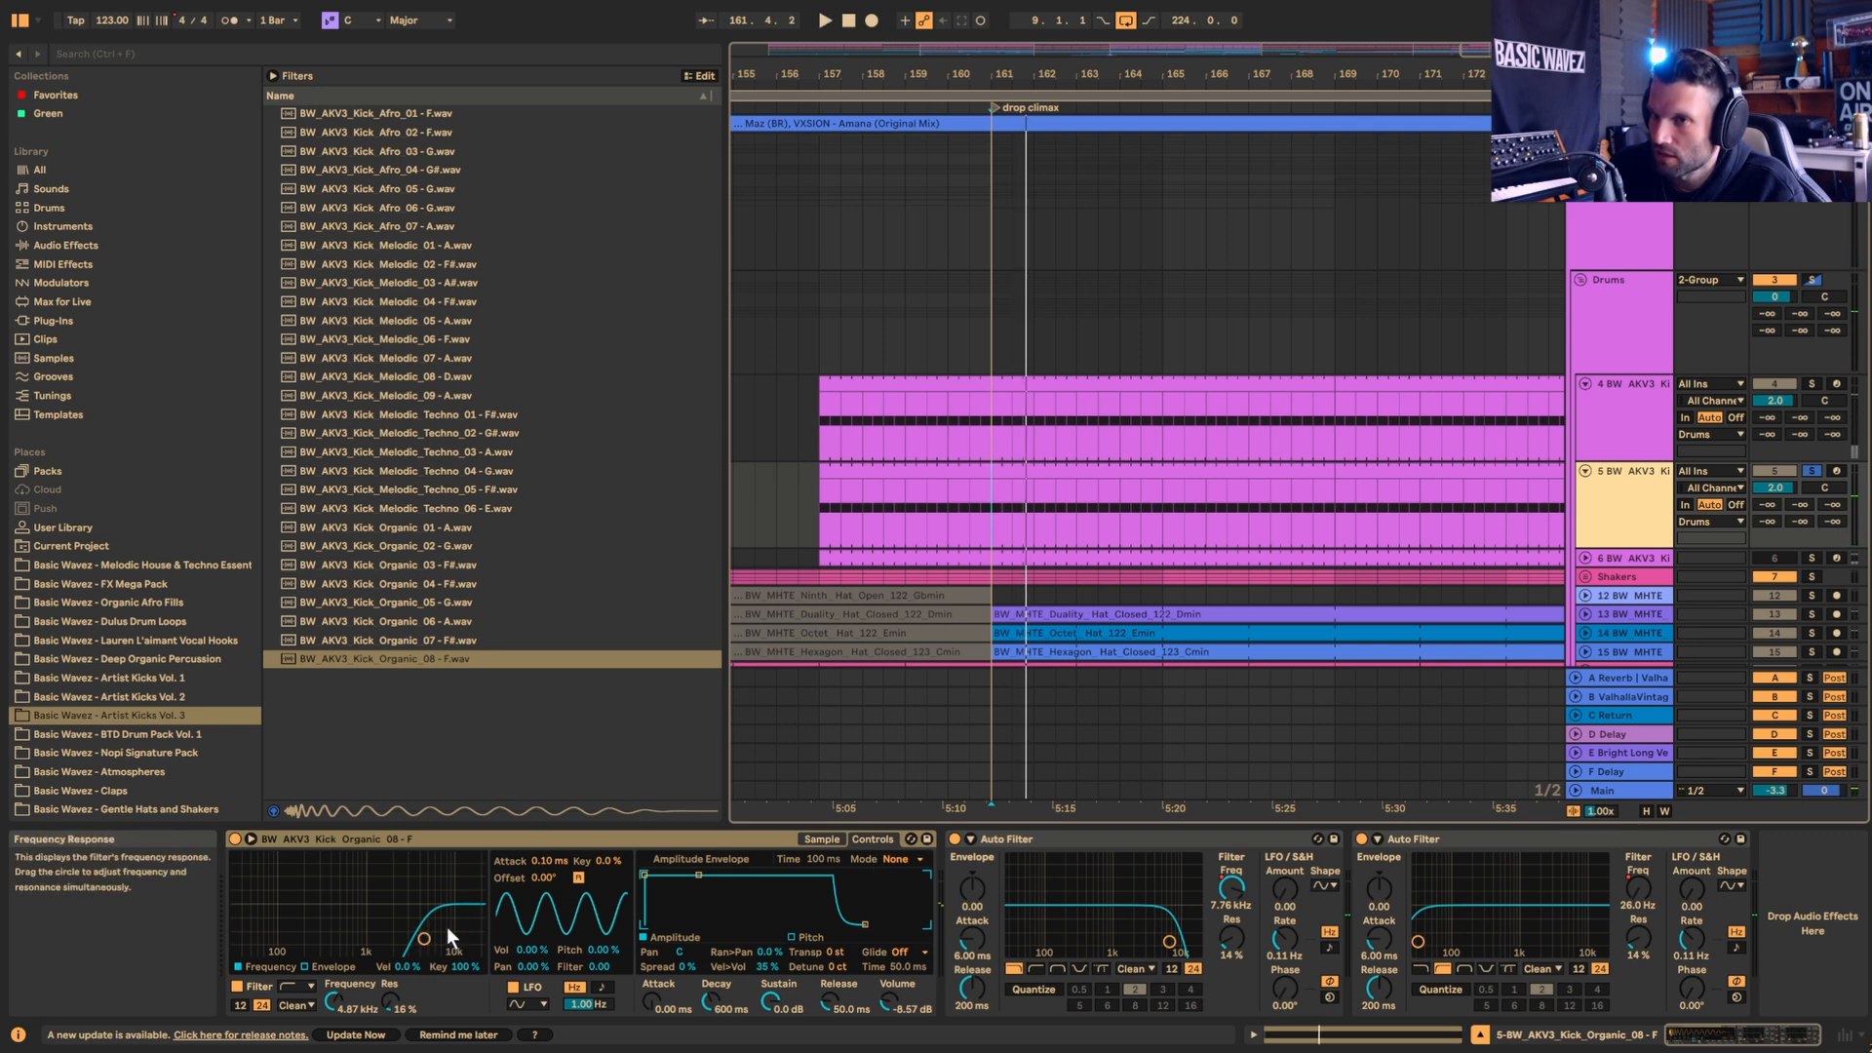
Step: Play kick track 5 again, adding kick track 4 to the solo to hear both layers together
key(space)
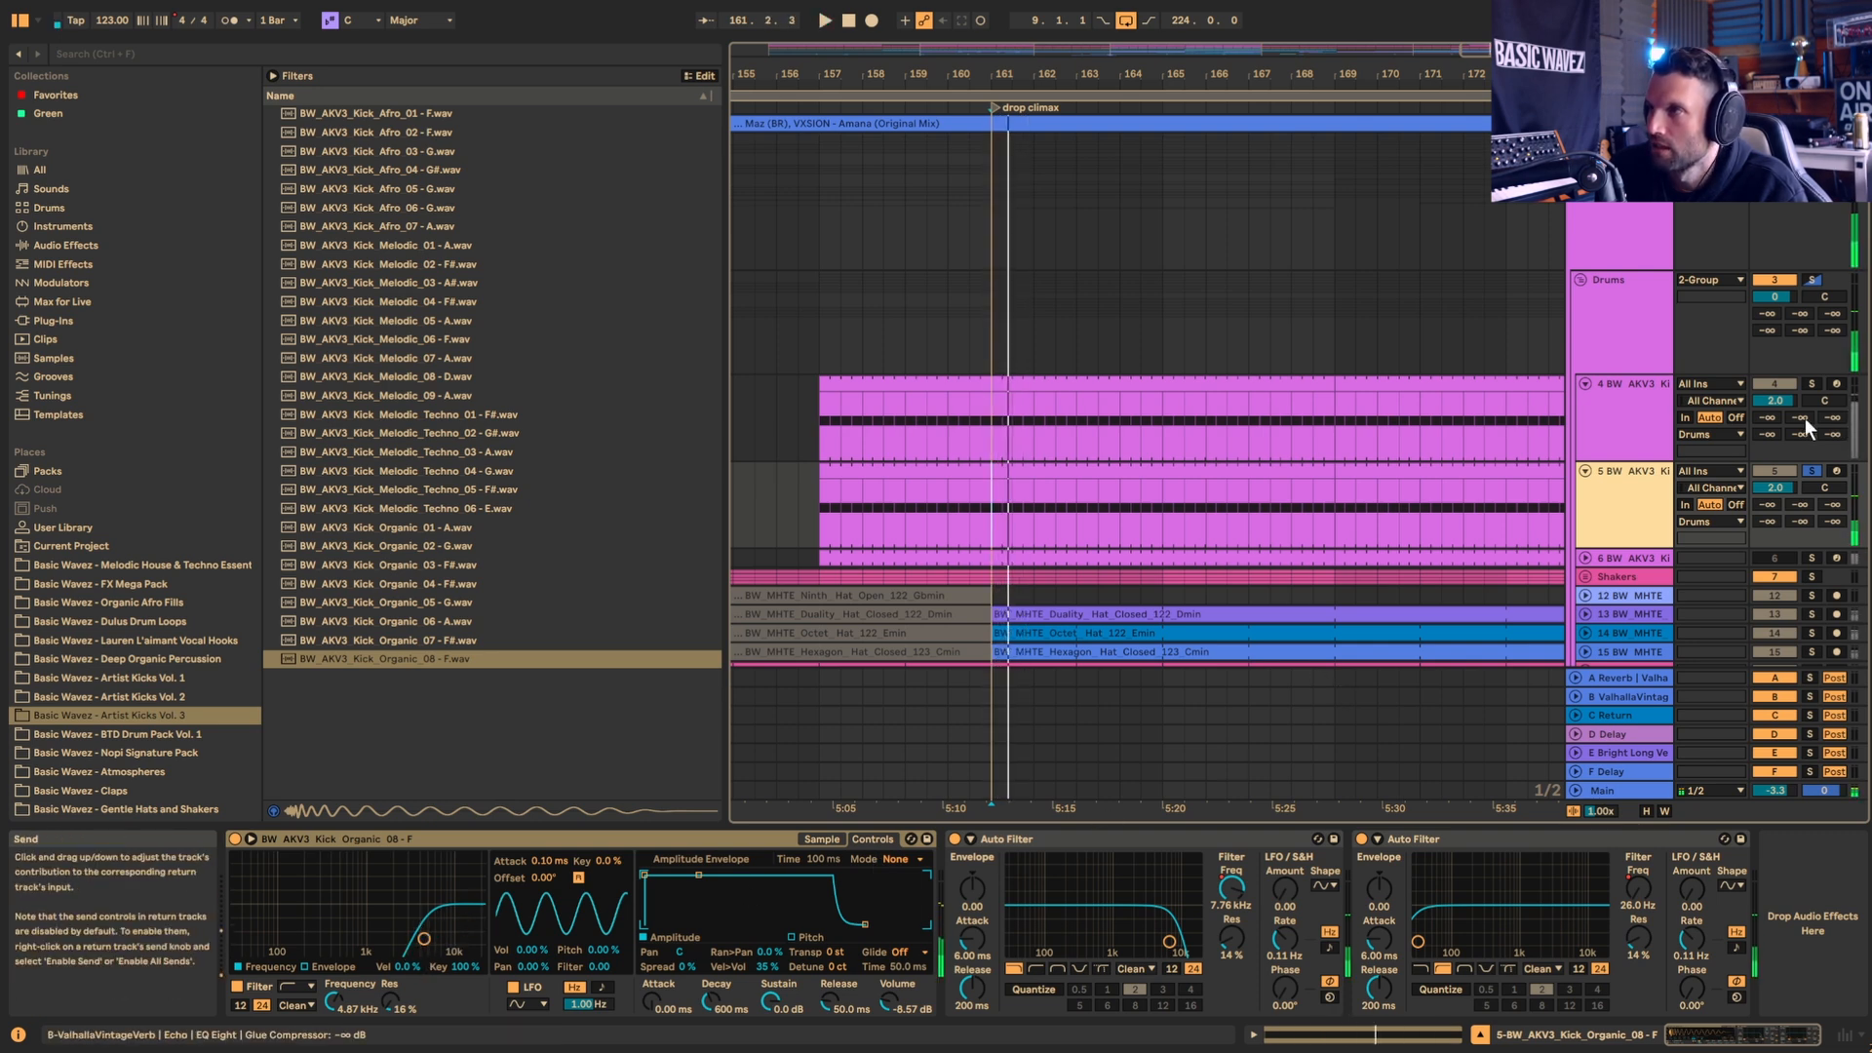
click(1812, 384)
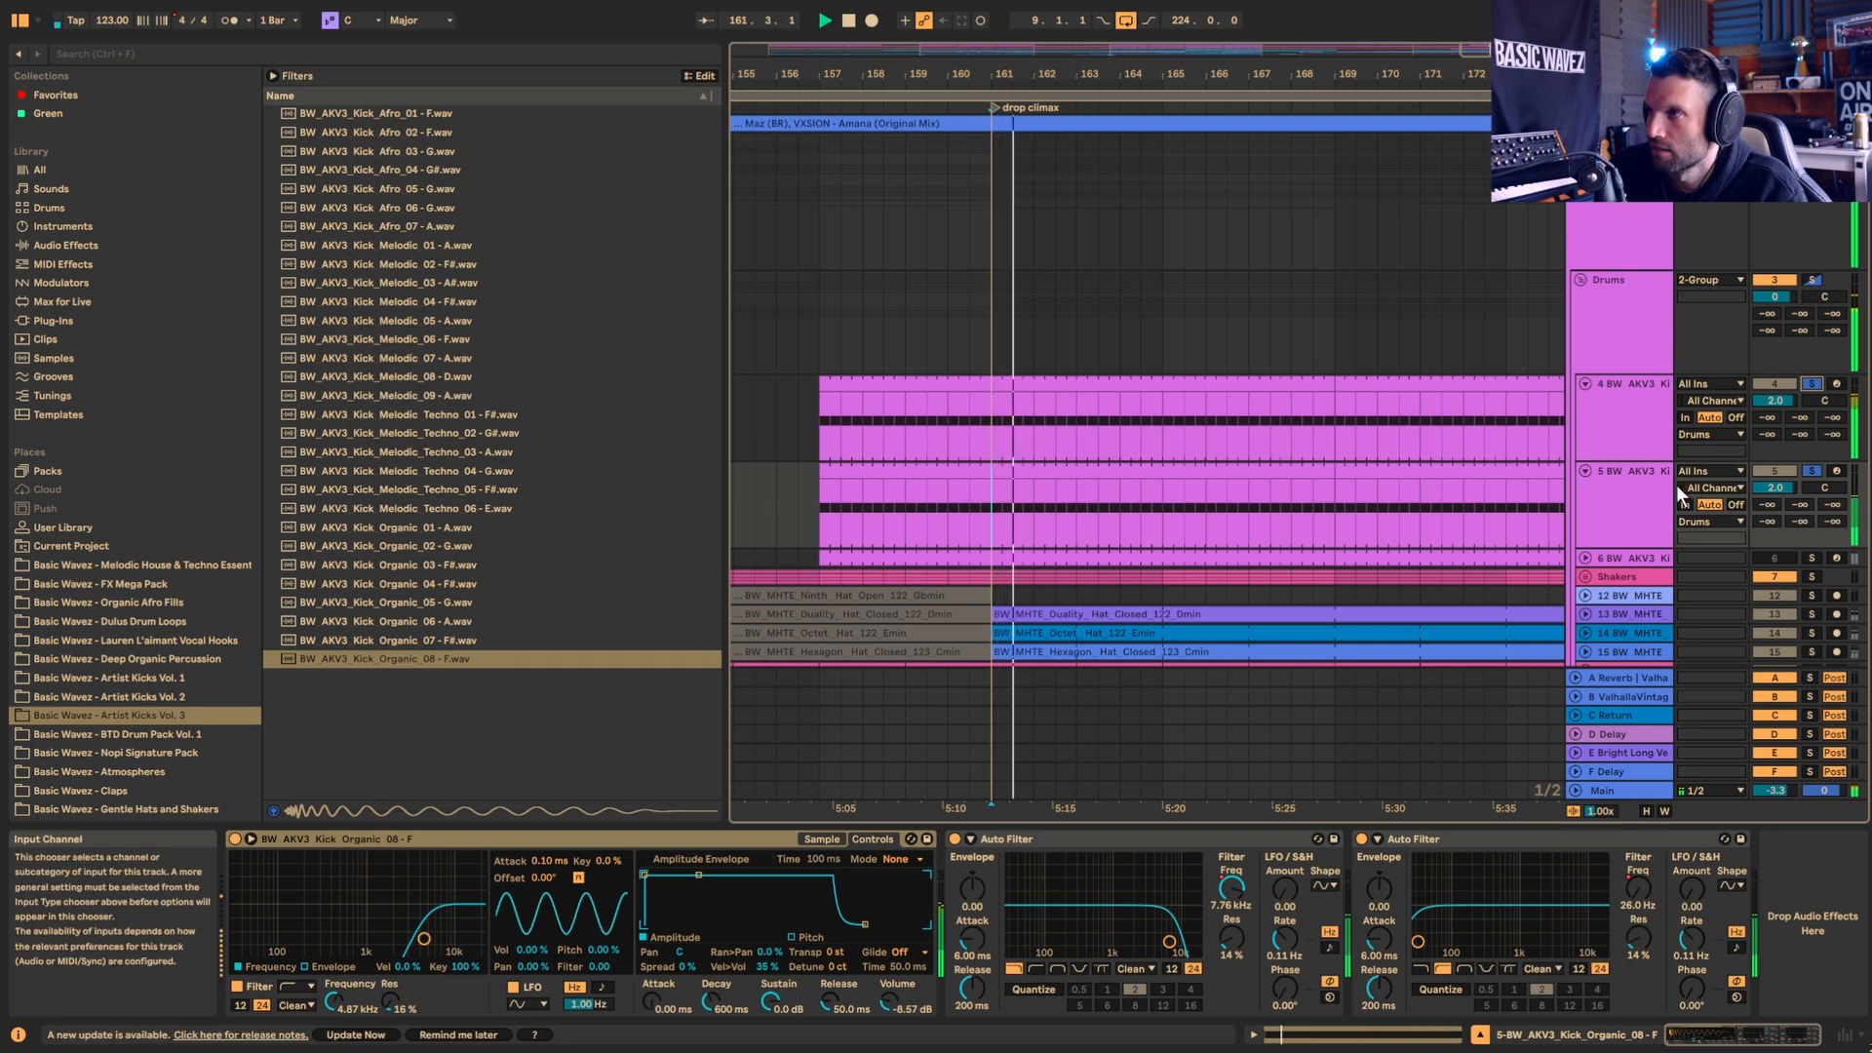
scroll(1611, 515, down, 3)
key(space)
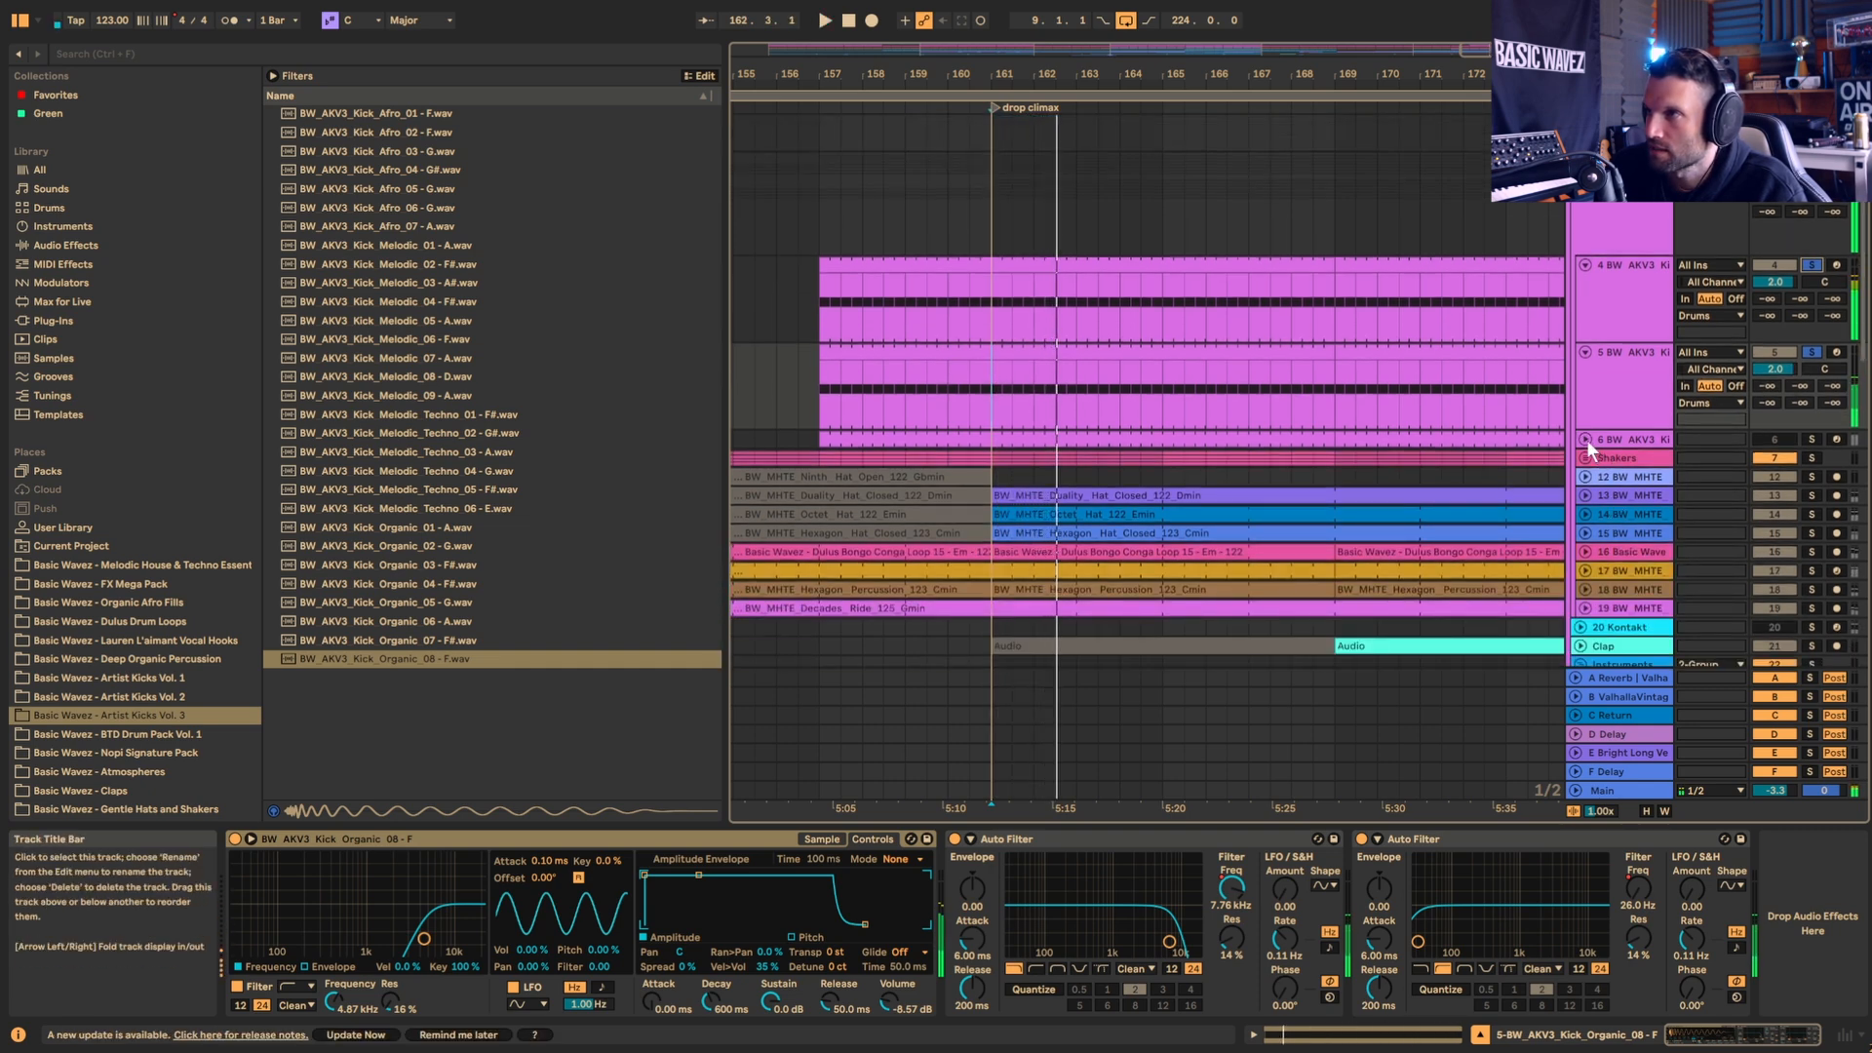
Step: Unfold the third kick track, the Shakers group and the group's first shaker track, number 8
click(1584, 441)
scroll(1583, 442, down, 3)
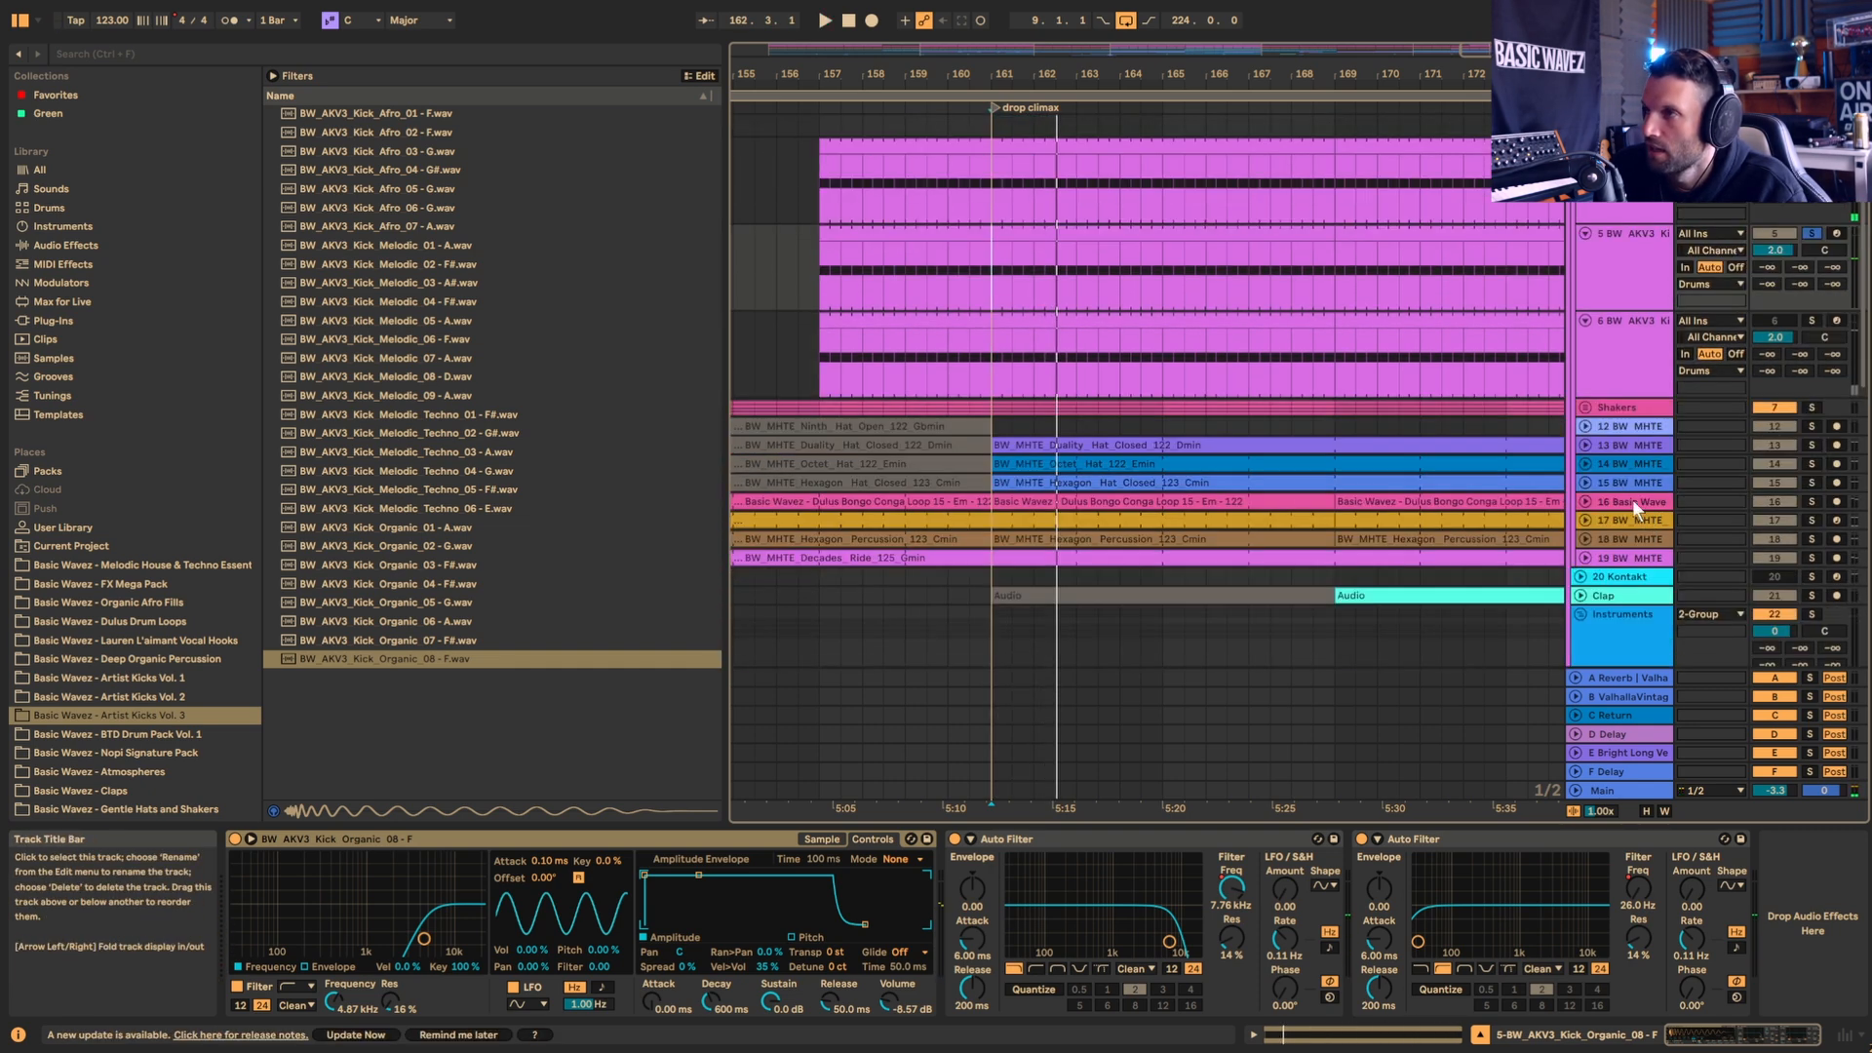
click(1587, 408)
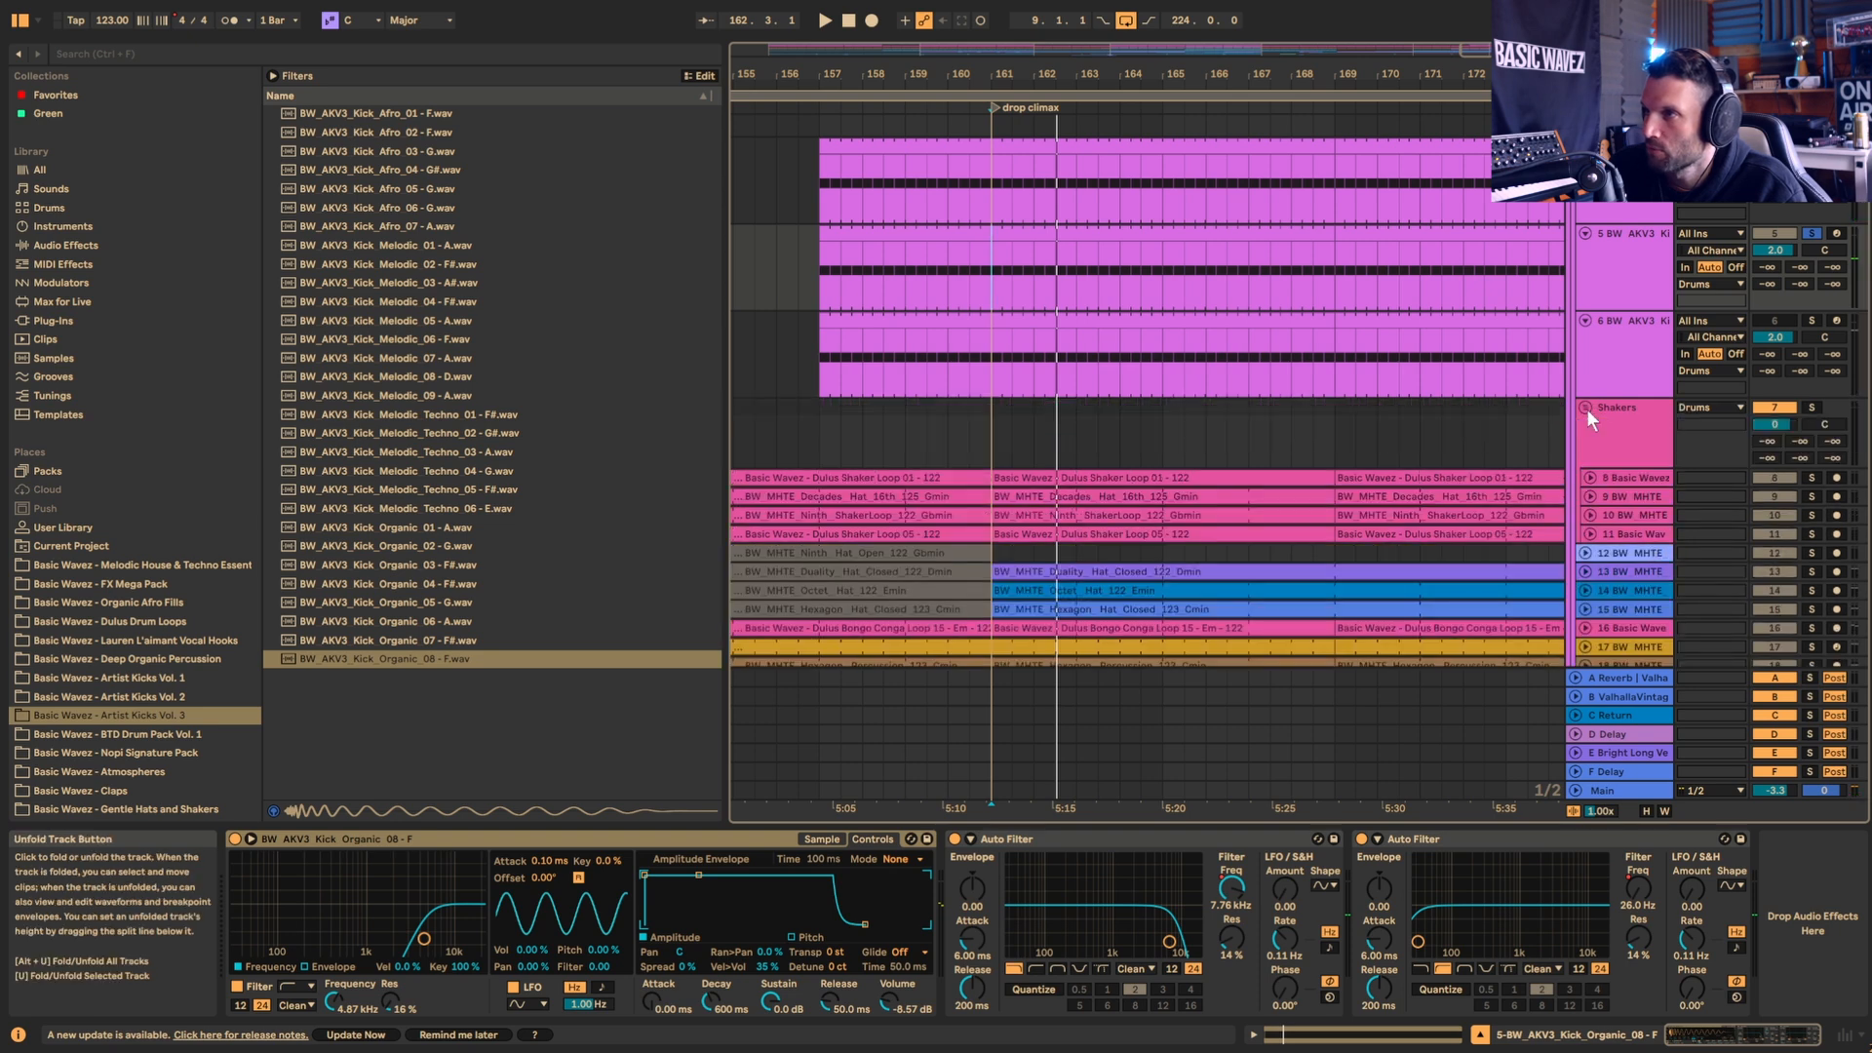
click(1587, 477)
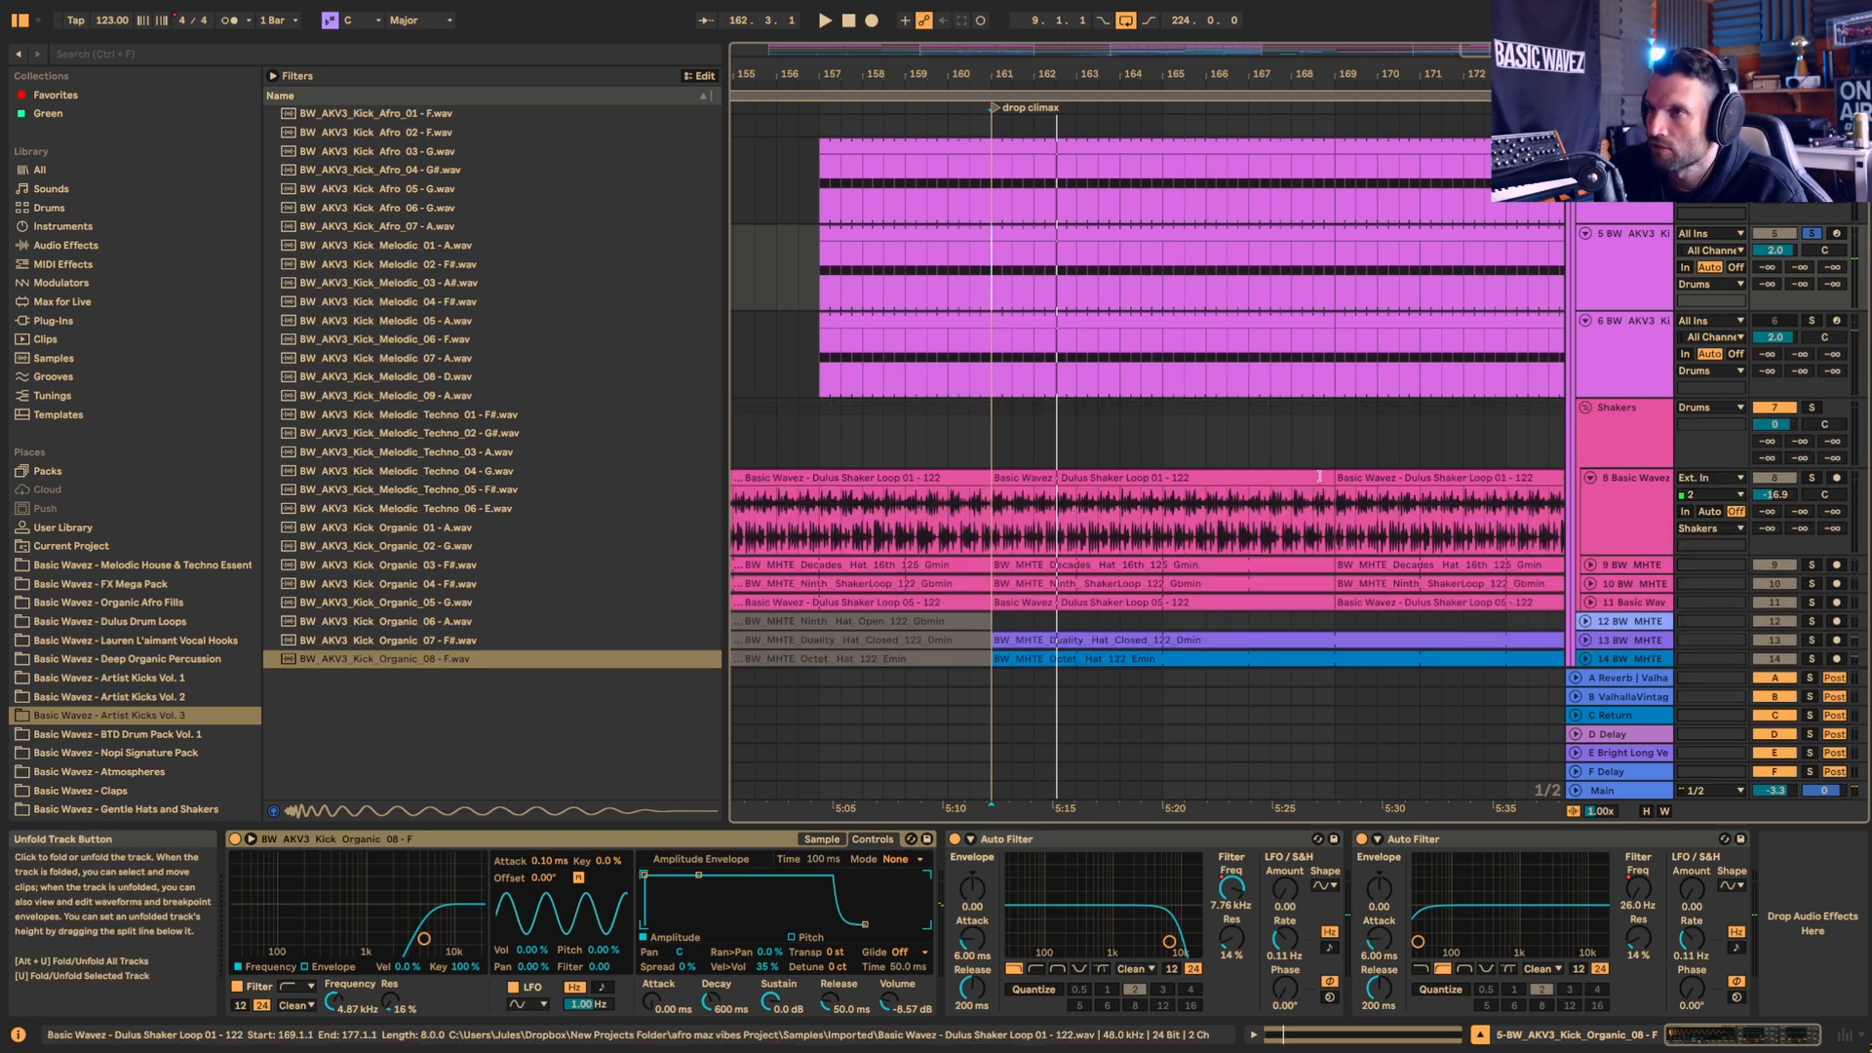
Step: Solo shaker track 8 with the insert marker at bar 161 and open the Basic Wavez - Dulus Drum Loops folder
click(999, 521)
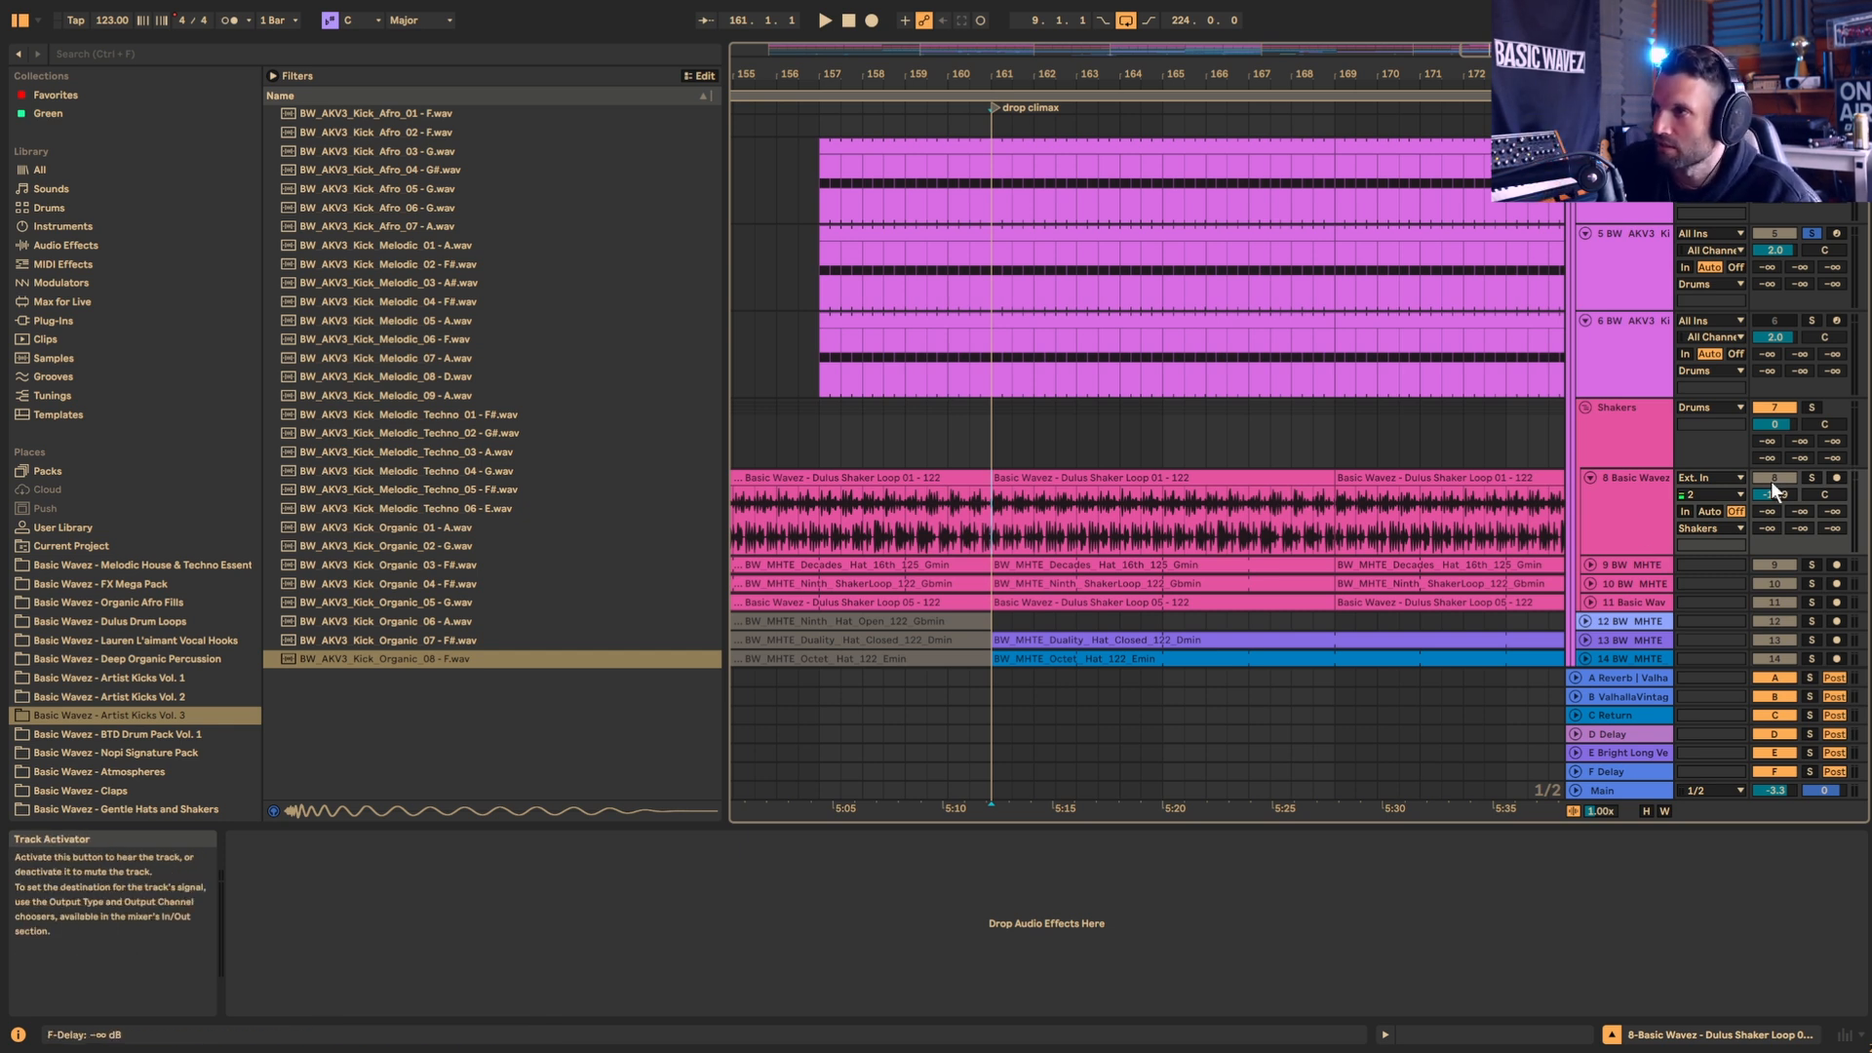
scroll(1208, 476, down, 3)
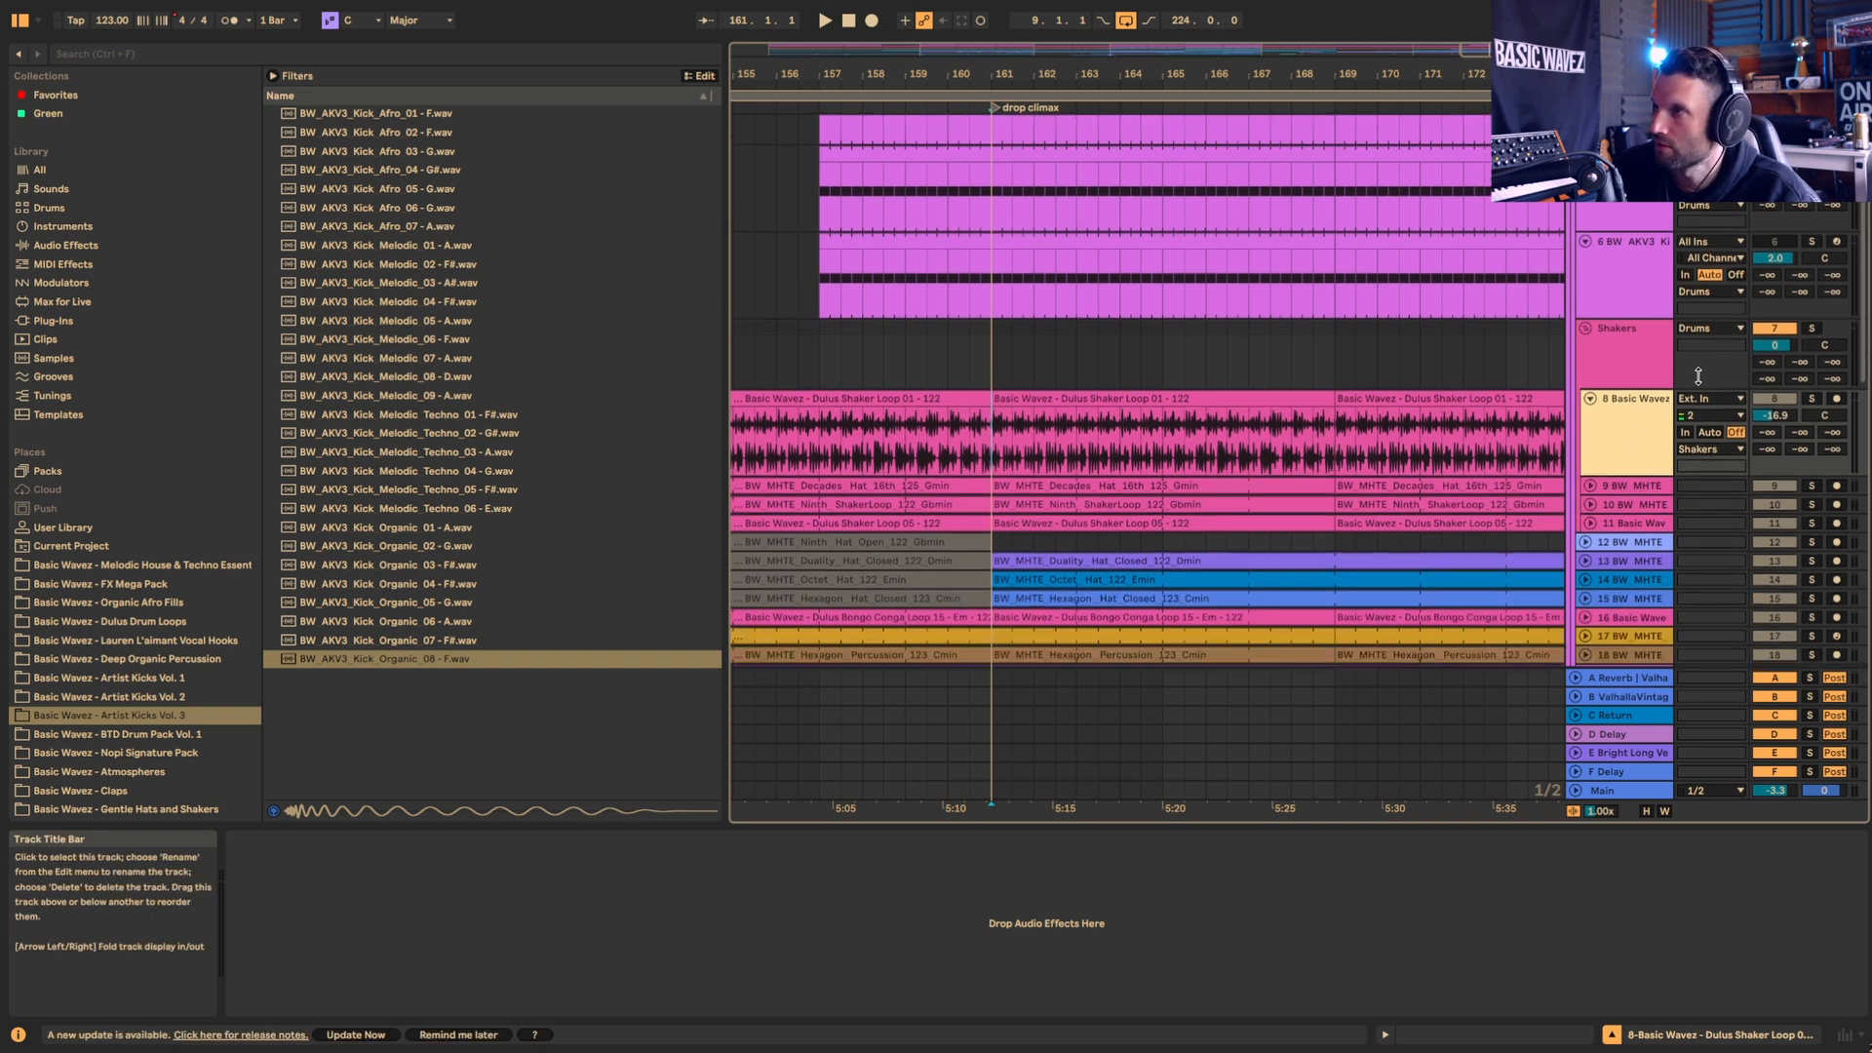
click(1813, 400)
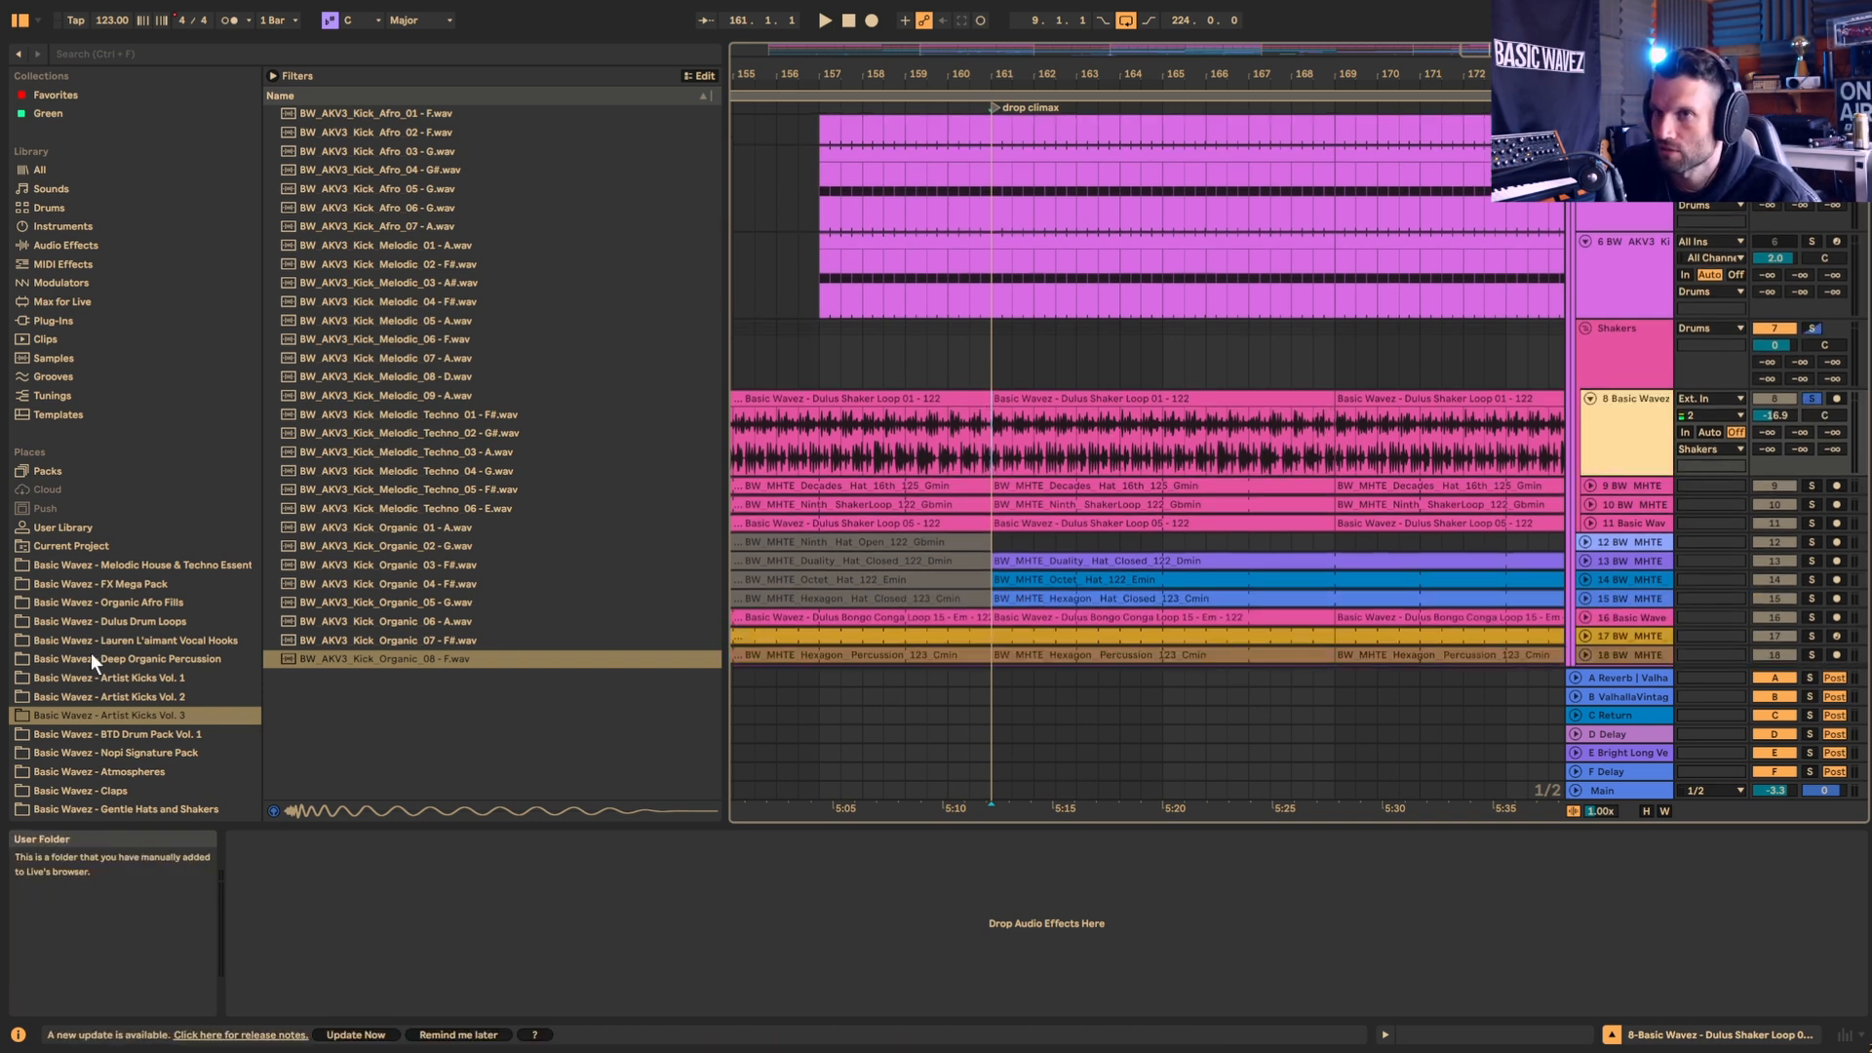
click(137, 624)
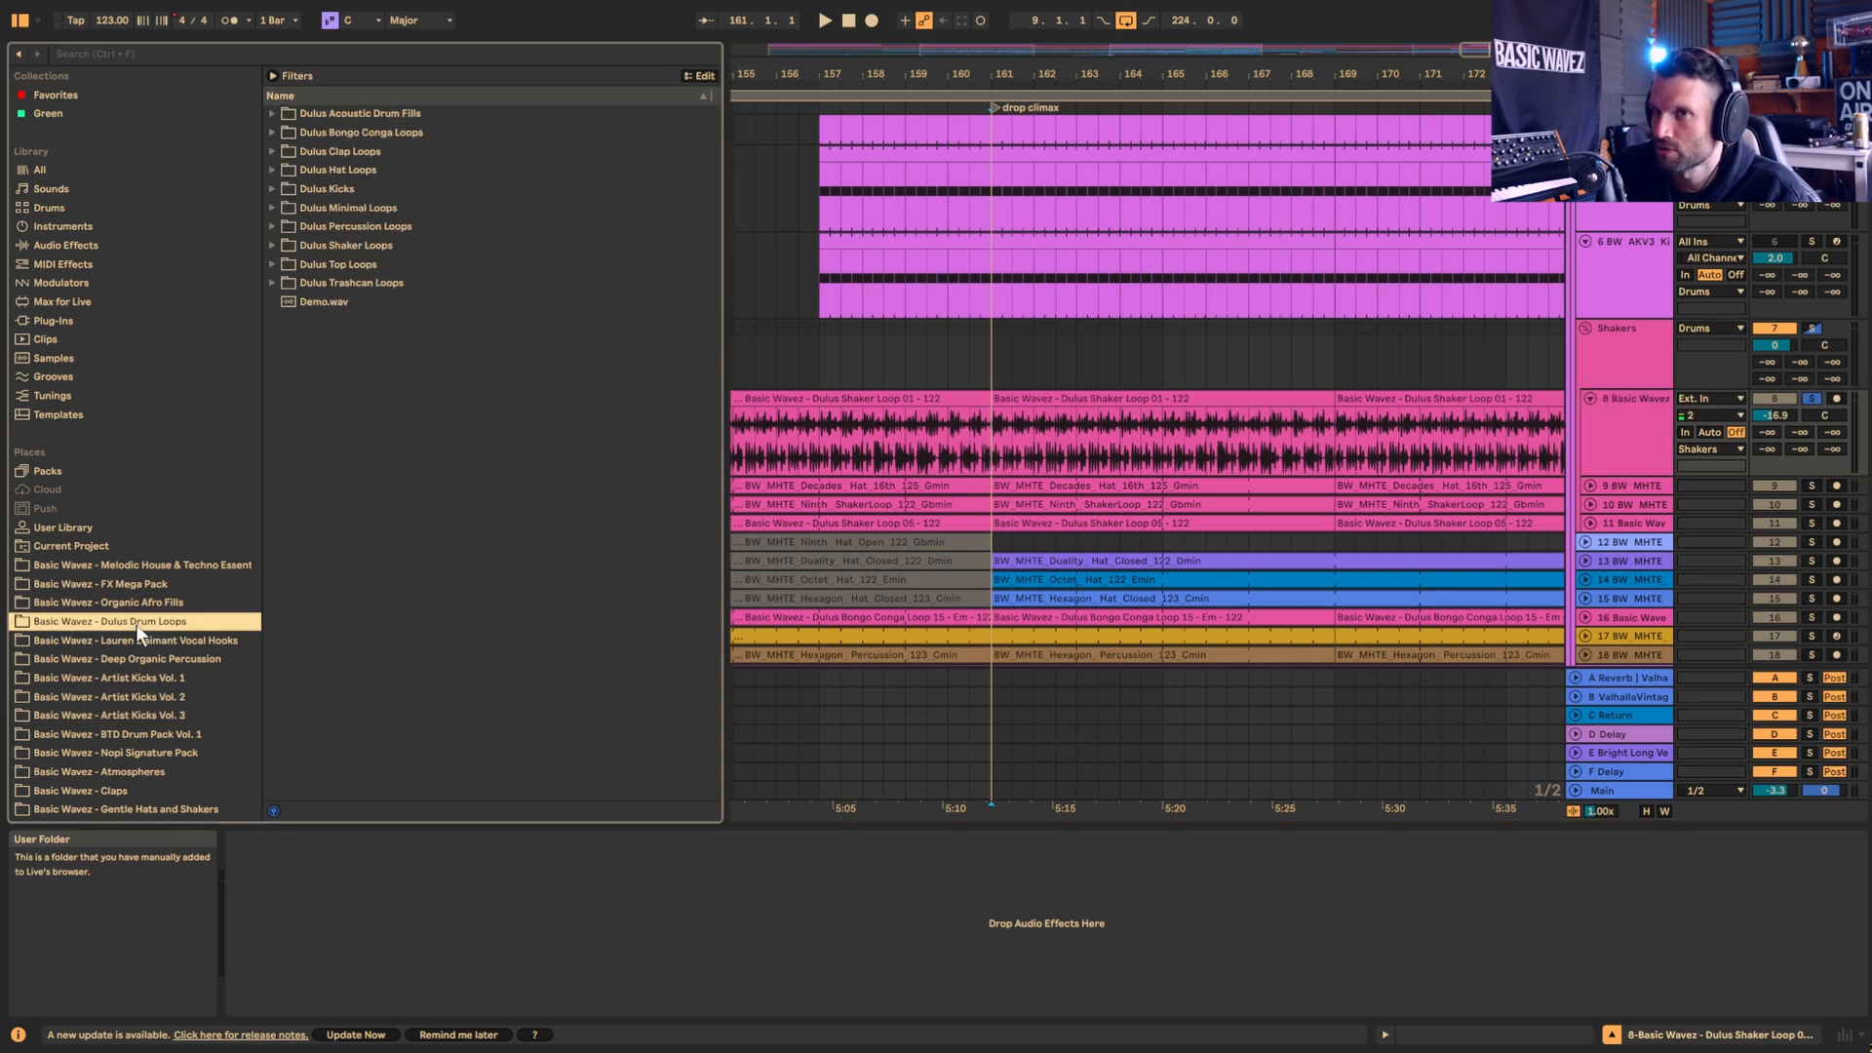
Step: Play the soloed Dulus Shaker Loop 01 track from bar 161, check its device chain, and stop playback
key(space)
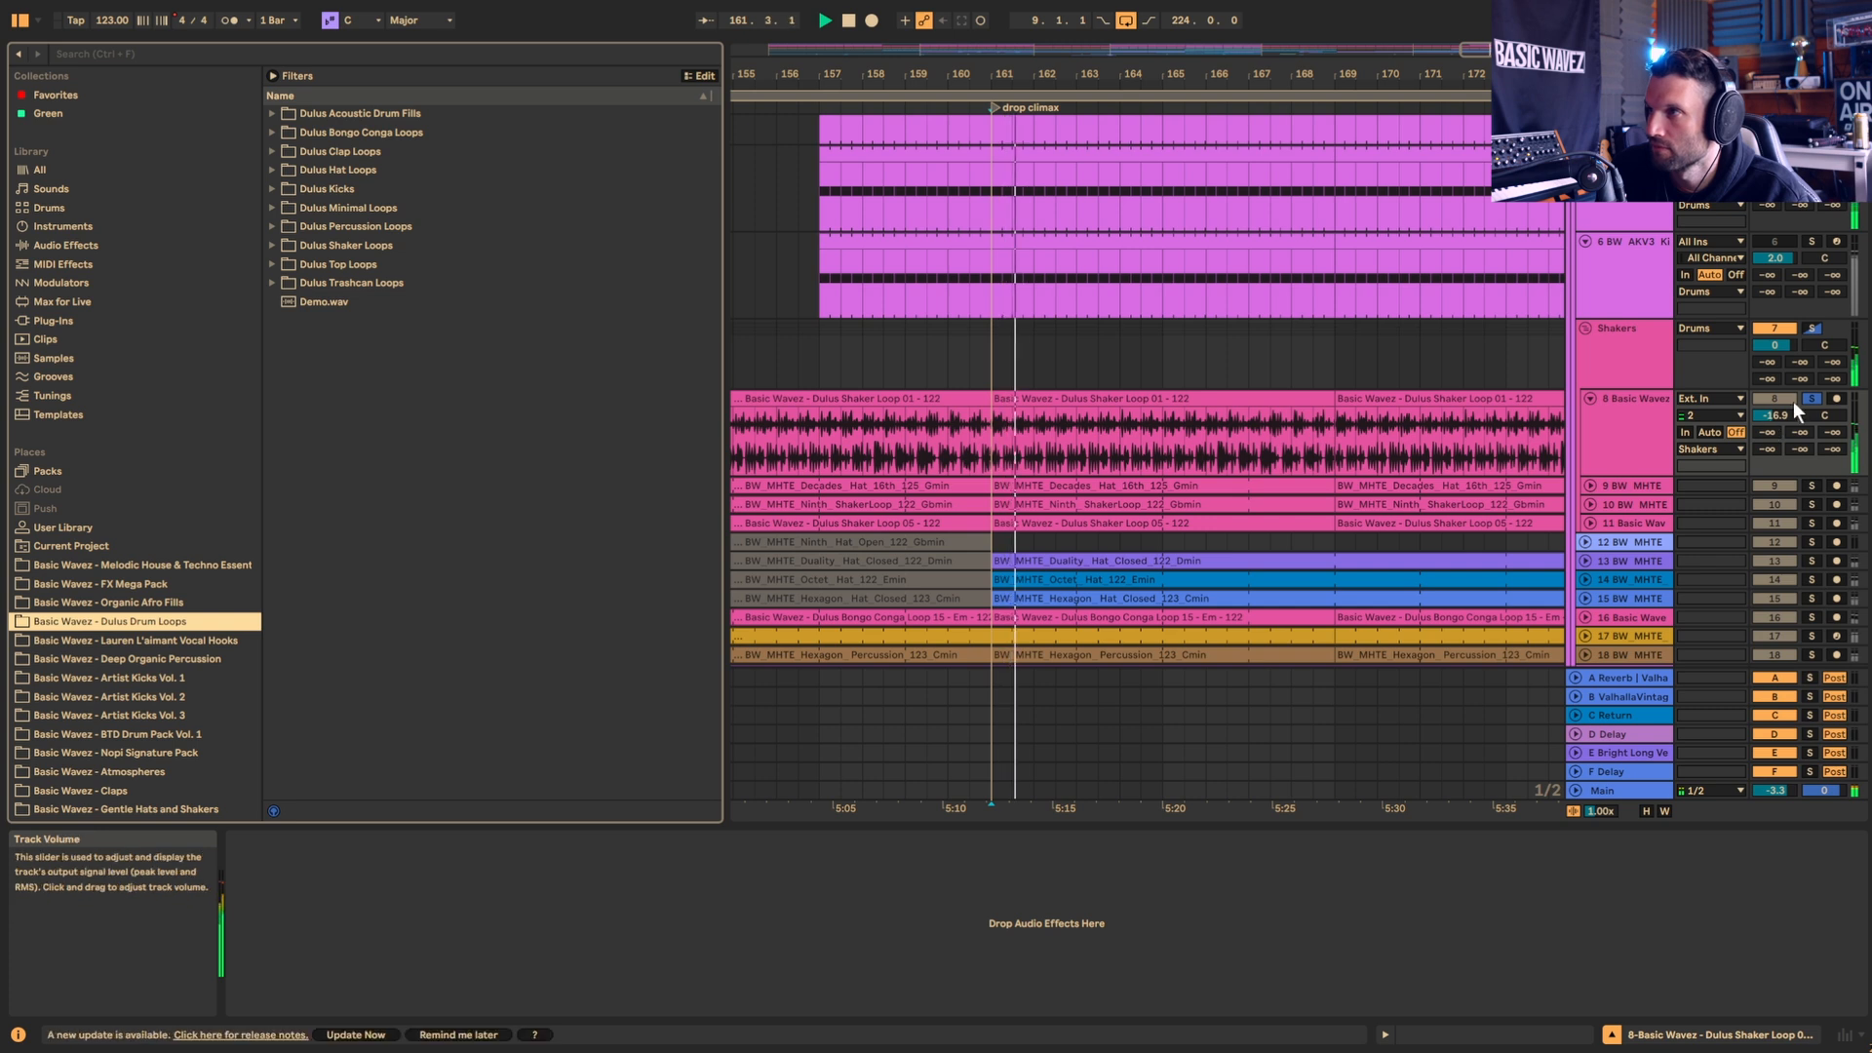
double_click(1623, 447)
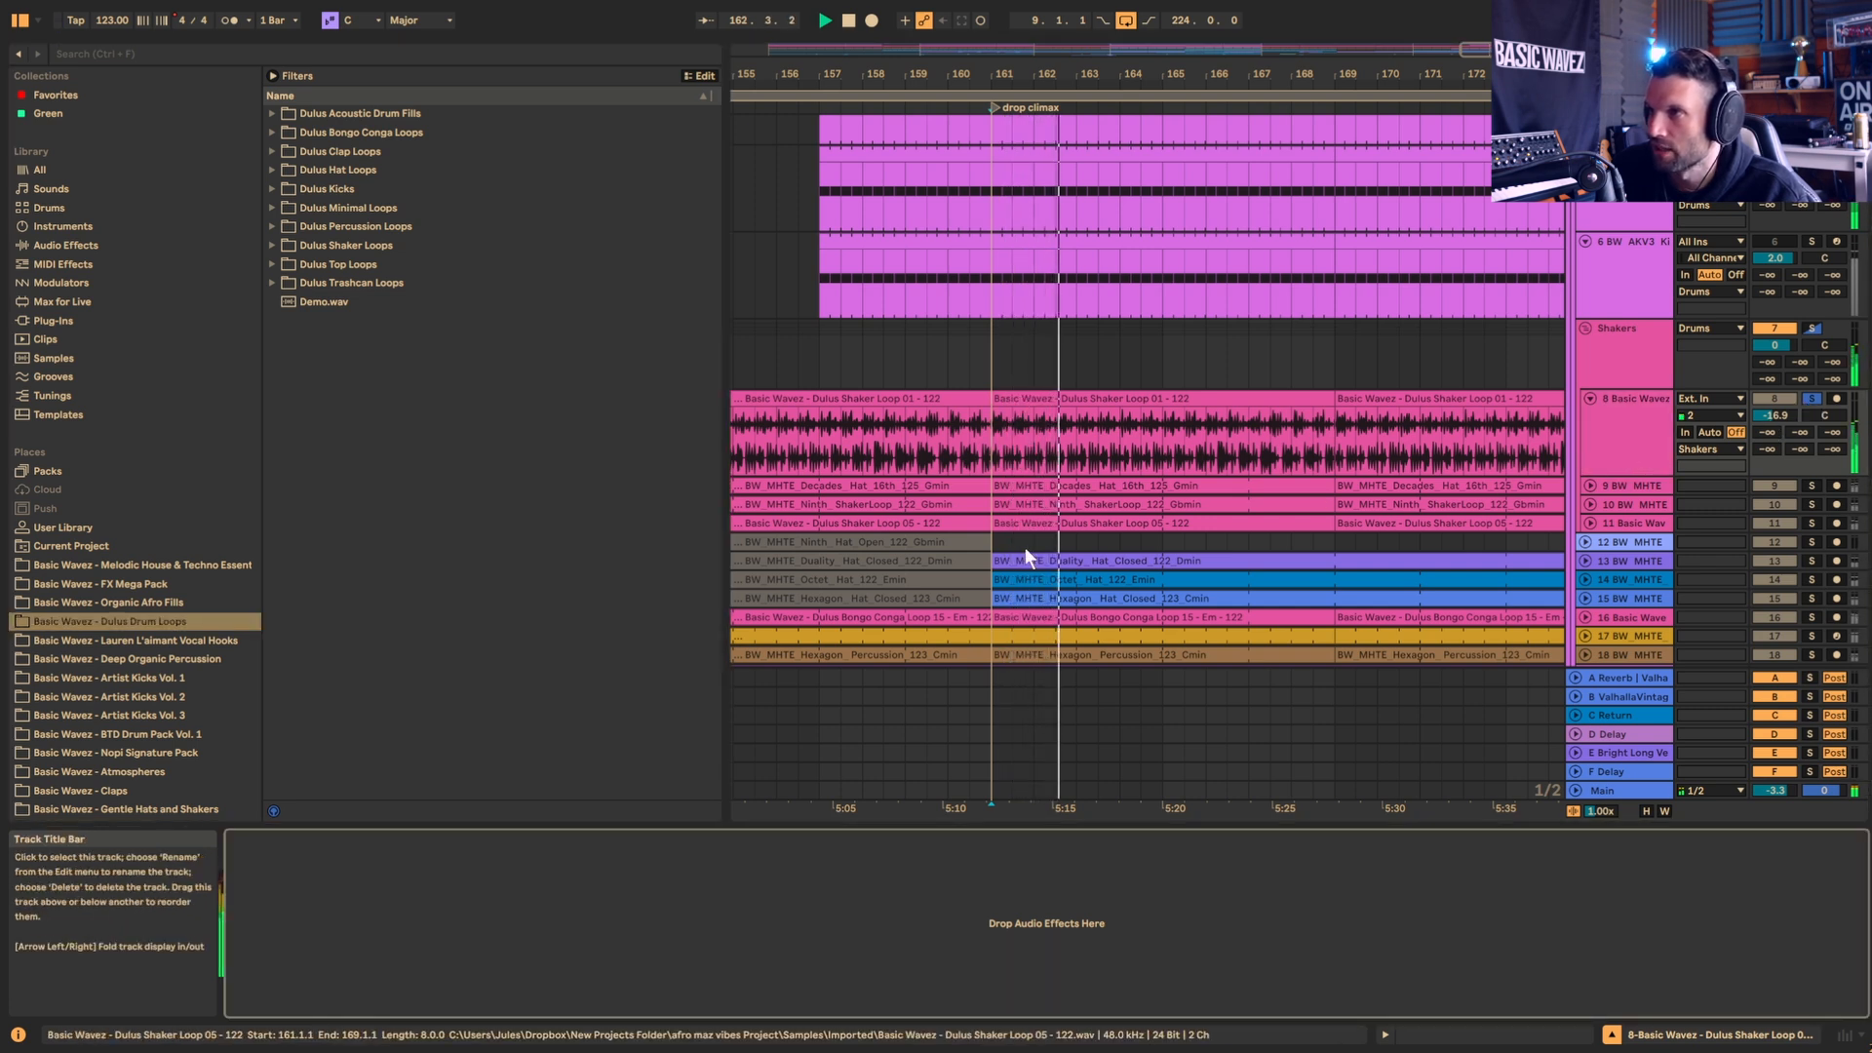
key(space)
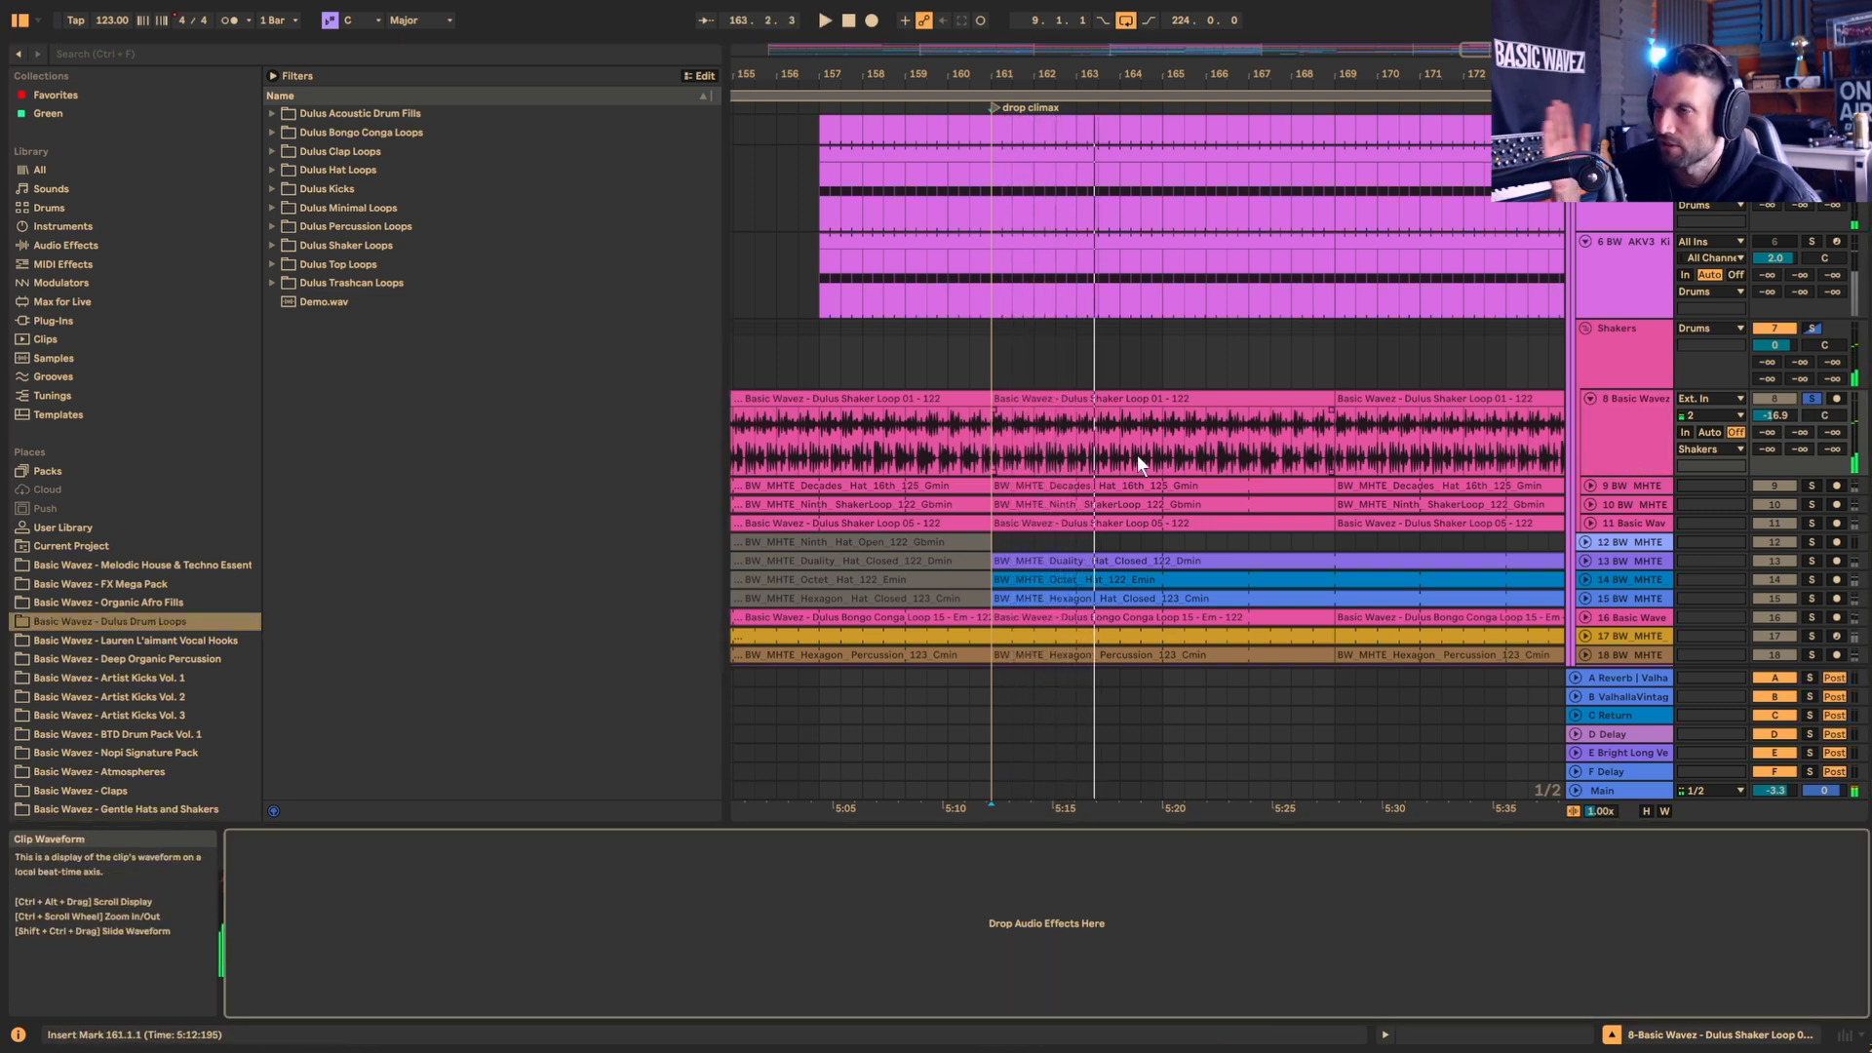
Step: Play from bar 161 with 16th-hat track 9 unfolded and added to the solo alongside shaker track 8
key(space)
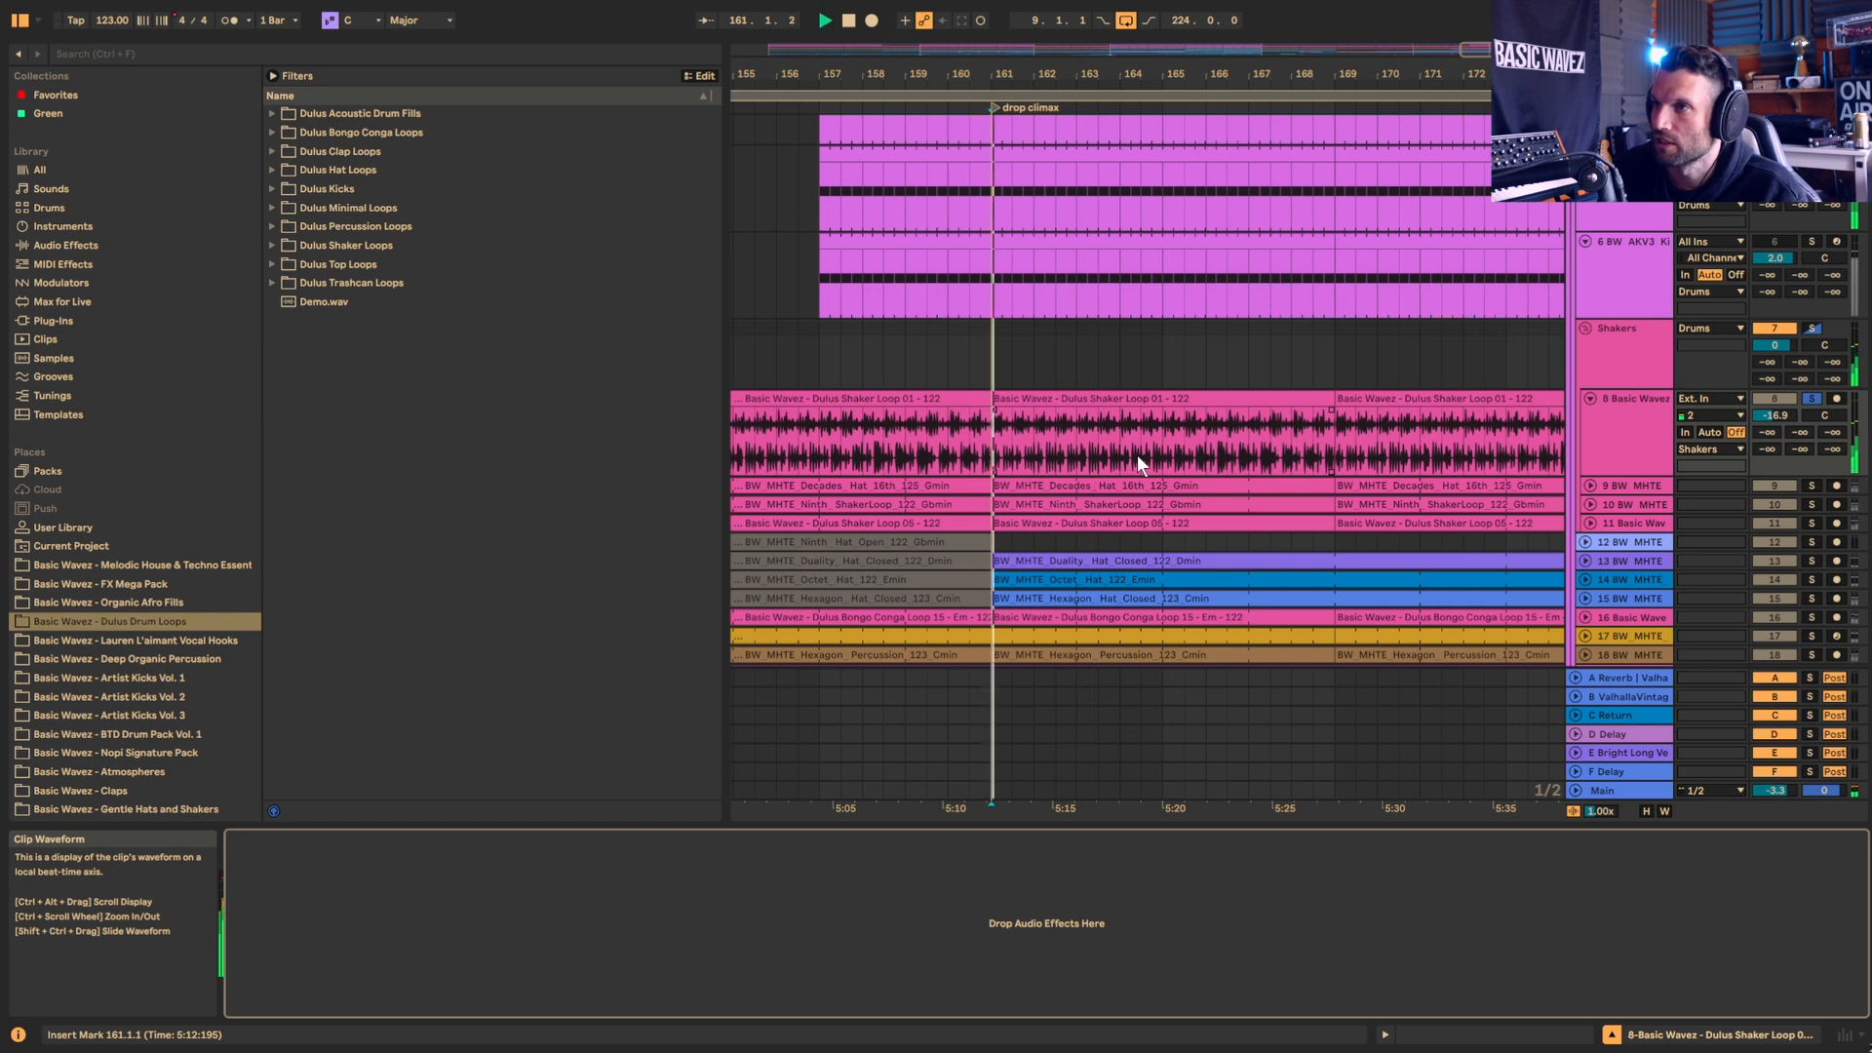
click(1811, 484)
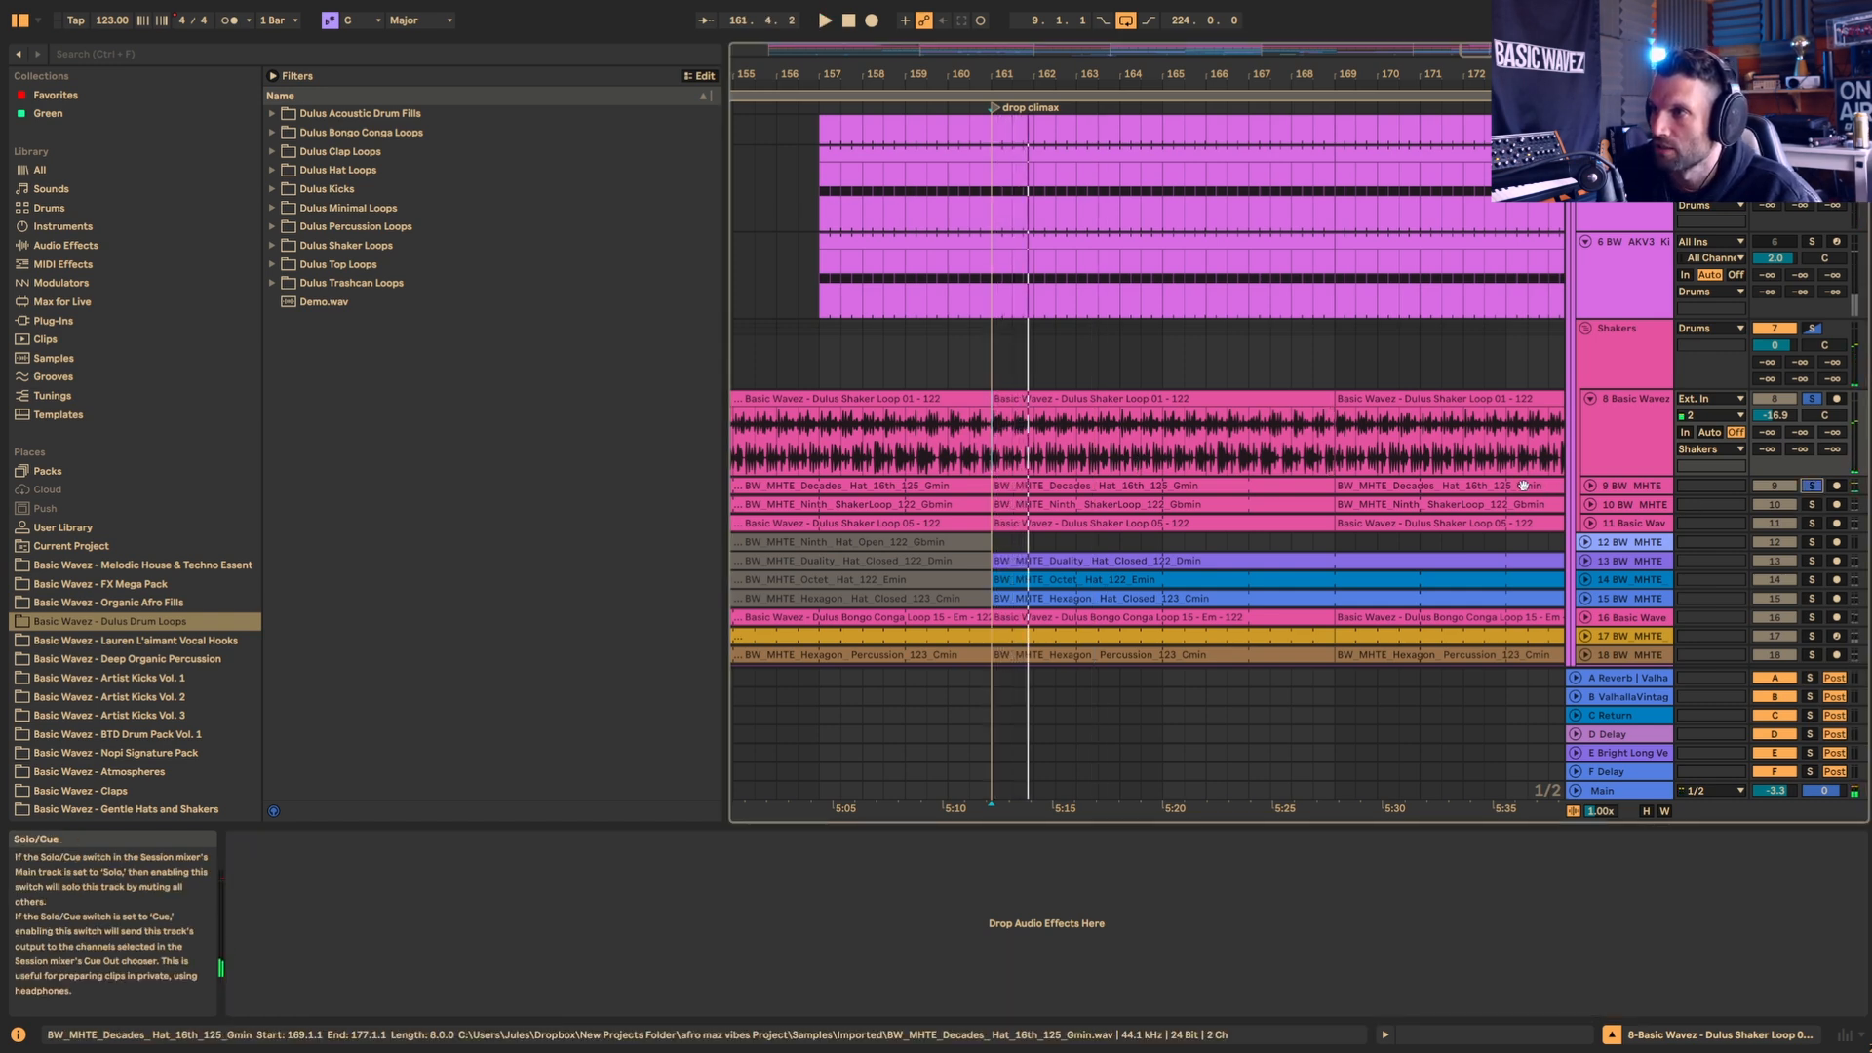
click(1590, 485)
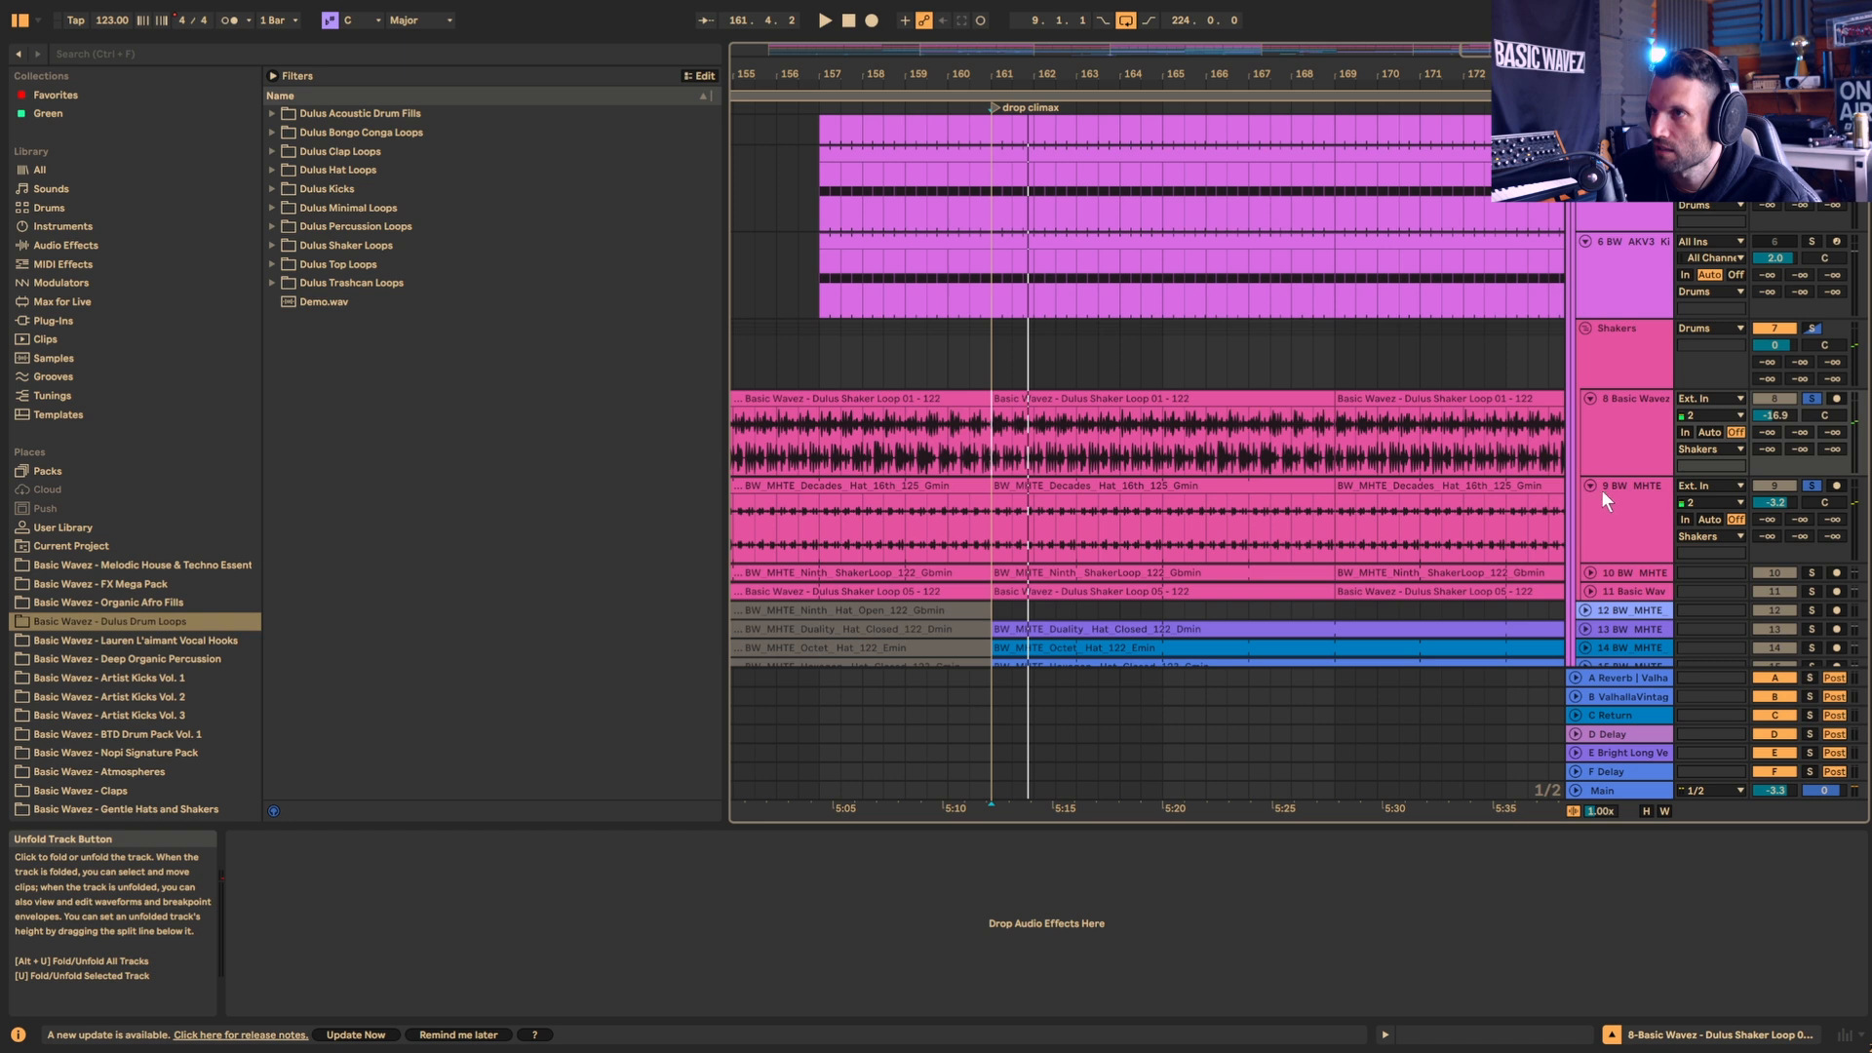
click(1619, 523)
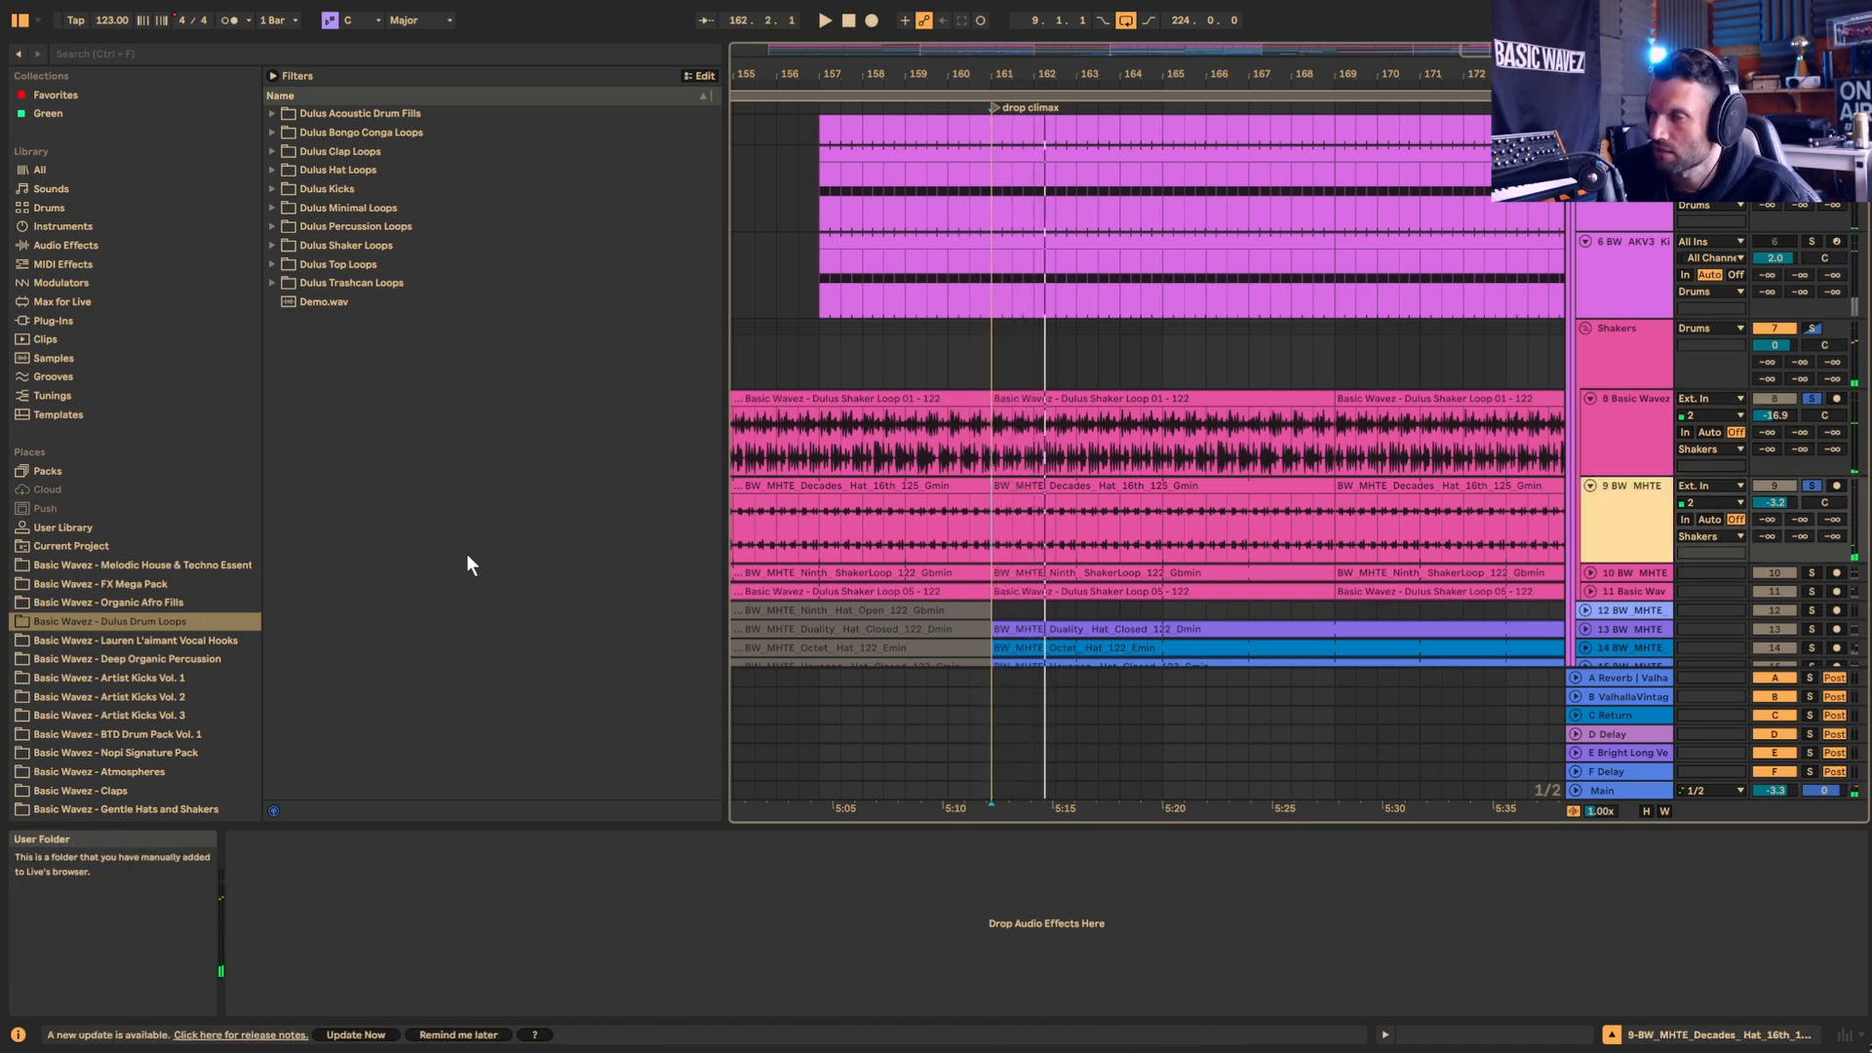
scroll(1654, 550, down, 3)
key(space)
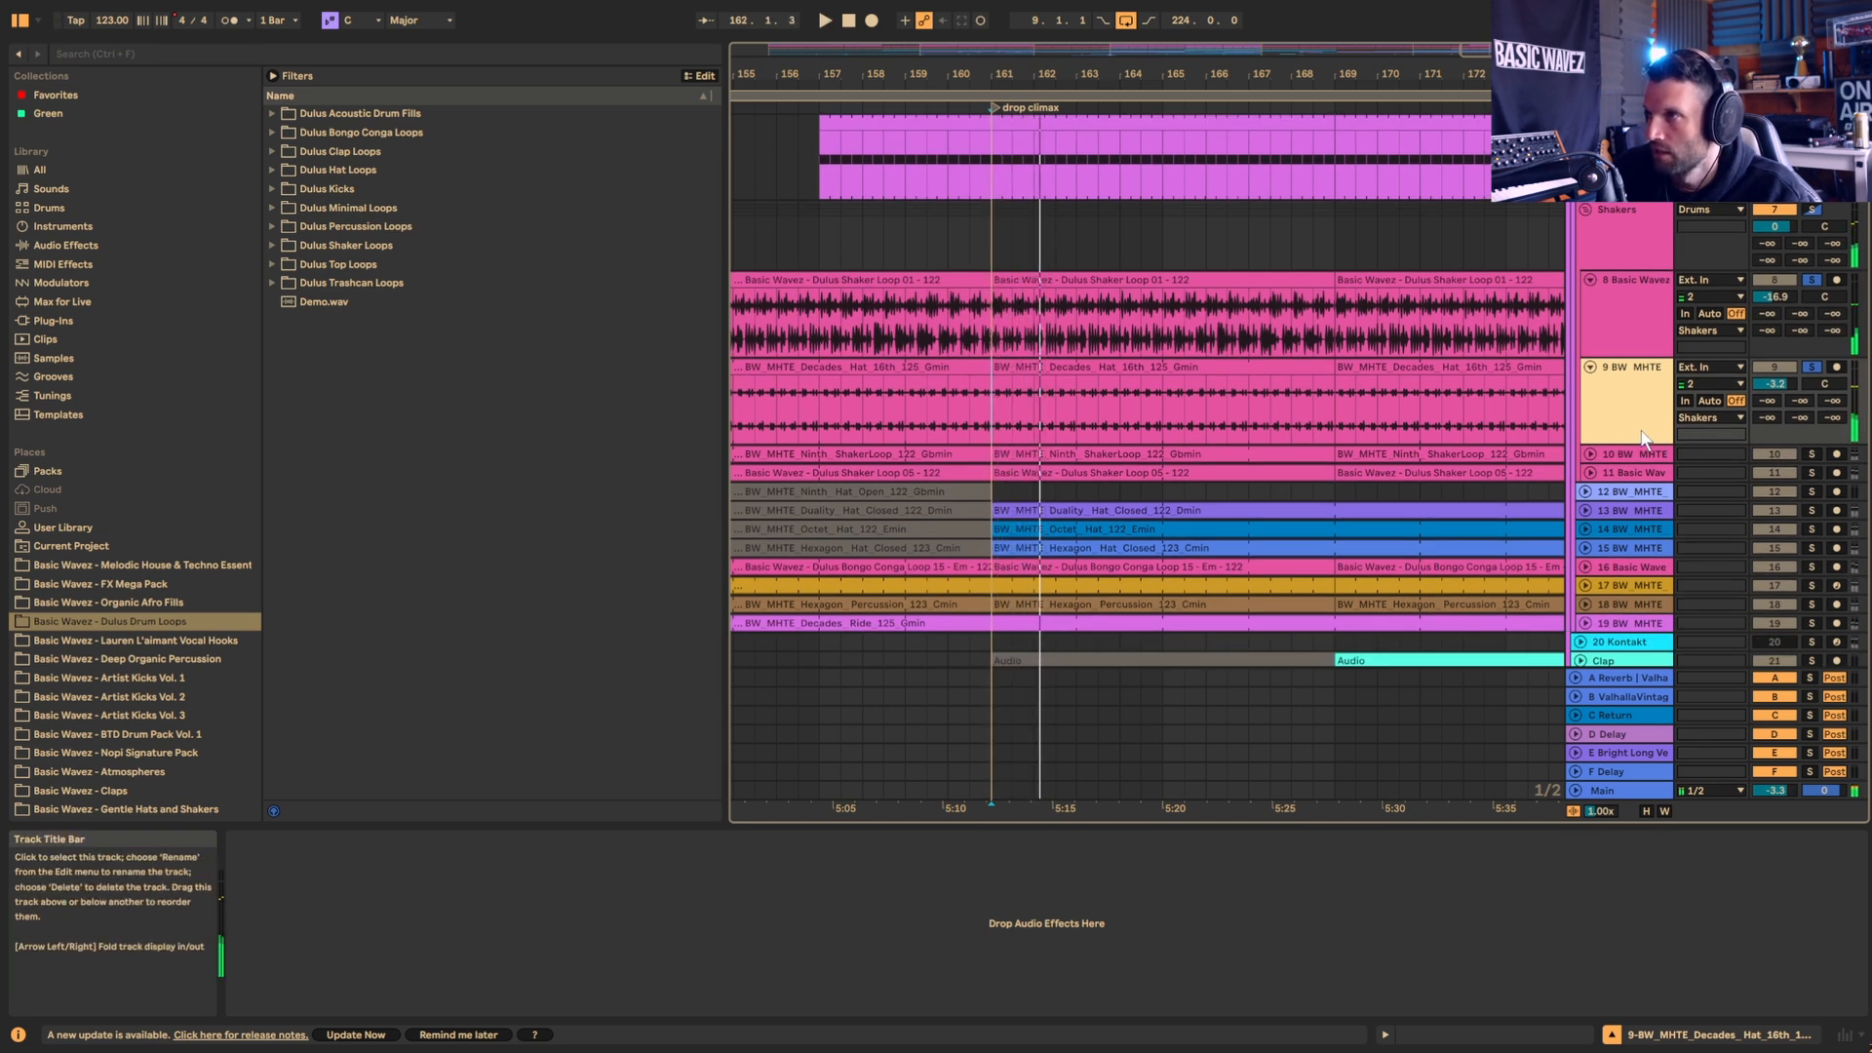
Step: Unfold shaker track 10, add it to the solo, and play it with tracks 8 and 9 from bar 161
click(1589, 455)
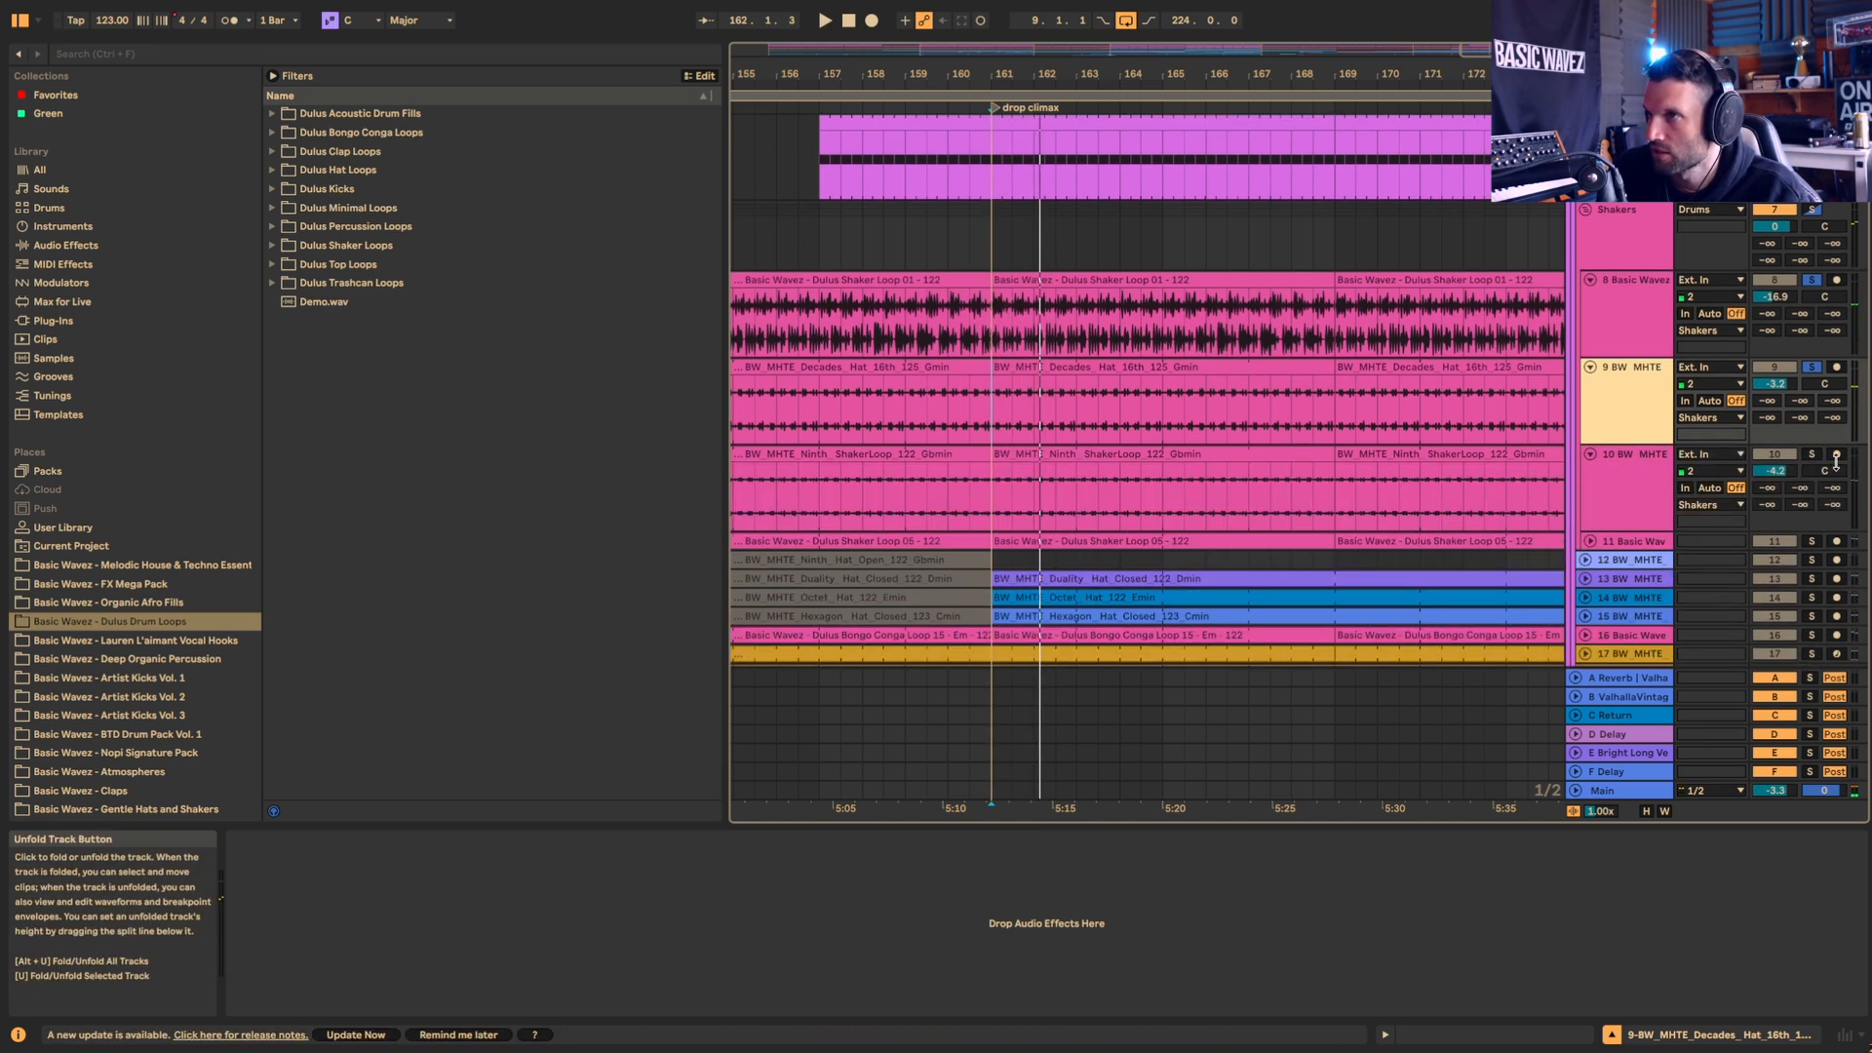
click(1812, 456)
key(space)
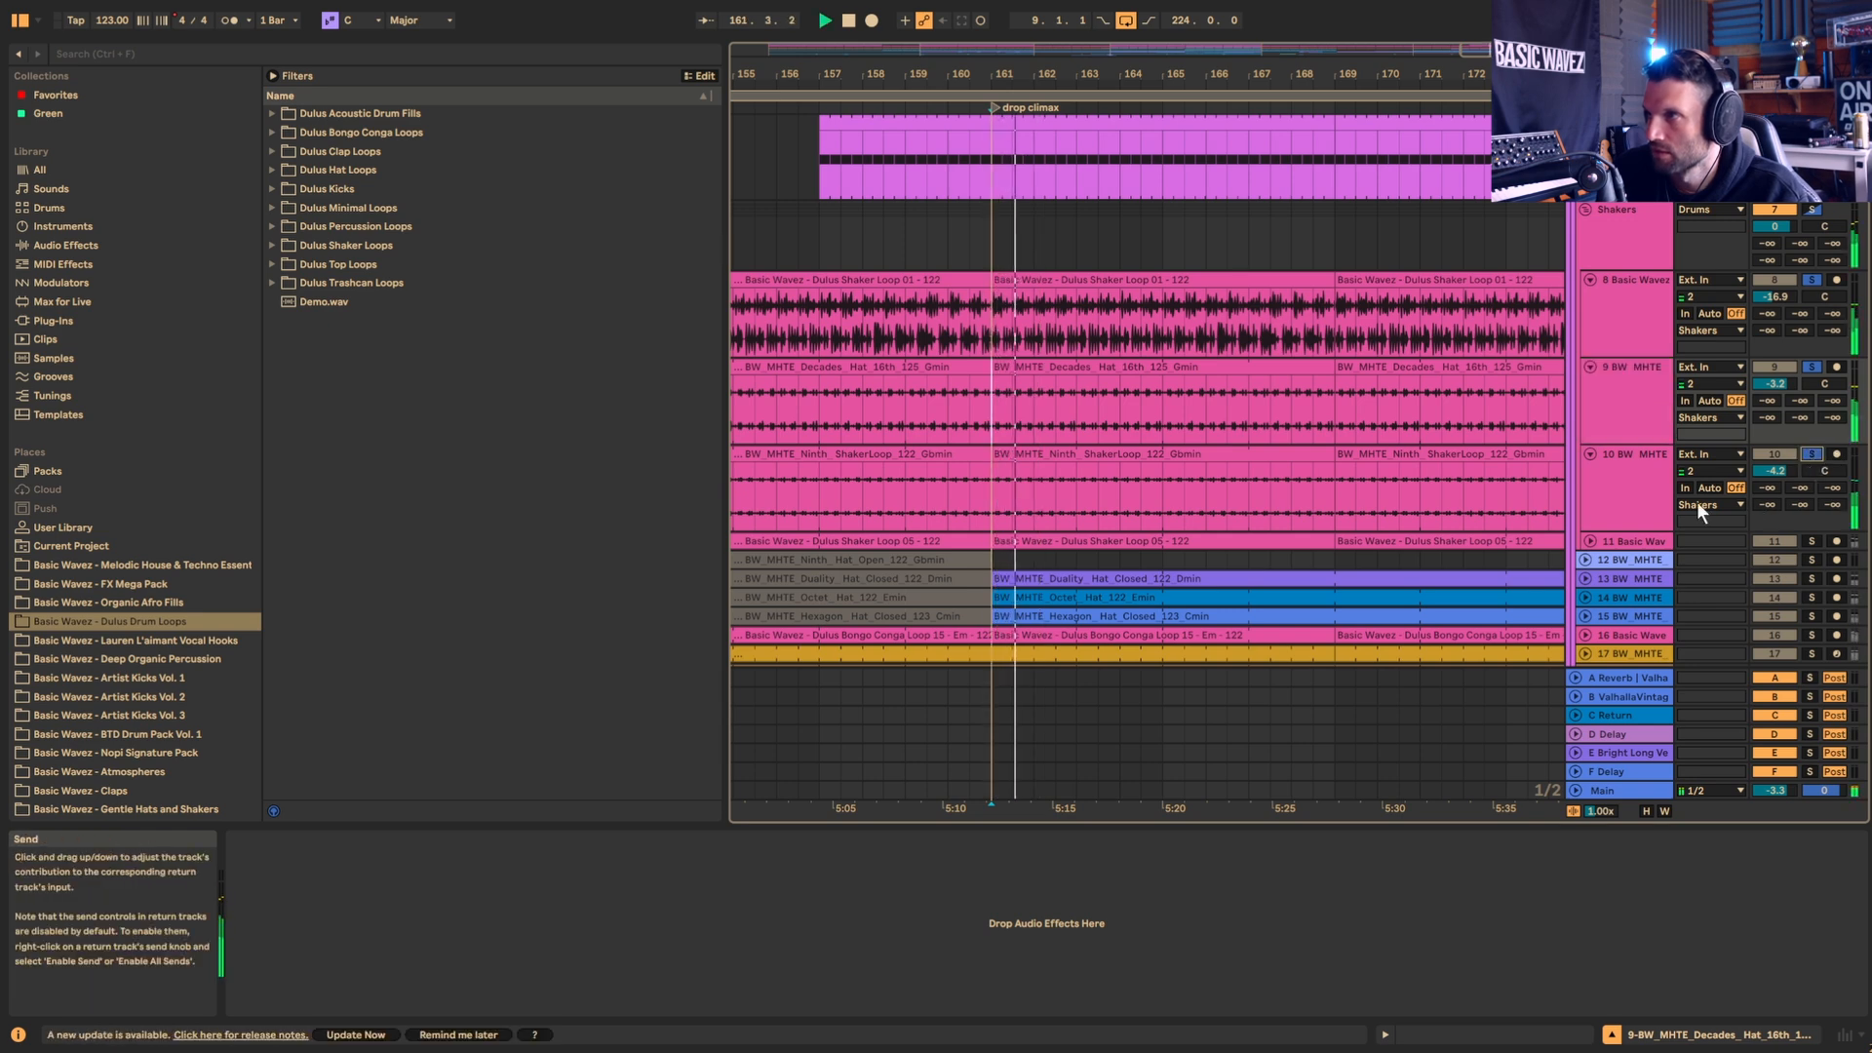
Step: Unfold Dulus Shaker Loop 05 track 11, add it to the solo, and play all four shaker layers together
click(1589, 539)
scroll(1587, 535, down, 1)
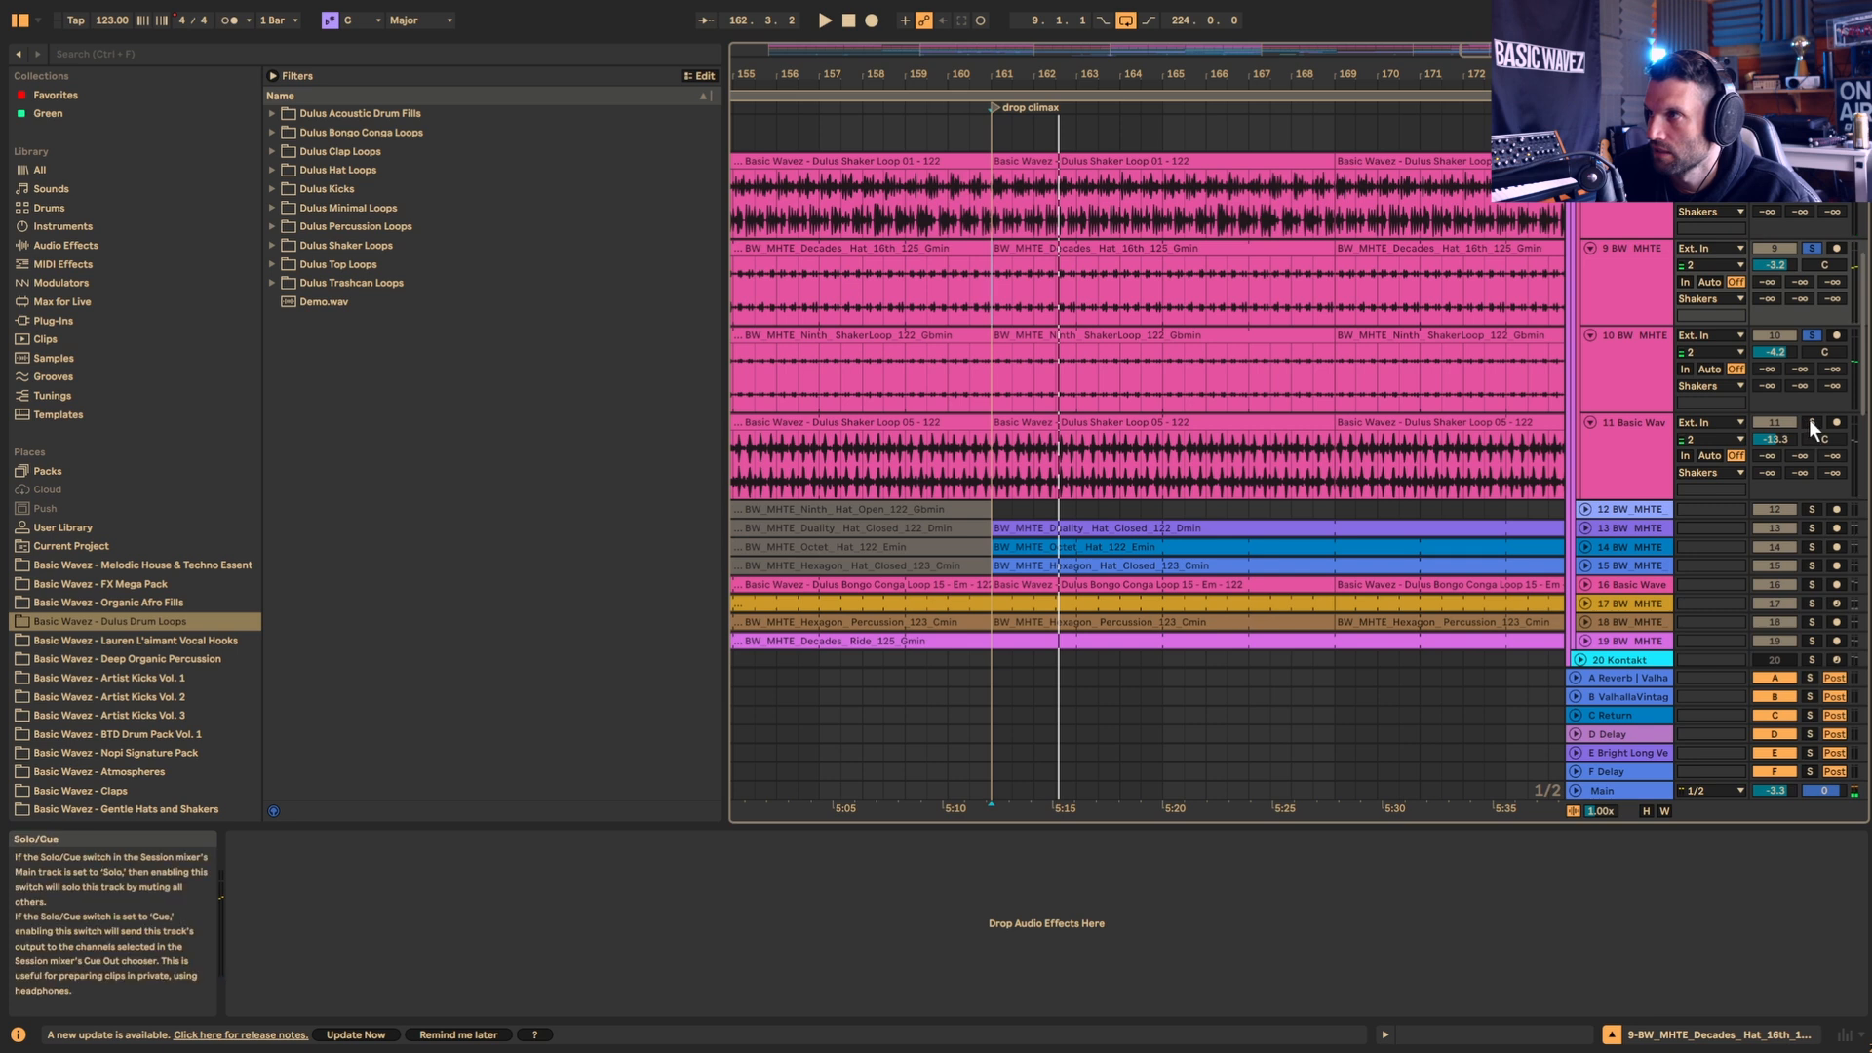
key(space)
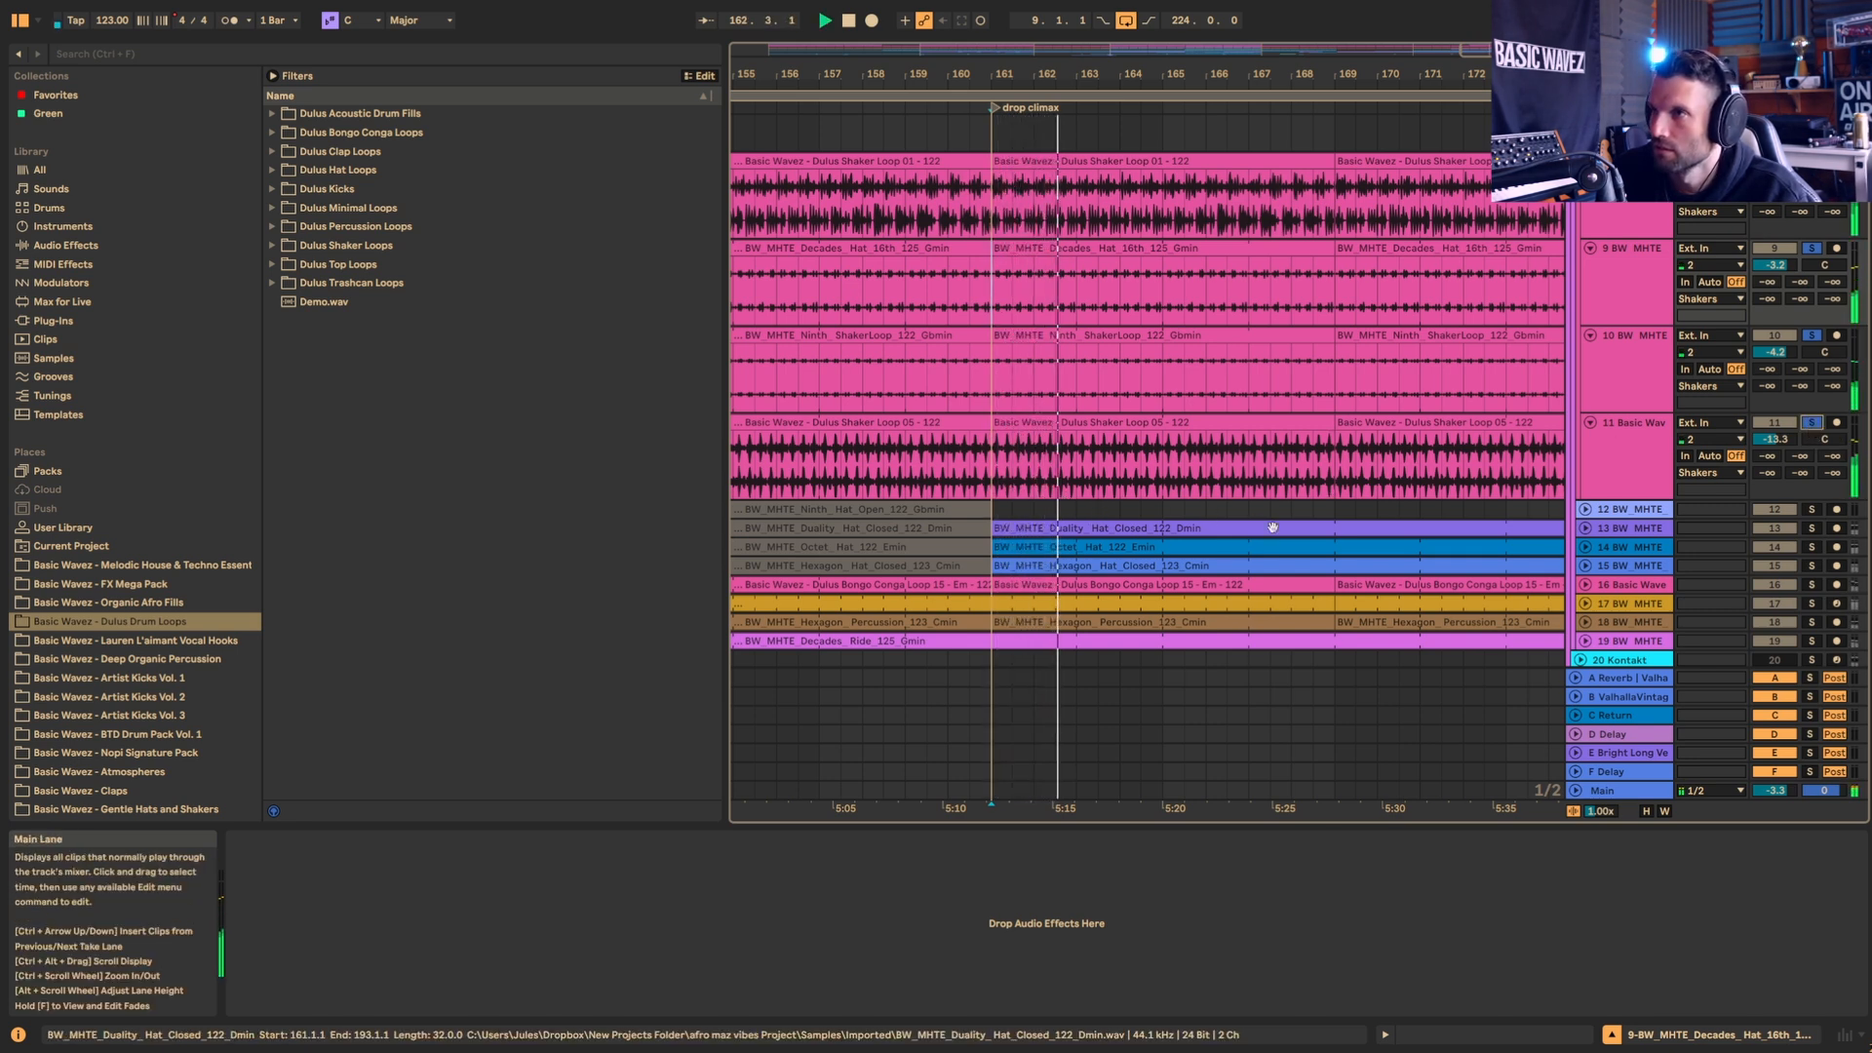
click(1609, 455)
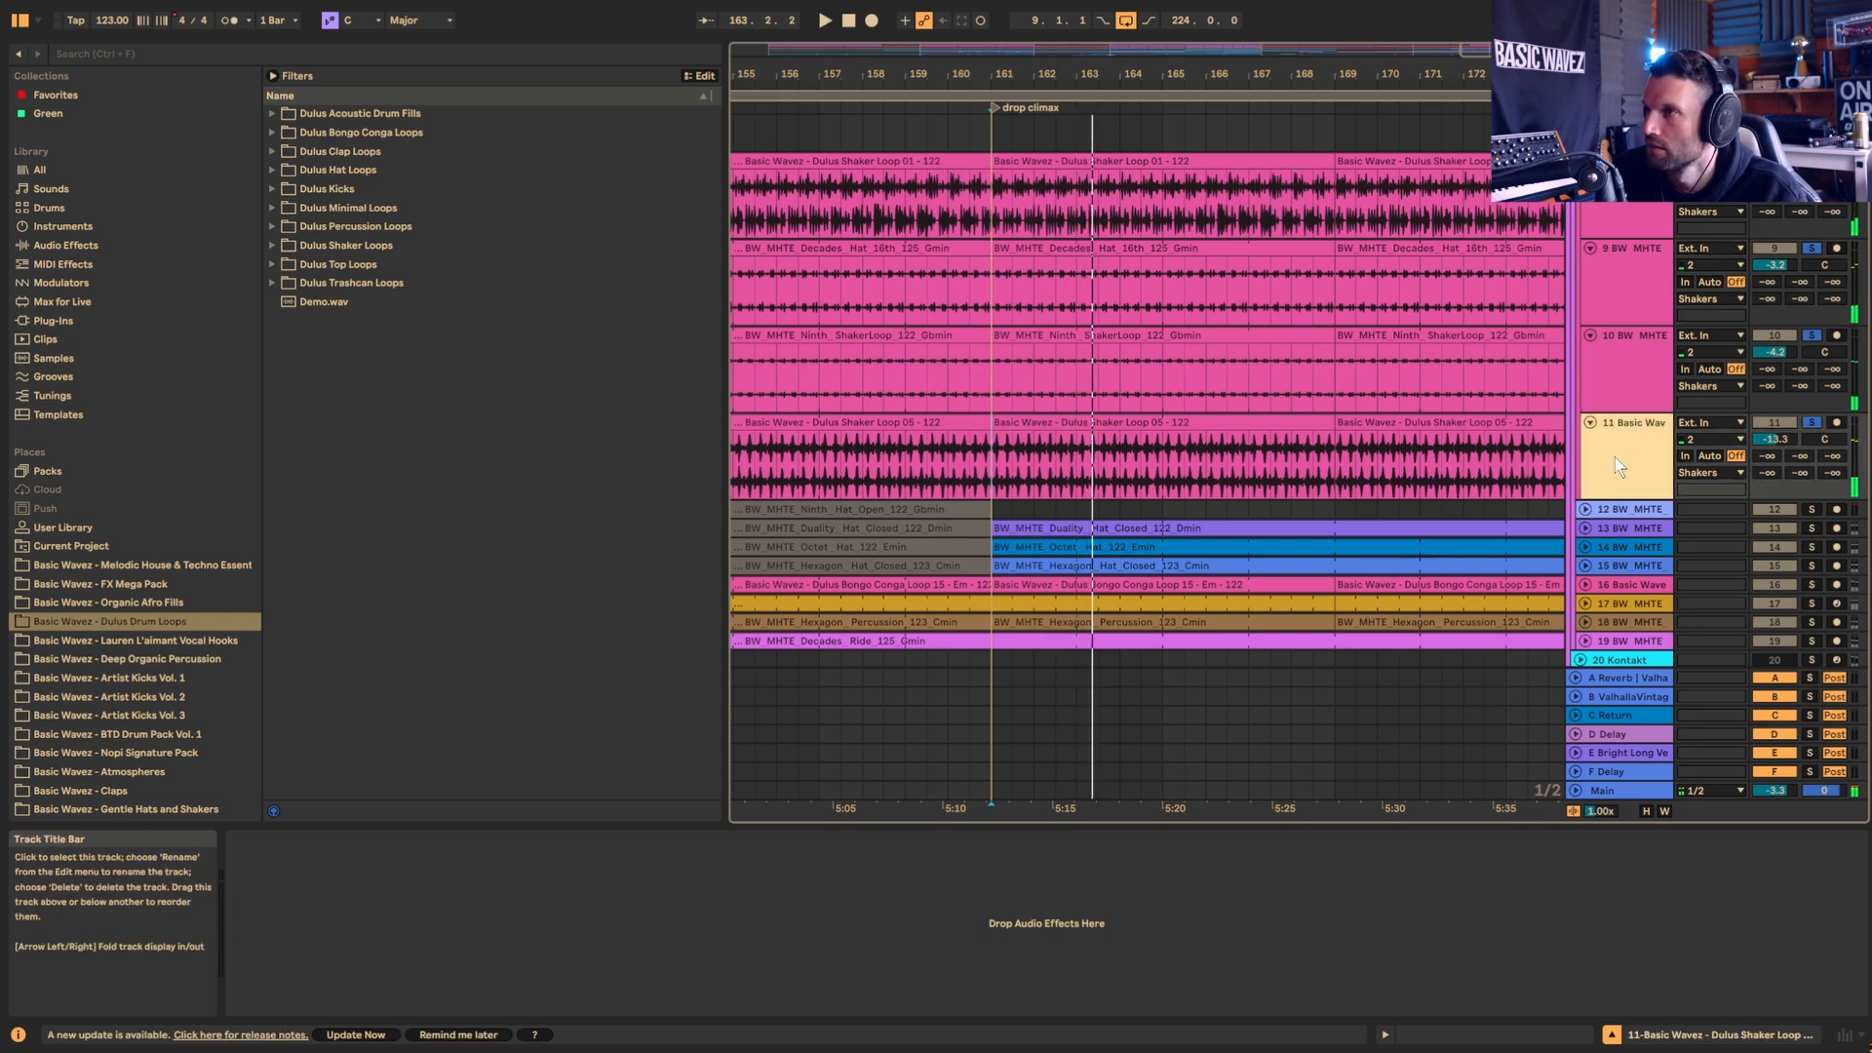
Step: Unfold the Duality closed hat track 13 and place the insert marker at bar 161 on its clip
scroll(1615, 457, down, 3)
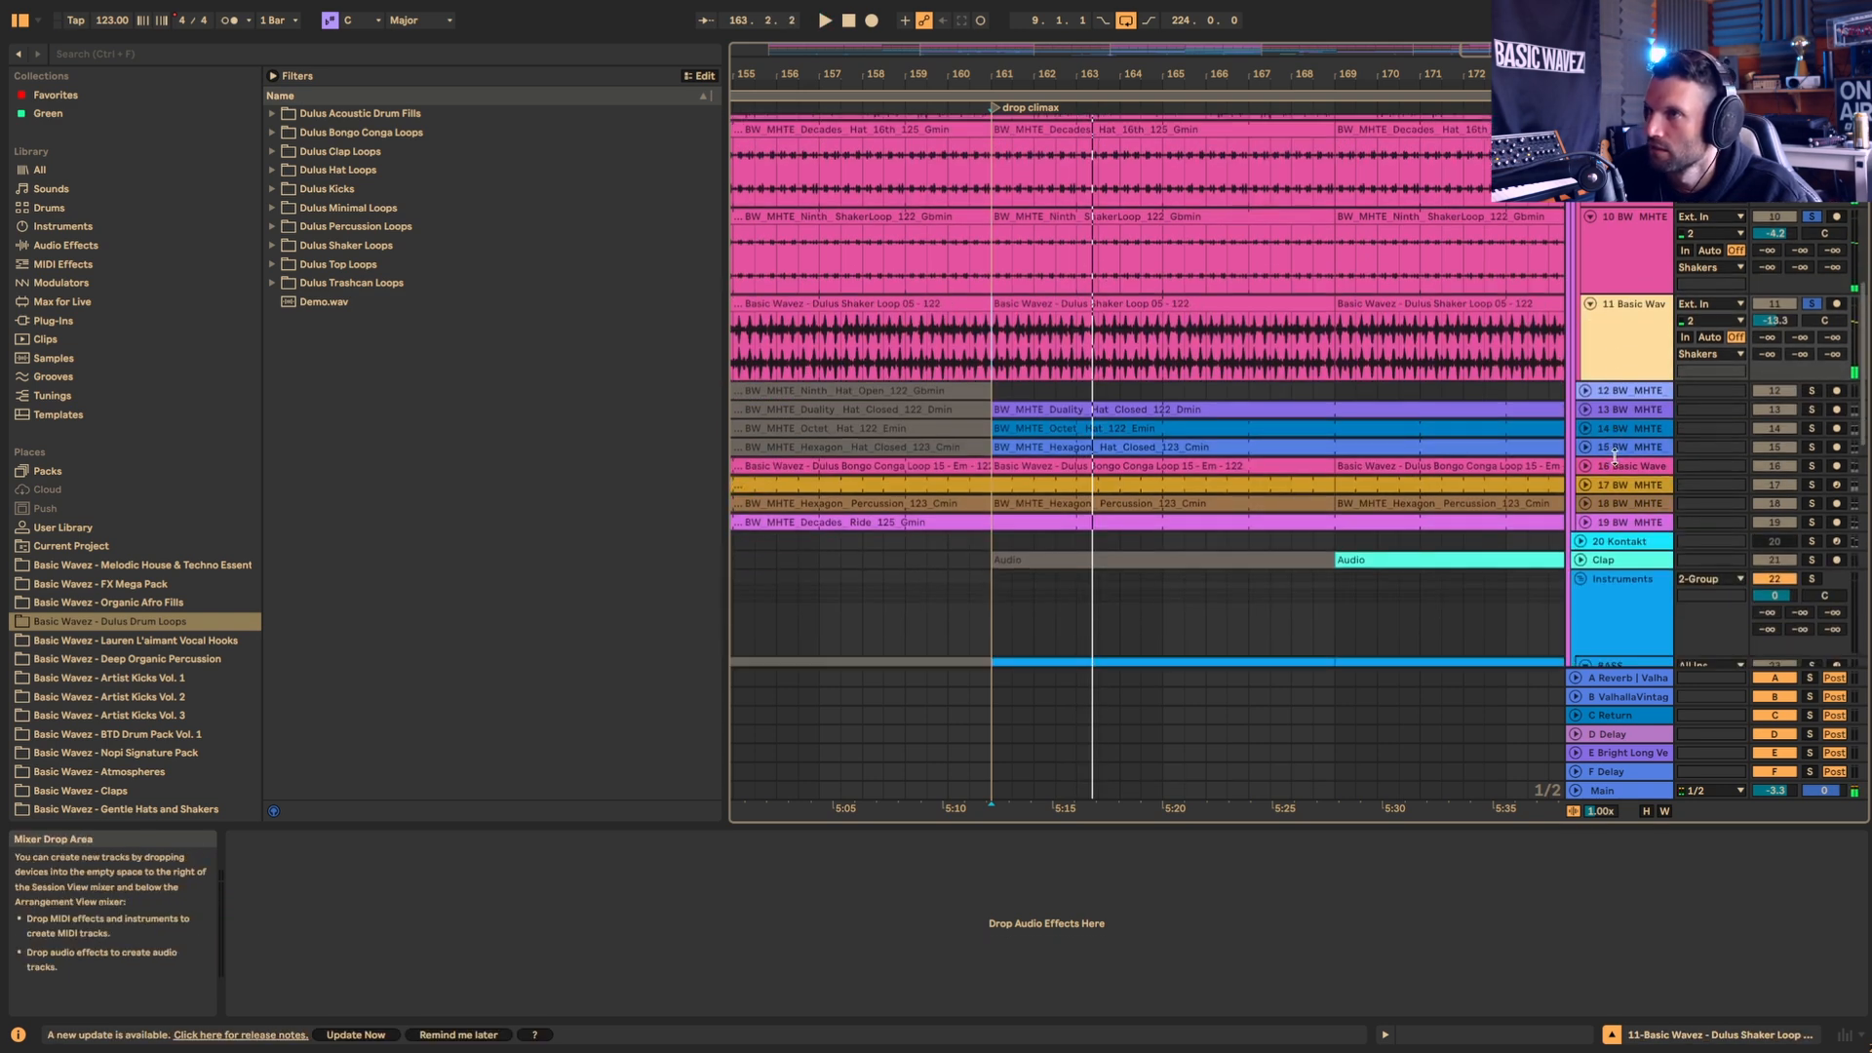
click(1580, 405)
scroll(1457, 411, down, 1)
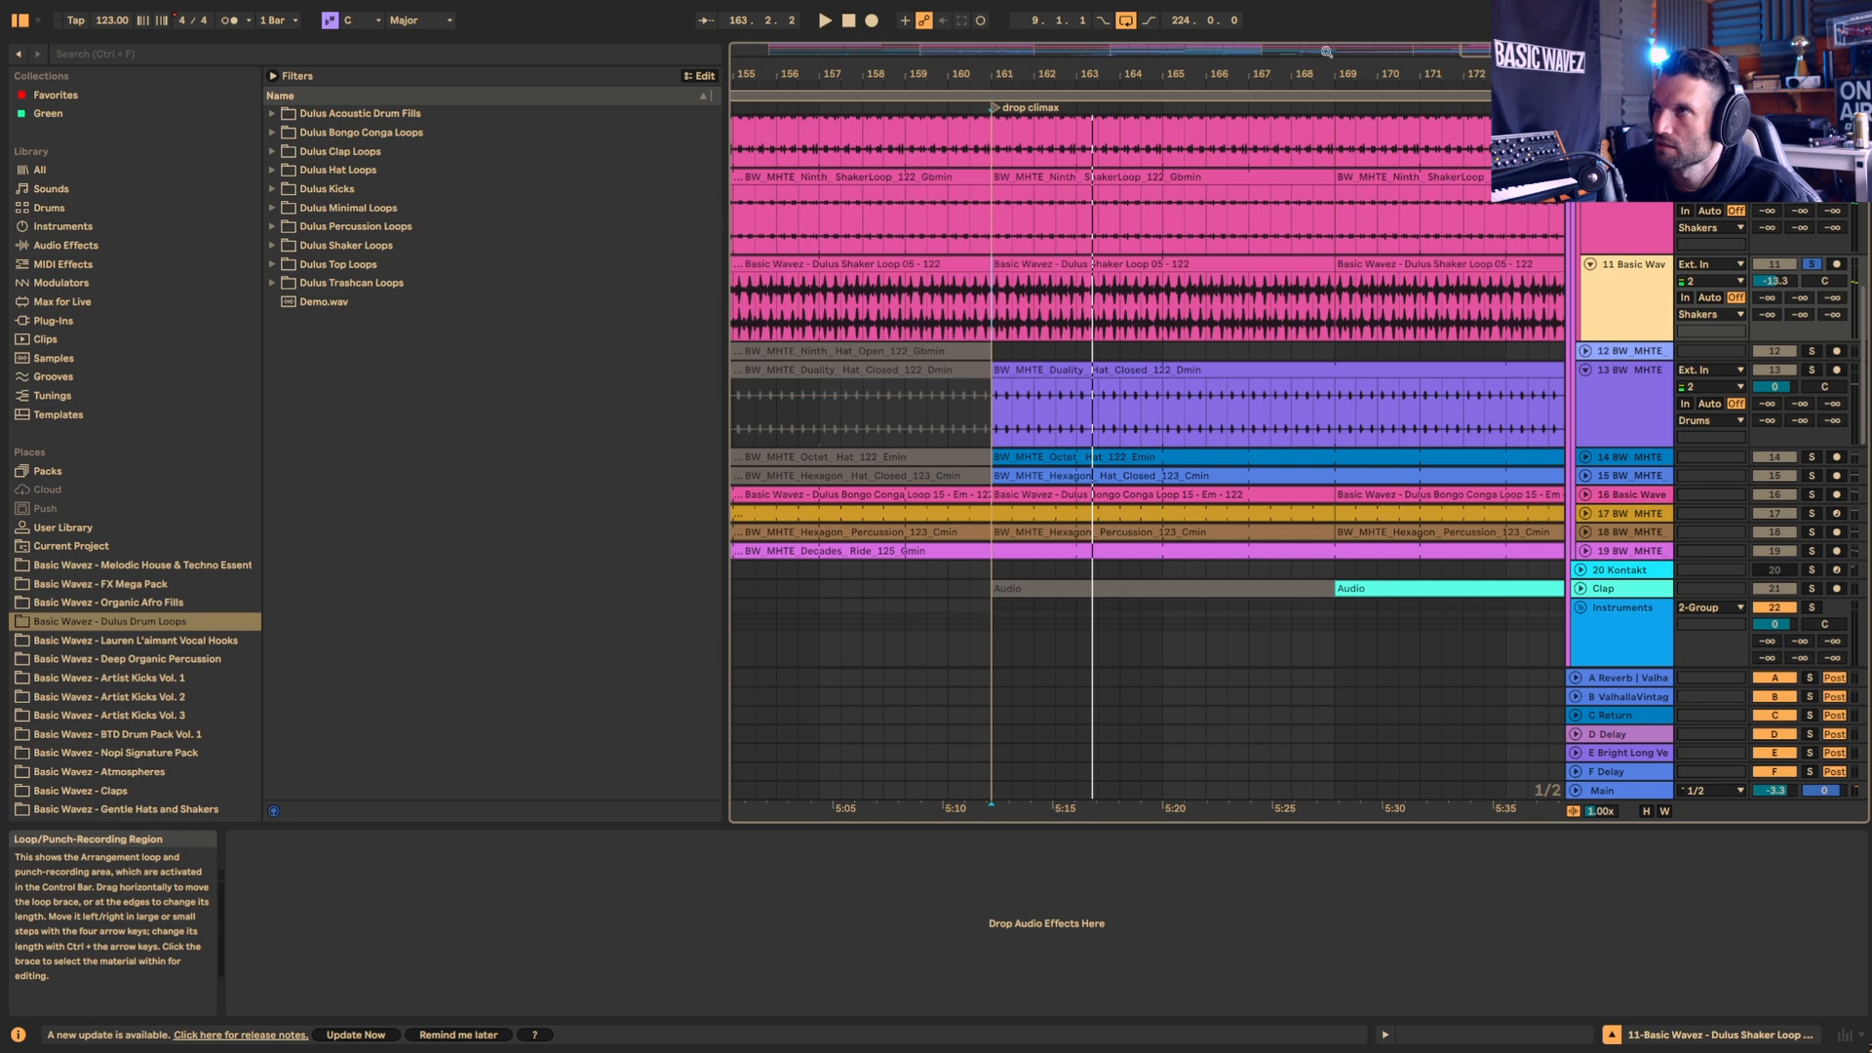
drag(1002, 75, 913, 275)
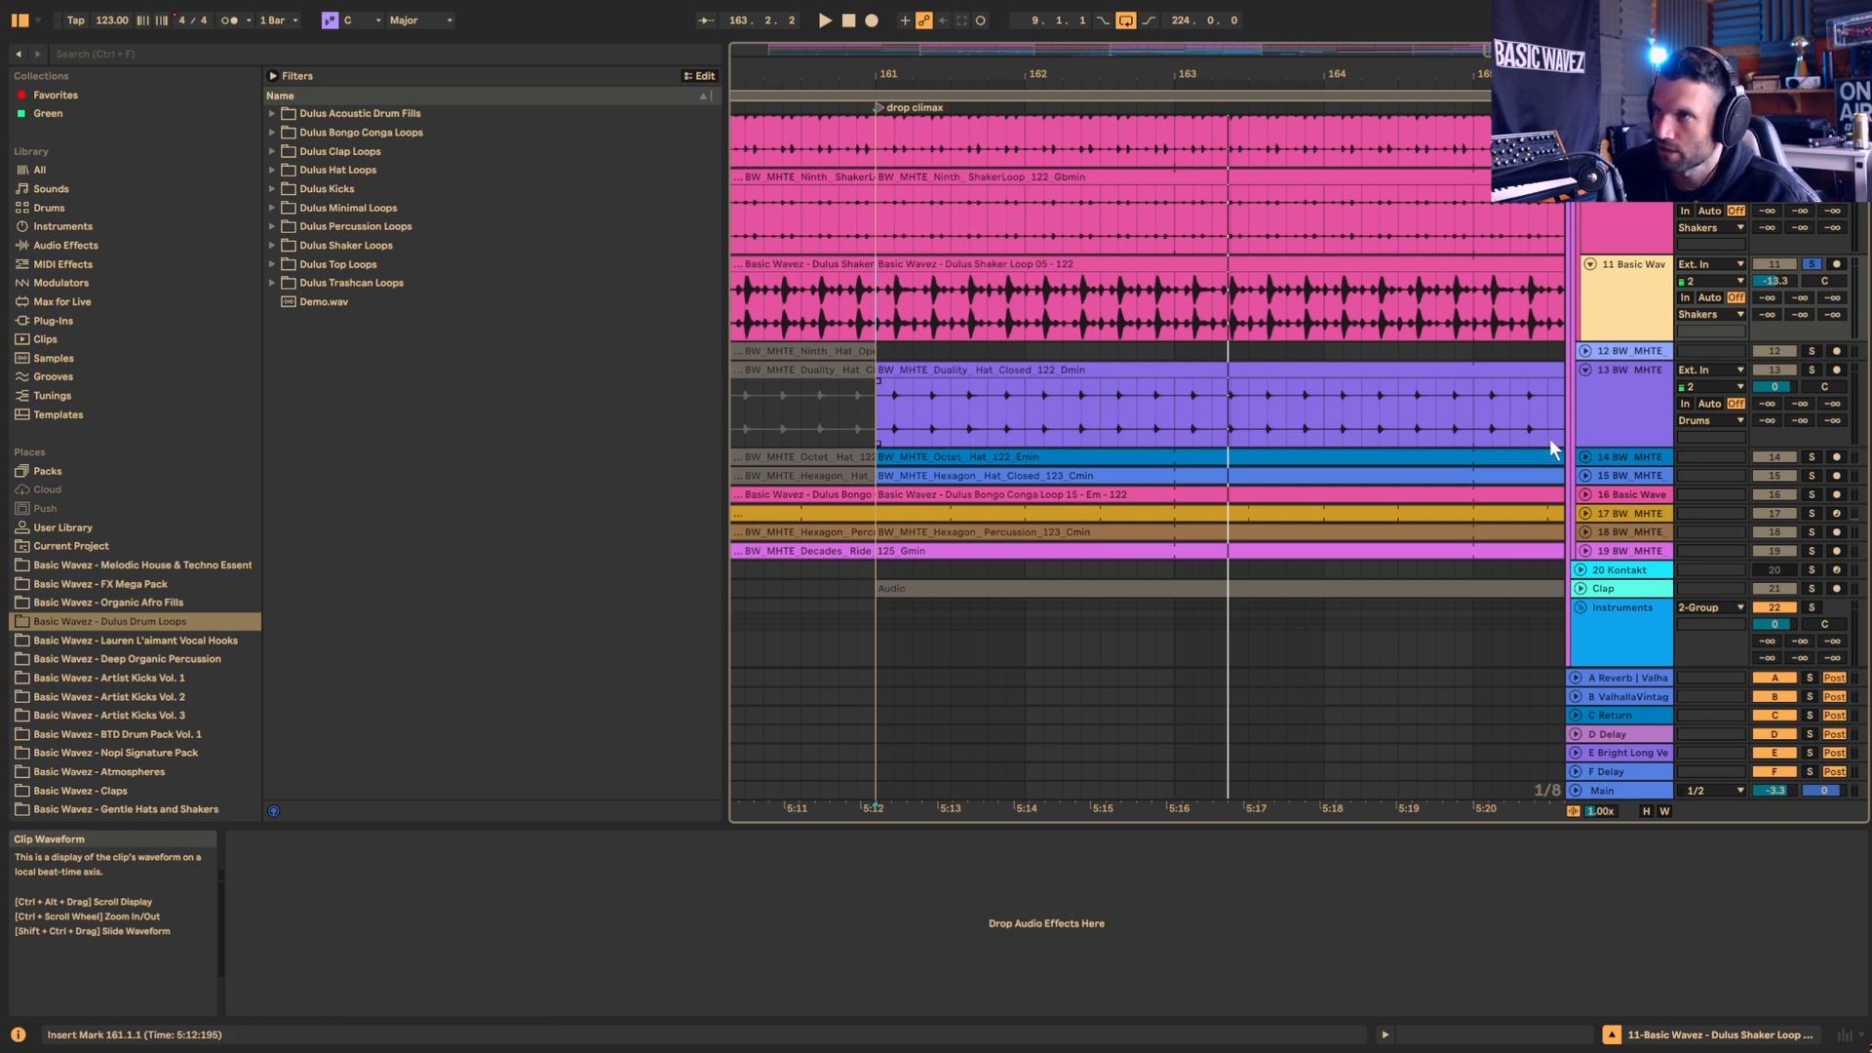
click(881, 420)
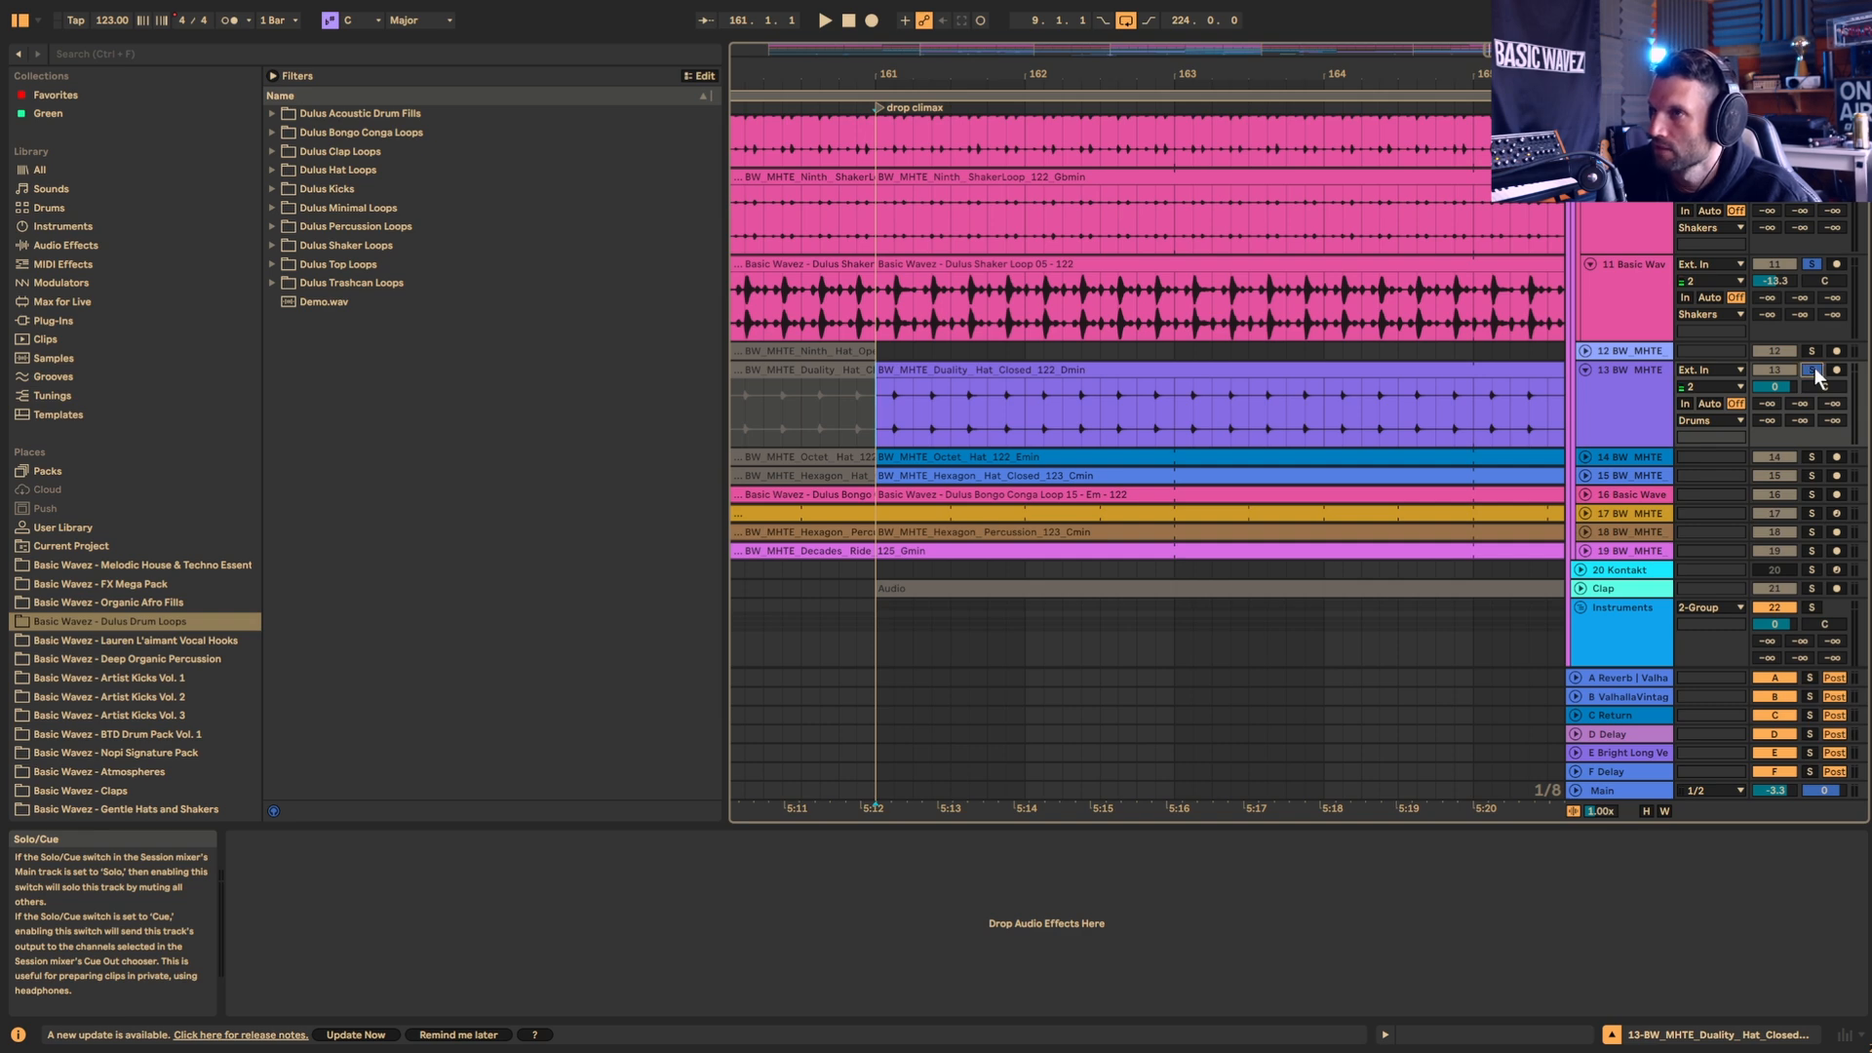
Step: Play closed hat track 13 with the soloed shakers from bar 161, and isolate the hat by soloing it alone
click(1585, 369)
key(space)
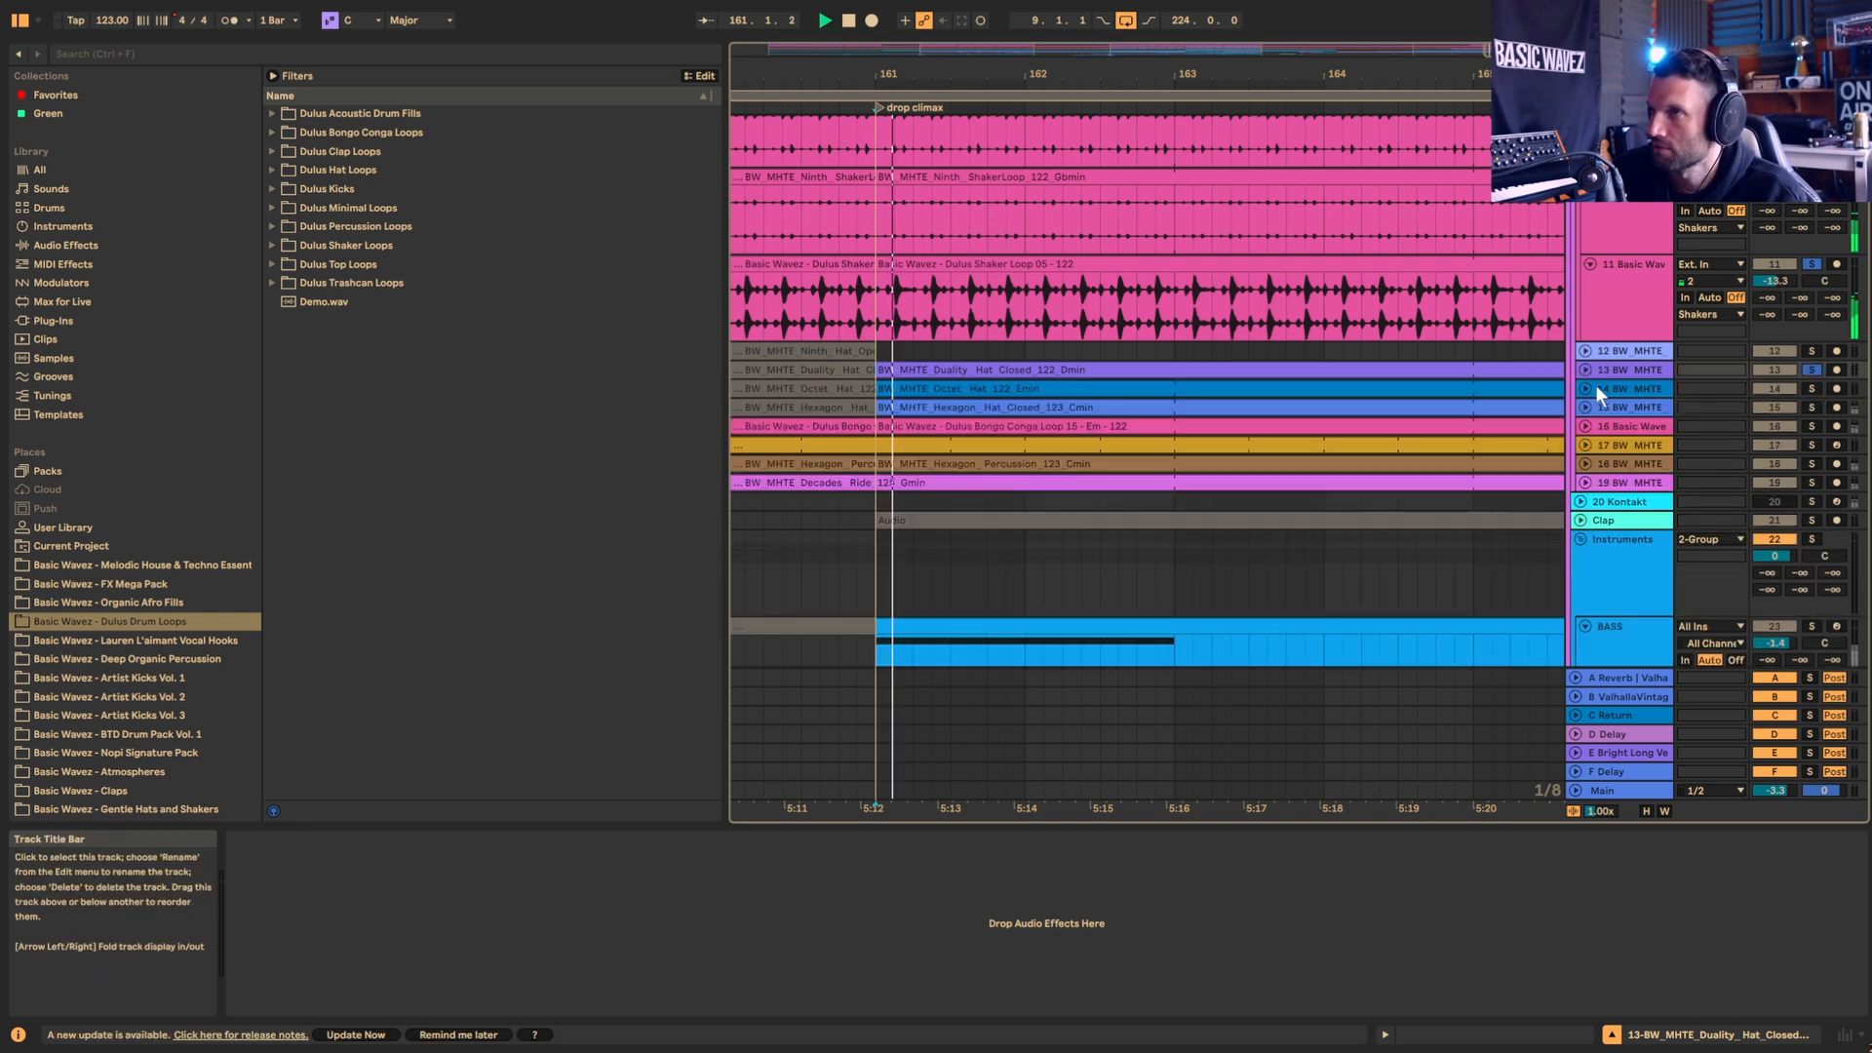
click(1581, 369)
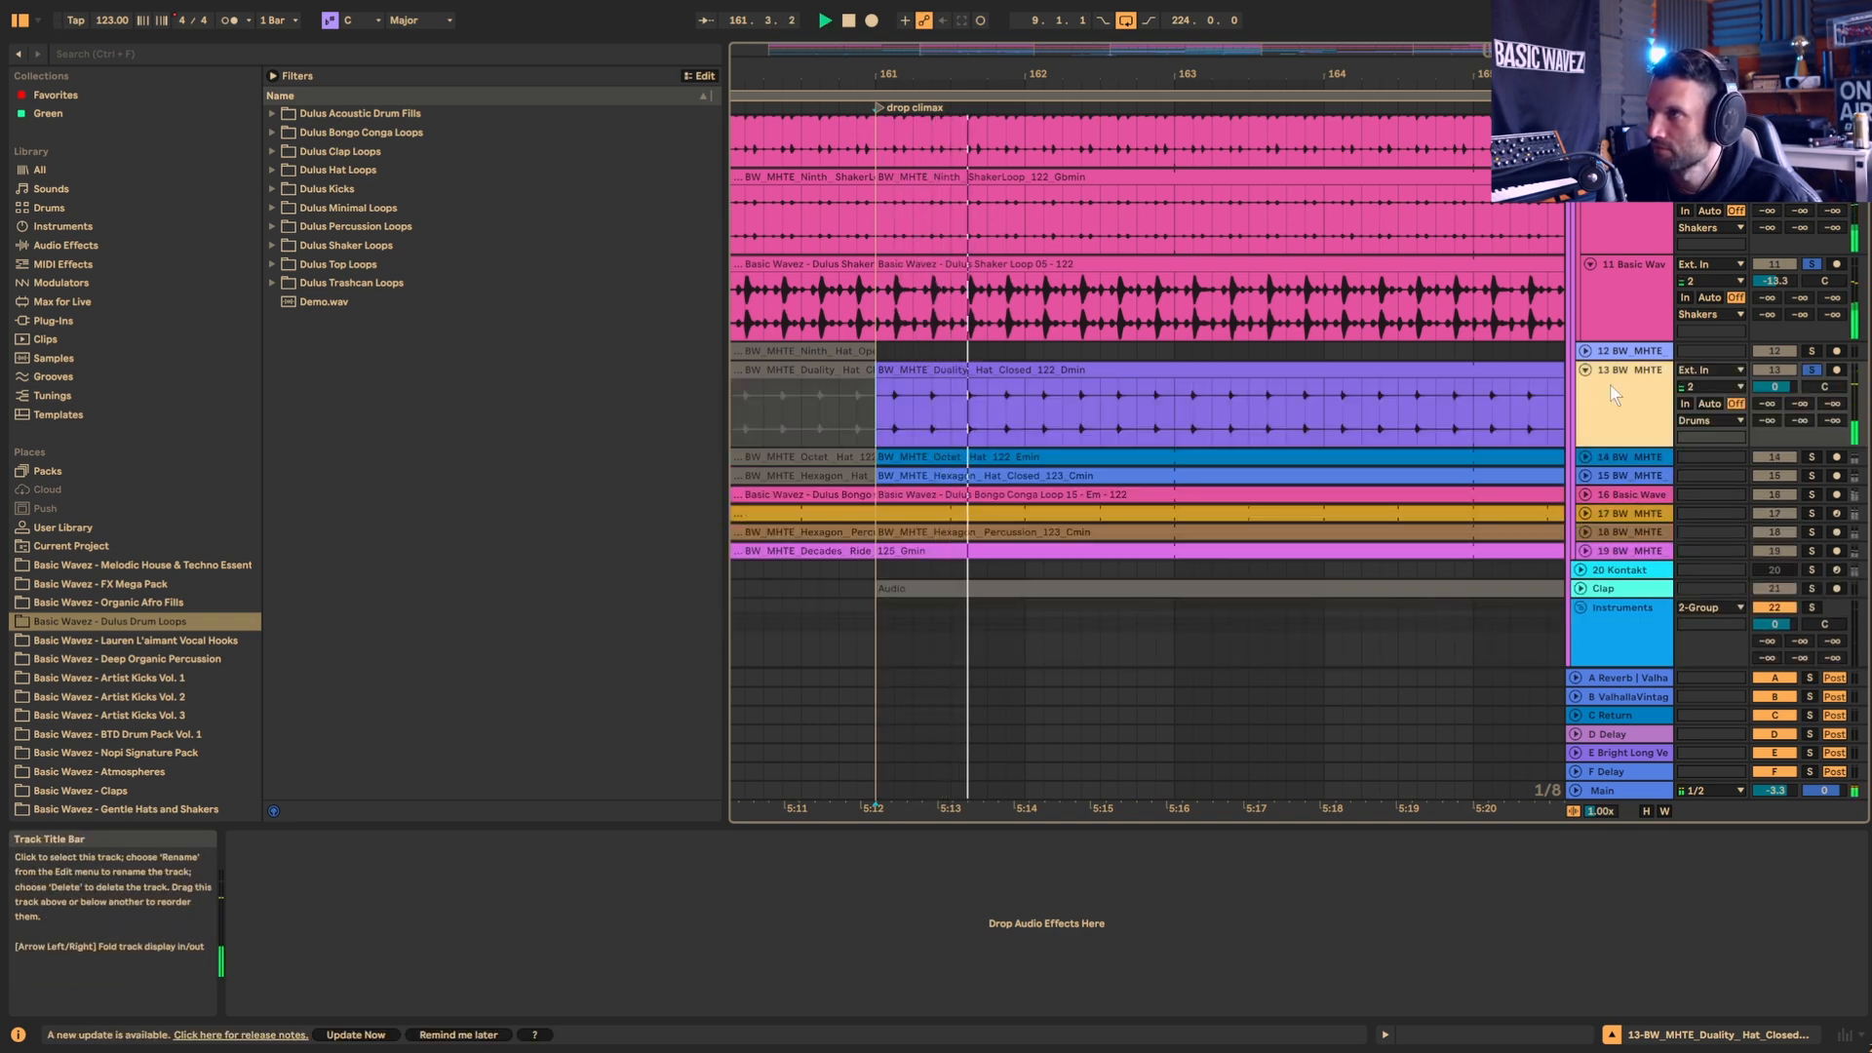
click(1810, 369)
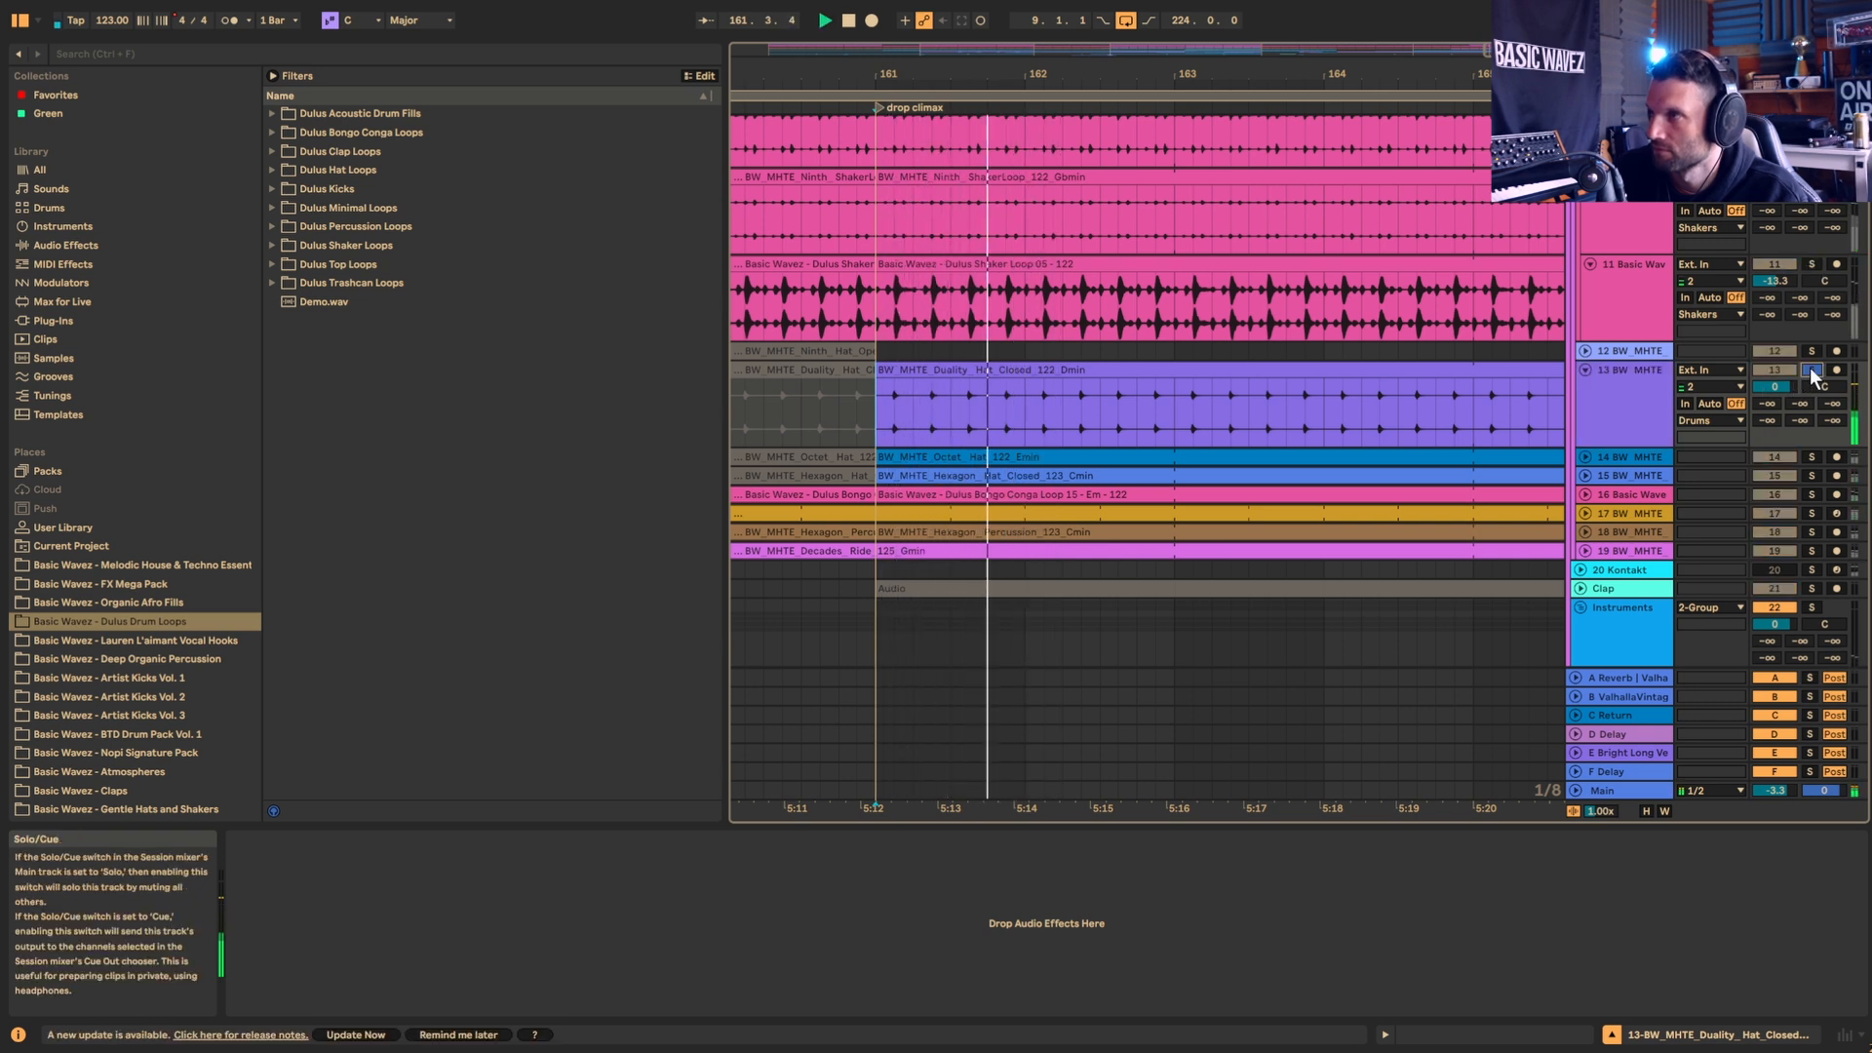
Step: Unfold the Octet hat track 14 and compare its waveform with track 13 while playing the soloed track 13
click(1586, 456)
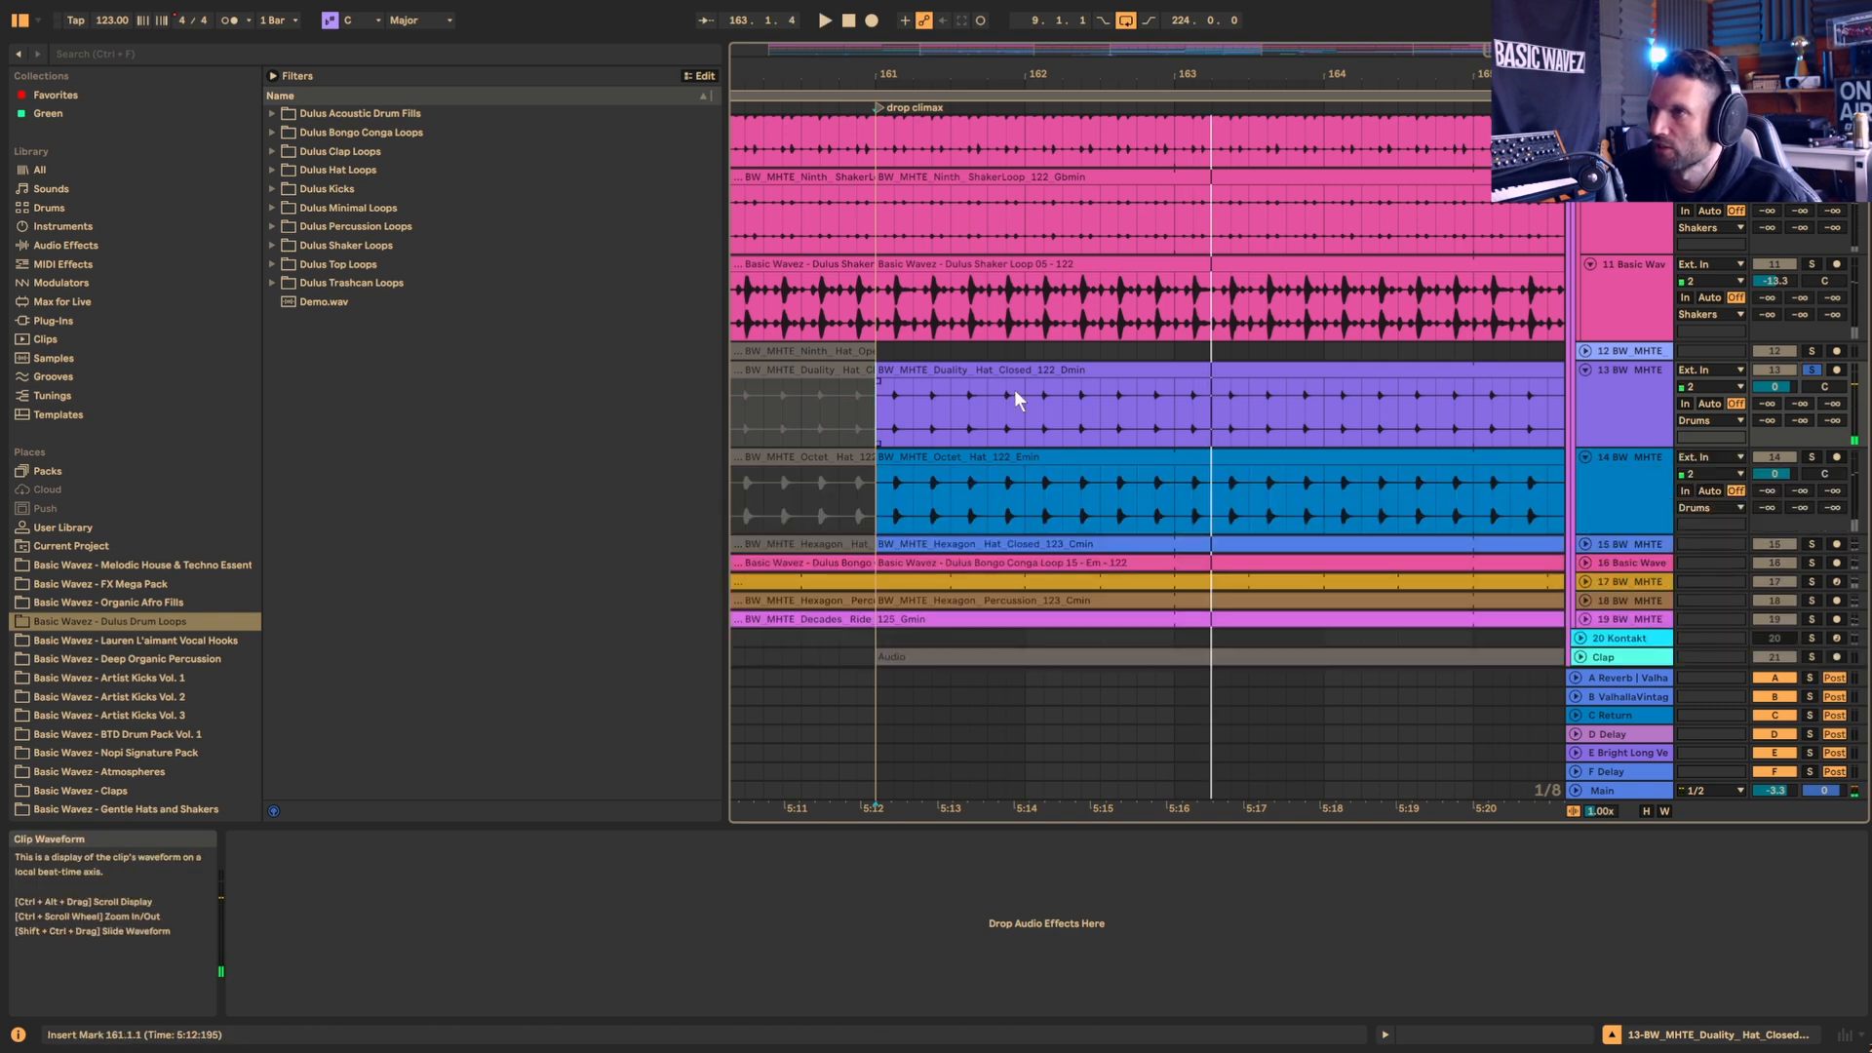
mouse_move(881, 75)
mouse_down()
mouse_move(878, 109)
mouse_move(805, 122)
mouse_up()
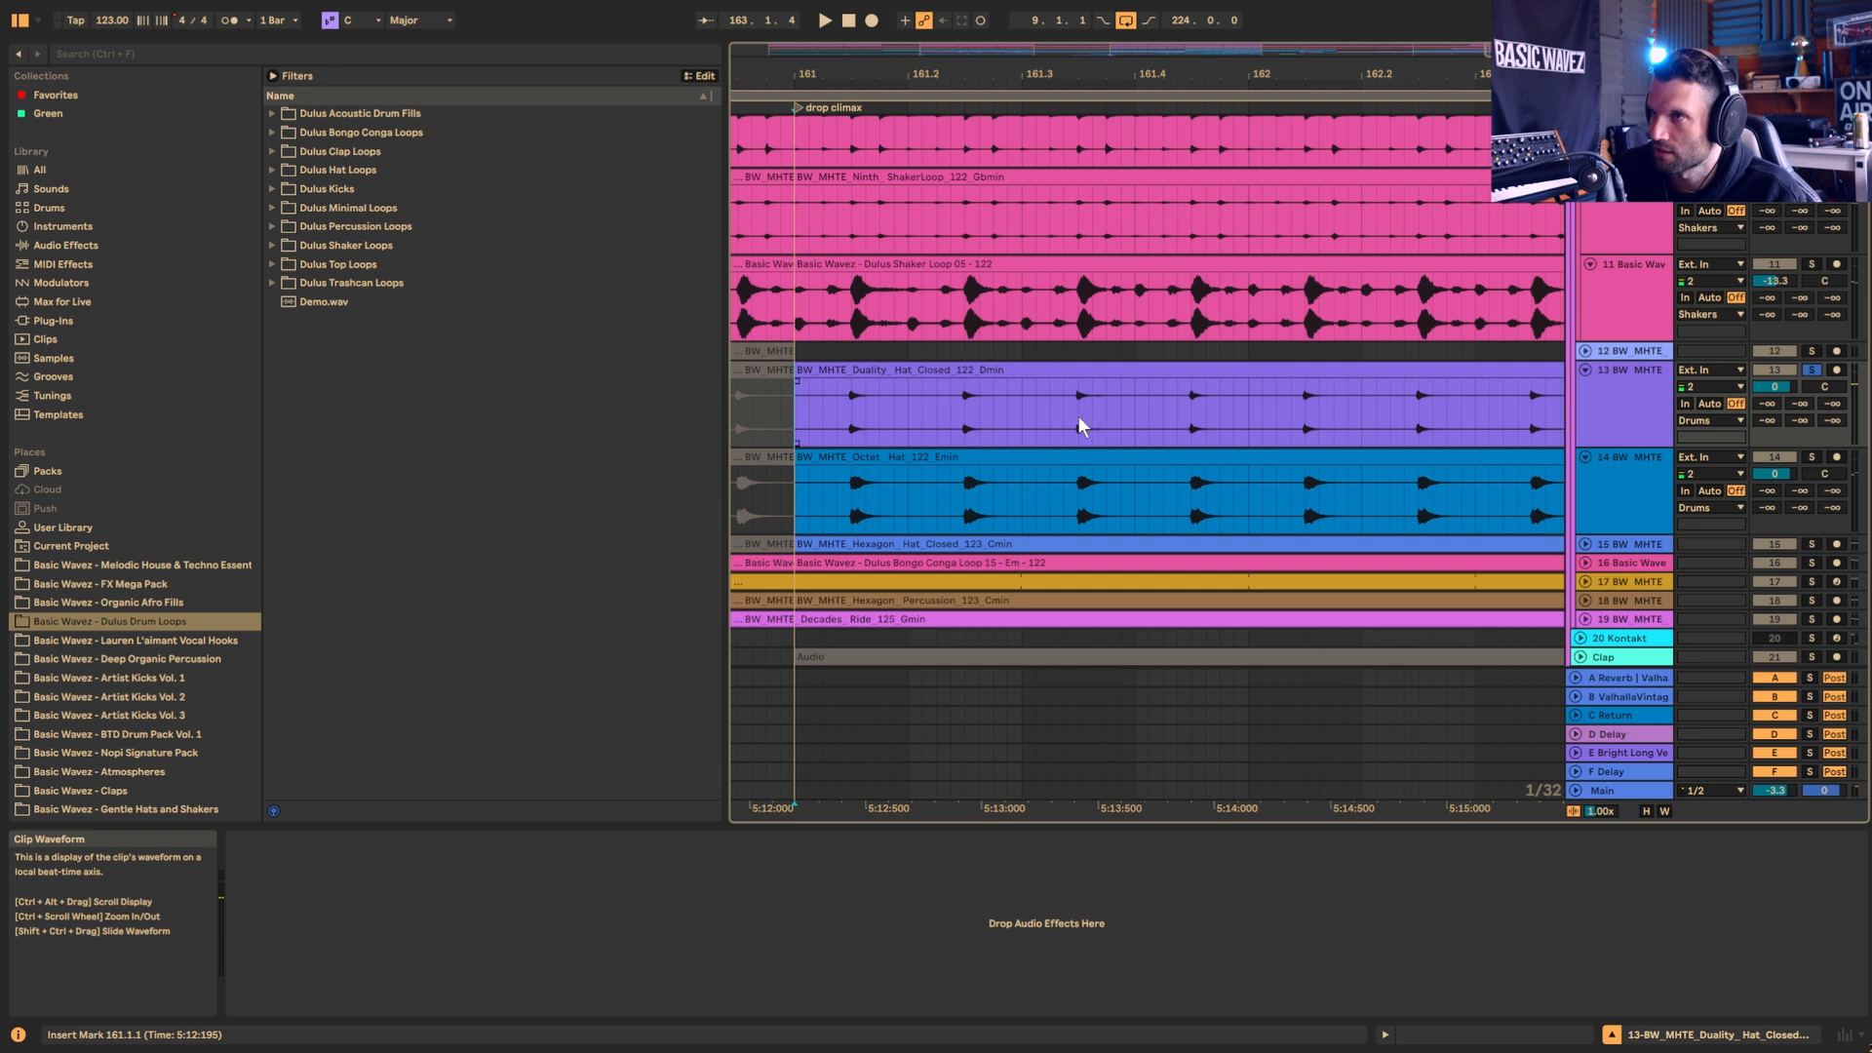
key(space)
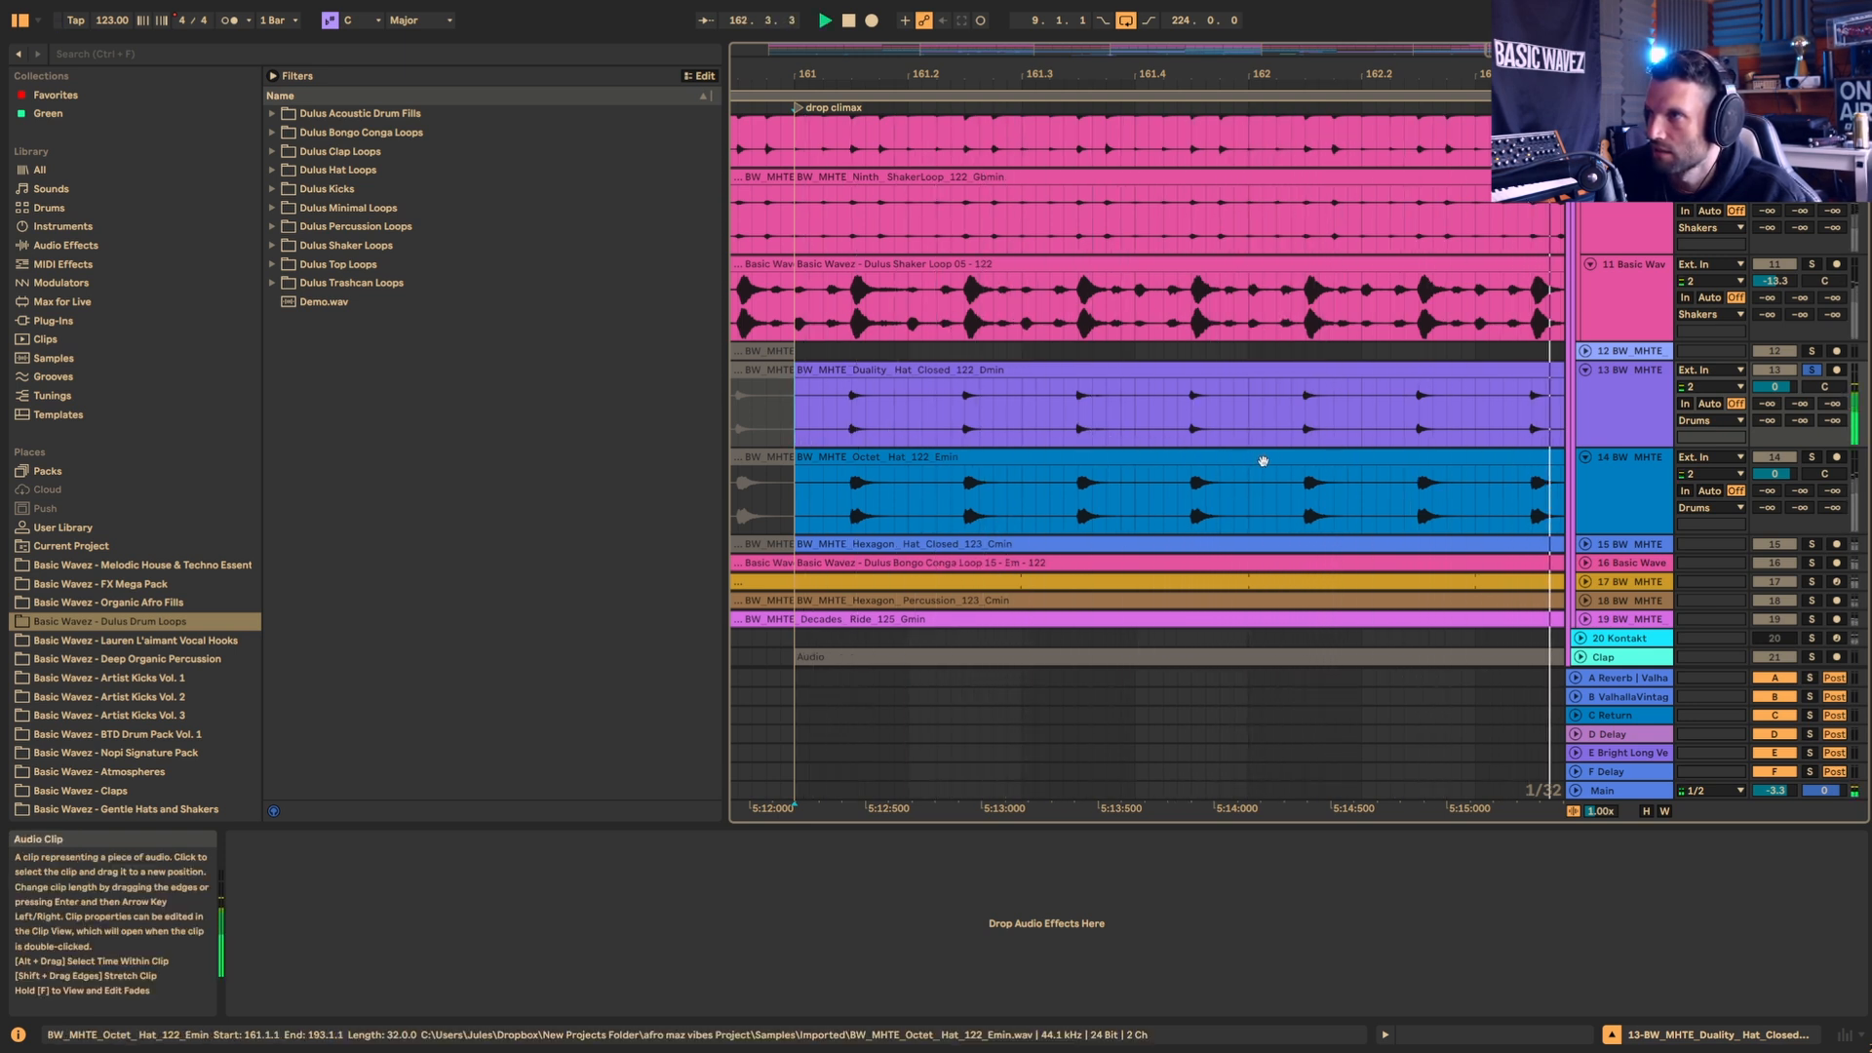
key(space)
Step: Solo the Octet hat track 14, show its EQ Eight, and play it from bar 161 to examine the low-cut filtering
drag(1113, 49, 1113, 33)
click(1639, 507)
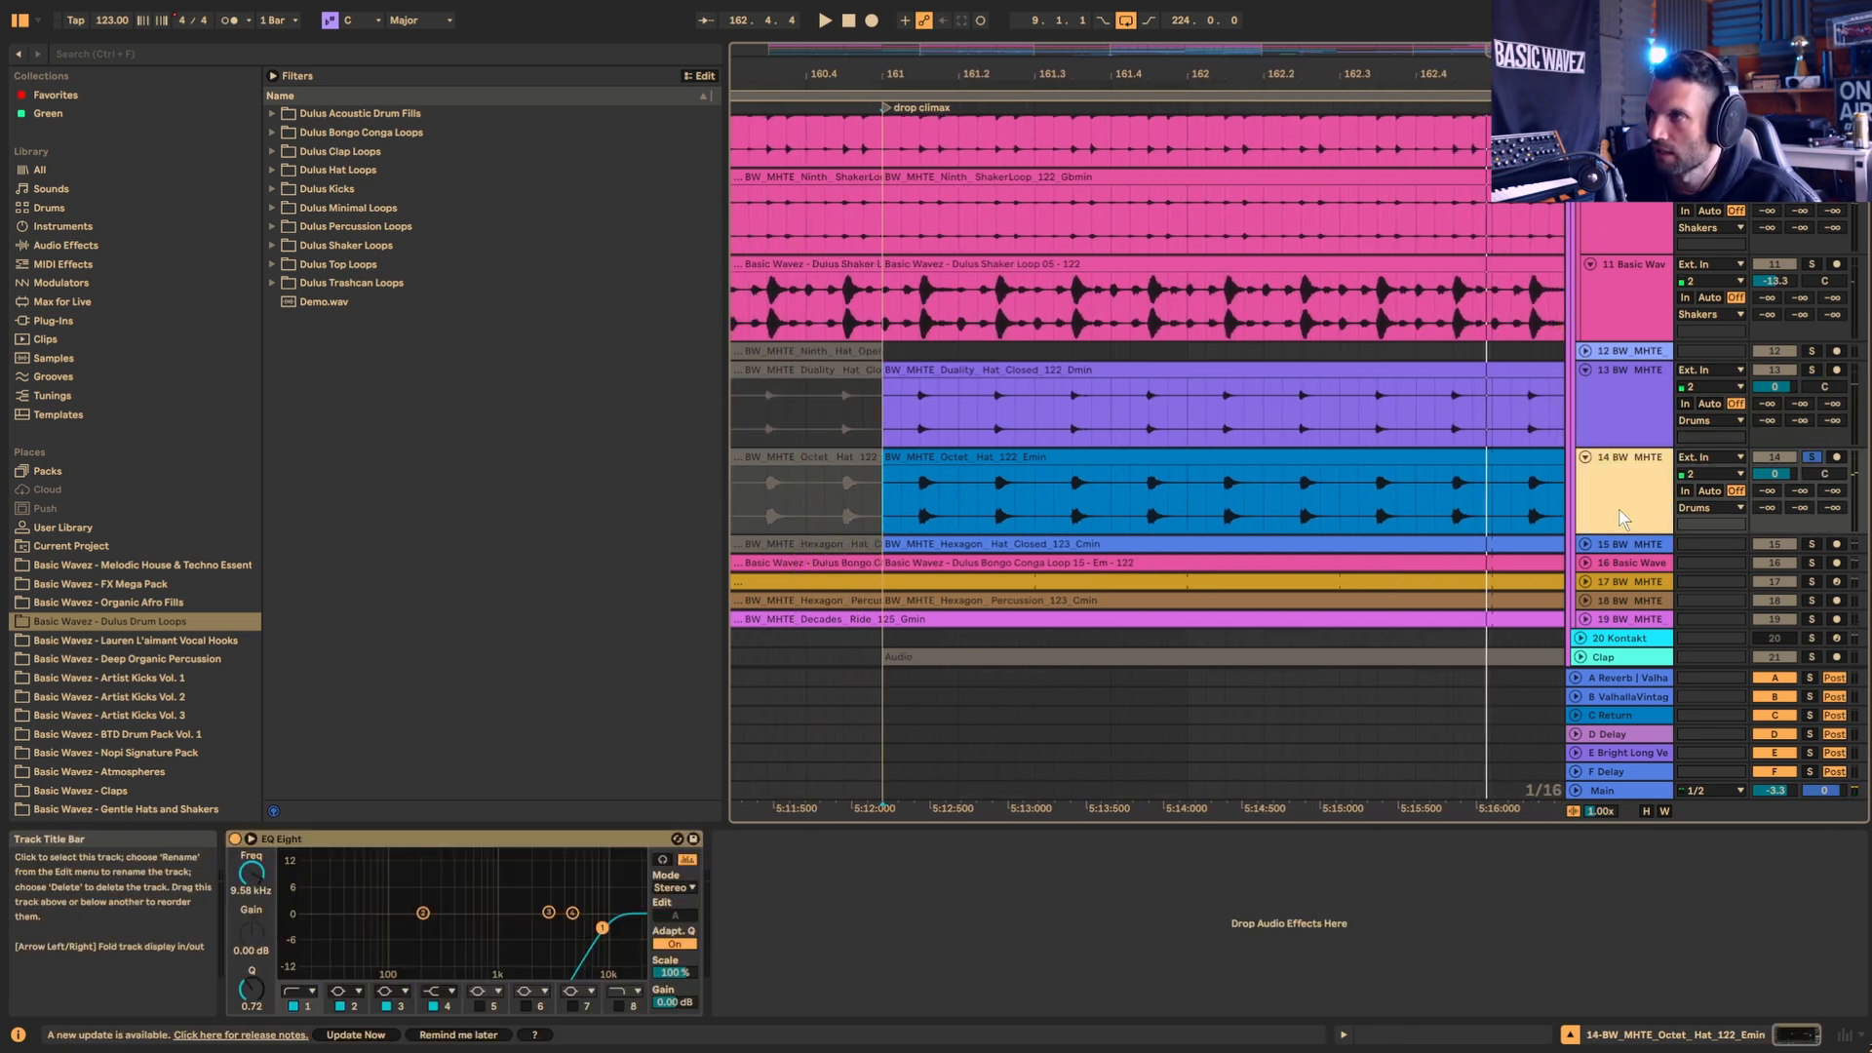
click(558, 911)
key(space)
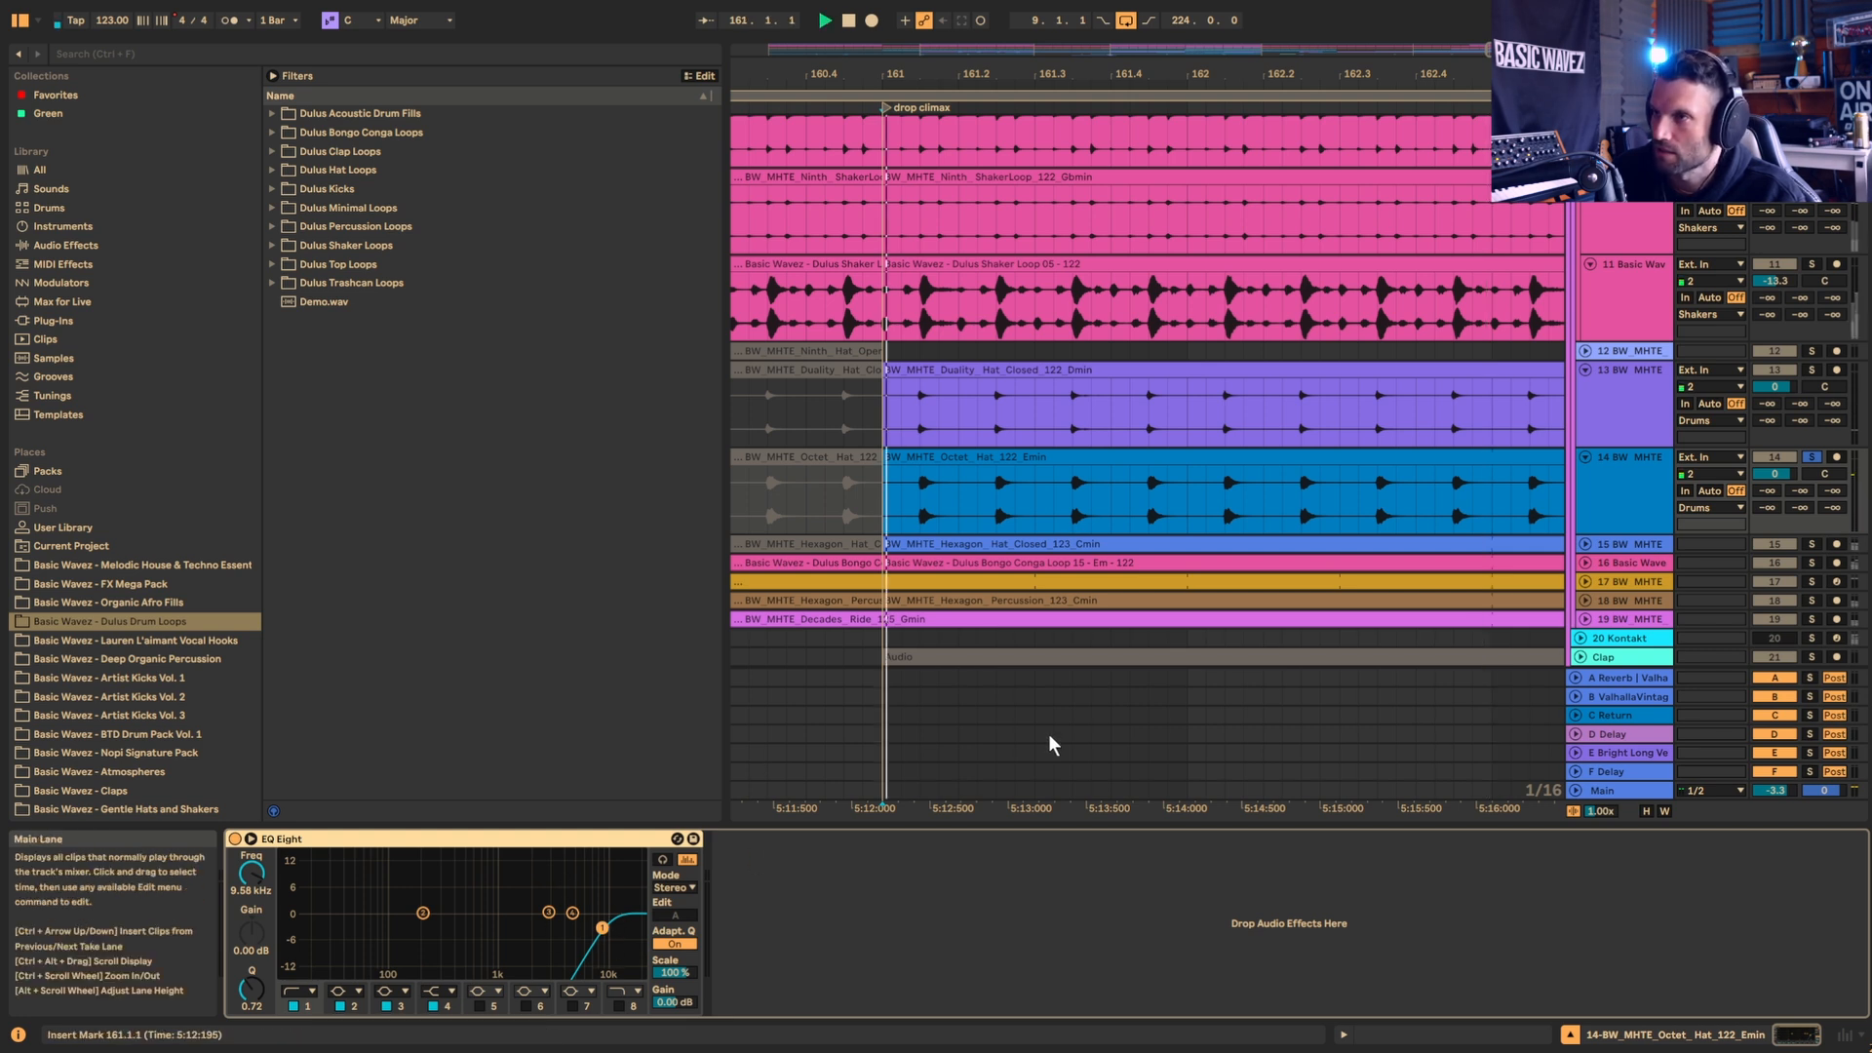
key(space)
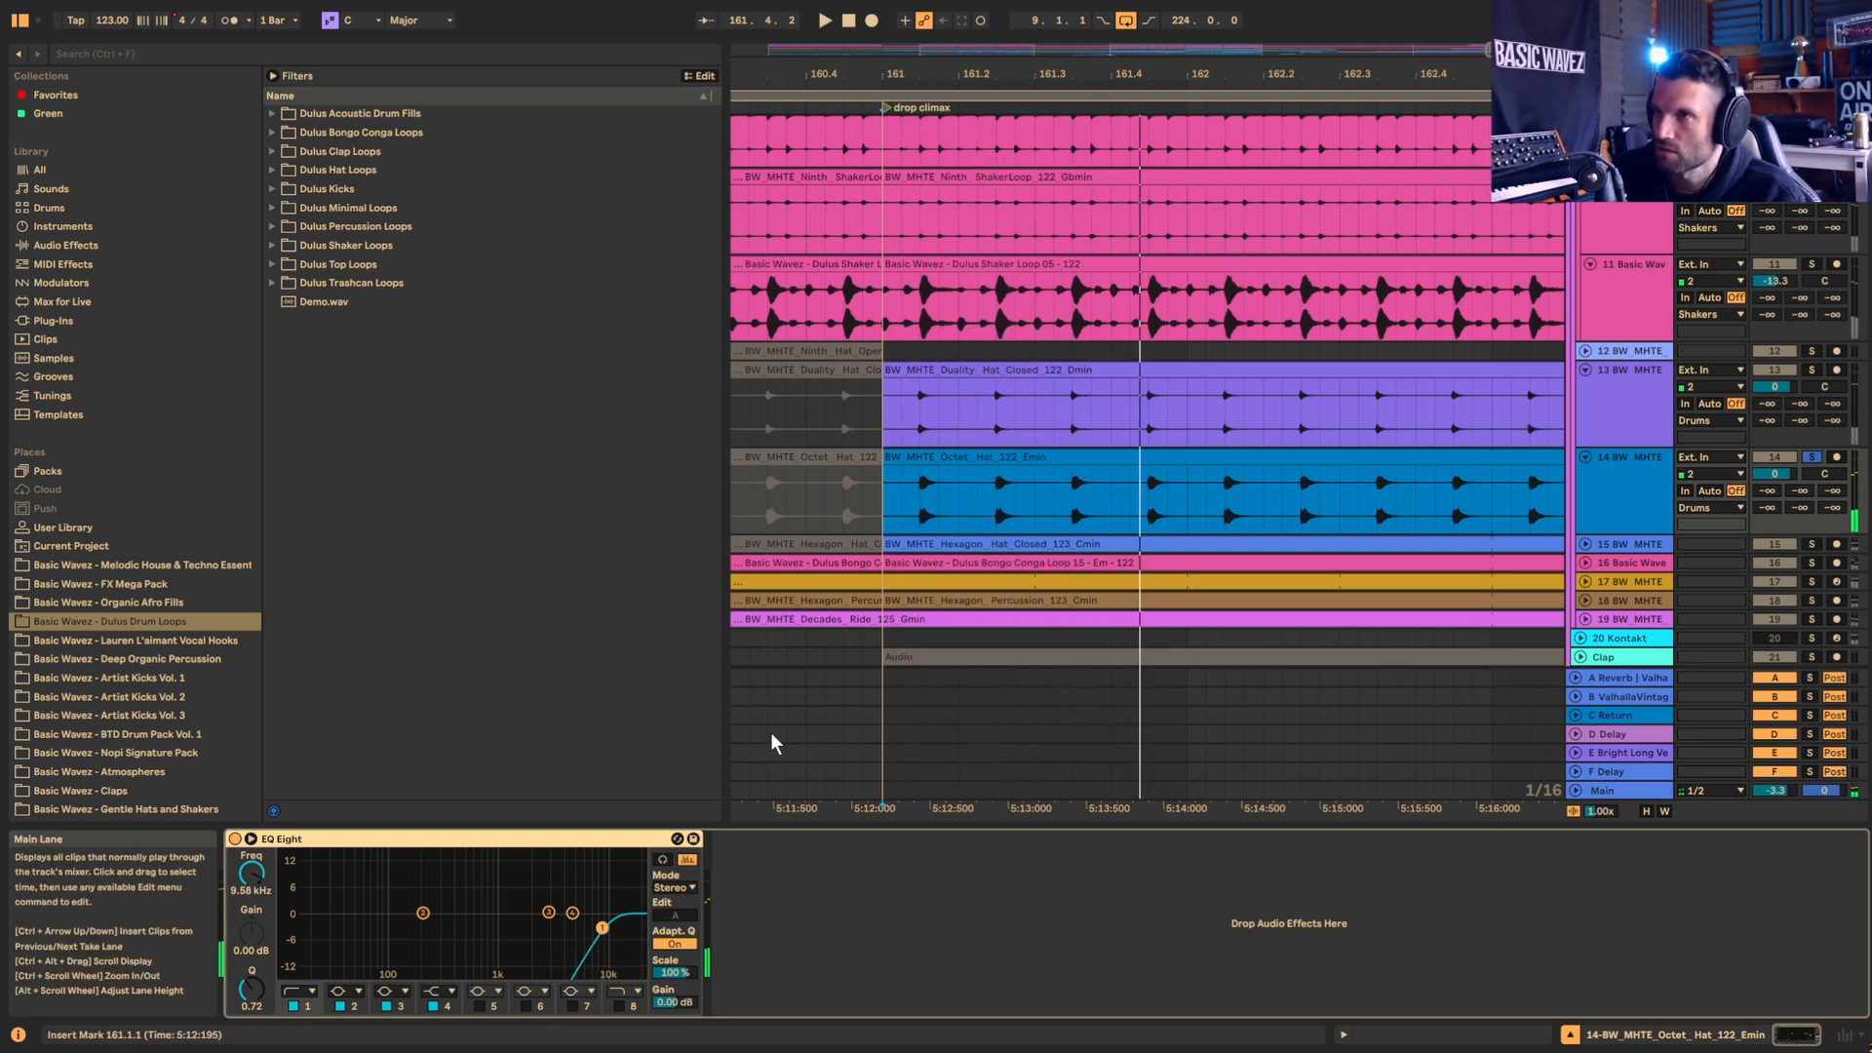
click(235, 839)
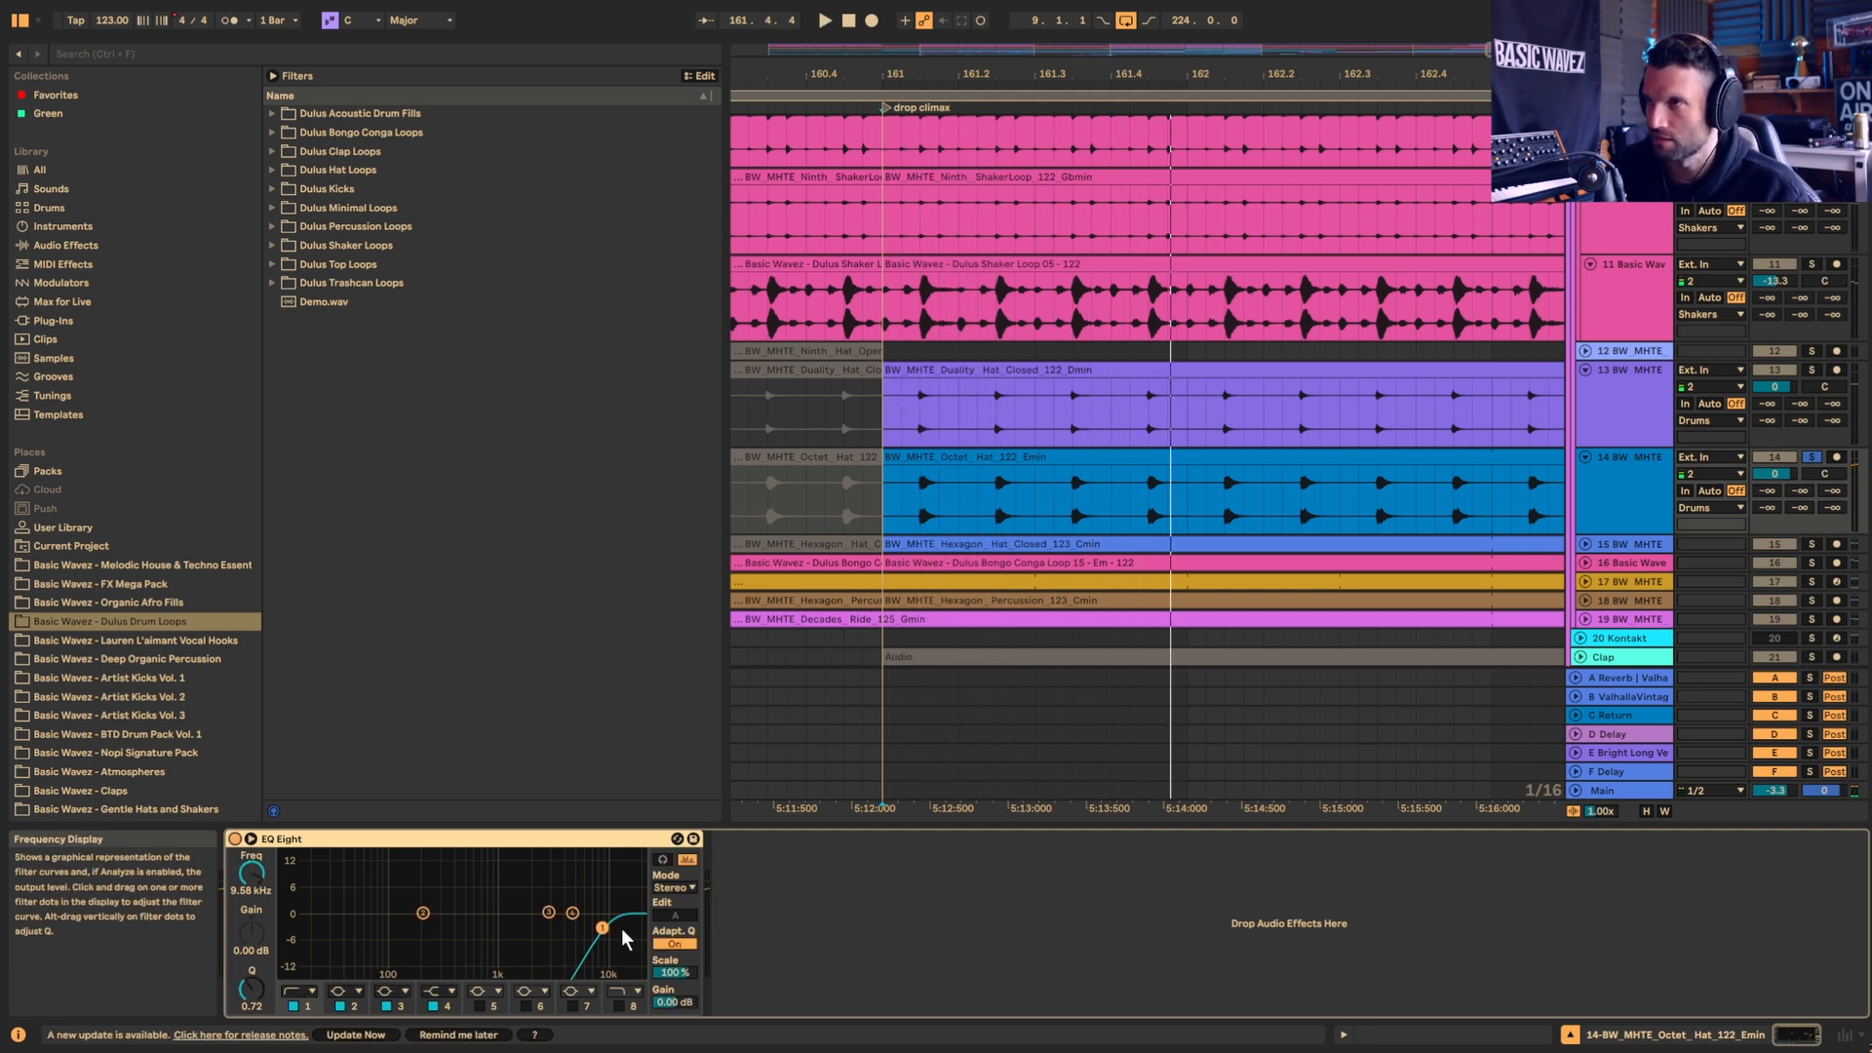
key(space)
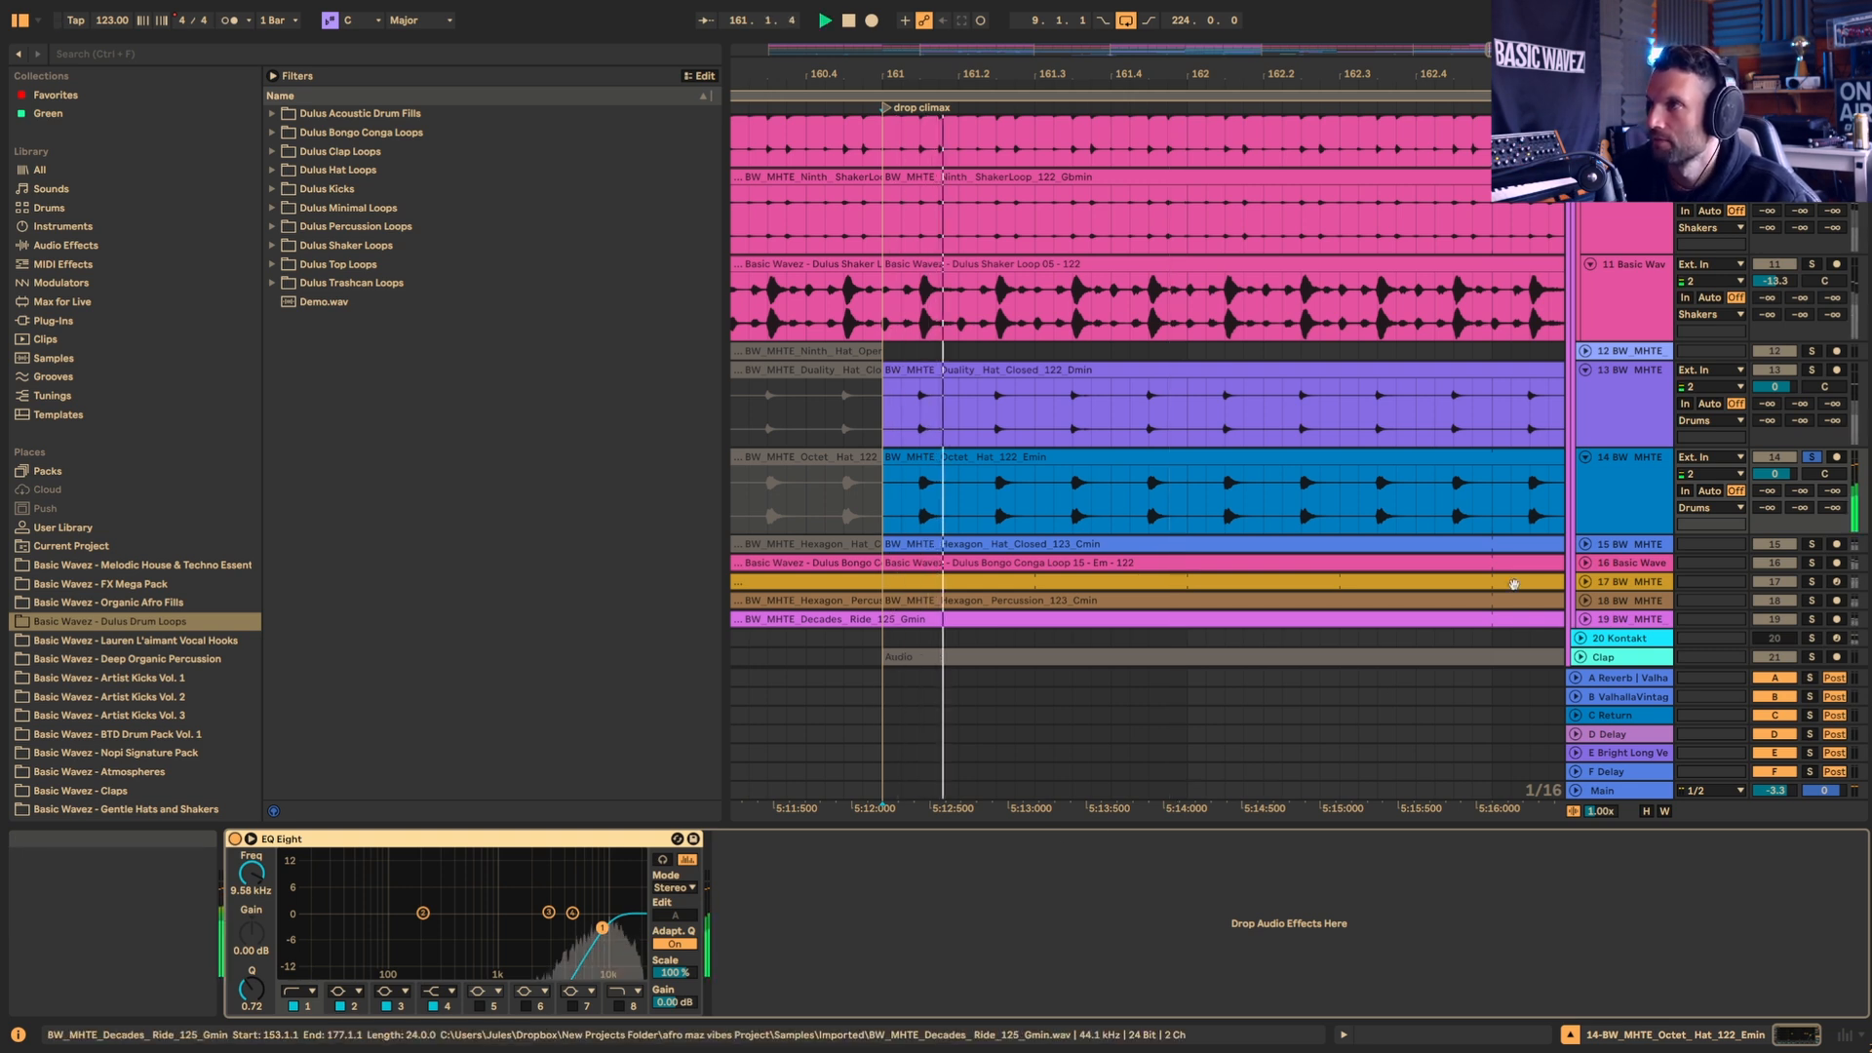
key(space)
Step: Play hat tracks 13 and 14 together, adding the unfolded Hexagon closed hat track 15 to the solo to hear all three
ctrl+click(1811, 371)
key(space)
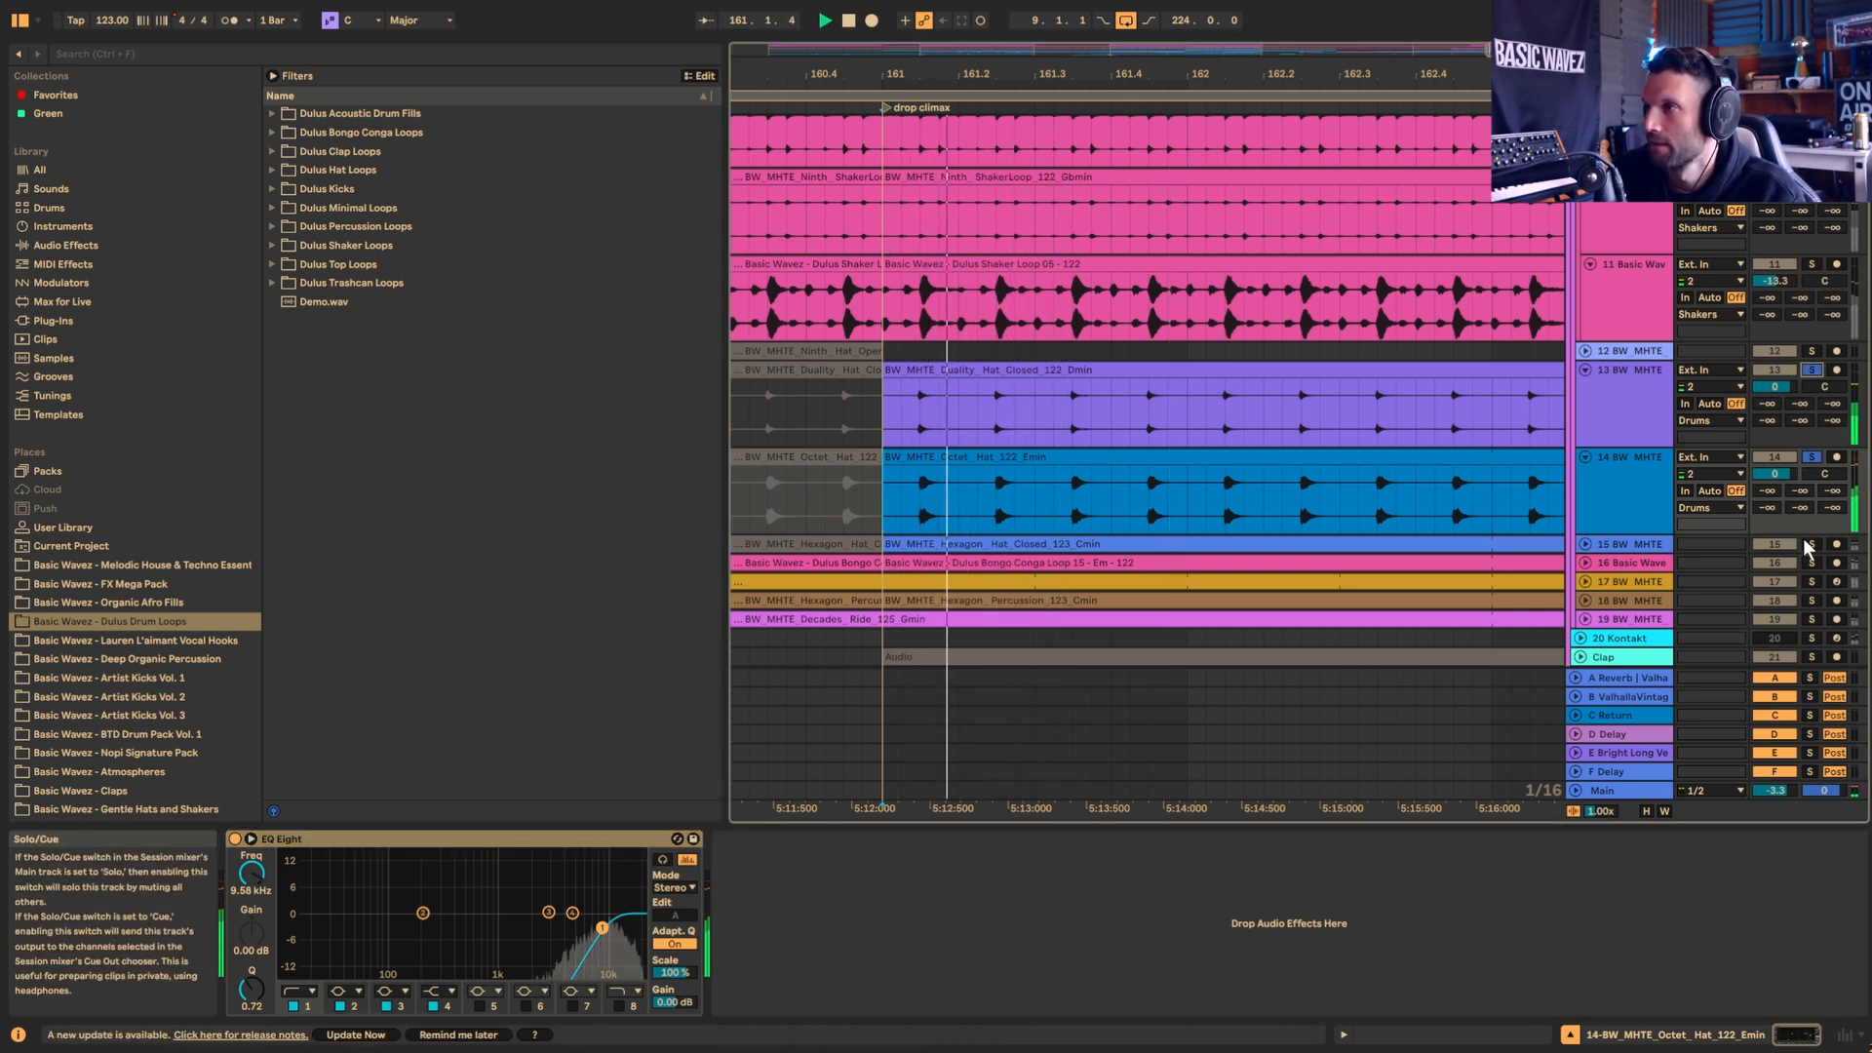
click(1585, 544)
scroll(1599, 544, down, 3)
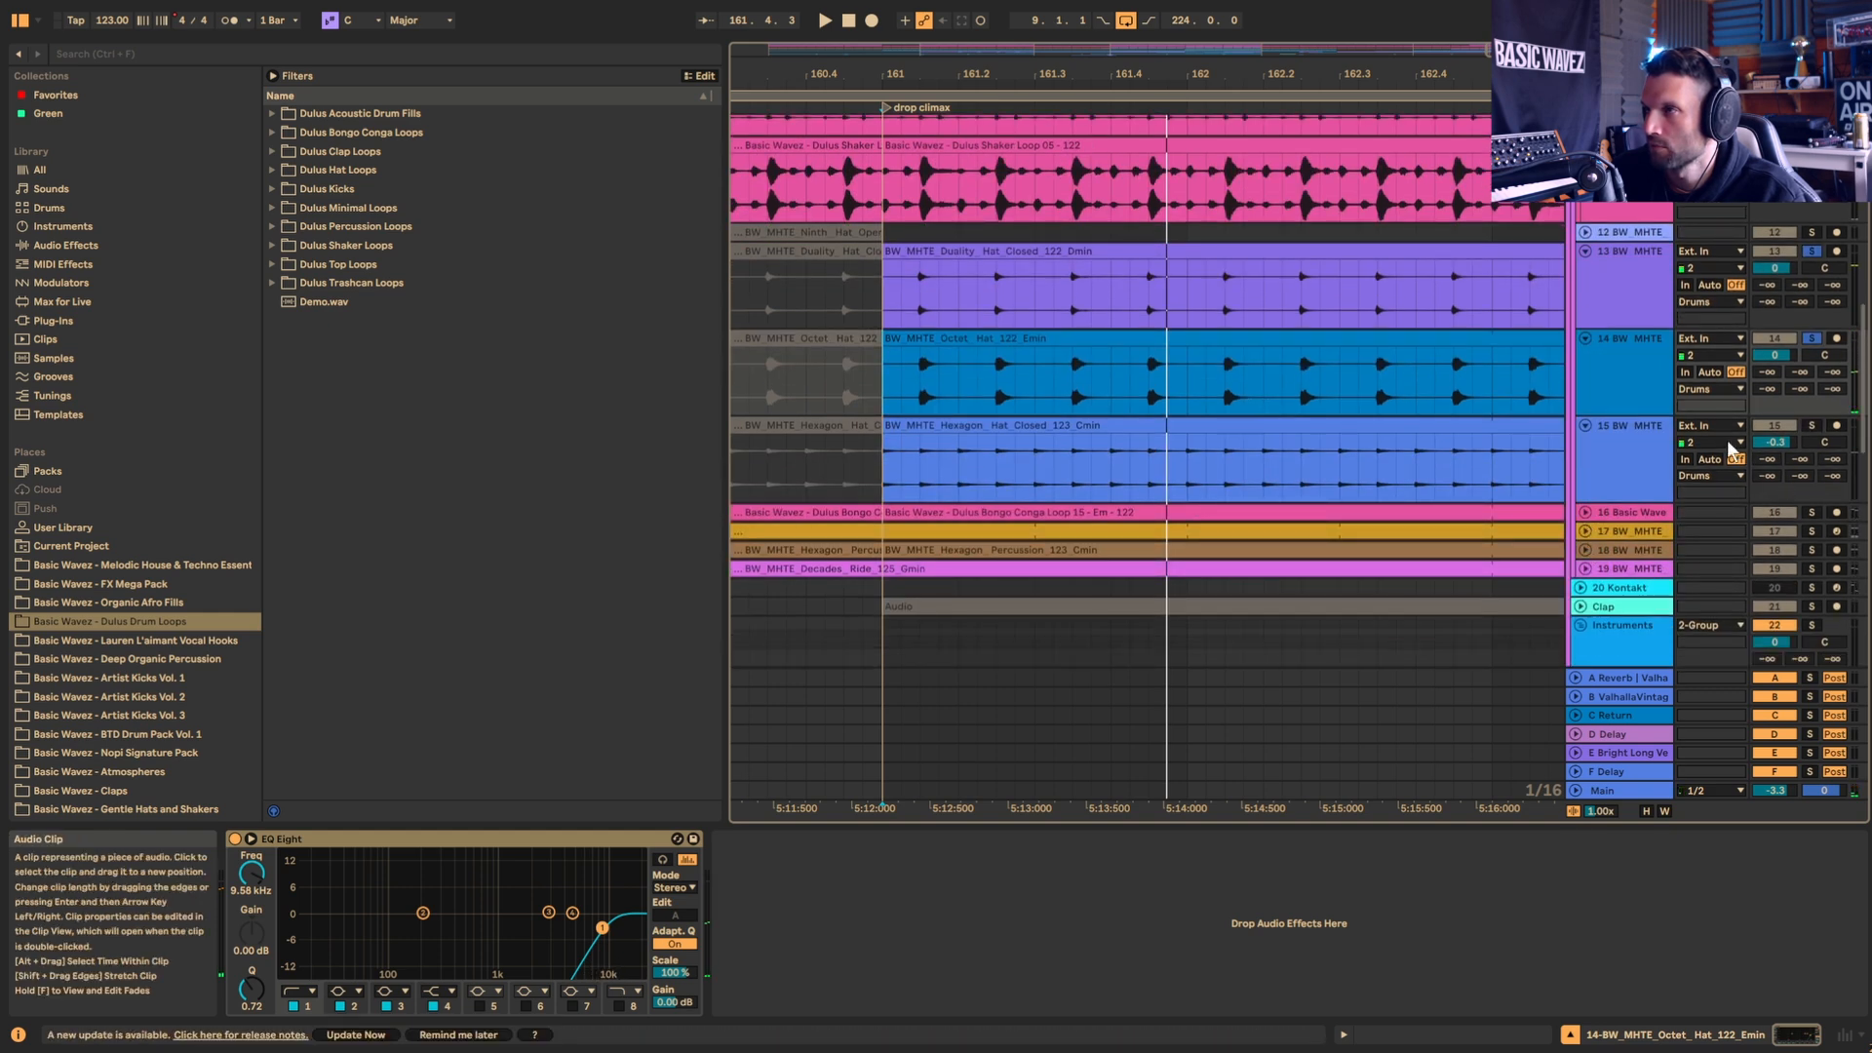
ctrl+click(1812, 425)
key(space)
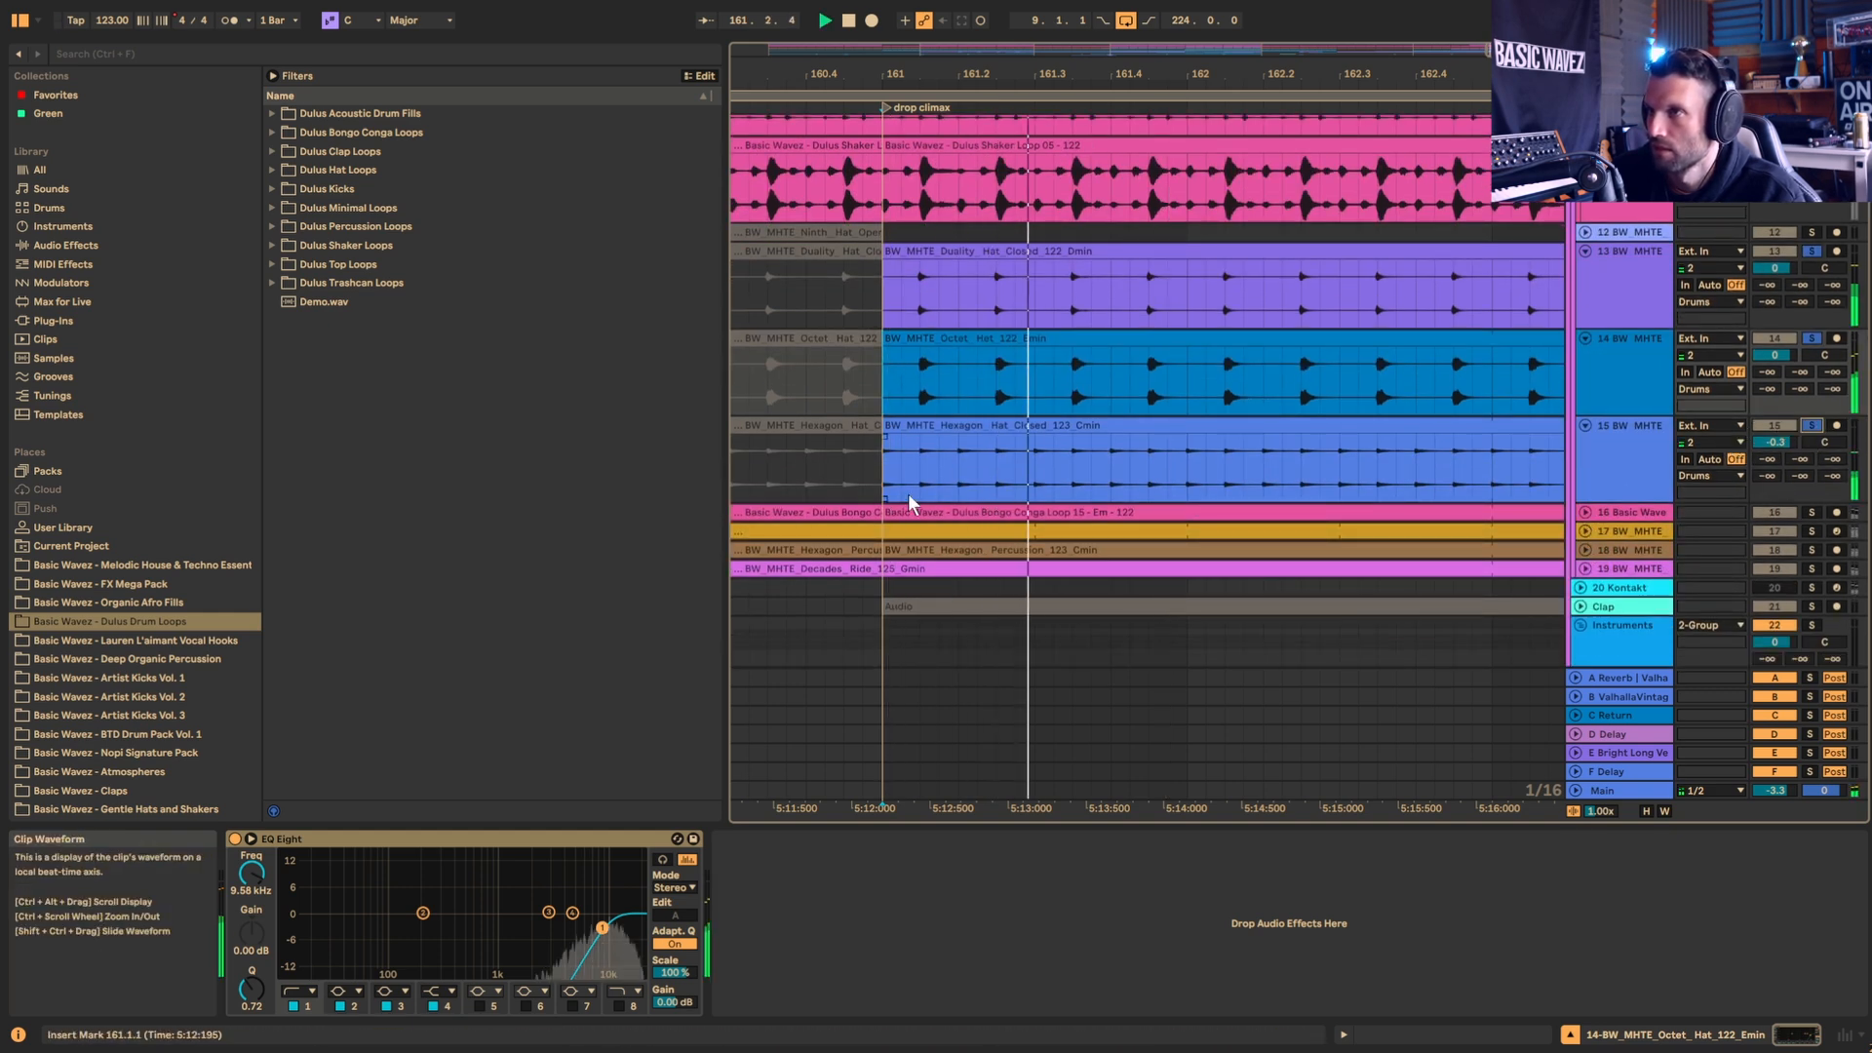
key(space)
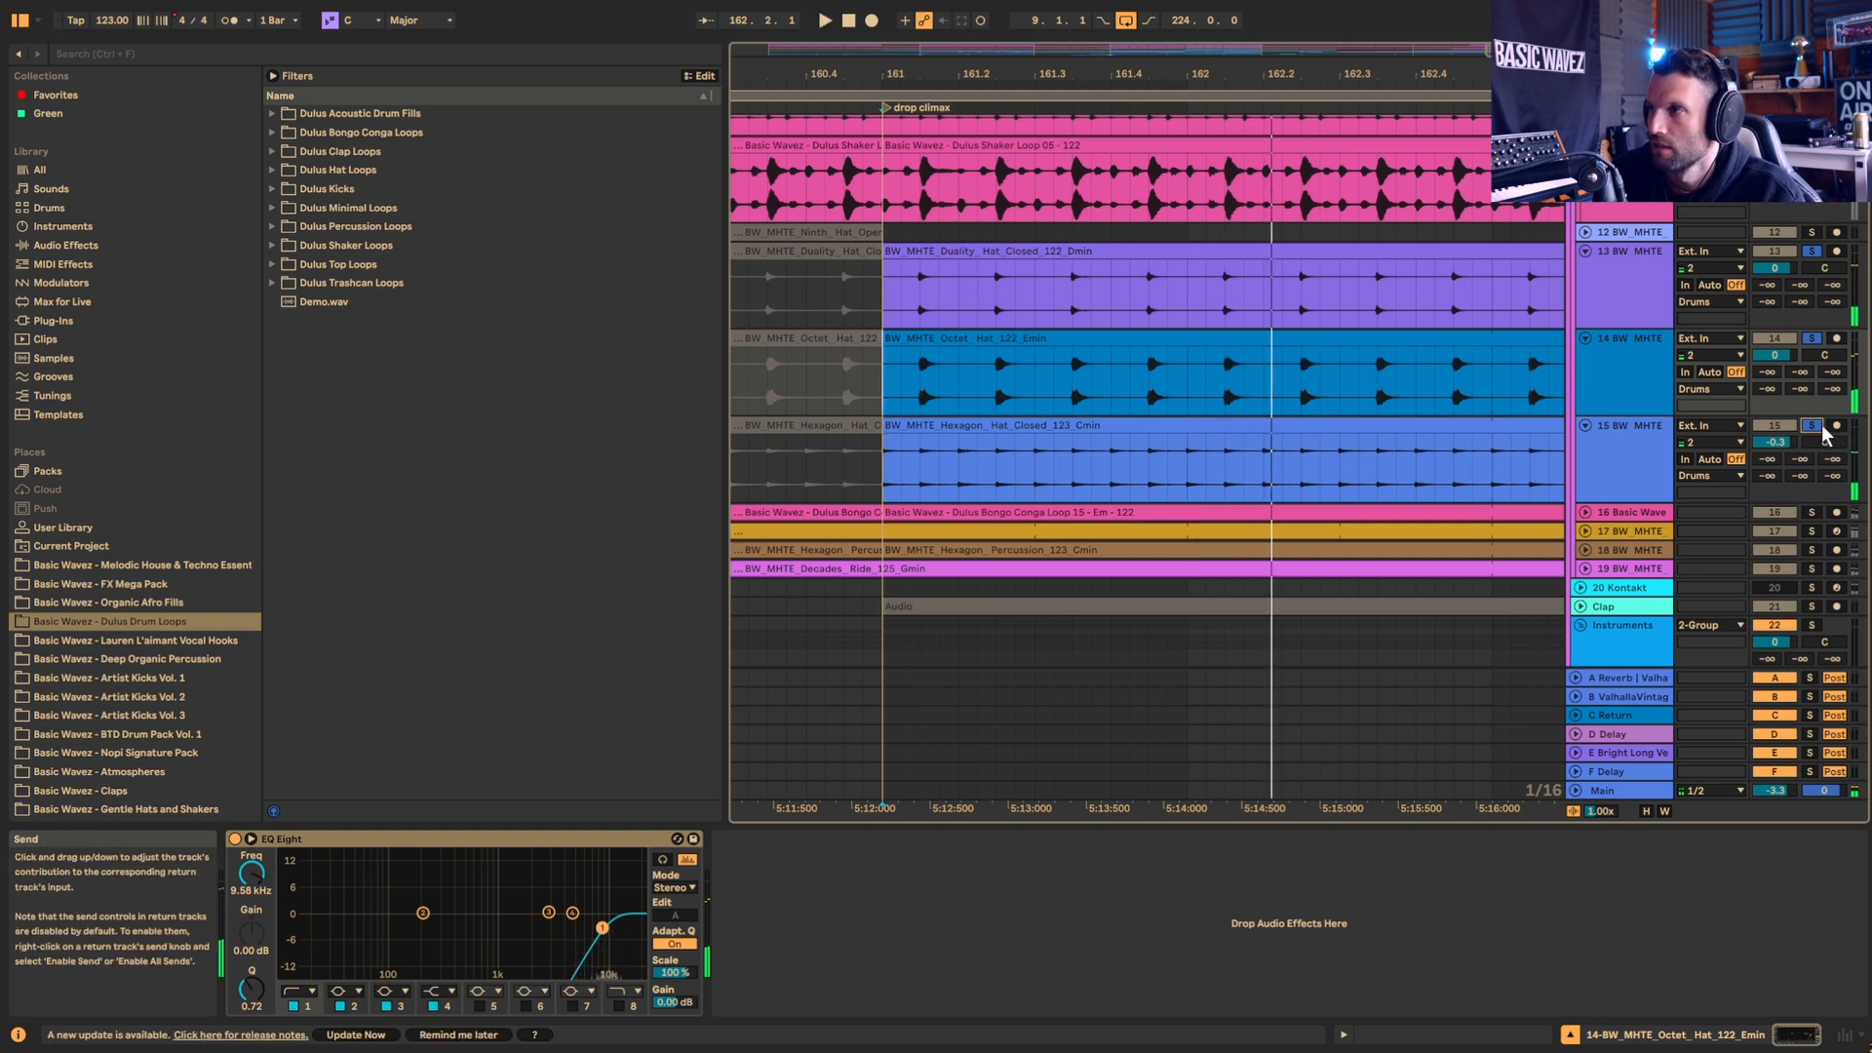
Step: Solo the Hexagon closed hat track 15 alone and play it from bar 161
click(1813, 426)
click(1813, 426)
key(space)
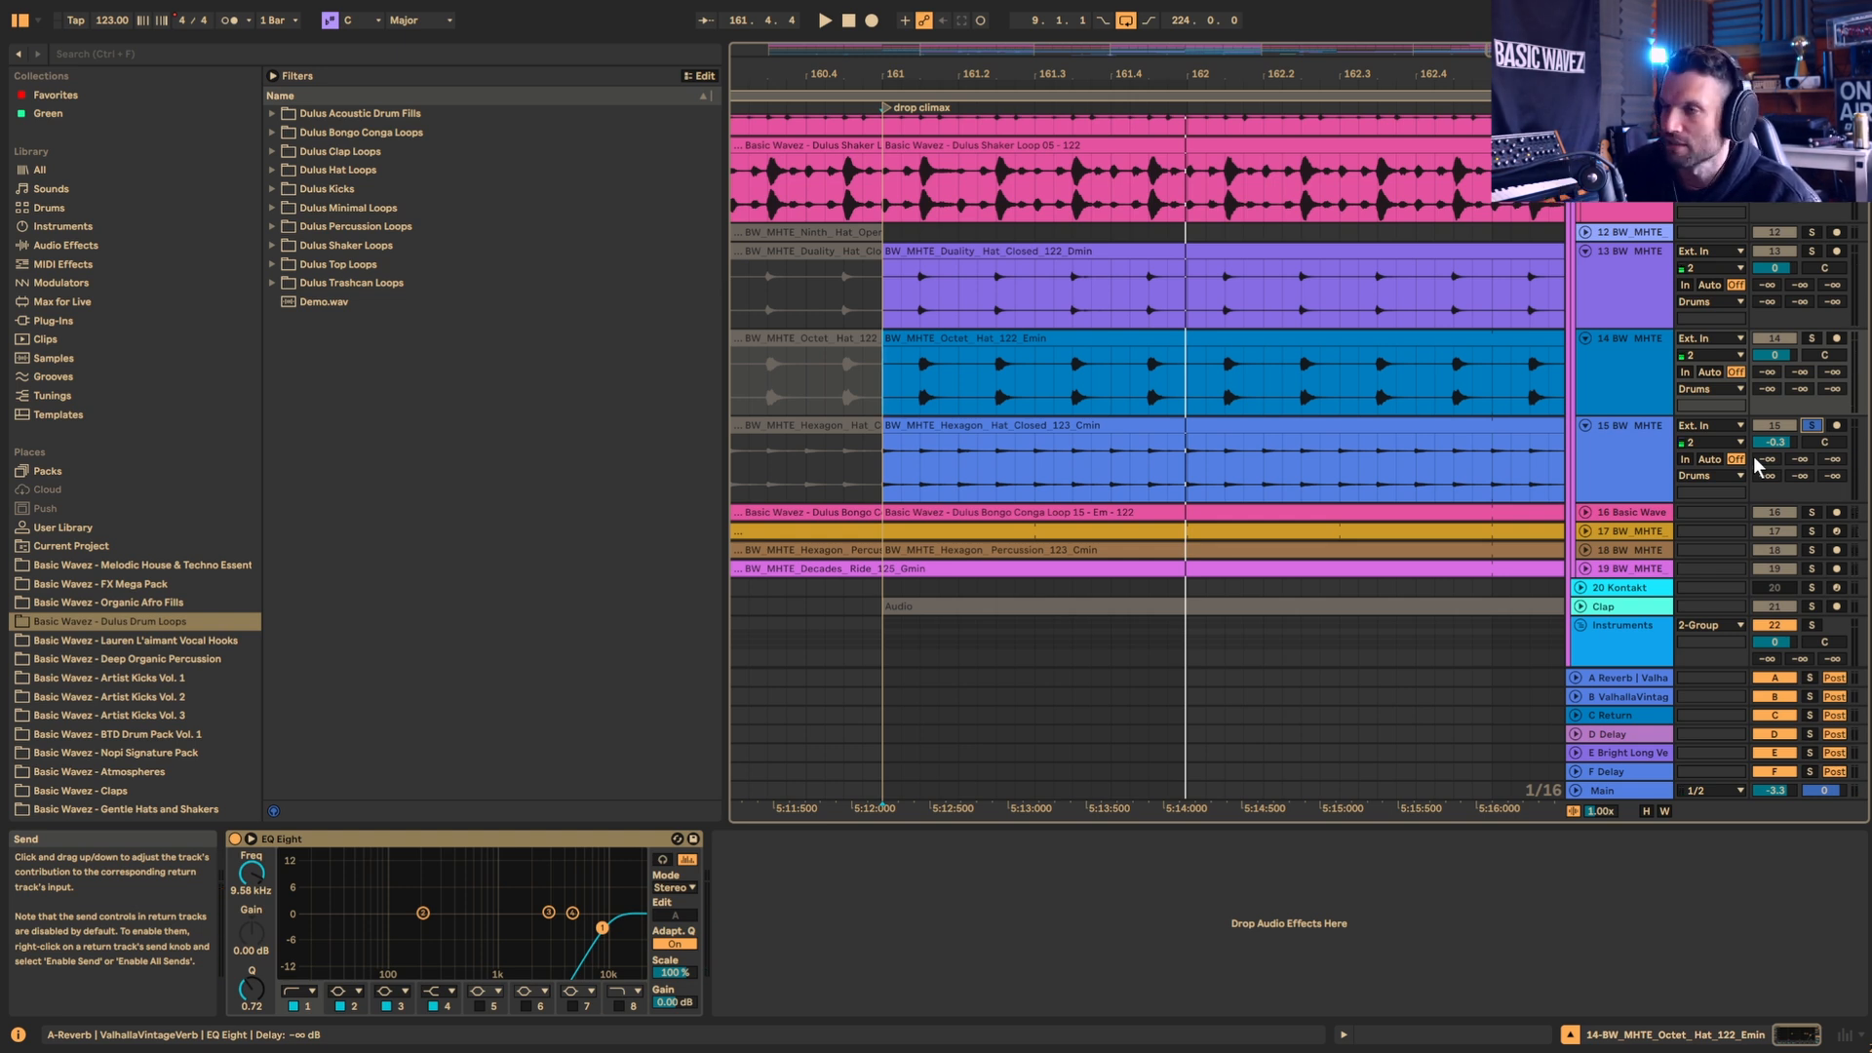
click(1007, 428)
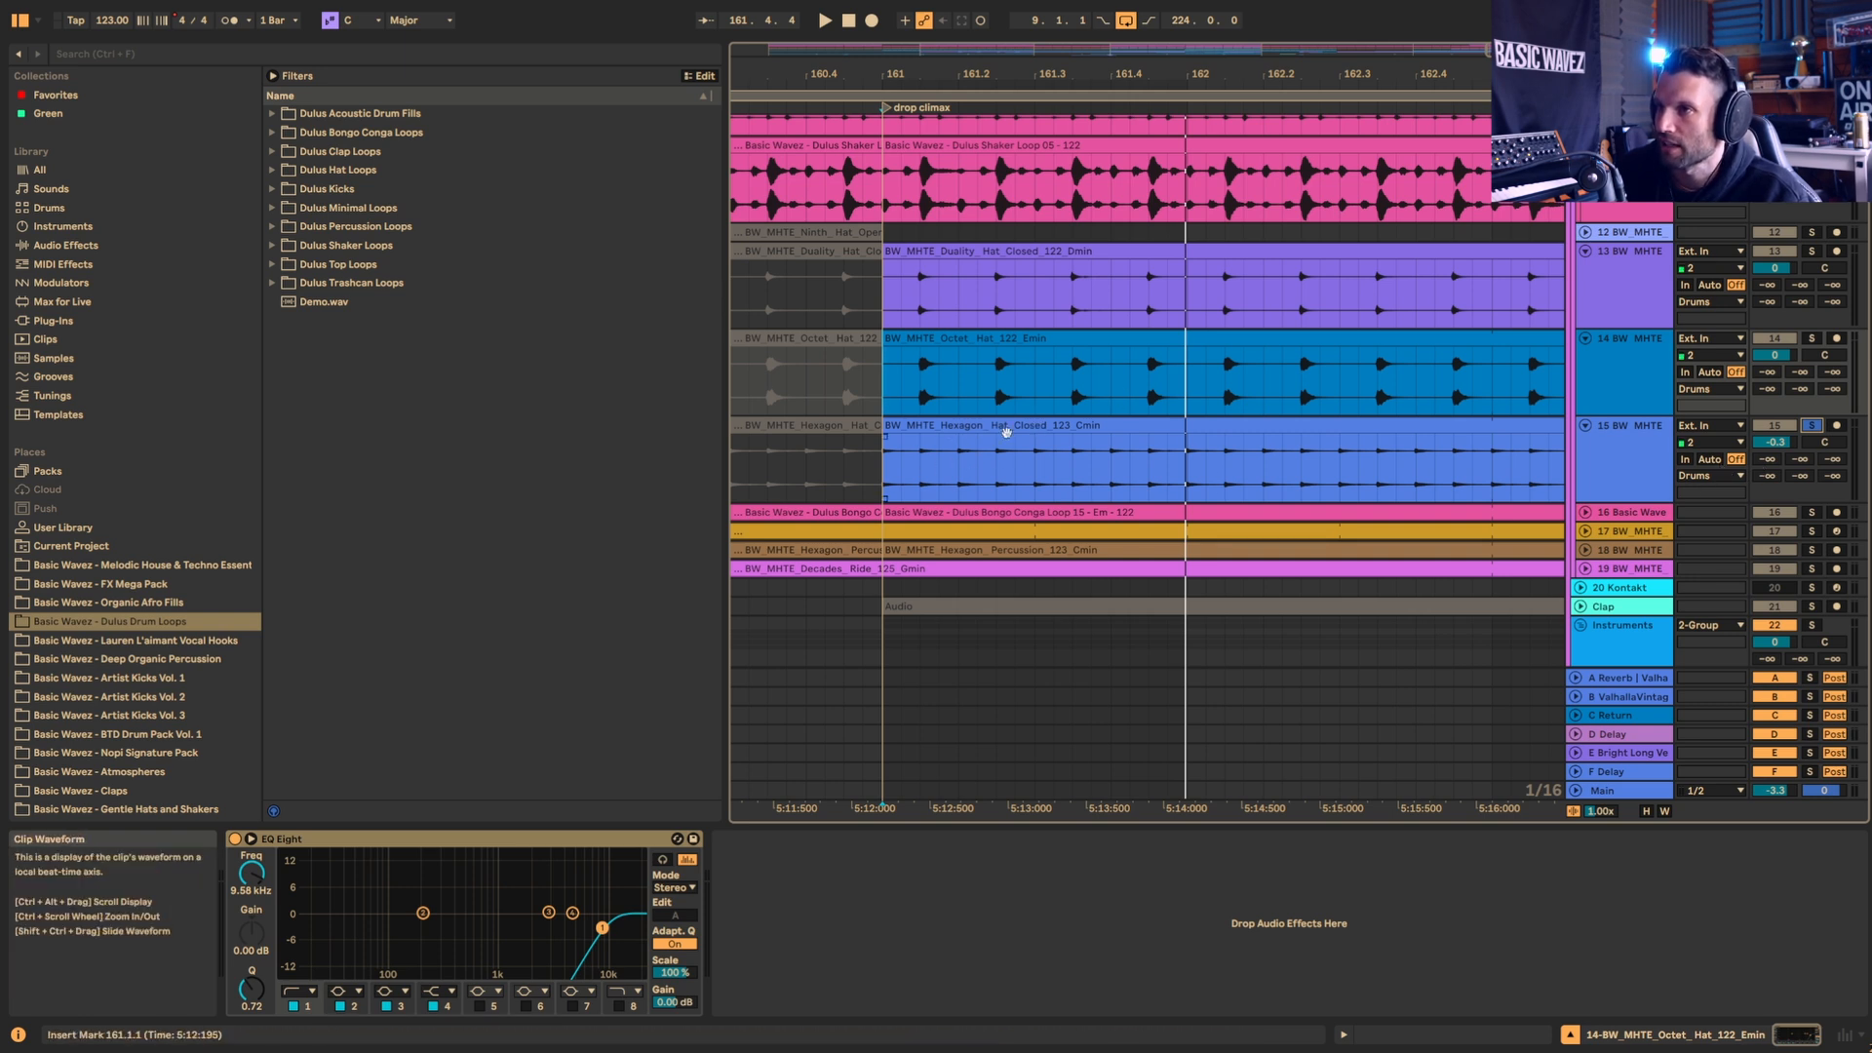
key(space)
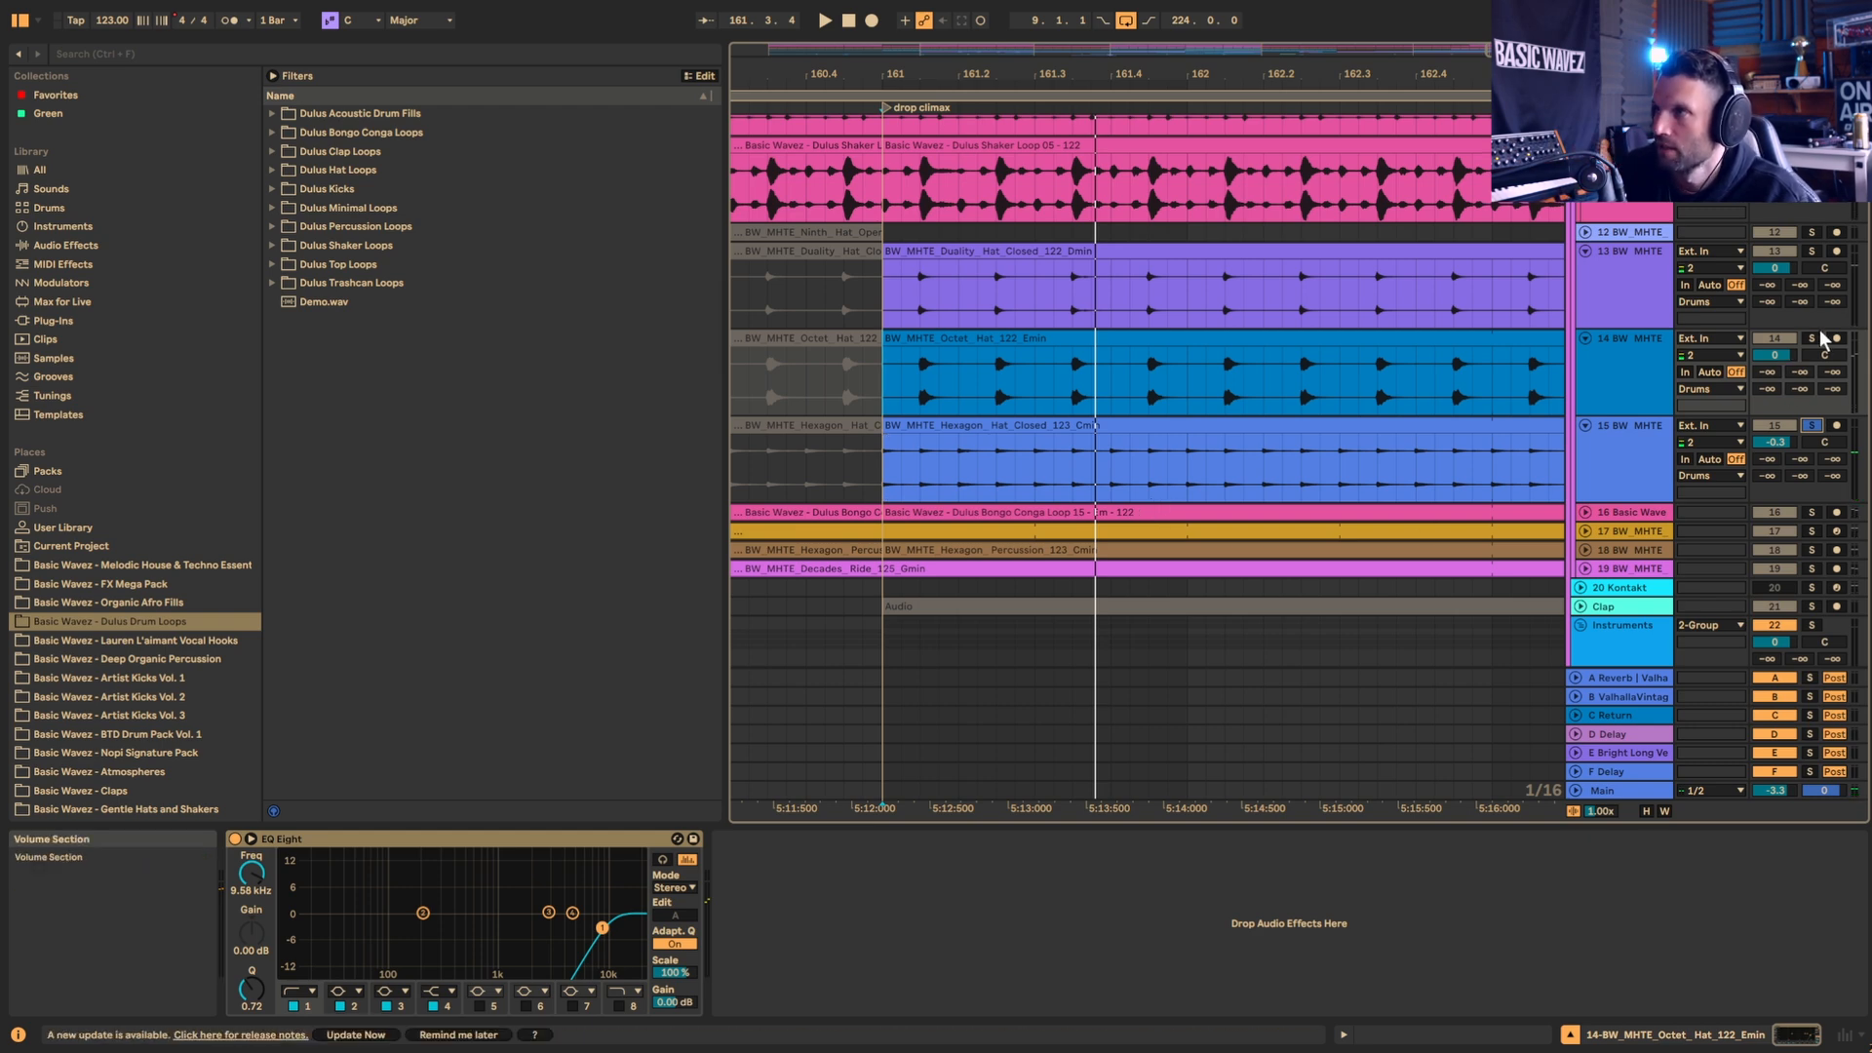
Step: Solo kick track 5 together with hat tracks 13, 14 and 15 and play the combination from bar 161
scroll(1819, 307, up, 8)
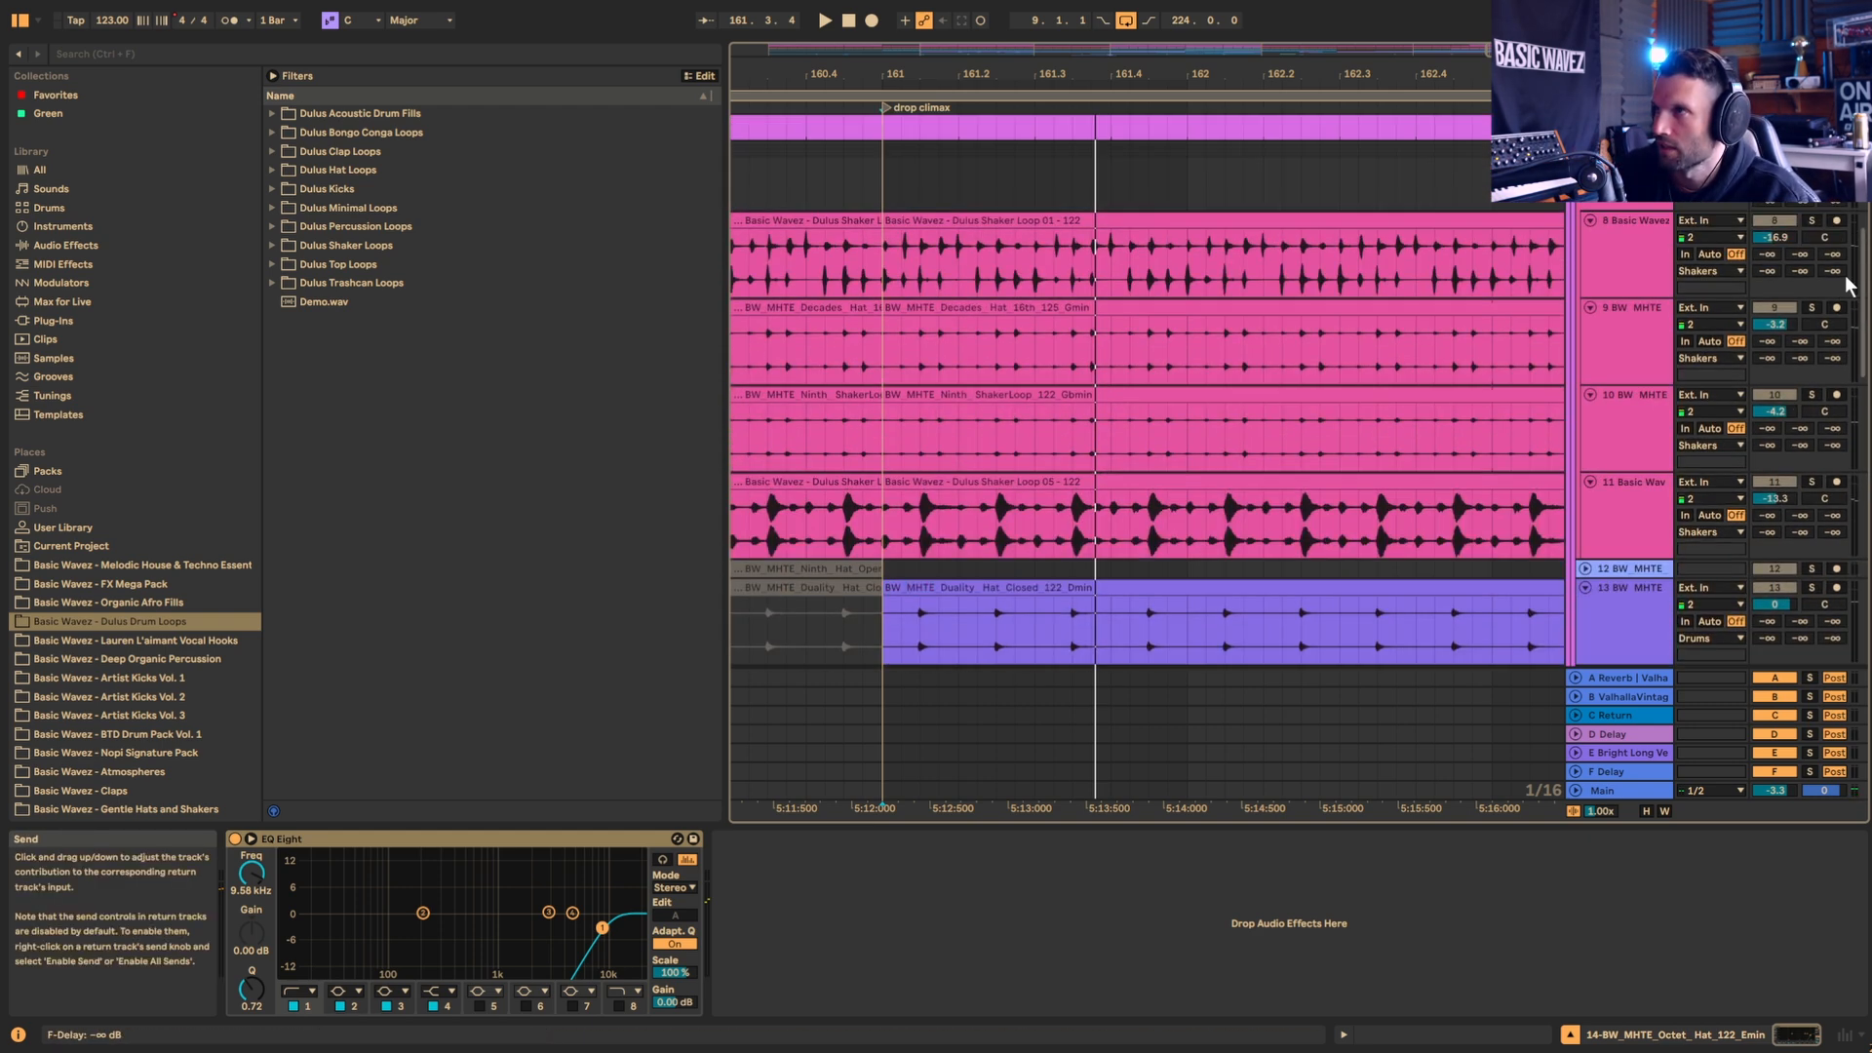
scroll(1848, 275, up, 2)
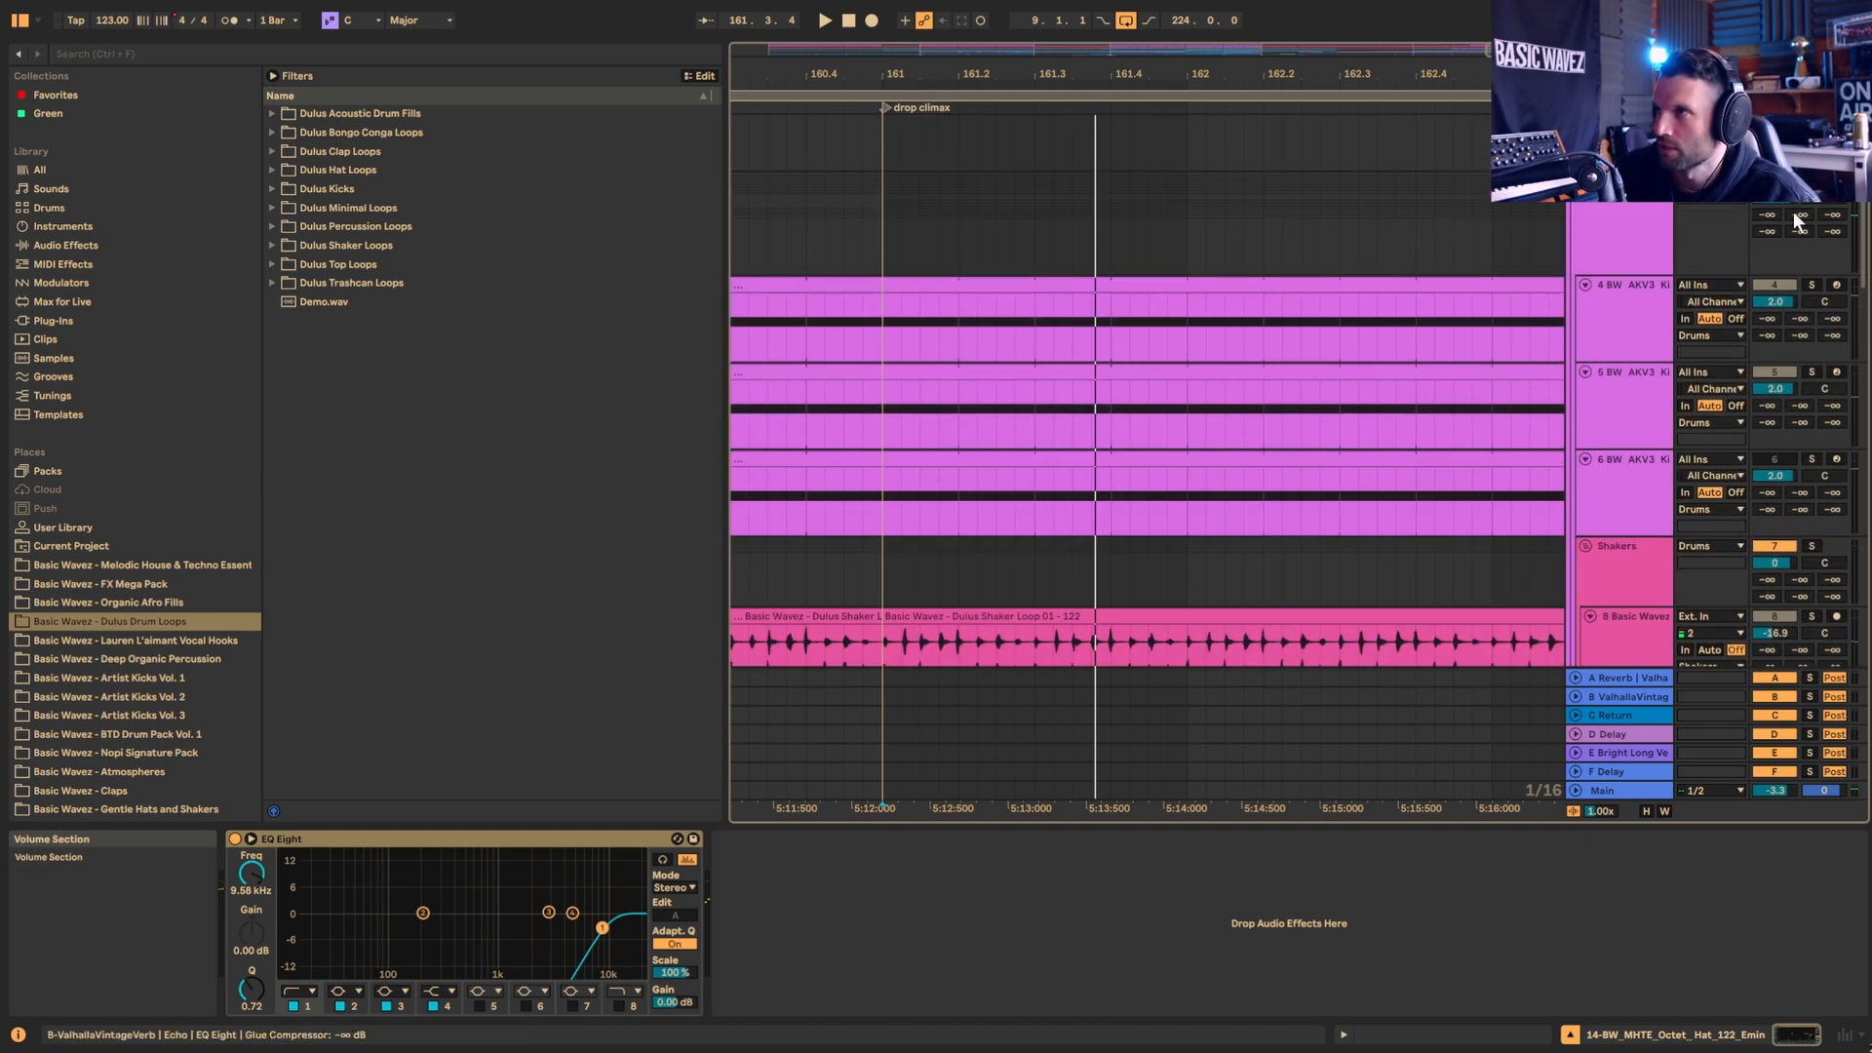
click(1811, 268)
key(space)
scroll(1762, 413, down, 7)
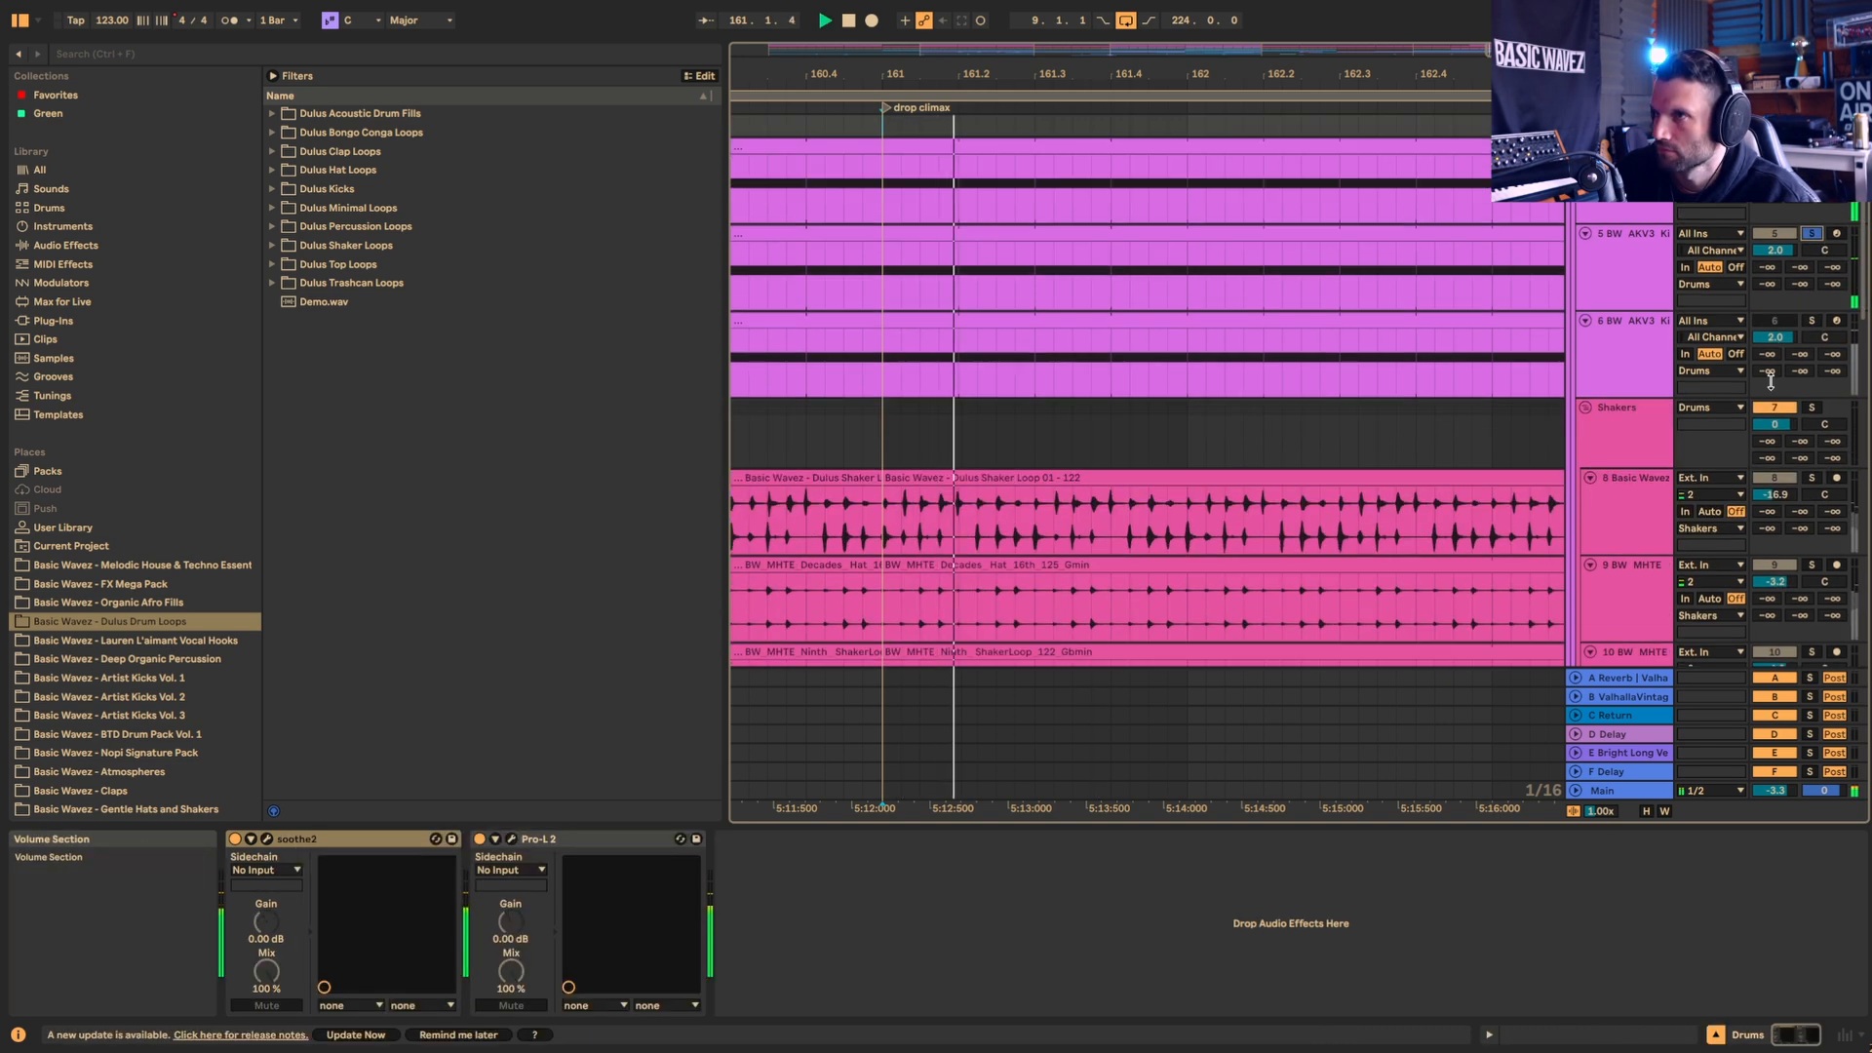
scroll(1762, 412, down, 4)
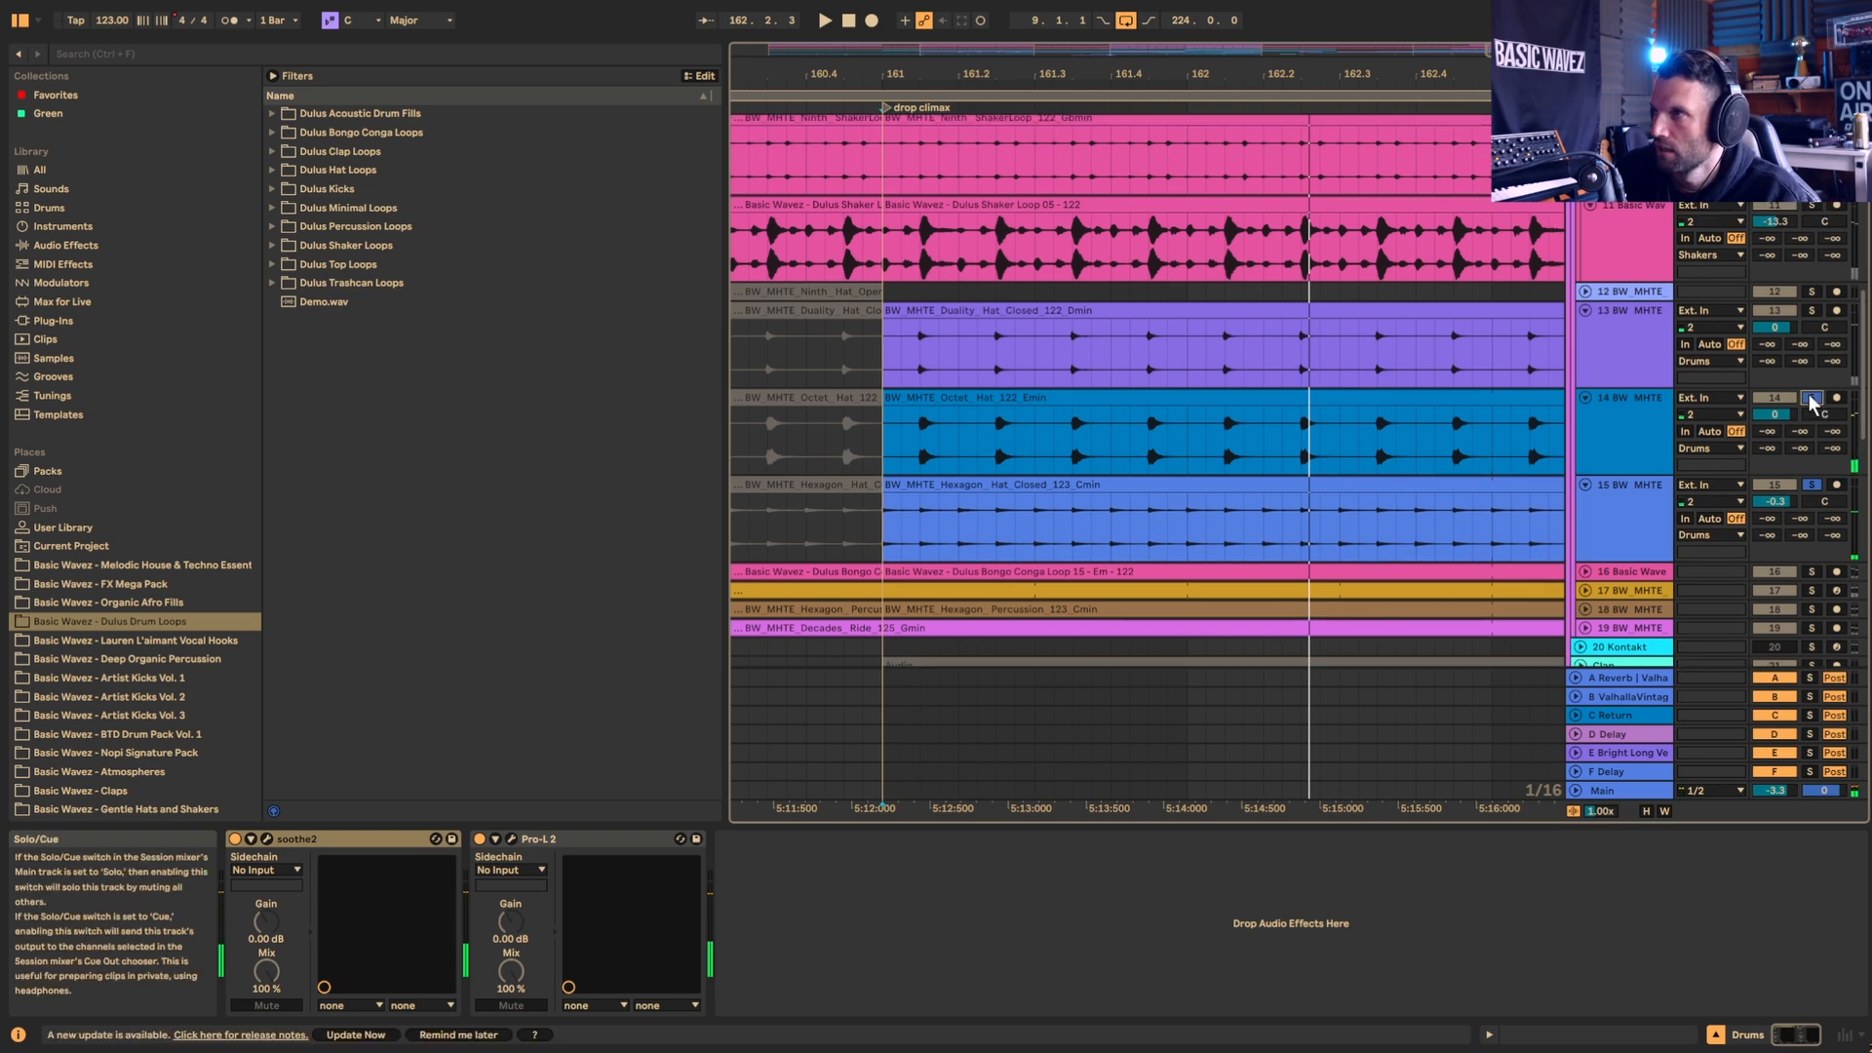
click(1812, 310)
Step: Add the shaker tracks 8 to 11 to the soloed kick and hats and play all the layers together
scroll(1762, 395, up, 5)
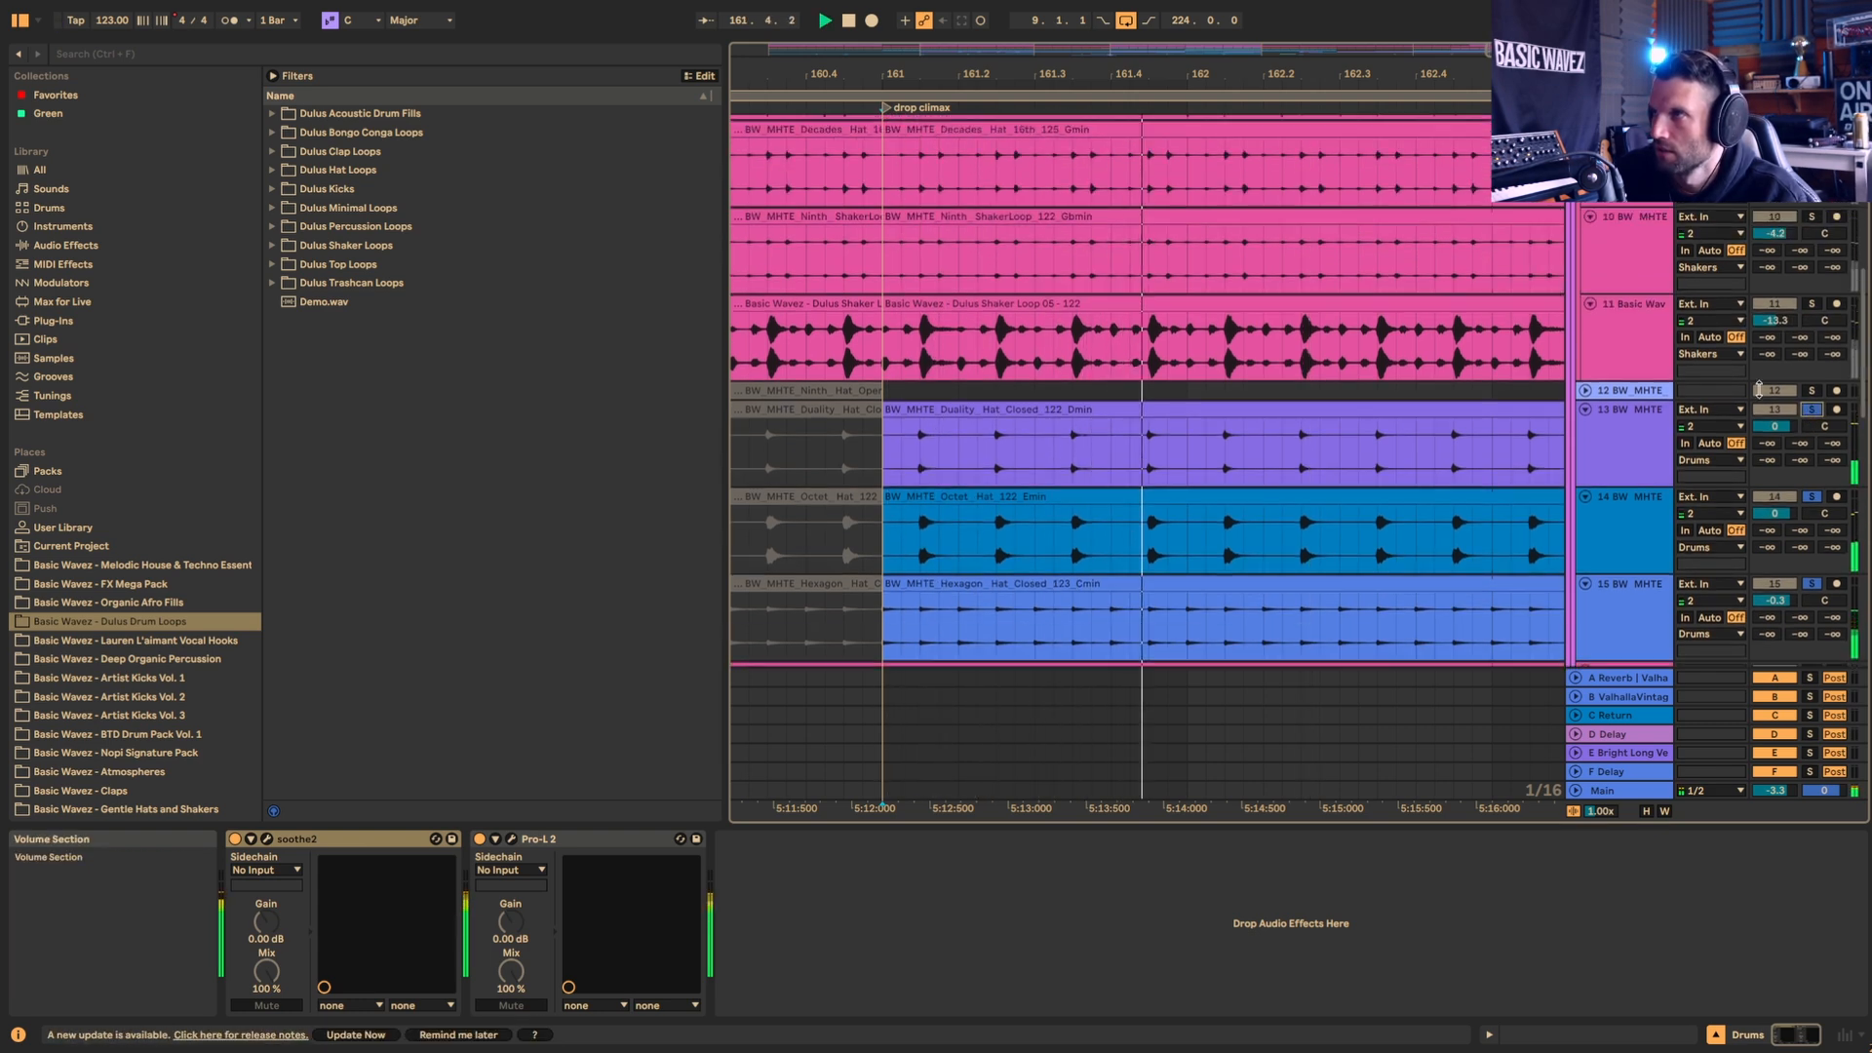
click(1806, 459)
click(1810, 375)
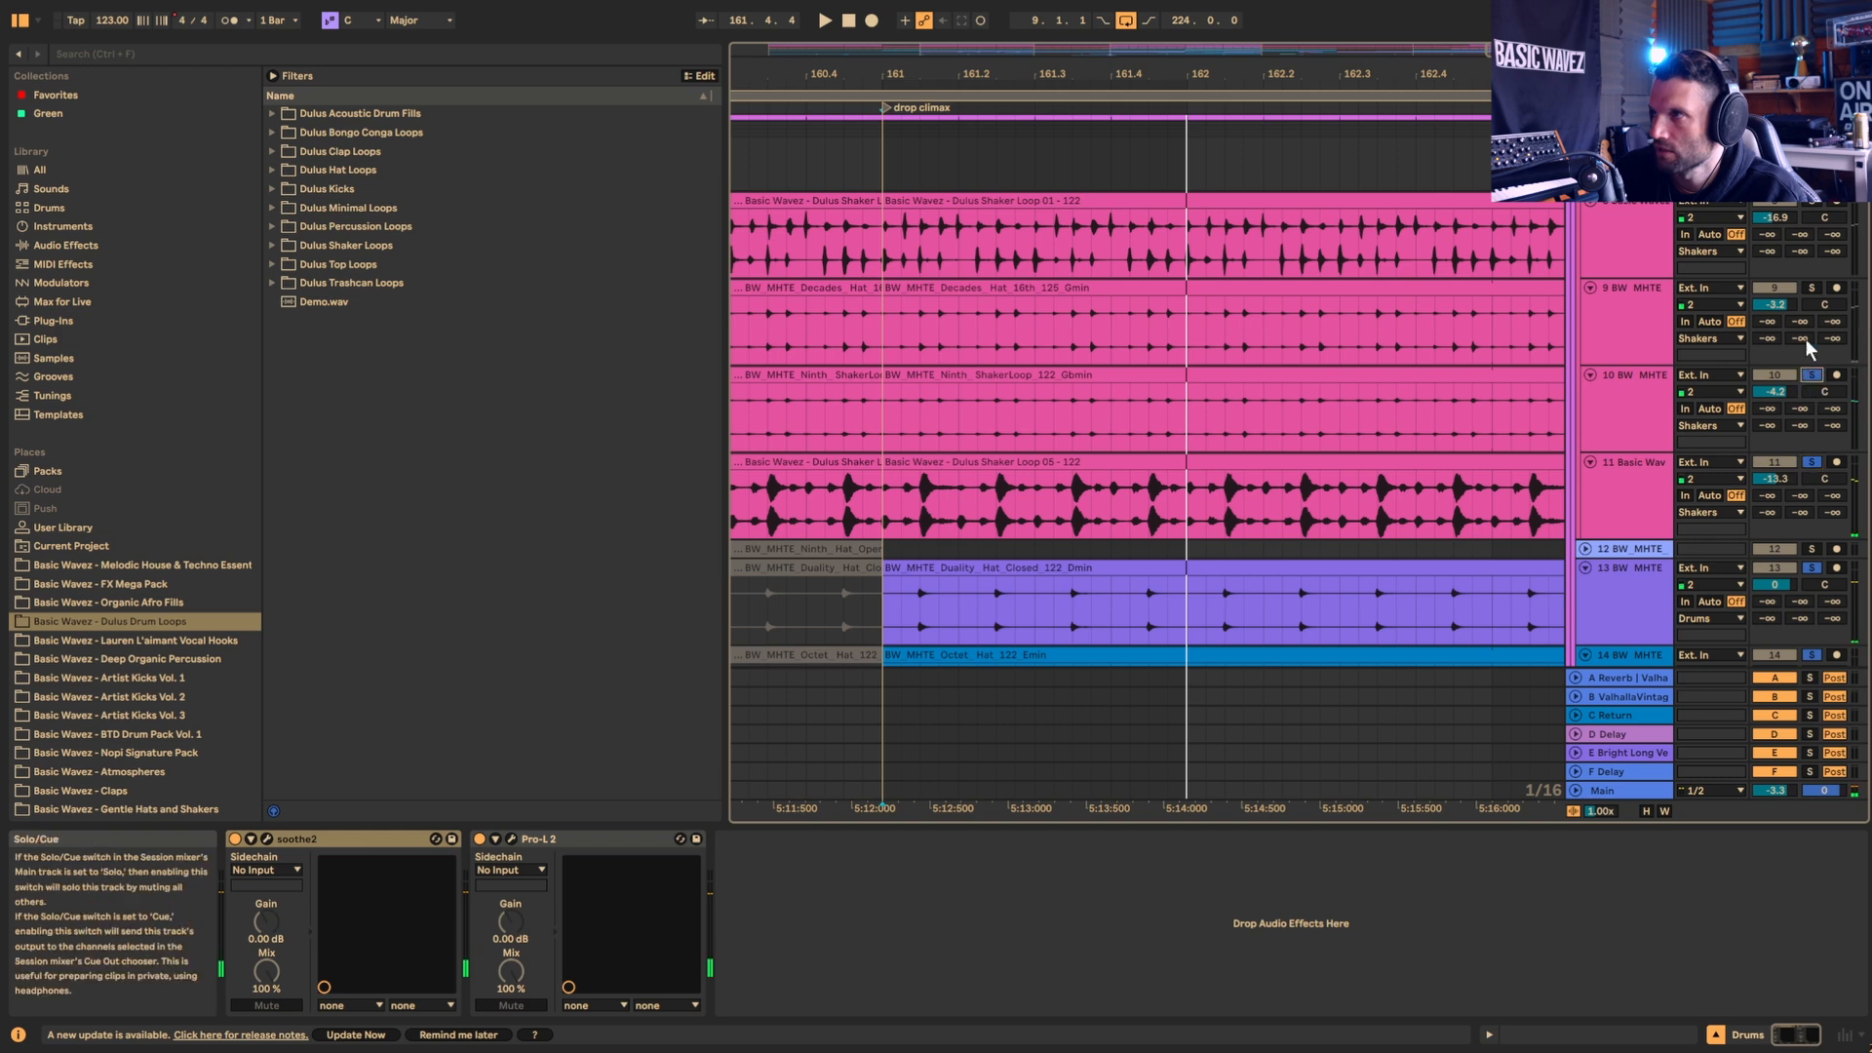
scroll(1745, 353, down, 3)
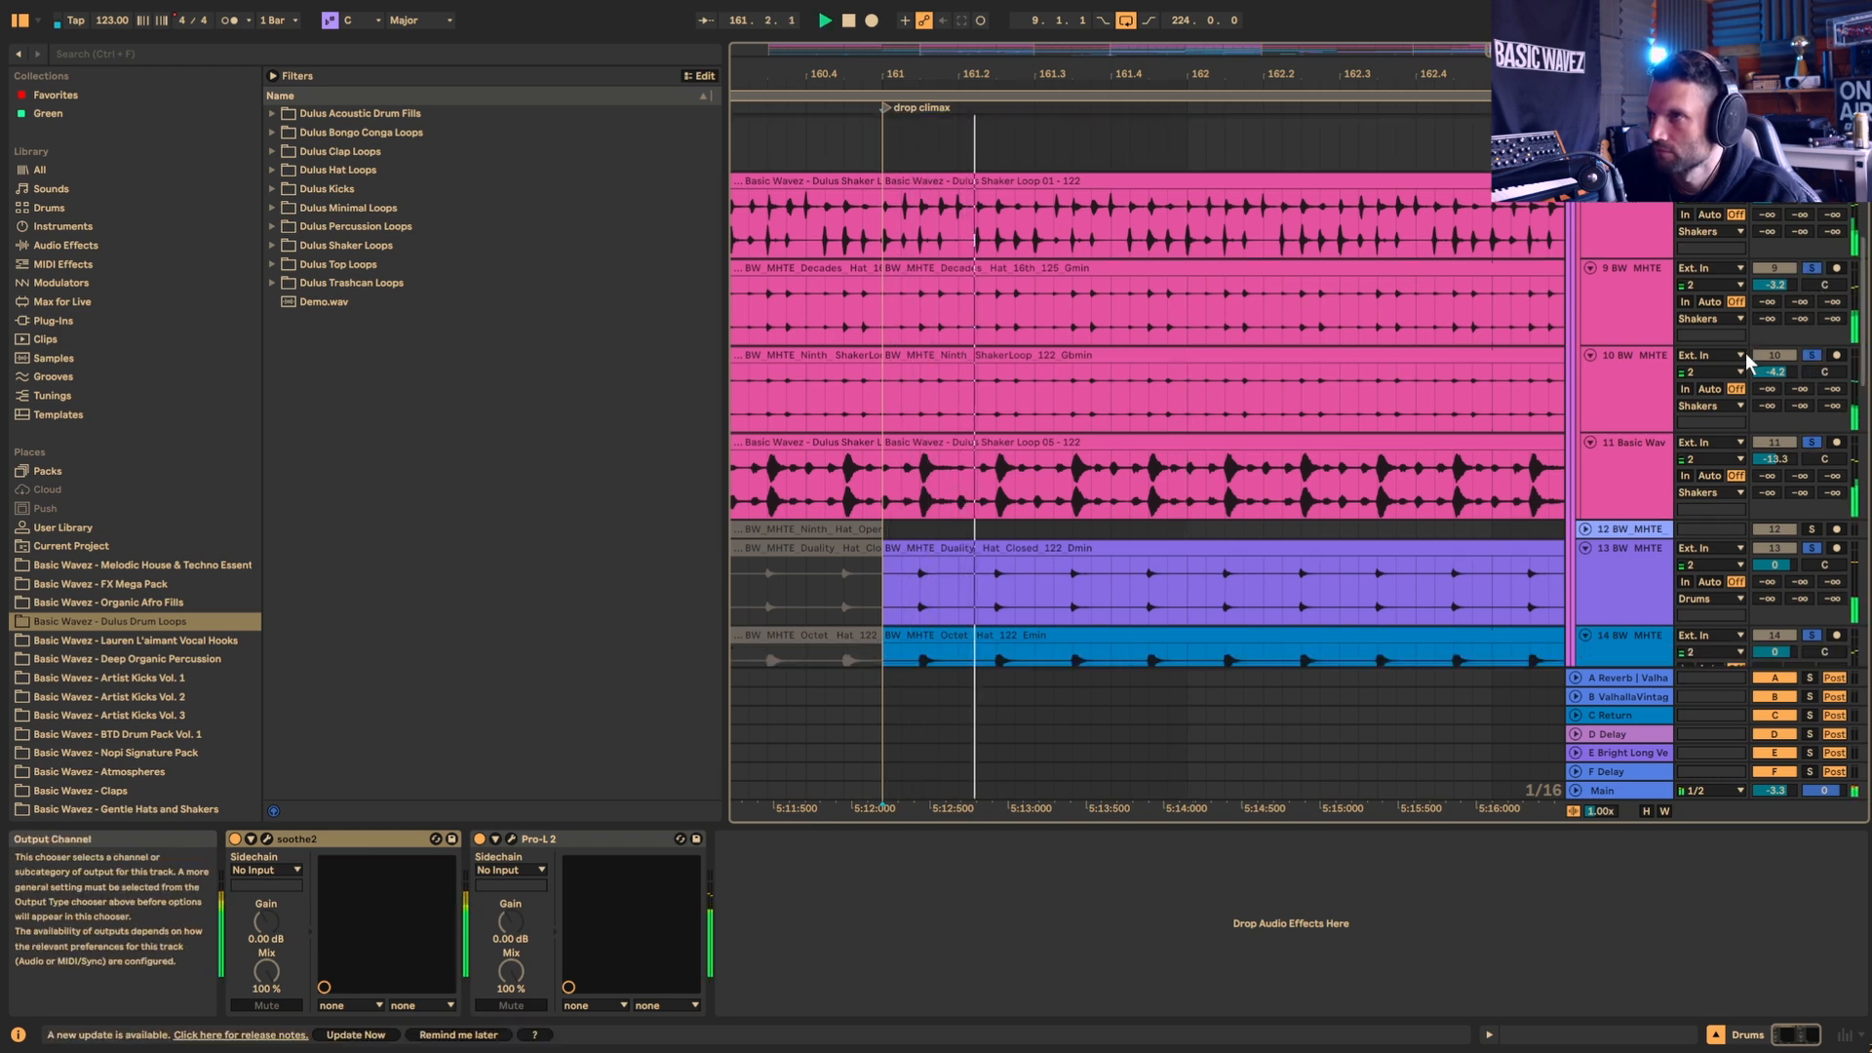
scroll(1745, 355, down, 4)
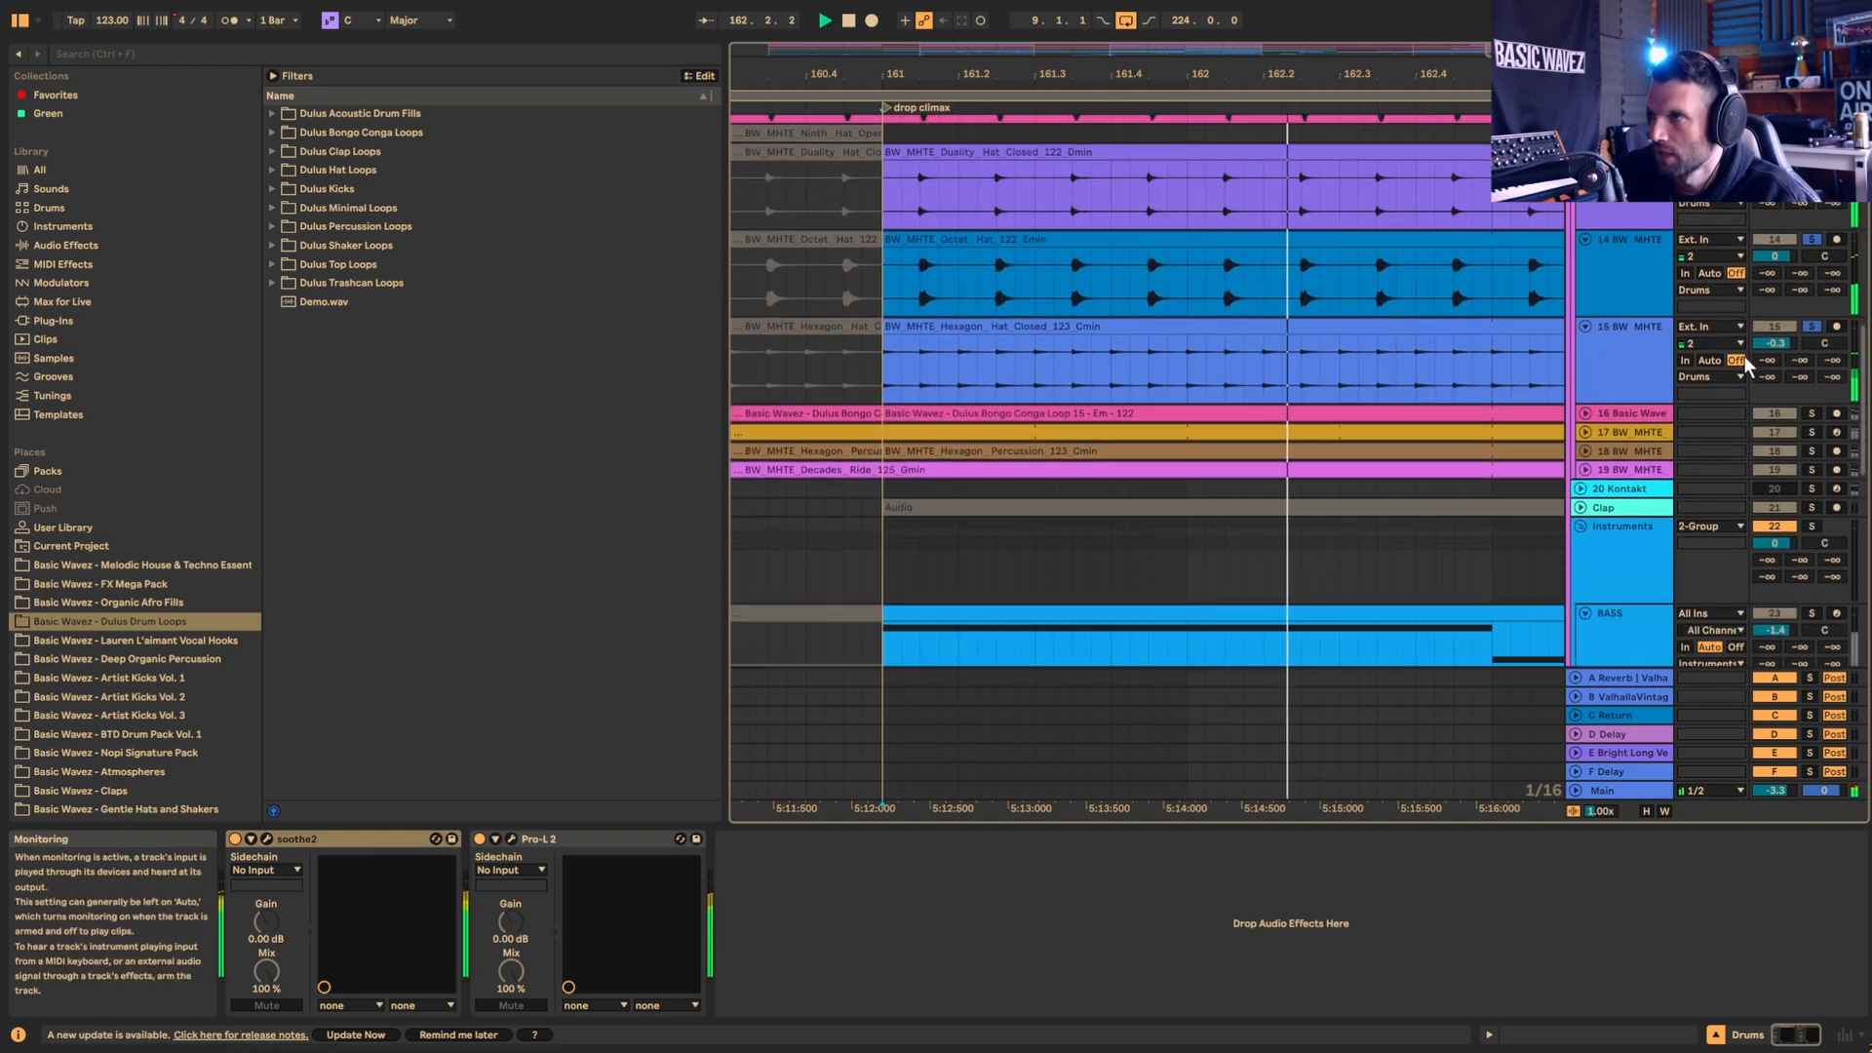
key(space)
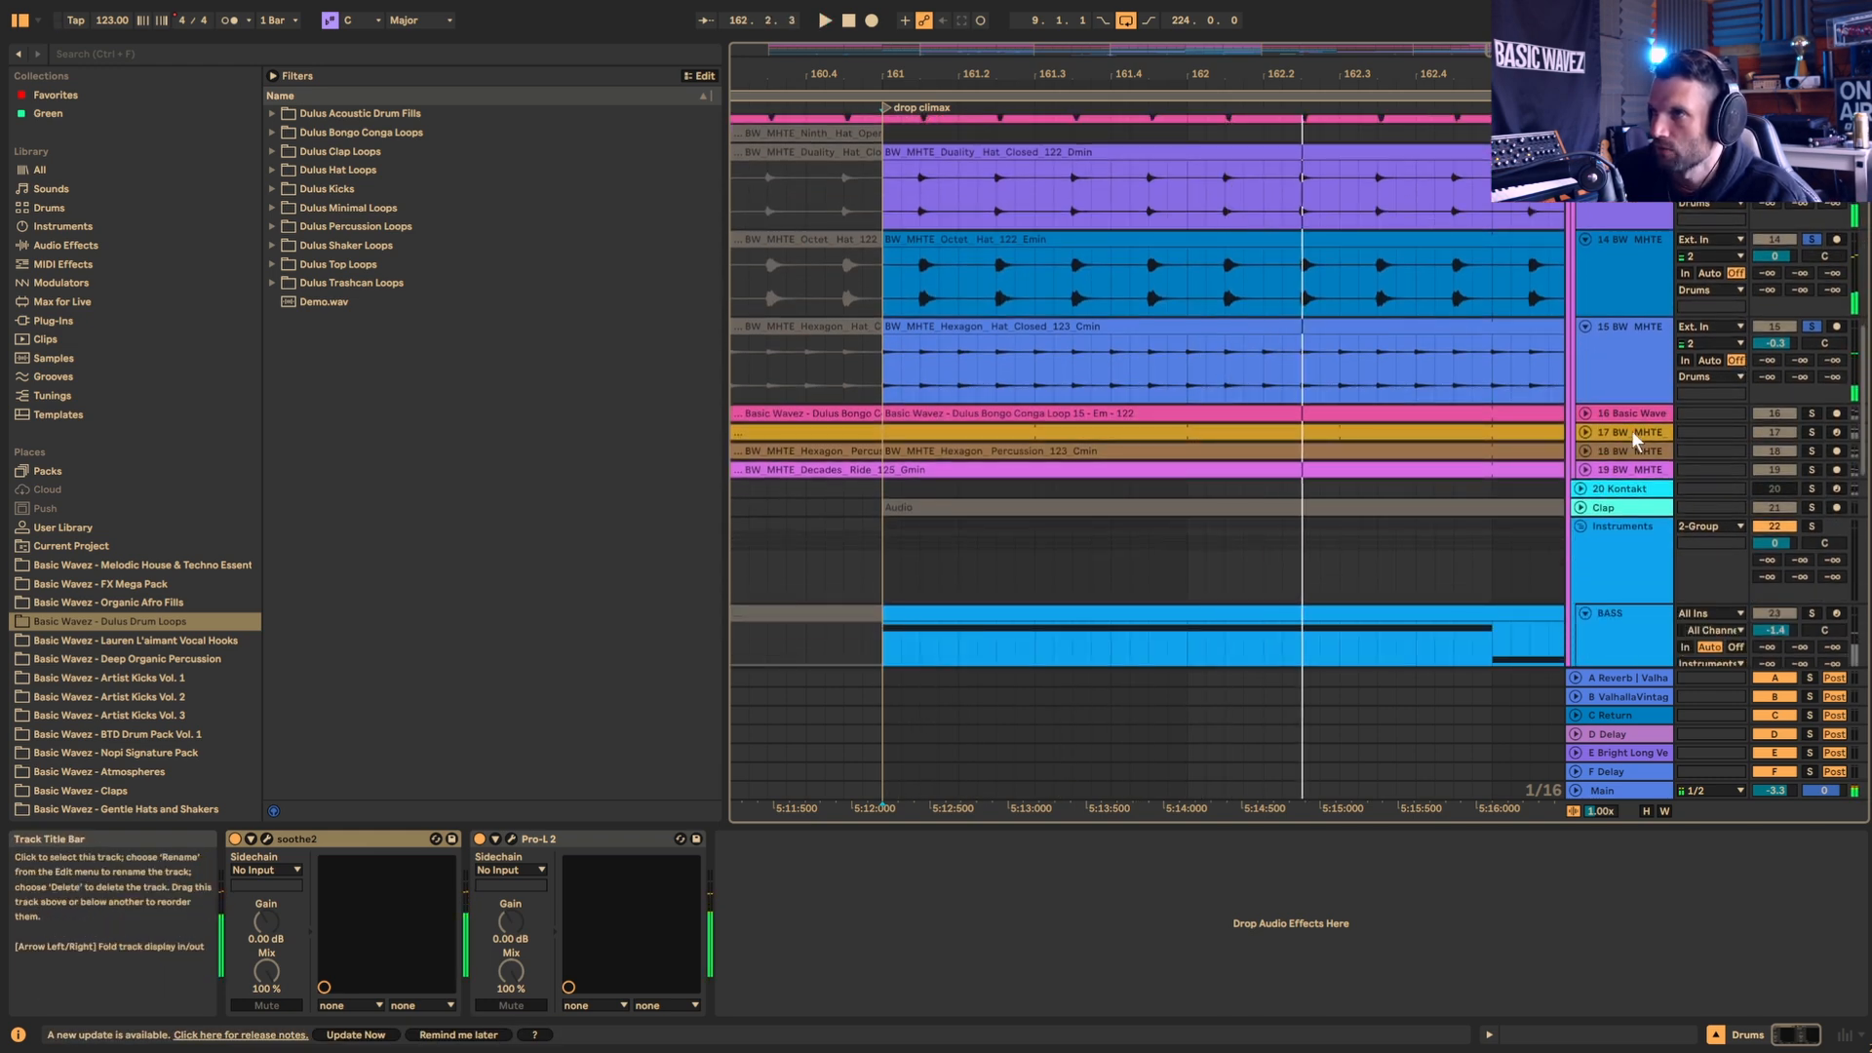
Step: Unfold the bongo conga track 16, tom track 17, percussion track 18 and ride track 19
click(1584, 414)
scroll(1584, 418, down, 2)
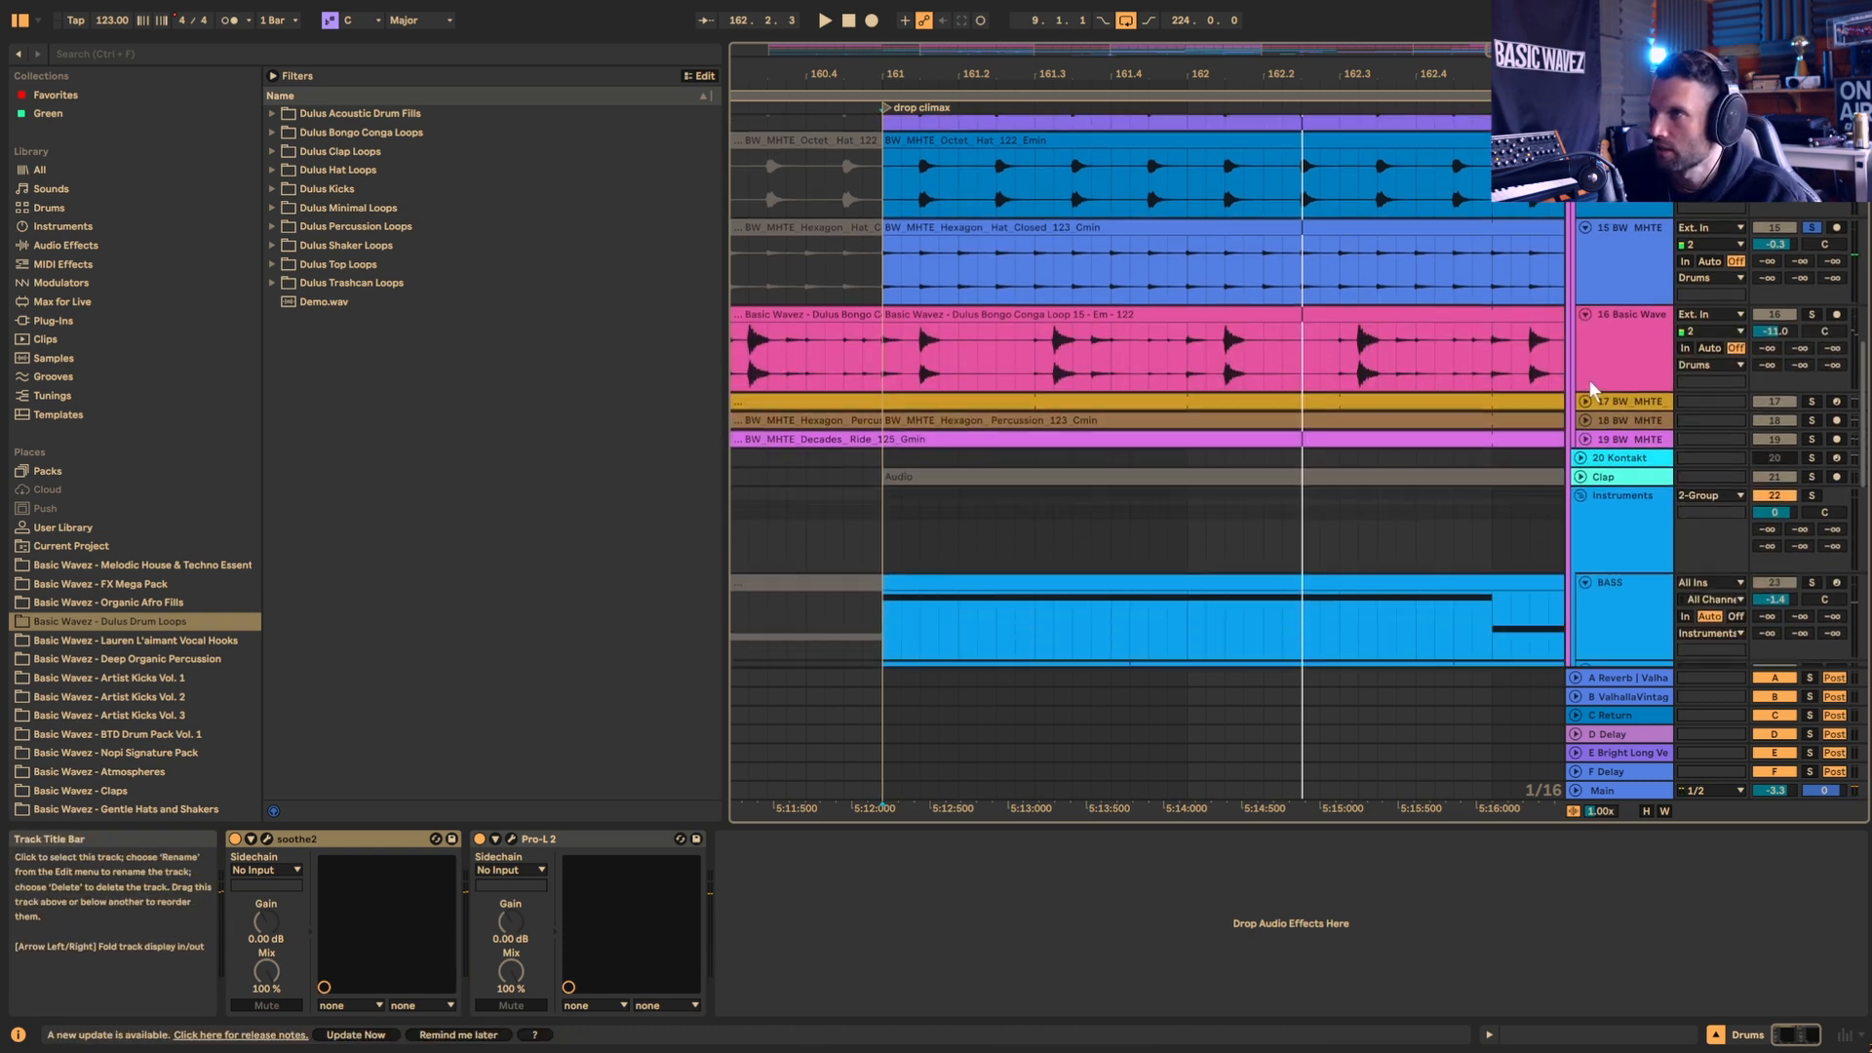
click(1586, 405)
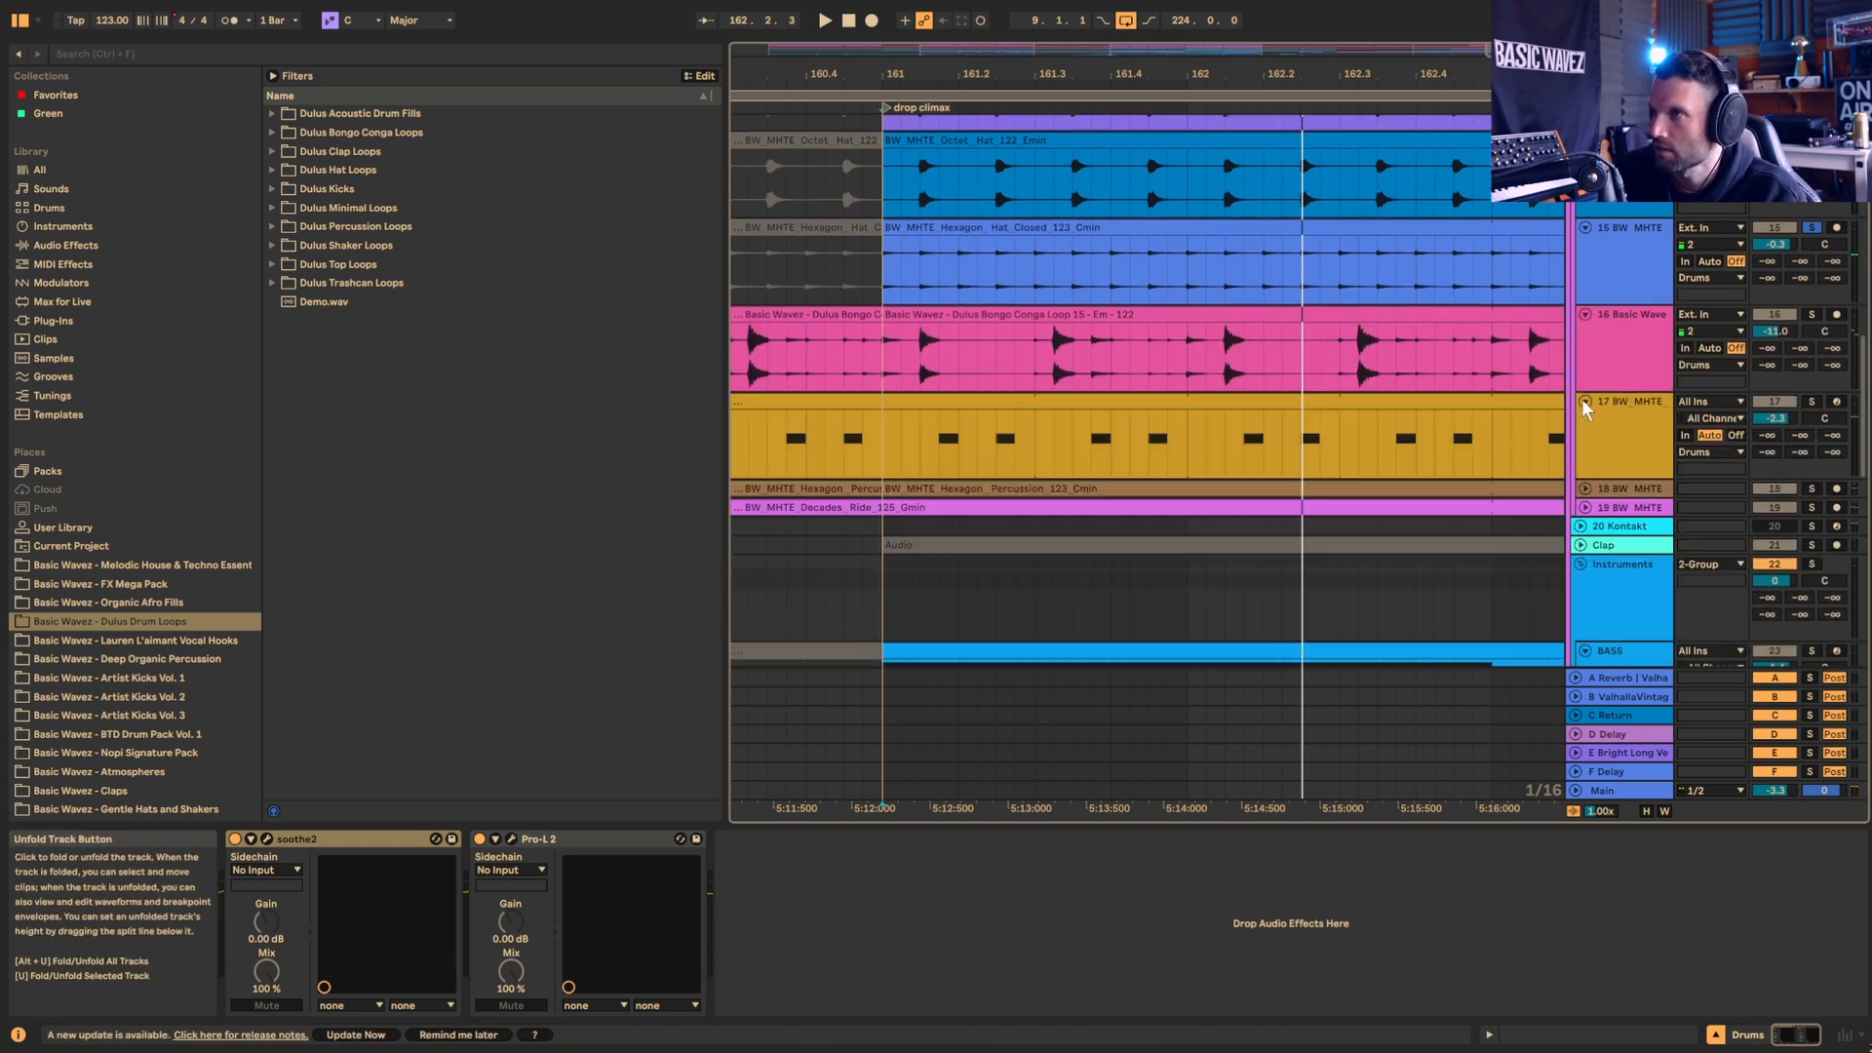
click(1586, 489)
scroll(1588, 497, down, 2)
click(1588, 516)
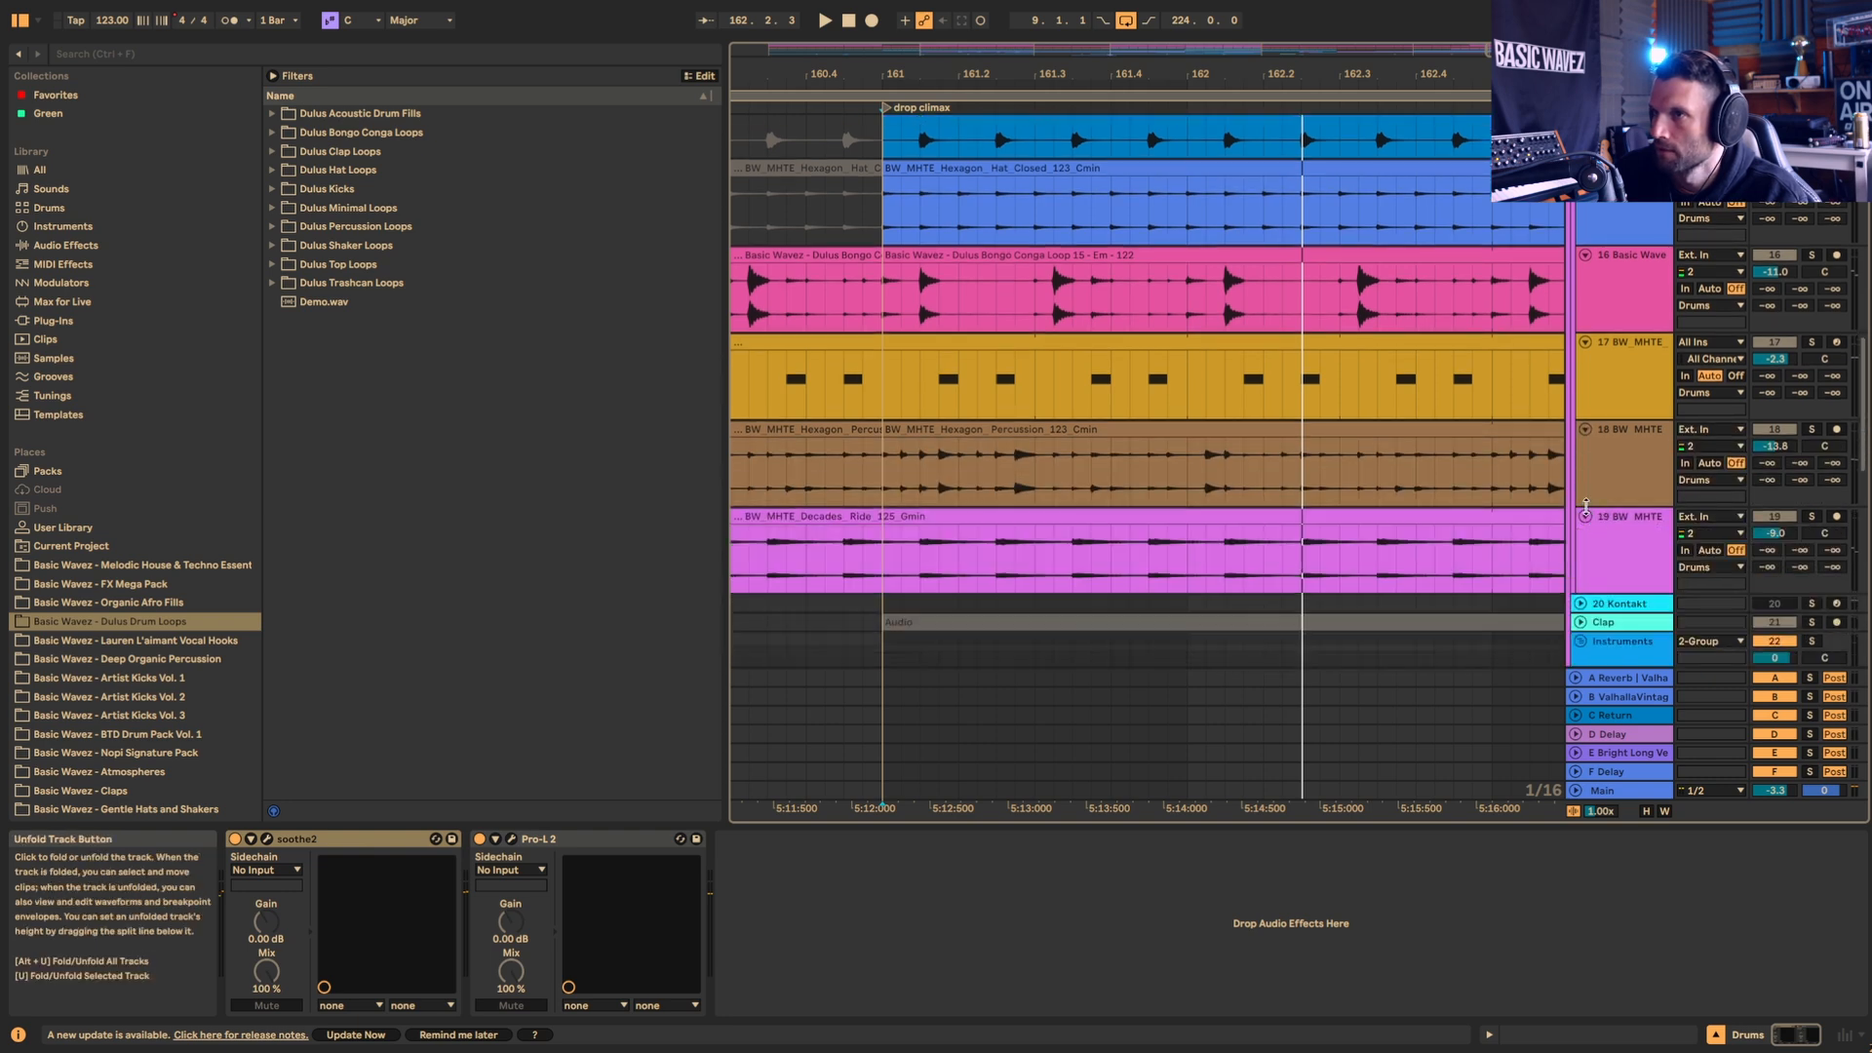
Step: Add the bongo conga track 16 to the solo and play it with the other drum layers from bar 161
scroll(1590, 501, up, 3)
scroll(1728, 439, up, 1)
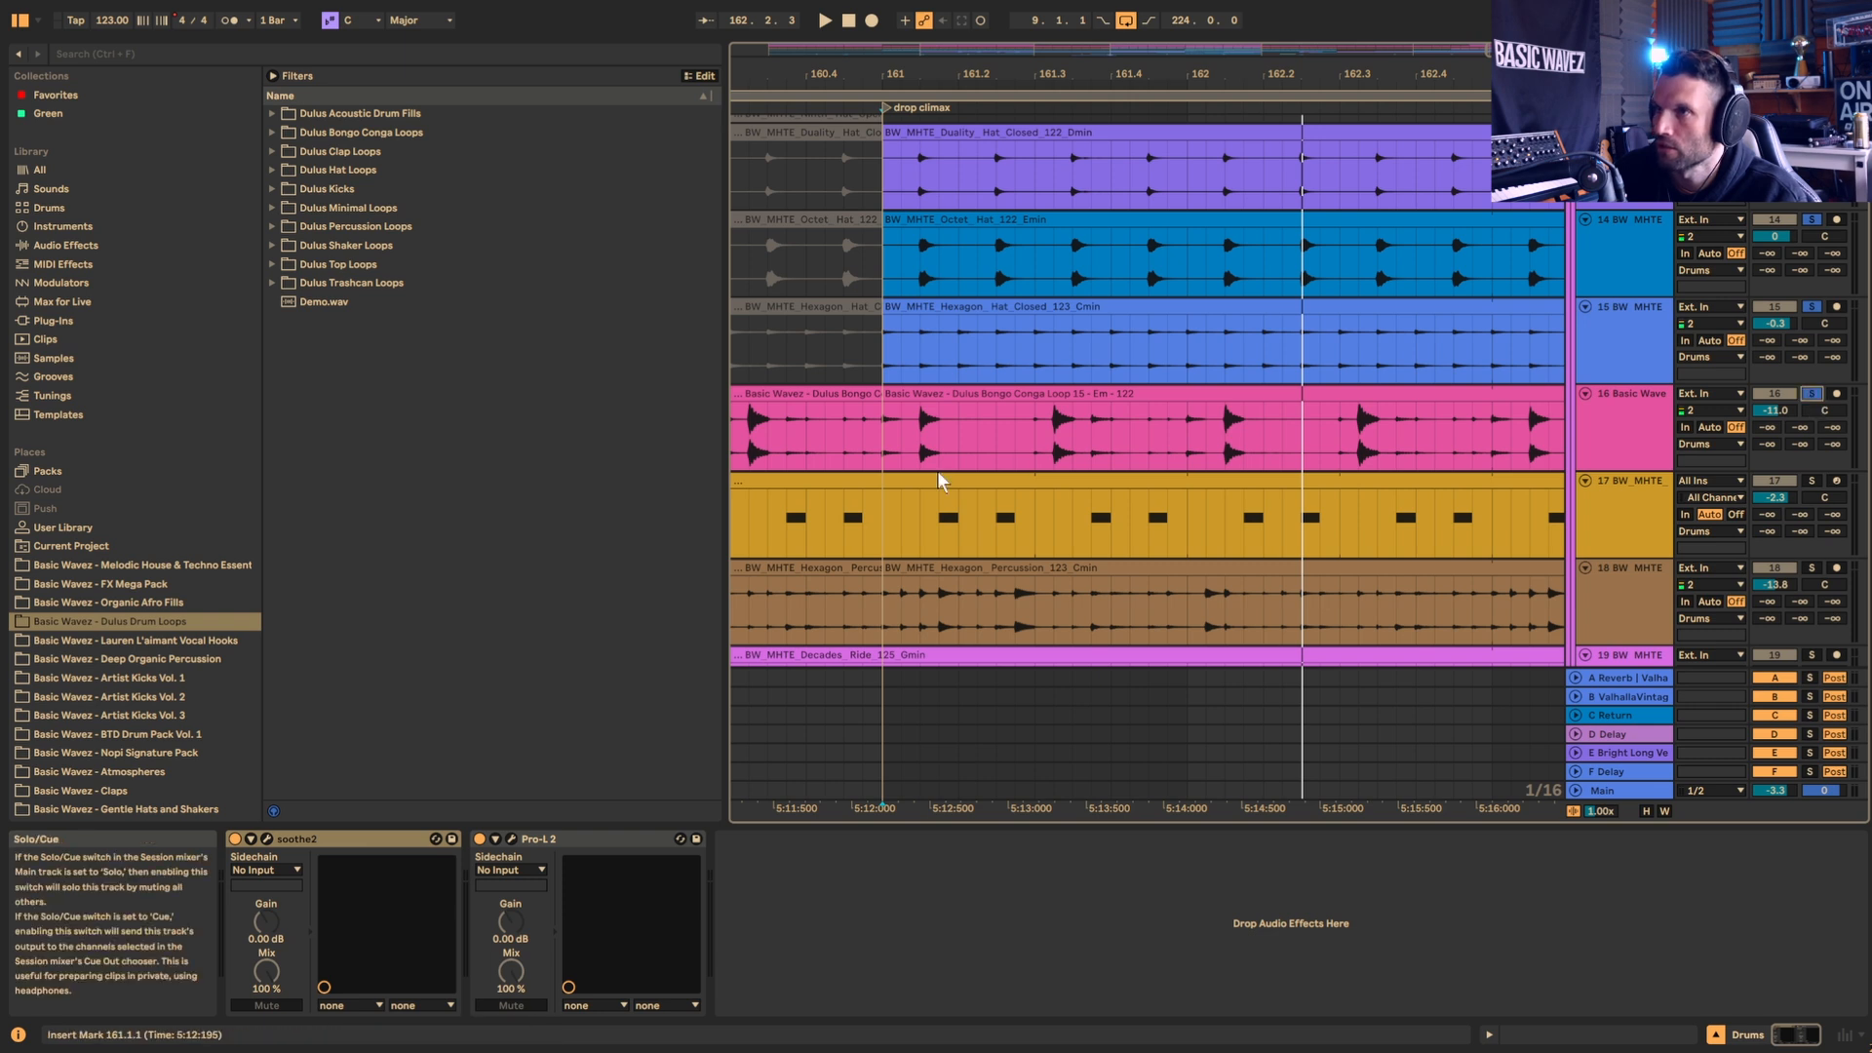
click(891, 437)
key(space)
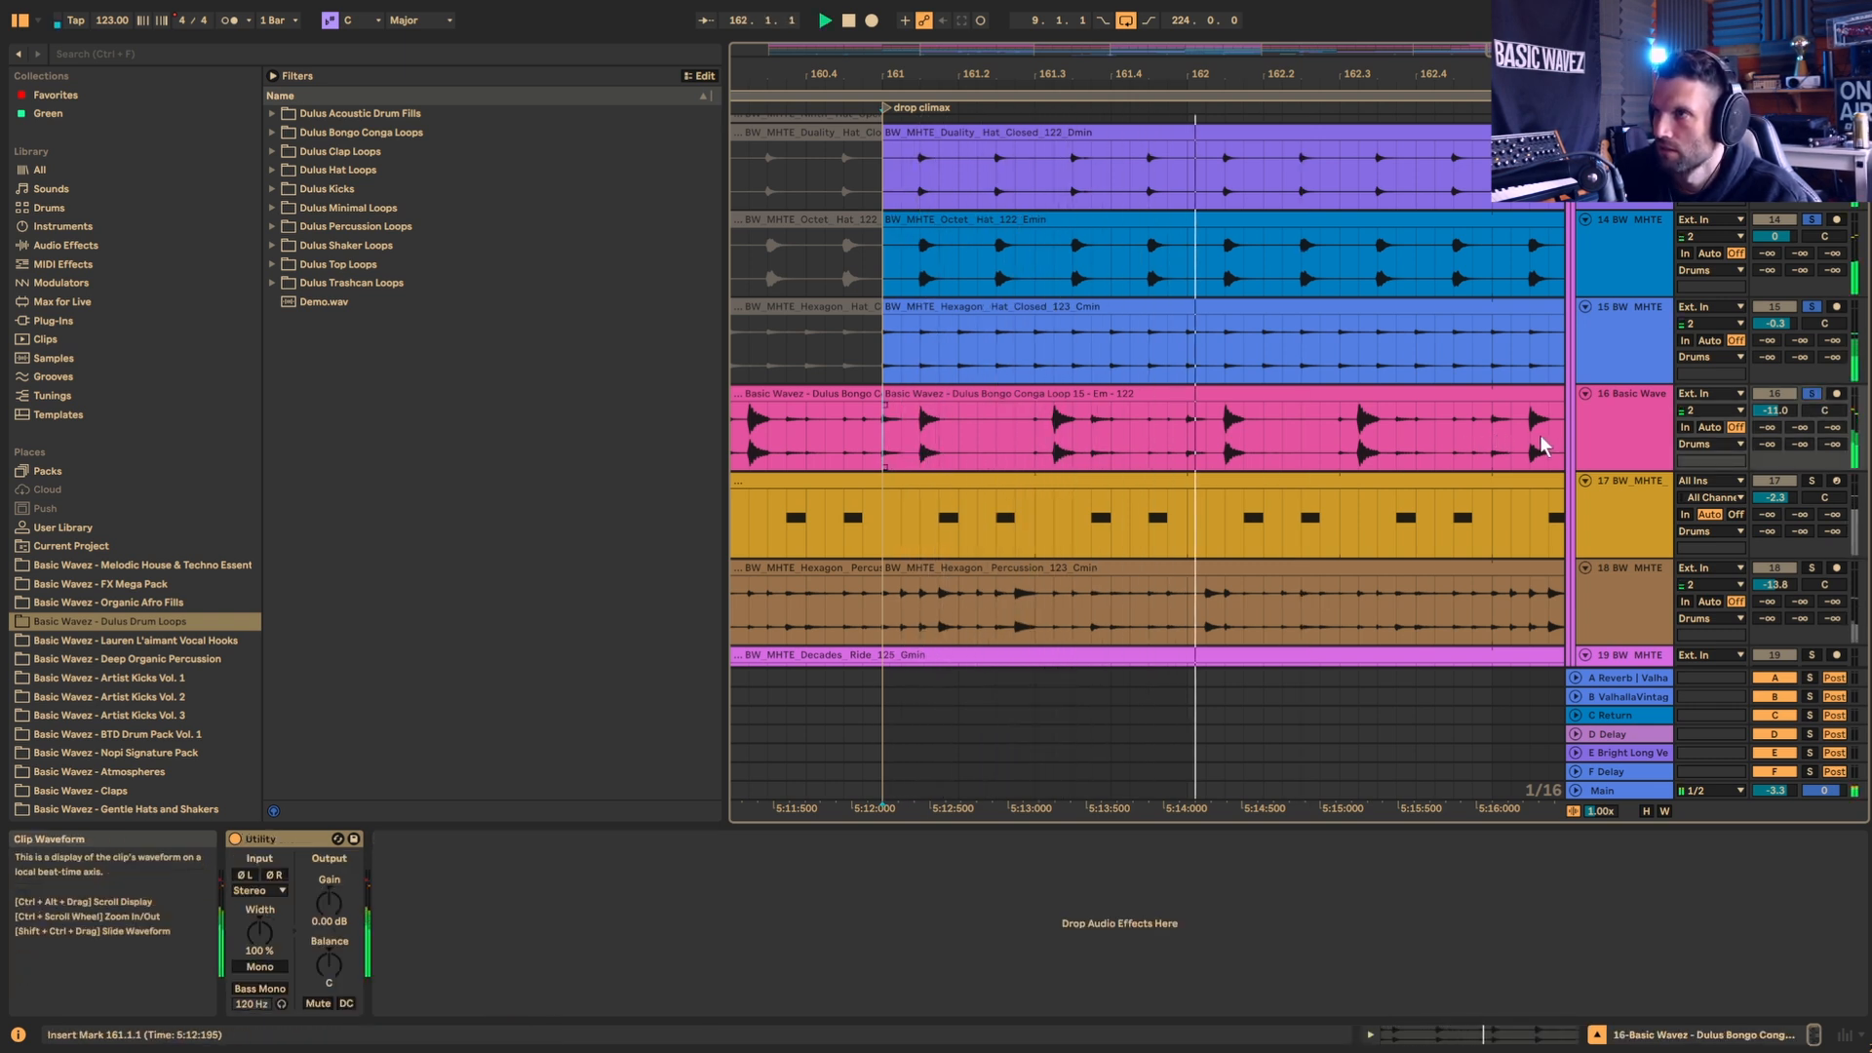
key(space)
Step: Open the Dulus Bongo Conga Loop 15 clip on track 16 and play its section from bar 161
double_click(1126, 395)
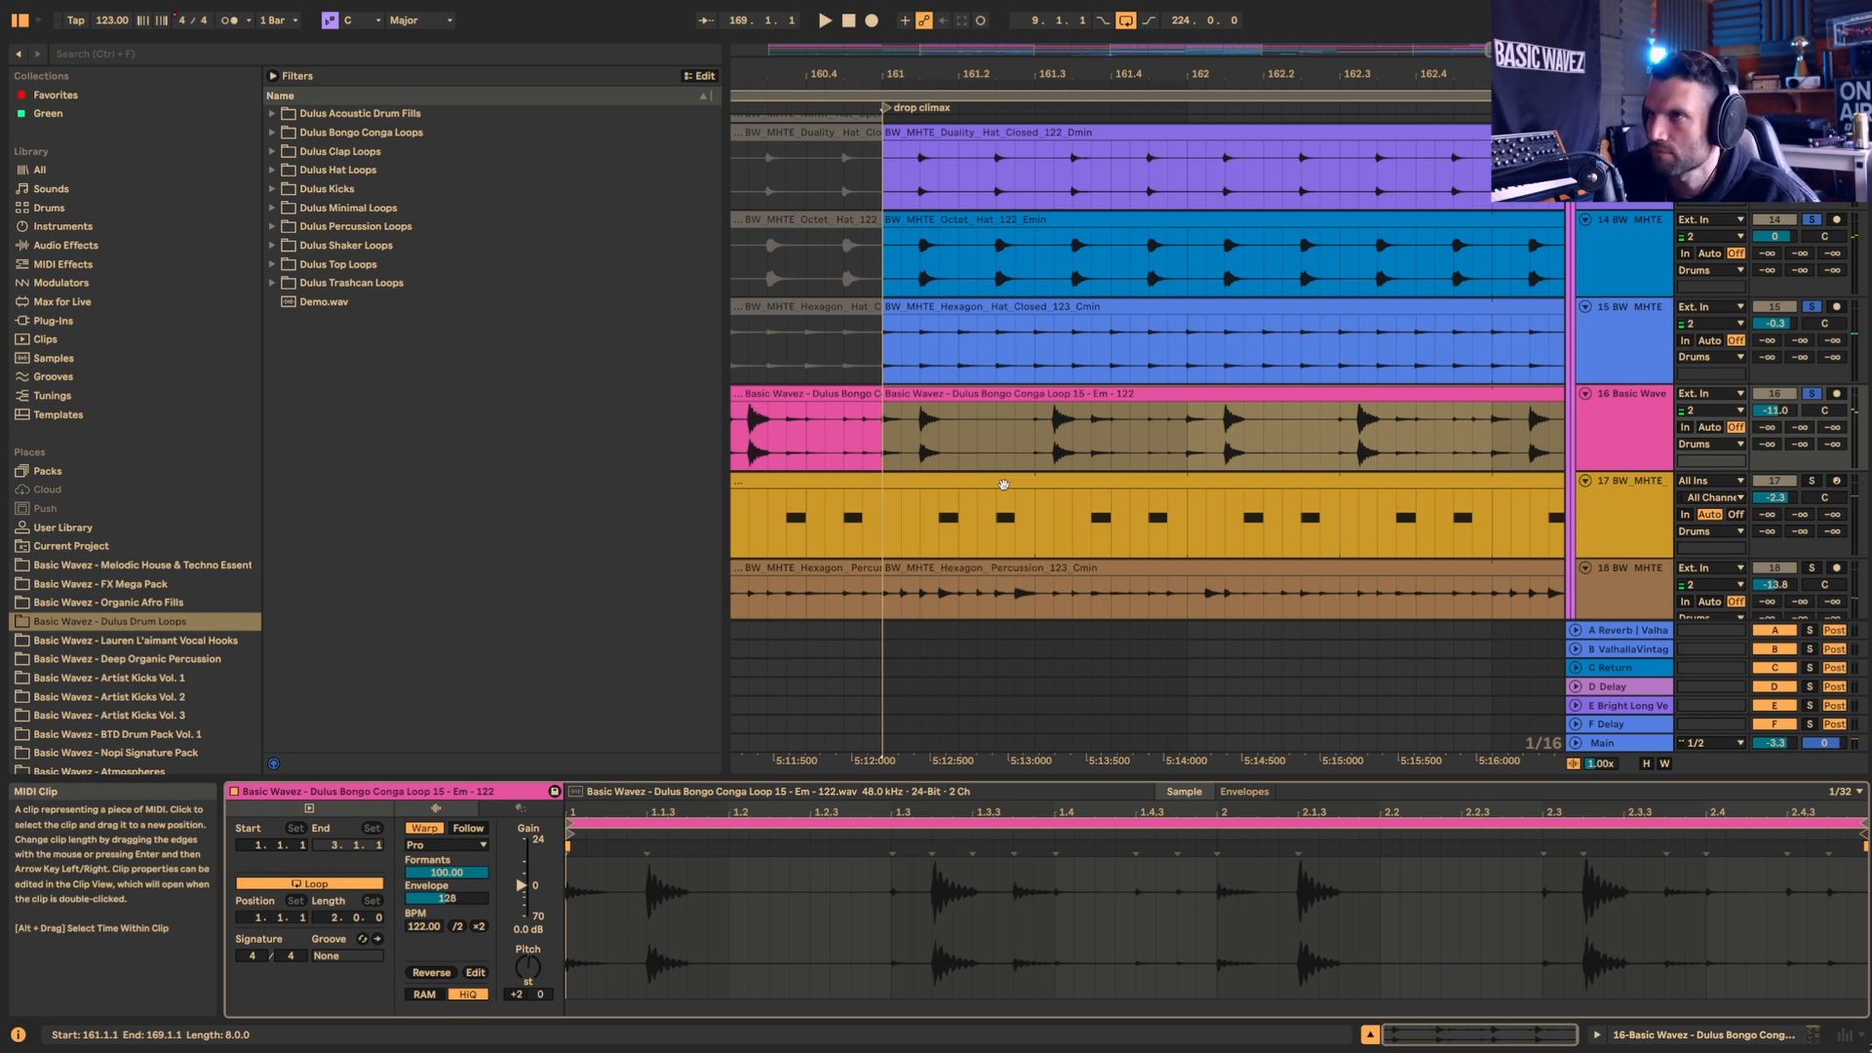
scroll(1212, 444, down, 2)
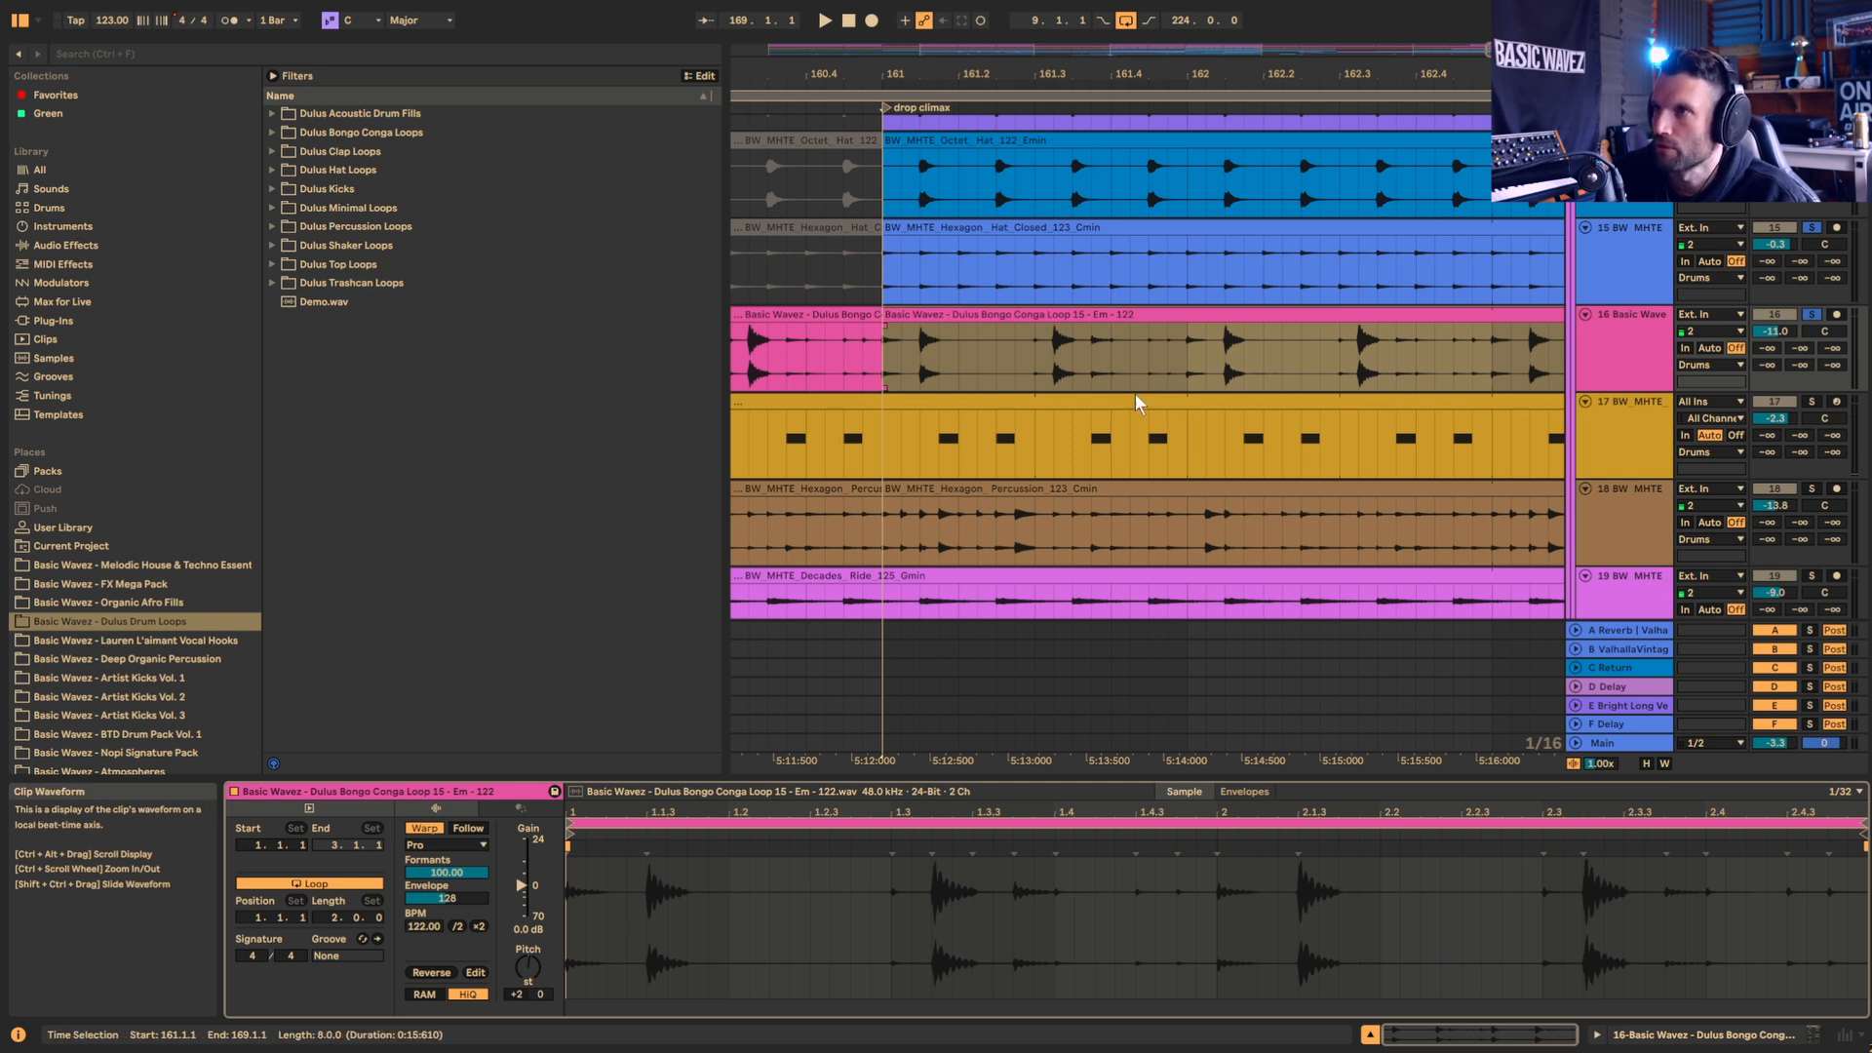
scroll(1135, 394, down, 2)
key(space)
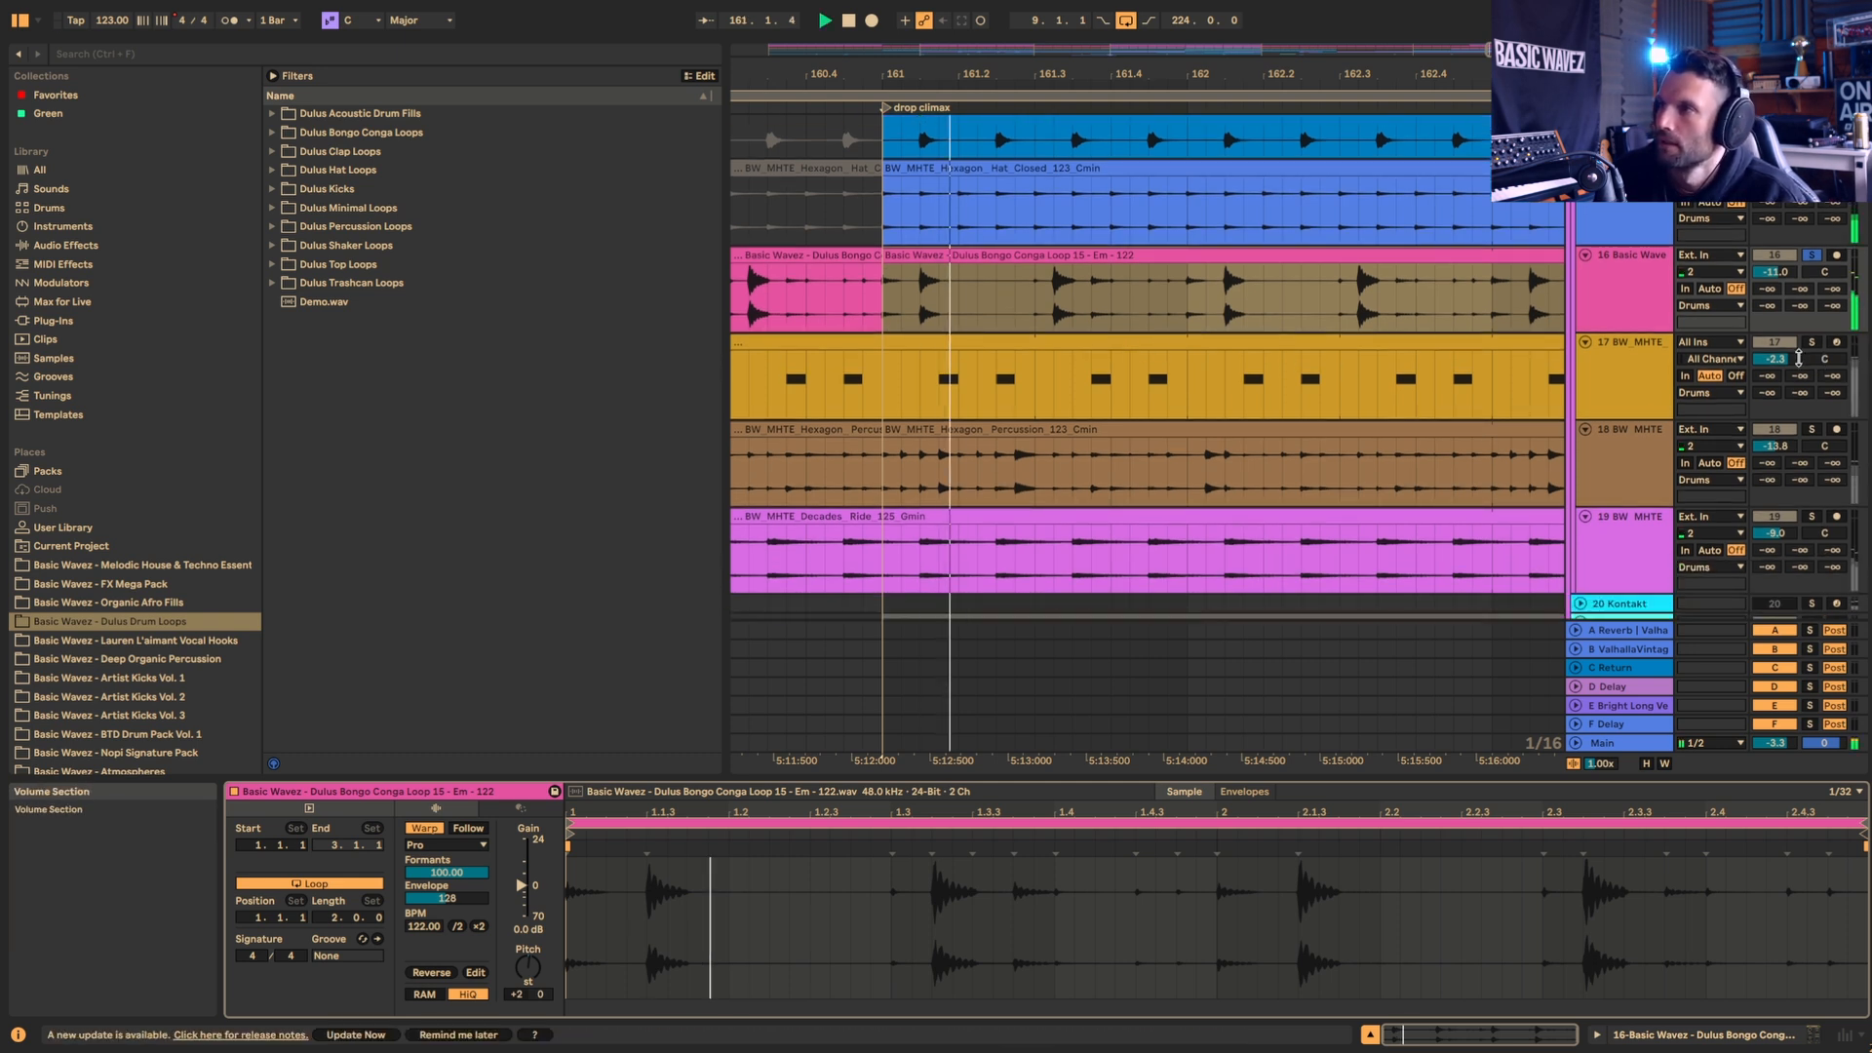
Step: Solo and play tom track 17 with its sampler and Auto Filter shown, and show its Melodic House & Techno source pack
double_click(1627, 380)
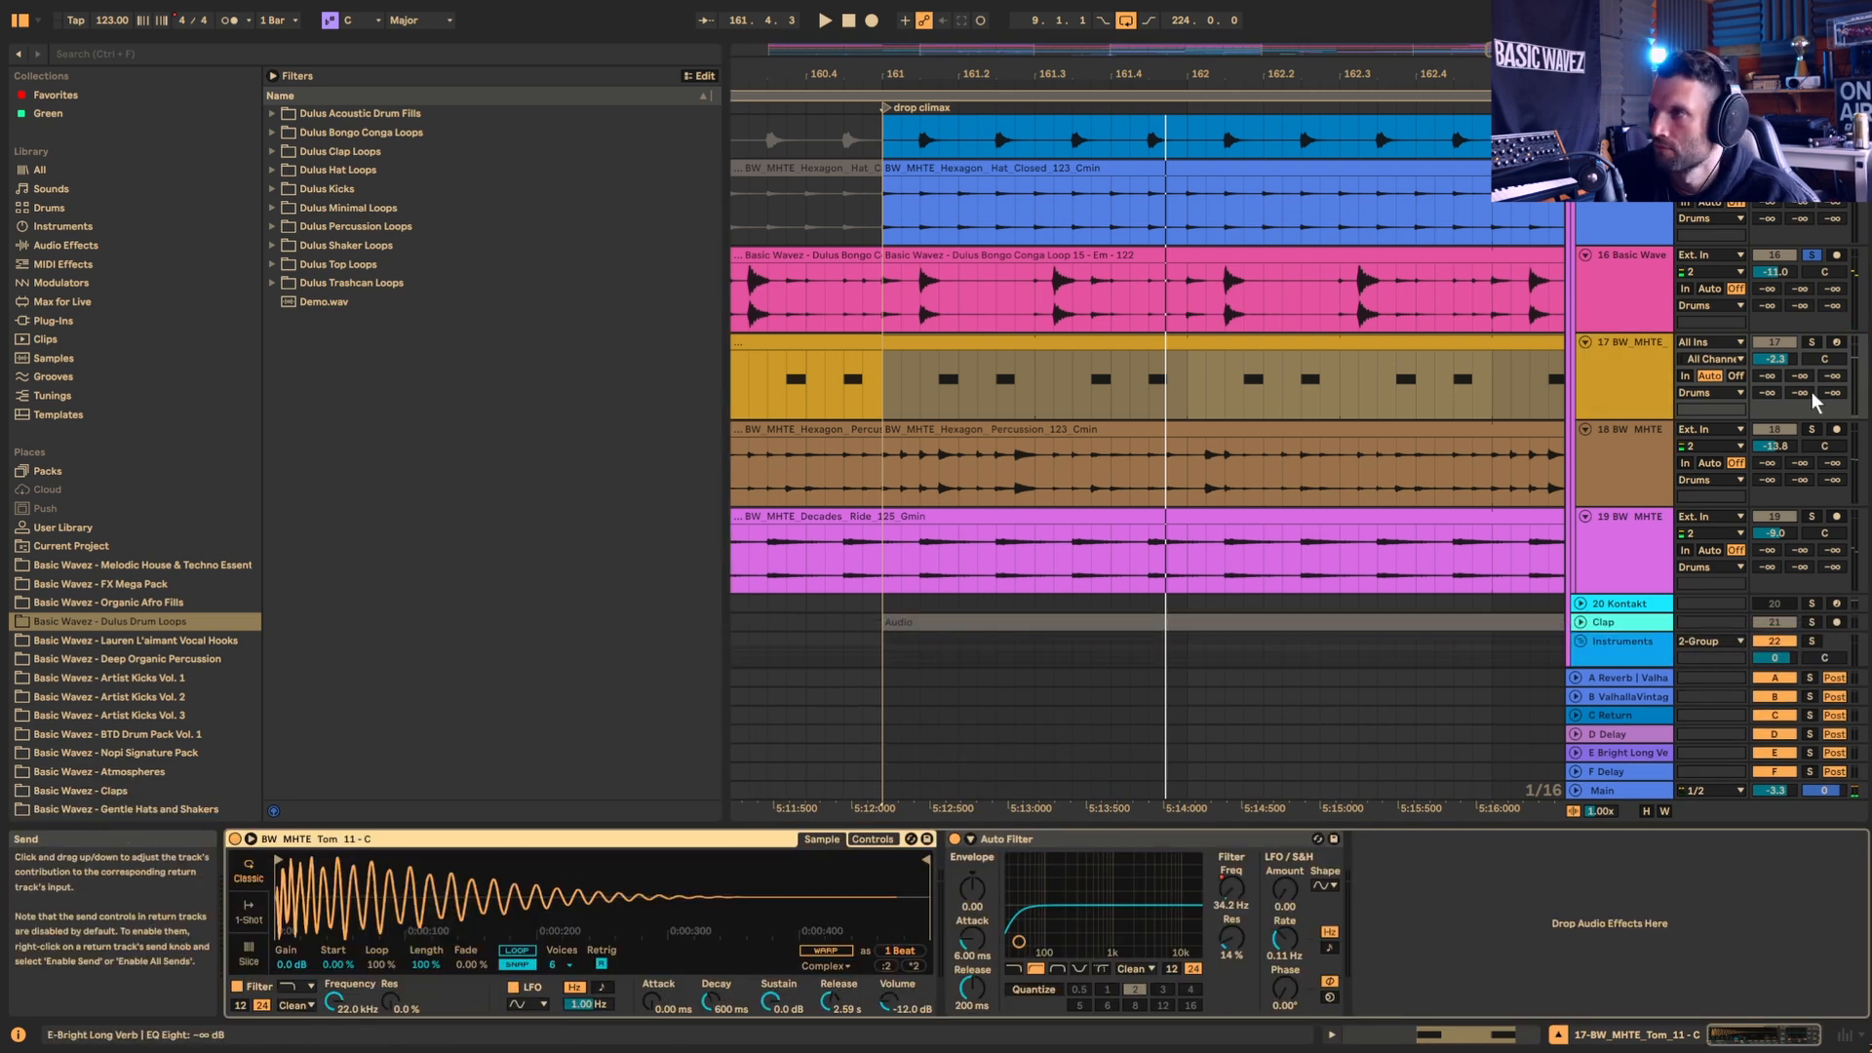
click(1811, 343)
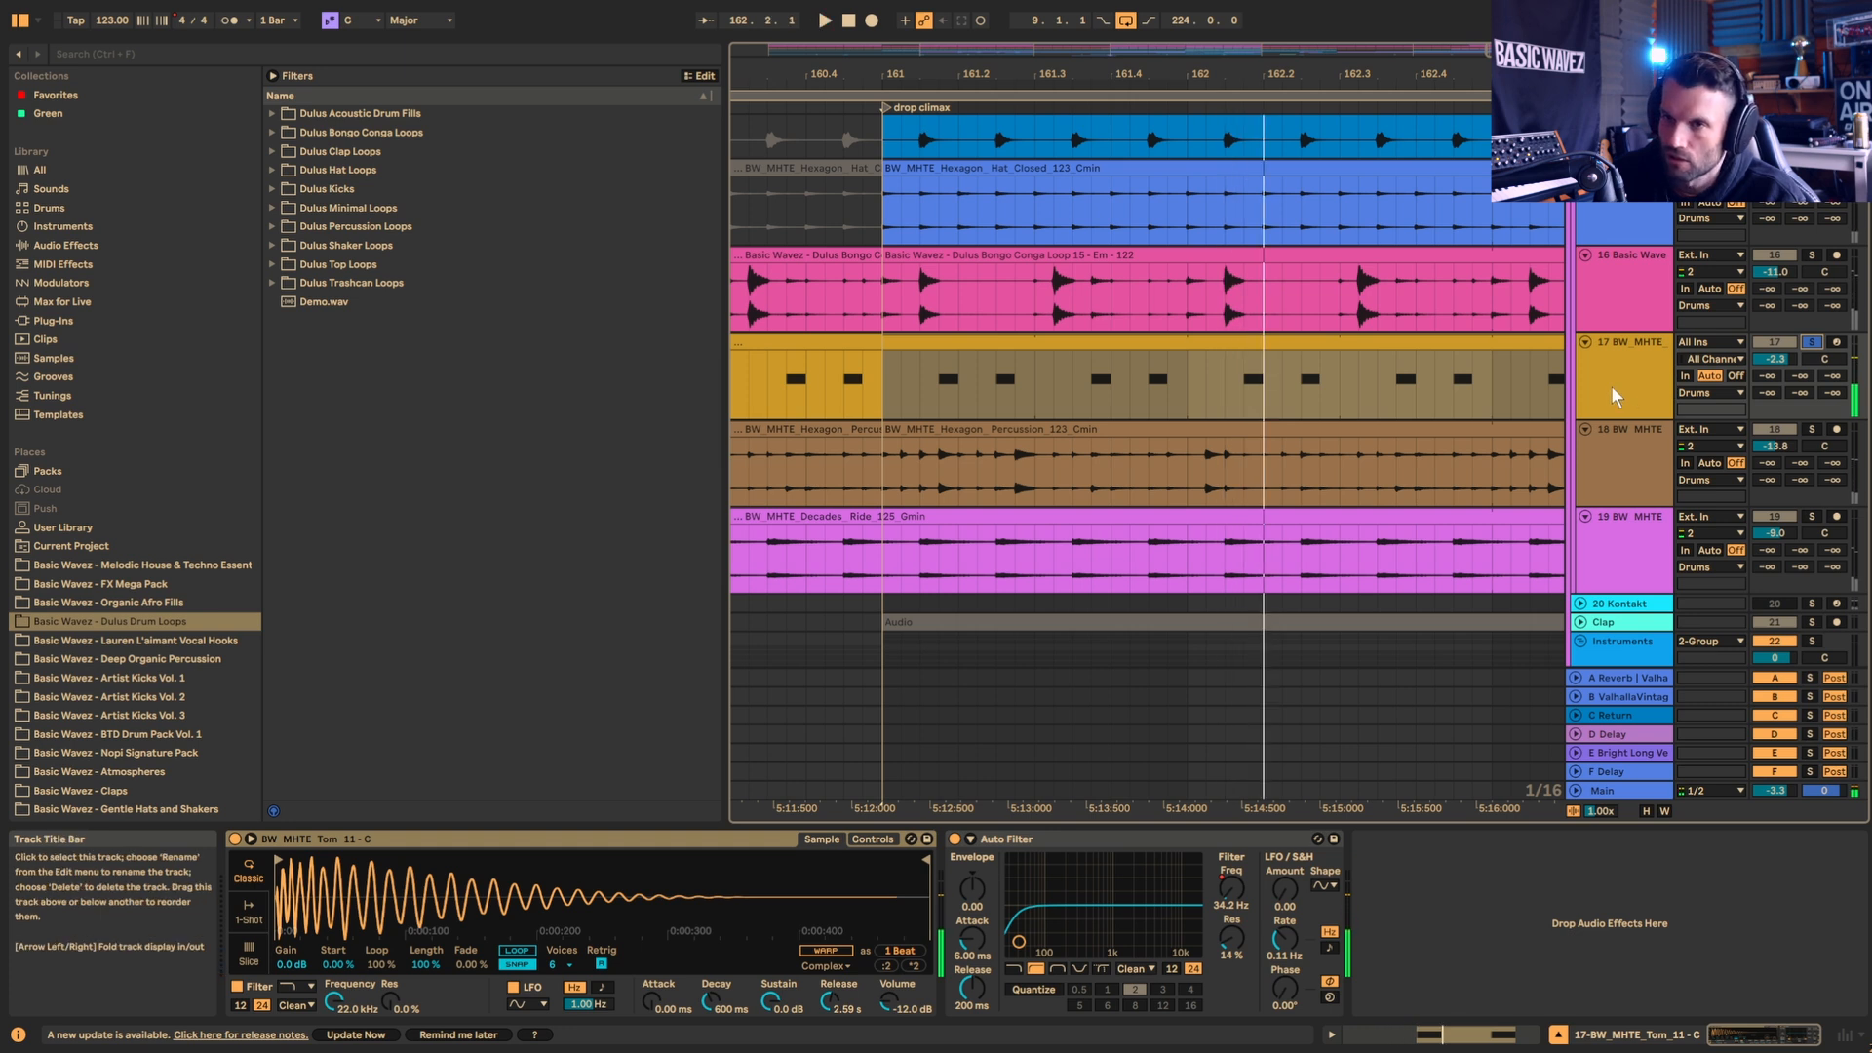
click(196, 567)
key(space)
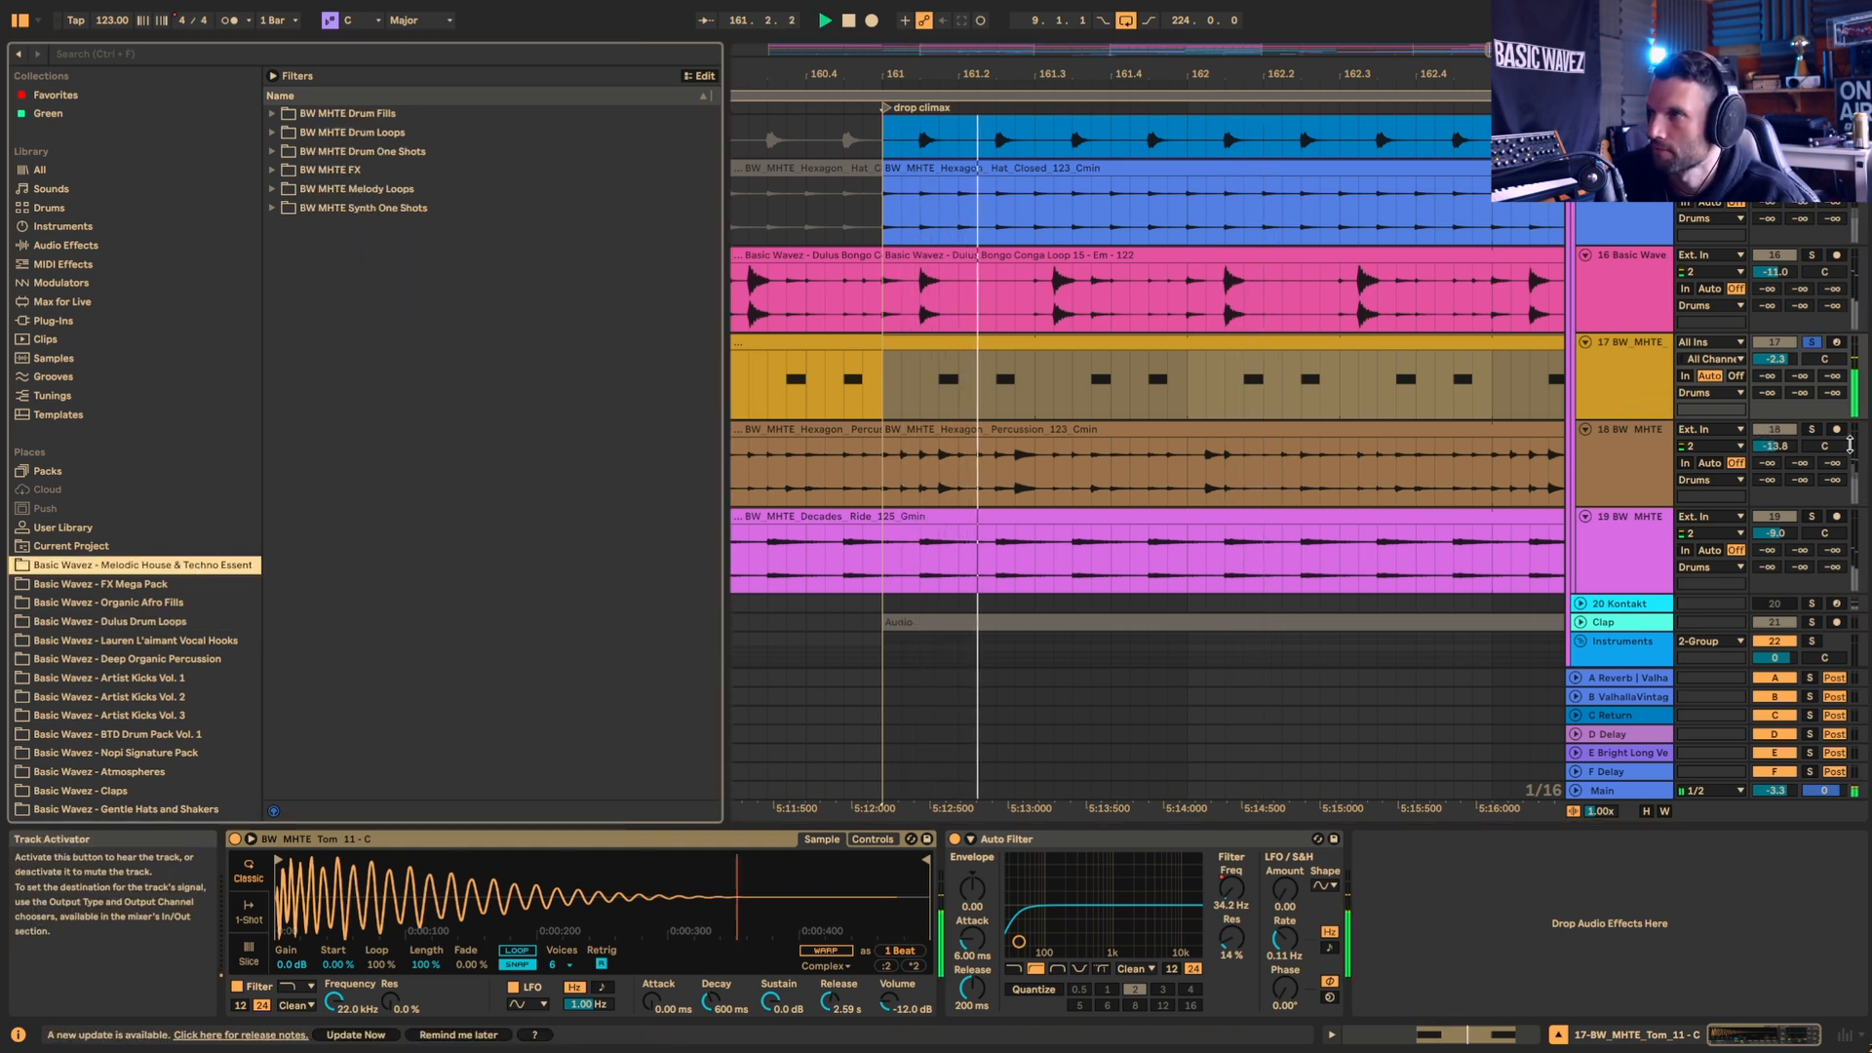
Step: Solo and play percussion track 18, and open its BW_MHTE_Hexagon_Percussion_123_Cmin clip
click(1811, 430)
key(space)
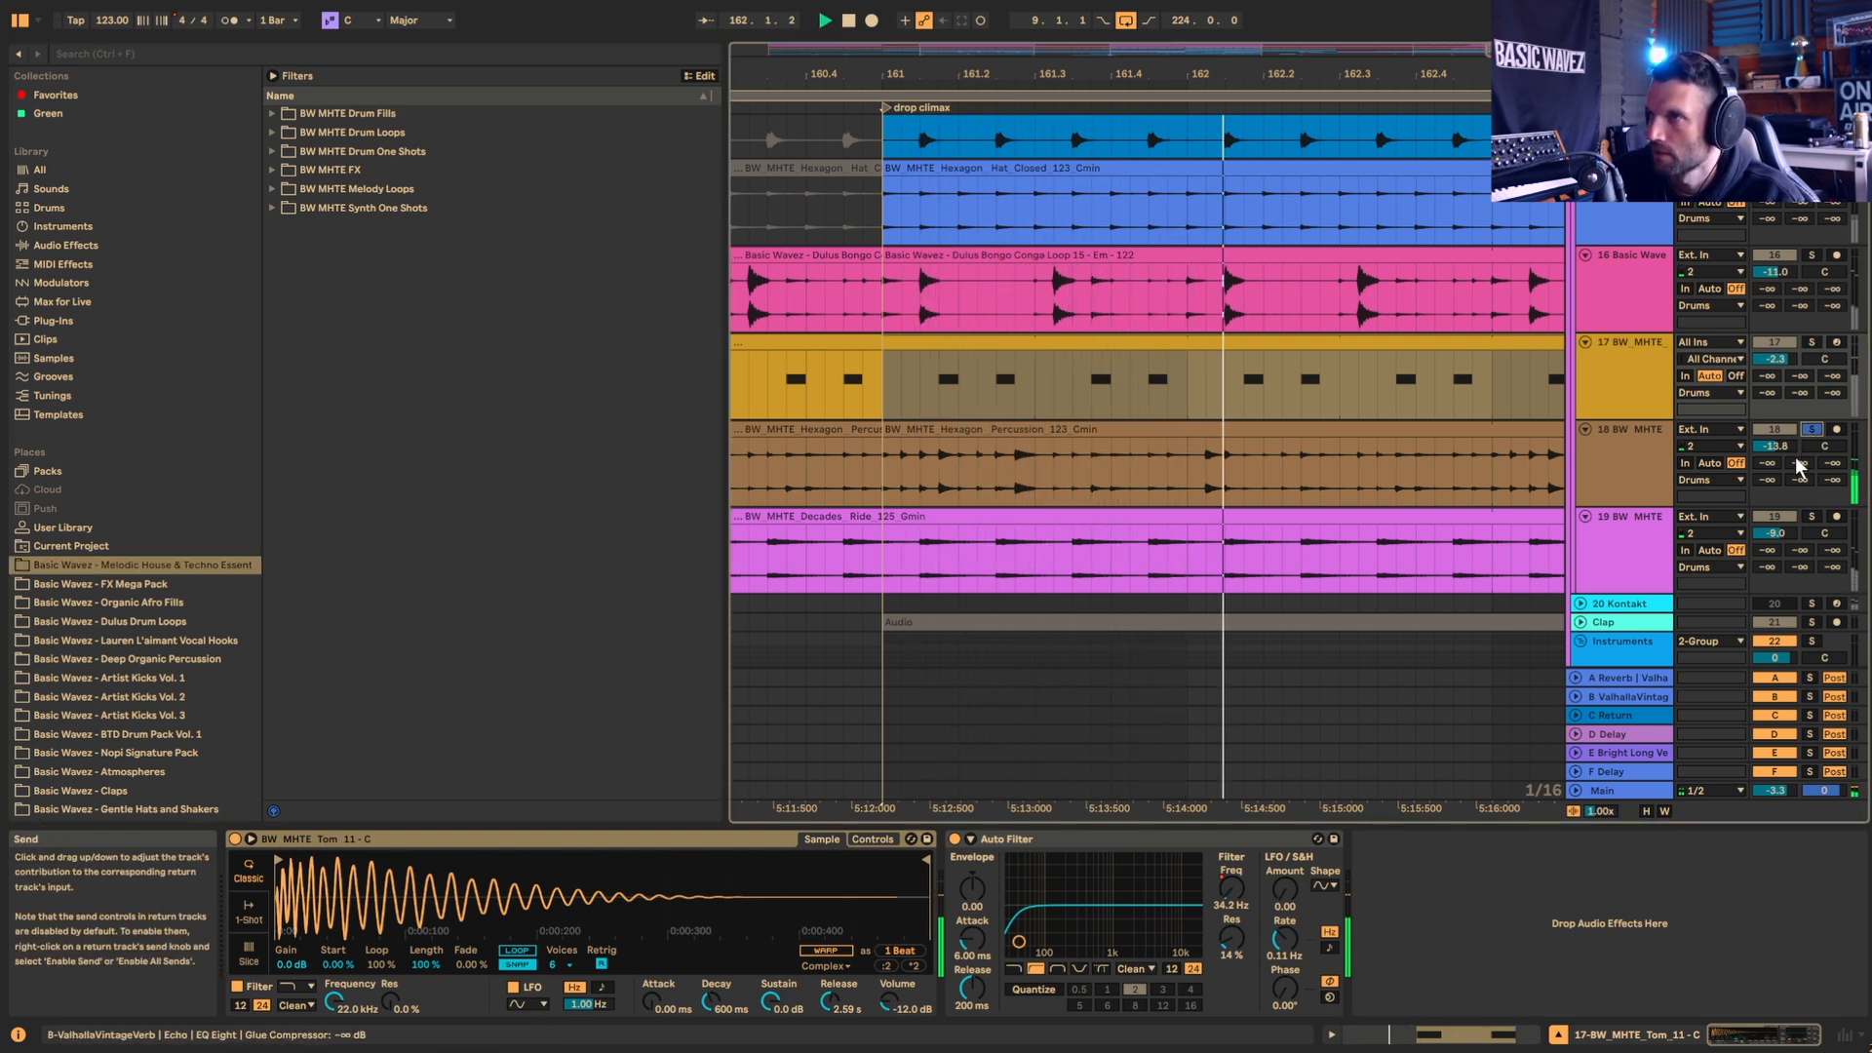
click(1044, 490)
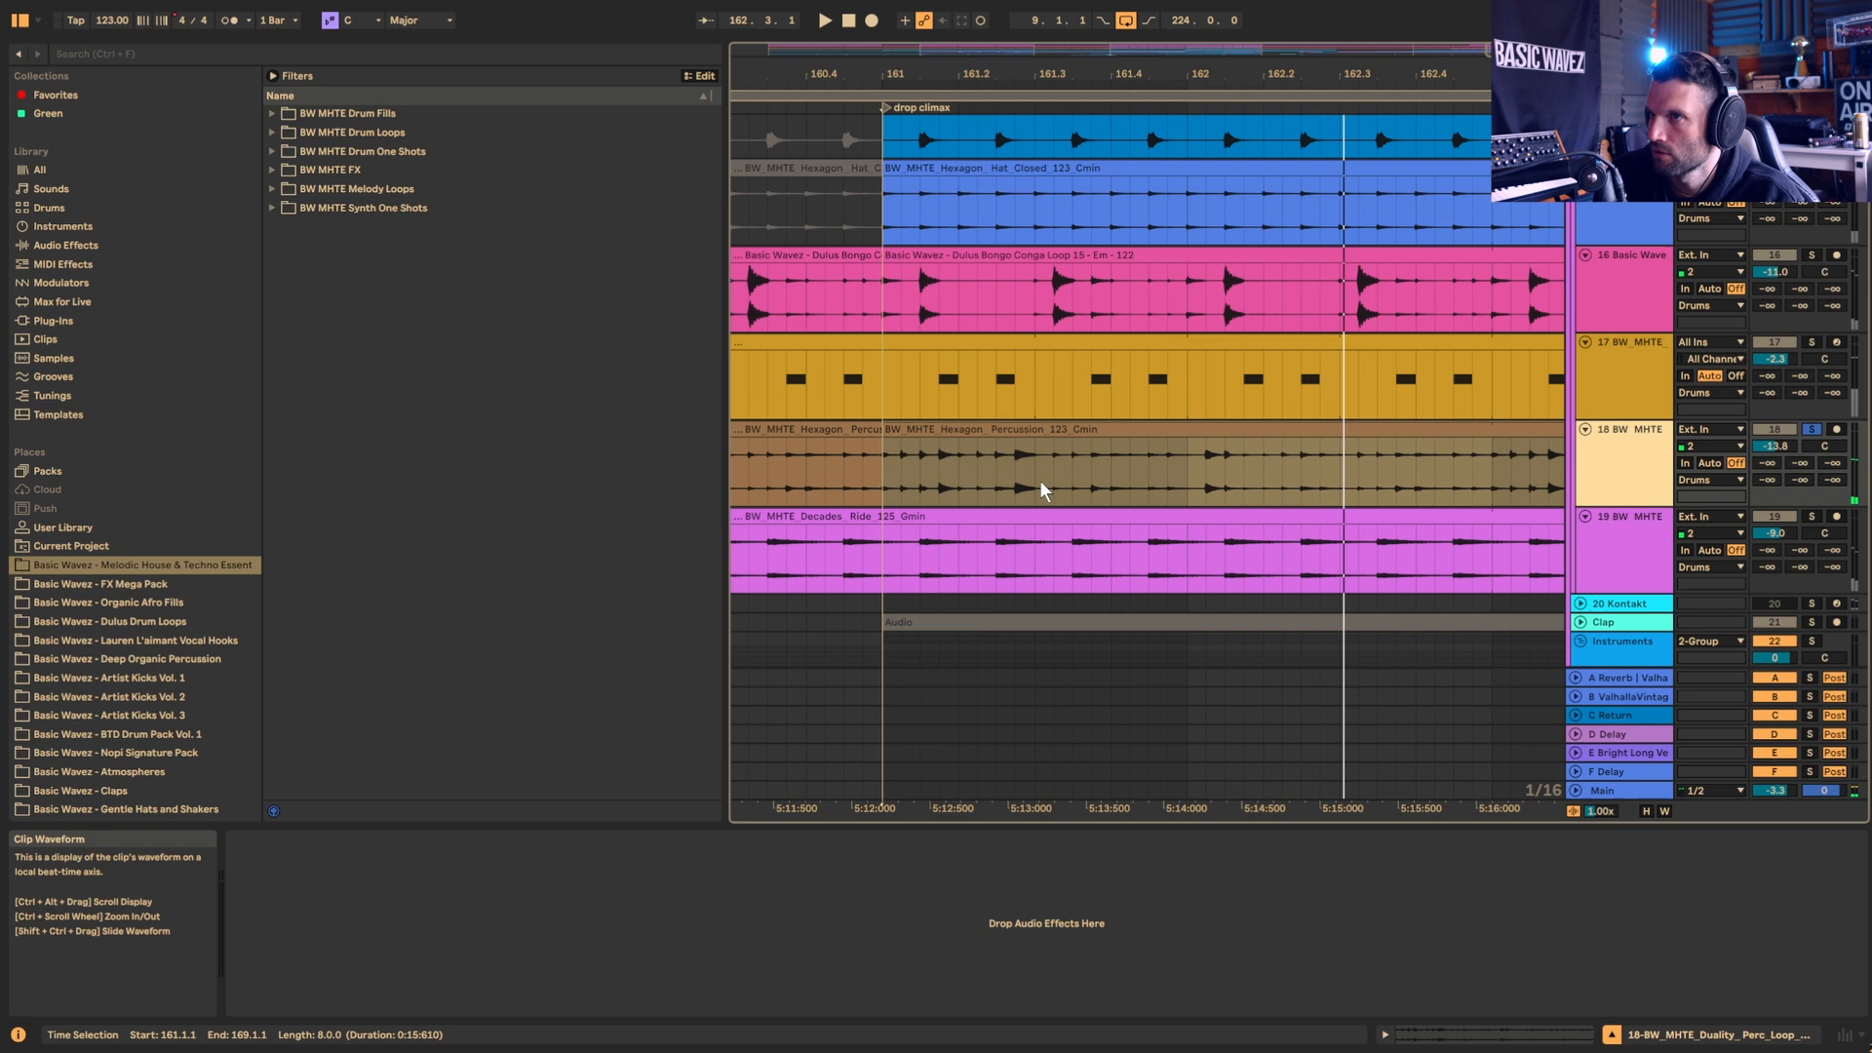
click(997, 436)
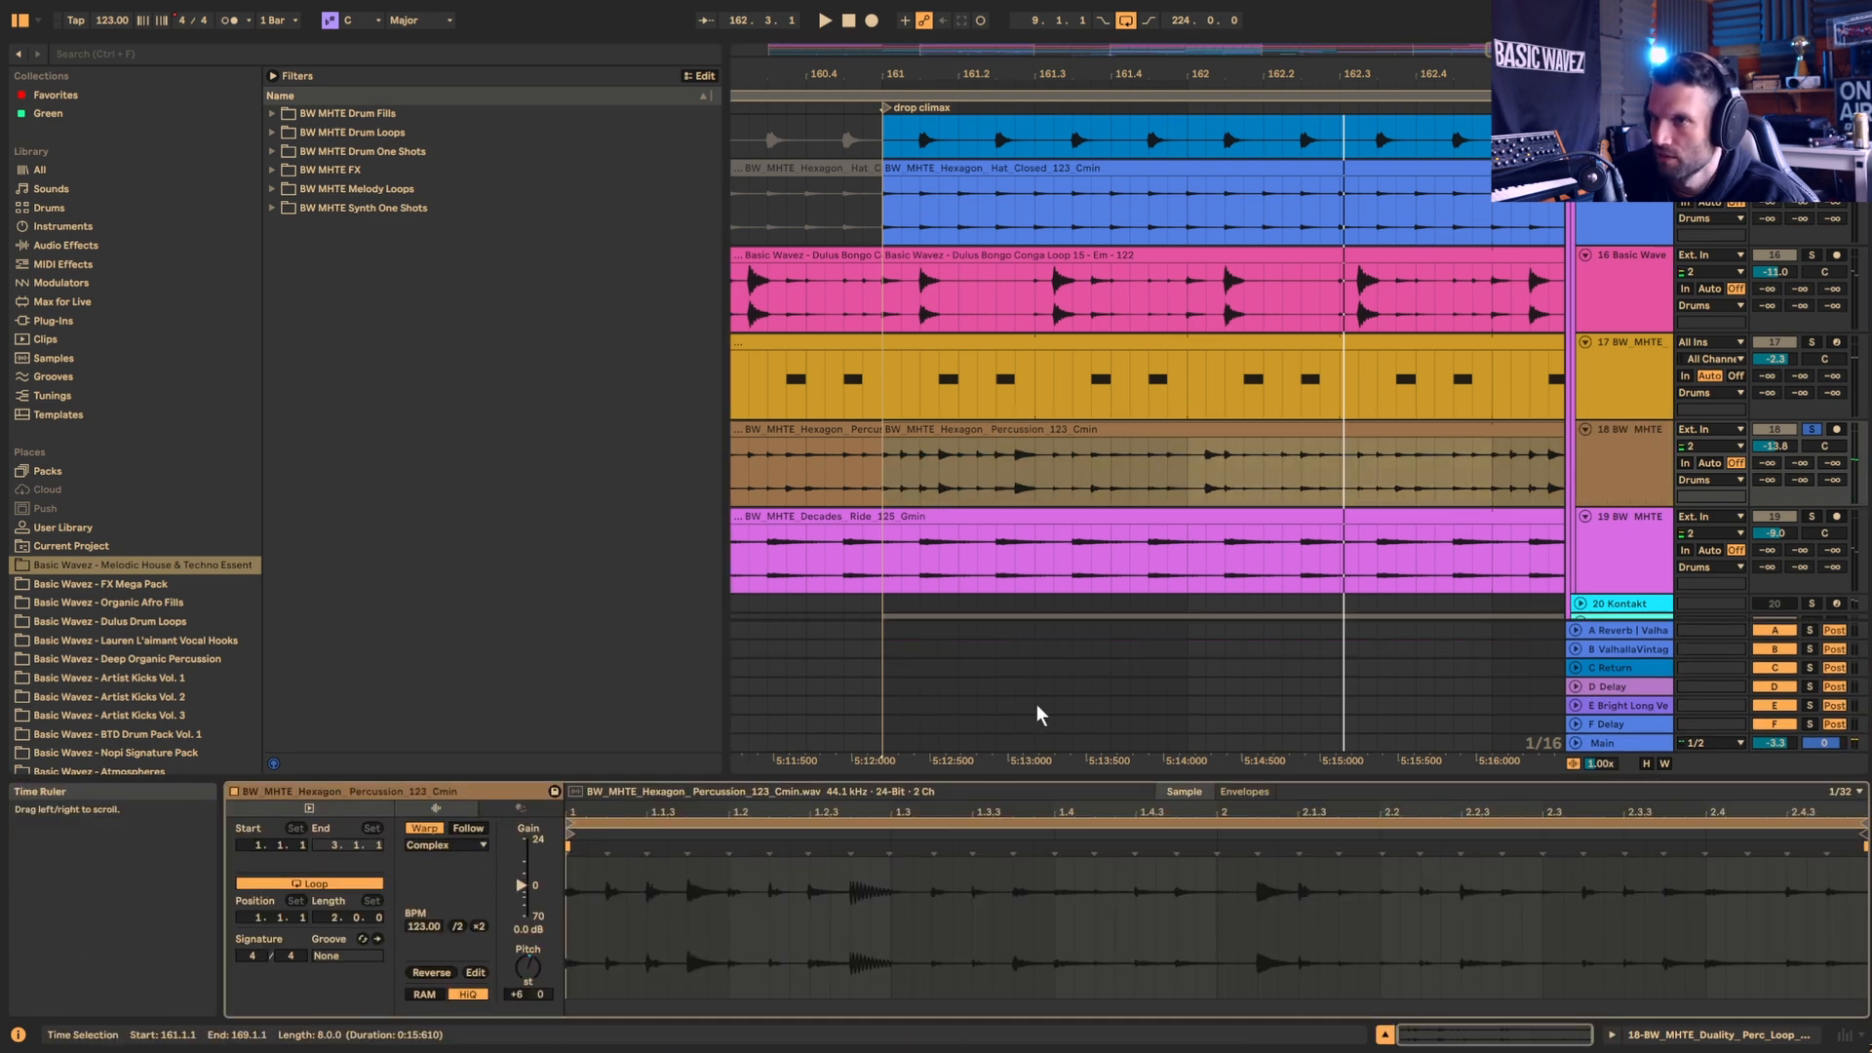
Step: Play the soloed percussion track 18 from bar 161 and switch the solo to the Decades ride track 19
key(space)
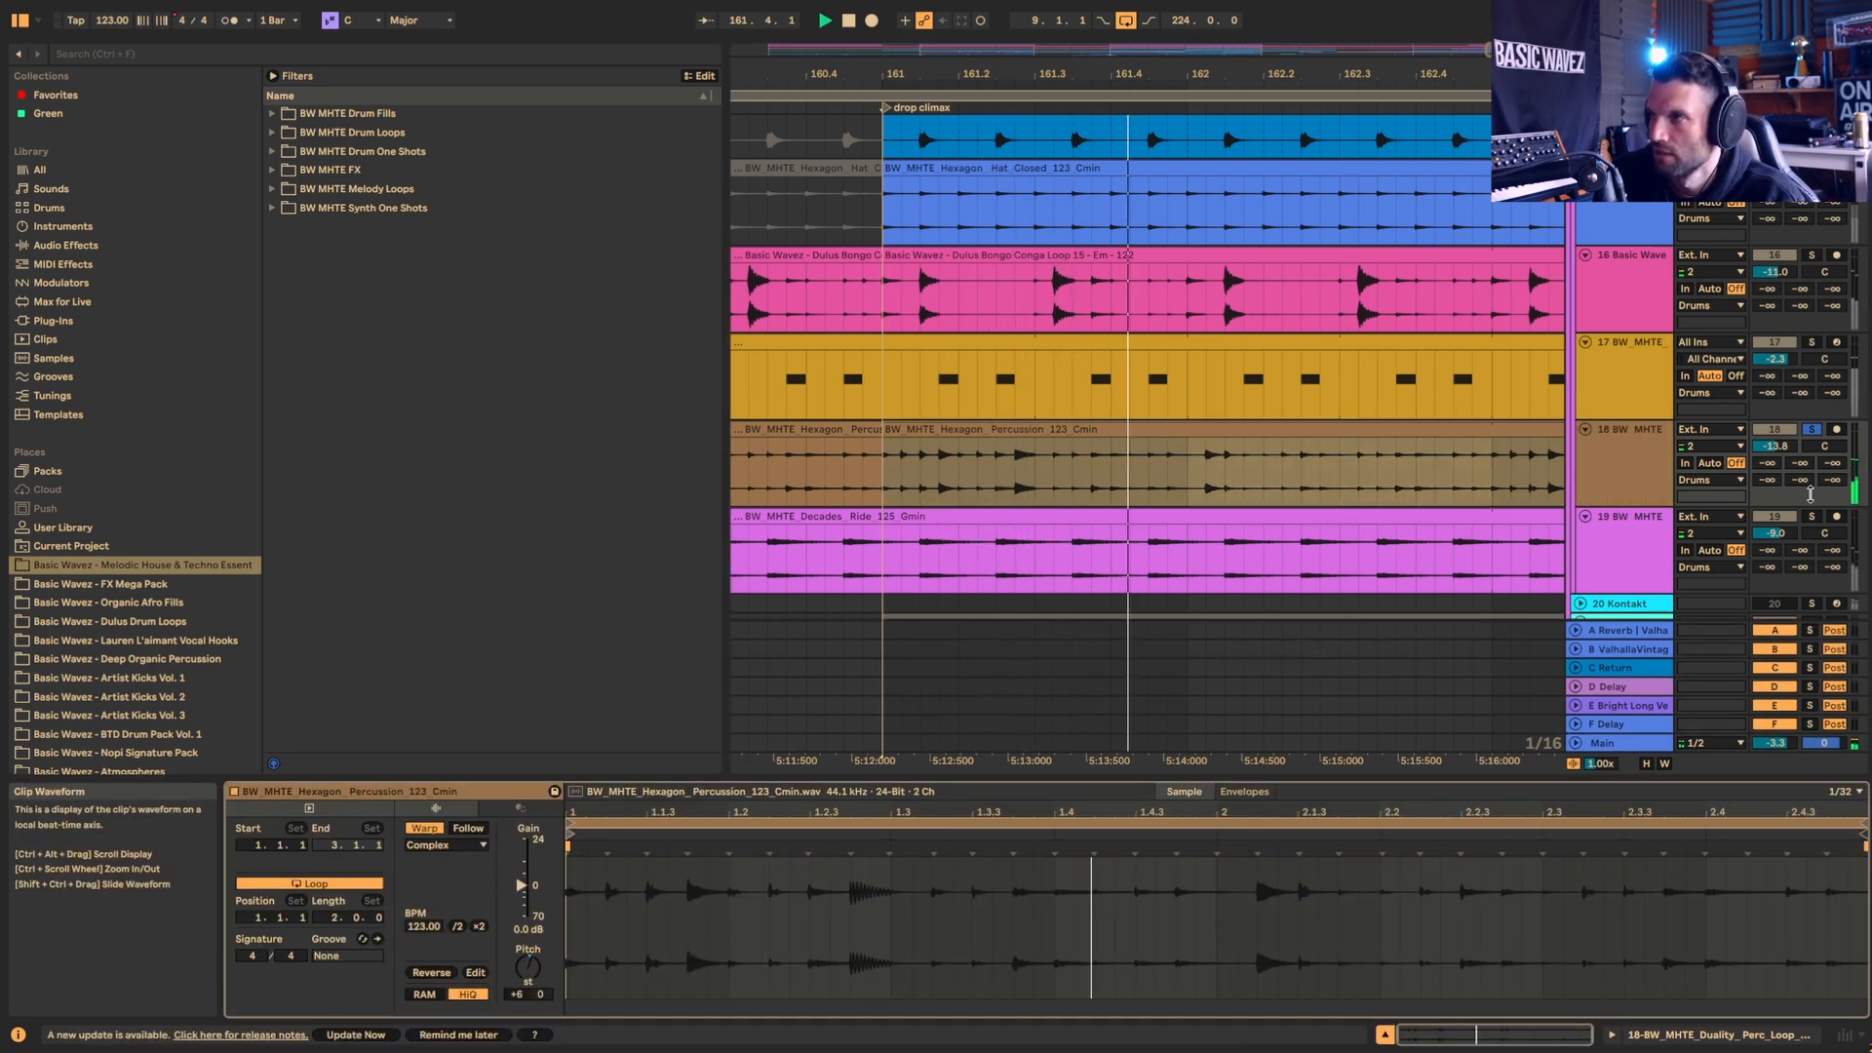
scroll(1638, 526, down, 2)
click(1810, 457)
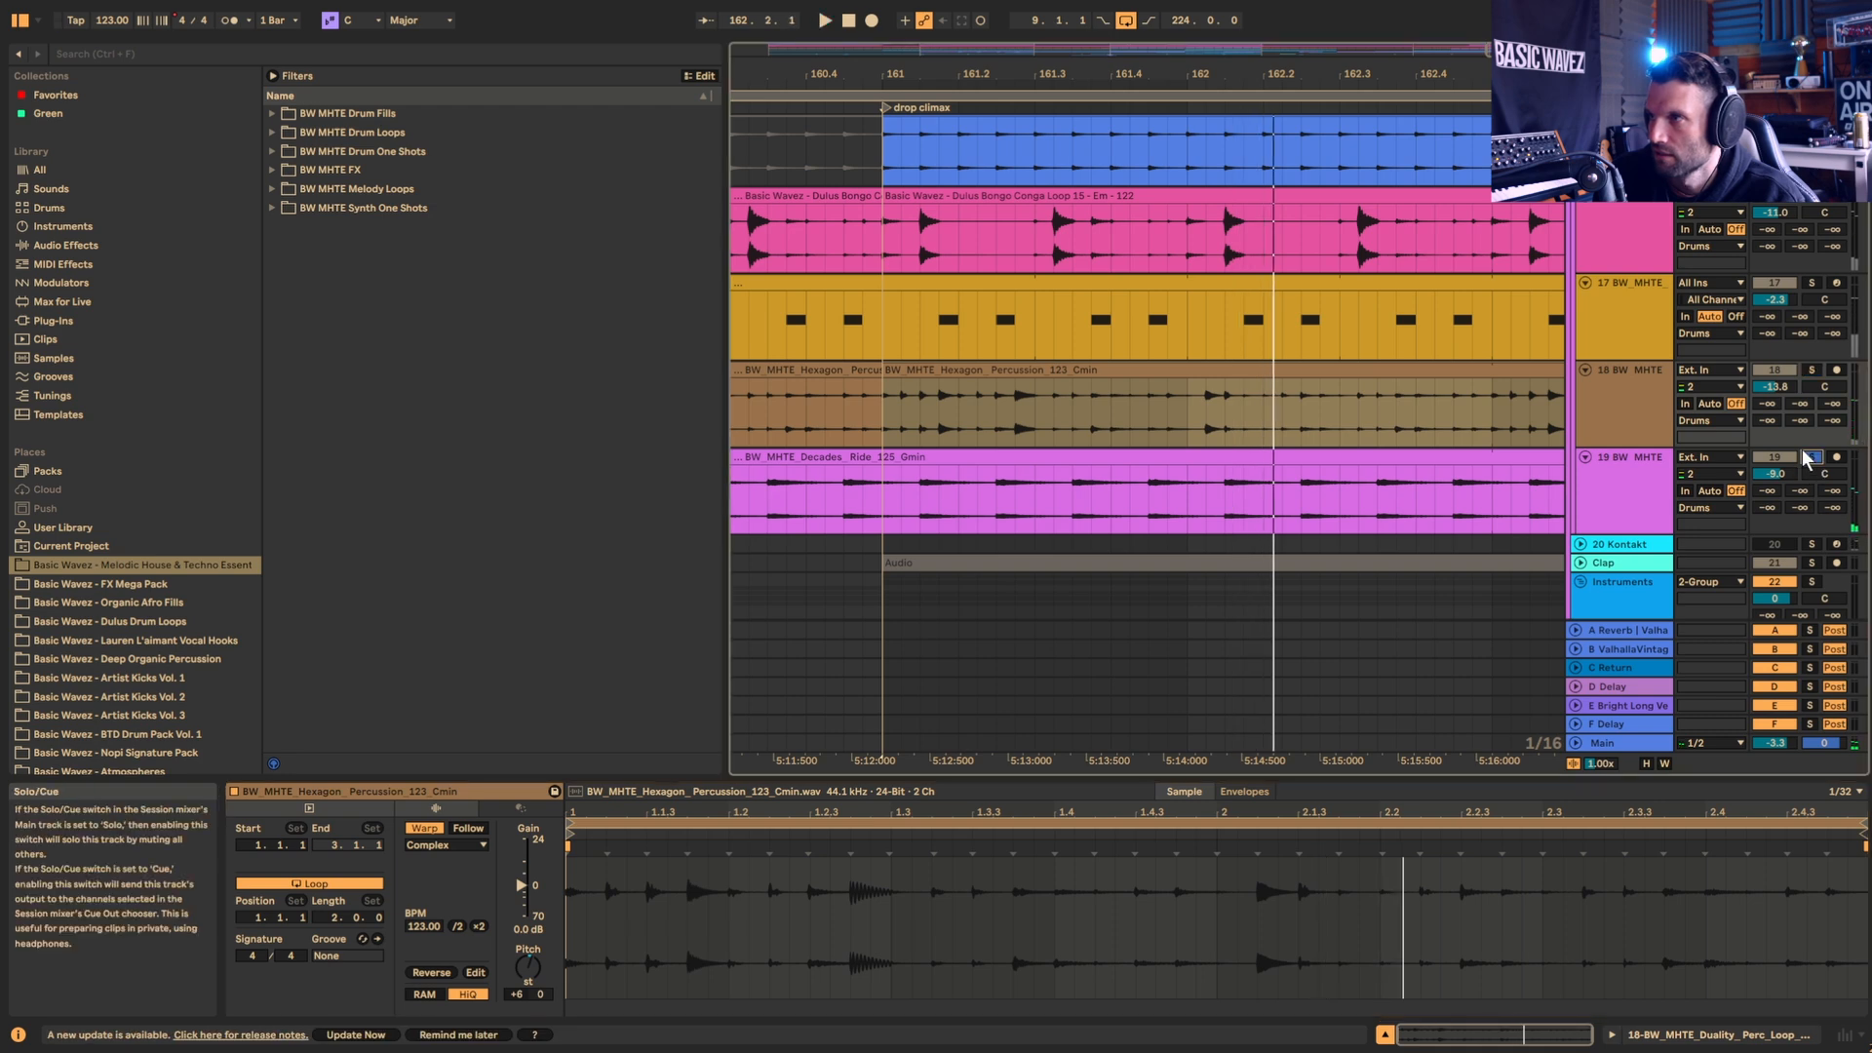
Step: Solo the whole Drums group and play it from bar 161
scroll(1802, 449, up, 8)
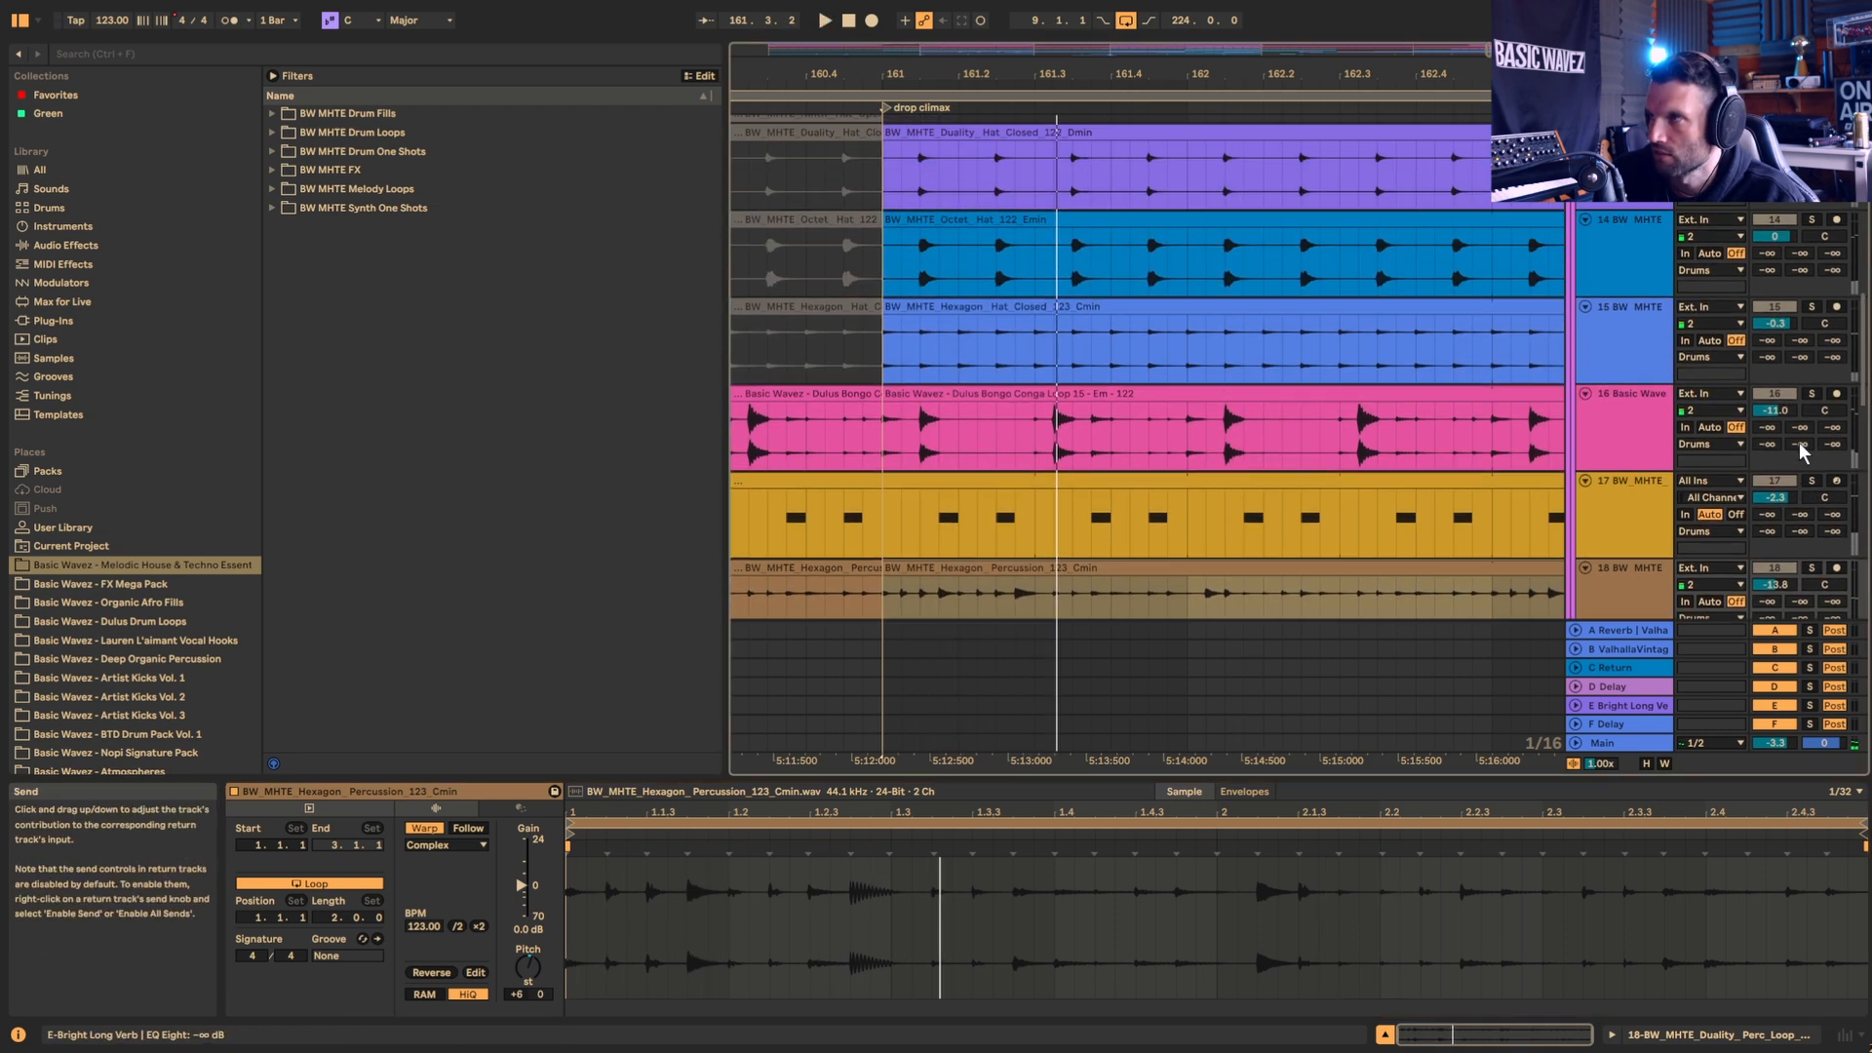
scroll(1806, 427, up, 10)
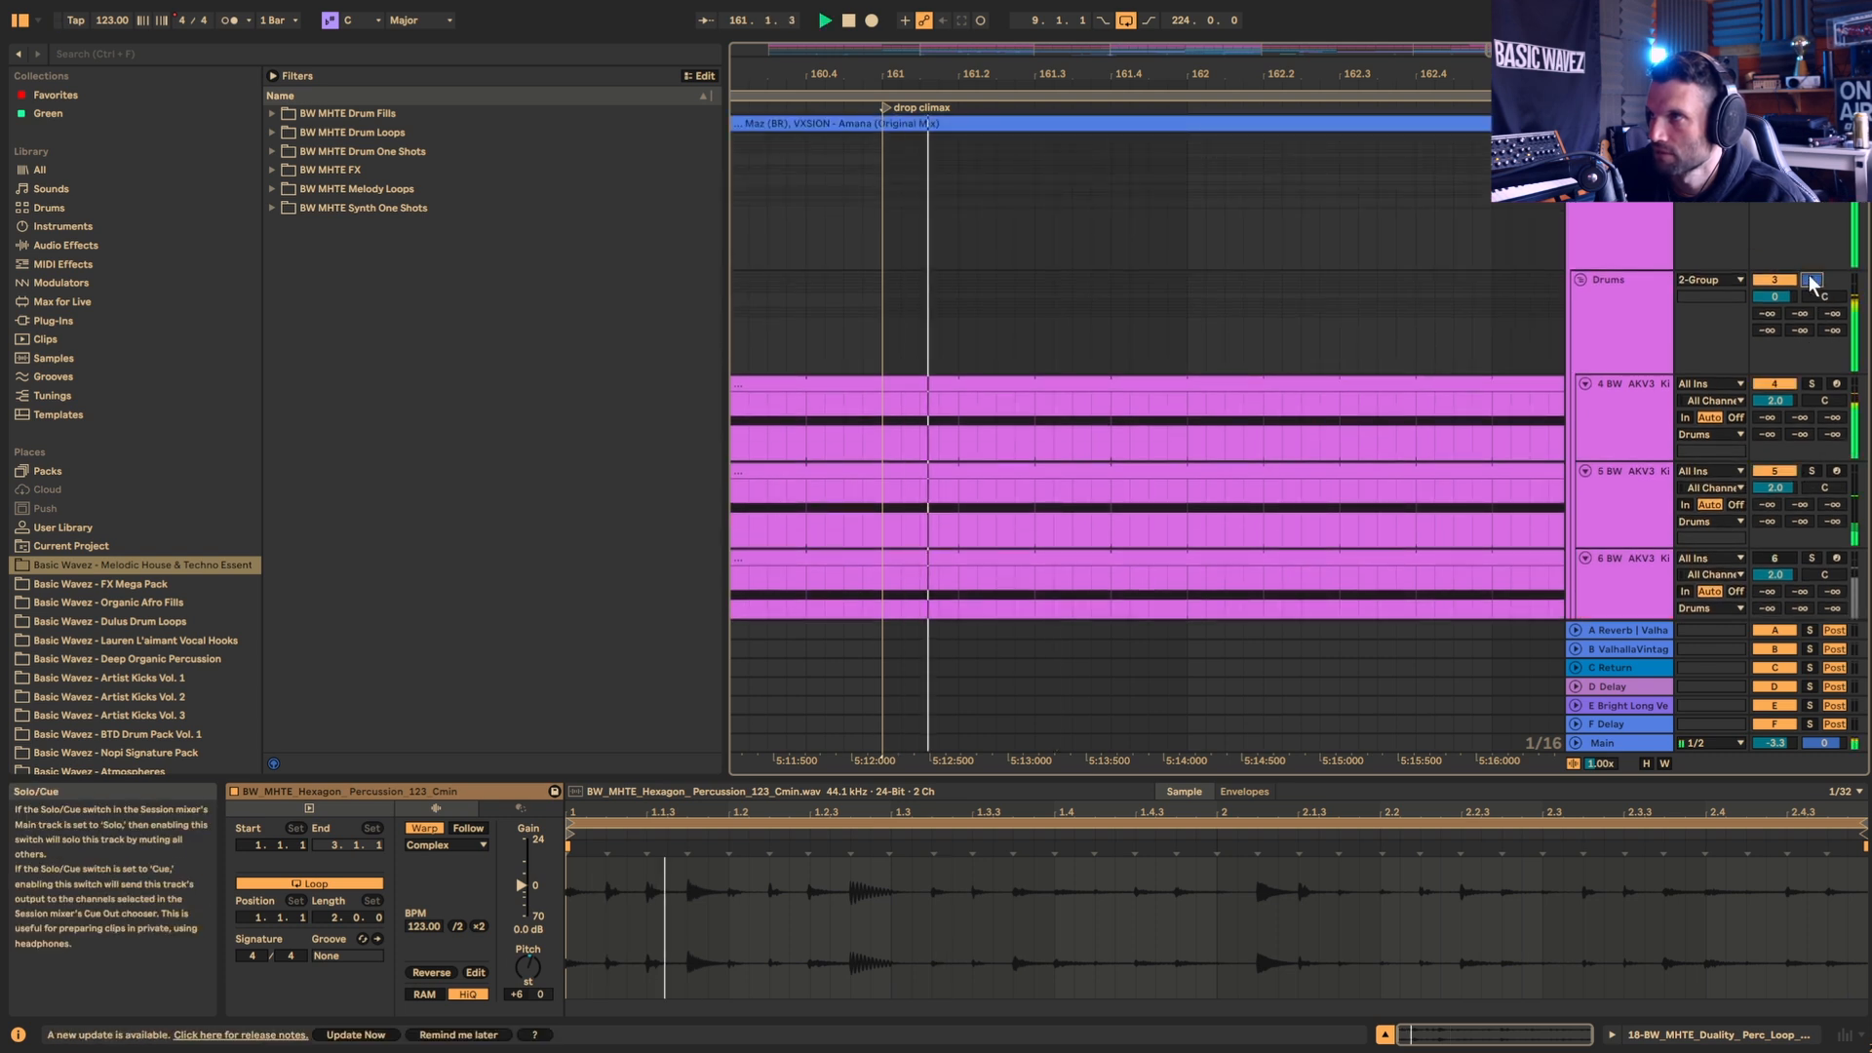
click(1811, 281)
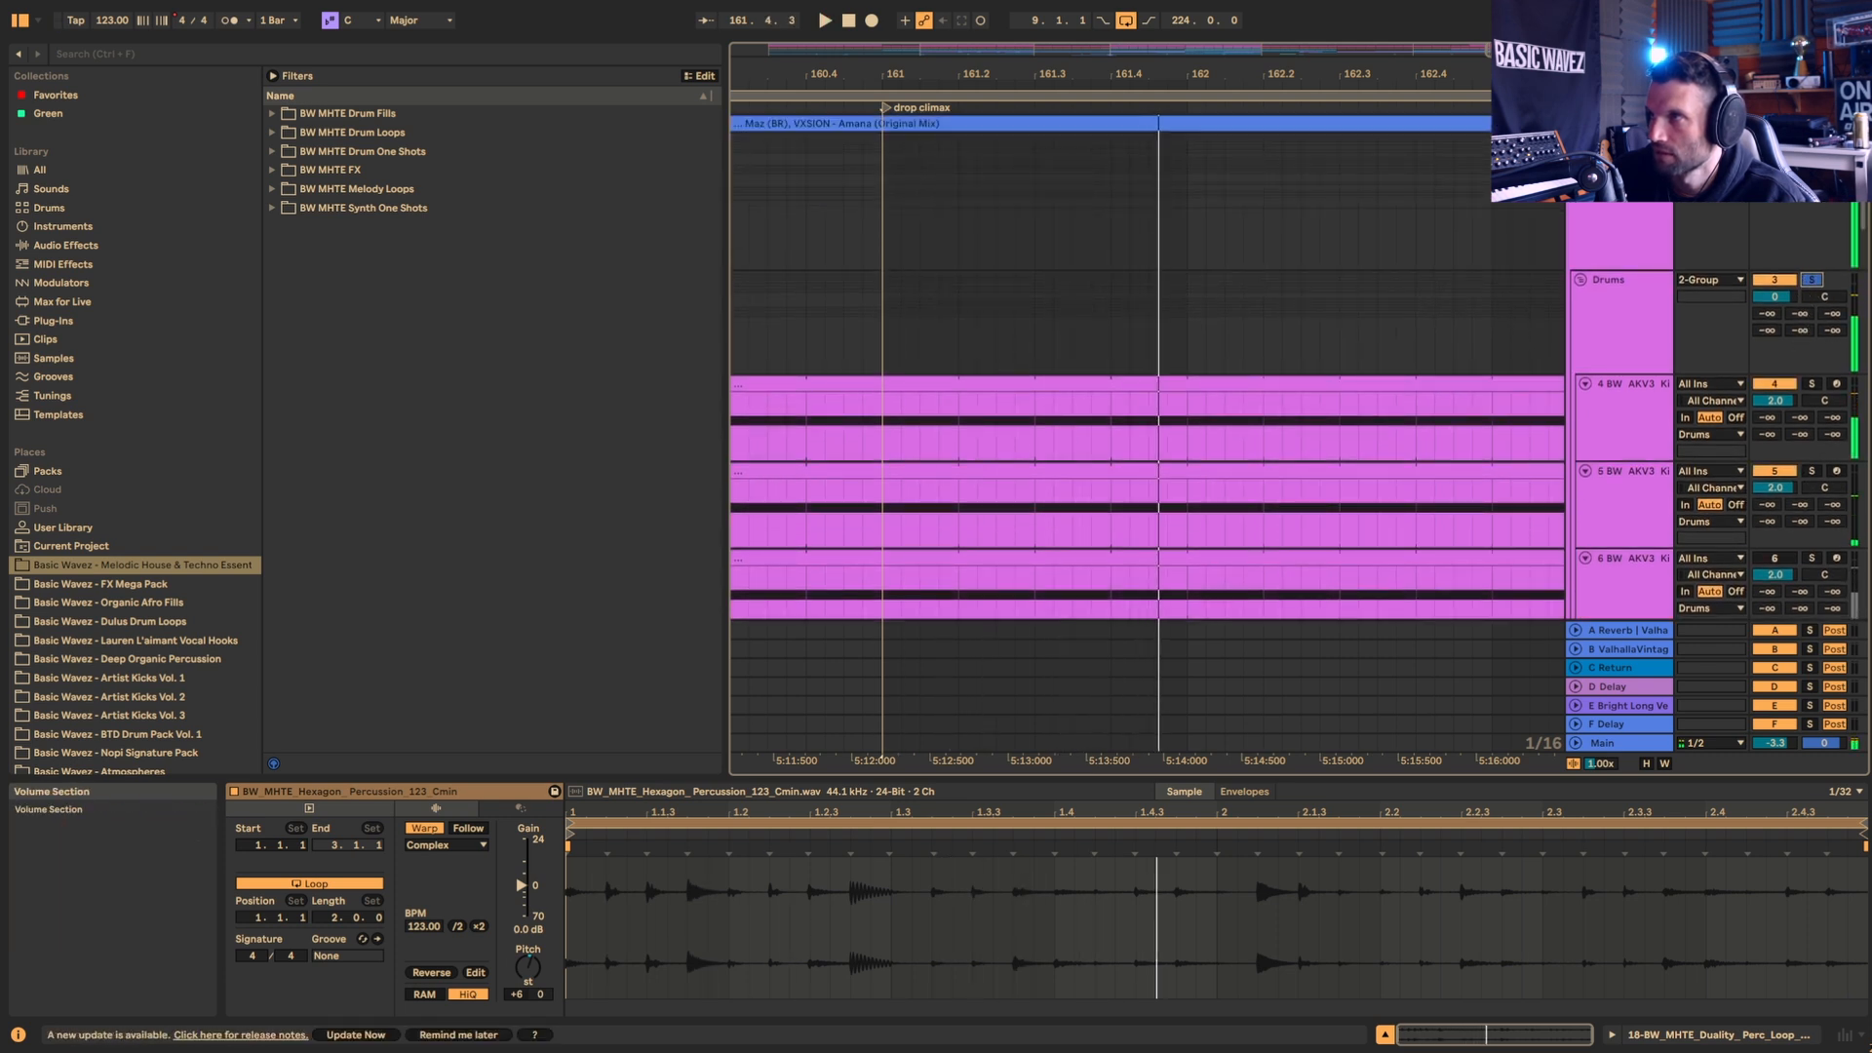
click(1811, 280)
key(space)
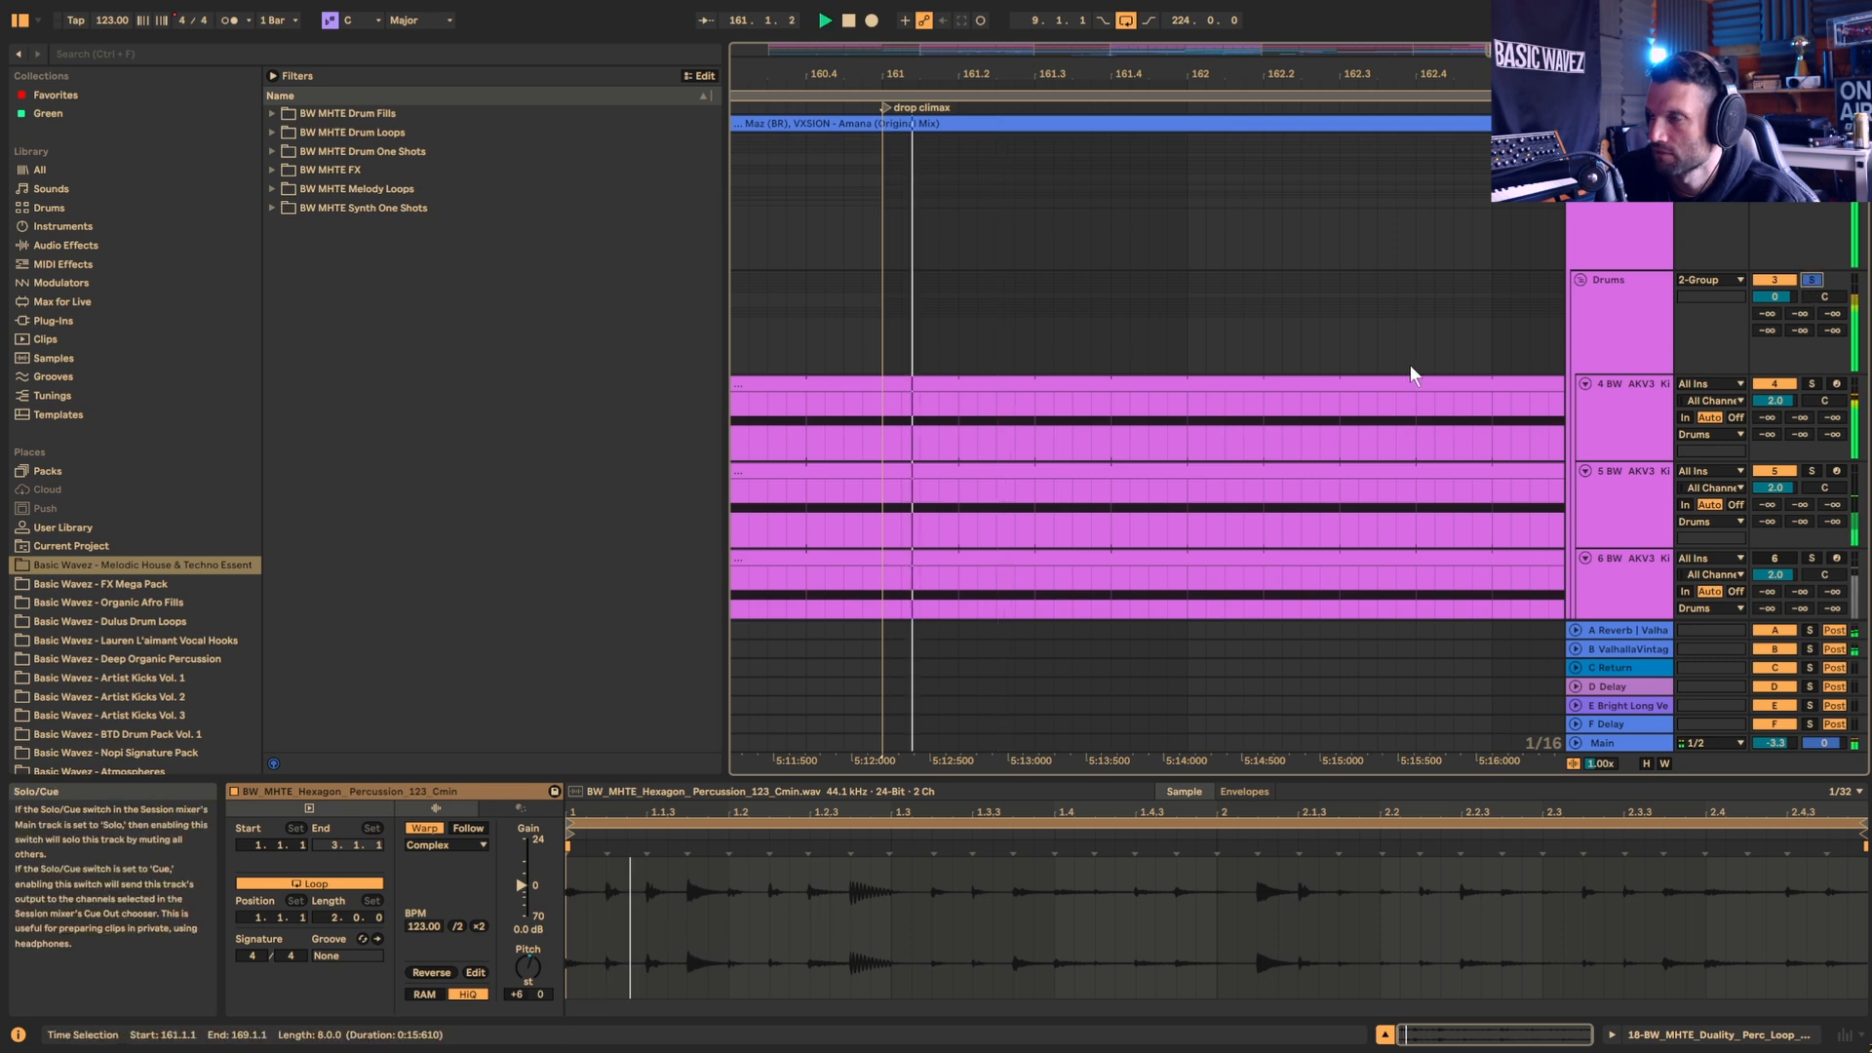
Step: Unfold the Clap track, solo it and play it from bar 169
scroll(1371, 389, down, 8)
scroll(1572, 462, down, 3)
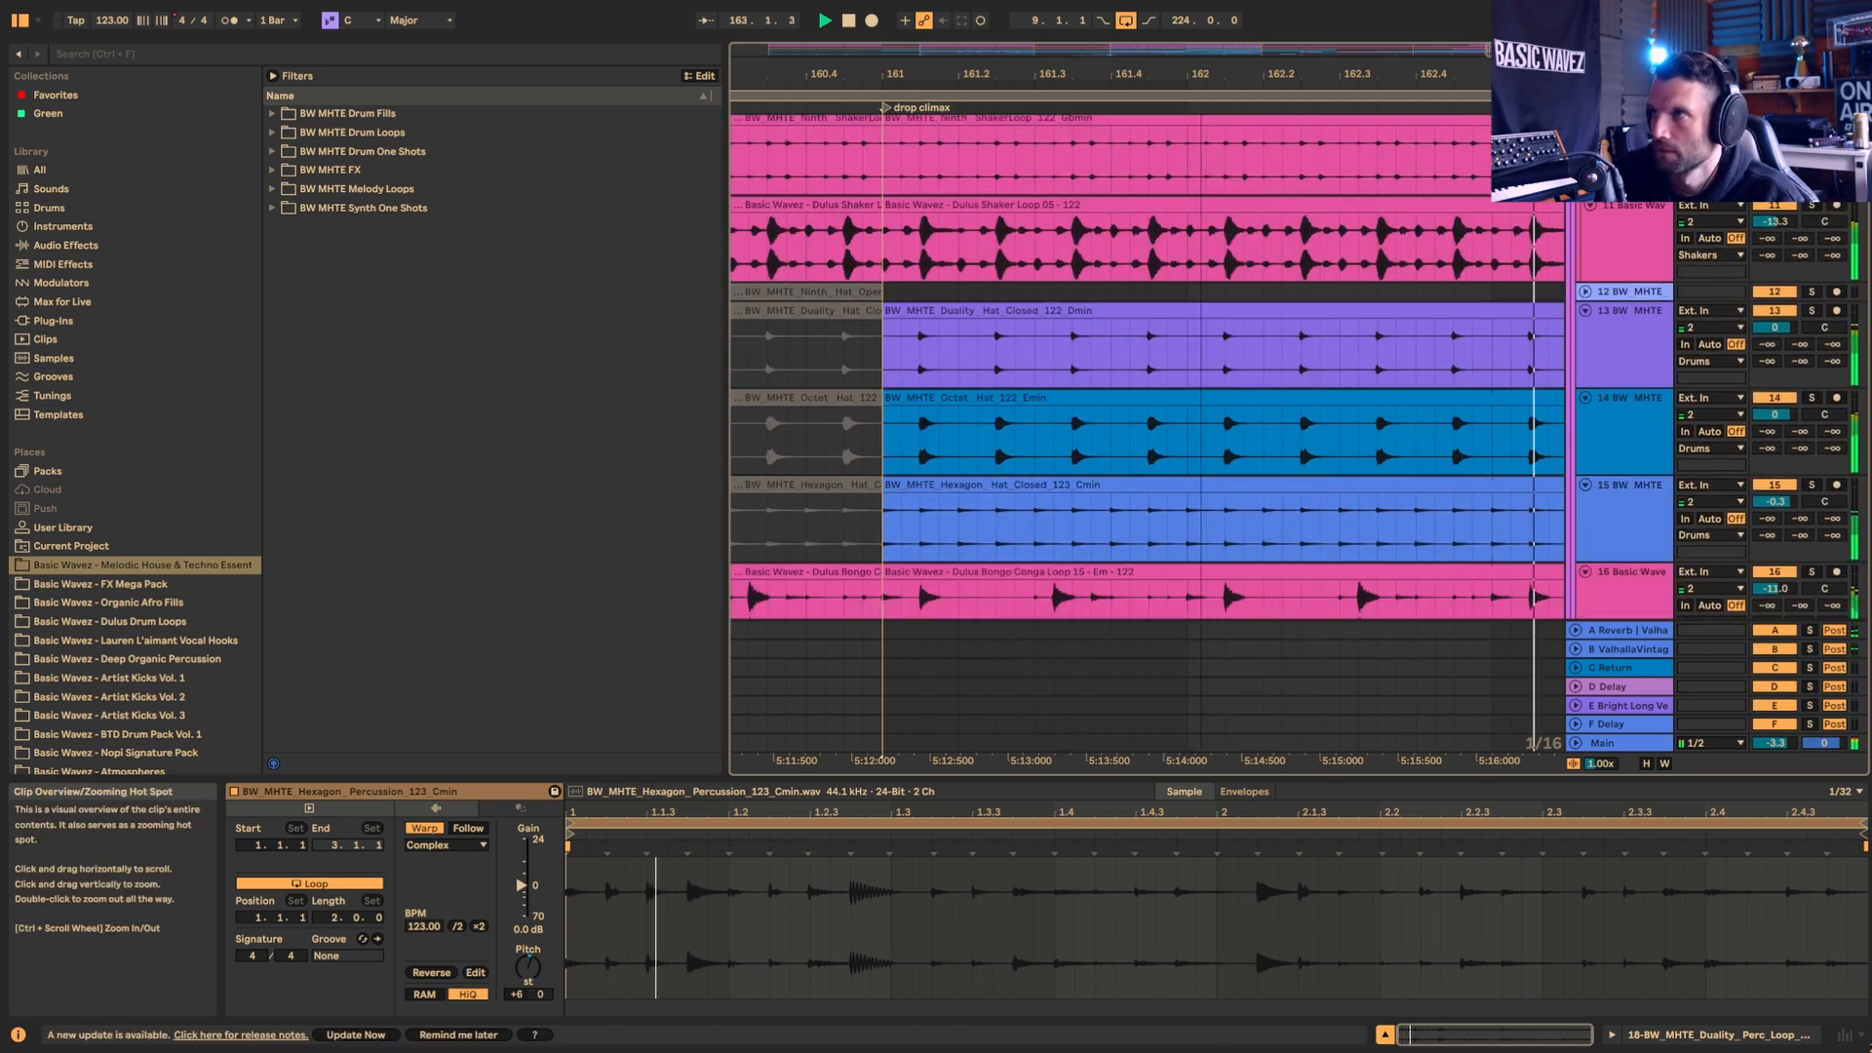
scroll(1652, 300, down, 8)
scroll(1652, 301, right, 3)
scroll(1652, 300, down, 5)
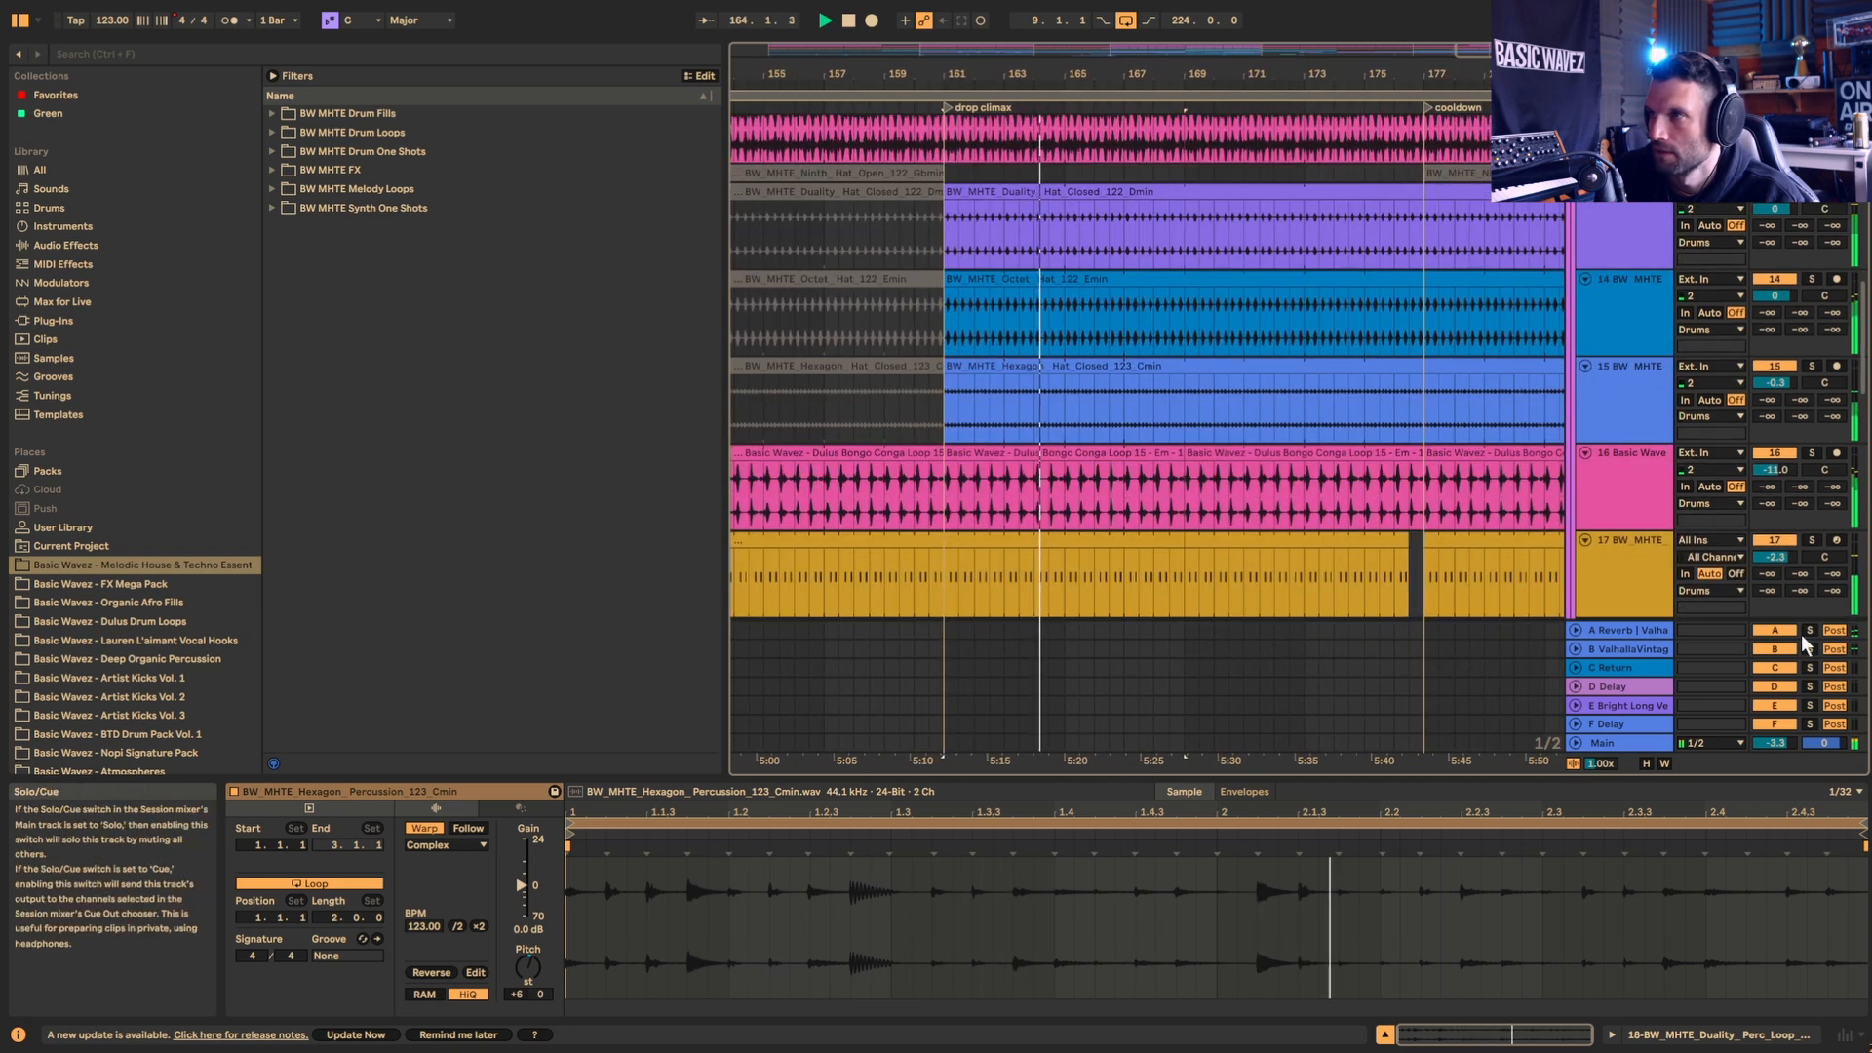
scroll(1669, 527, down, 2)
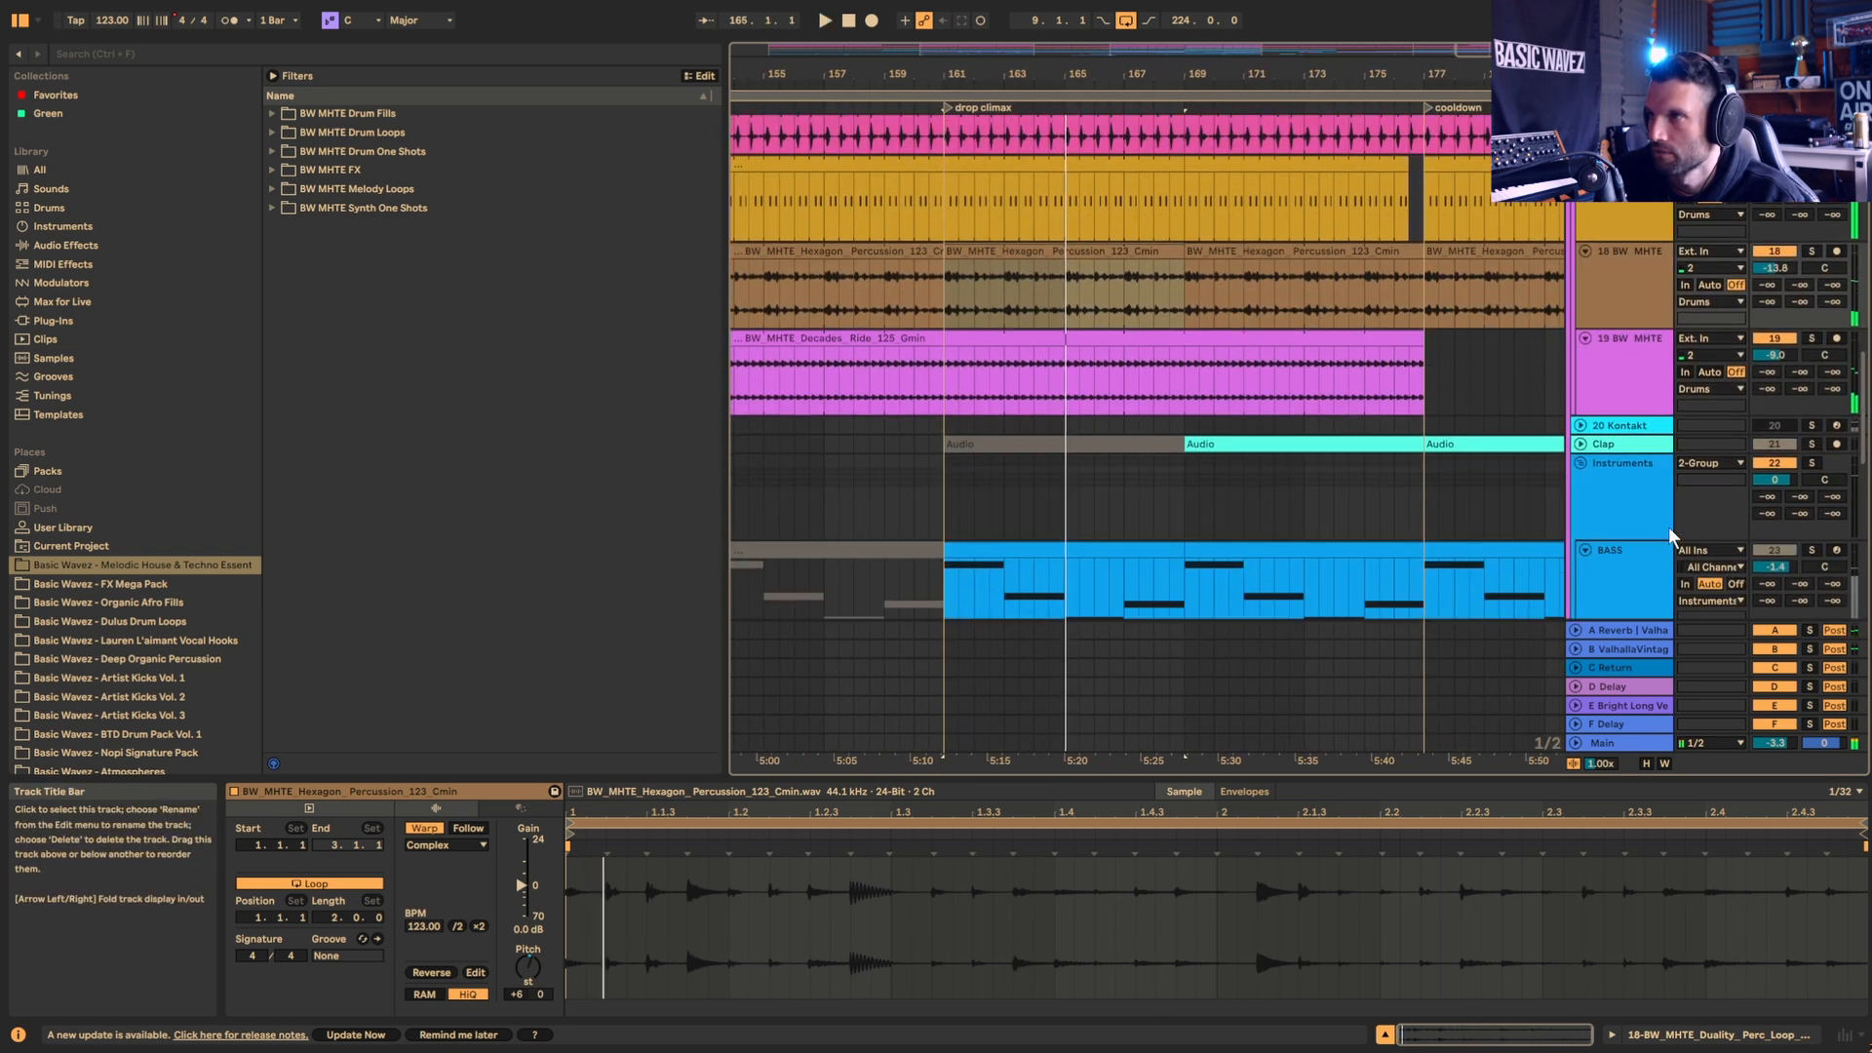
click(1580, 444)
click(1188, 500)
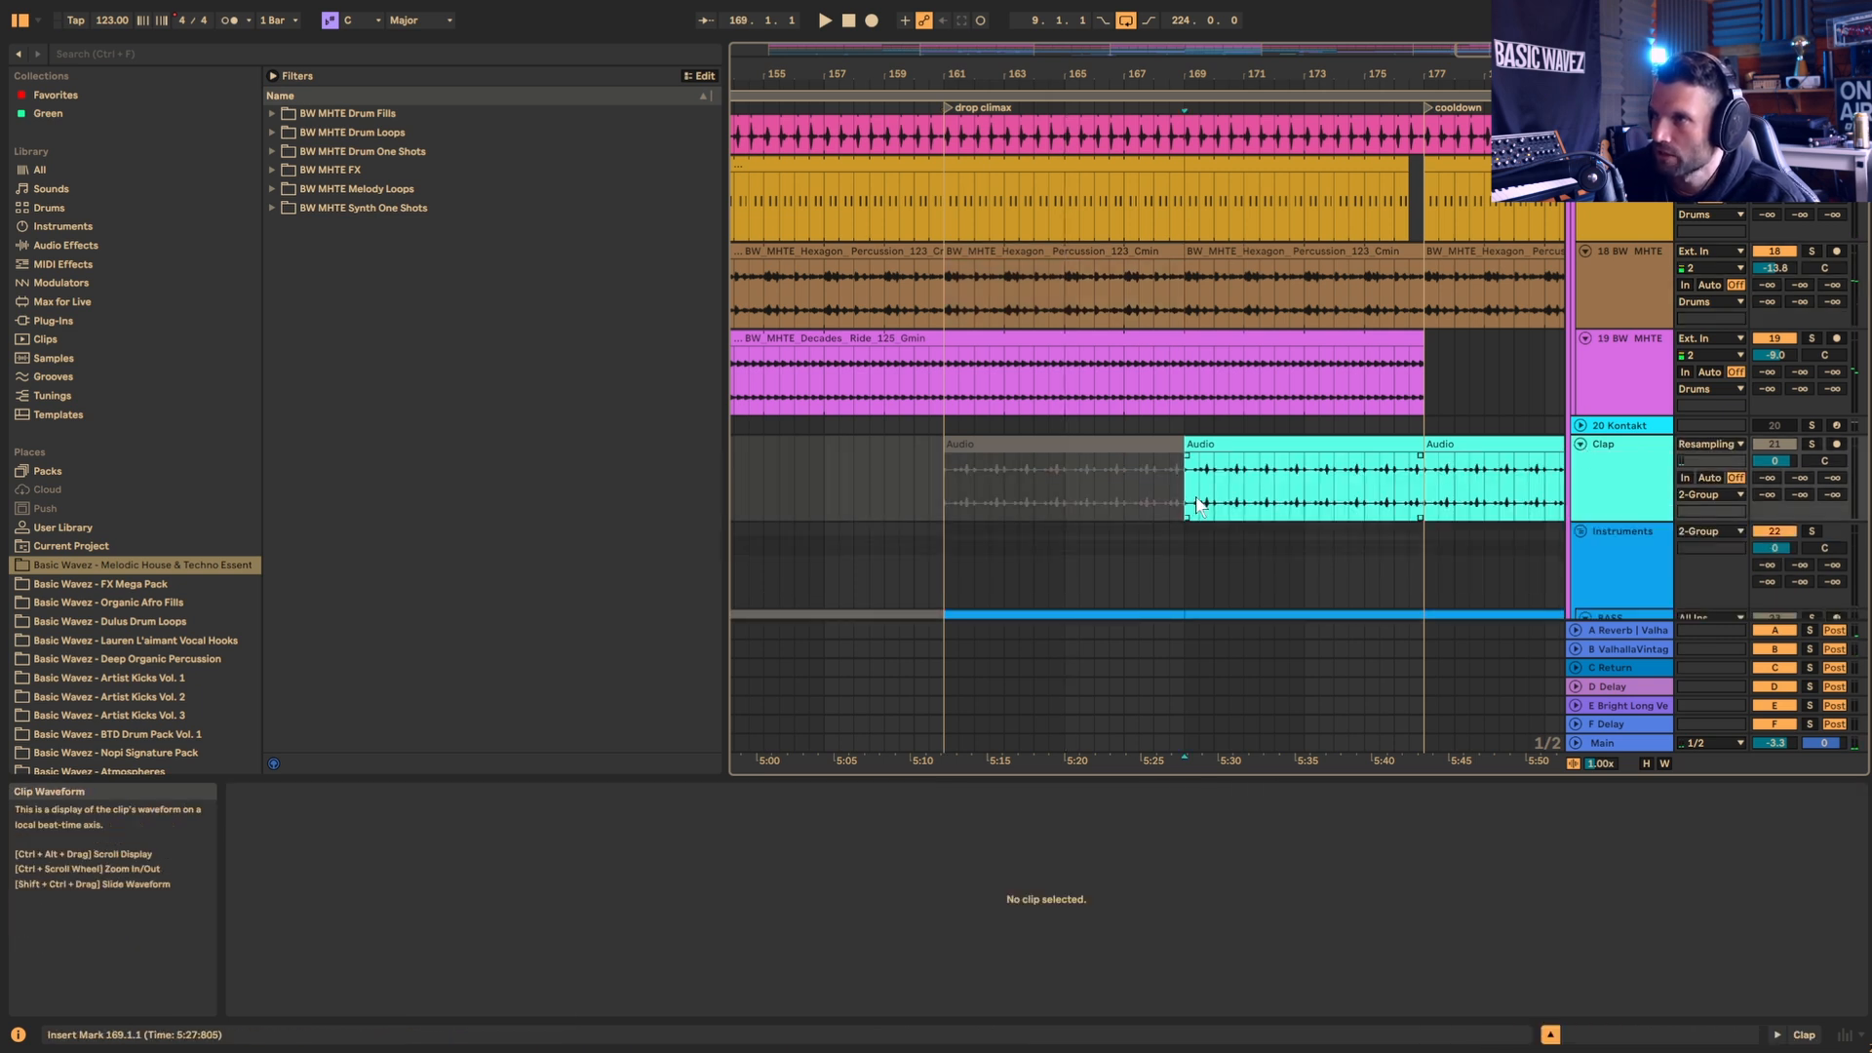
click(1814, 443)
key(space)
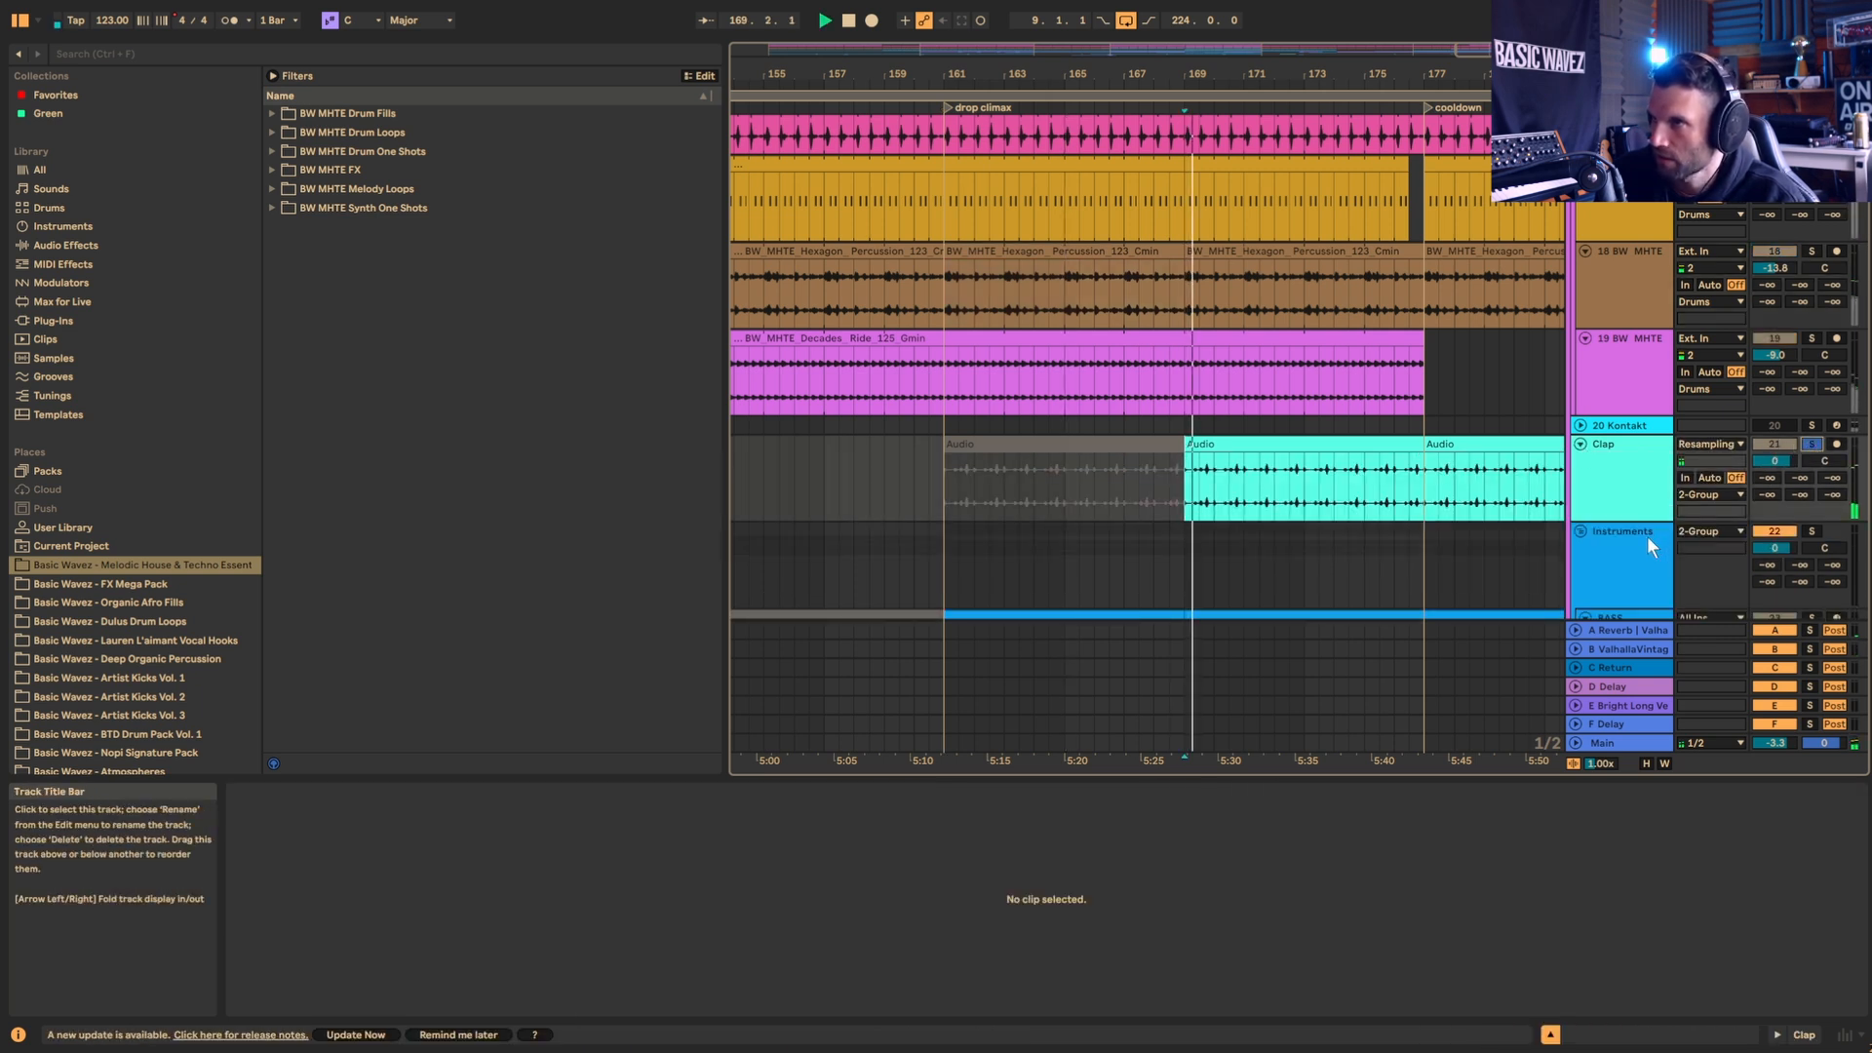
Step: Unfold the 20 Kontakt track, open its Shimmer Shake Strike 2 instrument and show the pattern page
click(1582, 426)
double_click(1633, 448)
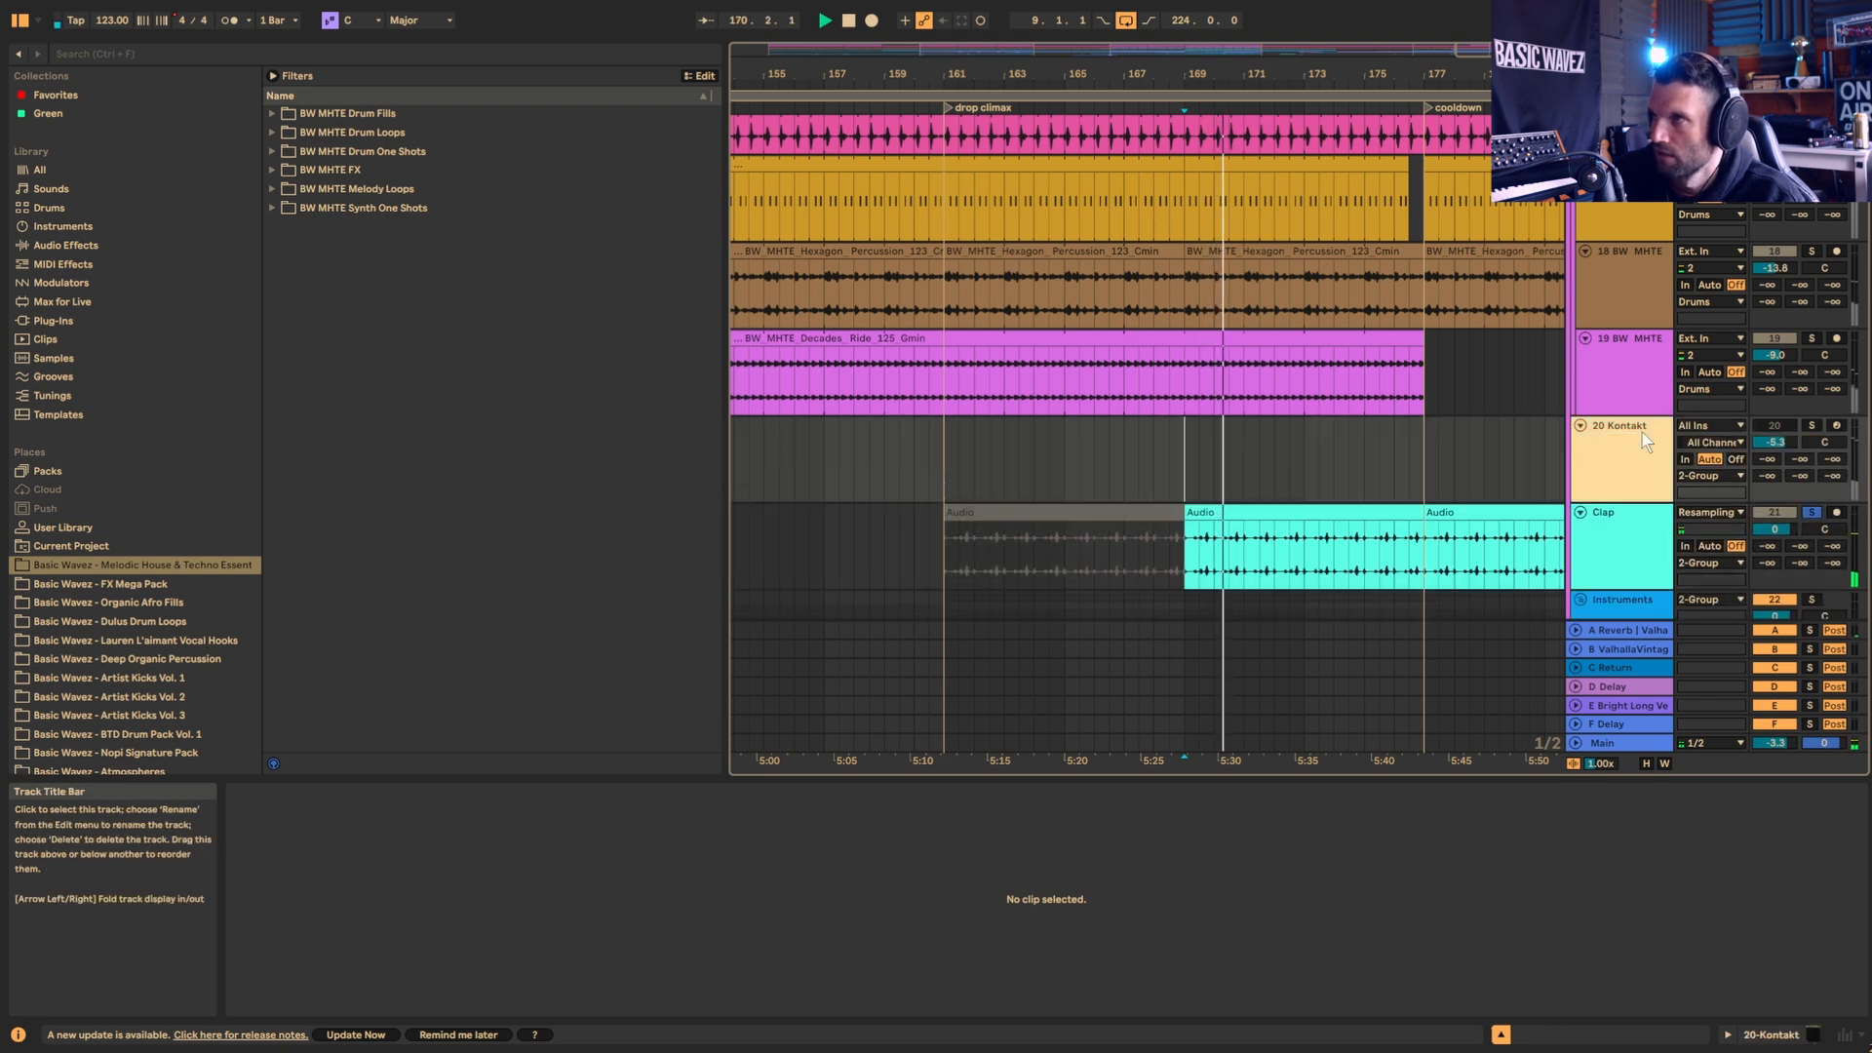
key(space)
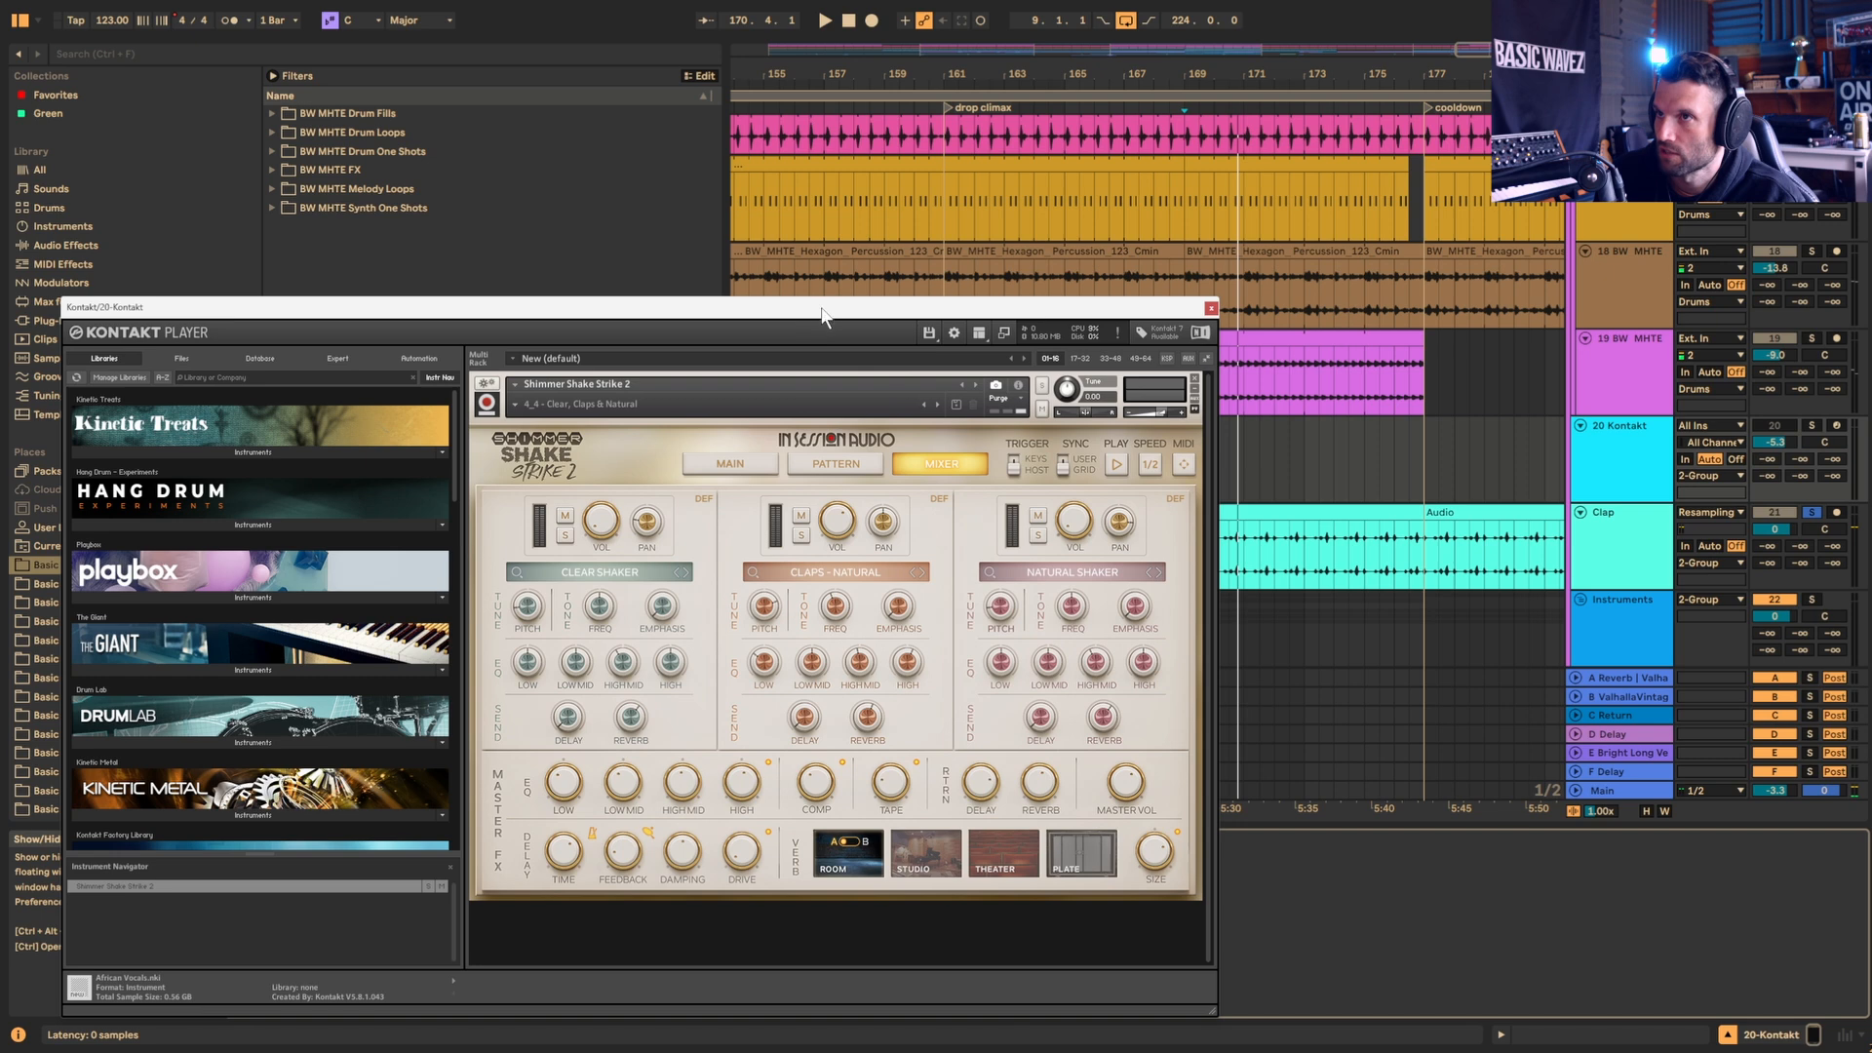
drag(821, 313, 959, 162)
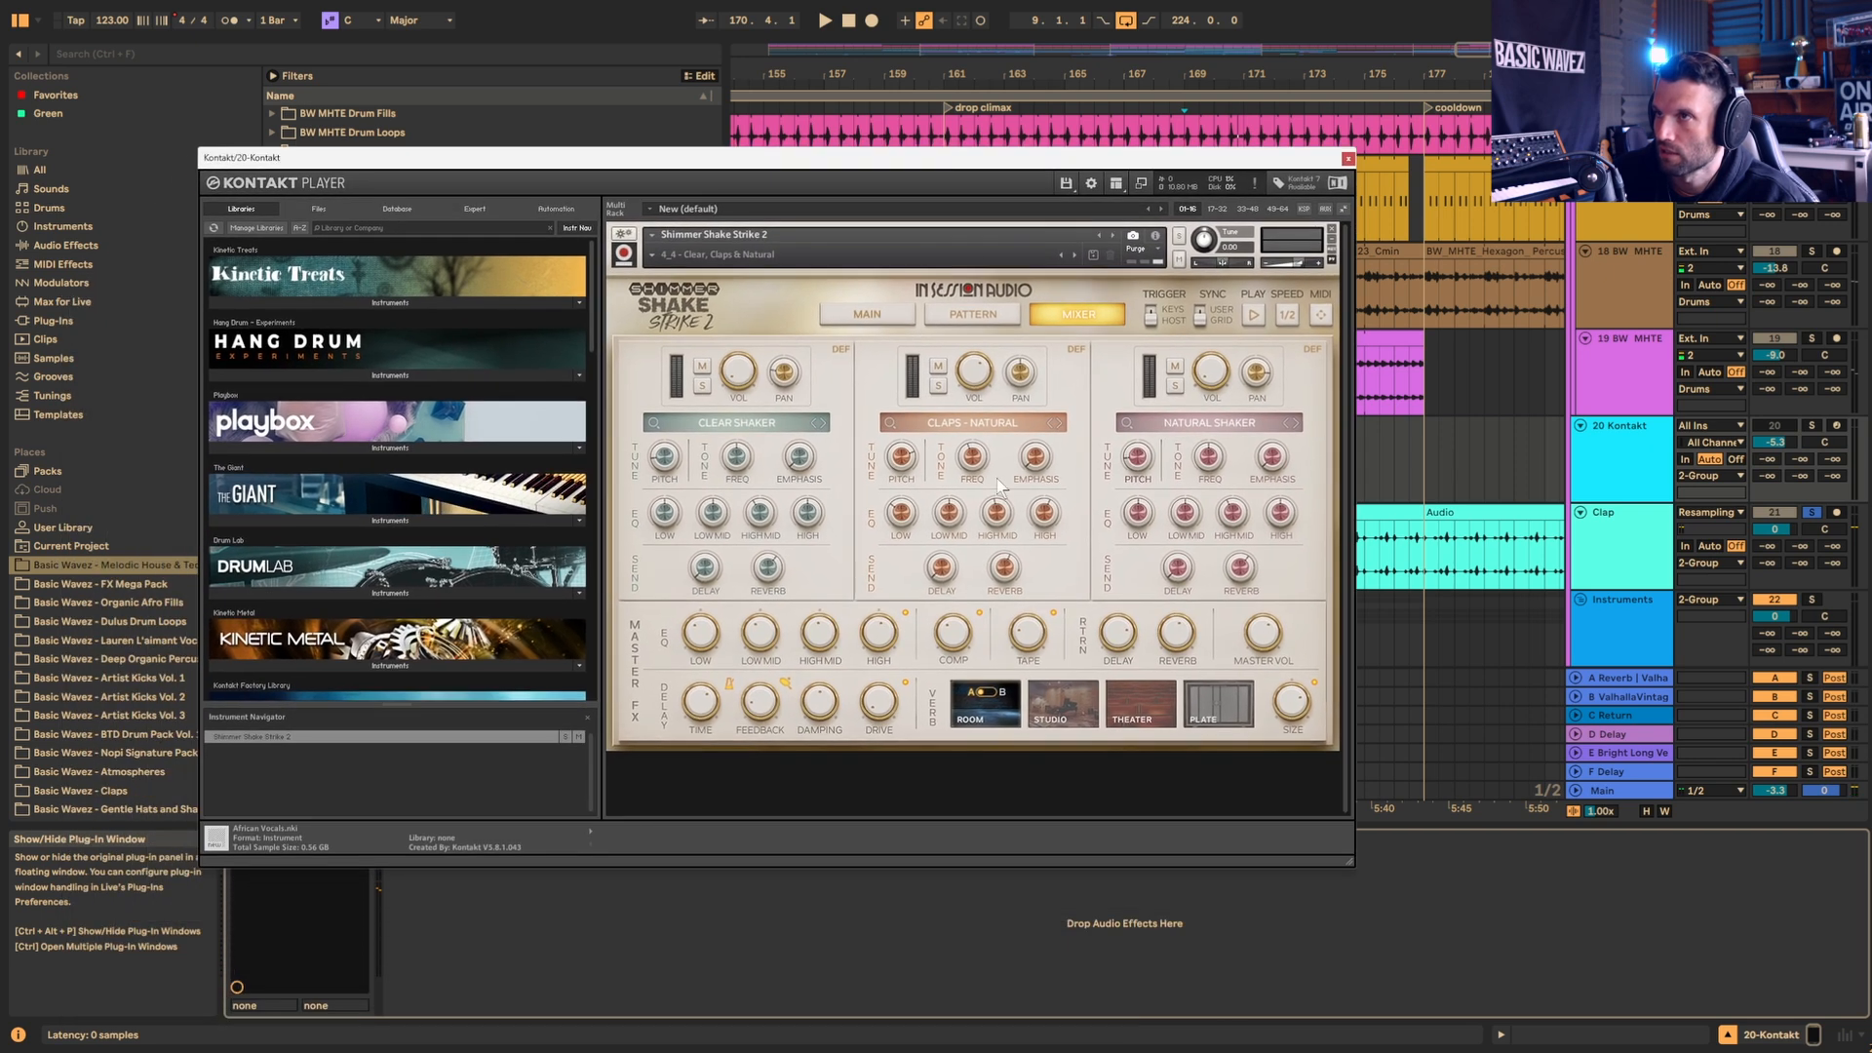
click(977, 314)
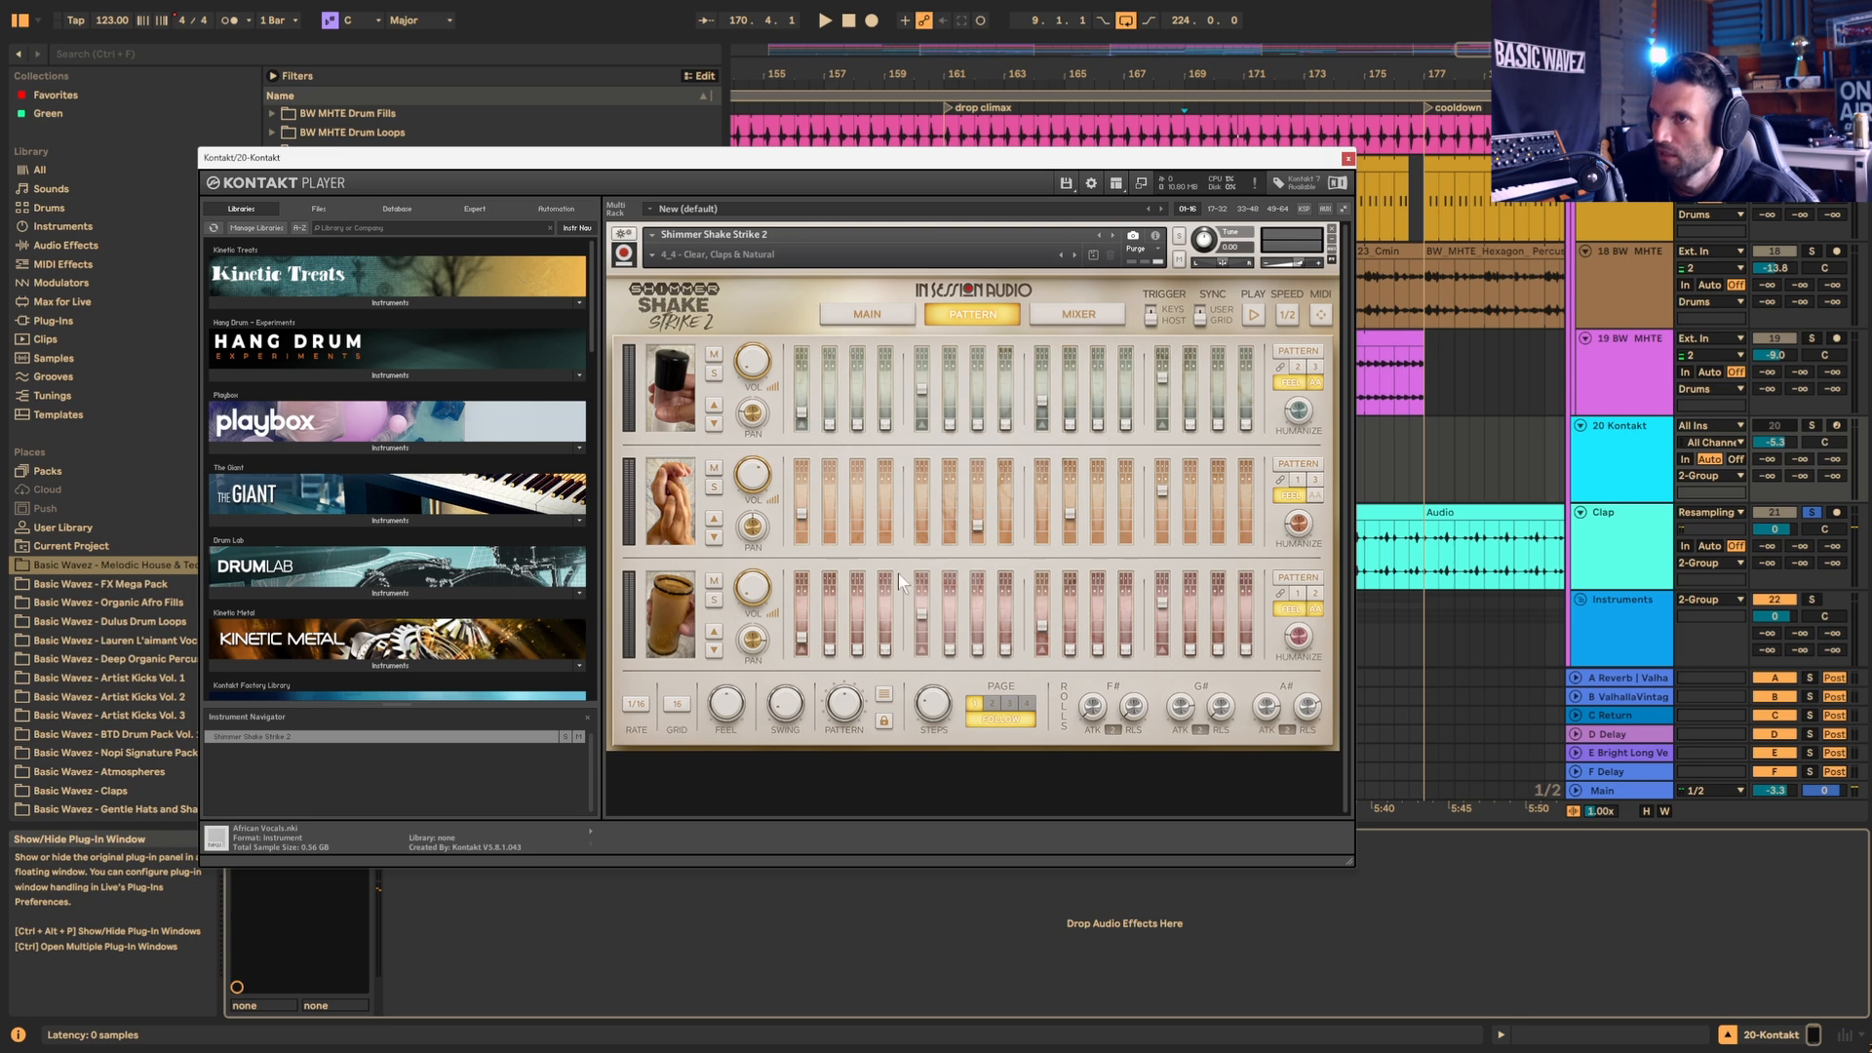
Step: Play the claps from bar 169, switch Shimmer Shake Strike 2 to its mixer page, replay, and close the instrument window
key(space)
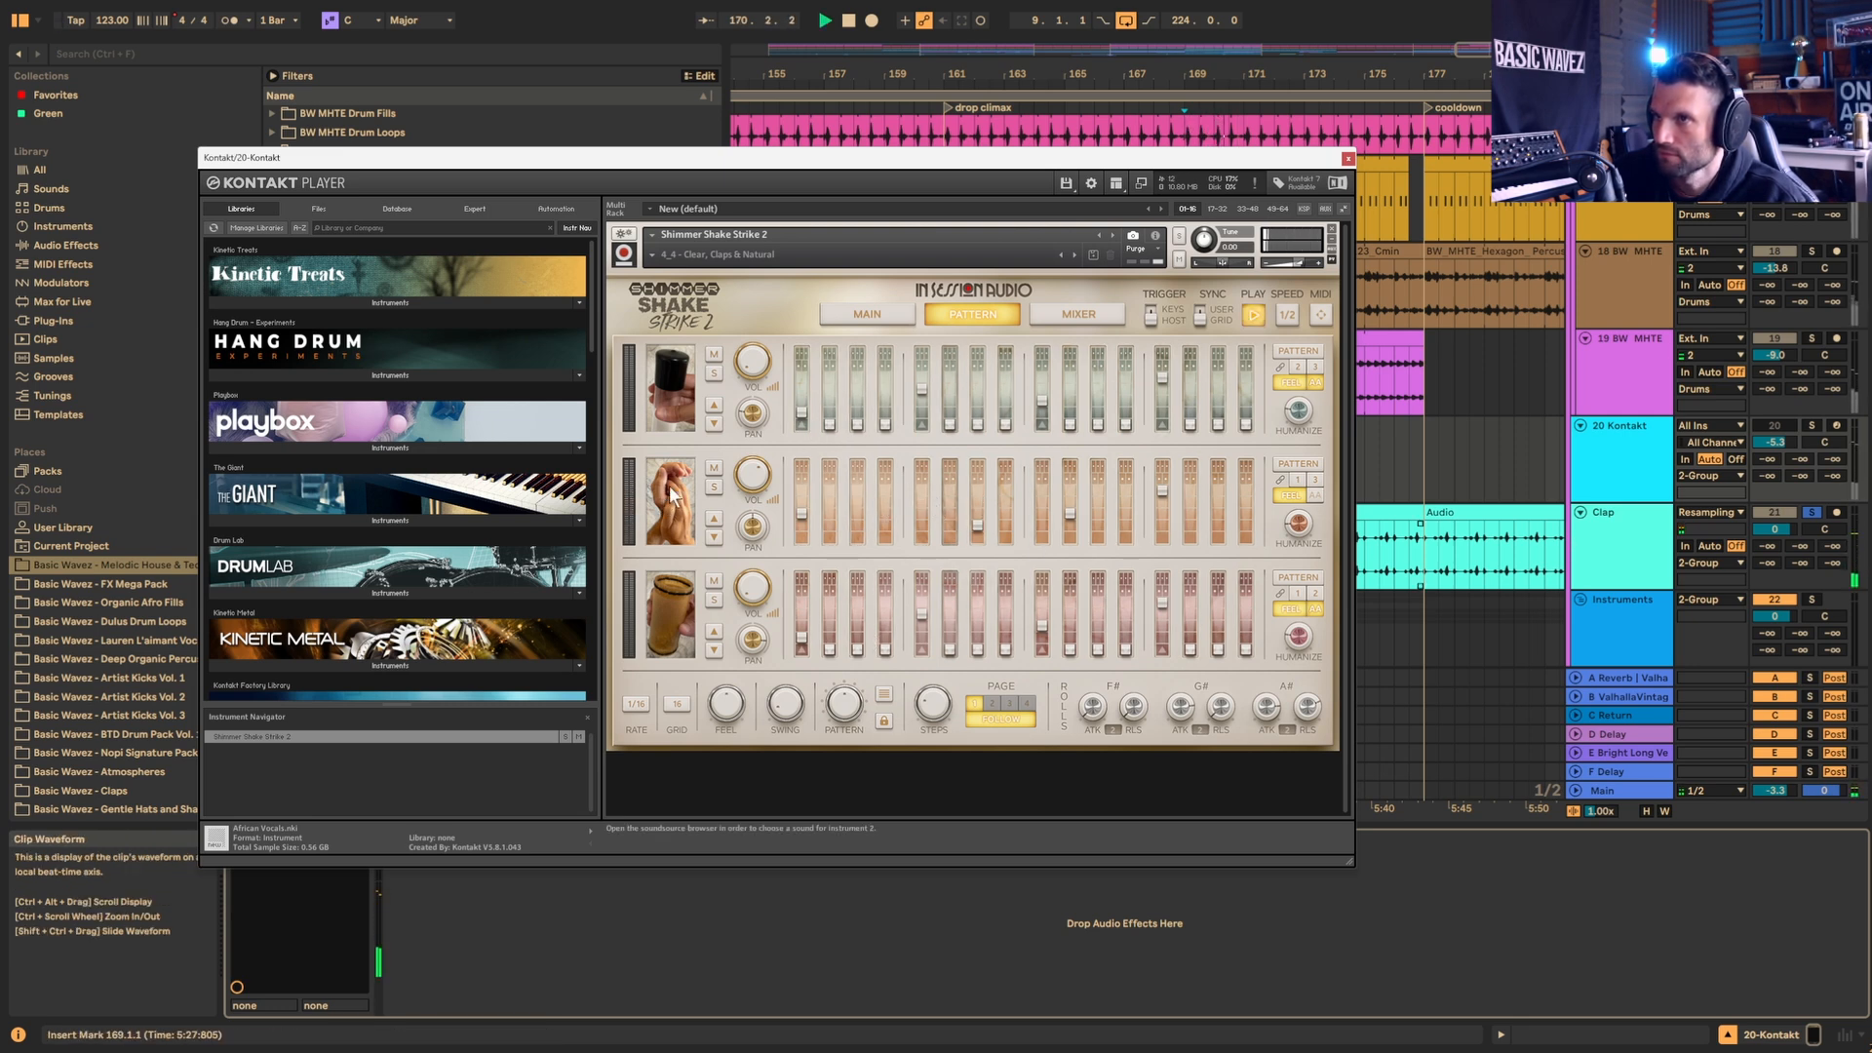
key(space)
click(1072, 314)
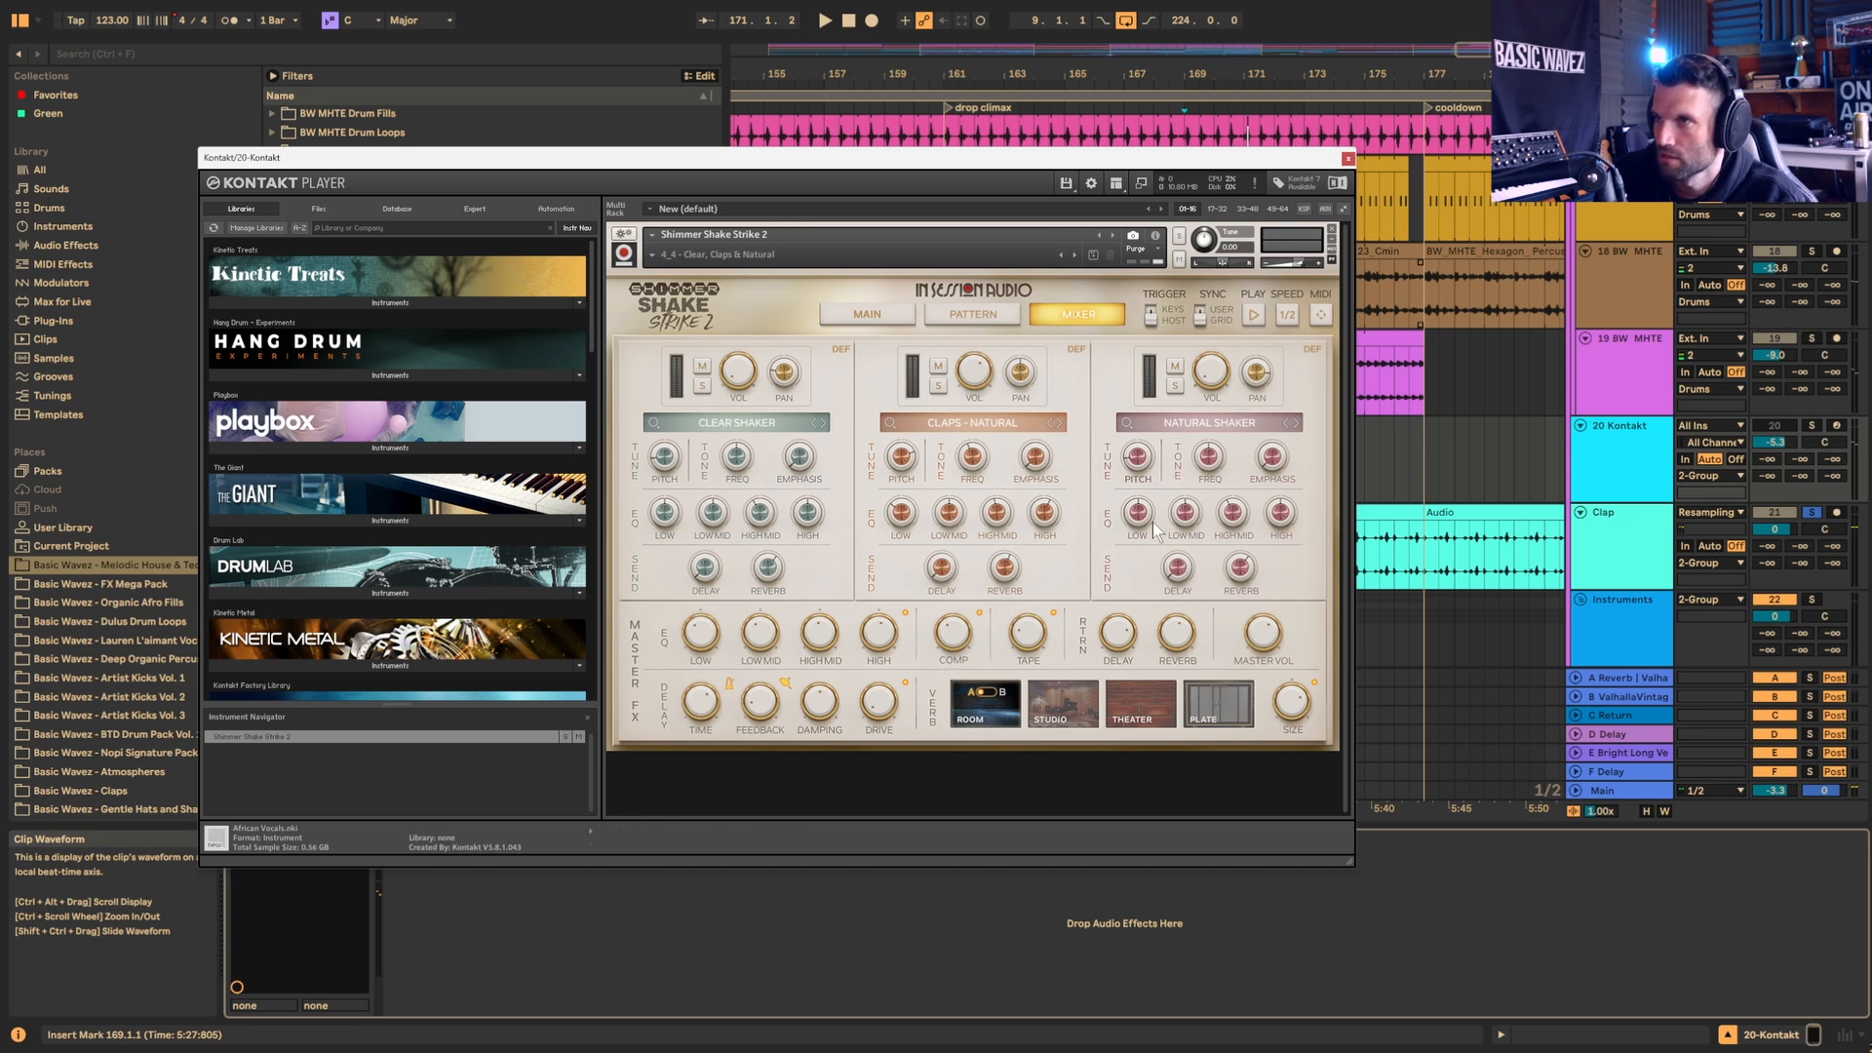
key(space)
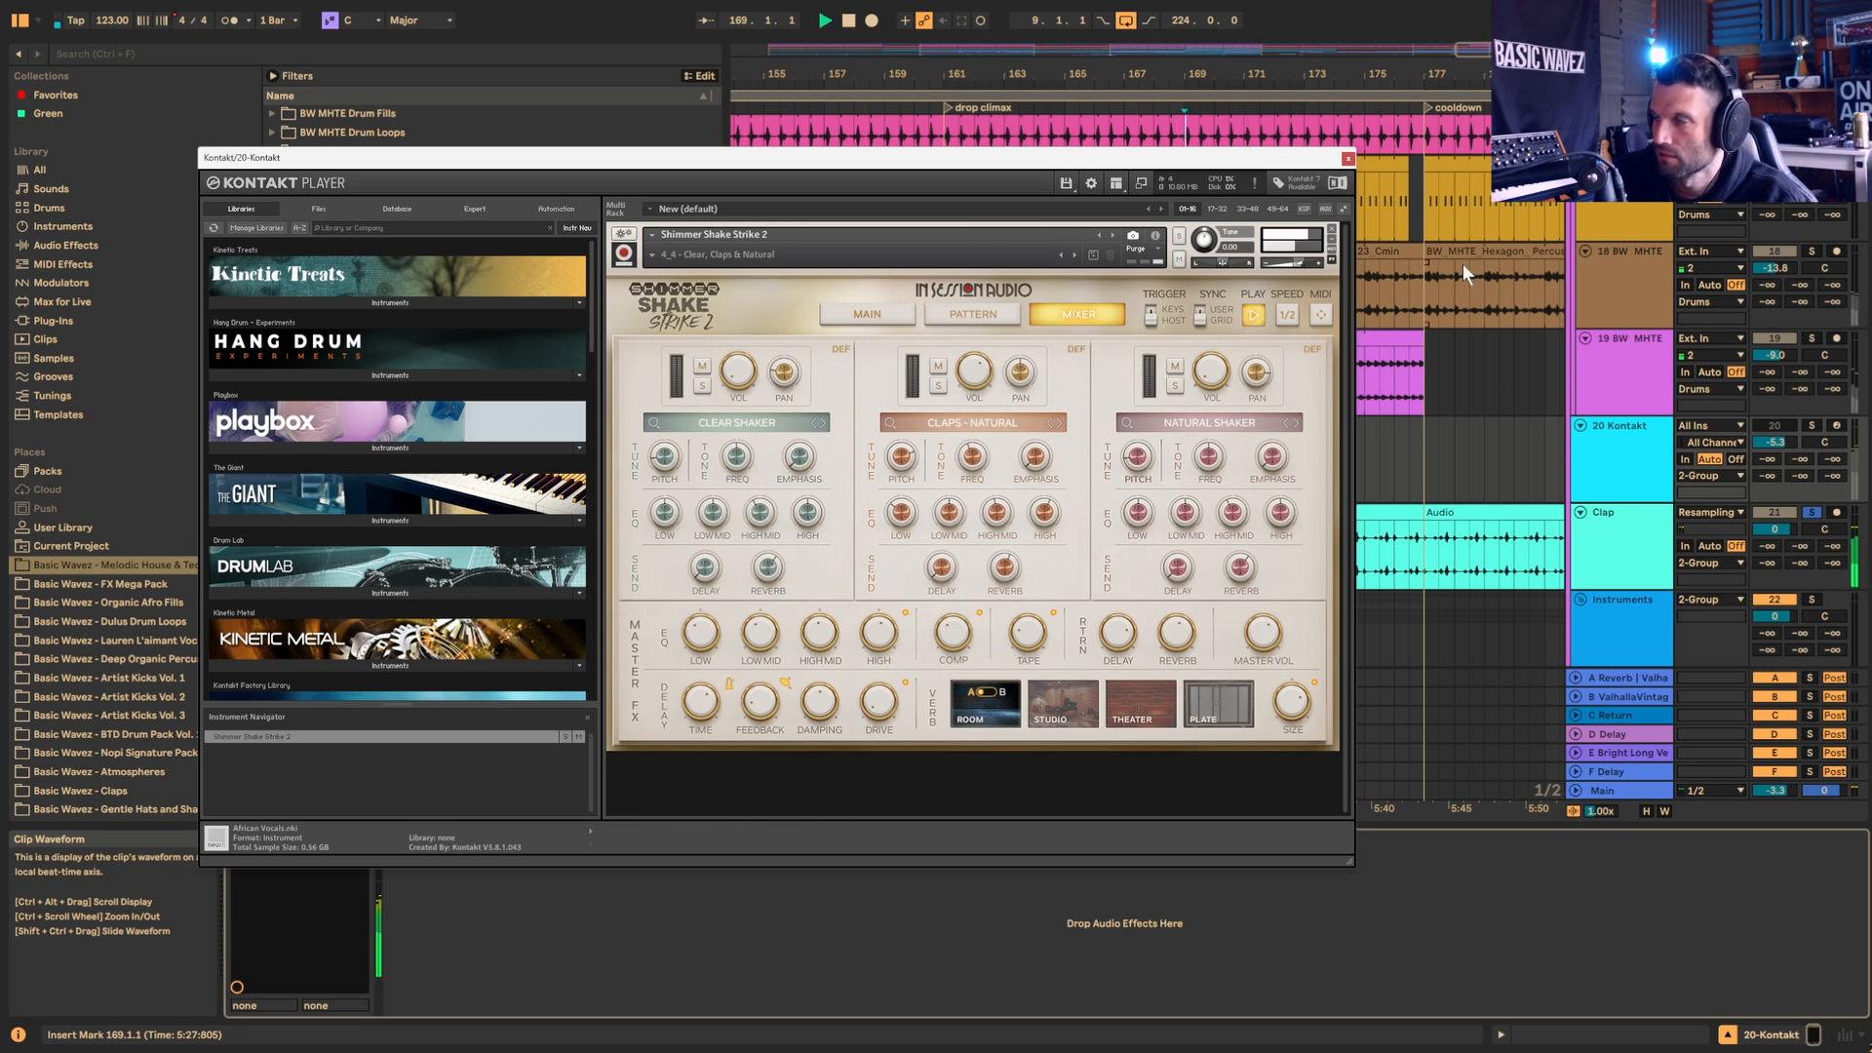
click(1350, 157)
Step: Solo tracks 13 to 16 along with the Clap track and play from bar 169
scroll(1653, 511, down, 2)
scroll(1840, 454, up, 10)
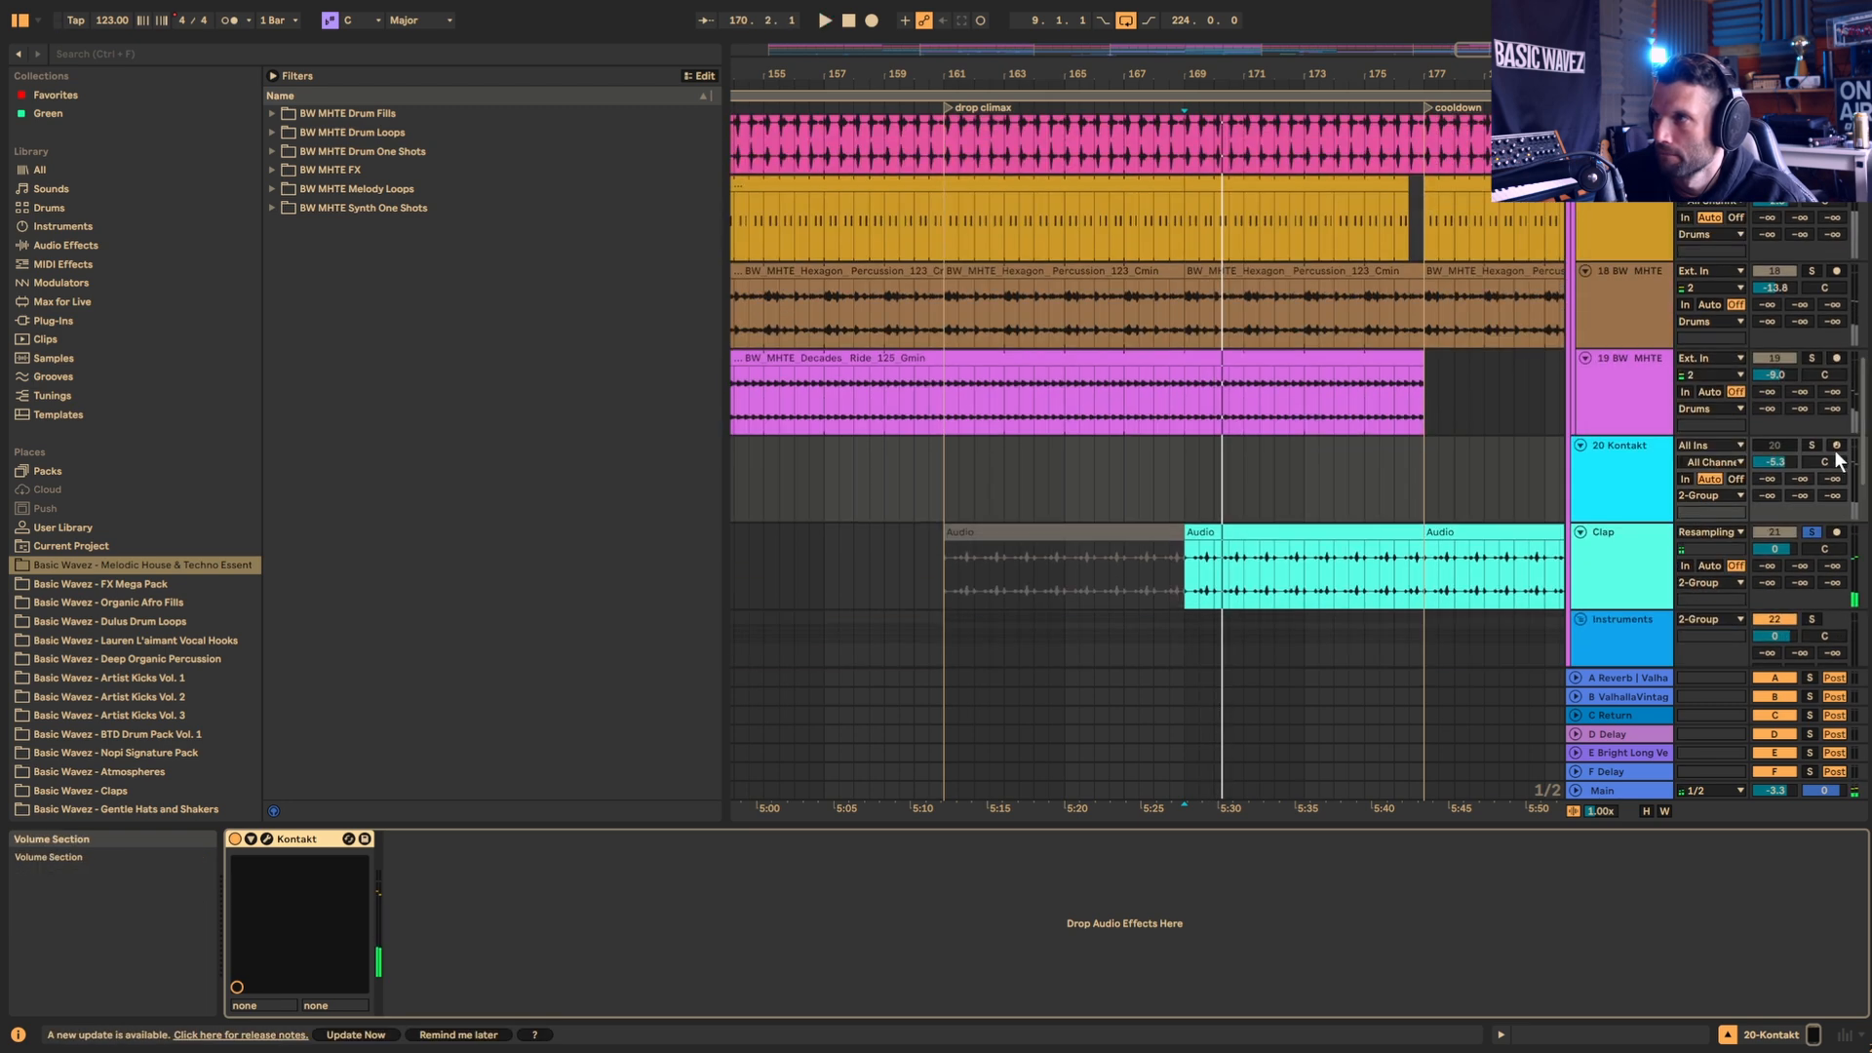
scroll(1817, 413, up, 6)
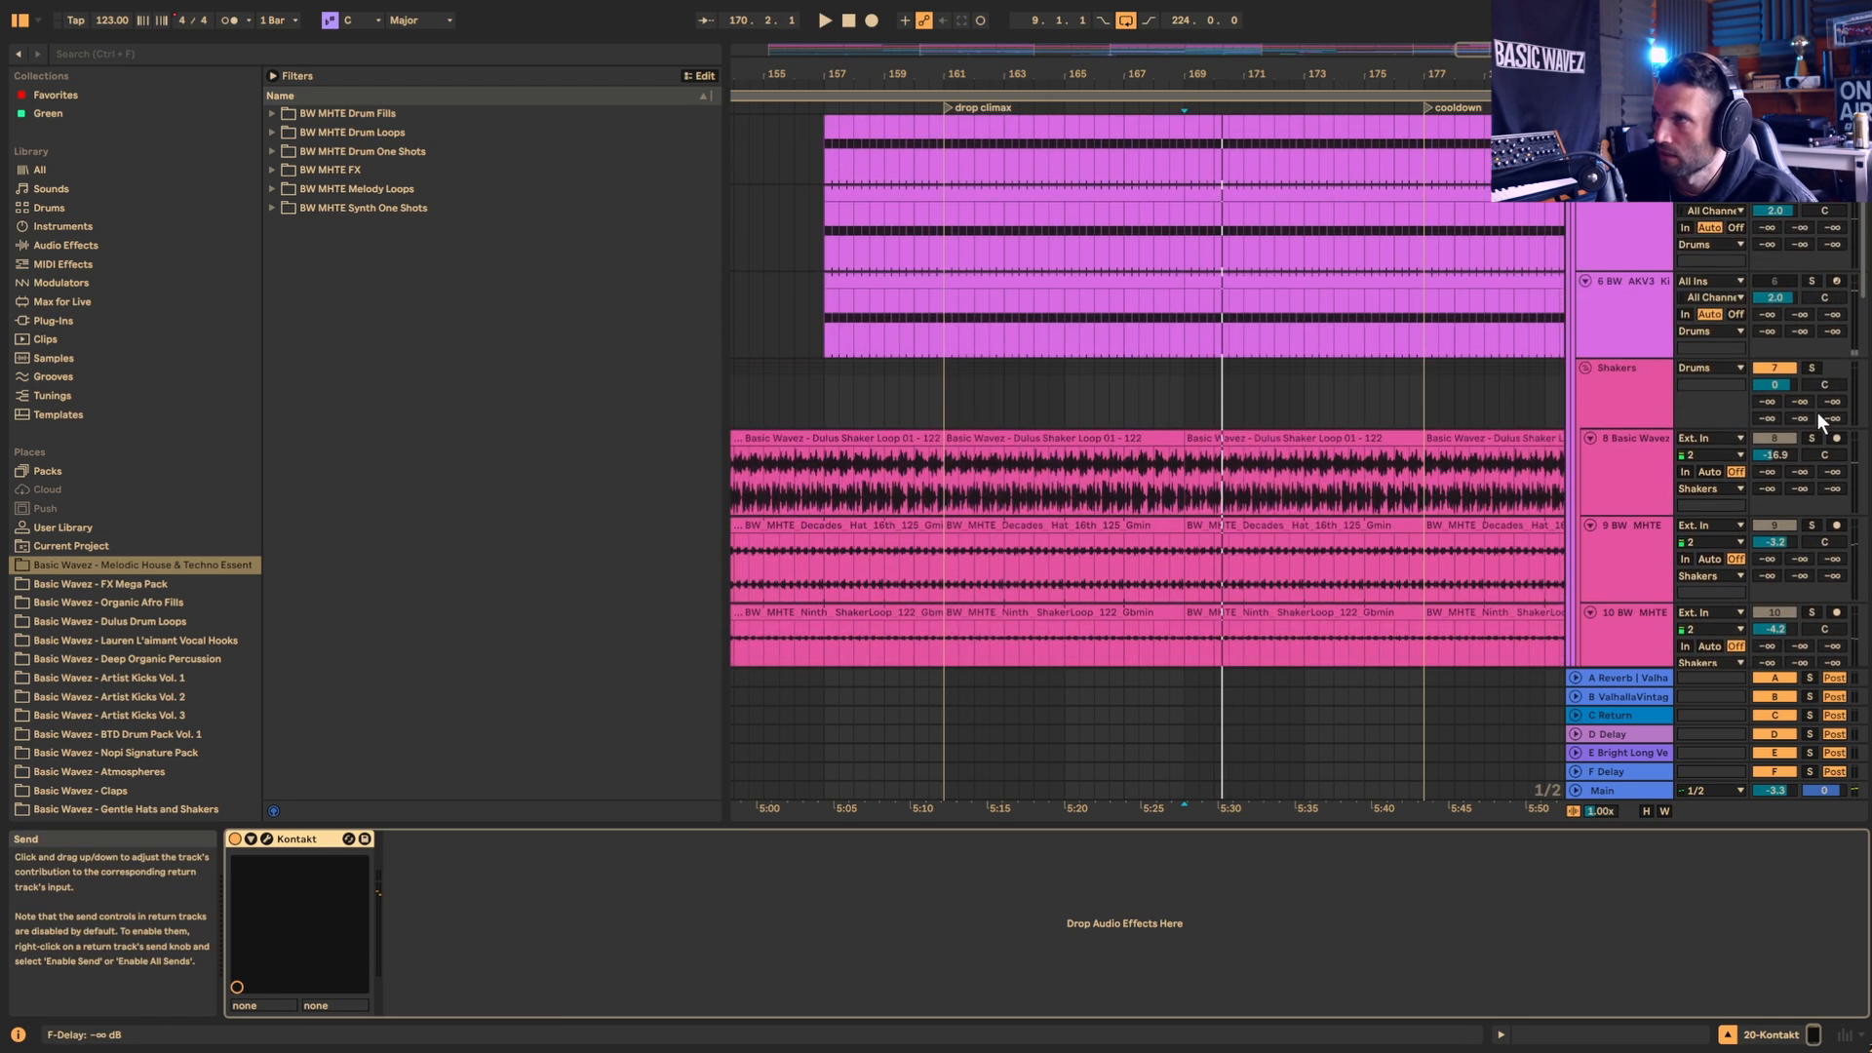
scroll(1810, 361, down, 6)
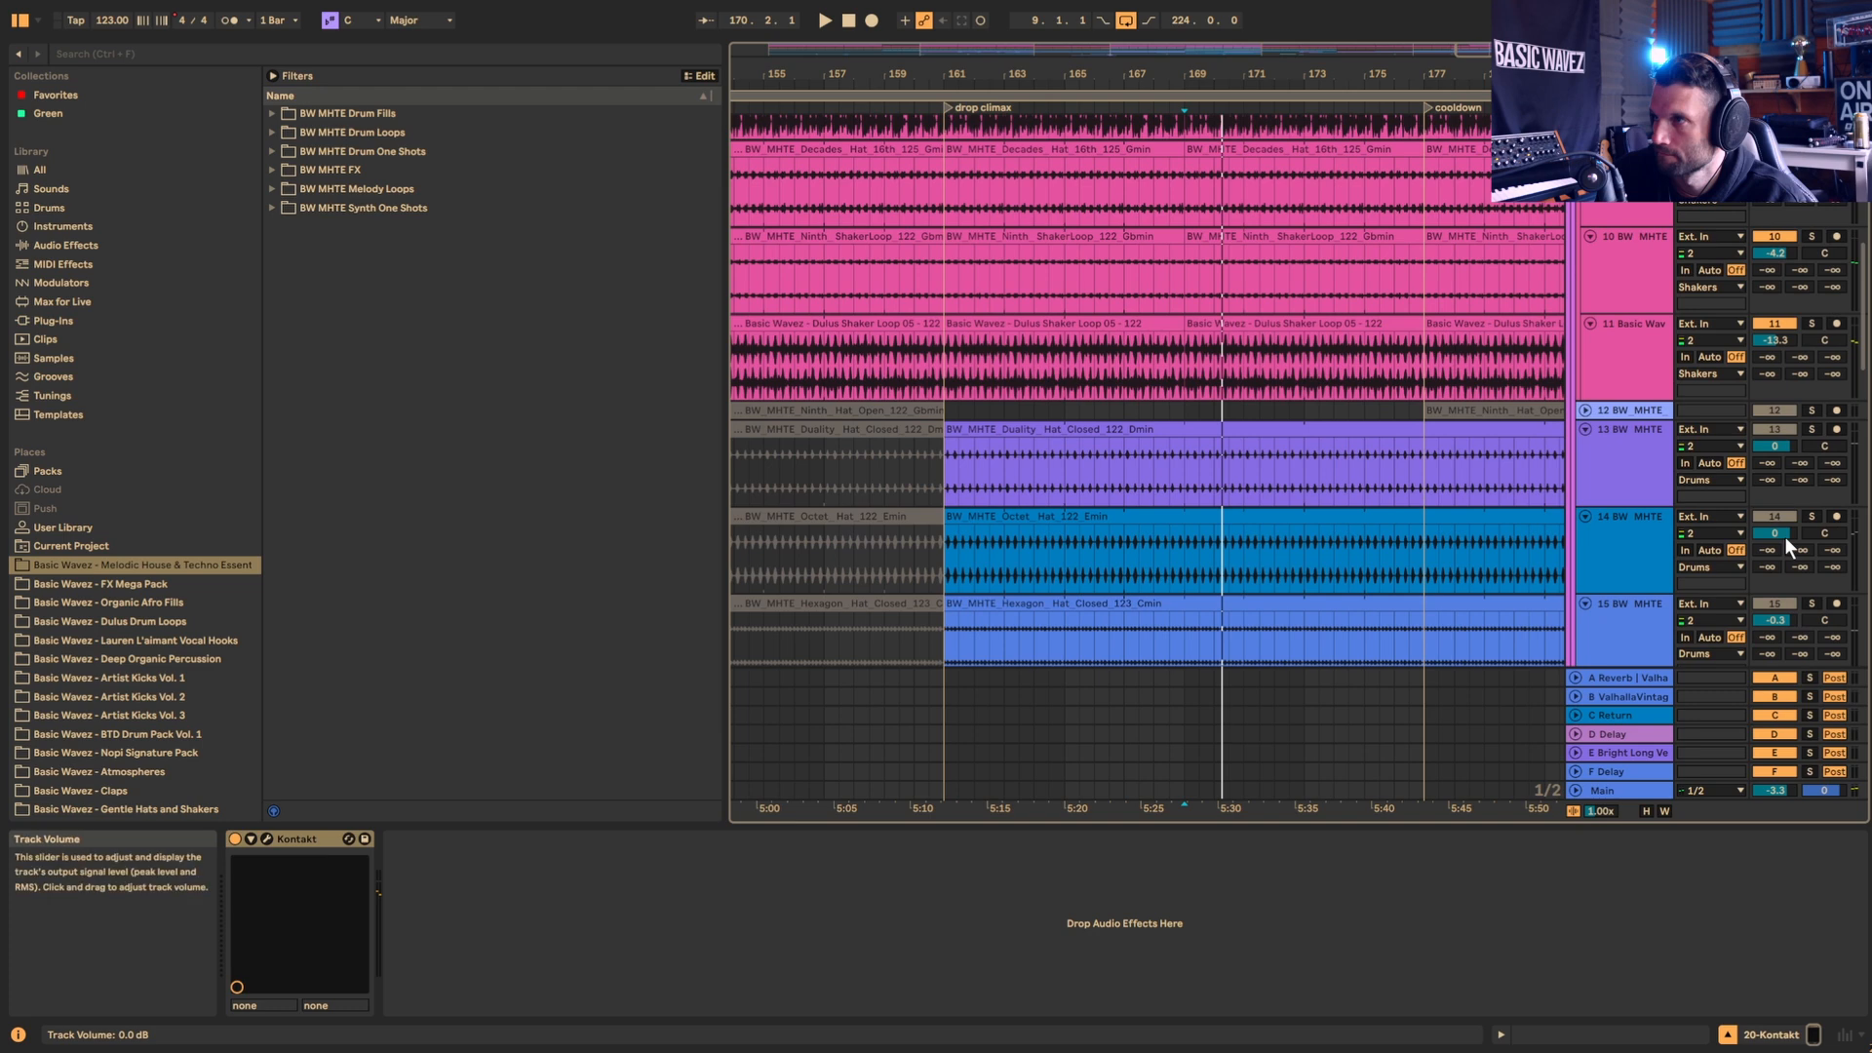
click(1812, 311)
click(1812, 398)
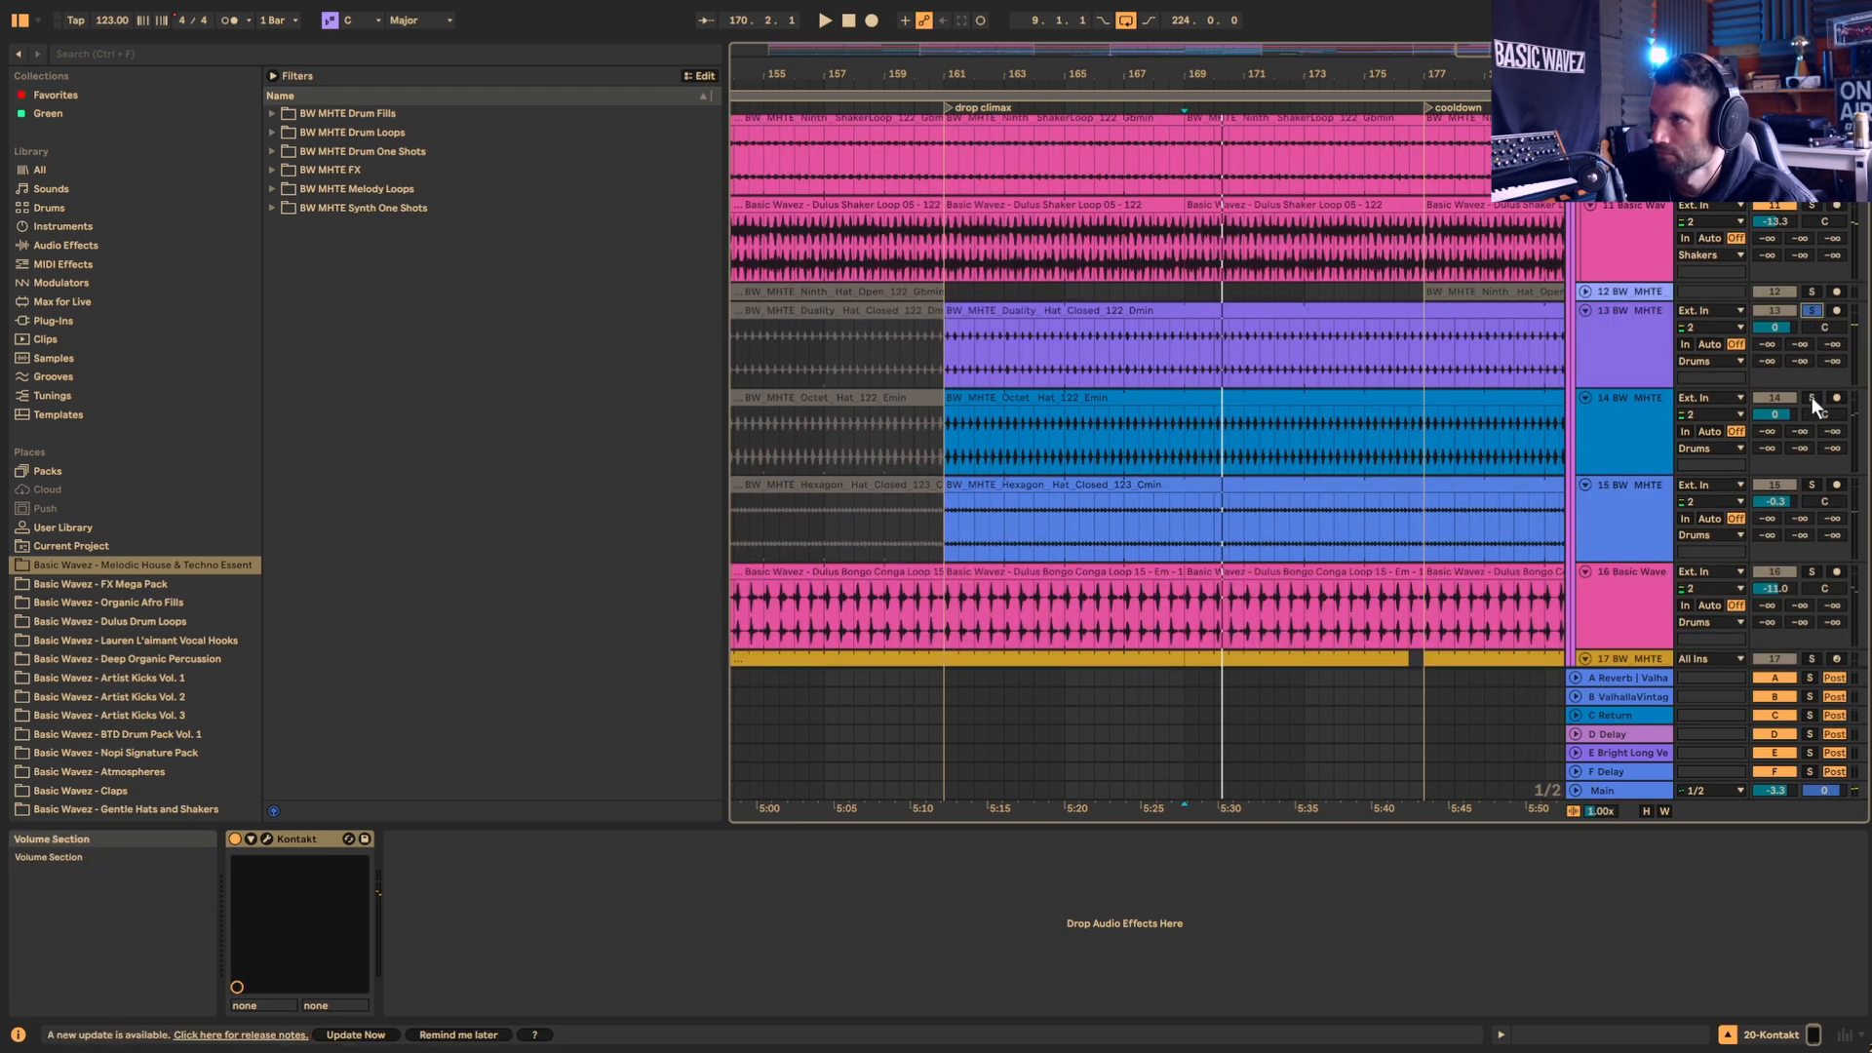
click(1812, 485)
click(1810, 572)
key(space)
Step: Add tracks 17, 18 and 19 to the solo while the claps keep playing
scroll(1808, 570, down, 4)
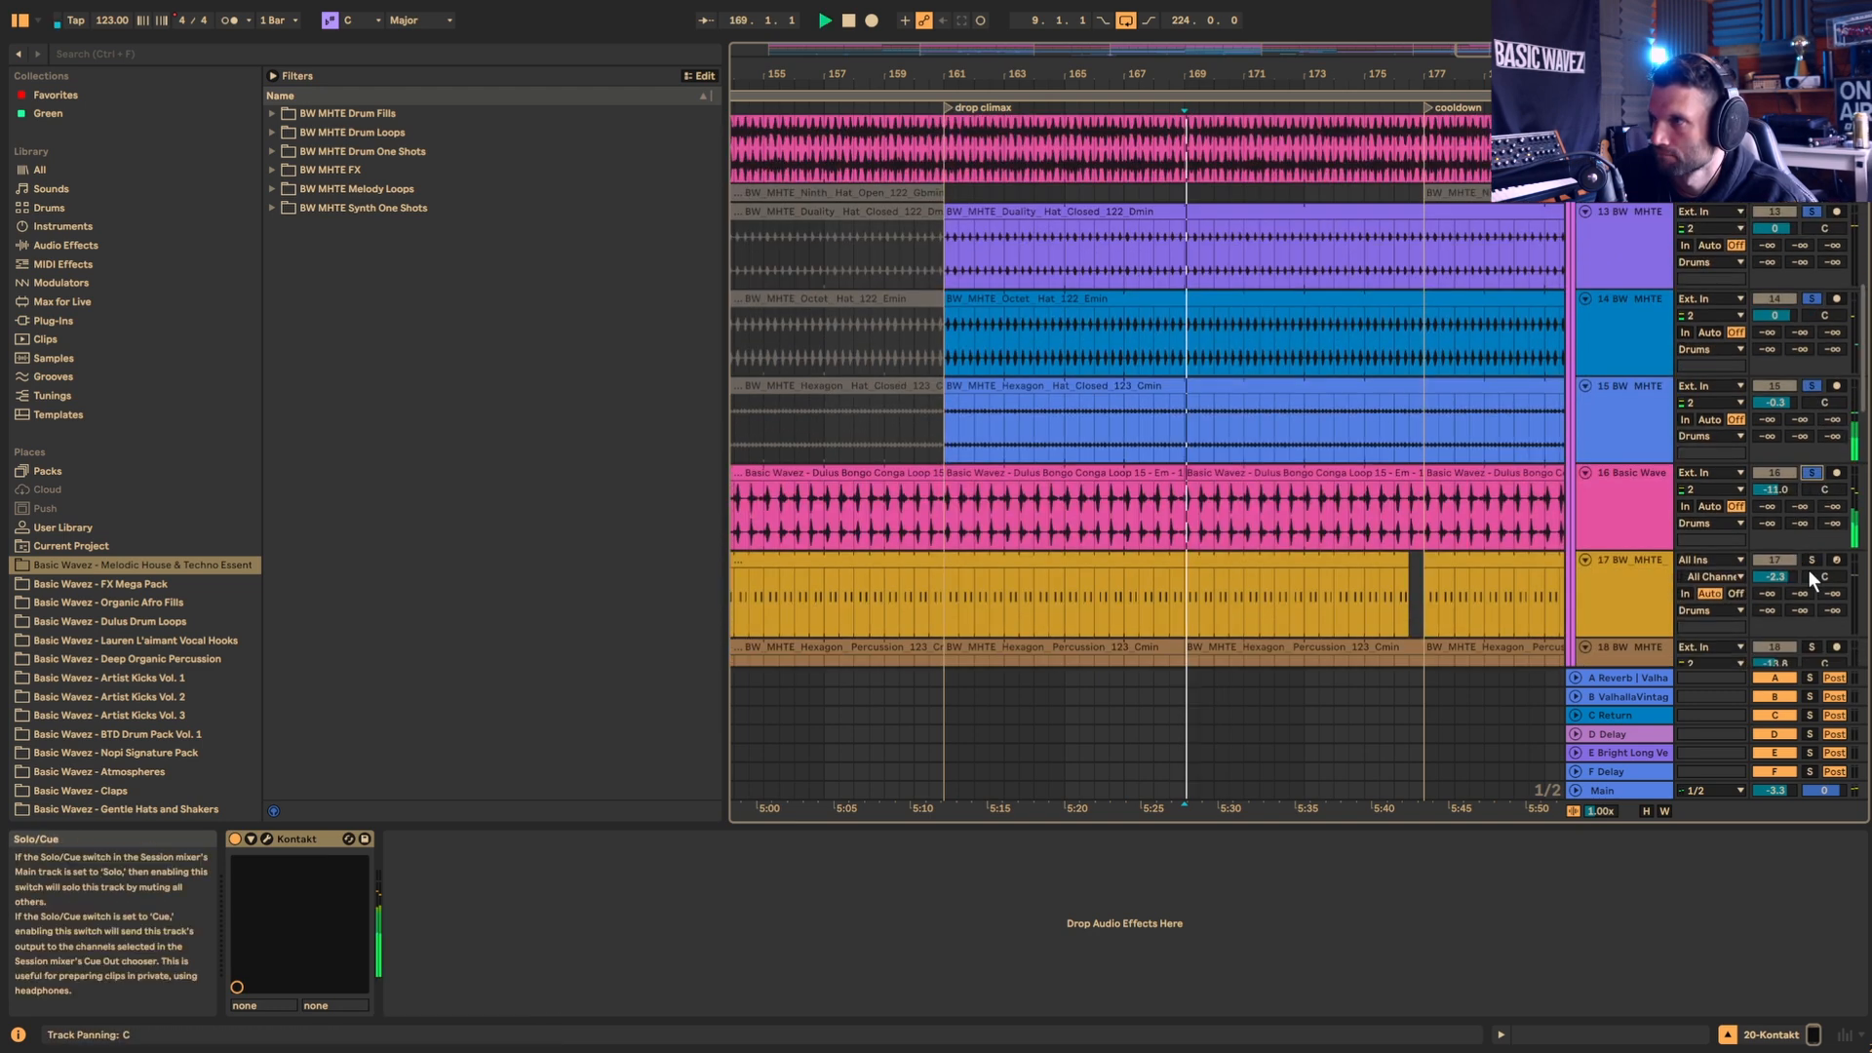
click(1810, 461)
click(1810, 548)
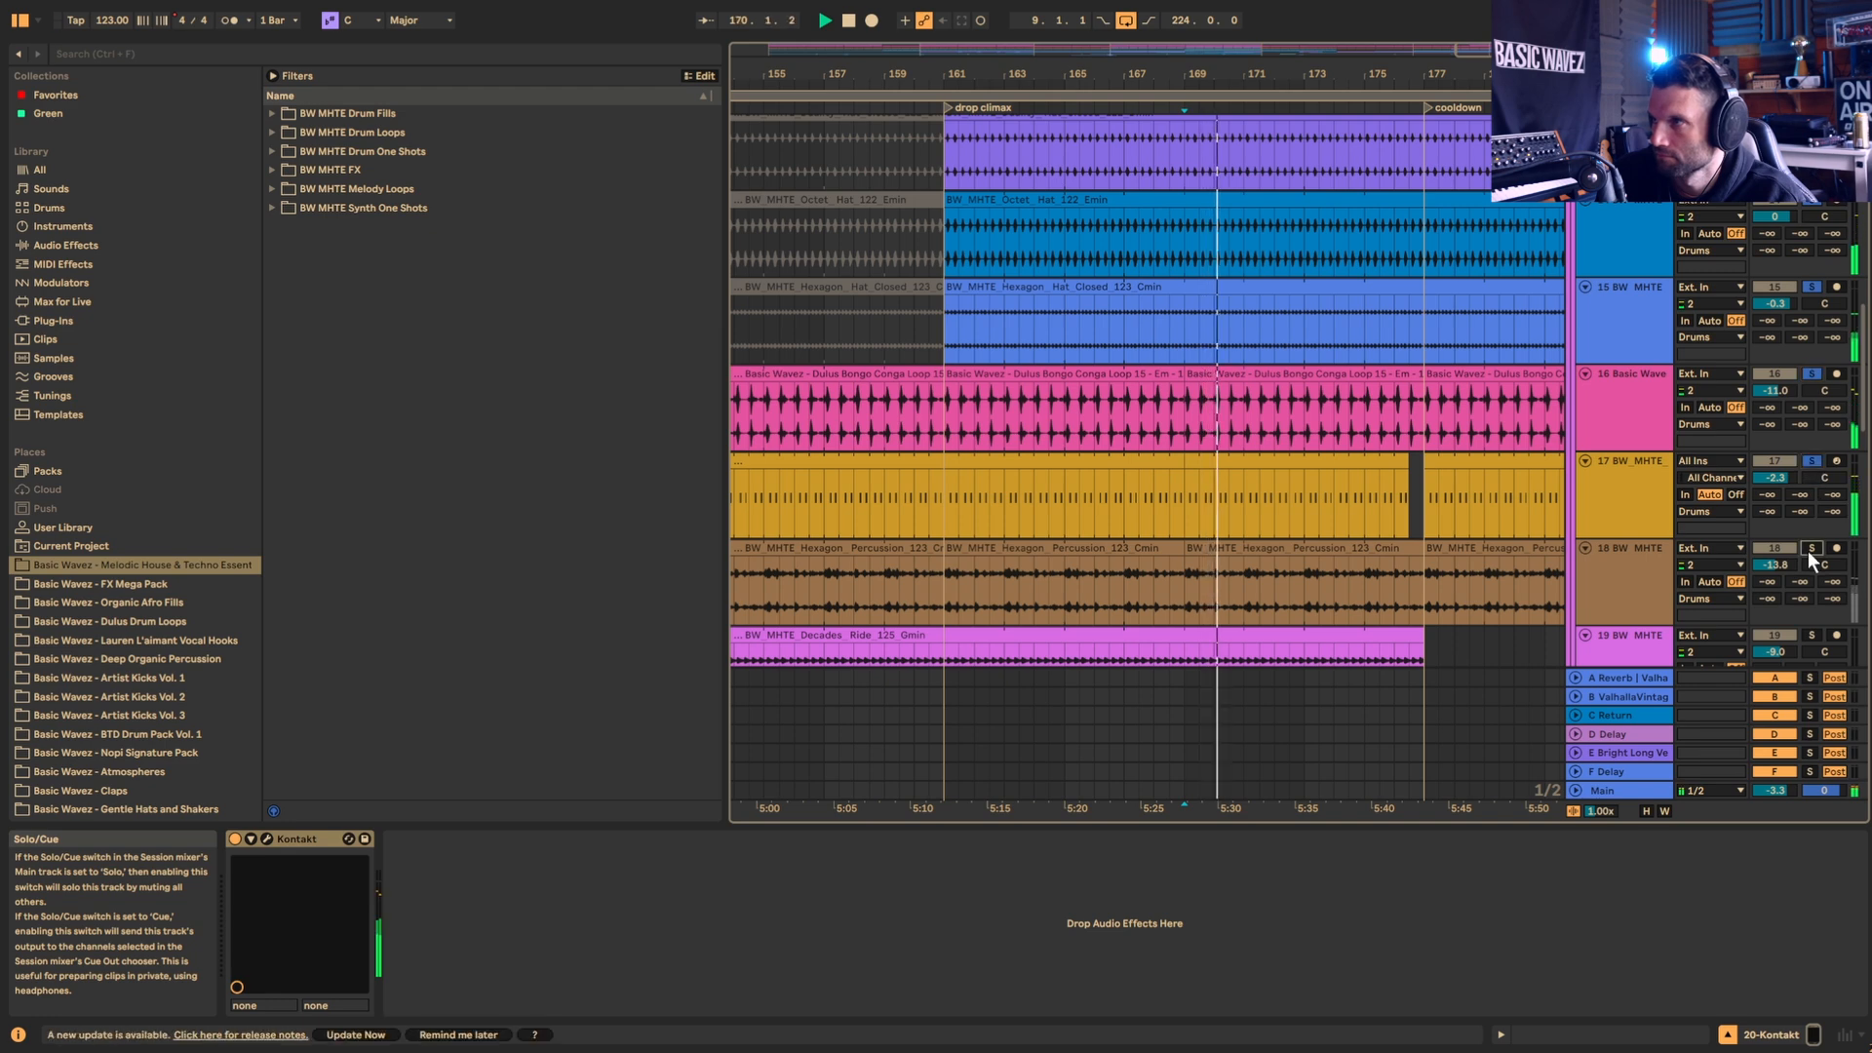
scroll(1810, 552, down, 2)
click(1812, 516)
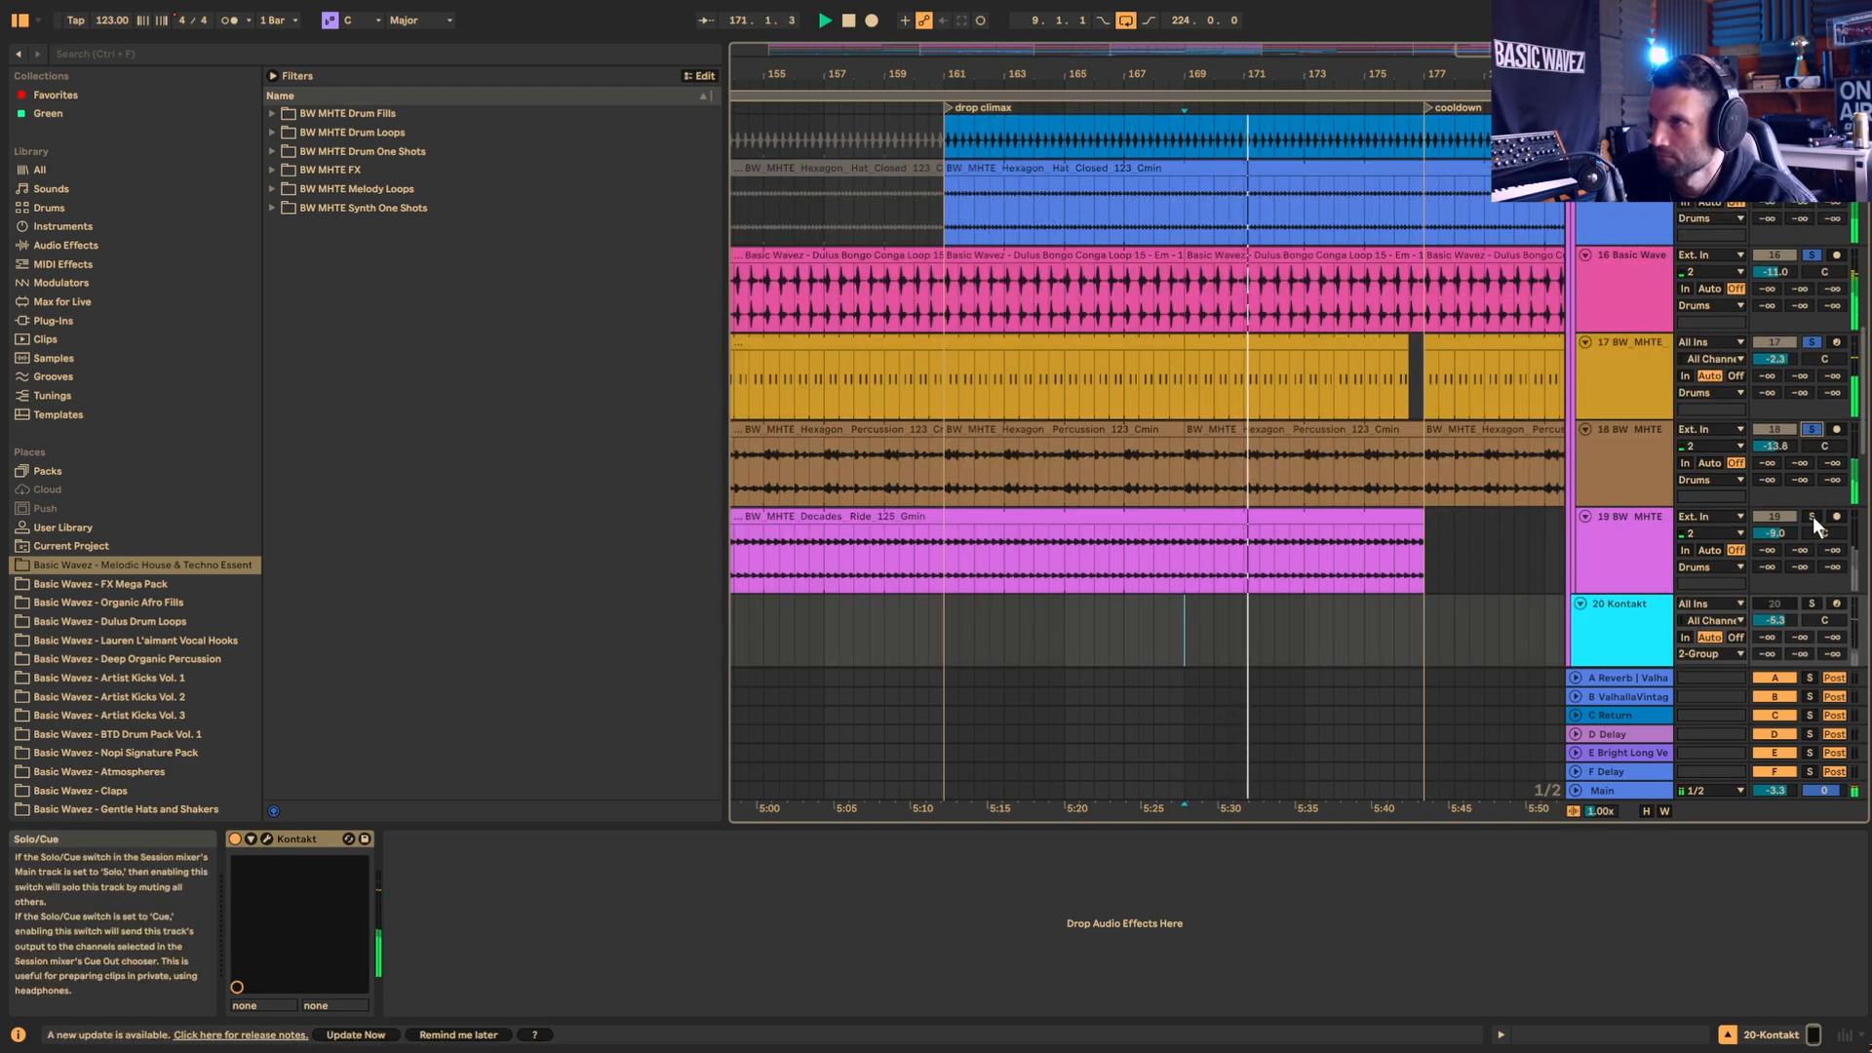
scroll(1812, 517, down, 2)
scroll(1812, 517, down, 3)
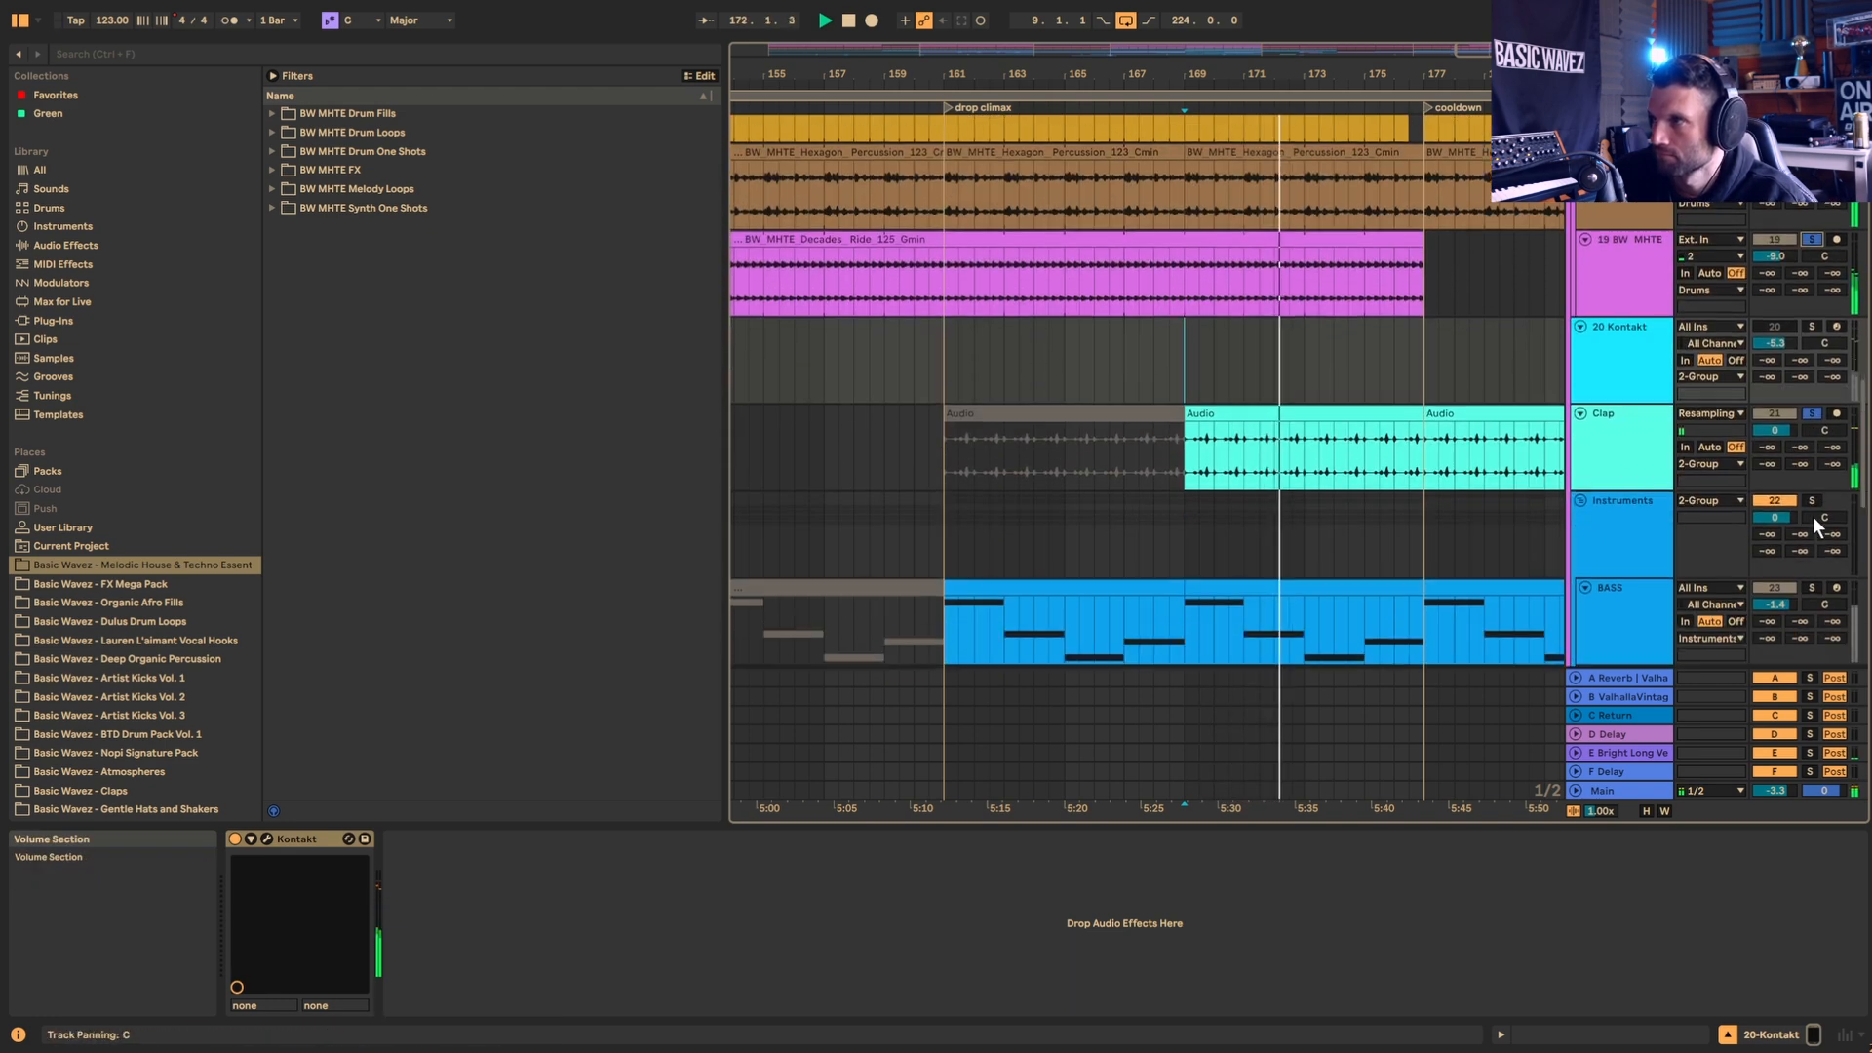
Step: Solo the Shakers and Drums groups as well and replay the full drums with the claps from bar 169
scroll(1809, 514, up, 6)
scroll(1806, 511, up, 10)
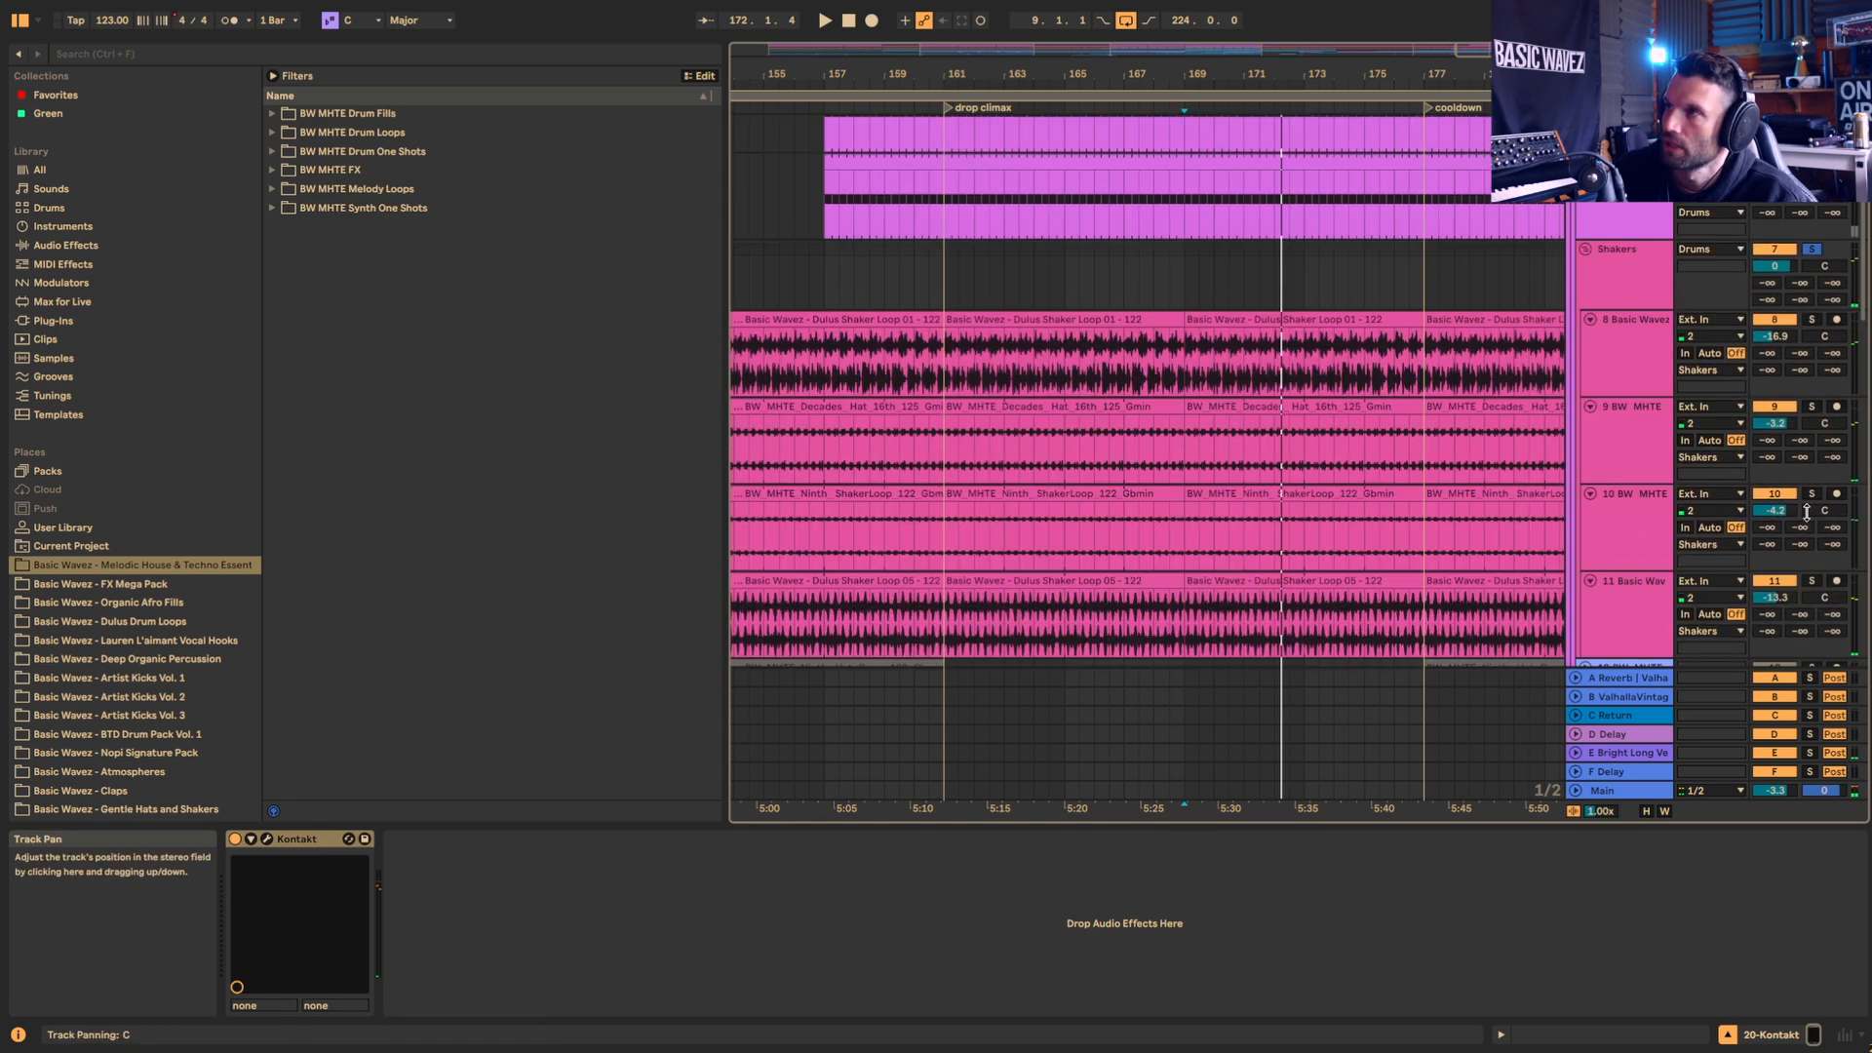
key(space)
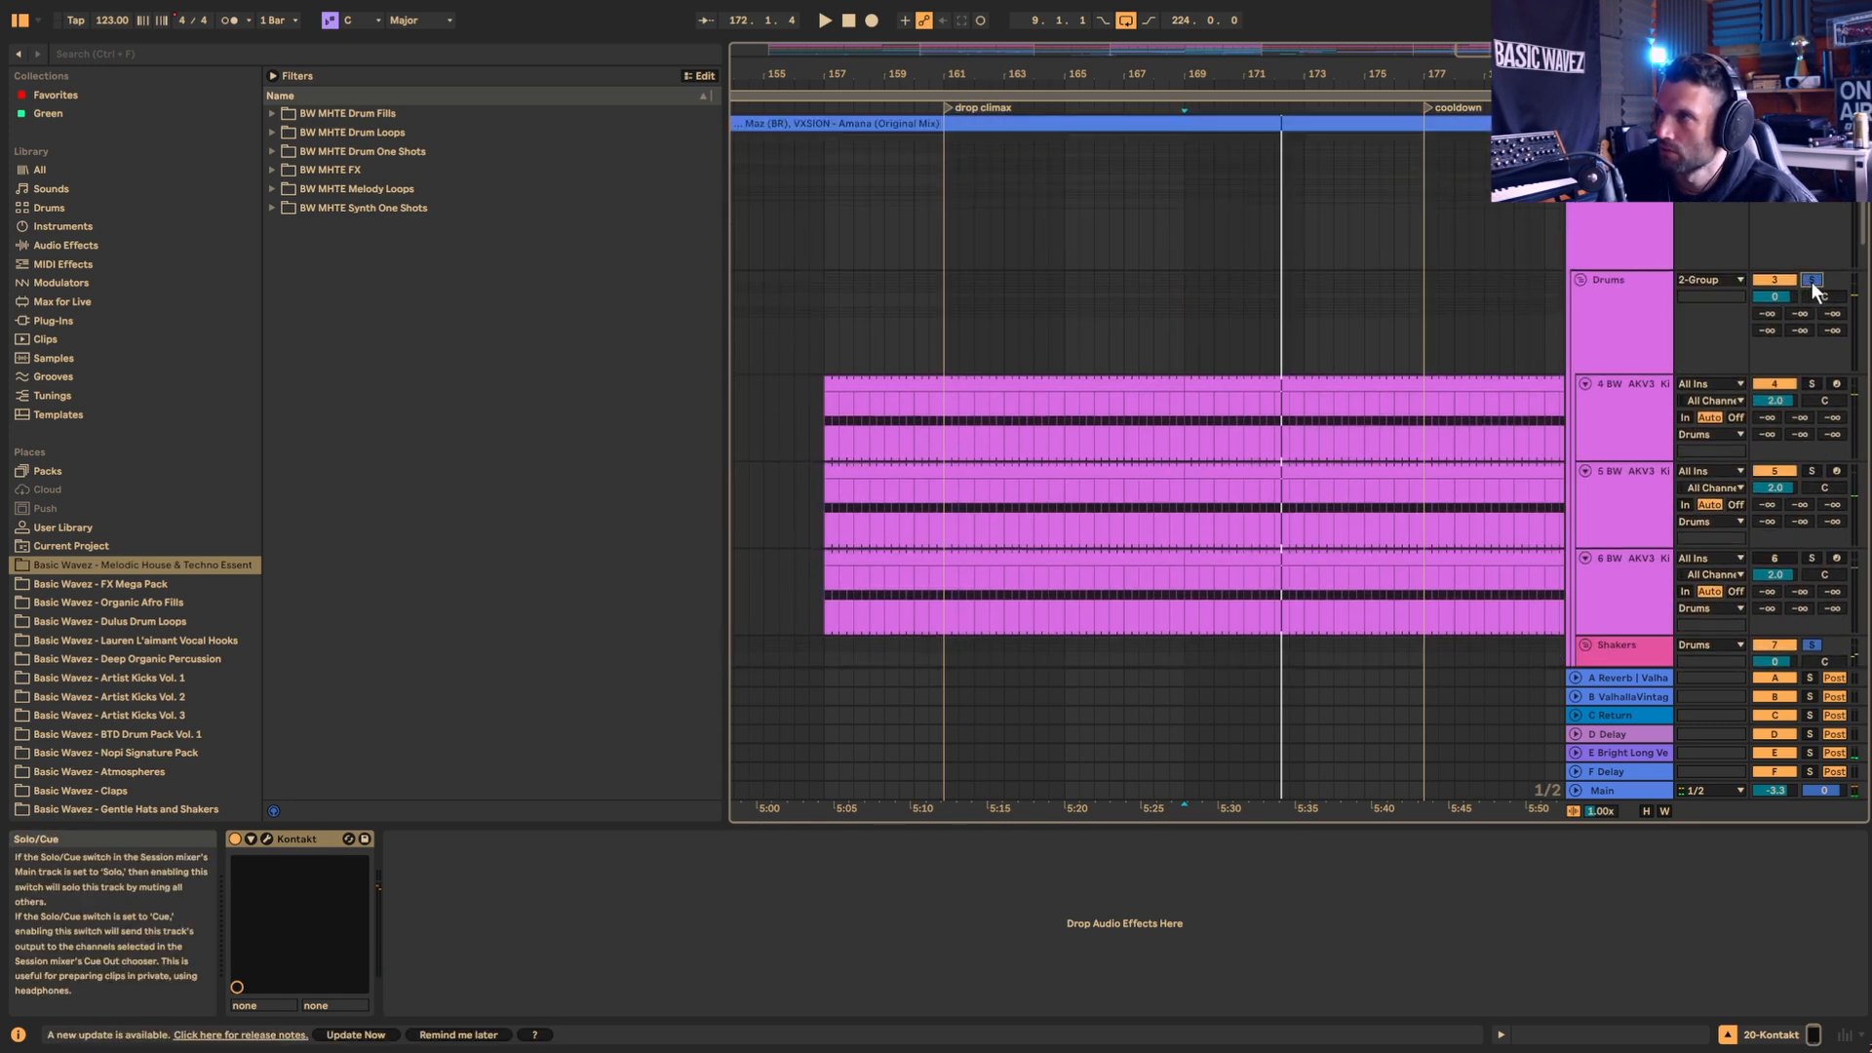
scroll(1765, 400, down, 4)
scroll(1762, 407, down, 8)
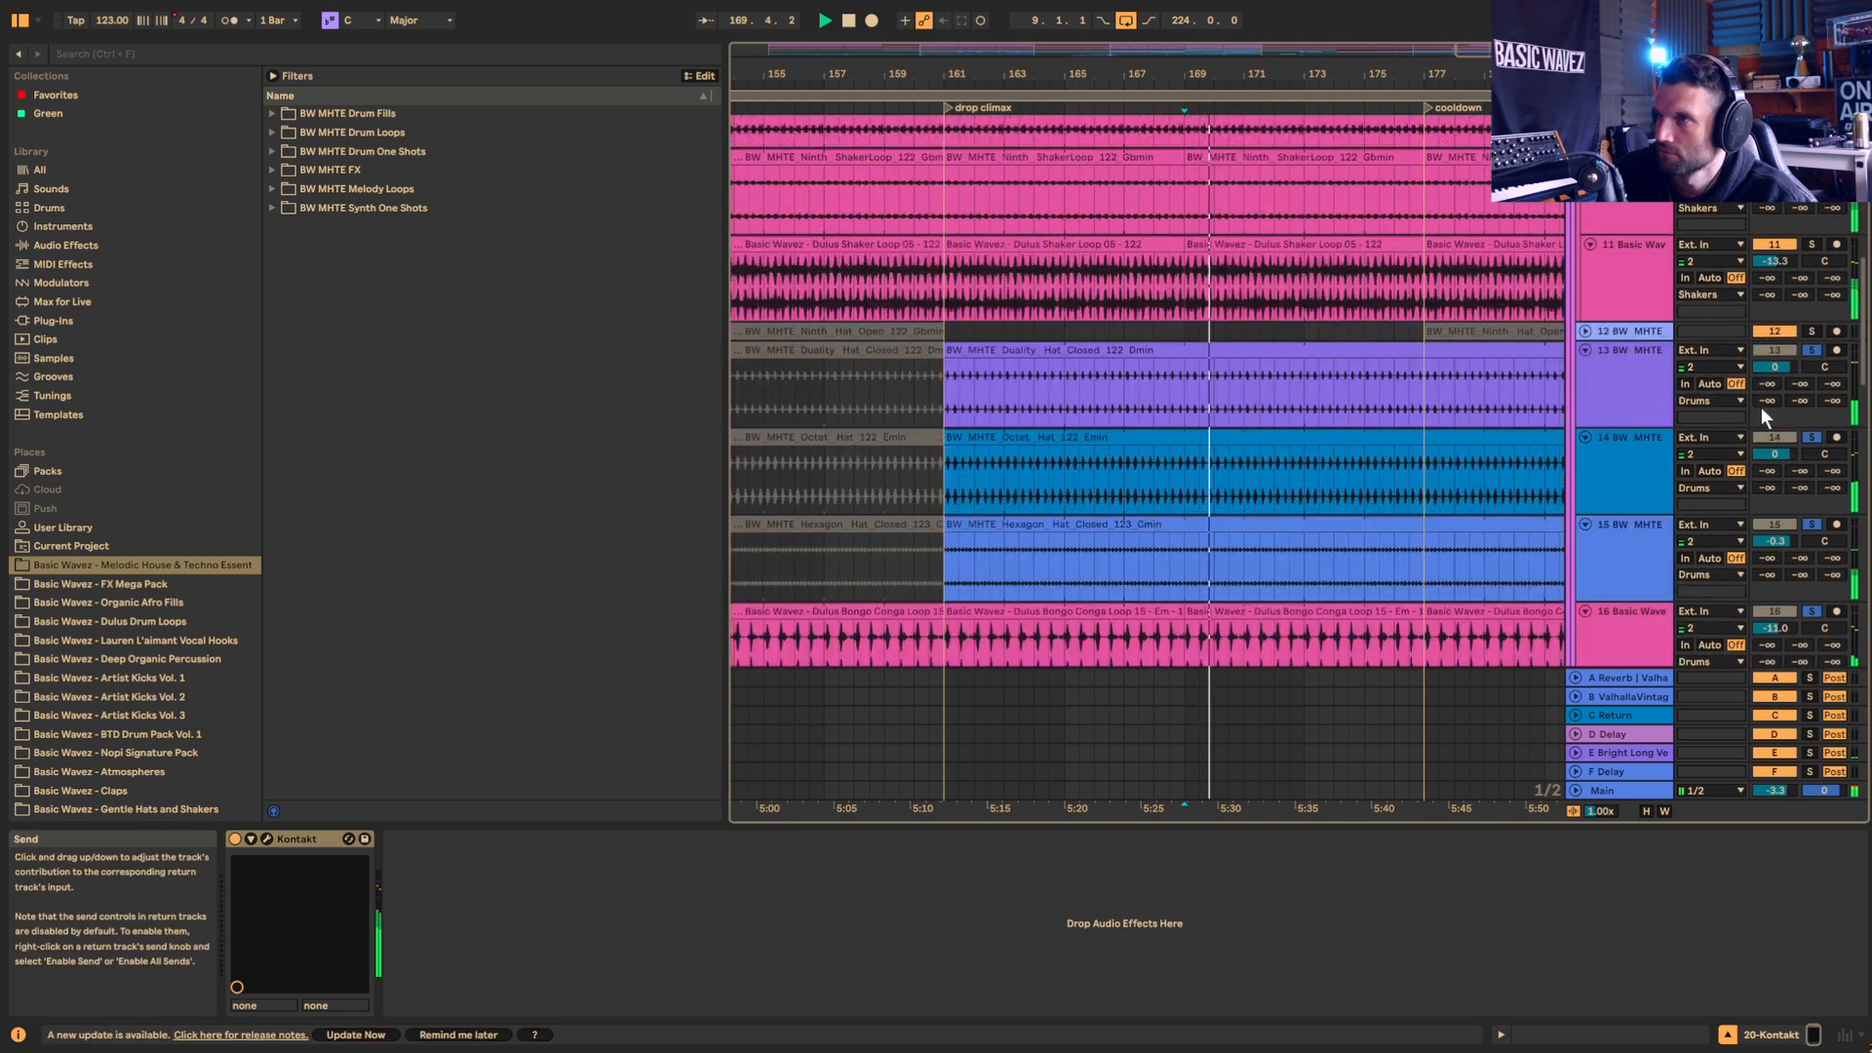
scroll(1761, 407, down, 8)
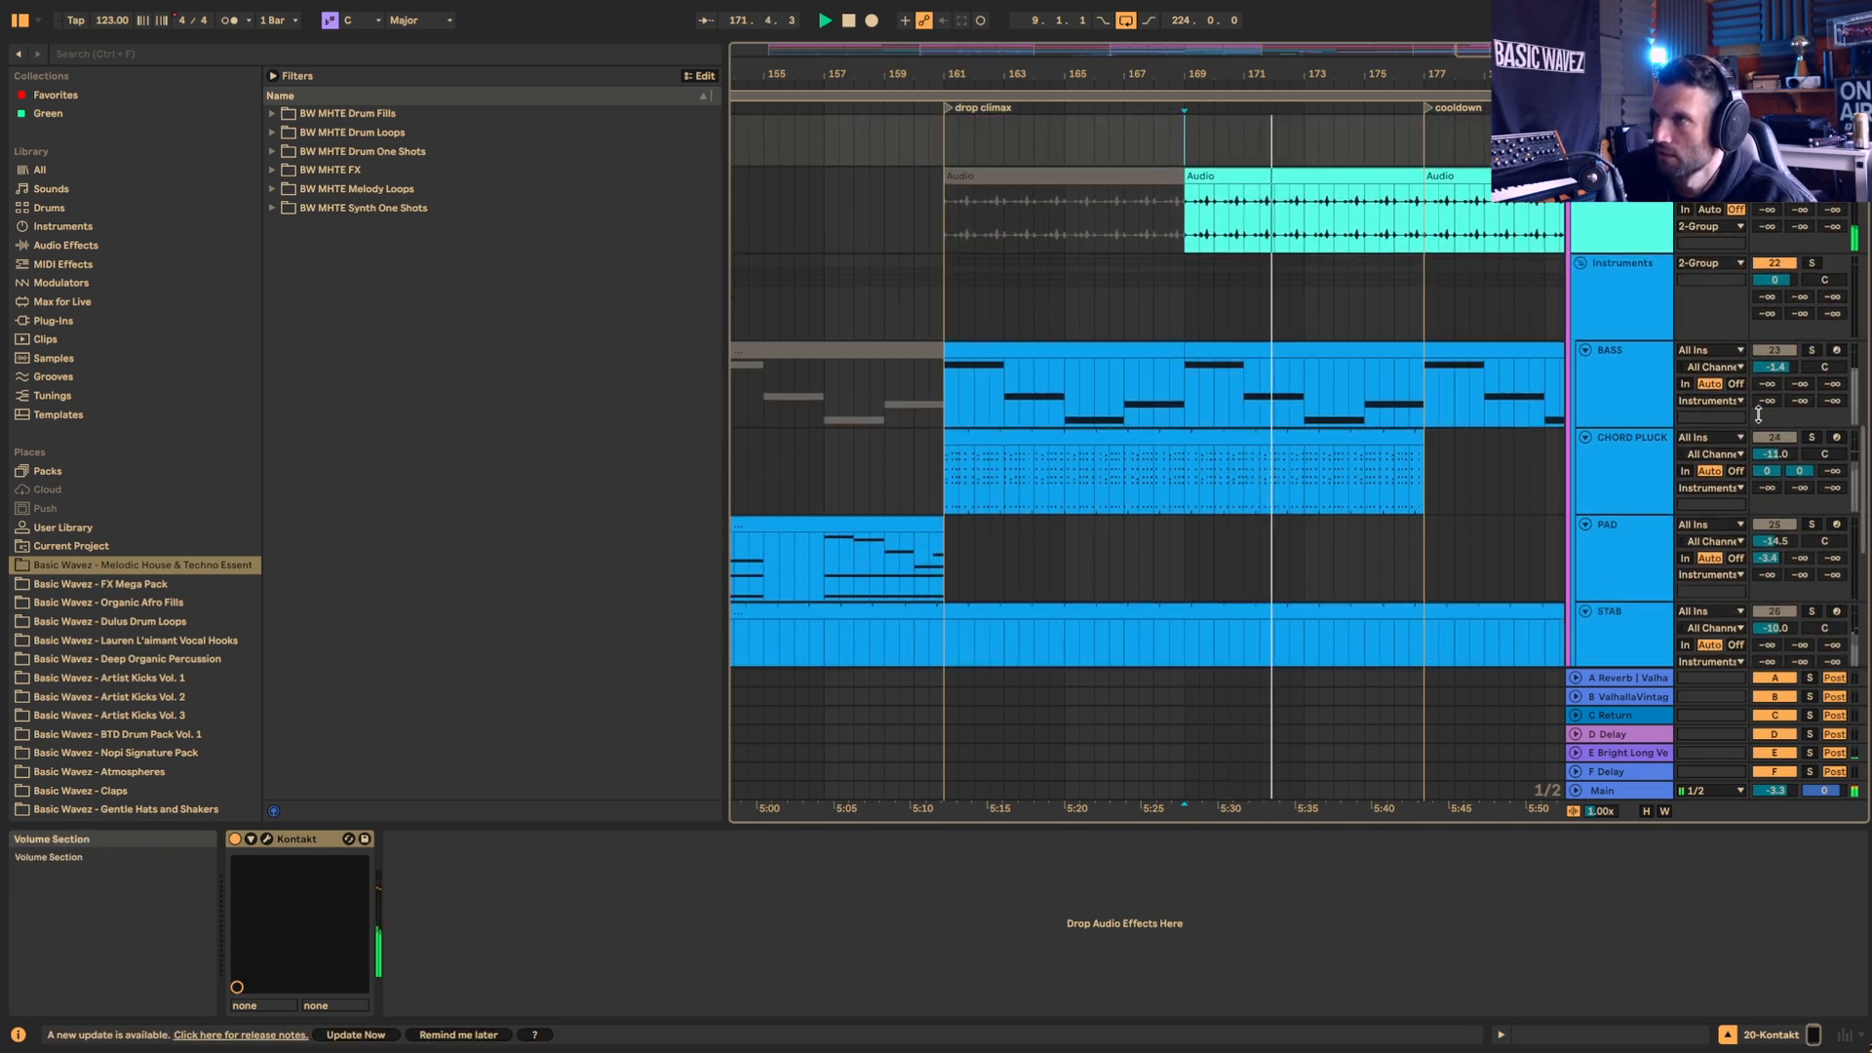
Step: Stop playback, set the position to bar 161 on the BASS track, and display the Instruments group's effects
click(938, 411)
key(space)
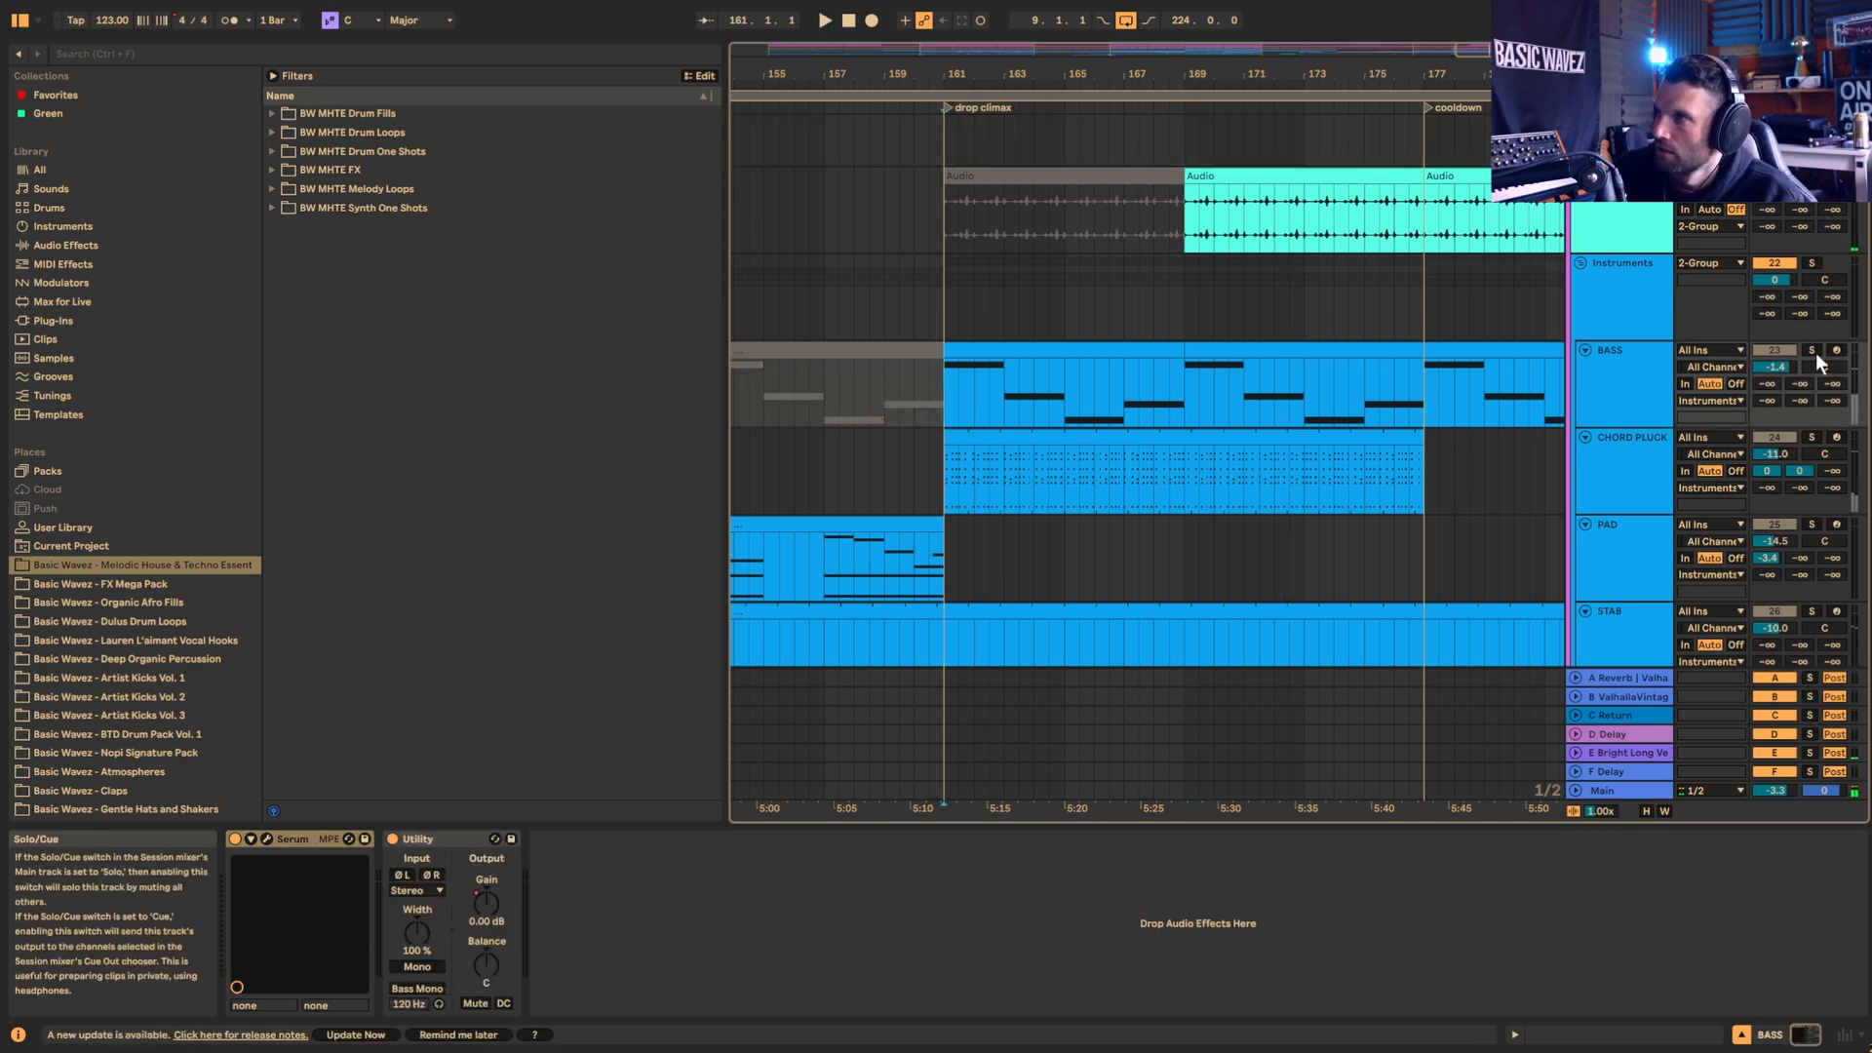
scroll(1611, 348, down, 3)
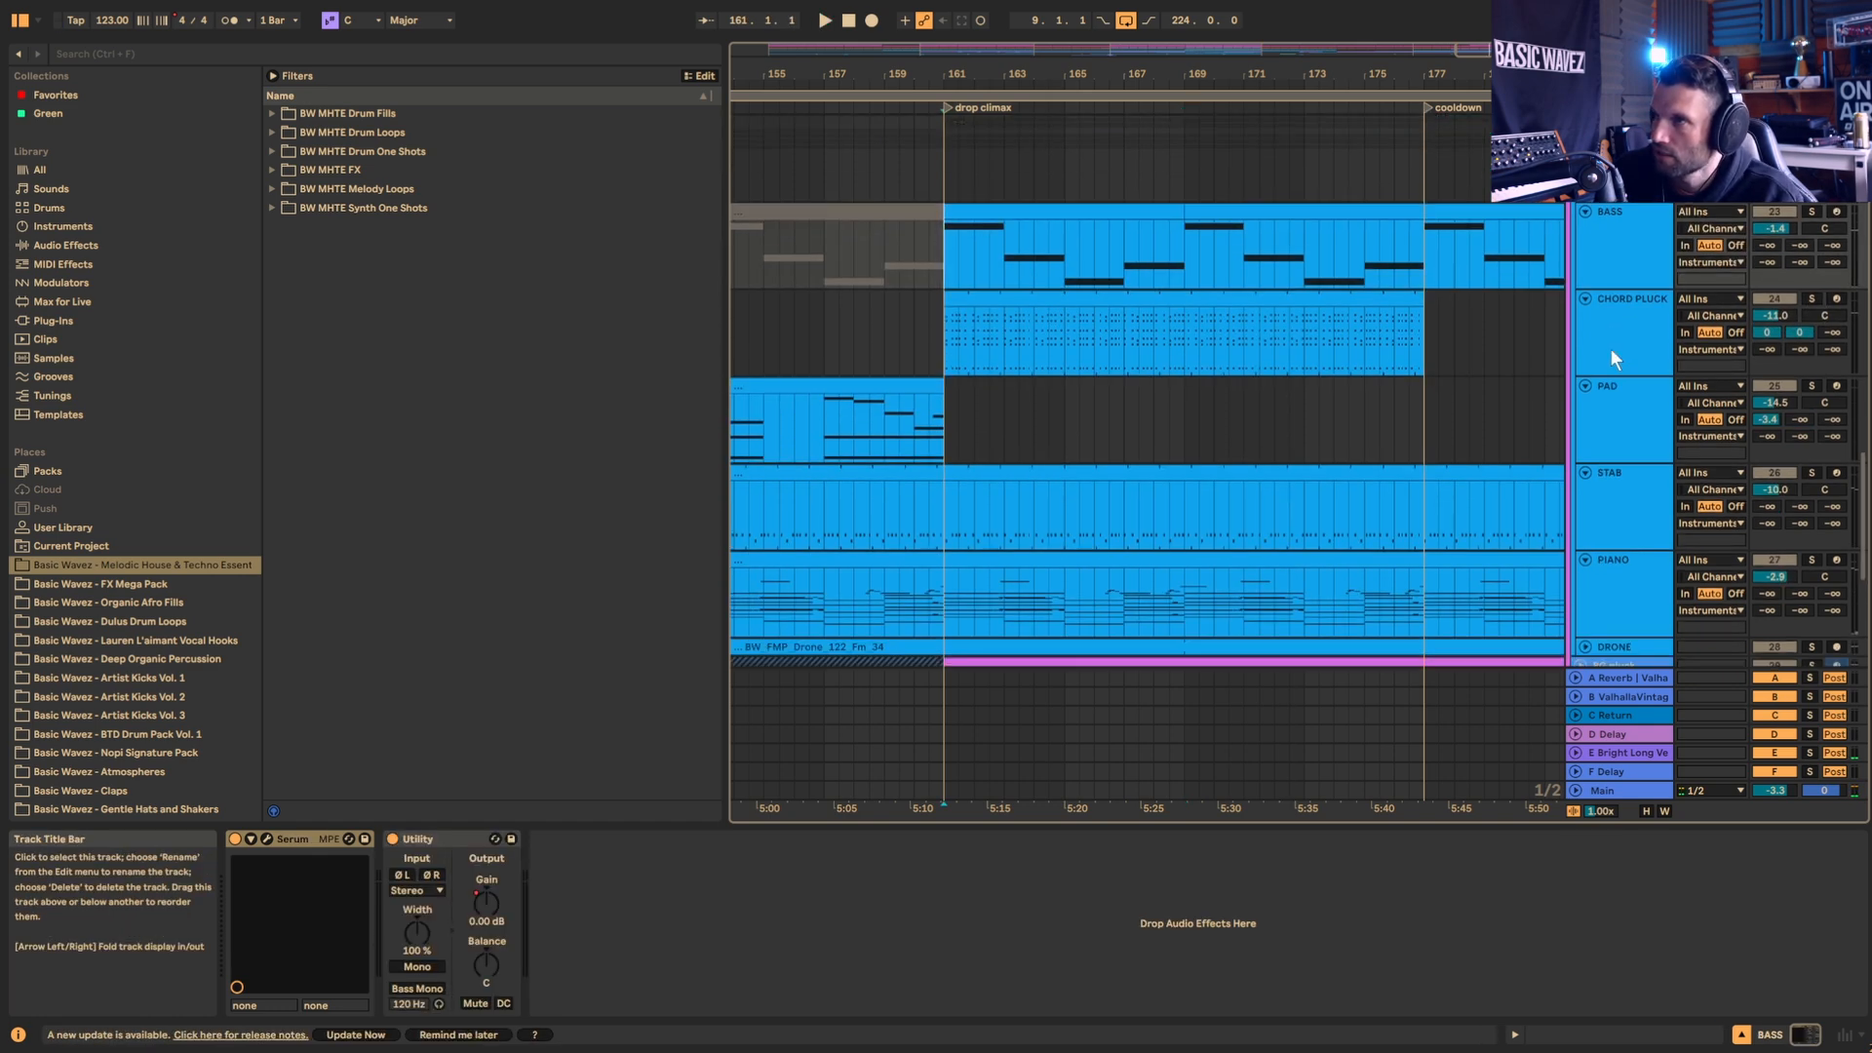
click(1614, 180)
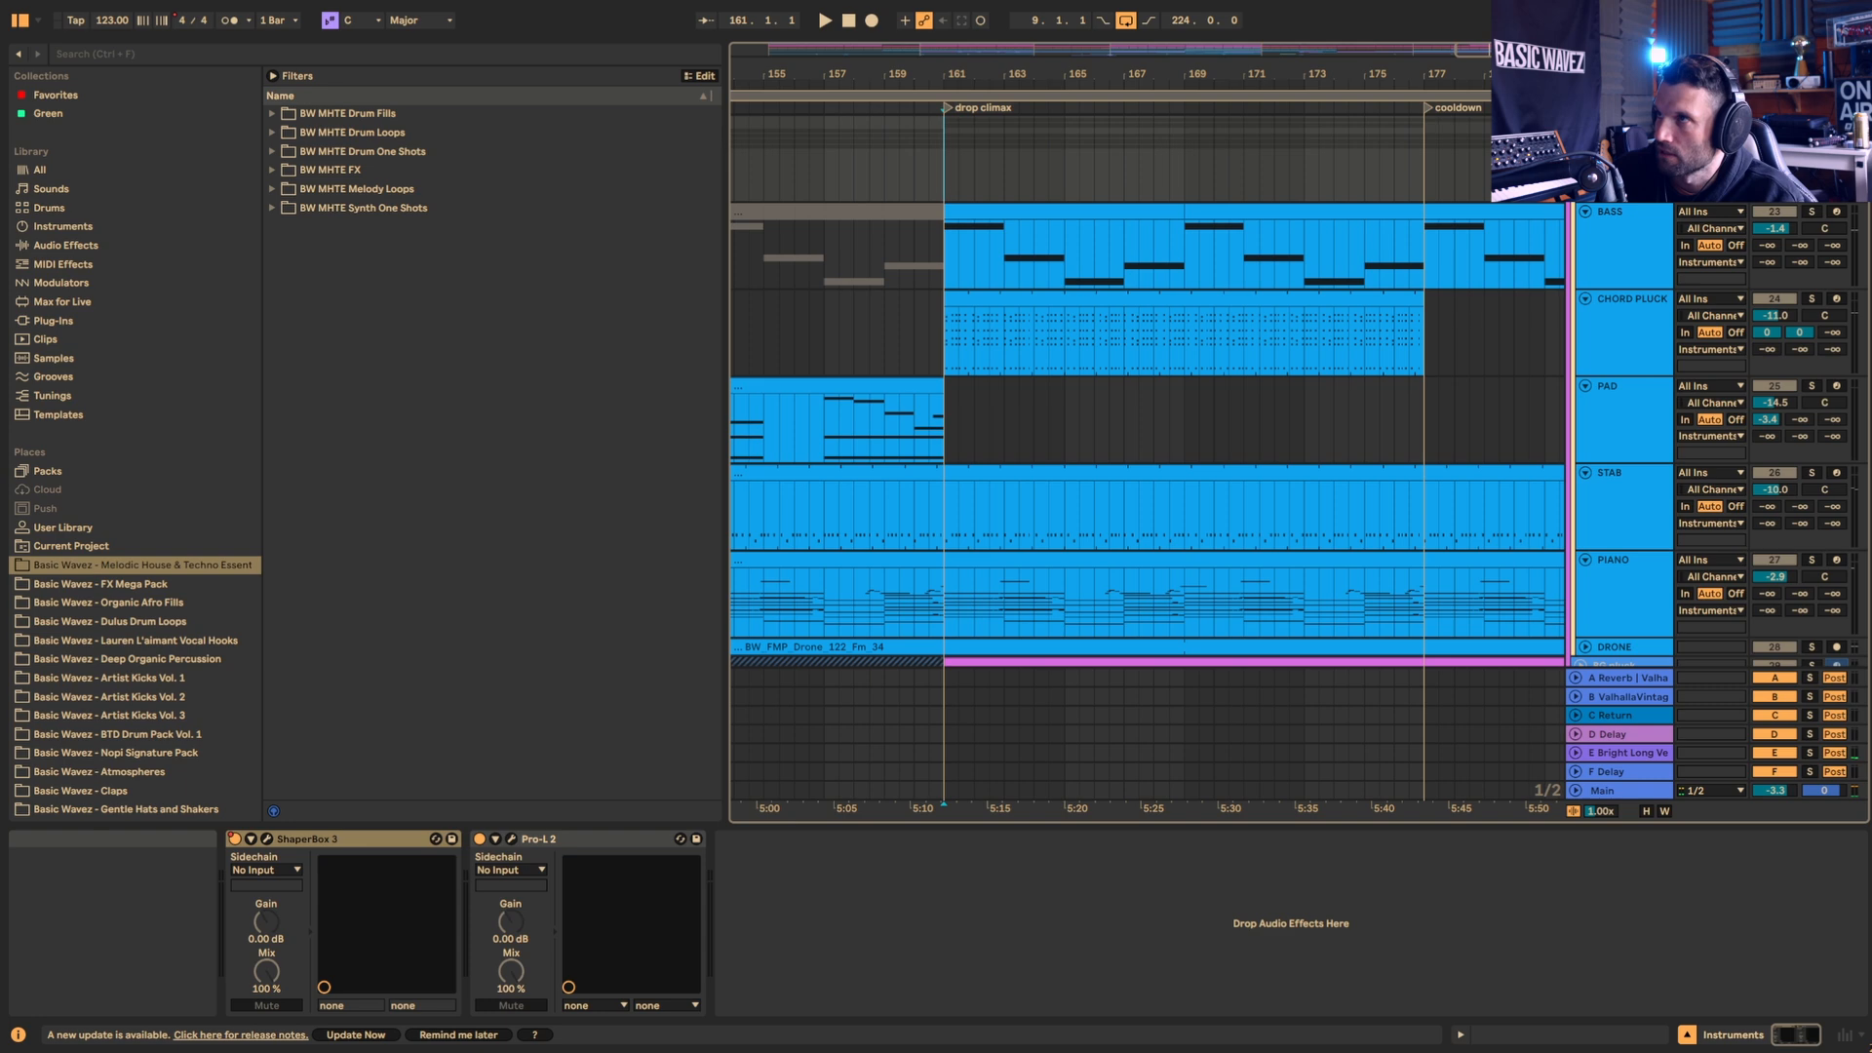
Step: Look through the instrument tracks around the build and unfold the Bells track
drag(1083, 74, 1404, 56)
scroll(1505, 292, down, 4)
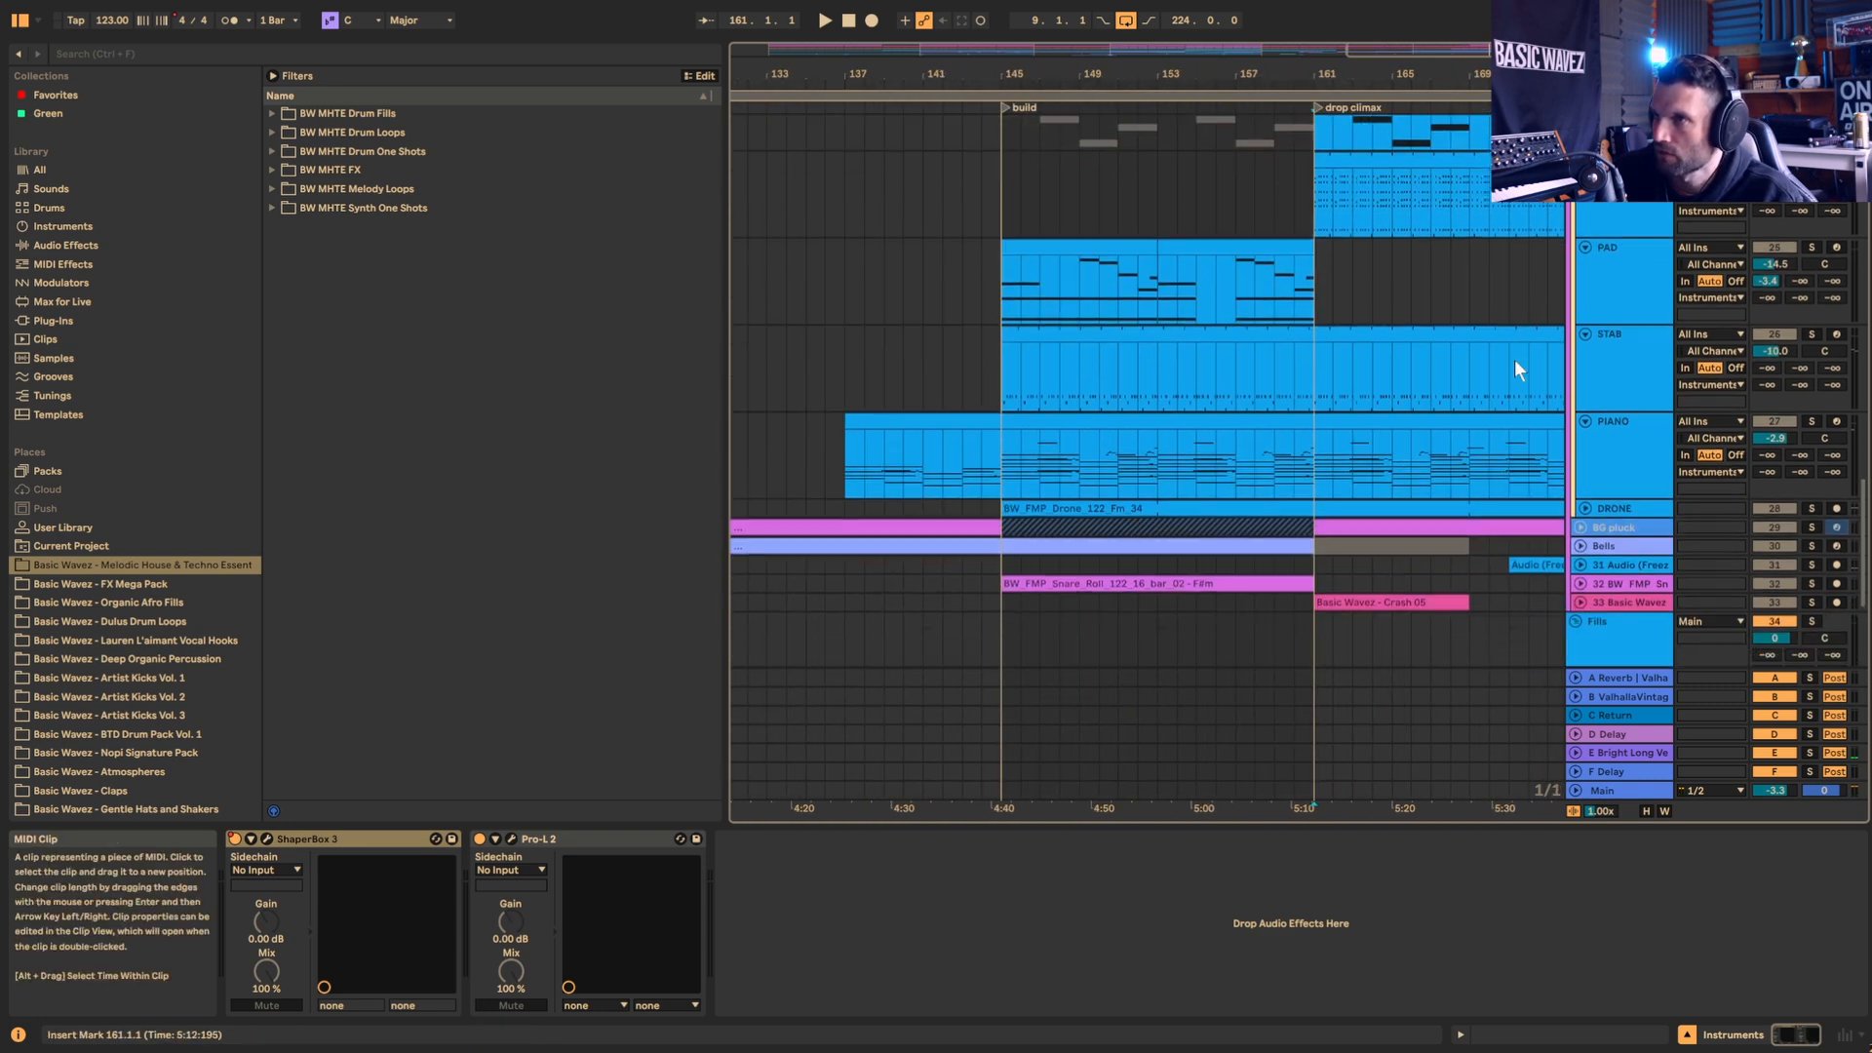
scroll(1613, 387, up, 2)
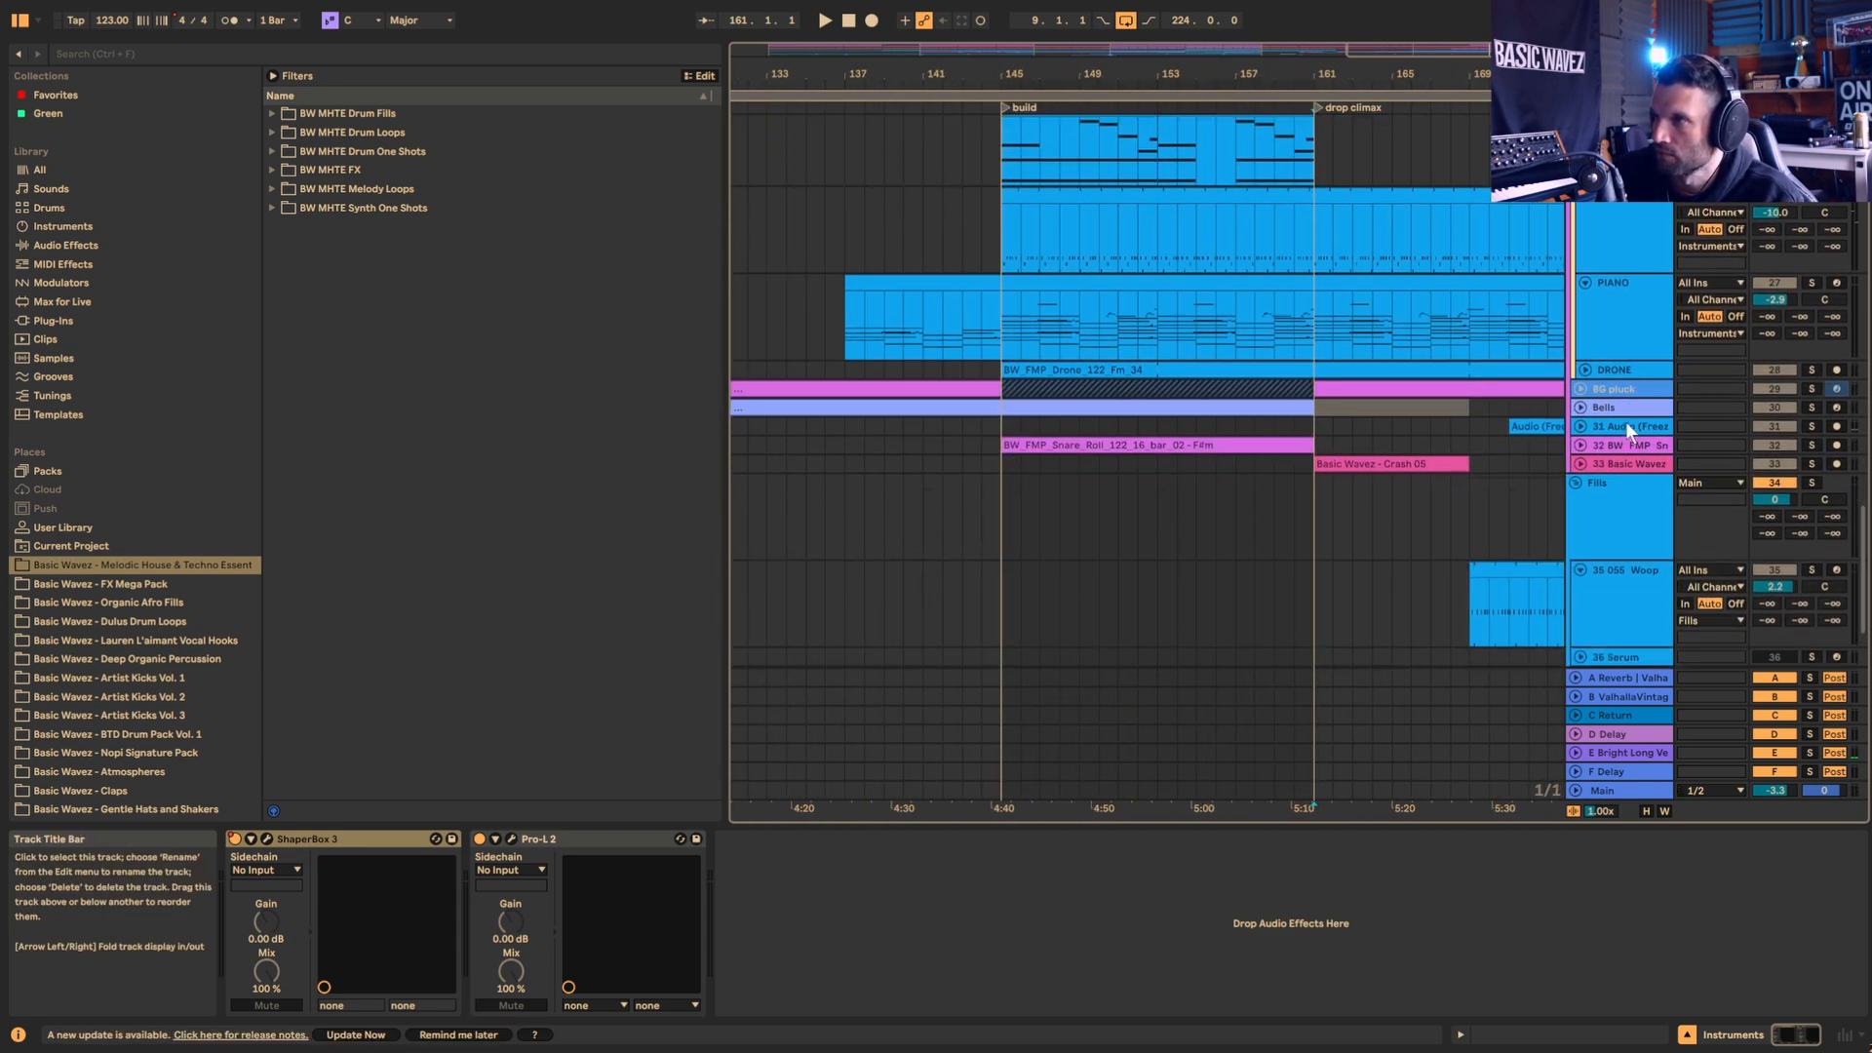
scroll(1483, 293, up, 2)
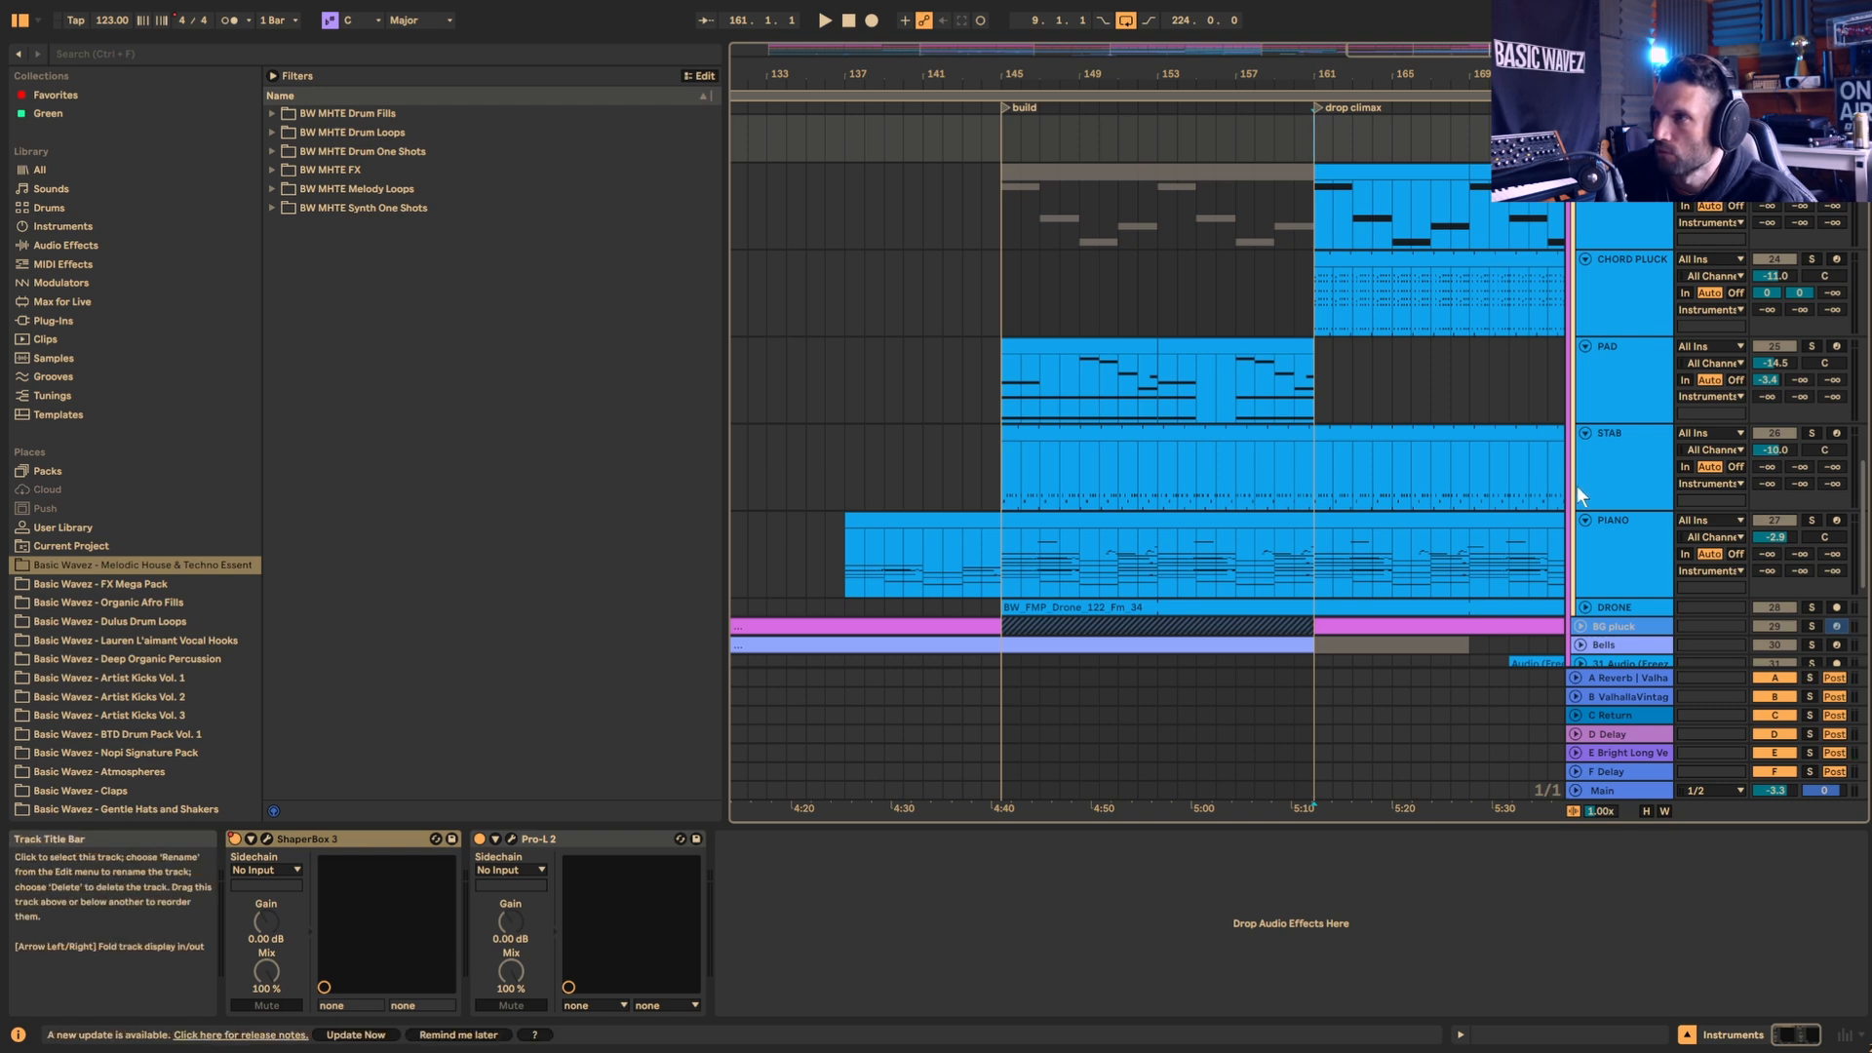
scroll(1585, 517, down, 2)
click(1581, 566)
scroll(1571, 561, down, 2)
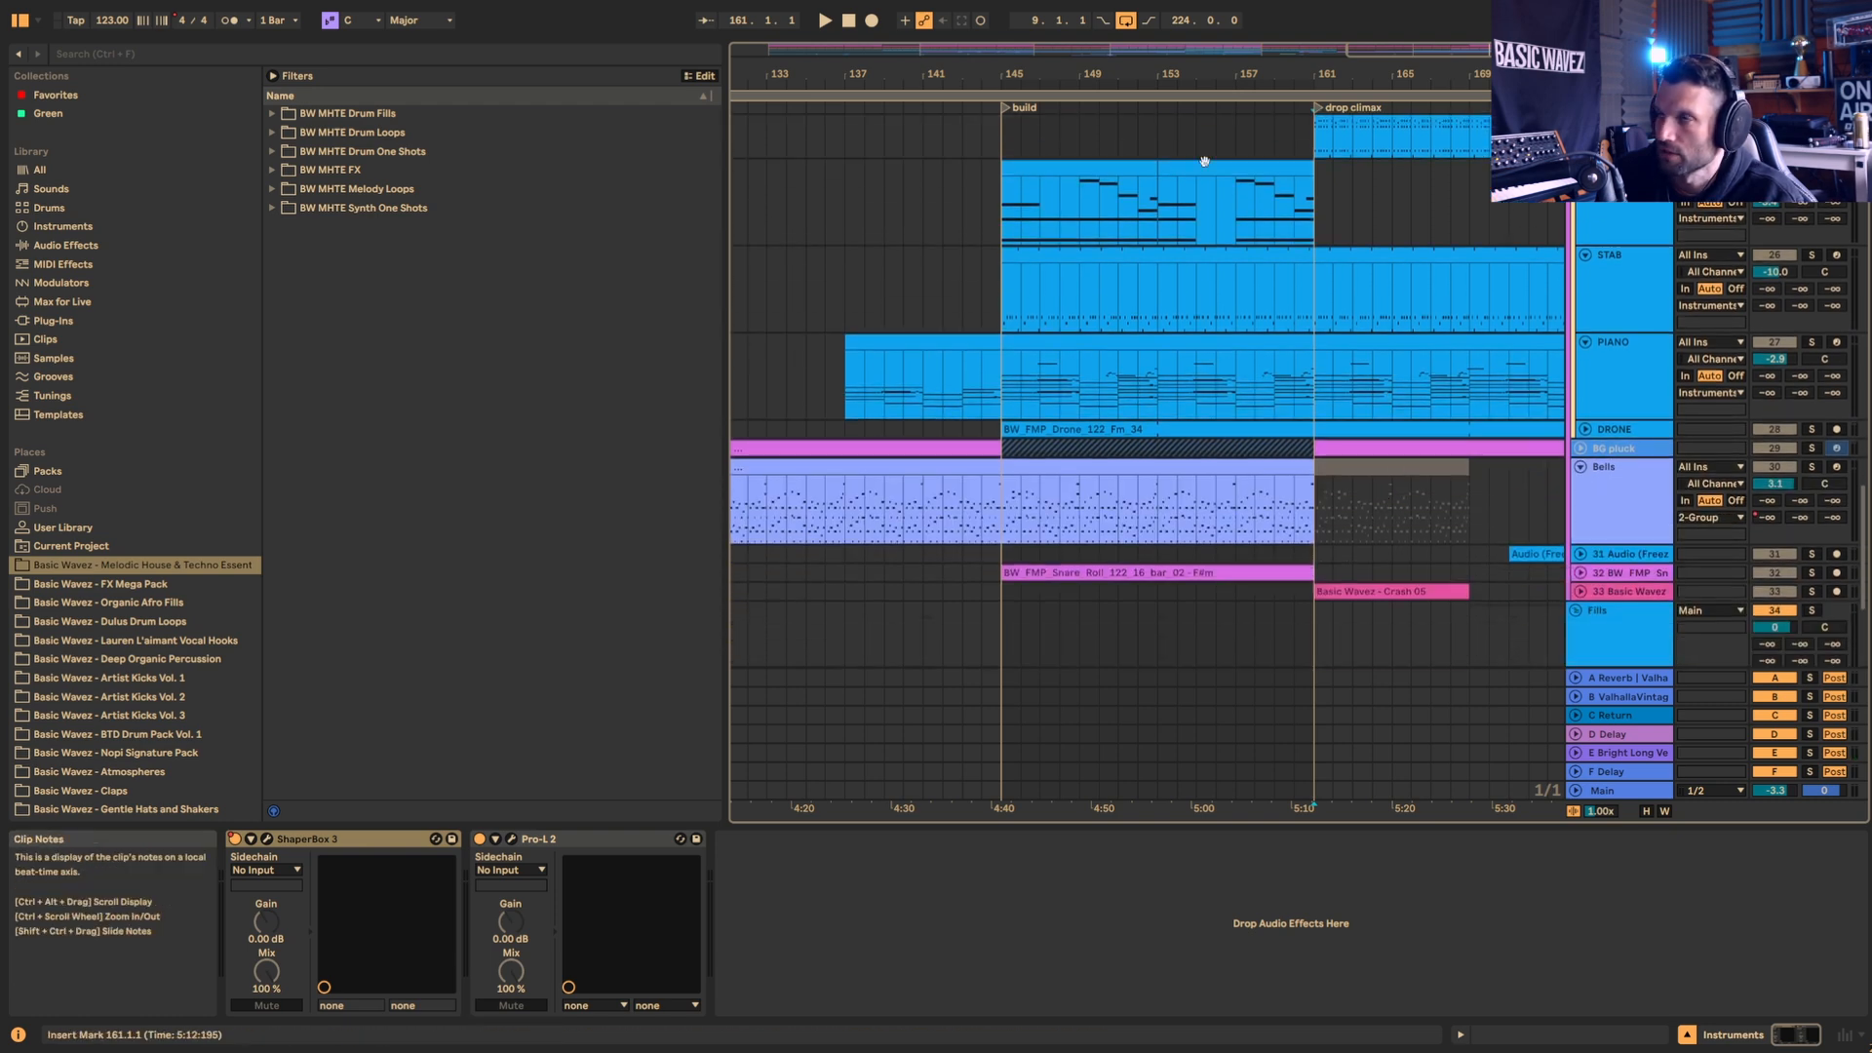
Step: Open the Bells clip at bar 129 and enlarge the note editor to fit its full note range
drag(1176, 74, 1300, 66)
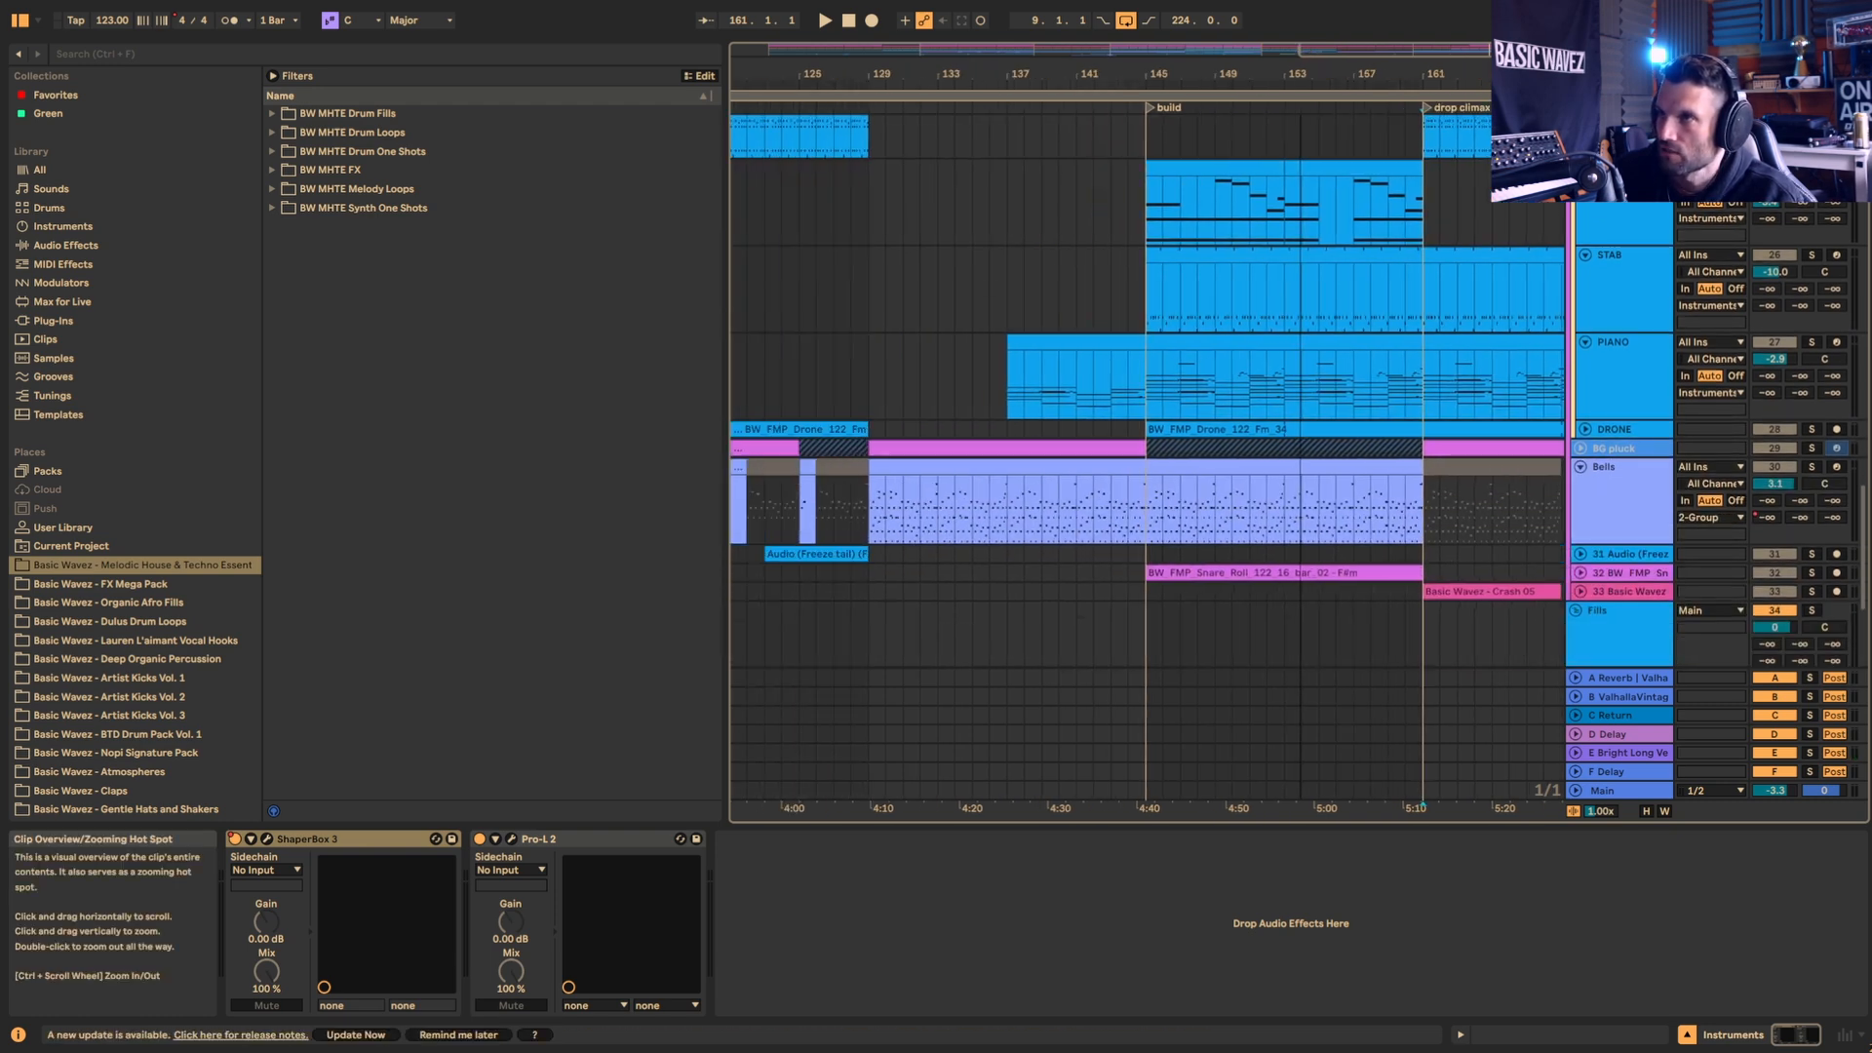
click(1103, 476)
double_click(1118, 468)
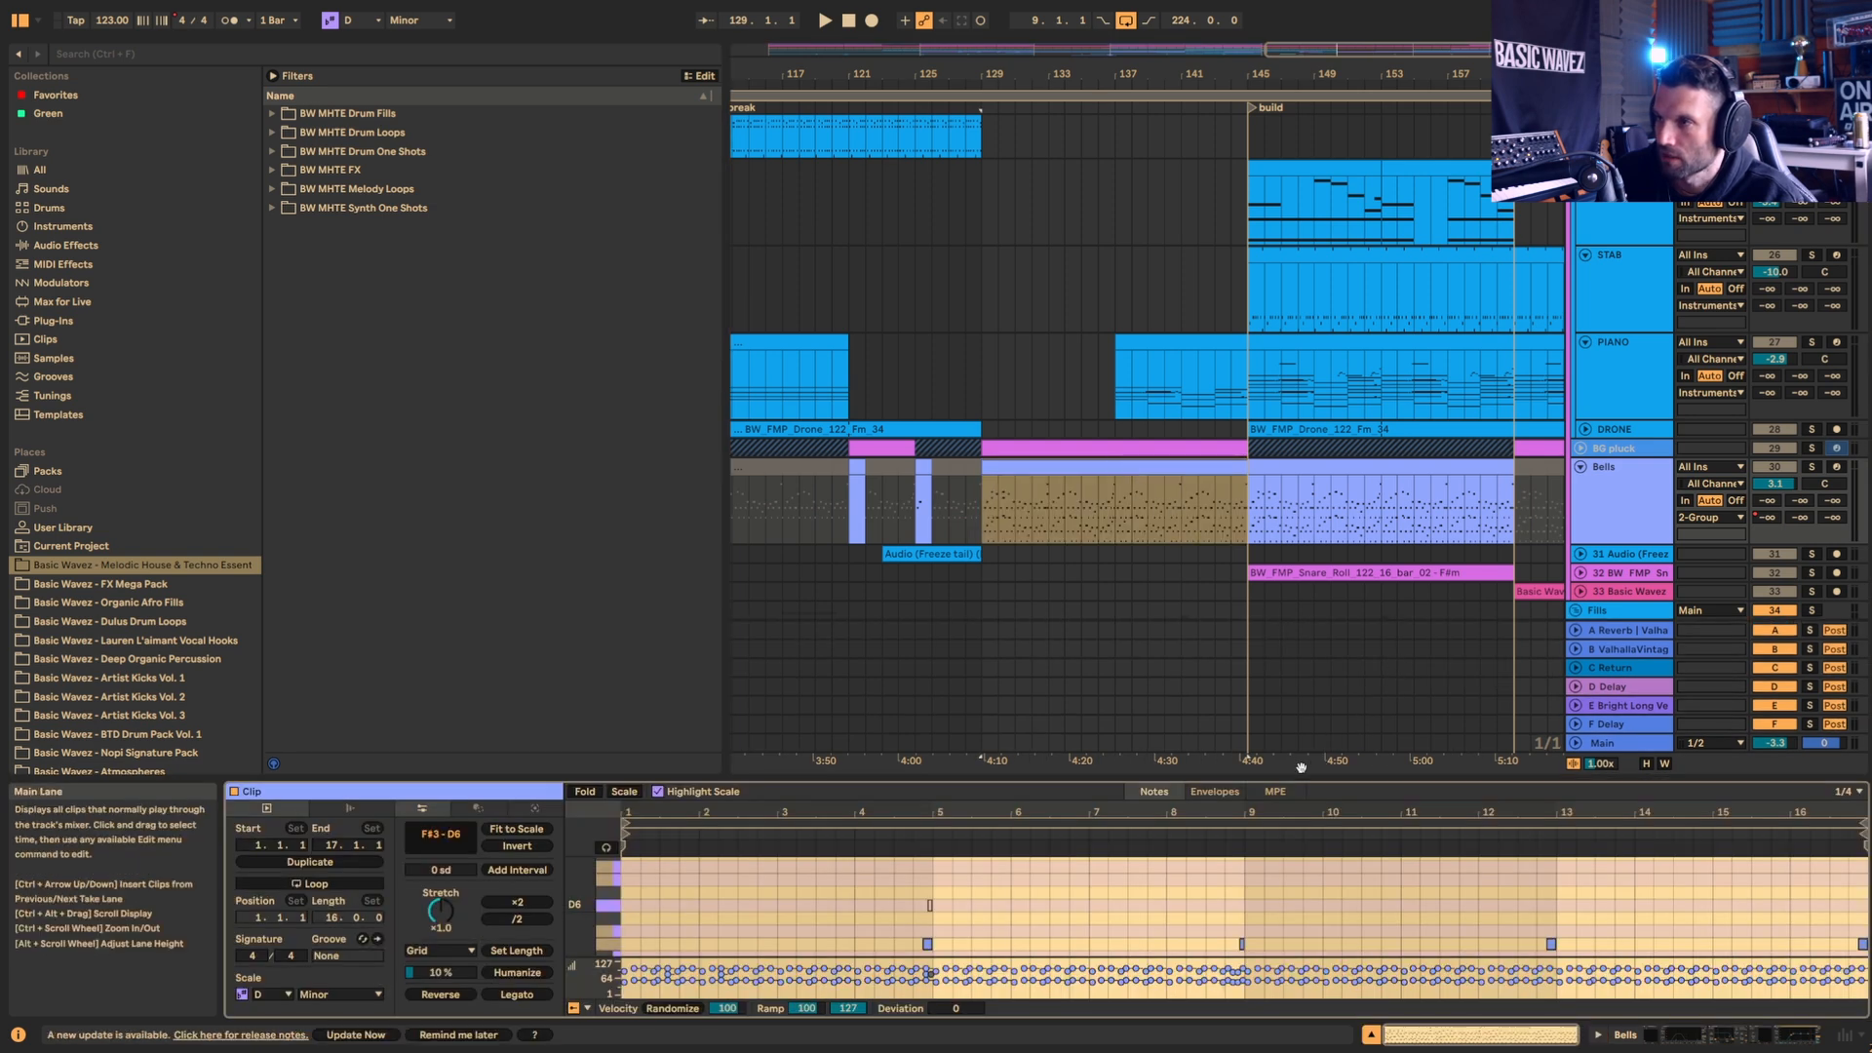
drag(1297, 779, 1298, 286)
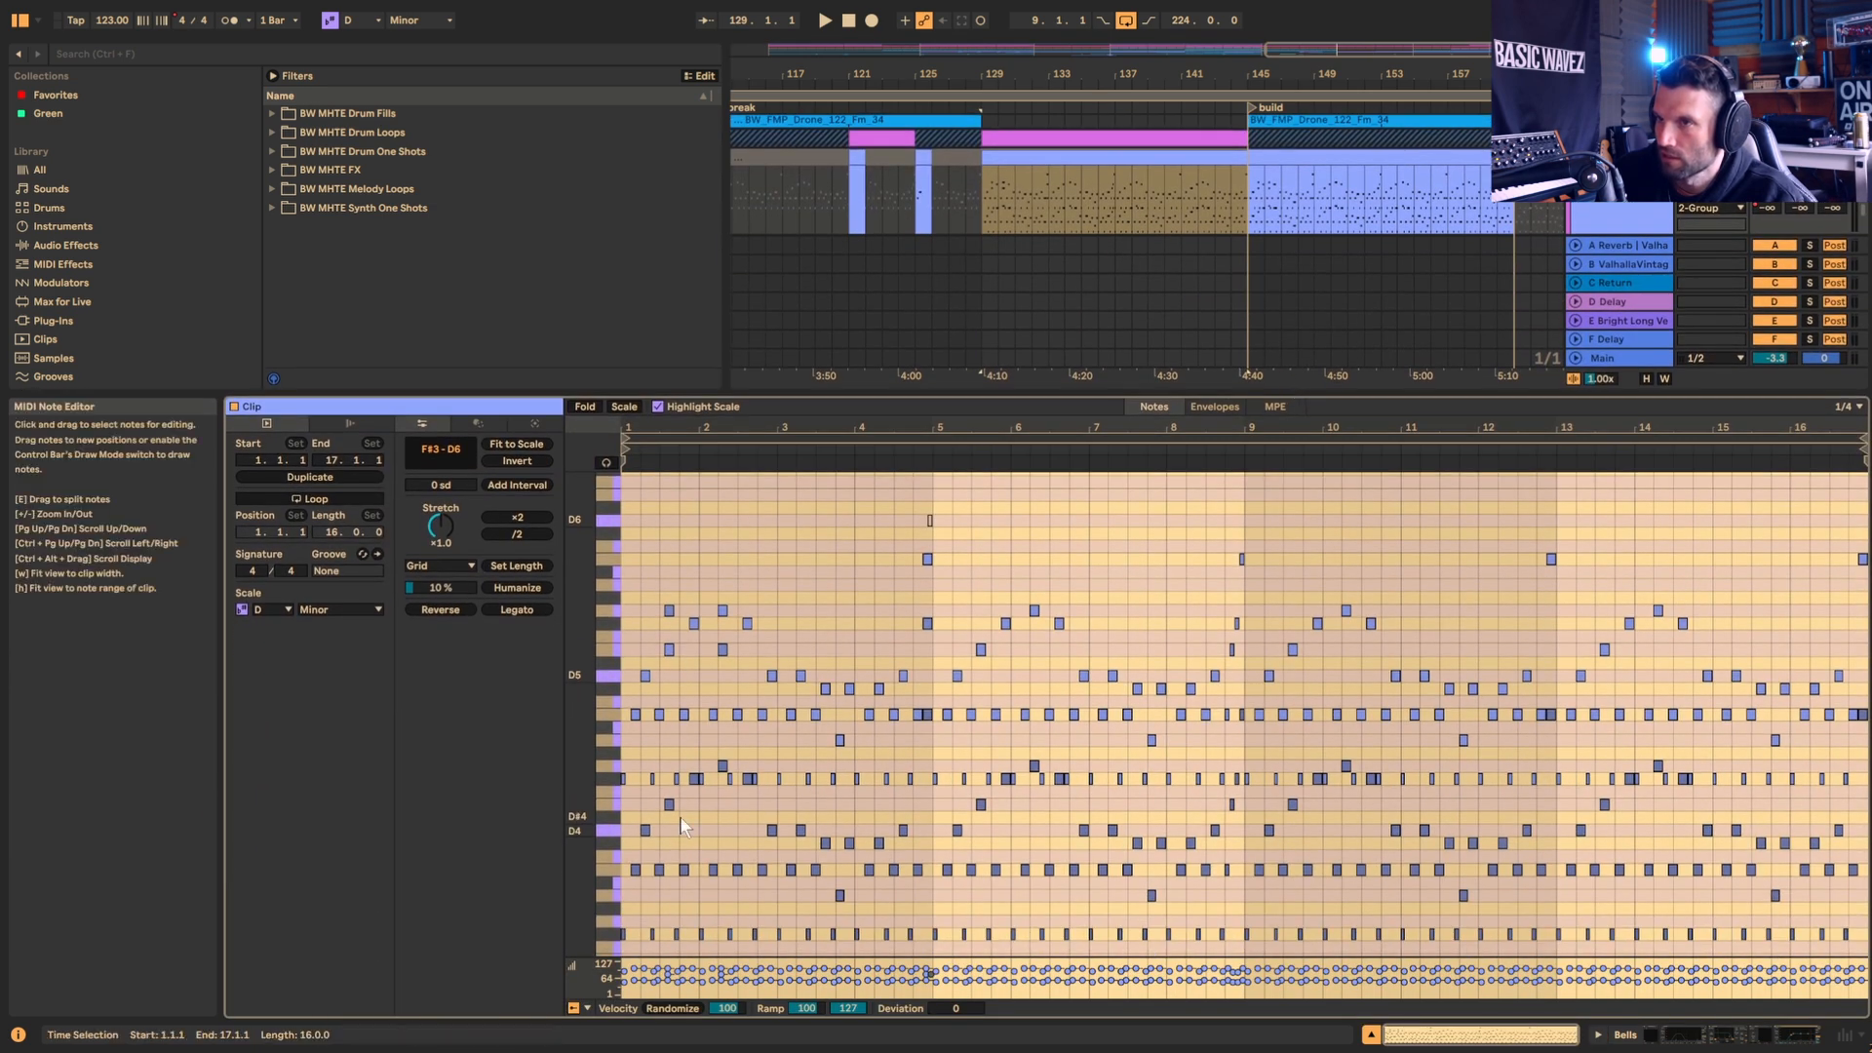
key(h)
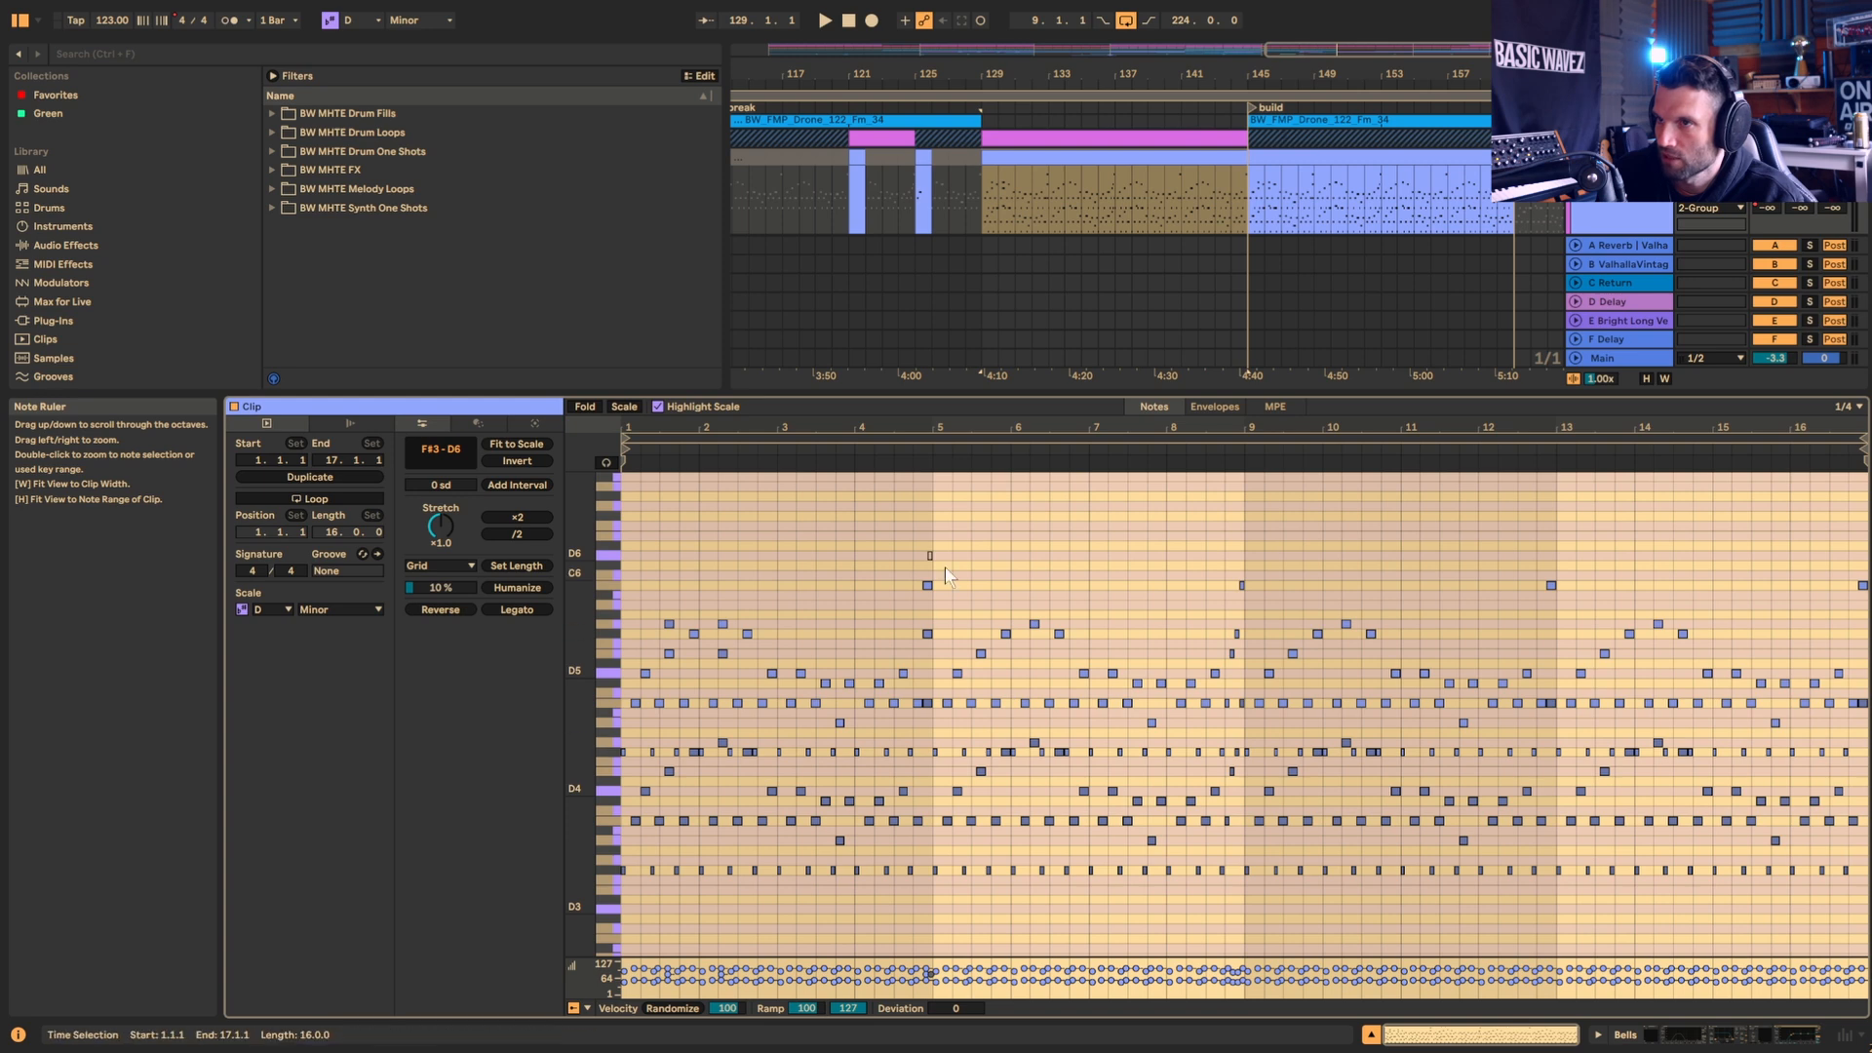
Step: Open the Bells clip at bar 81 in the drop and examine its notes and scale root setting
drag(1375, 49, 1261, 56)
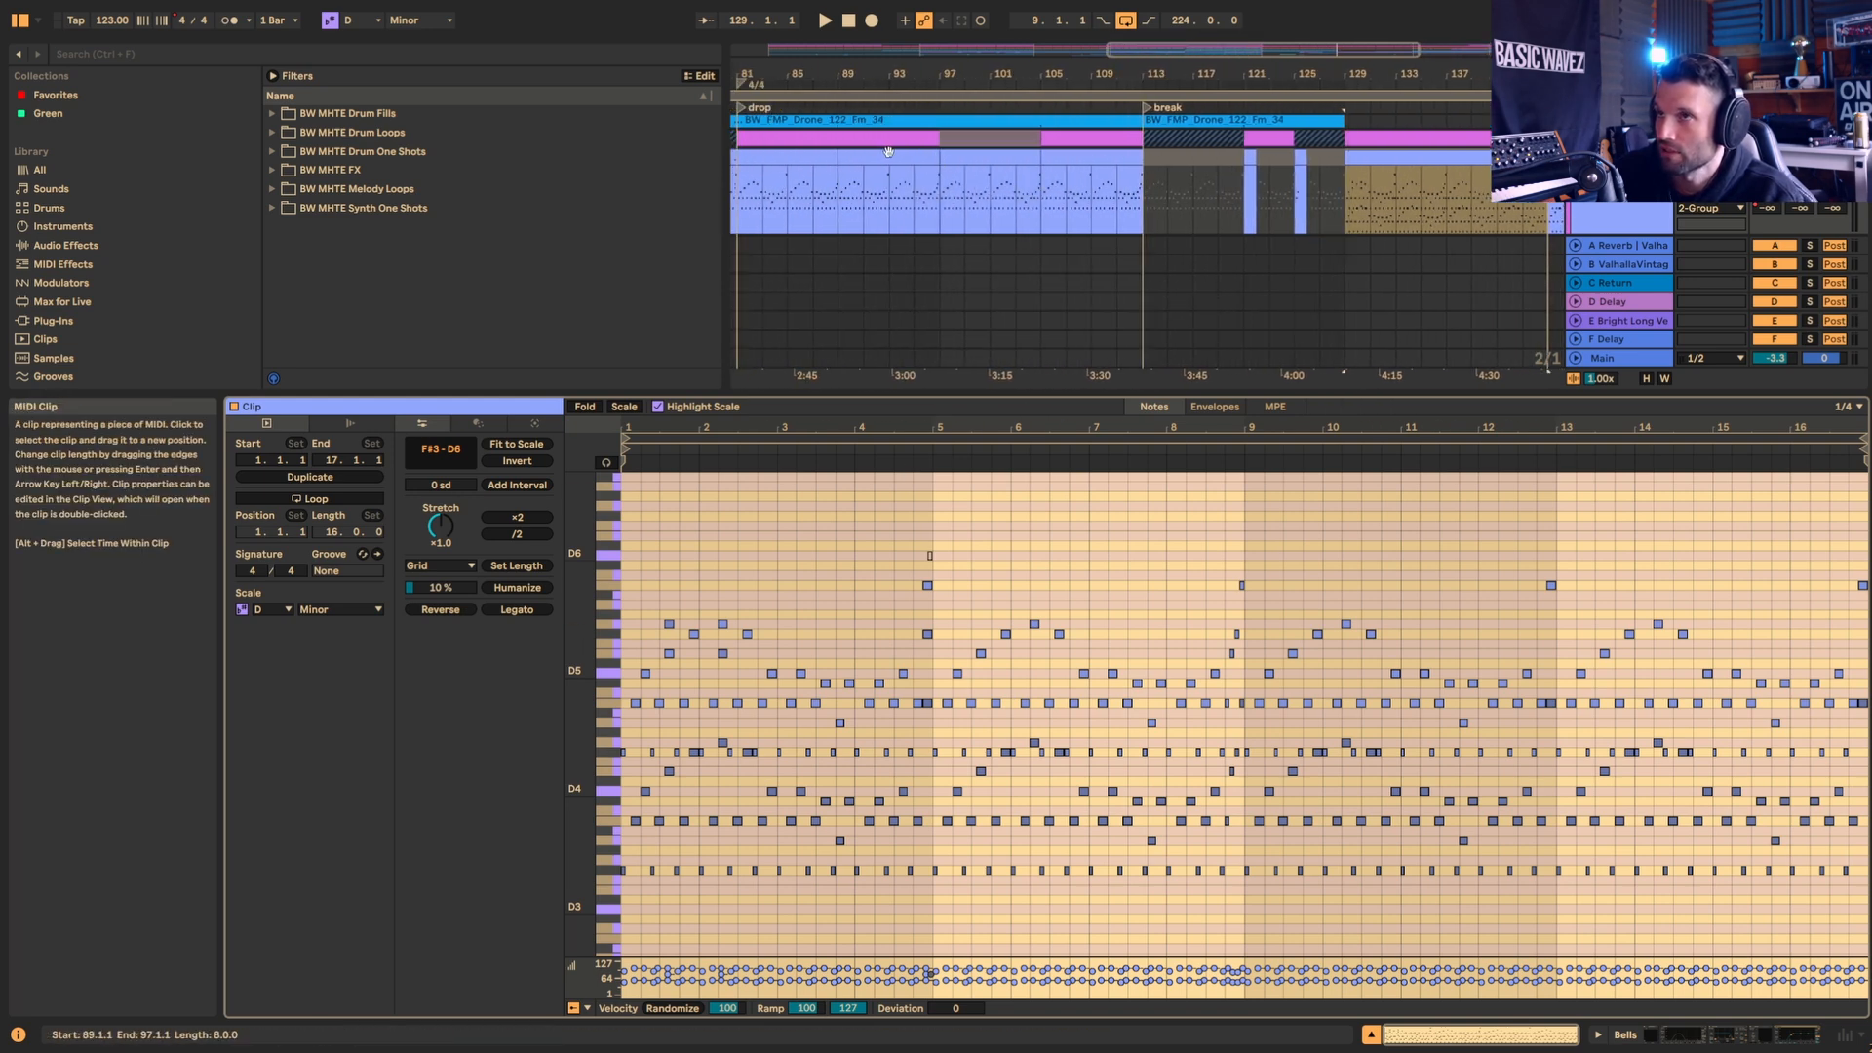
click(885, 175)
click(853, 863)
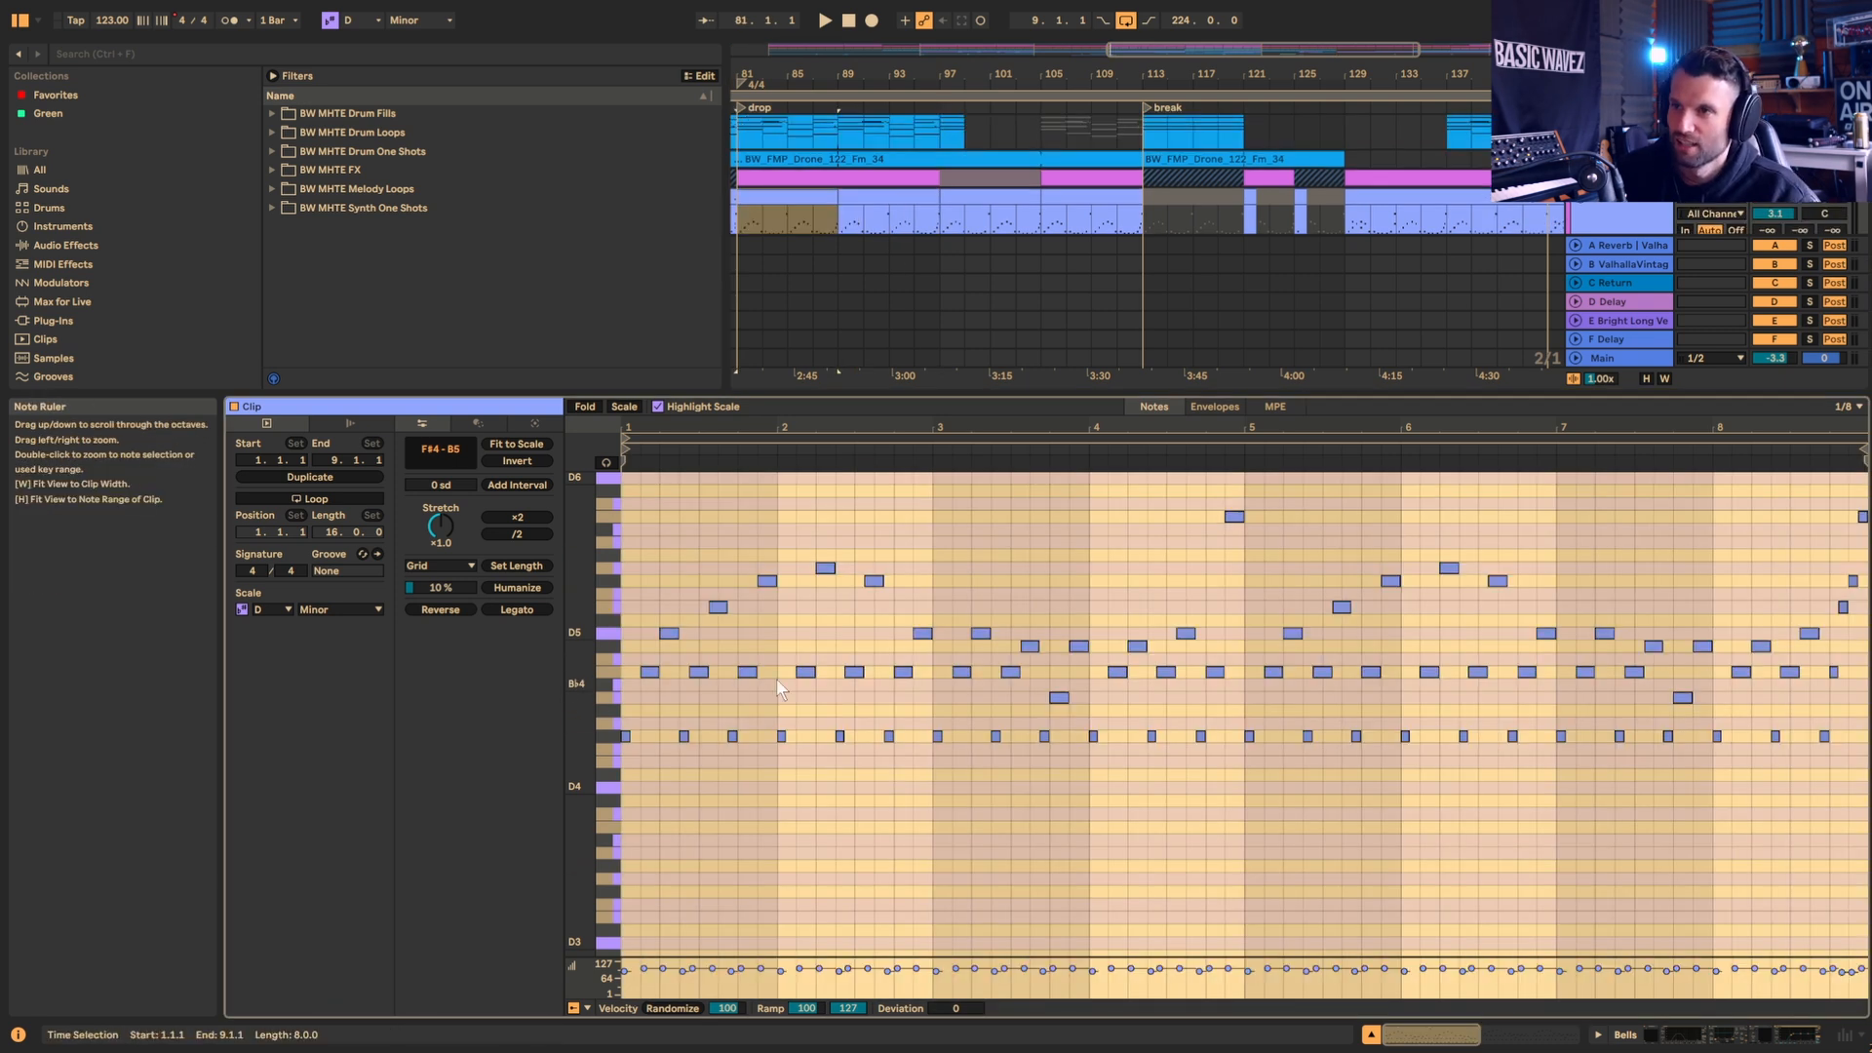
click(678, 802)
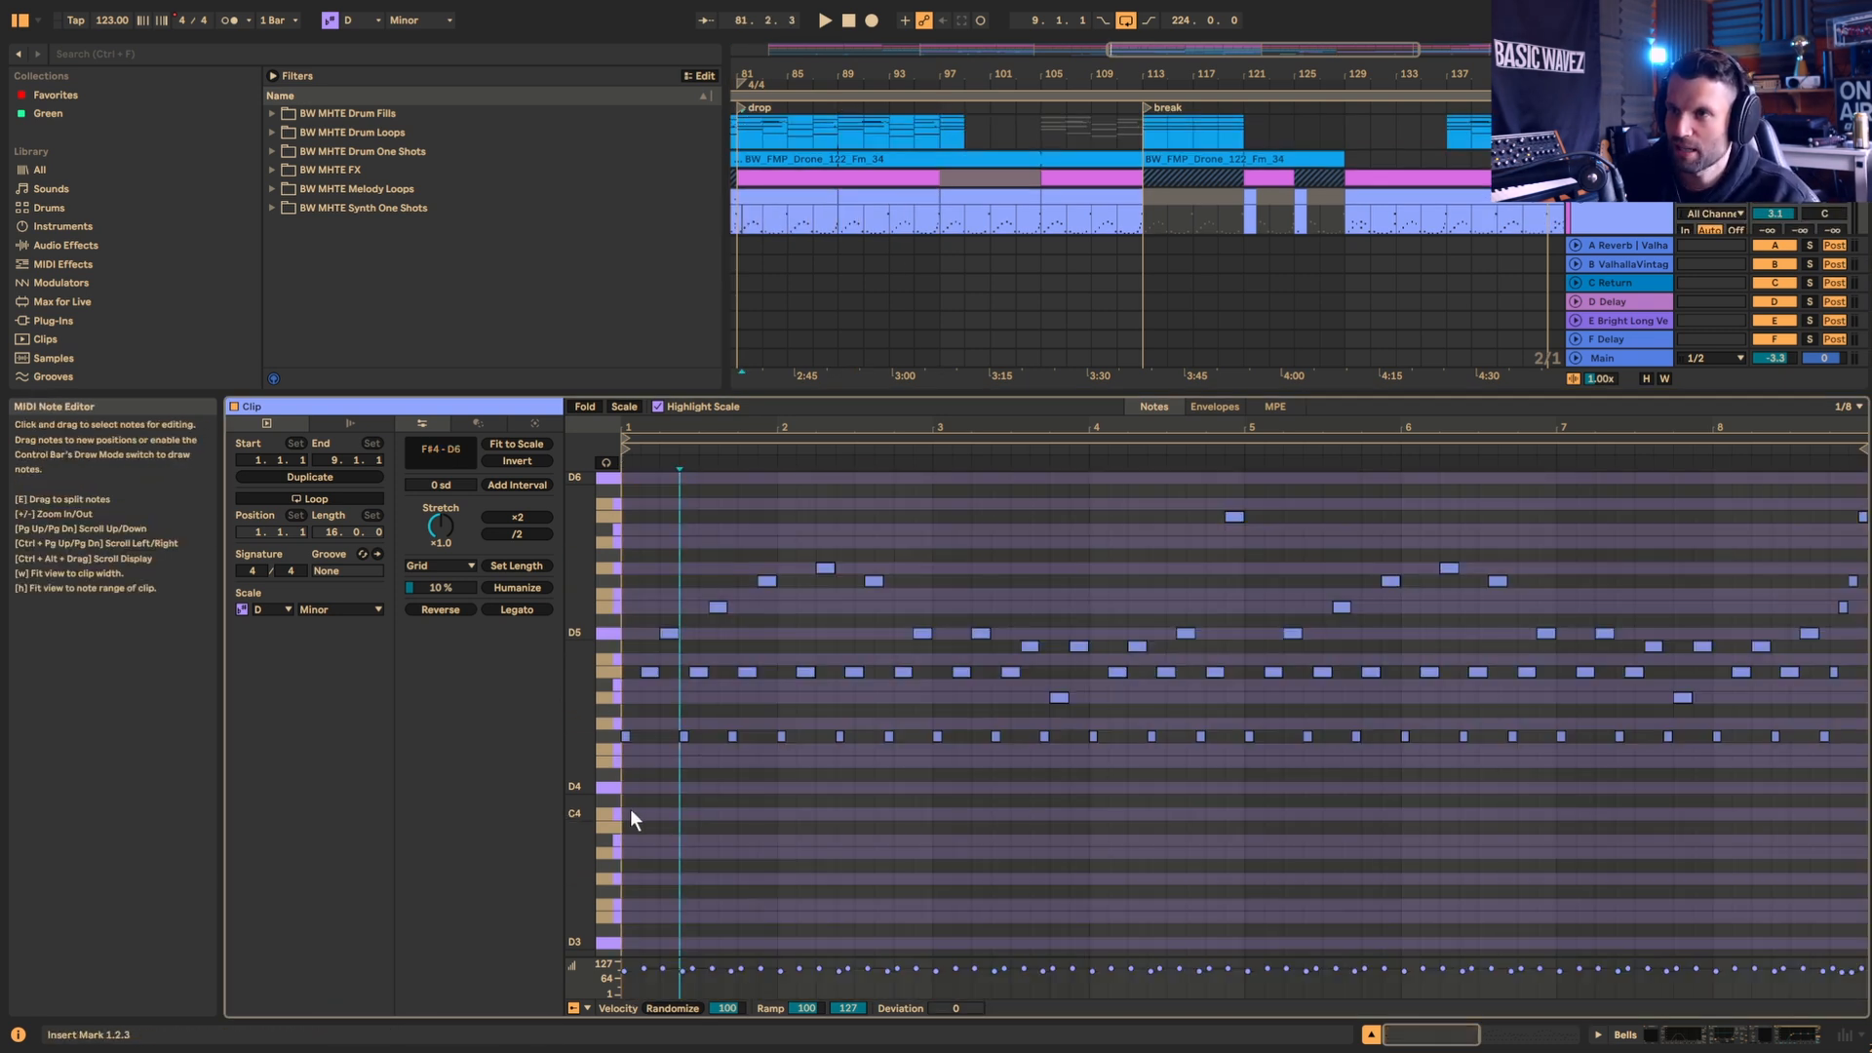
click(630, 810)
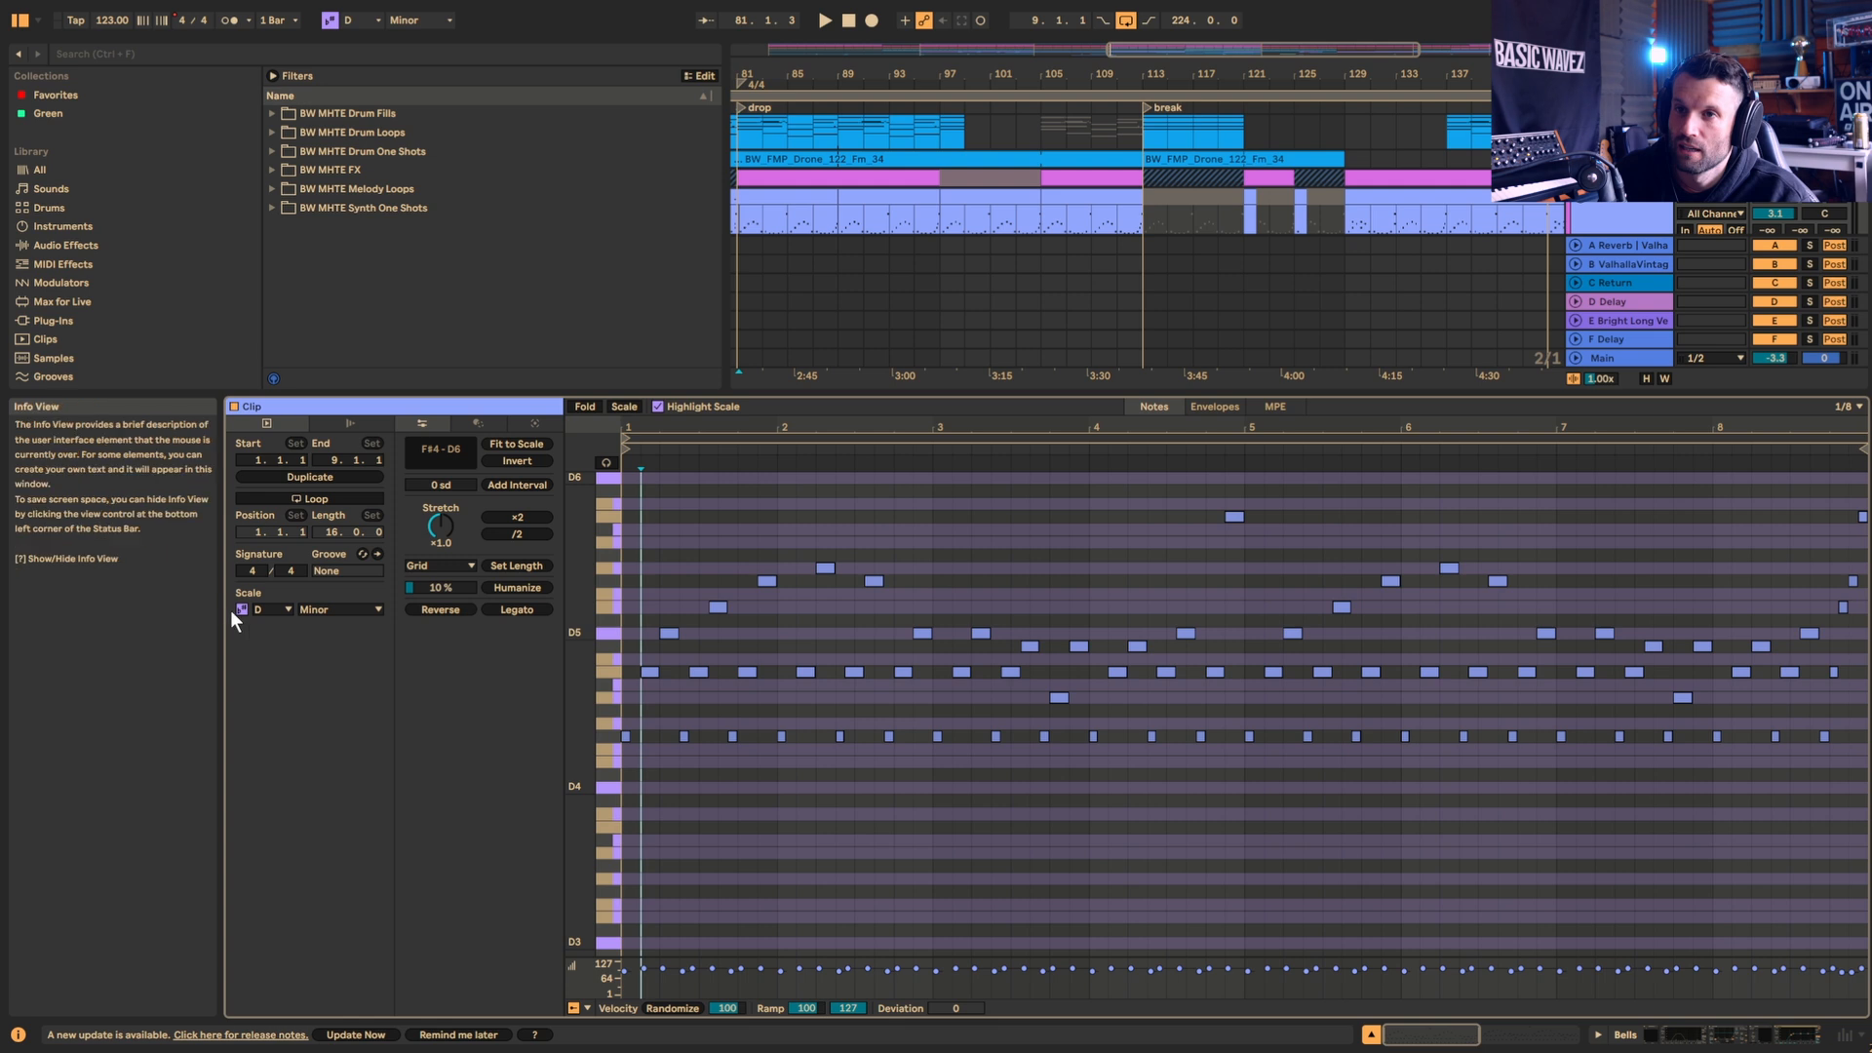
click(261, 610)
click(770, 202)
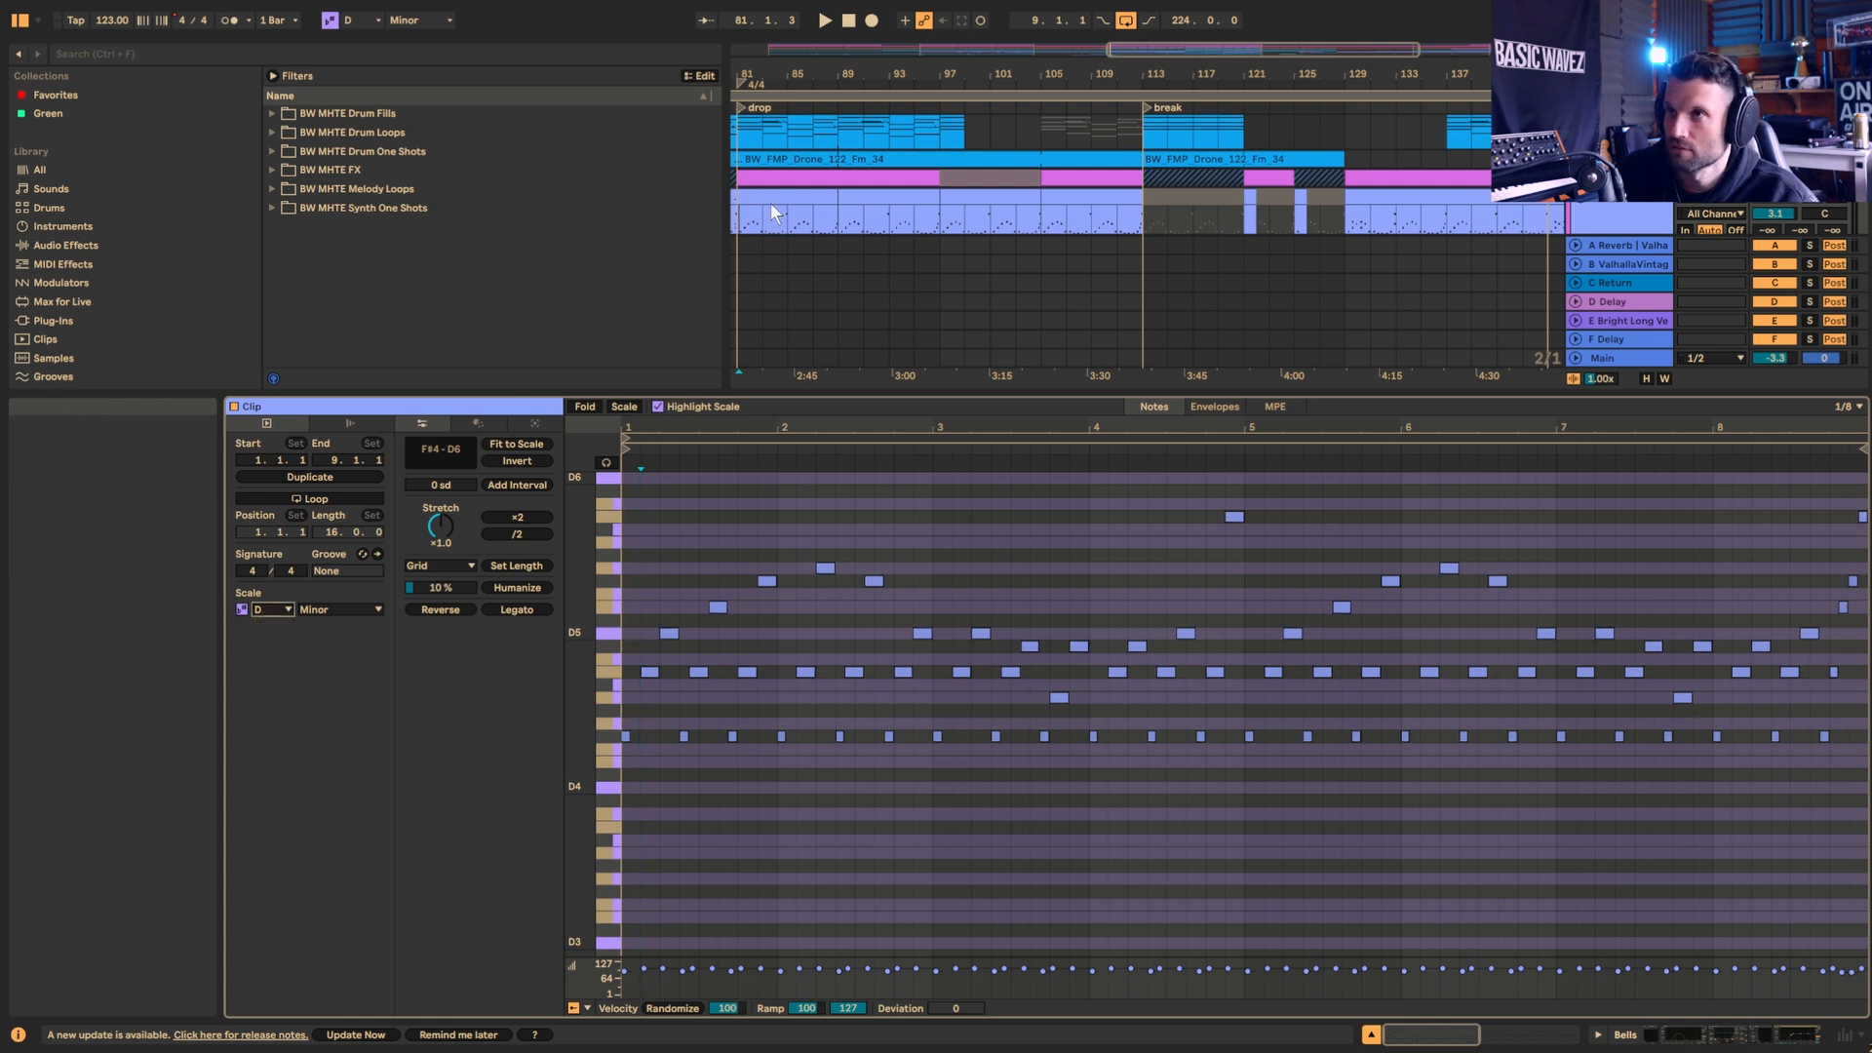
Step: Set the scale of the Bells clip at bar 81 to B Minor
click(770, 203)
click(267, 608)
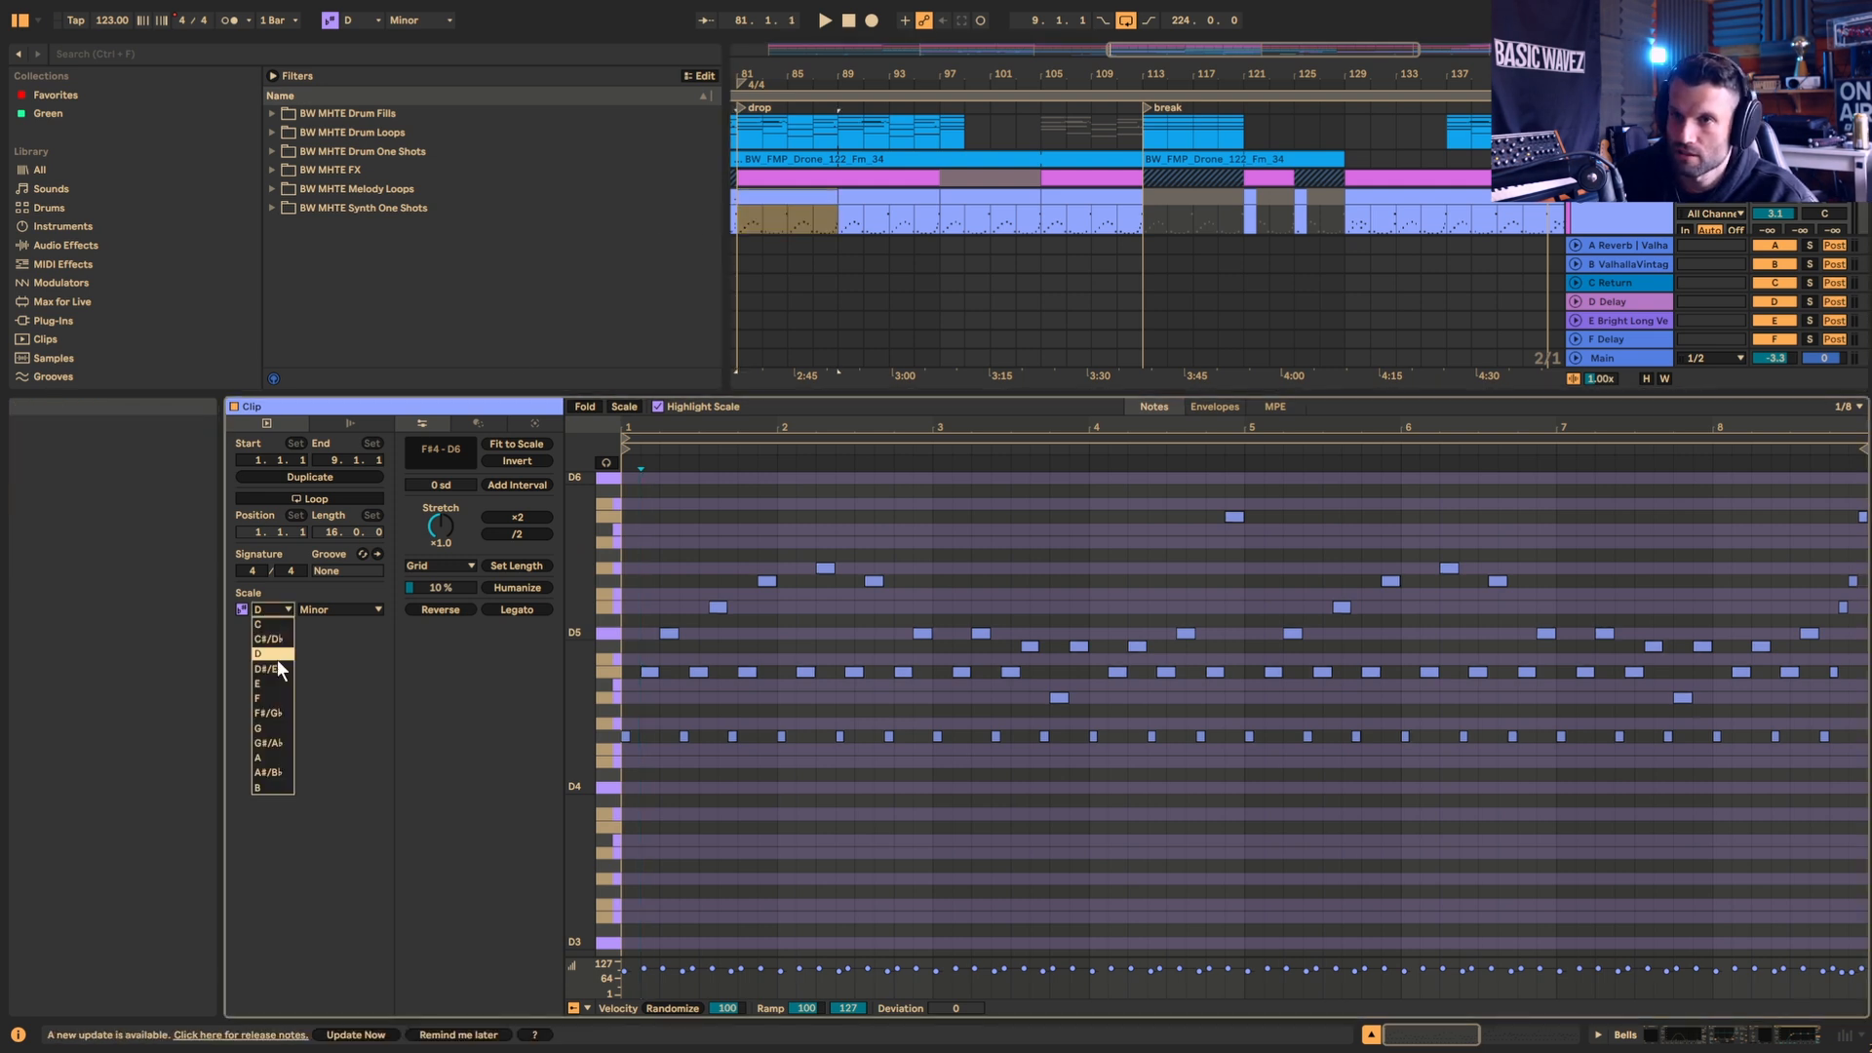
click(271, 790)
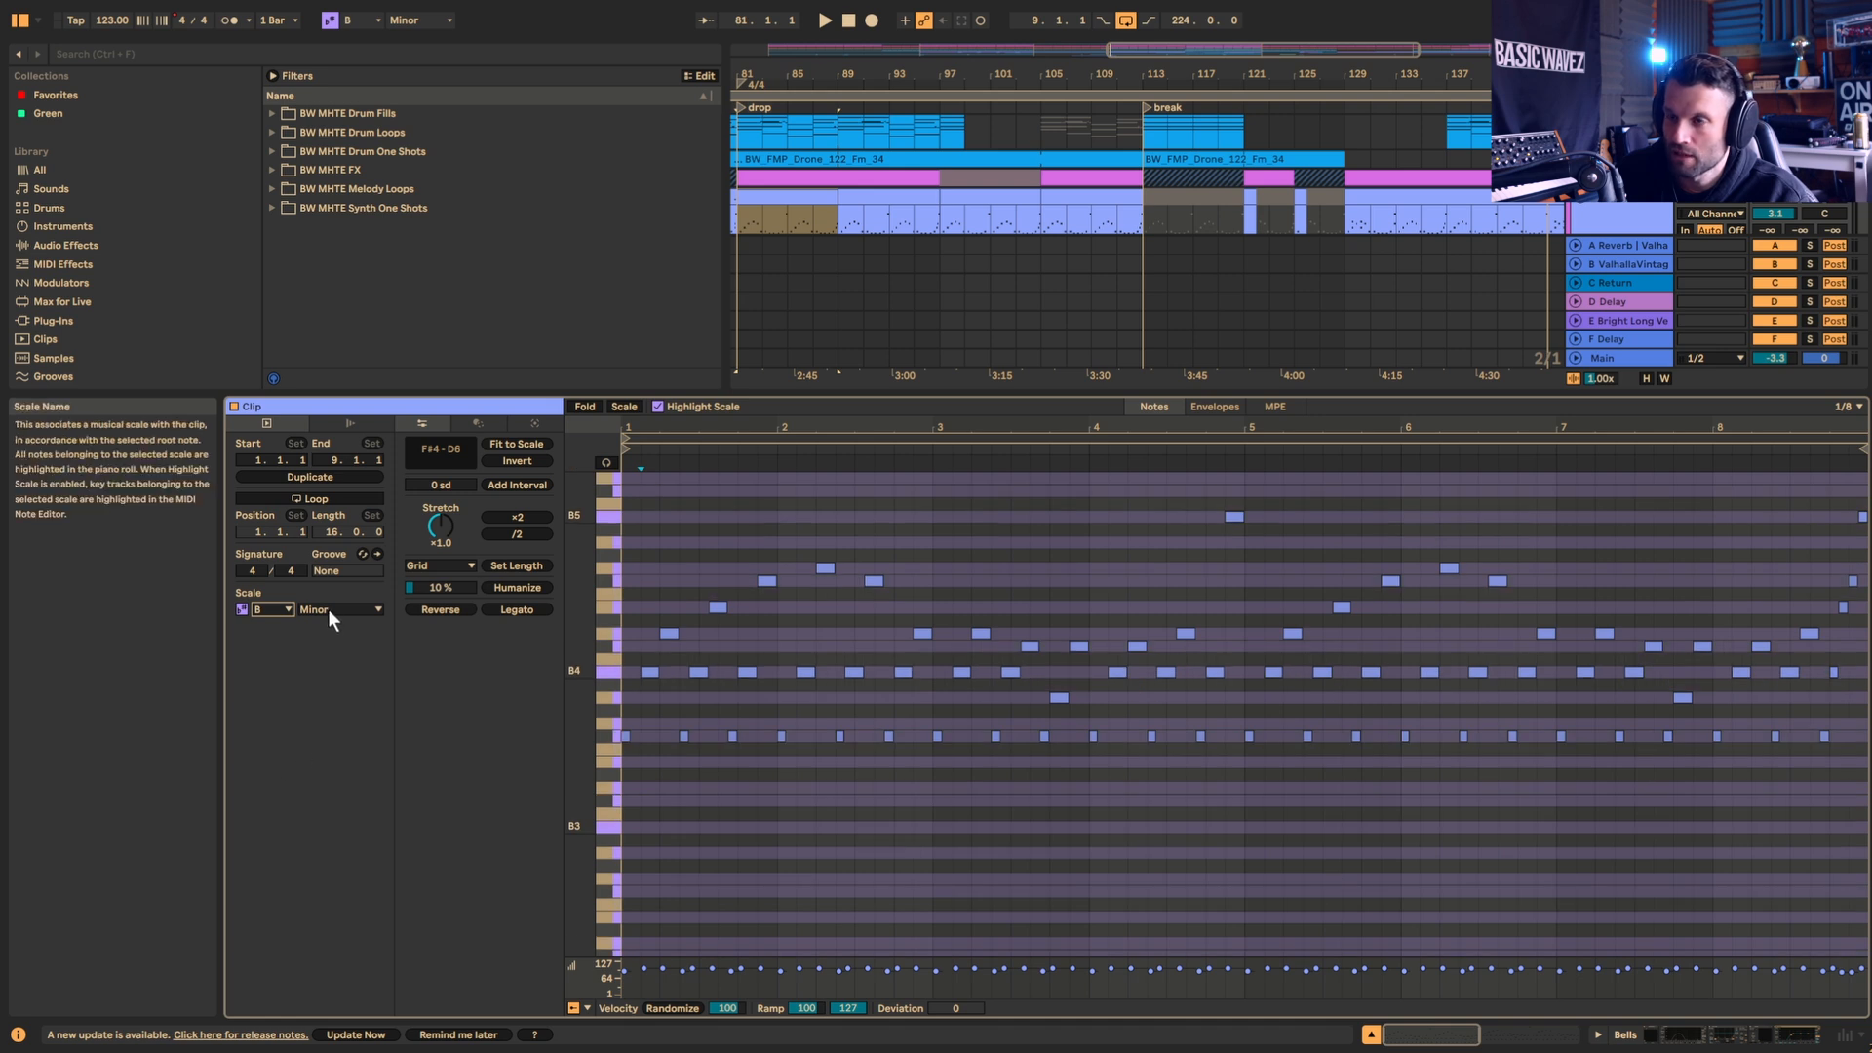
click(330, 610)
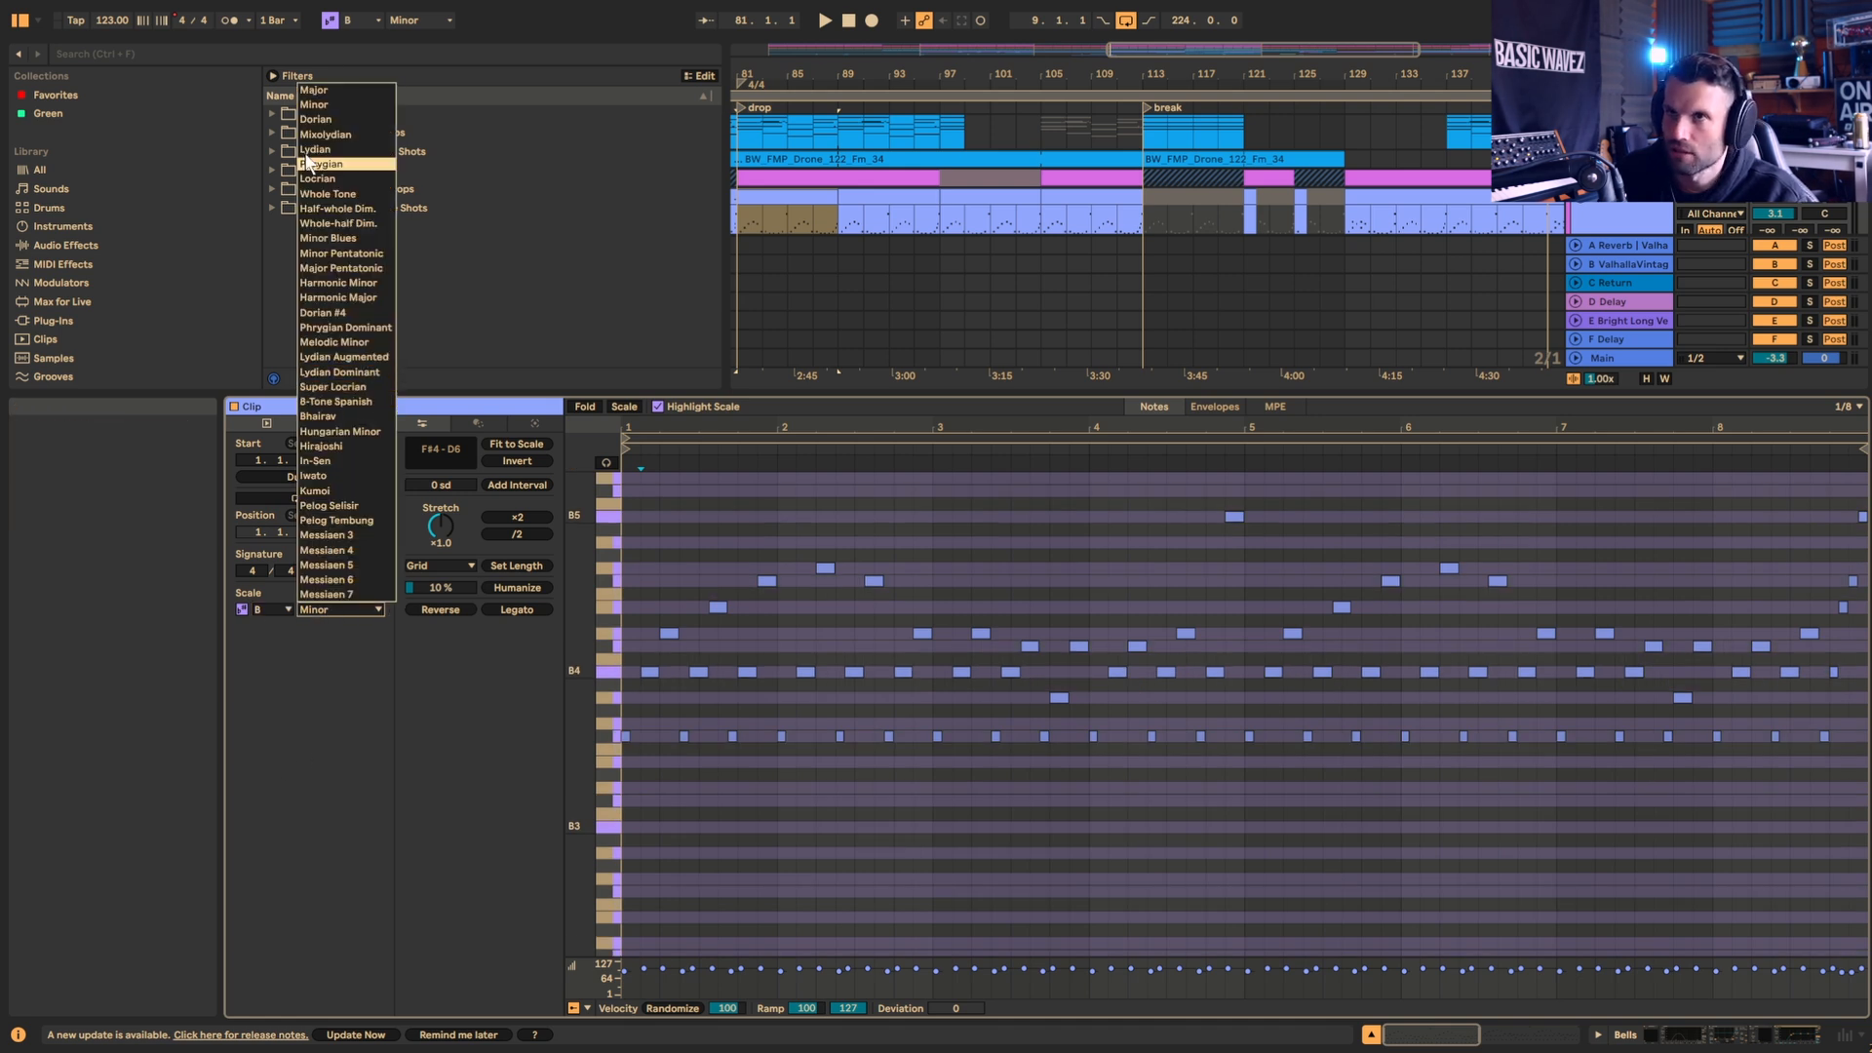
click(336, 105)
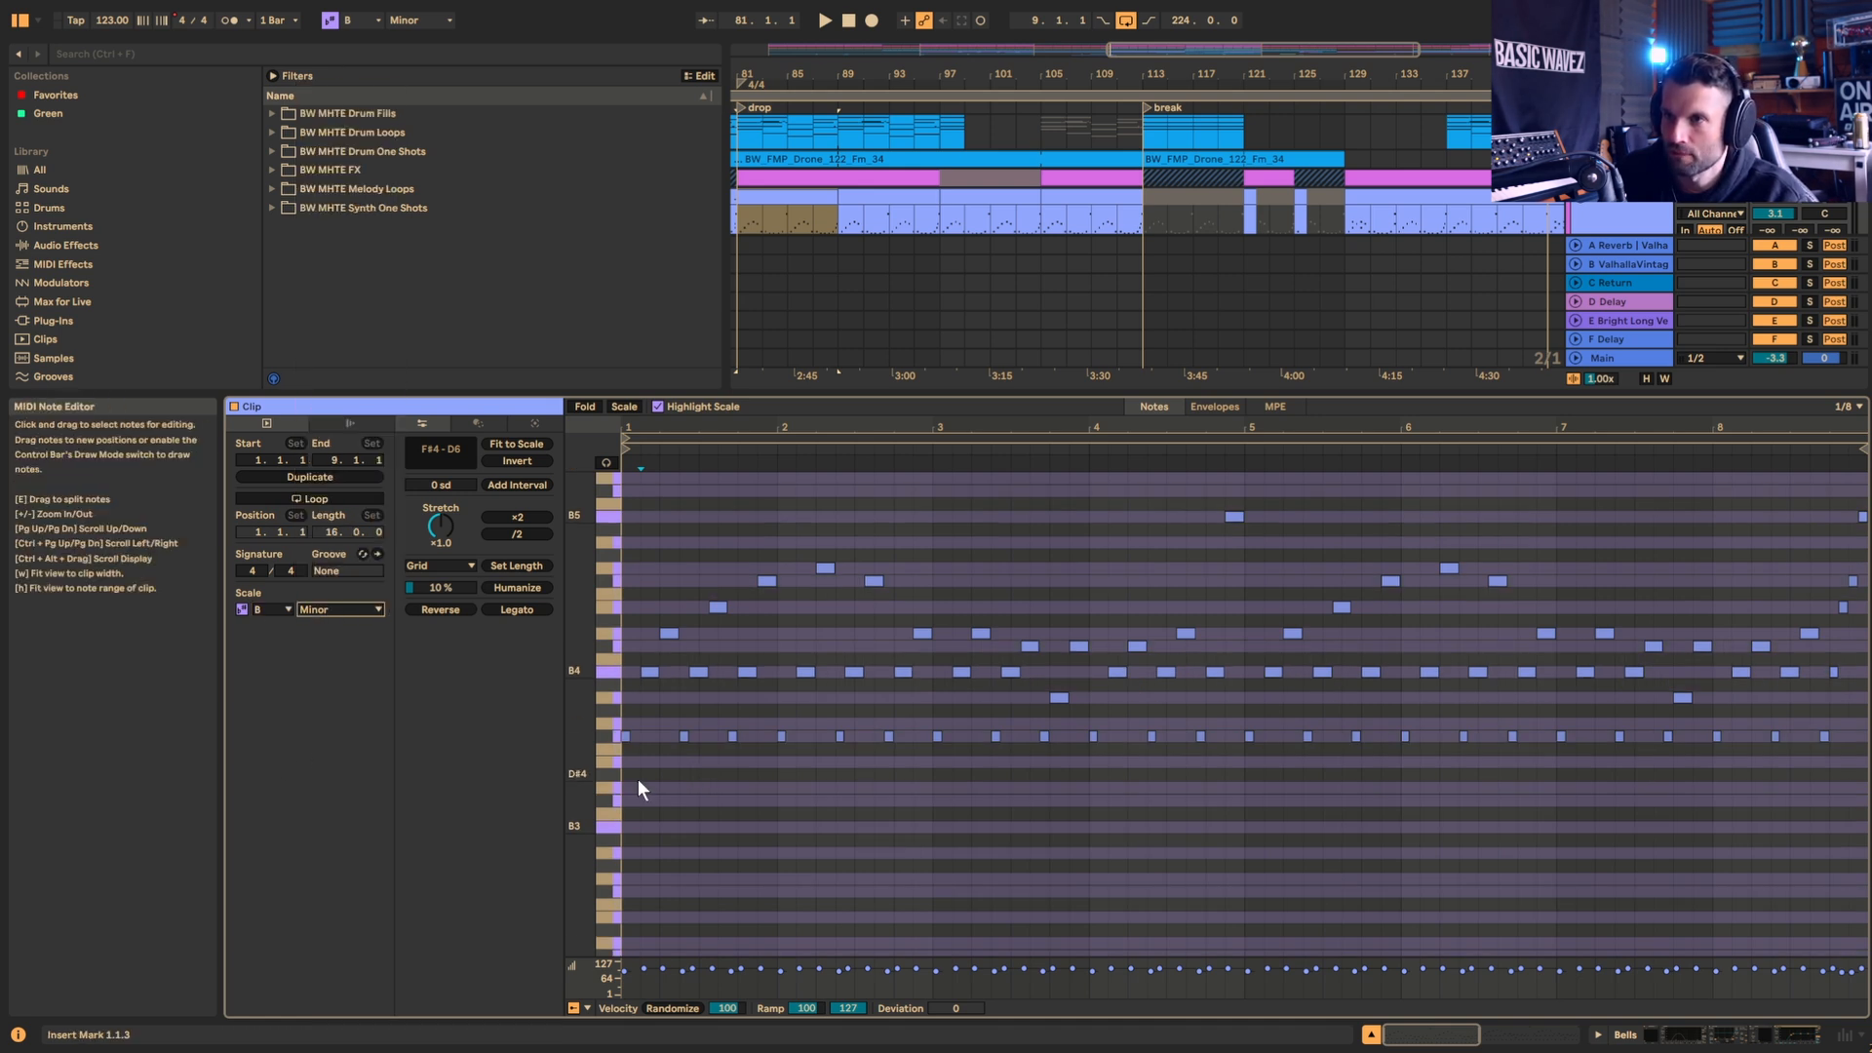
Step: Deactivate all notes from B4 up to B5 and play the clip's remaining low notes
click(614, 738)
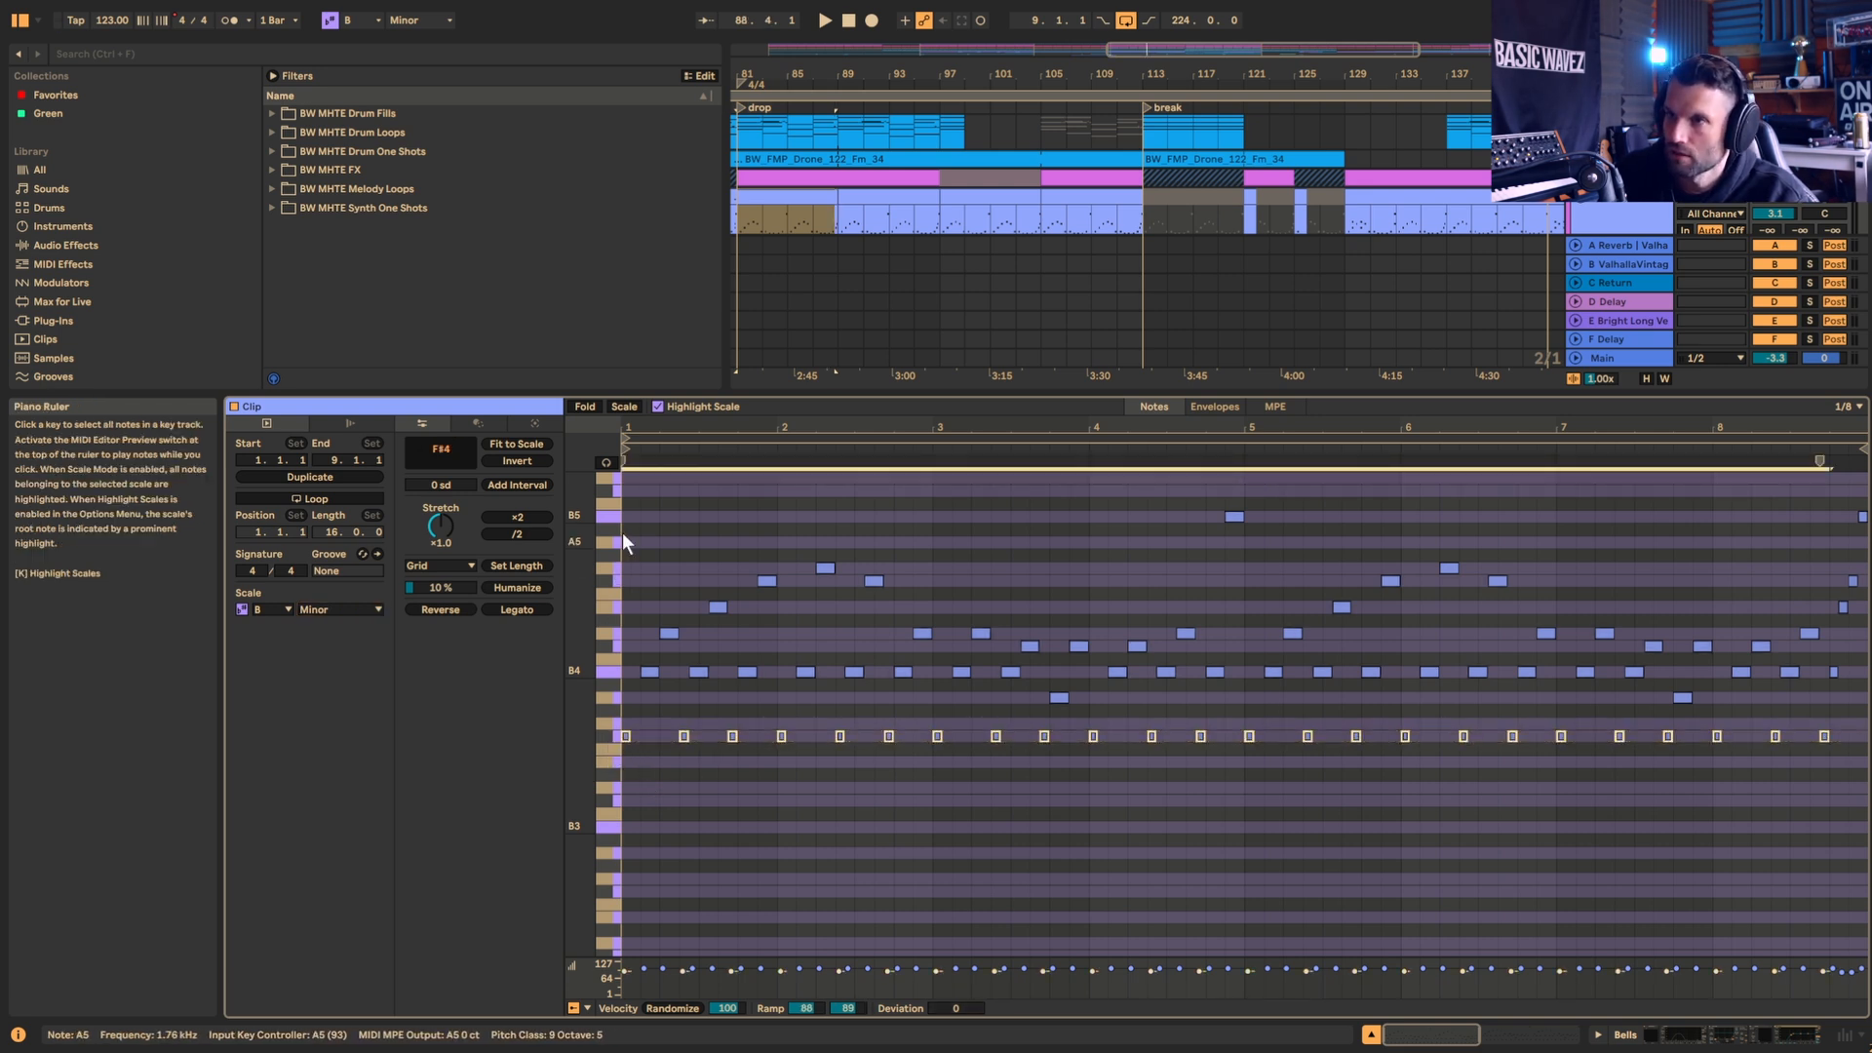
click(605, 505)
drag(603, 525, 605, 681)
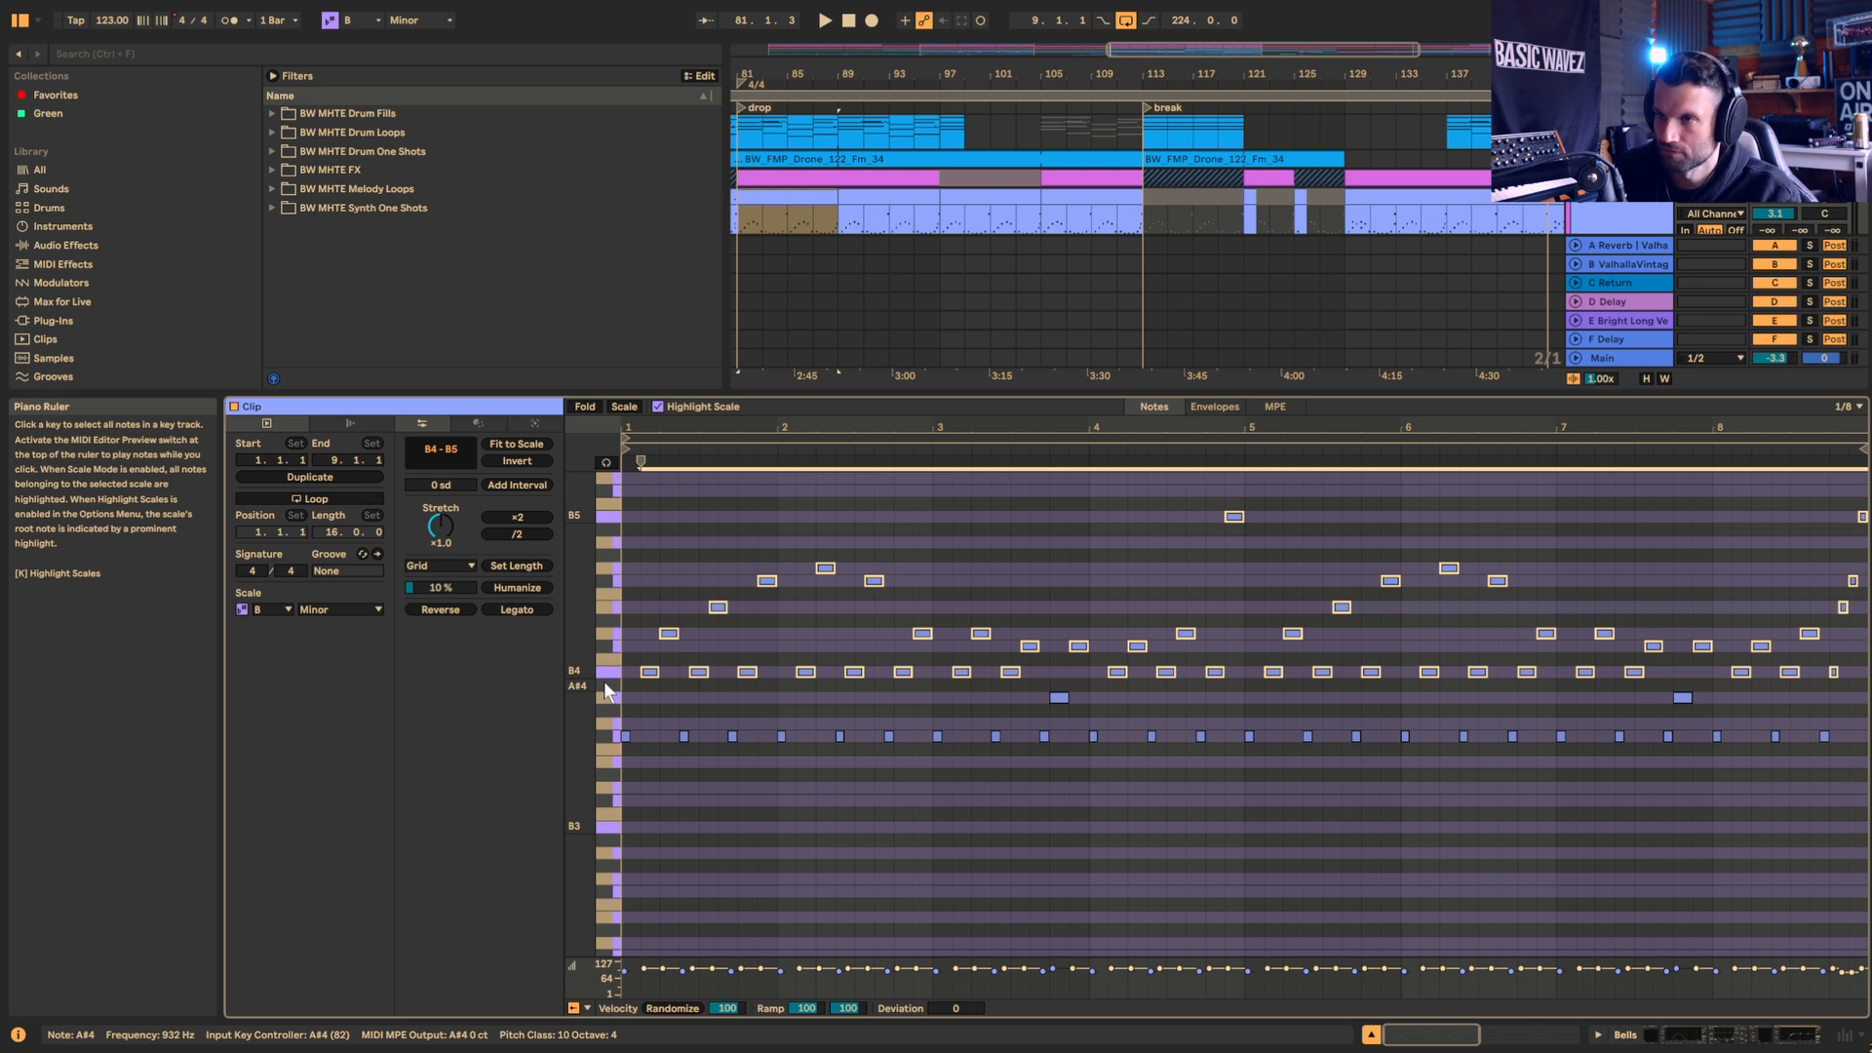
key(space)
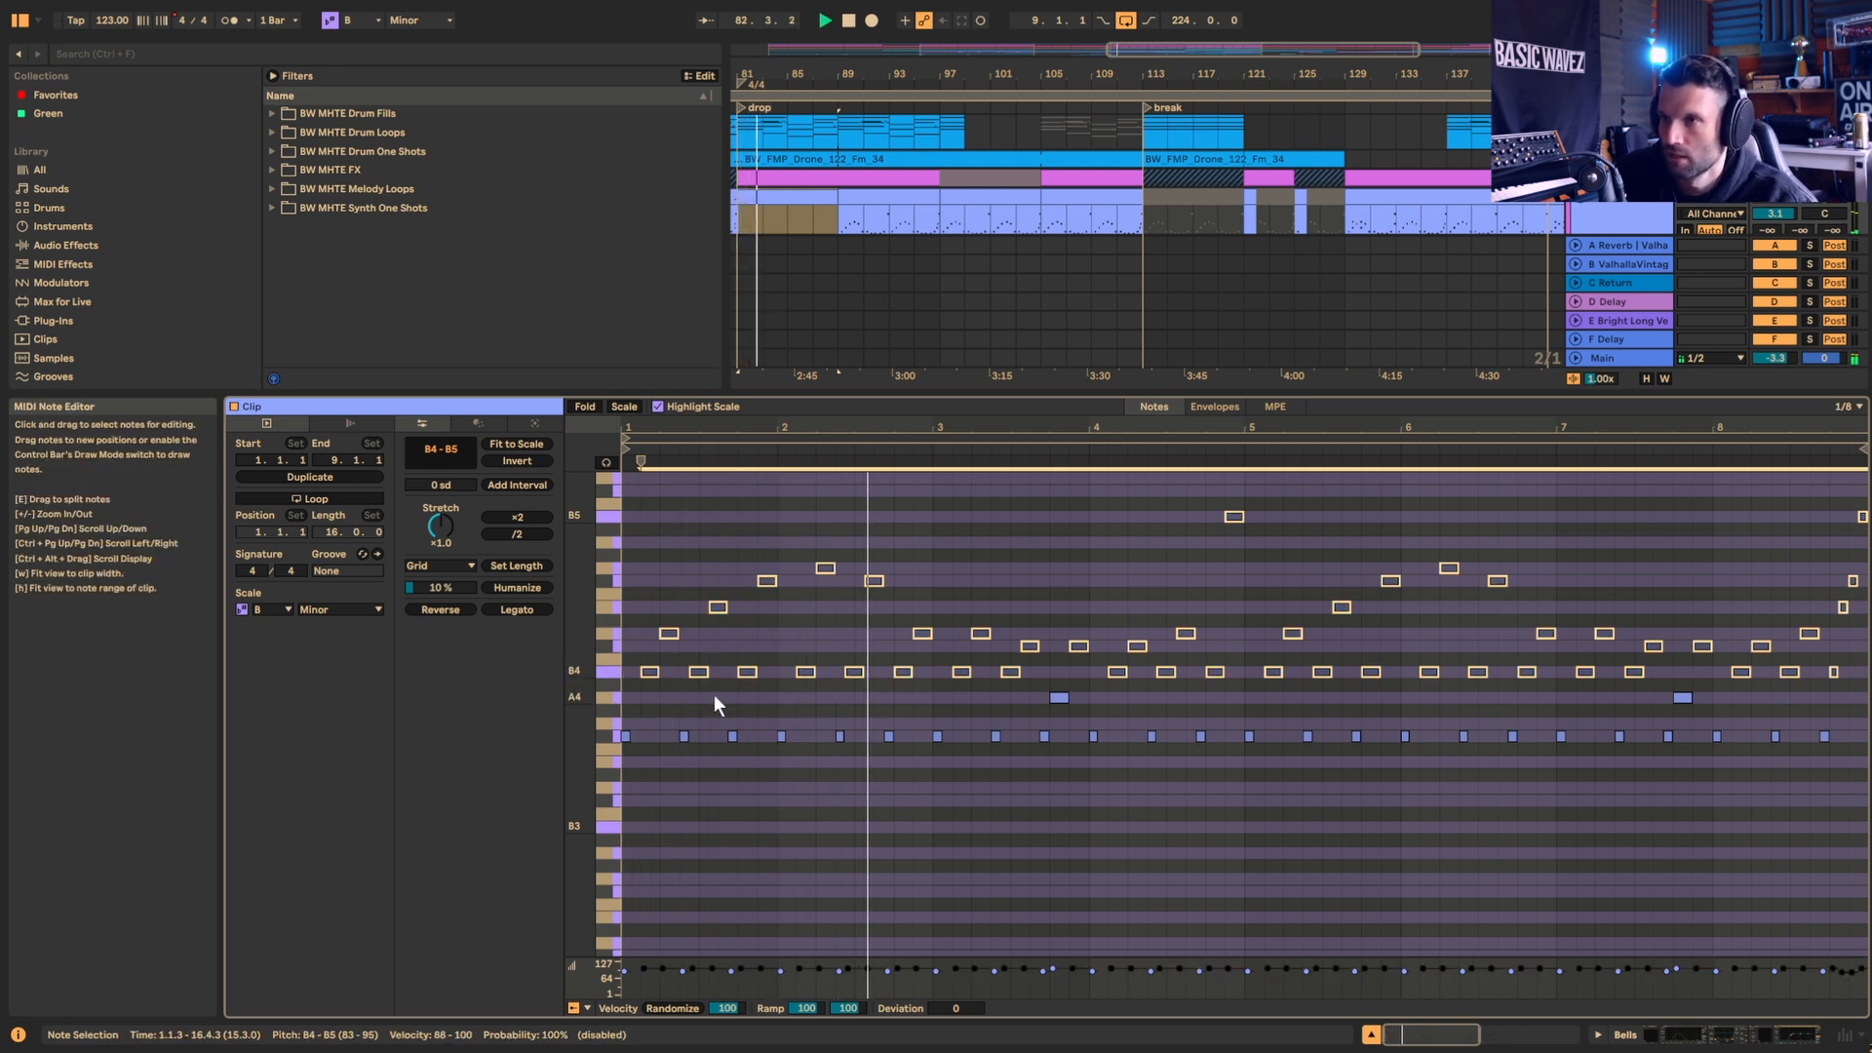
key(space)
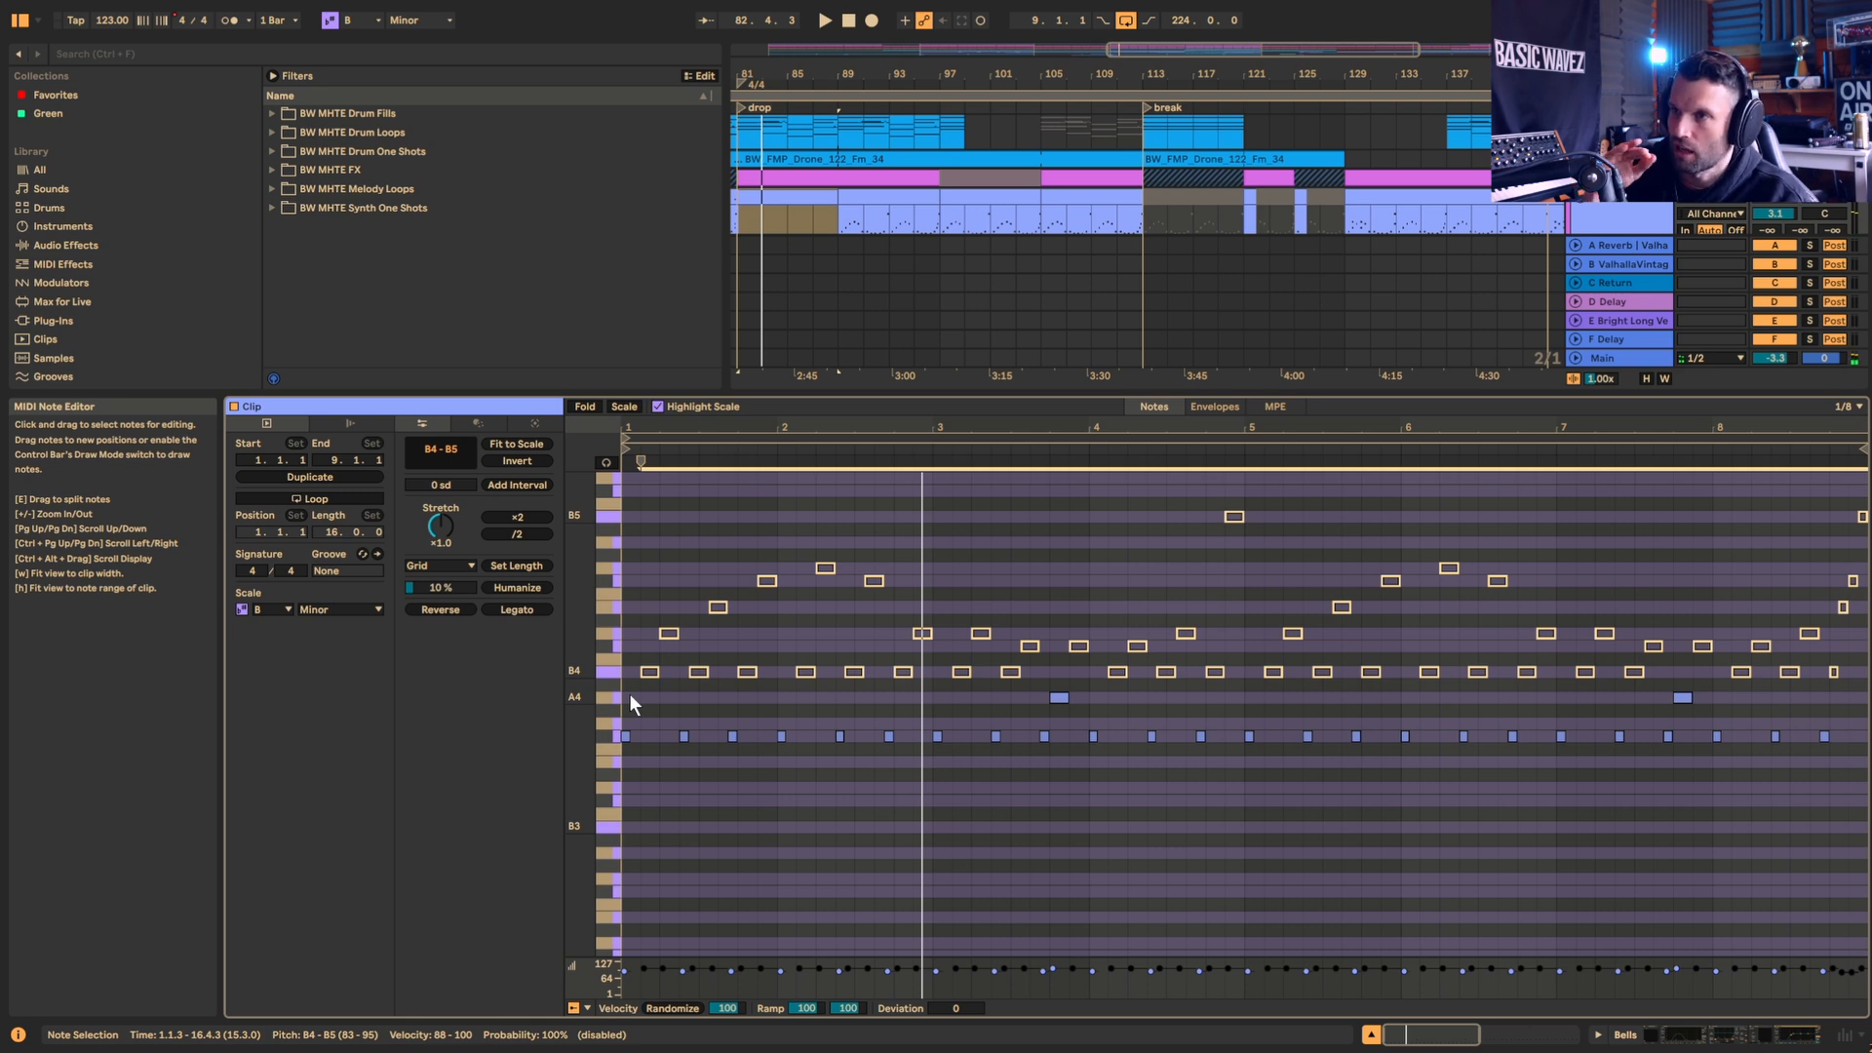
Step: Reactivate the B4–B5 notes, deactivate only C#5–B5, and play the clip's lower layers up to the A4 note in bar 3
click(611, 512)
drag(611, 518, 612, 680)
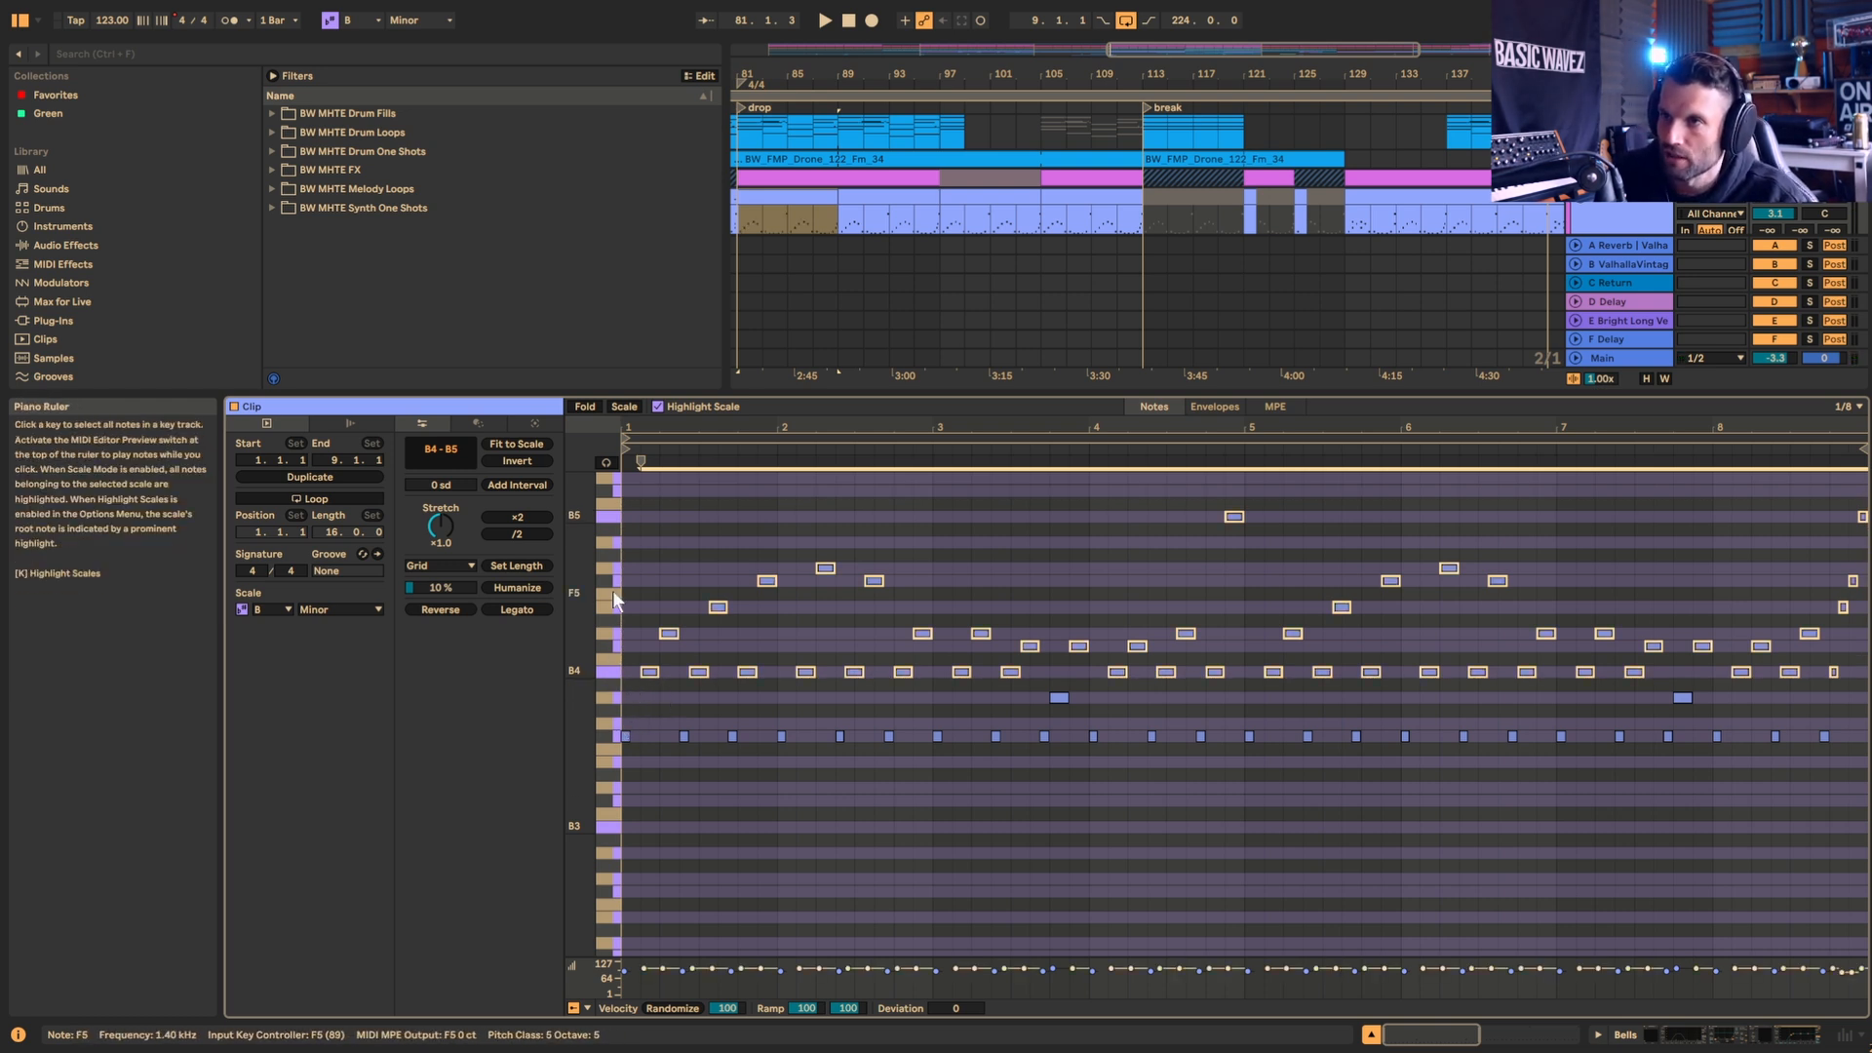
drag(611, 516, 601, 652)
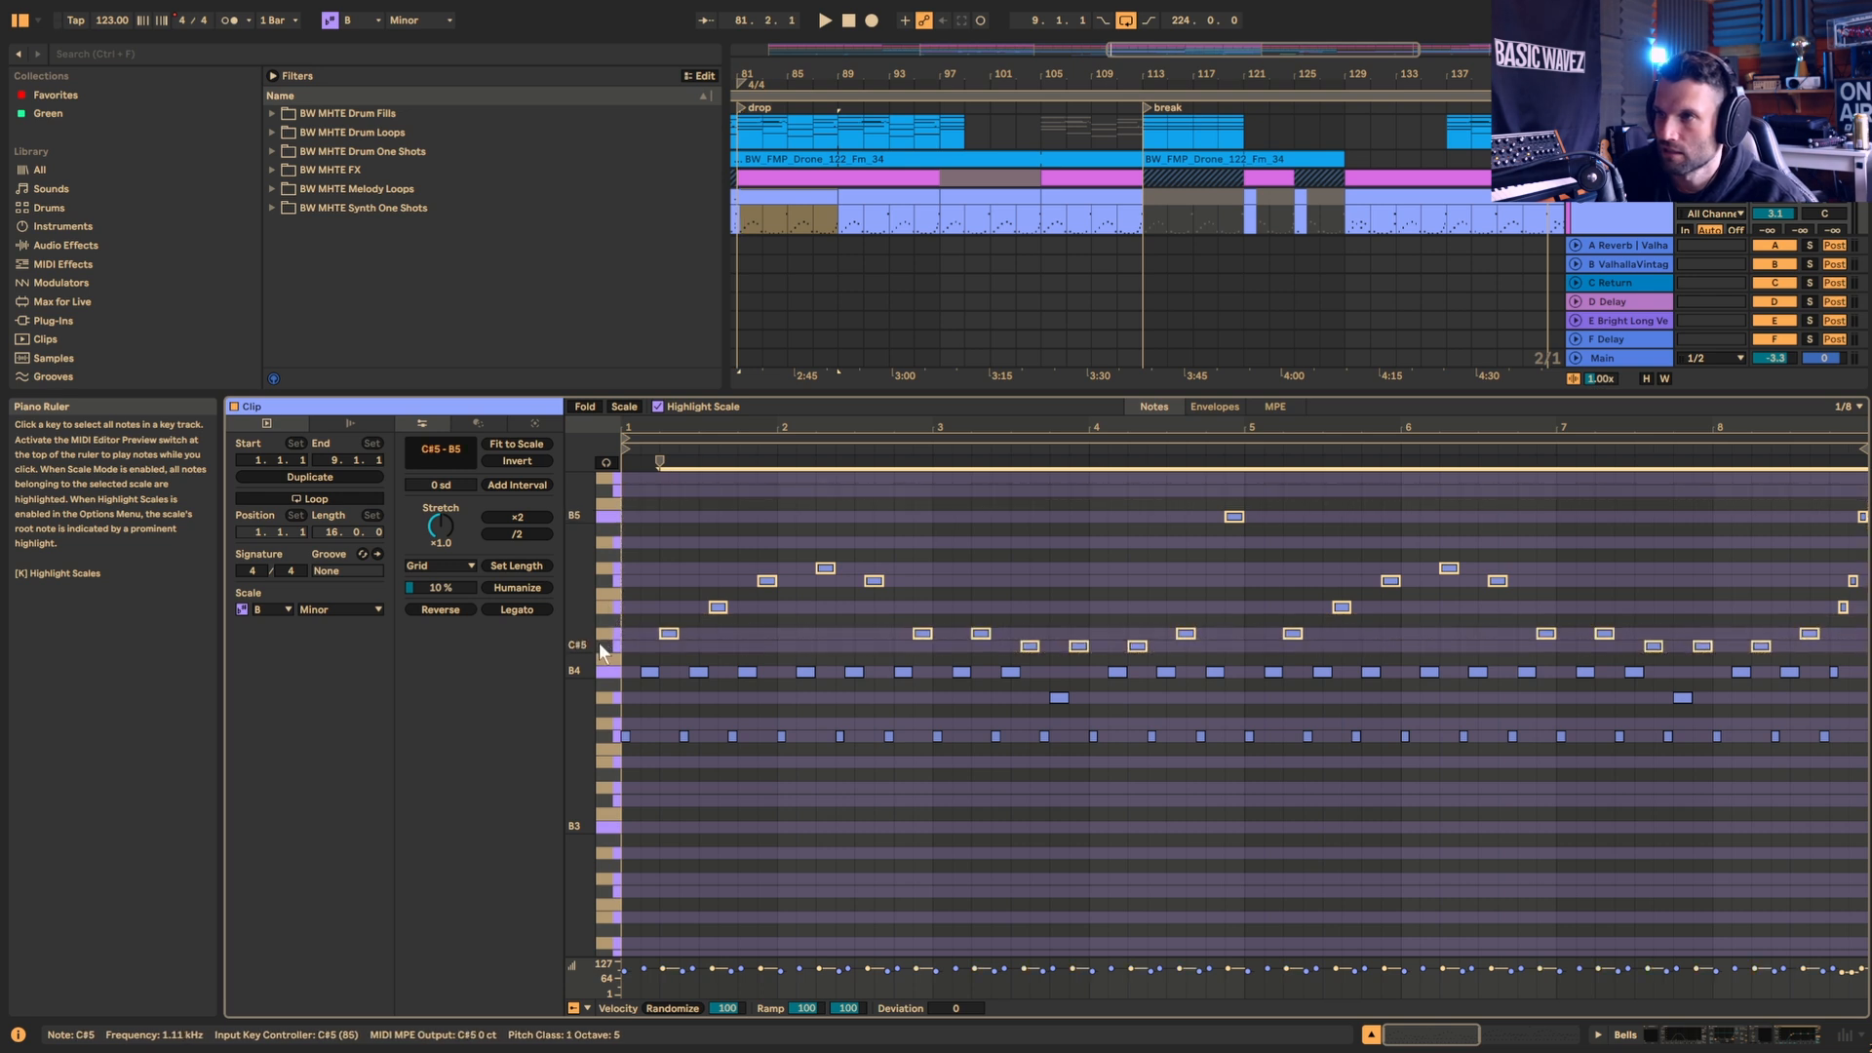
key(space)
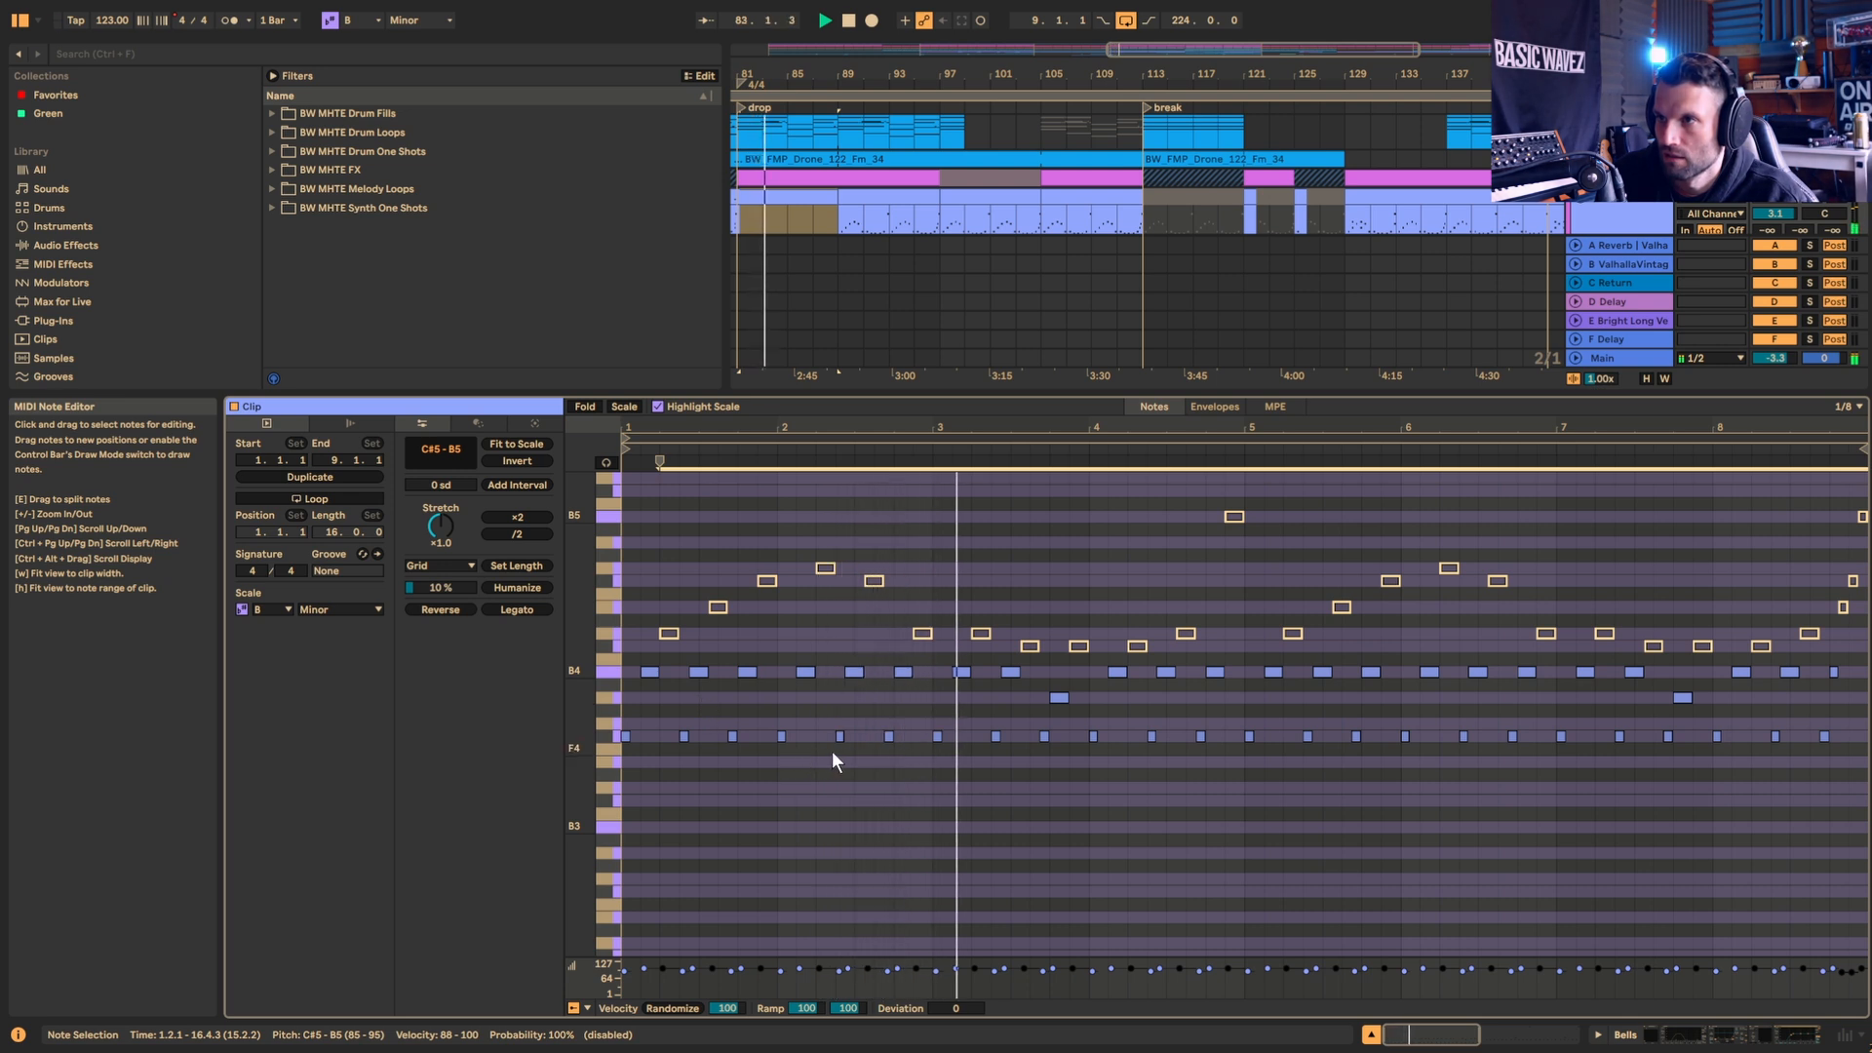
click(1060, 699)
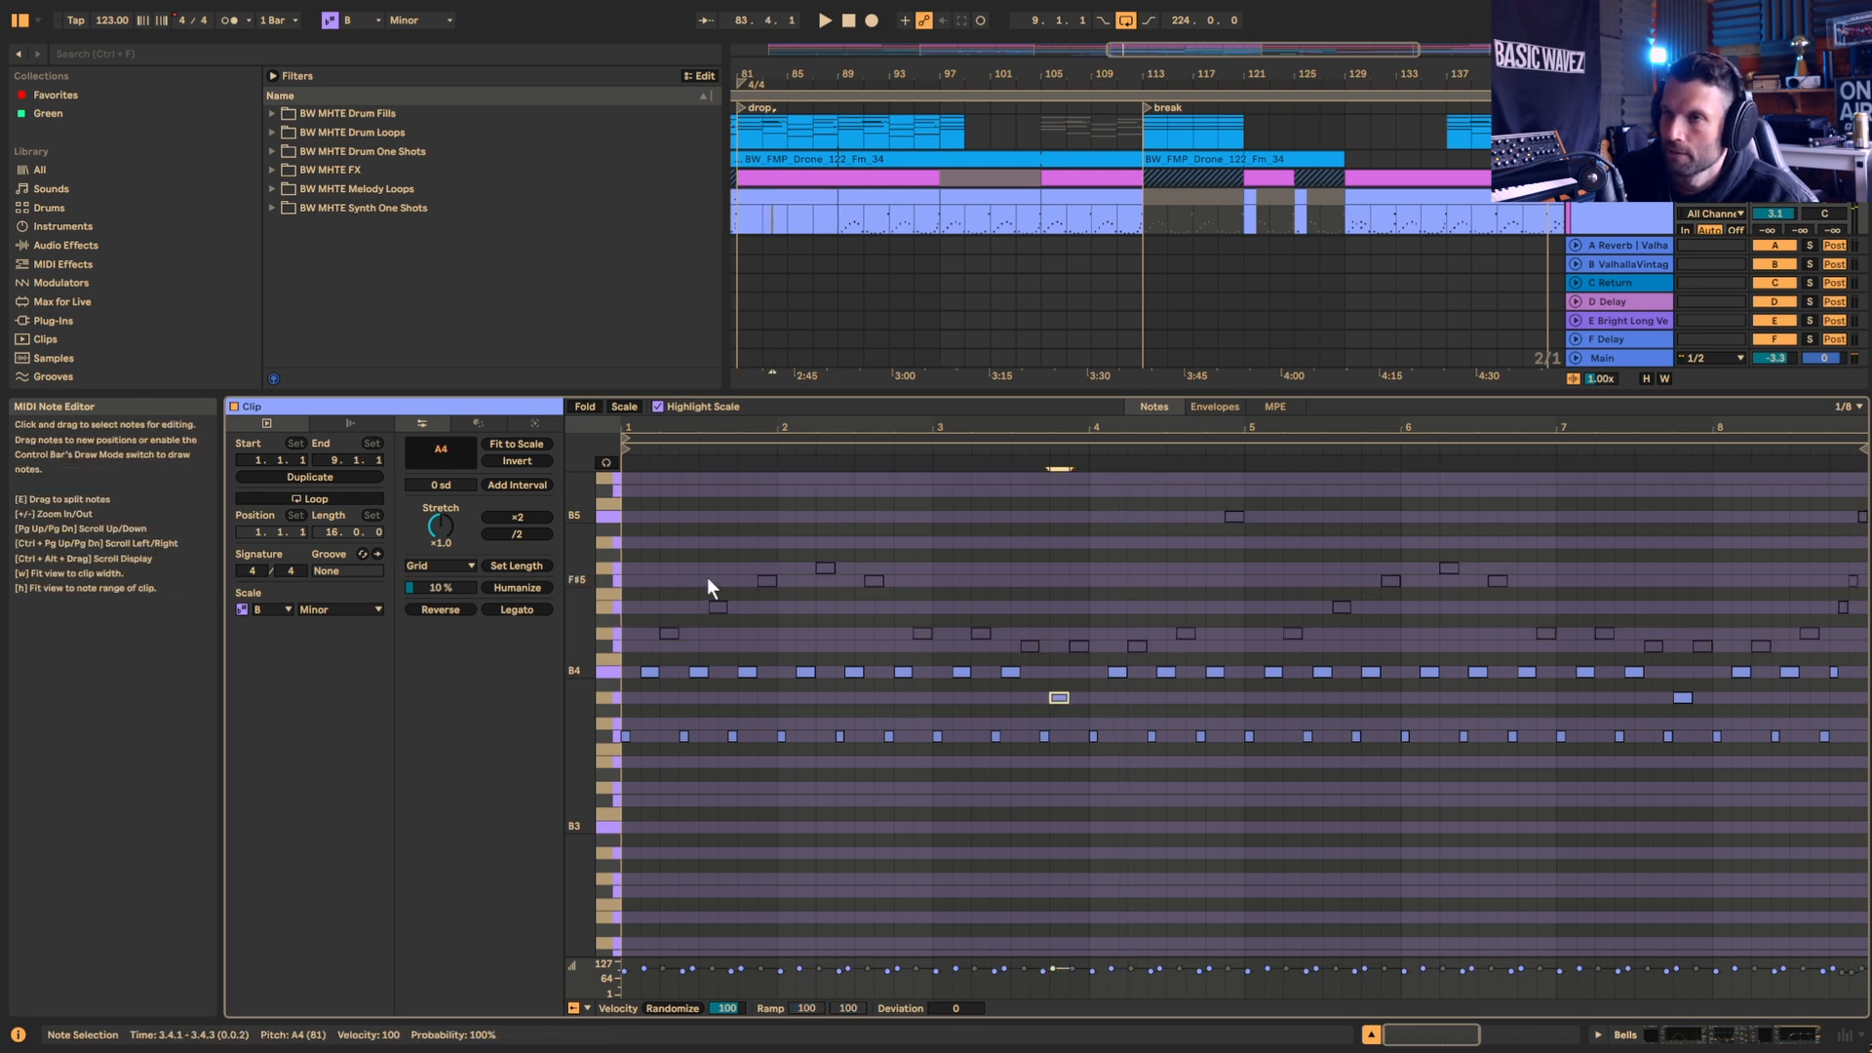
Step: Examine the deactivated melody notes in bars 1 to 4 by selecting the opening D5–G5 phrase and the C#5–D5 phrase
drag(655, 520, 944, 585)
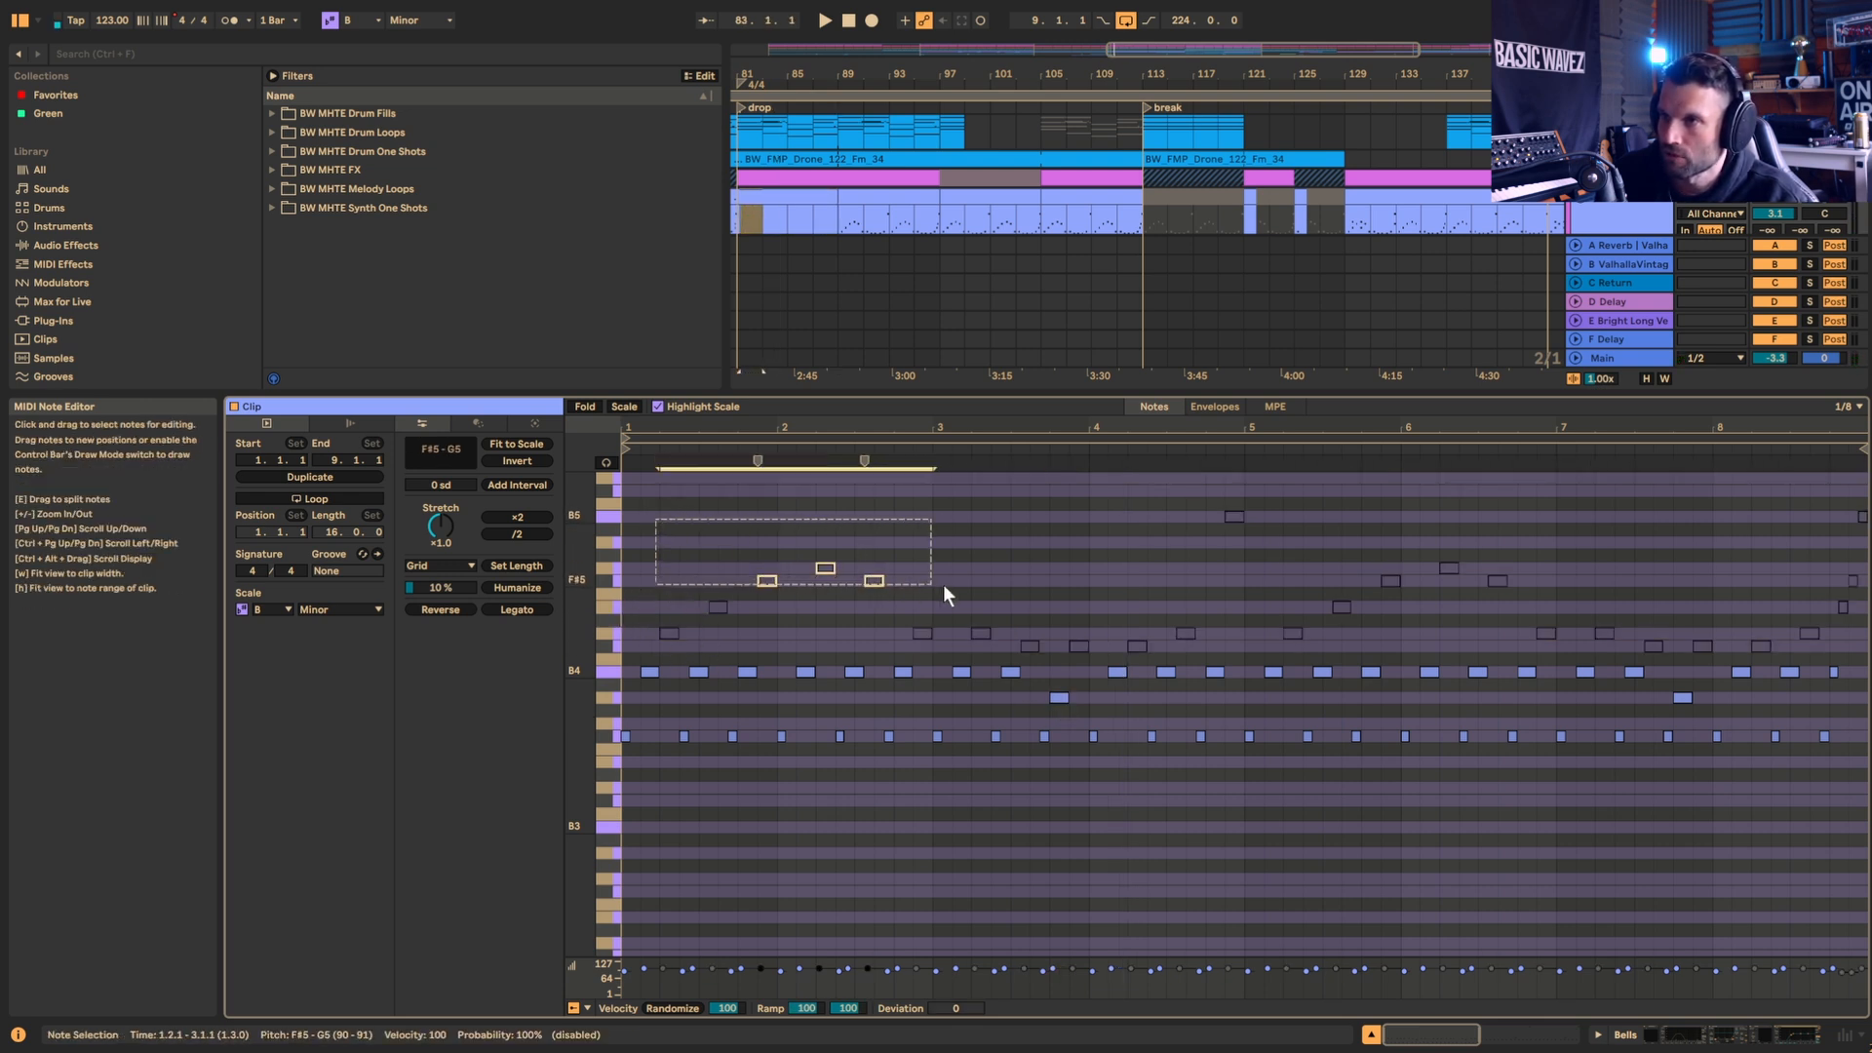
drag(671, 524, 723, 635)
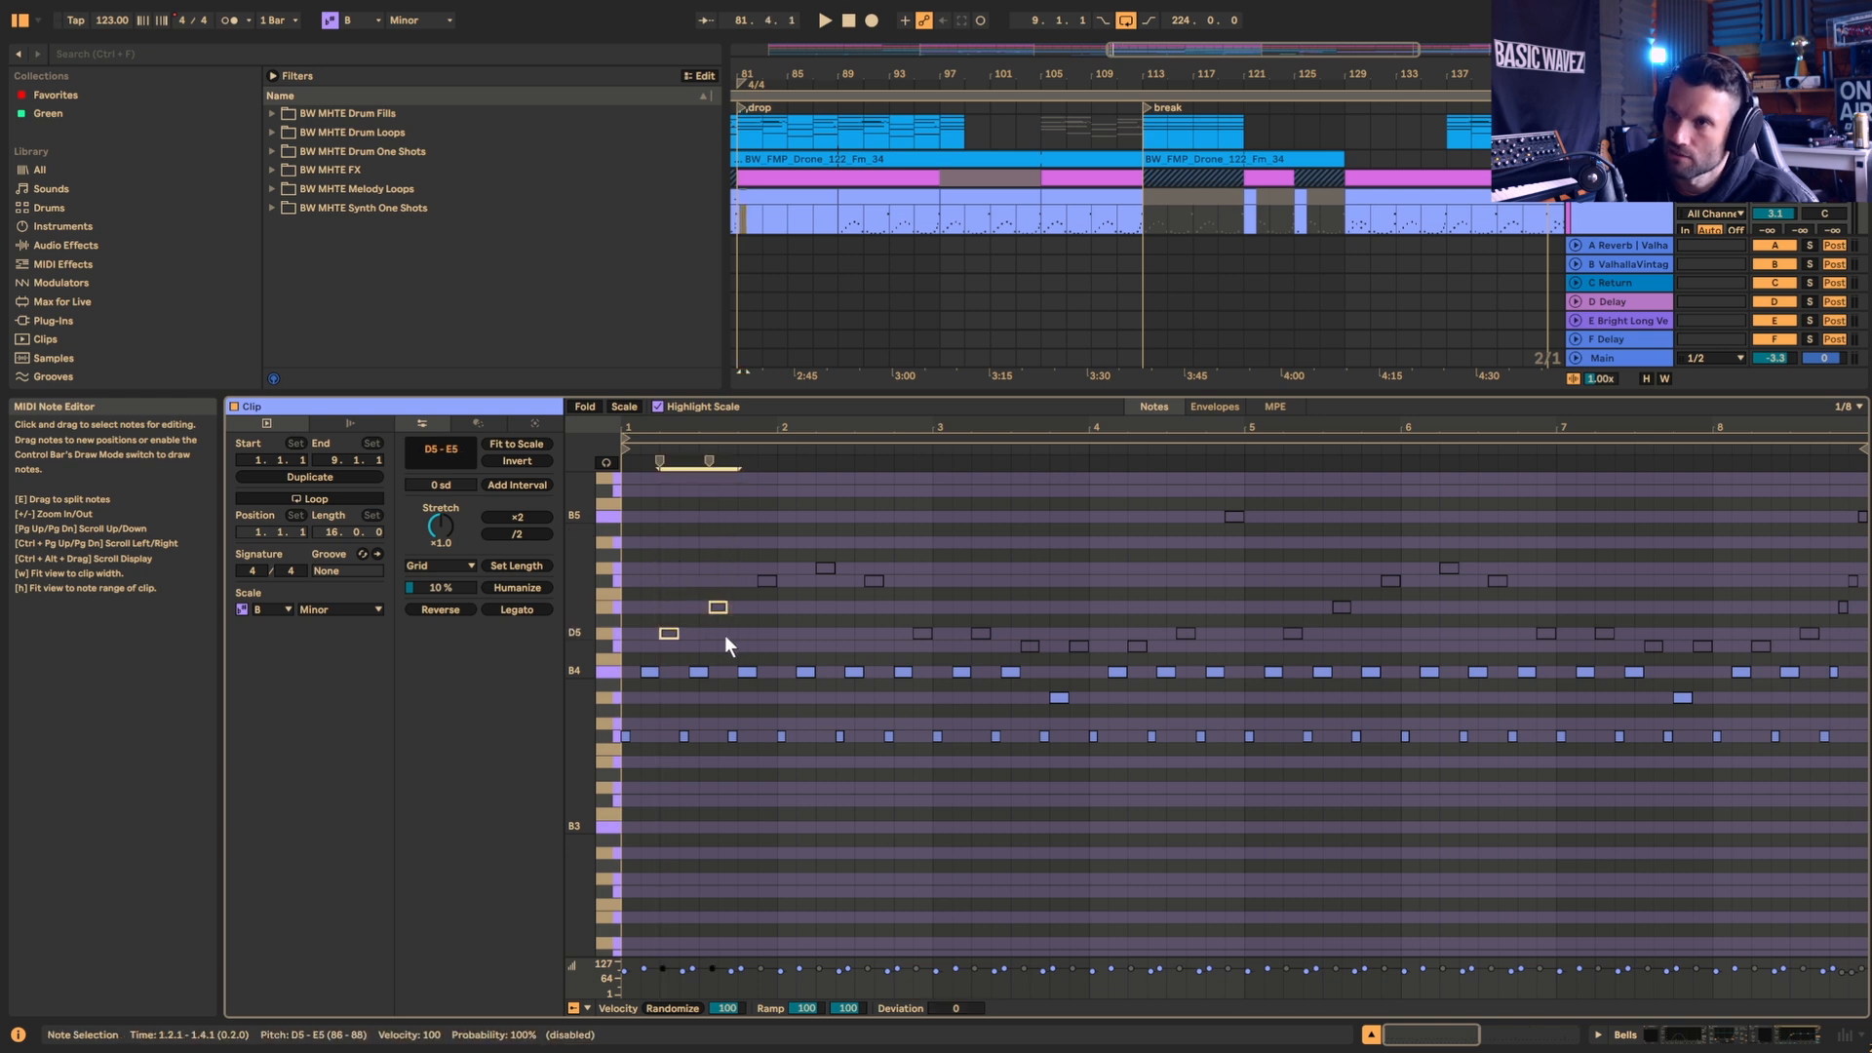
click(669, 631)
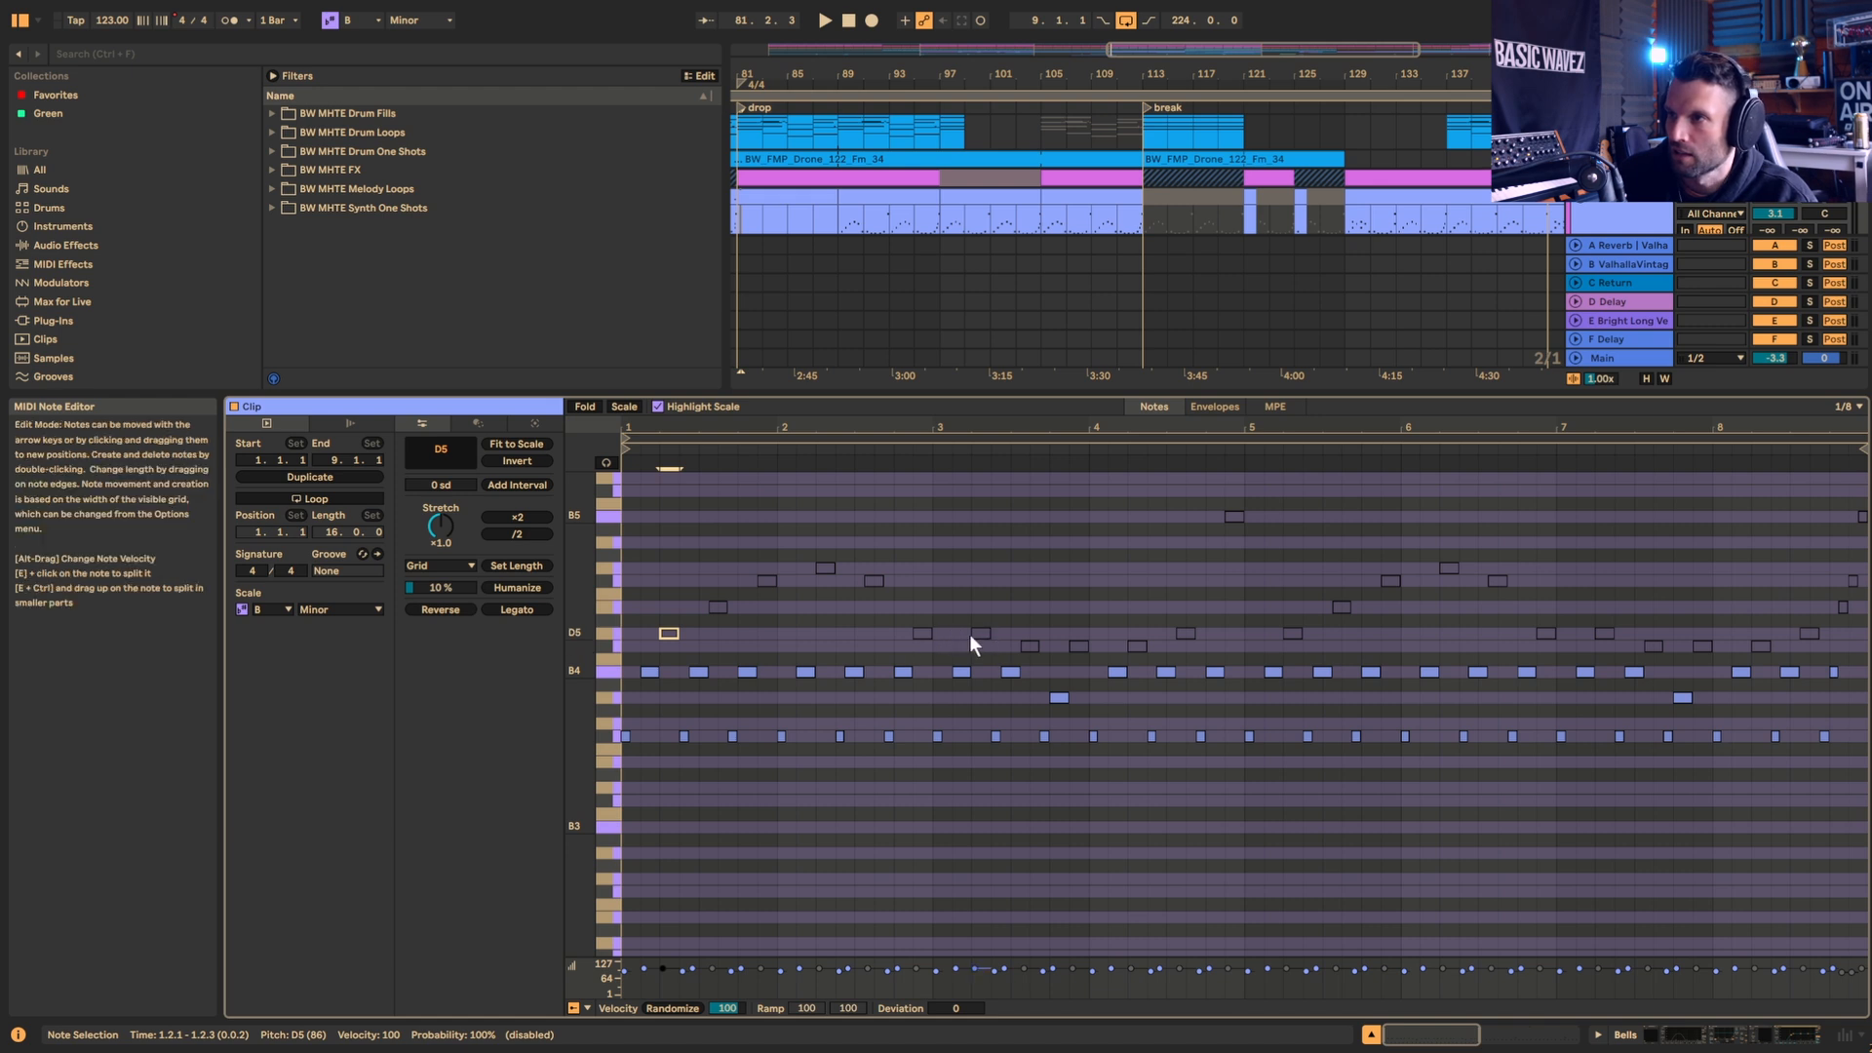
drag(918, 615, 1190, 660)
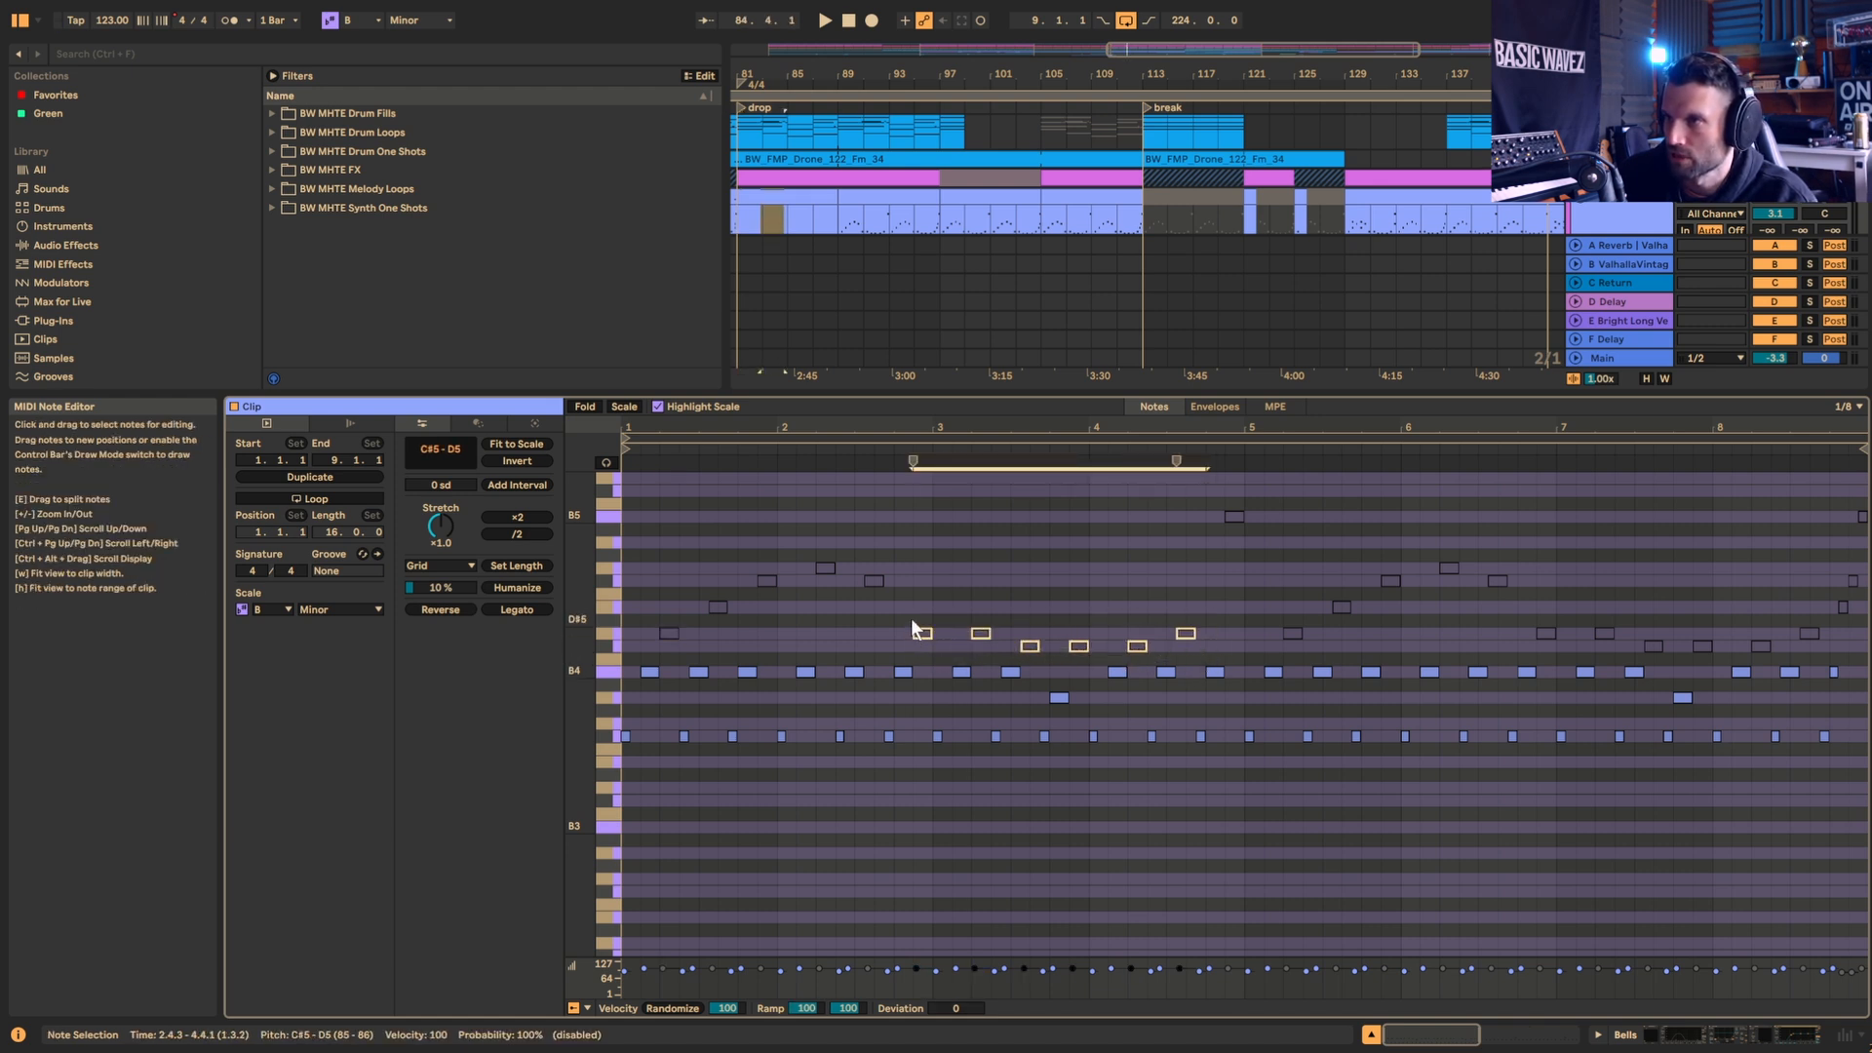
drag(911, 618, 1216, 629)
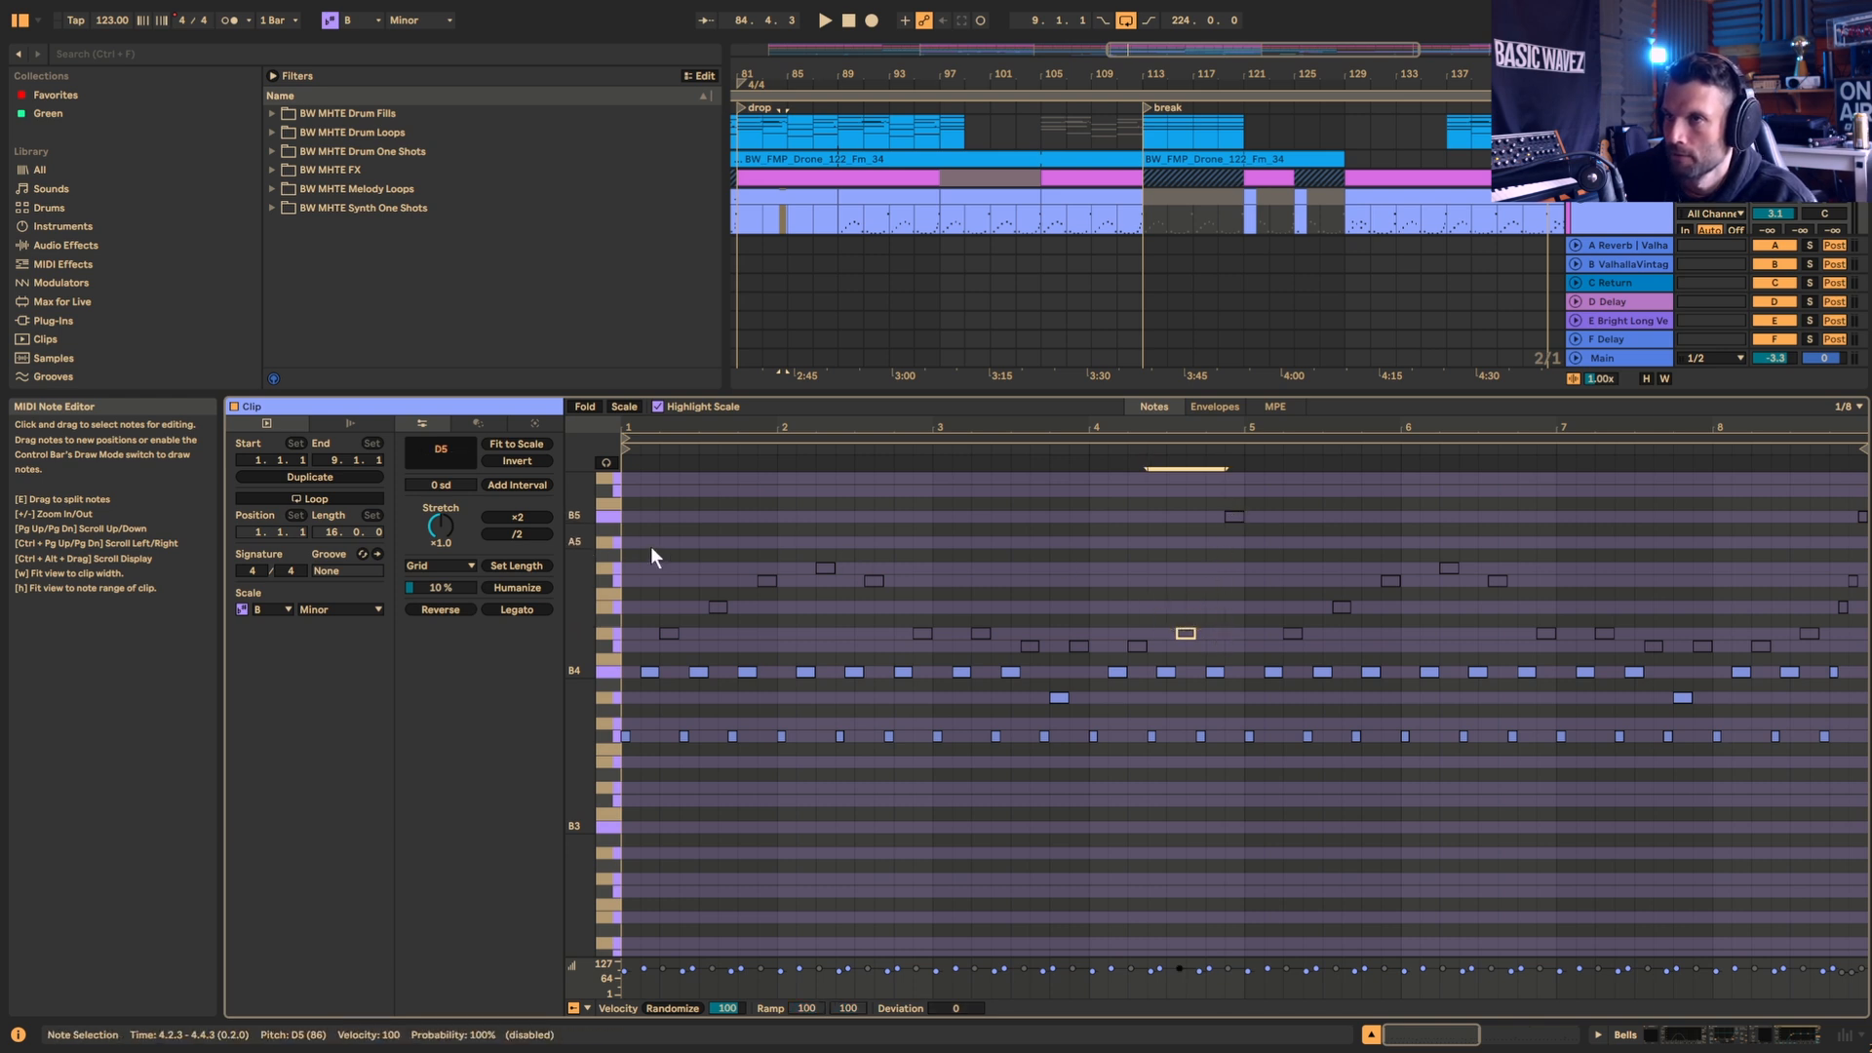
Step: Reactivate the C#5–G5 melody notes in bars 1 to 4 and play the clip
drag(651, 546, 1226, 642)
key(0)
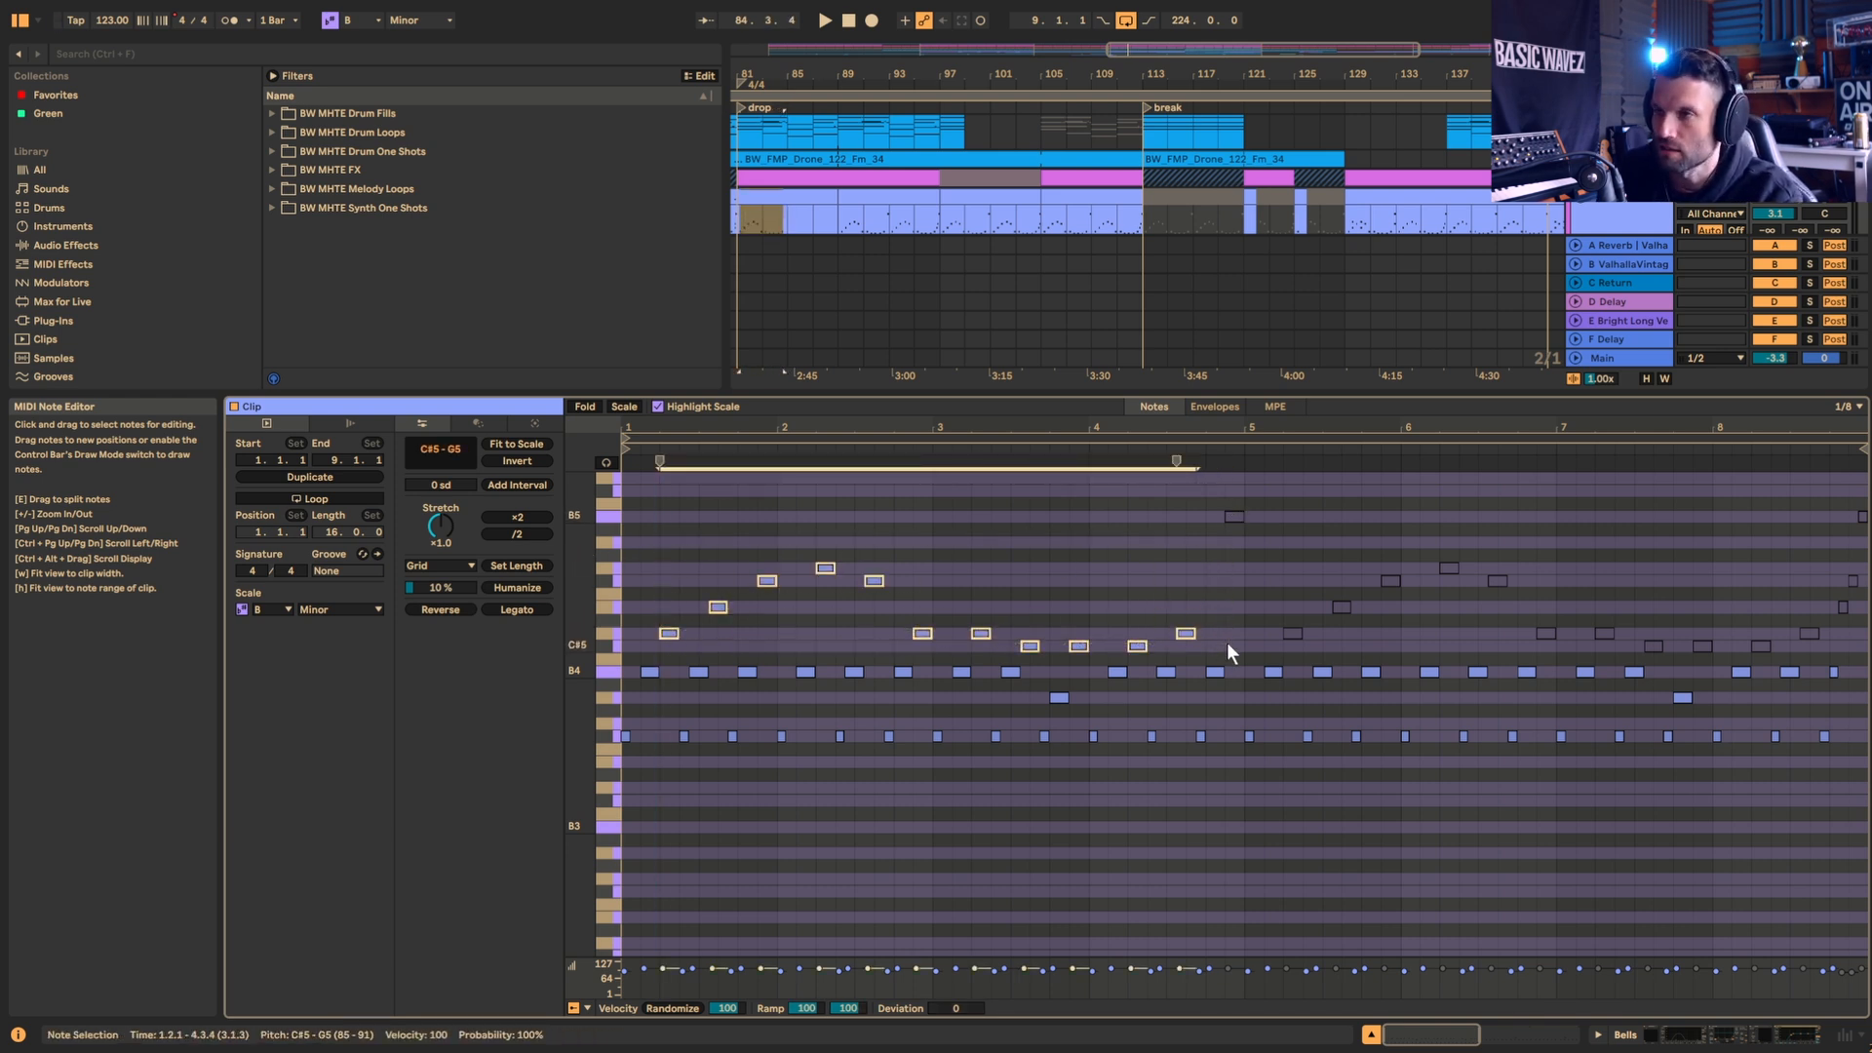
key(space)
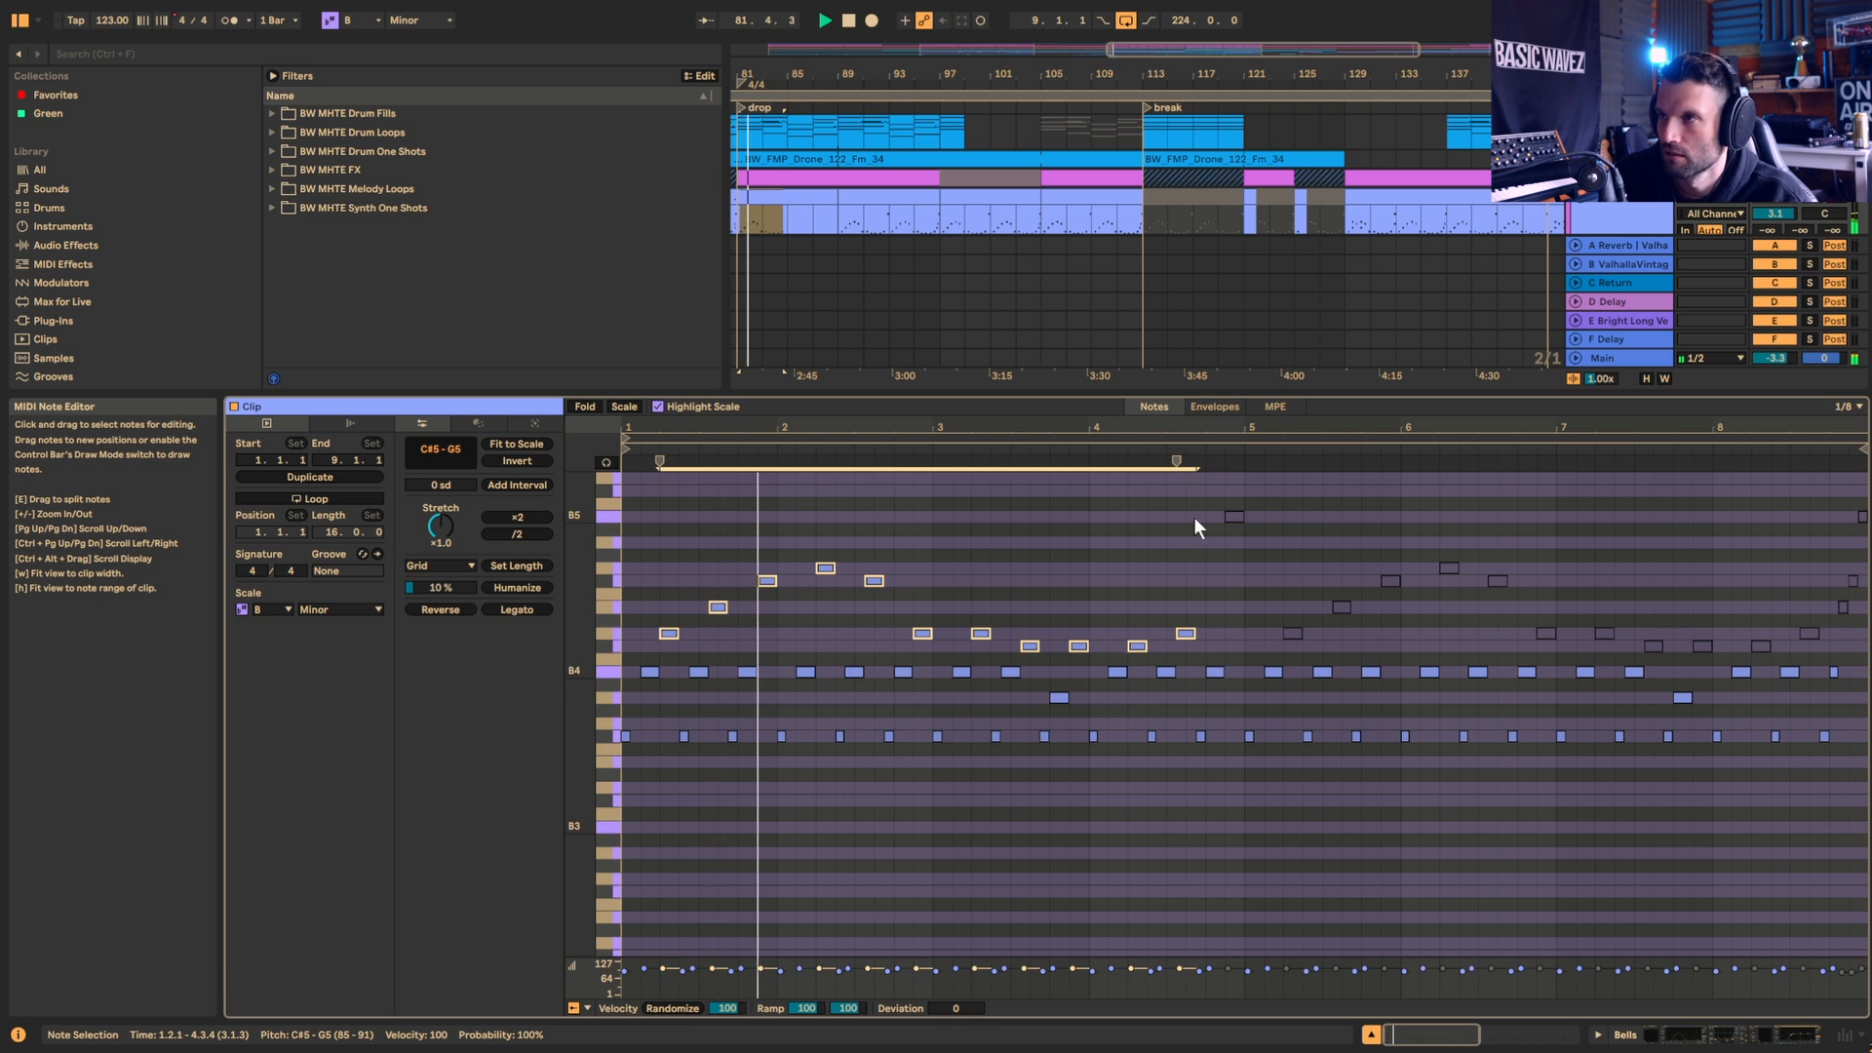
Step: Reactivate the single B5 note at the end of bar 4 and listen to the clip with it
drag(1196, 499, 1266, 552)
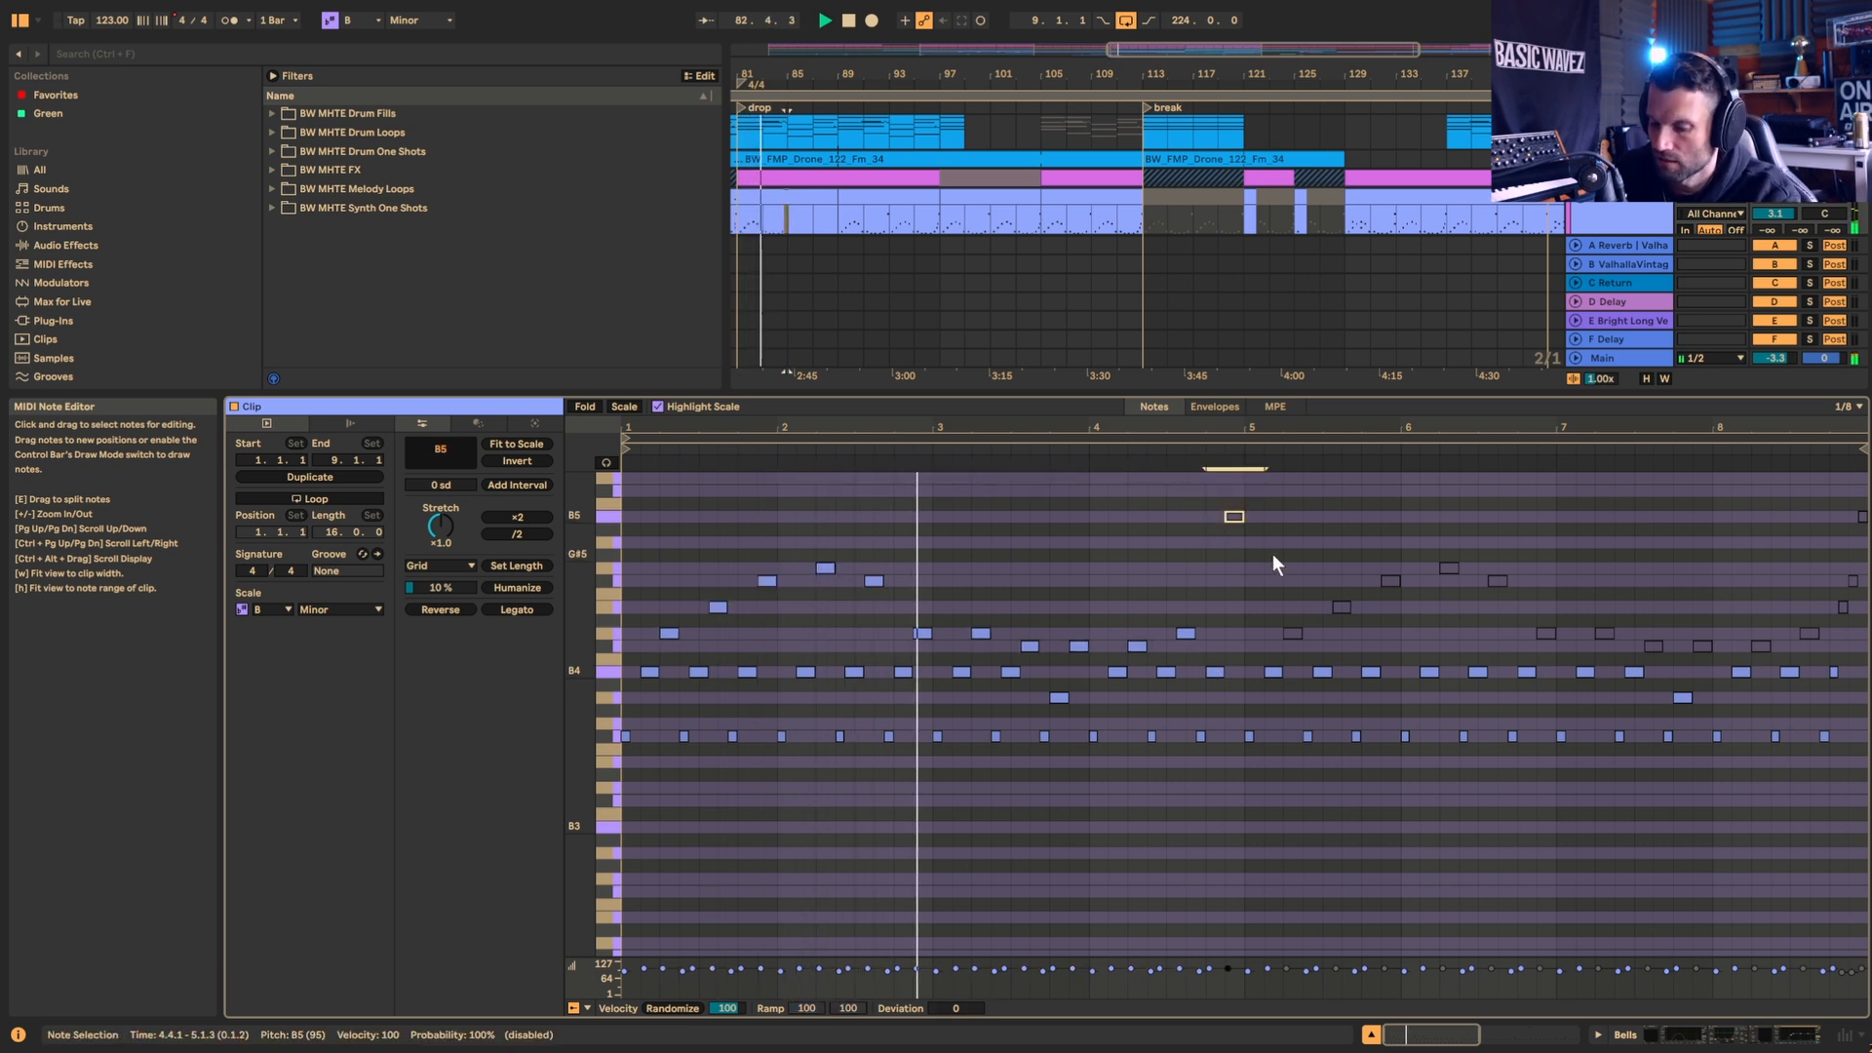
key(0)
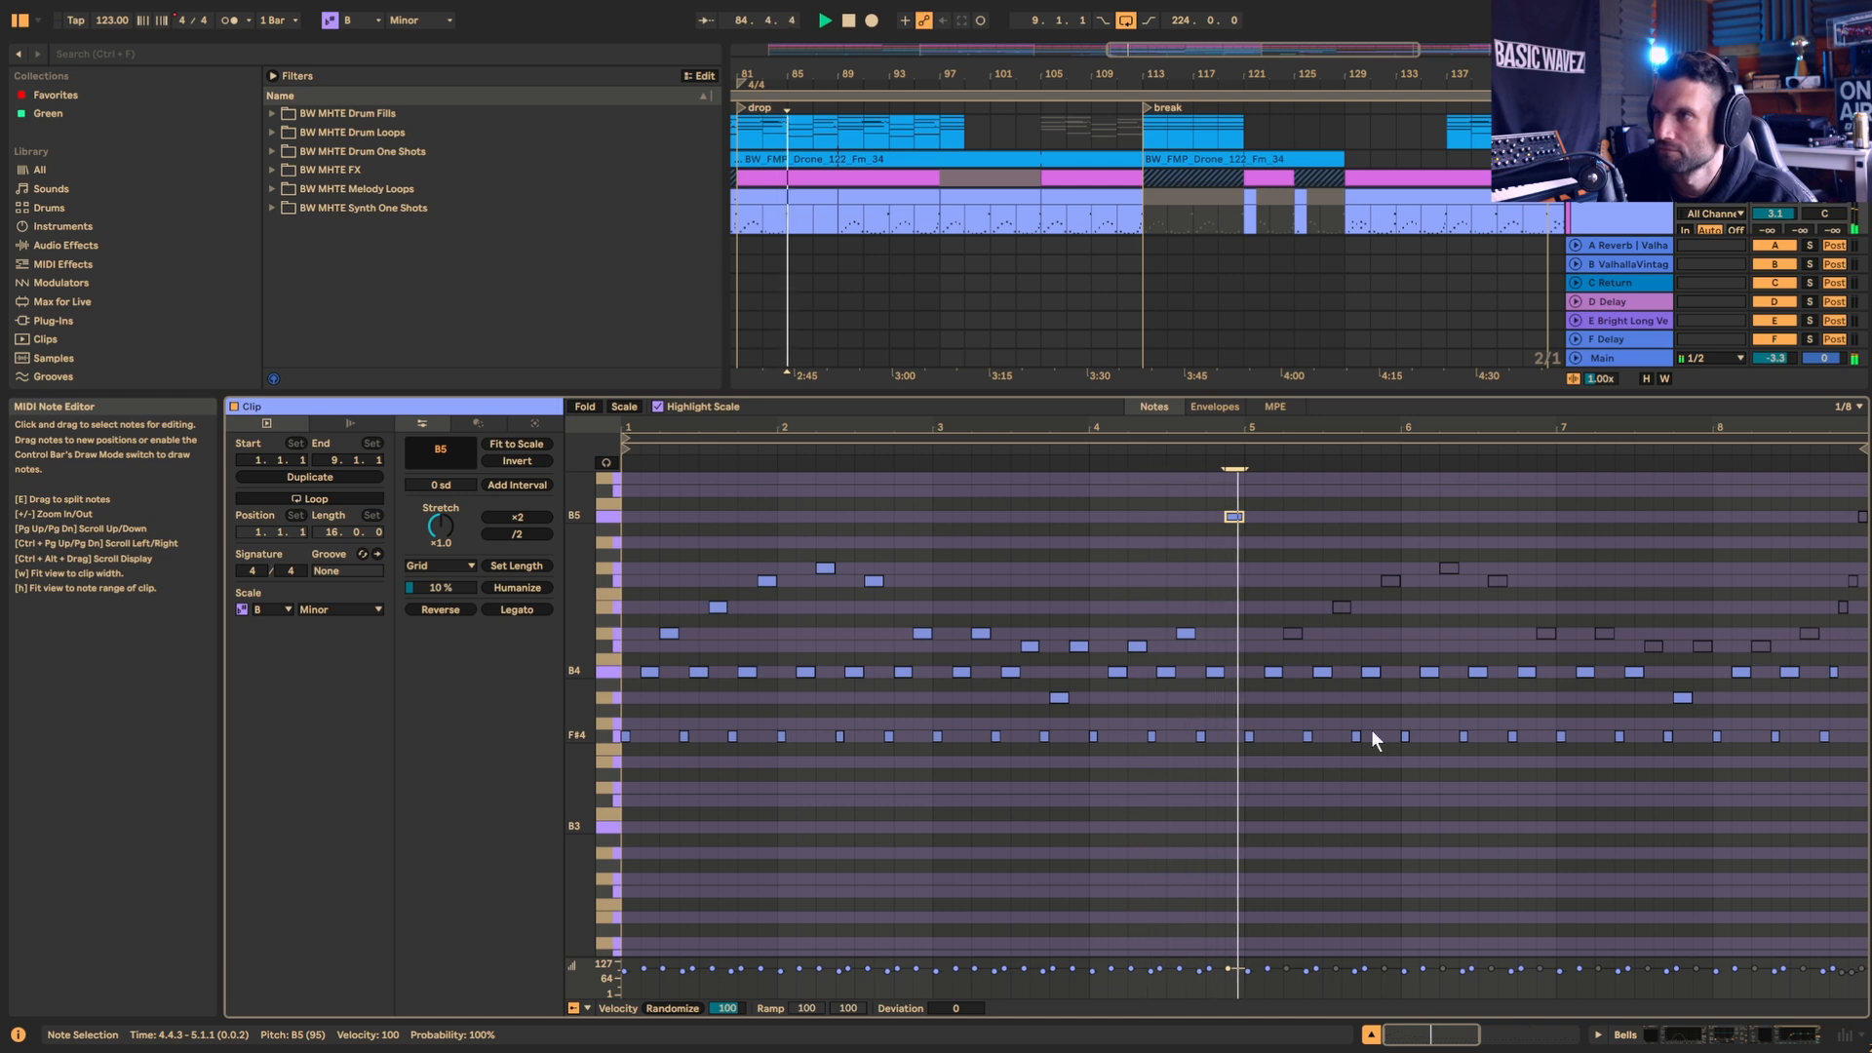
key(space)
drag(1208, 497, 1252, 542)
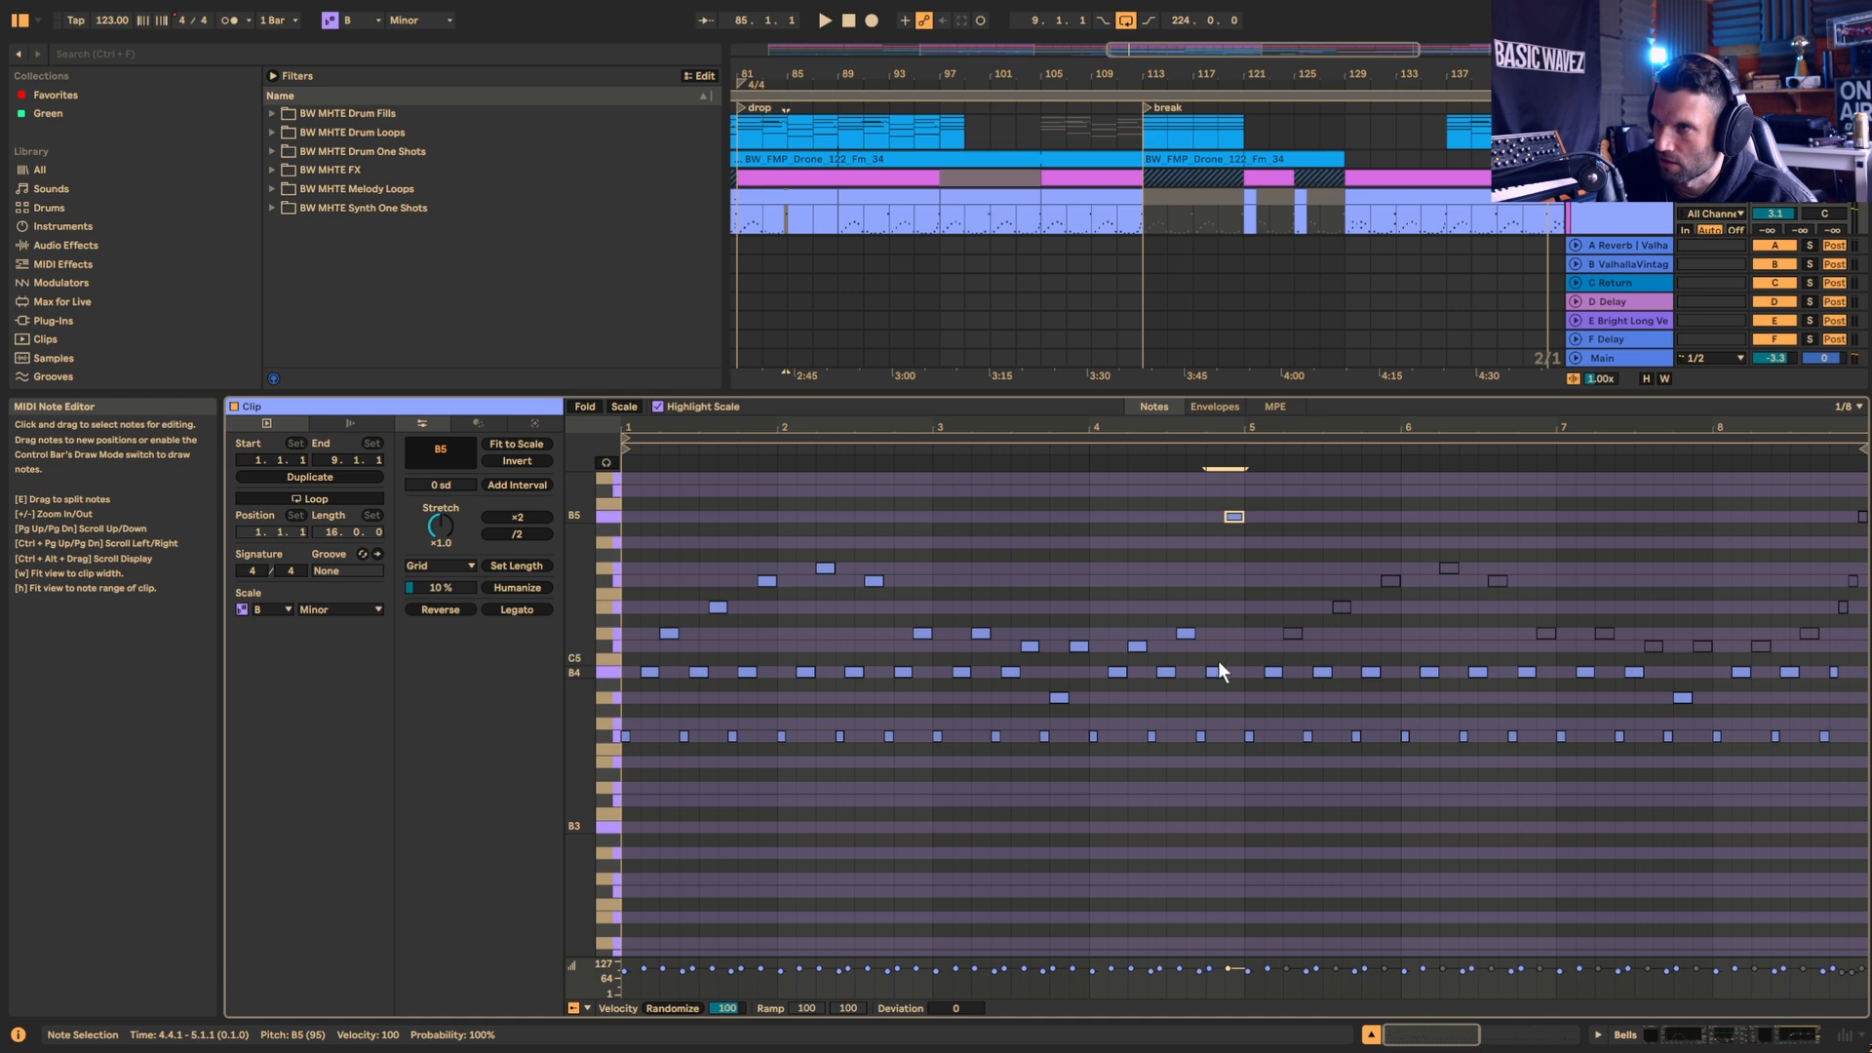
key(space)
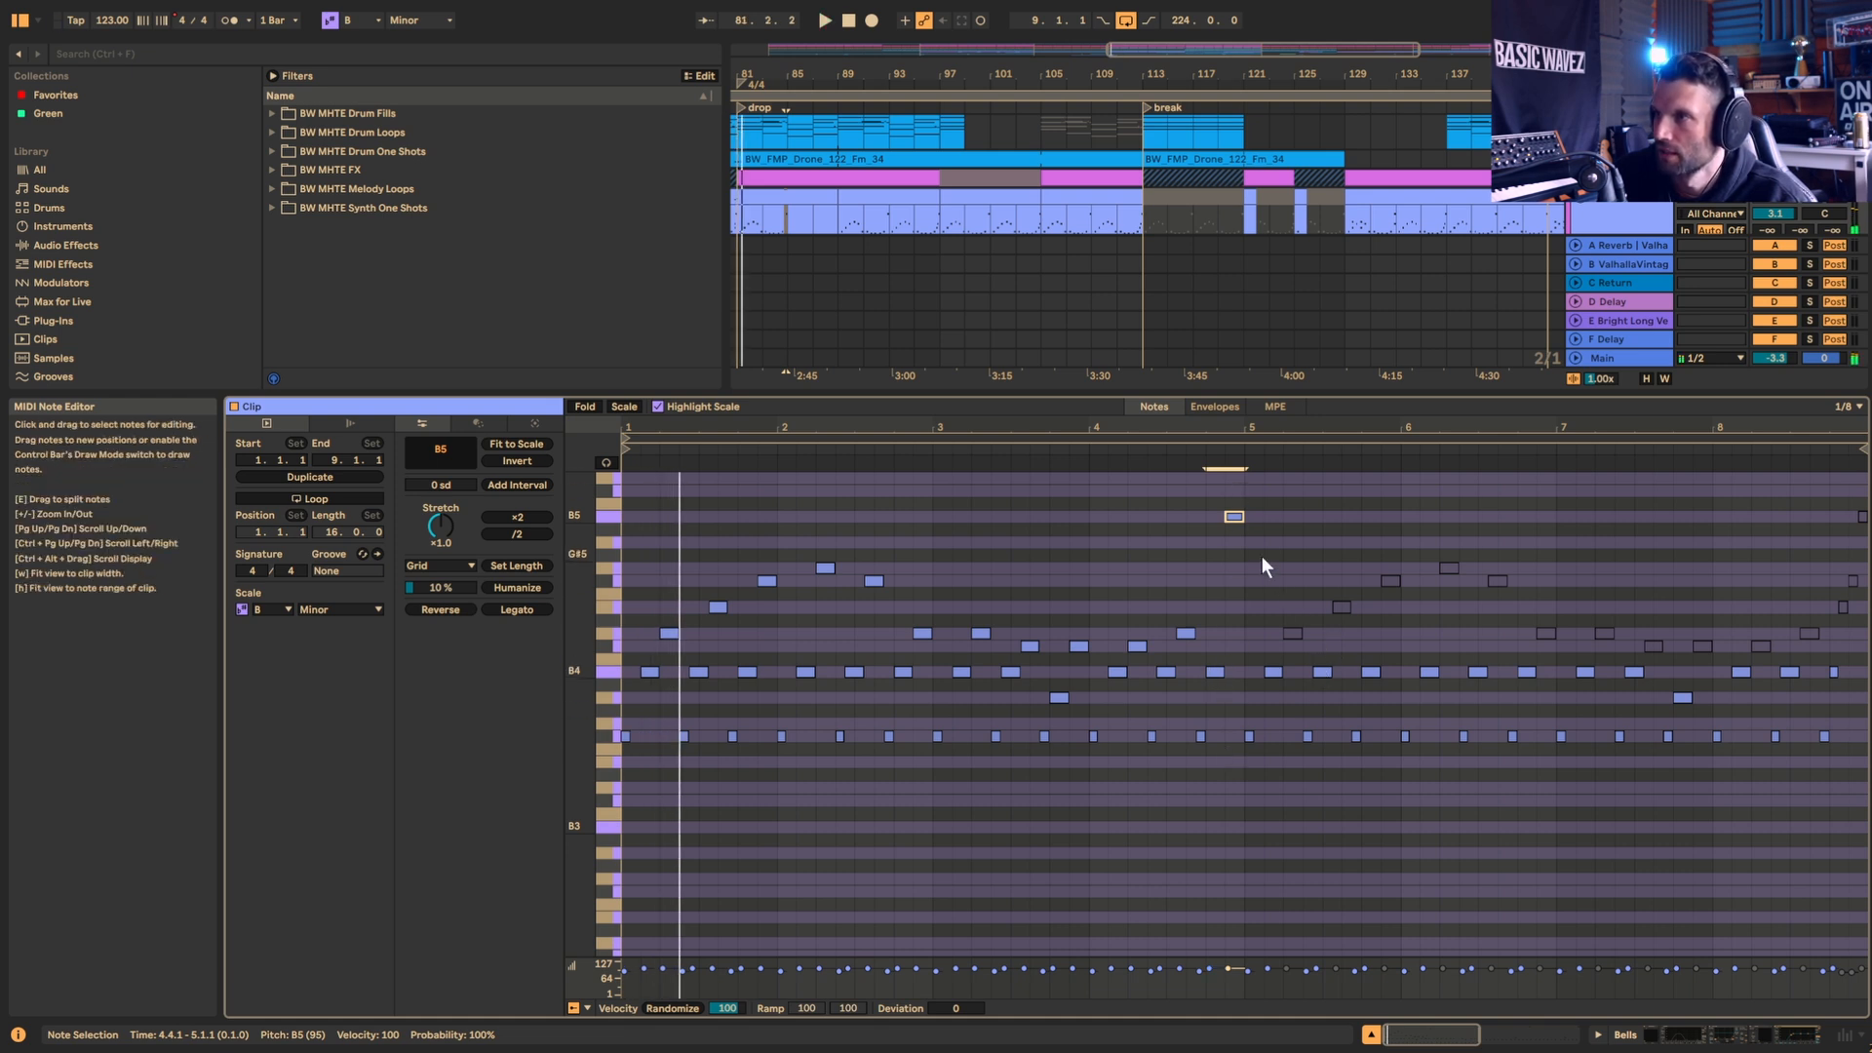
Step: Reactivate the C#5–B5 notes in bars 5 to 8 and play the clip from position 5.3
scroll(1317, 487, right, 5)
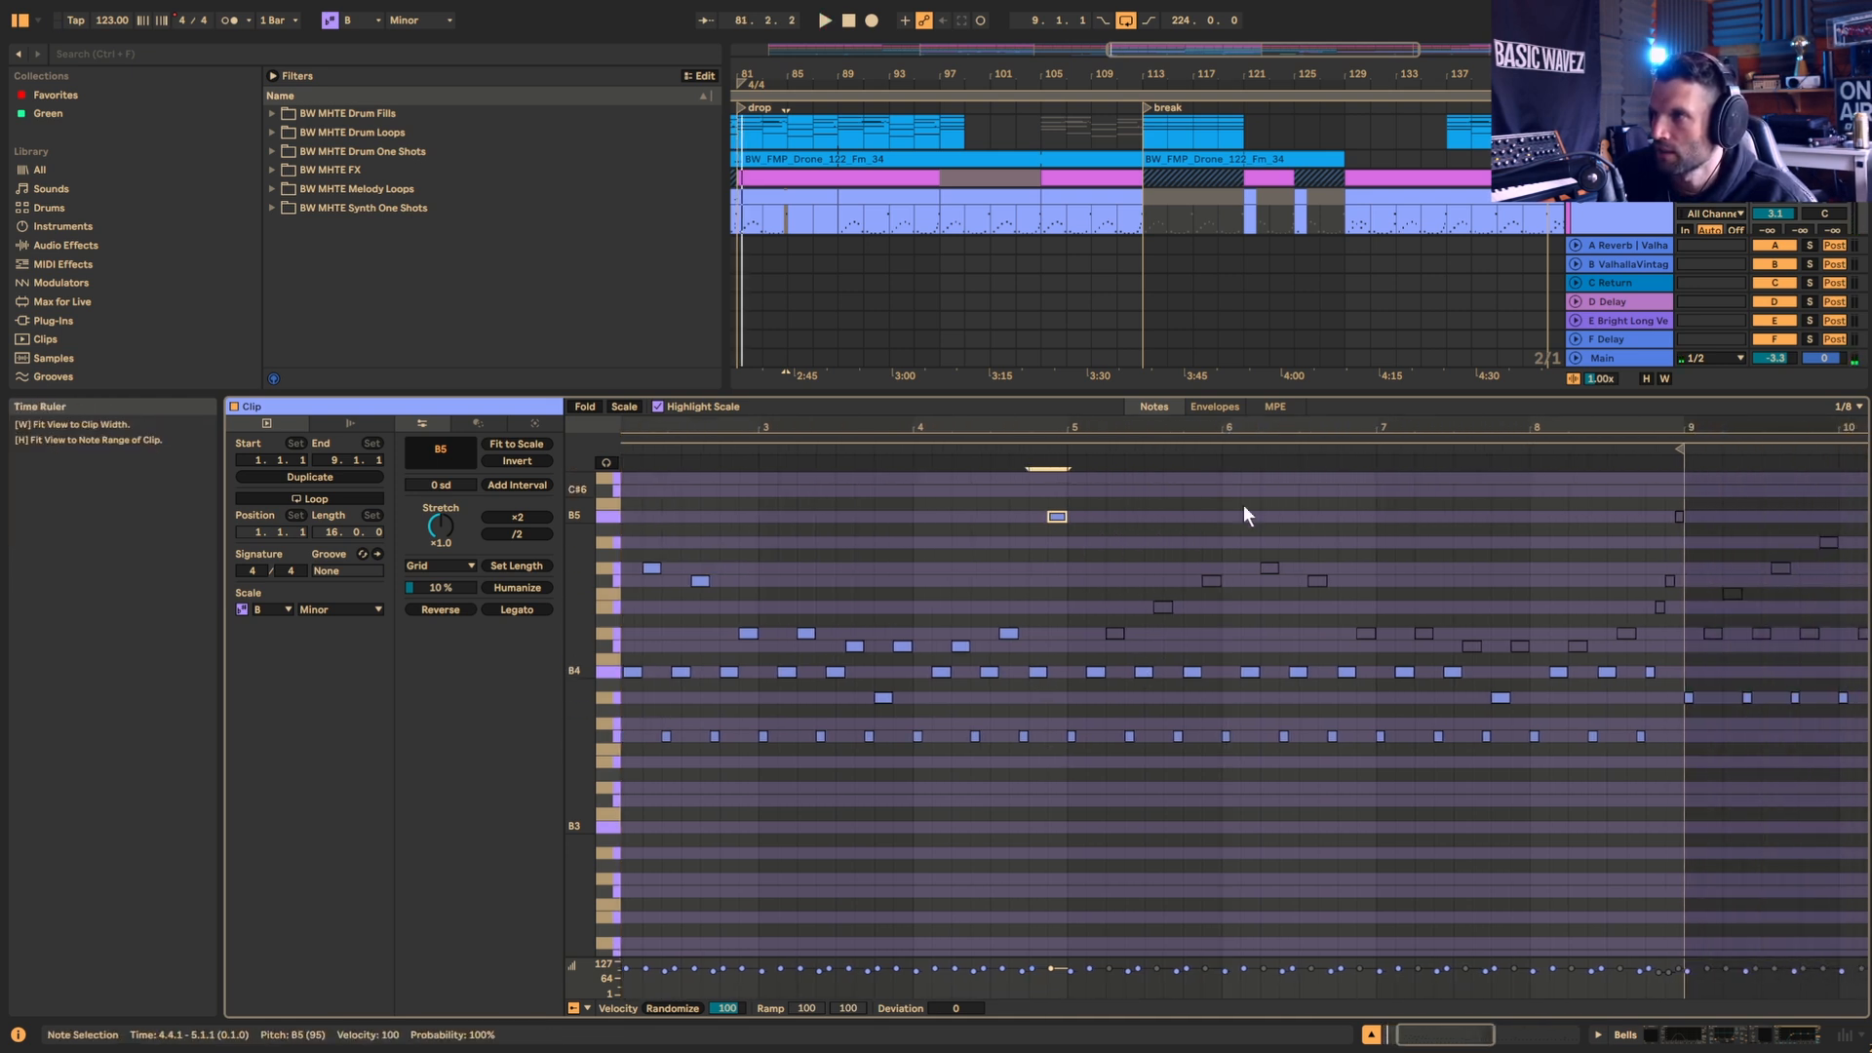
drag(1099, 490, 1679, 657)
key(0)
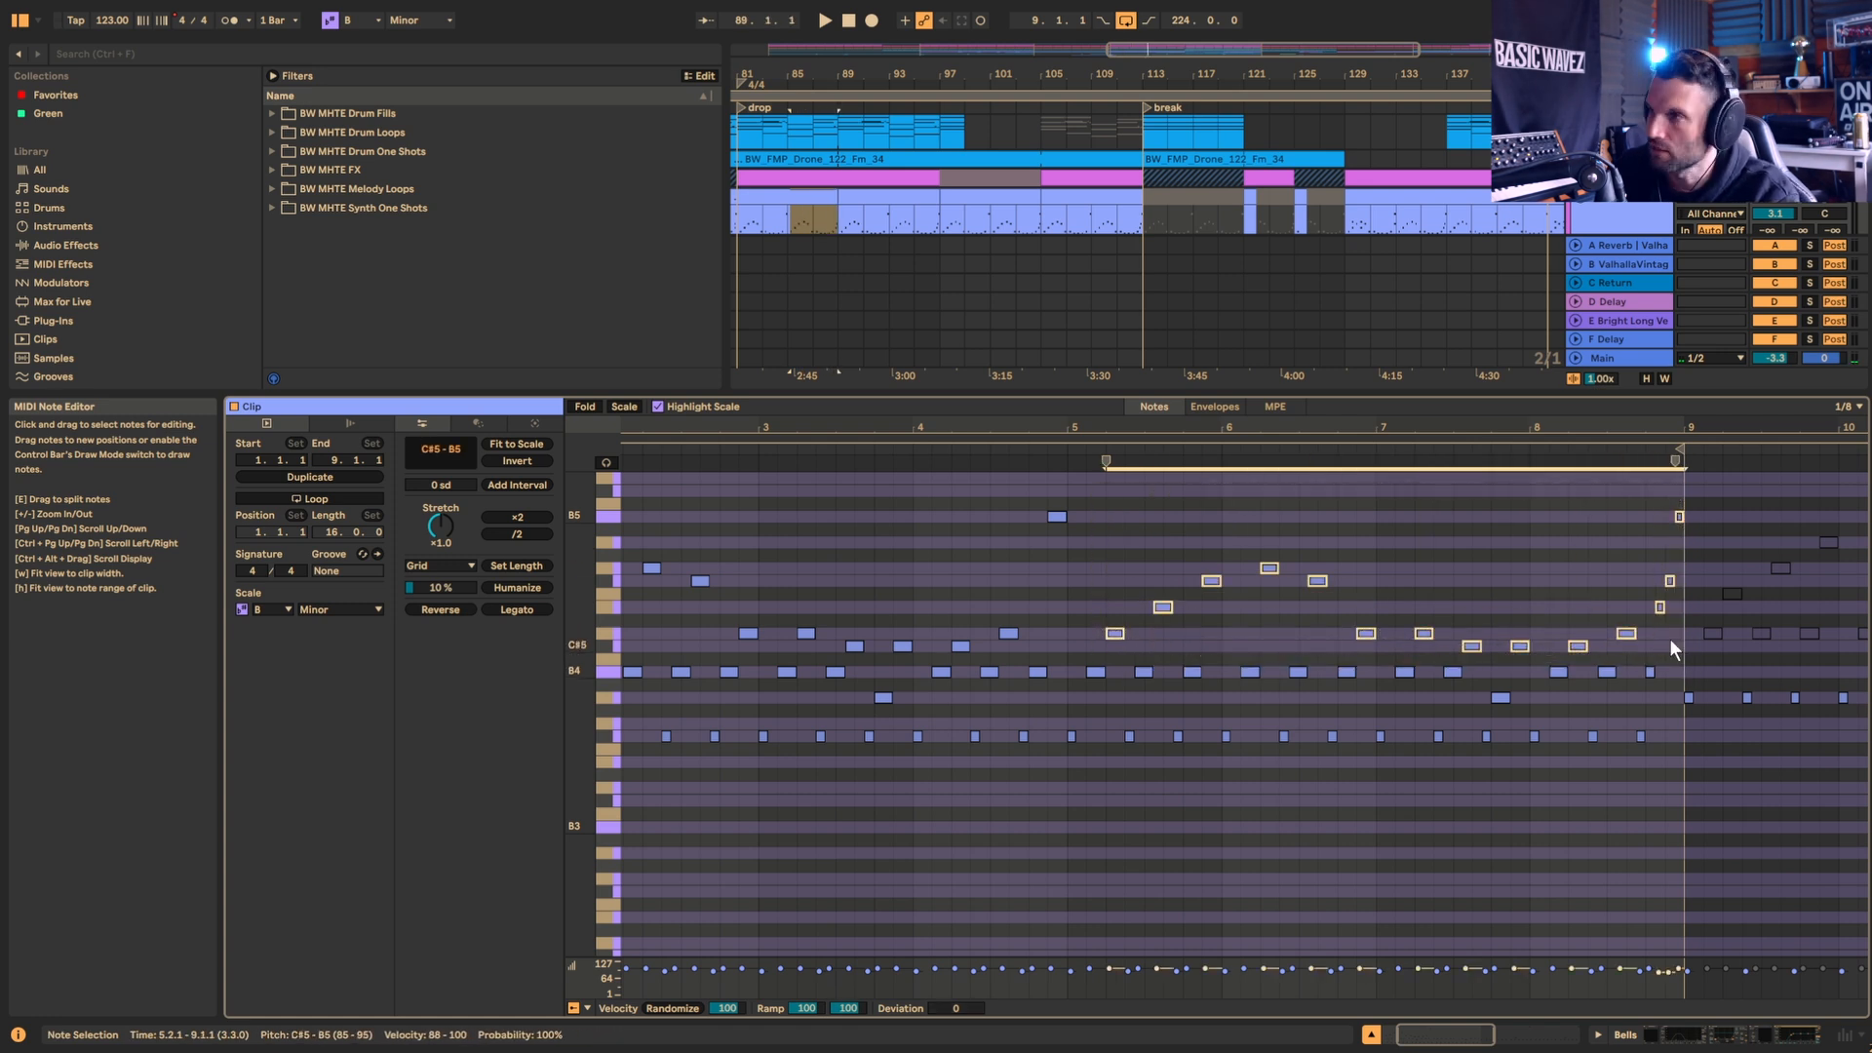
click(1144, 491)
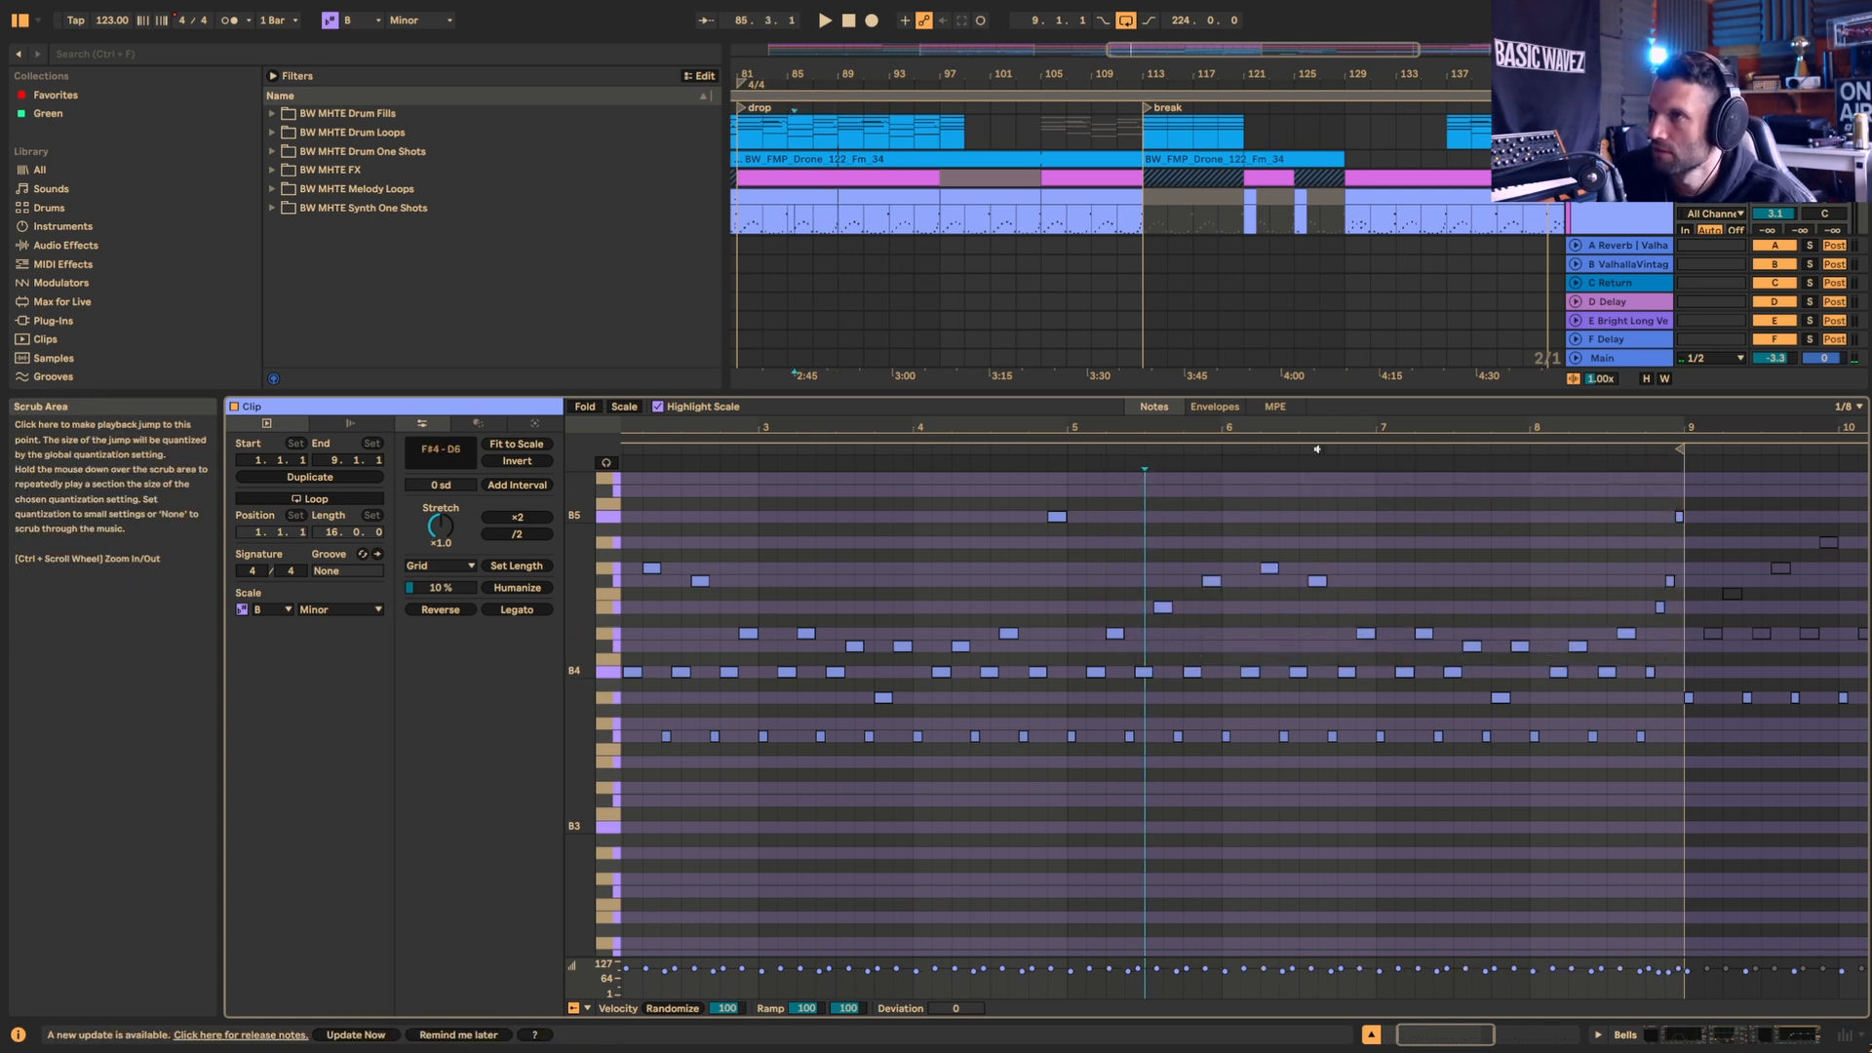
click(1375, 446)
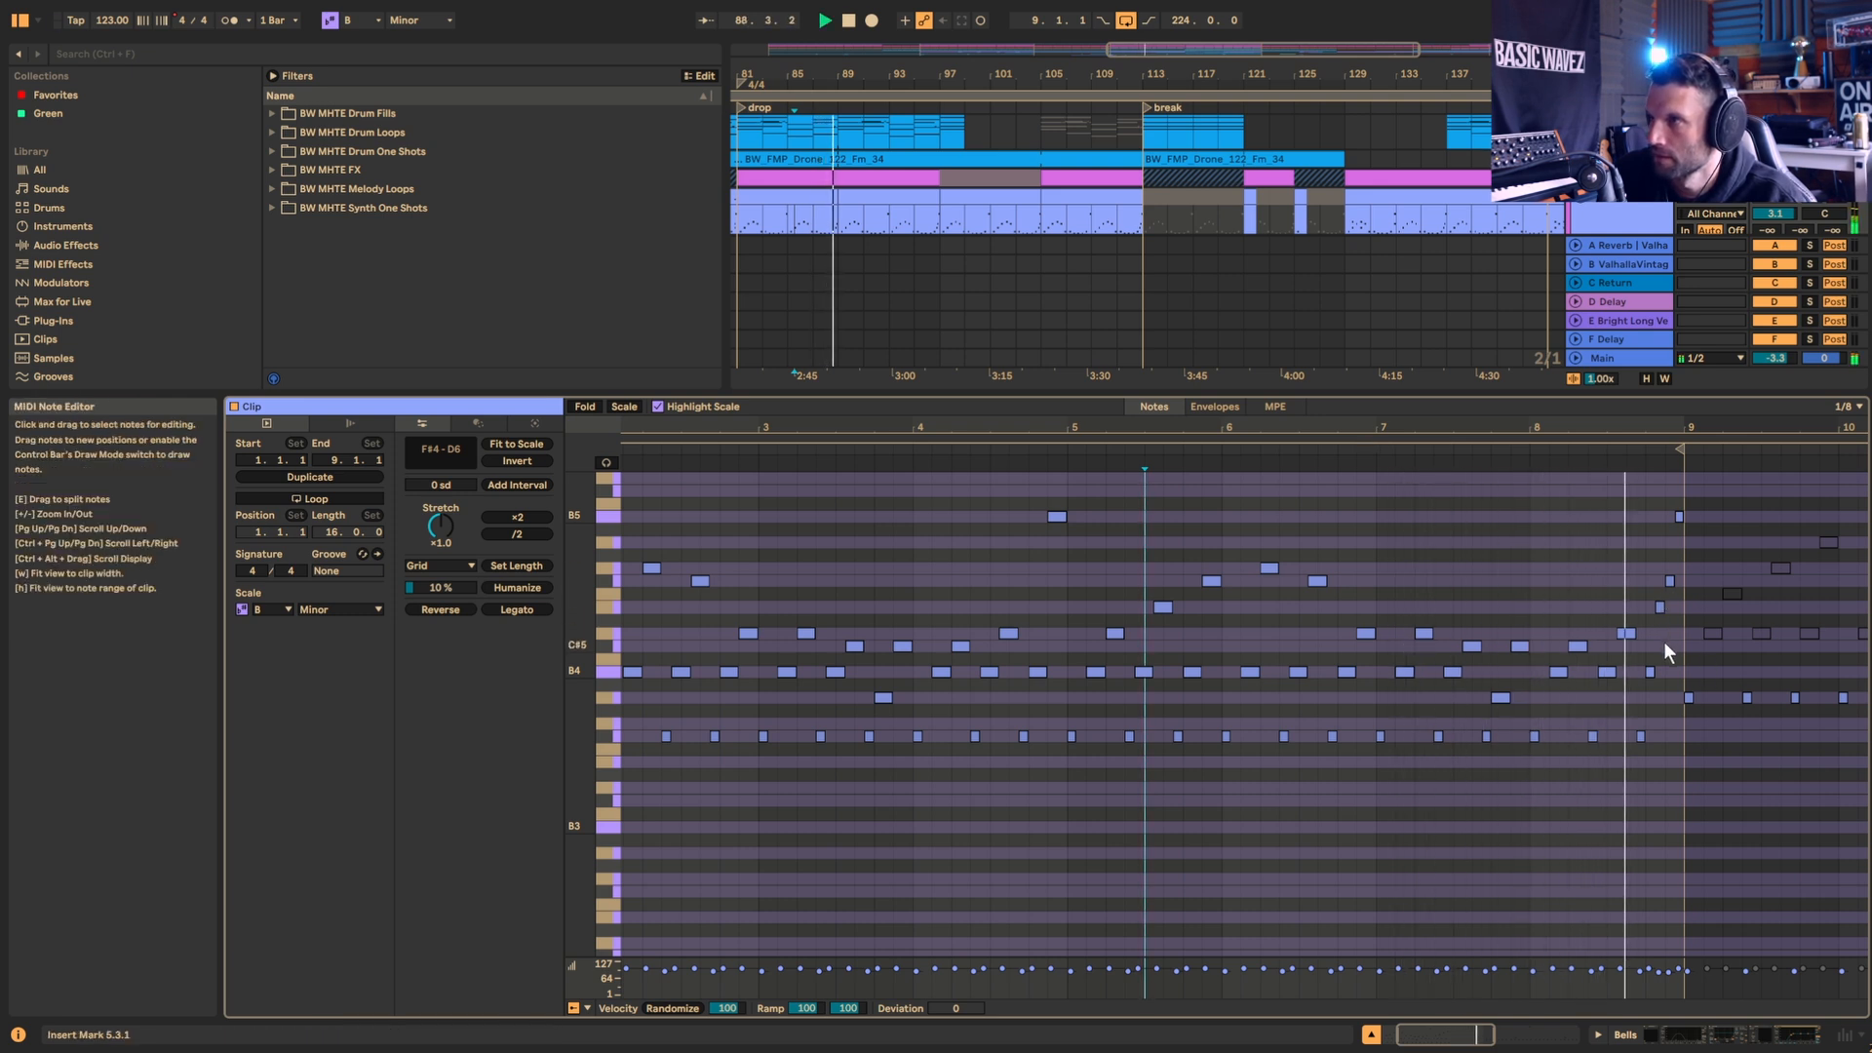
key(space)
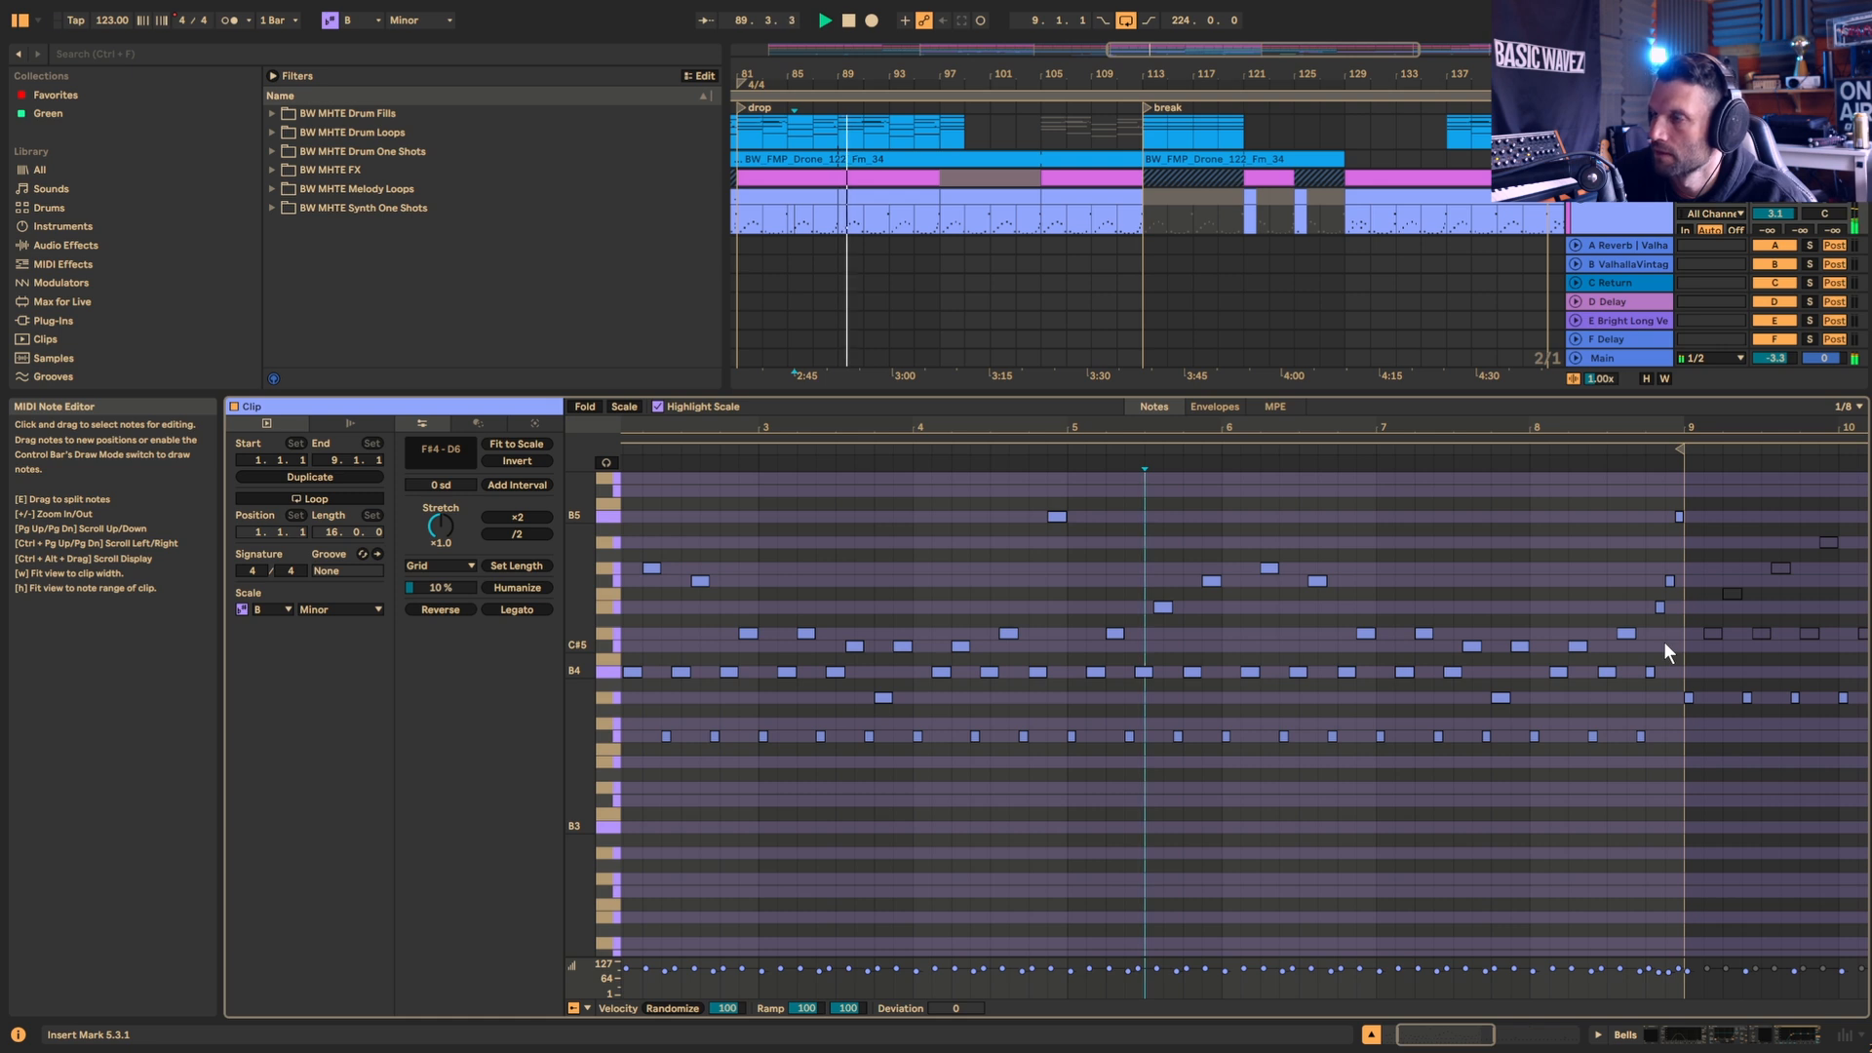
Step: Select the three short E5–B5 notes at the end of bar 8 and examine them up close
drag(1643, 522, 1688, 615)
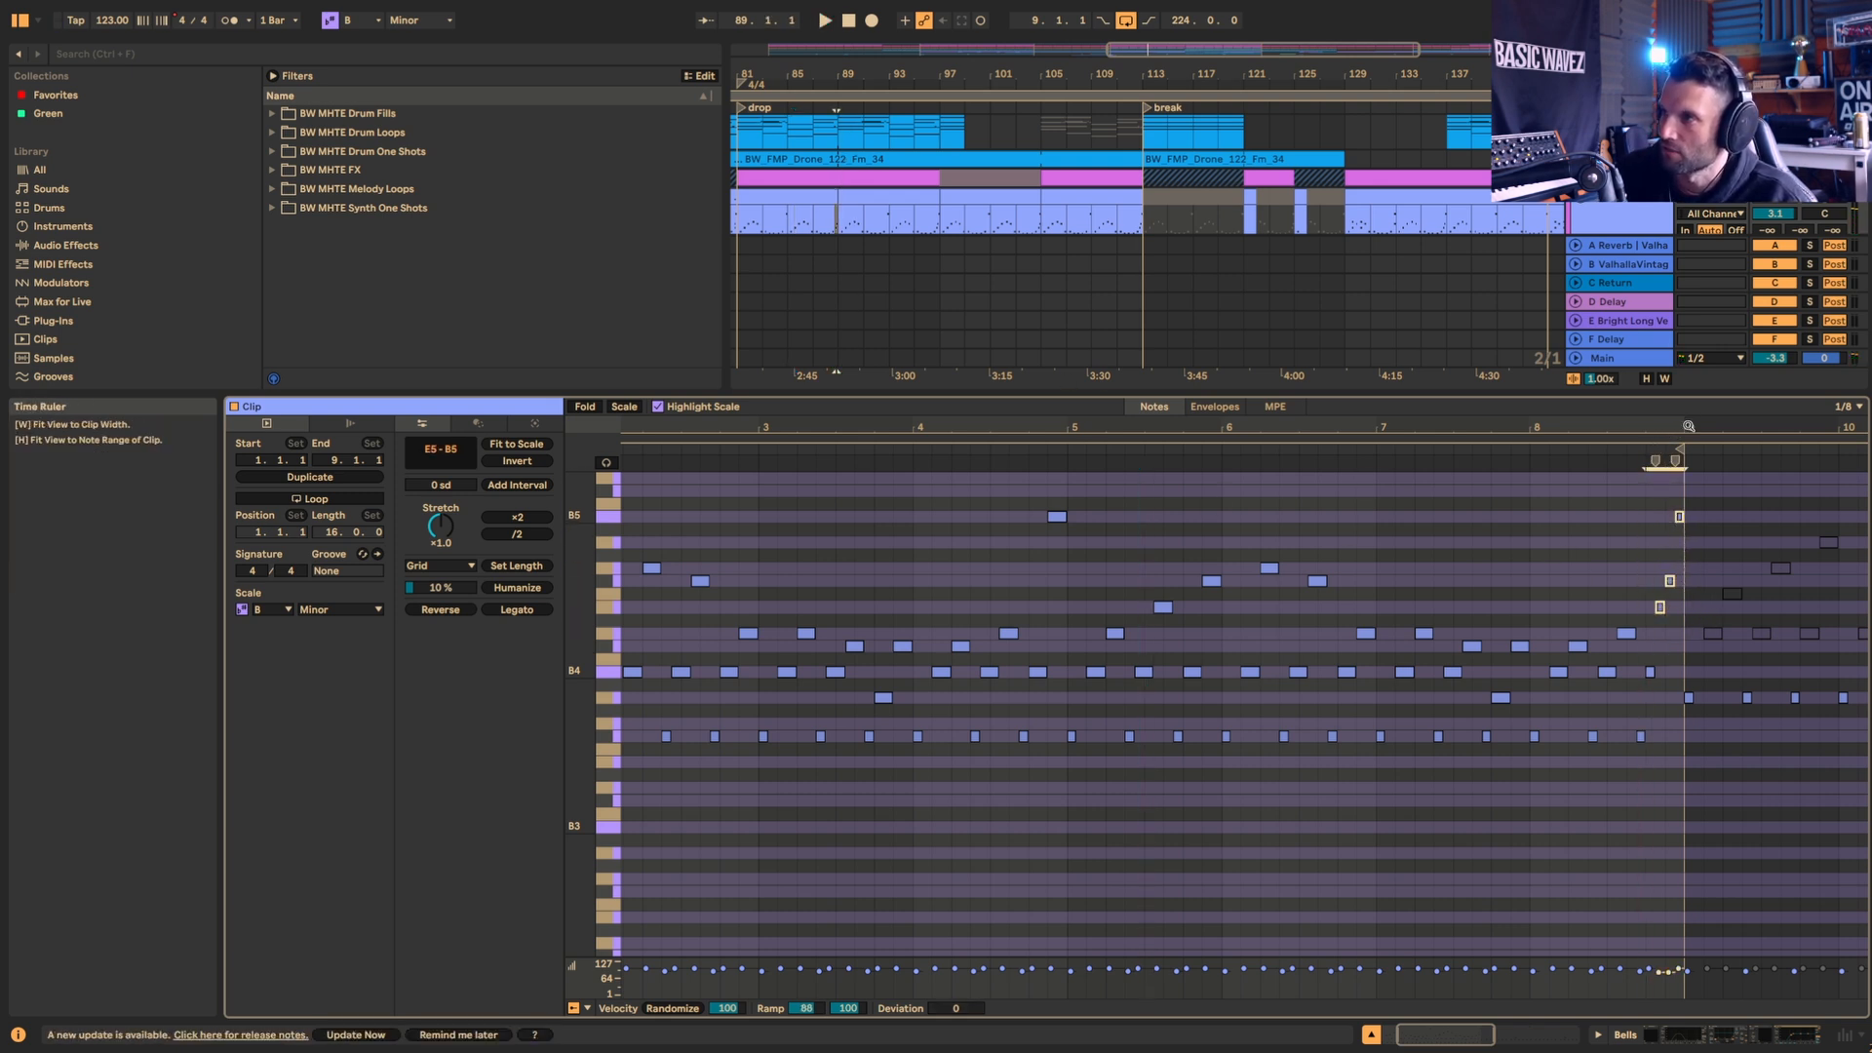
drag(1689, 426, 1396, 640)
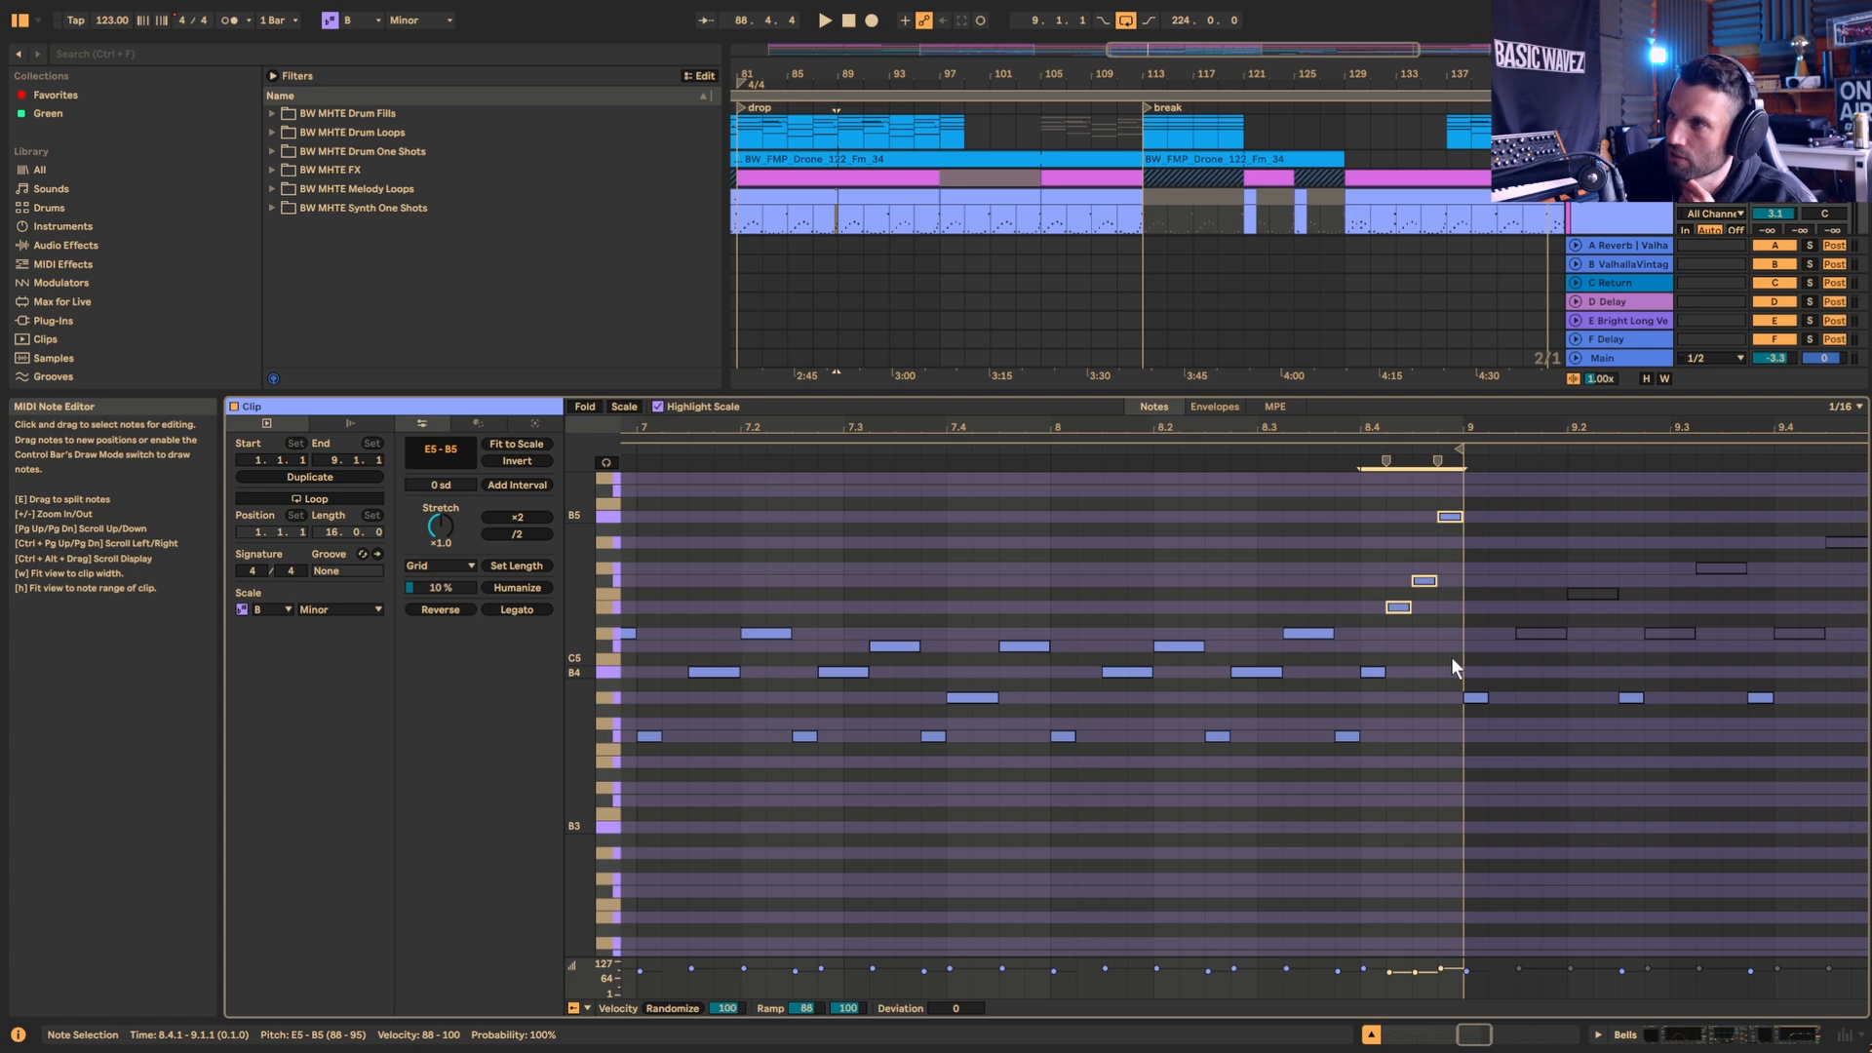
Step: Open the Bells clip at bar 145 in the build and compare its notes with the clip at bar 129
drag(1178, 49, 1178, 6)
scroll(1163, 175, down, 2)
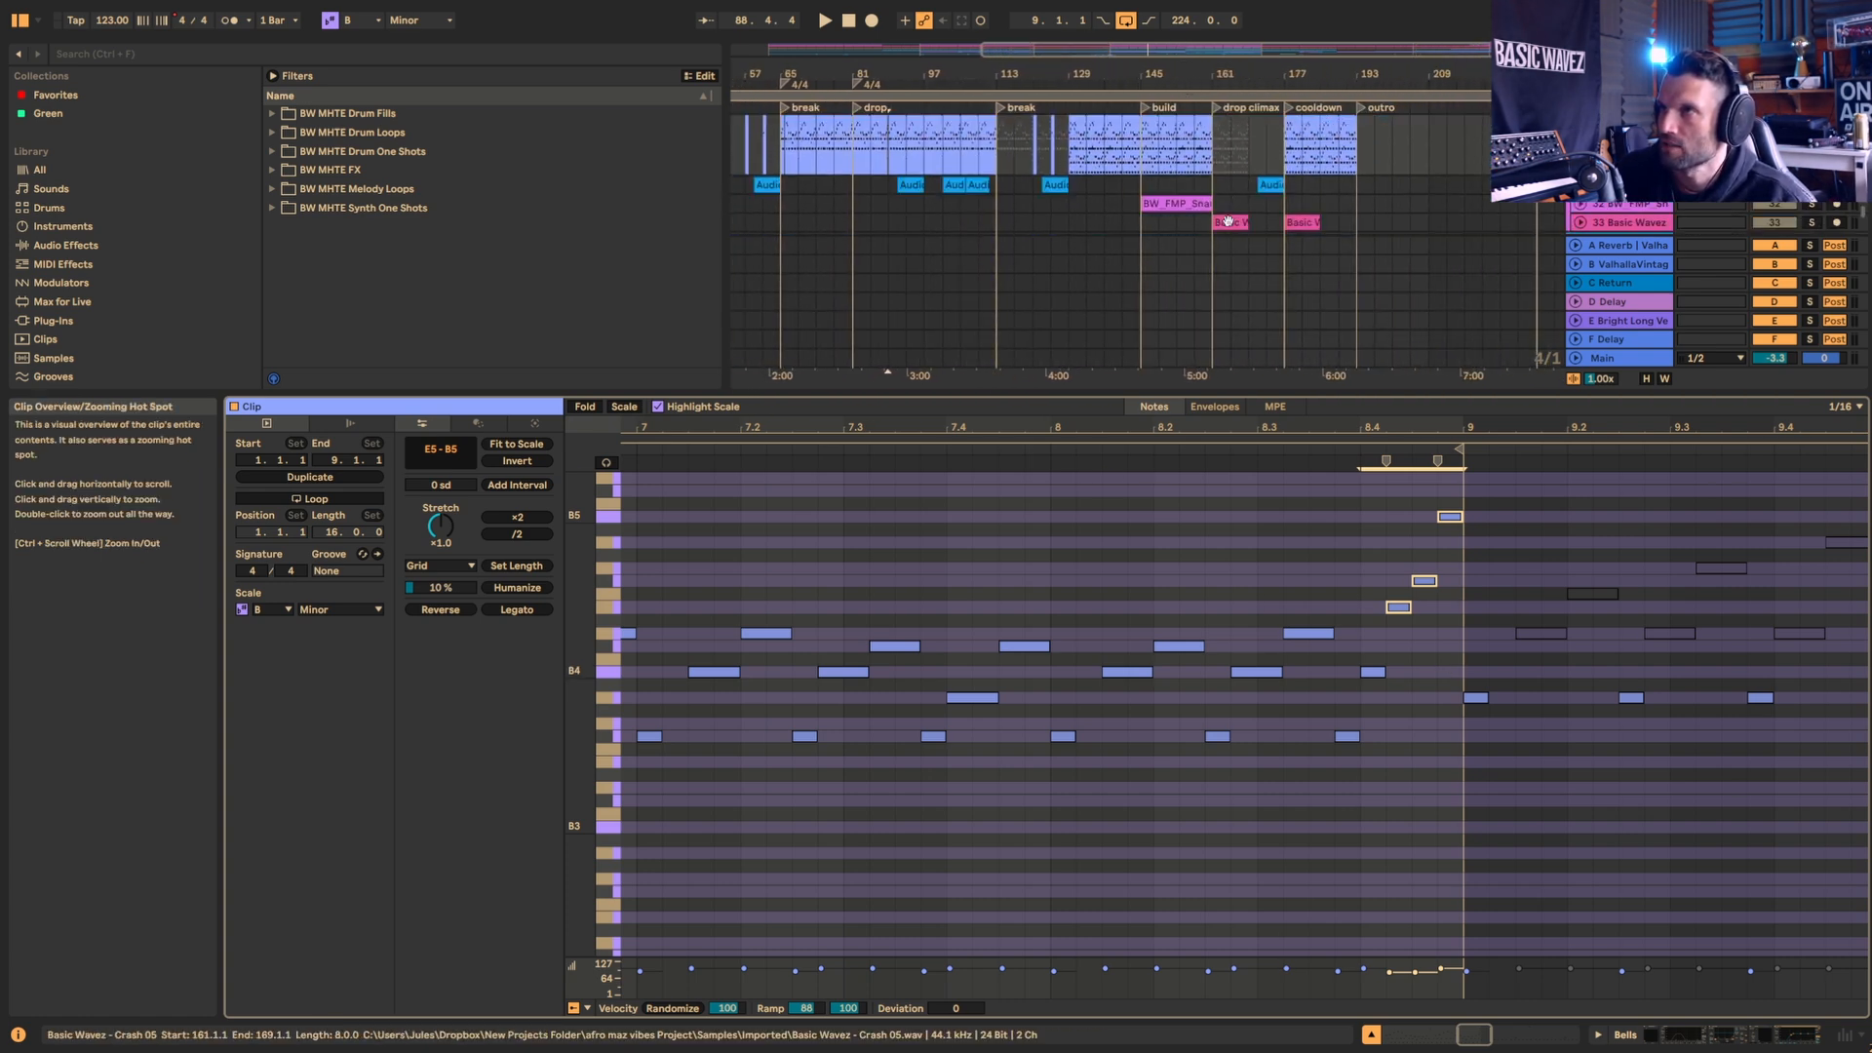
click(1163, 143)
double_click(1162, 142)
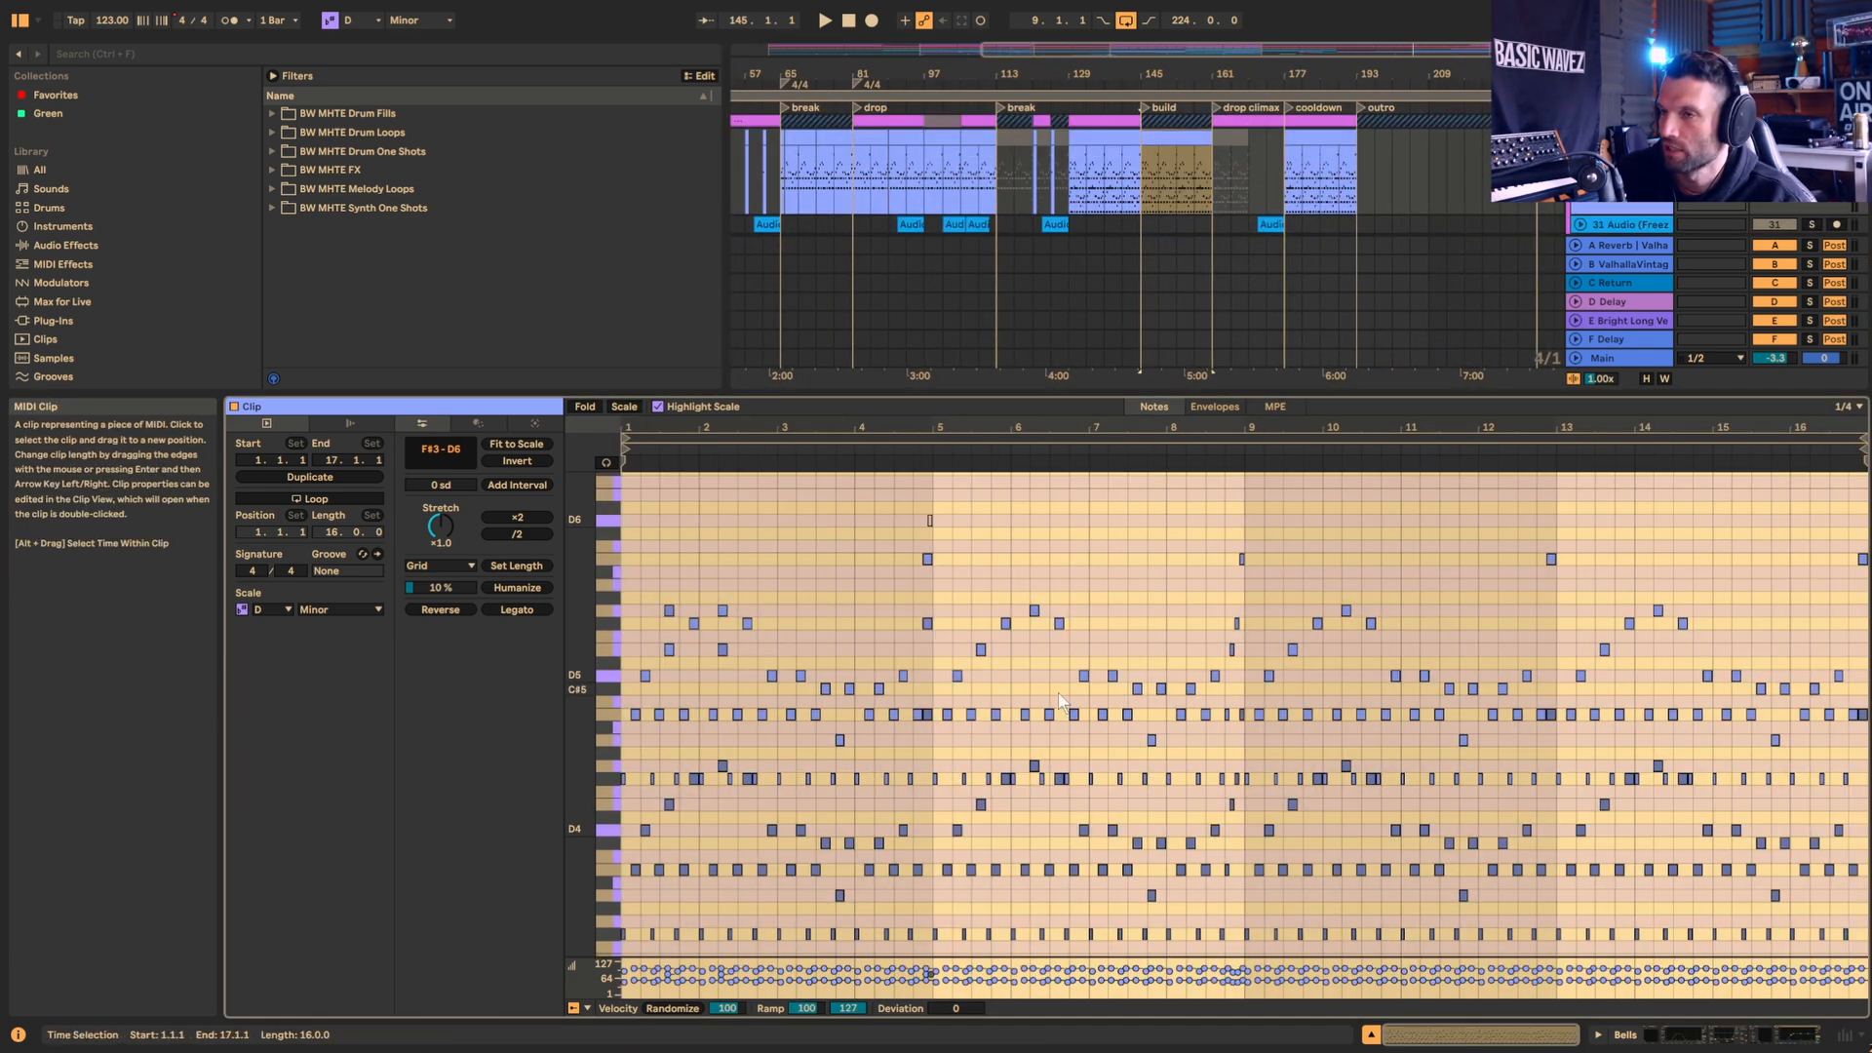
click(830, 611)
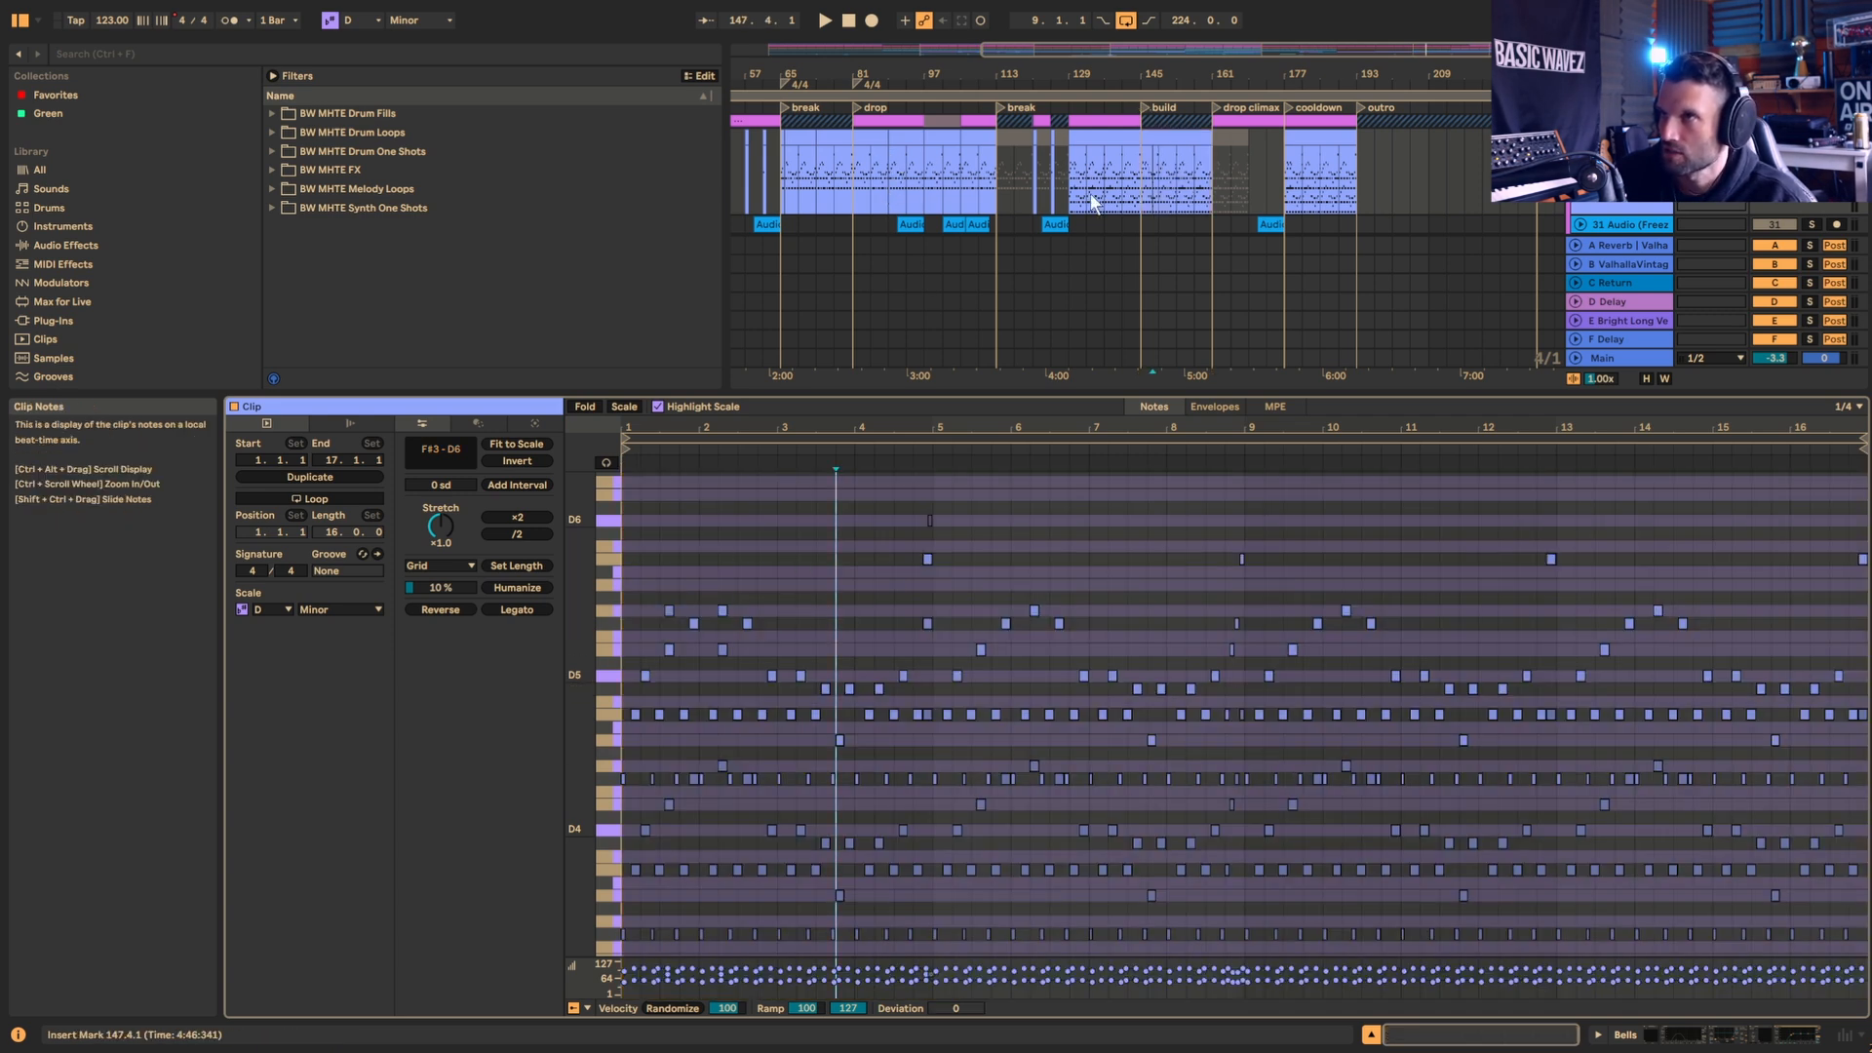
click(1107, 142)
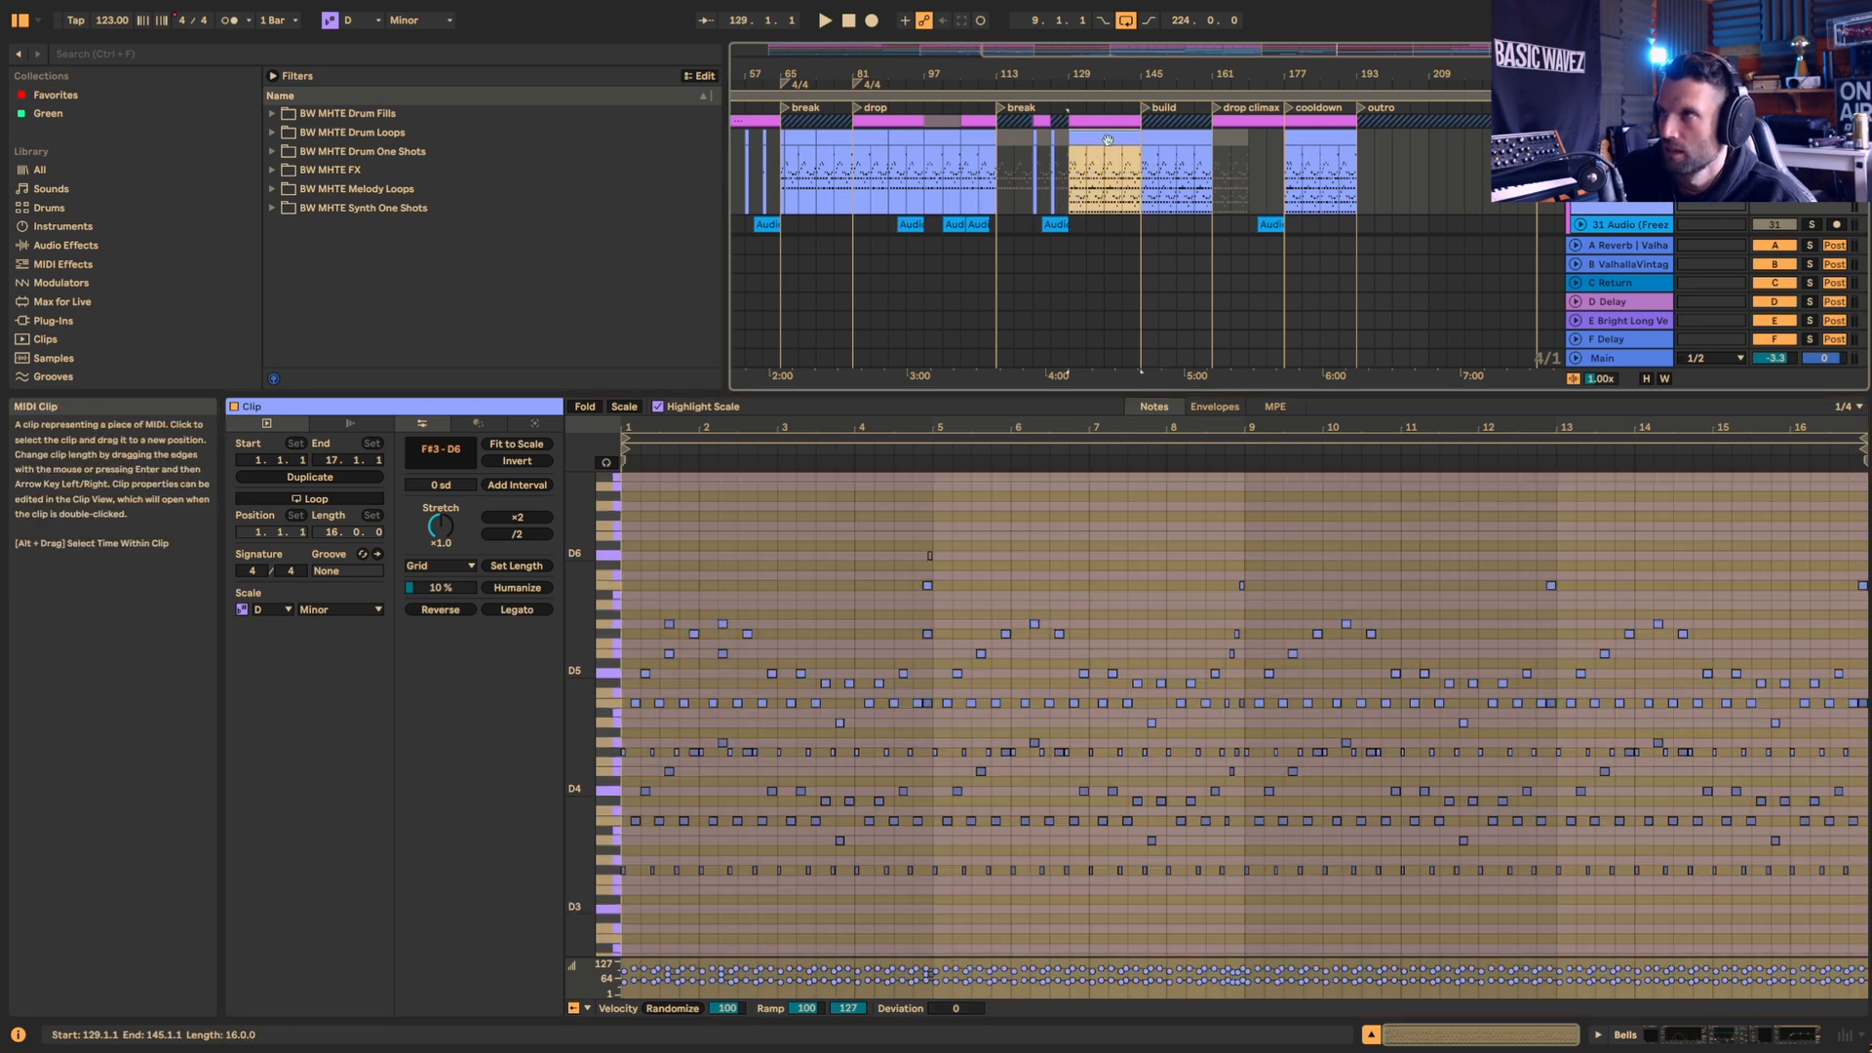
click(1167, 135)
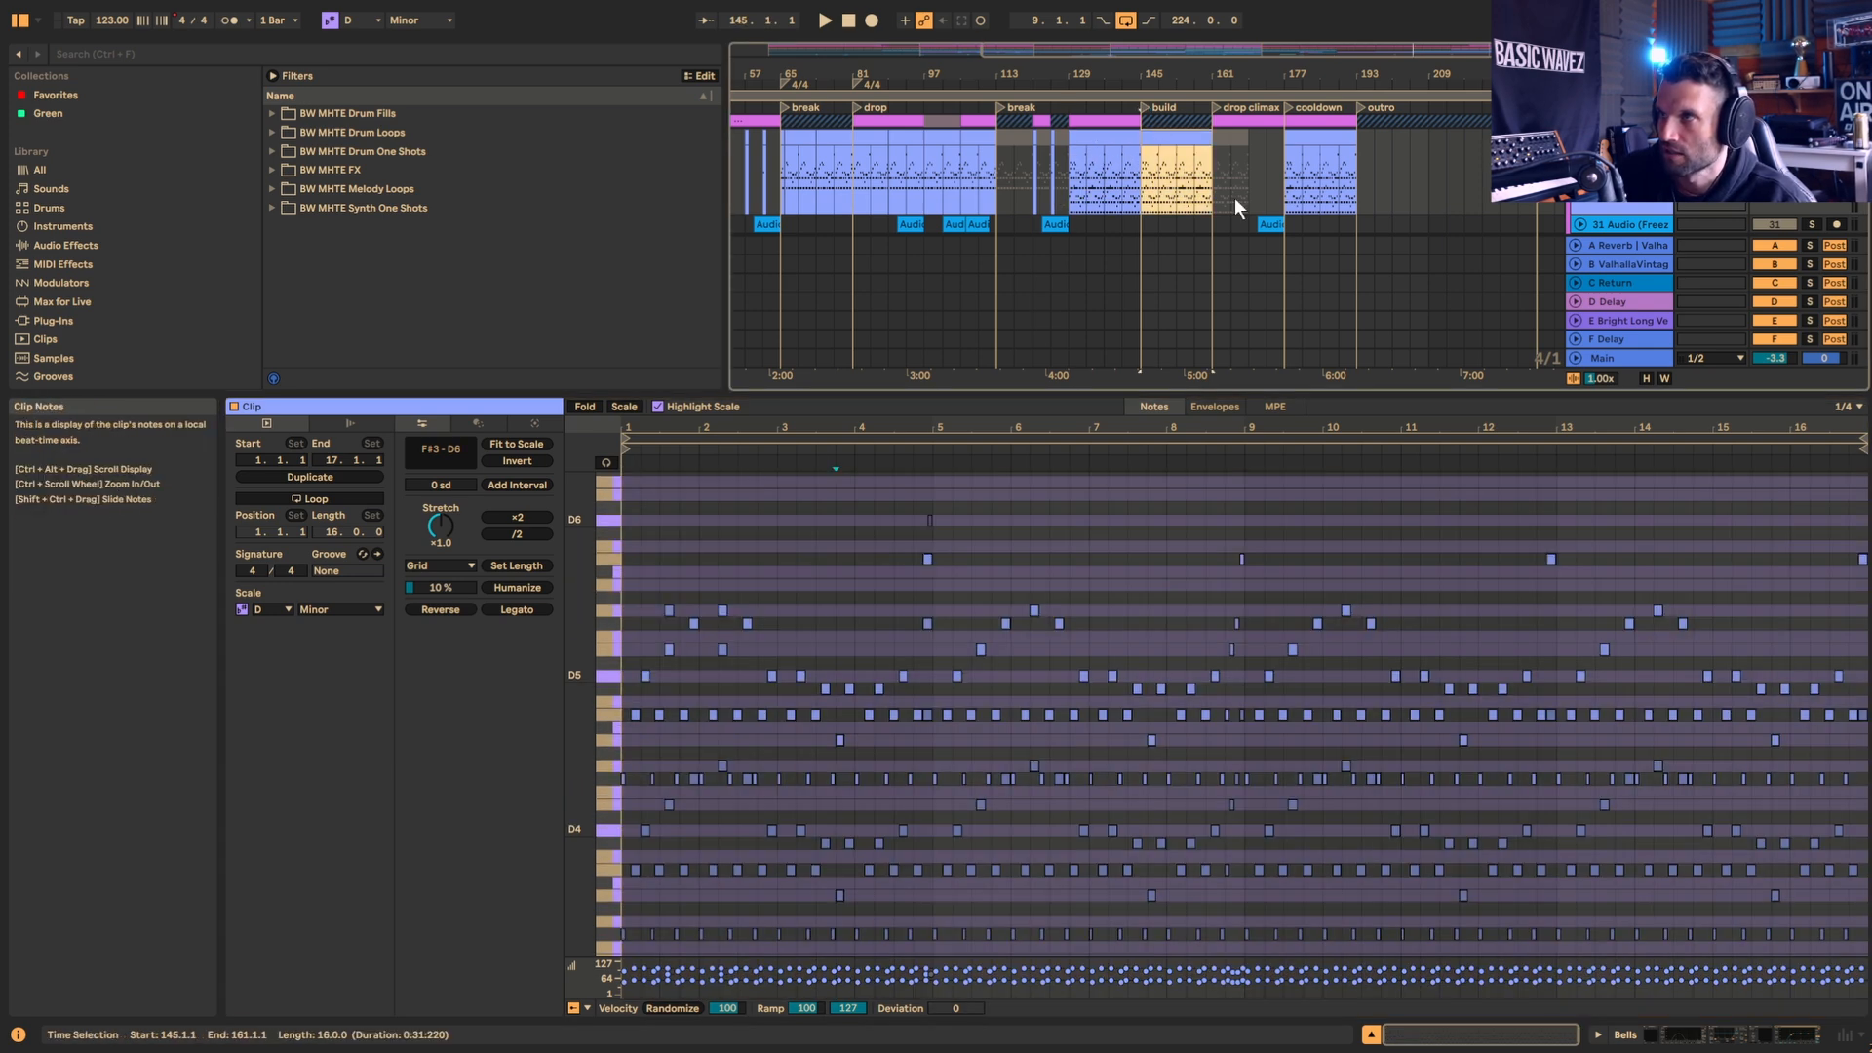
Step: Play the Bells clip at bar 145 and set its scale root note to B, keeping Minor
key(space)
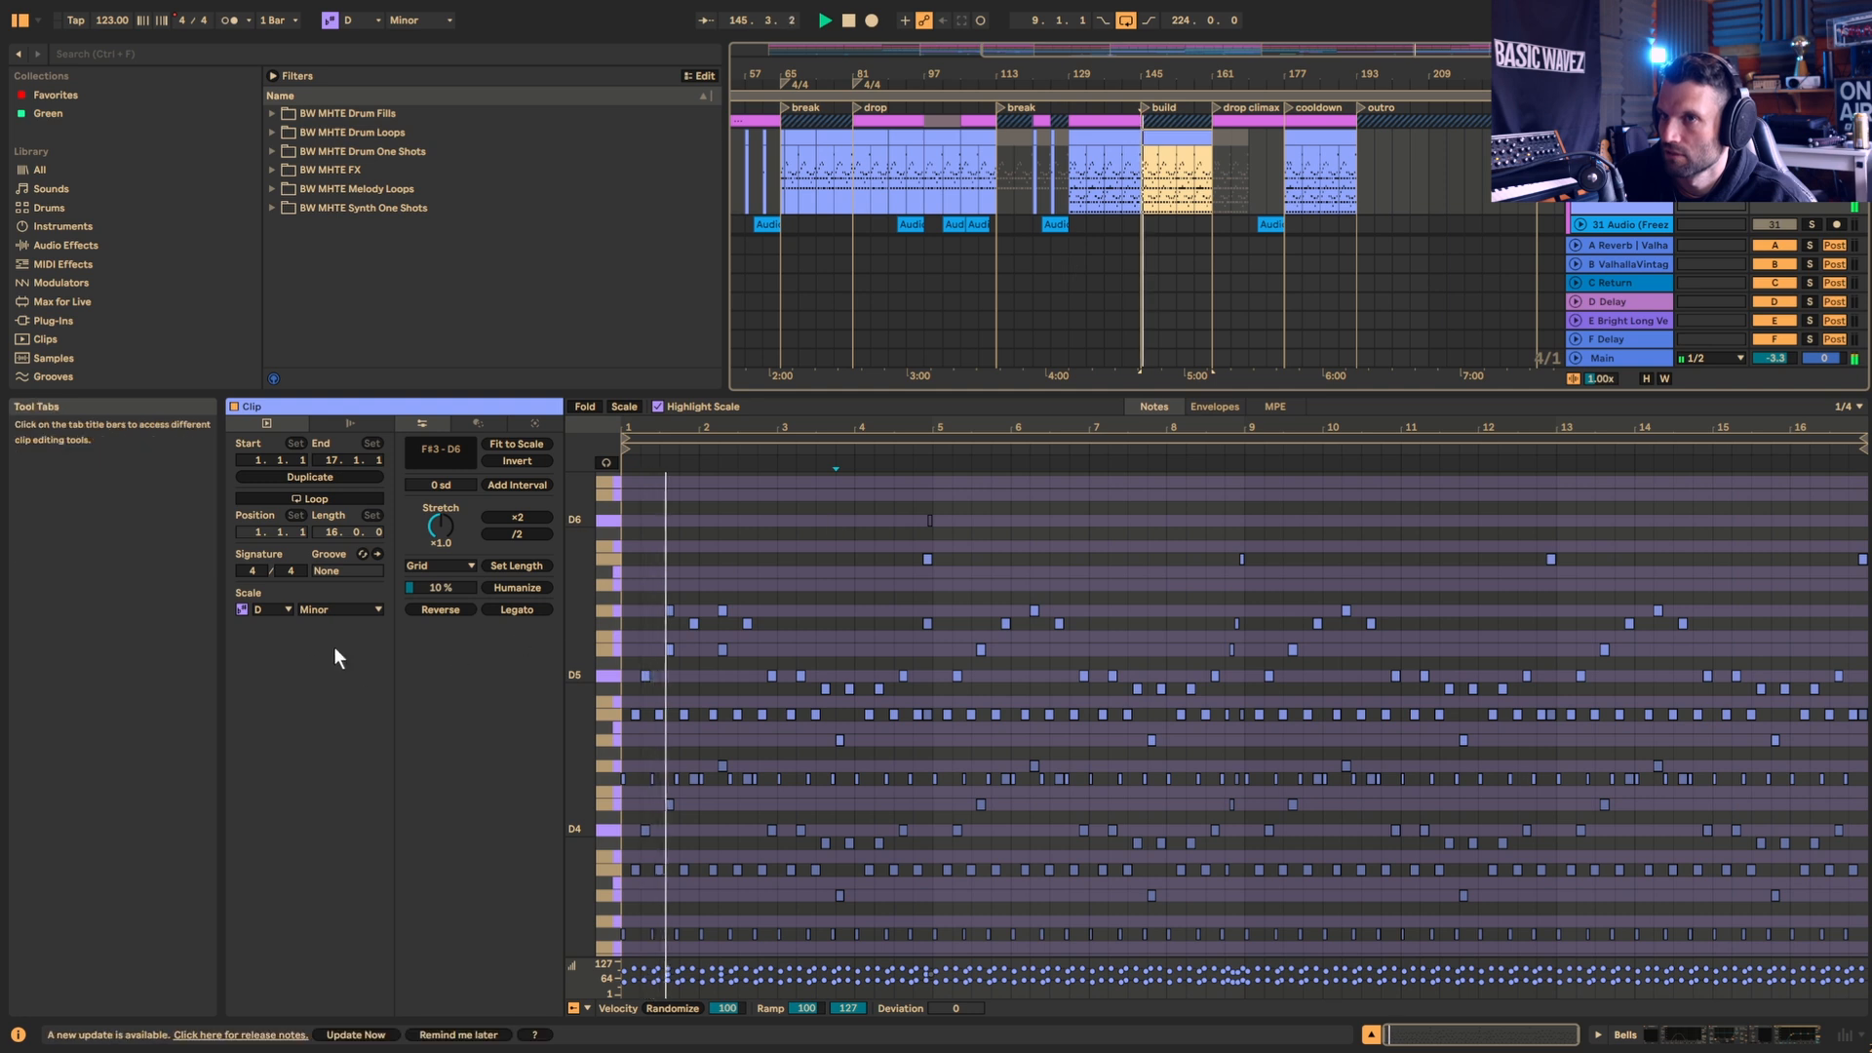
click(277, 610)
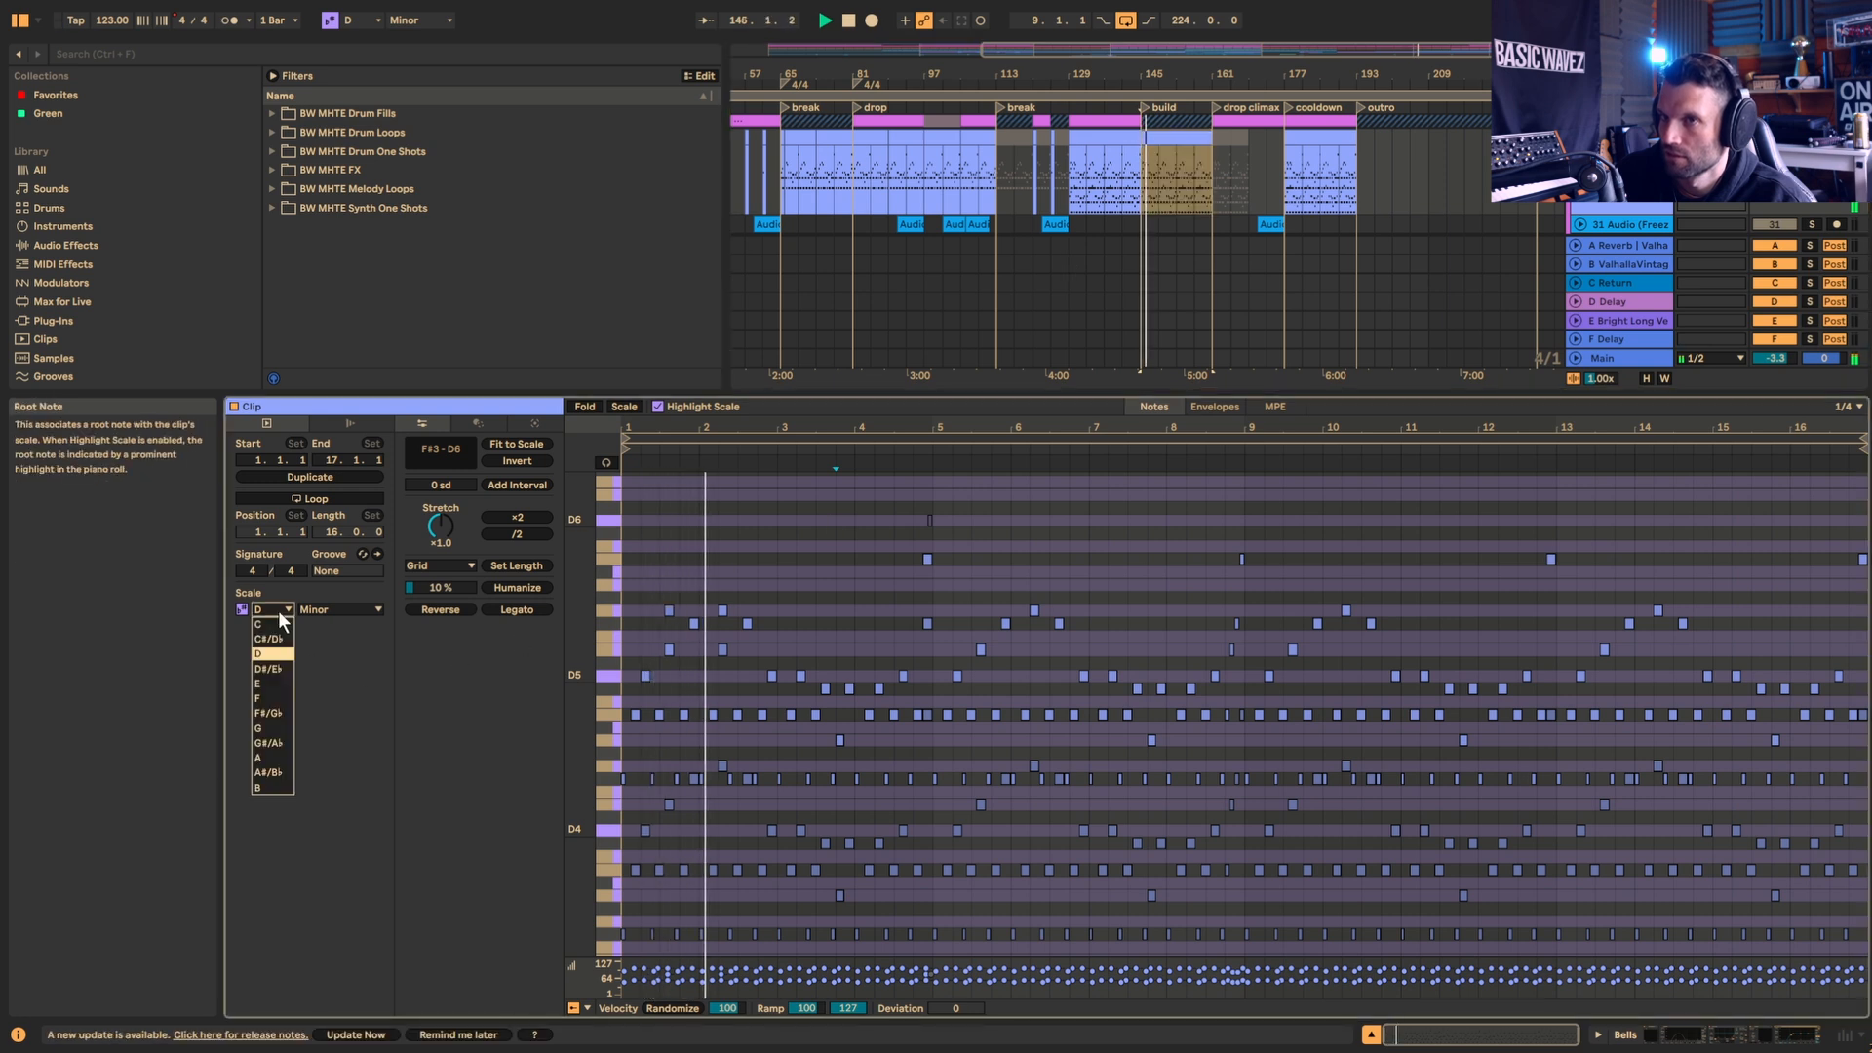
click(288, 789)
scroll(874, 621, down, 2)
scroll(875, 620, down, 1)
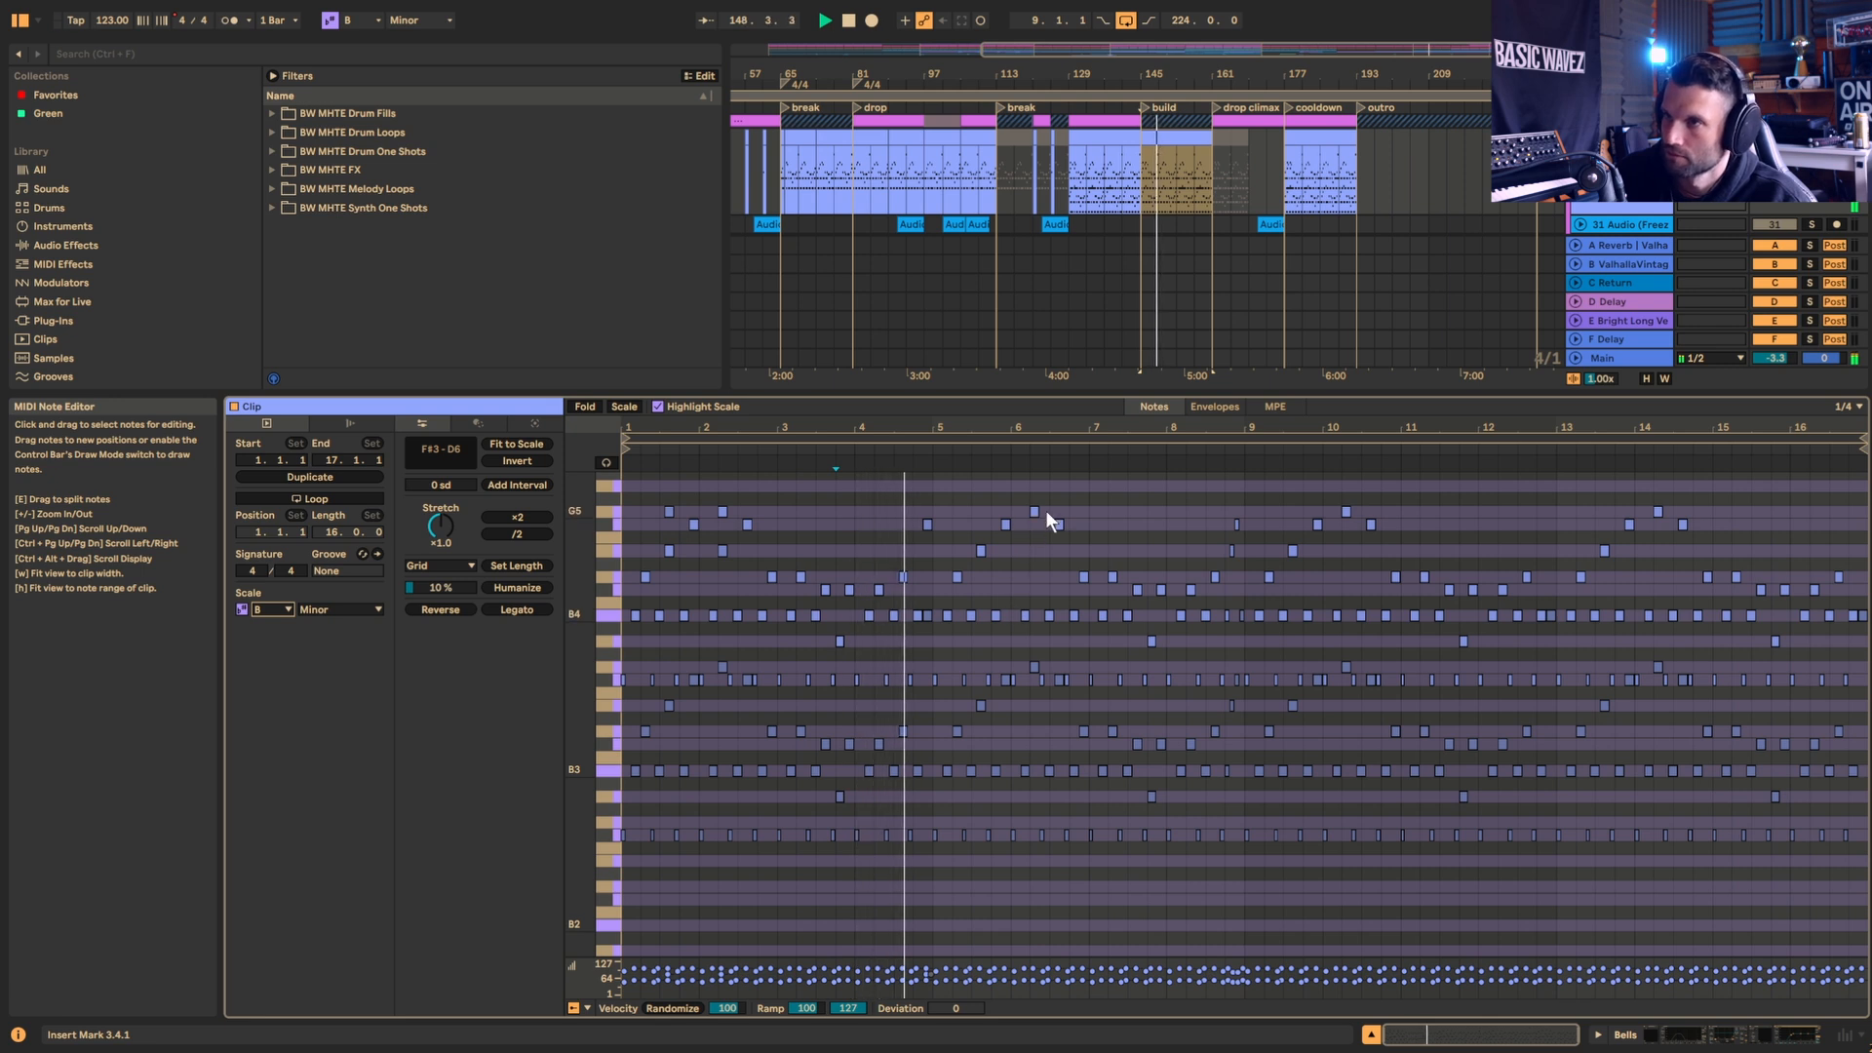
scroll(1225, 671, up, 1)
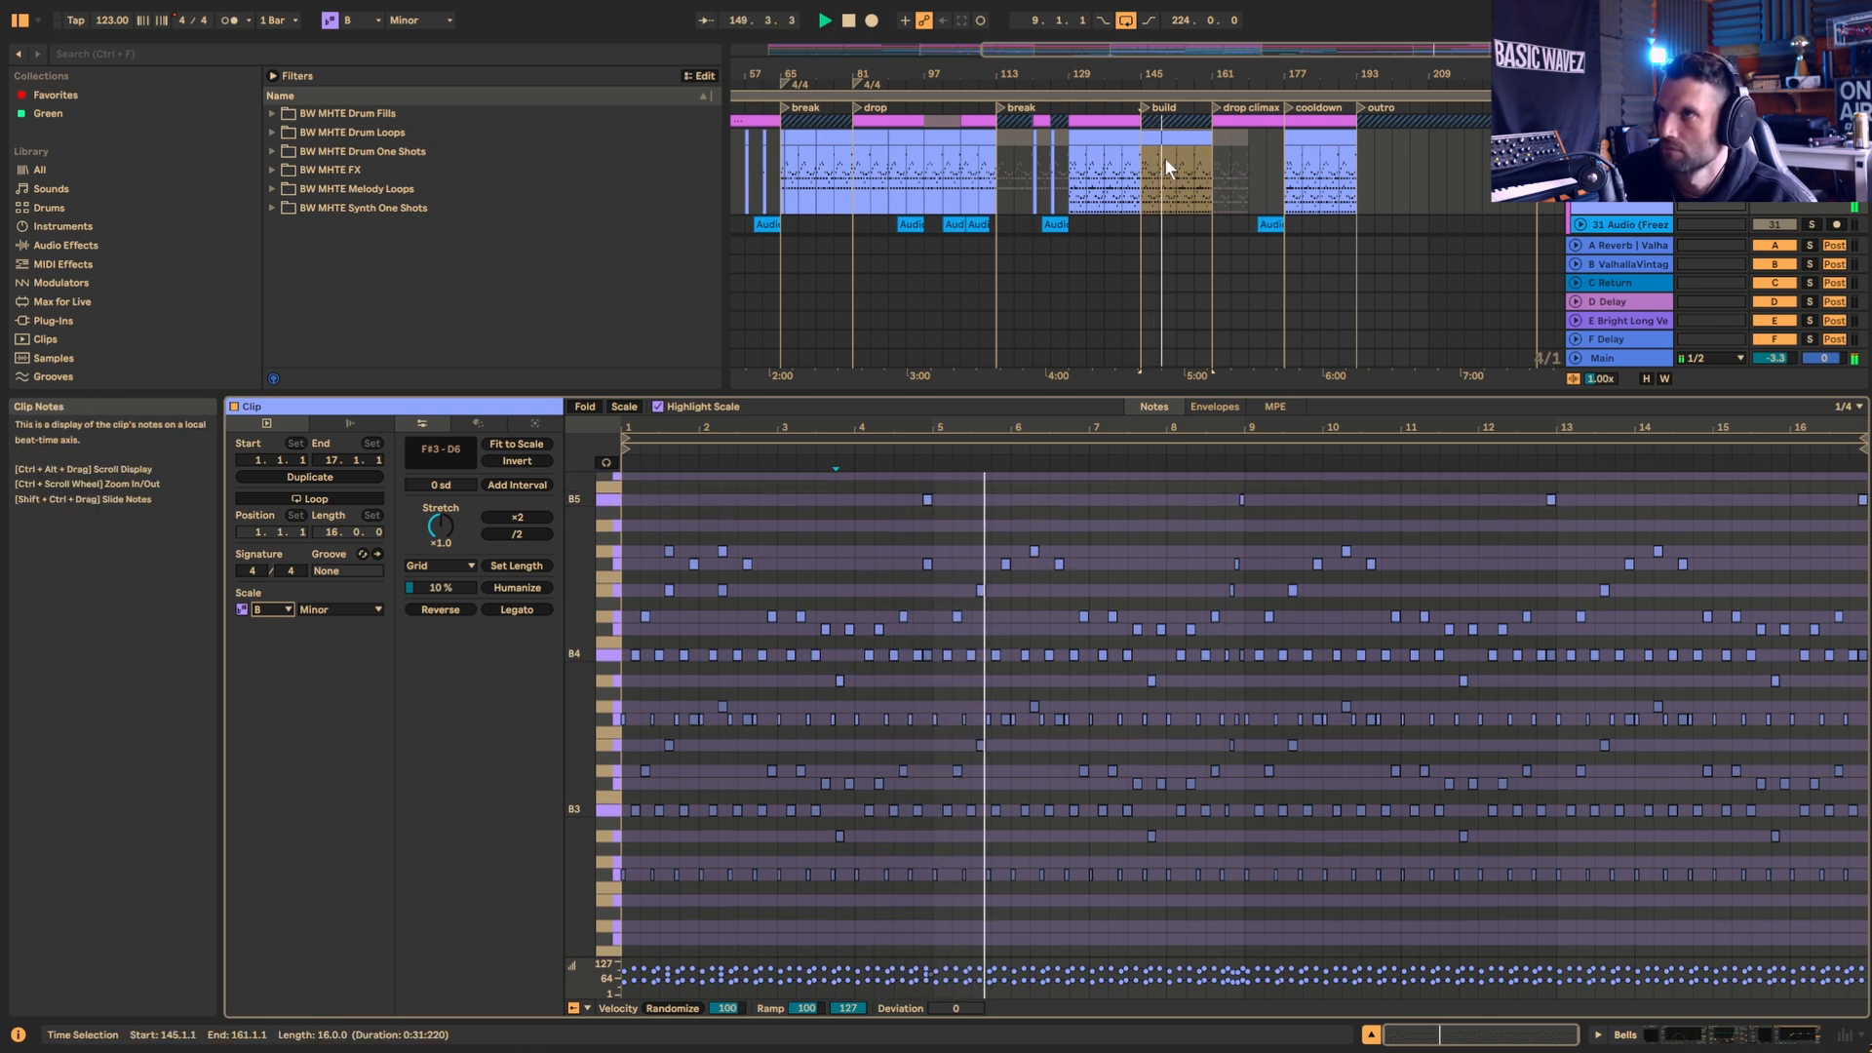
Step: Open the Bells clip at bar 129 and listen to it
click(1071, 183)
key(space)
key(space)
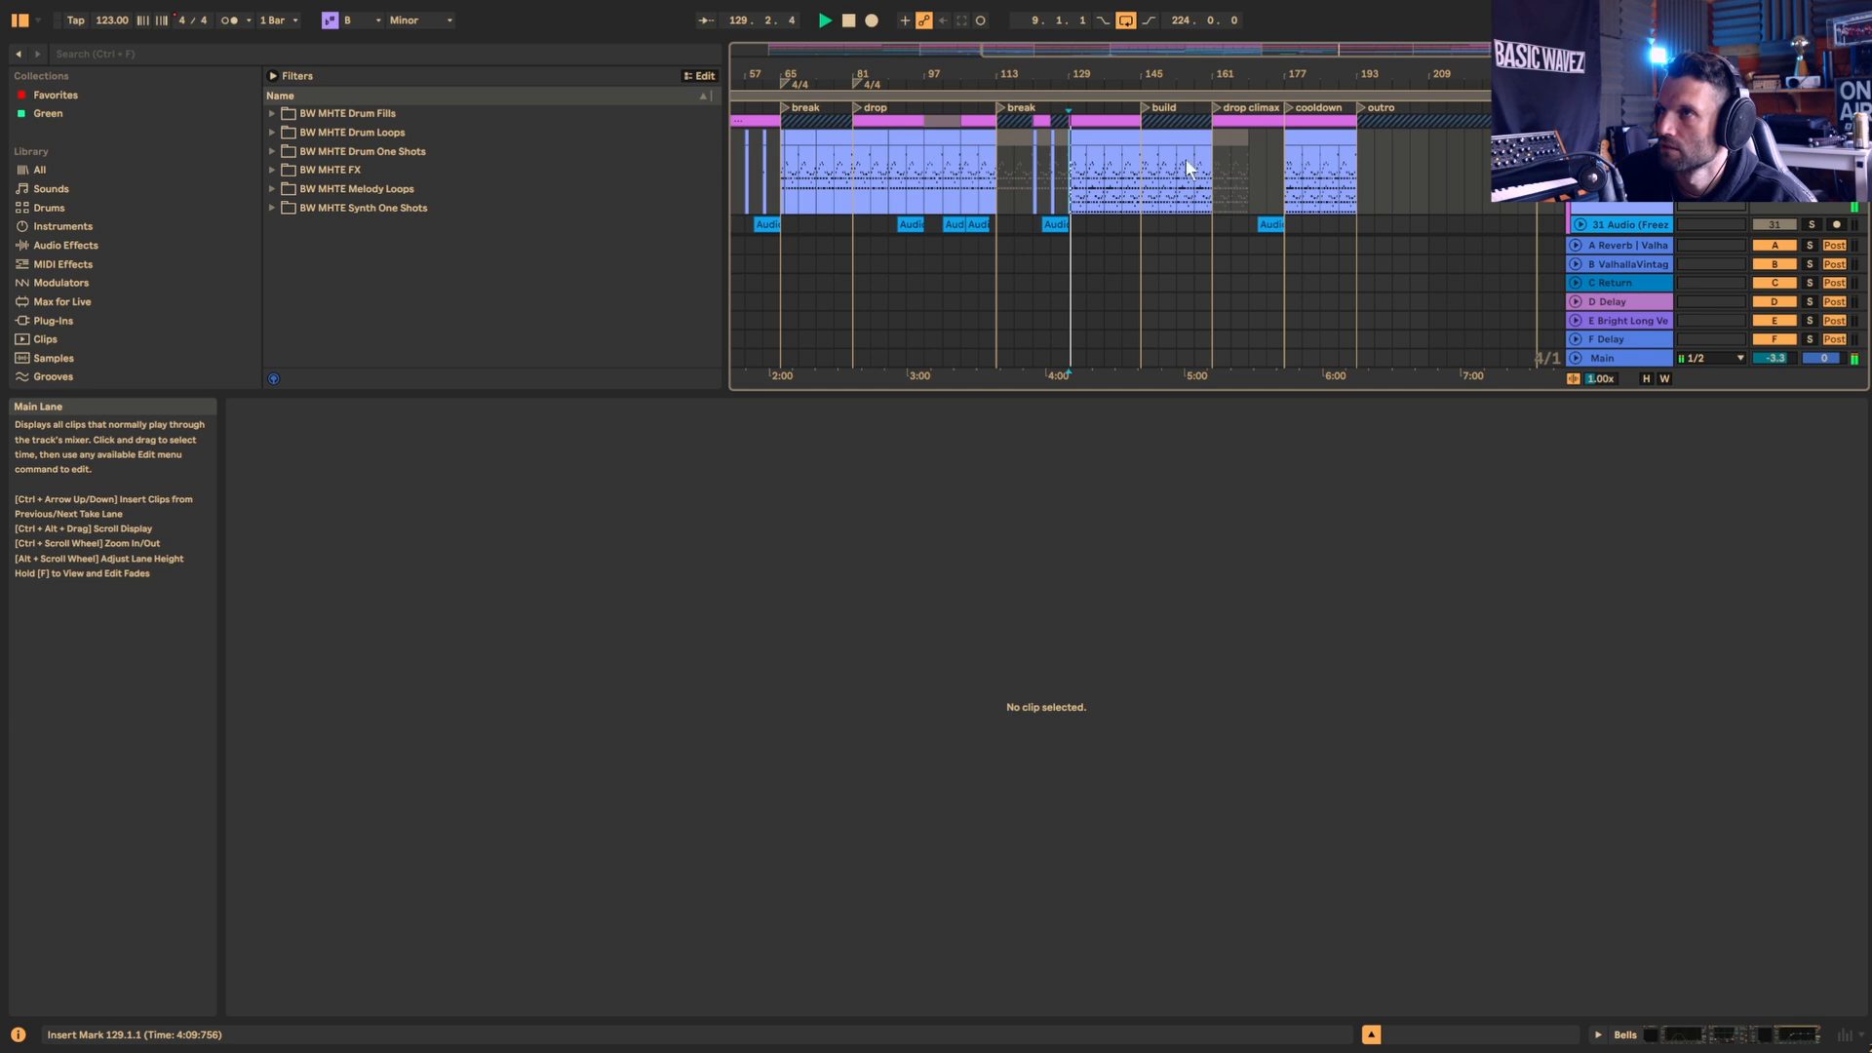
click(1091, 172)
key(space)
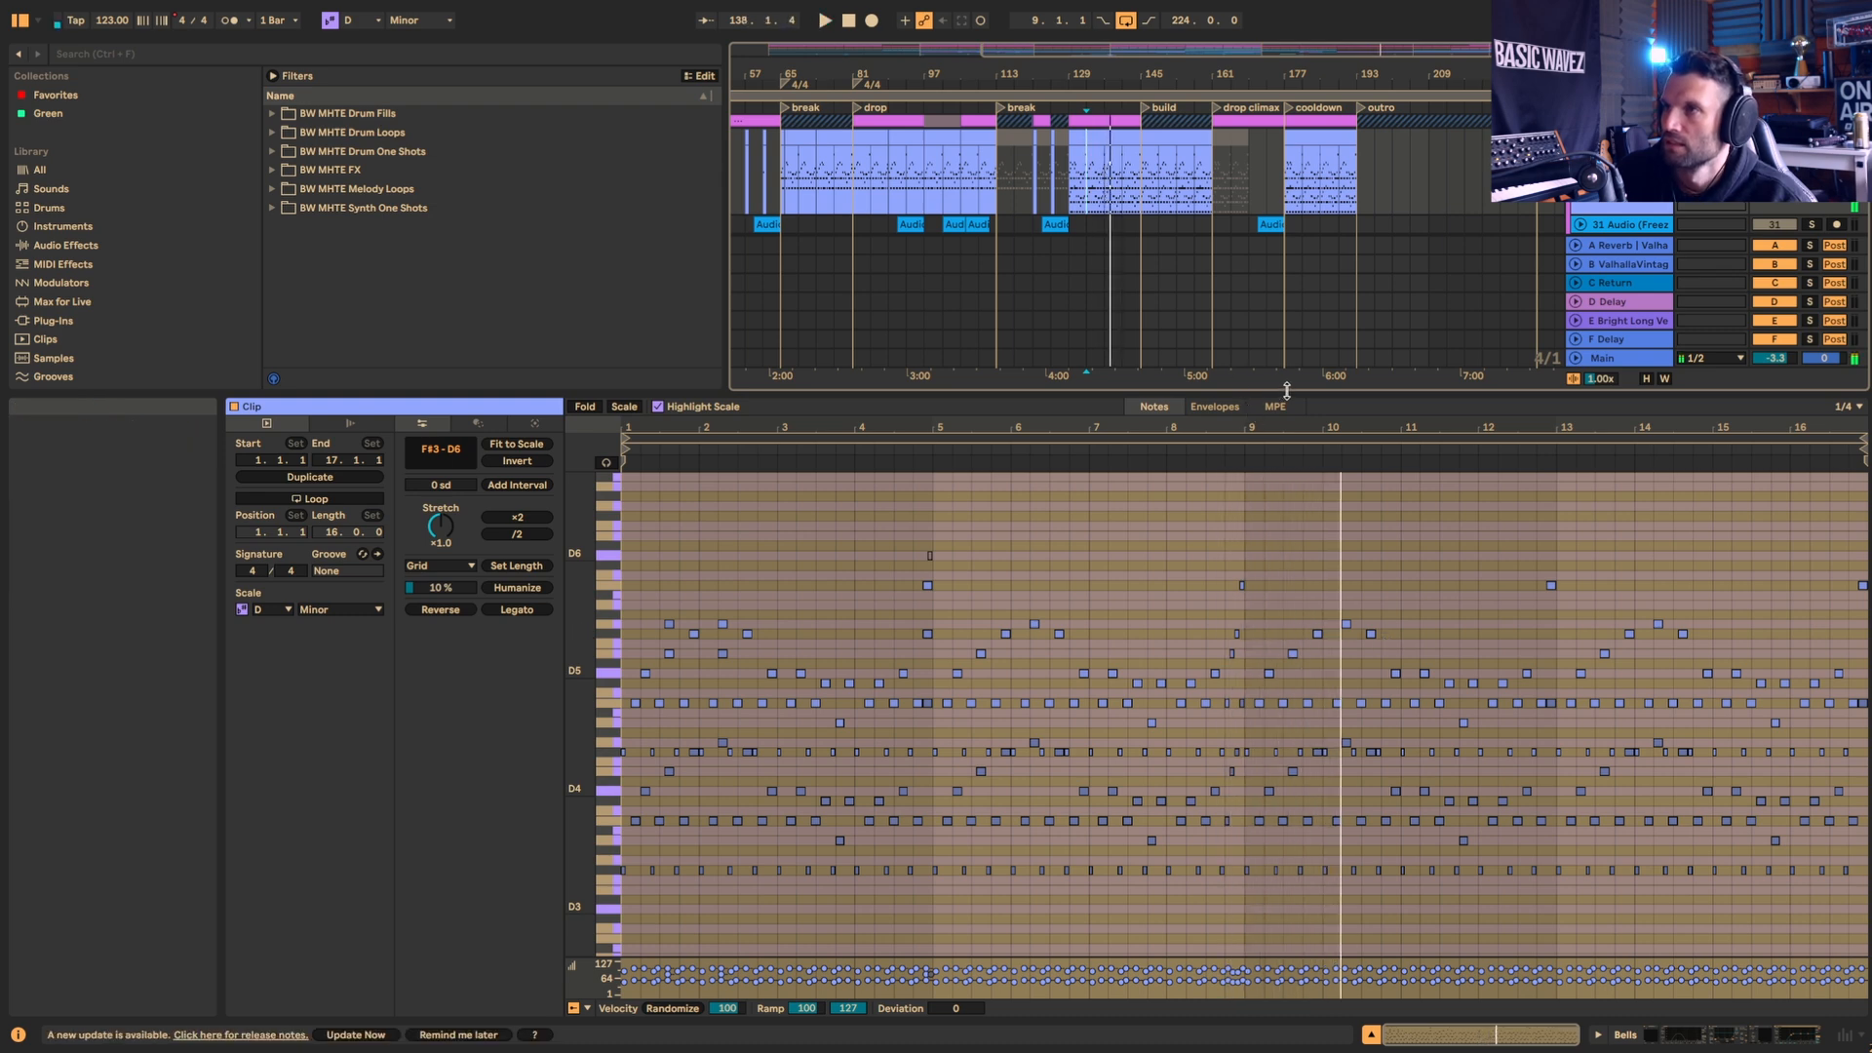
Step: Show the Bells track's device chain and open its Omnisphere instrument window
drag(1249, 402, 1268, 575)
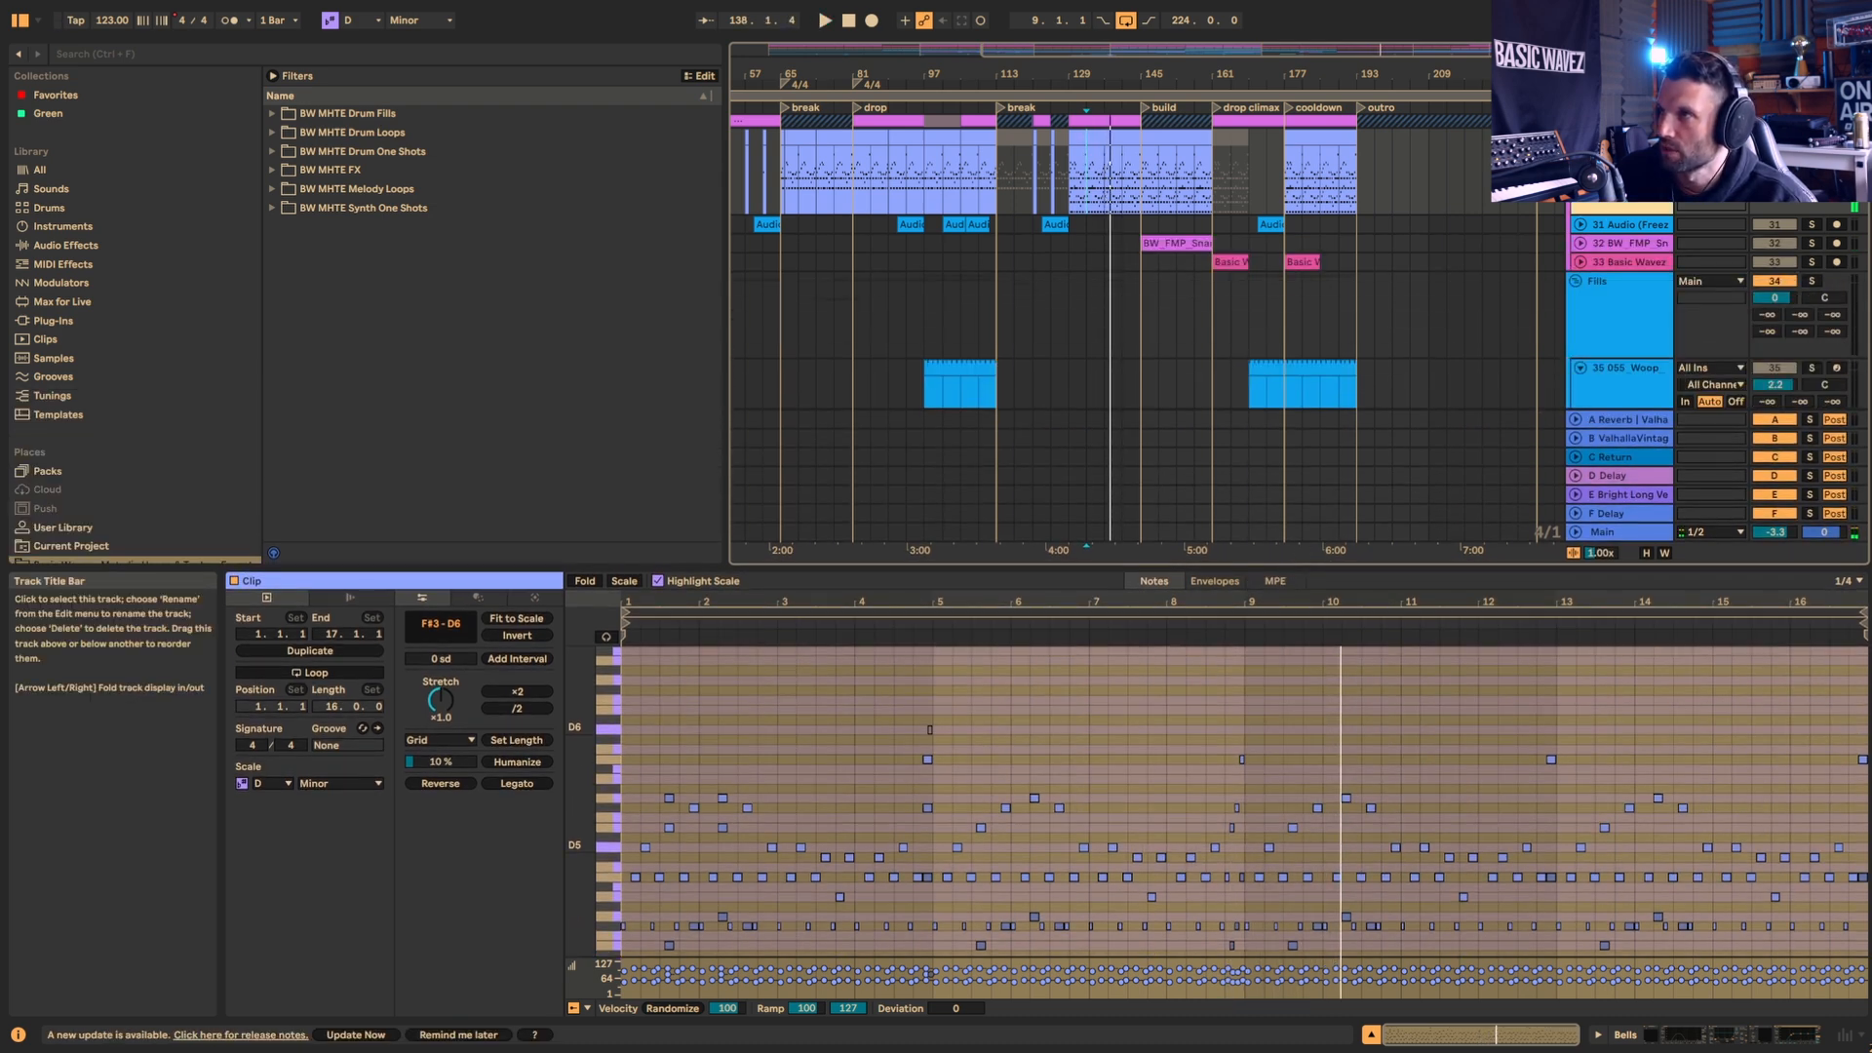
click(1609, 222)
click(1617, 388)
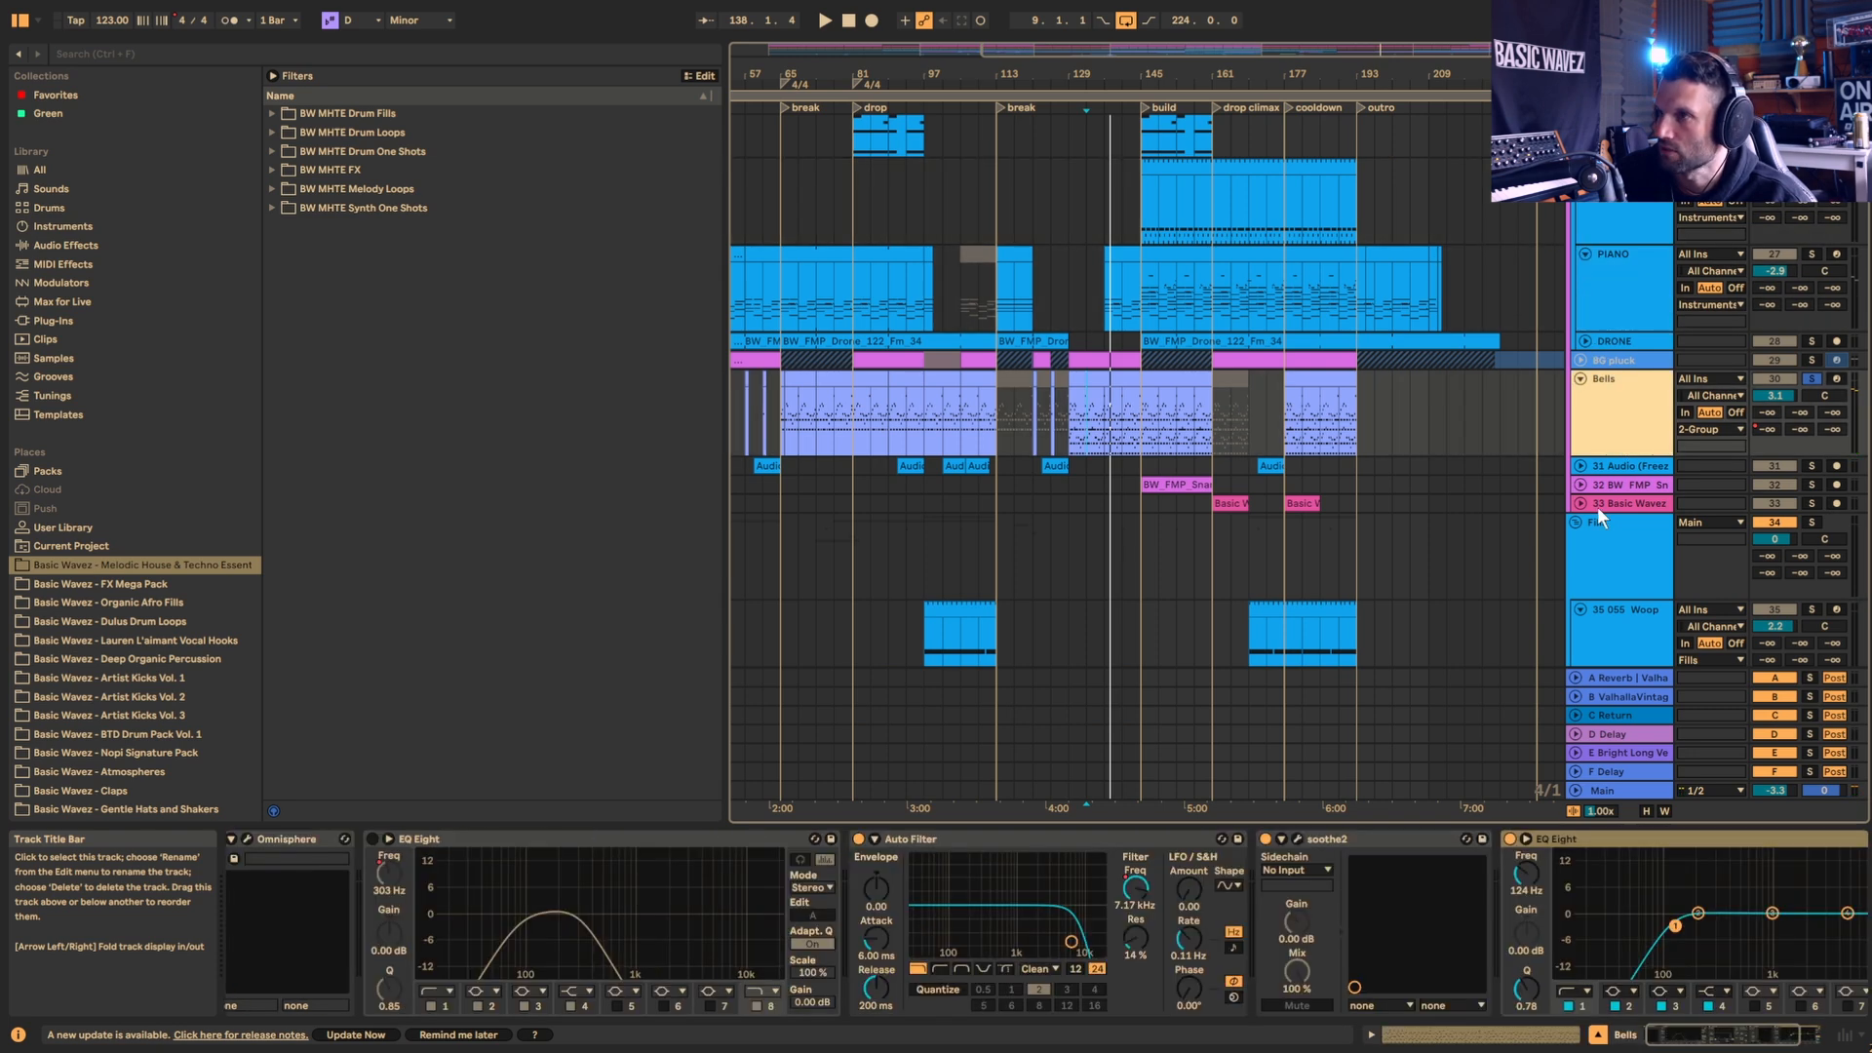
mouse_move(1711, 1038)
mouse_down()
mouse_move(1783, 1035)
mouse_move(1678, 1034)
mouse_up()
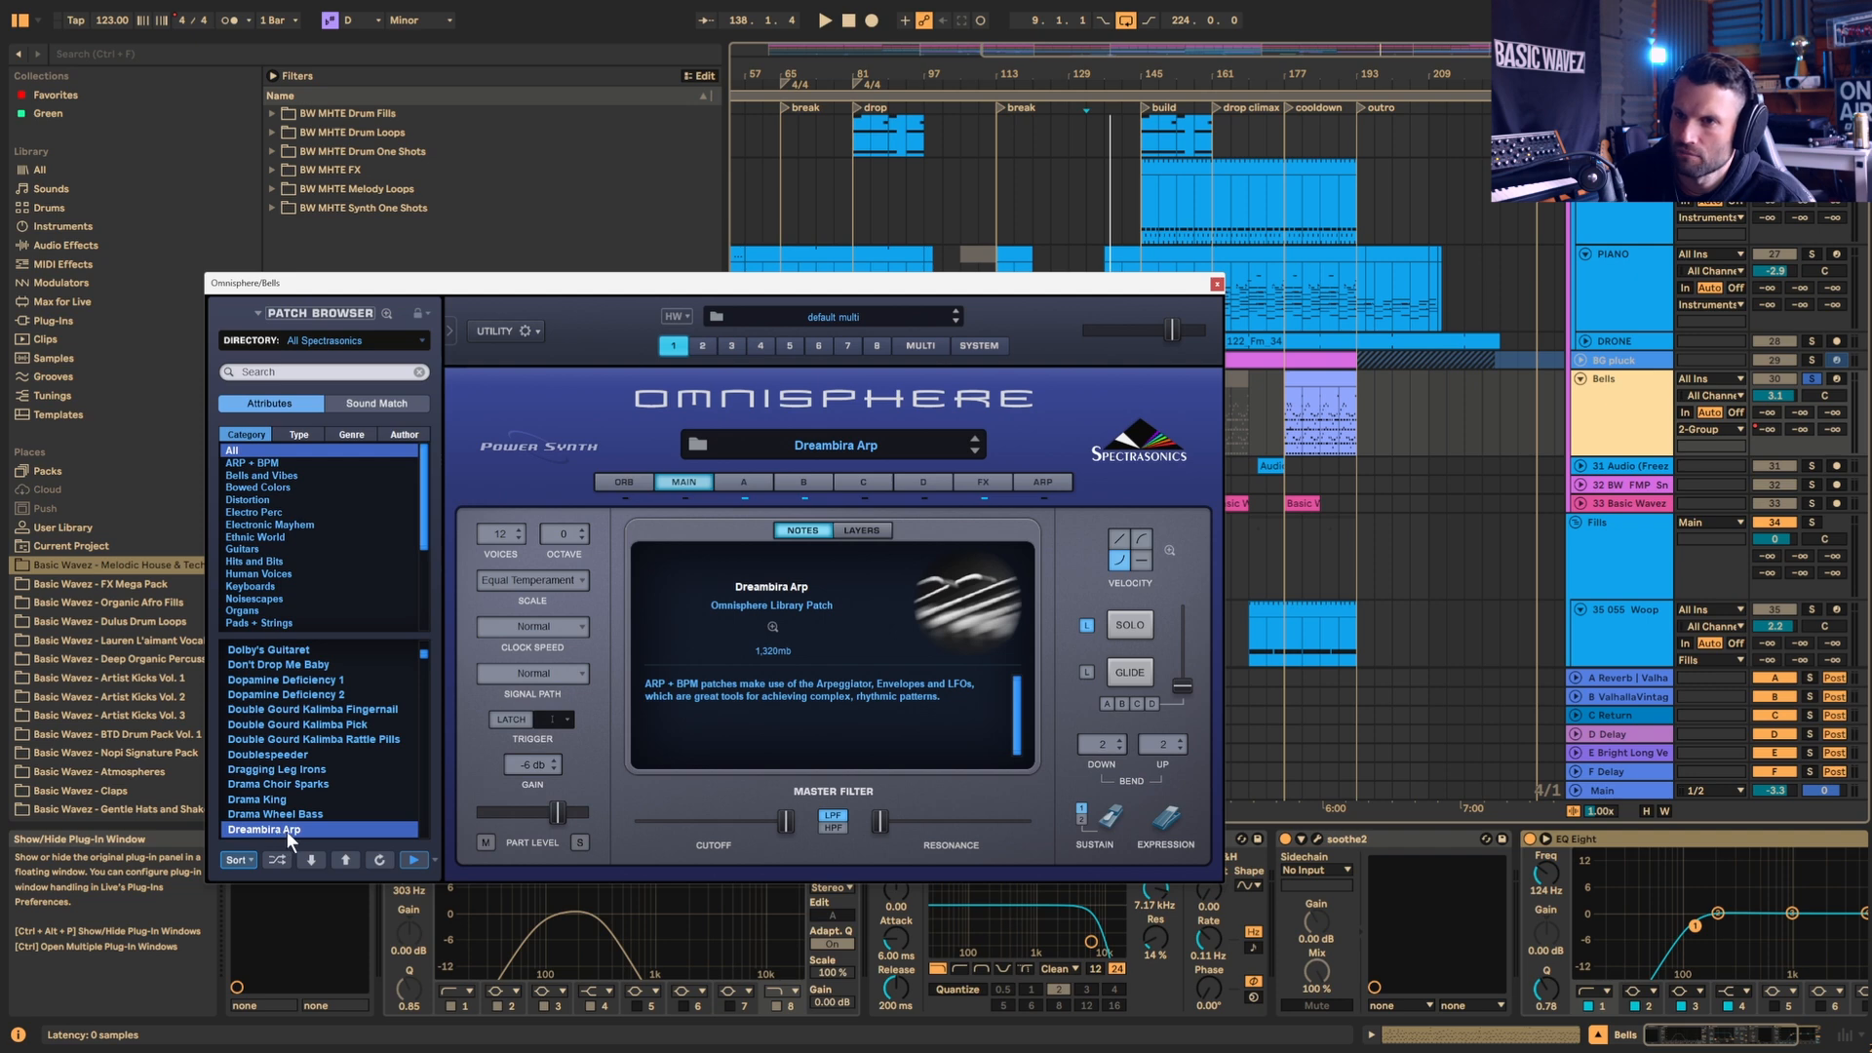
Step: Inspect the Dreambira Arp patch's effects racks, including Aux, layer B, layer D and Common
click(747, 483)
click(979, 483)
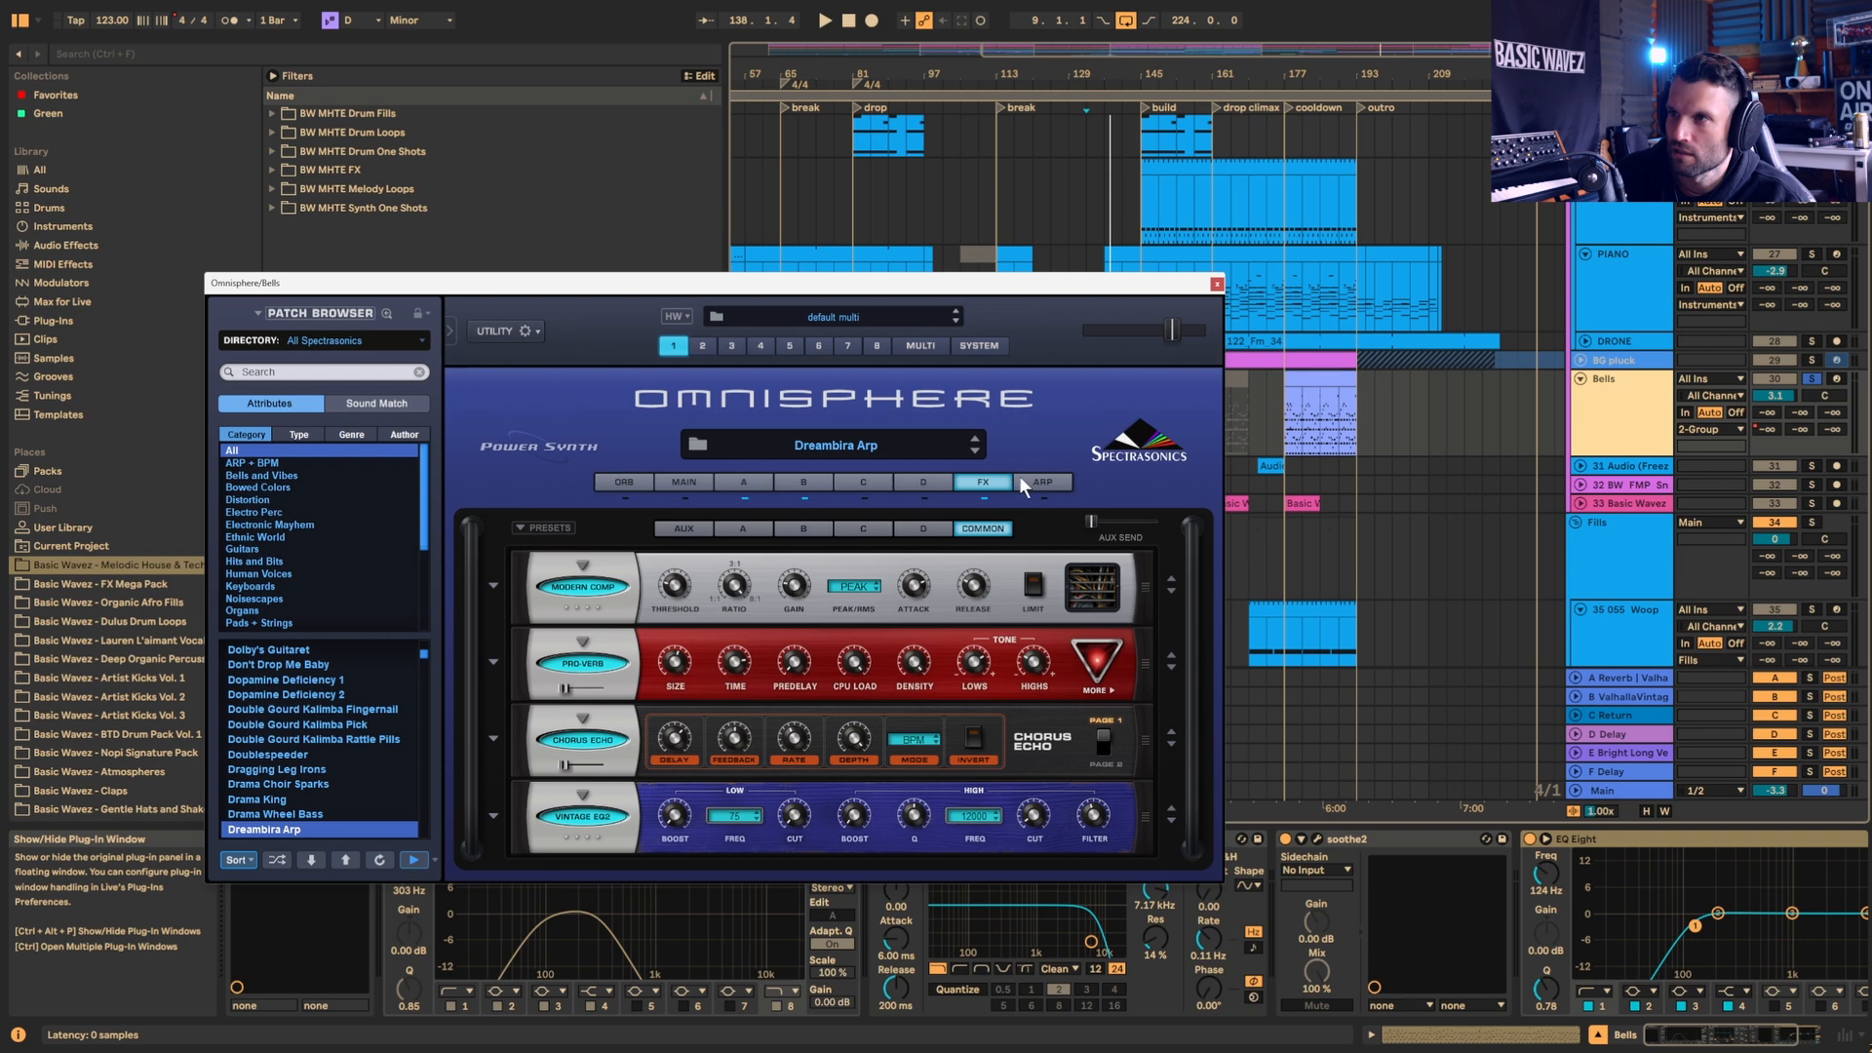
click(682, 529)
click(803, 529)
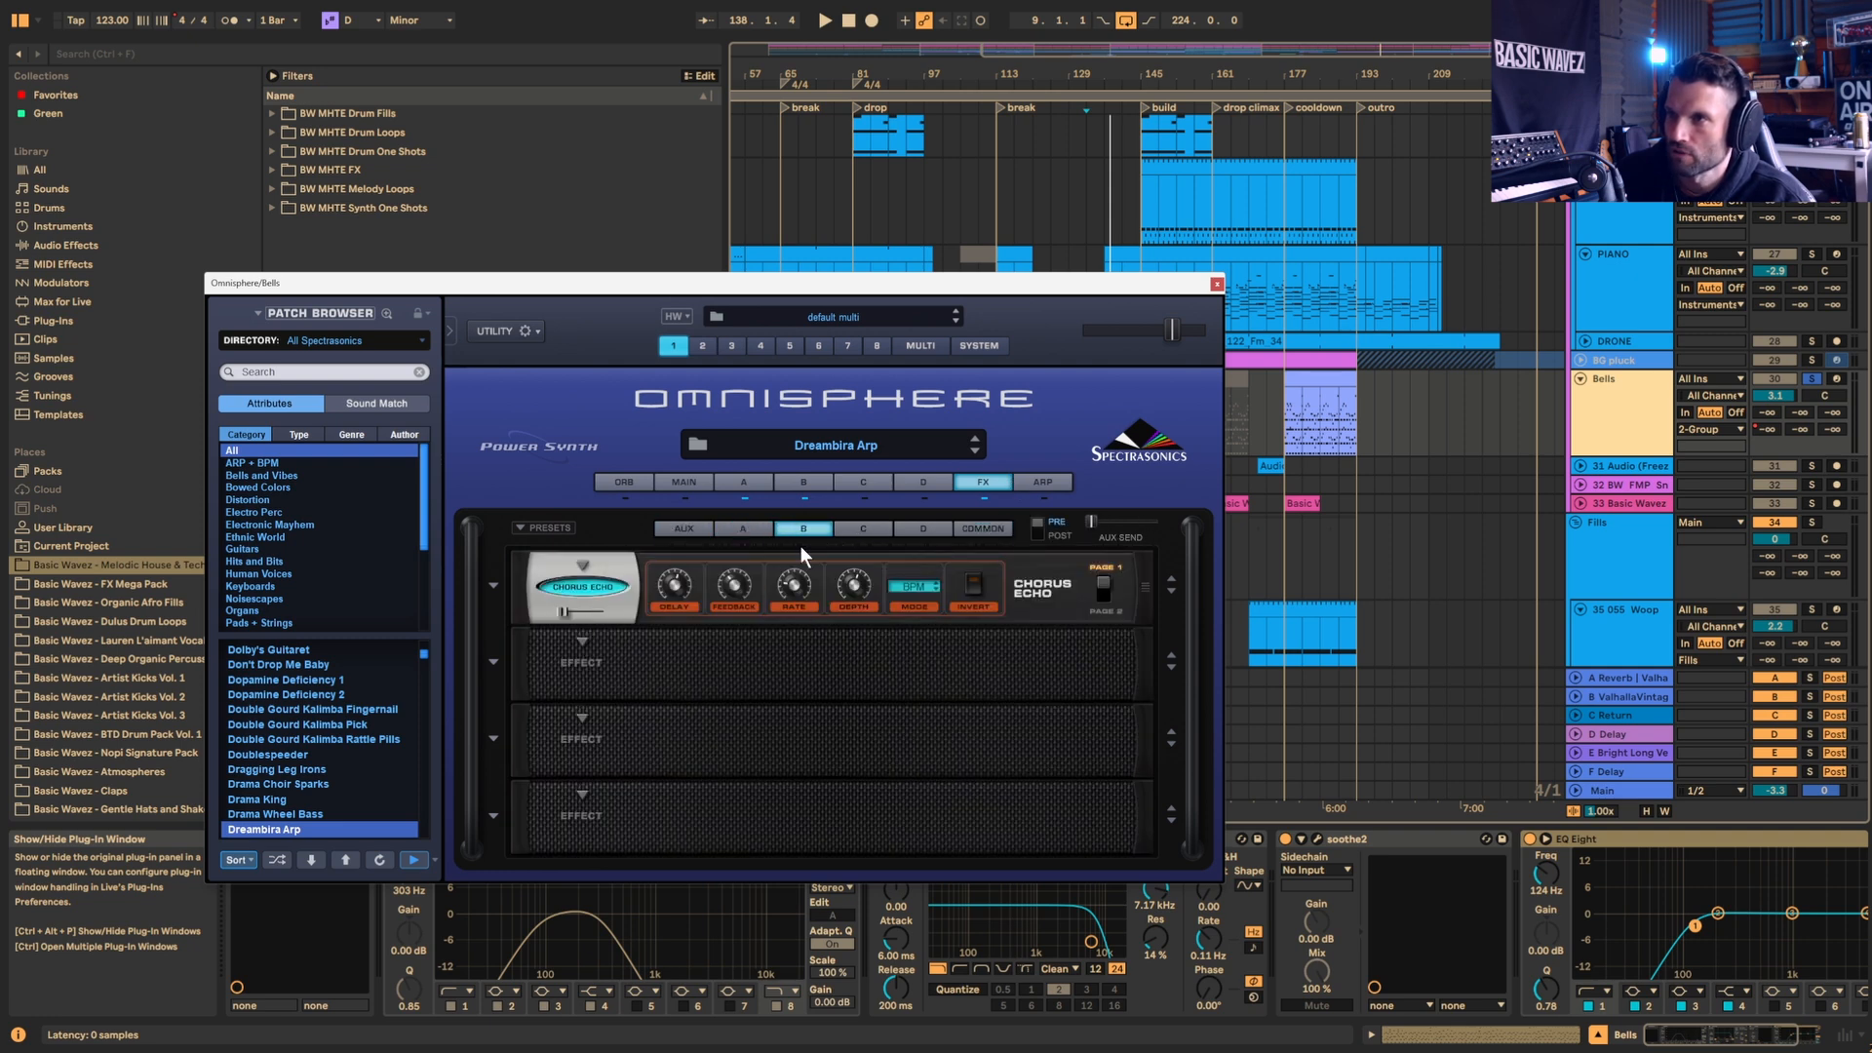
click(919, 530)
click(980, 531)
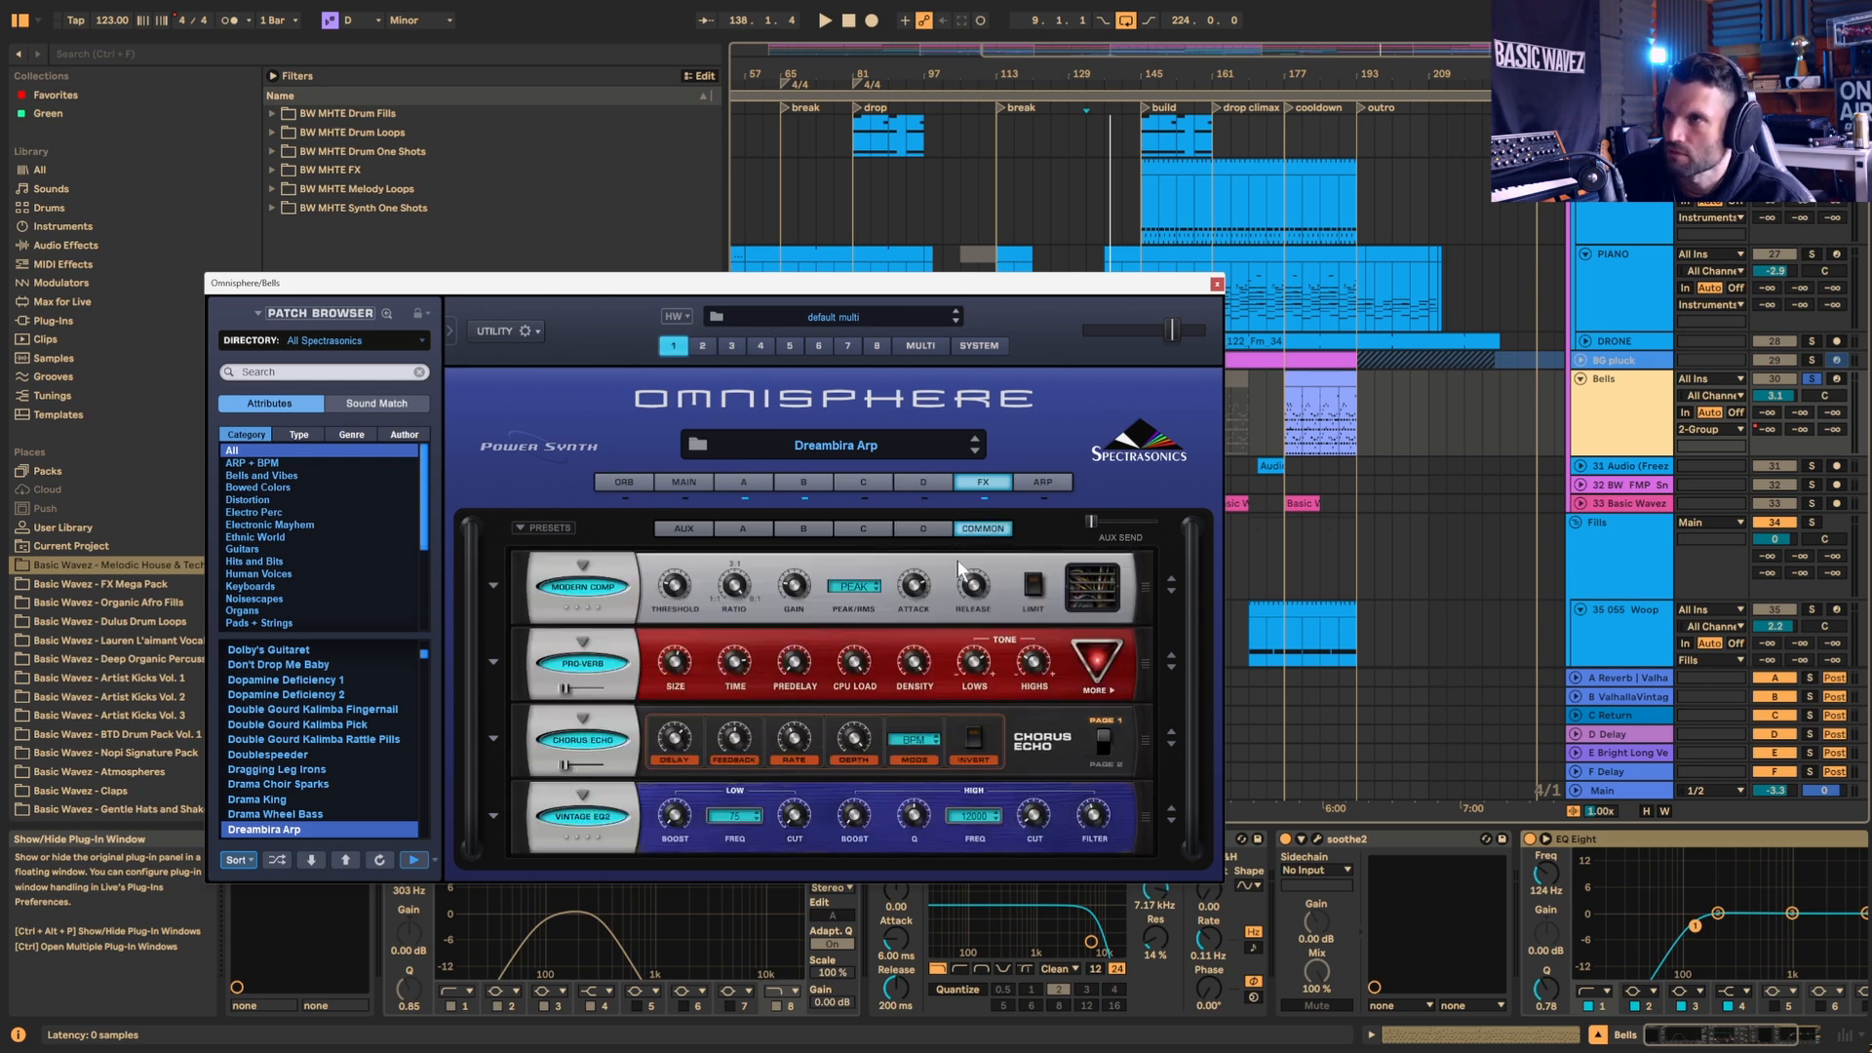
Step: Compare the oscillator settings of layers A and B in the Dreambira Arp patch
click(751, 482)
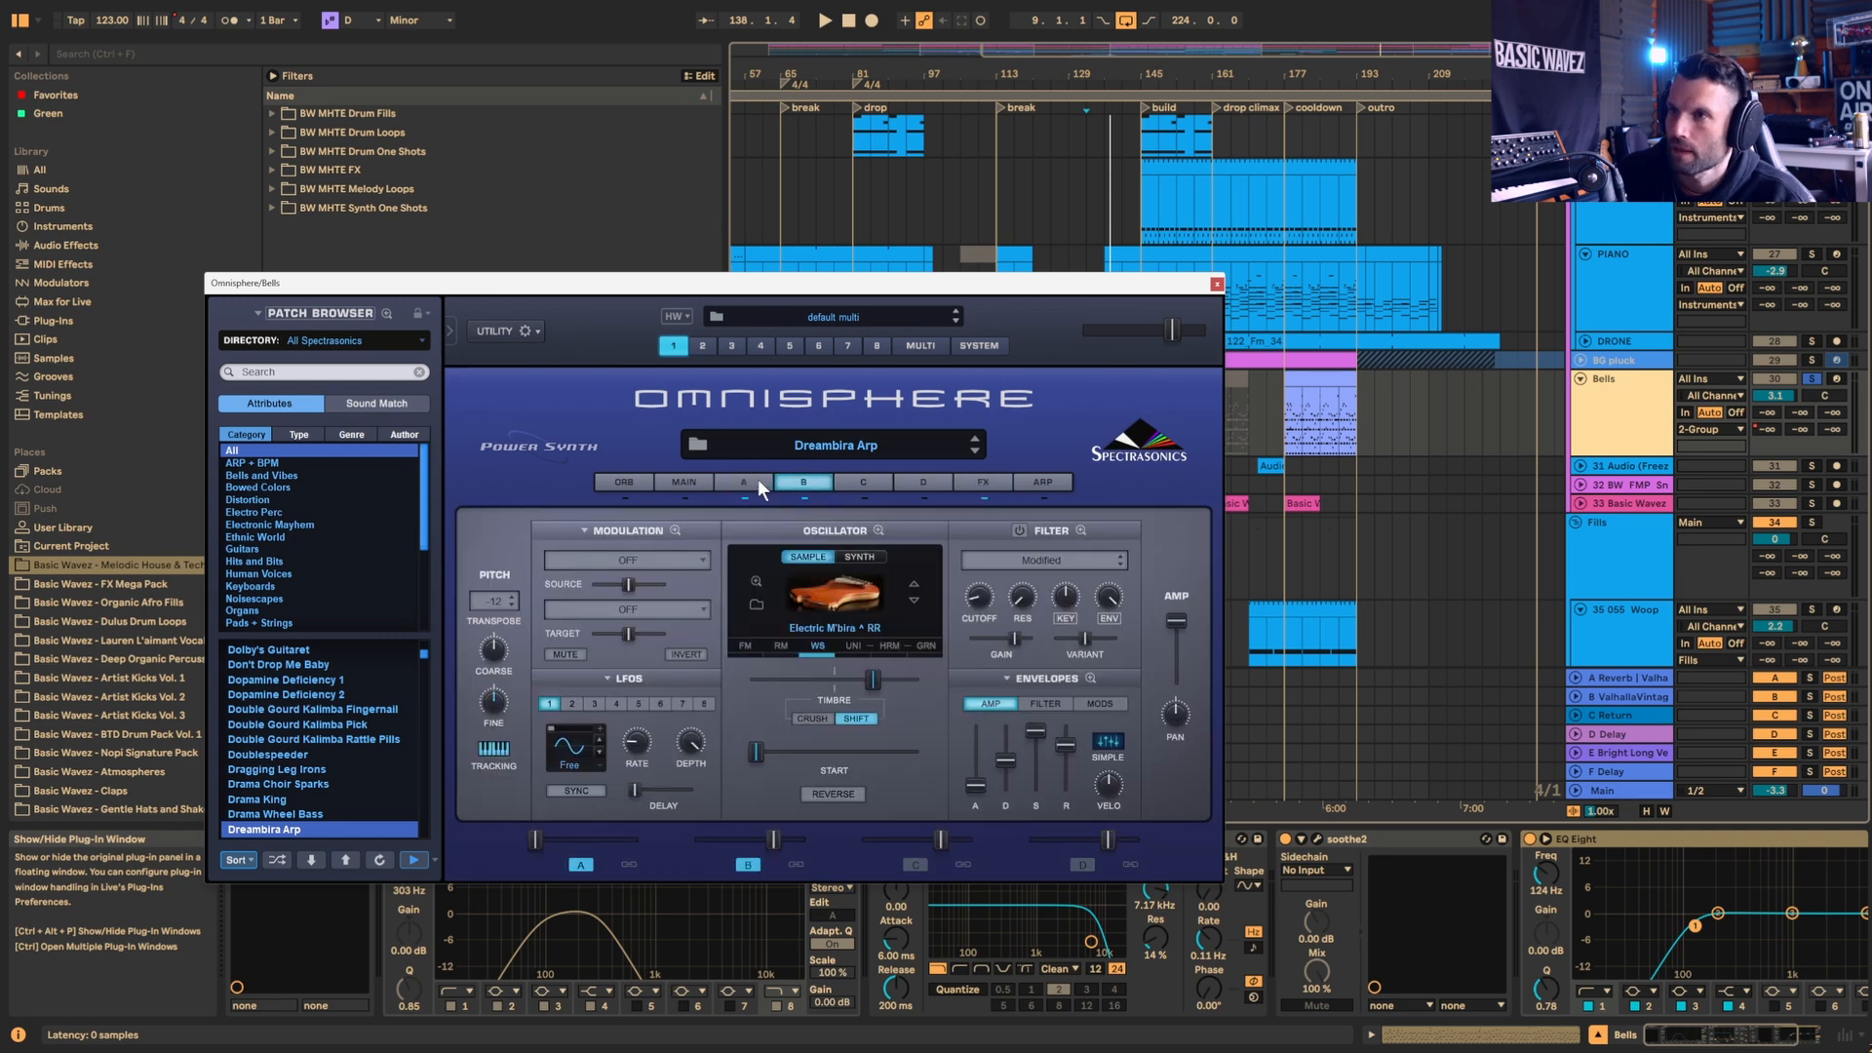
click(802, 485)
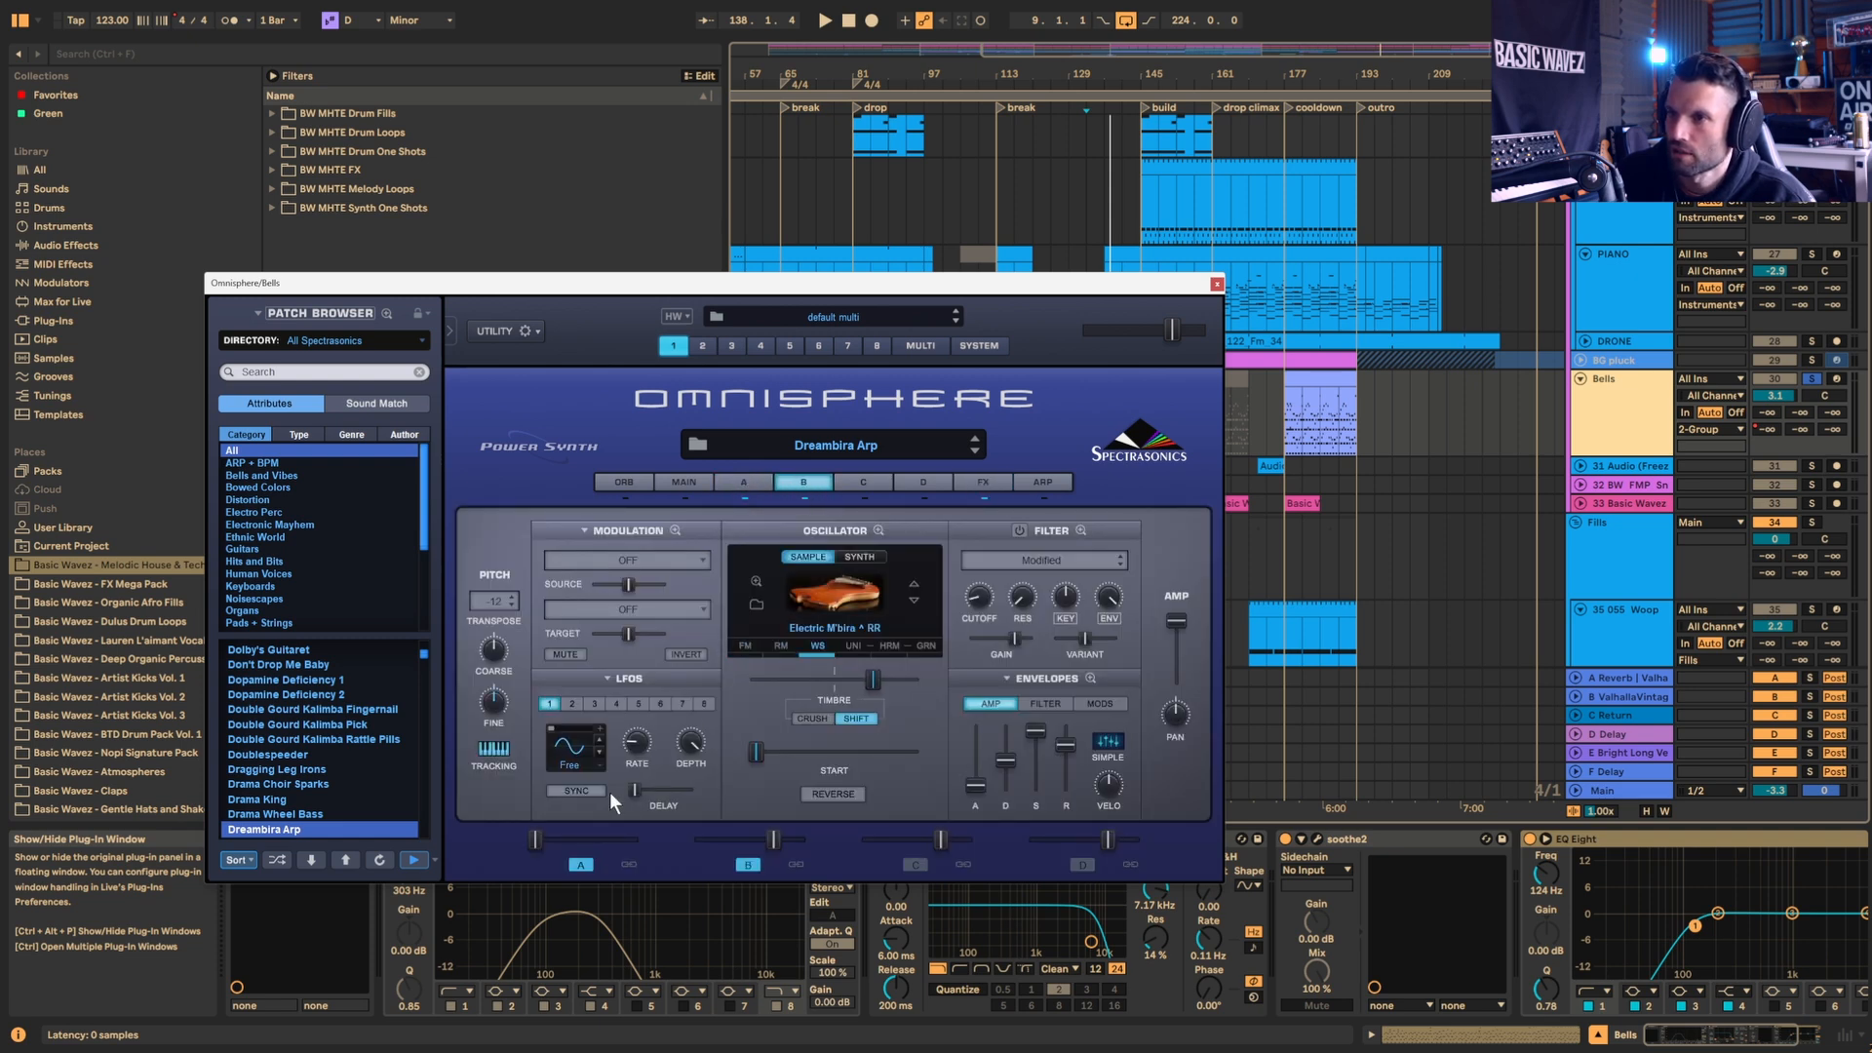
click(757, 483)
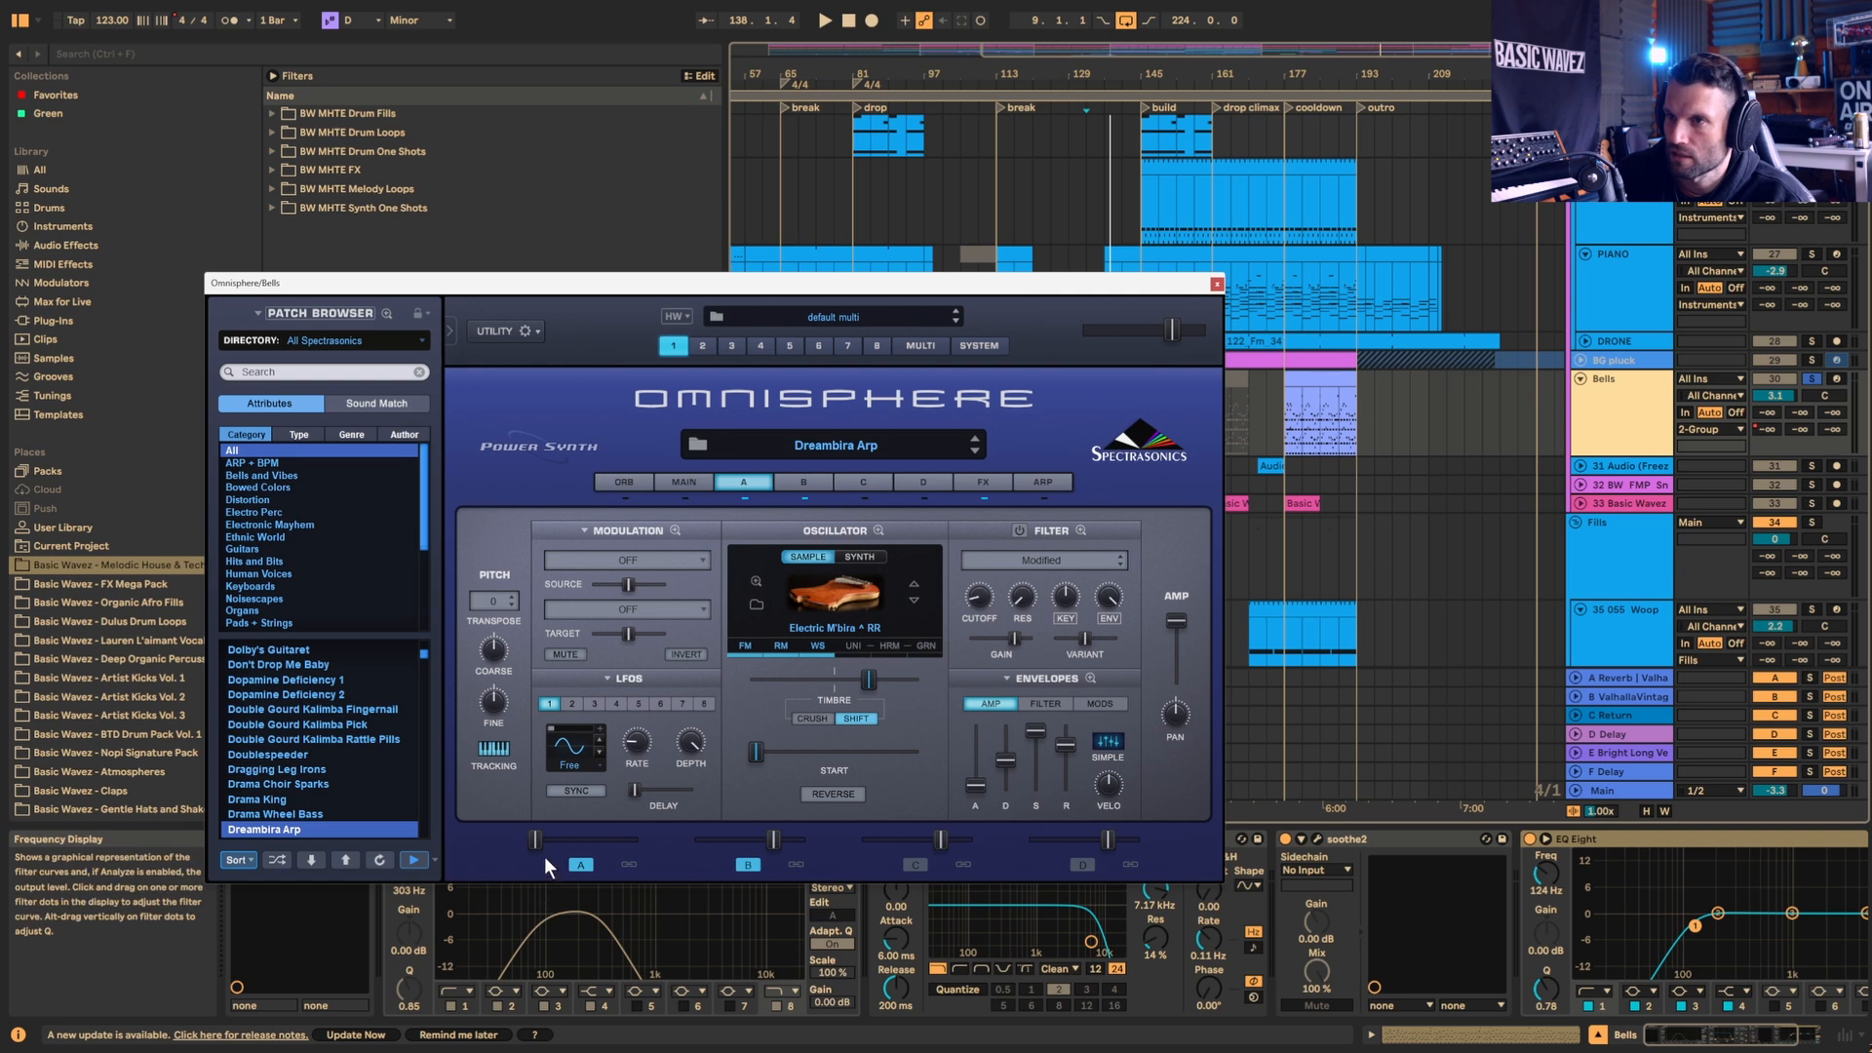
Step: Listen to the Bells while moving layer A's level fader, and close the Omnisphere window
key(space)
drag(556, 839, 487, 834)
key(space)
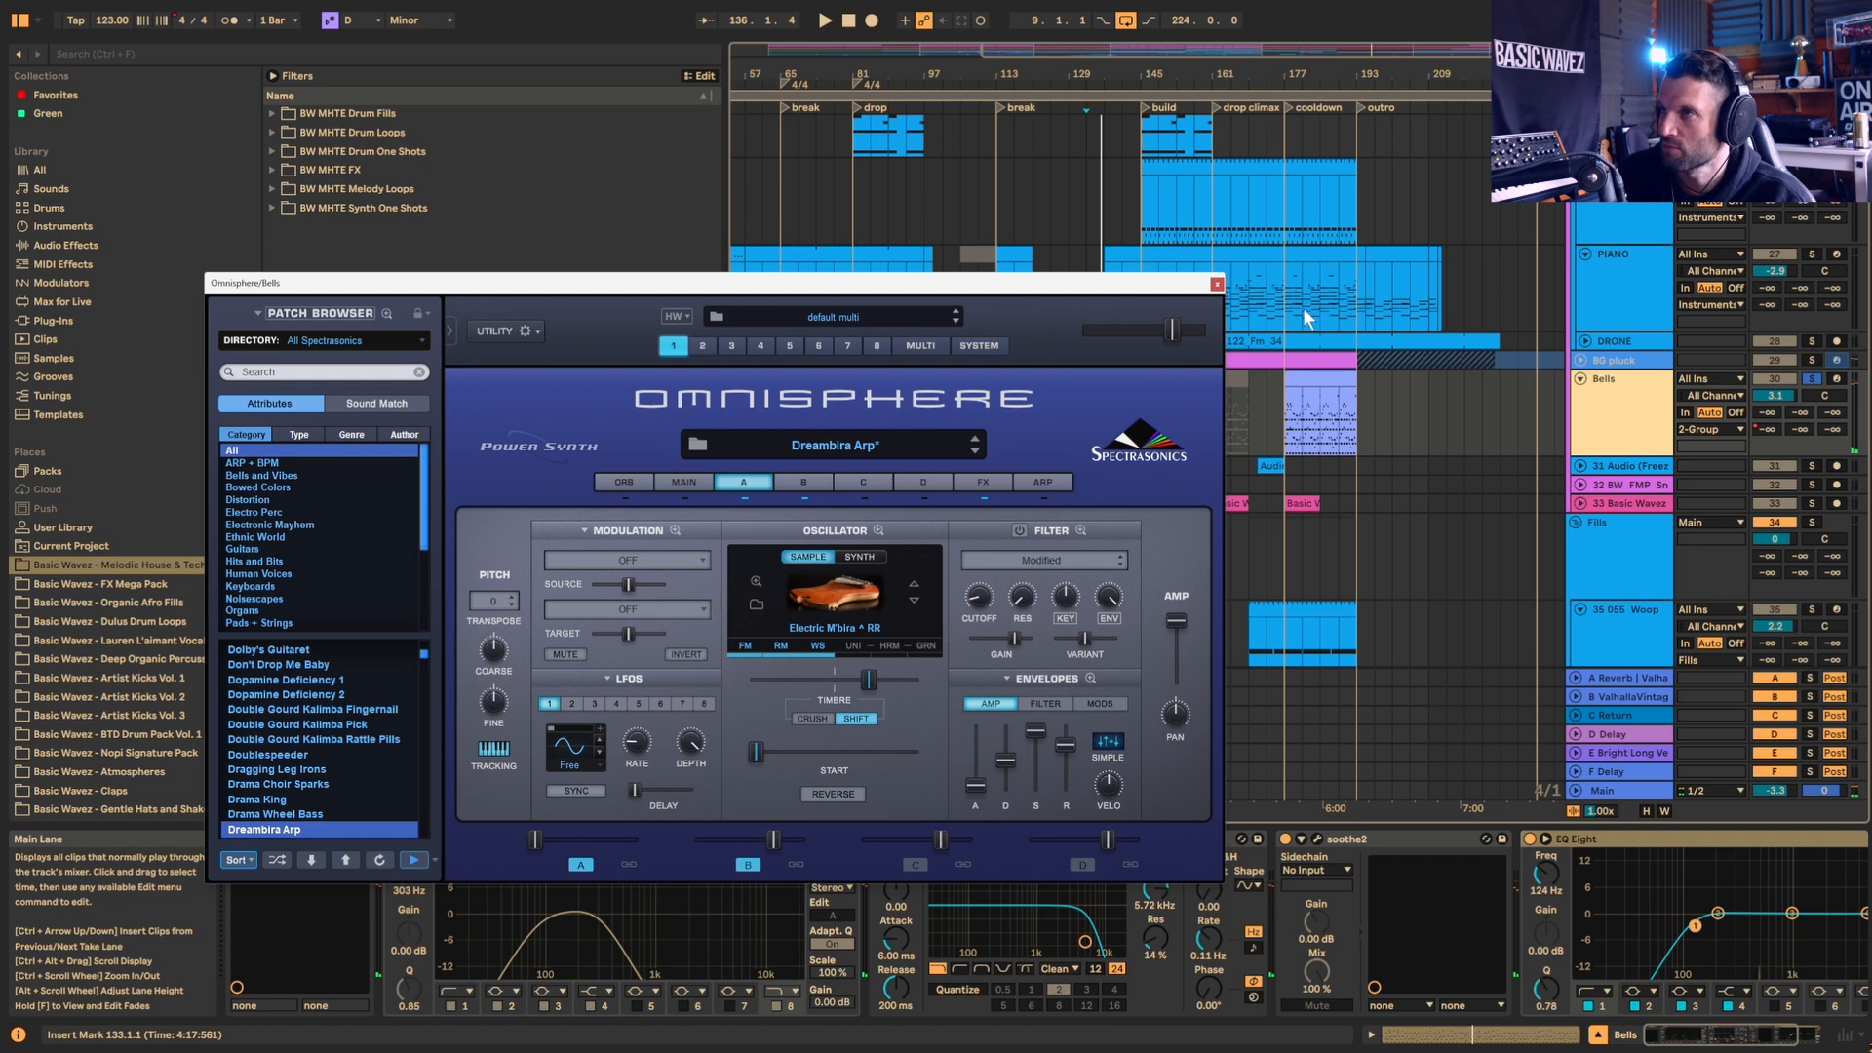
click(1217, 284)
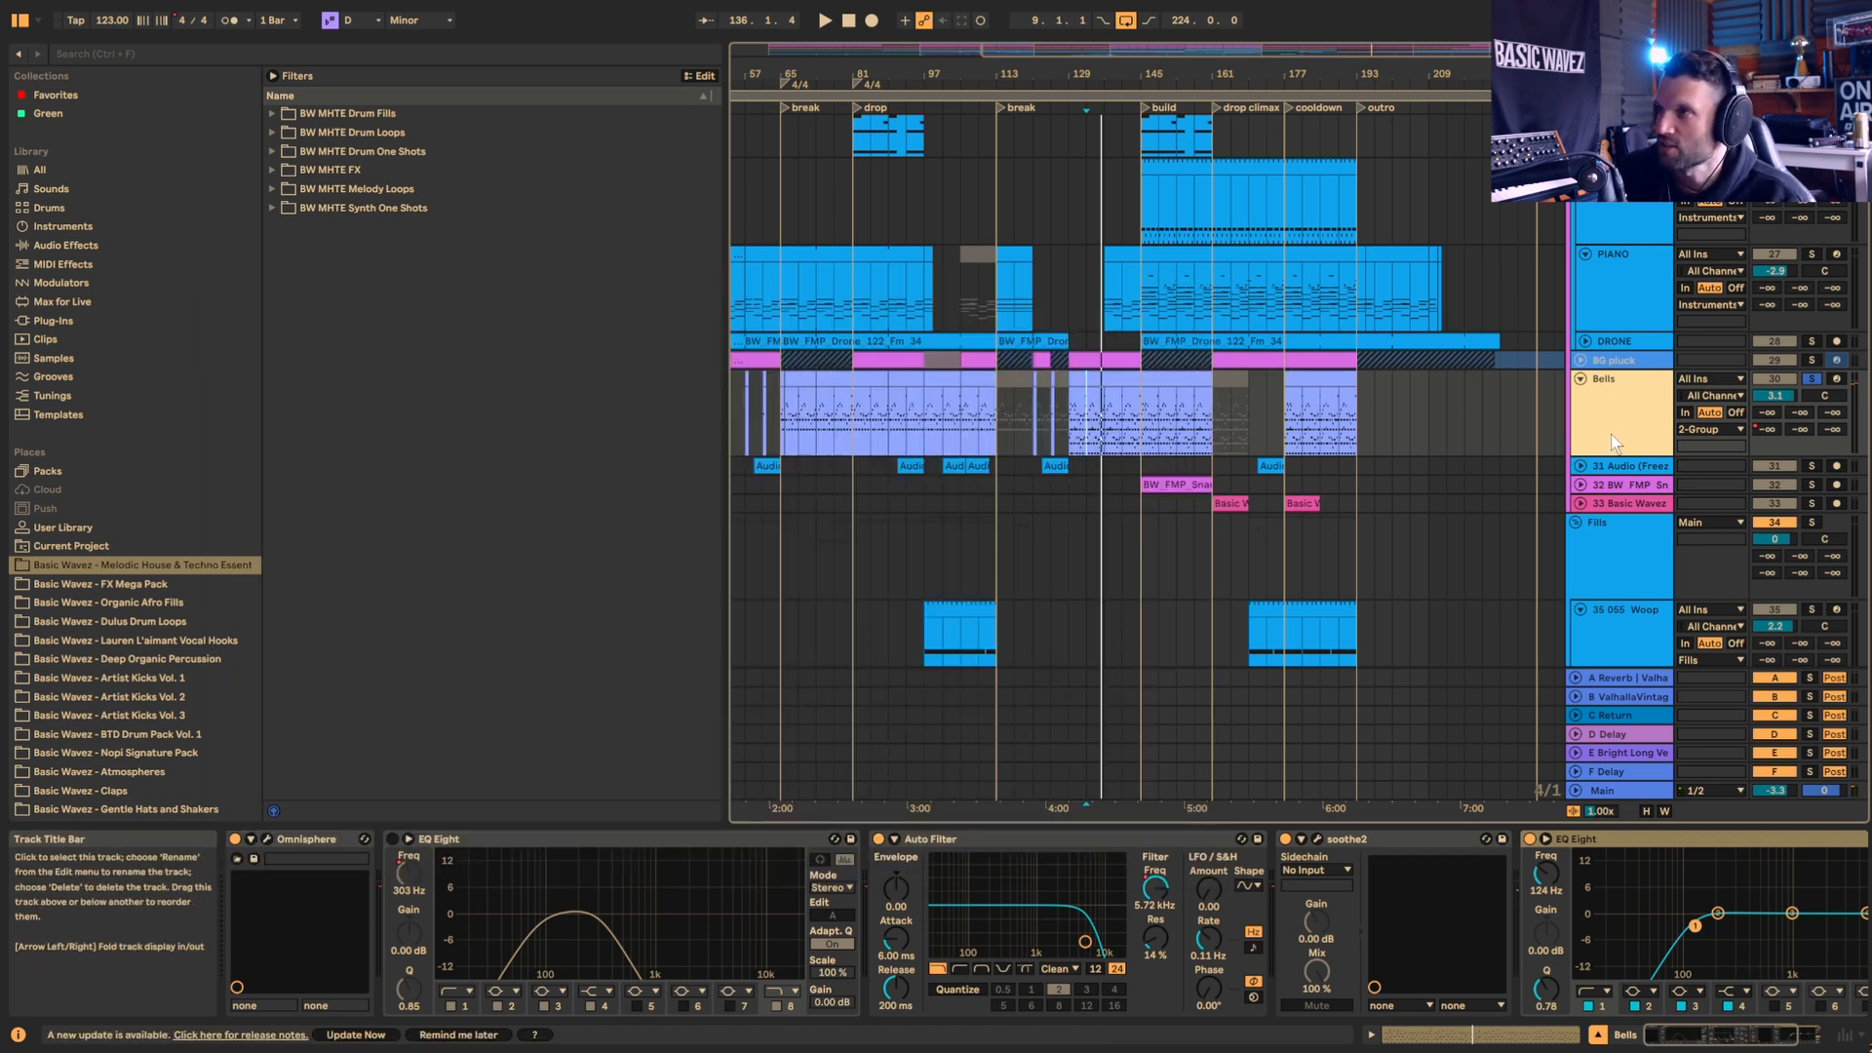
Step: Select the PIANO track at bar 145 in the build and solo it
scroll(1560, 414, up, 2)
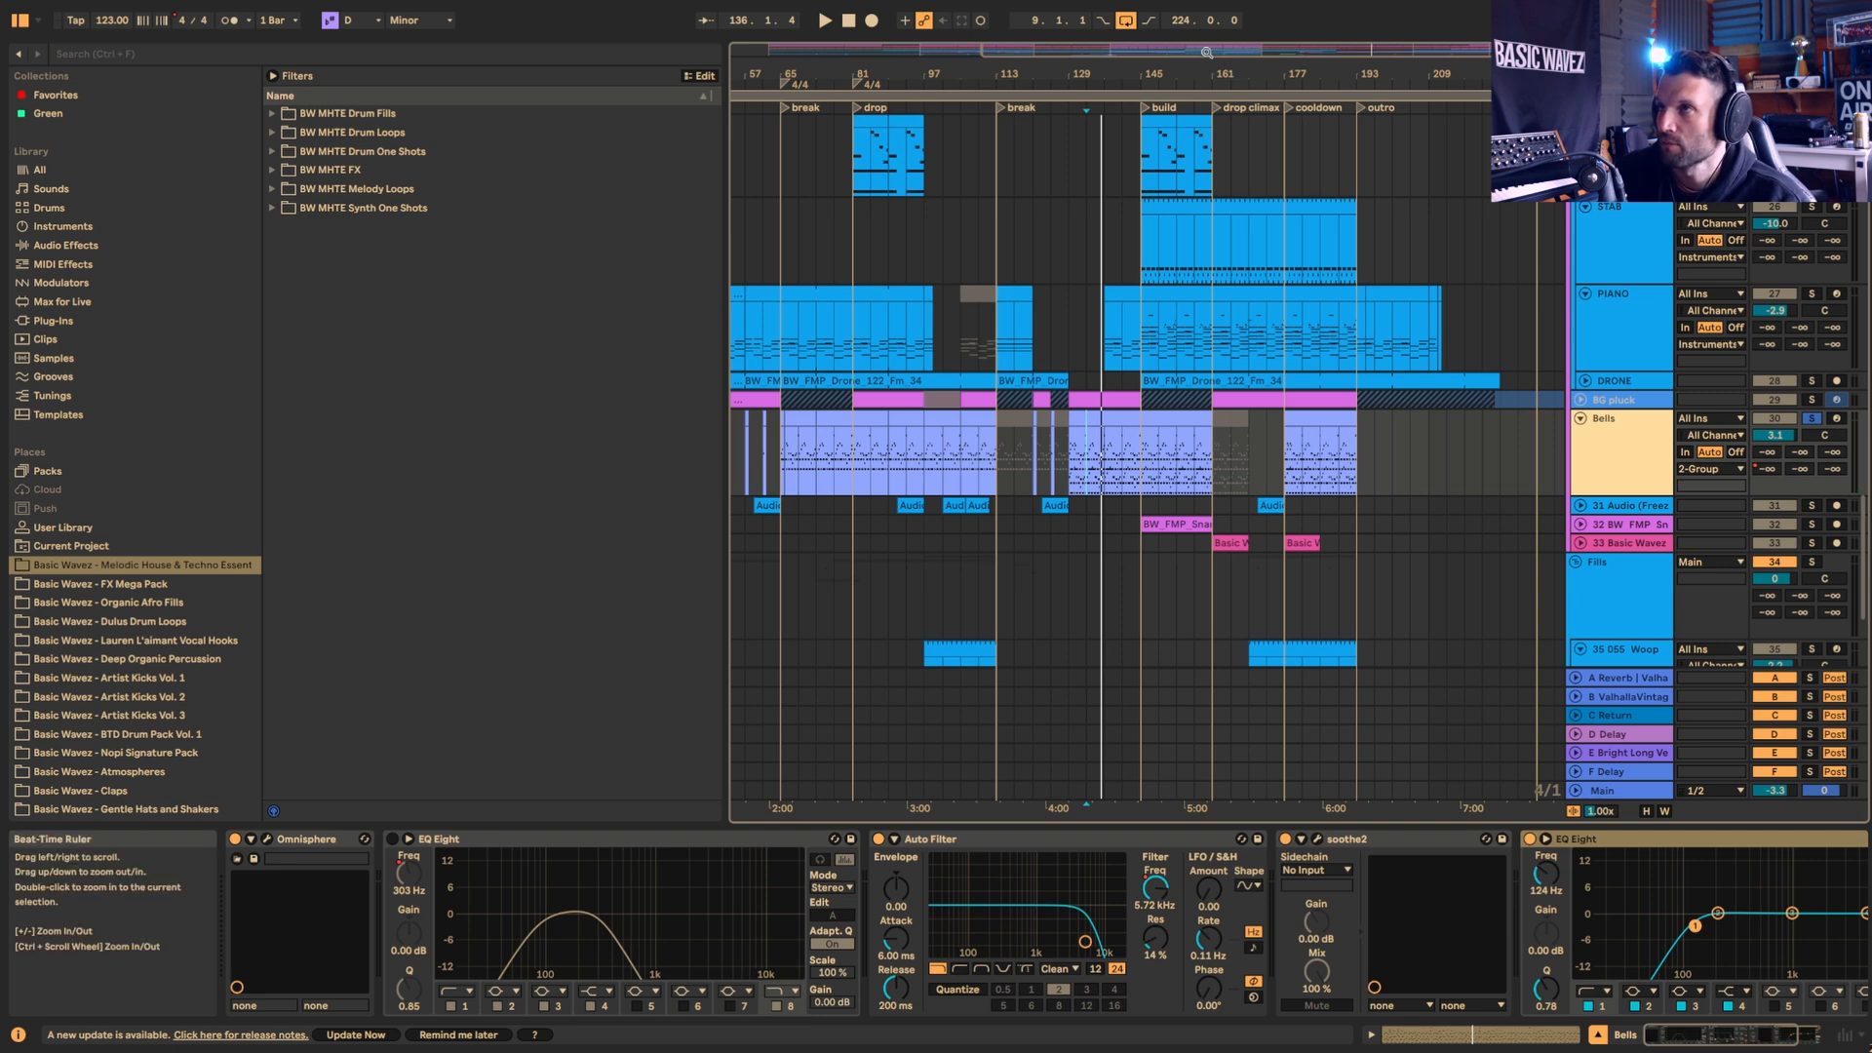
drag(1208, 52, 1380, 101)
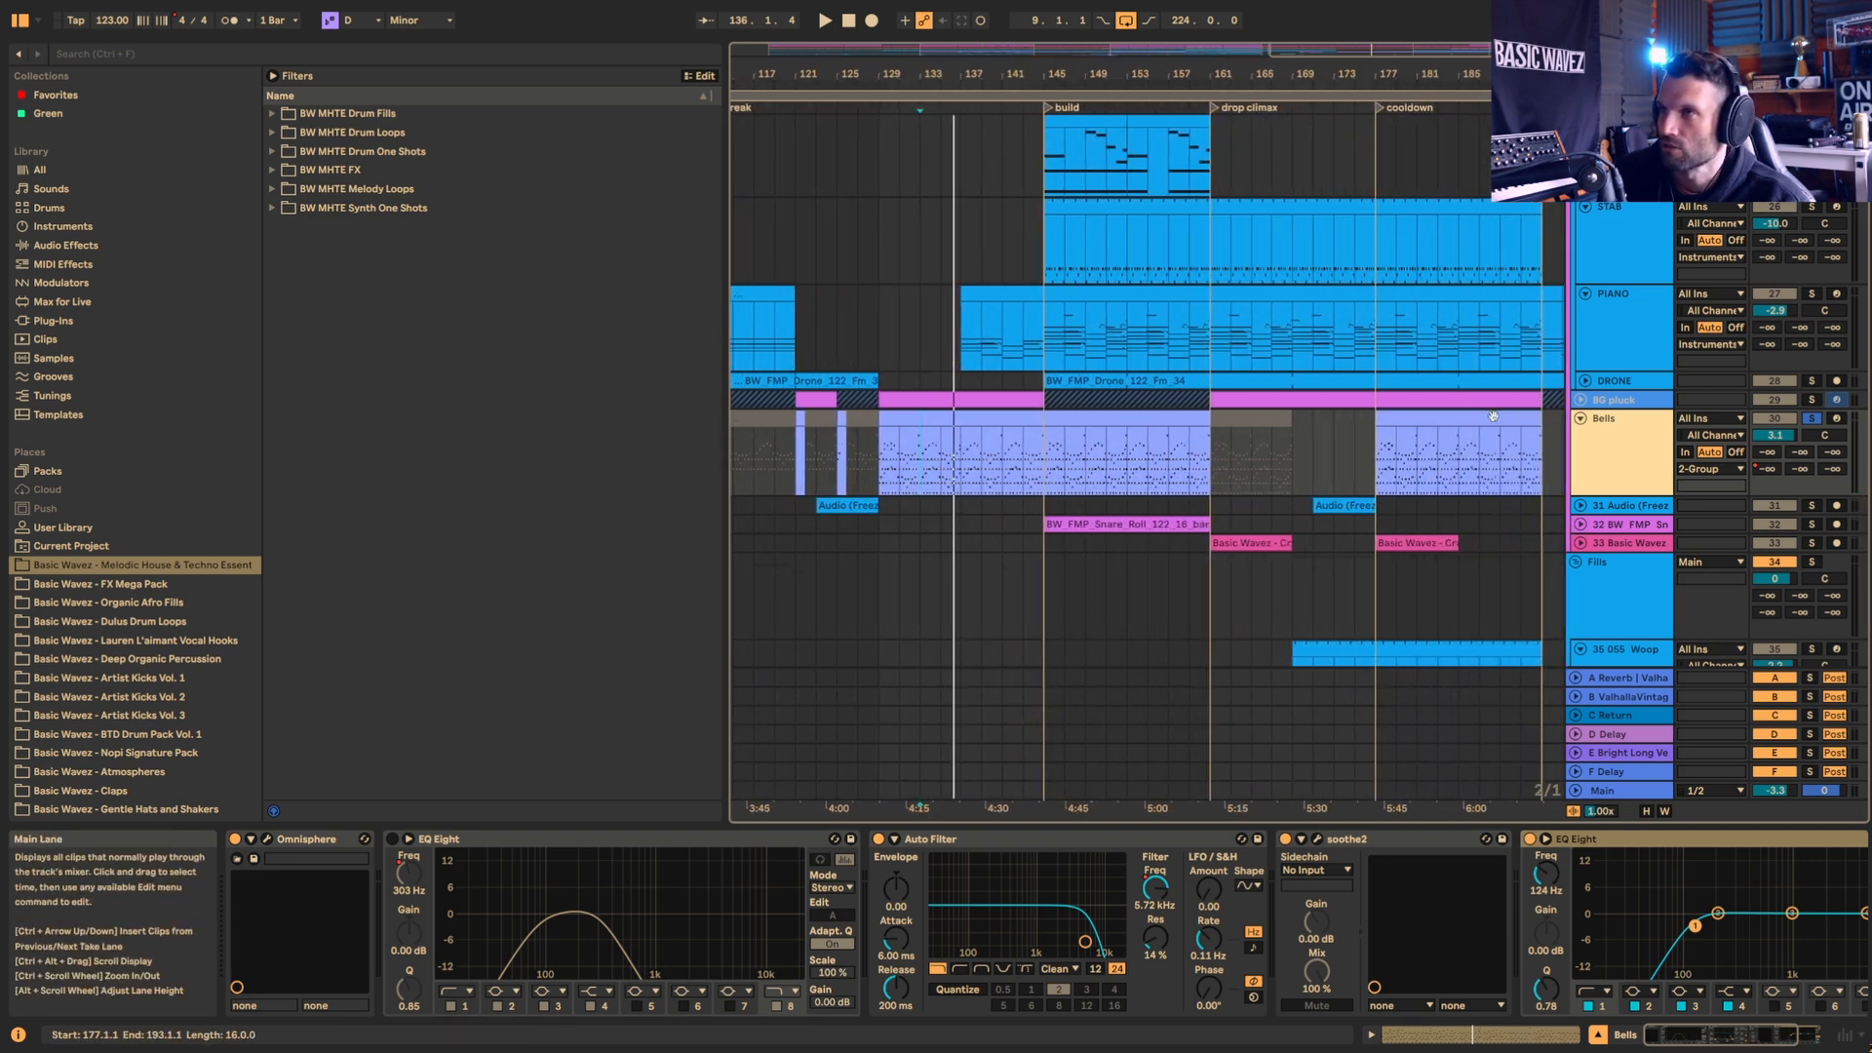
click(1043, 333)
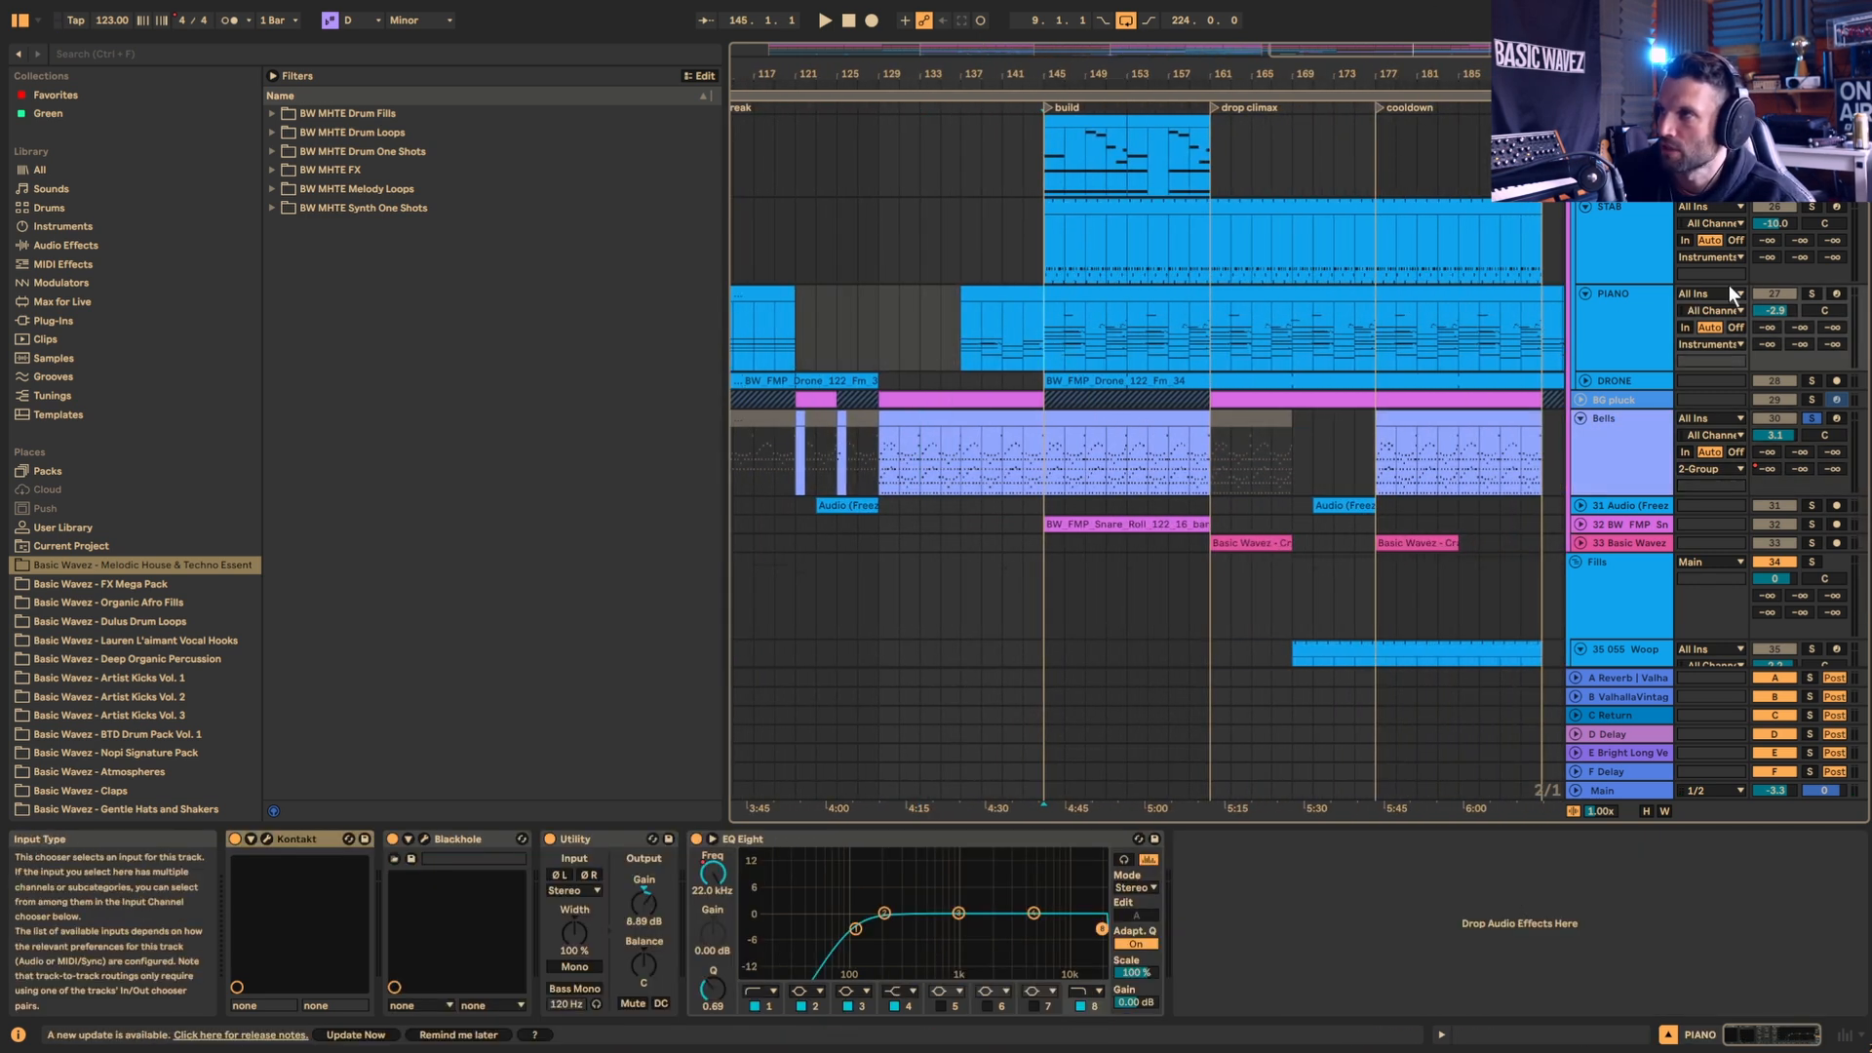
click(1812, 294)
Step: Open the PIANO clip at bar 49 in the intro and display its MIDI notes enlarged
drag(1444, 52, 1256, 29)
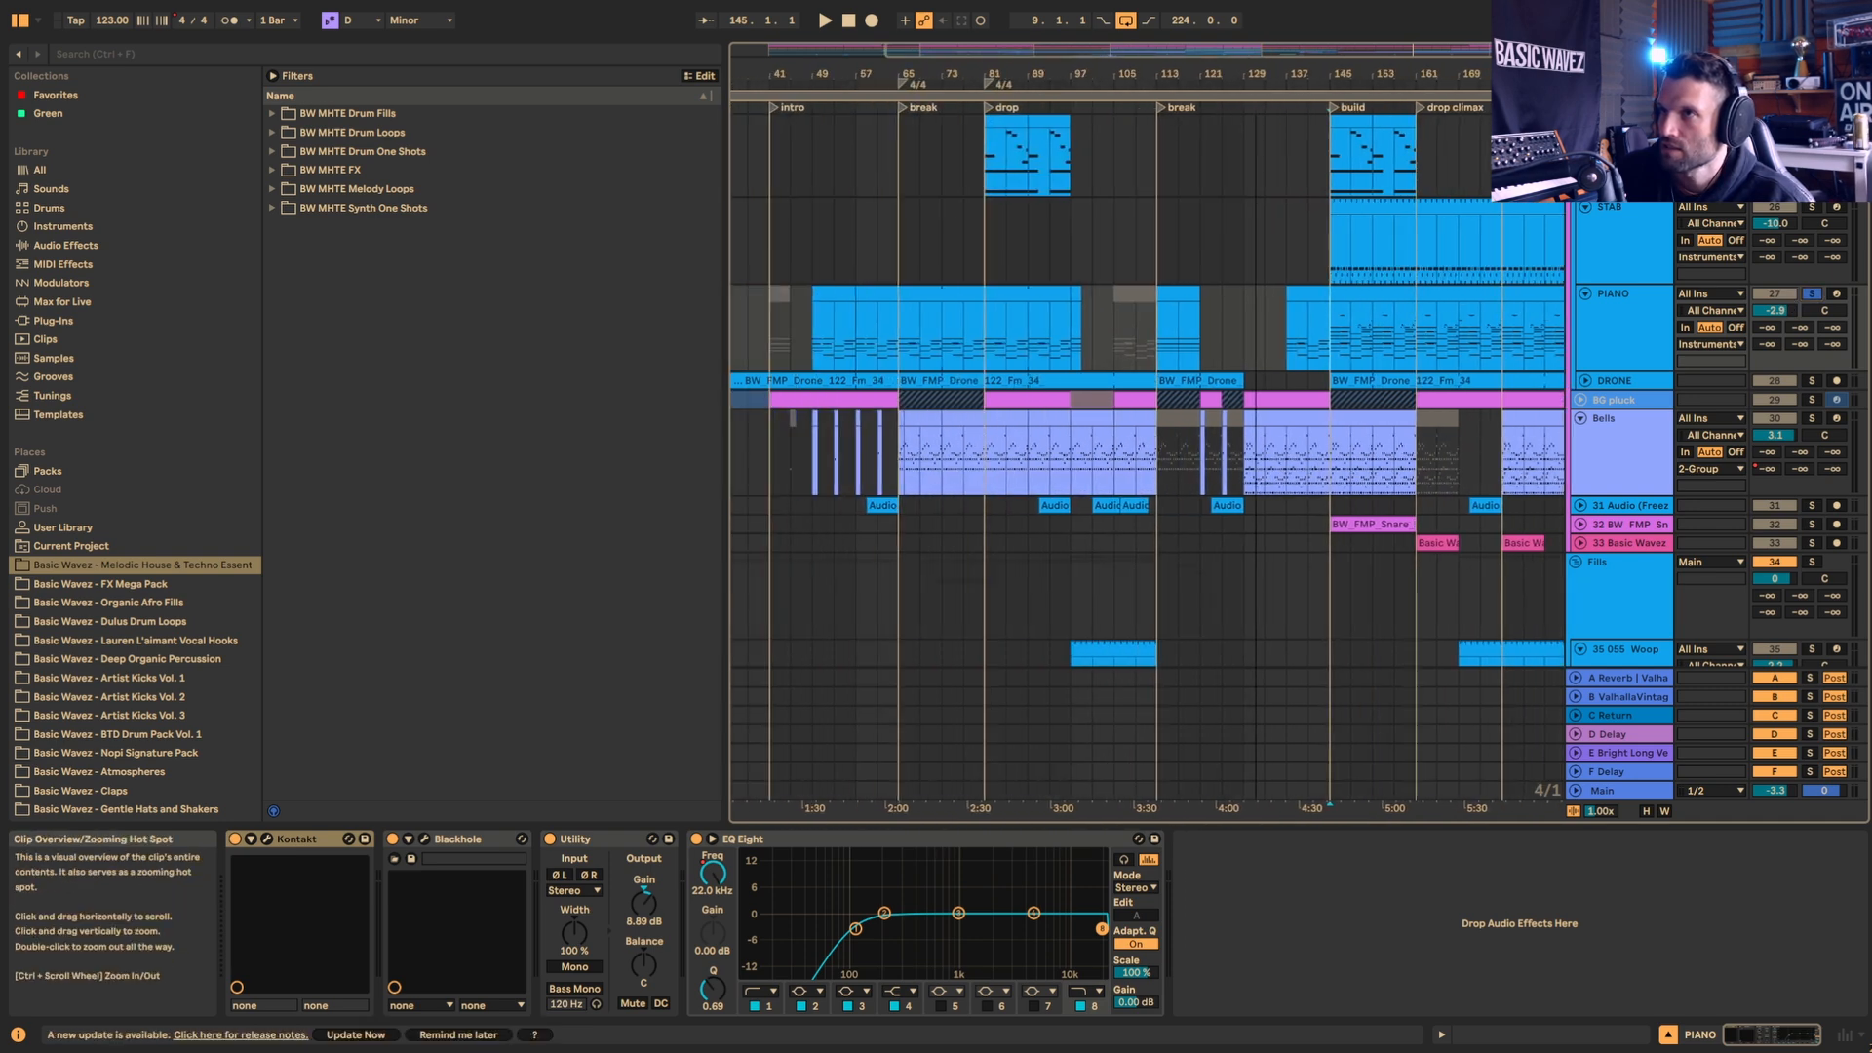
double_click(834, 322)
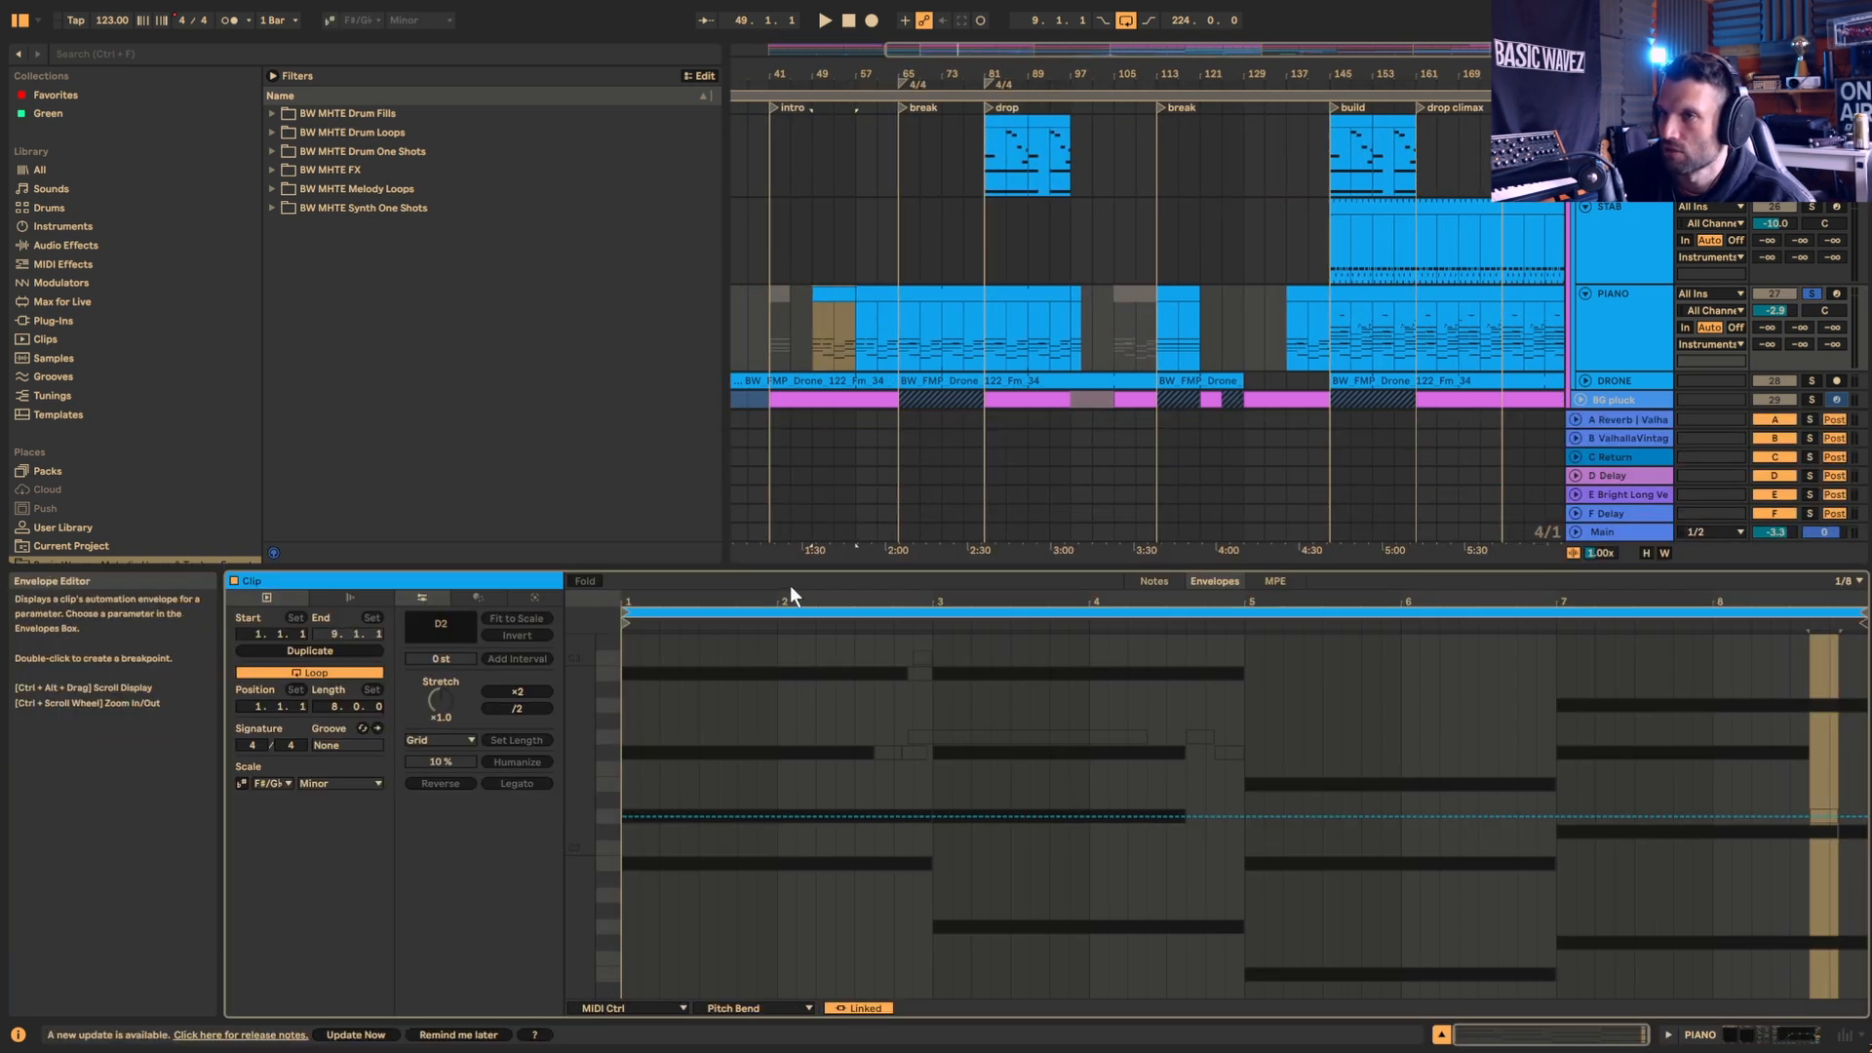
click(1149, 583)
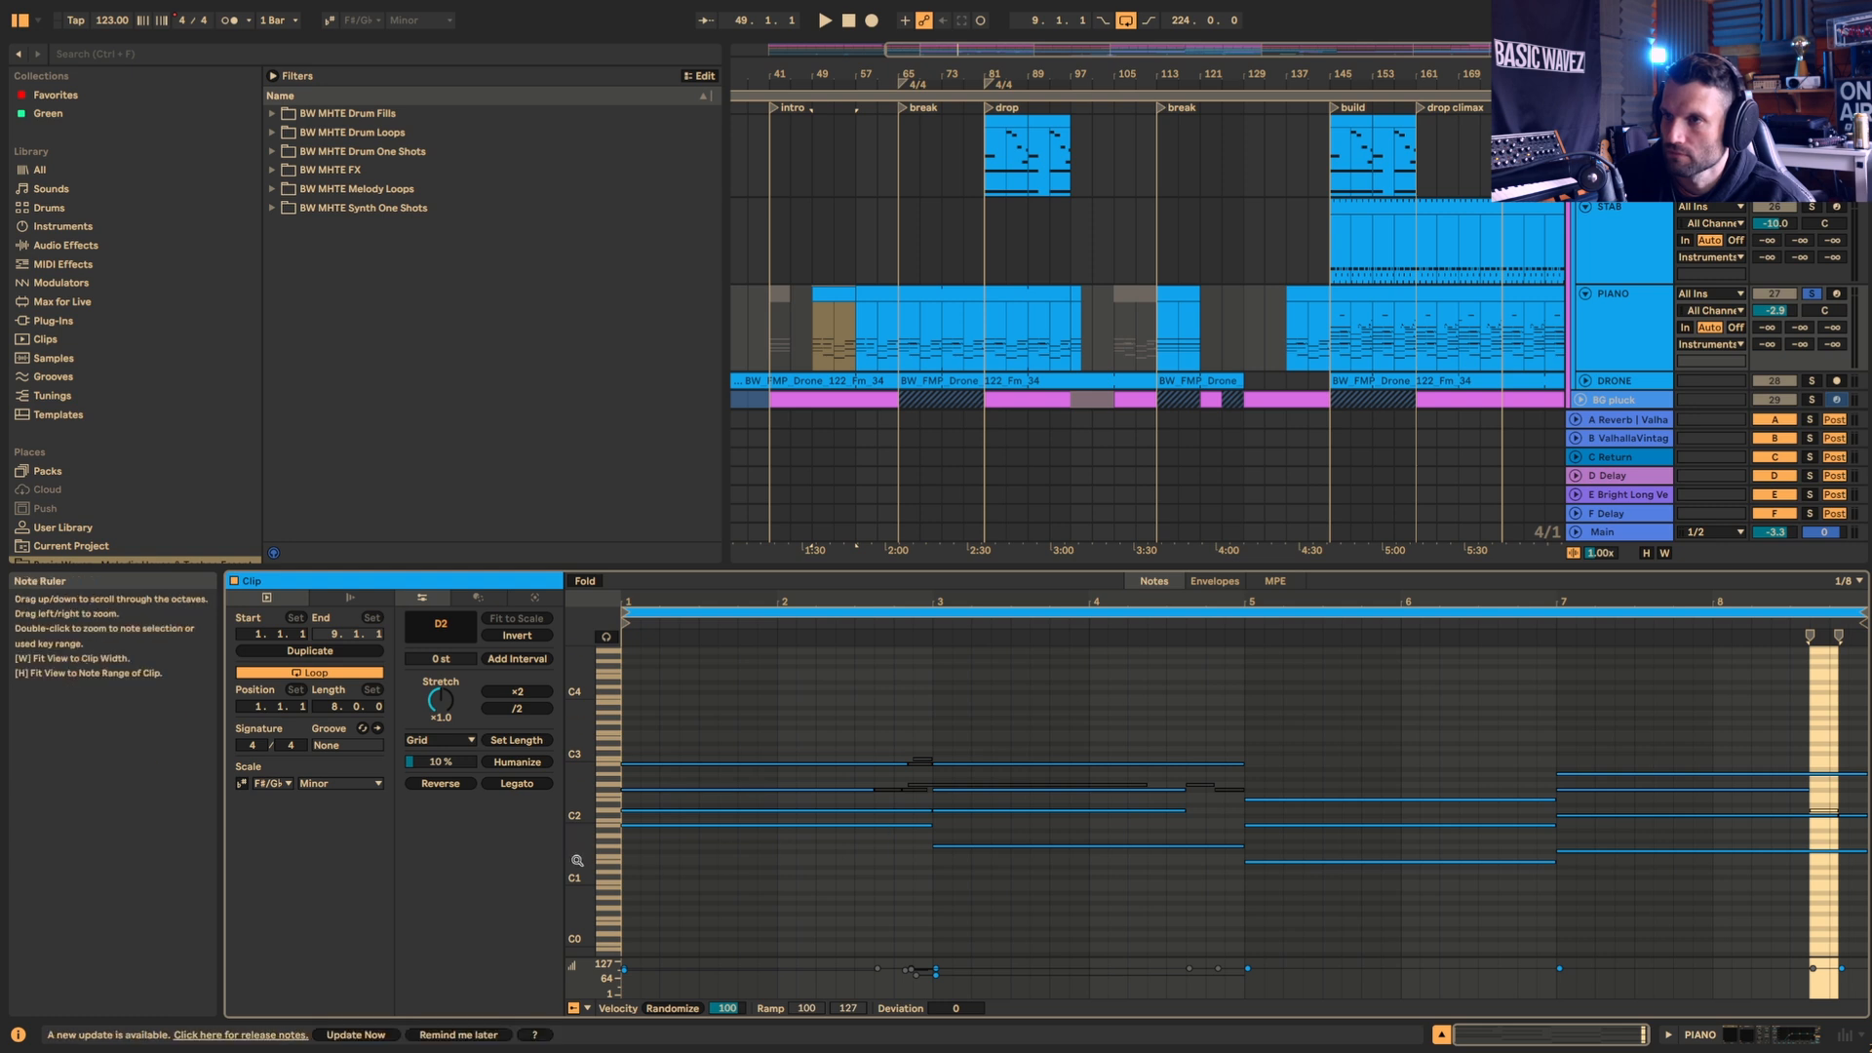
drag(577, 861, 673, 936)
drag(577, 829, 538, 832)
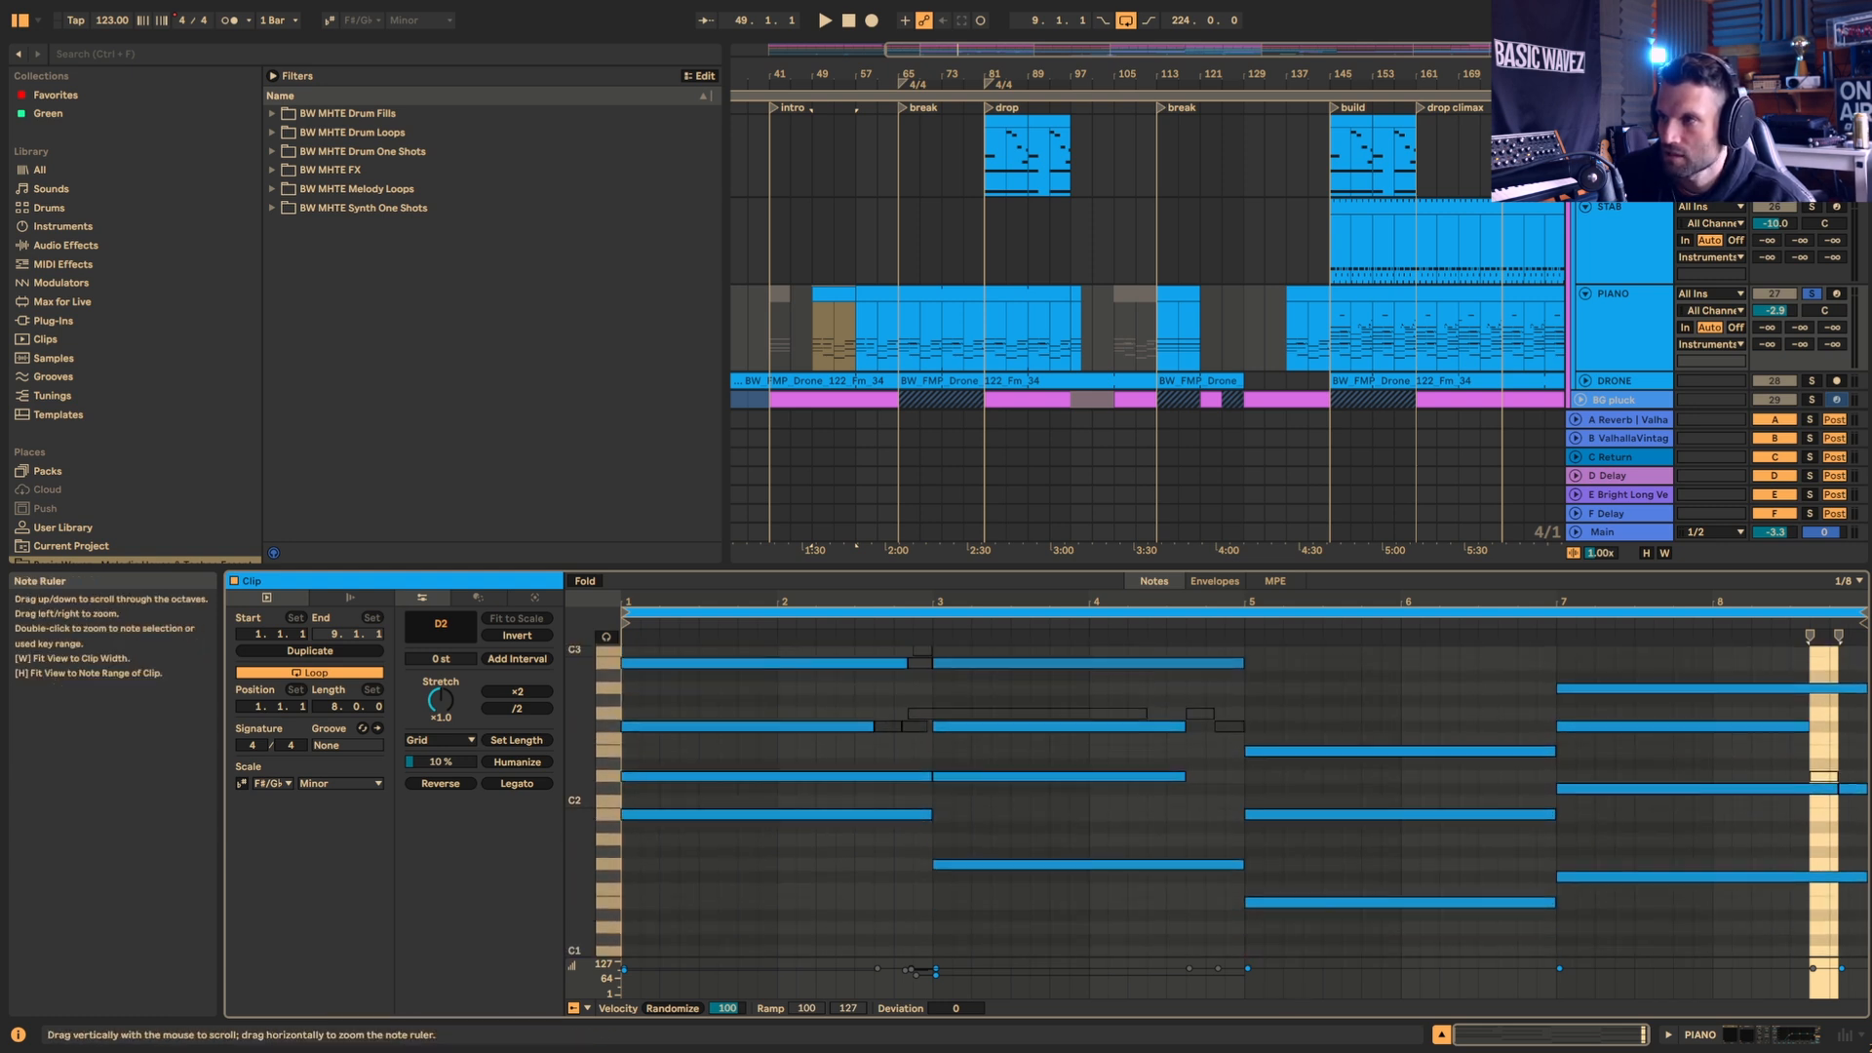
Step: Enable the scale for the PIANO clip and set its root note to B with Minor
click(671, 815)
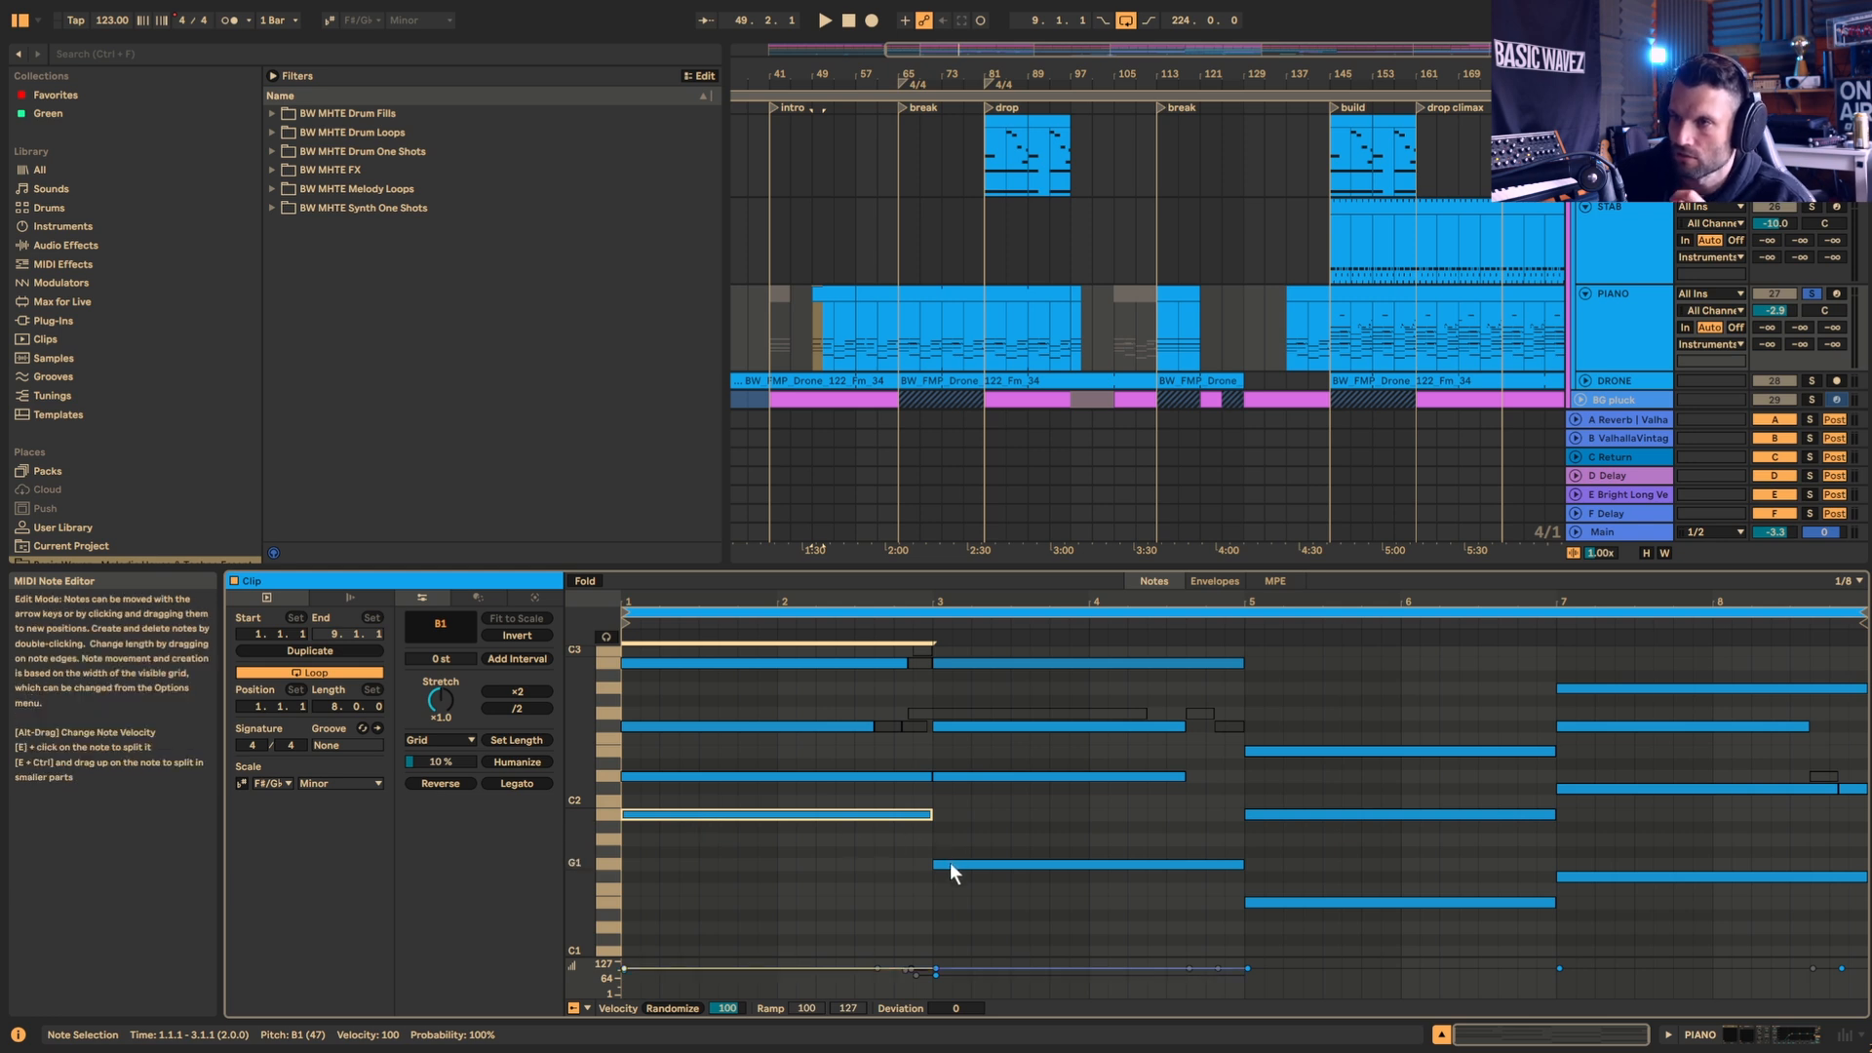
click(242, 783)
click(273, 783)
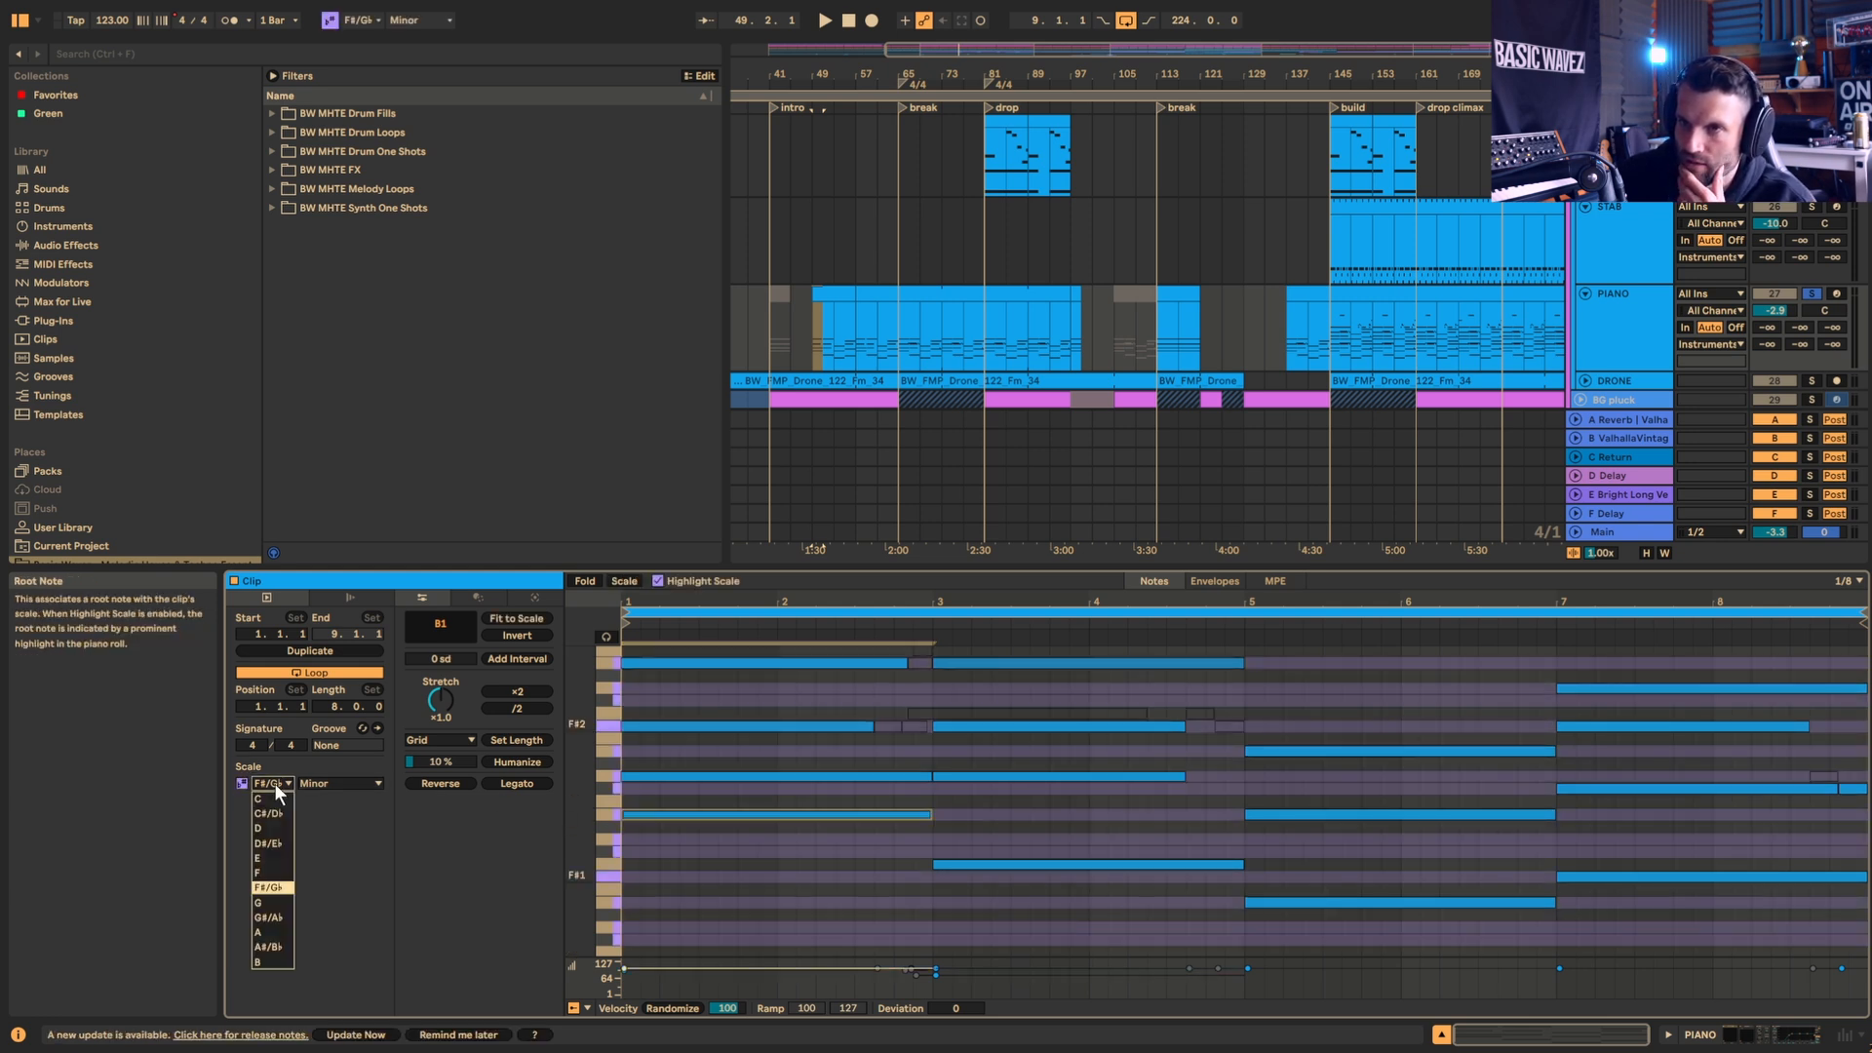
click(267, 963)
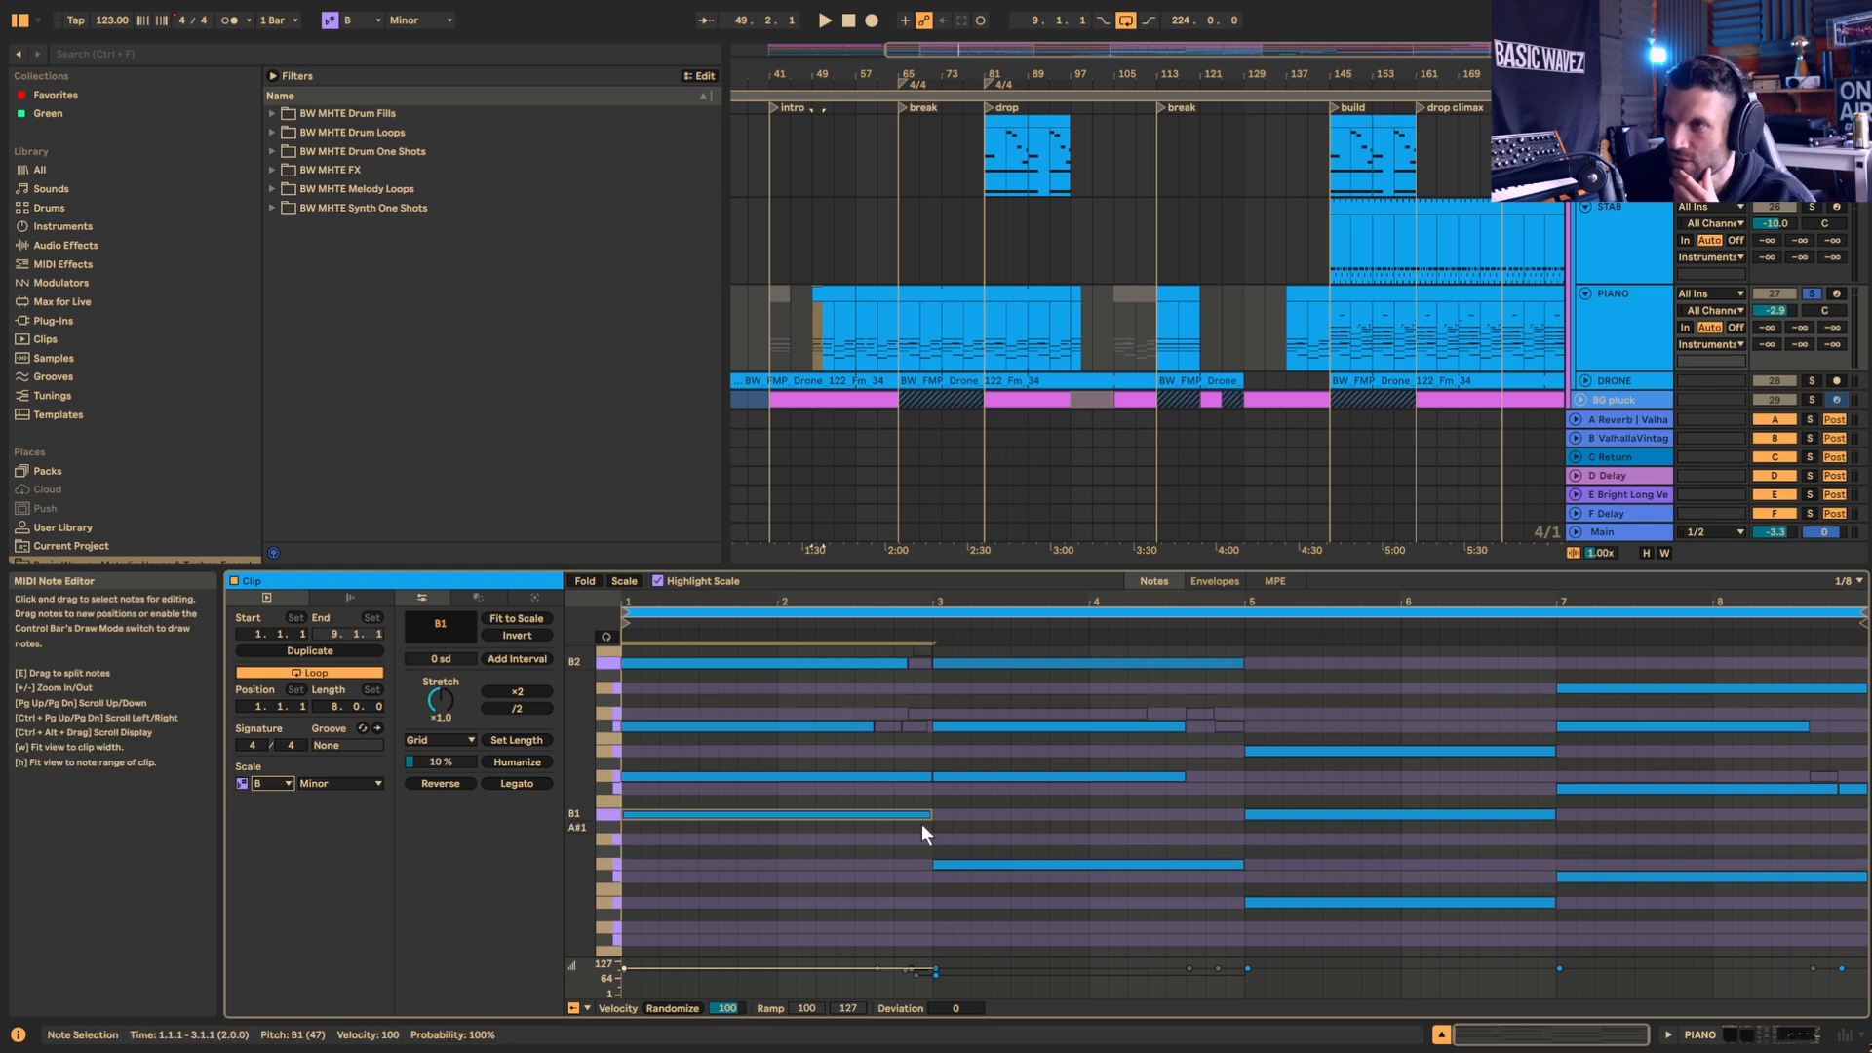
Step: Examine the PIANO clip's lowest notes one after another as the bass line of the chord progression
click(741, 806)
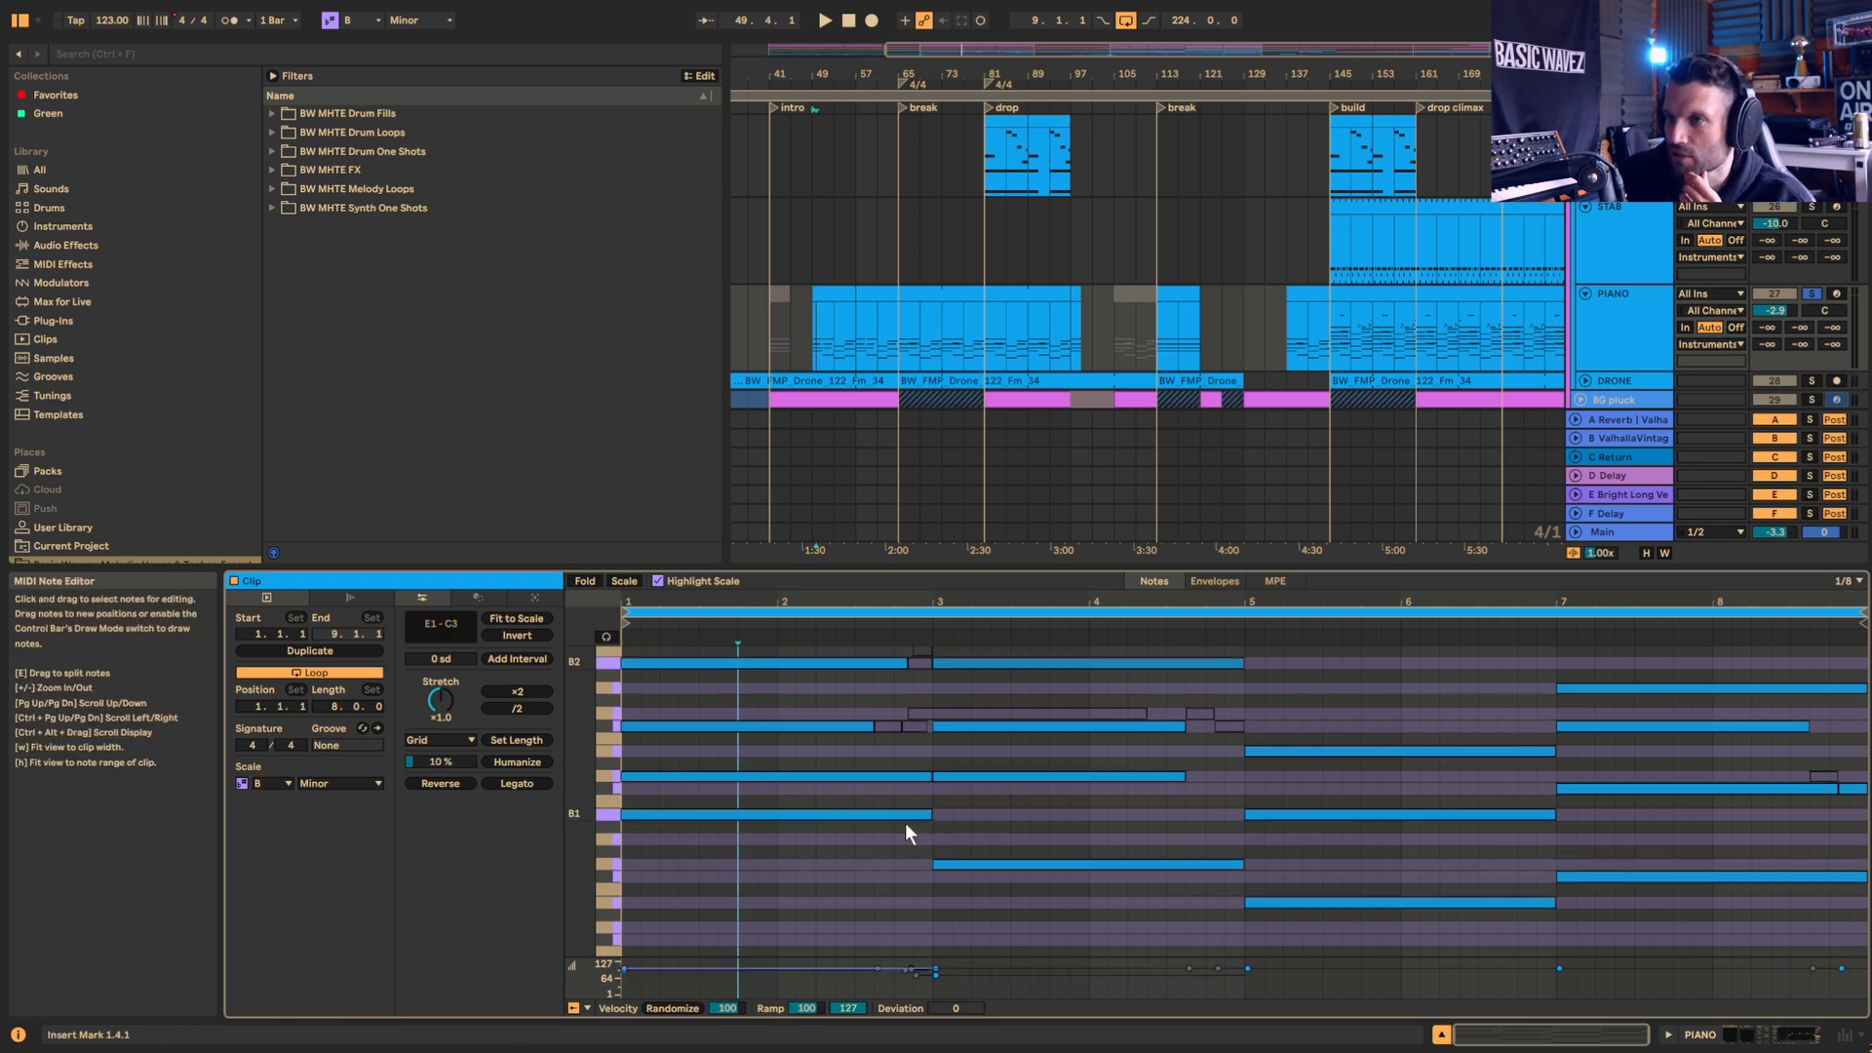
click(991, 856)
click(1270, 906)
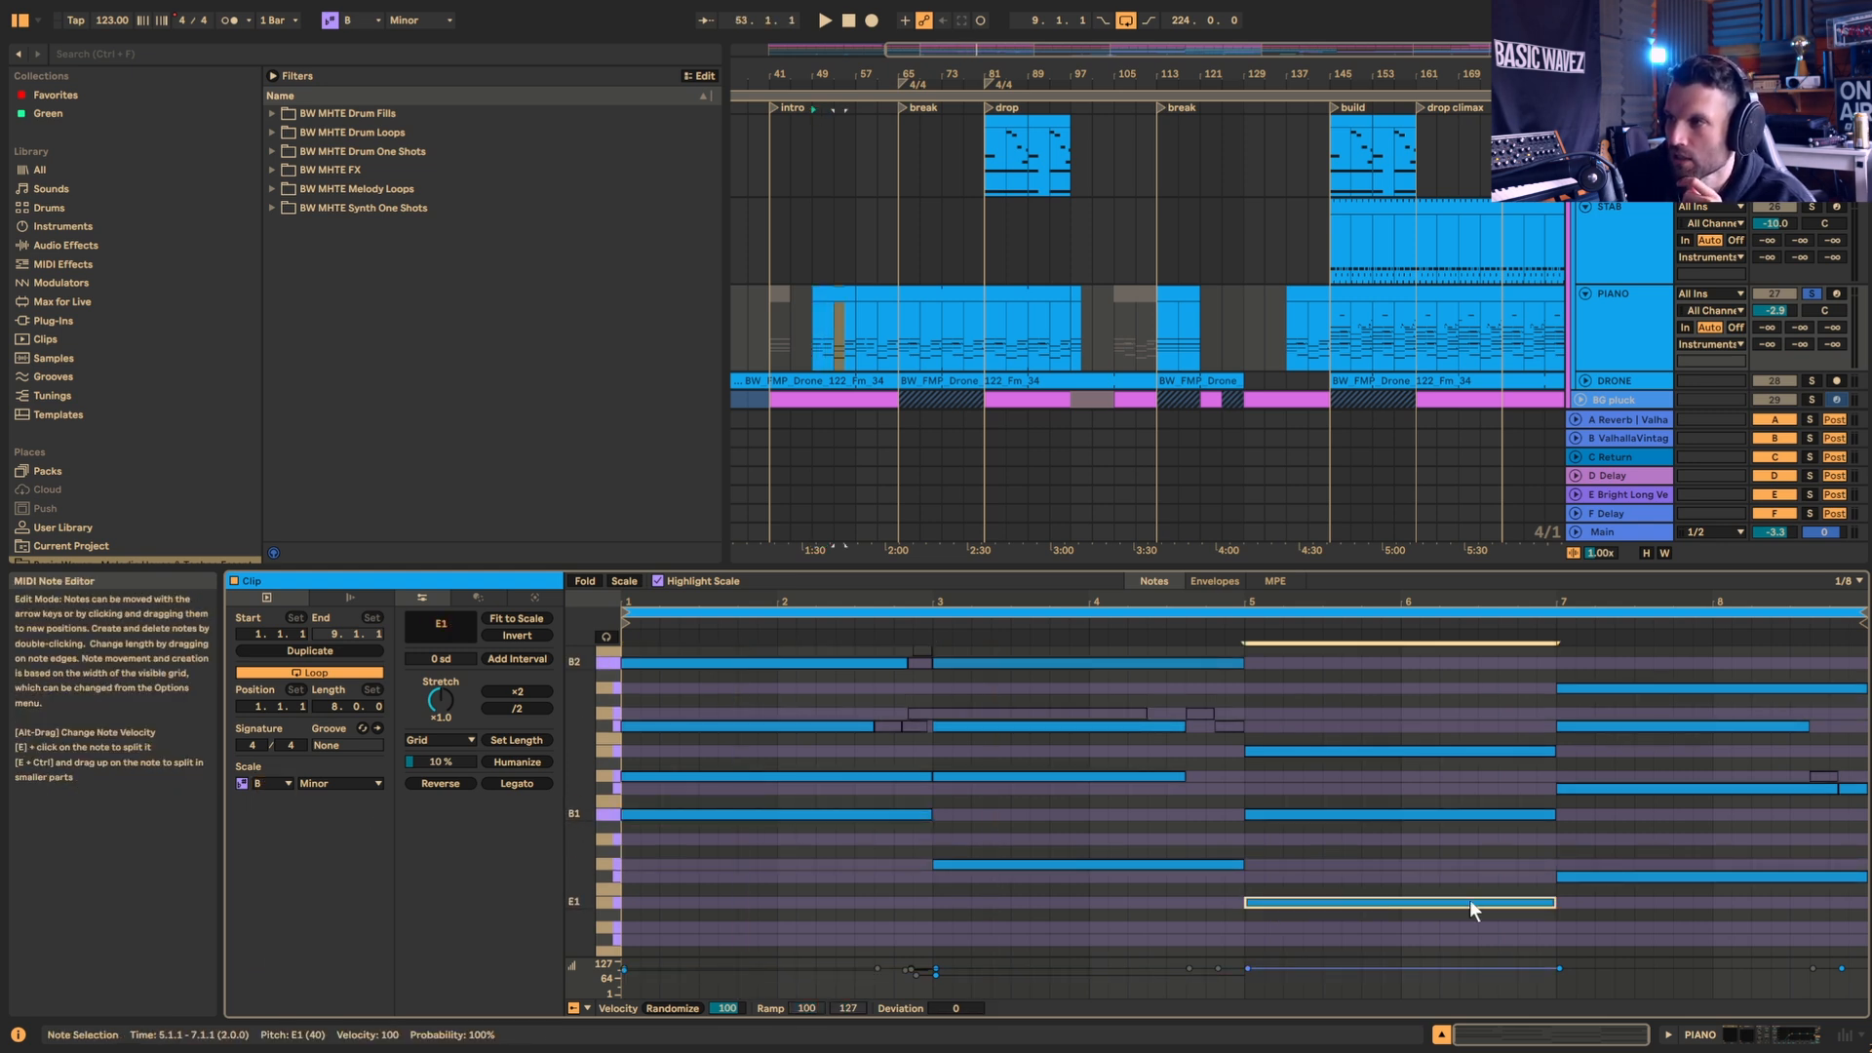
click(1598, 877)
scroll(965, 775, up, 1)
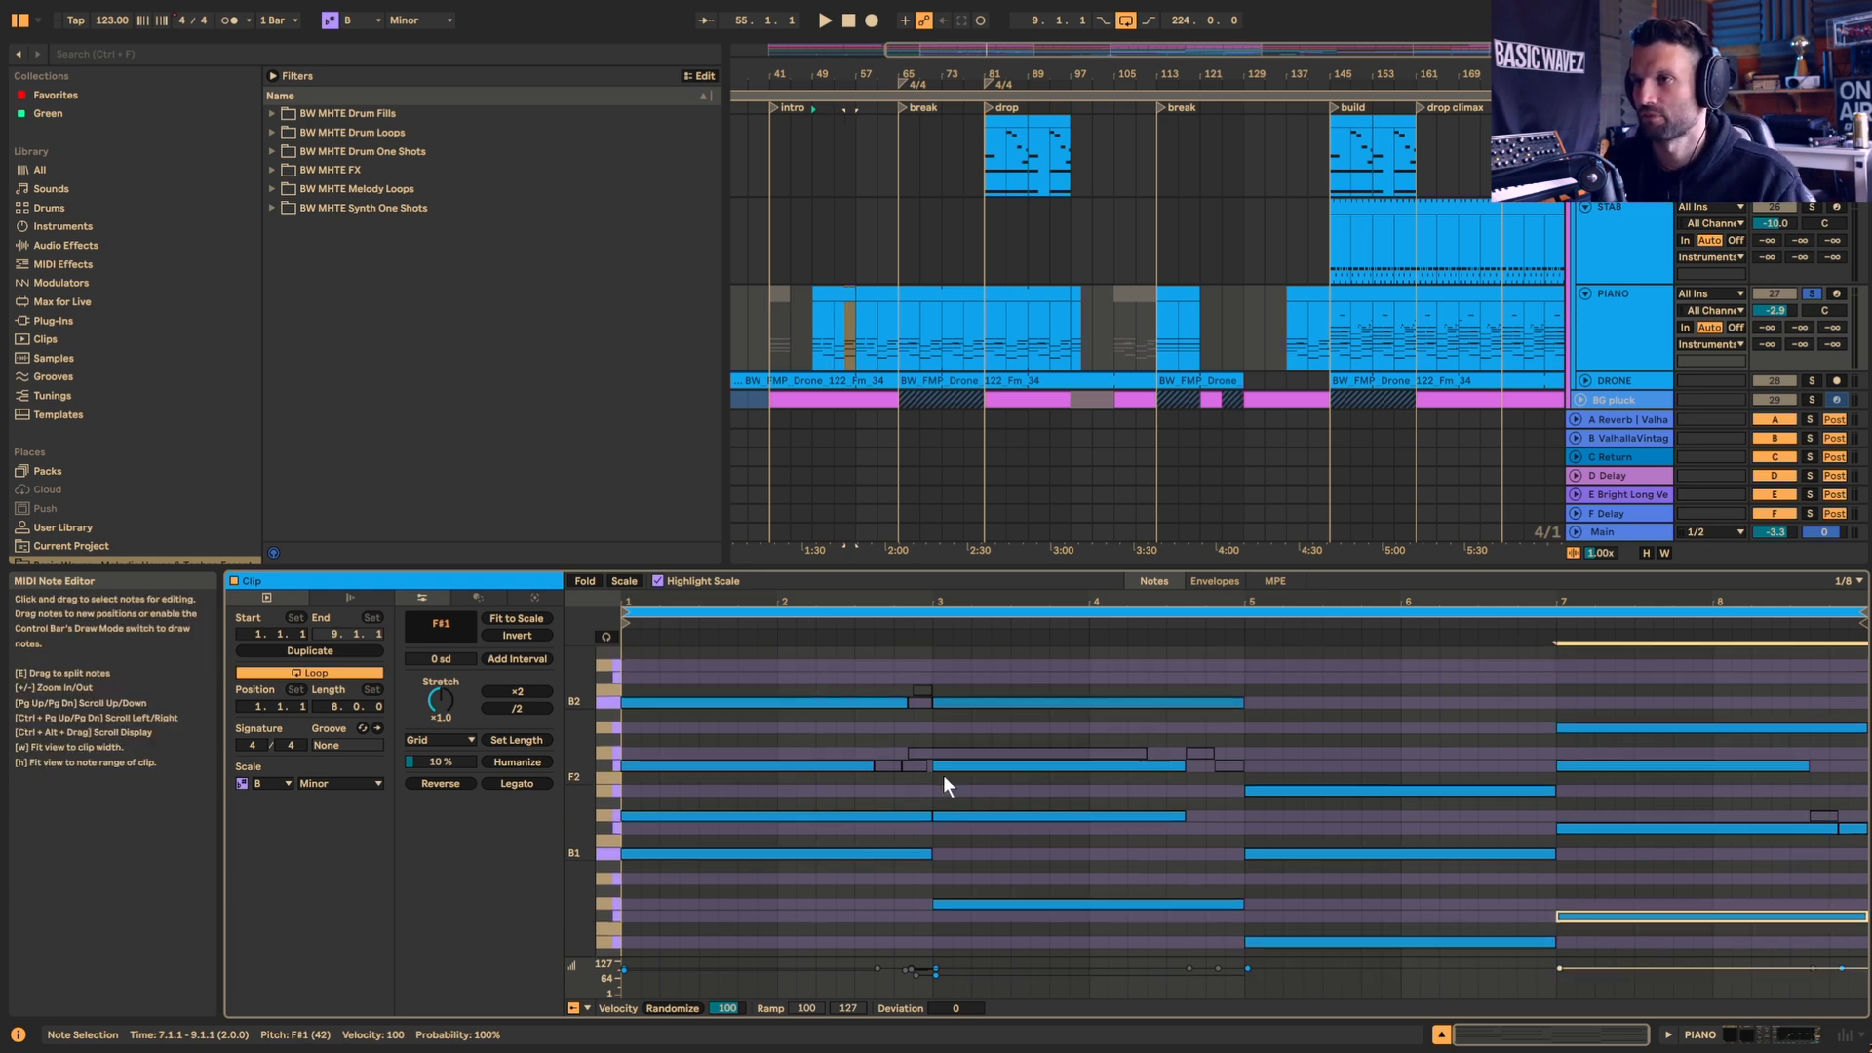
Step: Select the D2–C3 chord notes in bars 1 to 4 and listen to the PIANO clip
drag(731, 655, 1103, 834)
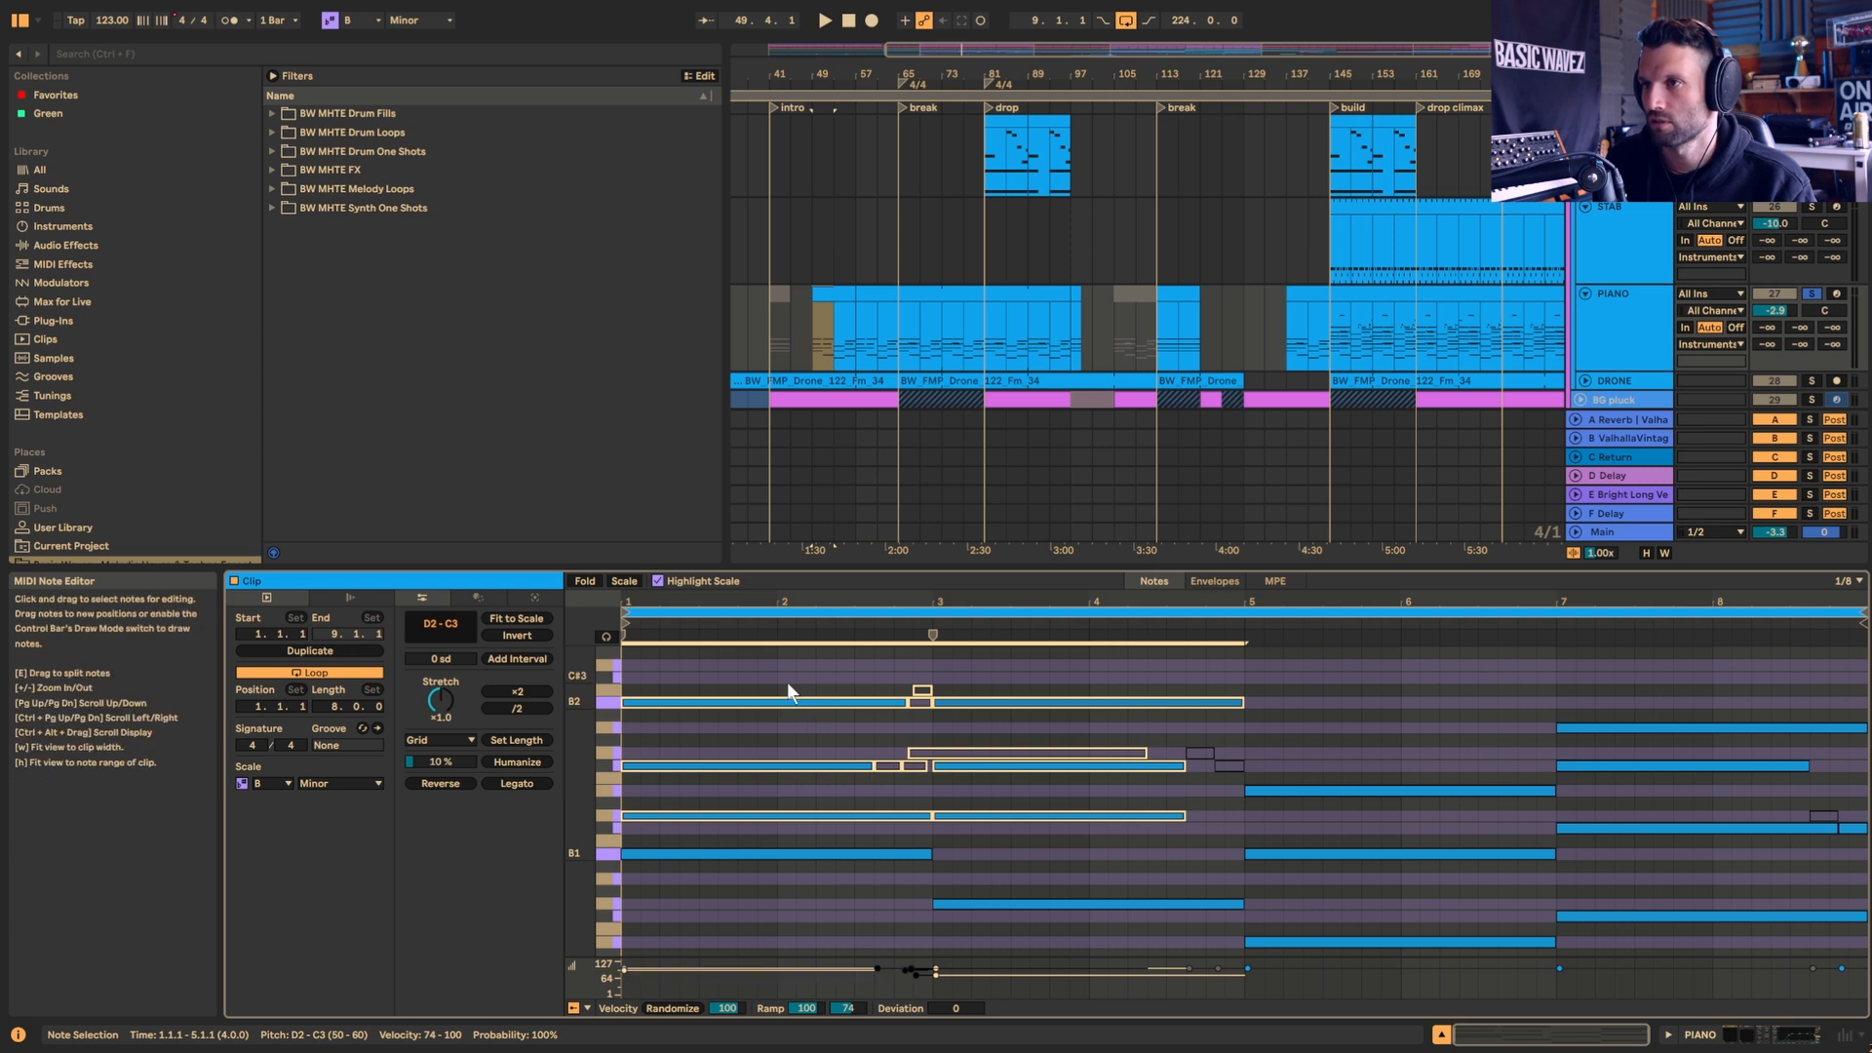
drag(788, 683, 1097, 841)
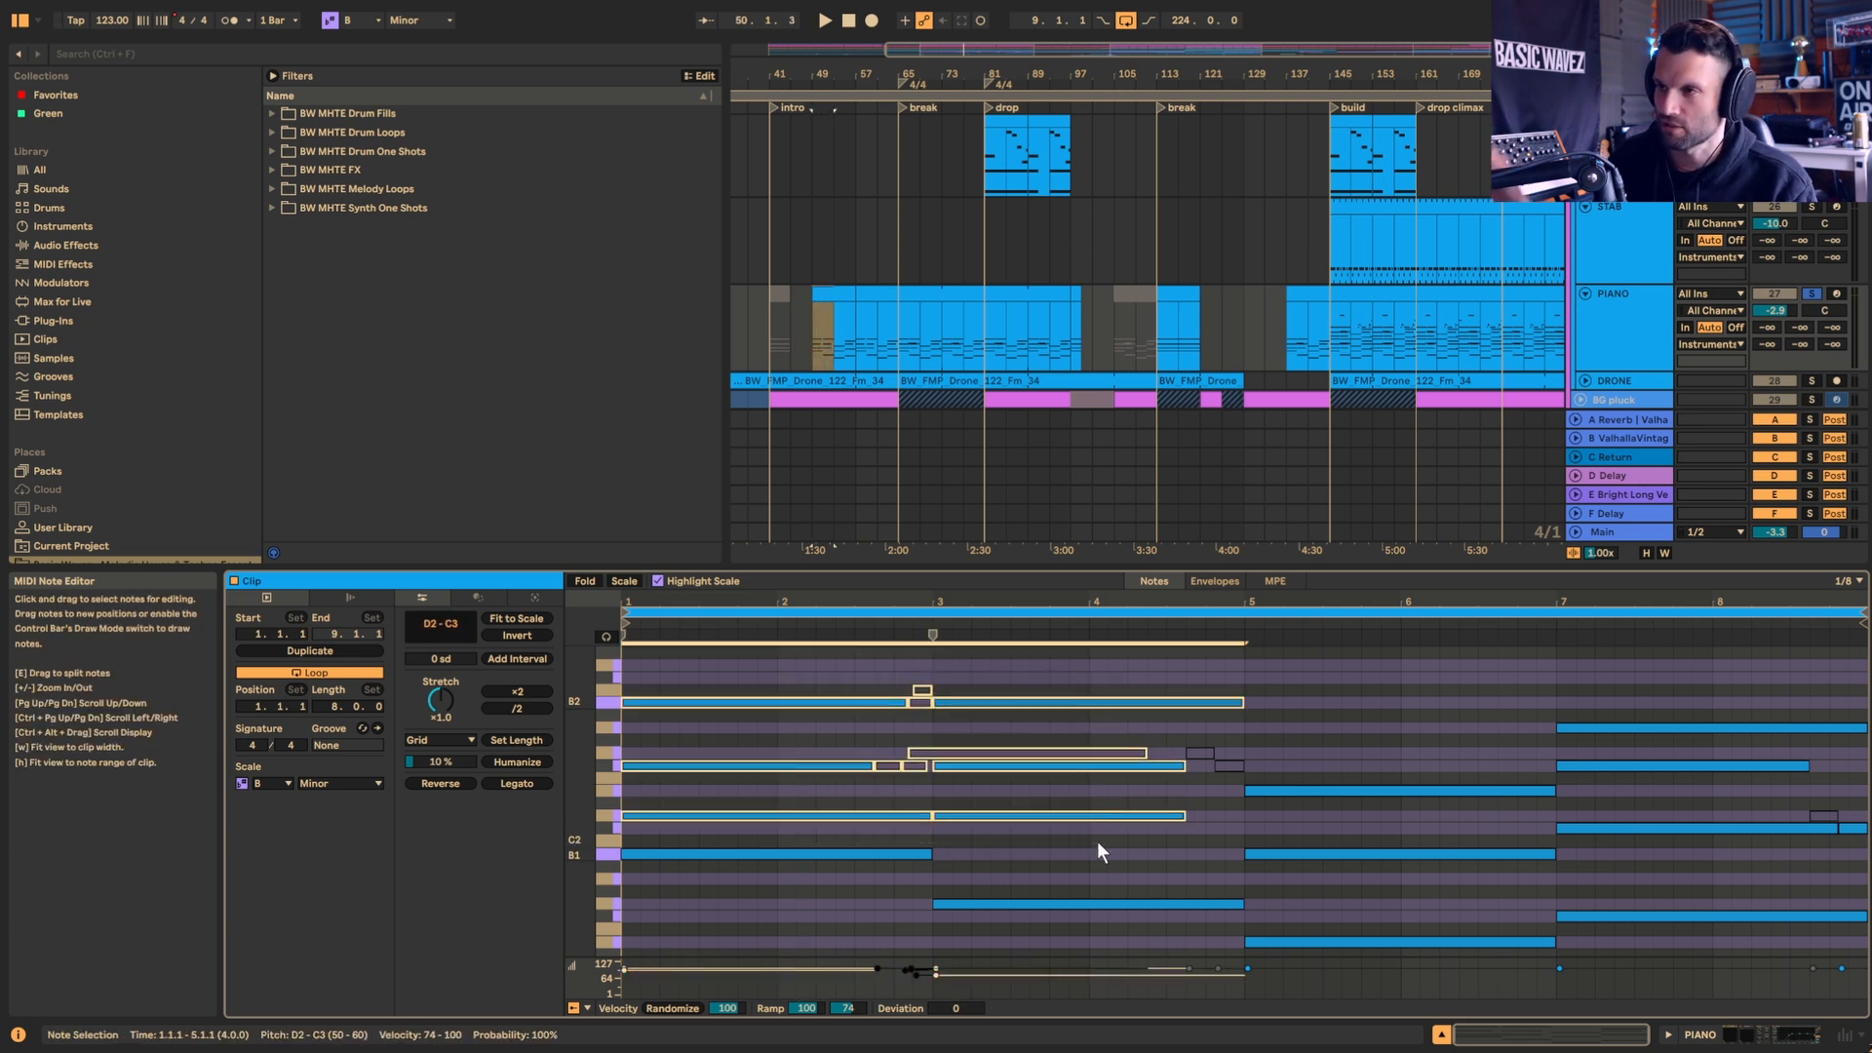
key(space)
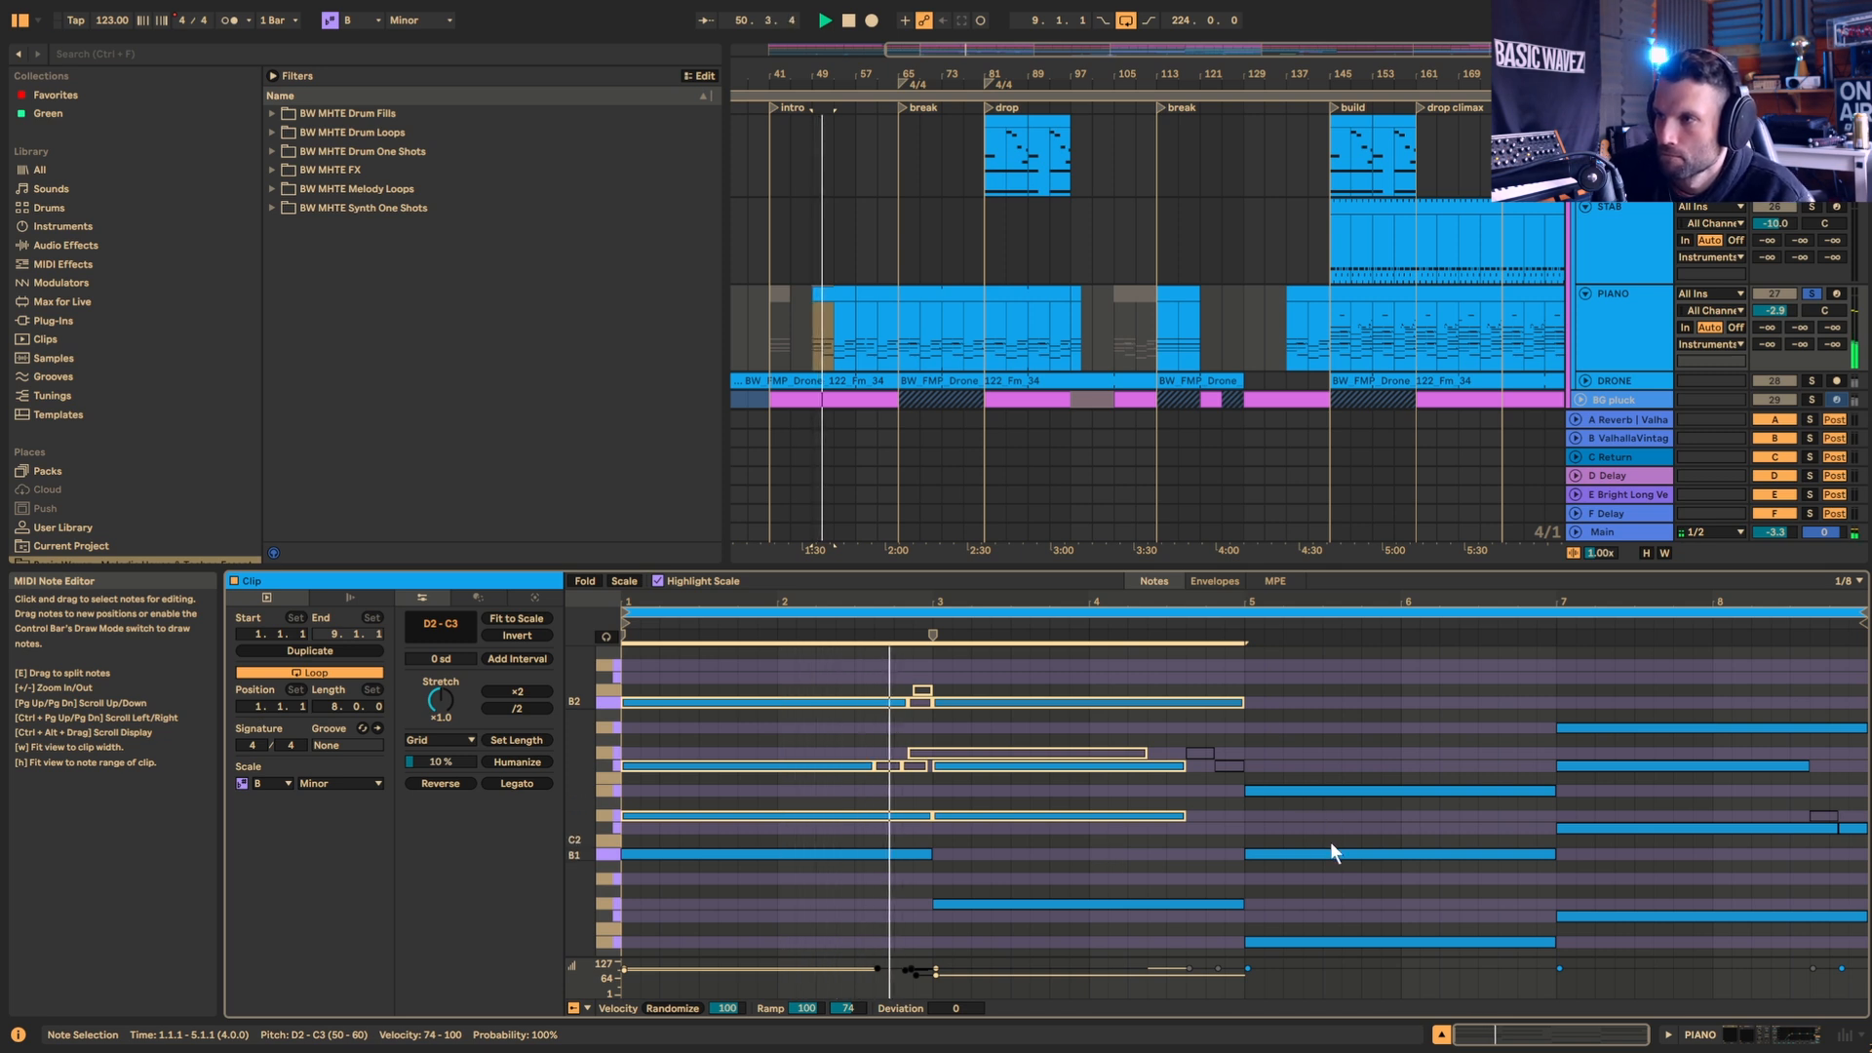
scroll(1340, 835, down, 1)
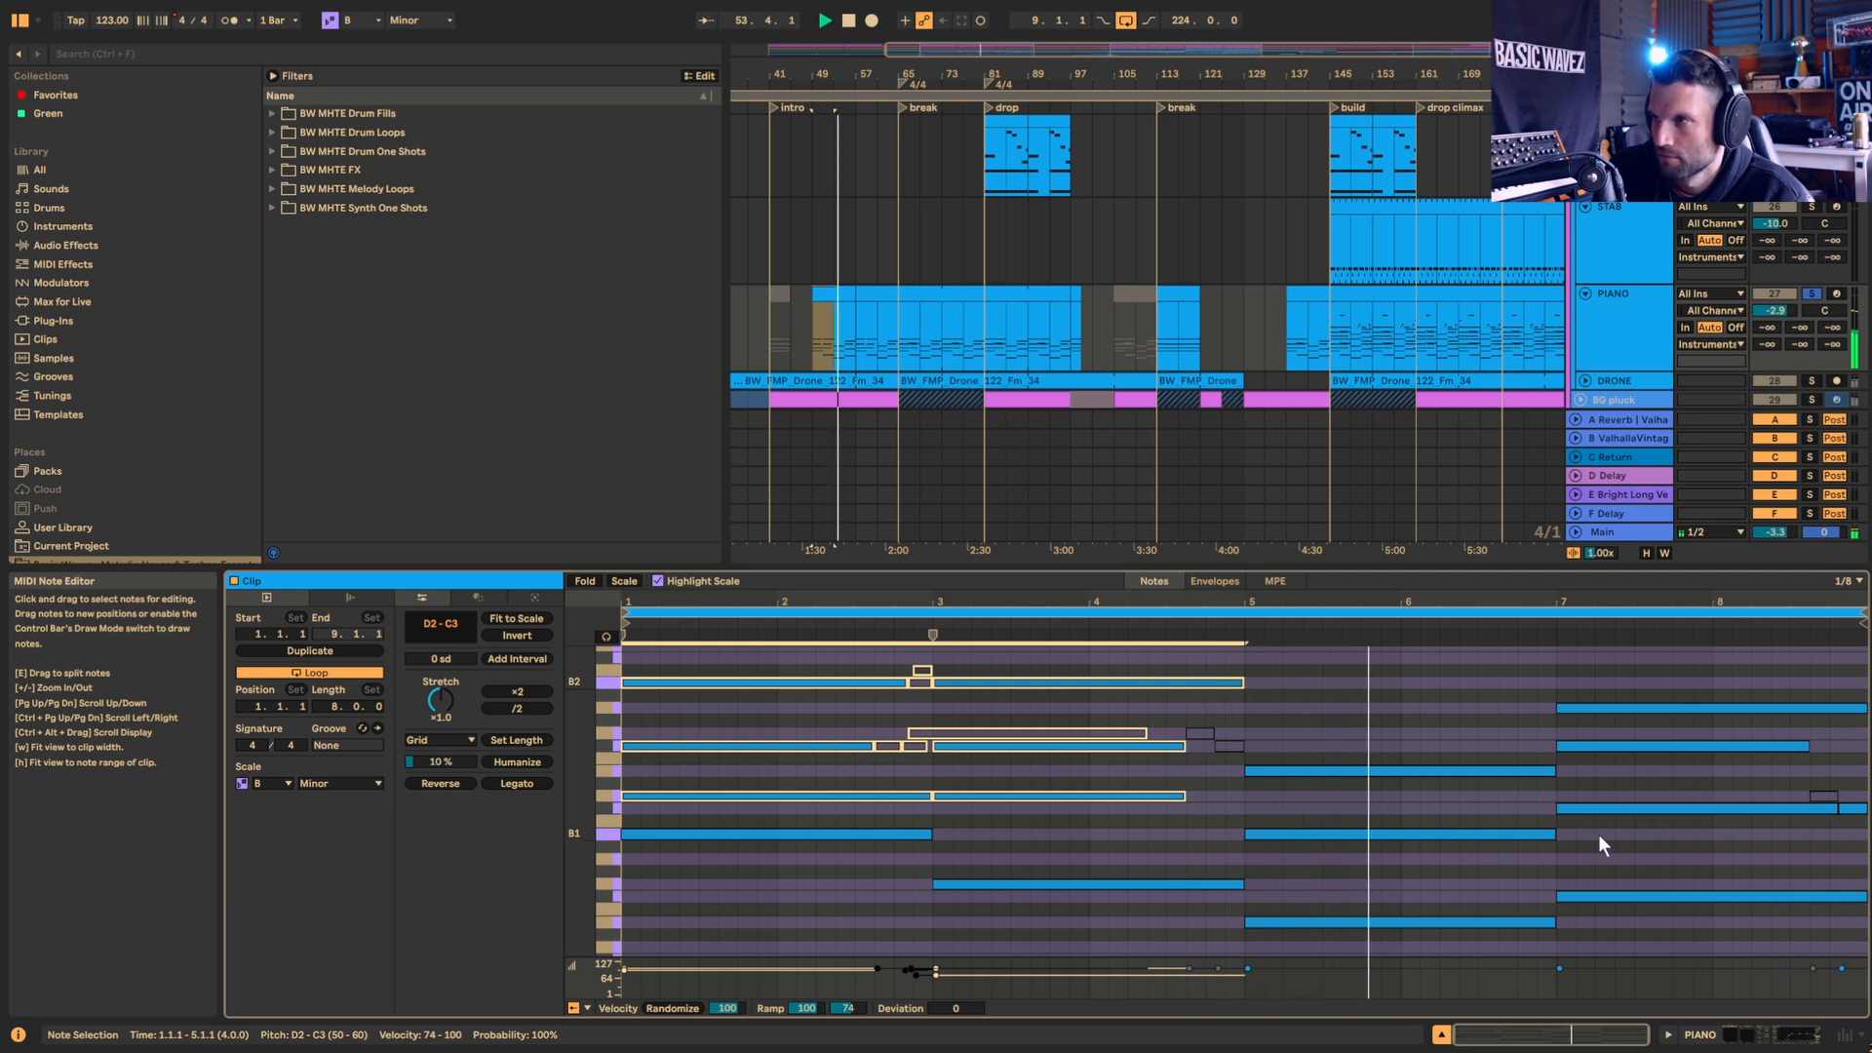
click(1576, 847)
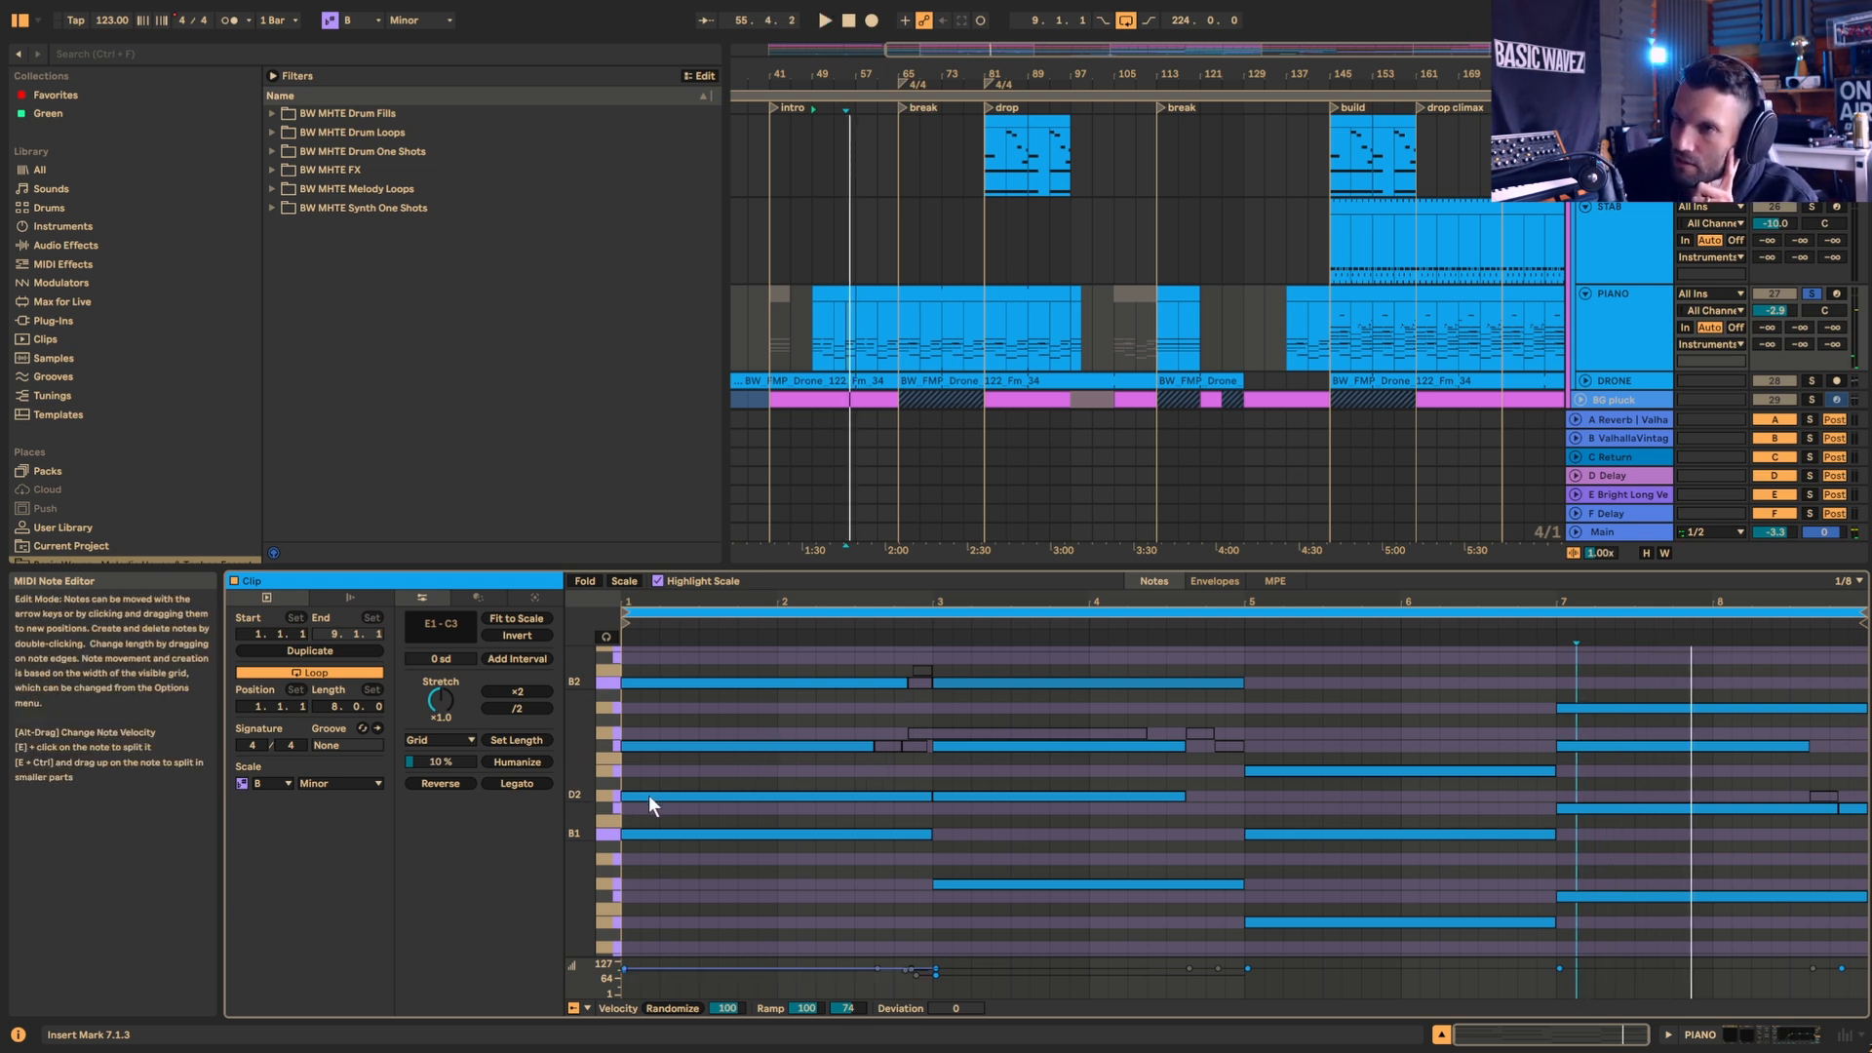
Step: Select the D2, F#2 and B2 notes of the first chord in bars 1 and 2 to examine the B minor voicing
click(682, 682)
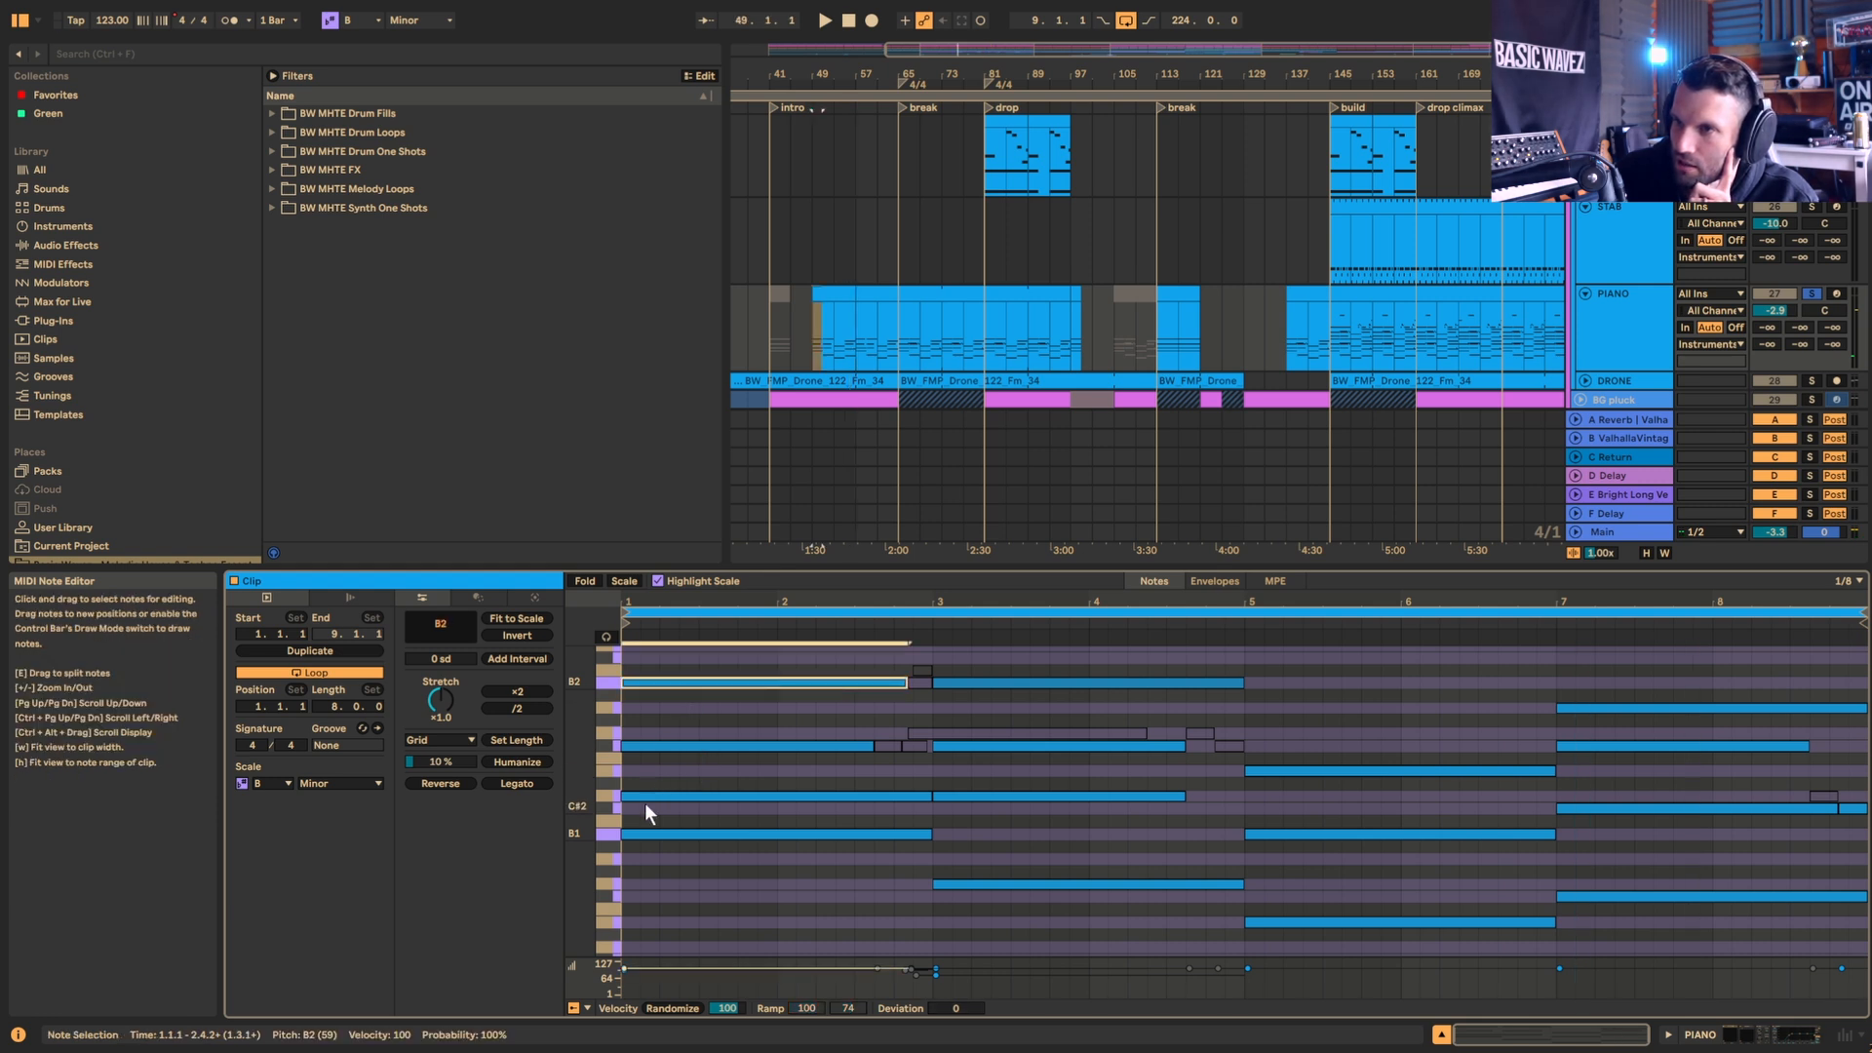
click(679, 729)
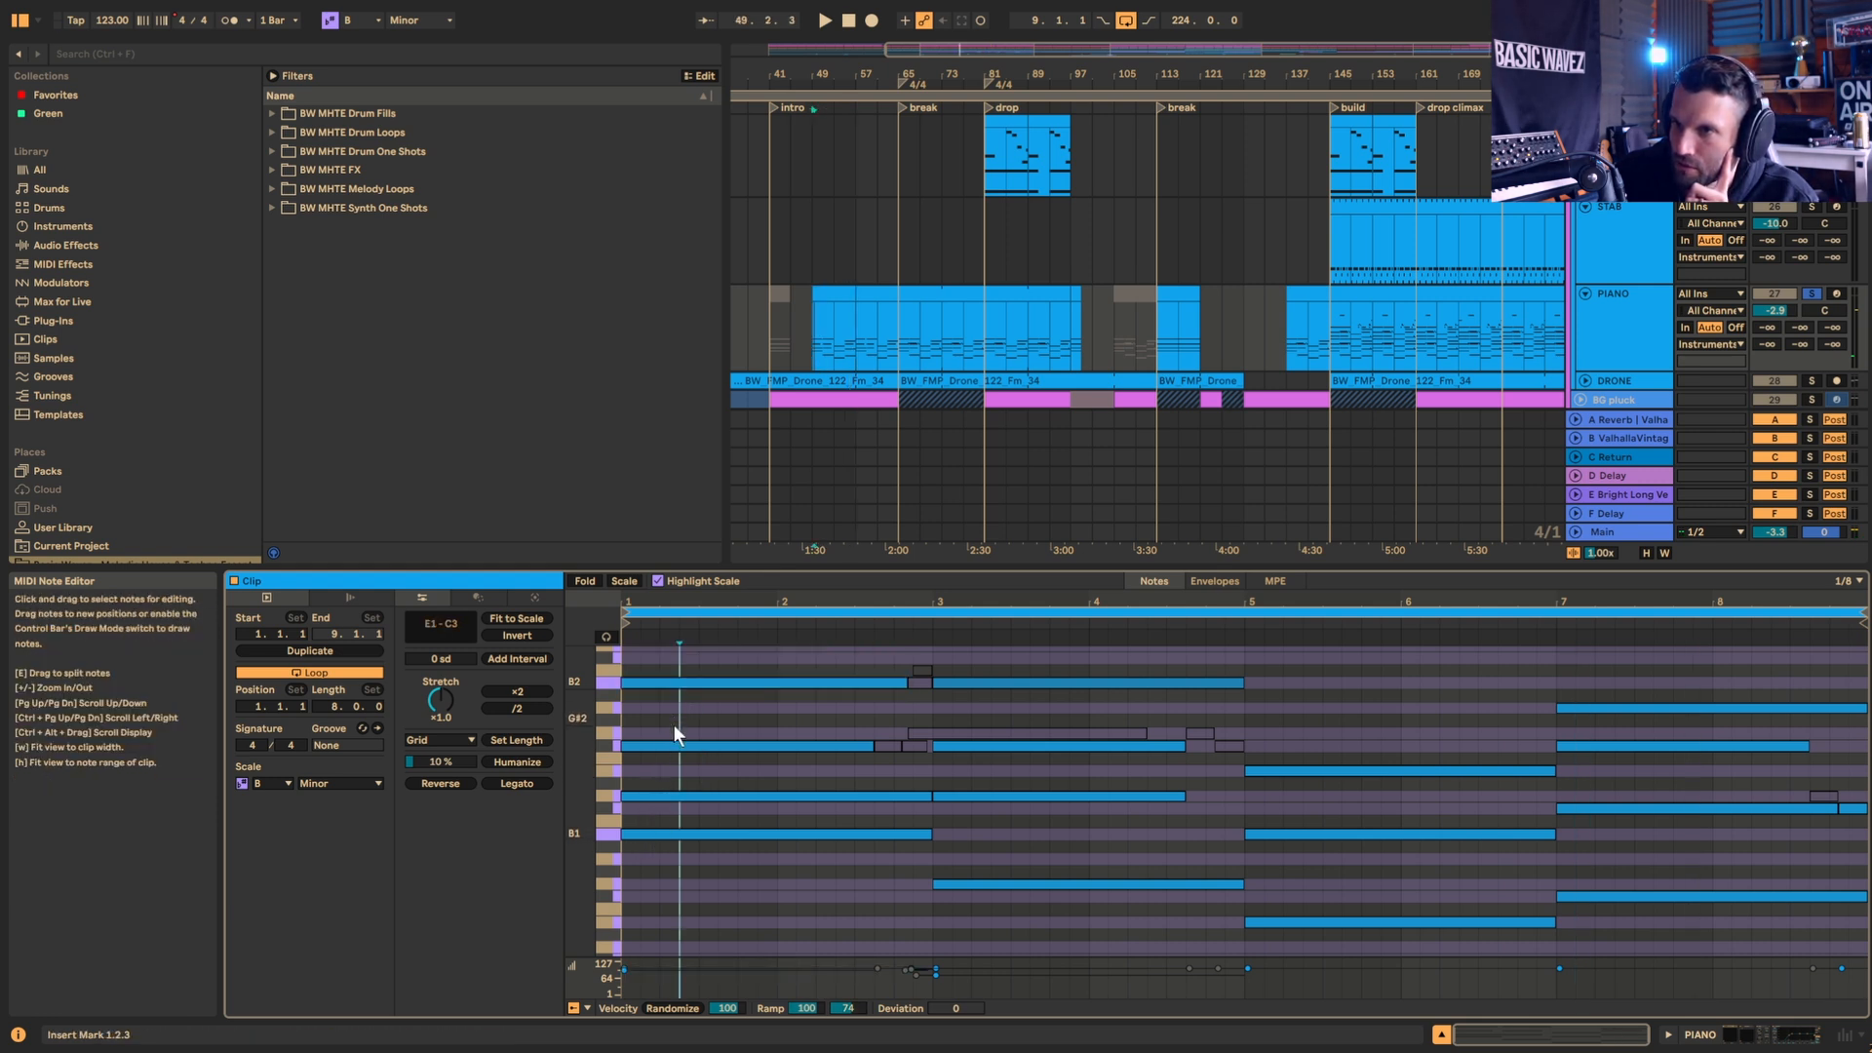
drag(675, 724, 694, 756)
drag(720, 668, 716, 713)
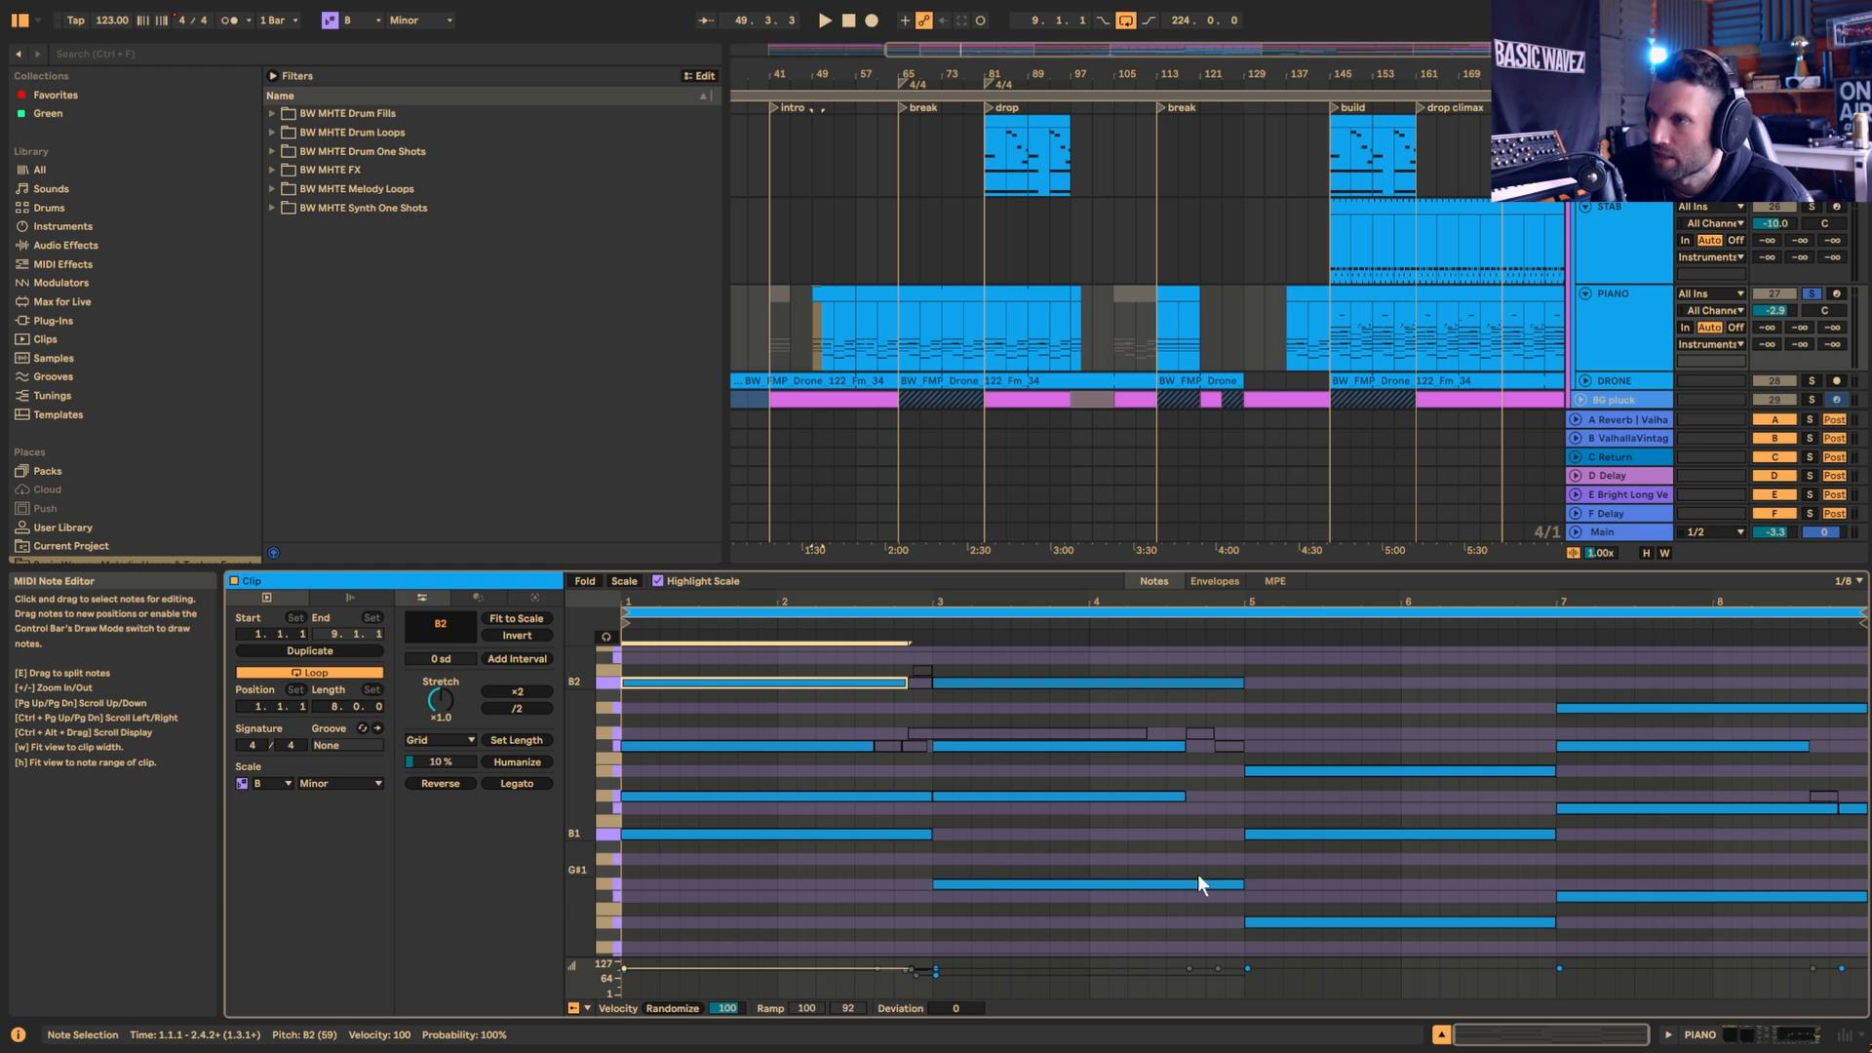
drag(965, 826, 1011, 713)
drag(782, 658, 887, 799)
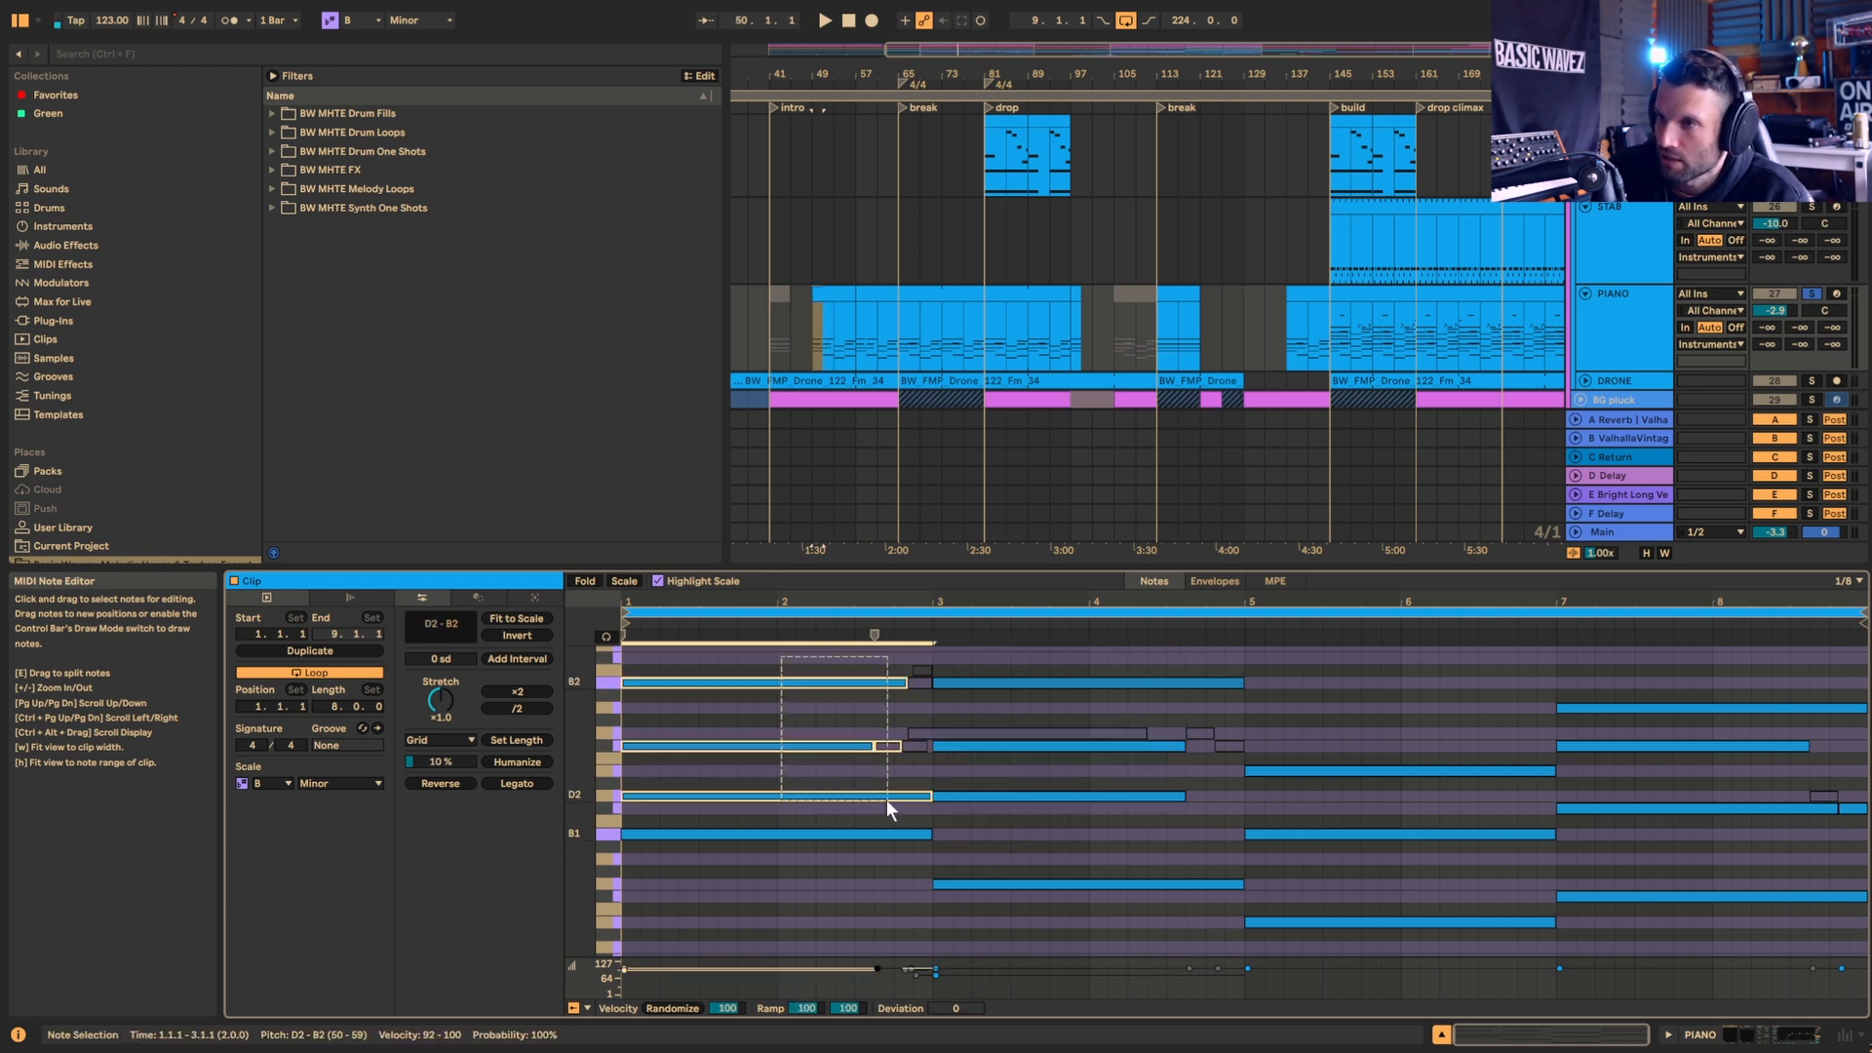
Step: Try the F#2 note of the bar 3 chord at G2 above the G1 bass, play it, and return the note to F#2
click(950, 883)
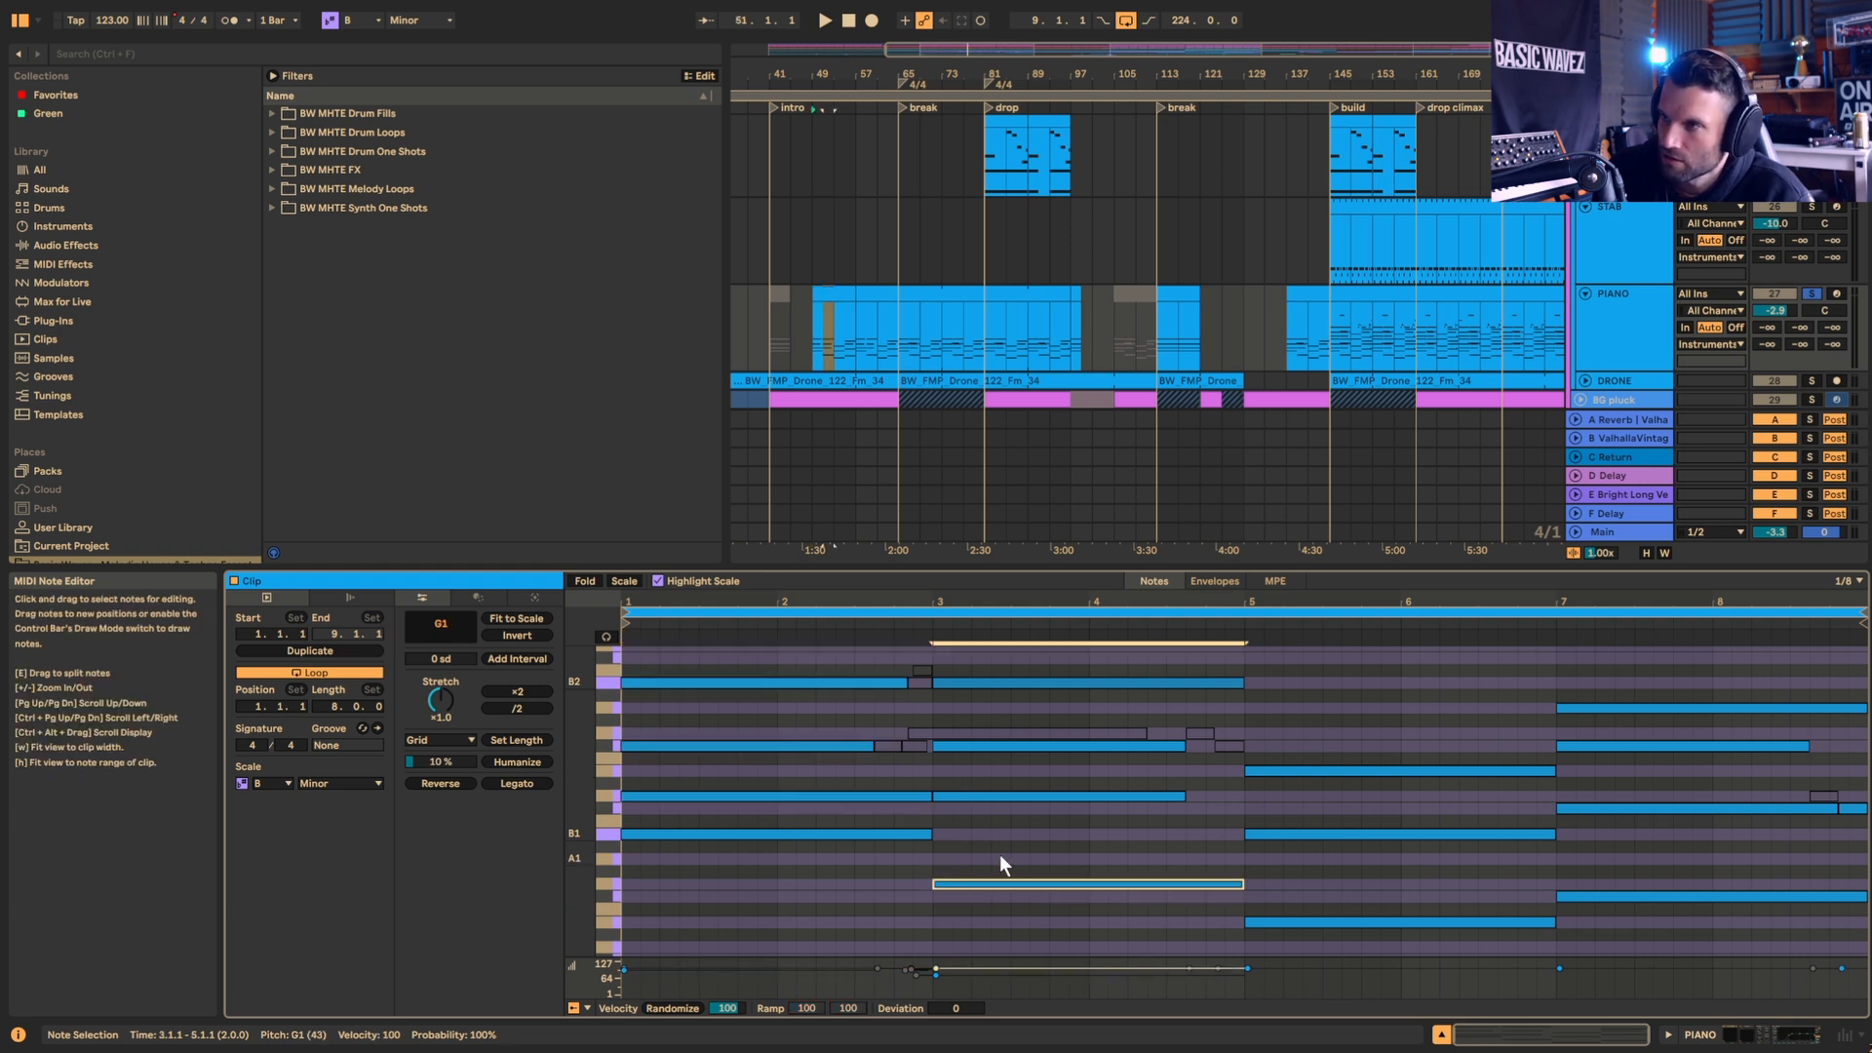
click(1011, 747)
key(Up)
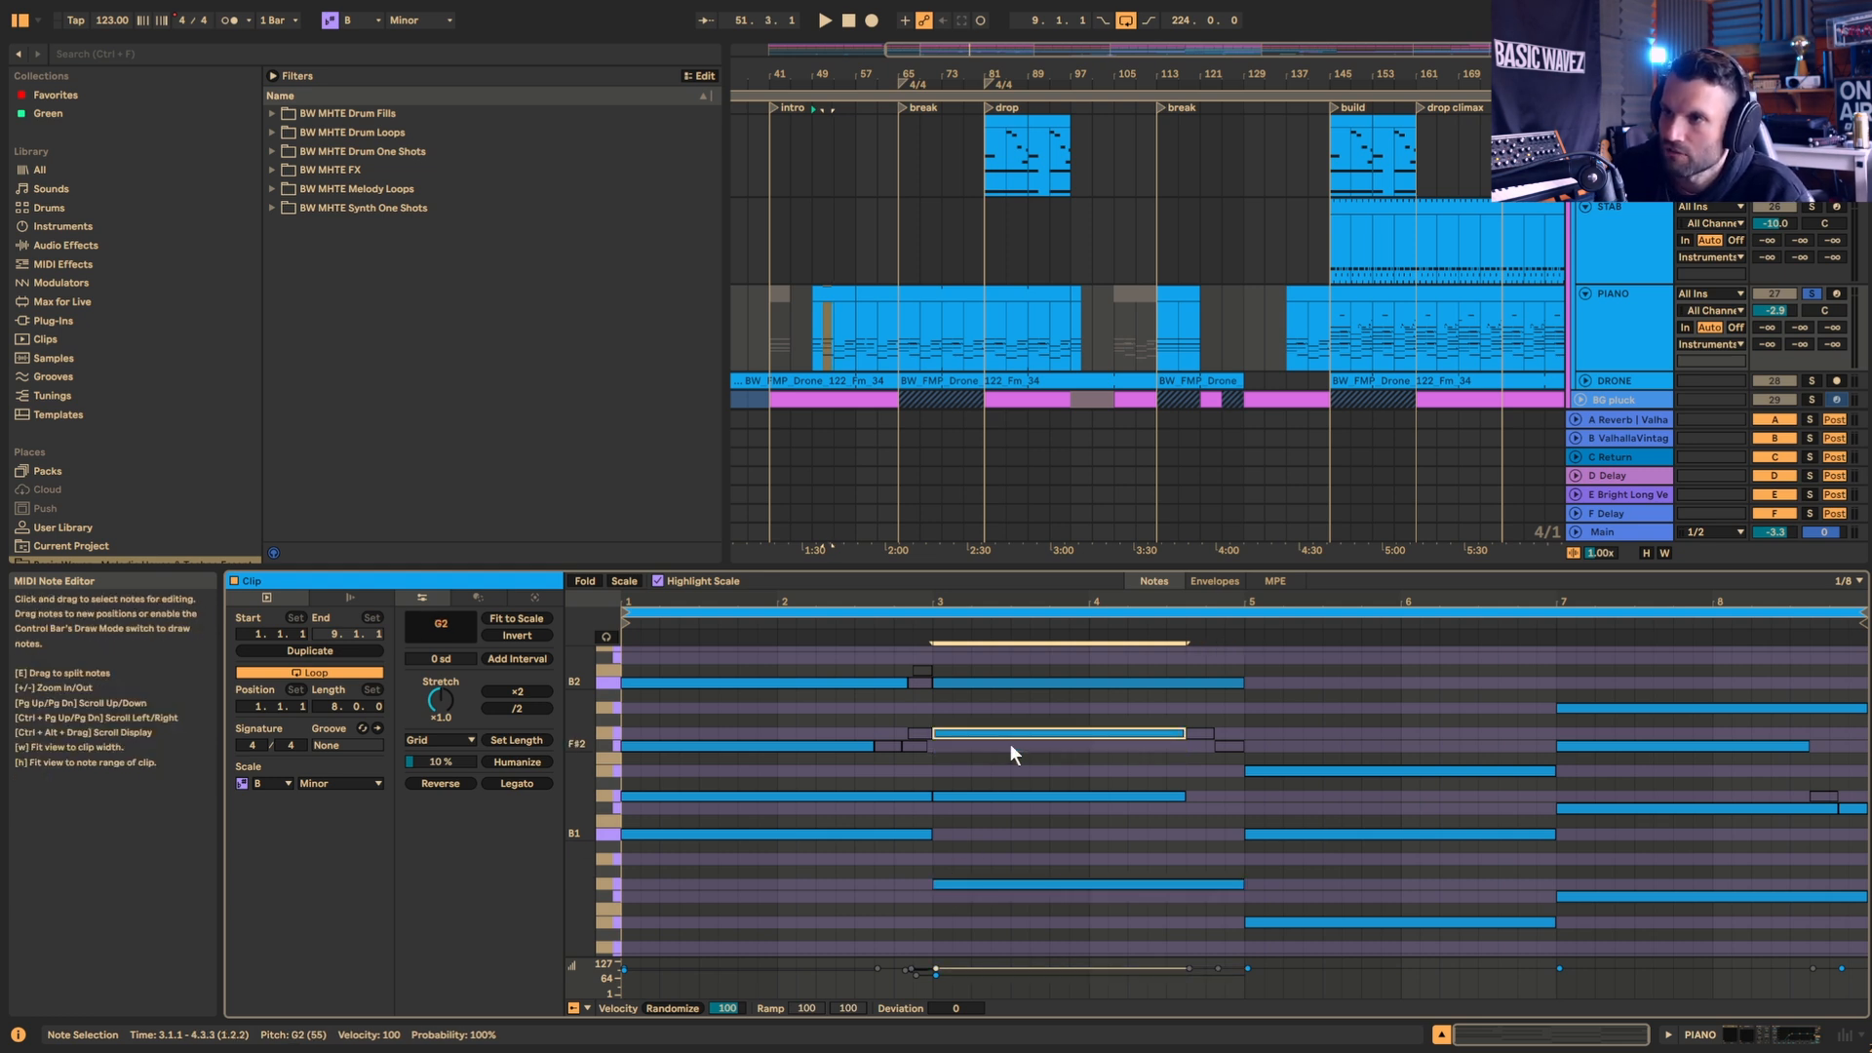
key(space)
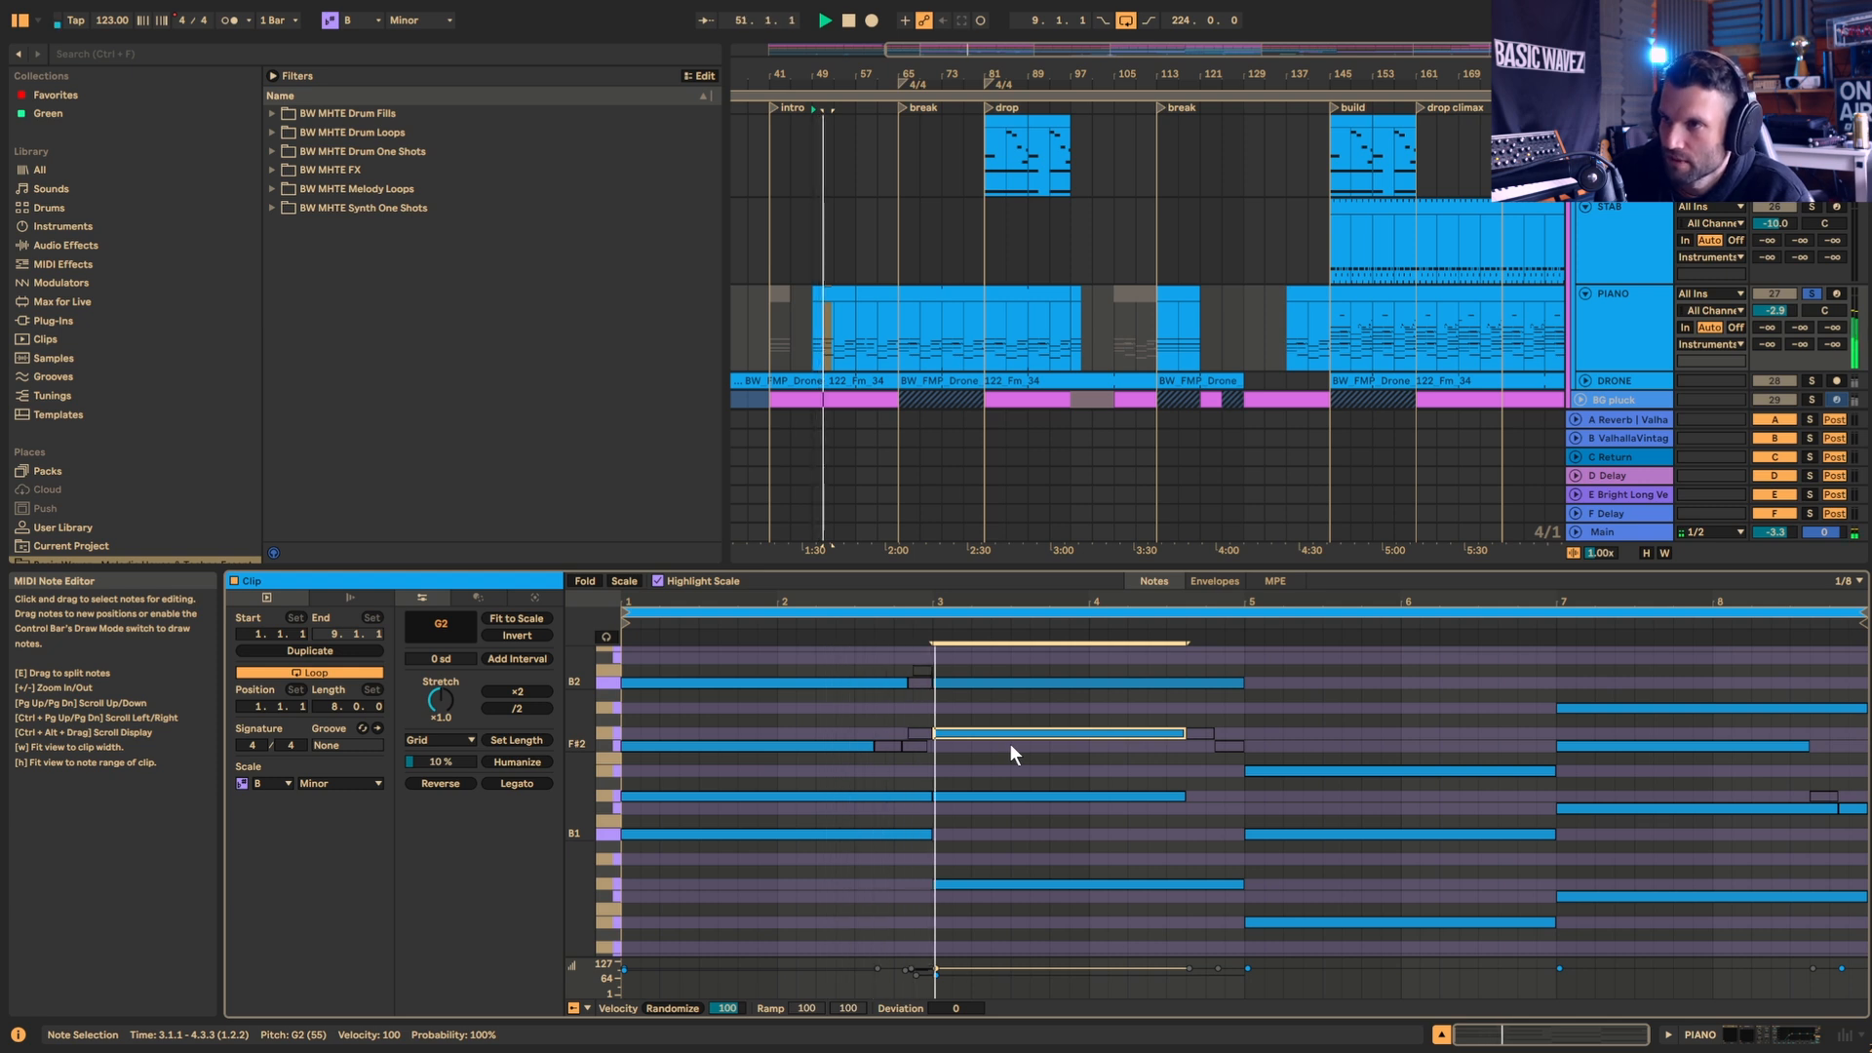
key(Down)
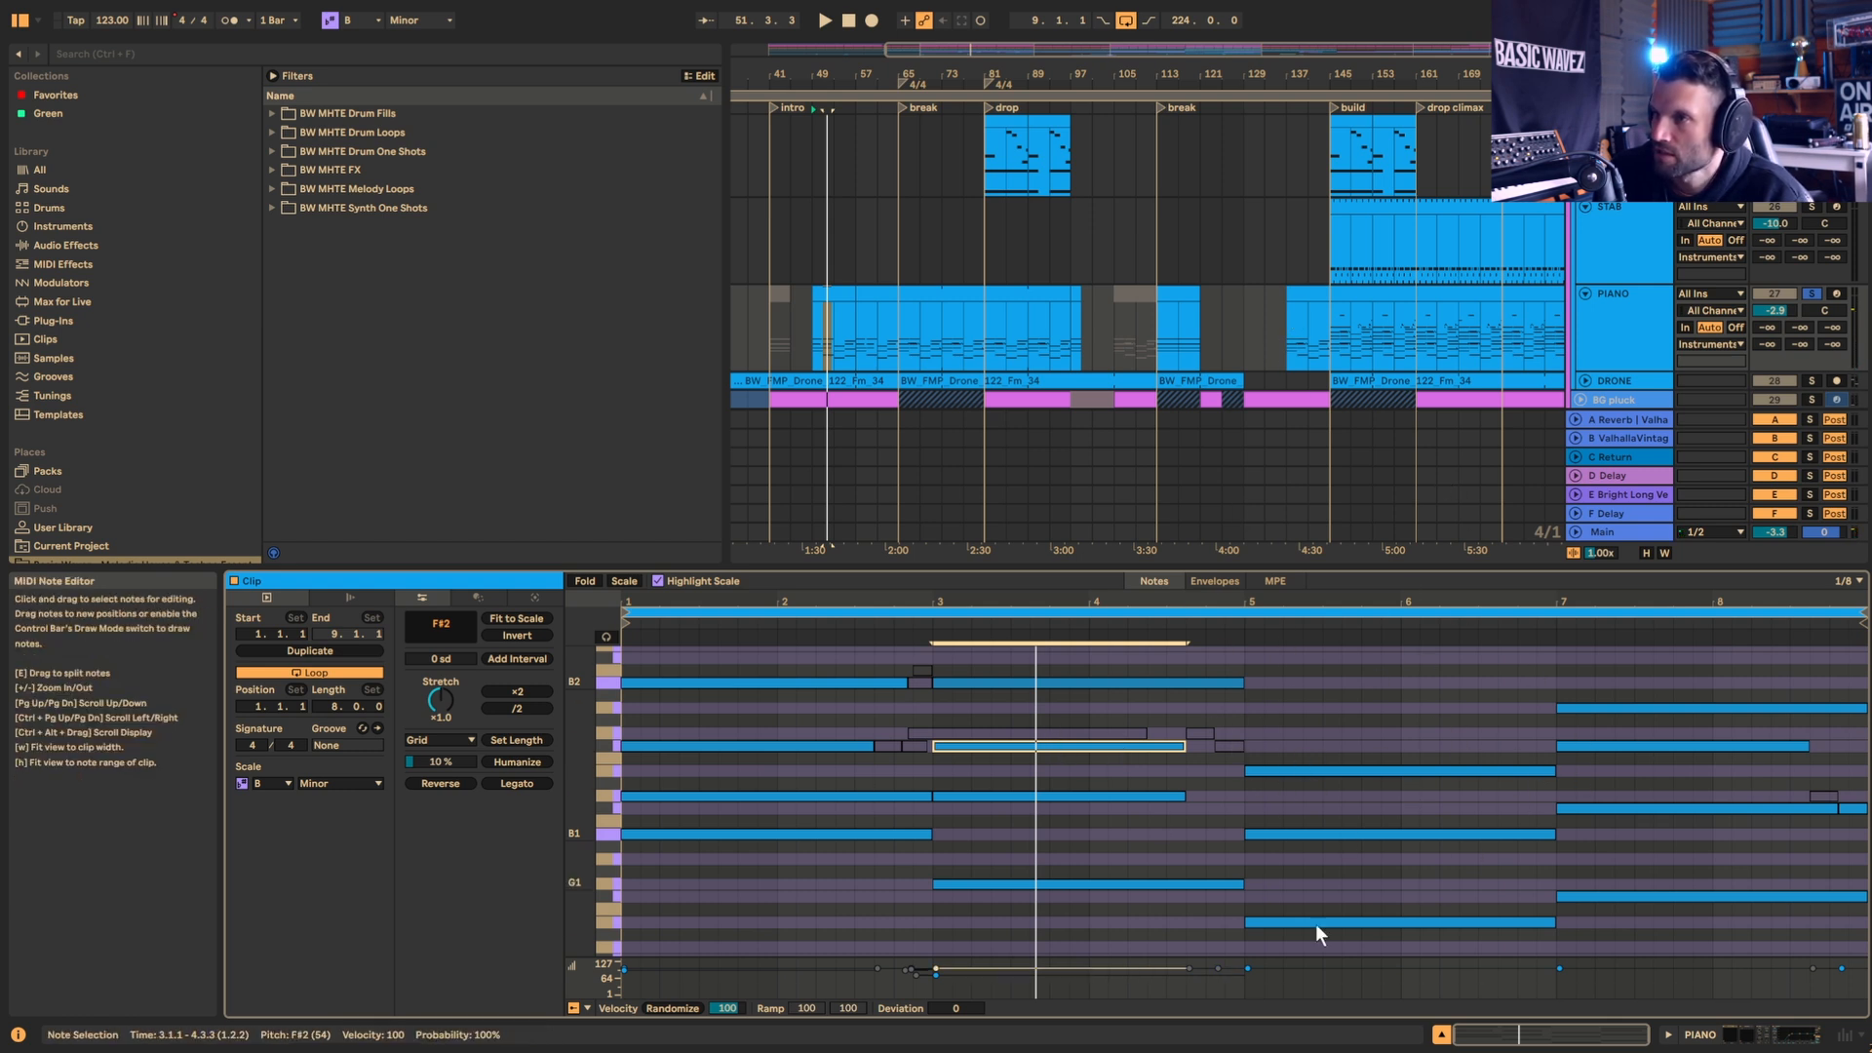
Step: Inspect the deactivated short F#2 and C3 notes at the end of bar 2 in the PIANO clip
scroll(902, 766, up, 2)
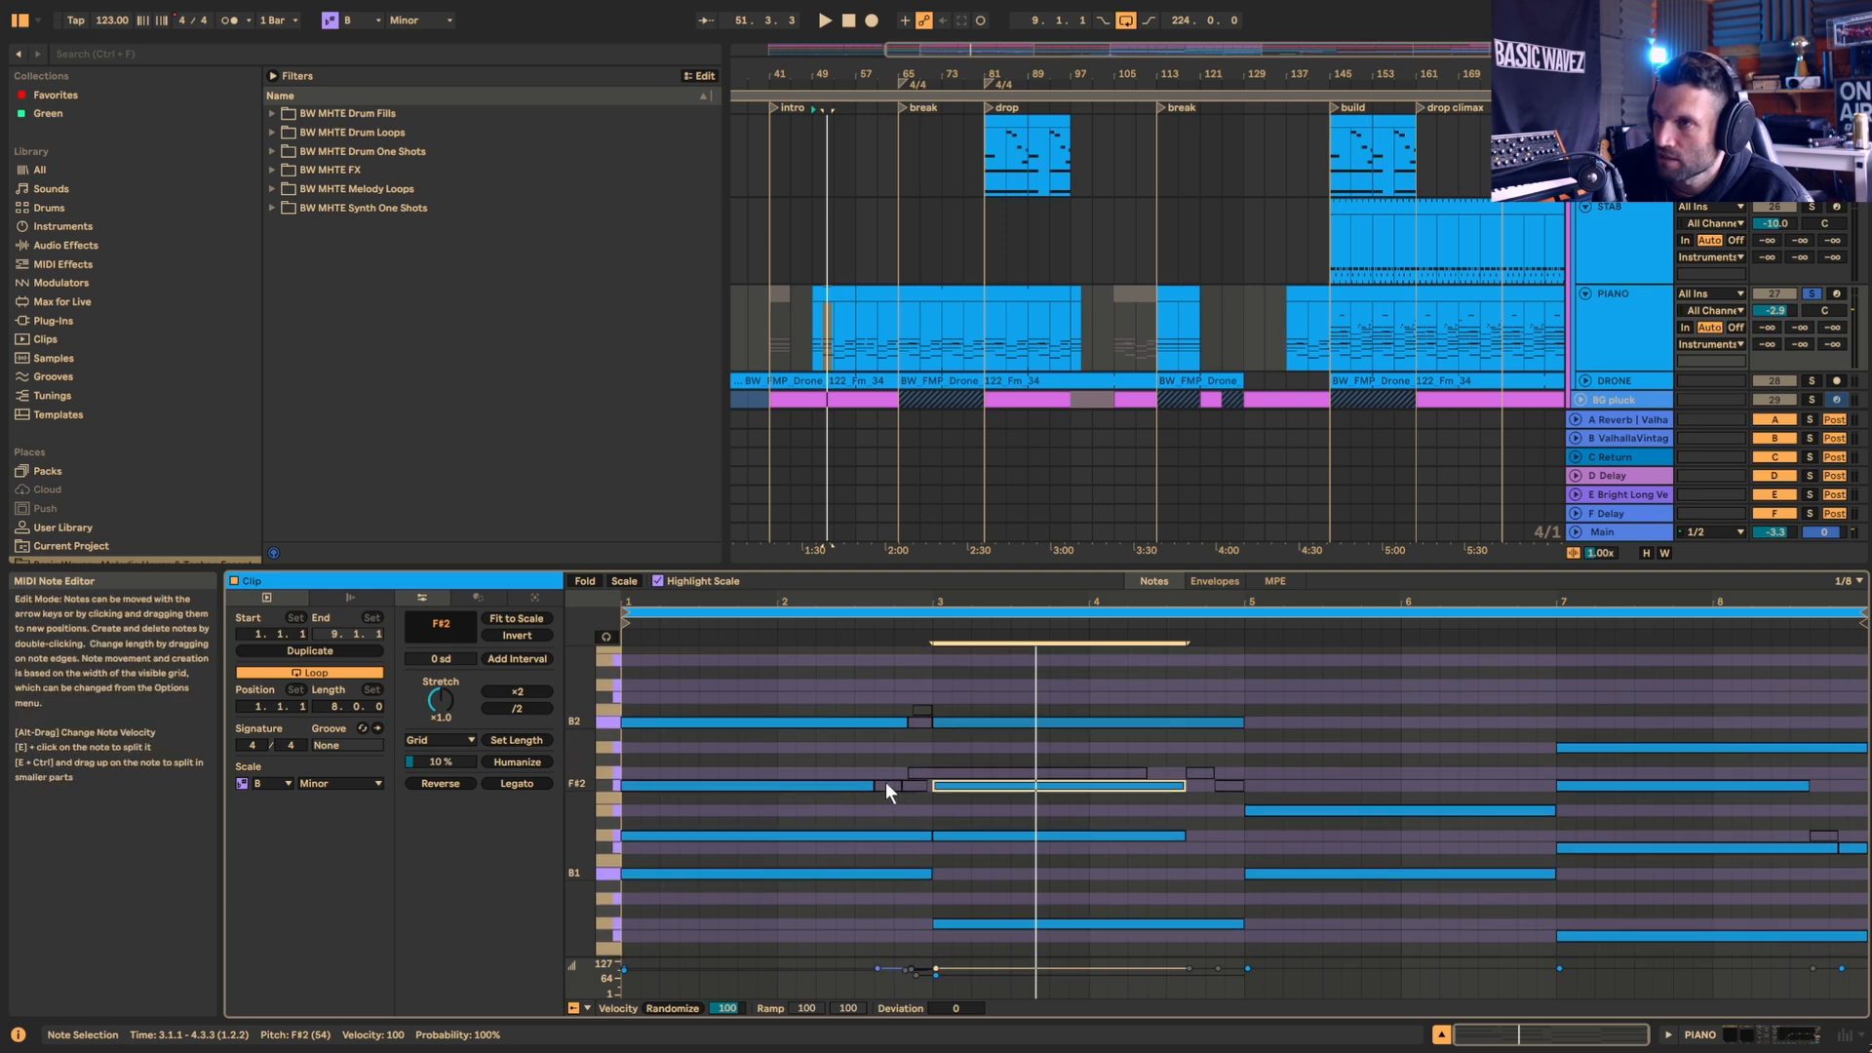
click(913, 785)
click(924, 711)
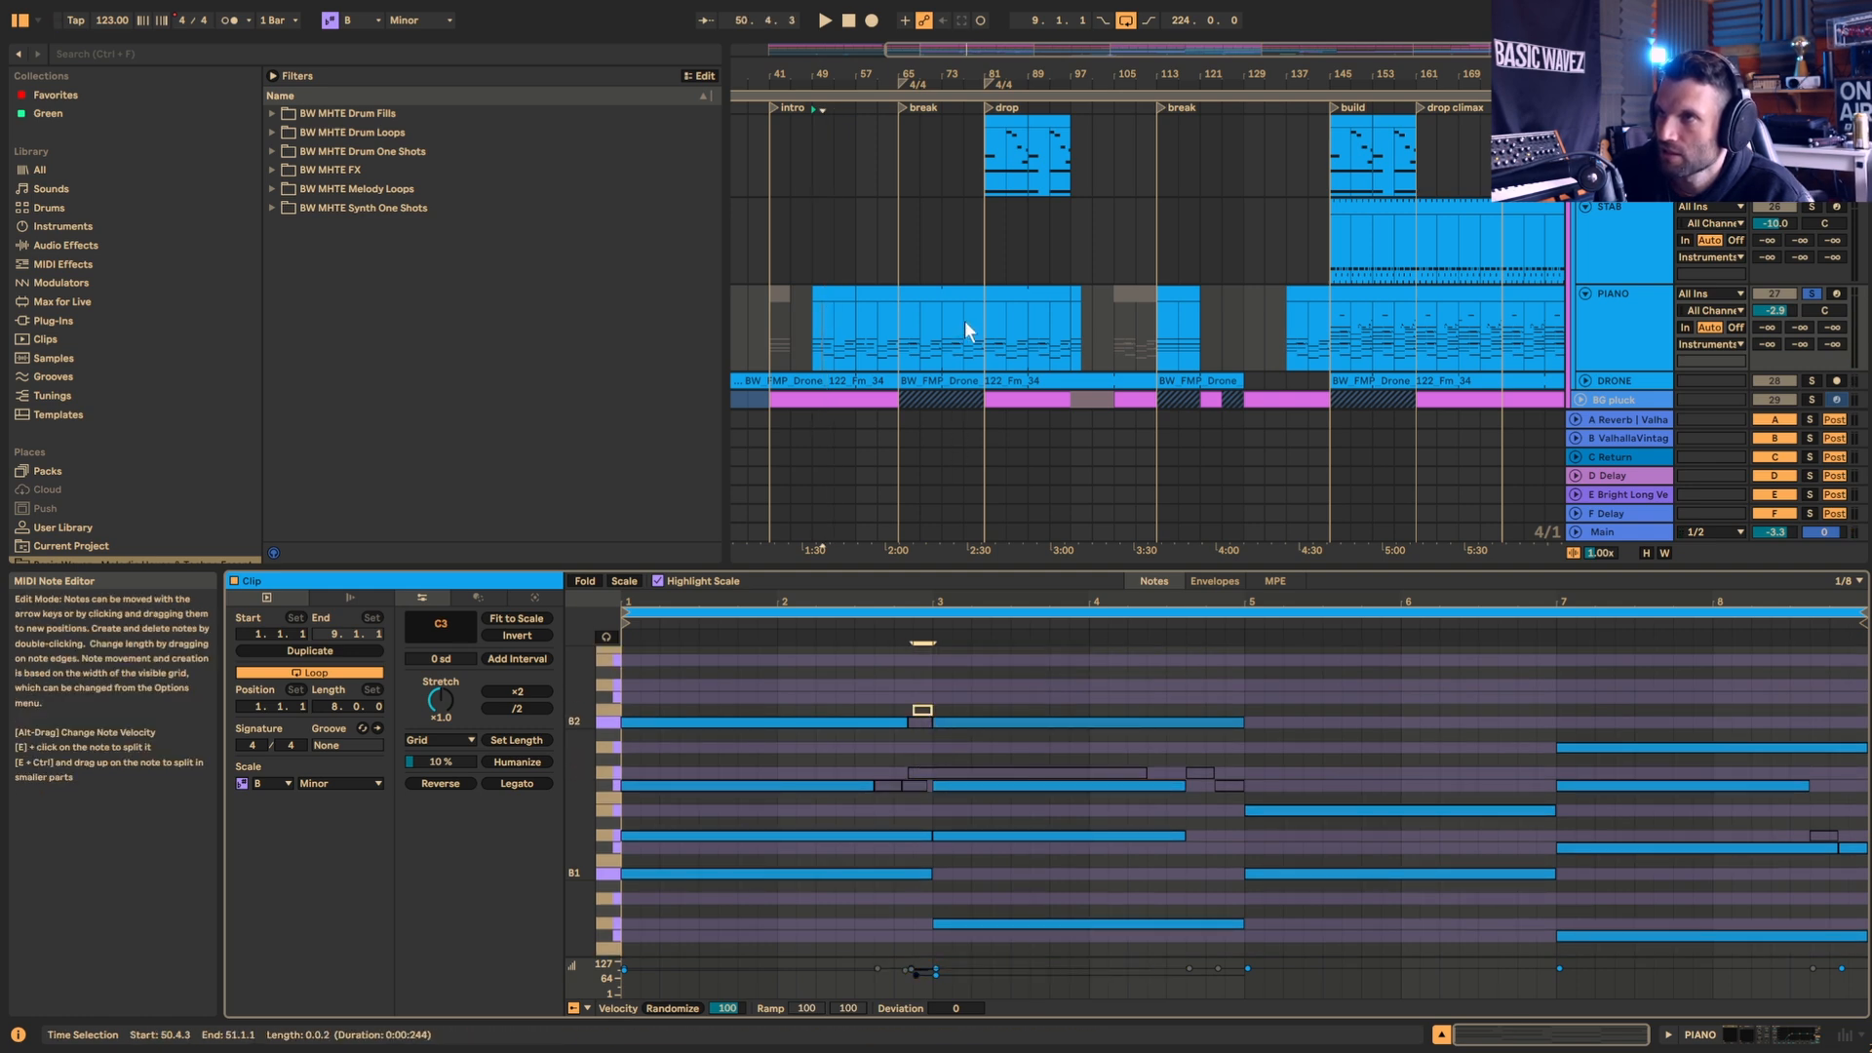
Step: Open the PIANO clip at bar 65 in the break and play it from the short F#2 note late in bar 2
click(933, 292)
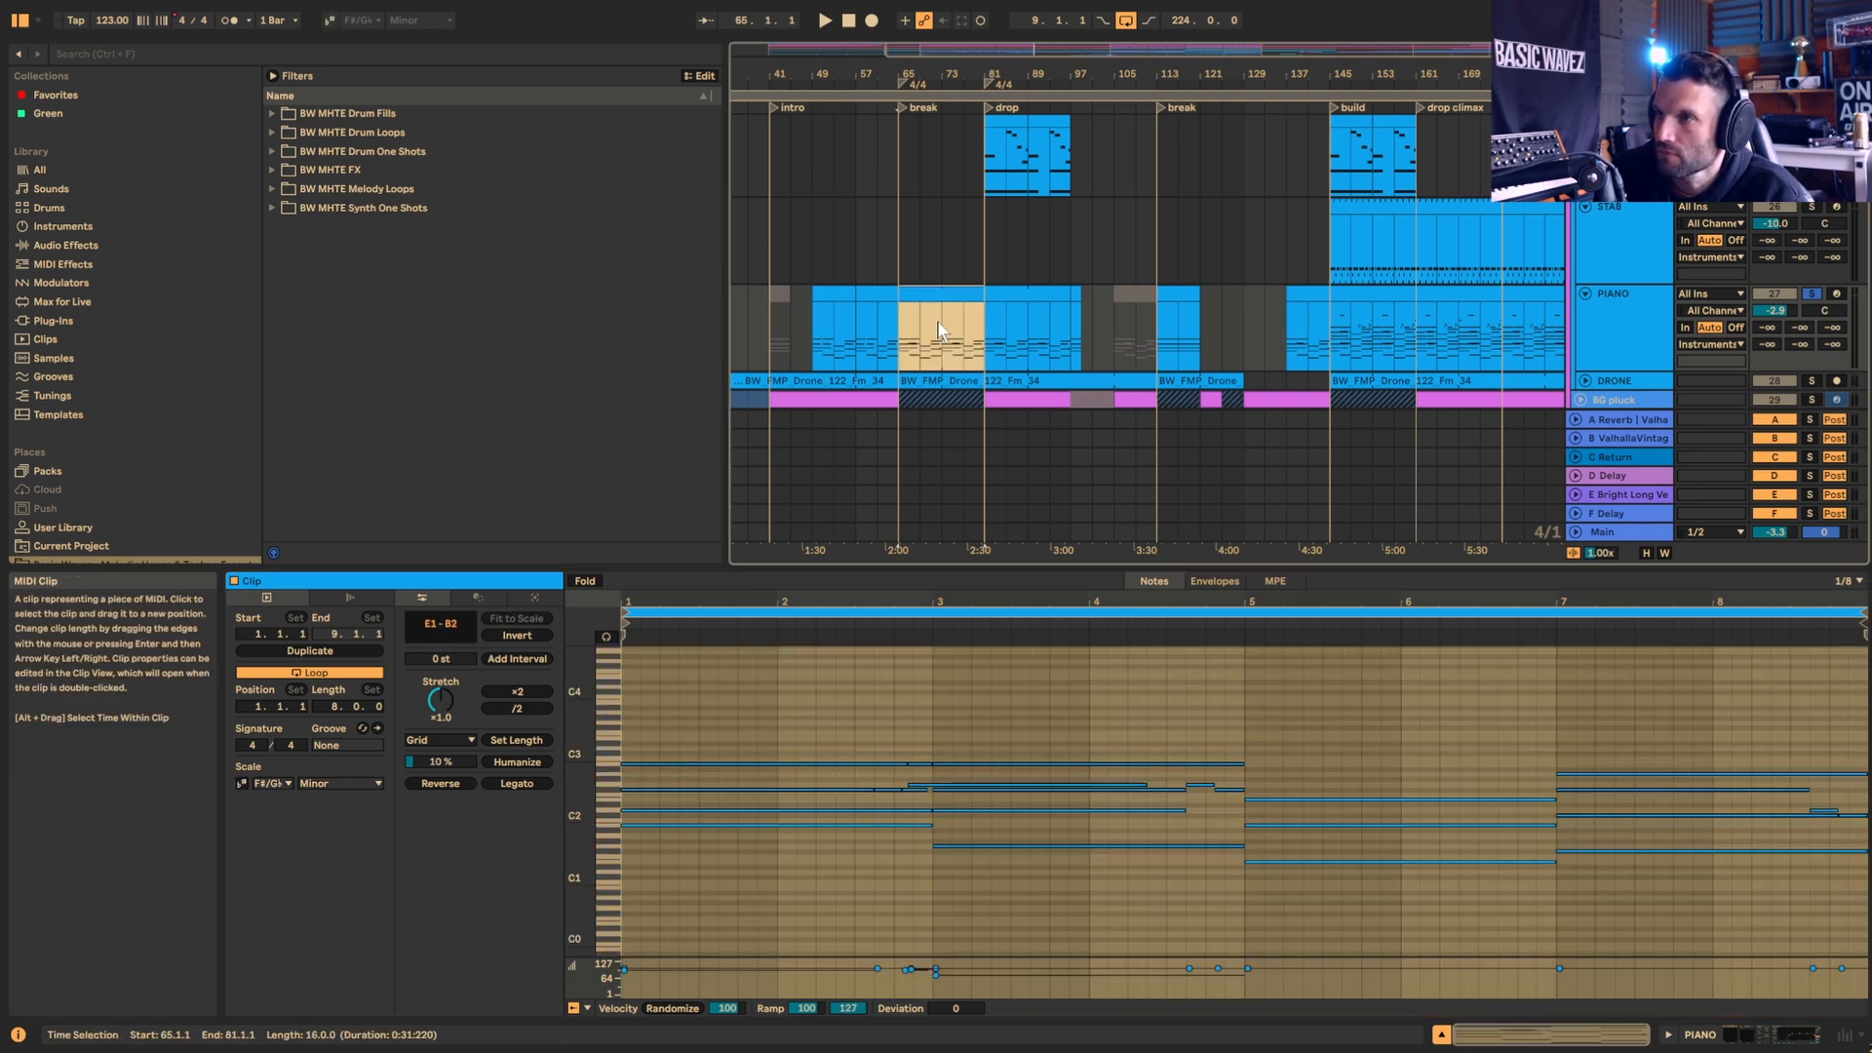
click(889, 746)
click(916, 758)
click(893, 789)
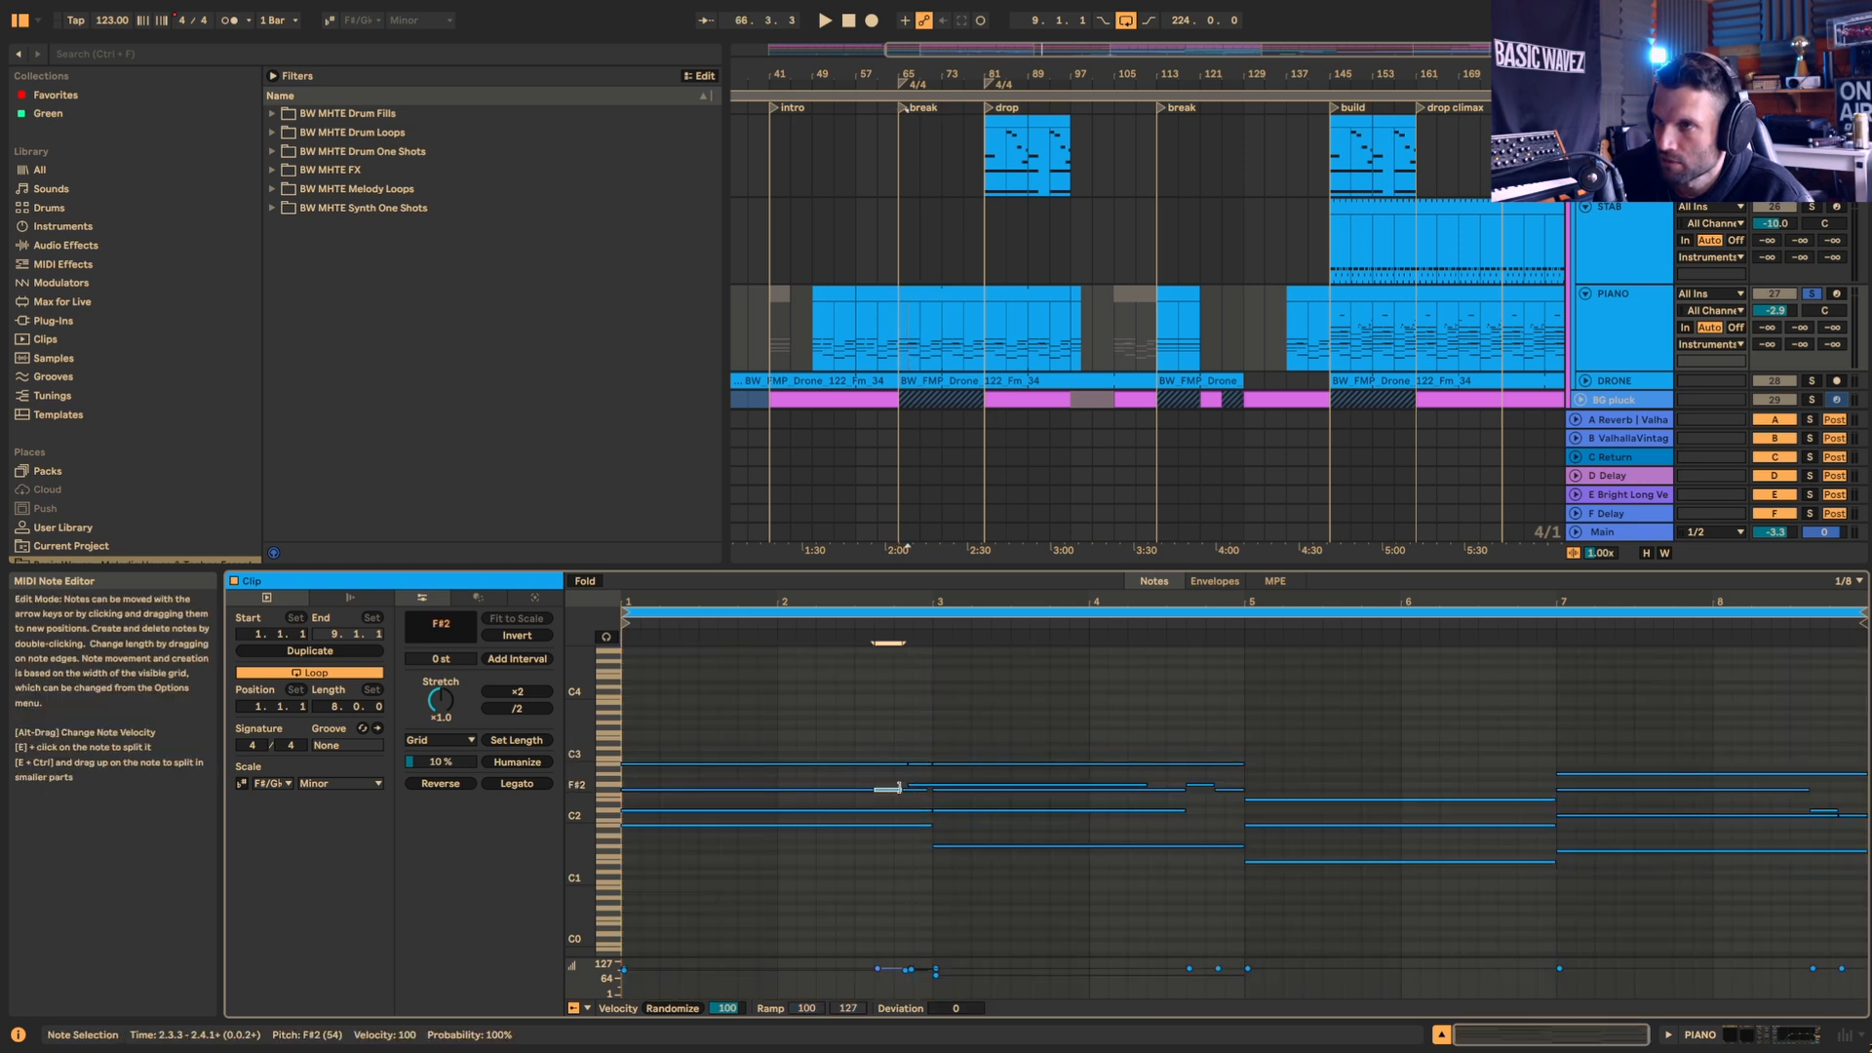
key(space)
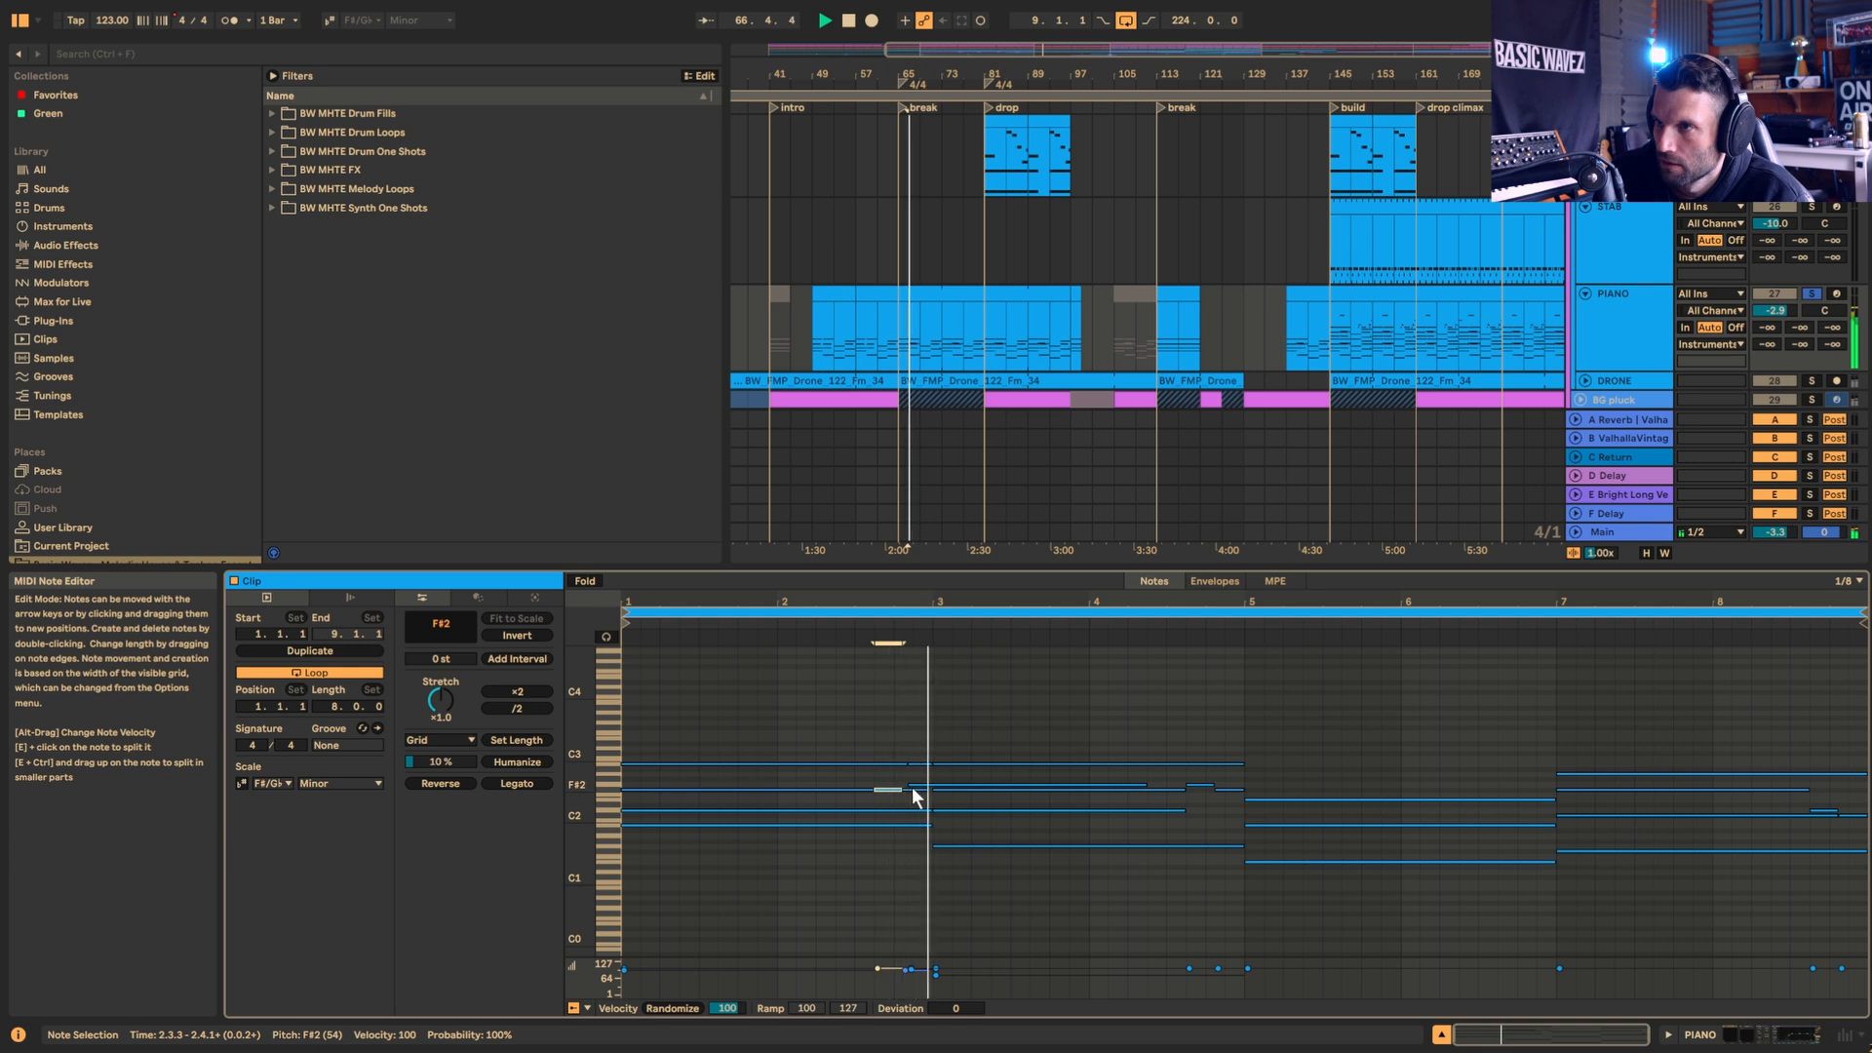
key(space)
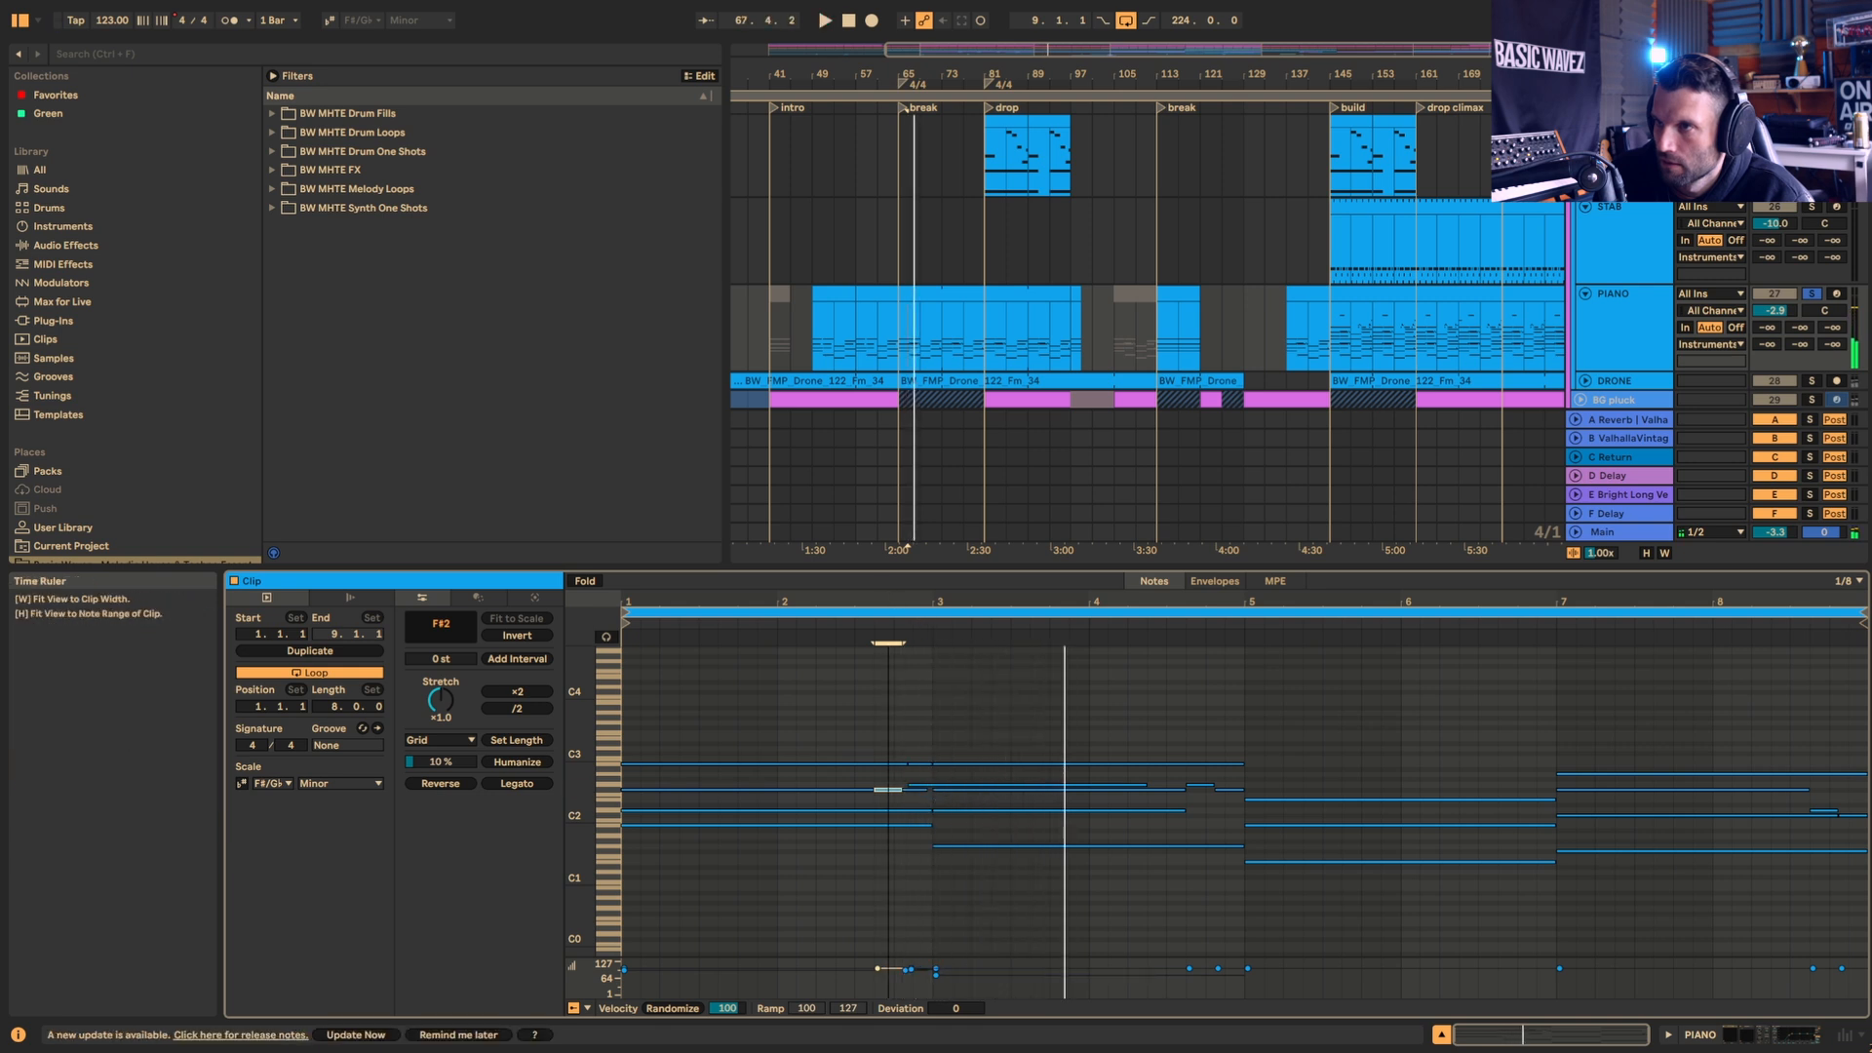
Step: Enlarge the break clip's notes, listen from the short F#2 at 2.4, and fit the view to the clip width
drag(933, 602, 987, 629)
drag(583, 773, 583, 707)
click(957, 741)
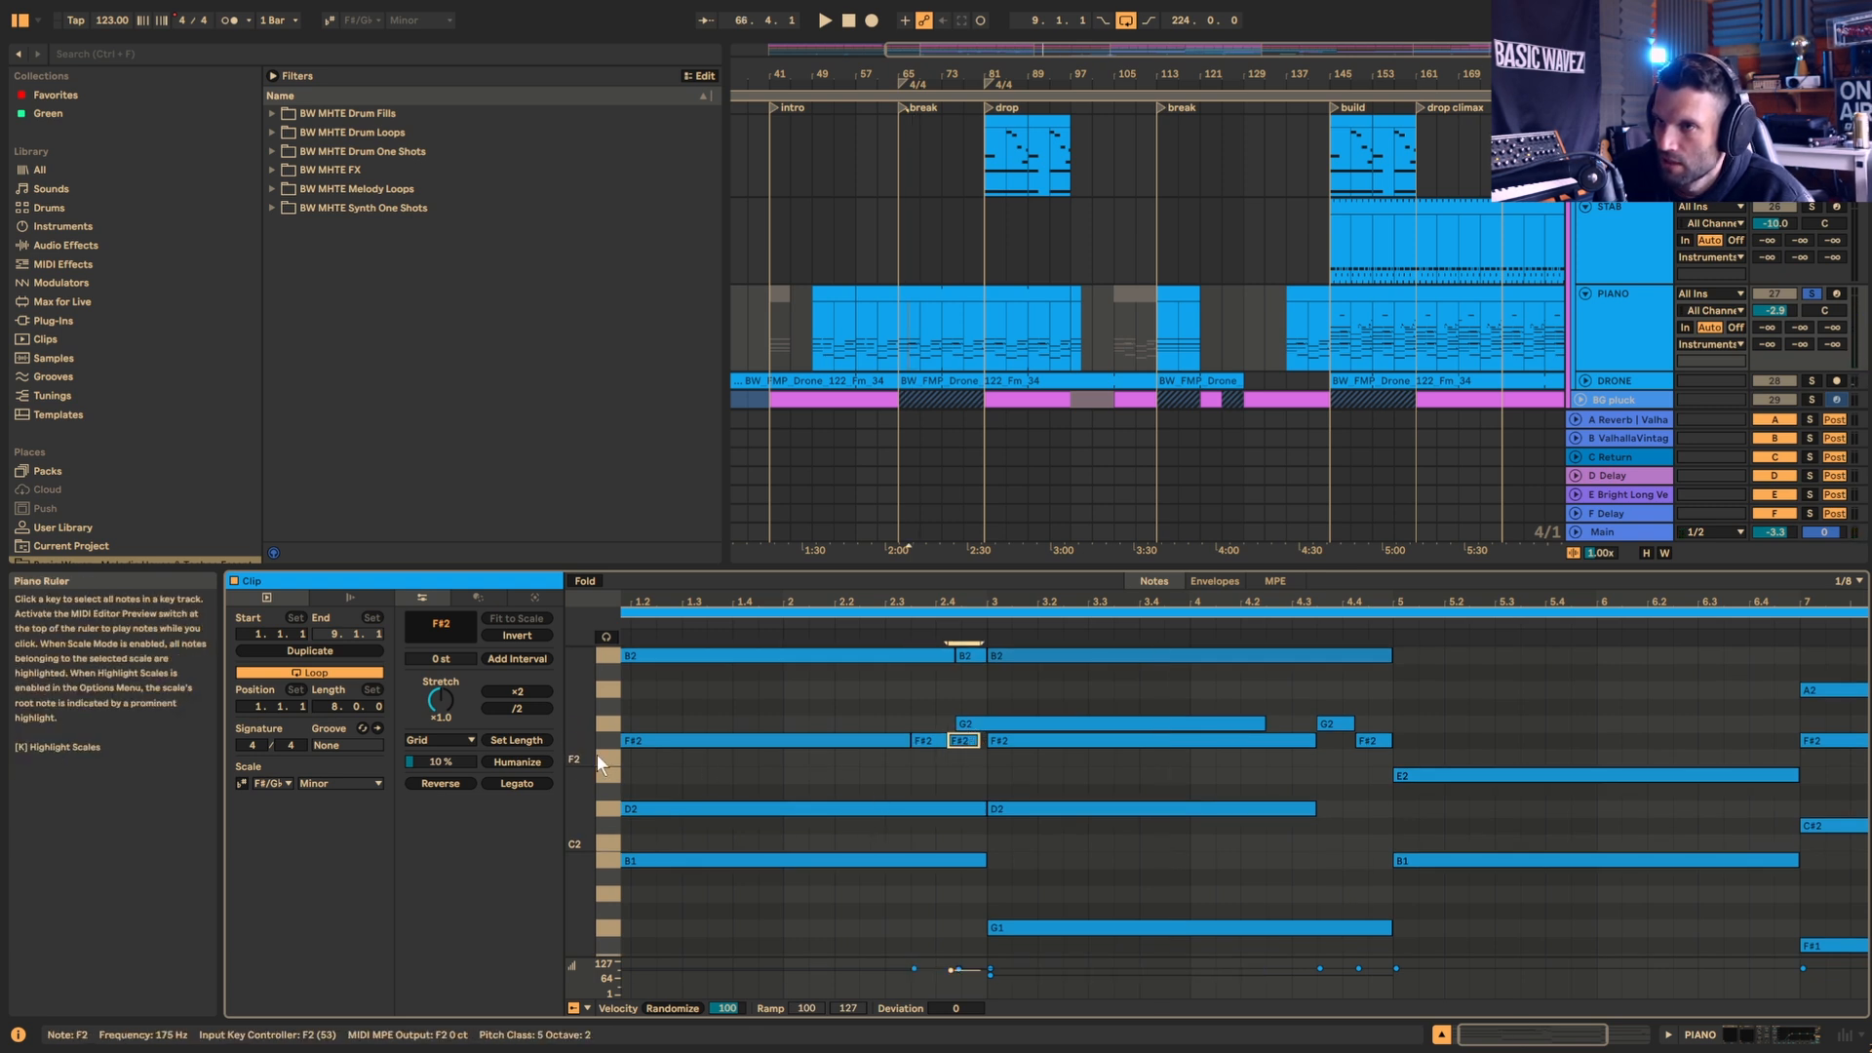
drag(583, 769, 572, 768)
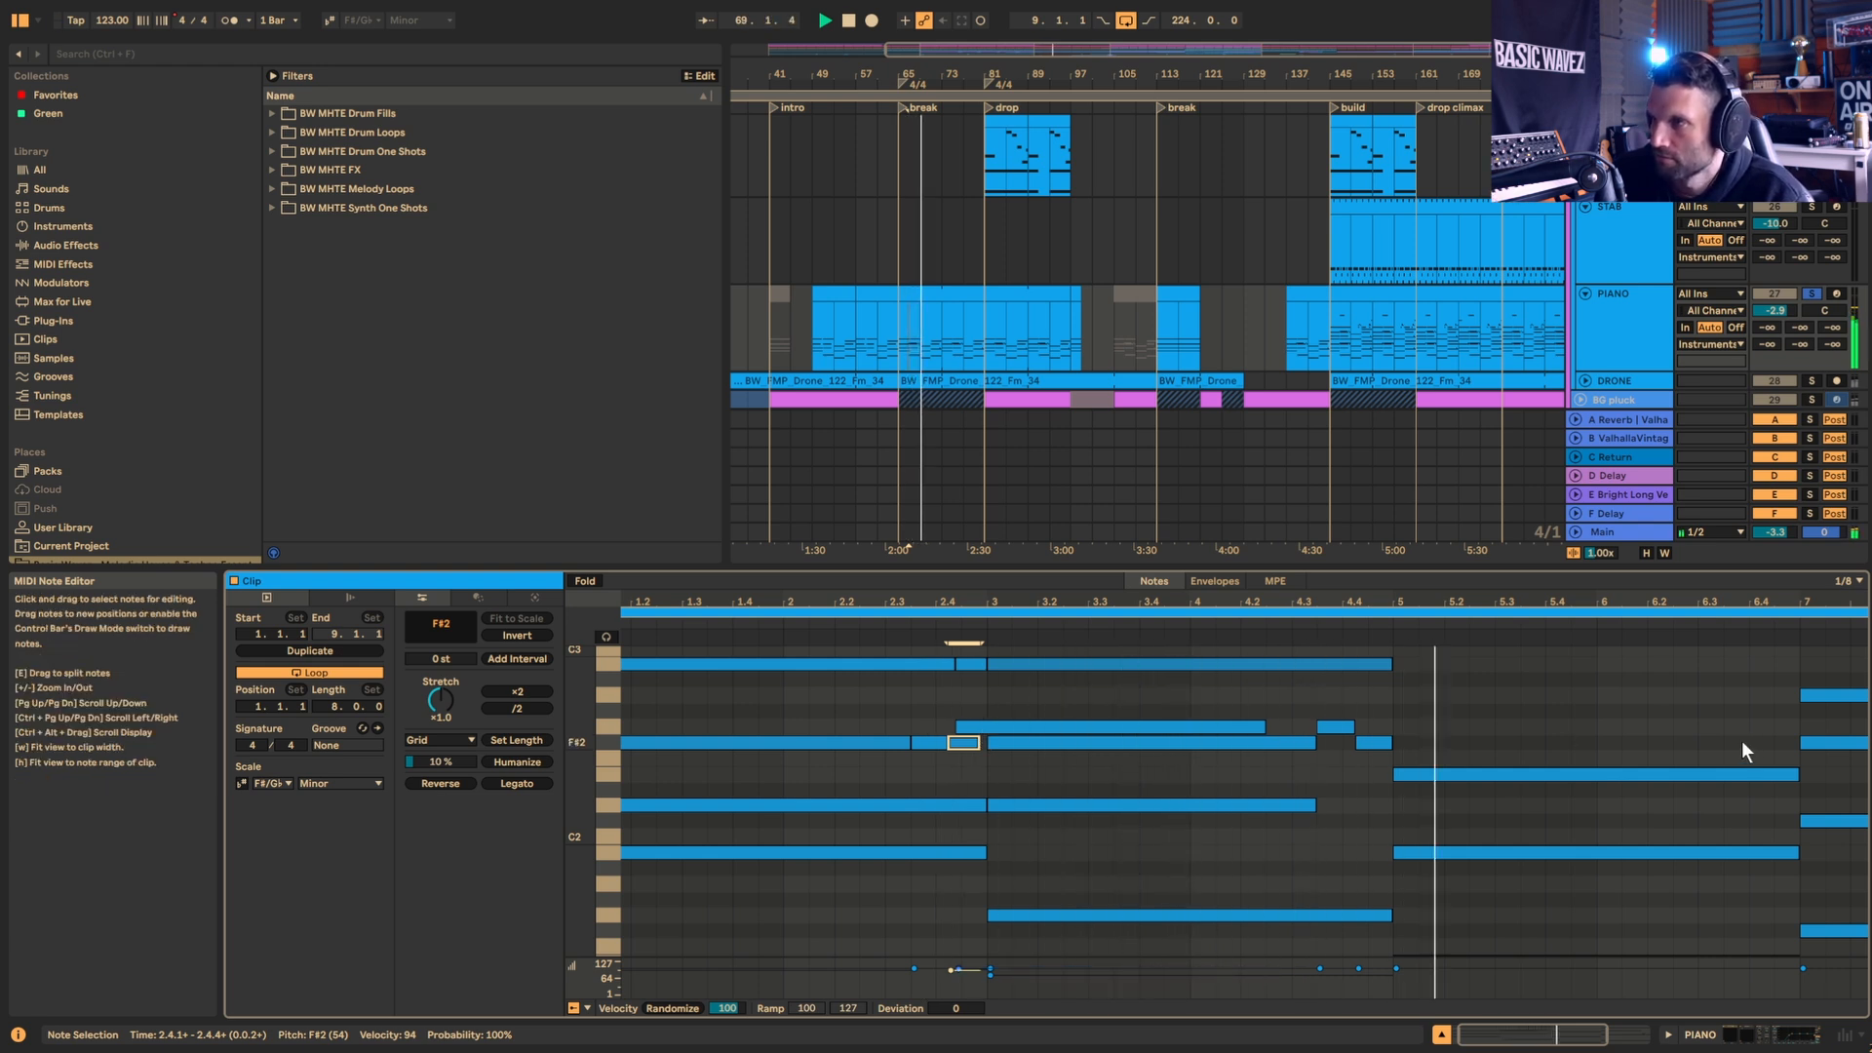
key(w)
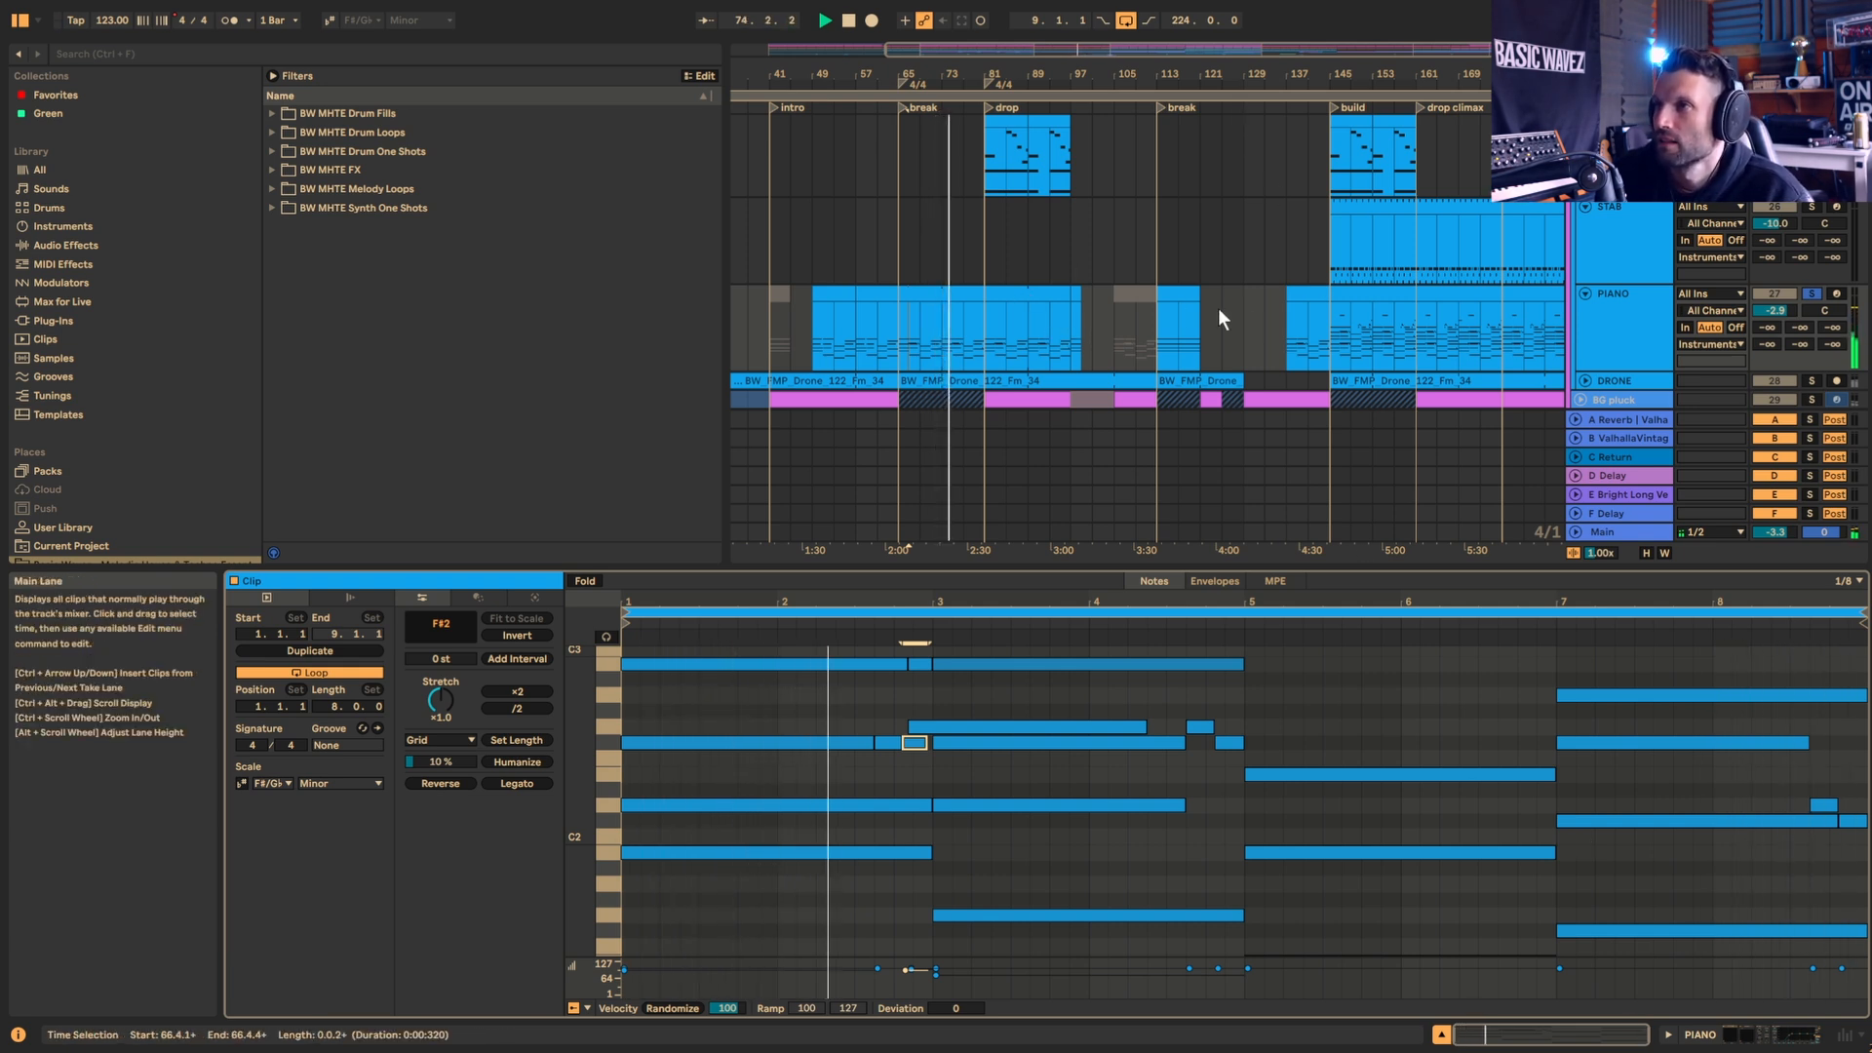
Step: Open the PIANO clip at bar 145 in the build and select its B3–F#4 melody notes from bar 8 onward
click(1353, 296)
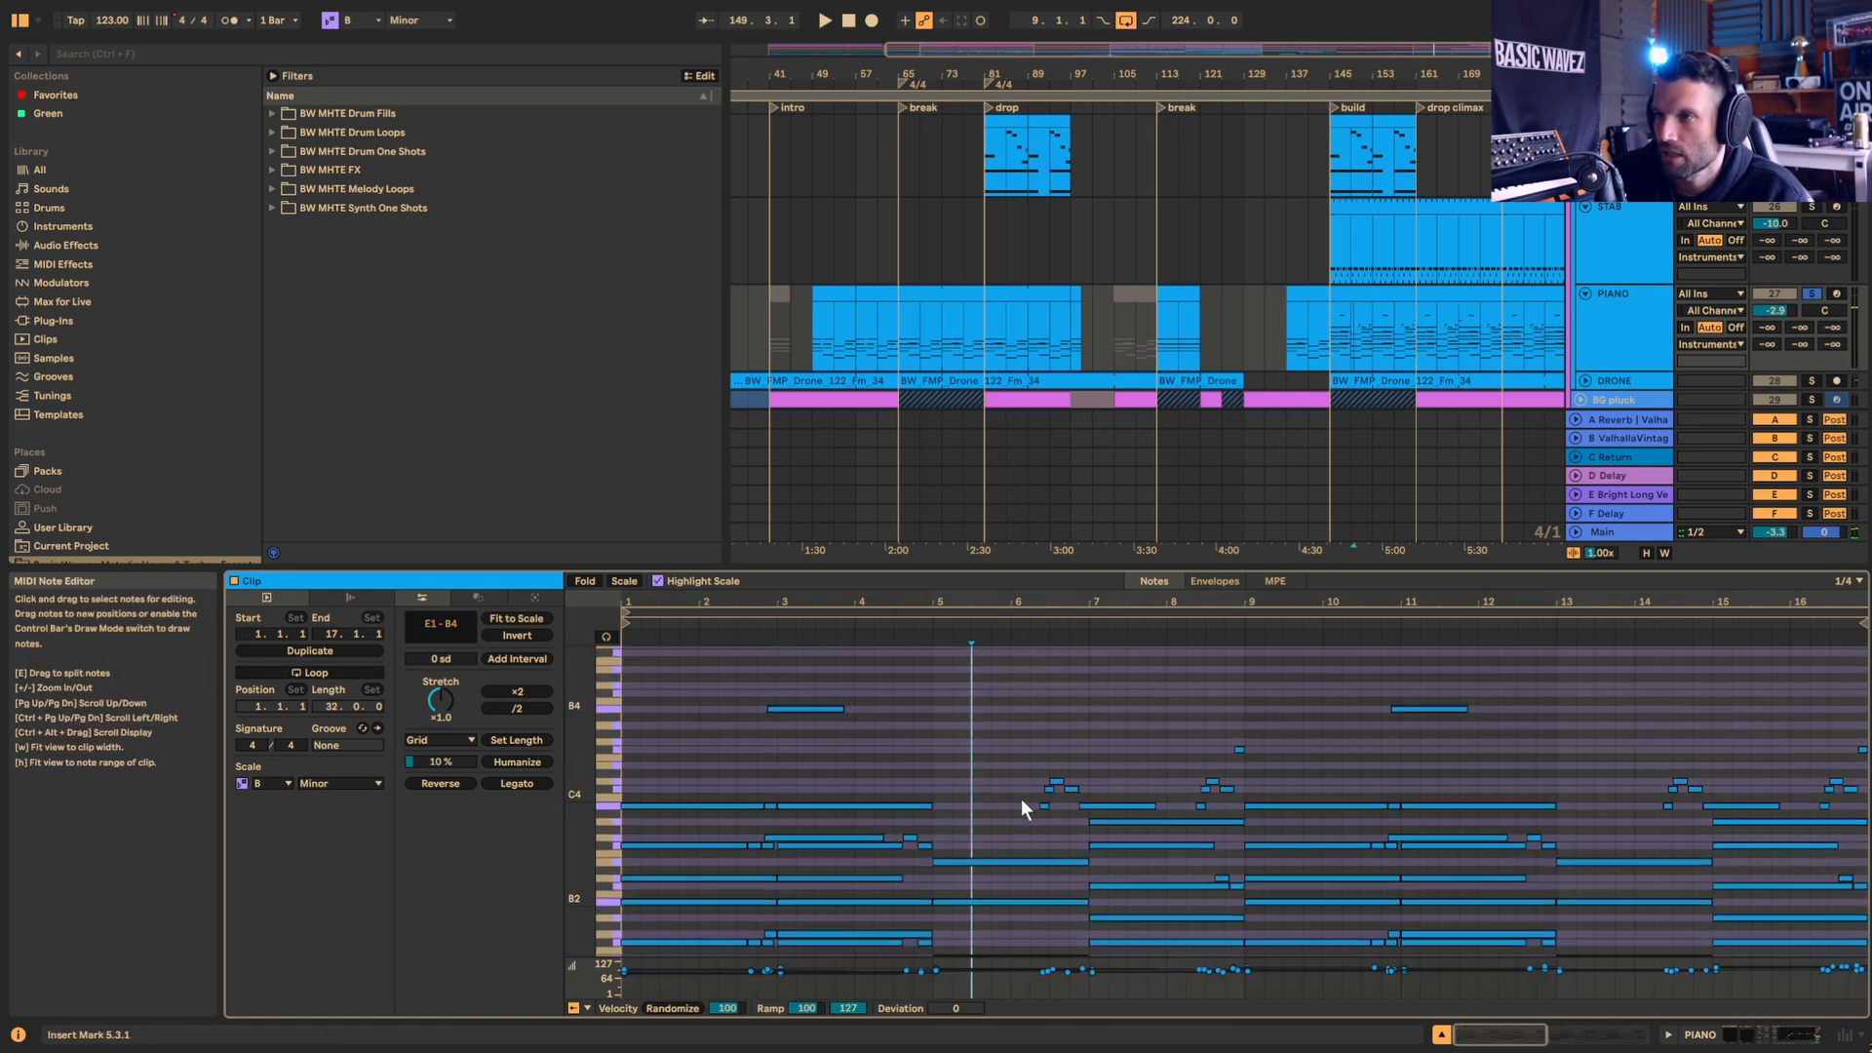
scroll(936, 791, down, 3)
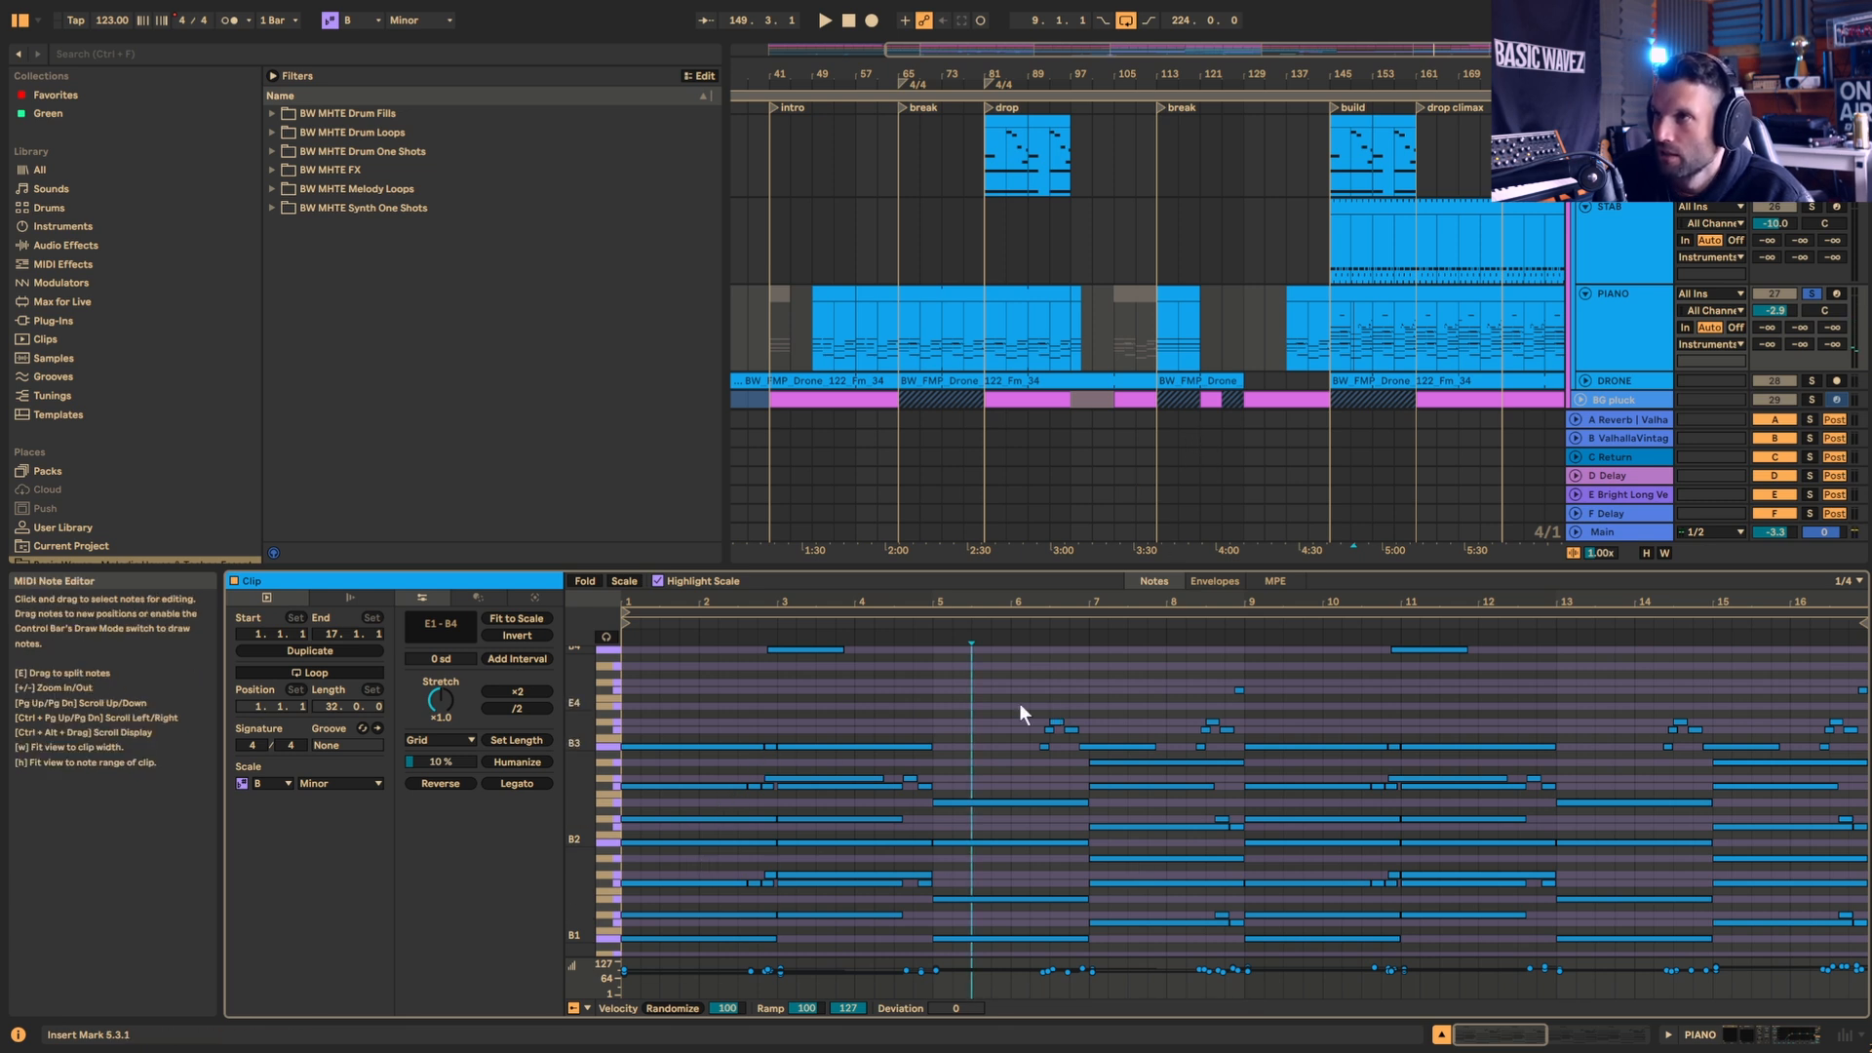
scroll(751, 839, down, 1)
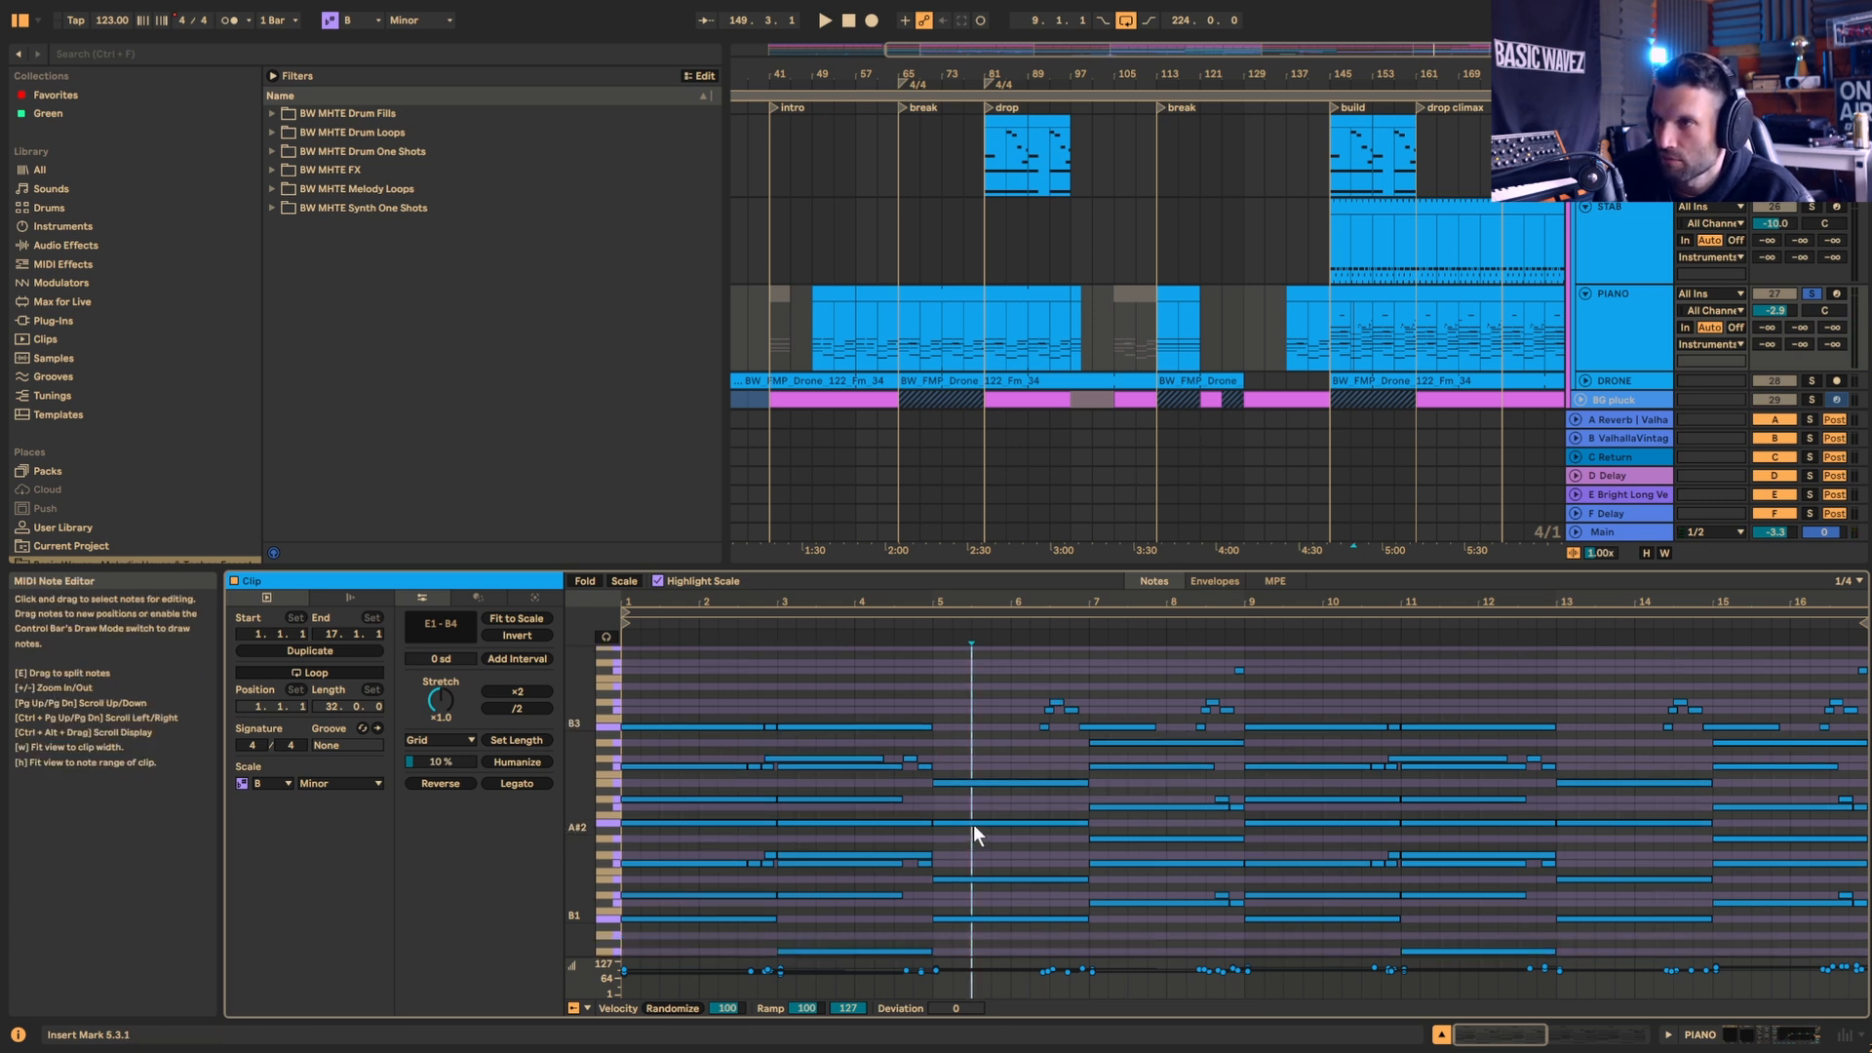
scroll(973, 824, up, 1)
scroll(1010, 745, up, 1)
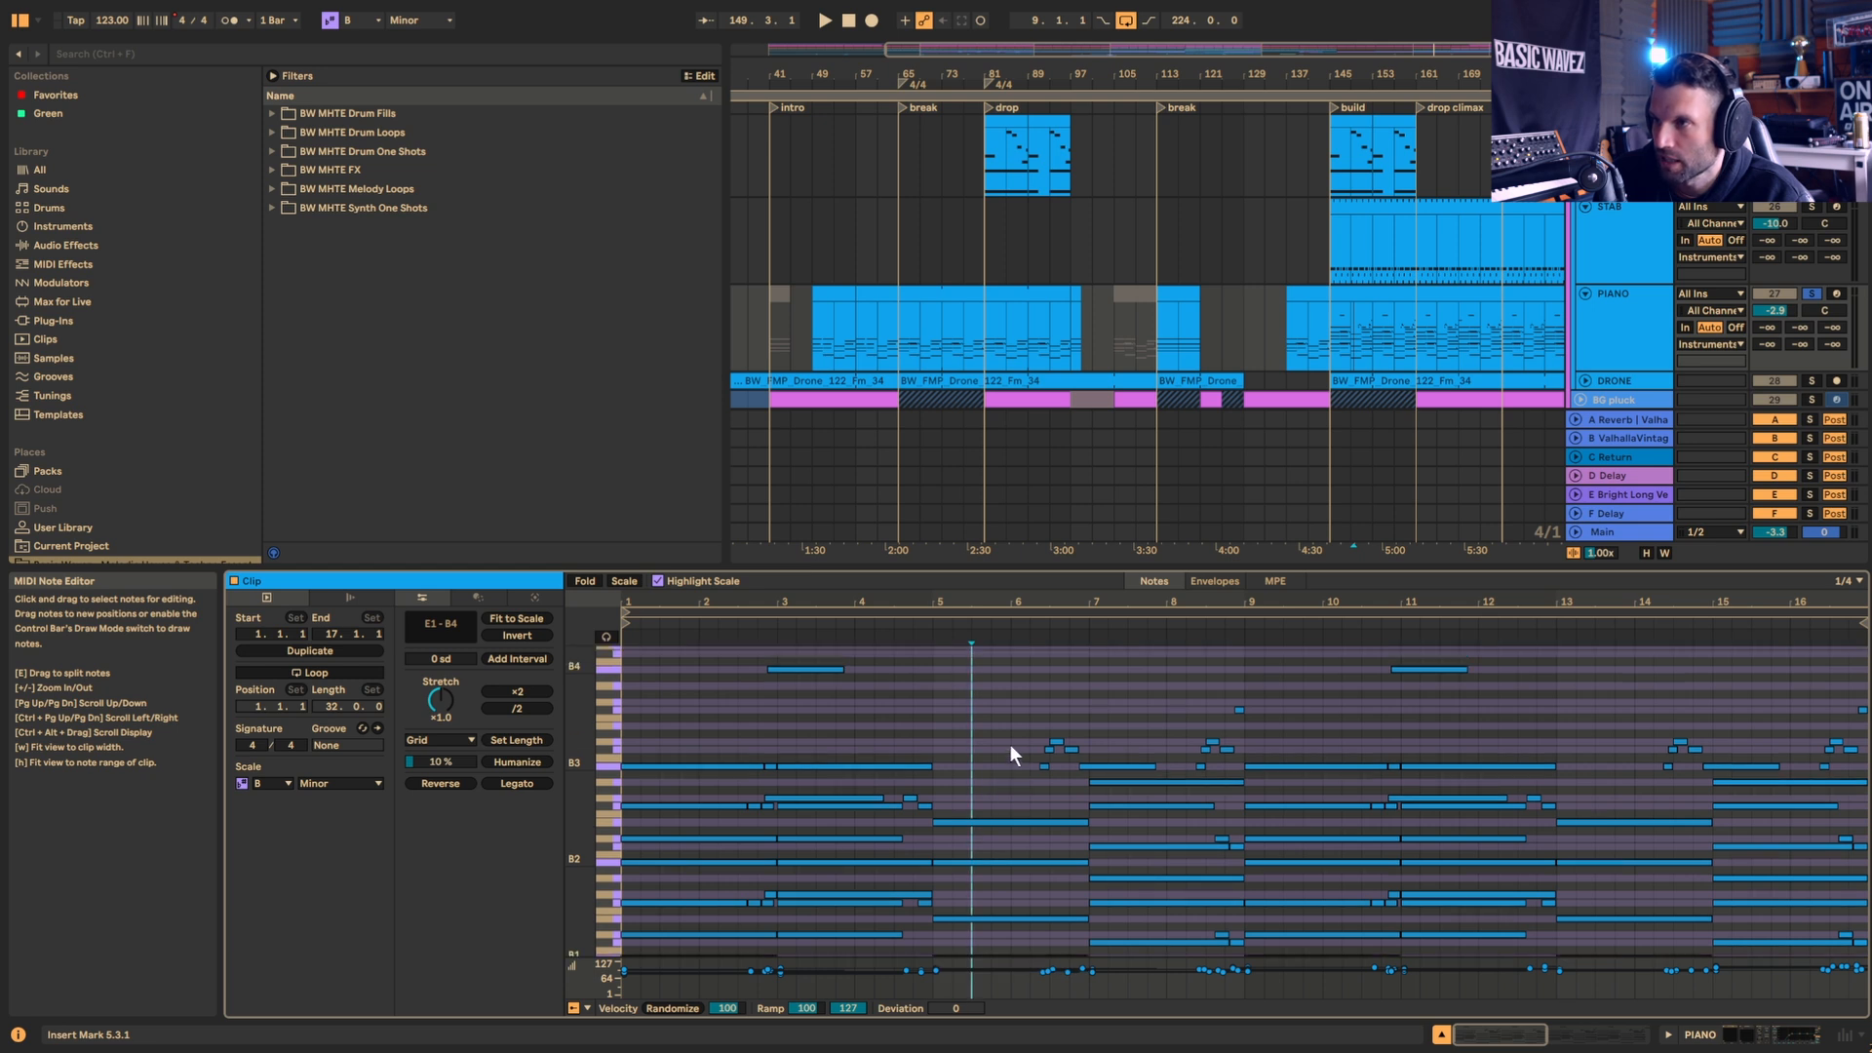
drag(1010, 746, 1090, 772)
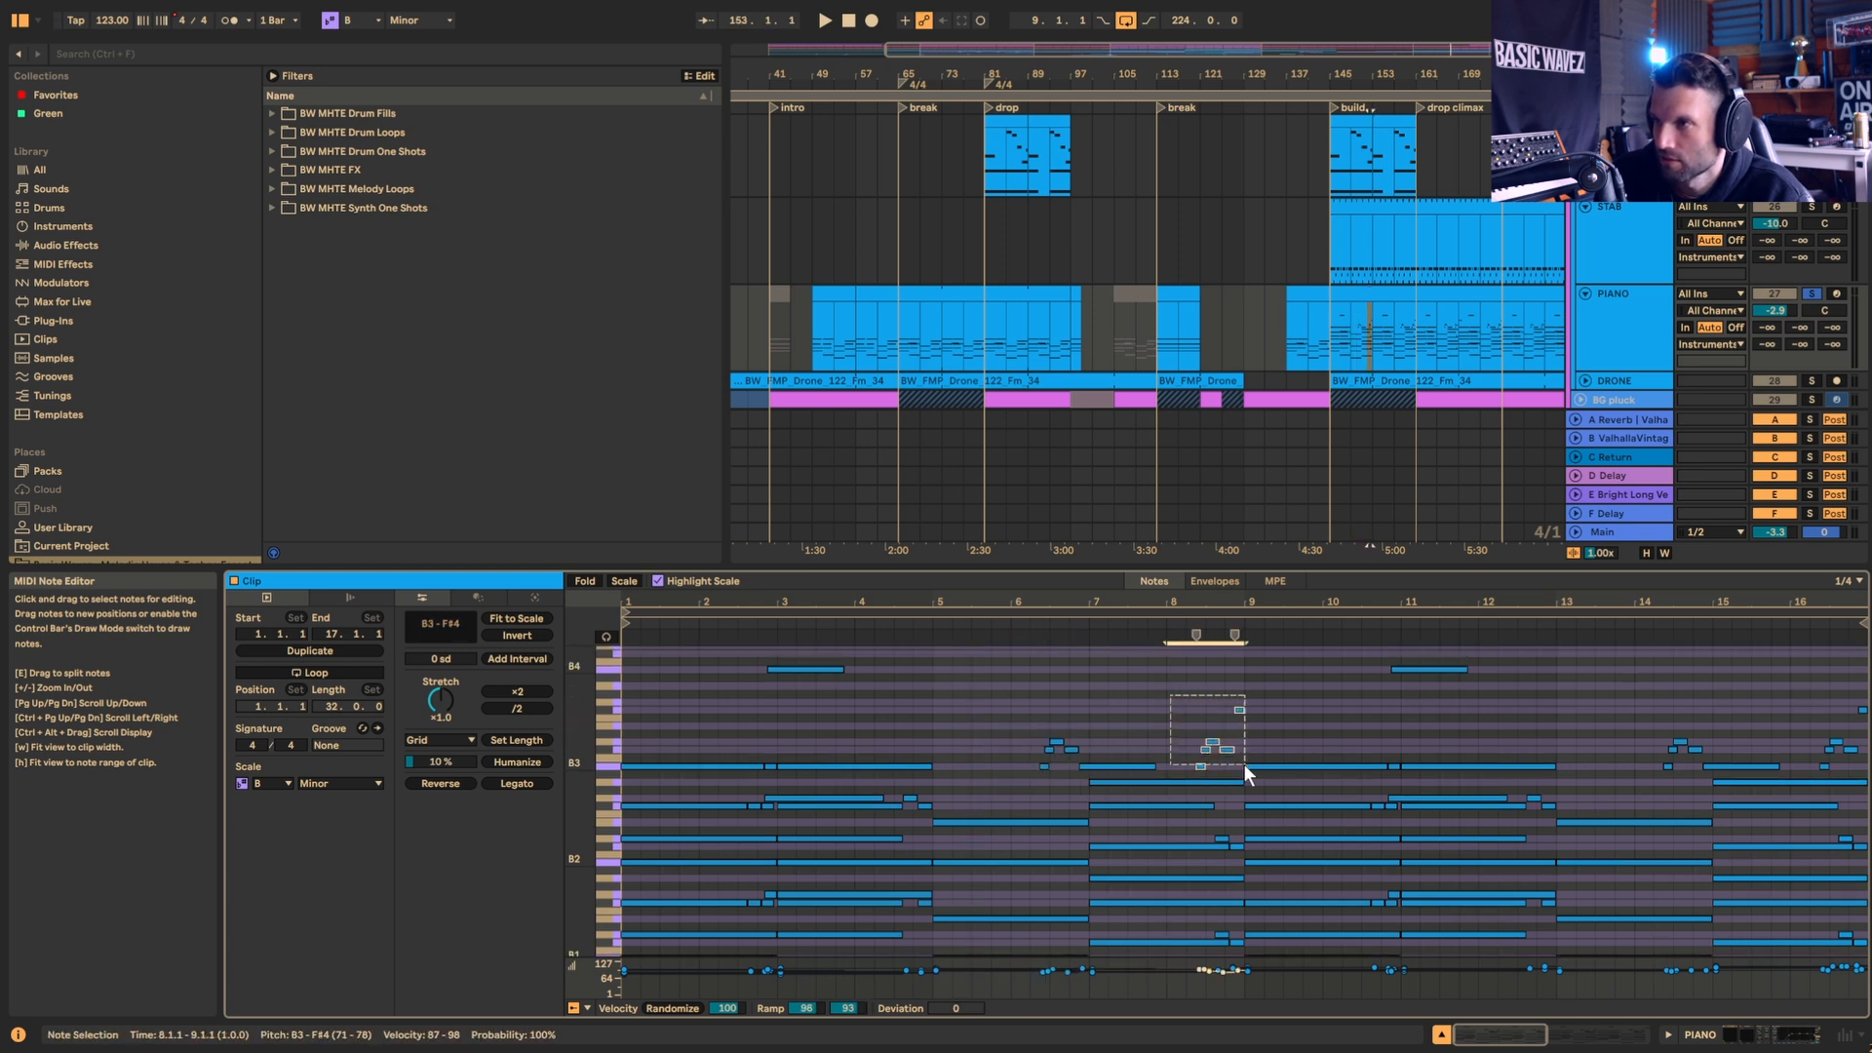
drag(1245, 765, 1248, 768)
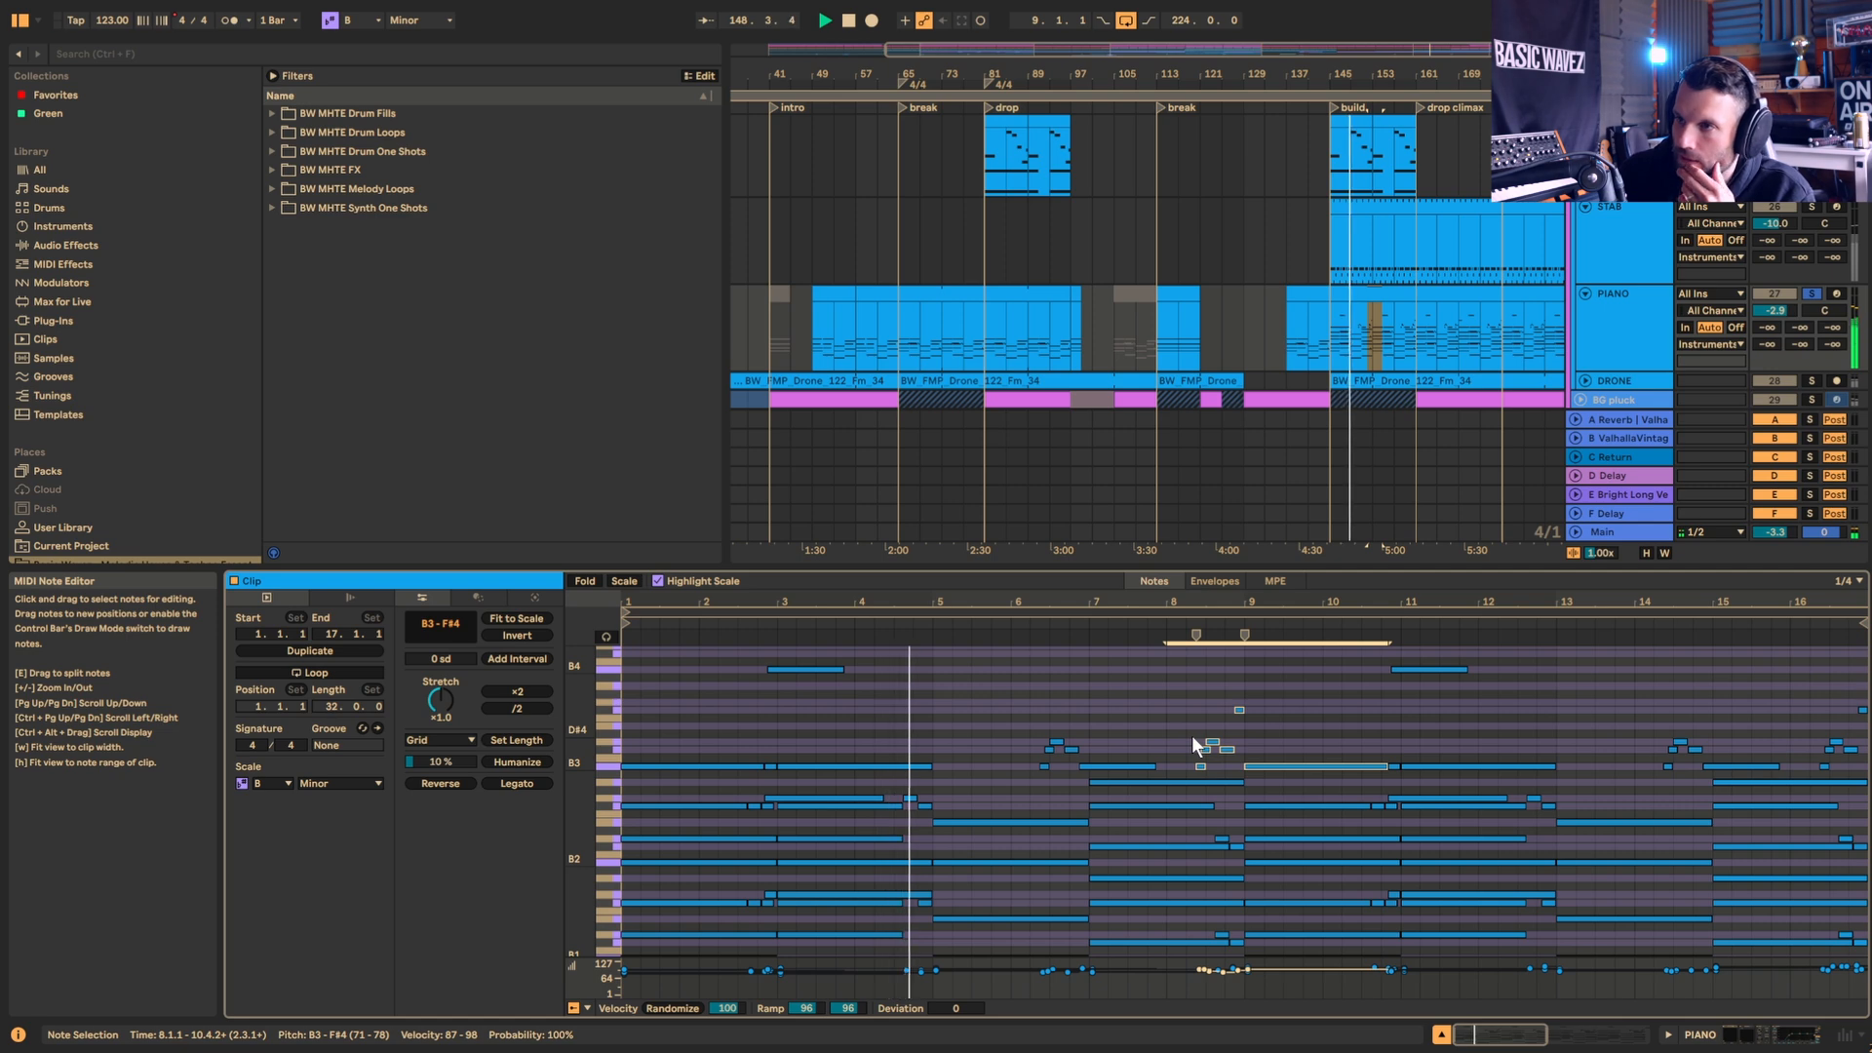
Step: Play the build's PIANO clip in an enlarged note editor showing its full note range, and reduce the editor's height again
scroll(1199, 737, down, 3)
key(h)
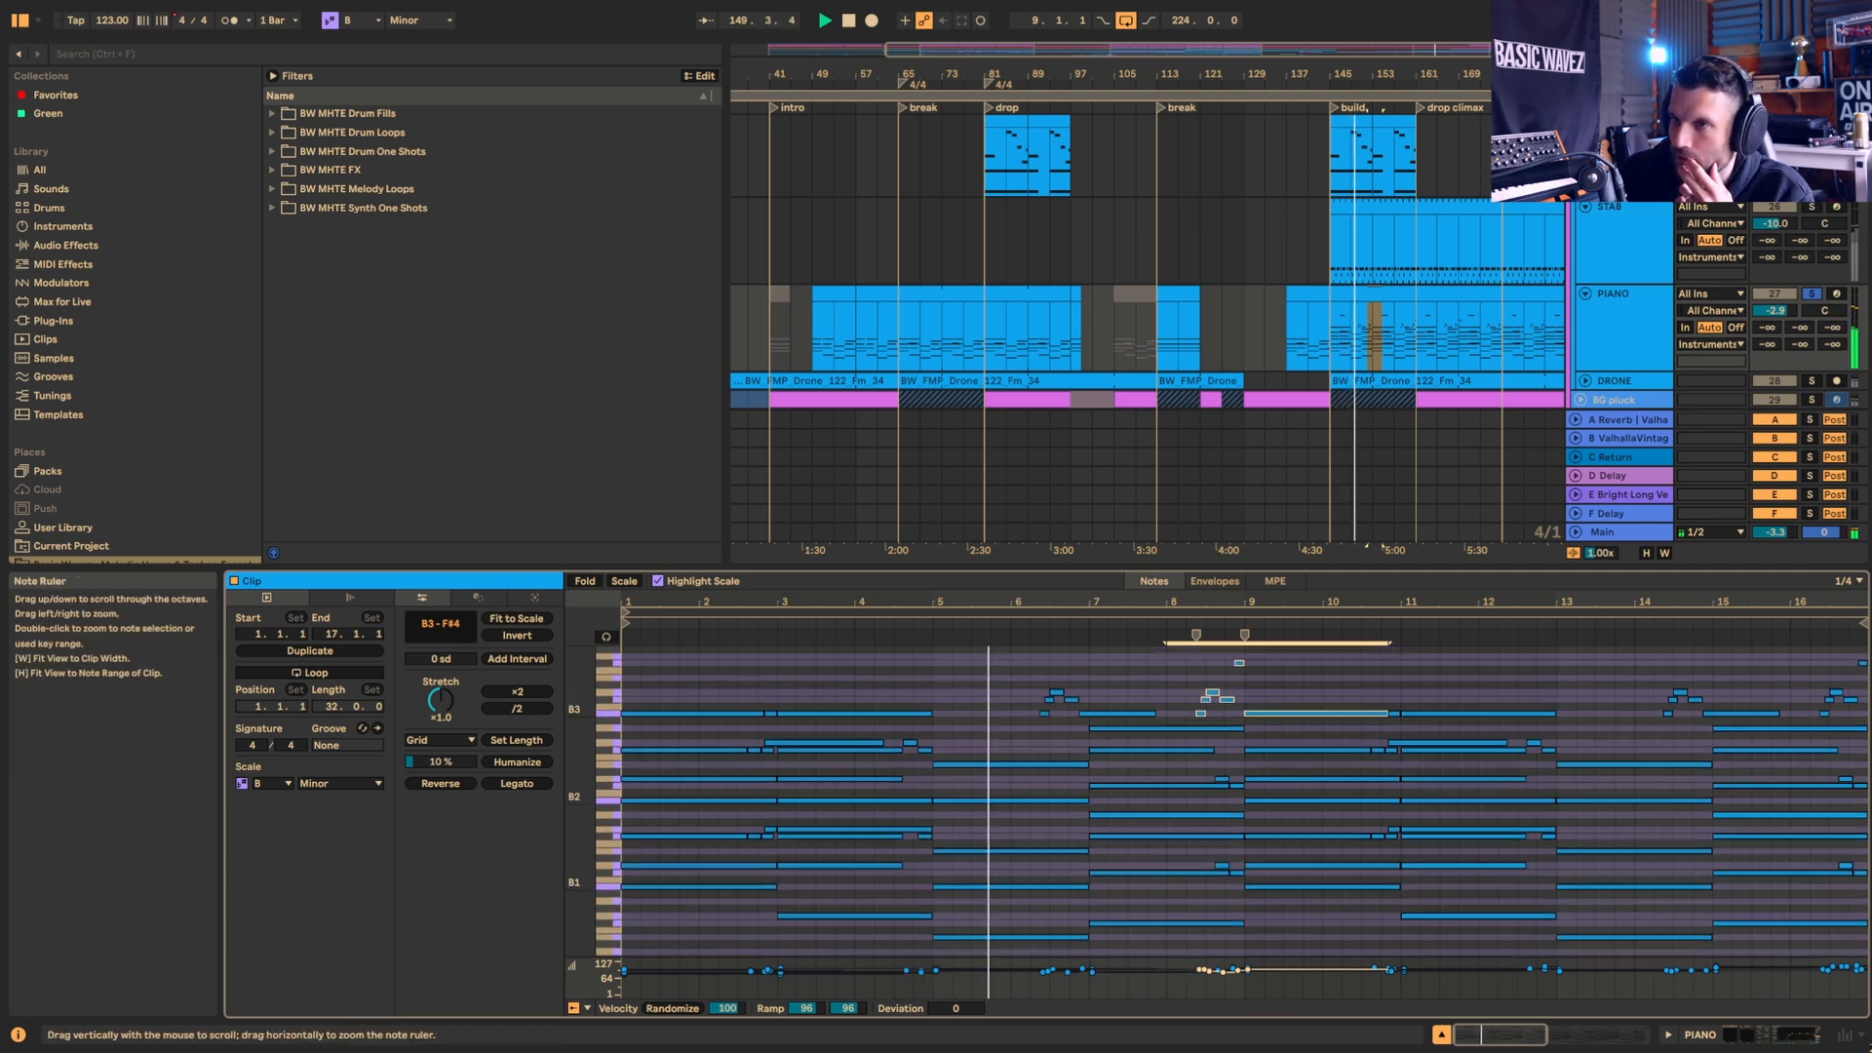
drag(1063, 562, 1065, 385)
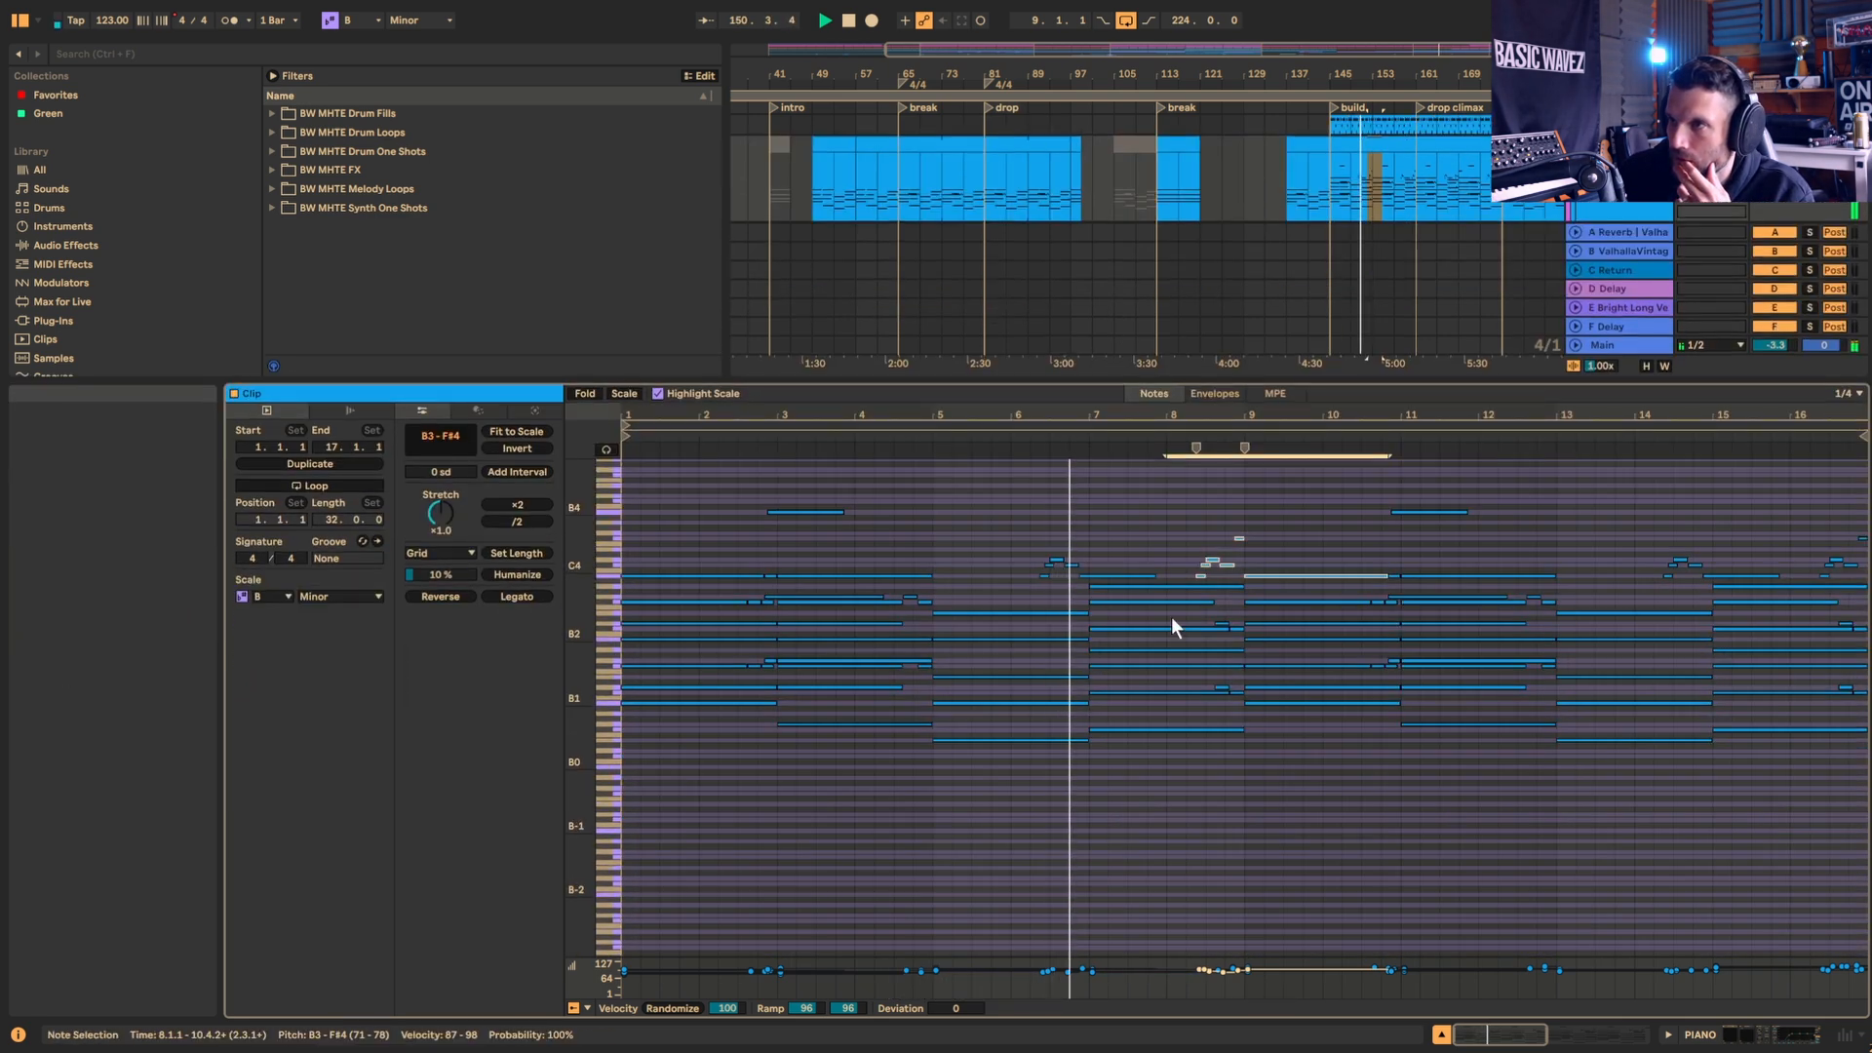
drag(583, 671, 635, 669)
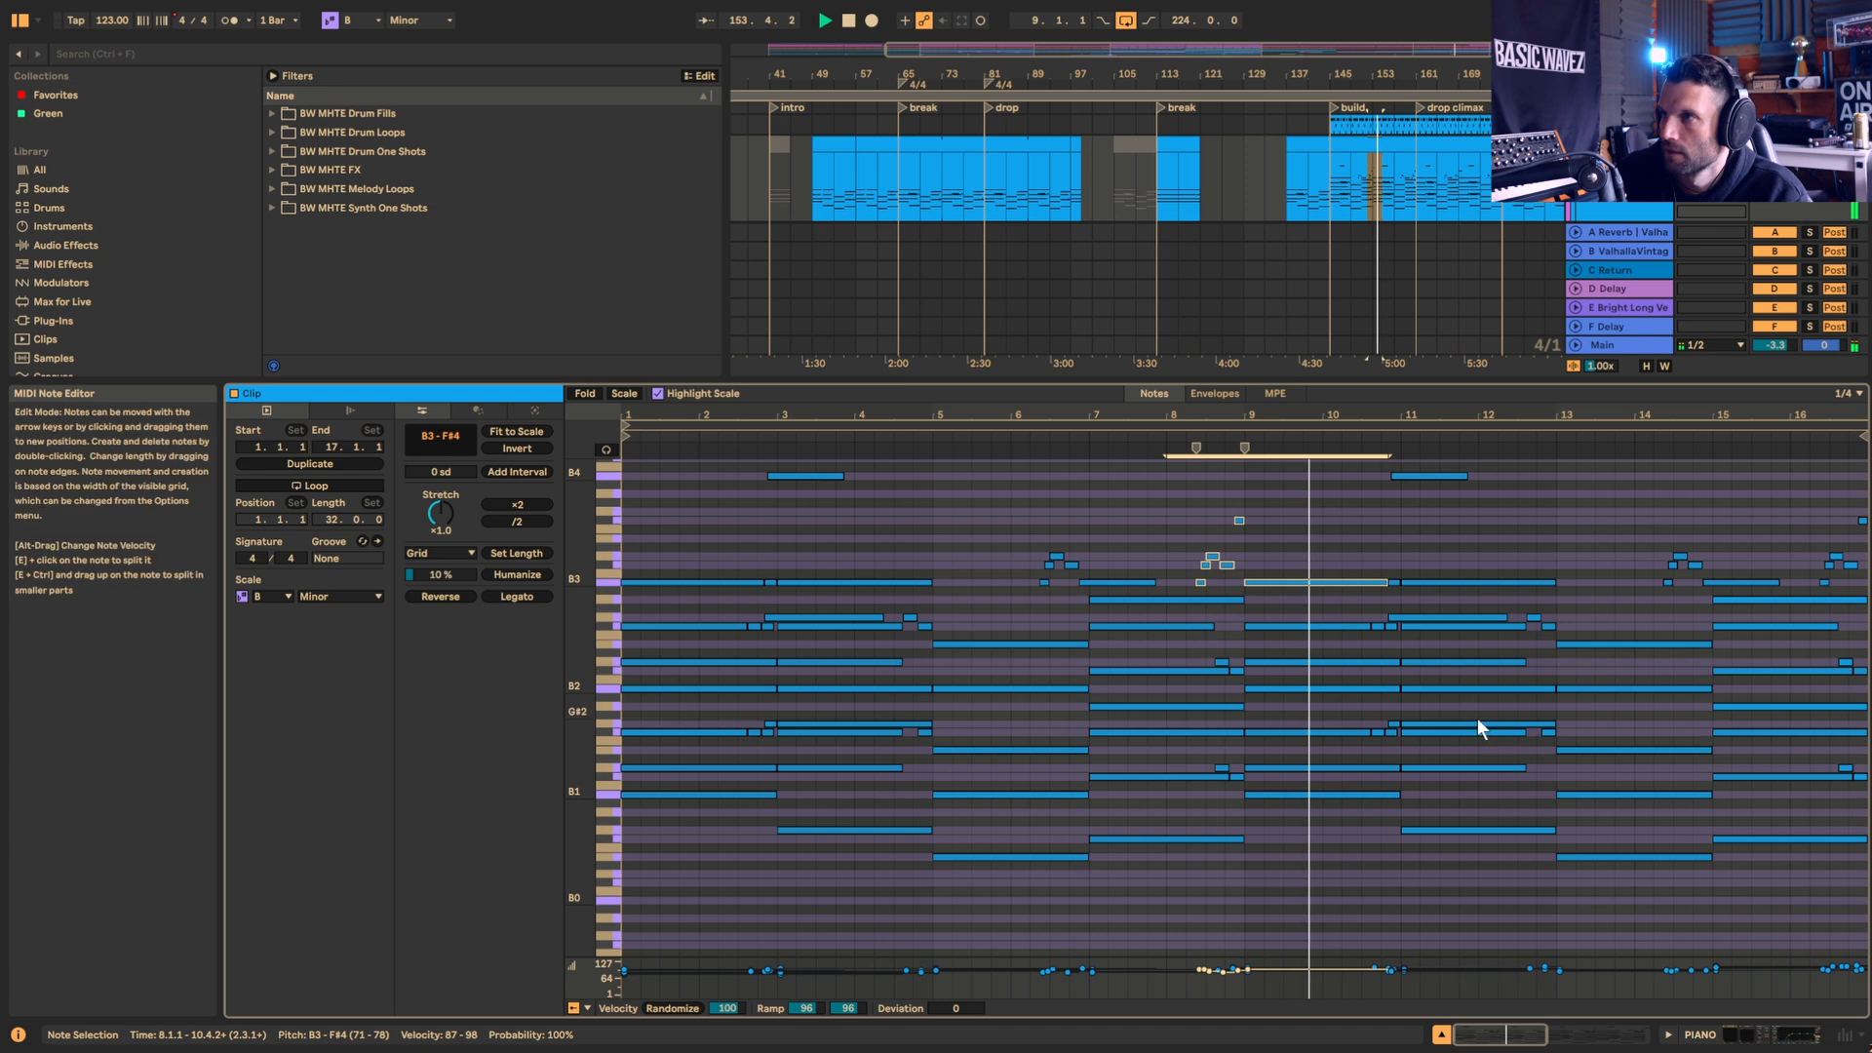
scroll(1477, 724, up, 1)
key(space)
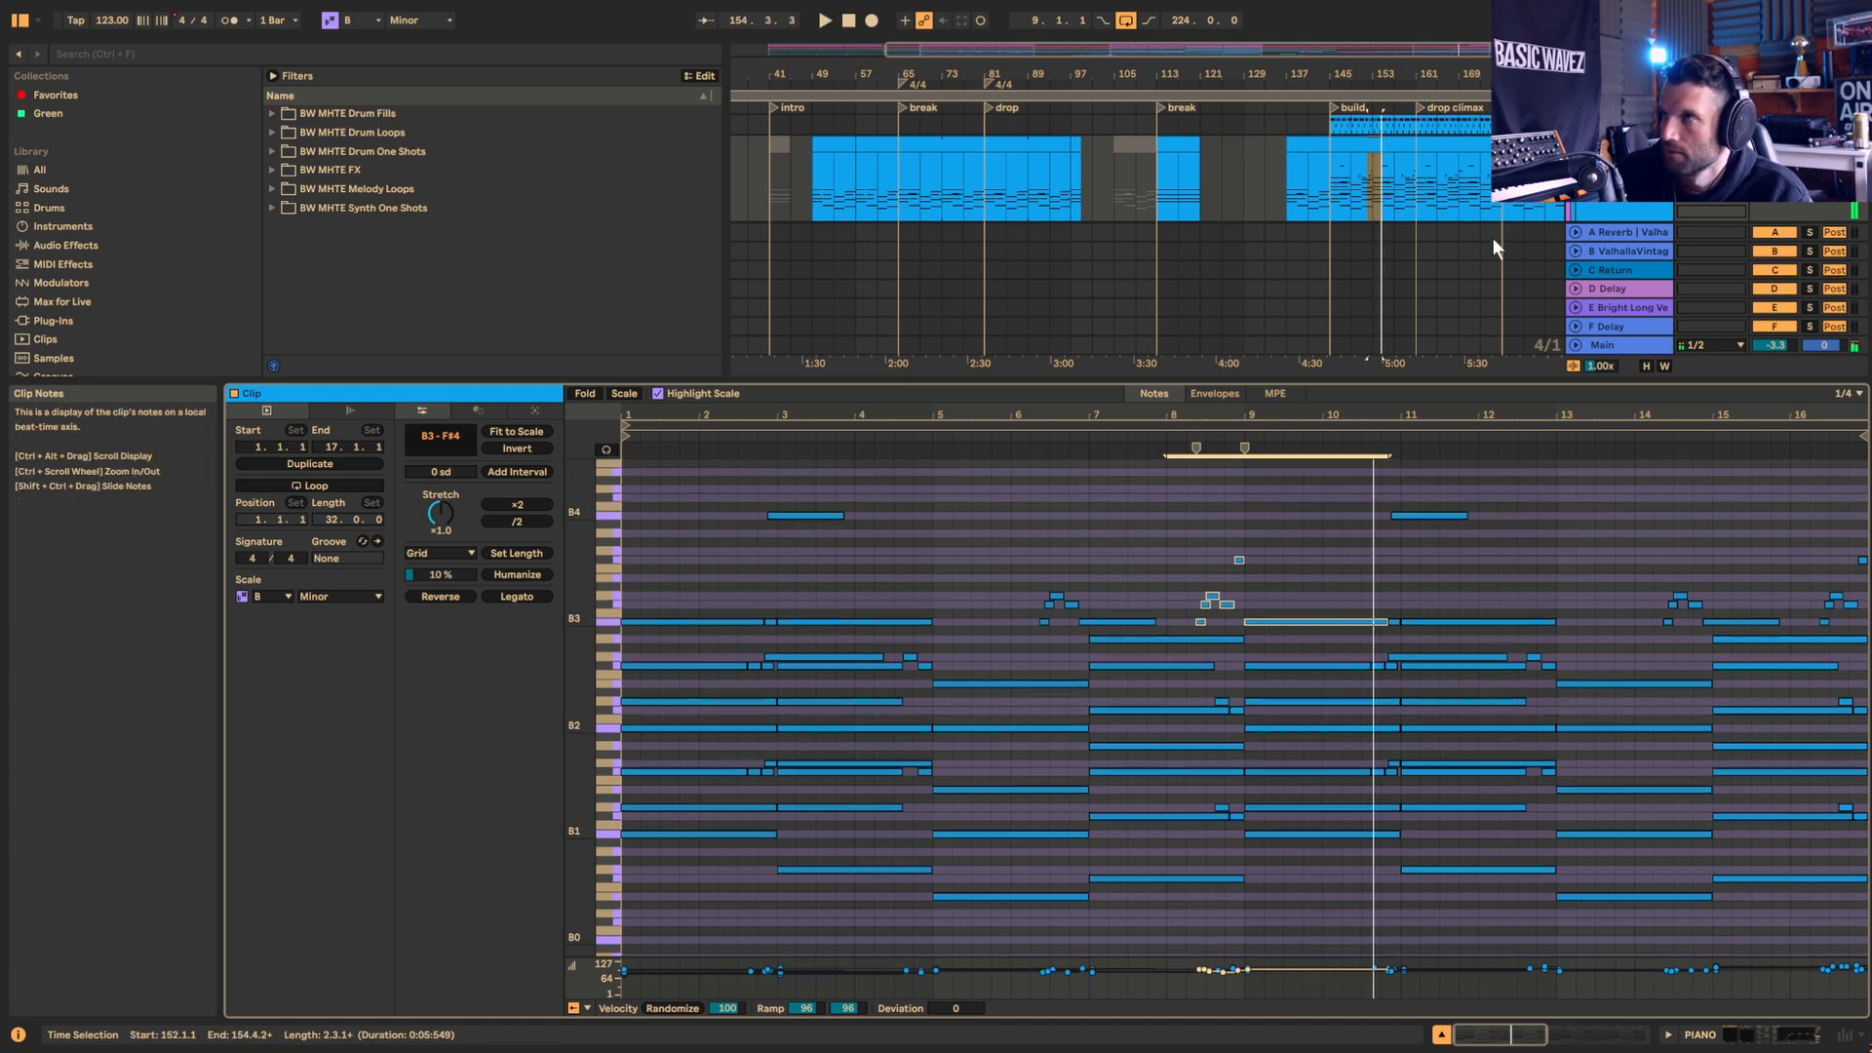
scroll(1492, 237, up, 2)
drag(1442, 383, 1441, 683)
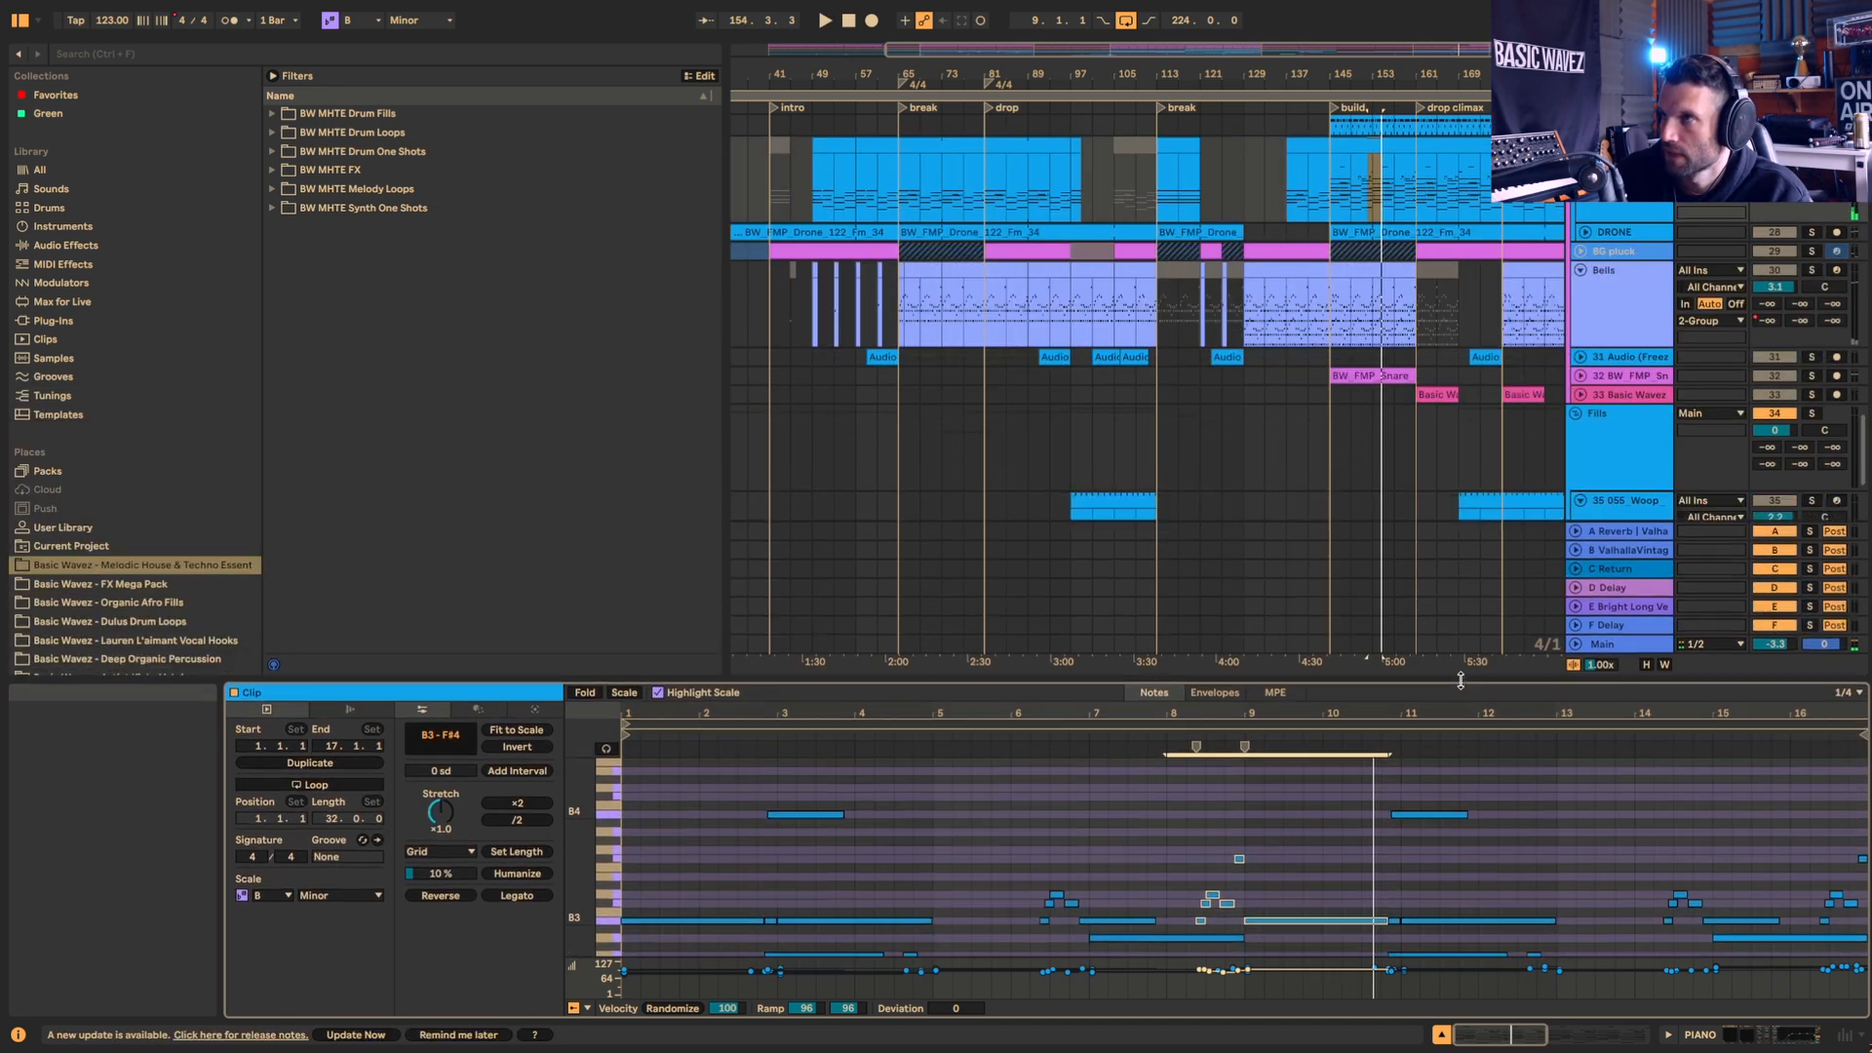
Step: Inspect the Kontakt instrument loaded on the PIANO track and close its window
scroll(1431, 355, up, 2)
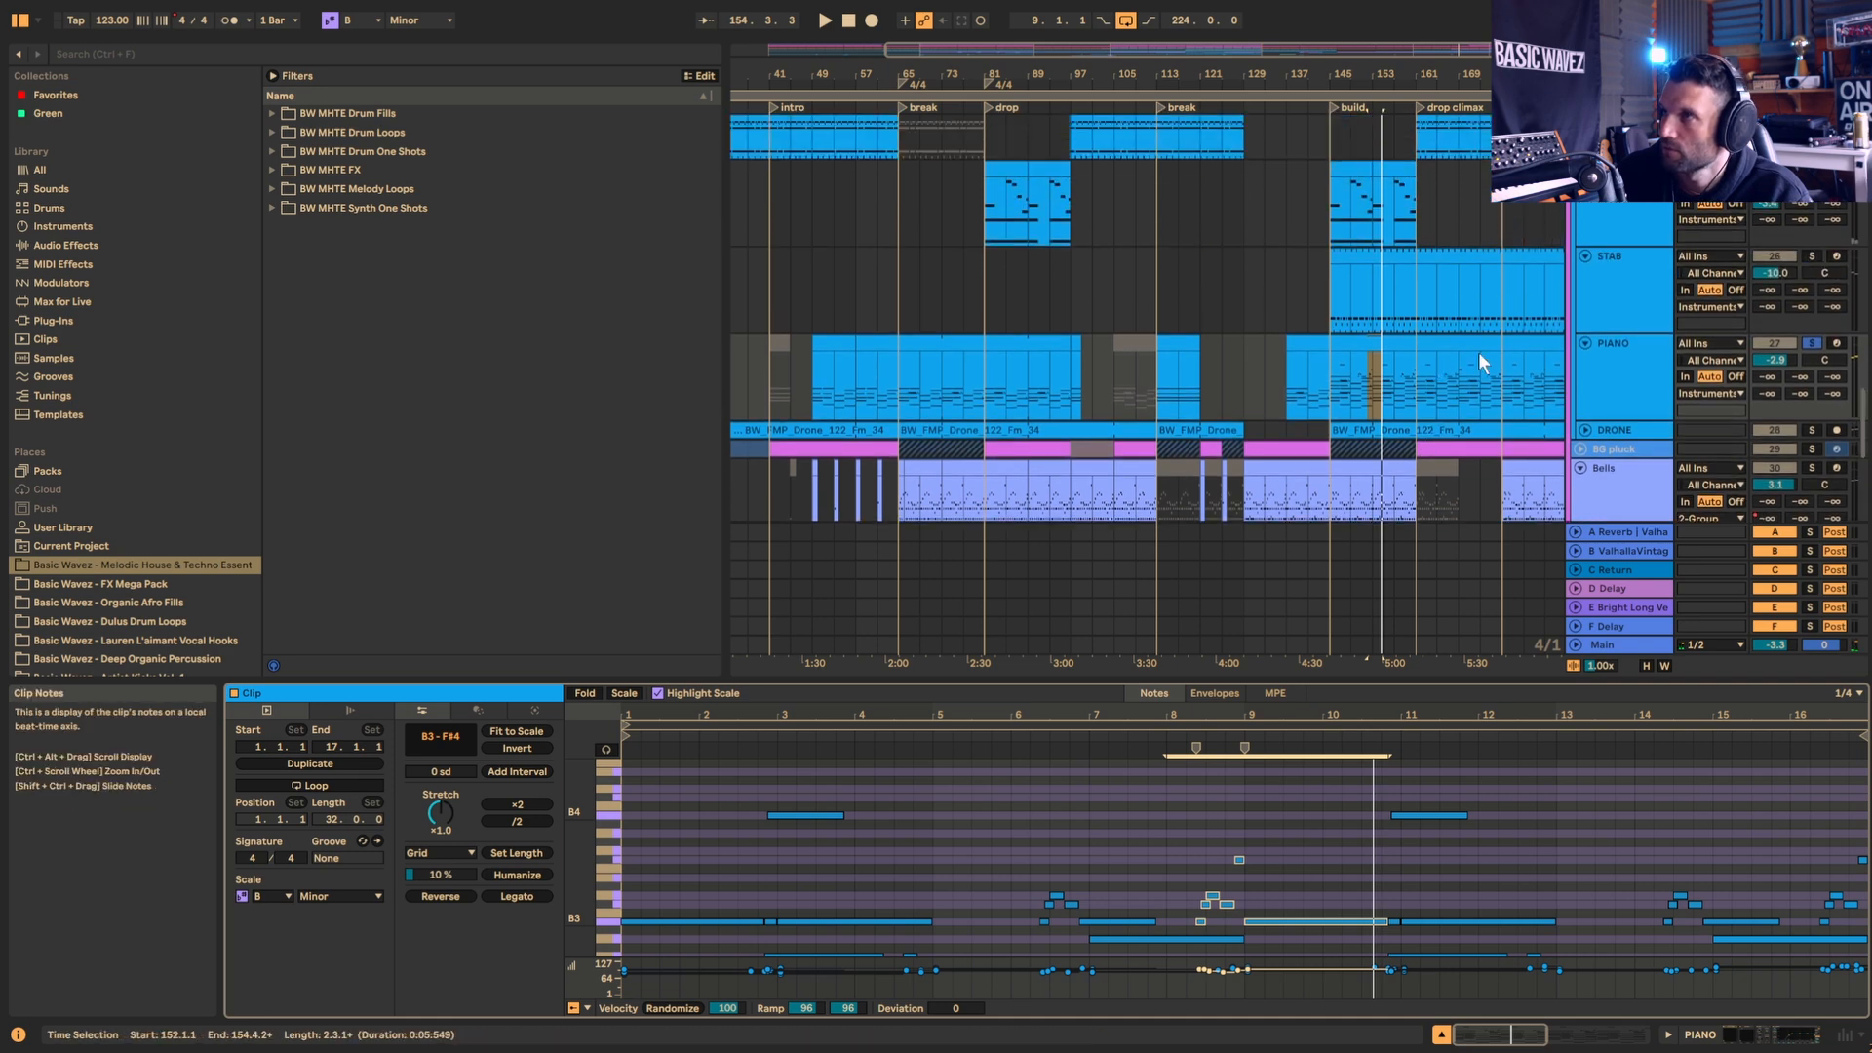
click(1597, 390)
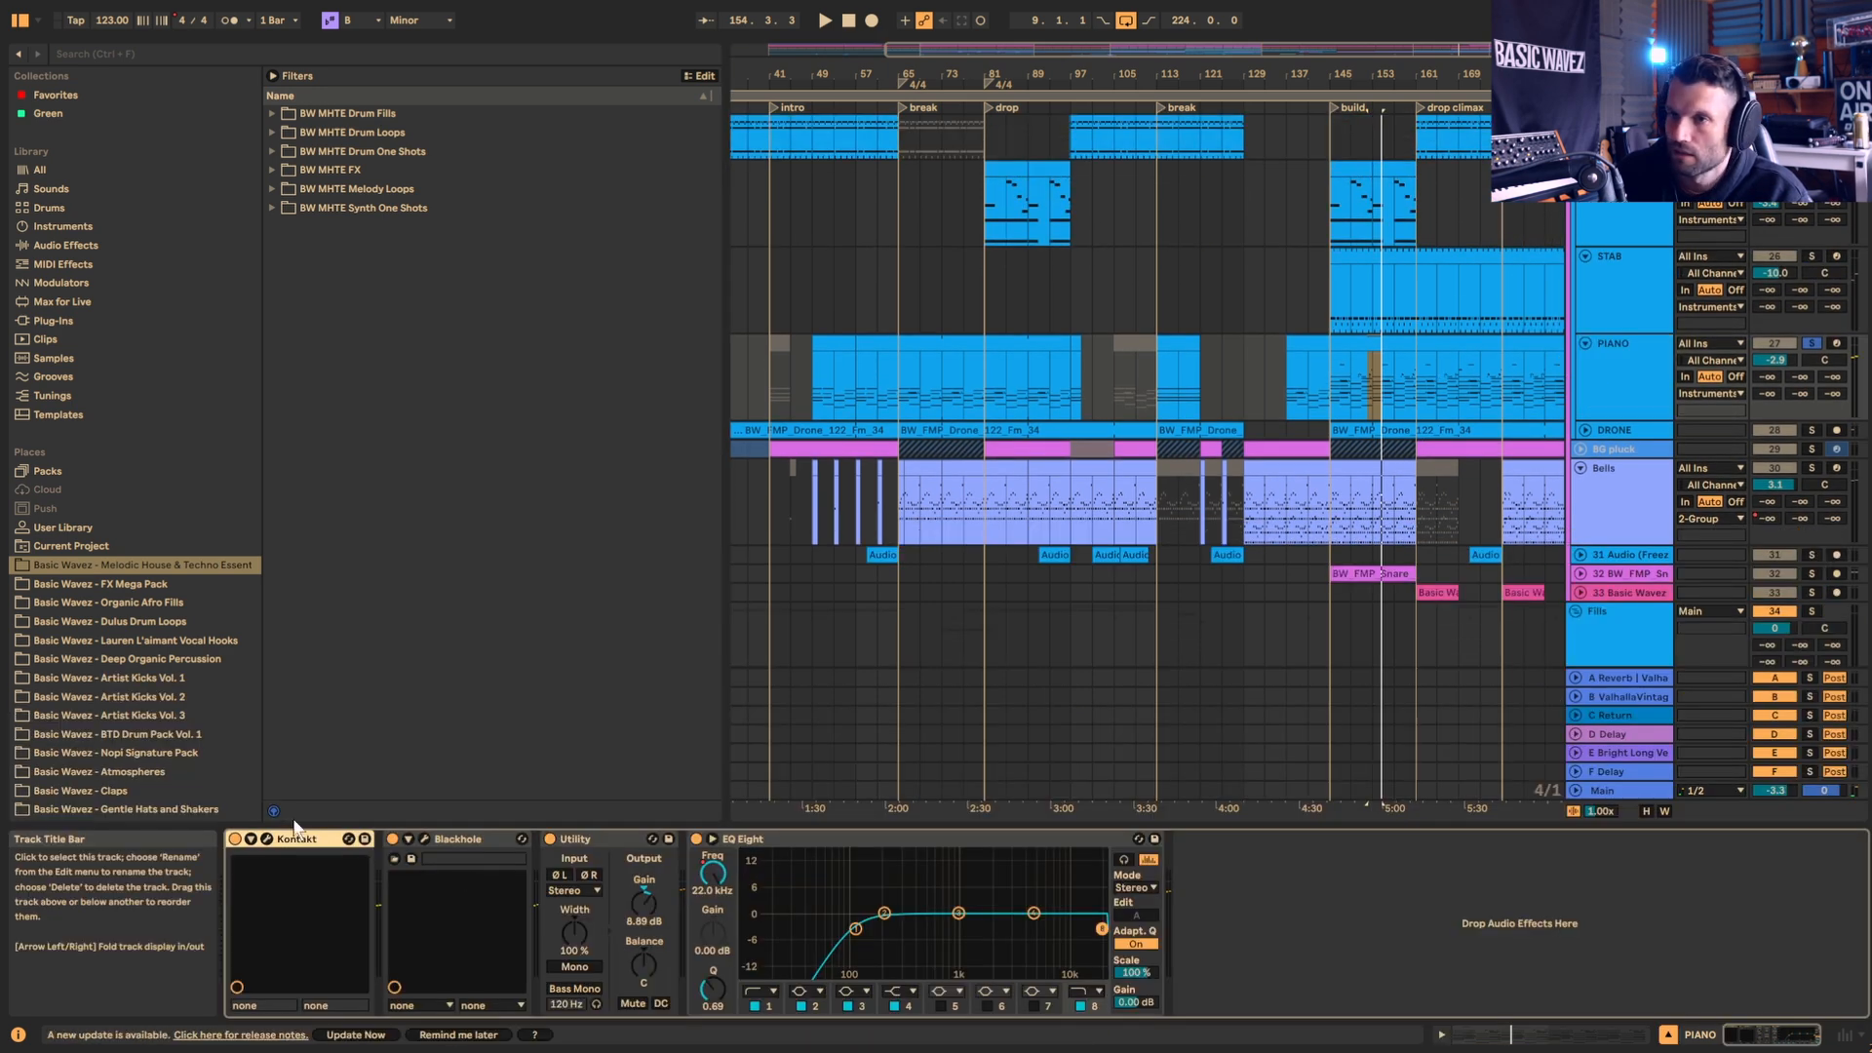
click(363, 866)
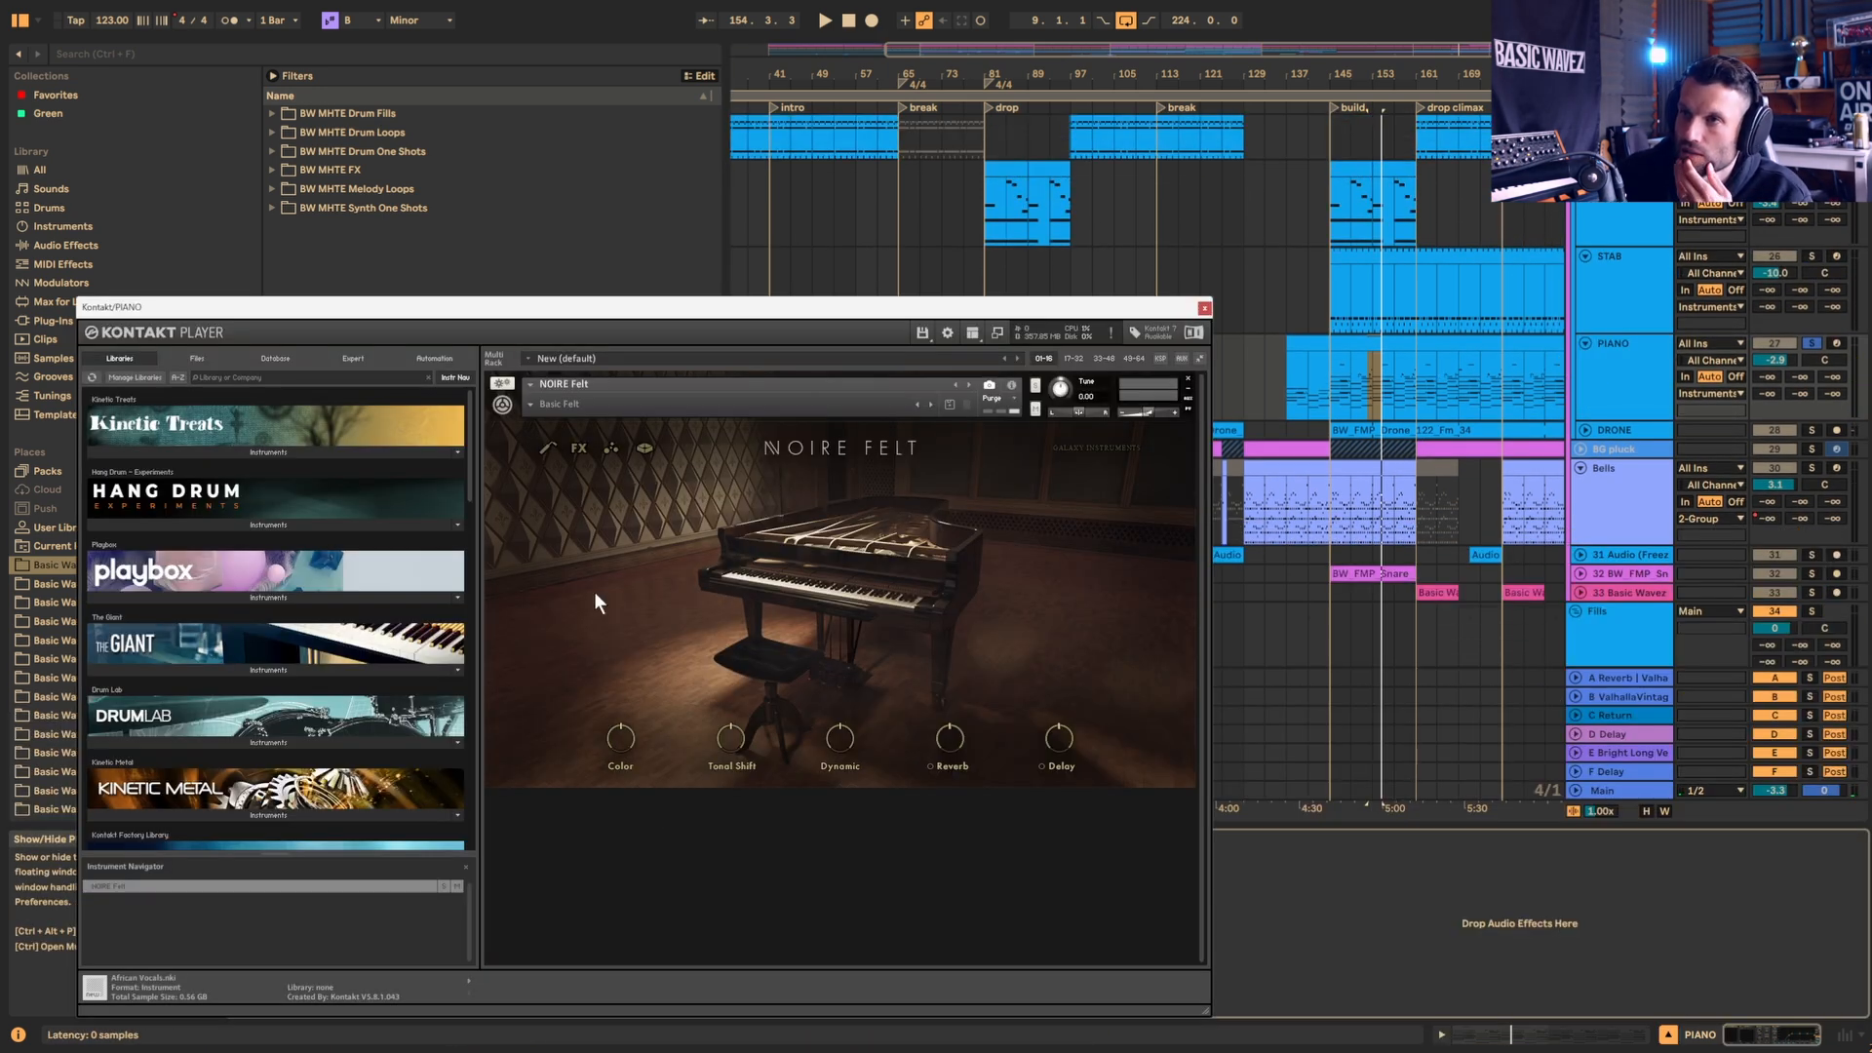
click(1204, 308)
Step: Open the PIANO clip from the build section in an enlarged note editor and clear the note selection
click(1362, 347)
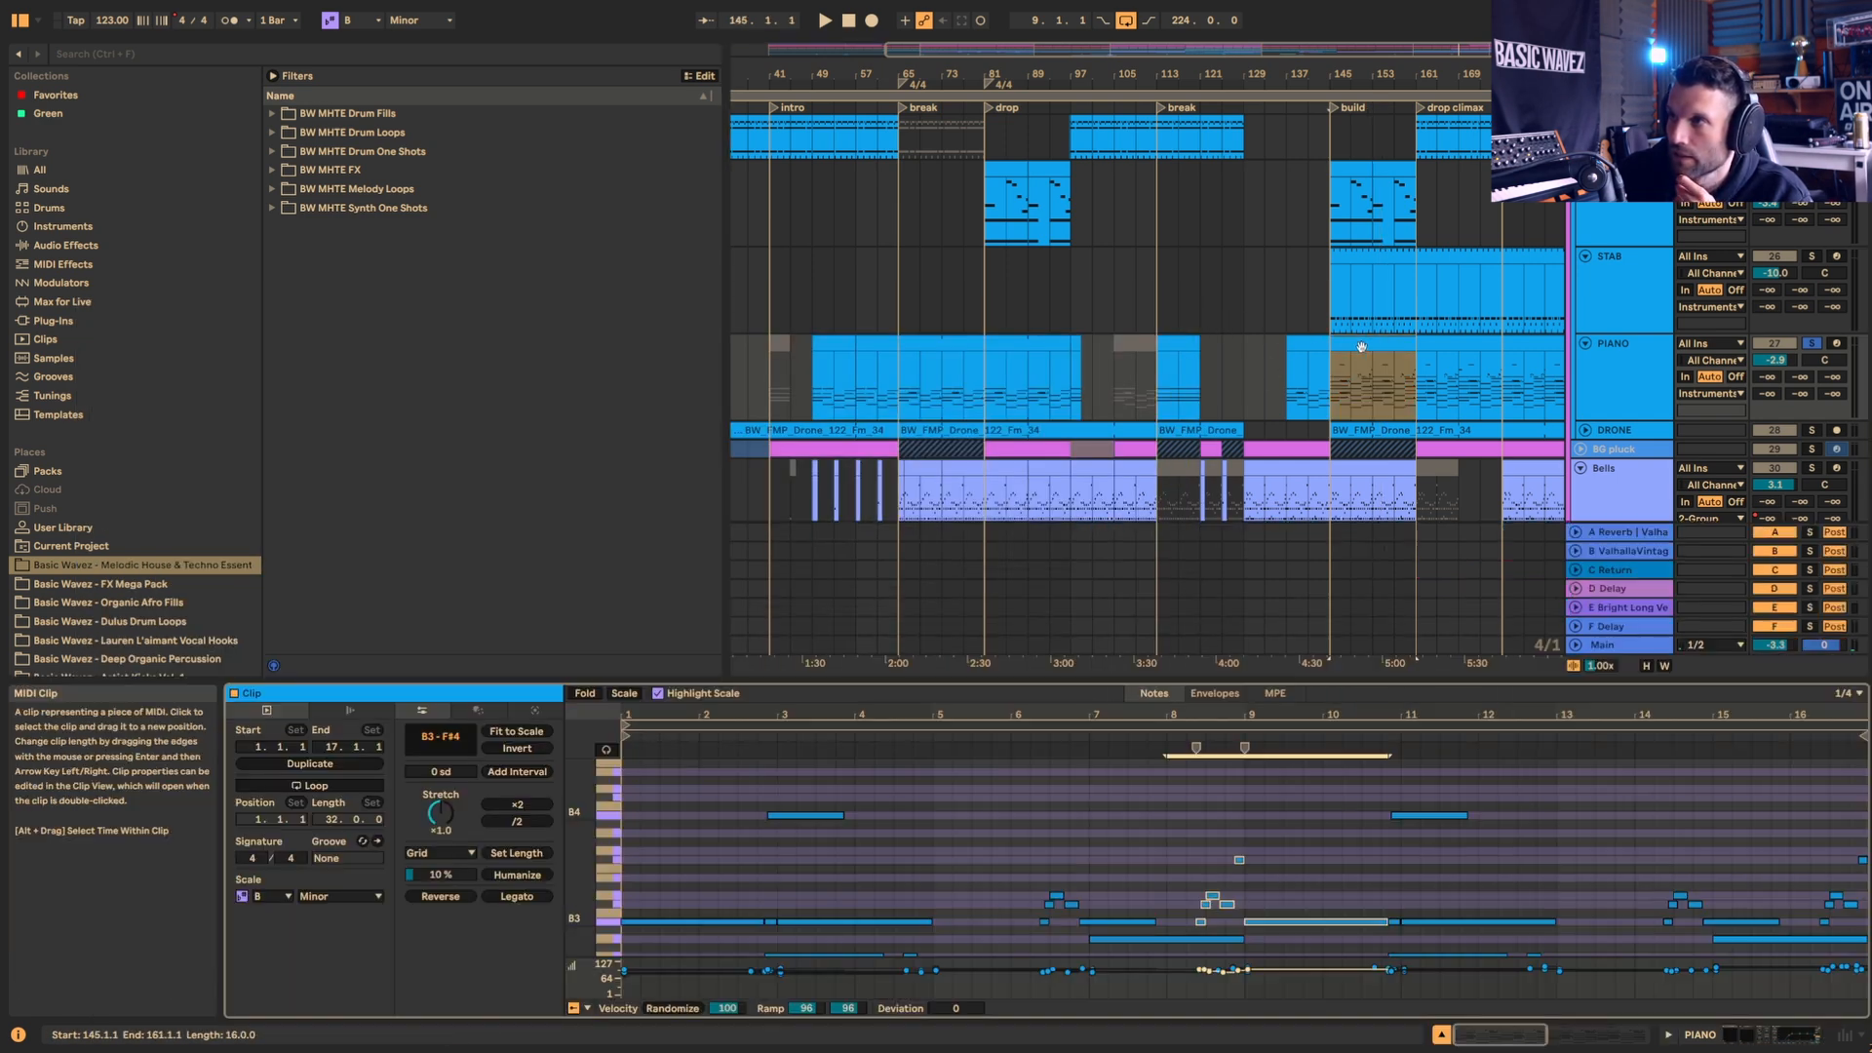
drag(1308, 680, 1292, 565)
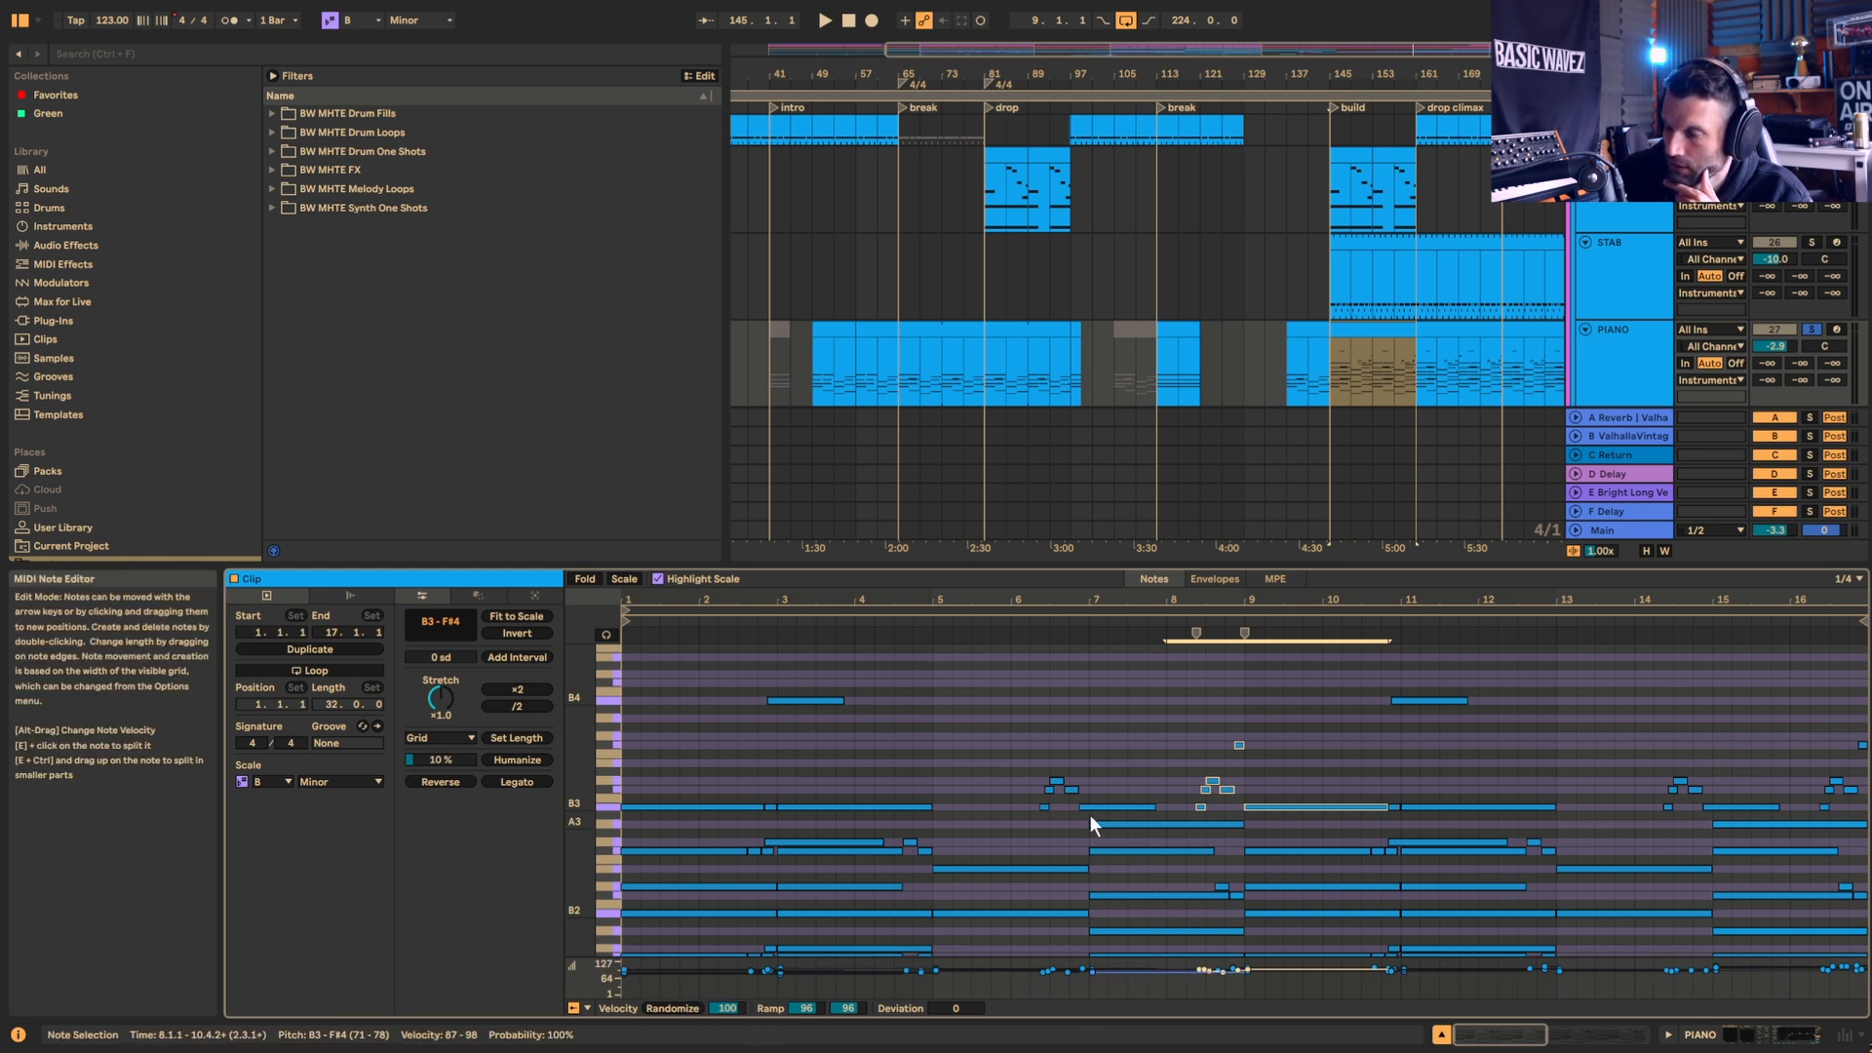
click(991, 706)
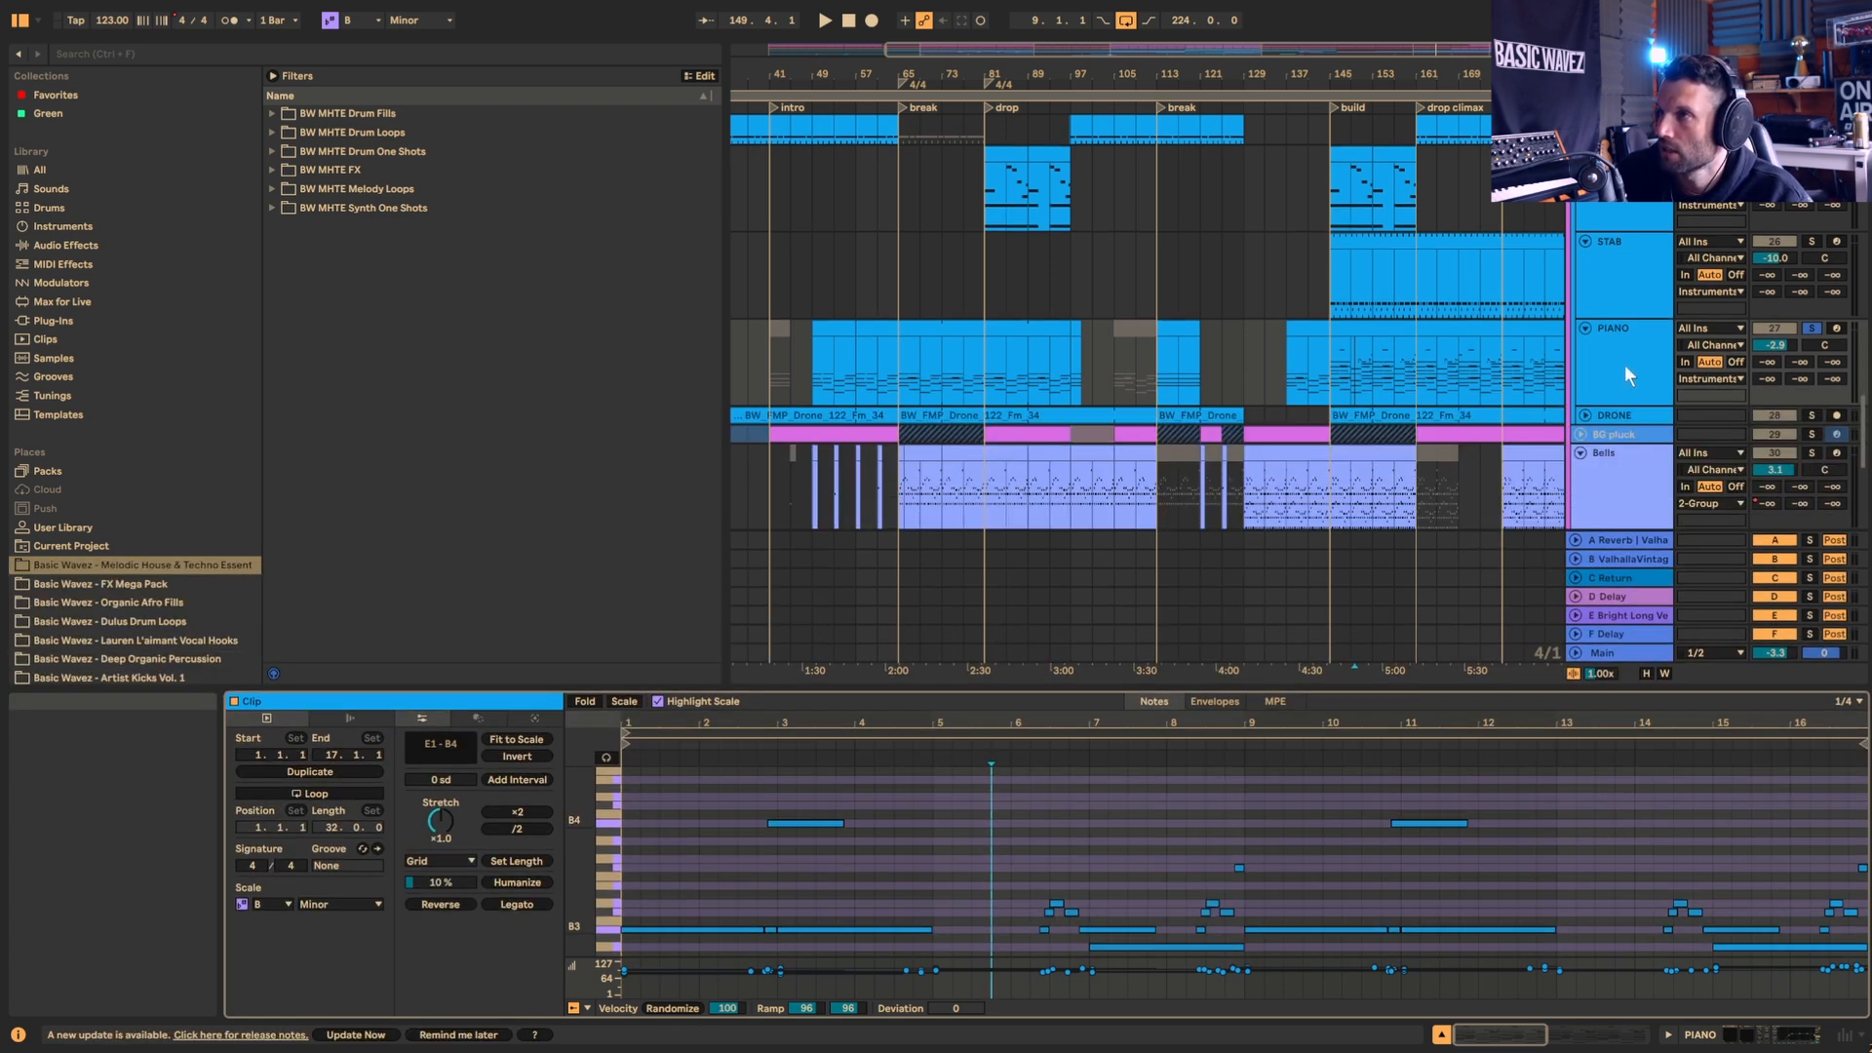
Step: Solo the STAB track instead of PIANO and listen to its part from the start of the build section
click(1628, 283)
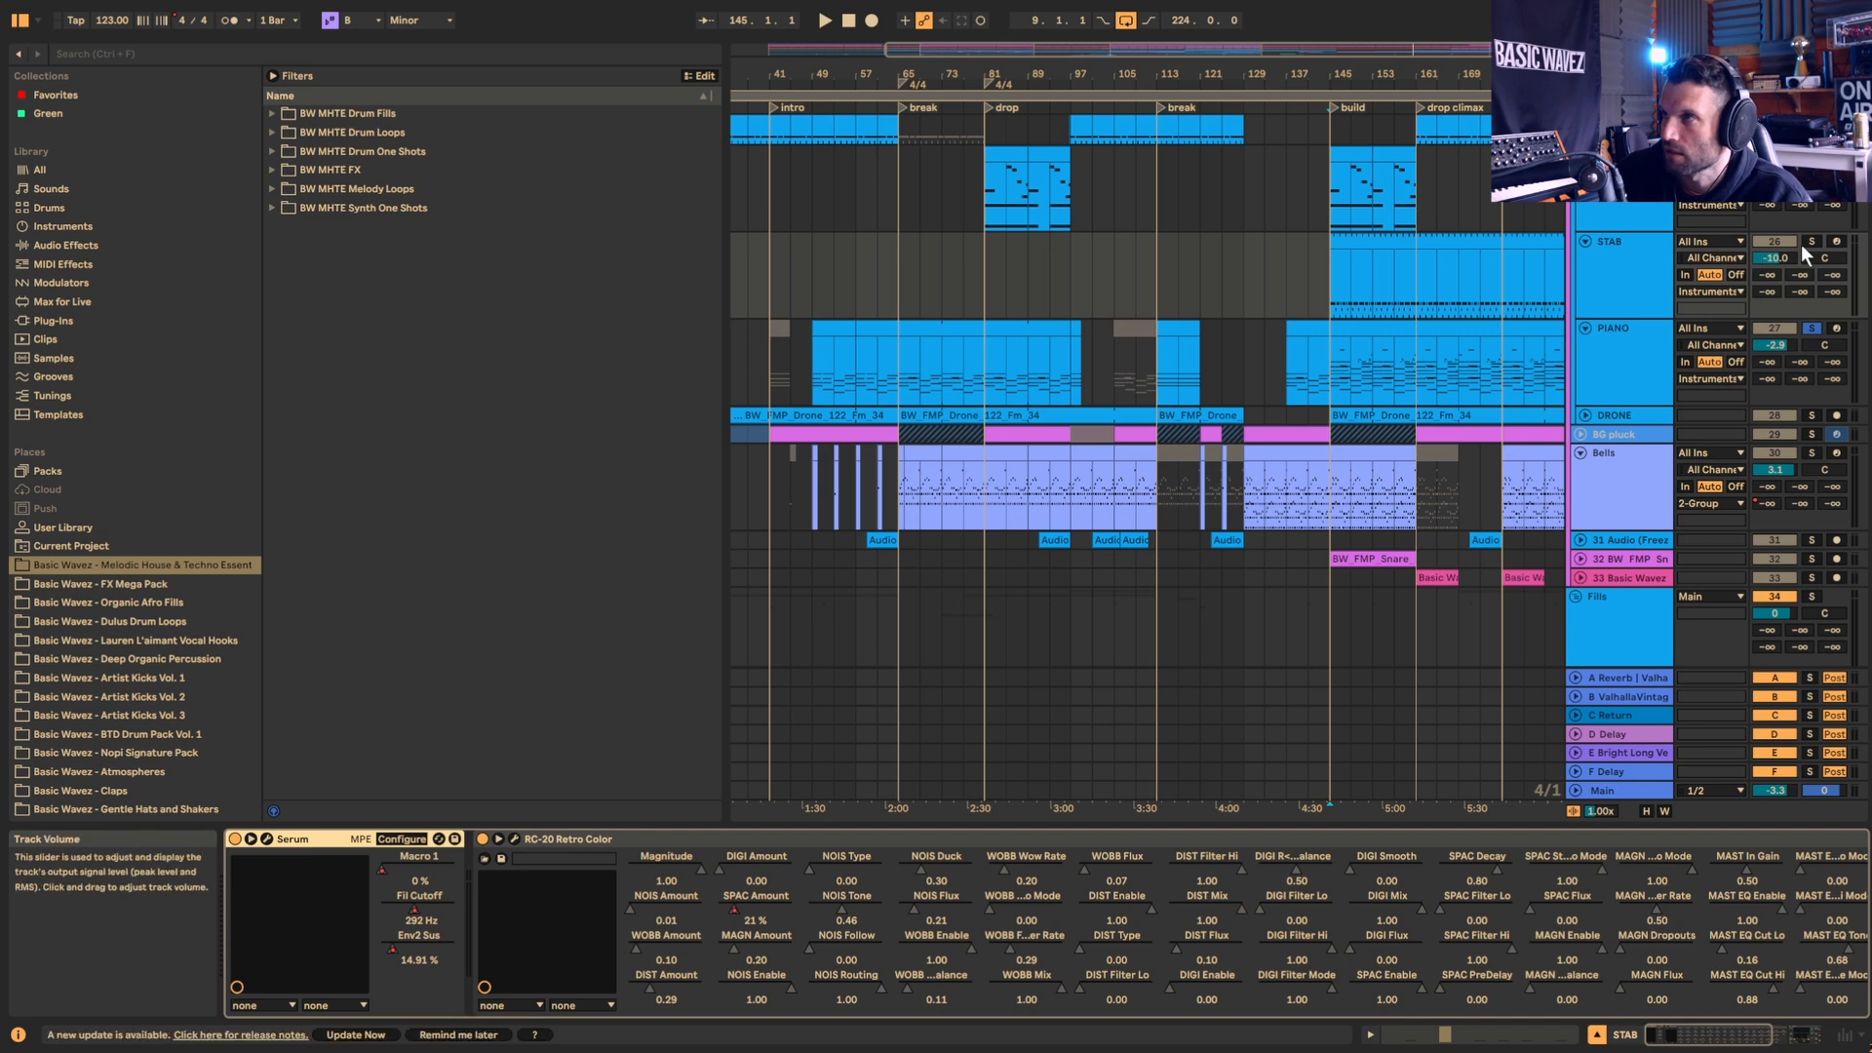
click(1812, 241)
drag(1204, 76, 959, 78)
drag(1098, 76, 1196, 95)
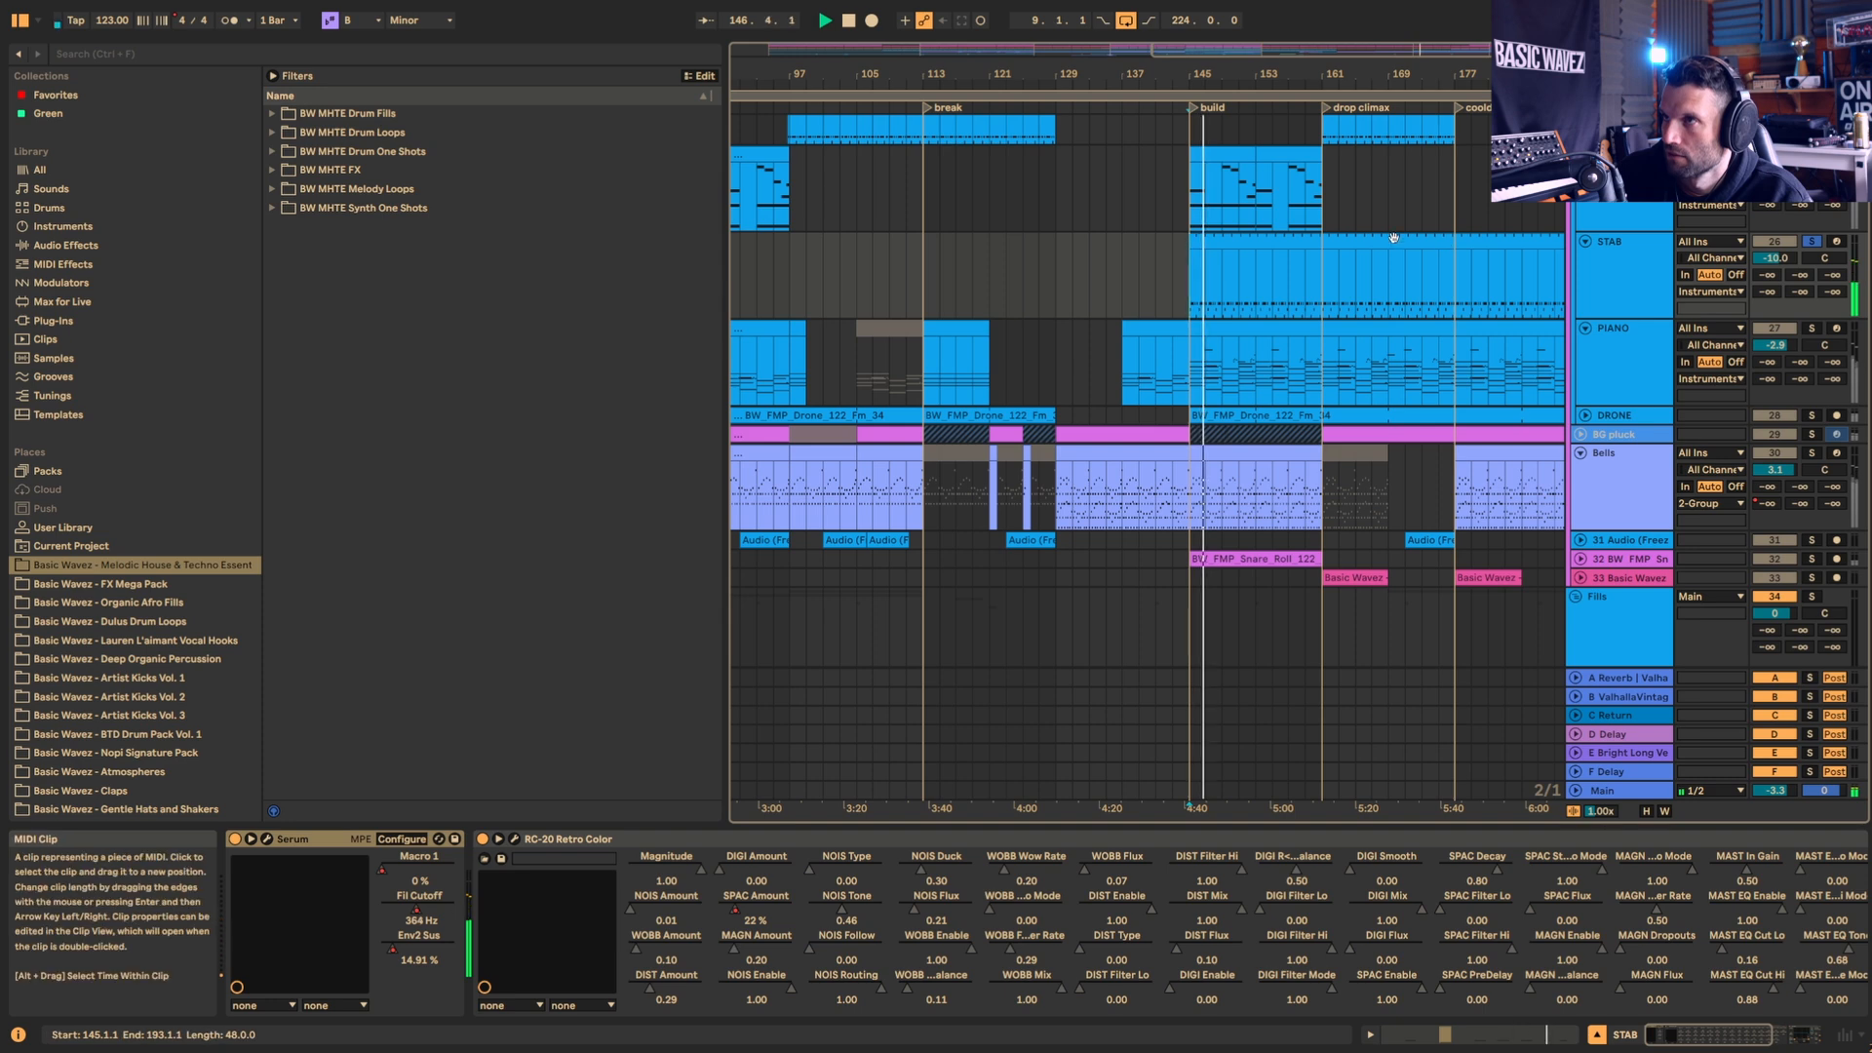
click(1244, 245)
key(space)
Step: Open the STAB clip's notes in an enlarged editor and listen to the pattern from the build section
double_click(1245, 245)
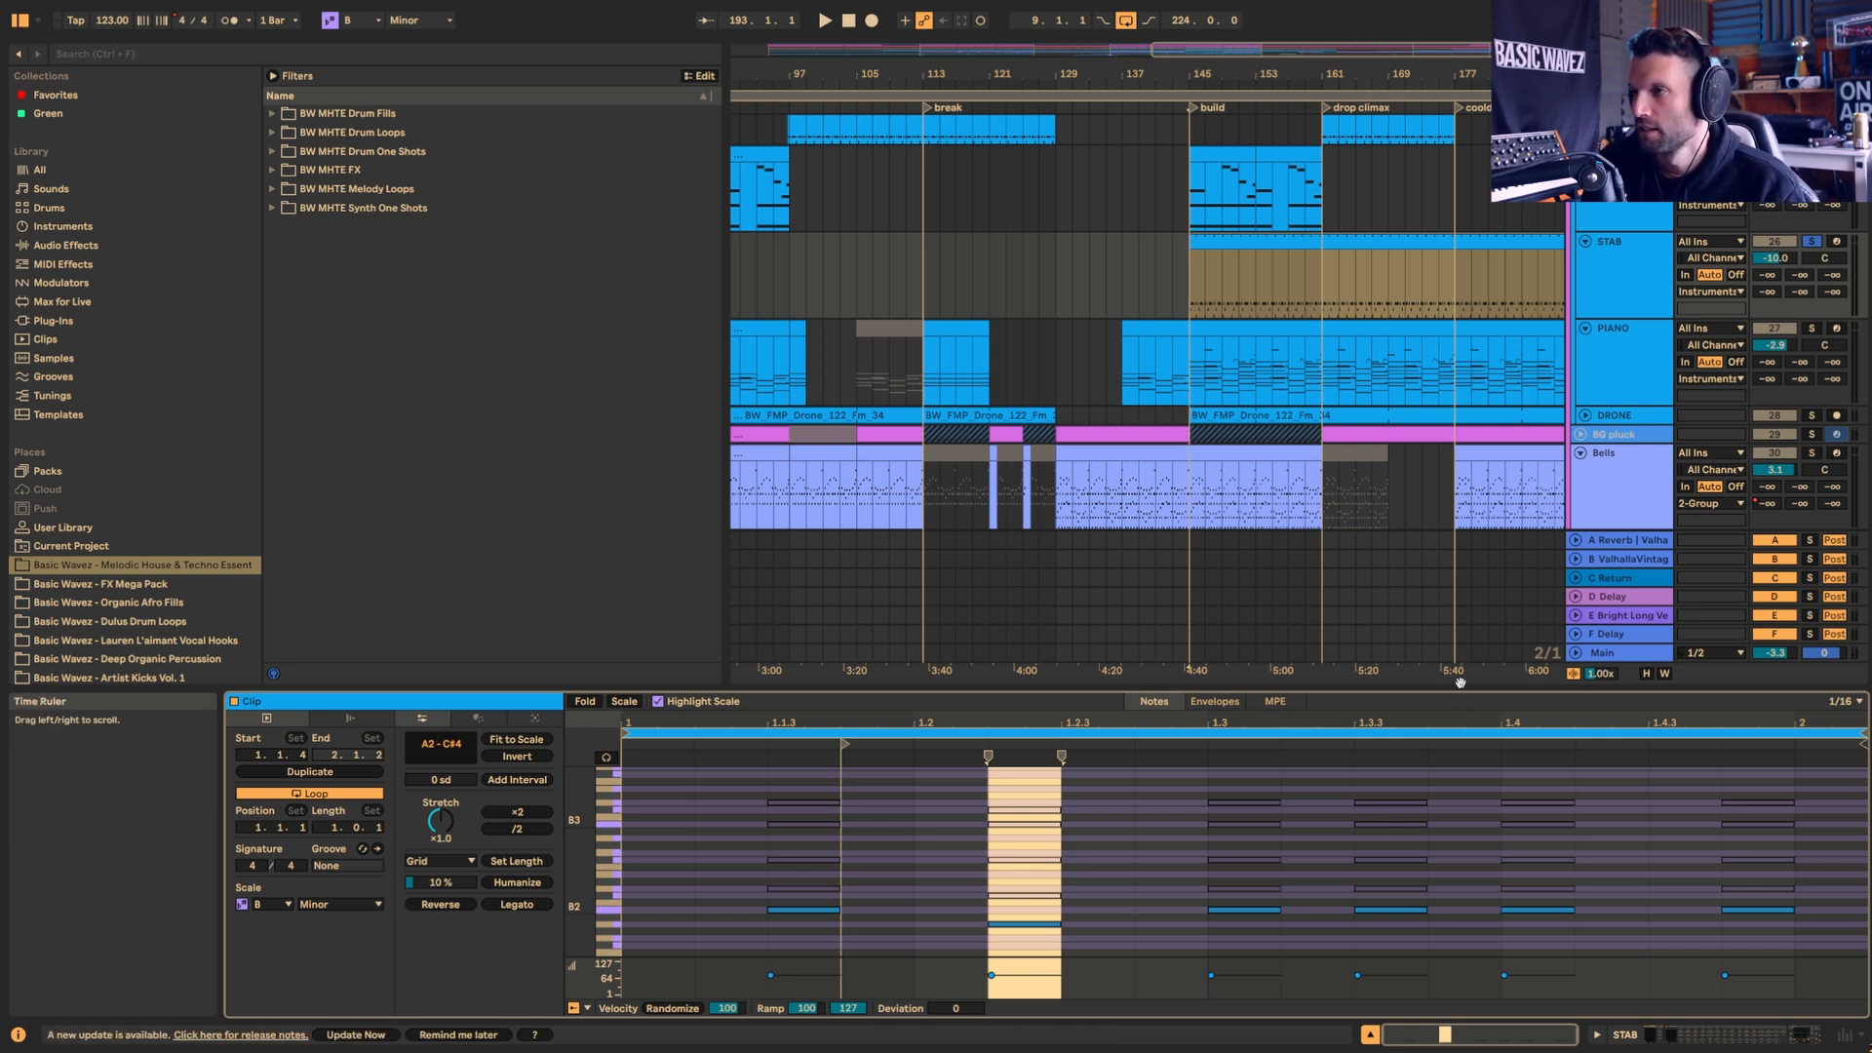
drag(1459, 679, 1460, 636)
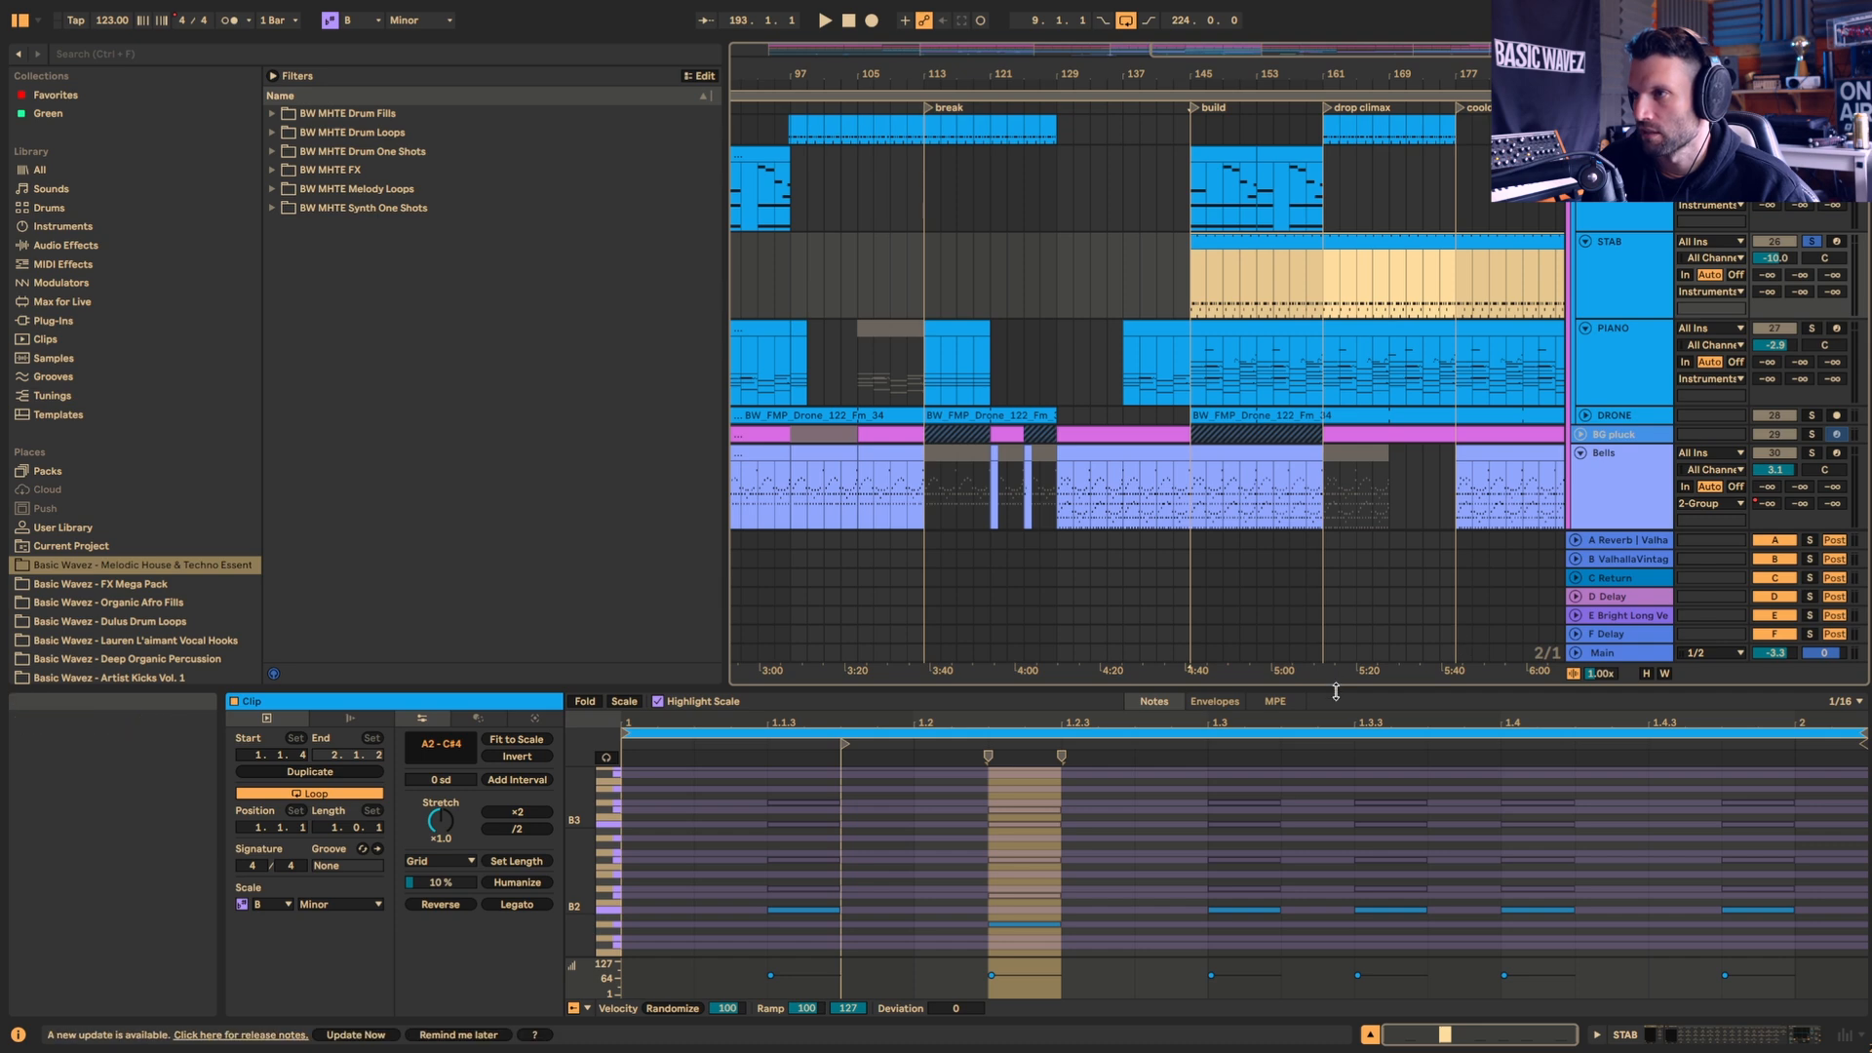
drag(1336, 692, 1326, 470)
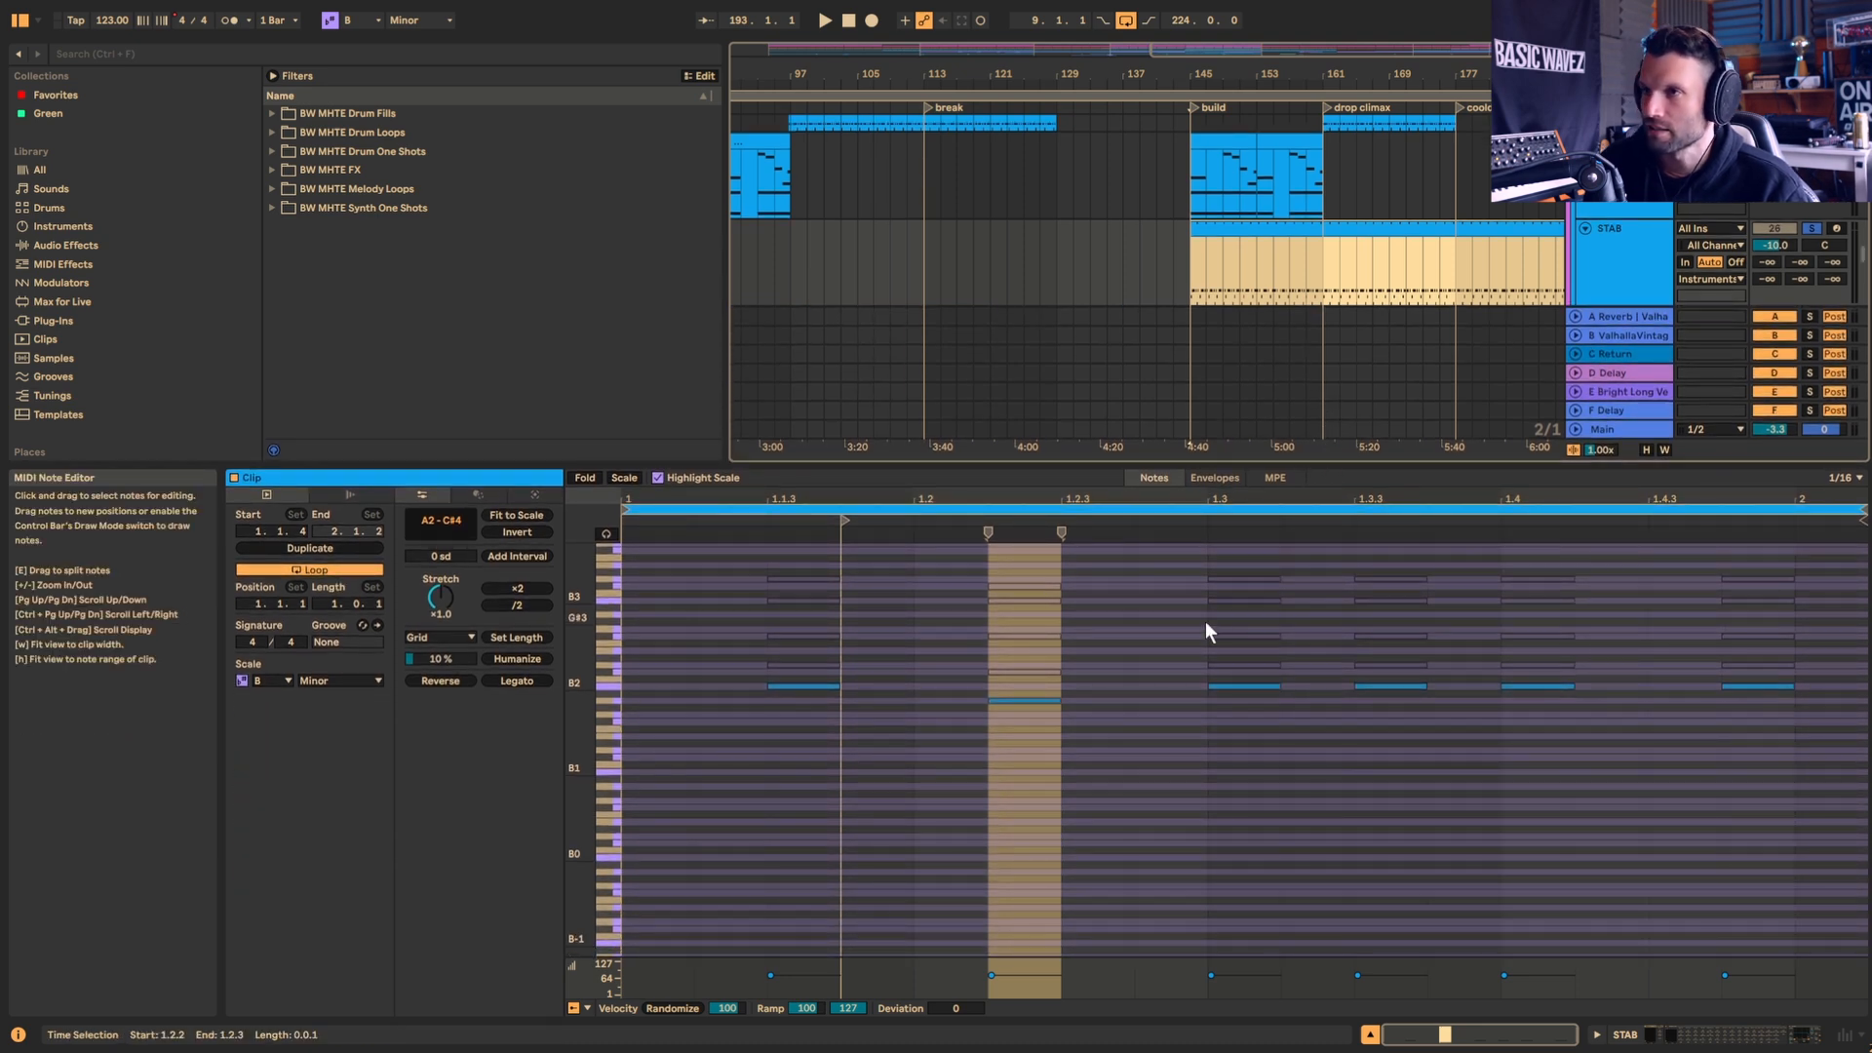
click(1050, 499)
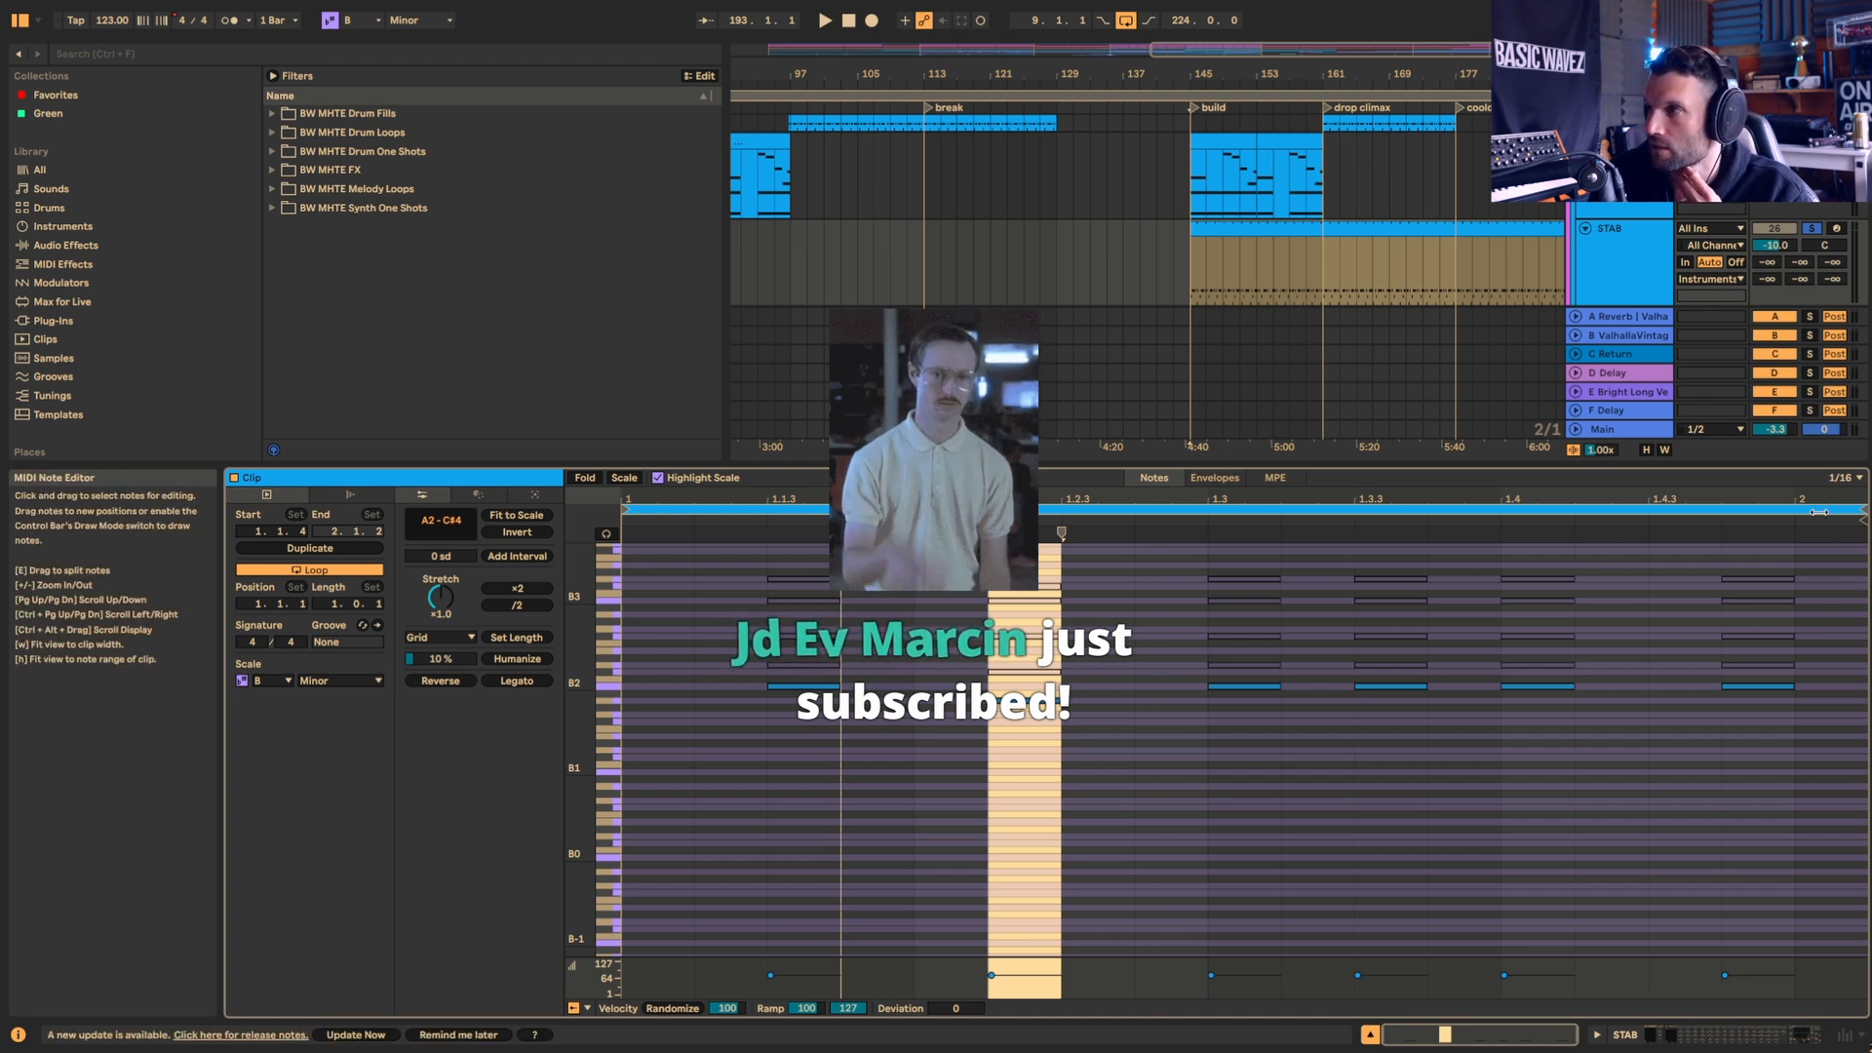
right_click(1805, 676)
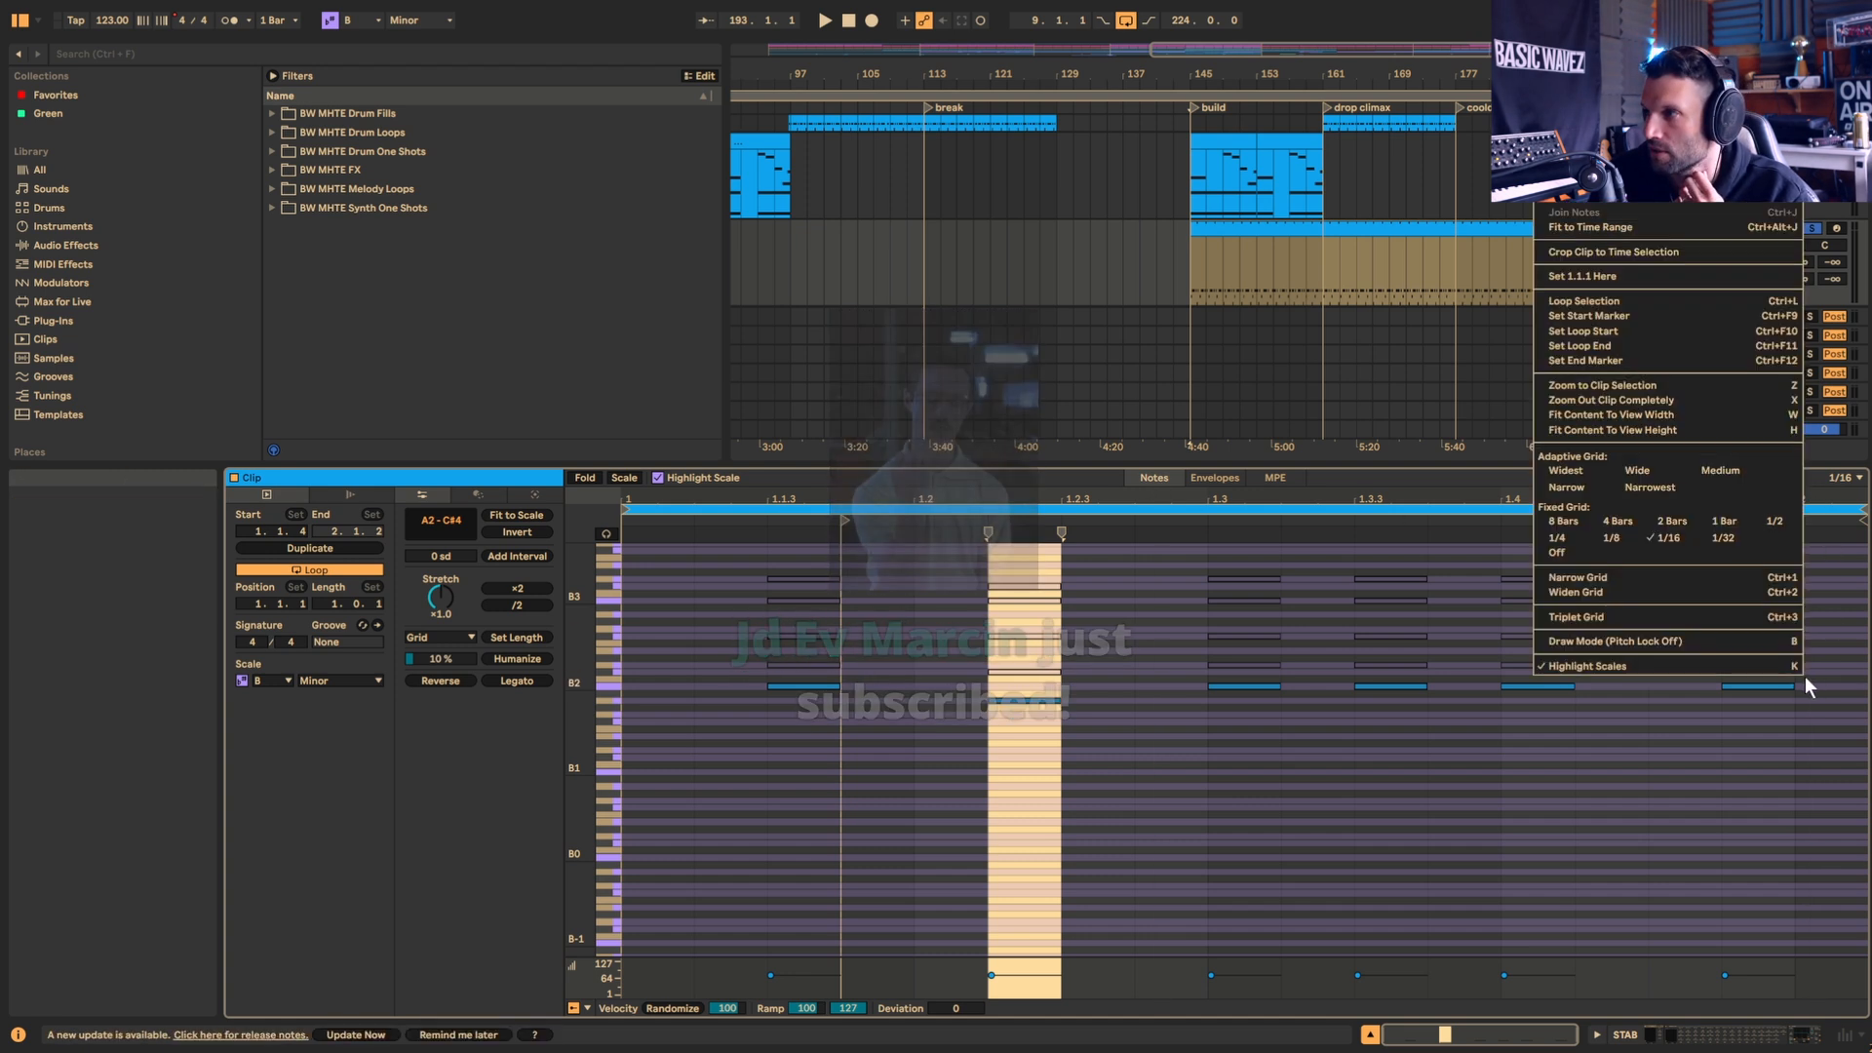
click(1770, 811)
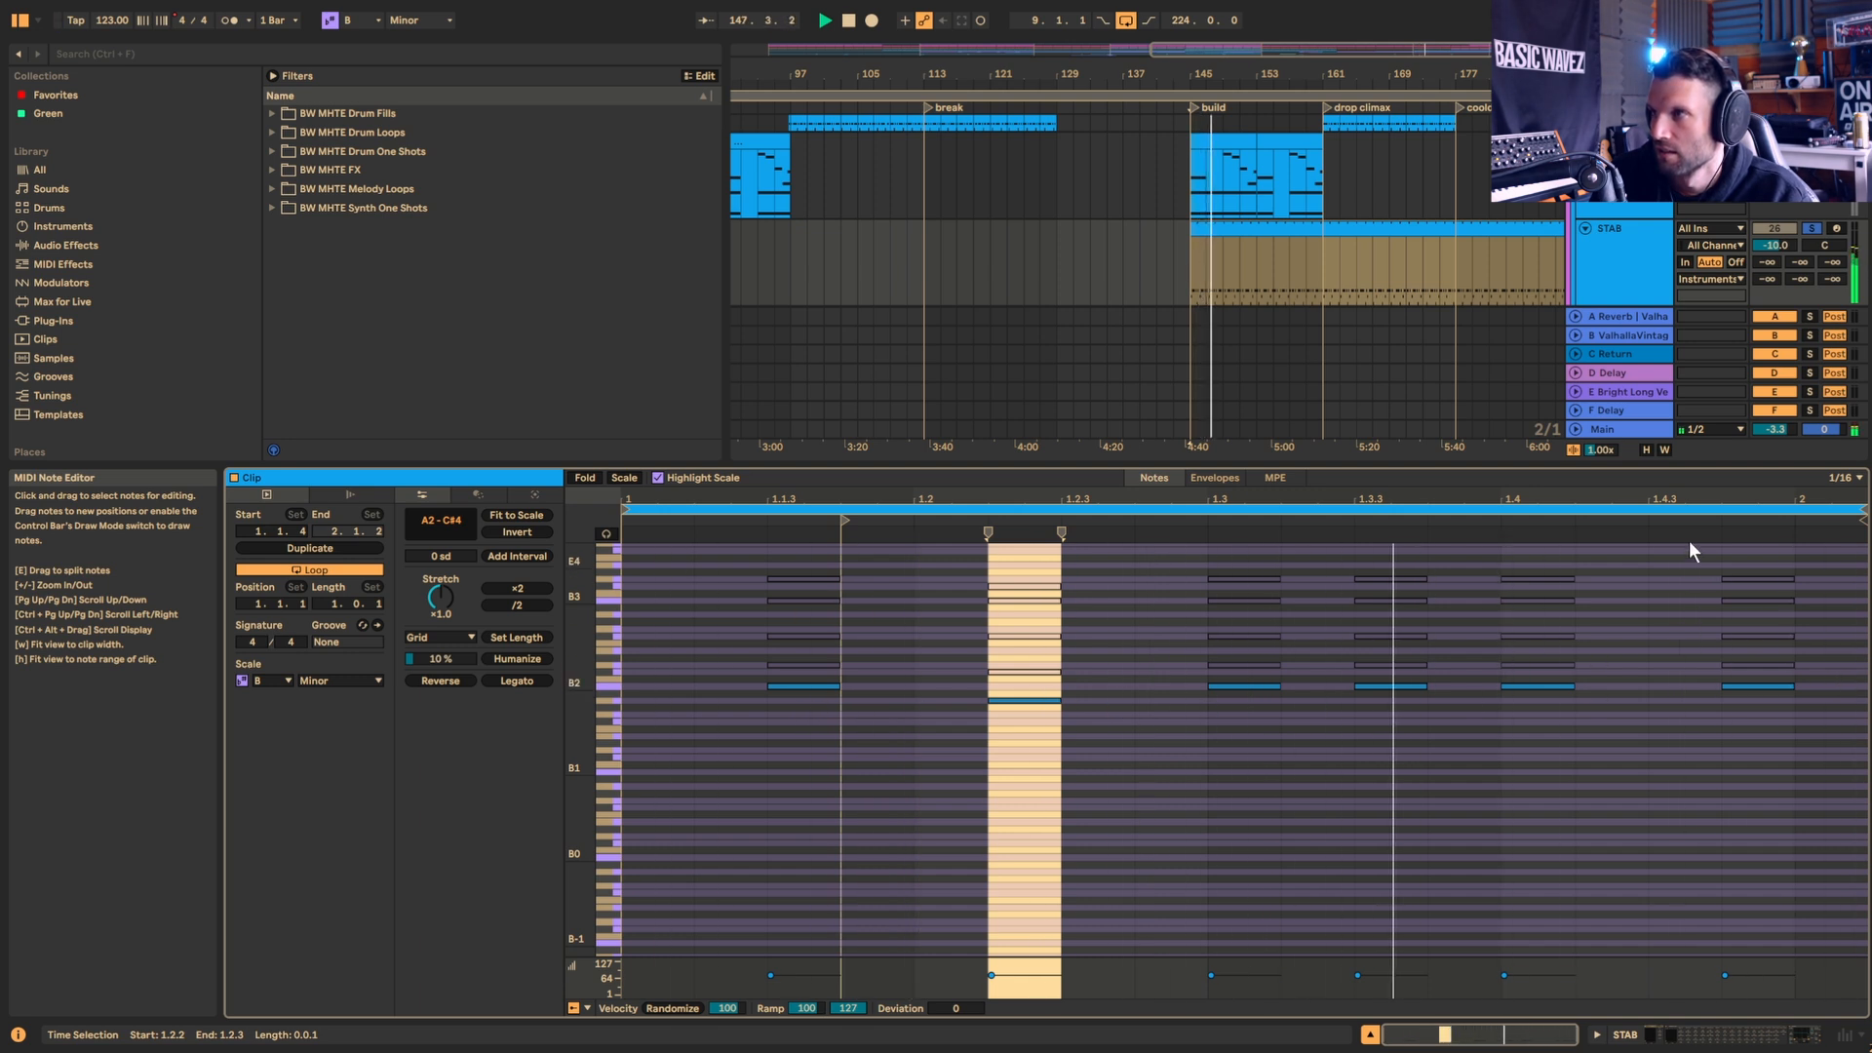
key(space)
Step: Select the STAB clip's time range from bar 145 to bar 161, covering the whole build section
drag(1215, 51, 1198, 146)
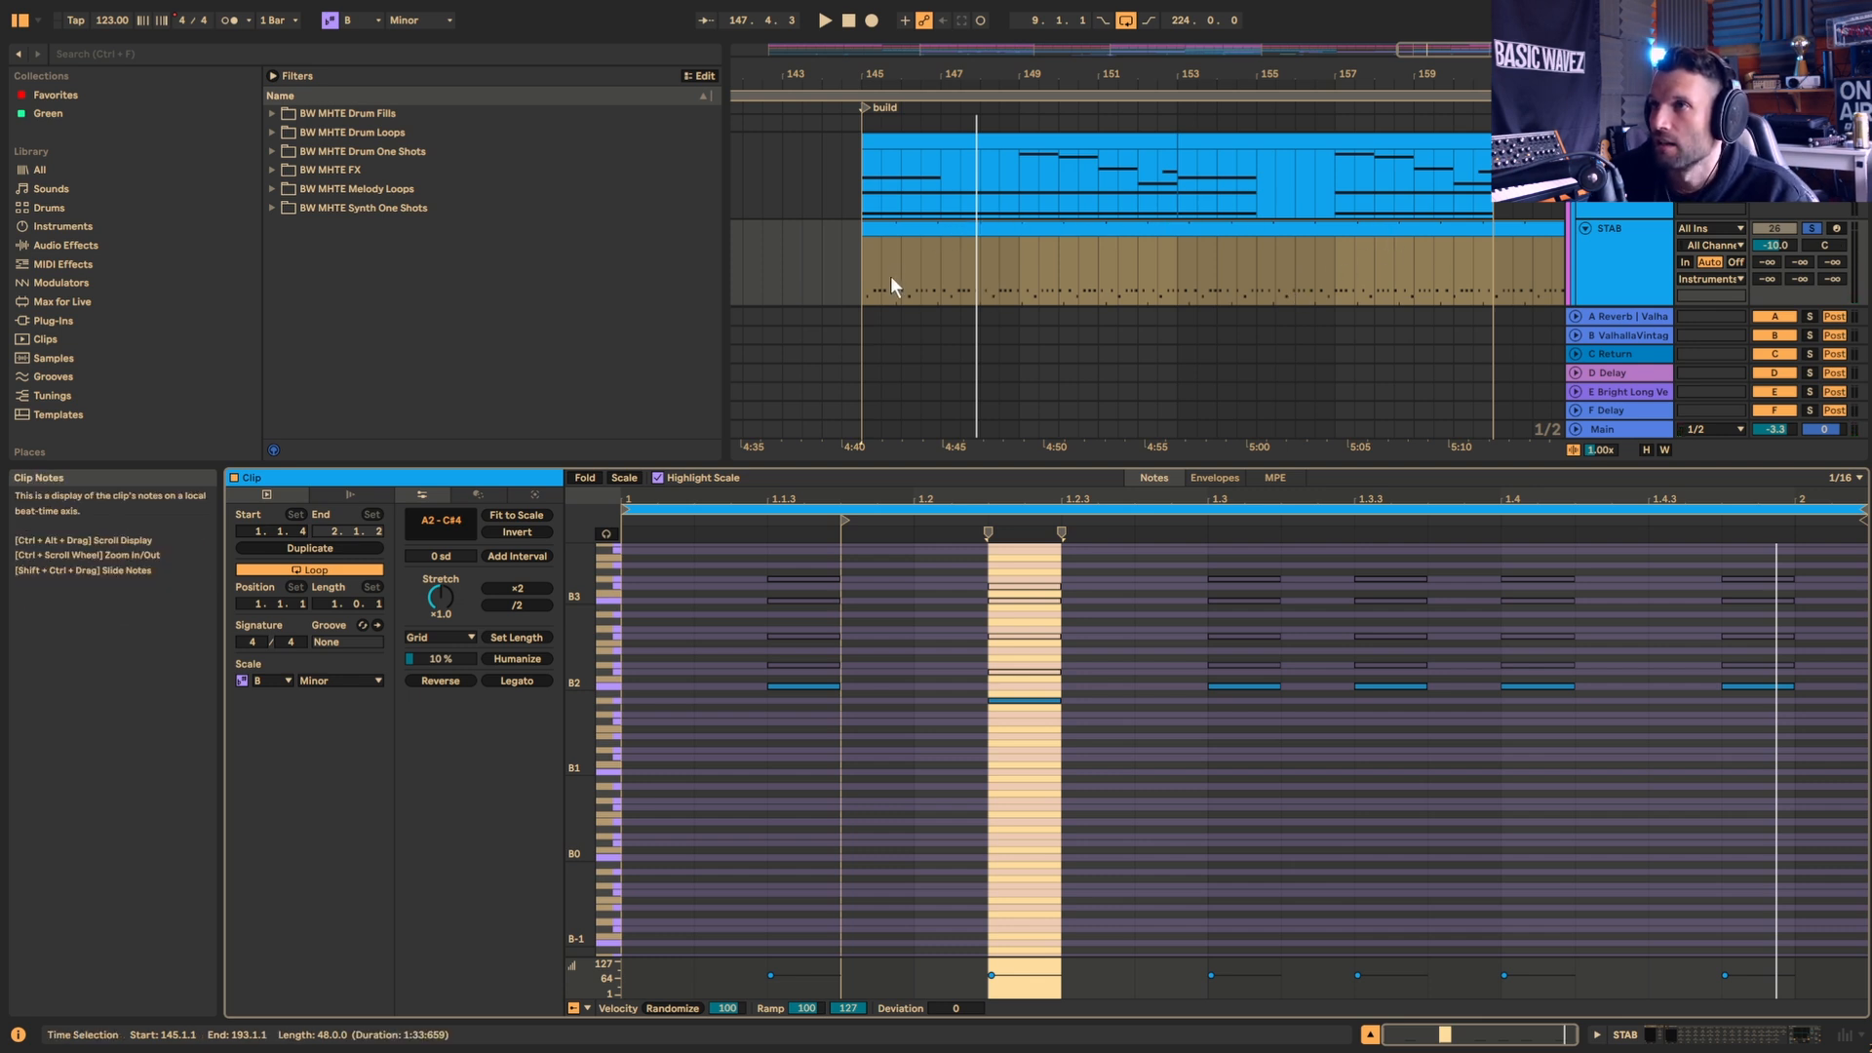
drag(874, 272, 968, 267)
click(1158, 273)
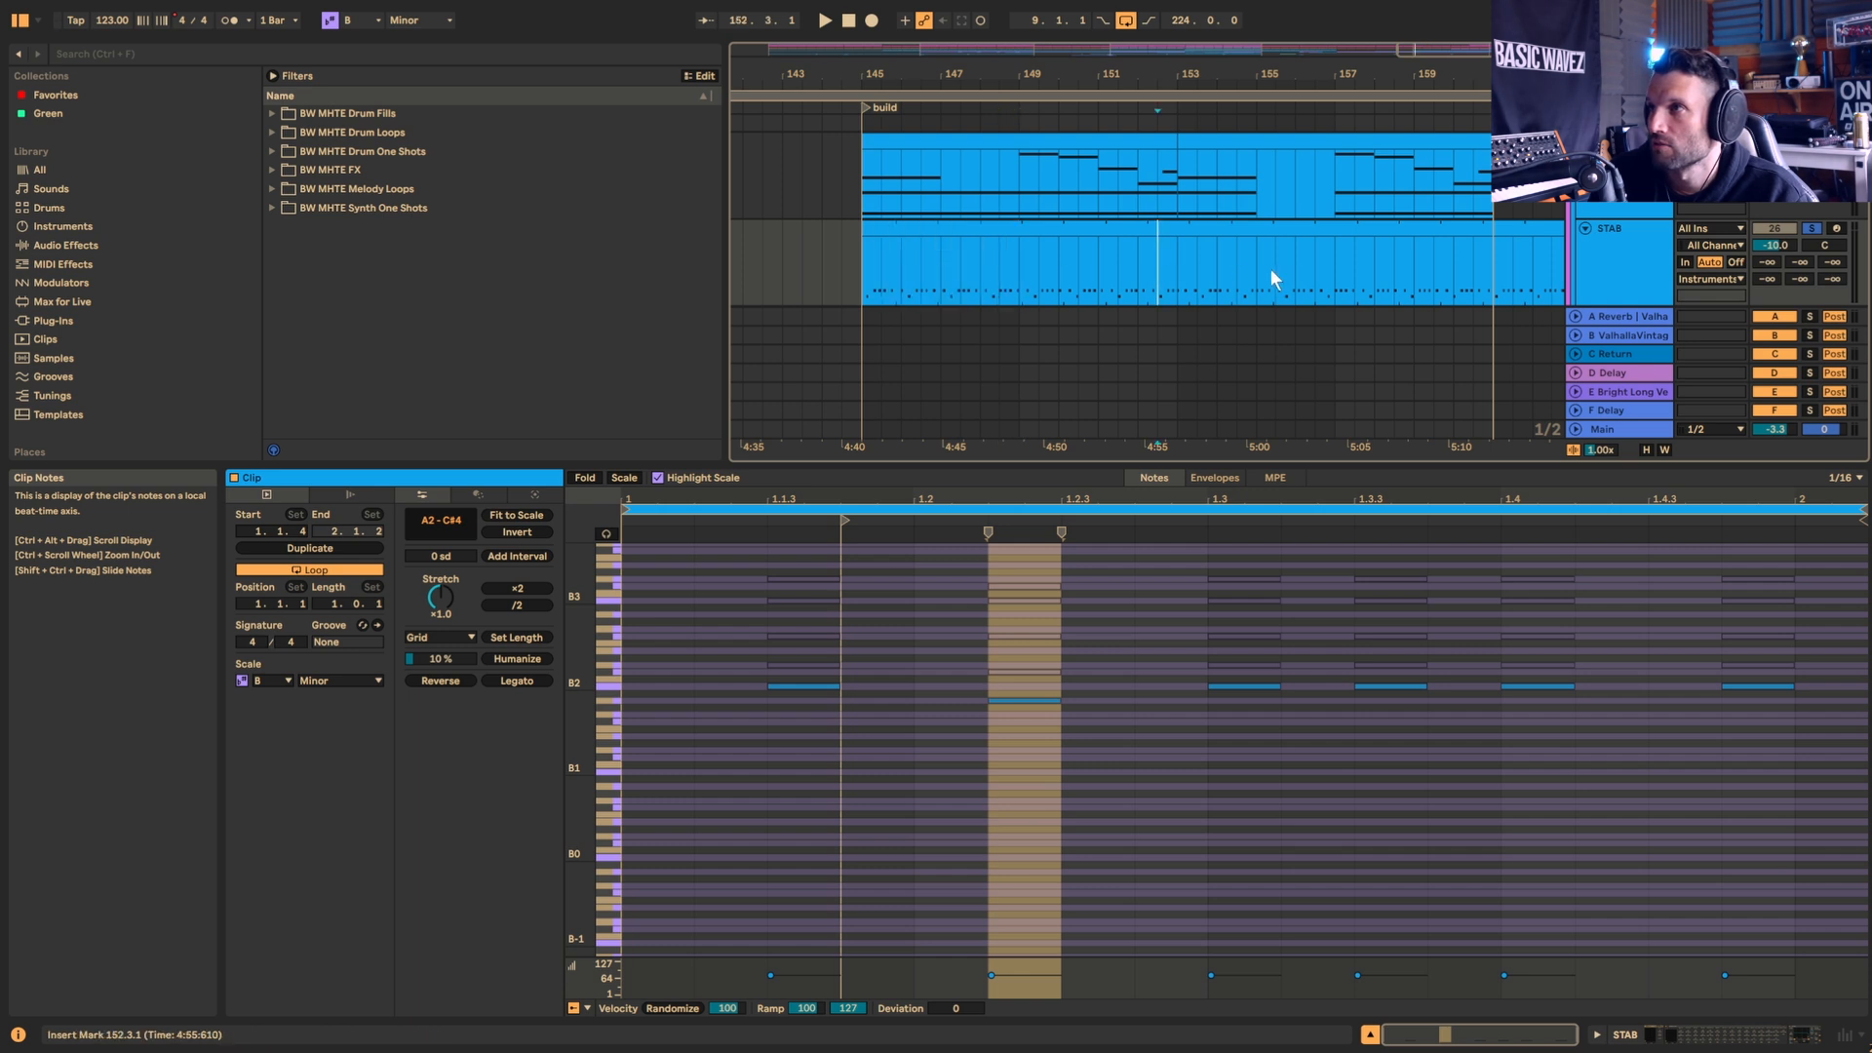
drag(1490, 262, 862, 273)
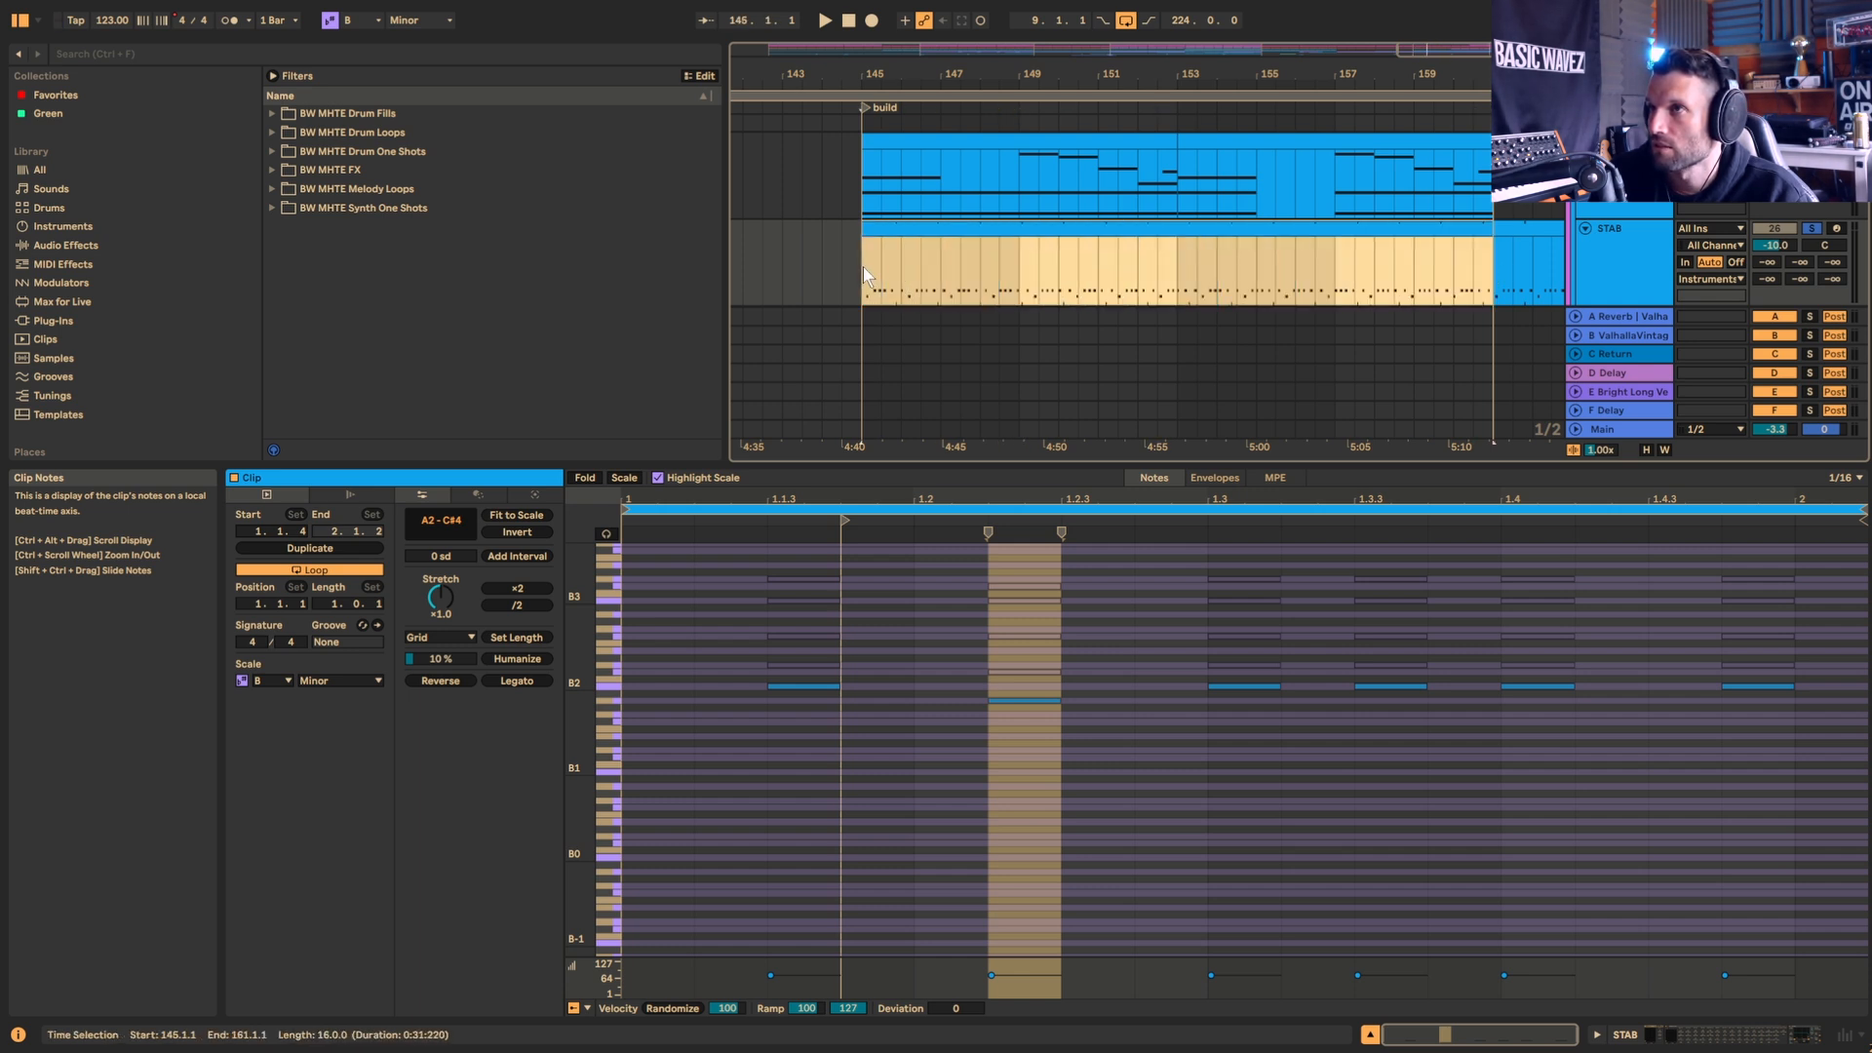
Step: Select the STAB clip's time range from 159.3 to 165.1, across the start of the drop climax
drag(1423, 55, 1499, 60)
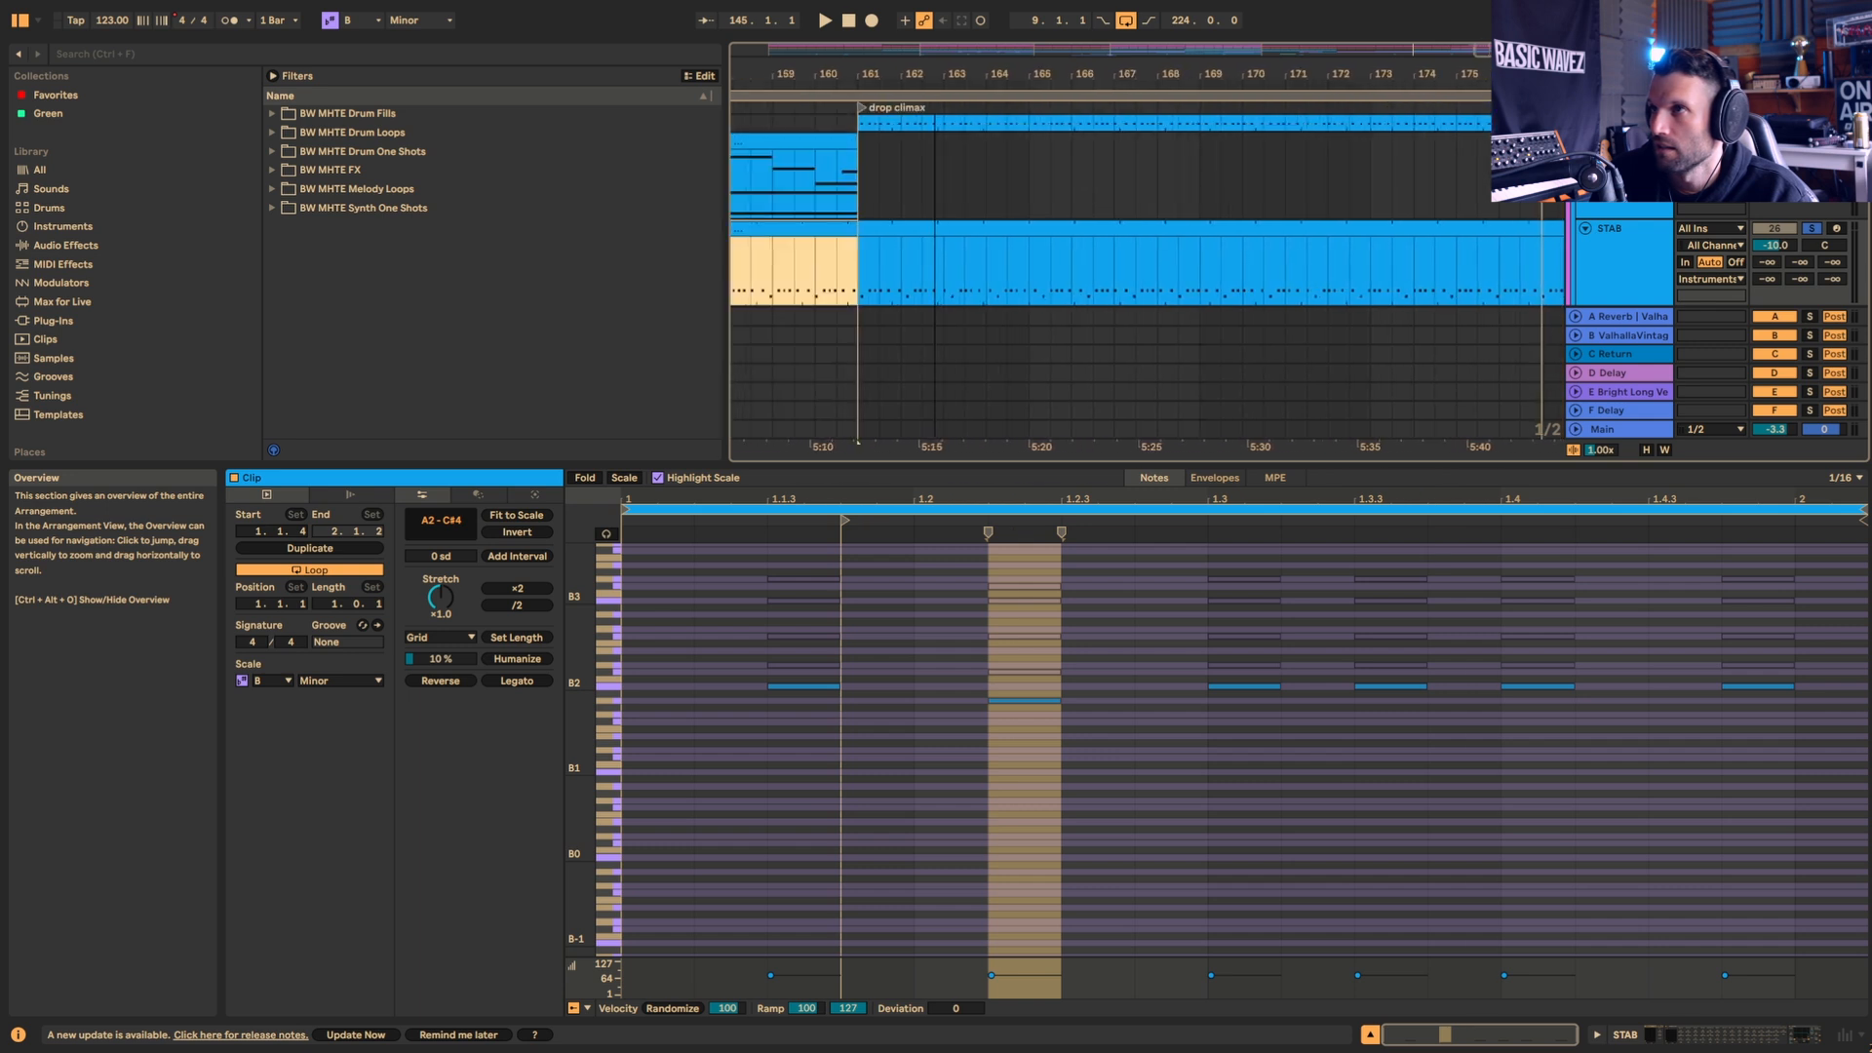
click(1030, 255)
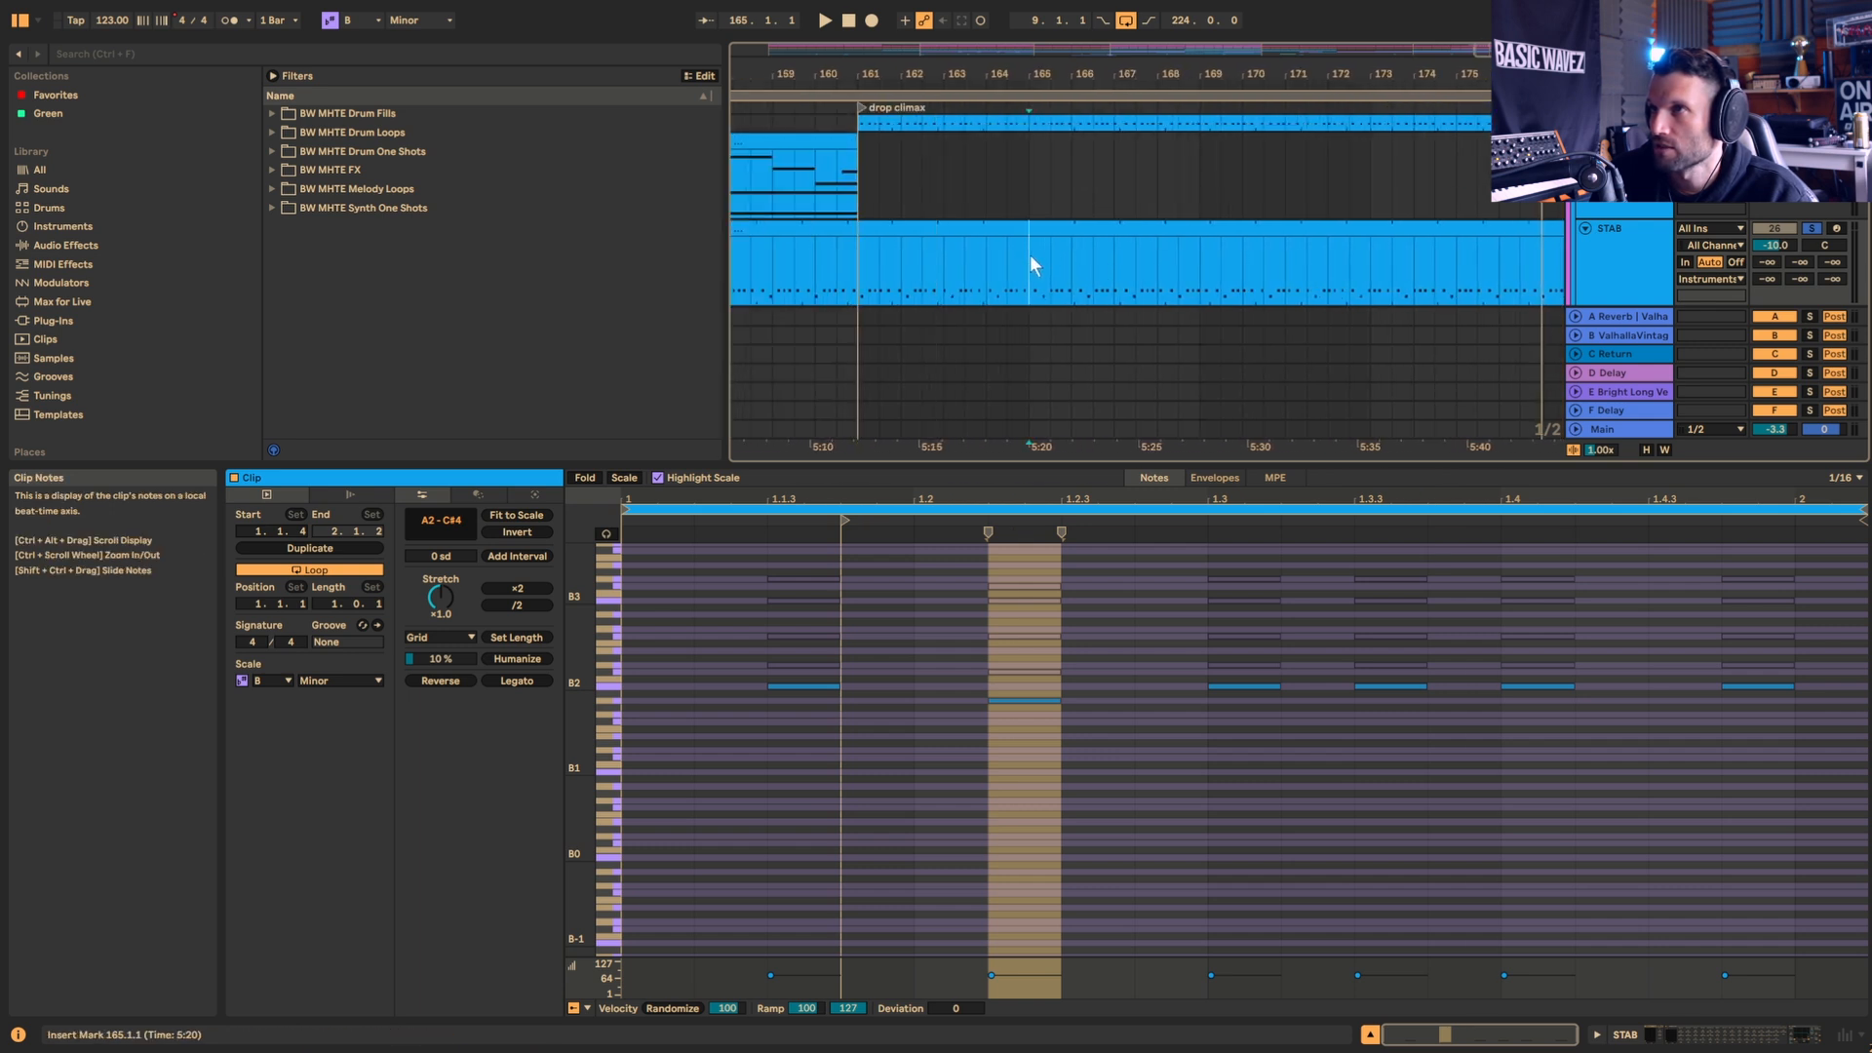
drag(1021, 255, 795, 265)
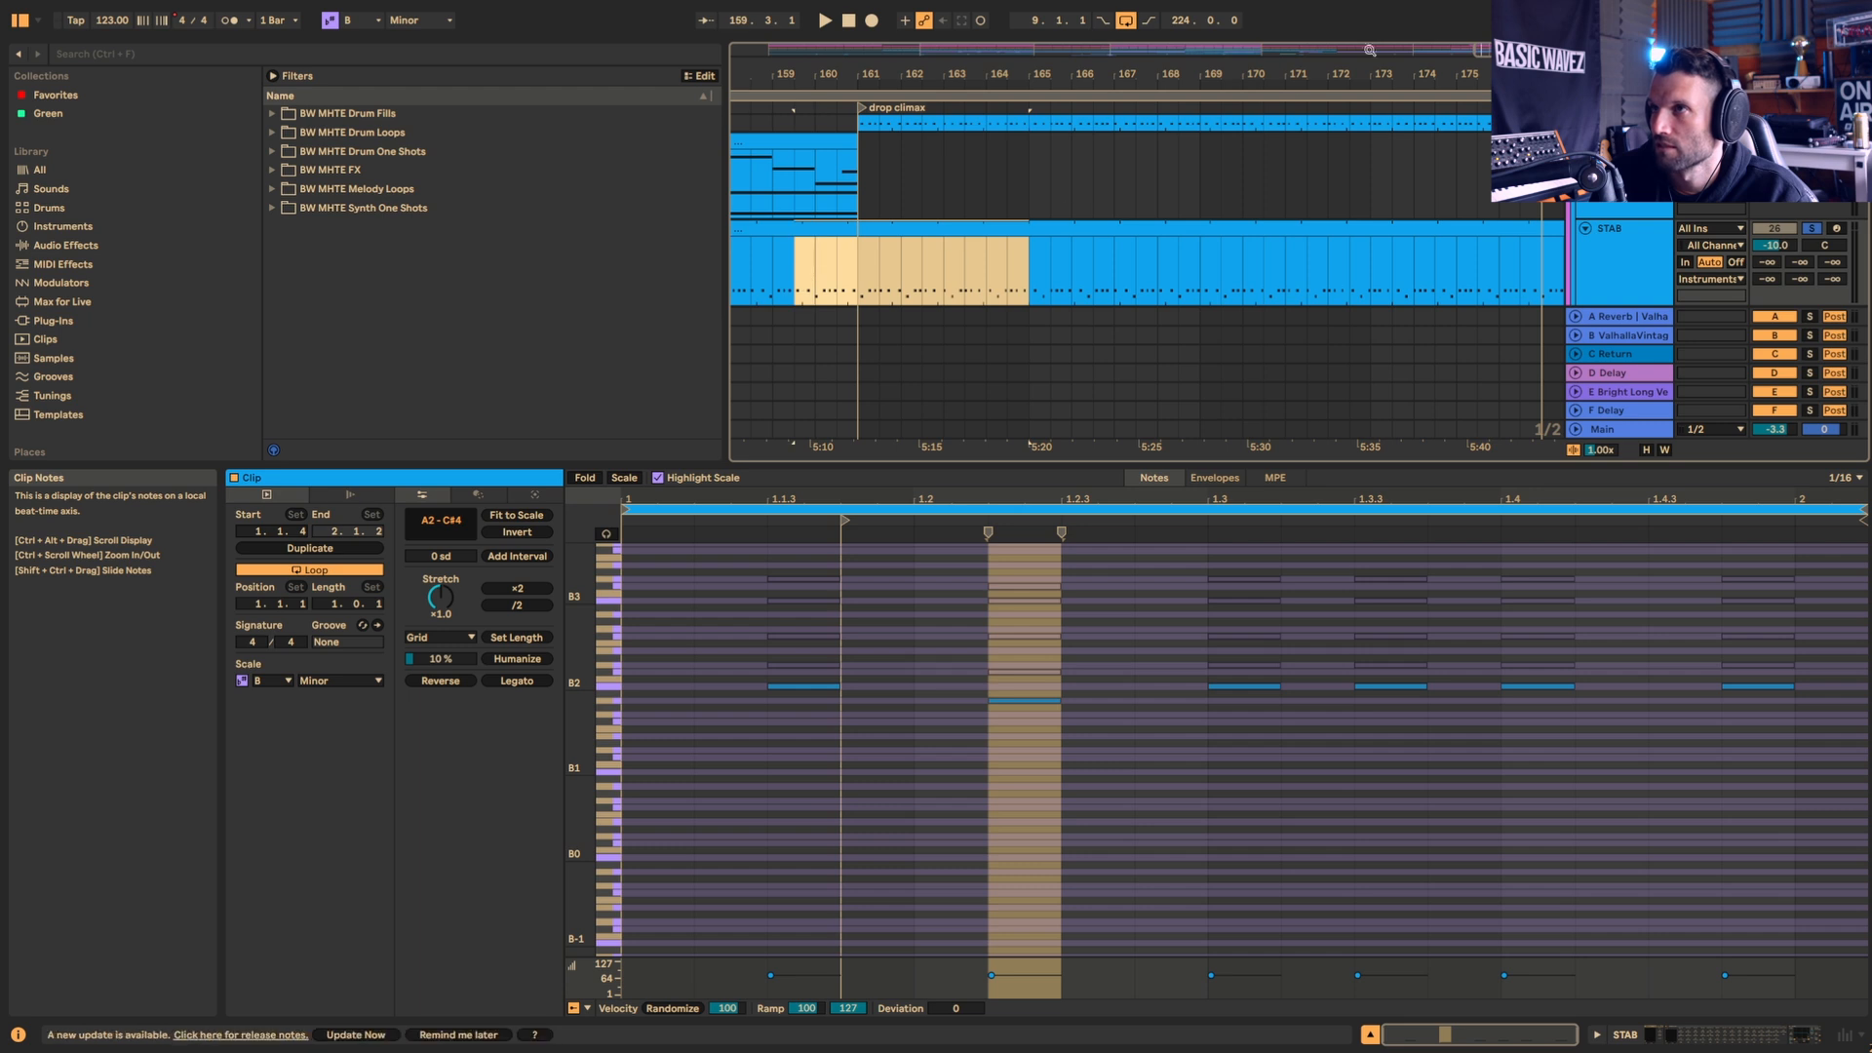
scroll(1014, 301, down, 5)
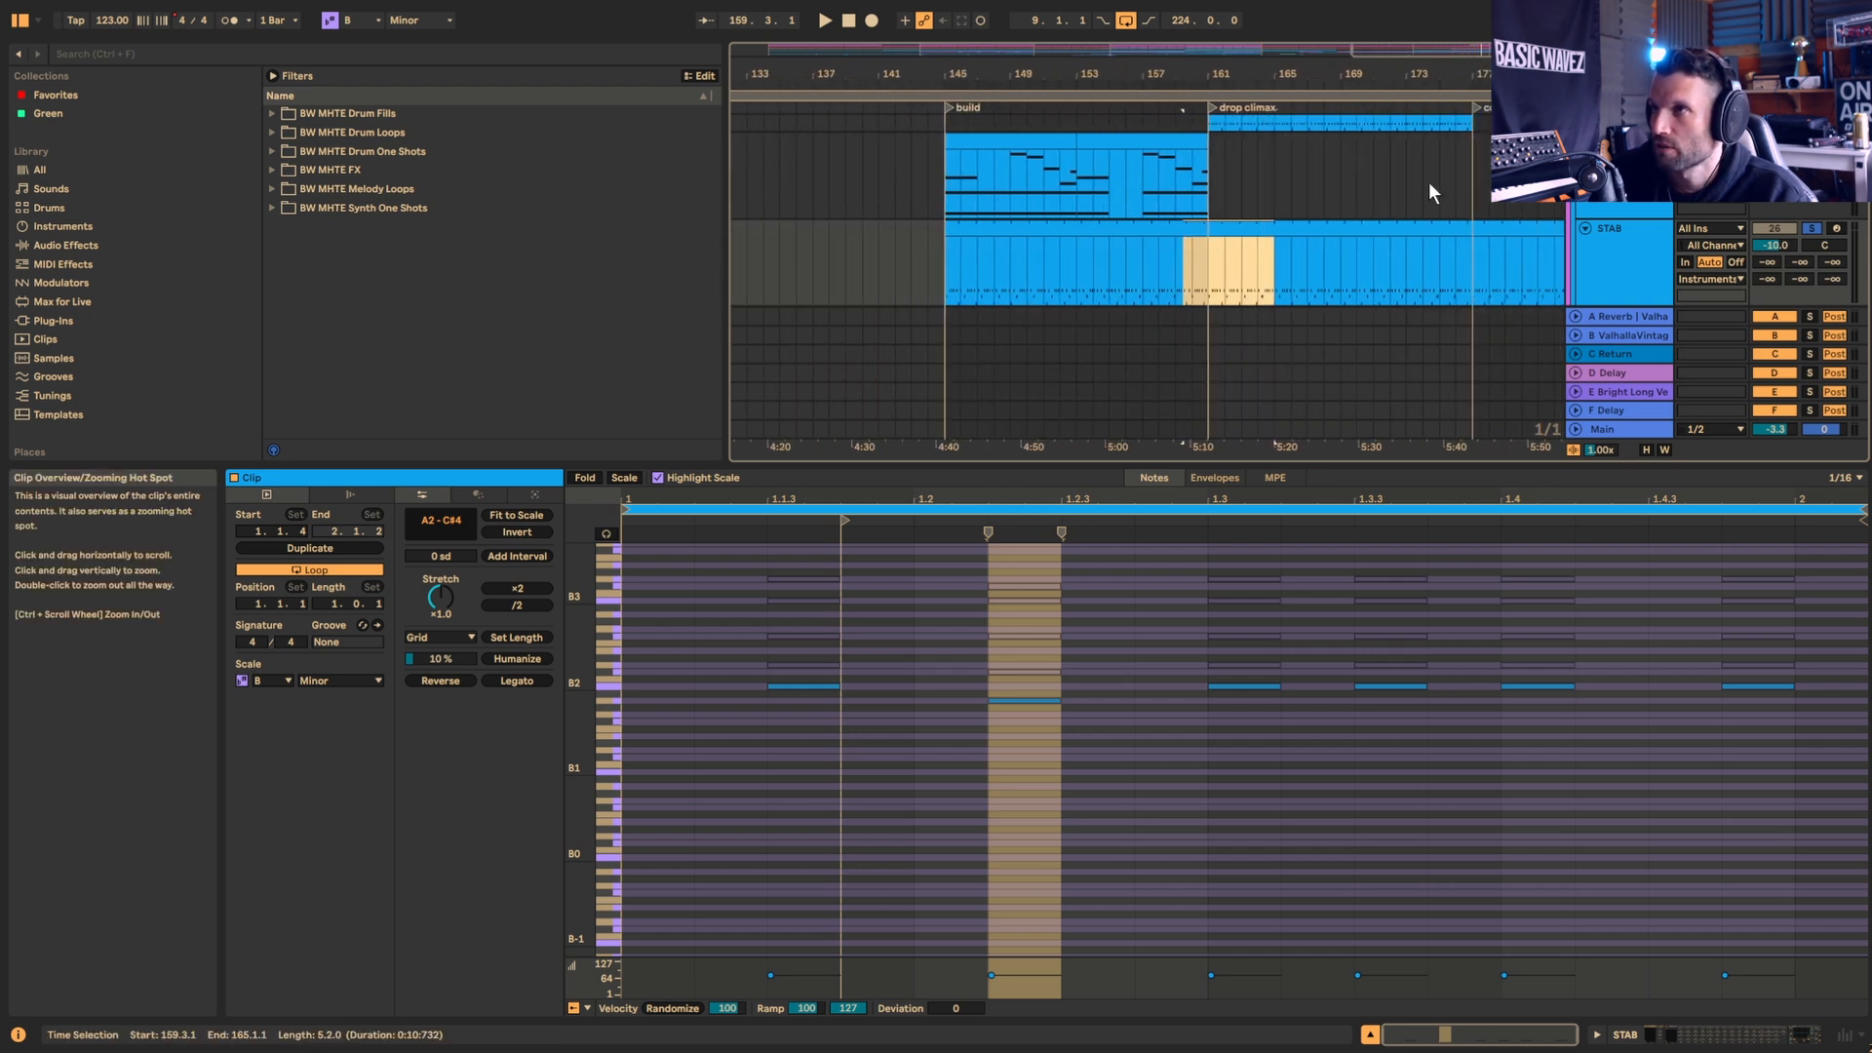
Step: Solo the PIANO track together with STAB and listen to both from bar 145, the start of the build
click(950, 284)
scroll(1721, 291, up, 9)
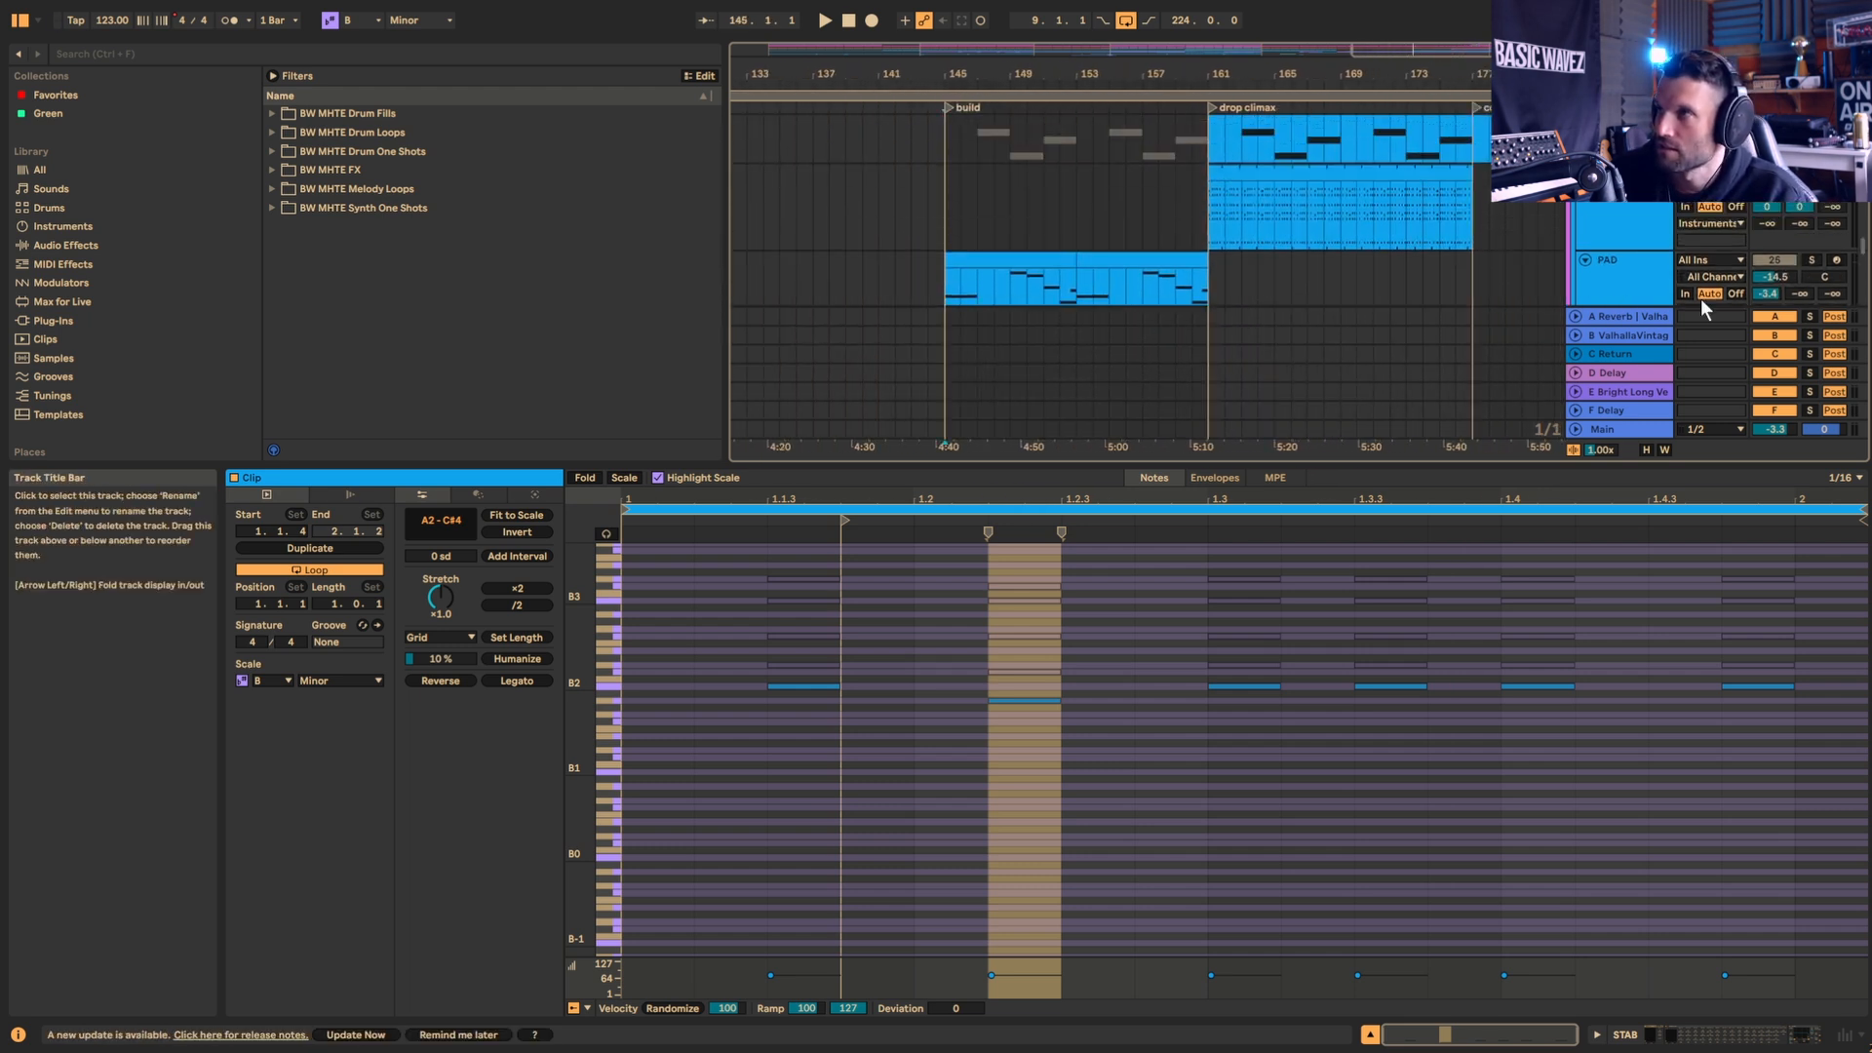
scroll(1720, 290, up, 5)
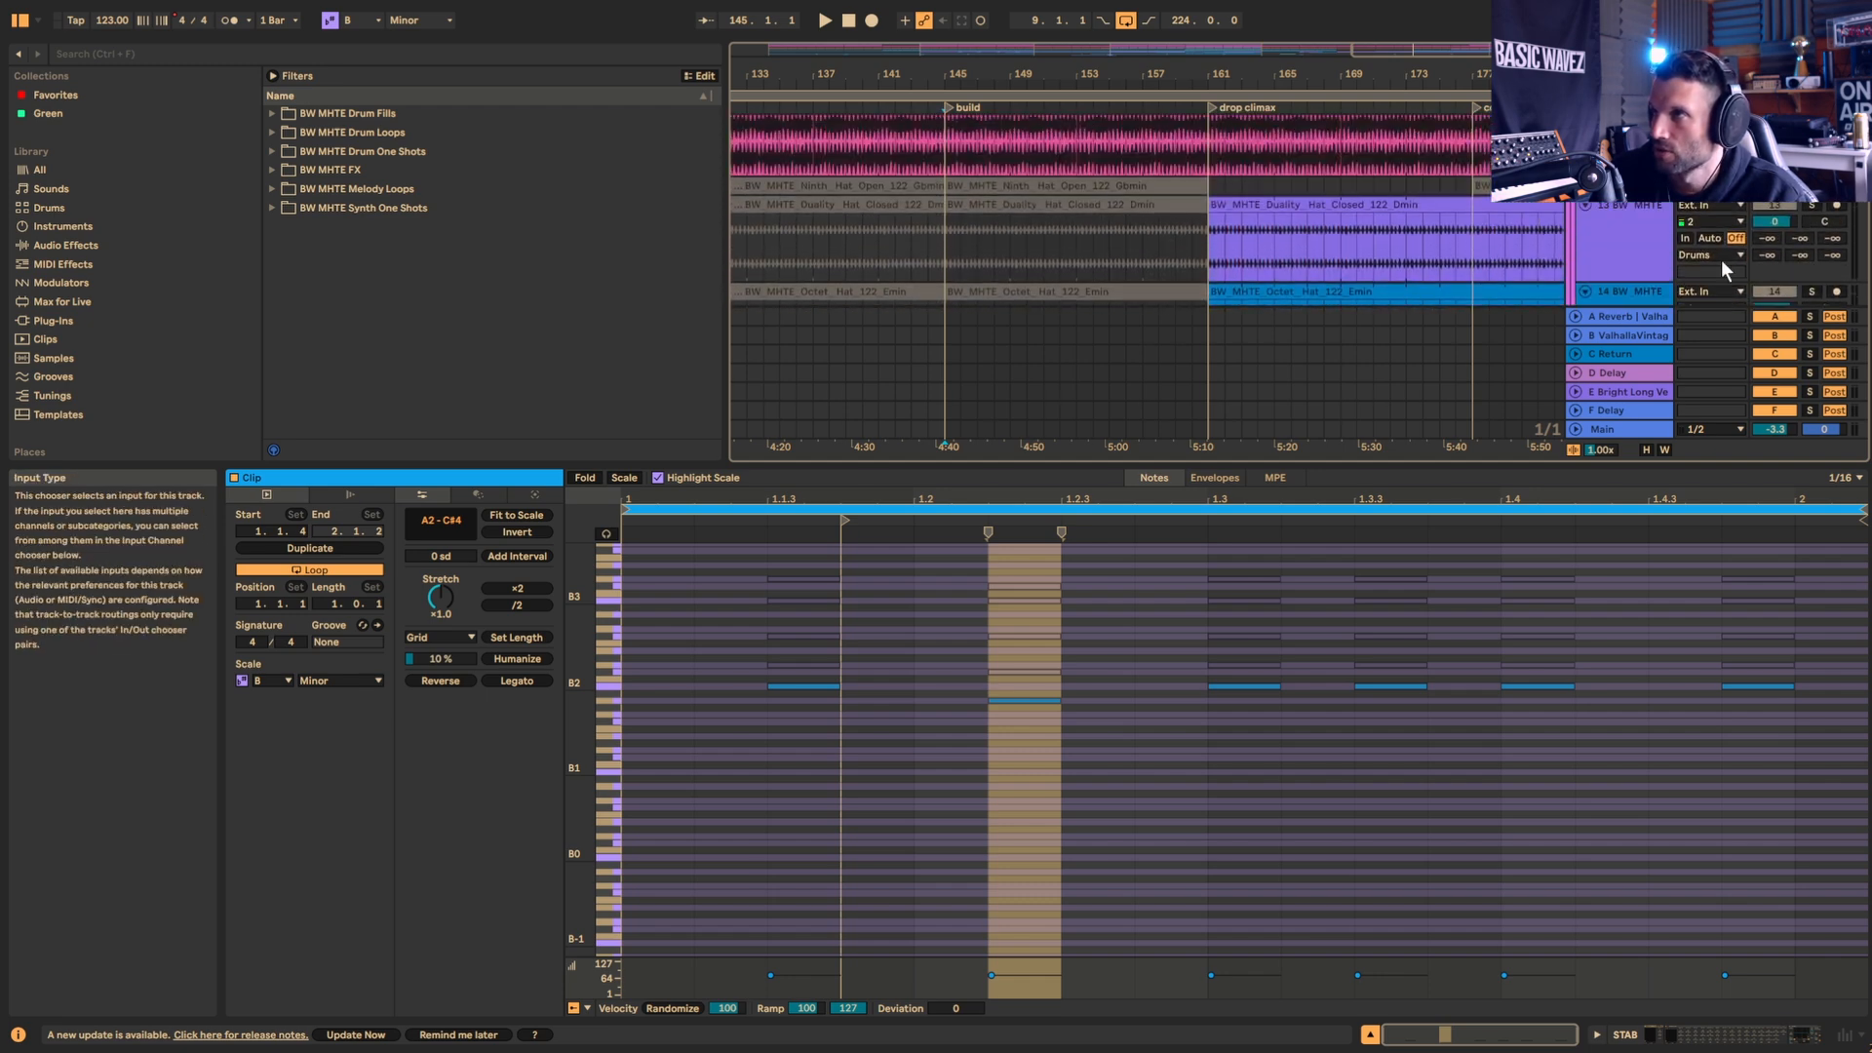
scroll(1722, 259, up, 5)
scroll(1769, 213, up, 5)
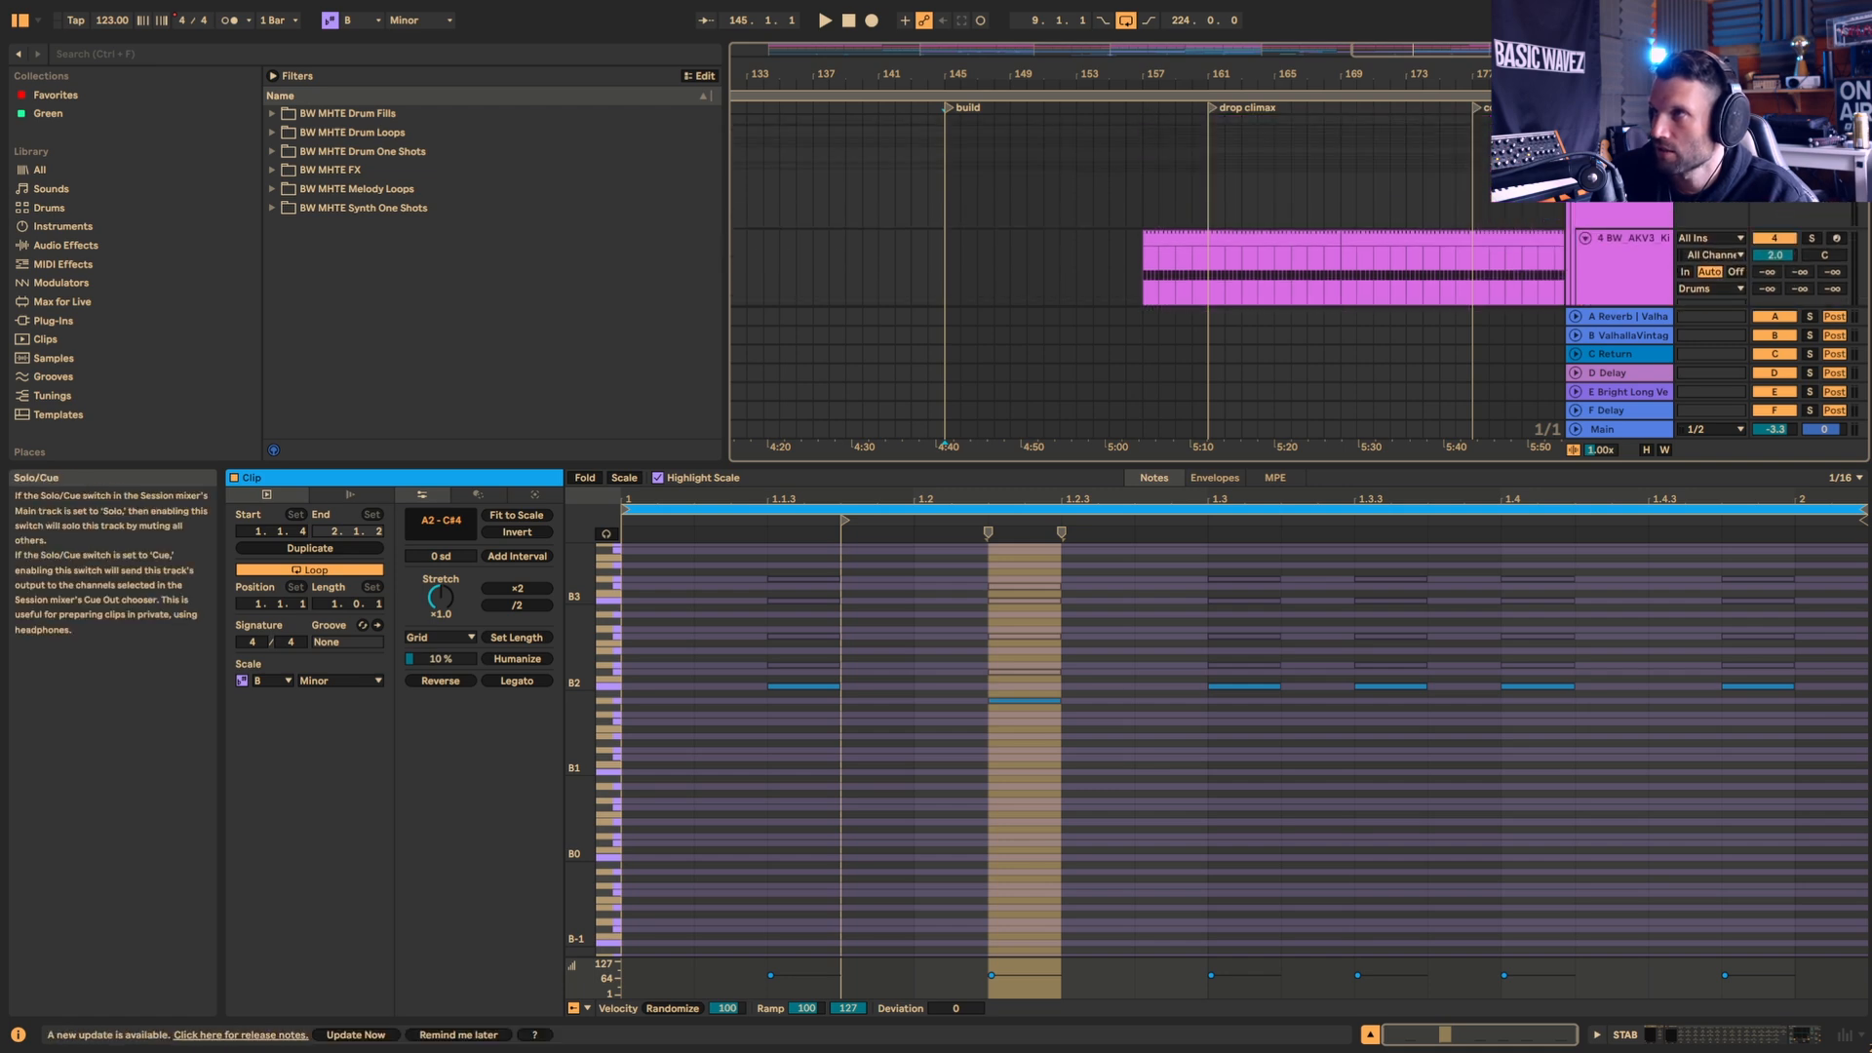
scroll(1716, 264, down, 5)
scroll(1756, 234, down, 10)
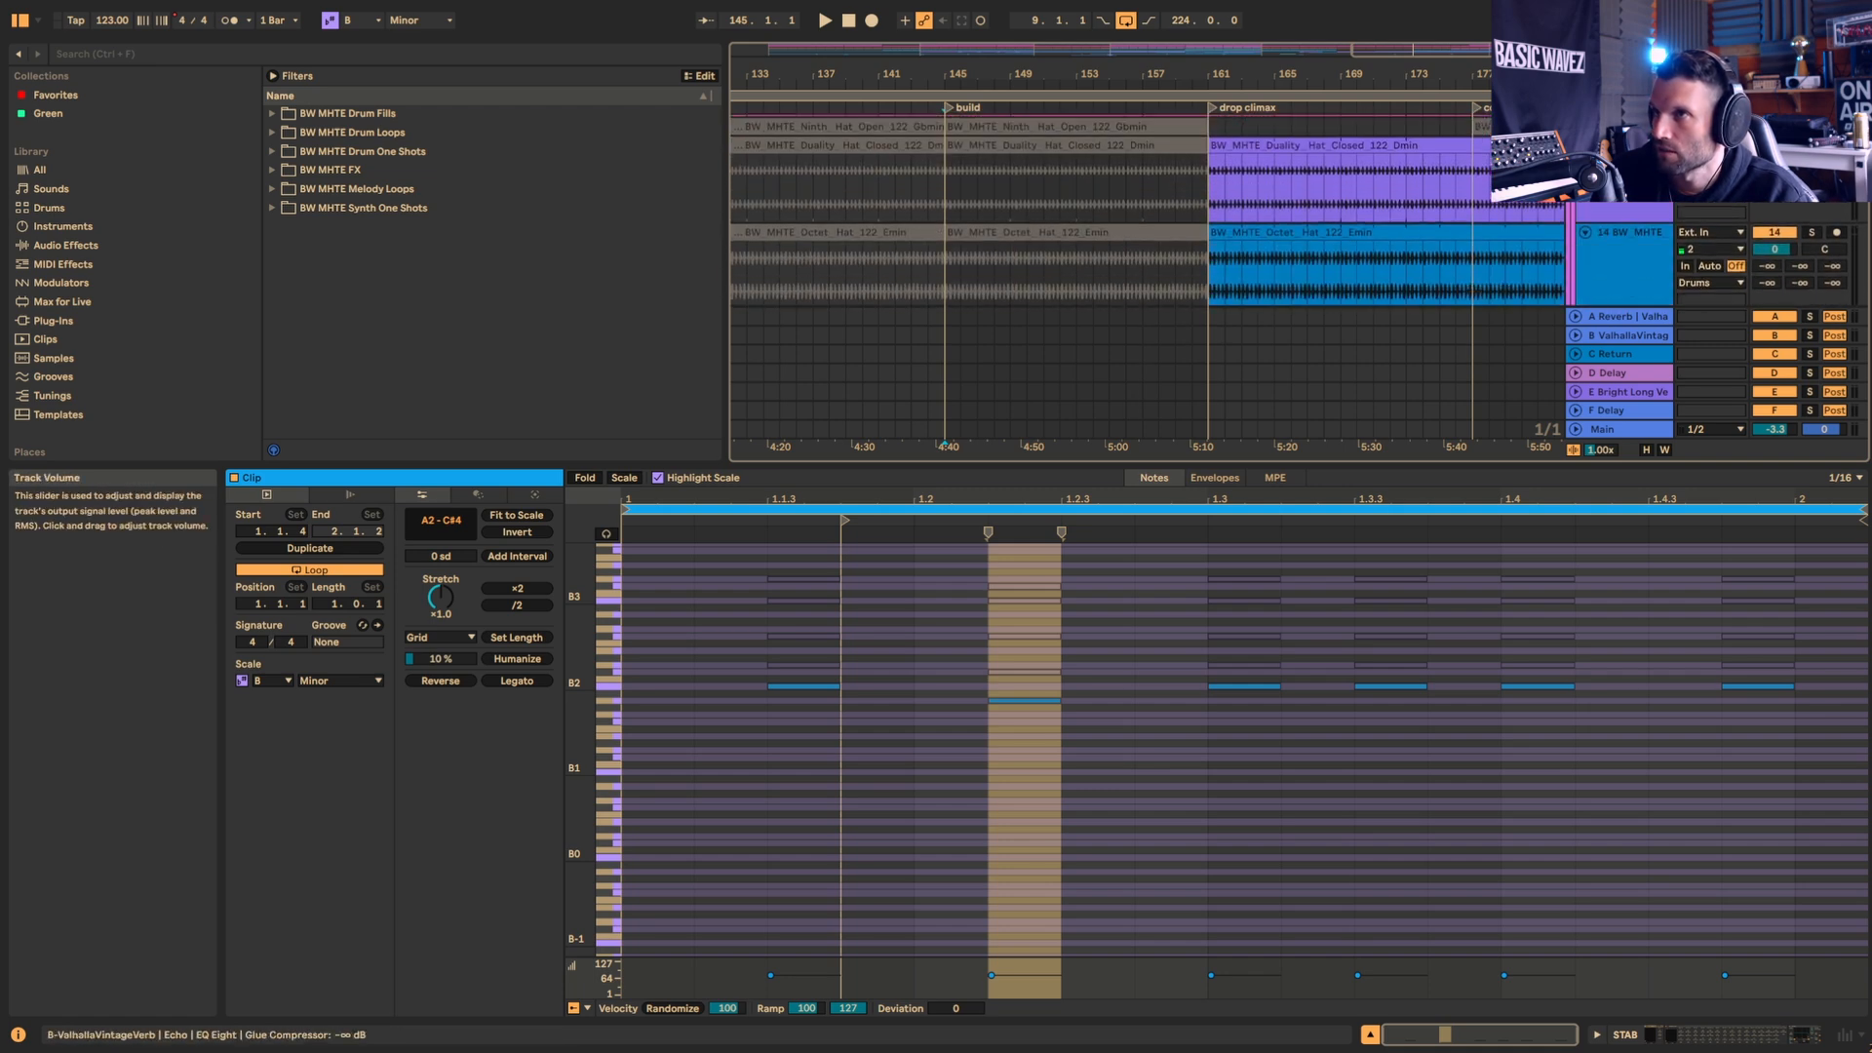
scroll(1775, 216, down, 6)
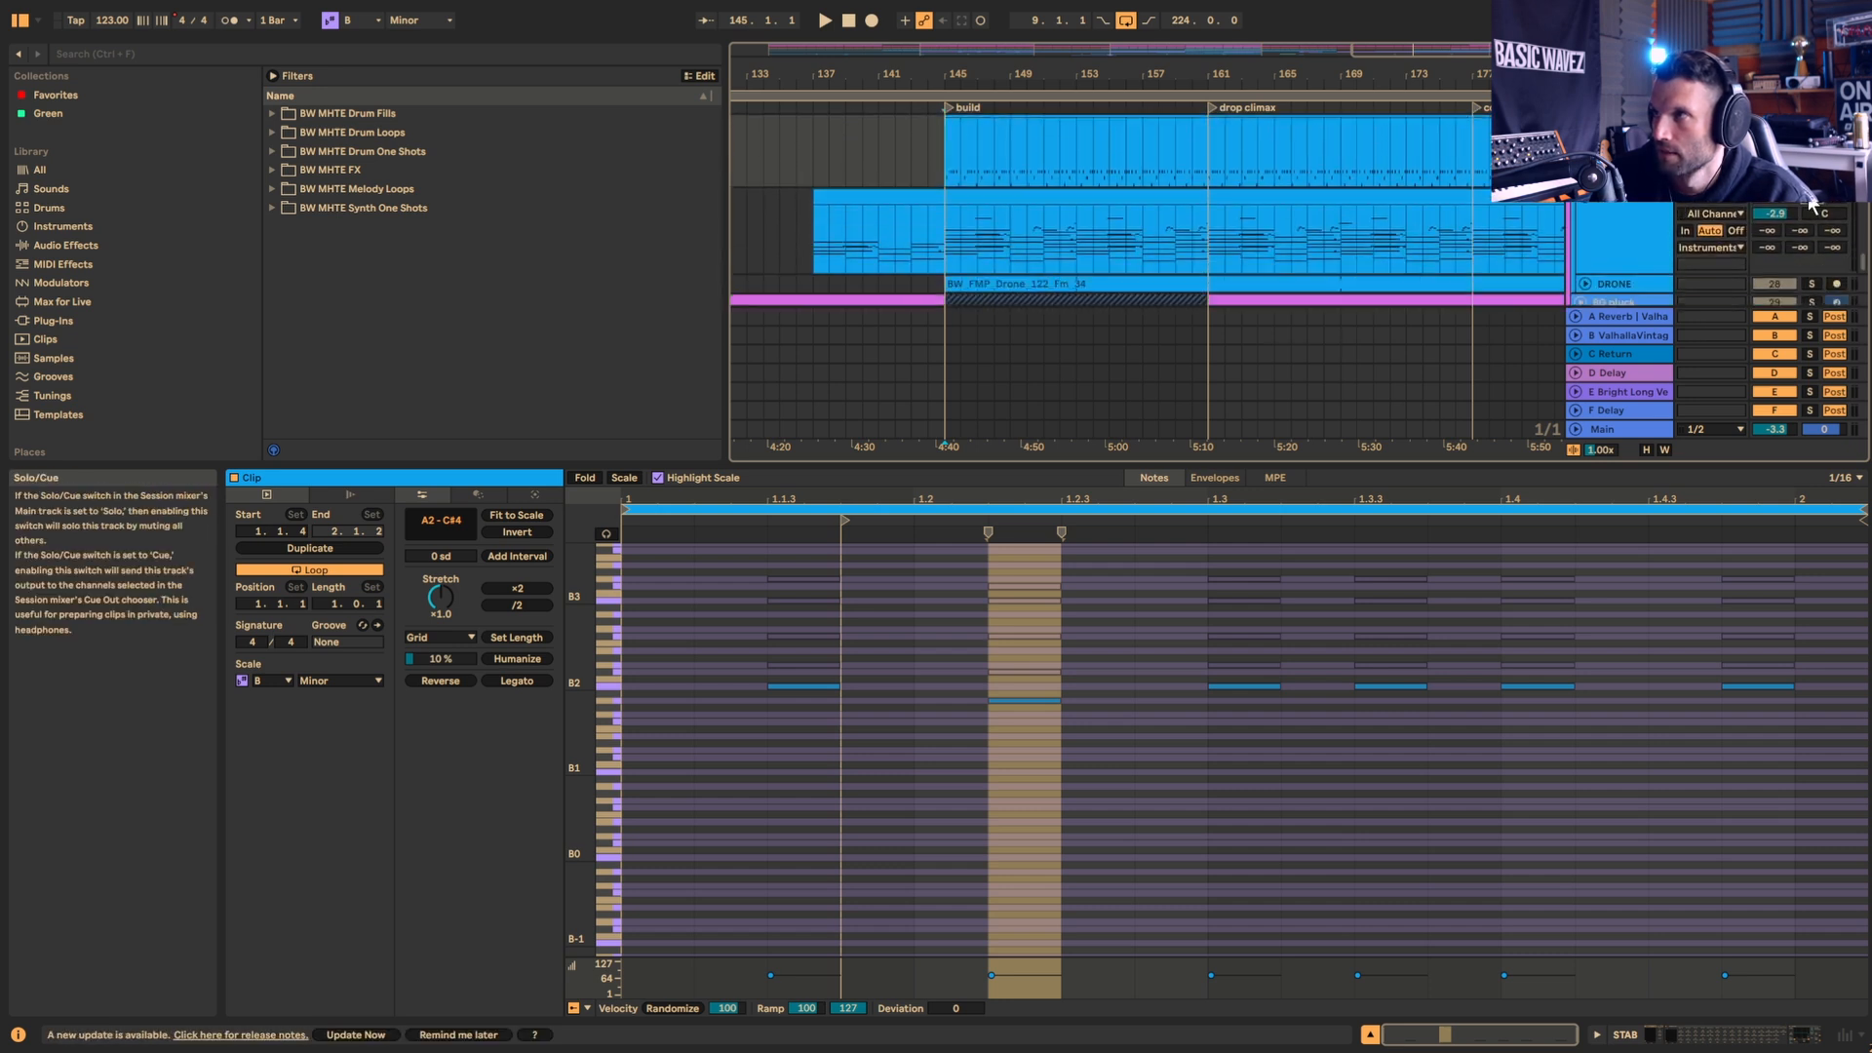
key(space)
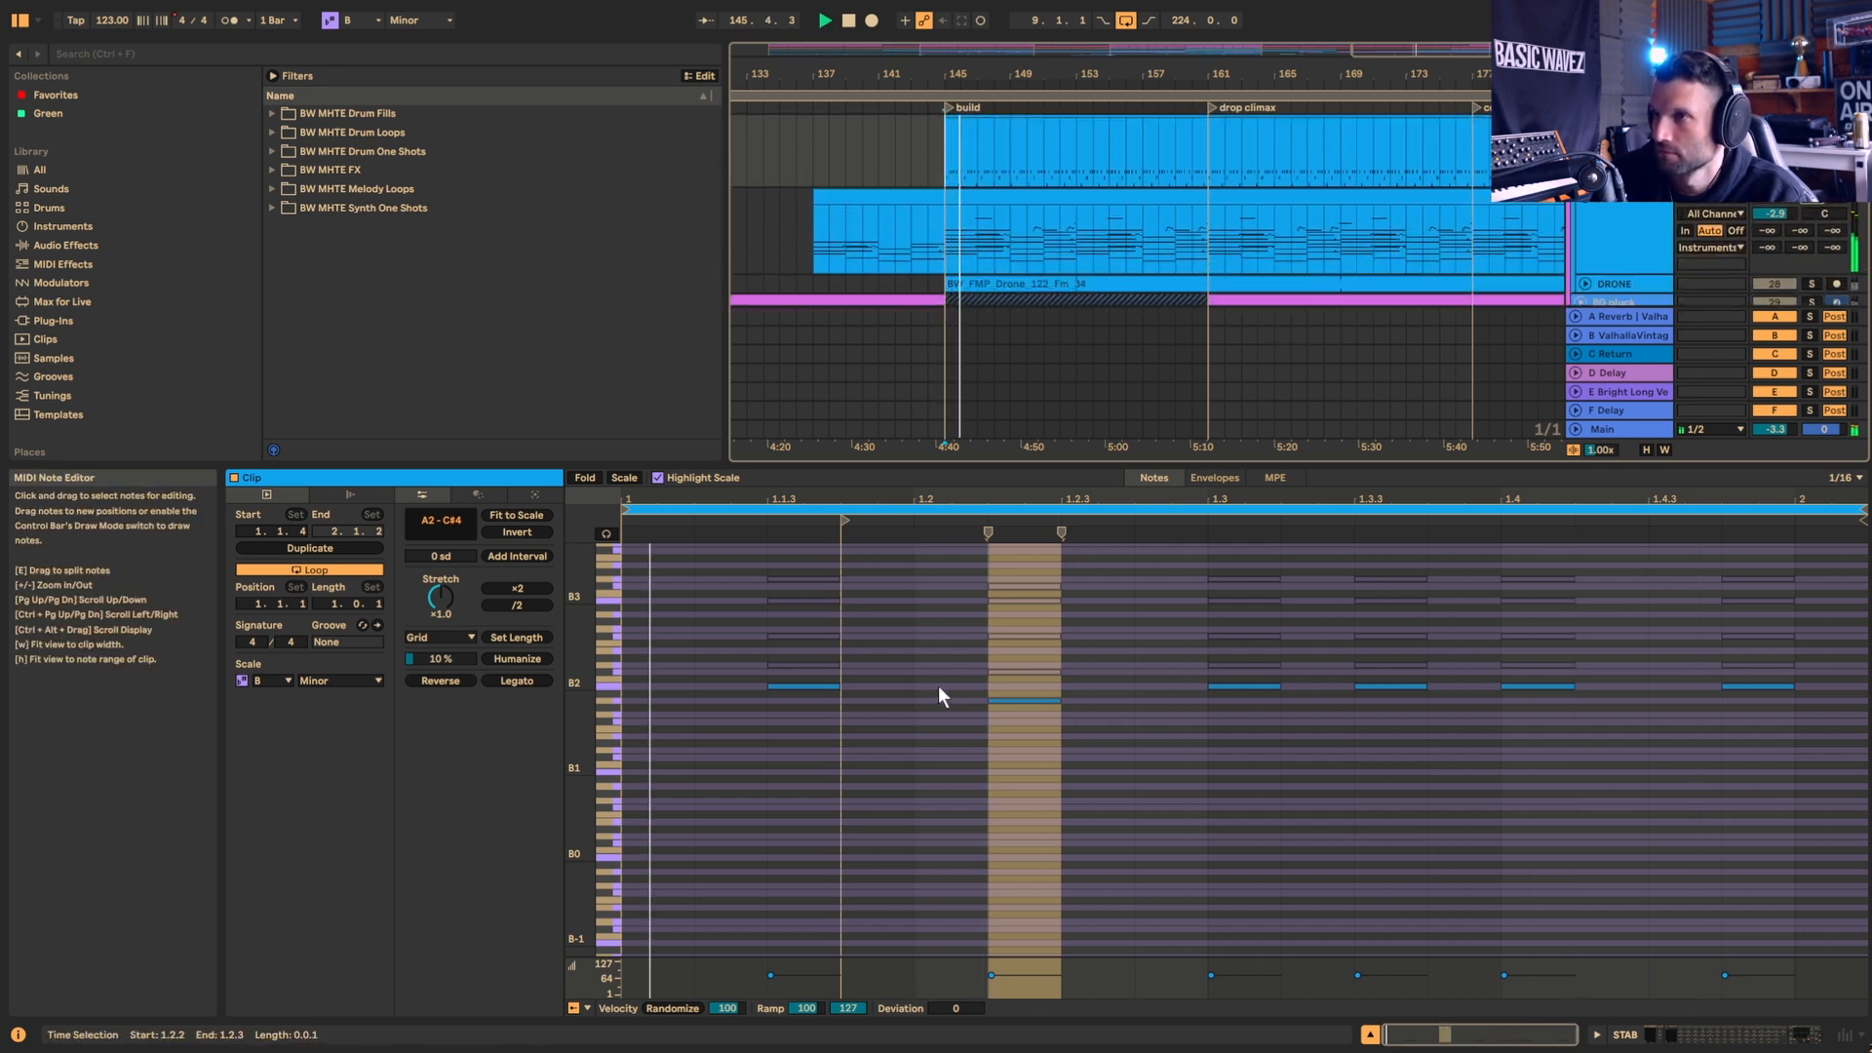
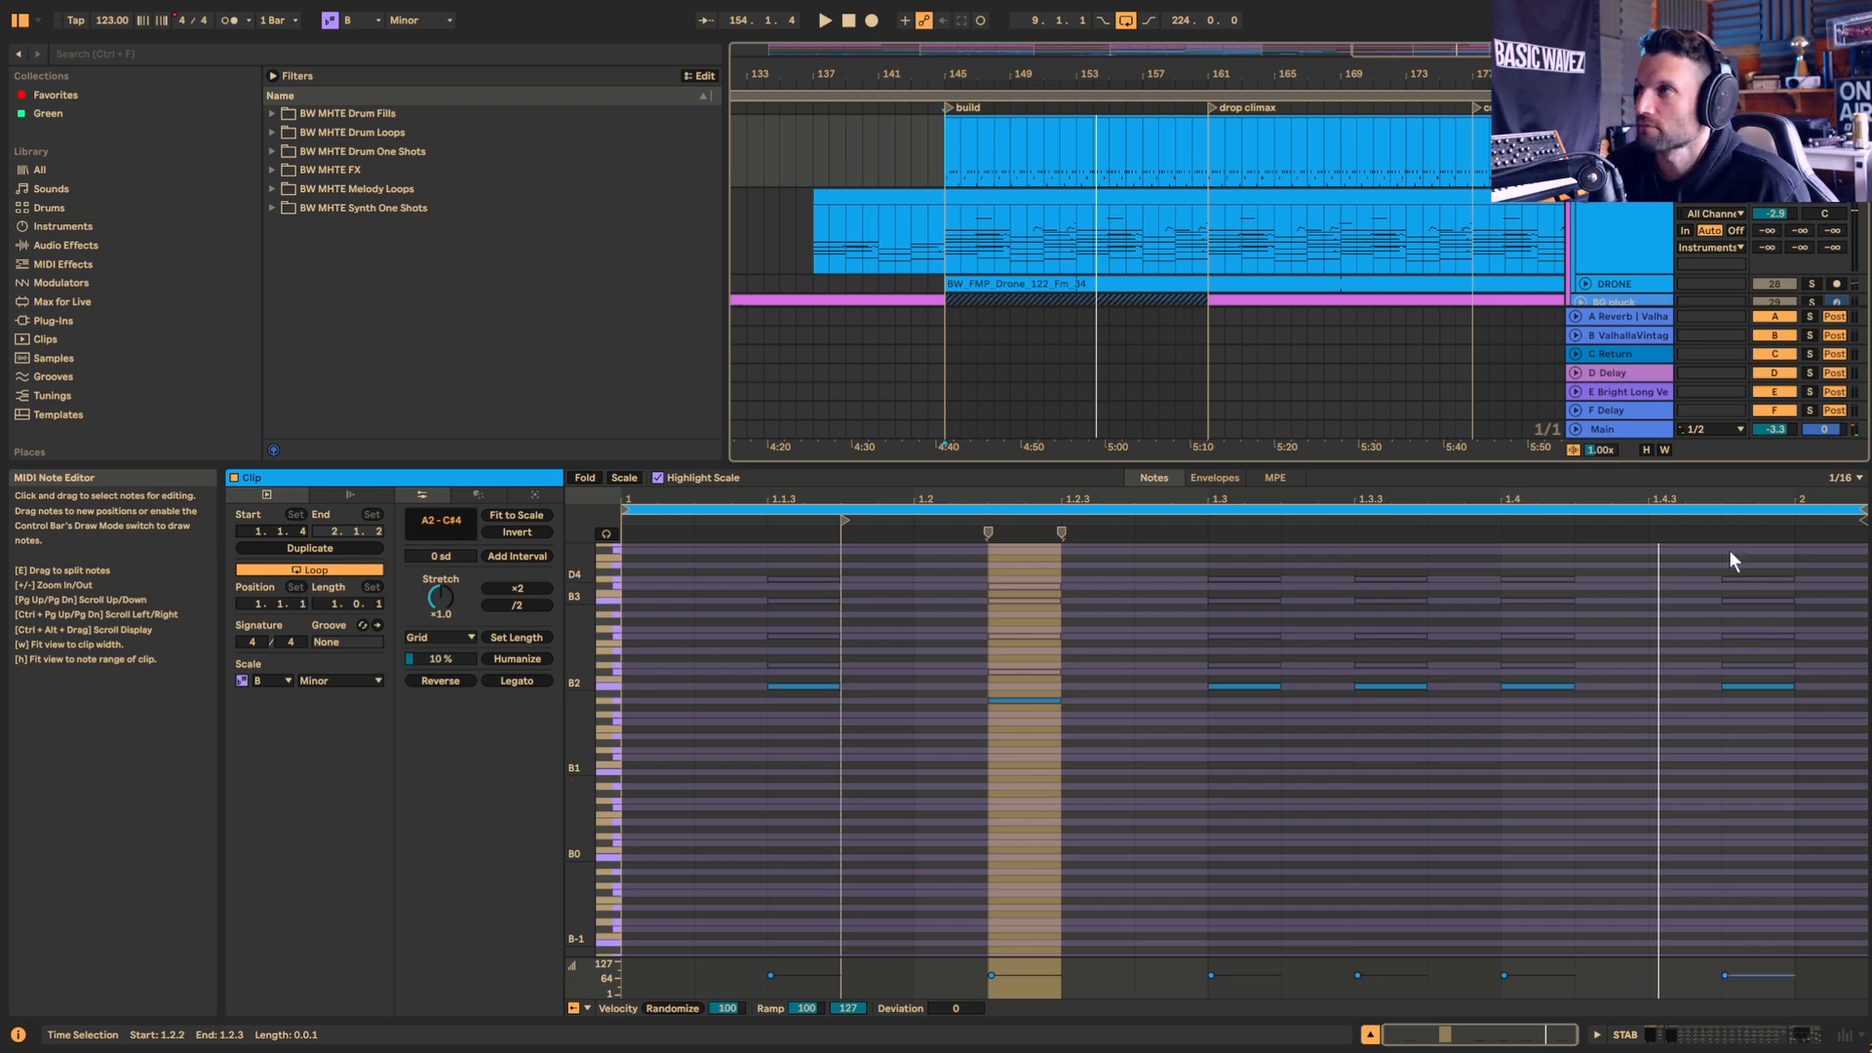
Step: Solo only the CHORD PLUCK track and play its first clip from bar 33
key(shift+Tab)
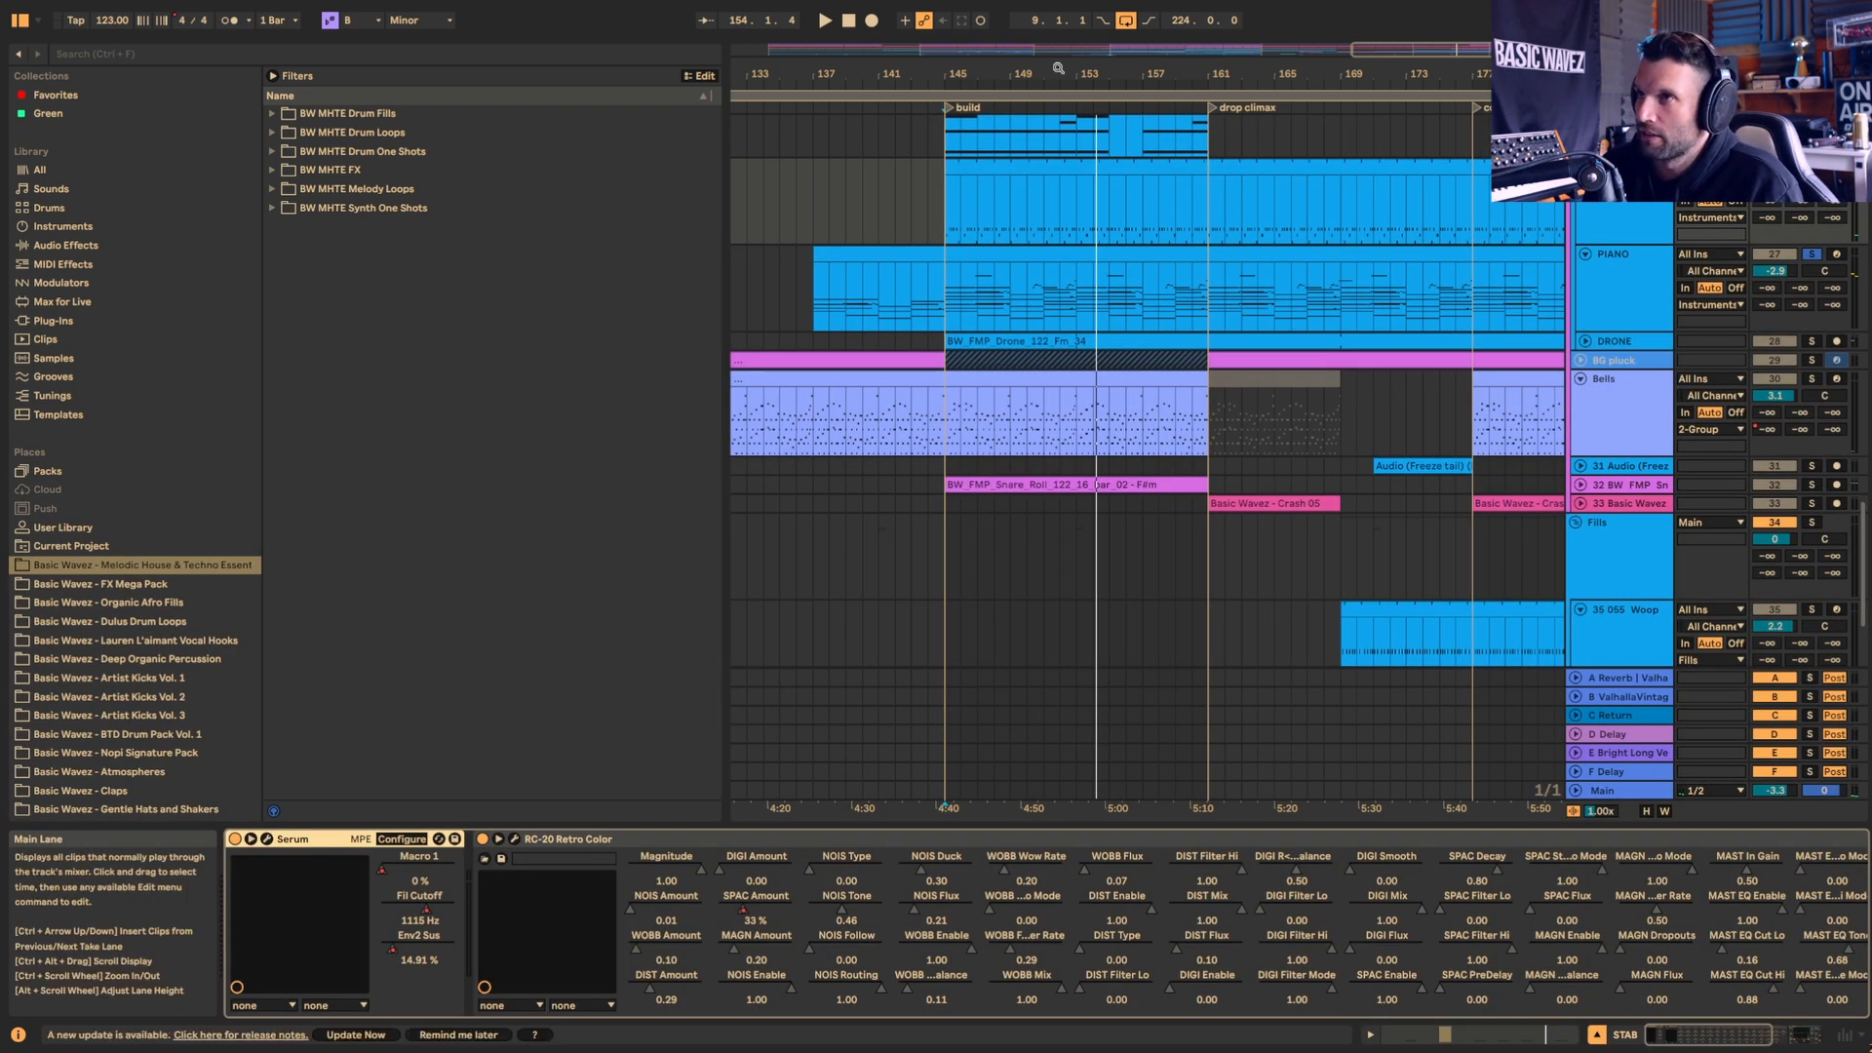
drag(1058, 69, 1657, 22)
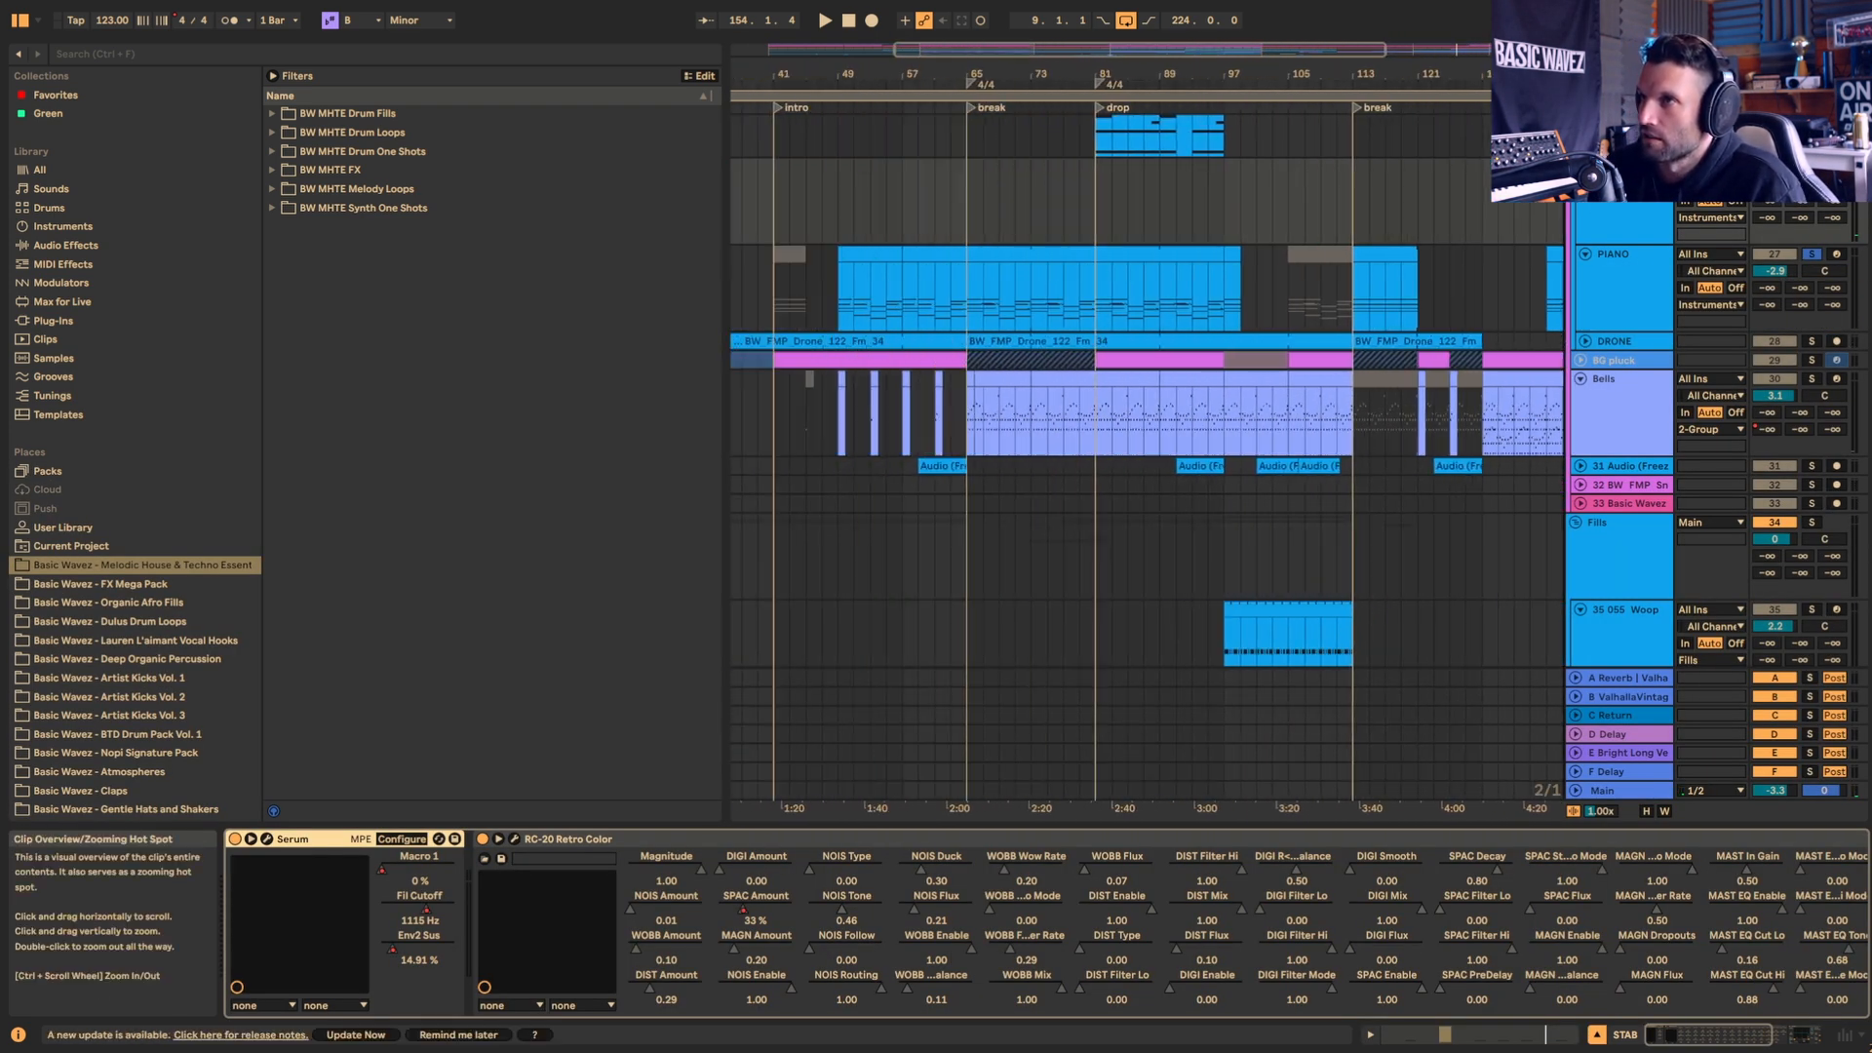
scroll(1243, 318, up, 5)
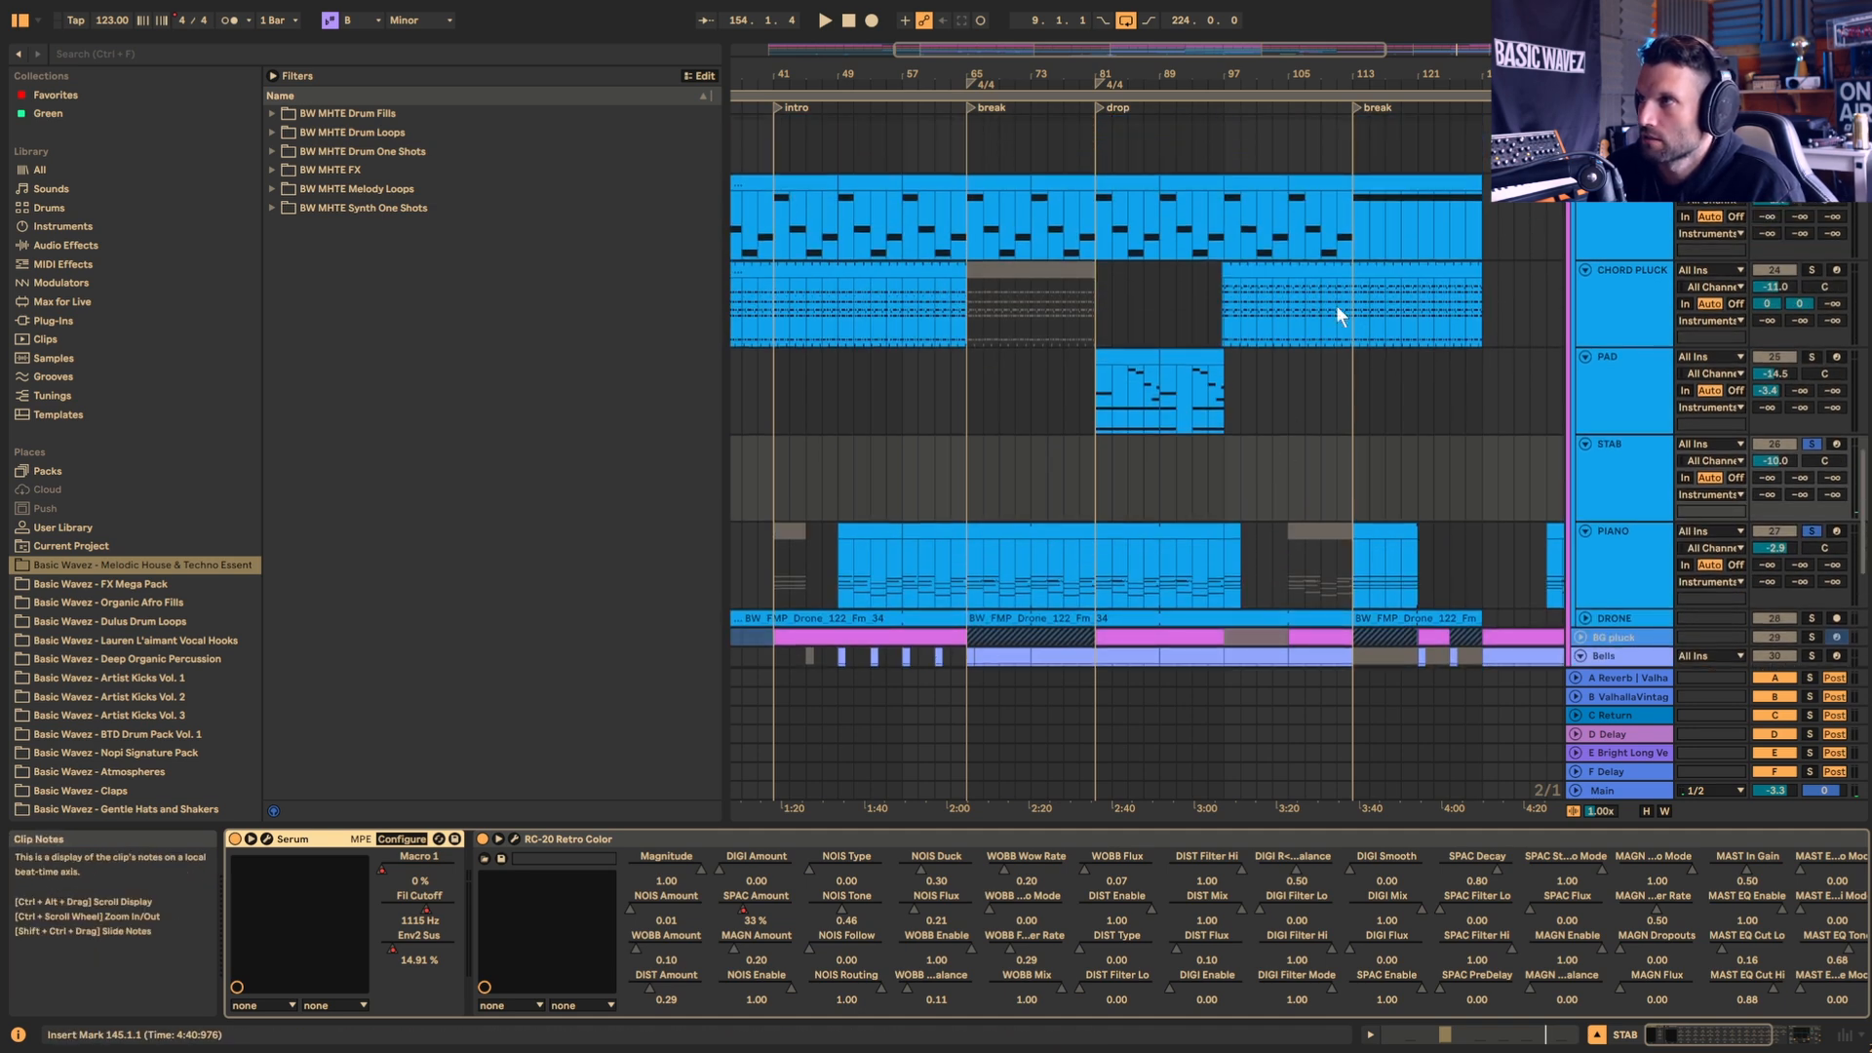
drag(1336, 306, 1223, 306)
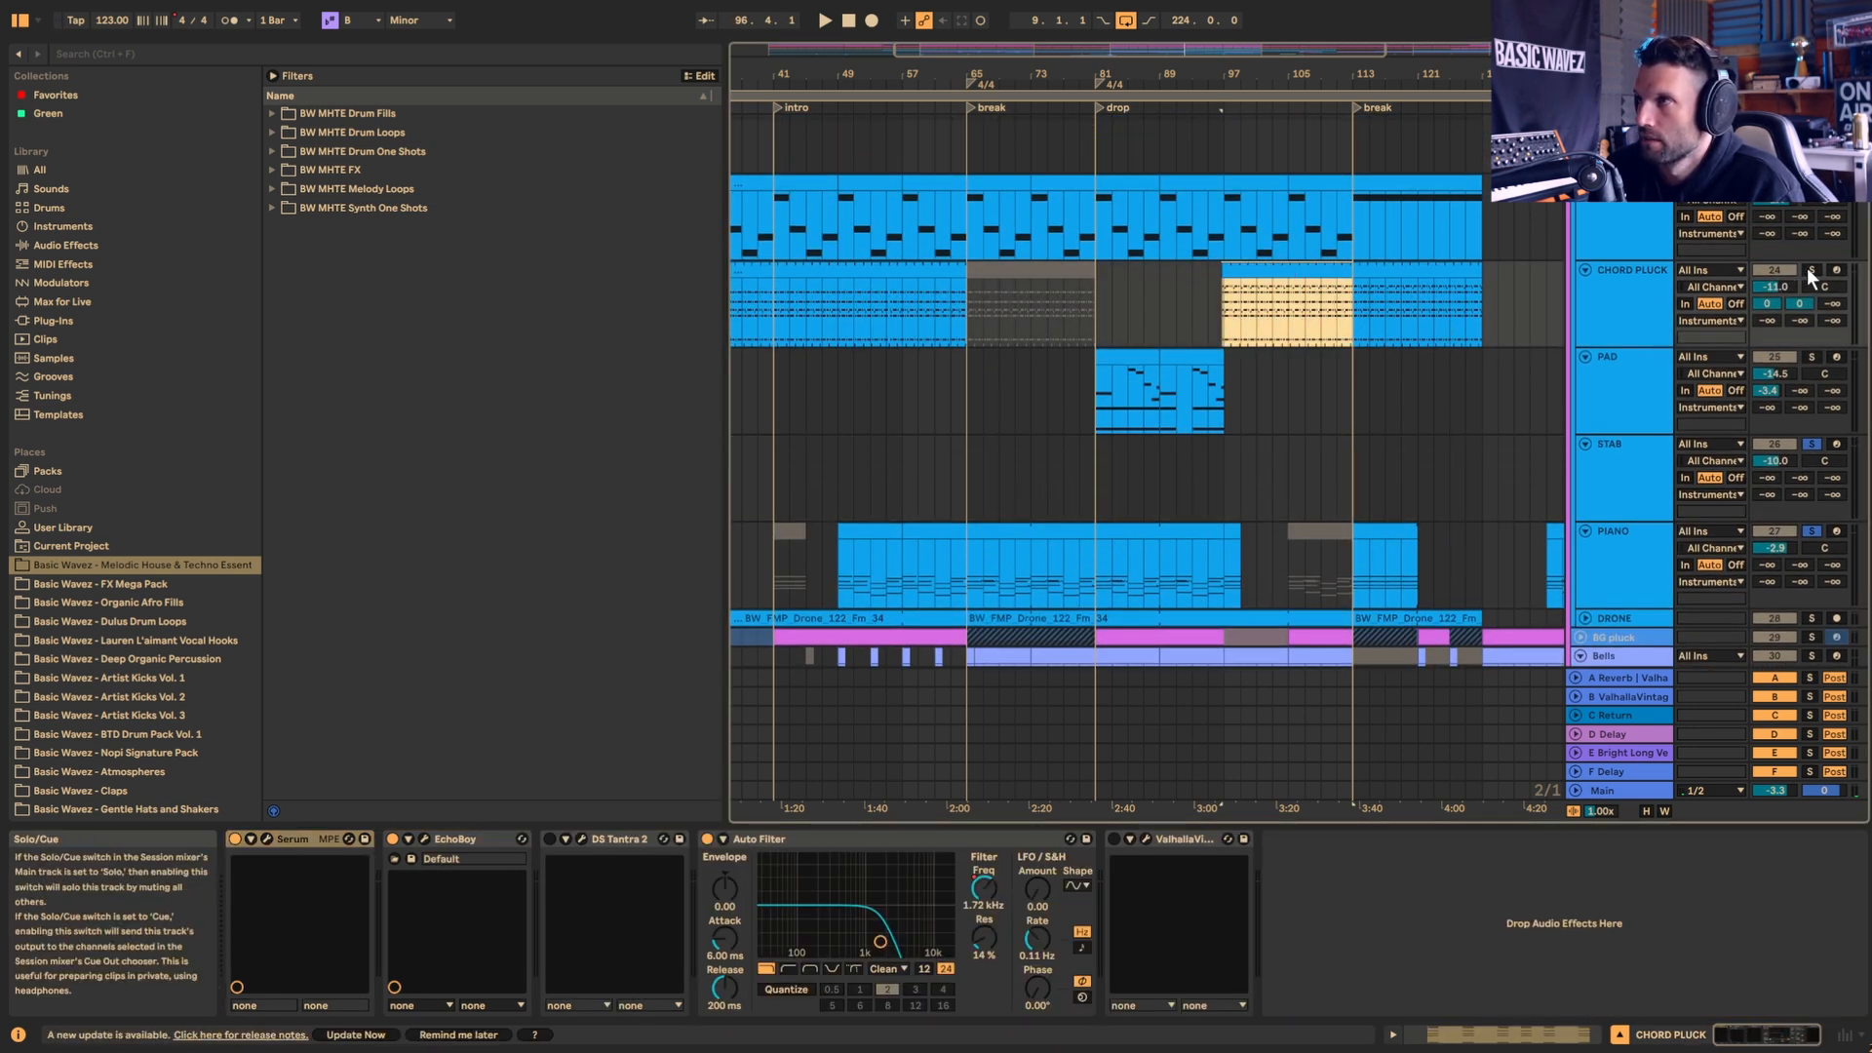
click(832, 272)
click(1812, 272)
key(space)
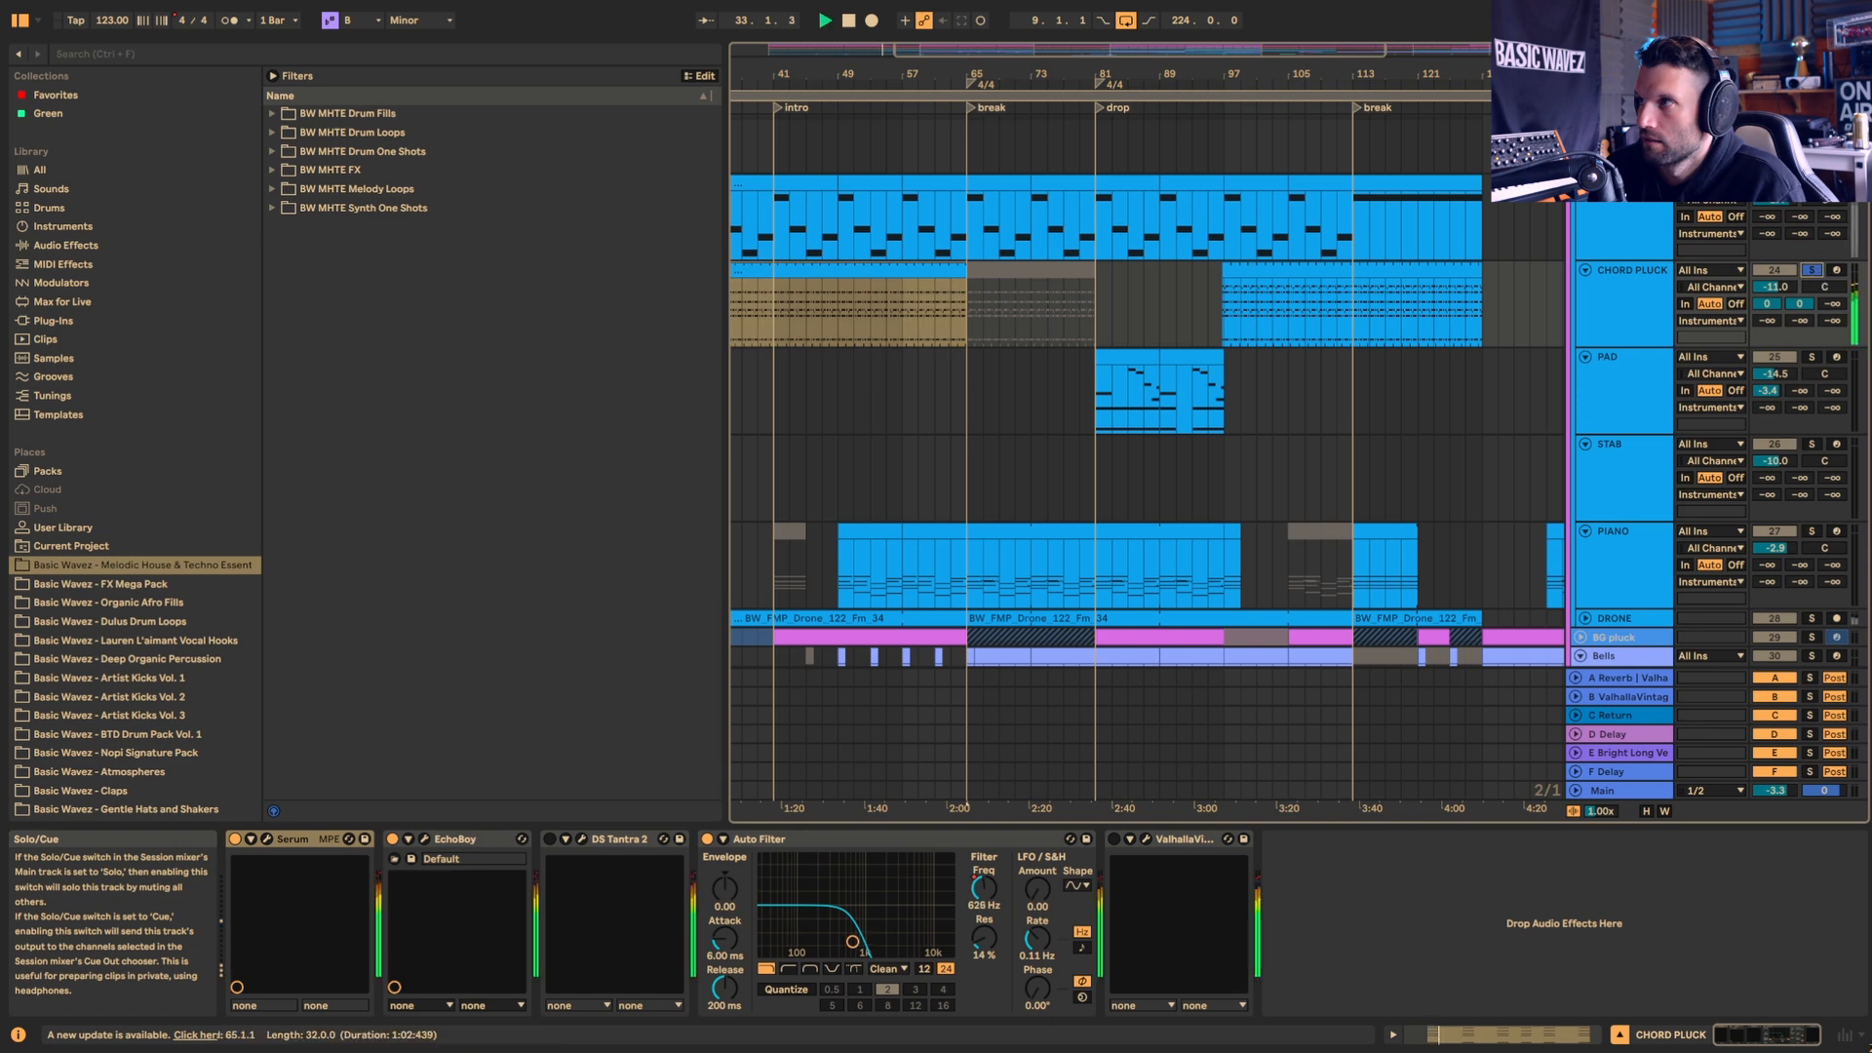
Step: Open the notes of the CHORD PLUCK clip that starts at bar 33 in the note editor
drag(1236, 53, 1068, 54)
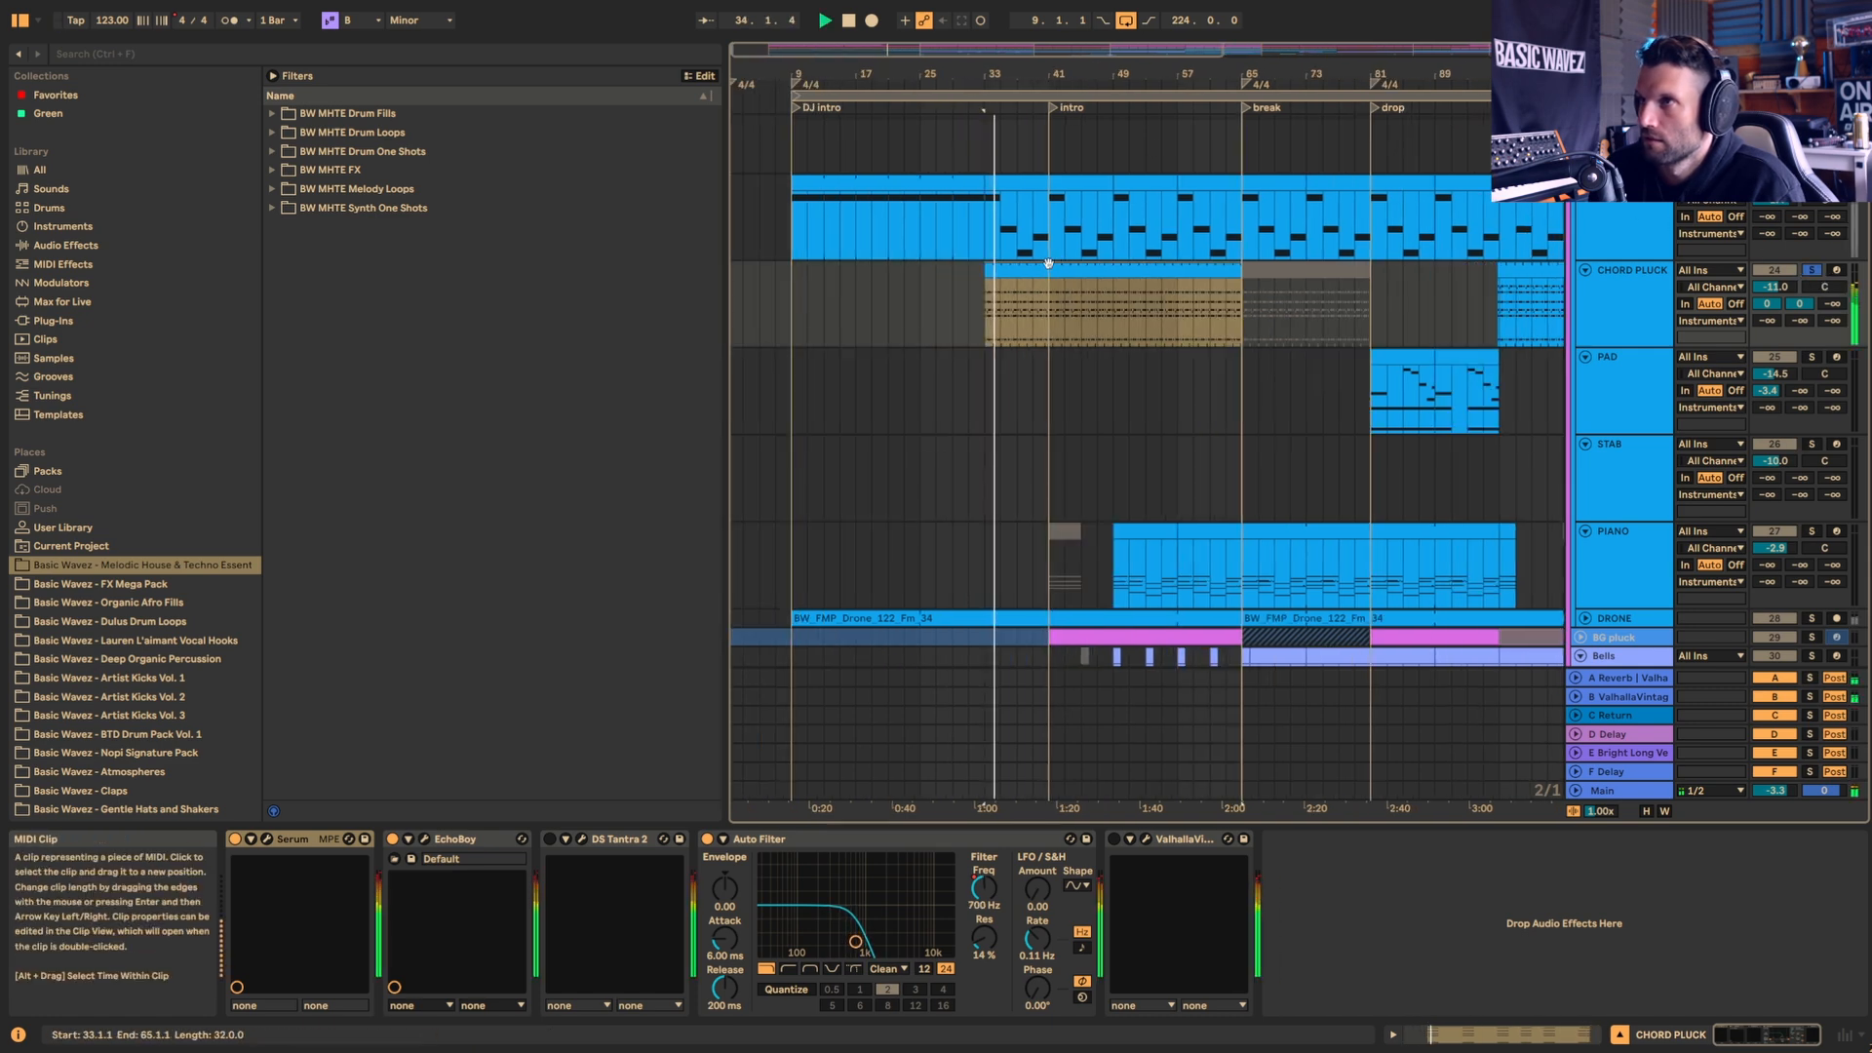
double_click(1048, 266)
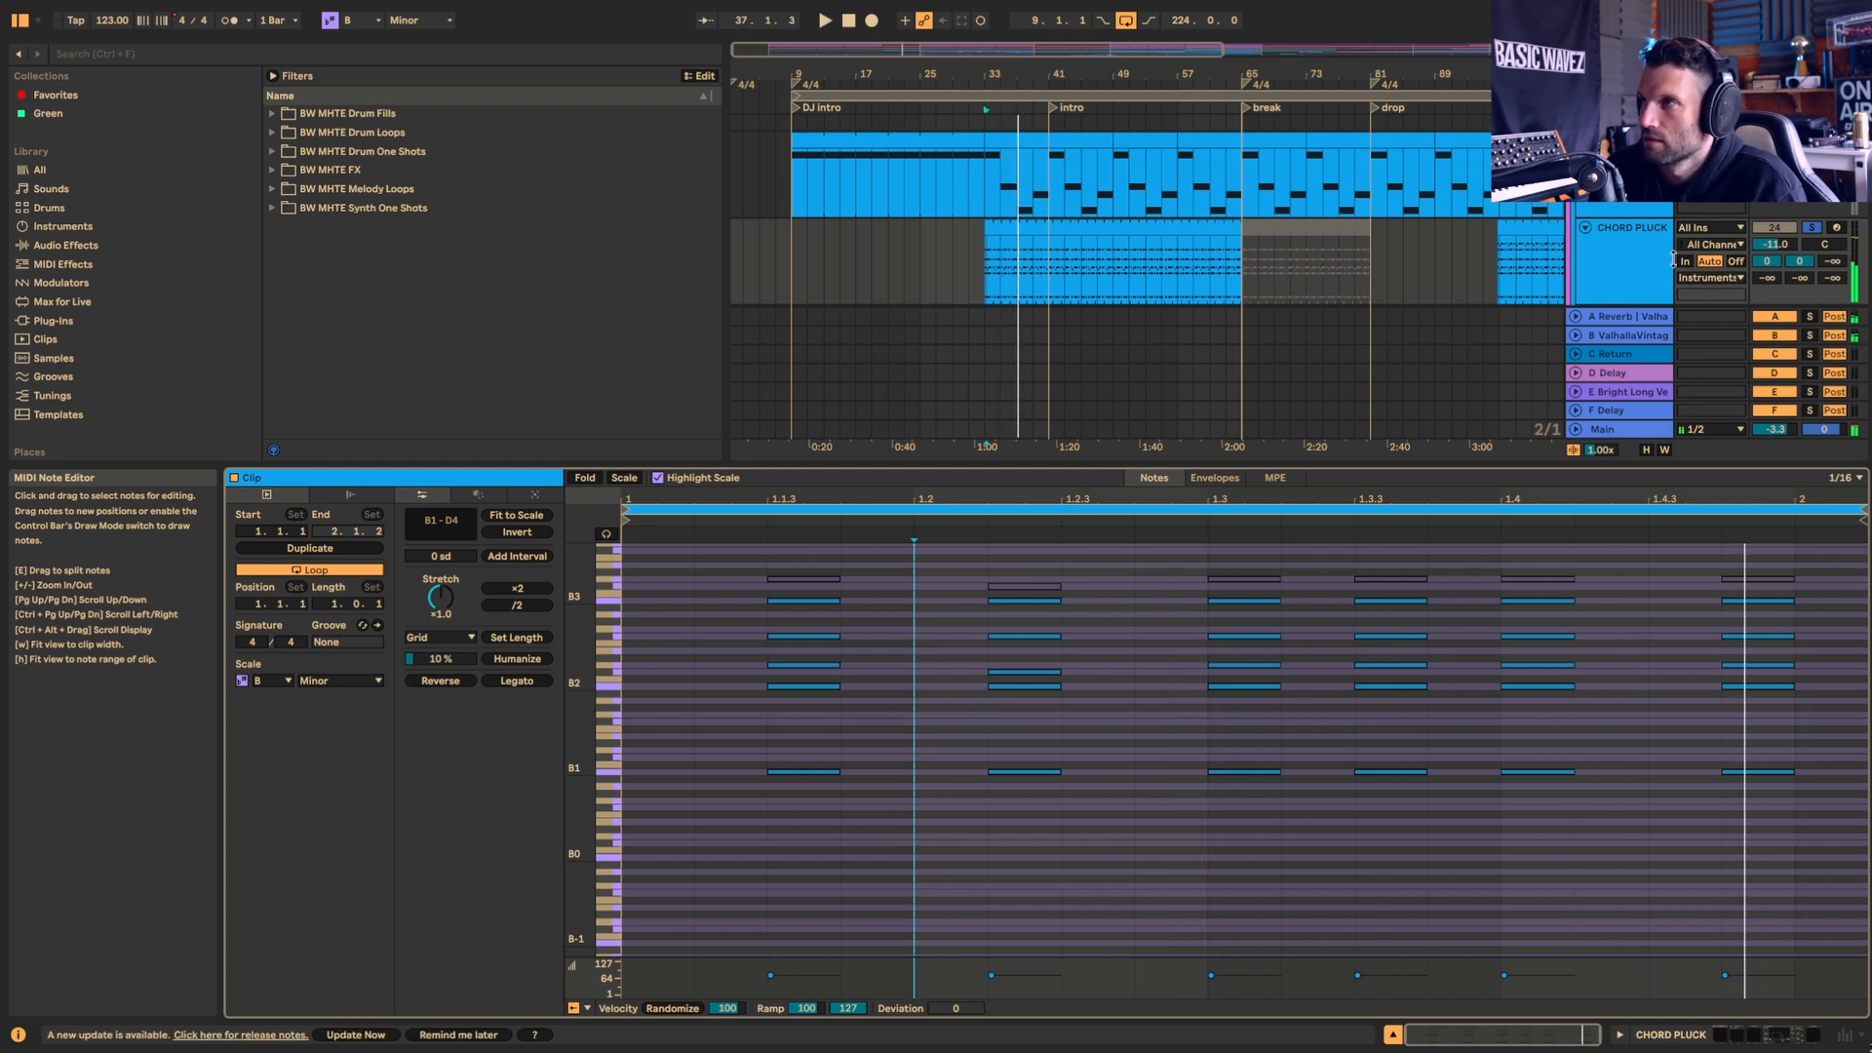
Step: Open Serum on the CHORD PLUCK track, play from bar 33 and compare the sound with Auto Filter off and on
click(1617, 267)
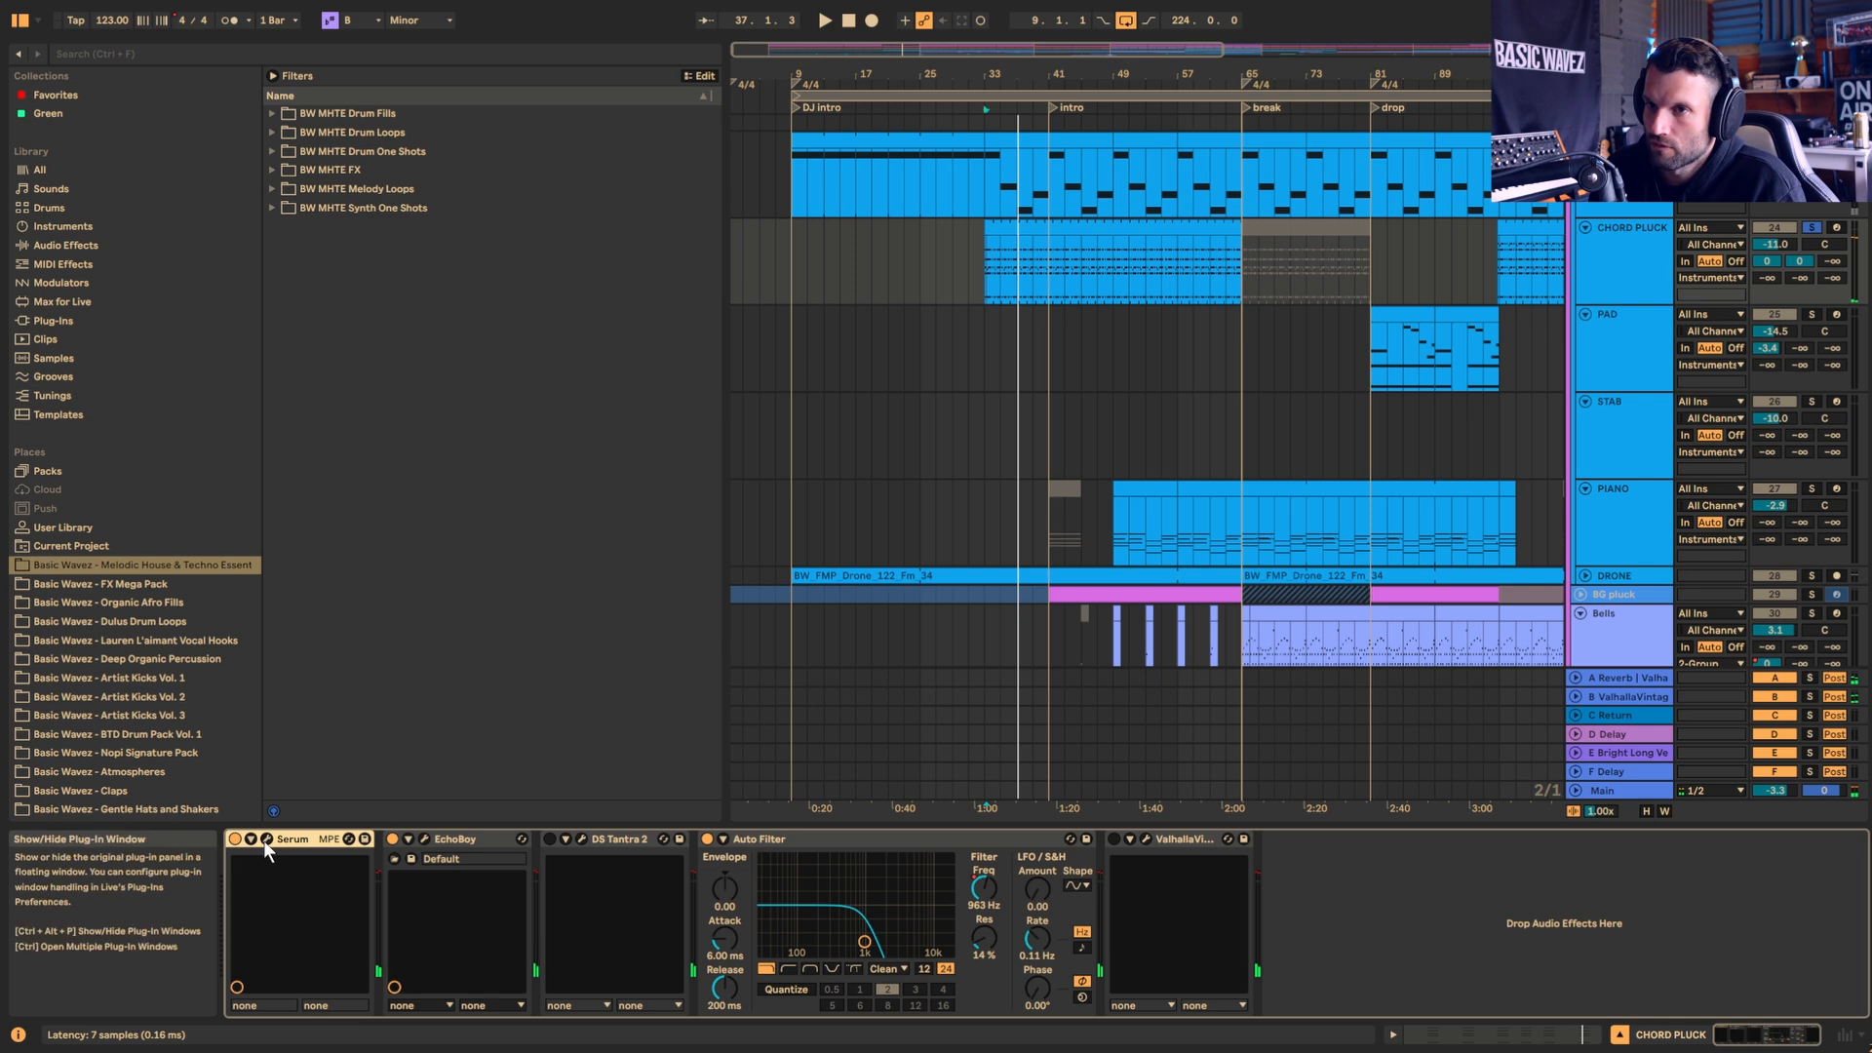
click(263, 840)
key(space)
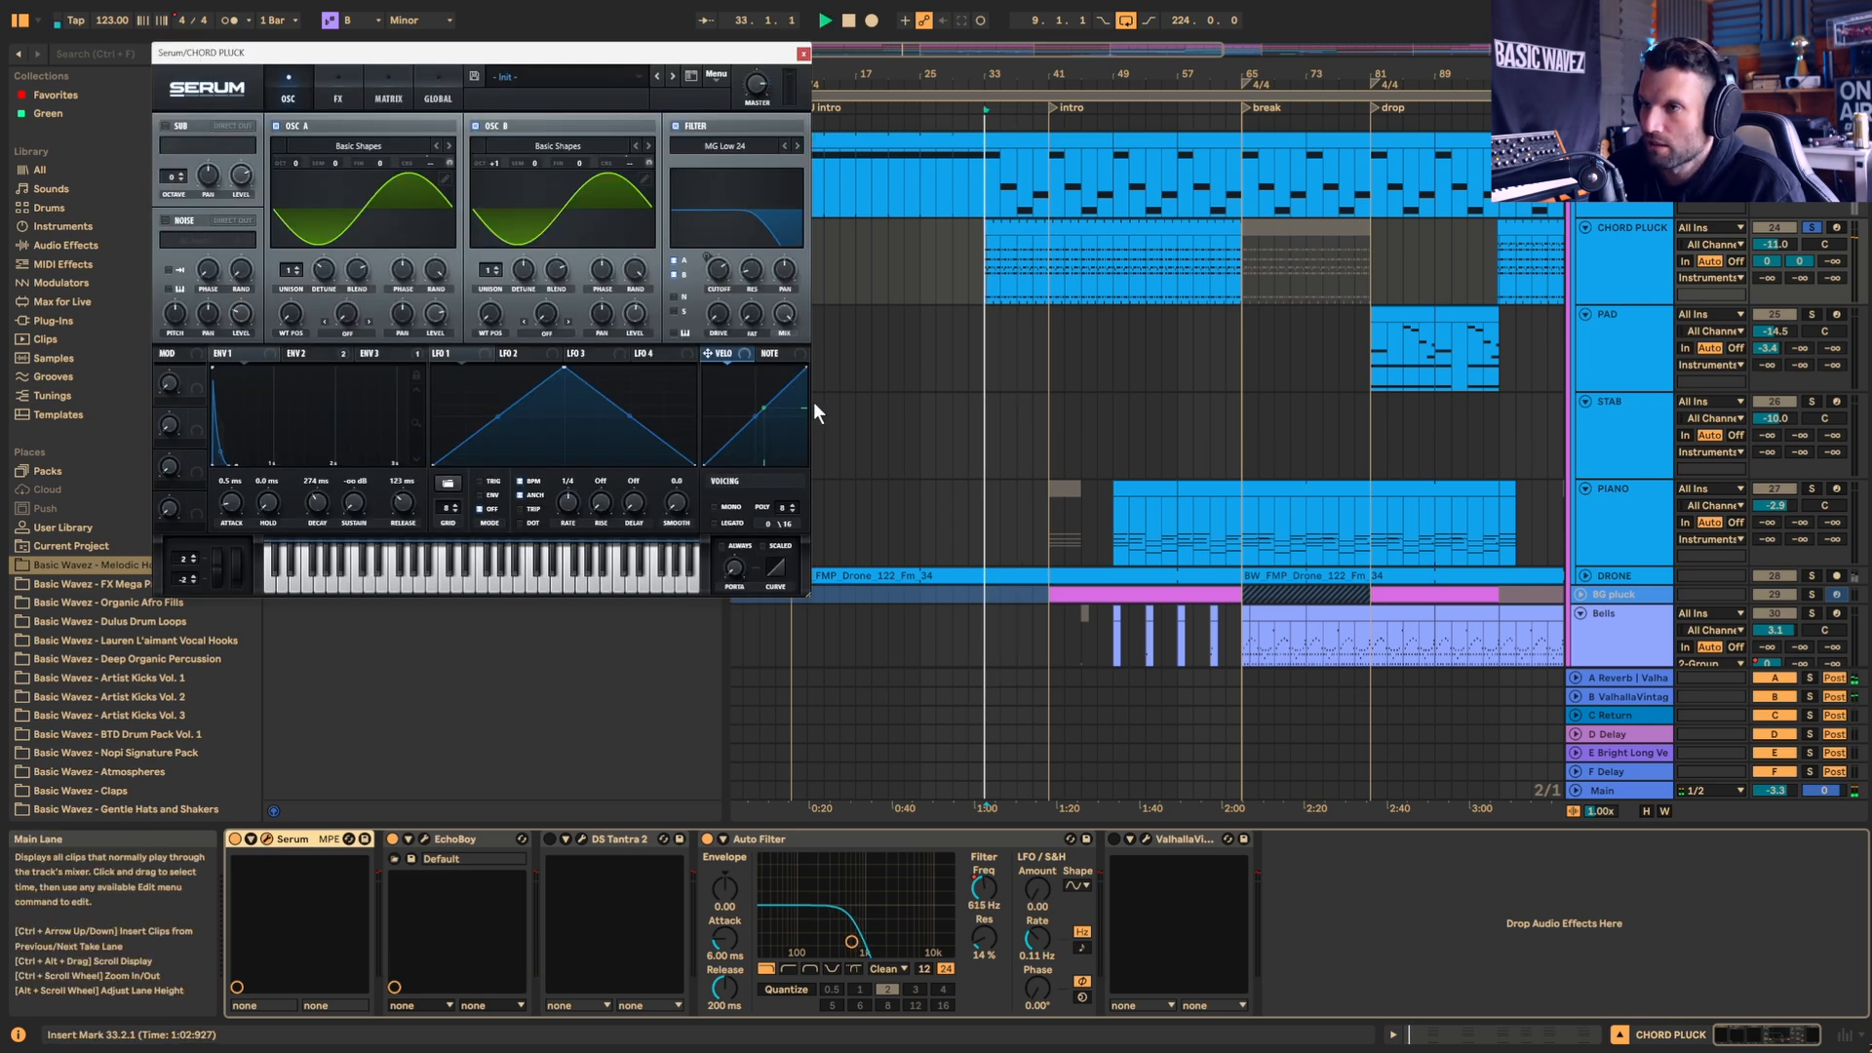
click(708, 838)
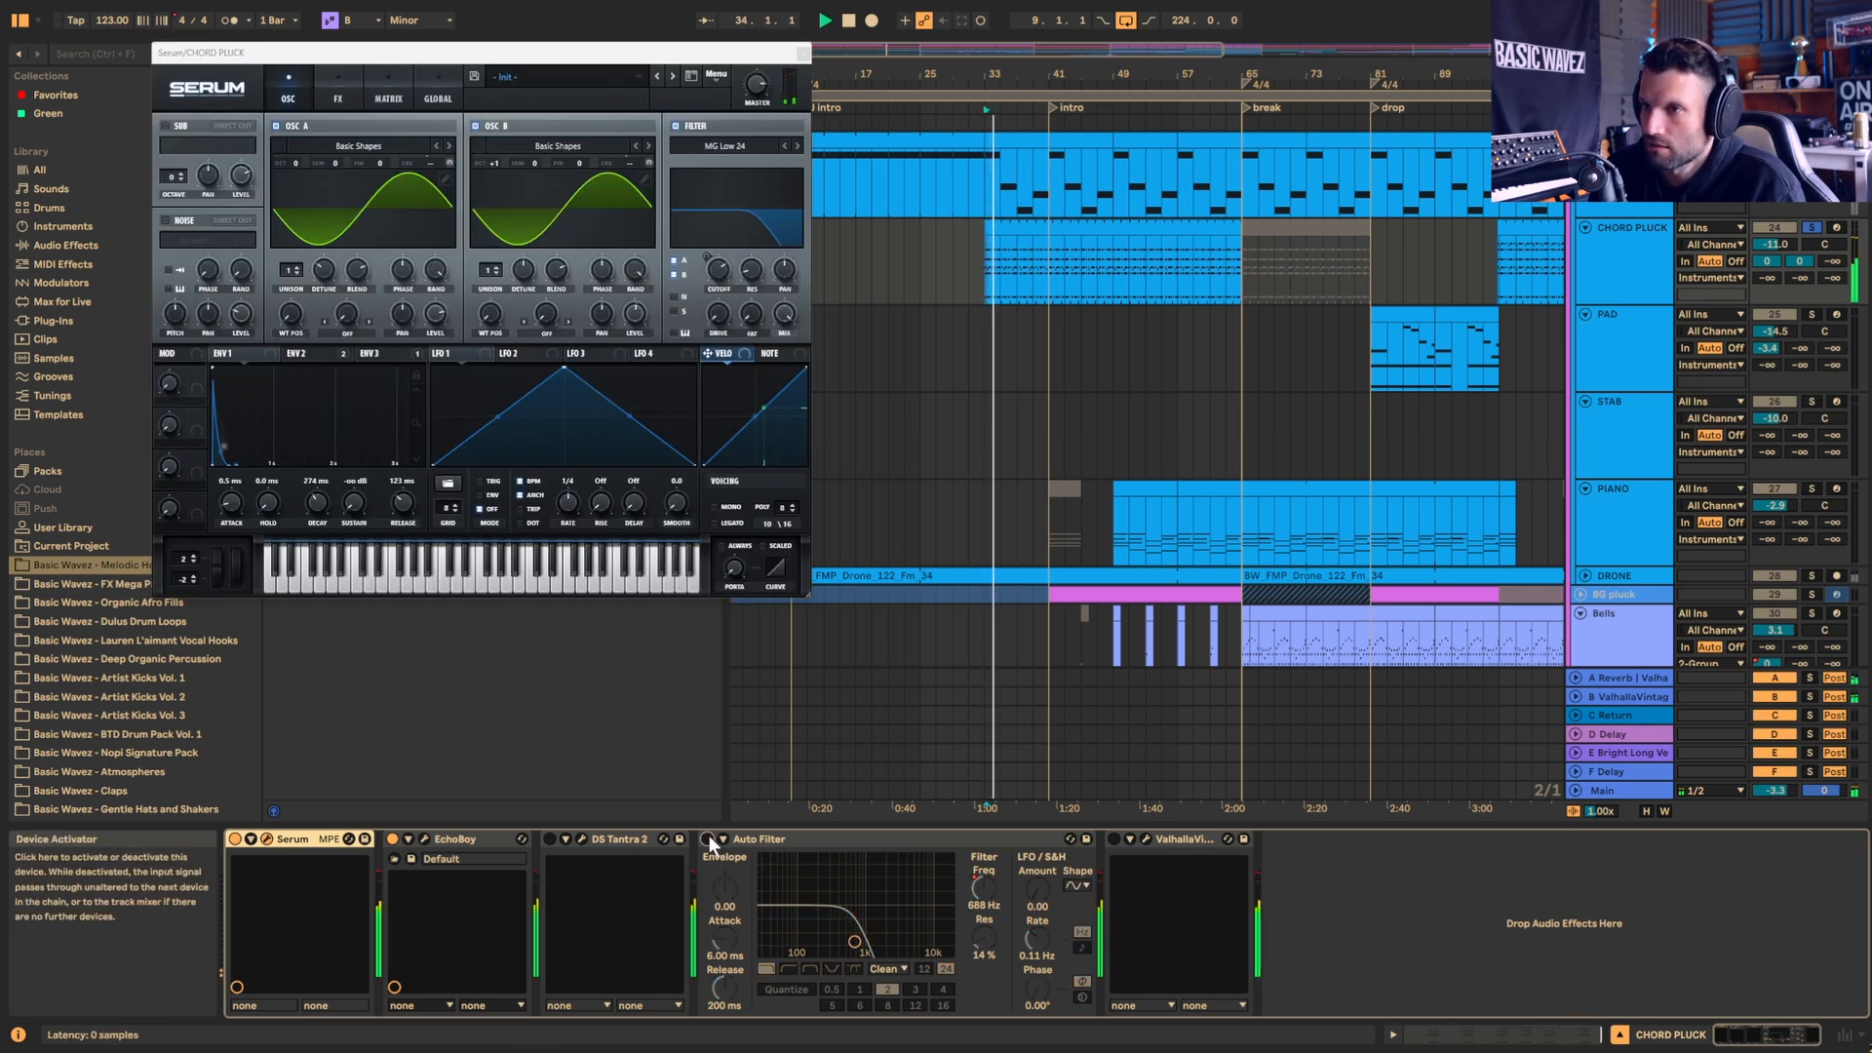
click(708, 839)
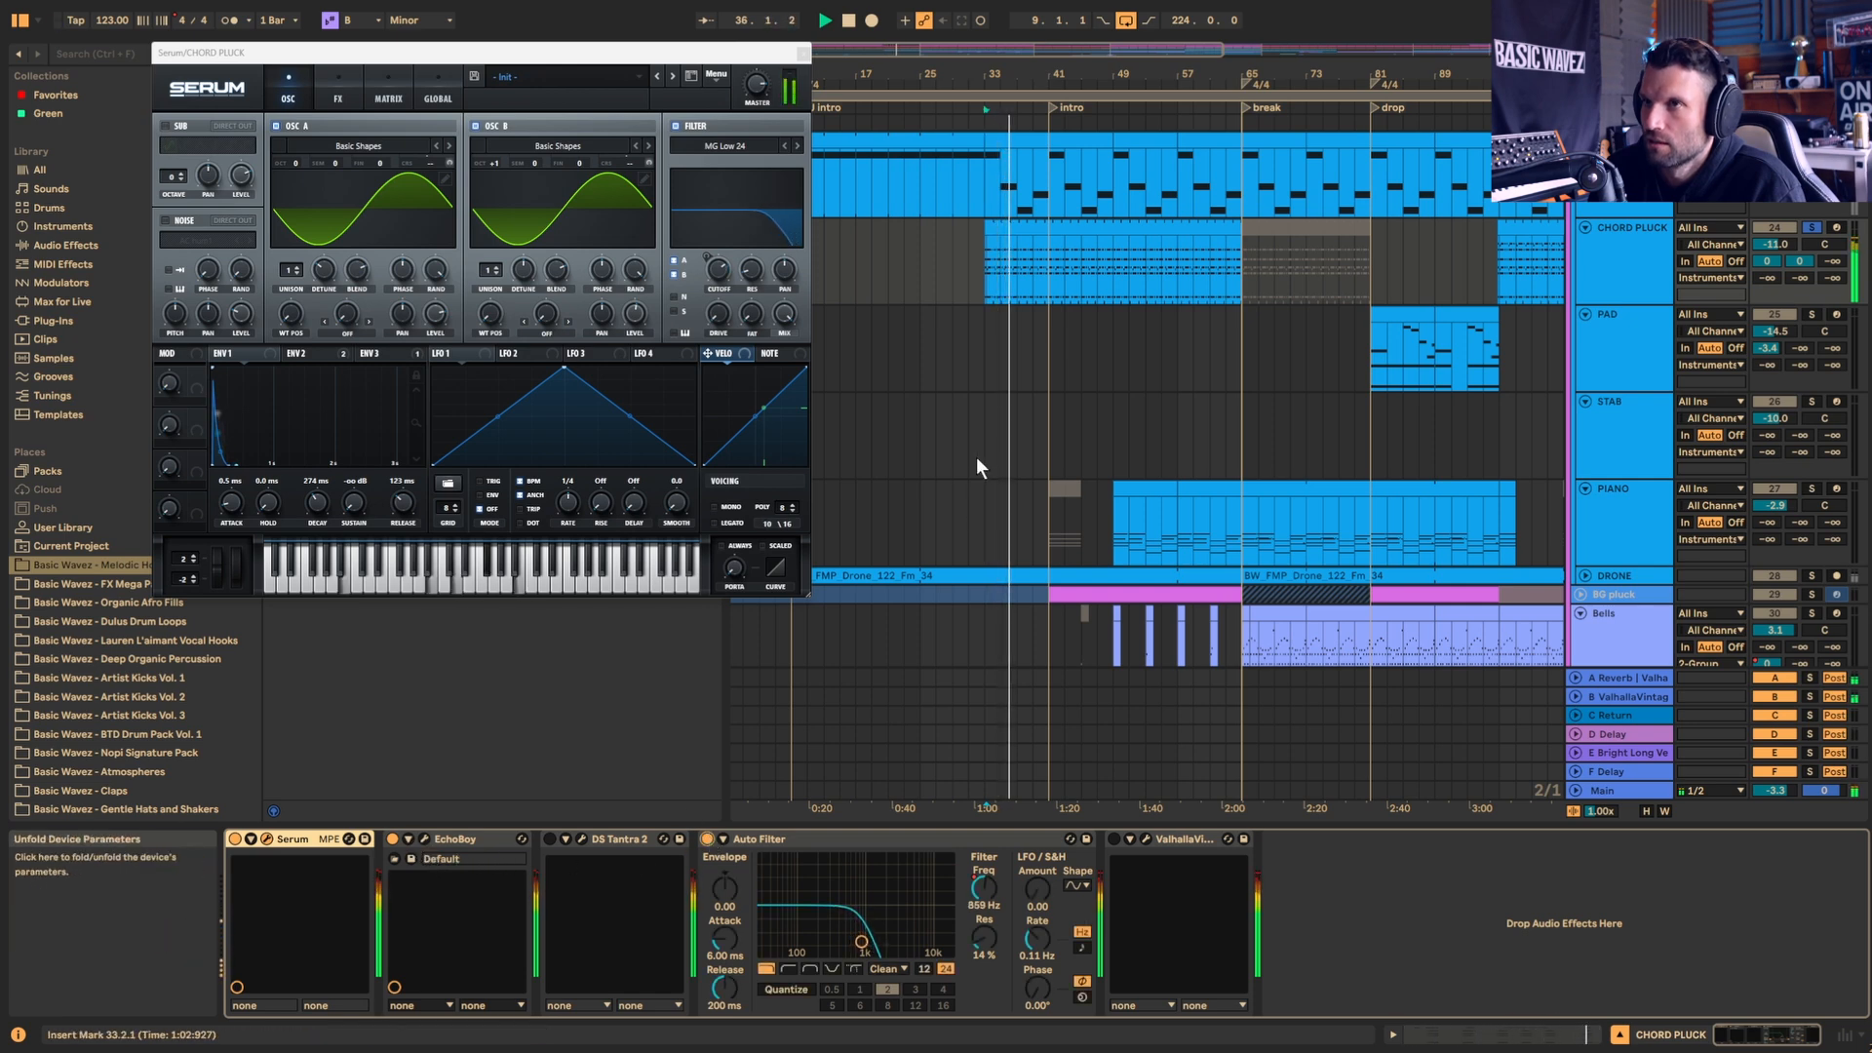
Step: Open the notes of the CHORD PLUCK clip at bar 33, stop playback and close the Serum window to examine the chords
double_click(1080, 238)
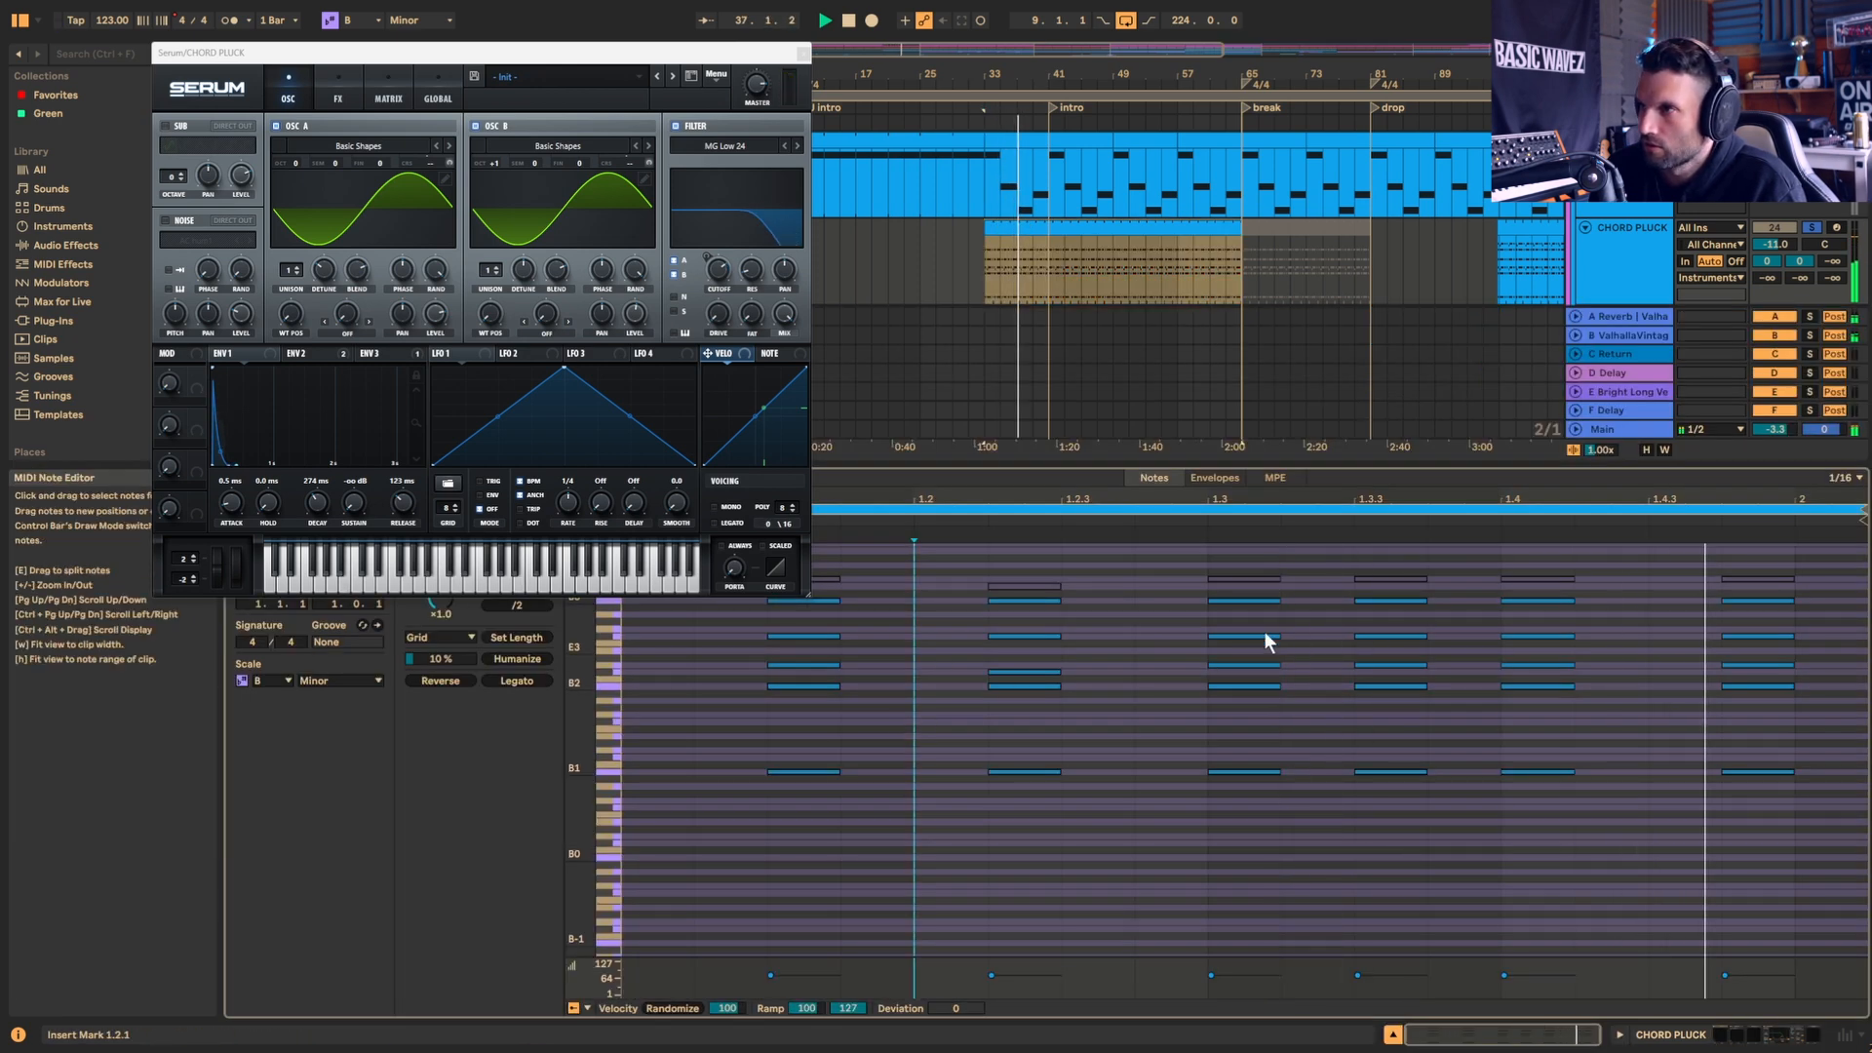
key(space)
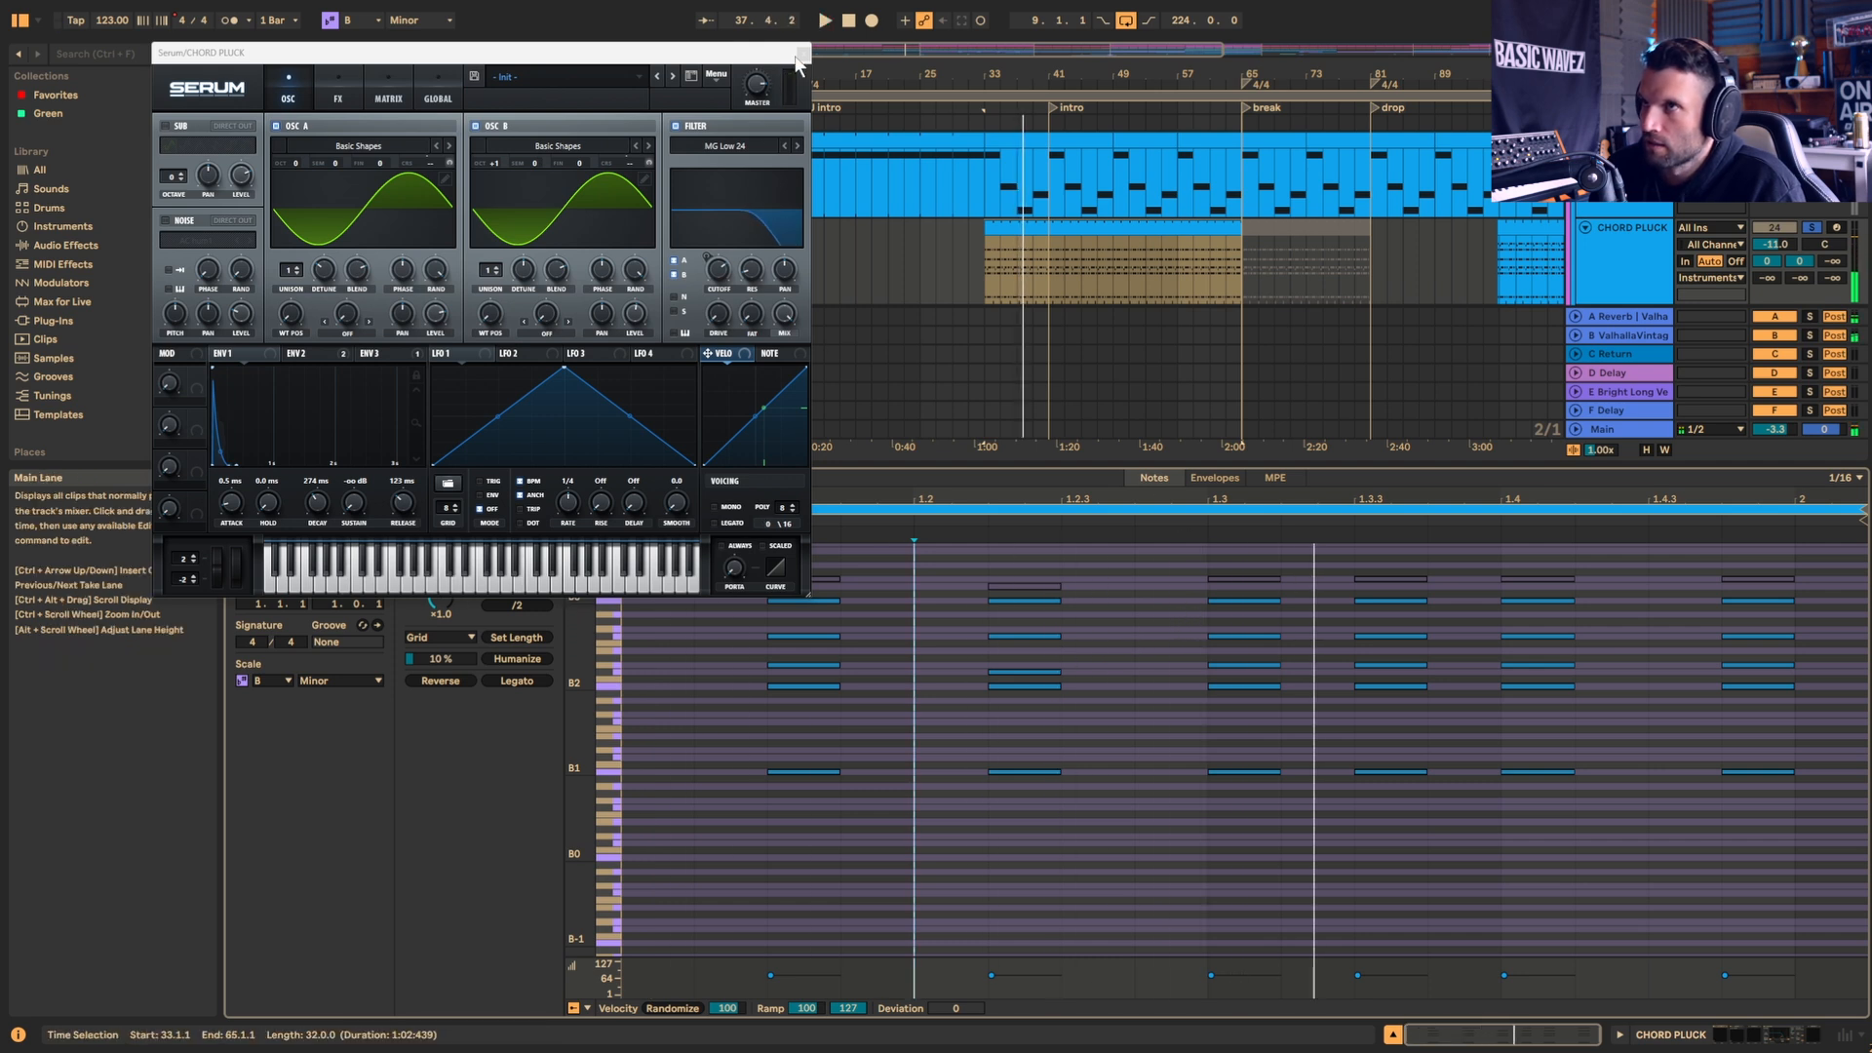
click(800, 55)
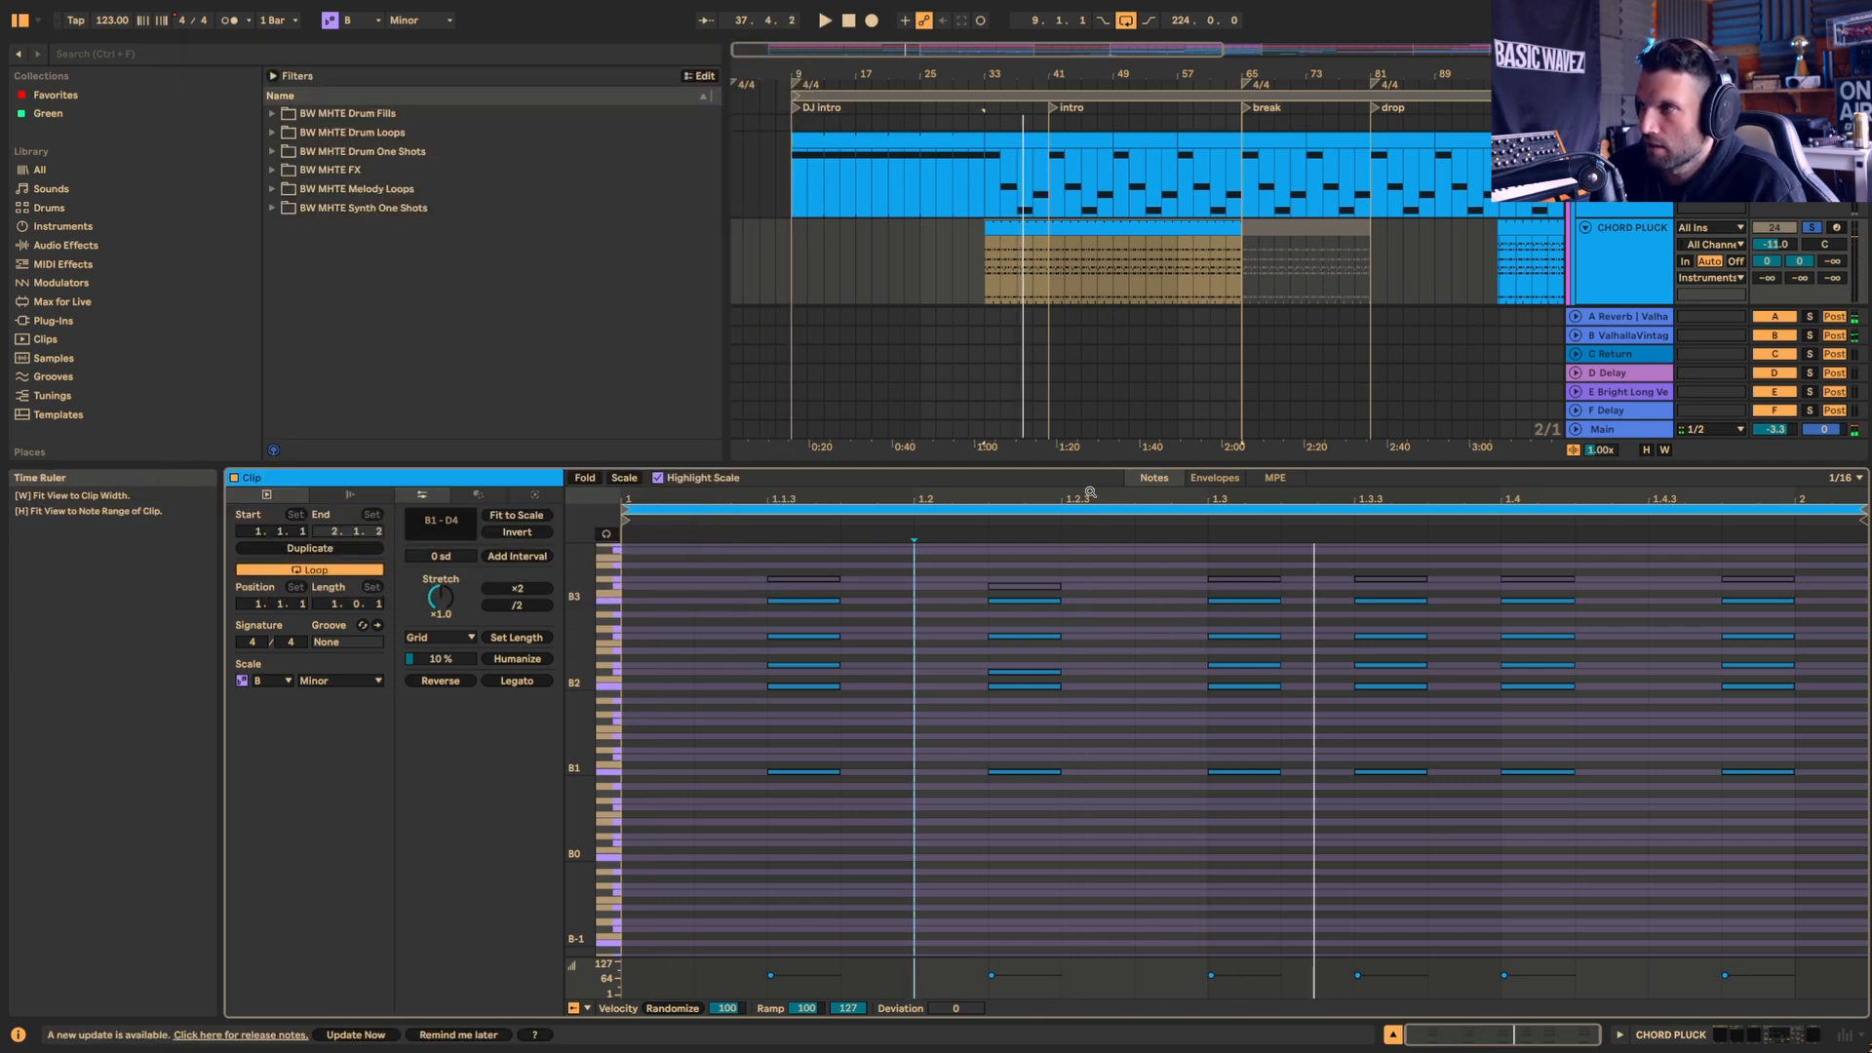
click(1801, 577)
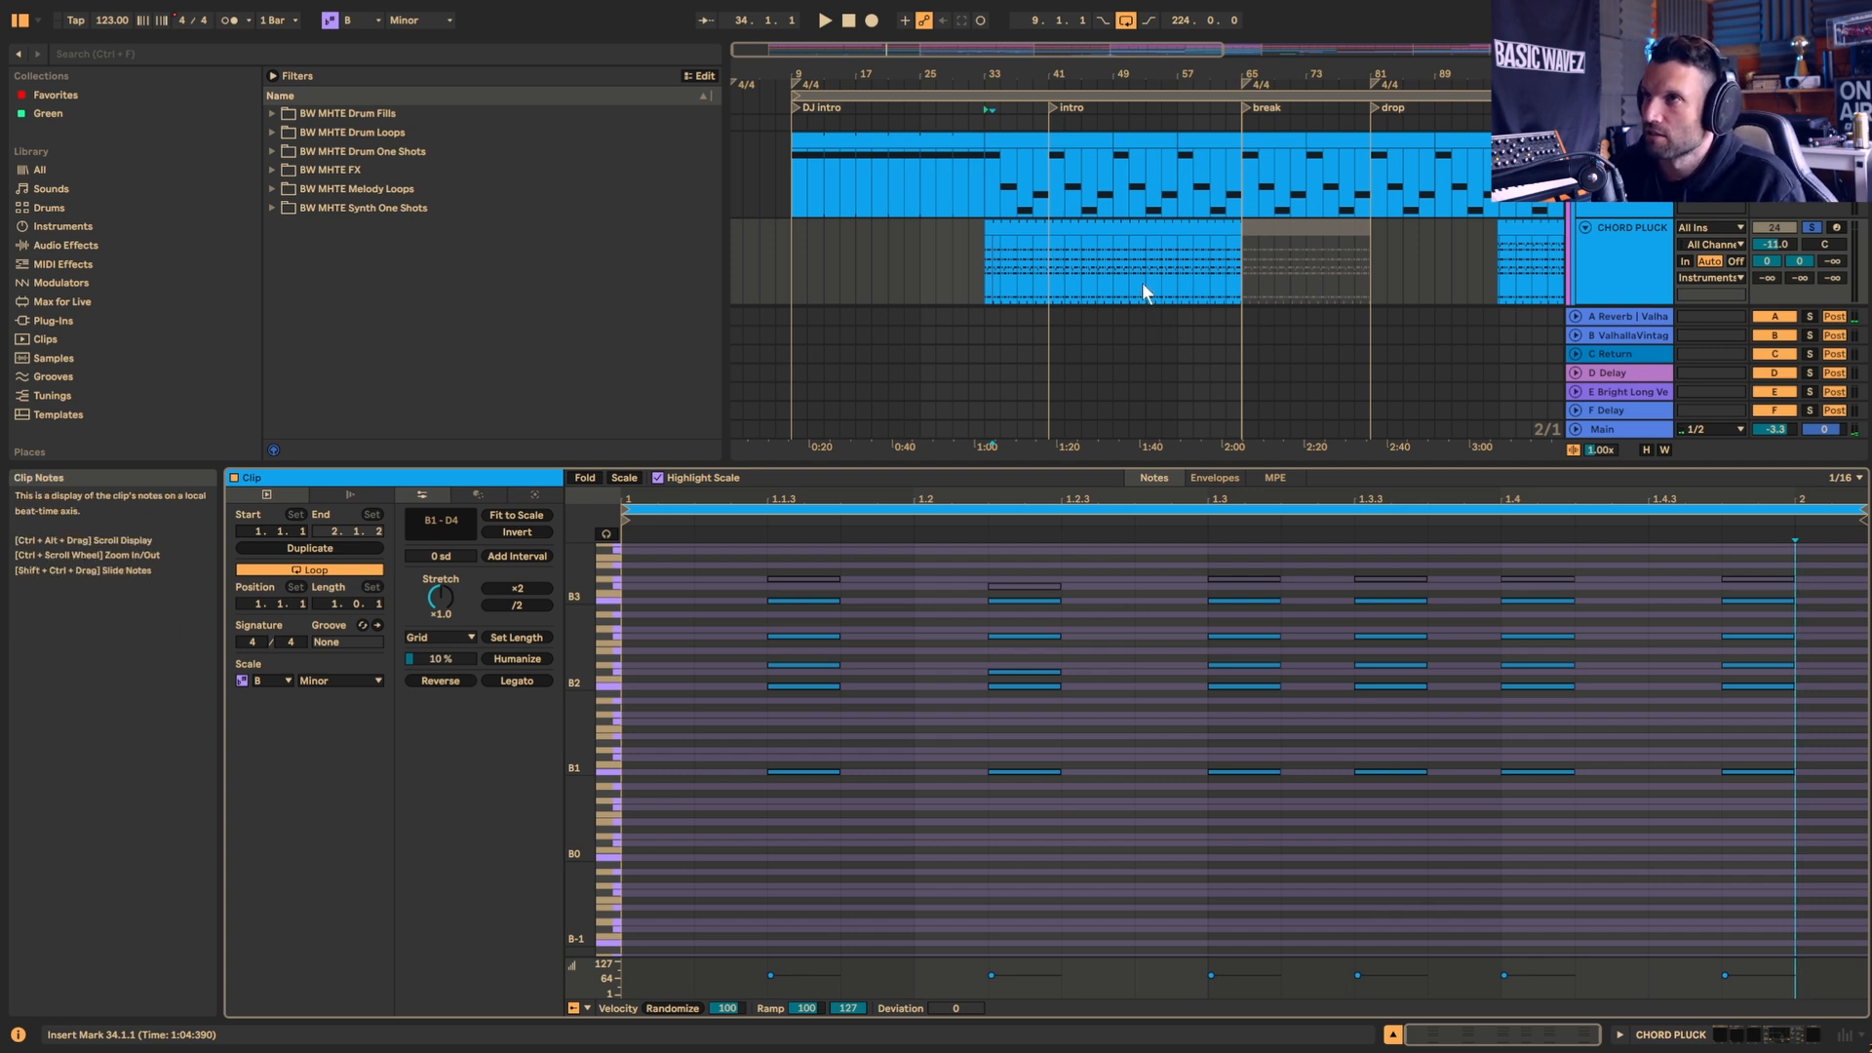
Step: Solo only the STAB track and play its clip from bar 145, the start of the build
drag(1135, 75, 1026, 86)
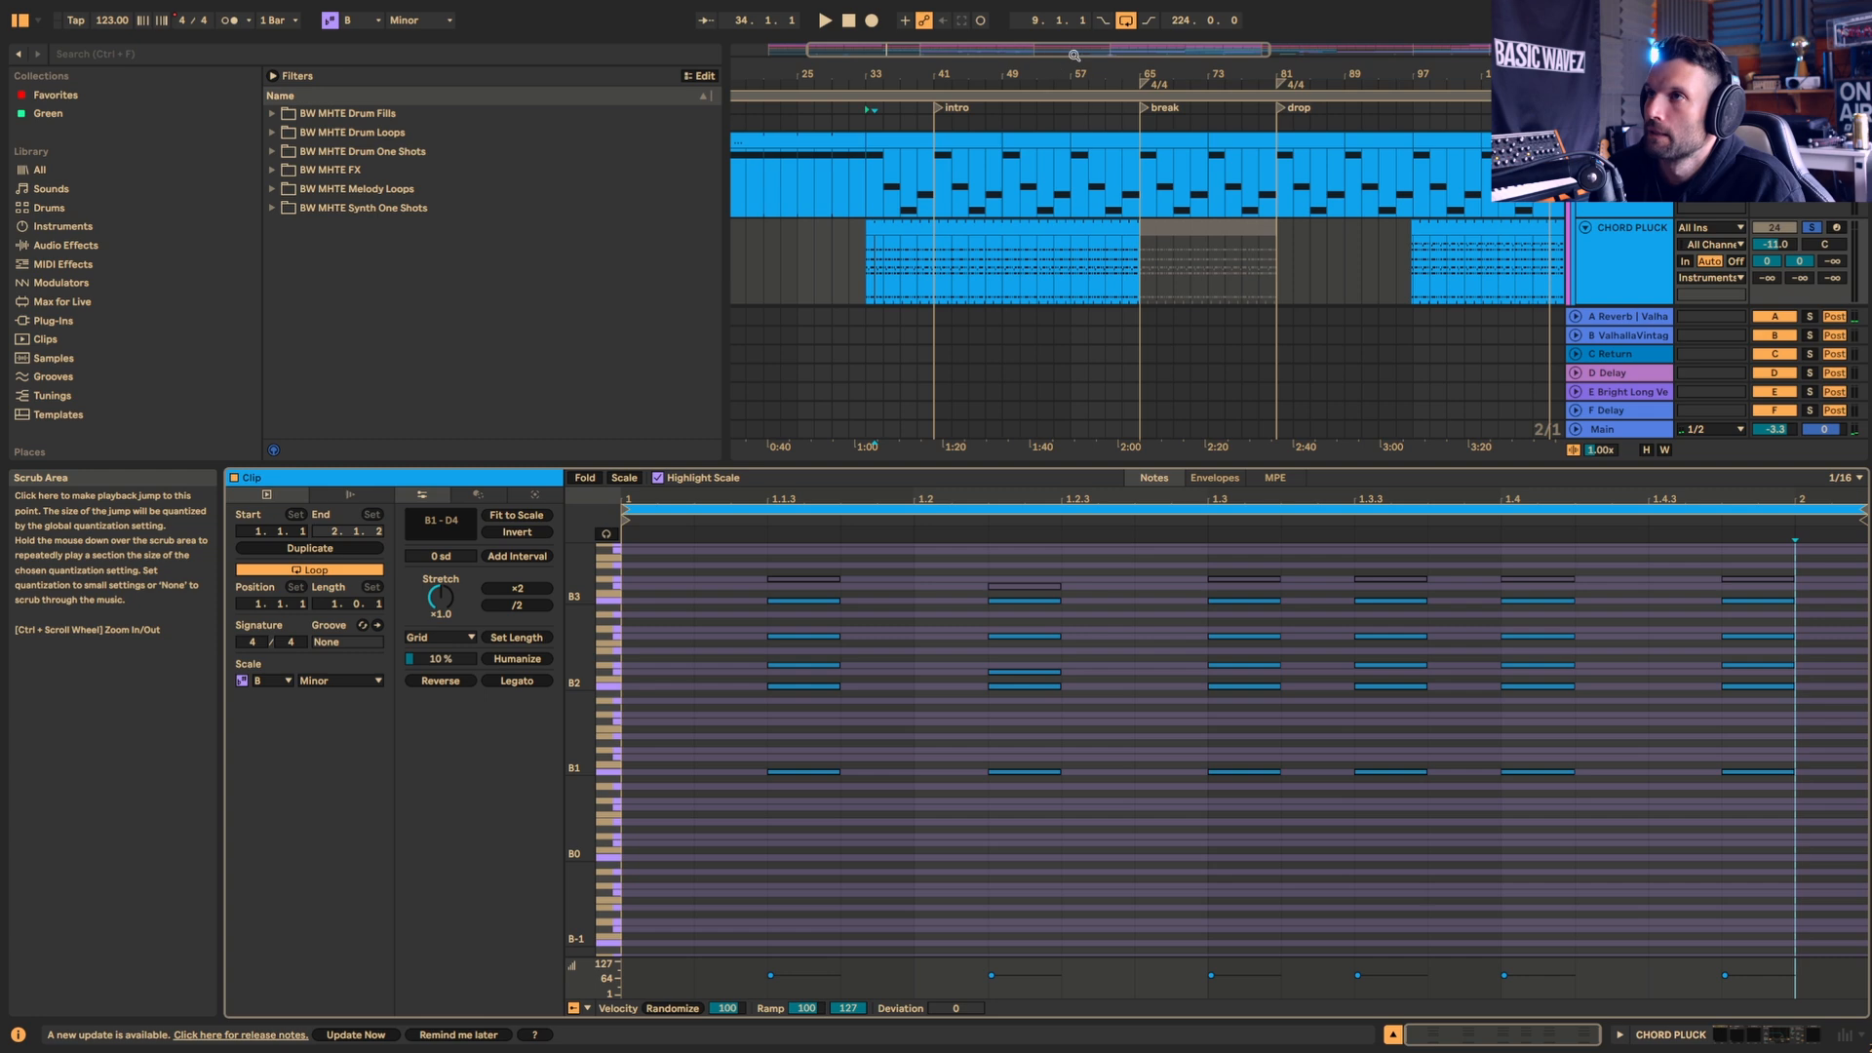
drag(1210, 75, 845, 109)
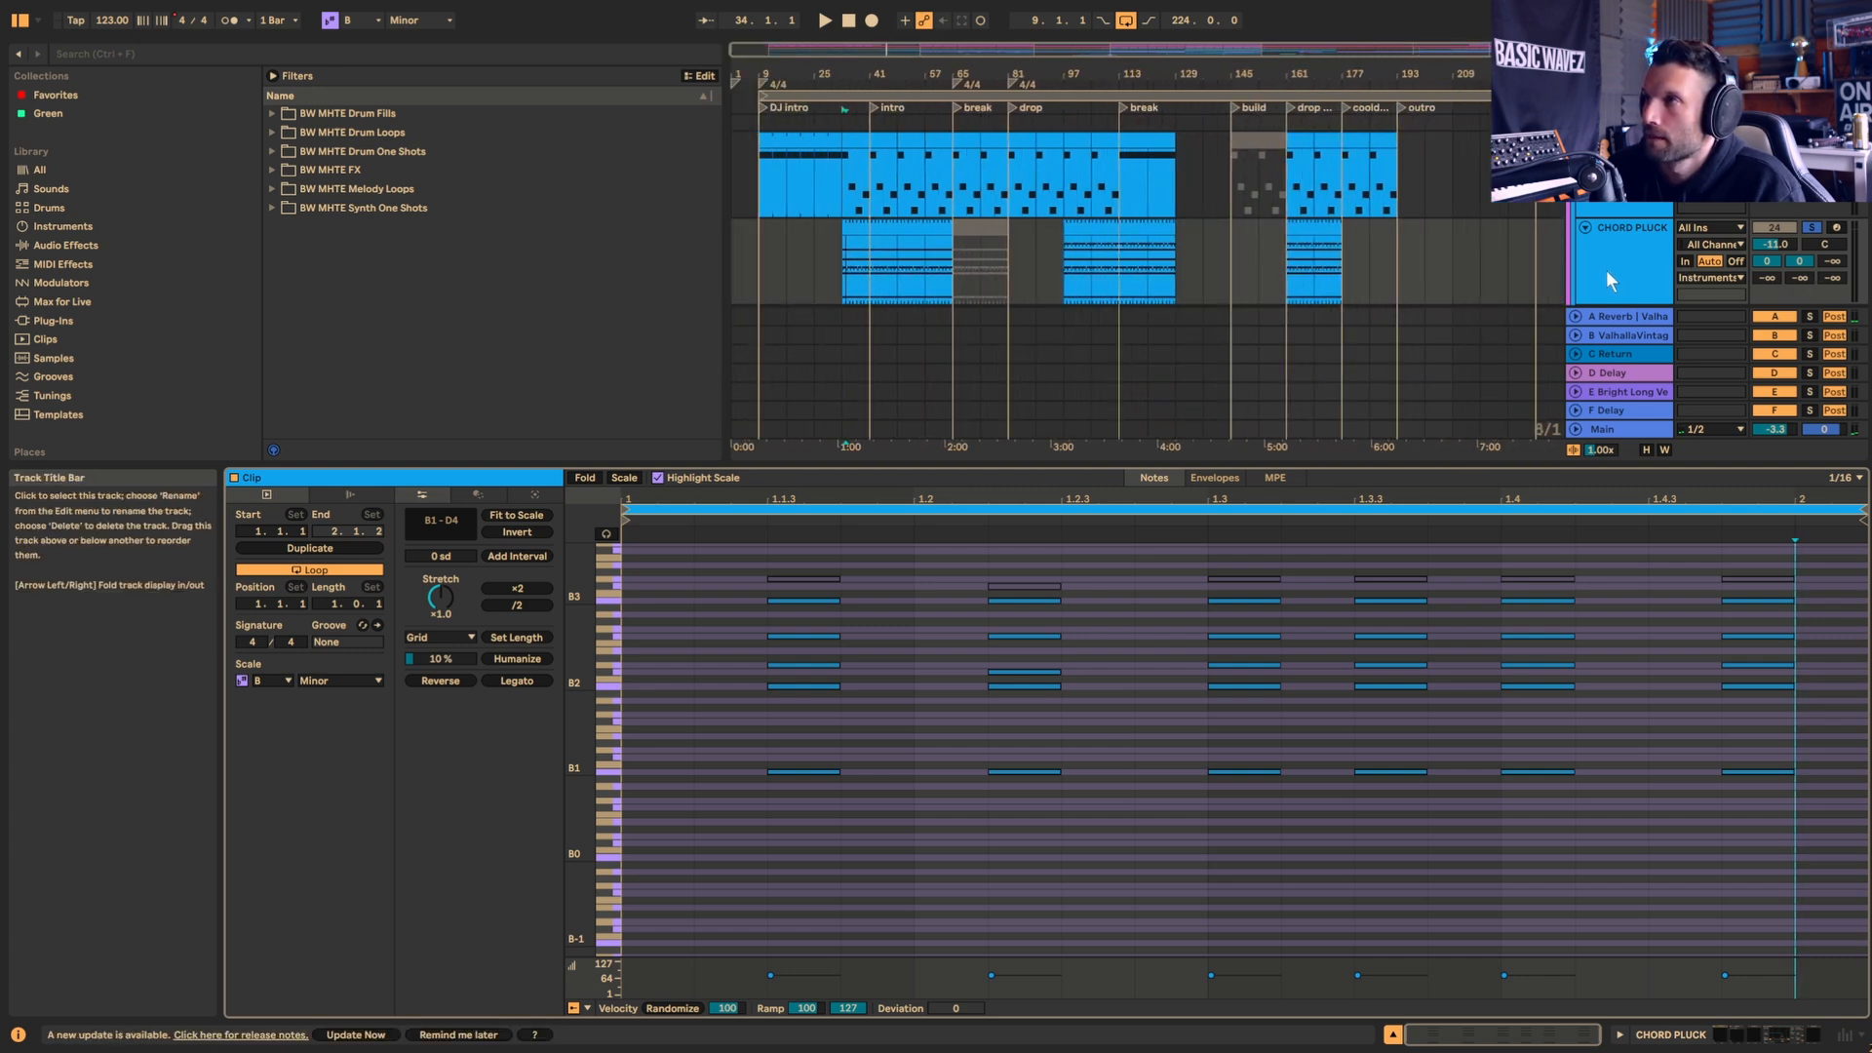
click(1655, 304)
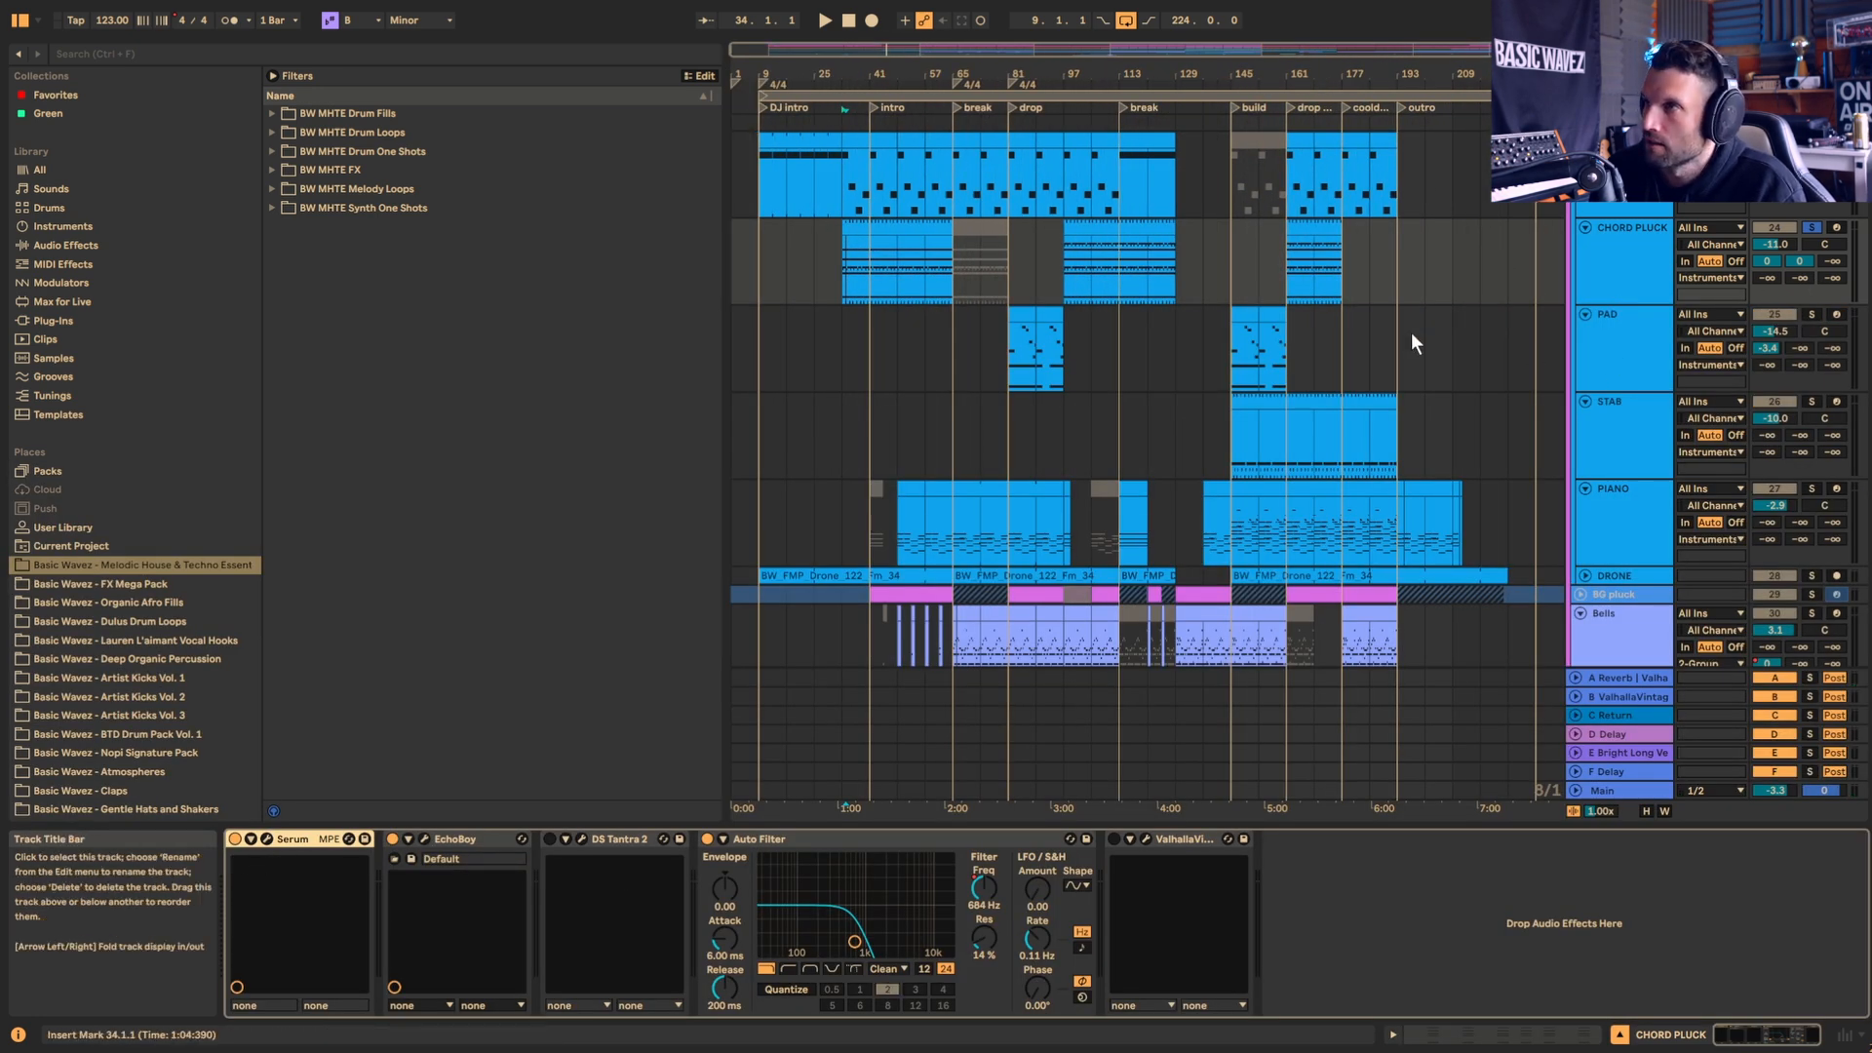
scroll(1297, 427, up, 1)
click(1295, 439)
click(1811, 441)
key(space)
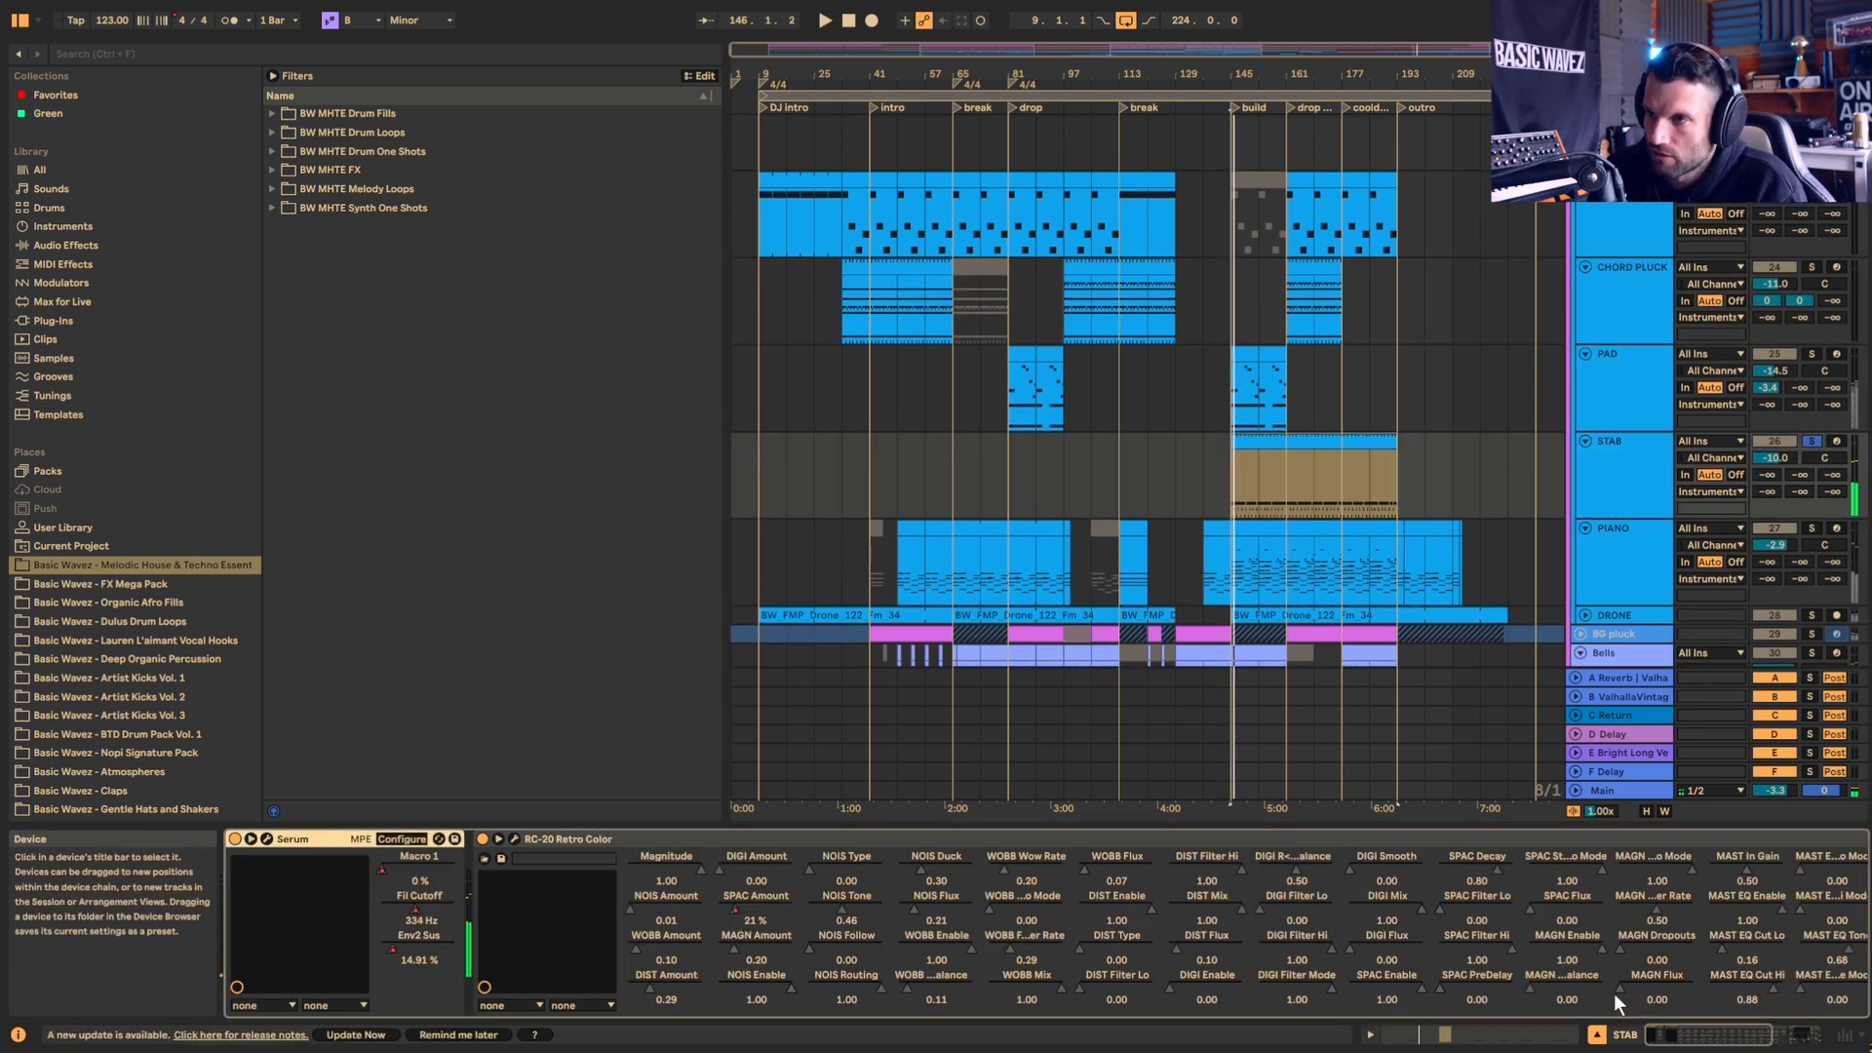
Step: Bypass the effects after Serum in the STAB device chain, starting with RC-20 Retro Color, and play the dry synth
drag(1709, 1030, 1111, 1015)
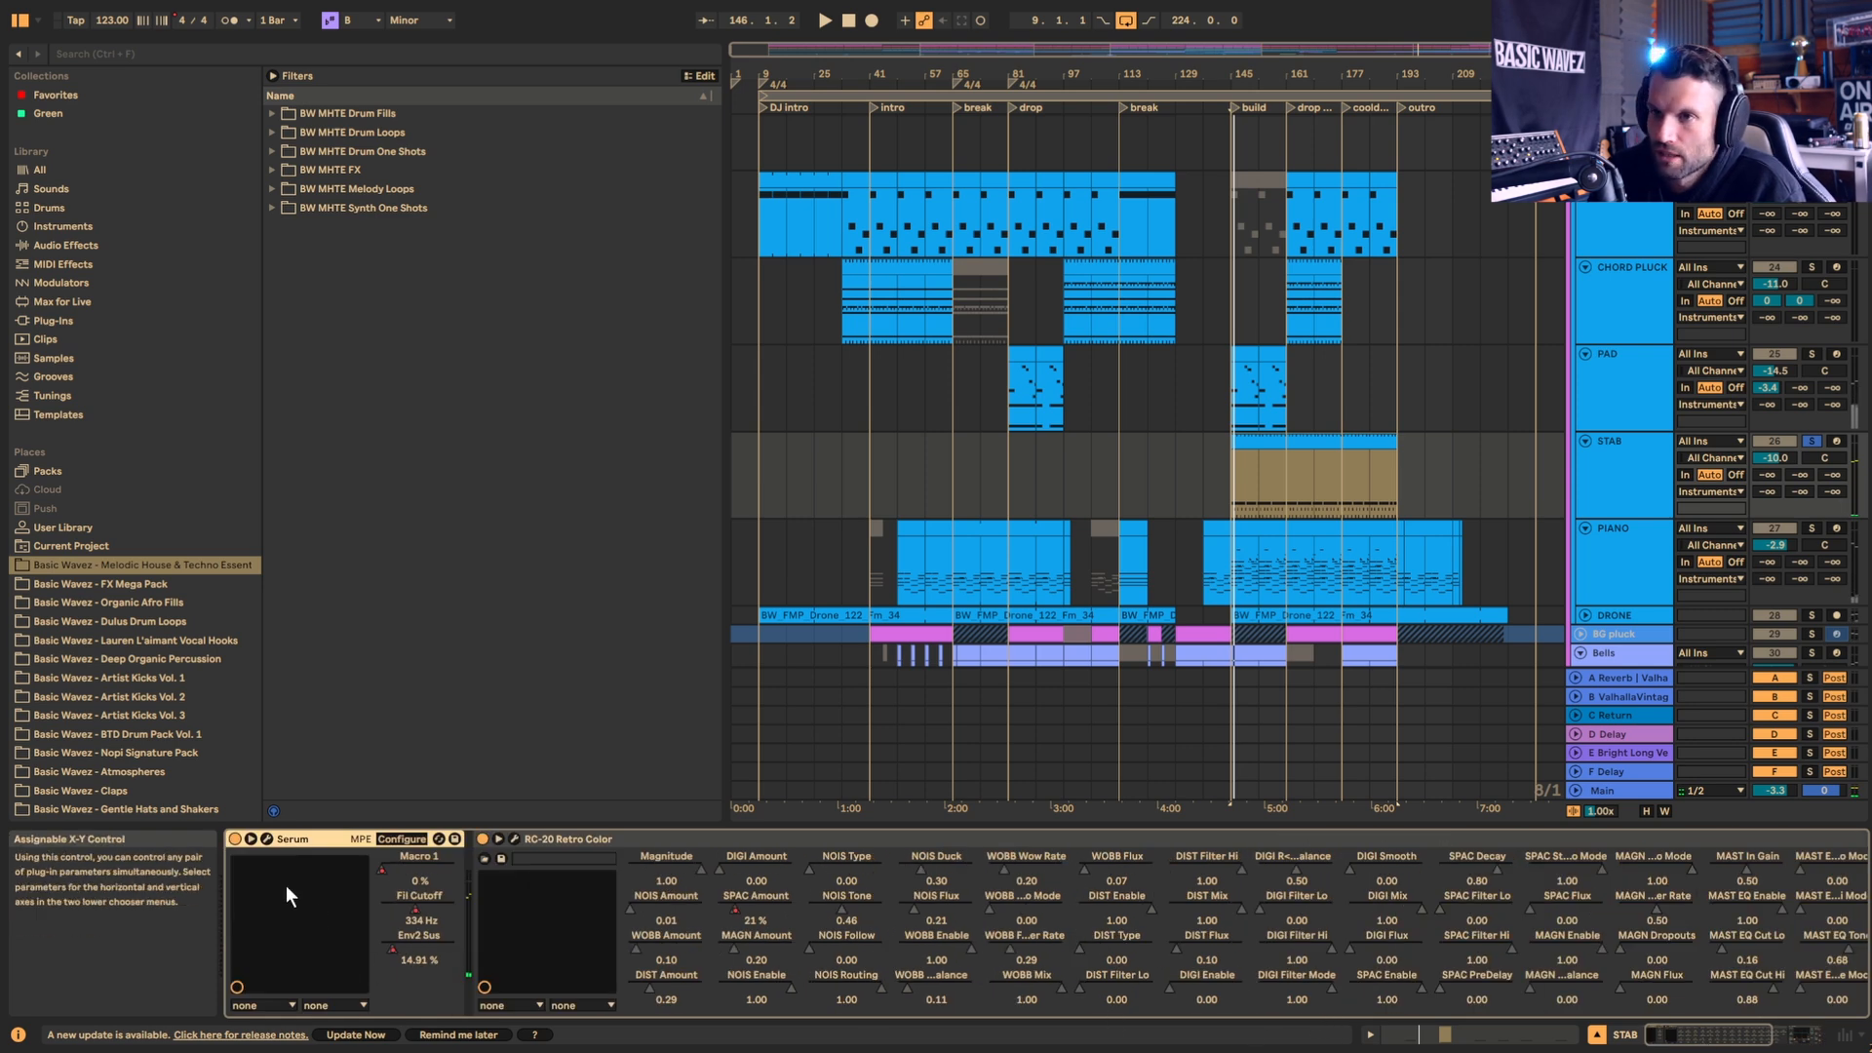
click(1775, 1029)
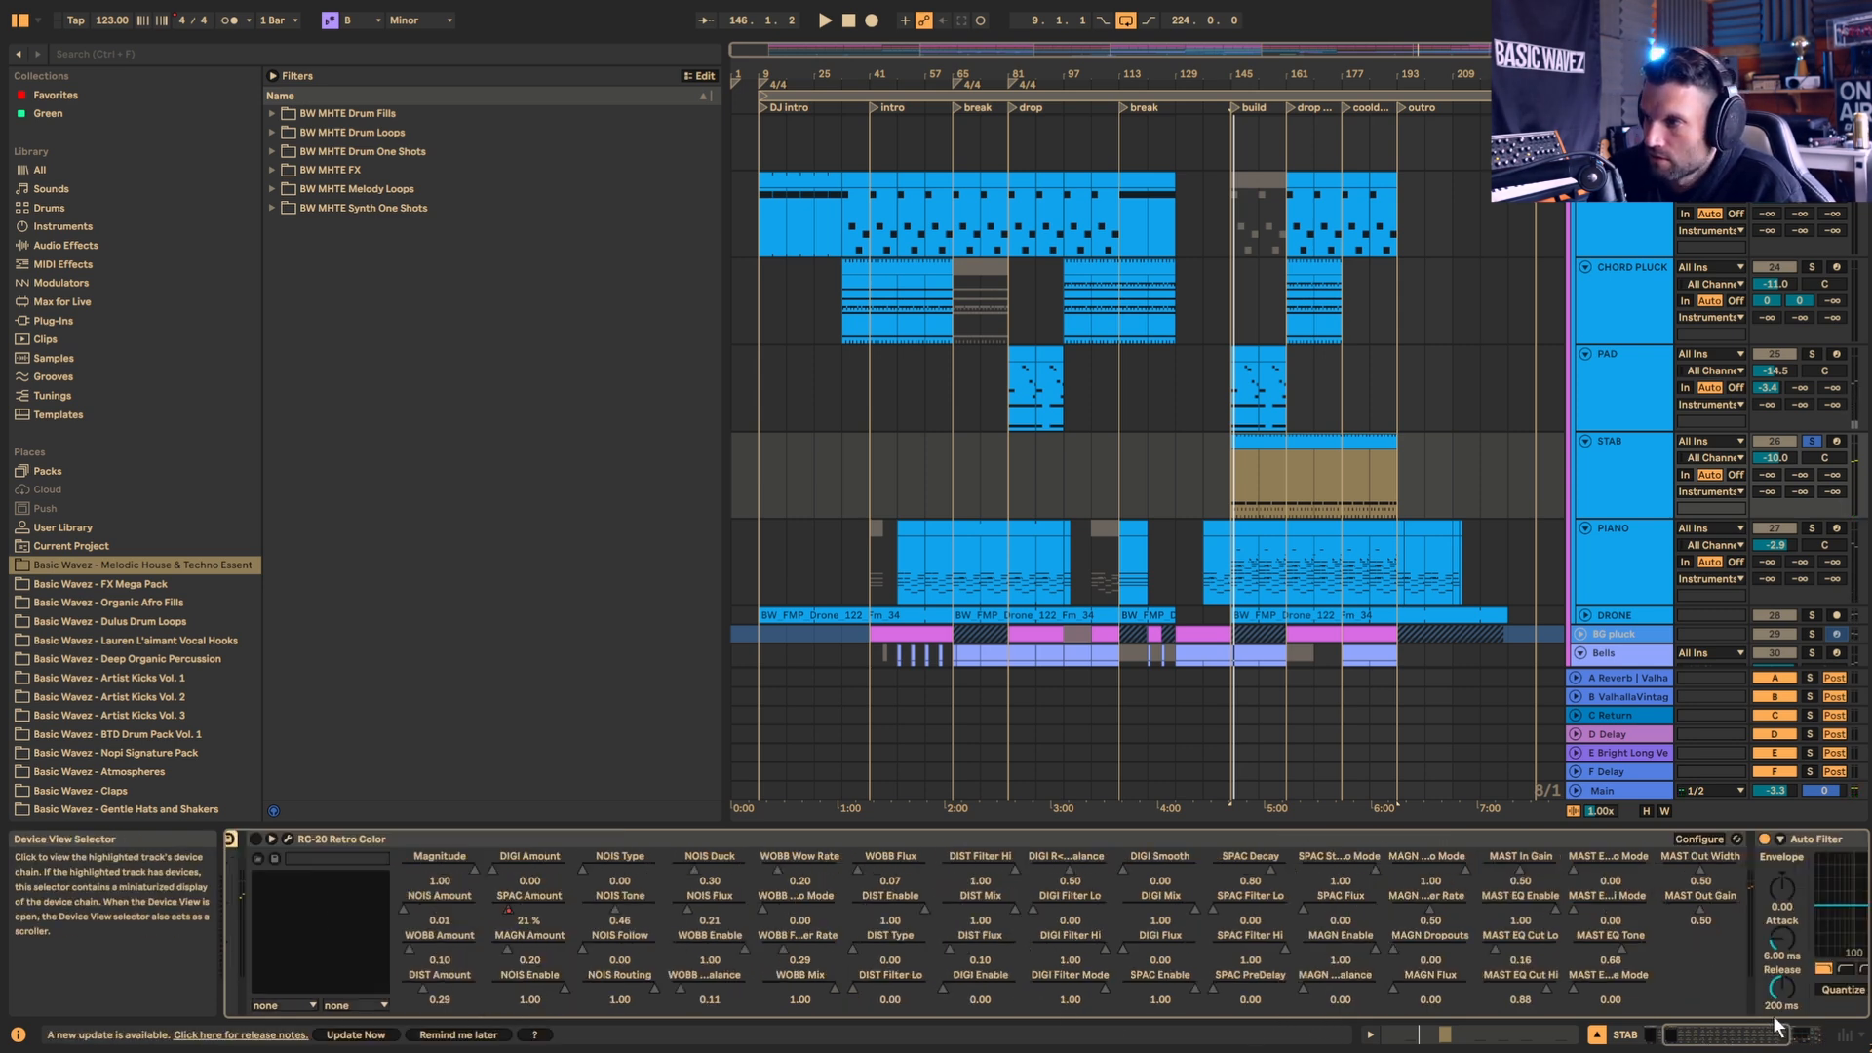
drag(1777, 1028, 816, 940)
click(1374, 840)
key(space)
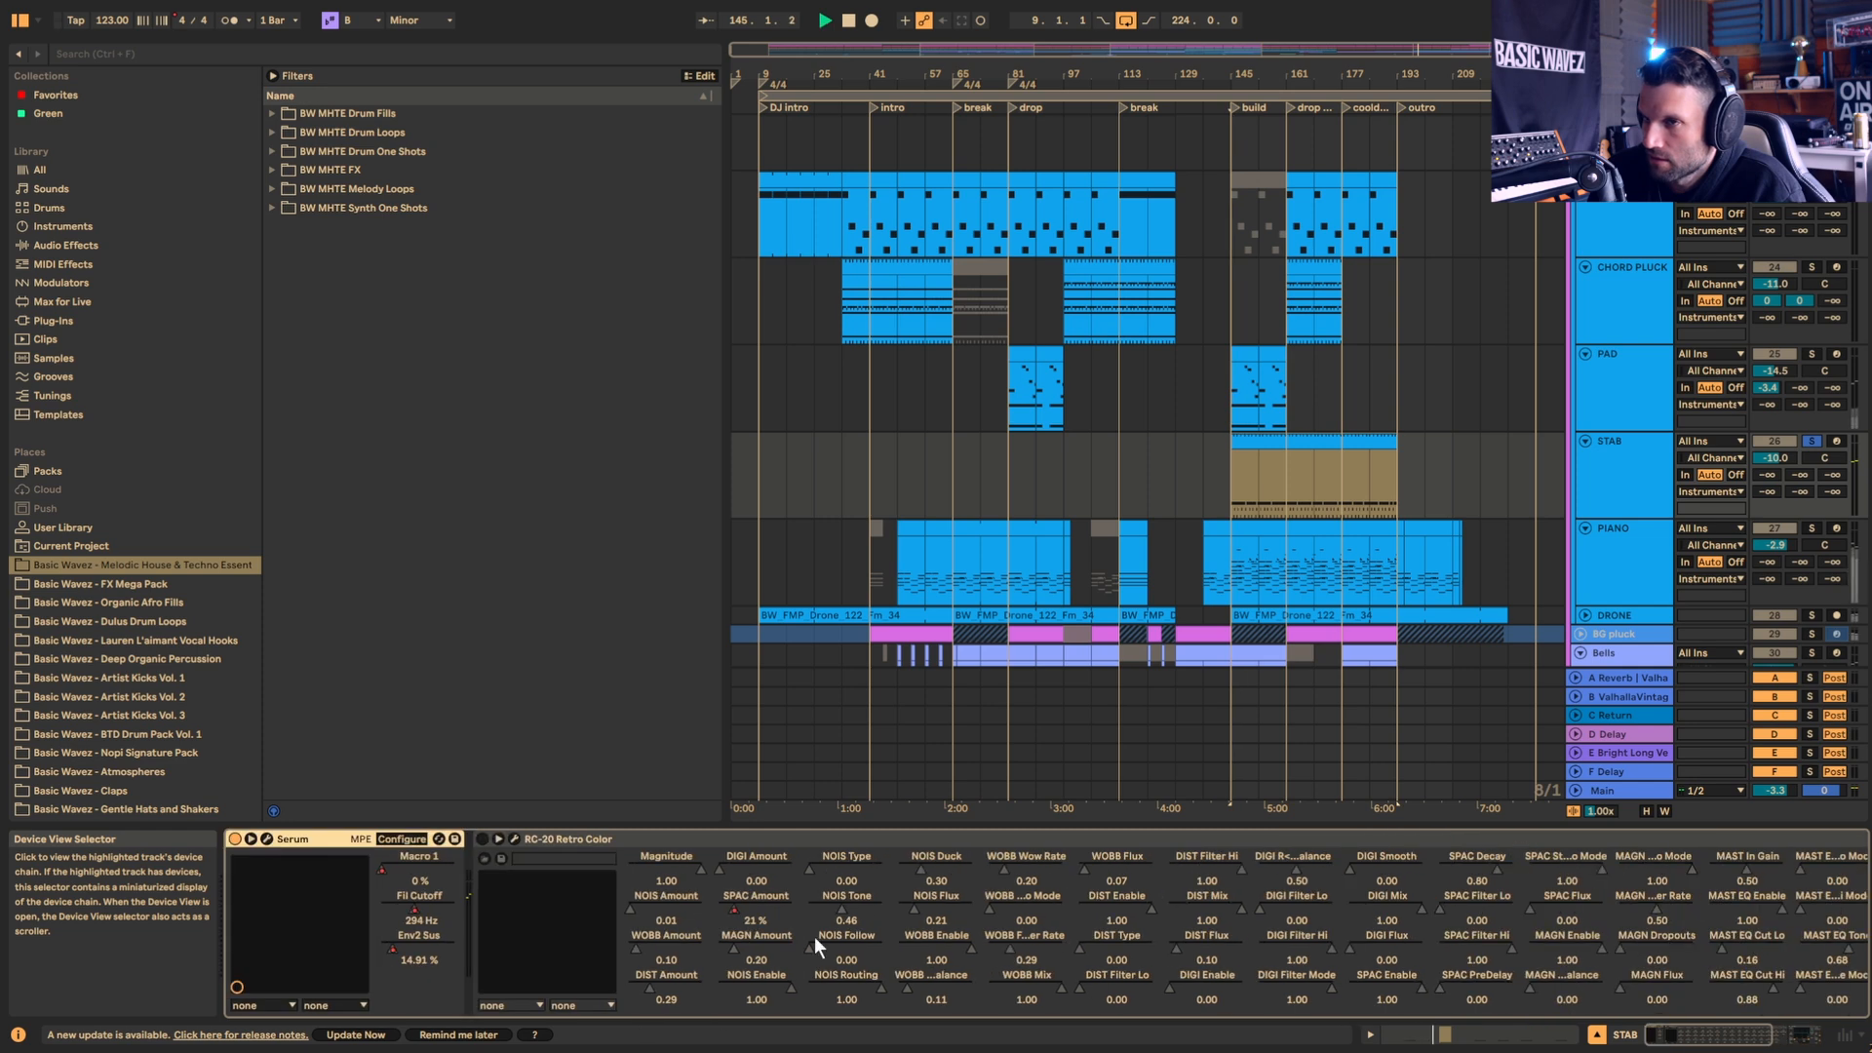
Step: Open Serum on the STAB track, check its effects page and return to the oscillator page
click(266, 839)
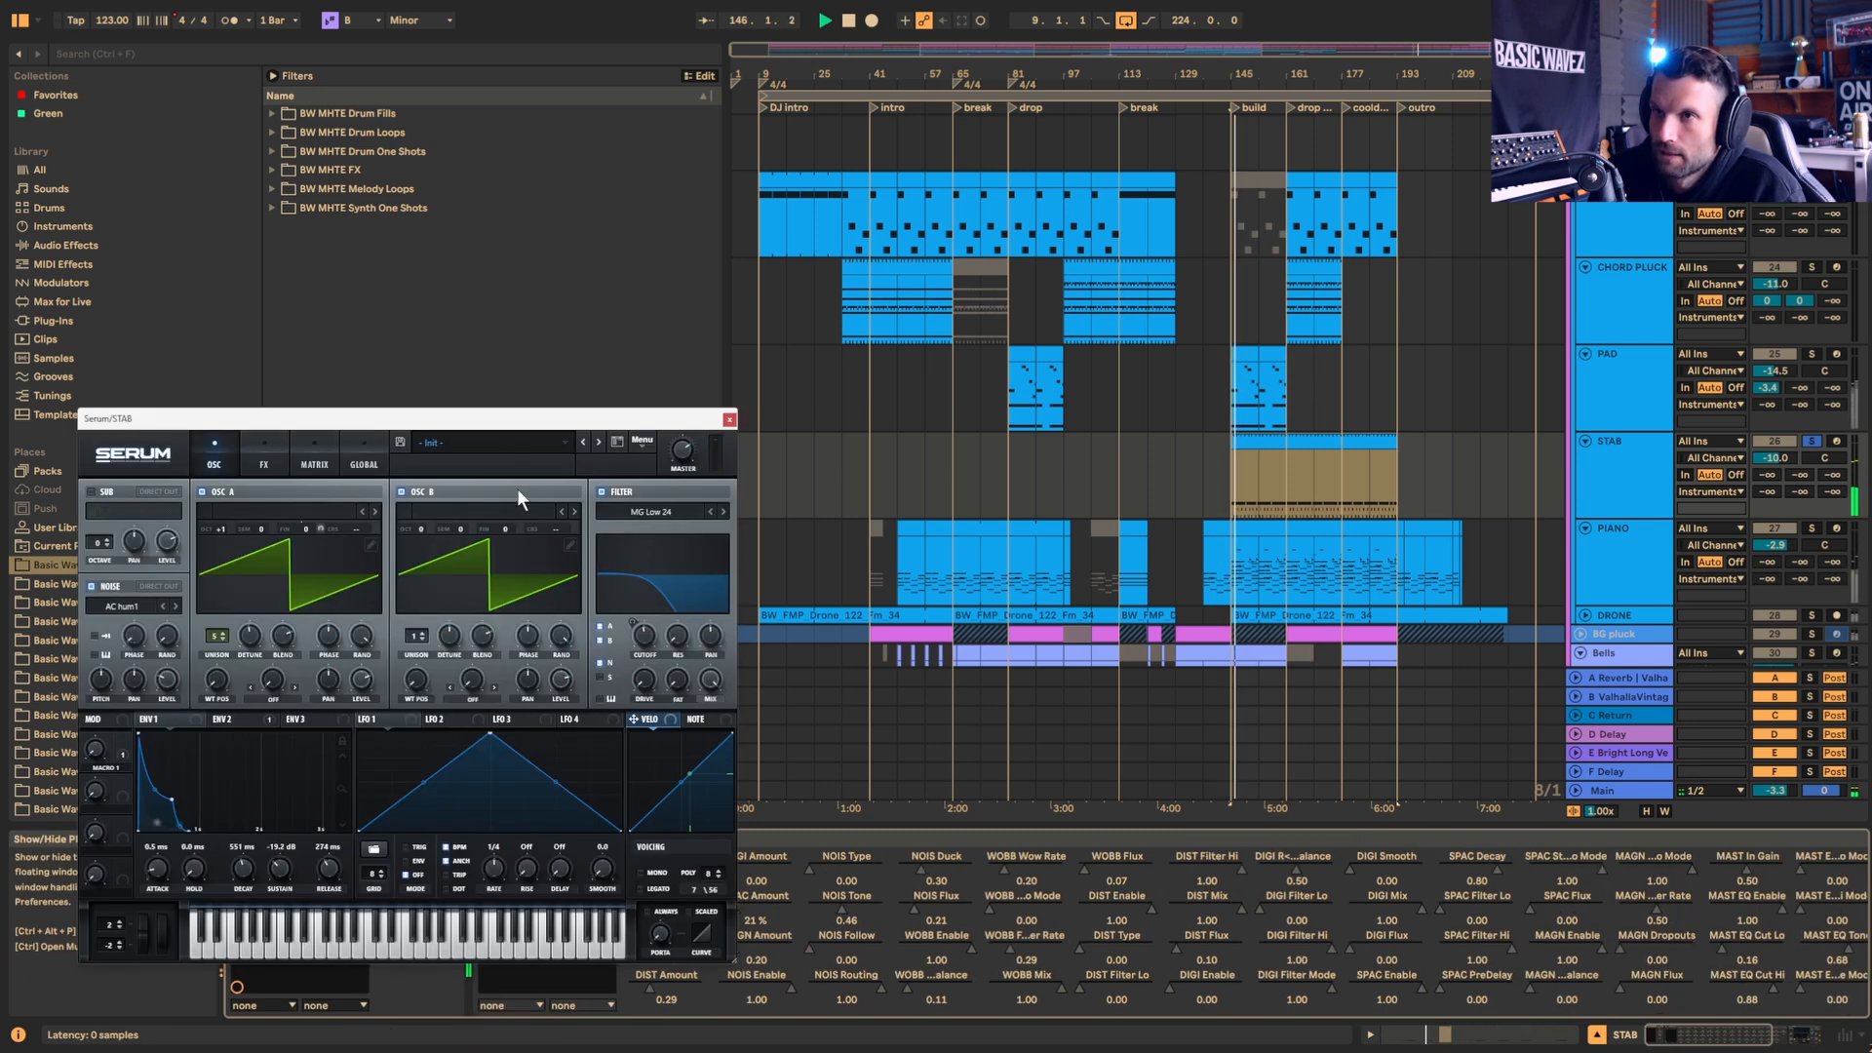
drag(529, 423, 1182, 213)
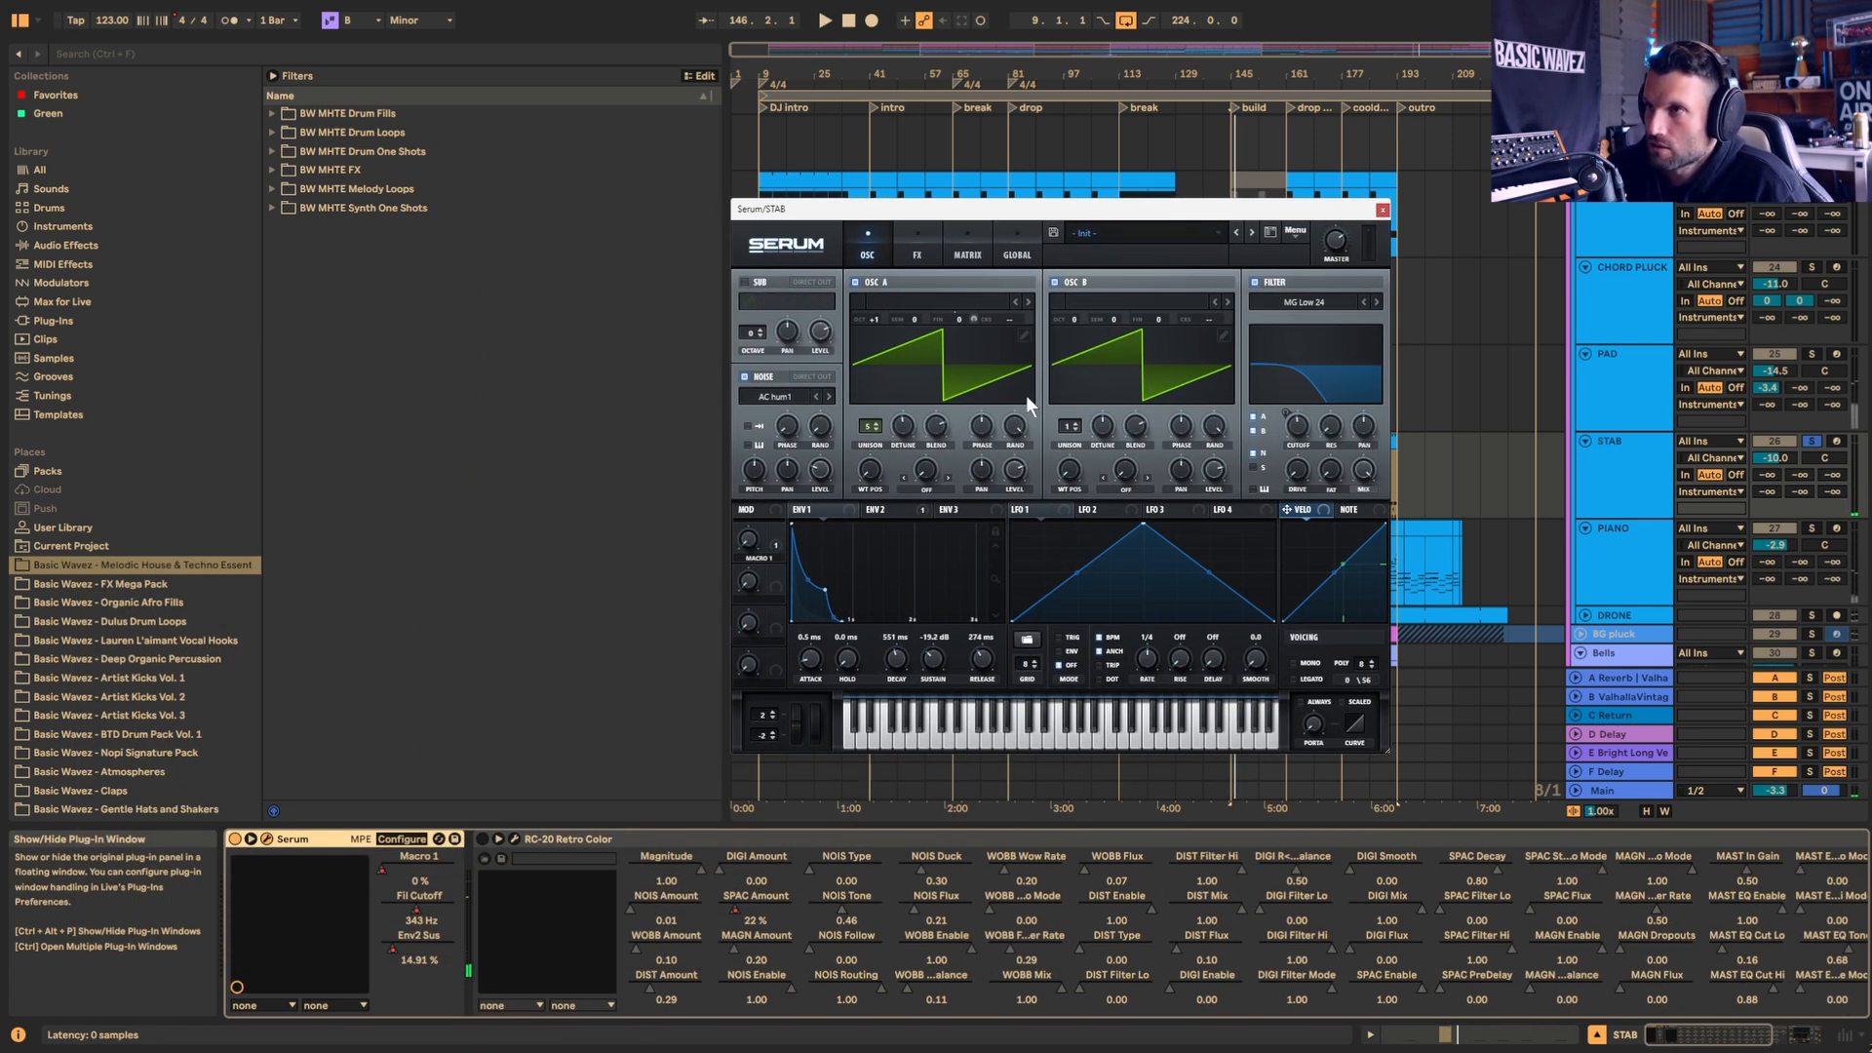
click(917, 242)
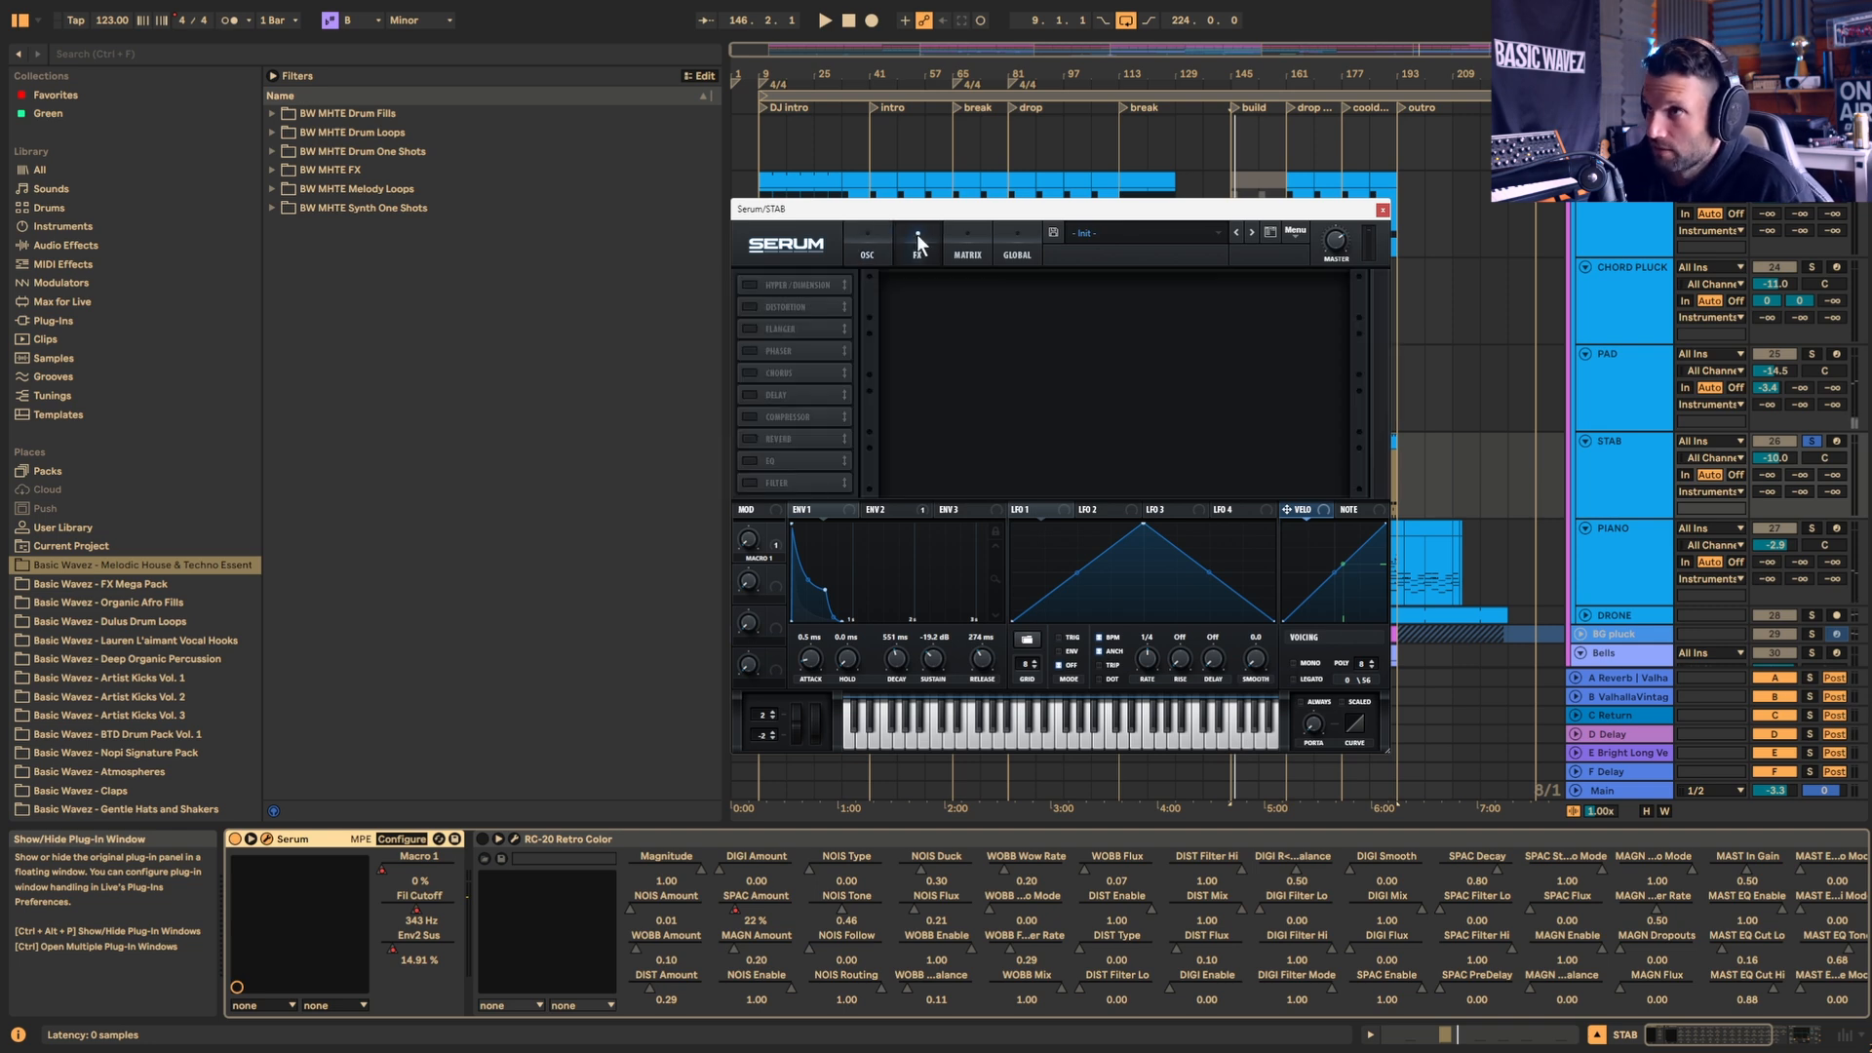
click(867, 245)
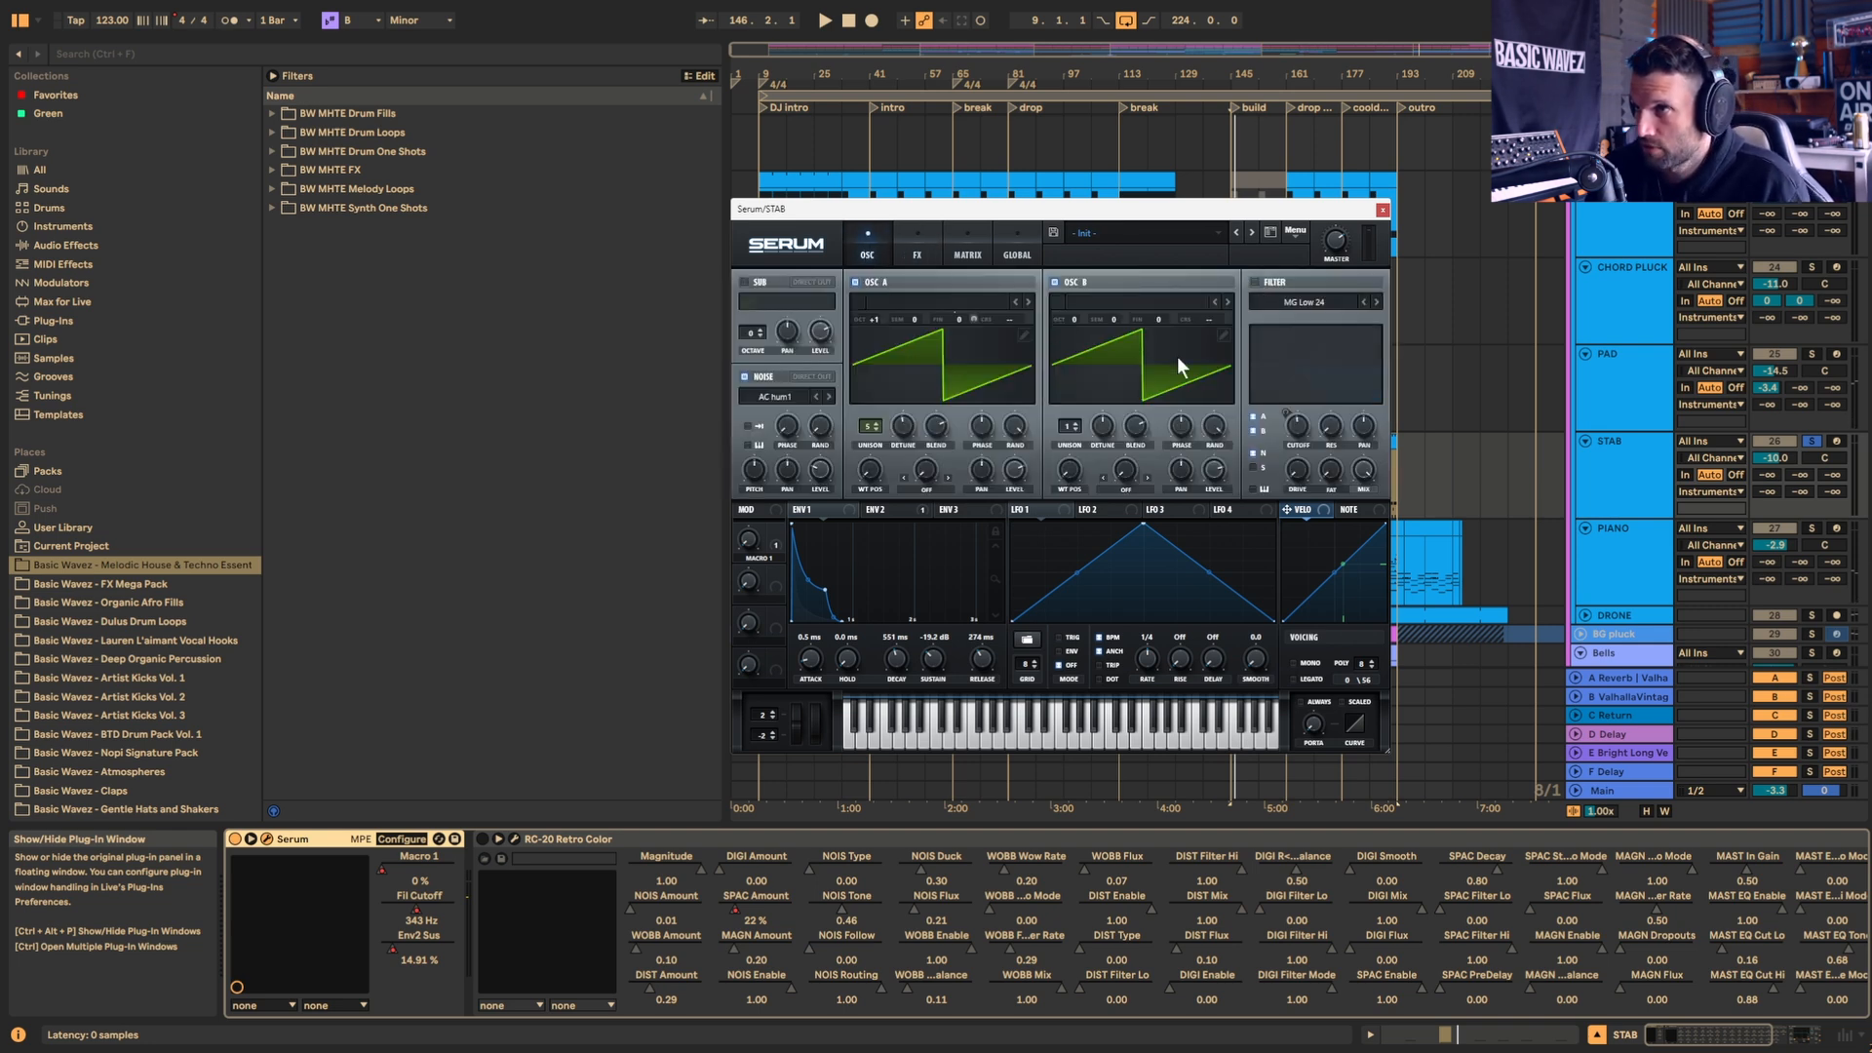
Step: Switch off oscillator B in Serum and listen to oscillator A alone while checking its unison detune and envelopes
click(1054, 282)
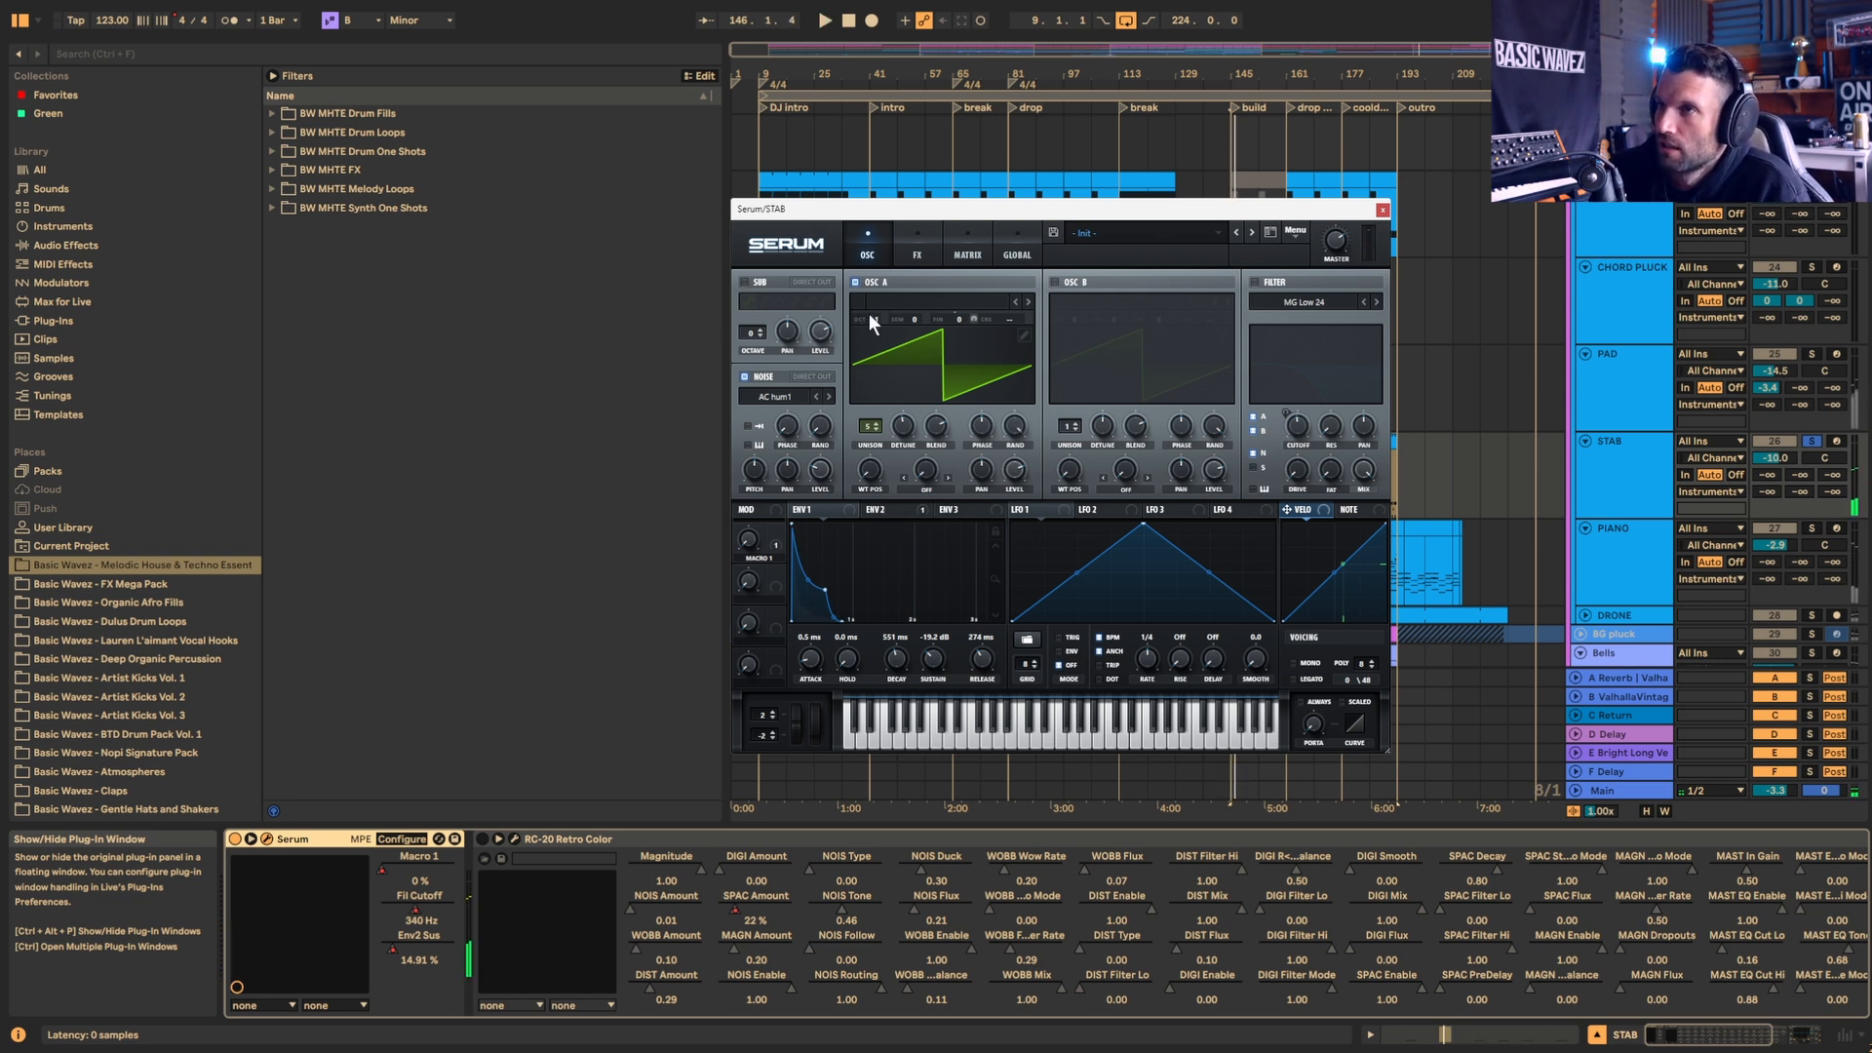
click(902, 430)
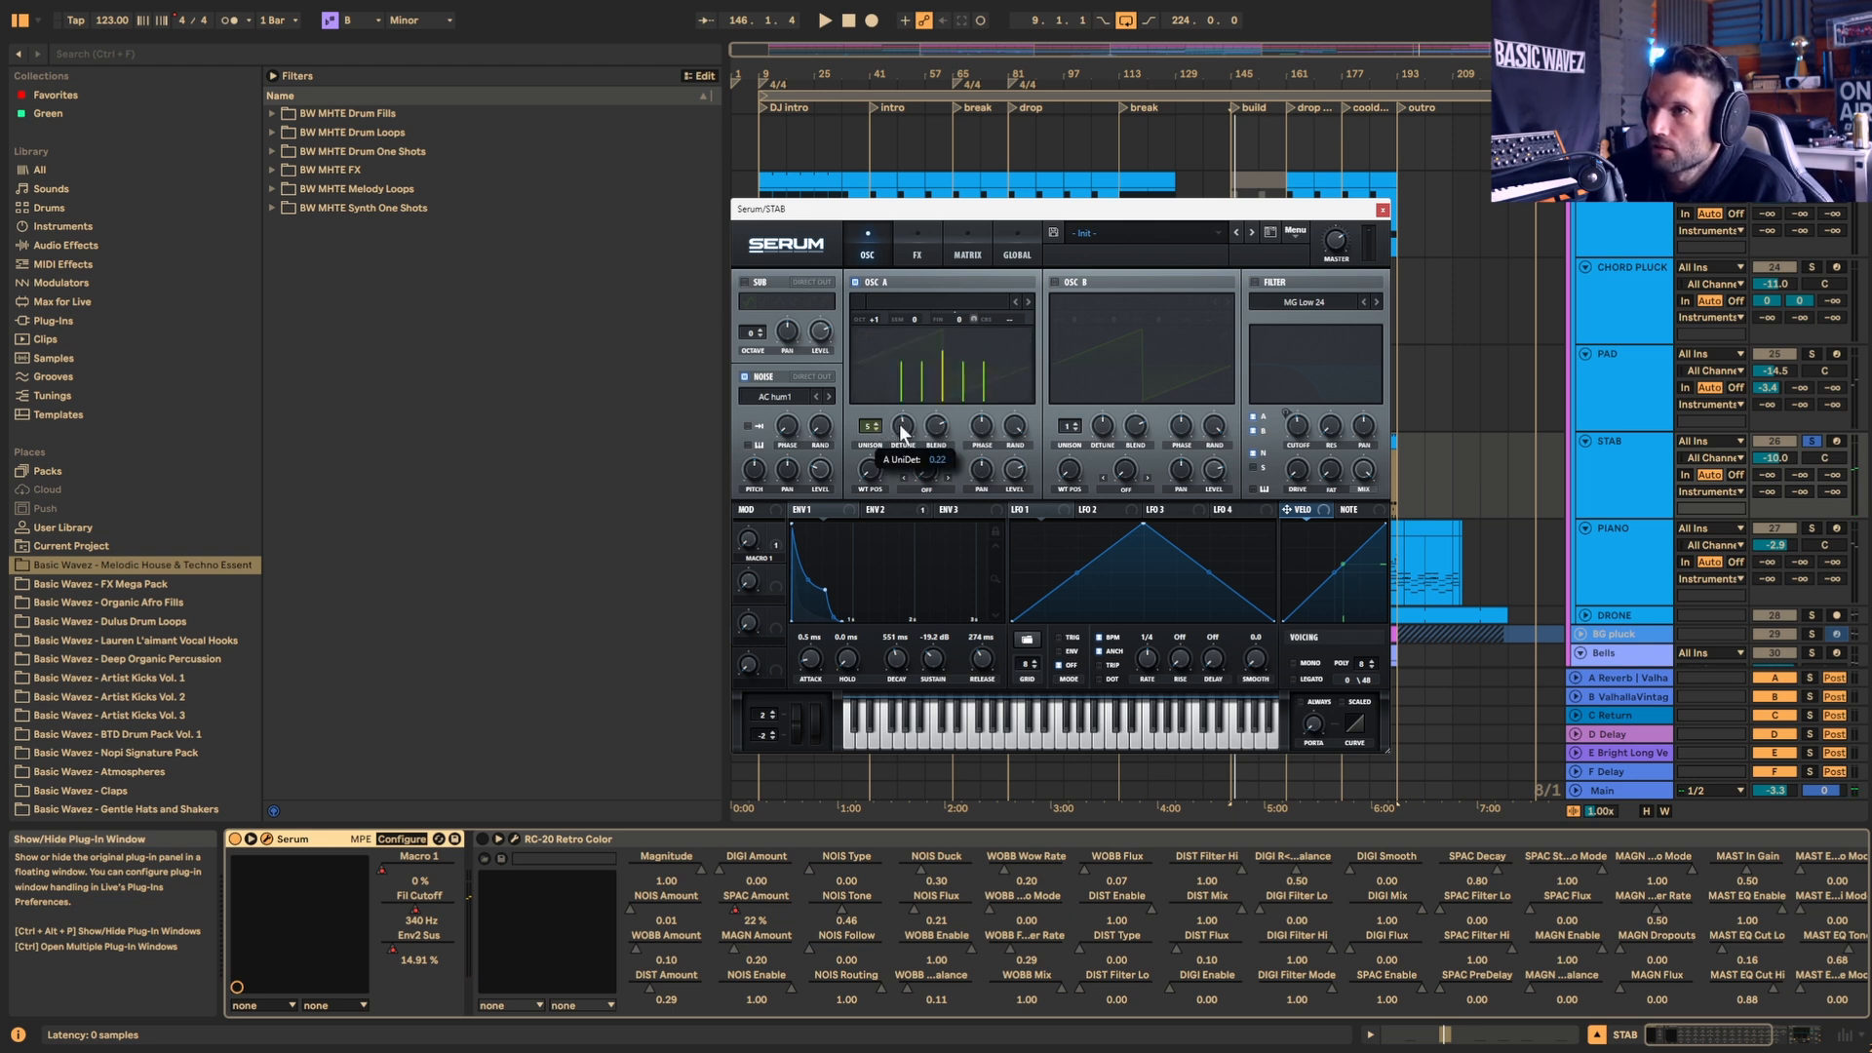
key(space)
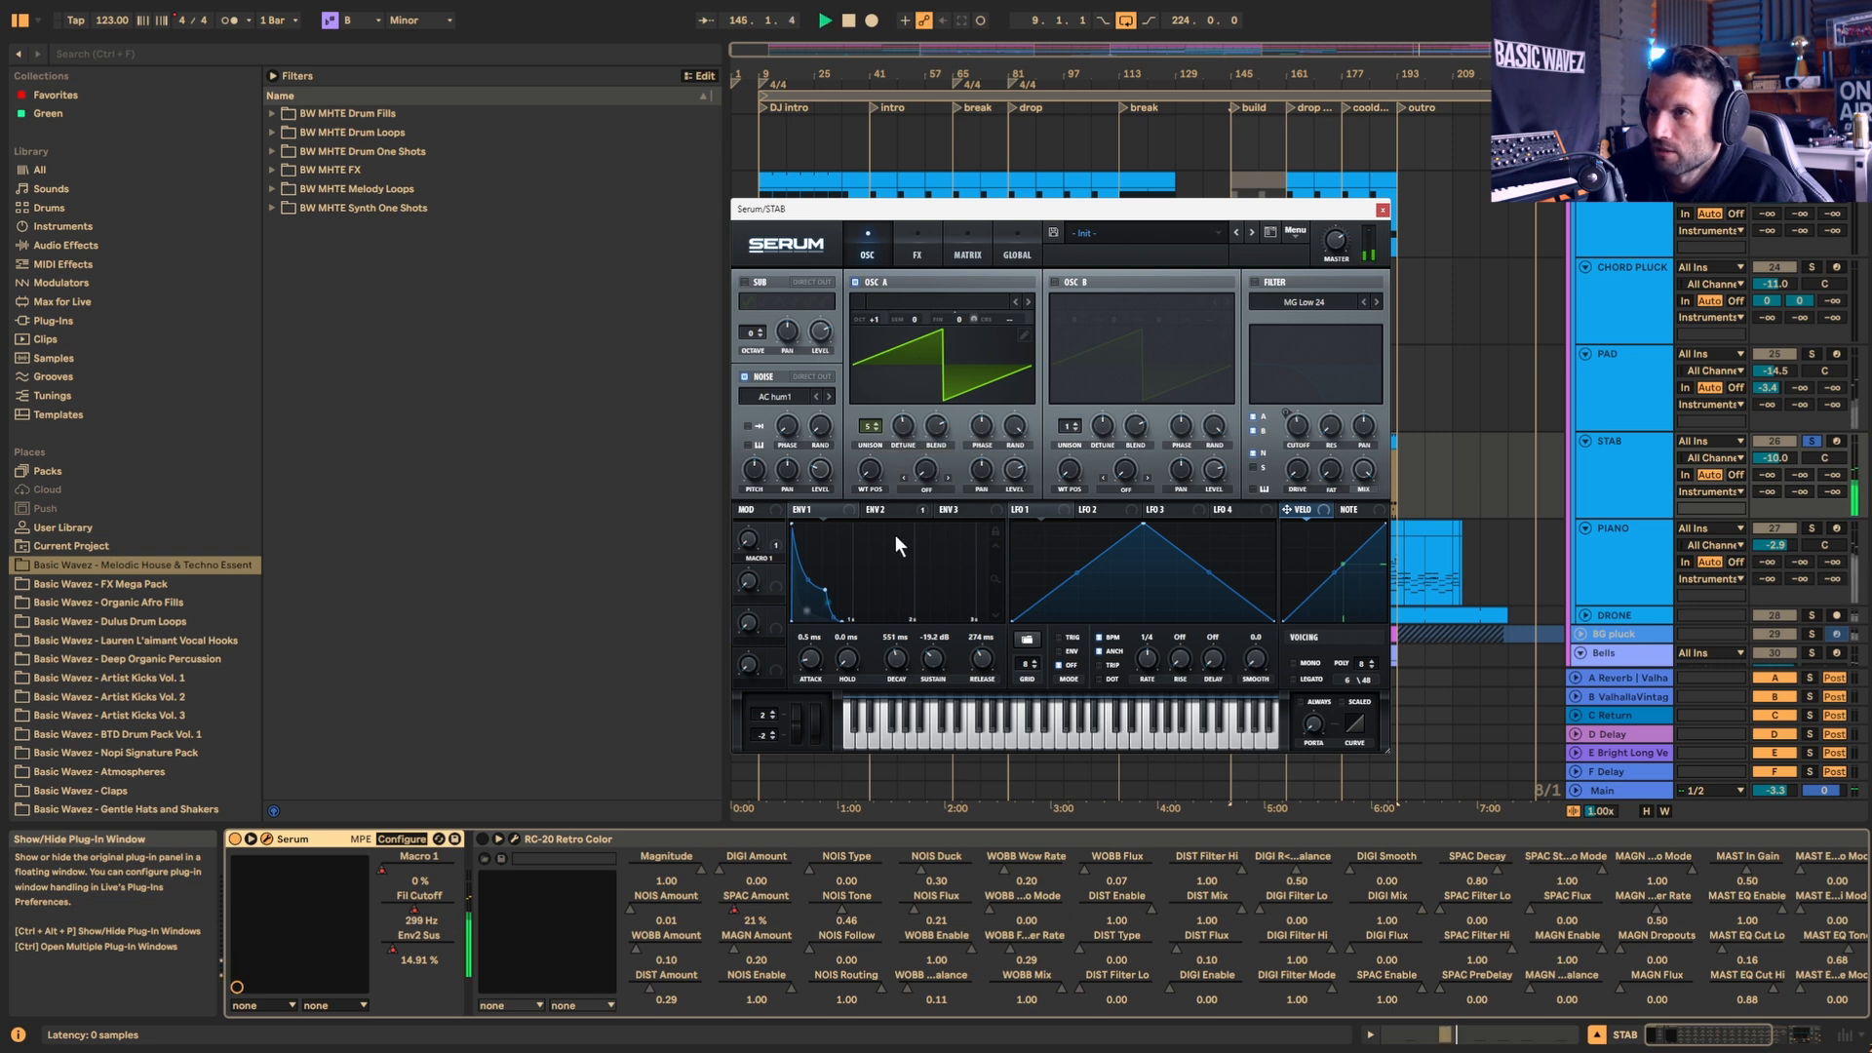
click(843, 511)
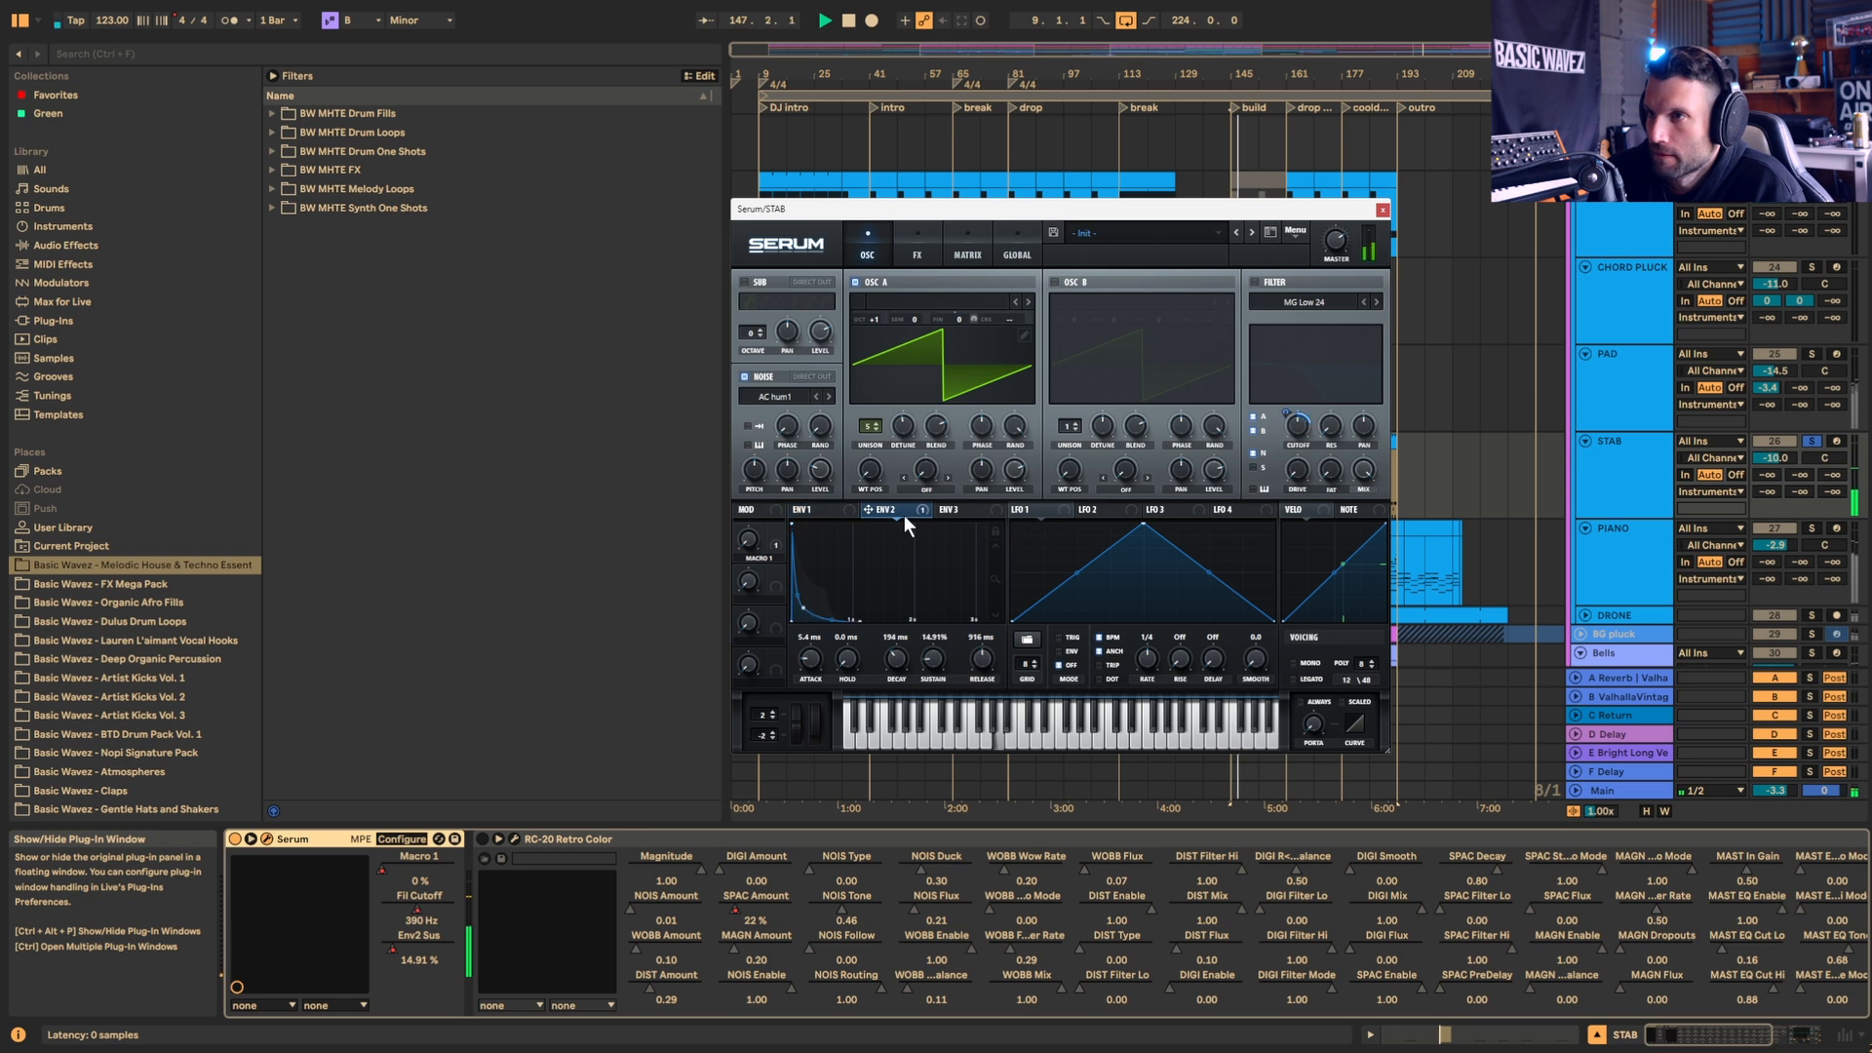
key(space)
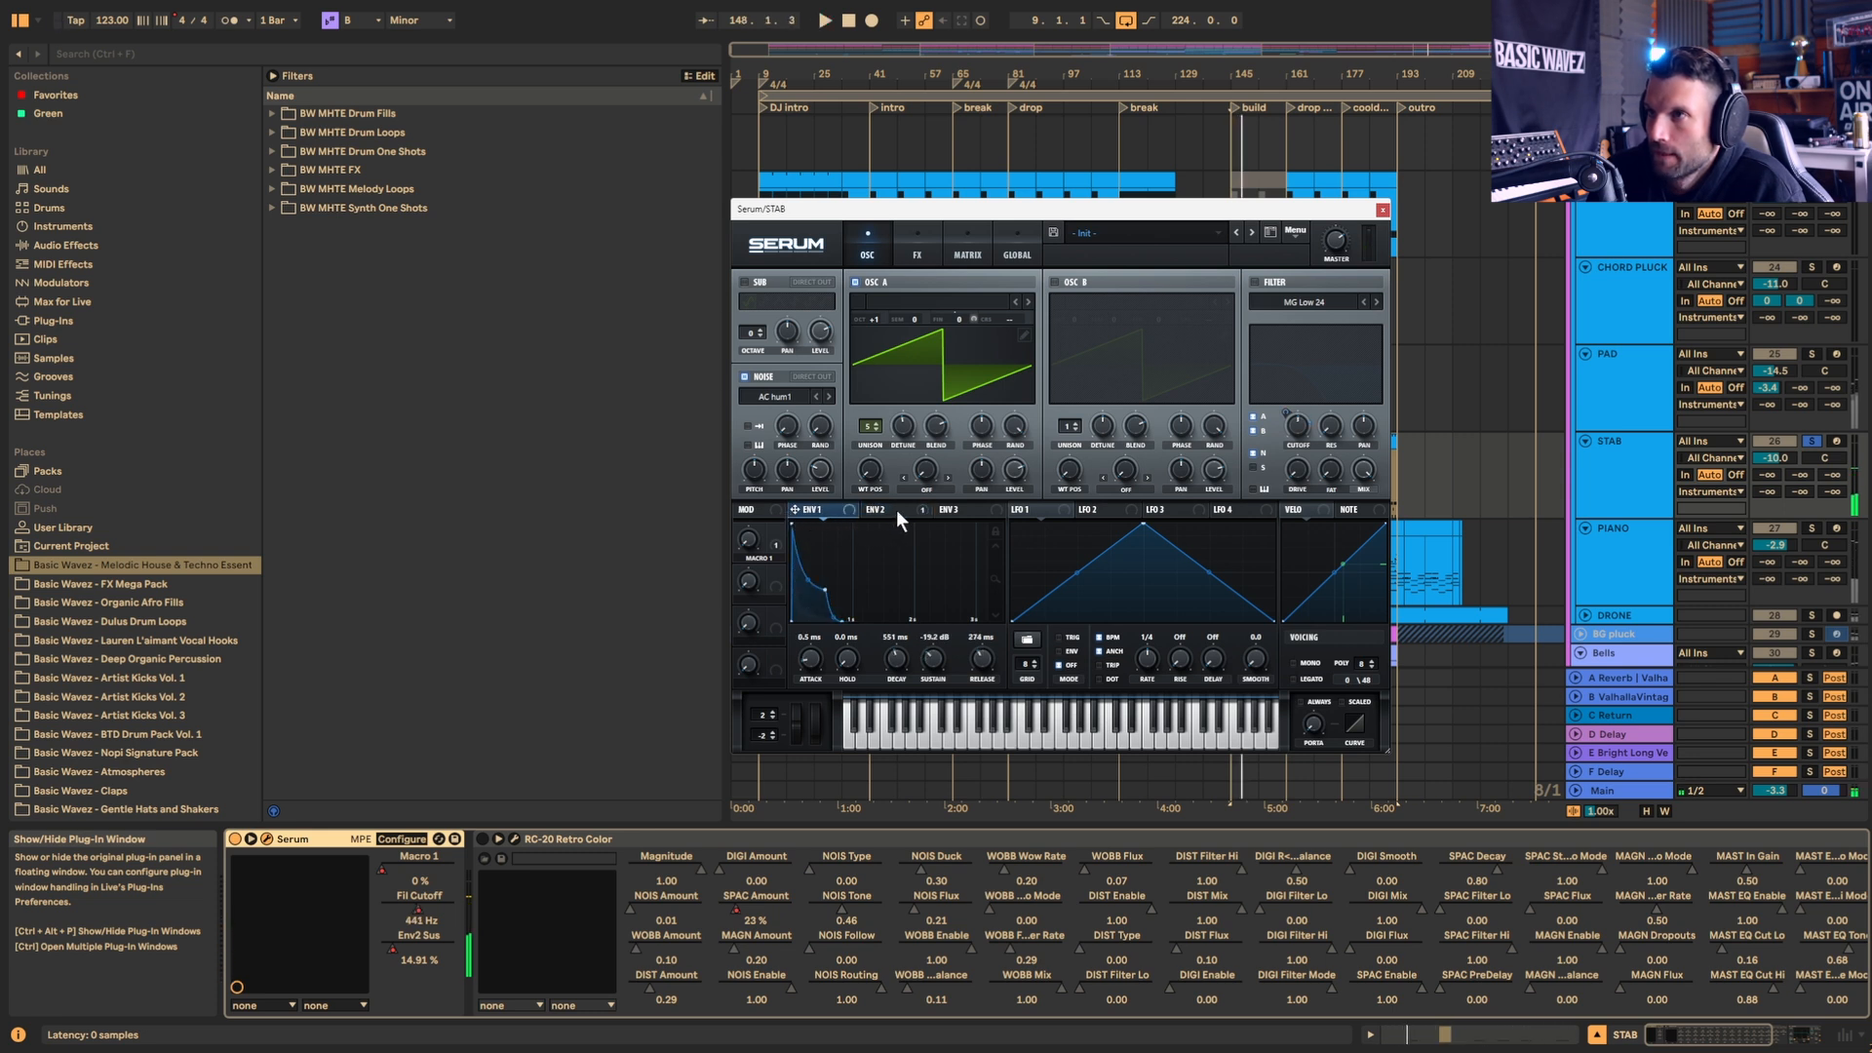
Step: Show ENV 2, switch the filter and oscillator B back on in Serum and listen to the stab
click(897, 509)
click(1255, 283)
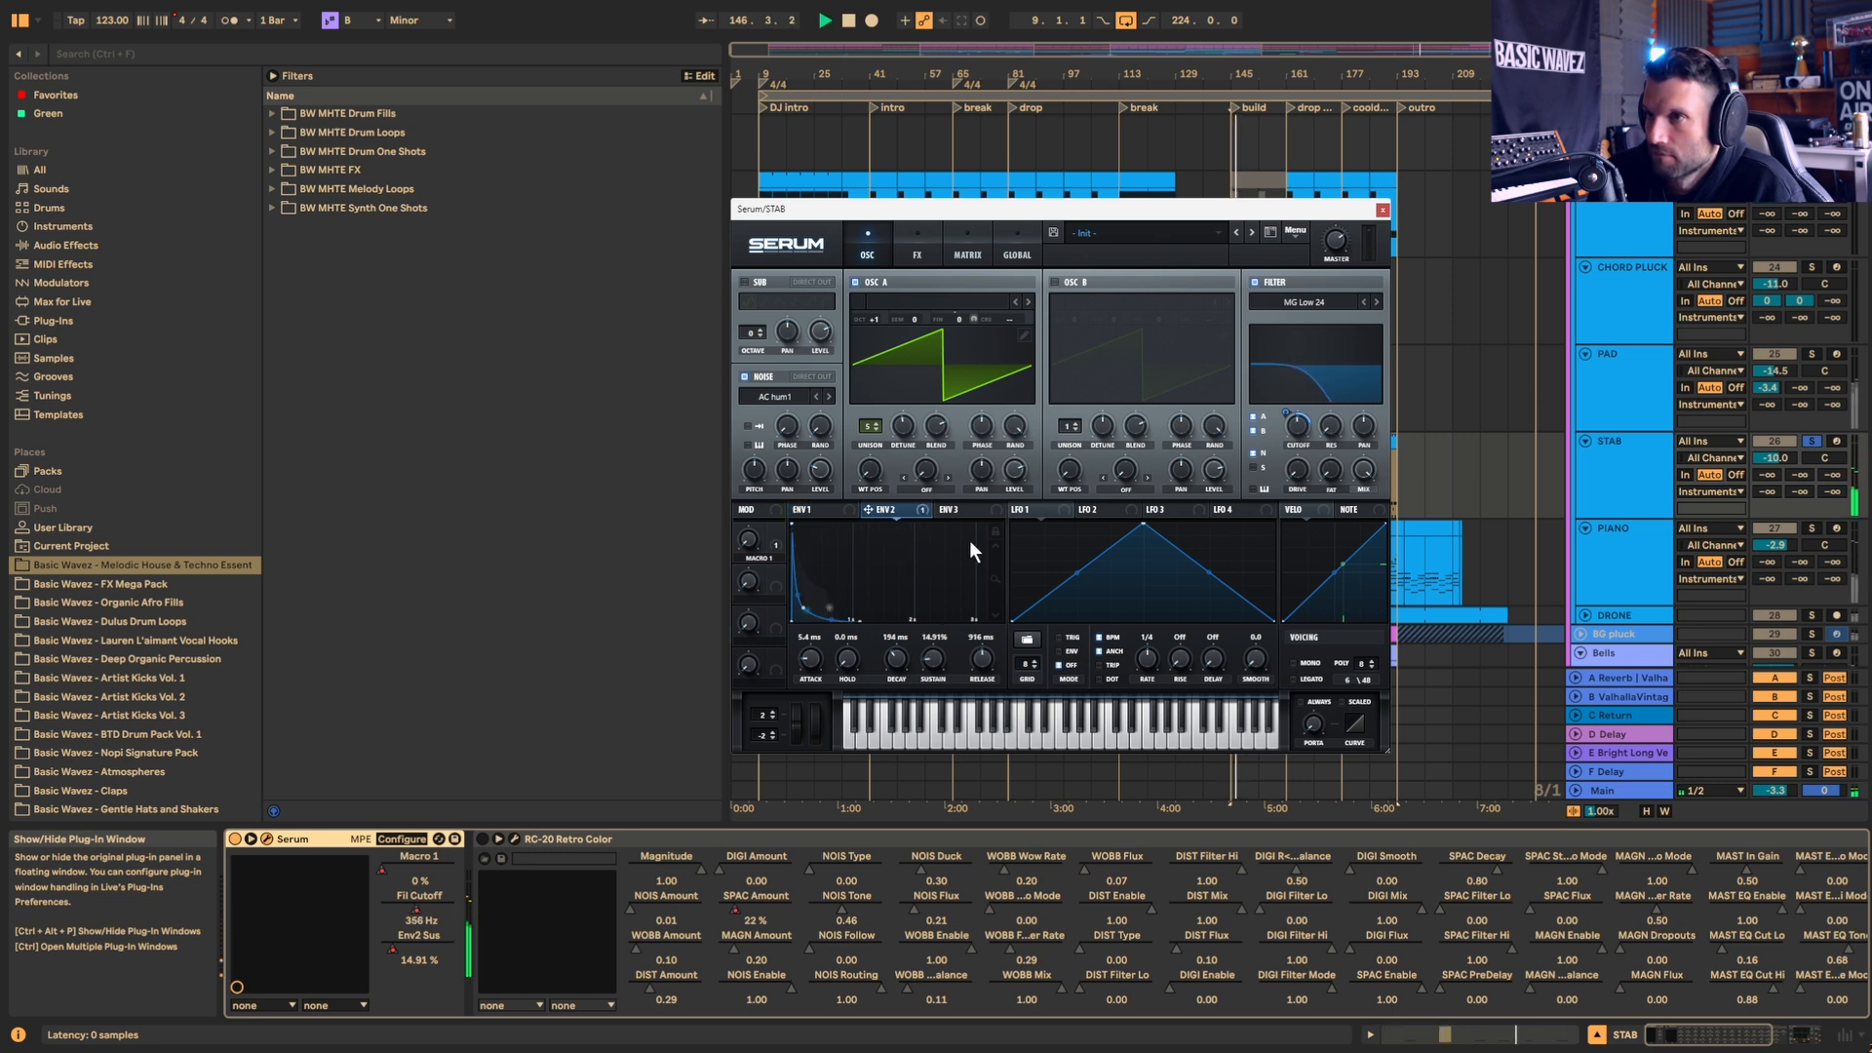
click(1053, 283)
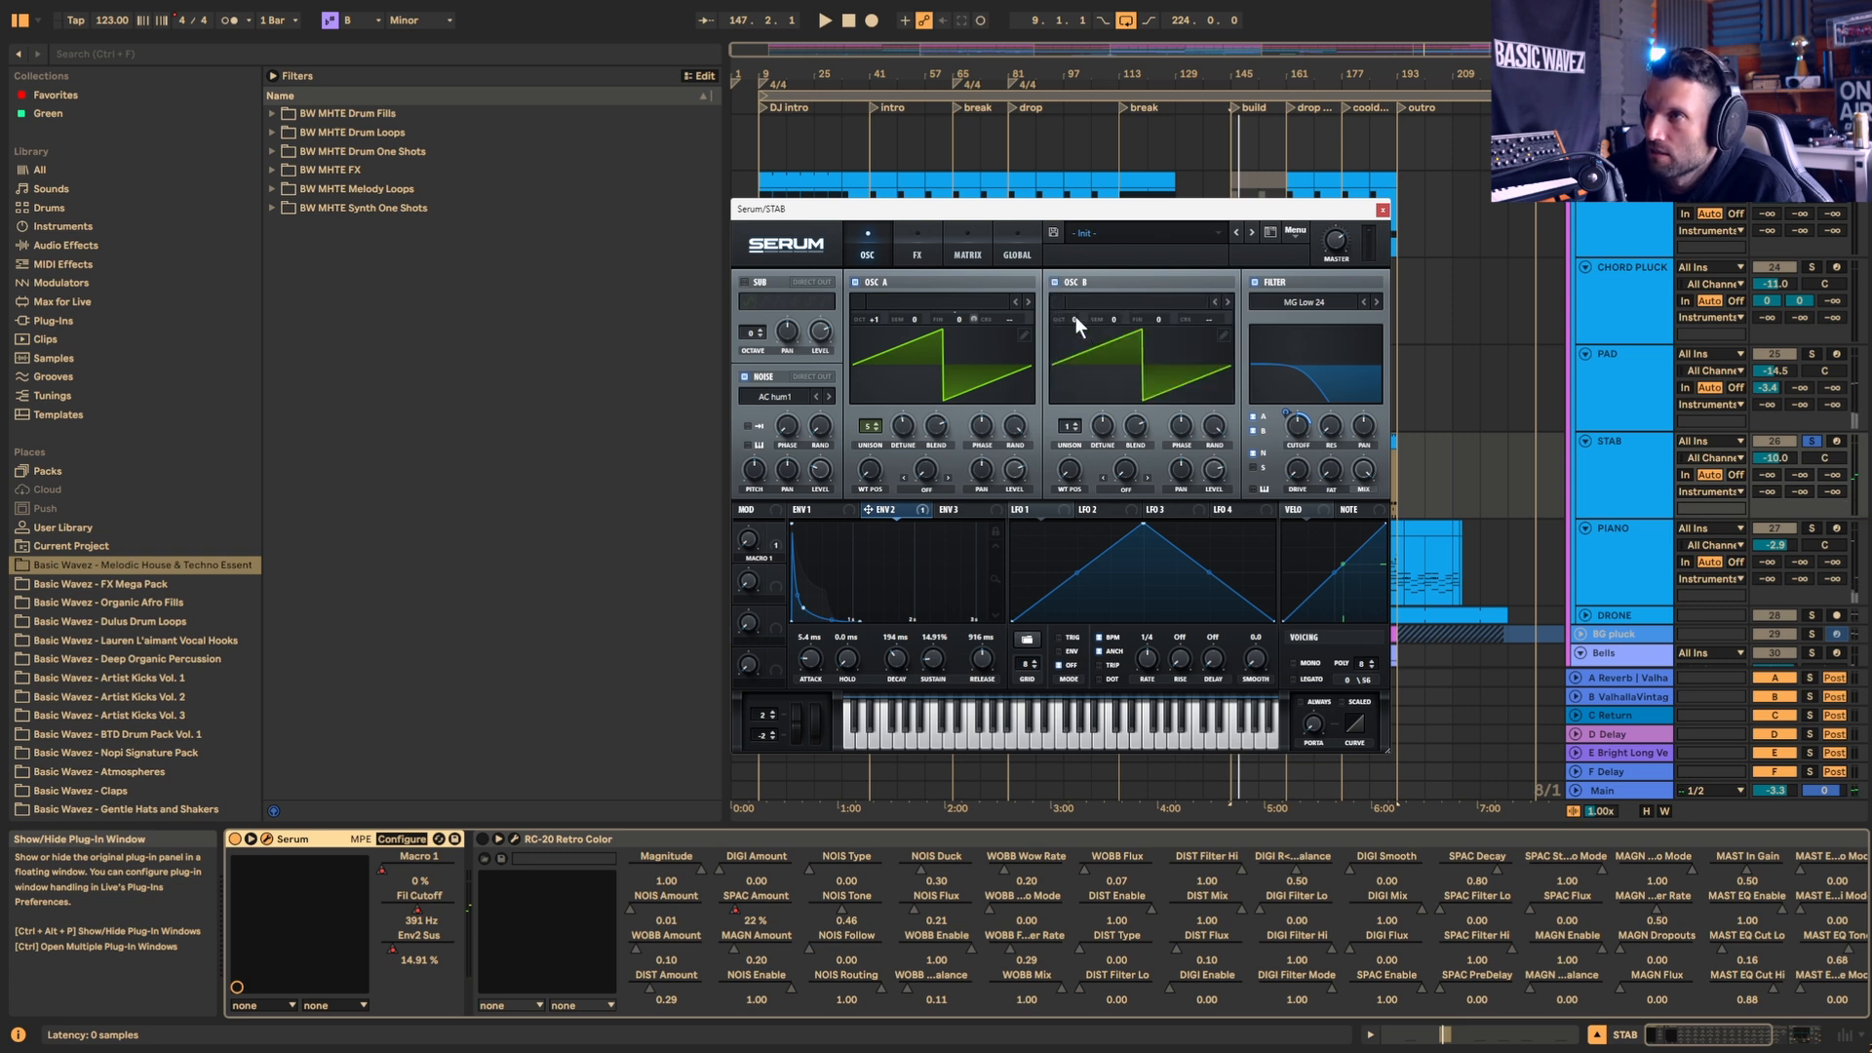
key(space)
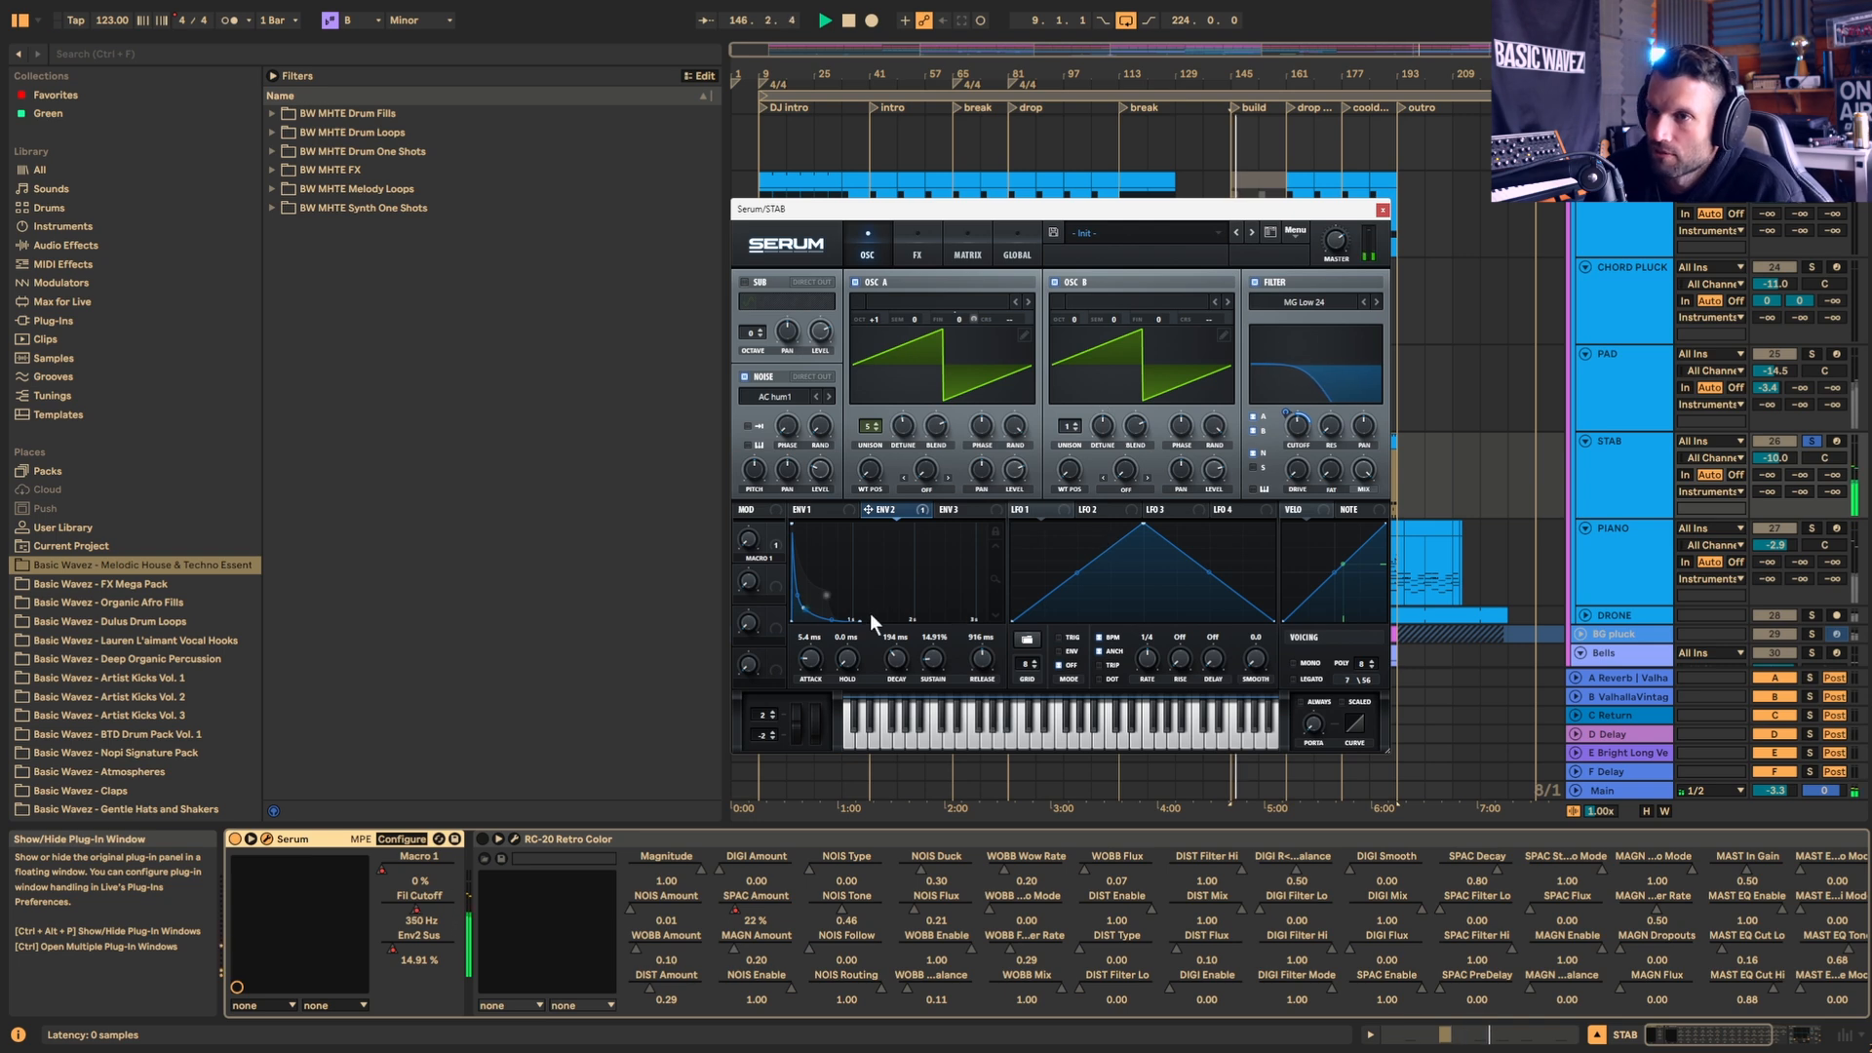
key(space)
Step: Show the Serum Macro 1 automation on the STAB track and frame bars 144 to 161
drag(1190, 210, 820, 100)
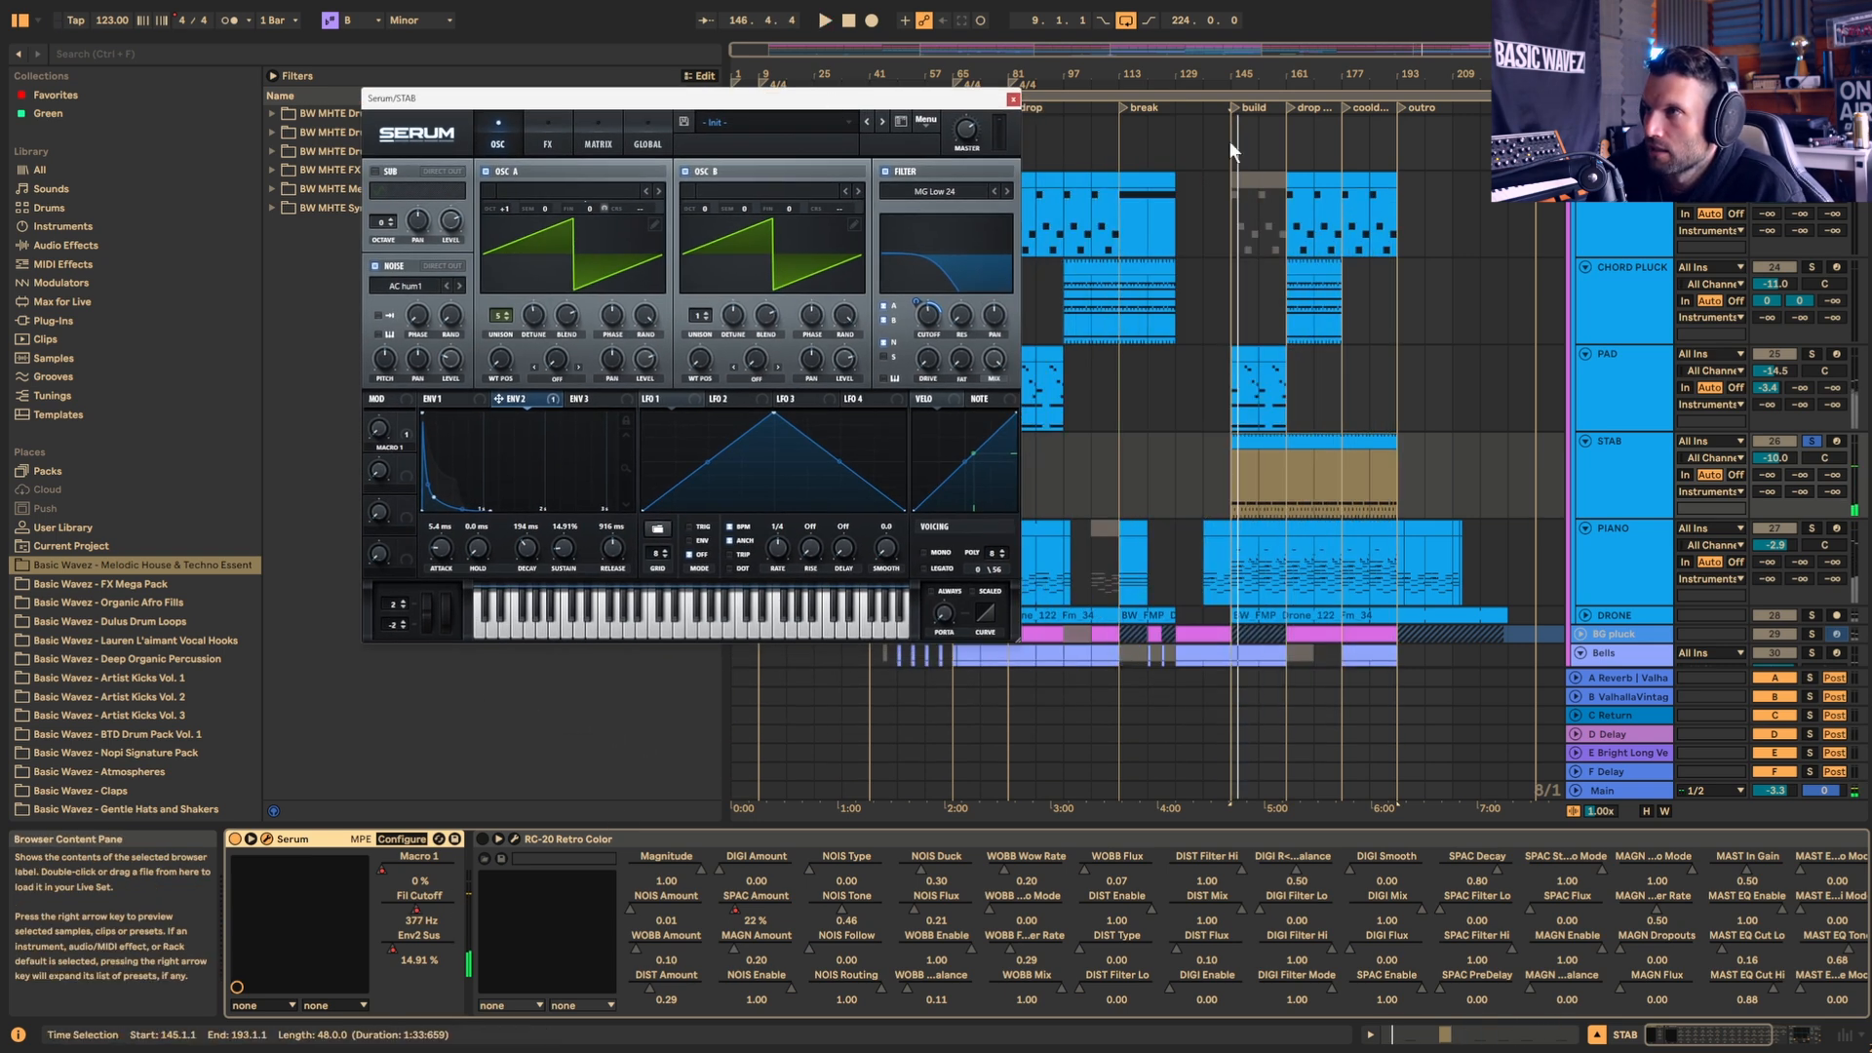
key(a)
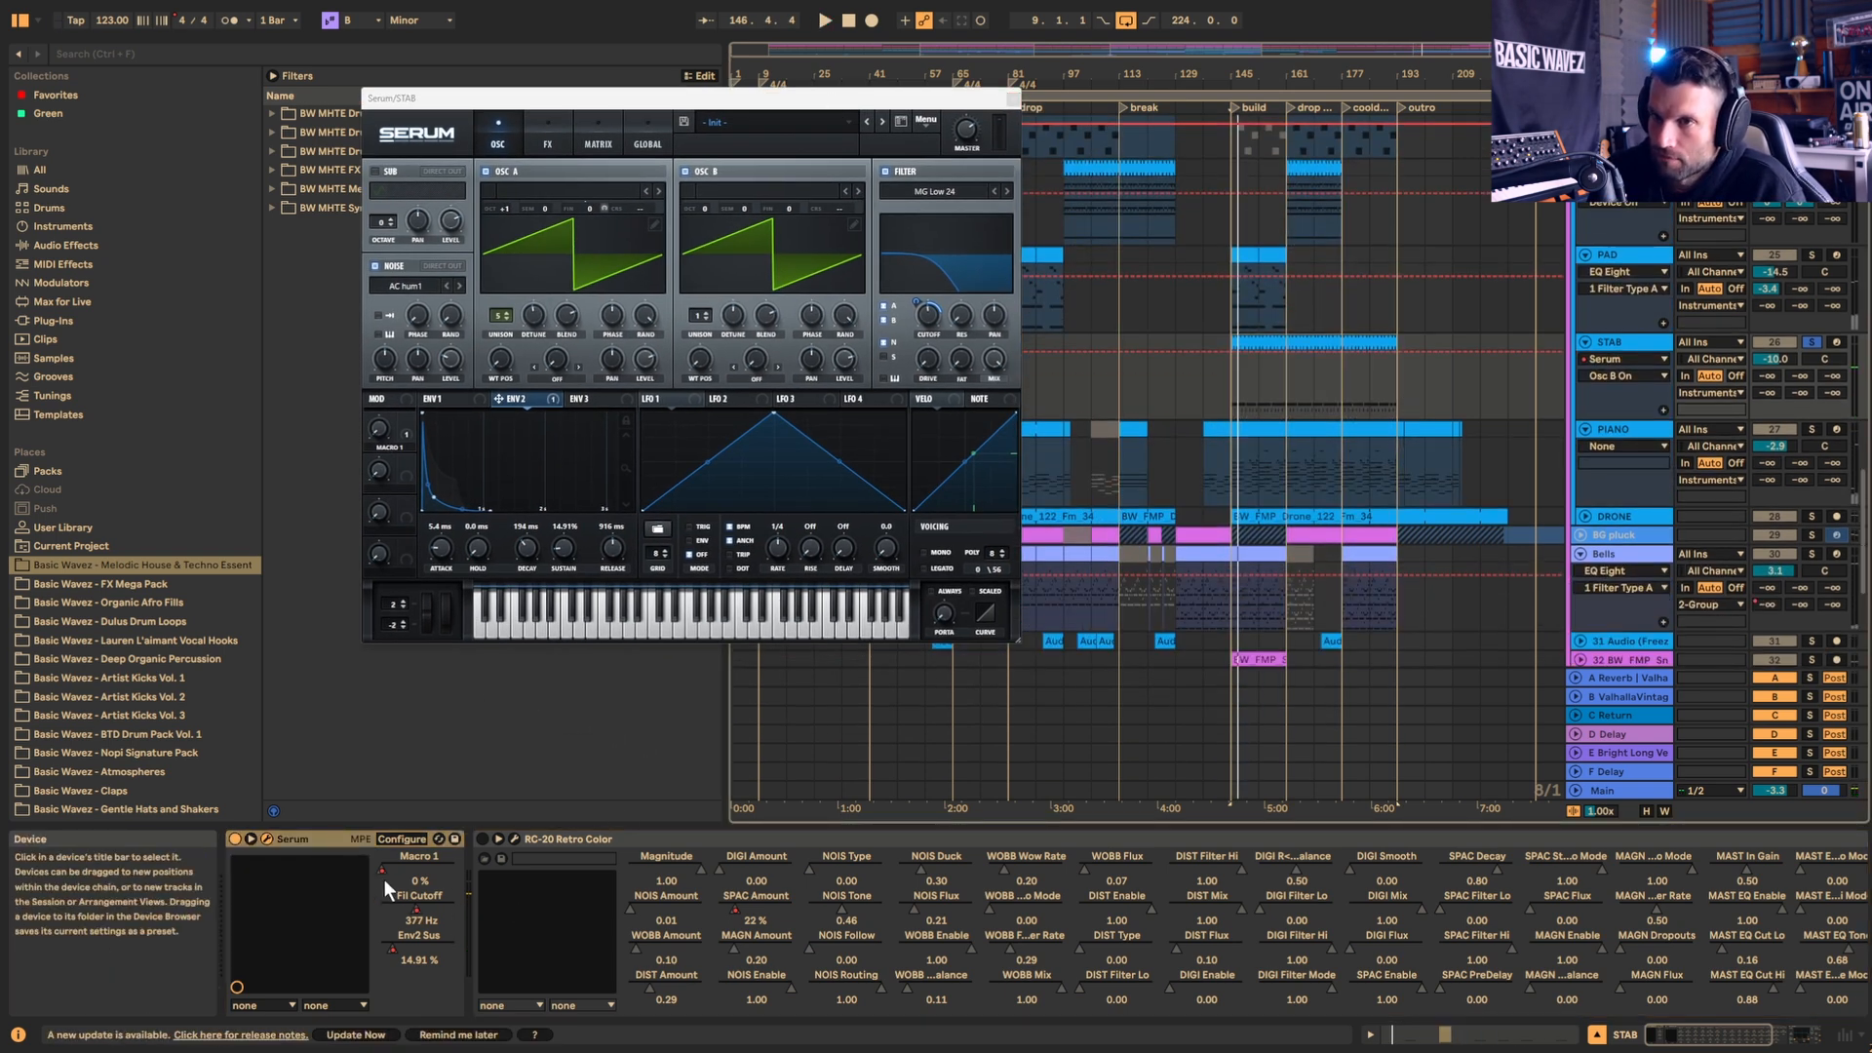
click(382, 870)
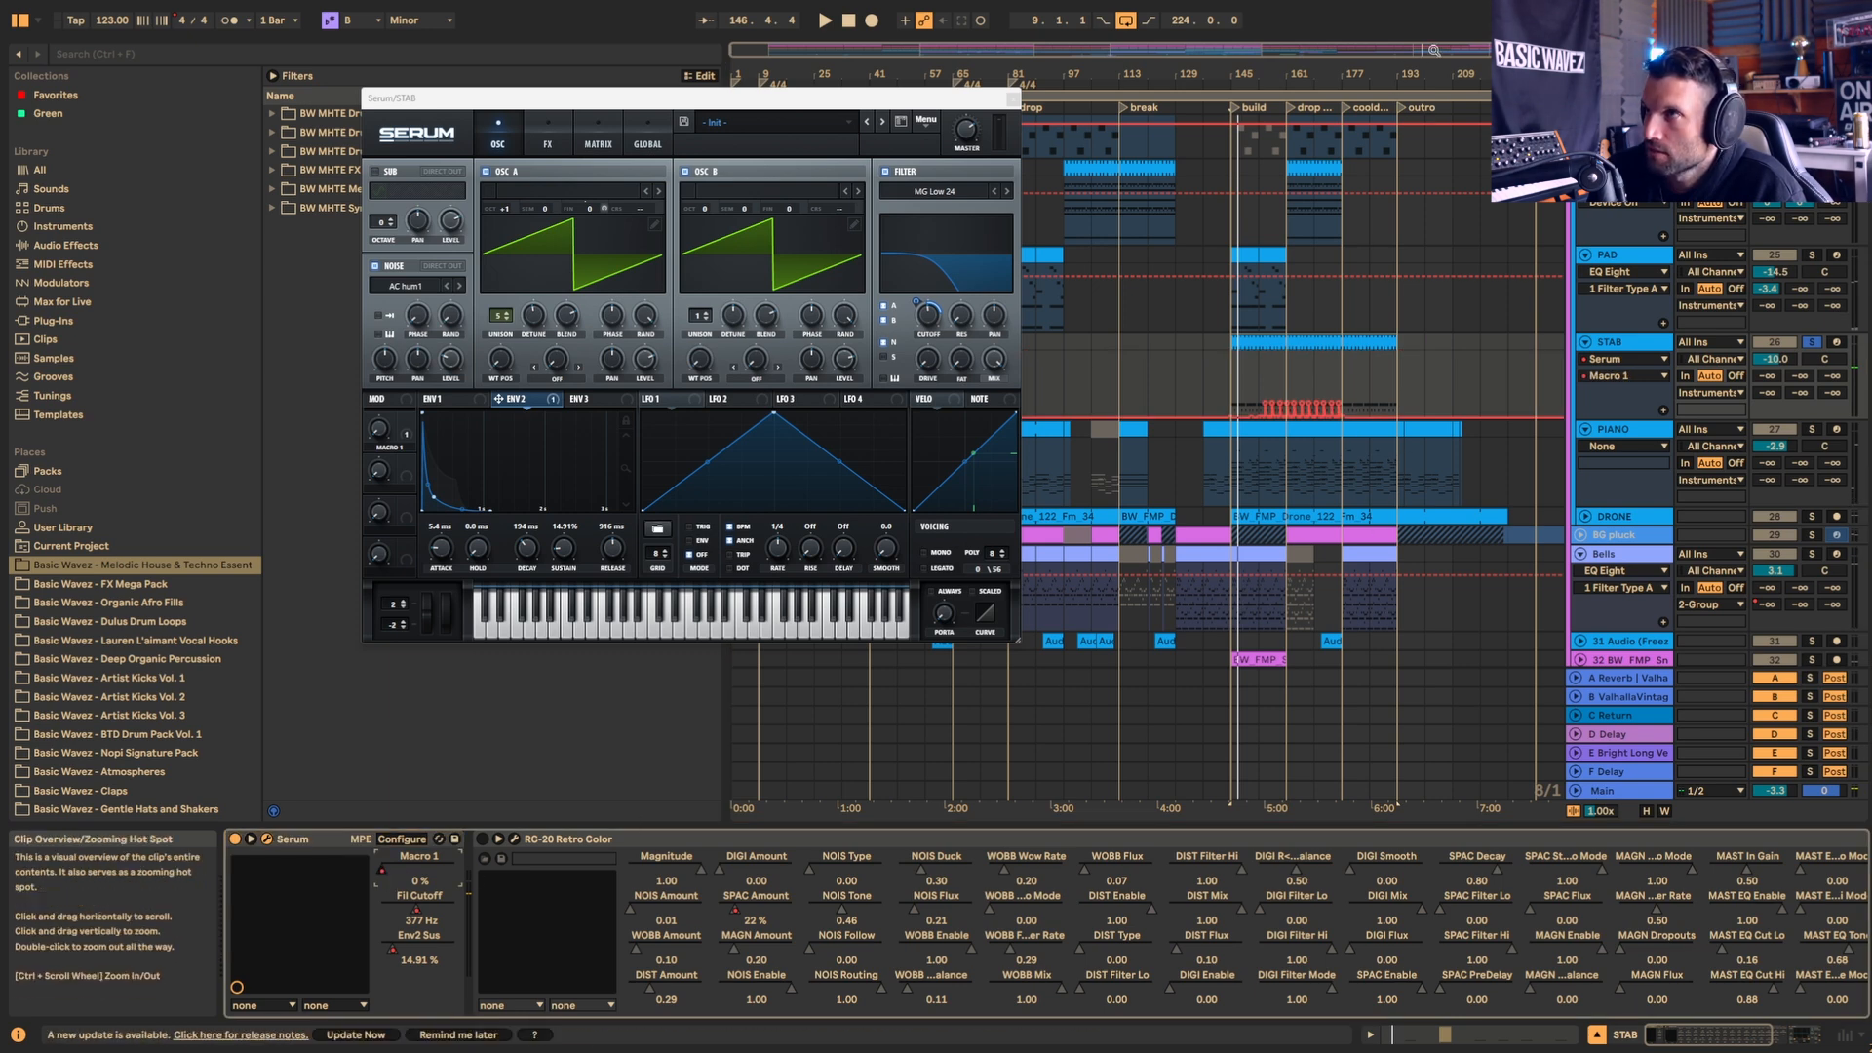
drag(1435, 49, 1438, 229)
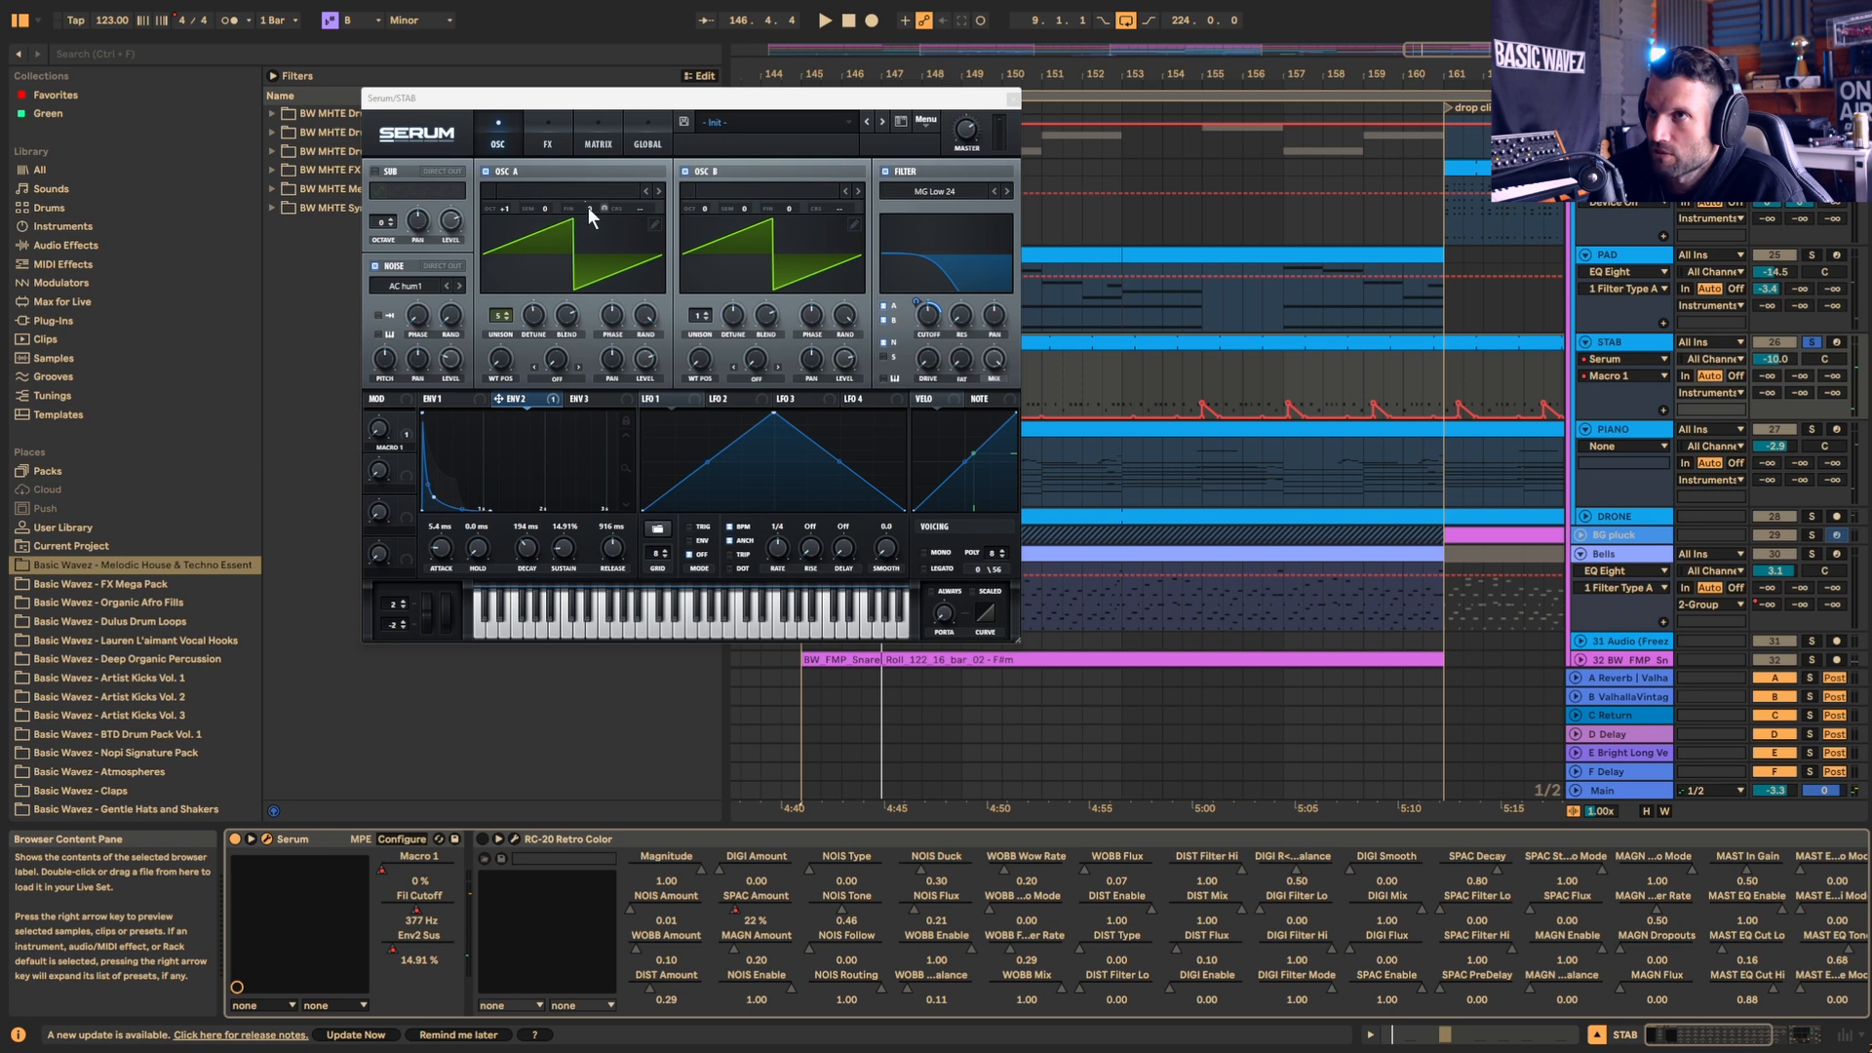
Step: Play the STAB track's Macro 1 automation from 154.3, and again from just after bar 156
click(1182, 378)
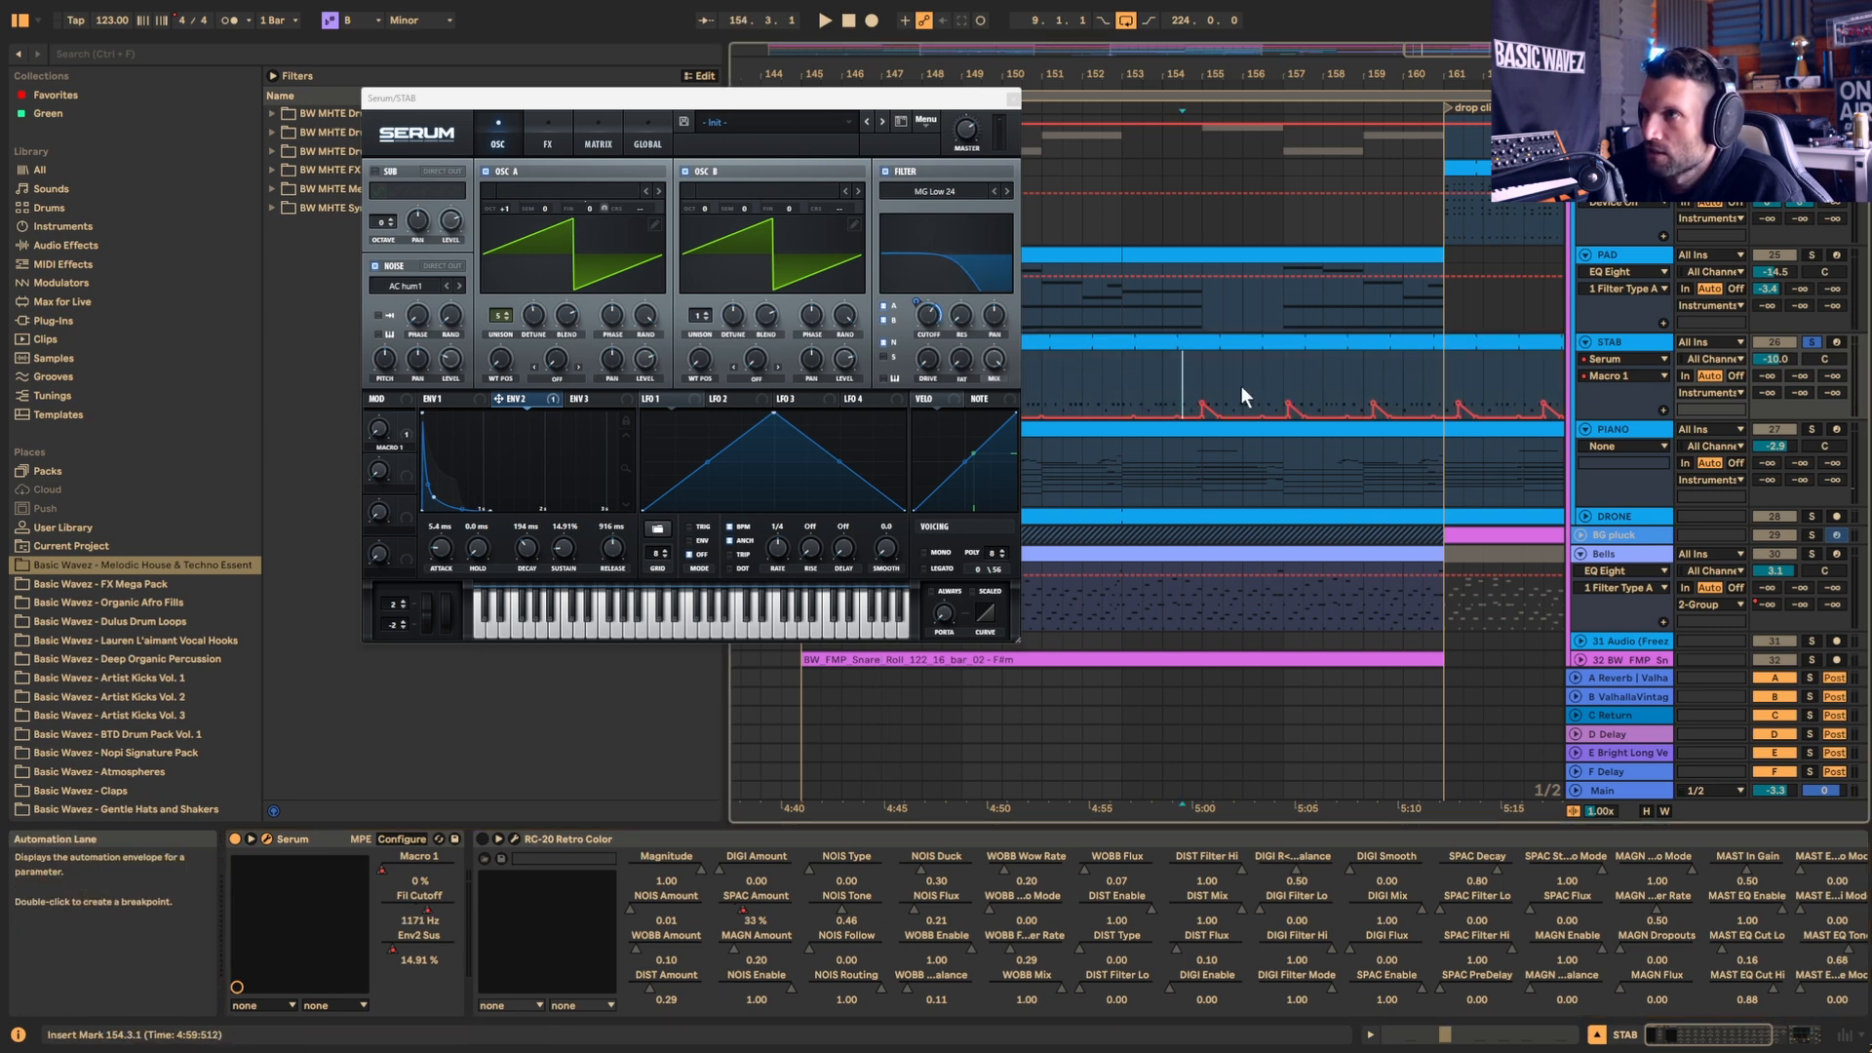
key(space)
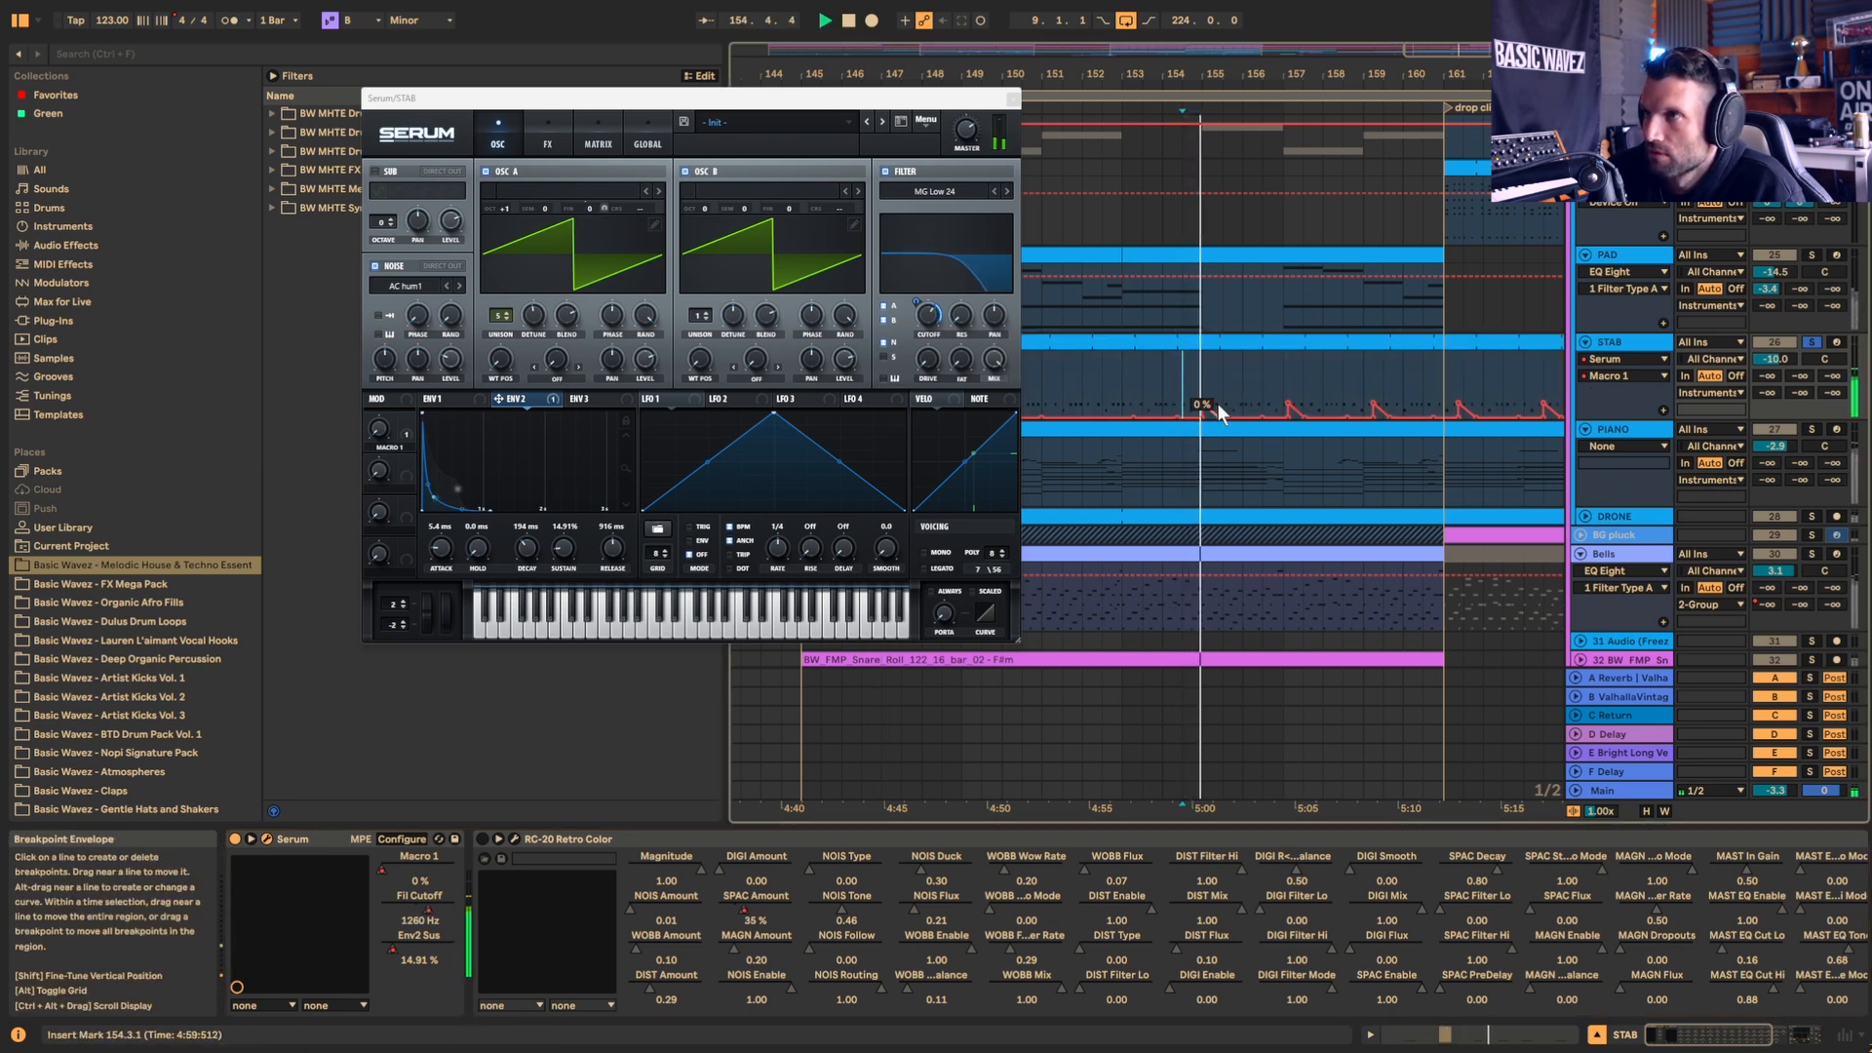
key(space)
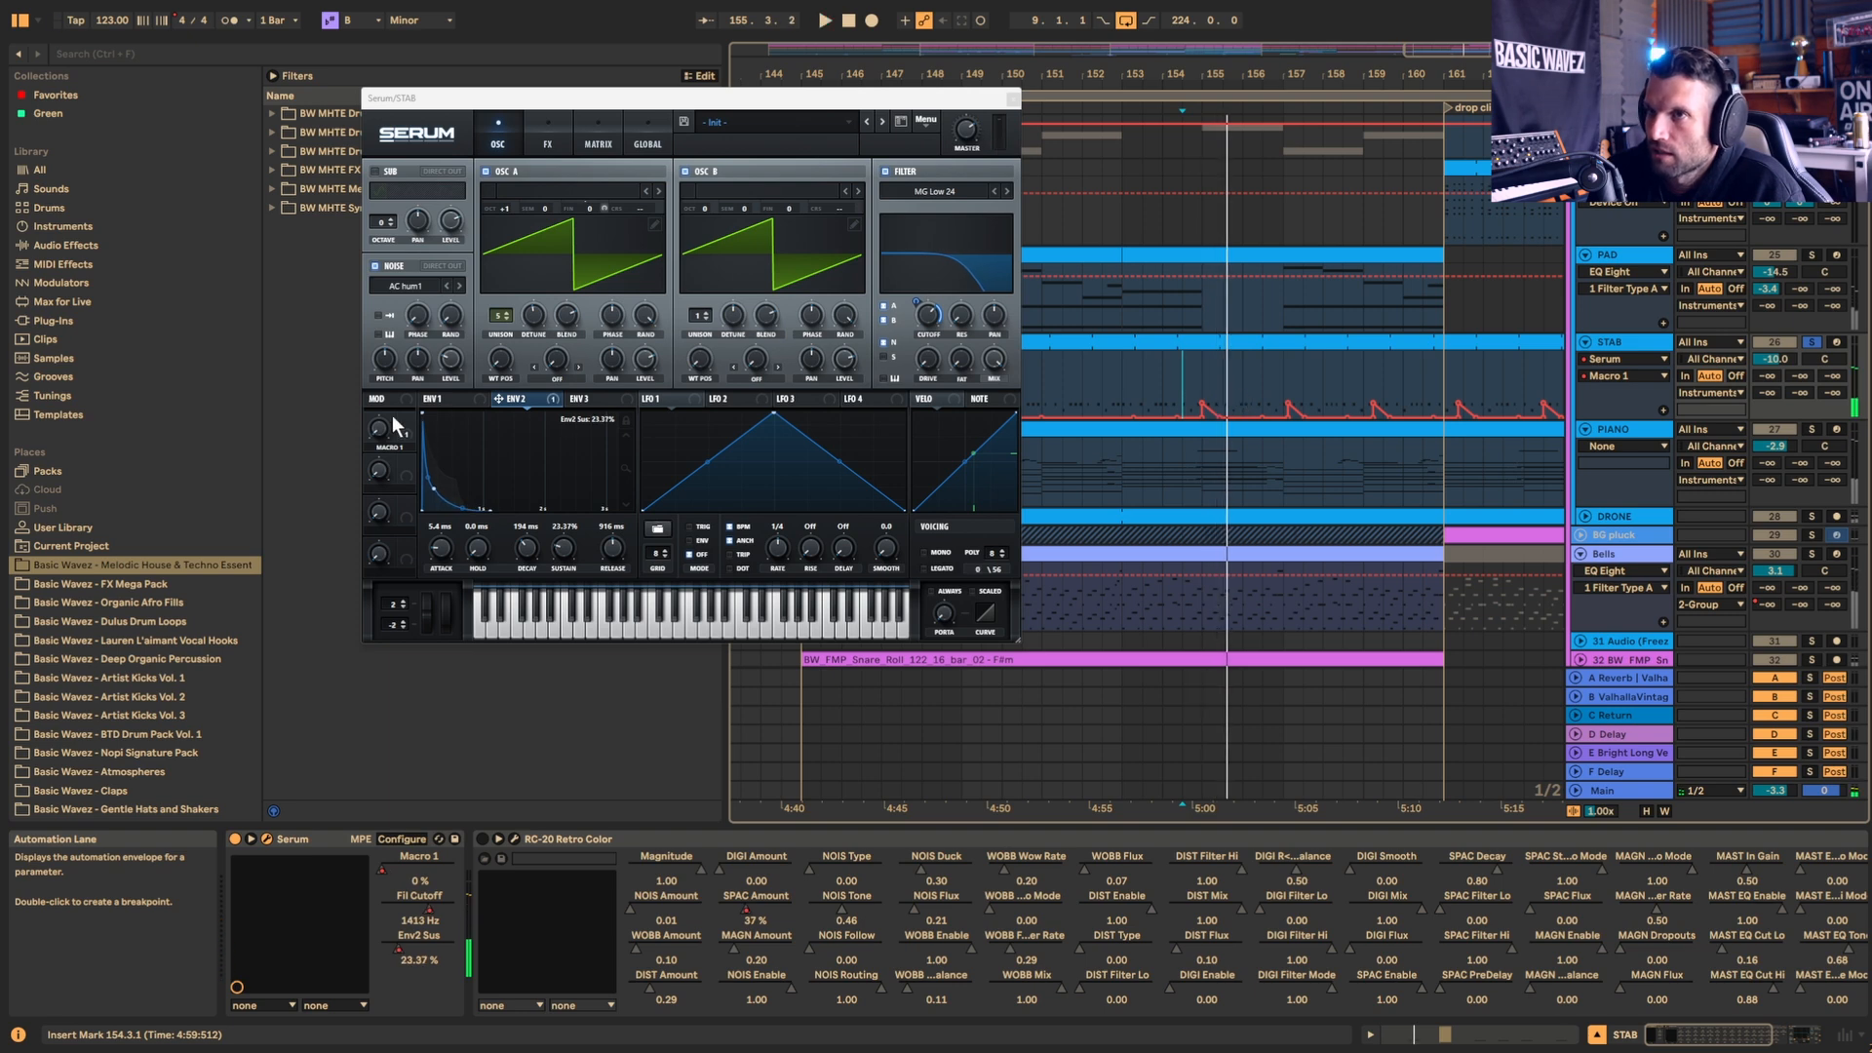
click(1262, 380)
key(space)
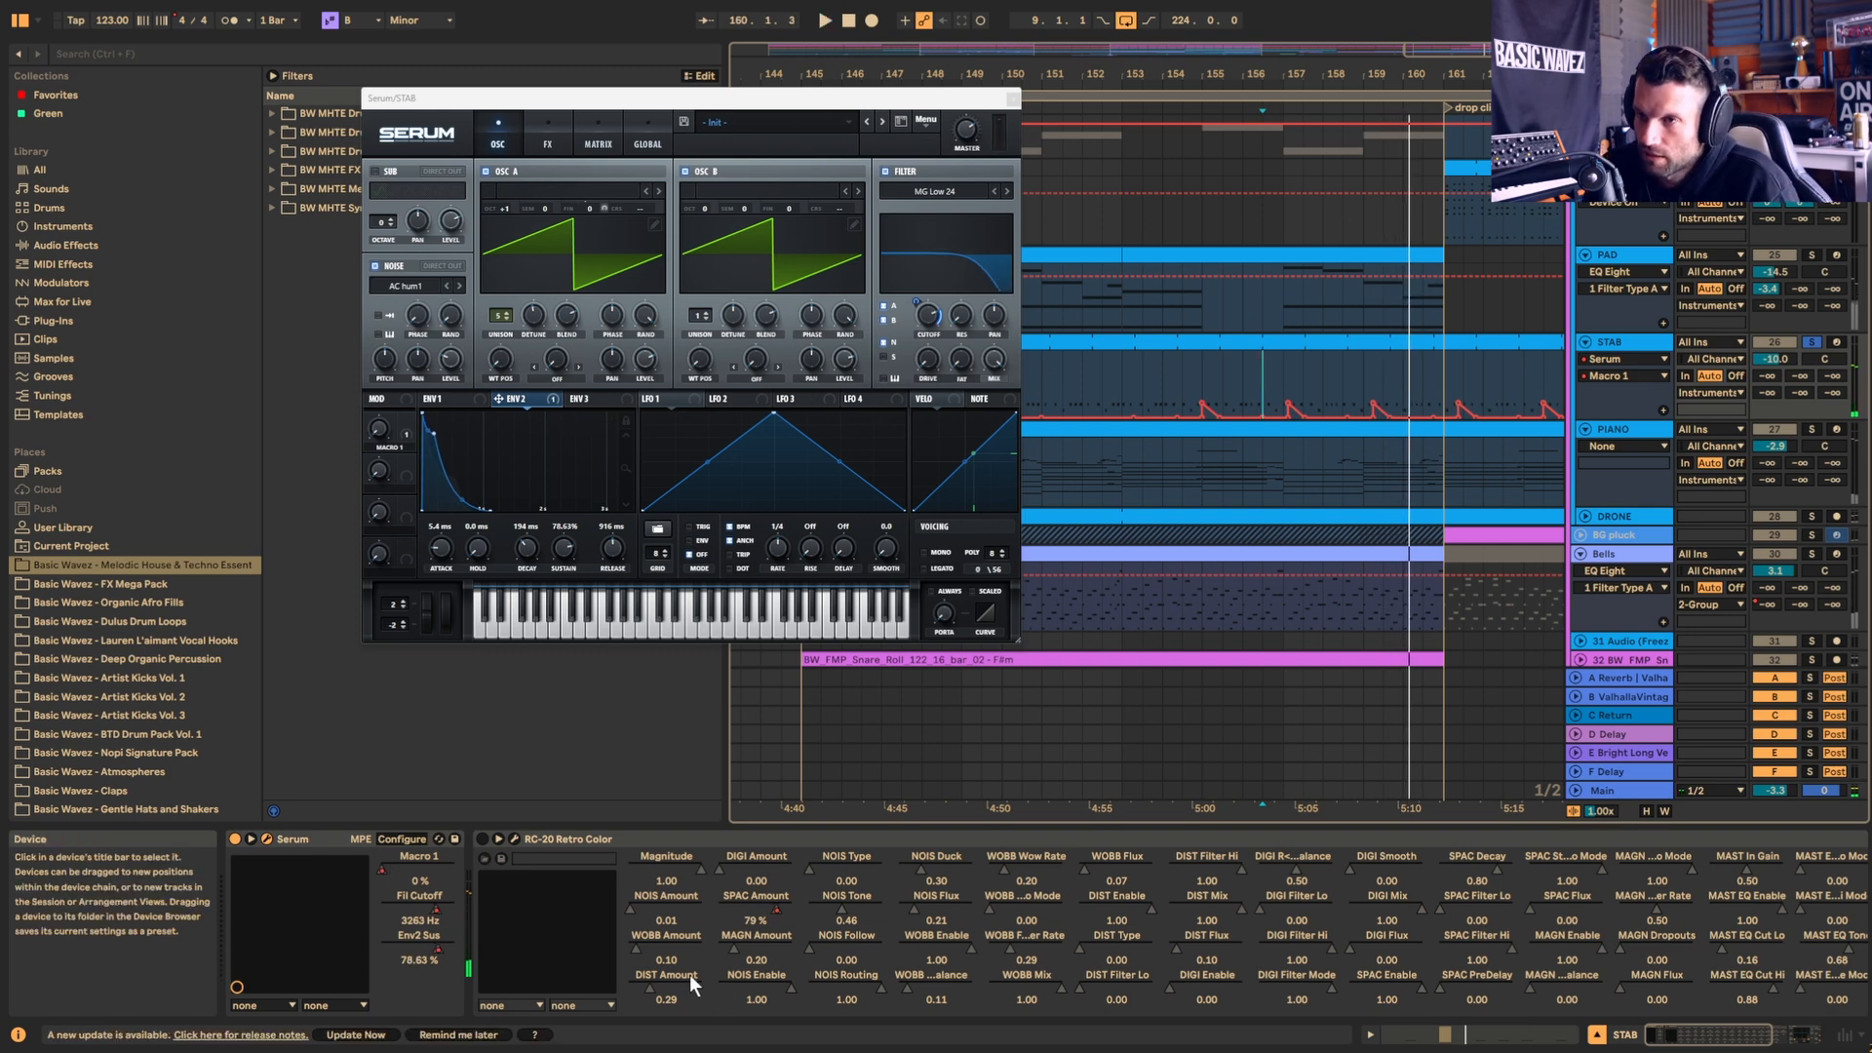
Step: Show the Serum Fil Cutoff automation on the STAB track and play it from the start of the build at bar 145
click(437, 909)
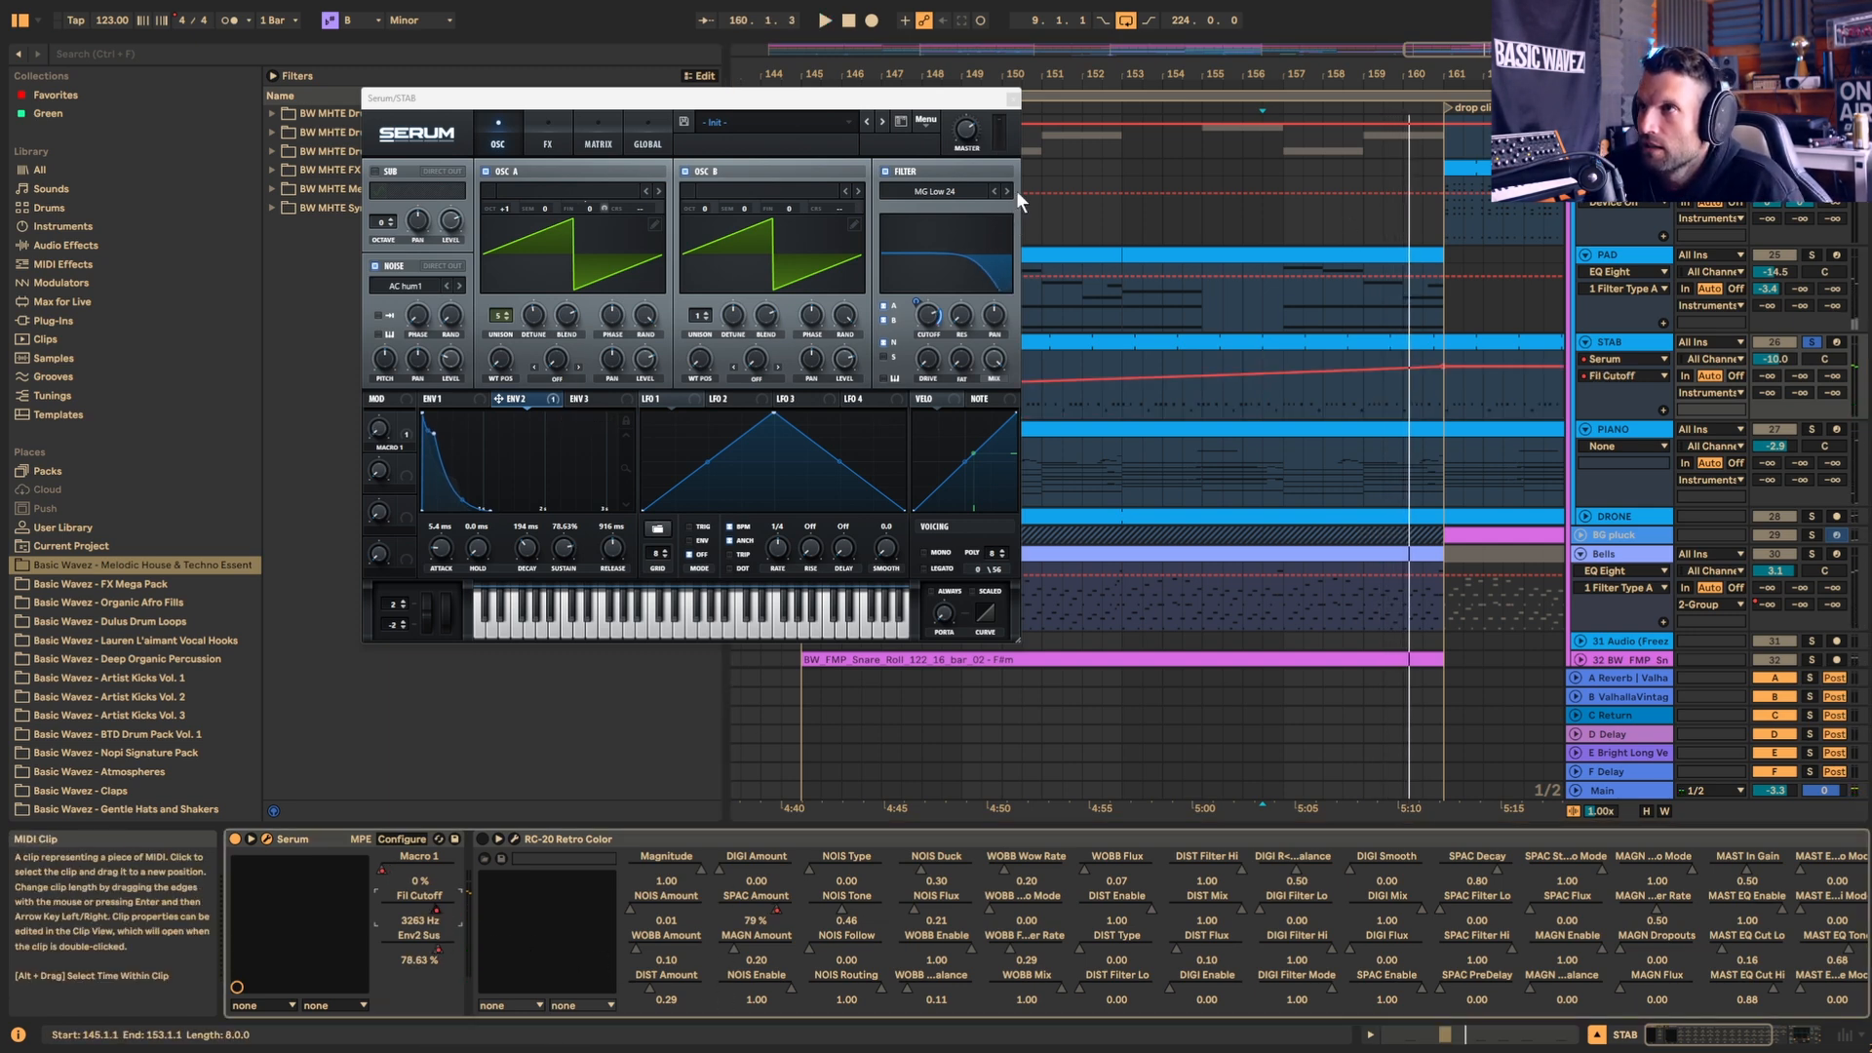
drag(1507, 49, 1497, 2)
click(1153, 417)
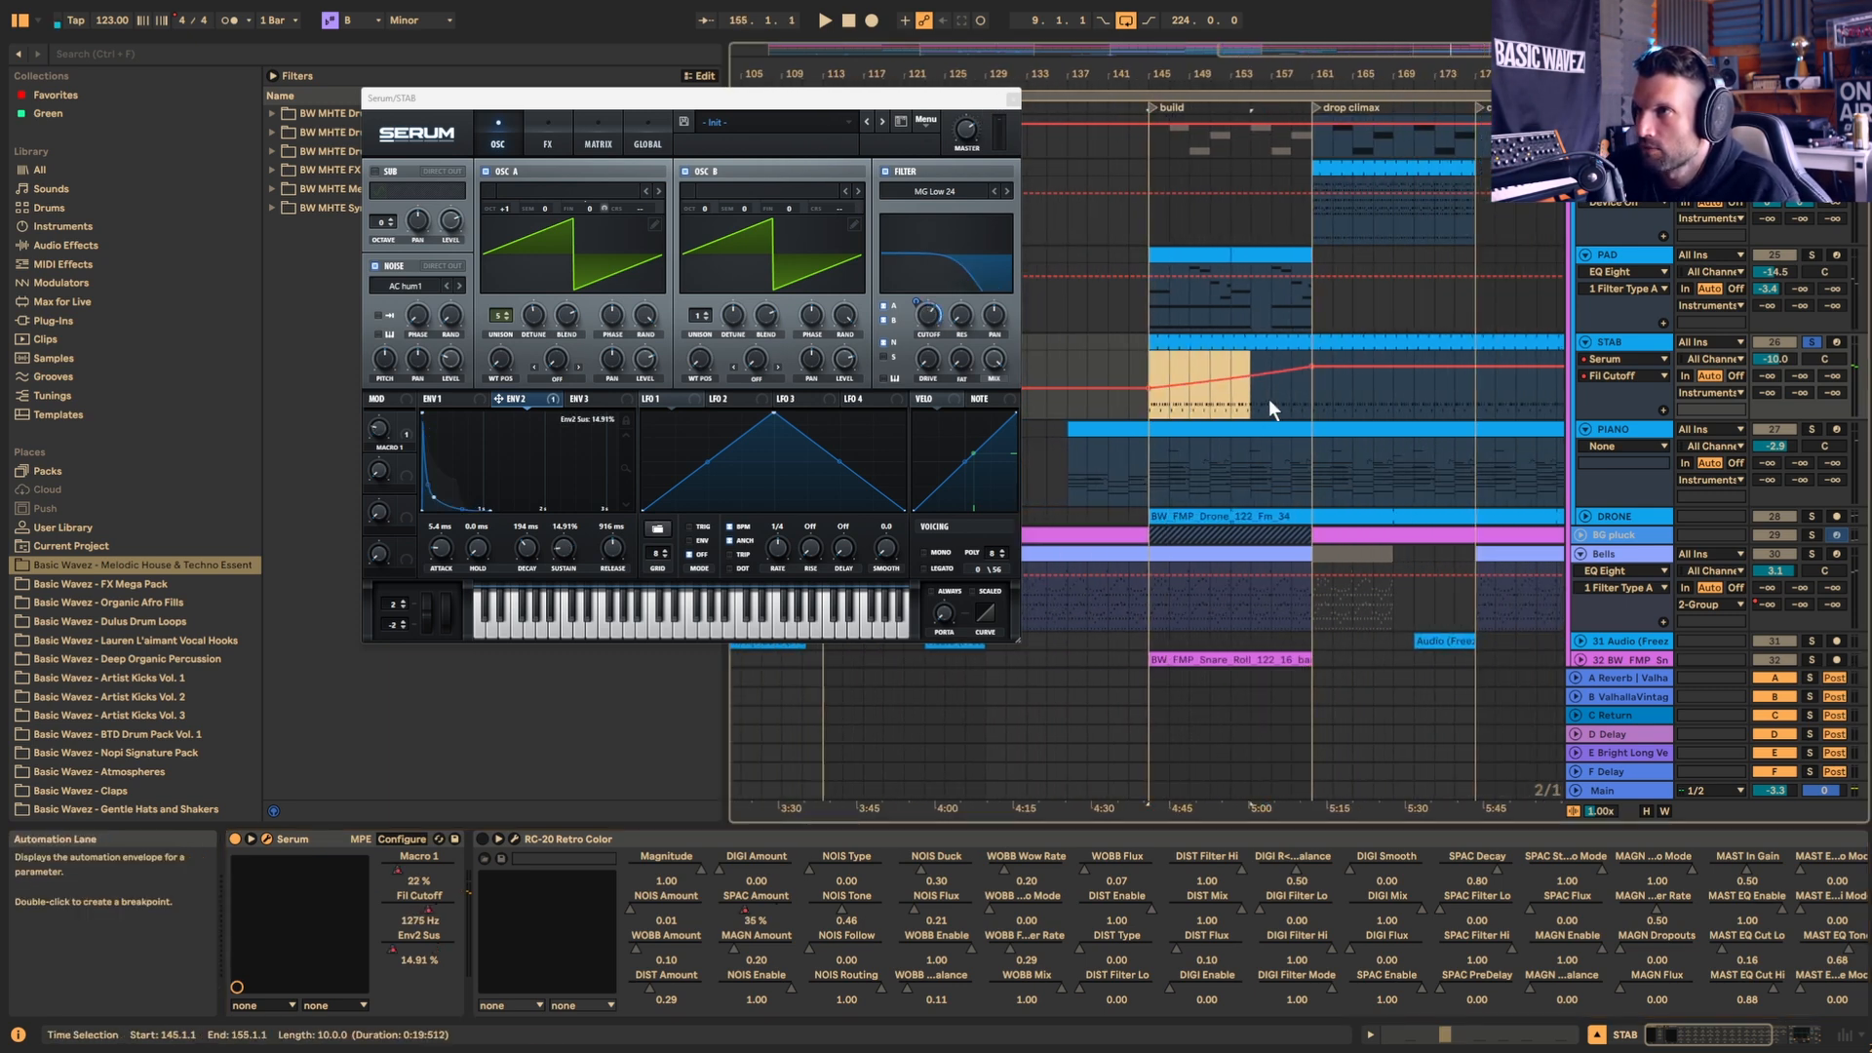
key(space)
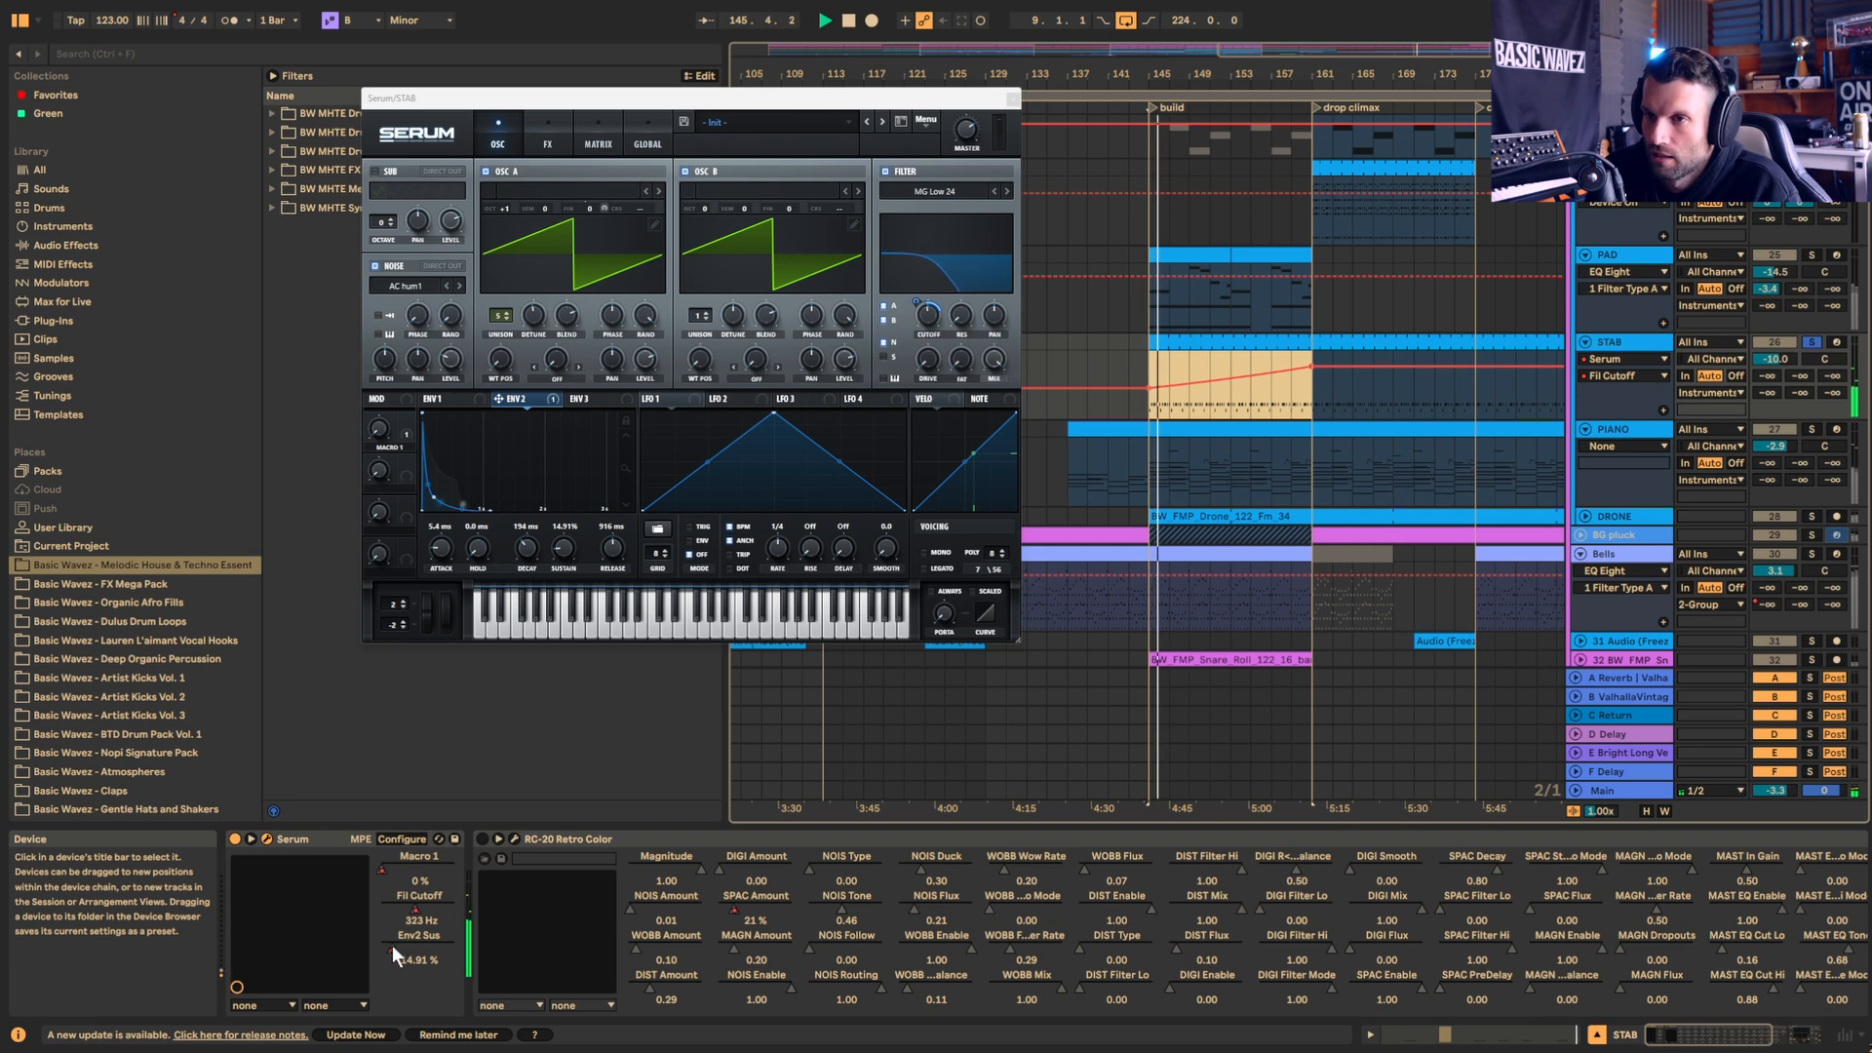
Step: Show the Serum Env2 Sus automation on the STAB track and play it from just before the drop climax
click(392, 945)
key(space)
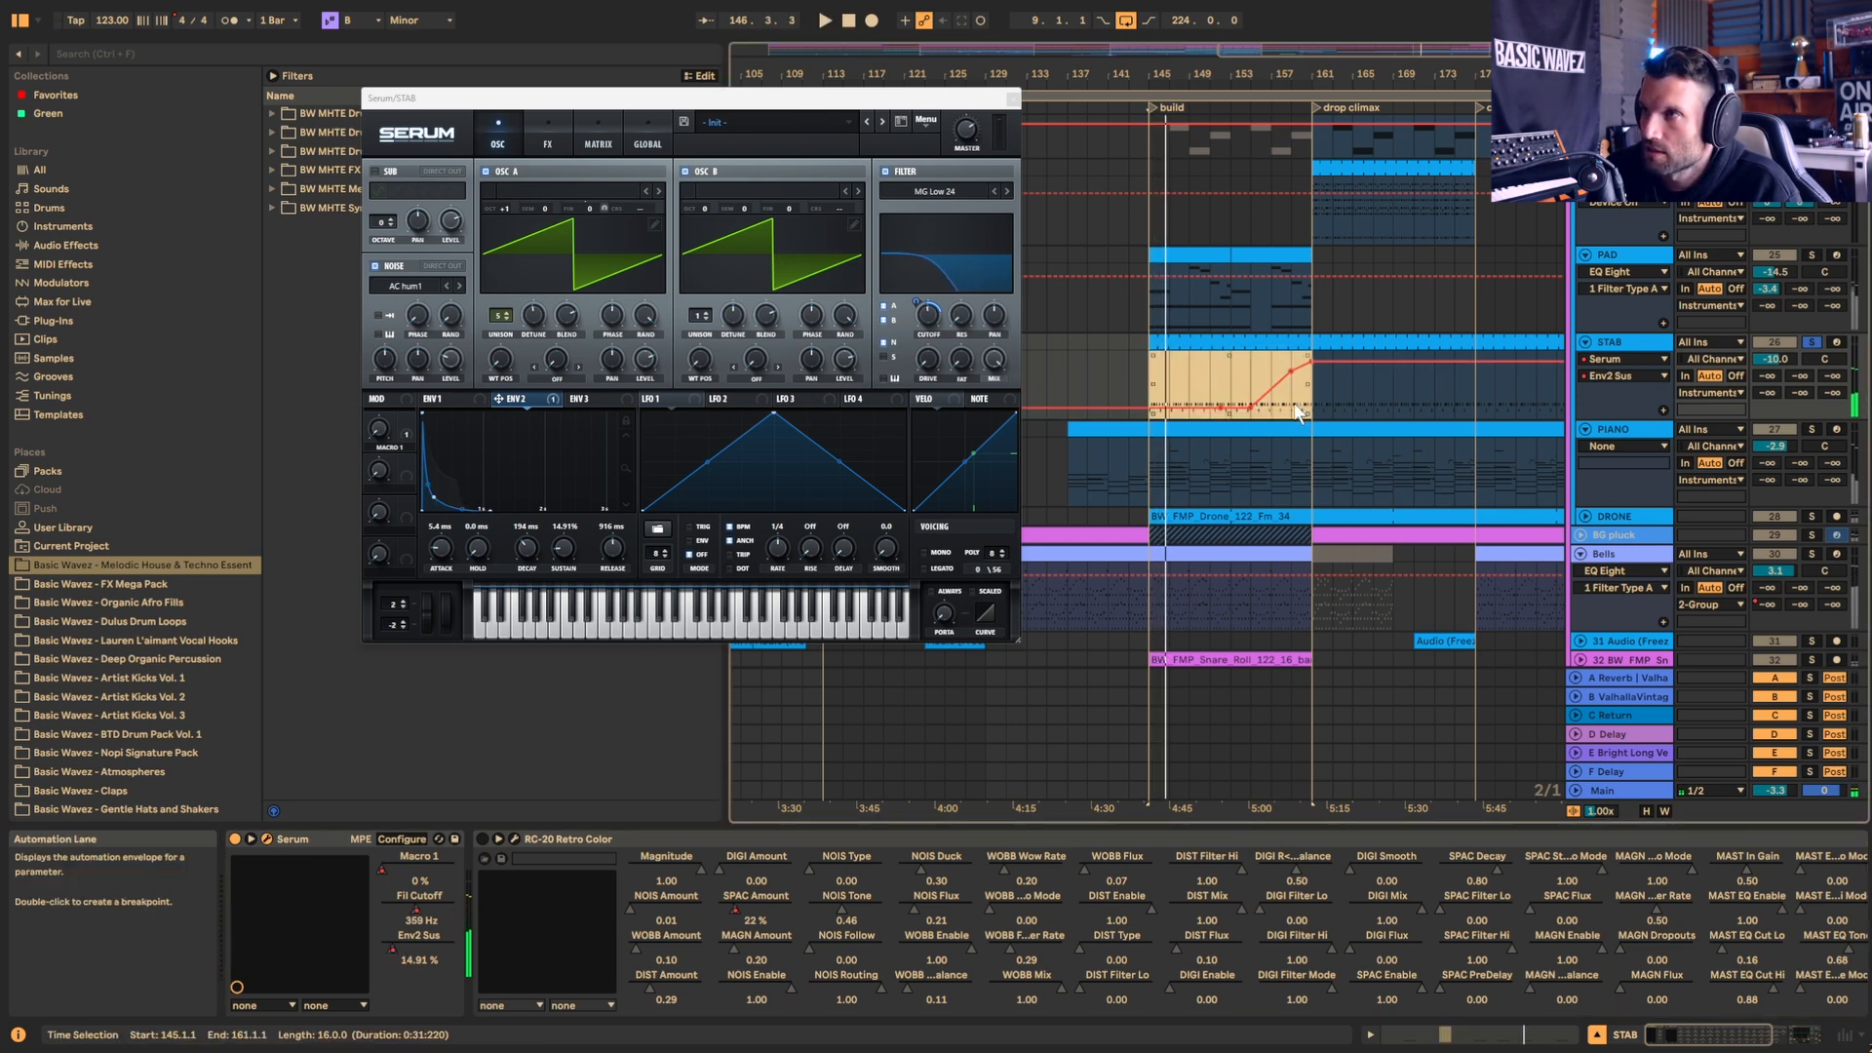
click(1291, 395)
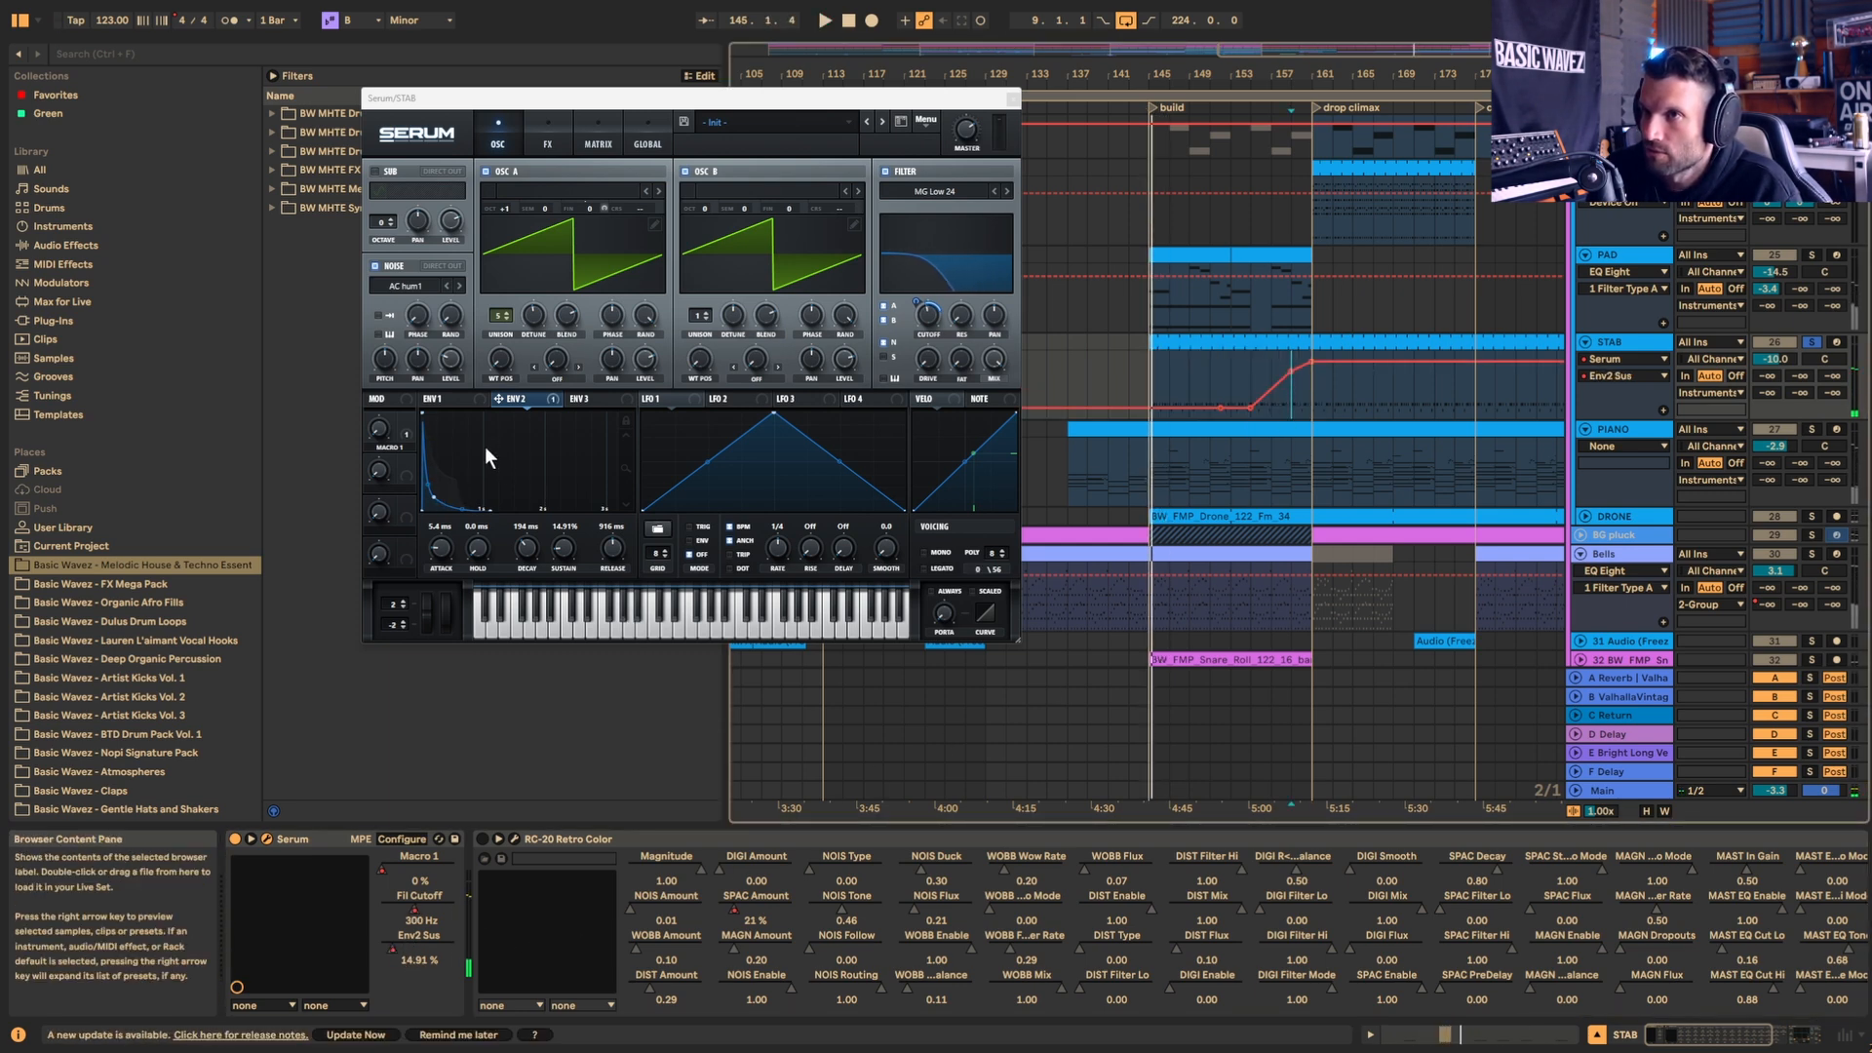
key(space)
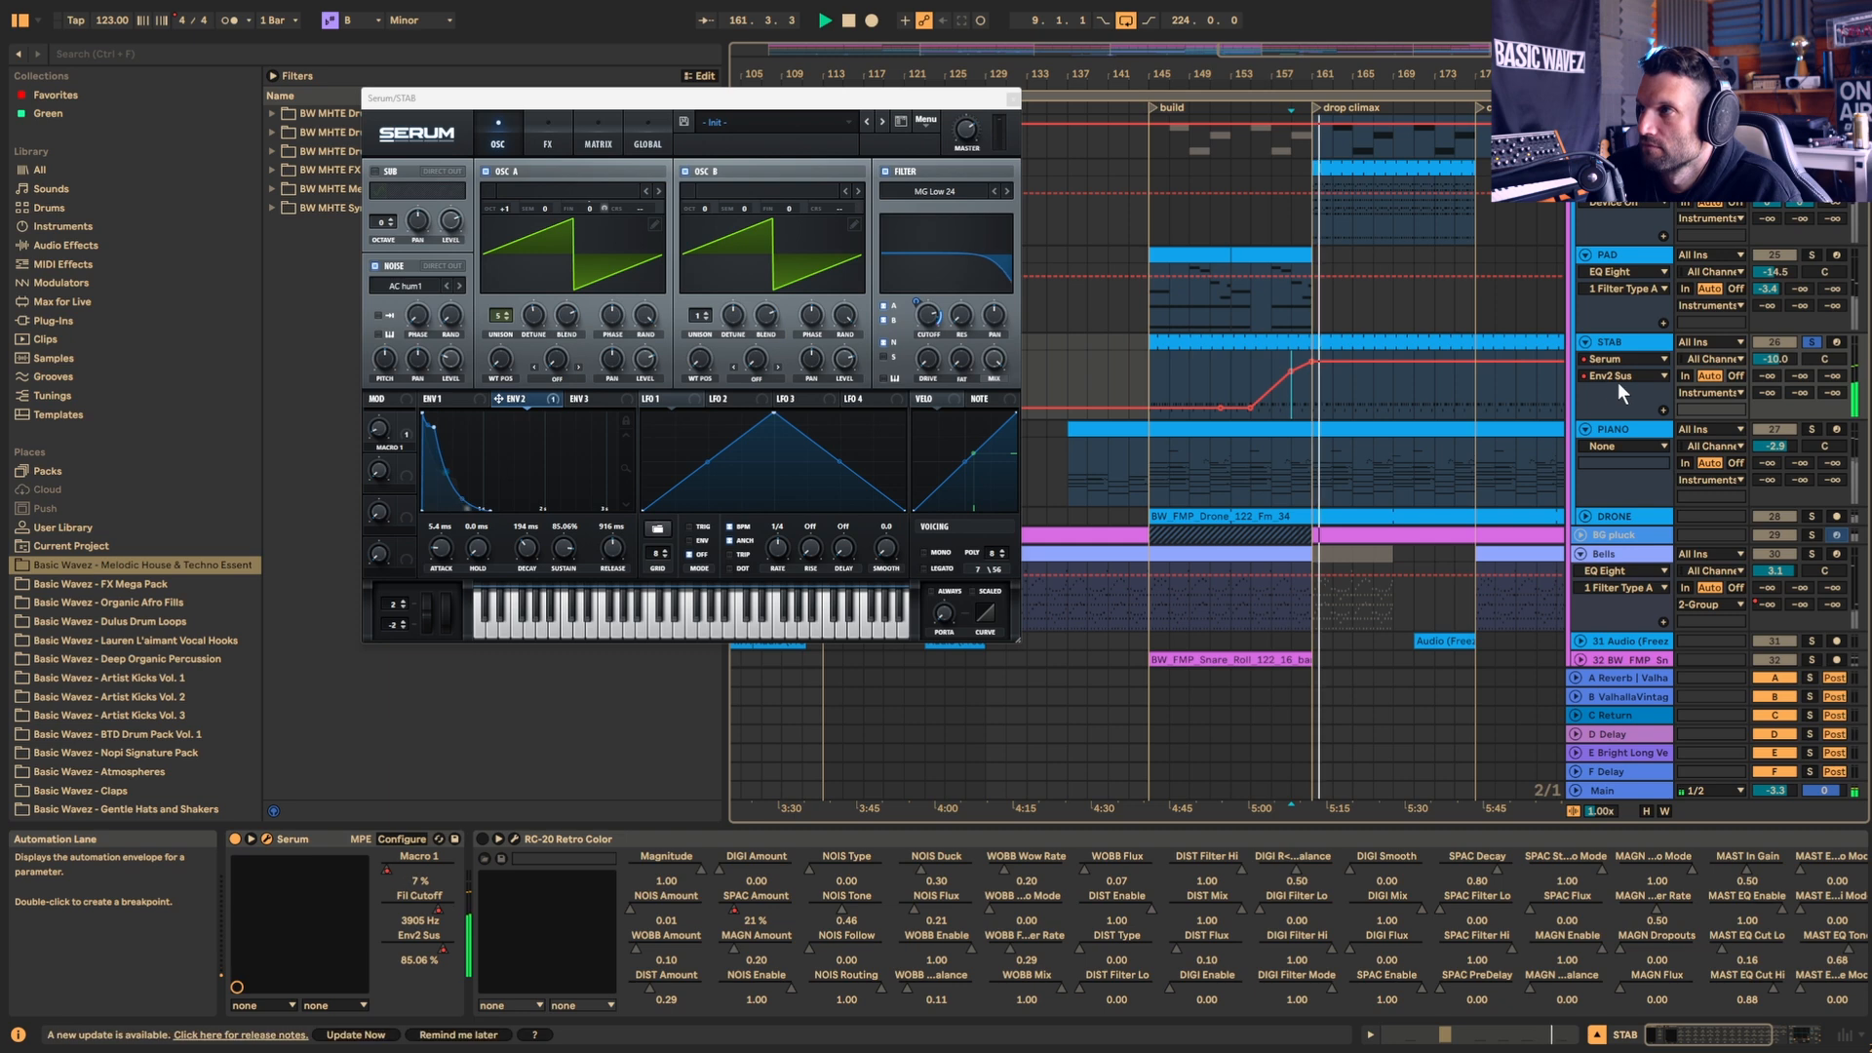
Step: Switch on RC-20 Retro Color on the STAB track, open its plug-in window and listen to the end of the build
click(481, 838)
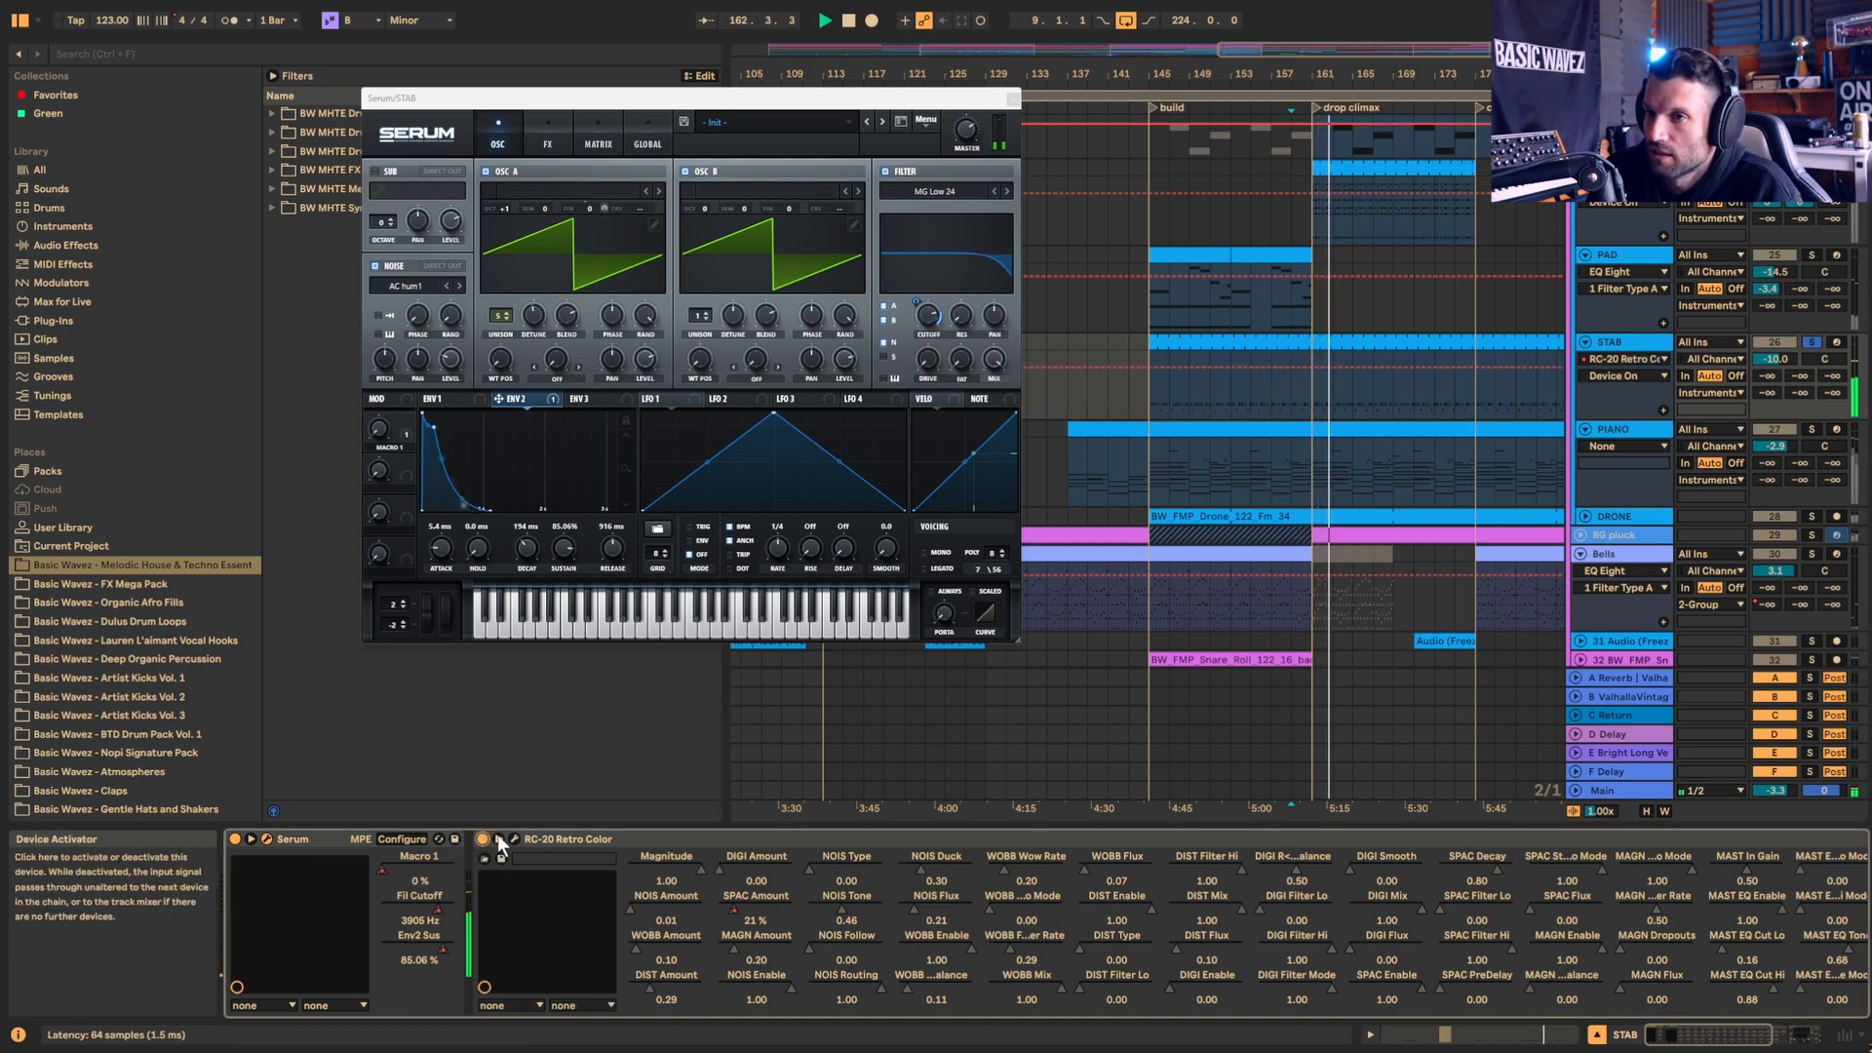
click(515, 836)
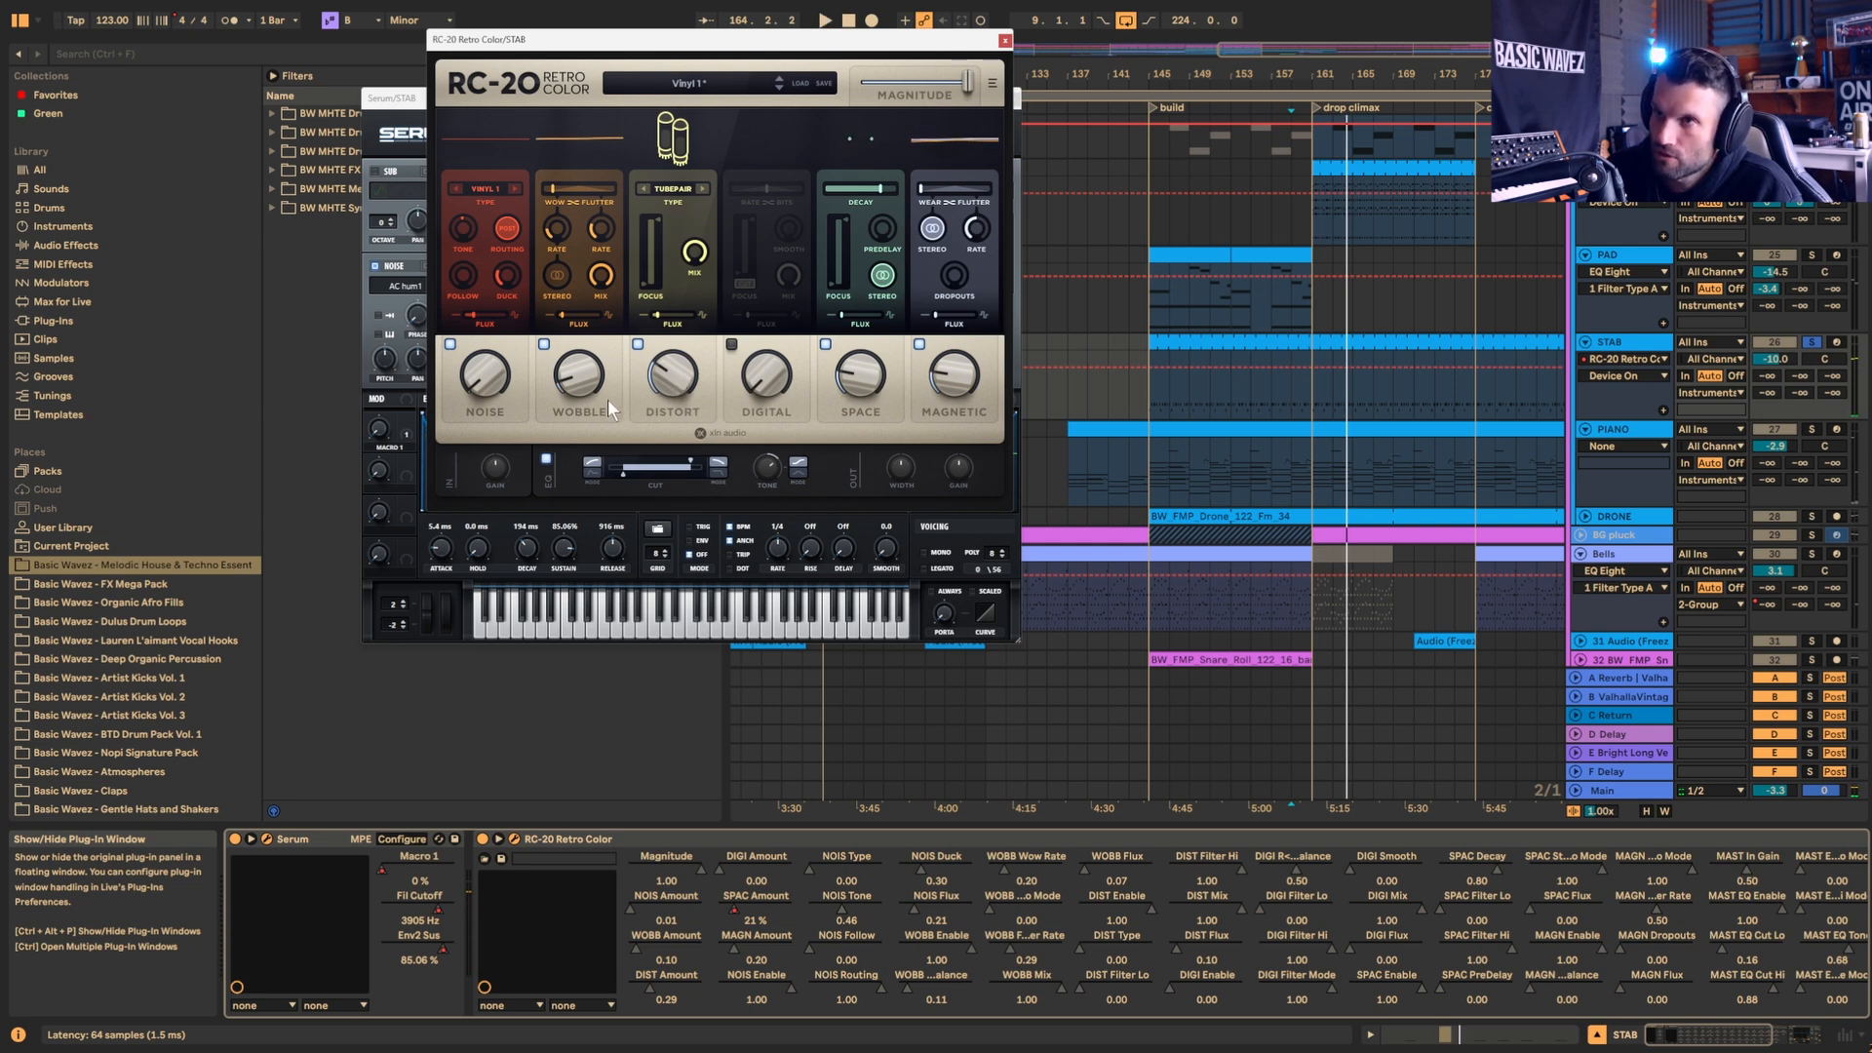
key(space)
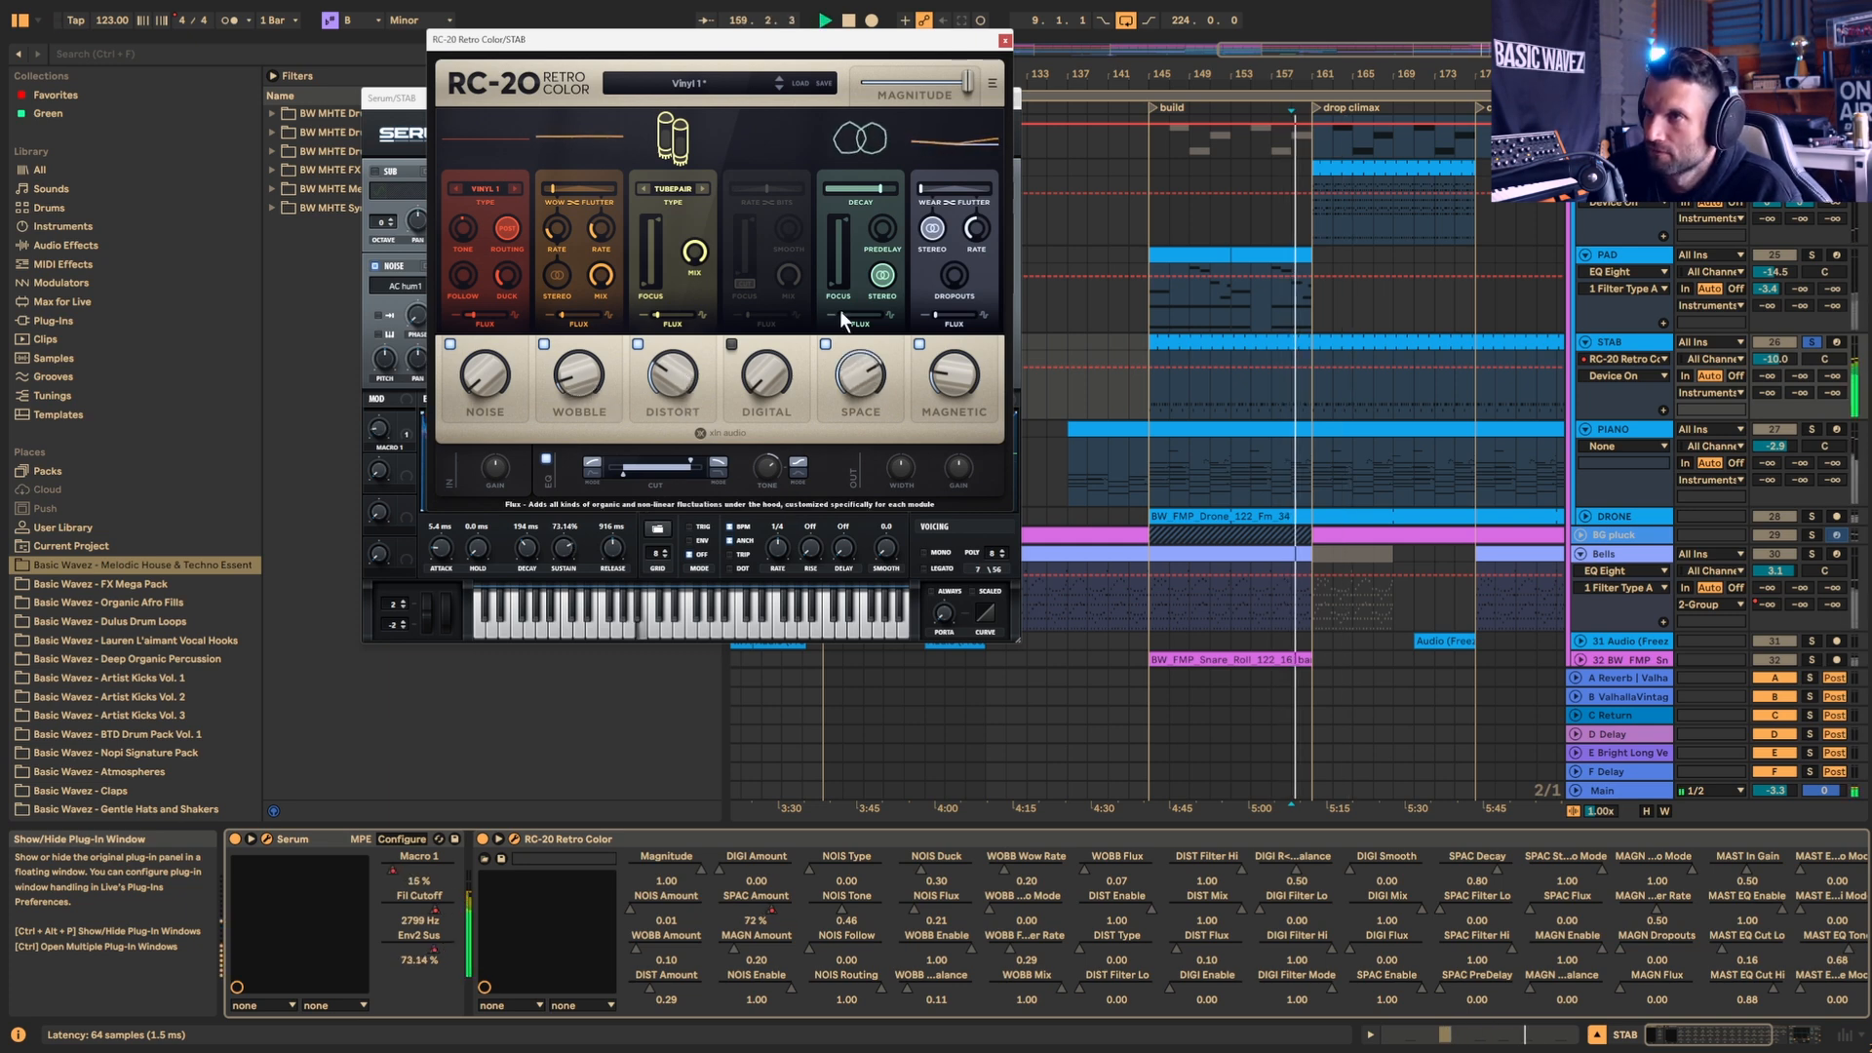
Step: Show the RC-20 SPAC Amount automation on the STAB track and play it from bar 158 into the drop climax
click(776, 909)
key(space)
click(1268, 416)
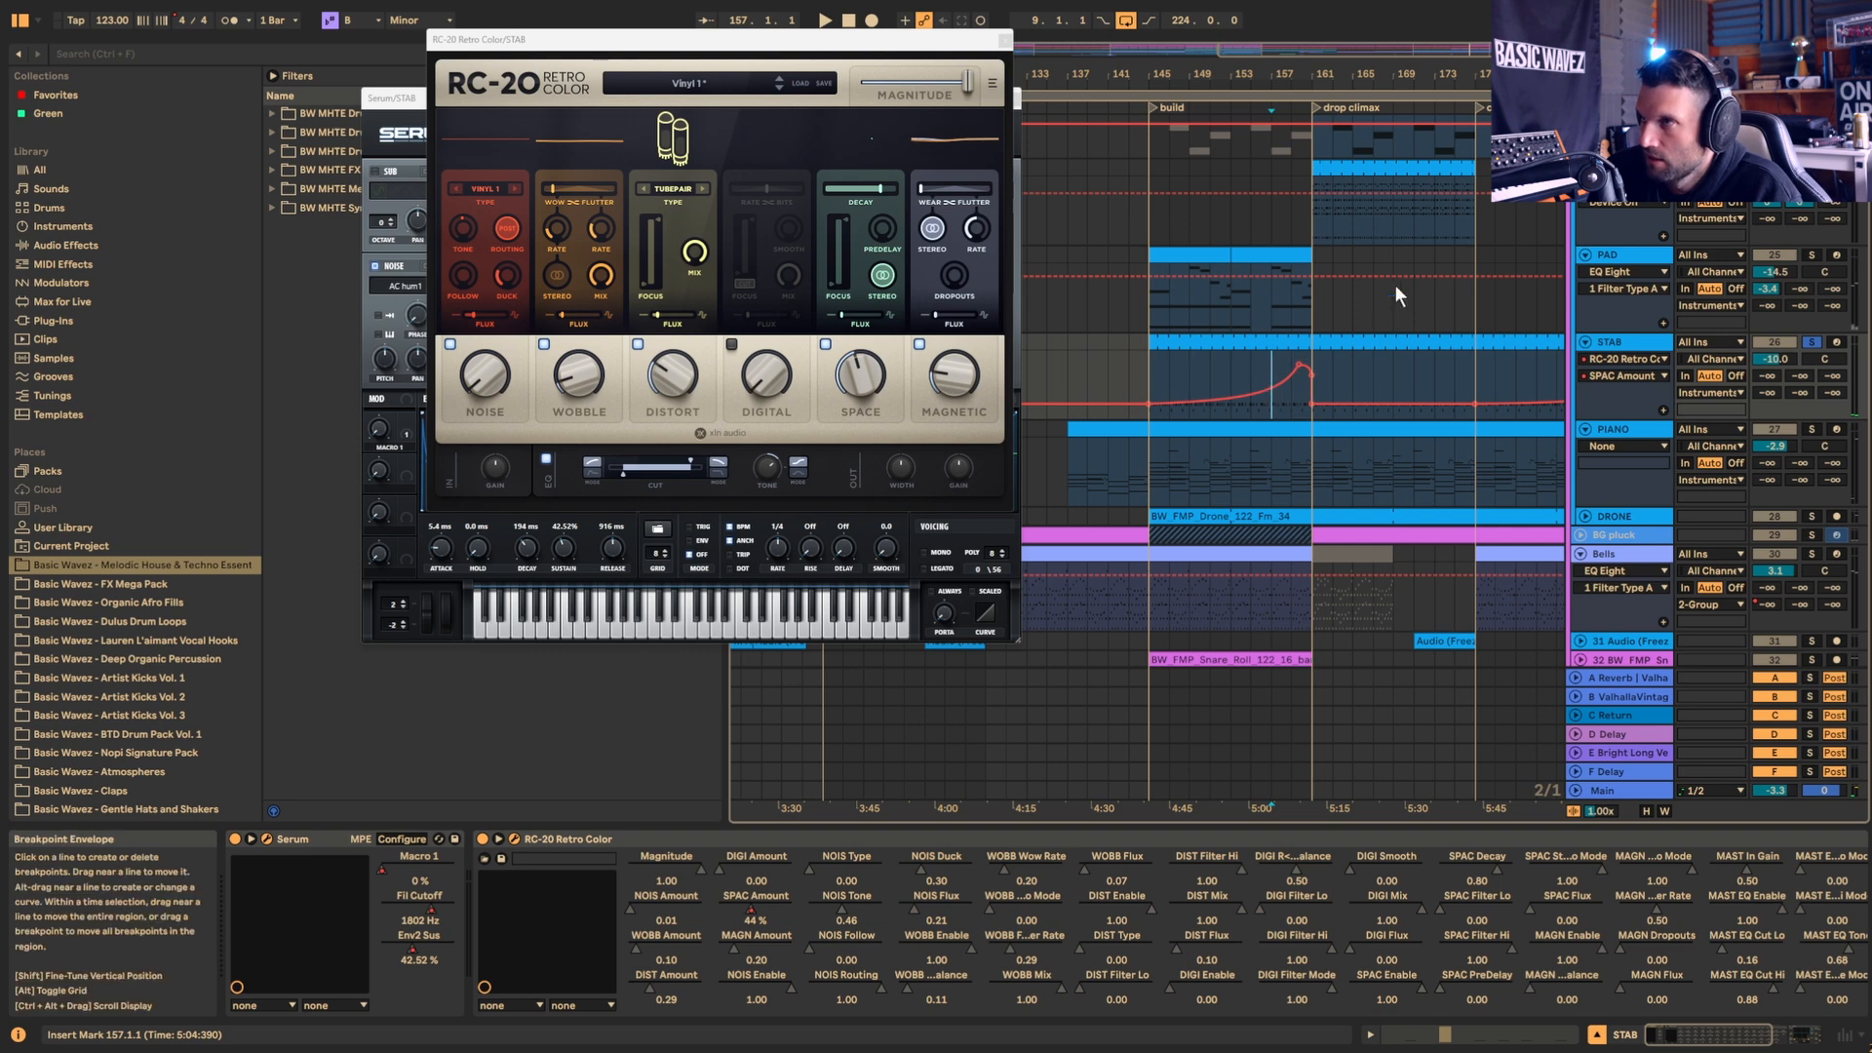
drag(1347, 42, 1426, 76)
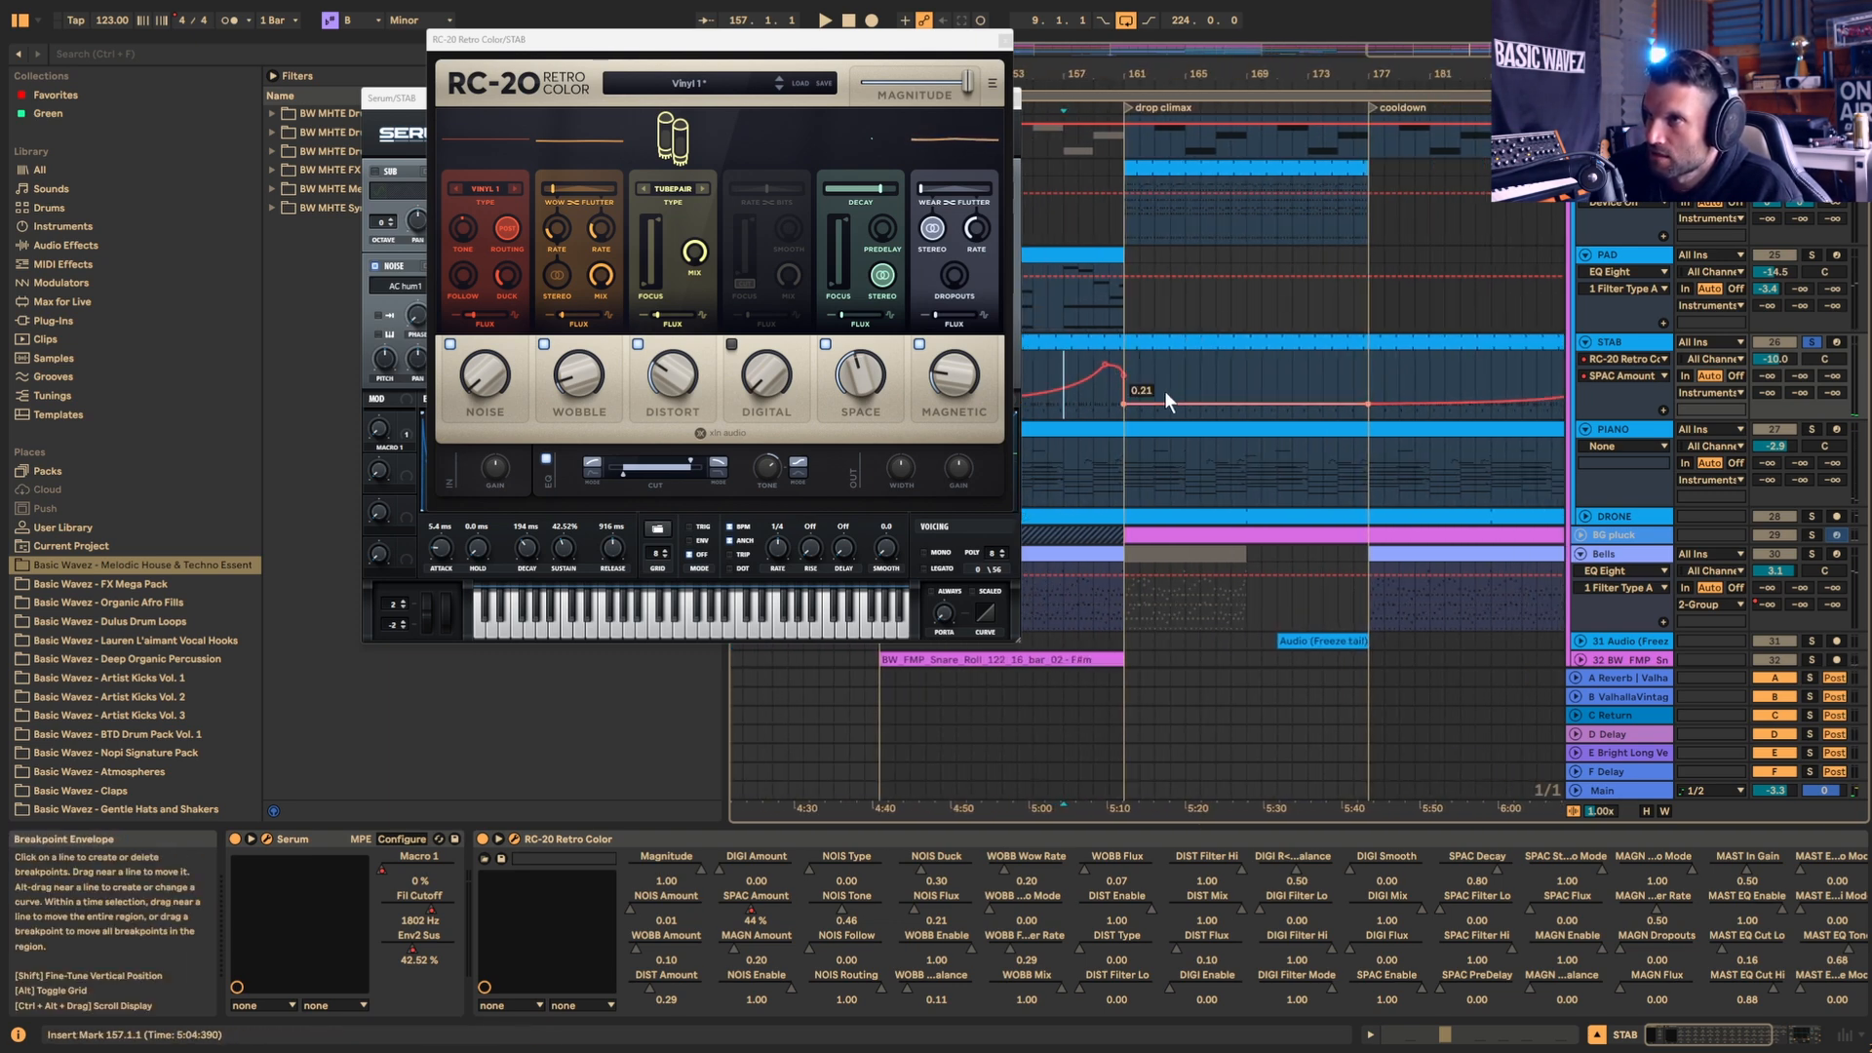
click(1074, 408)
key(space)
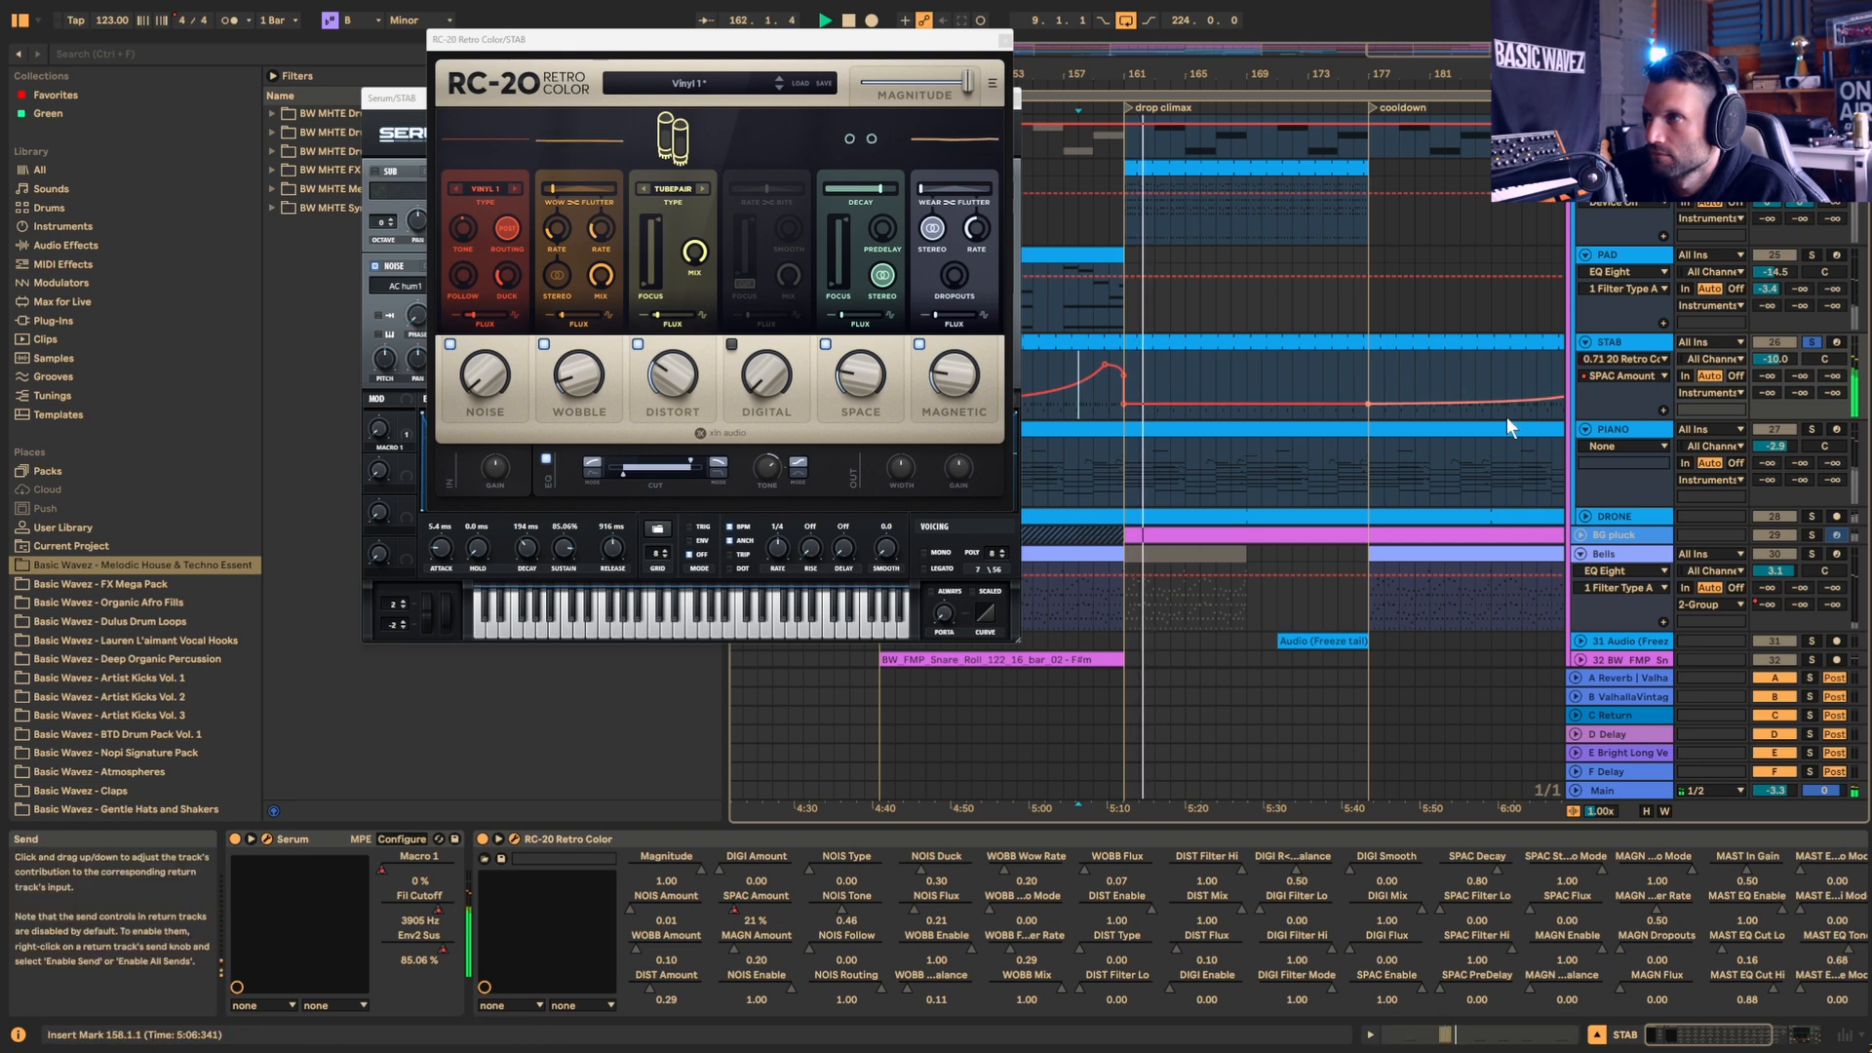
Step: Close the STAB track's RC-20 and Serum windows and frame the arrangement from the build to the outro
click(1004, 41)
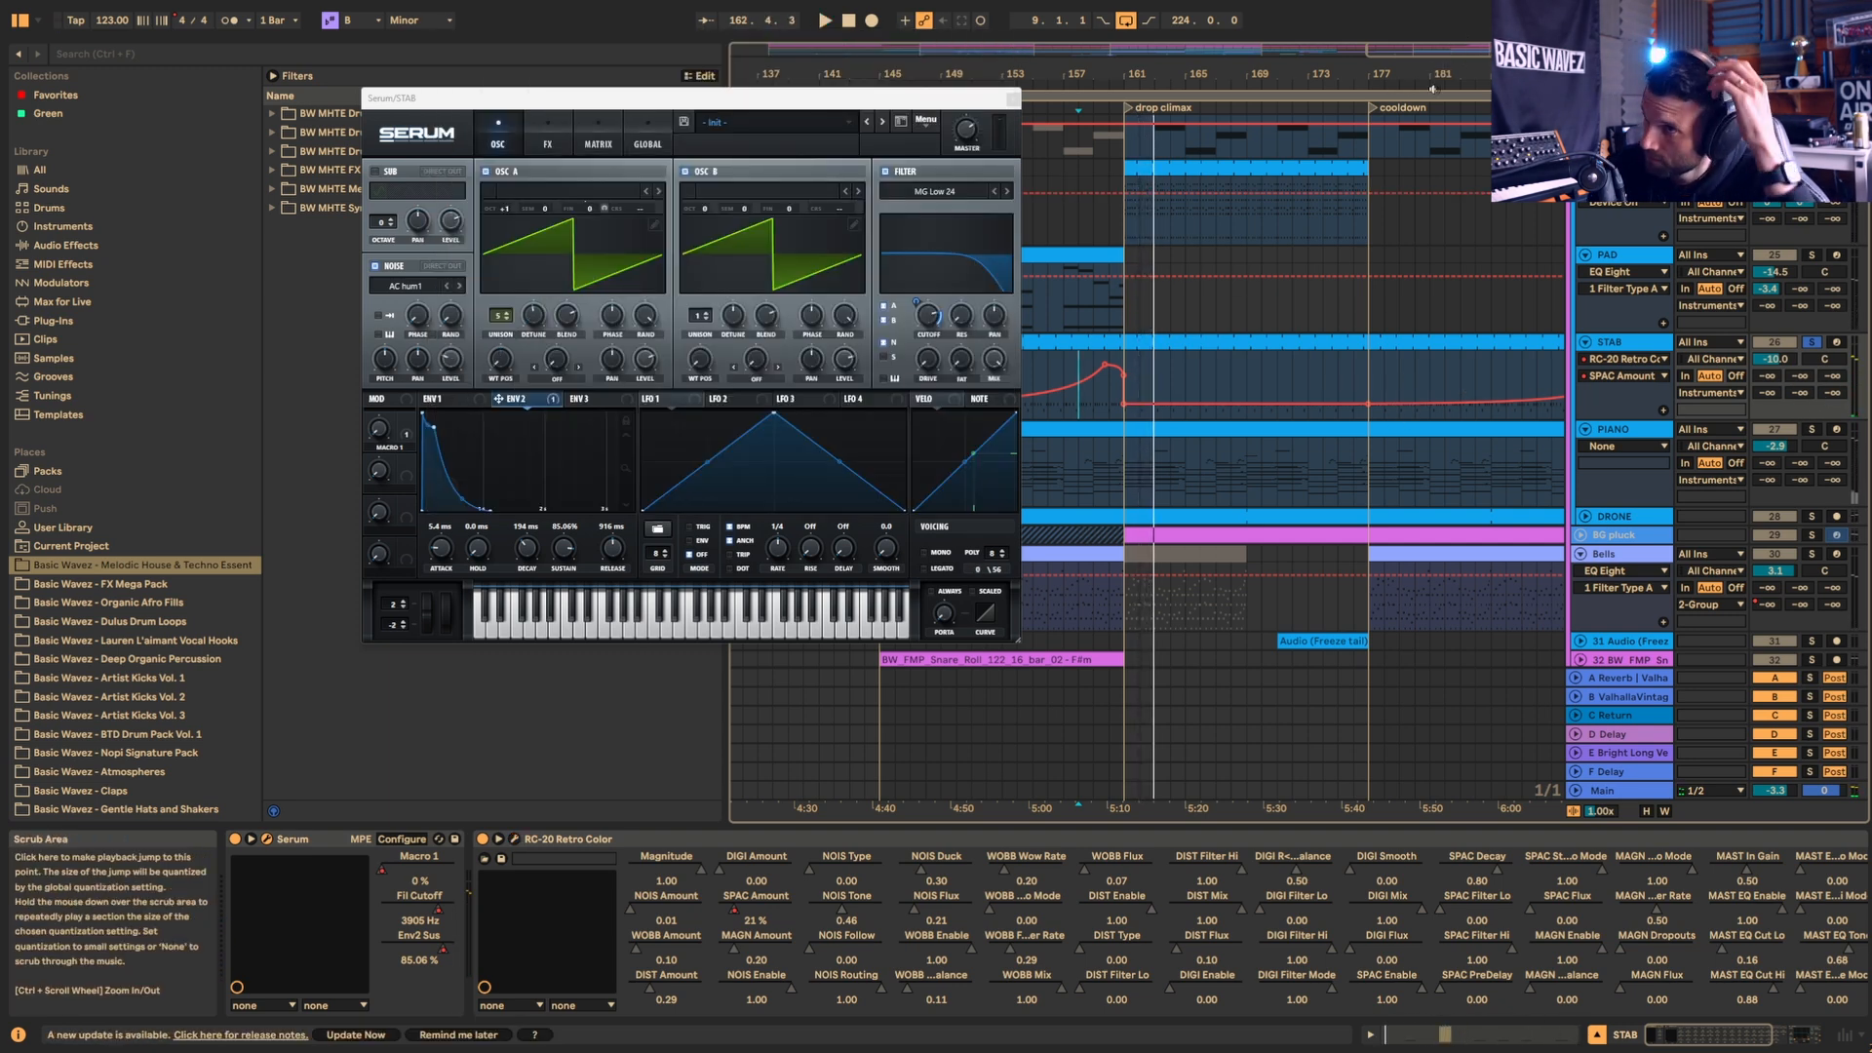
drag(1436, 65, 1202, 25)
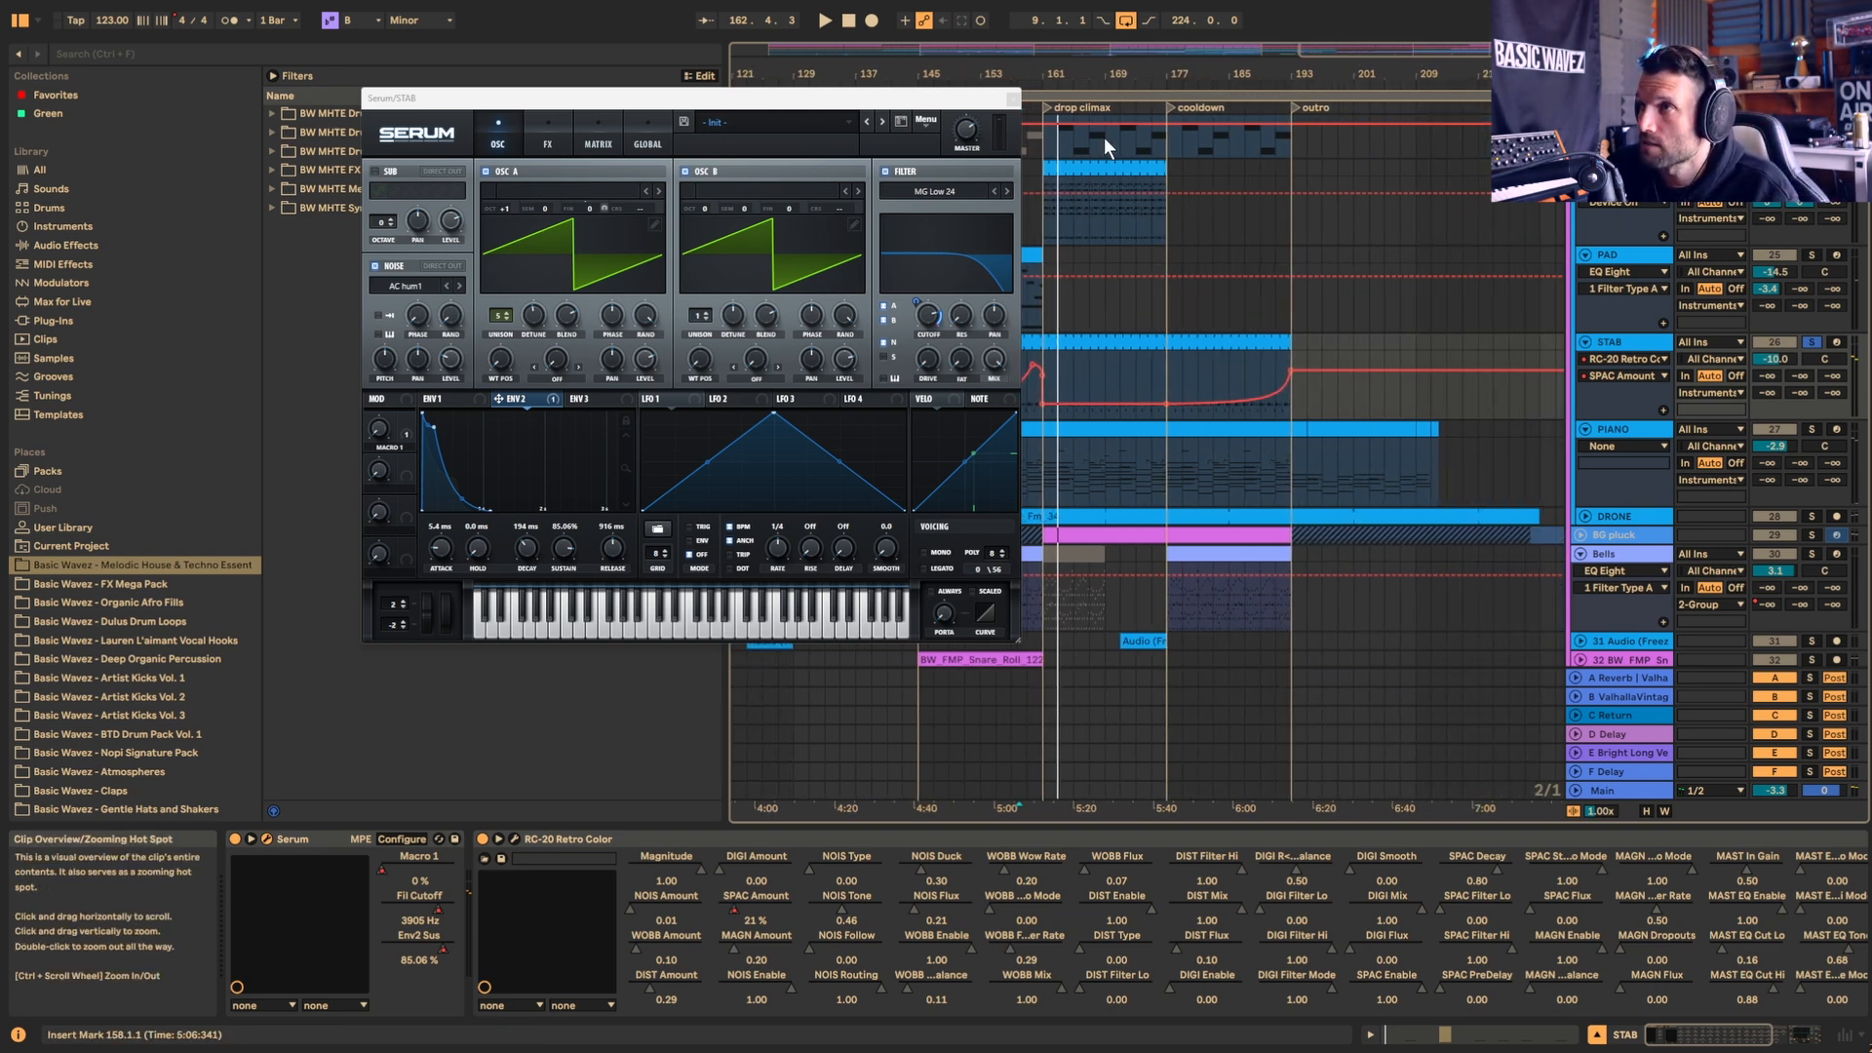
click(1014, 98)
Step: Unfold and solo the BASS track, and play it from the drop climax at bar 161
scroll(1344, 394, up, 4)
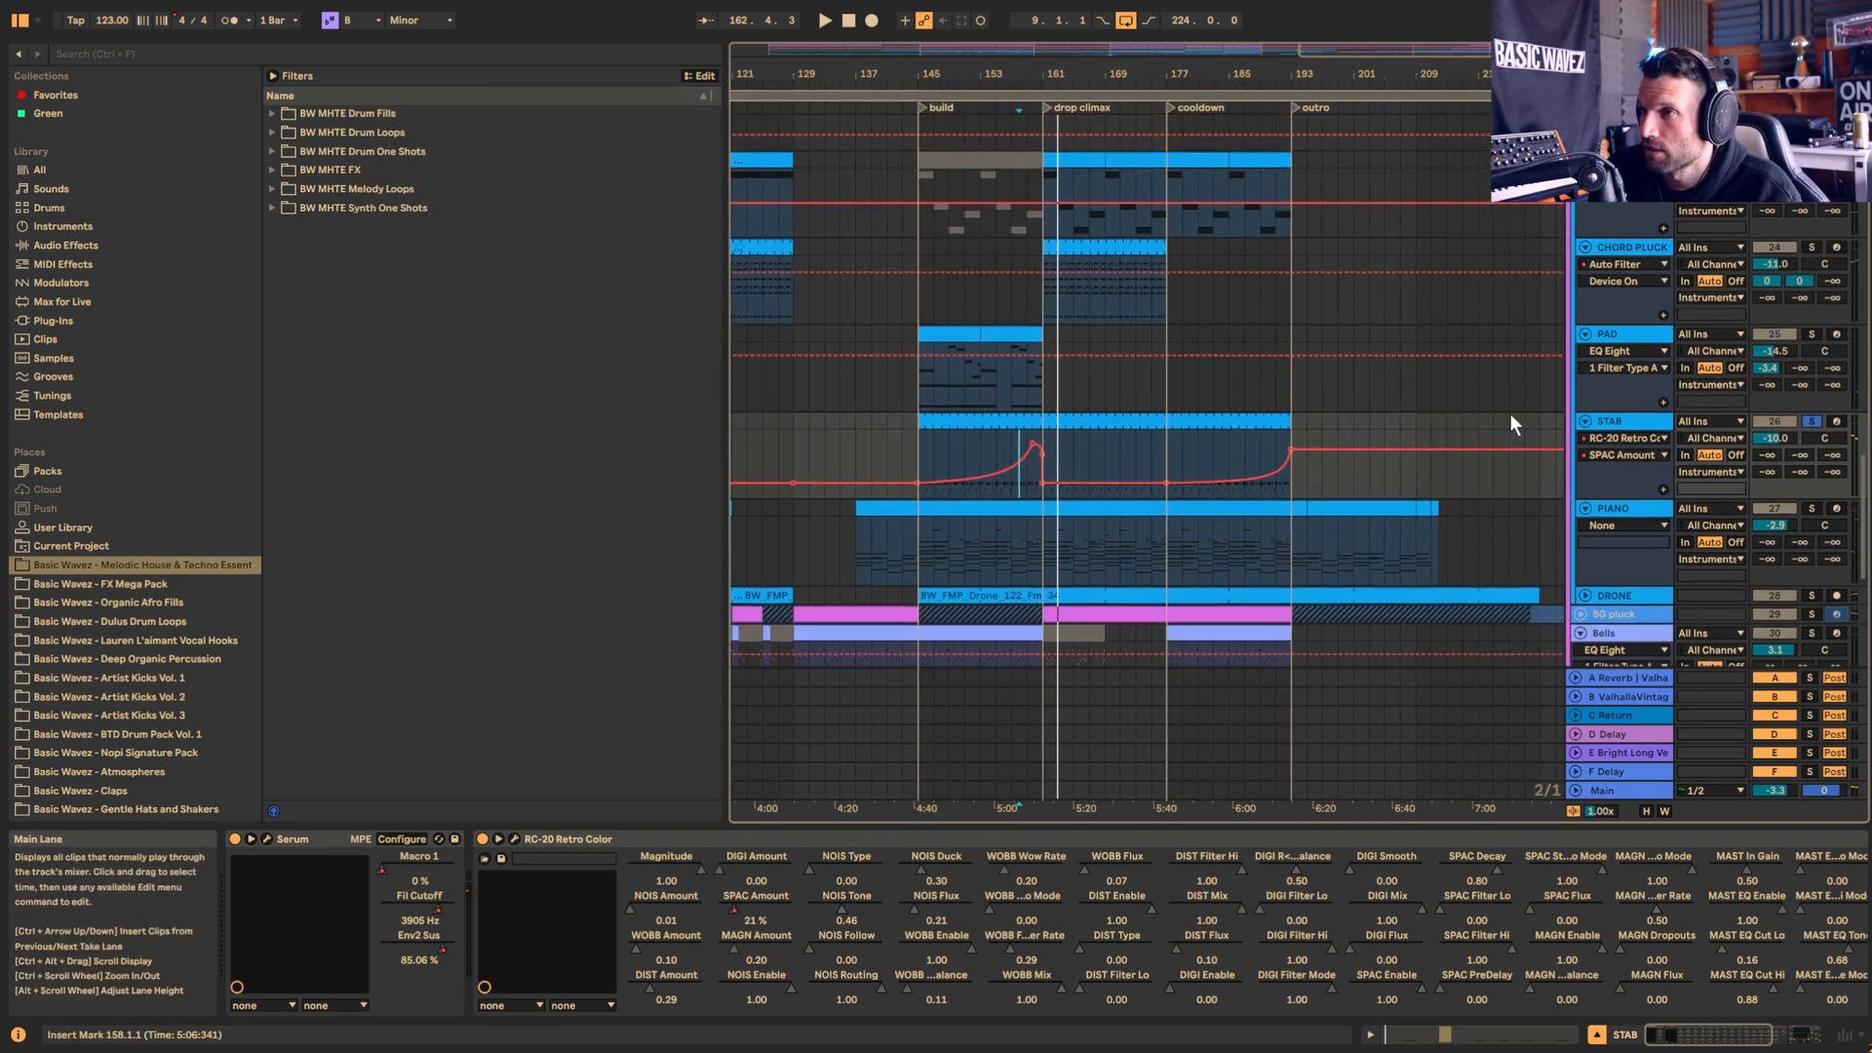
click(1585, 260)
click(1614, 261)
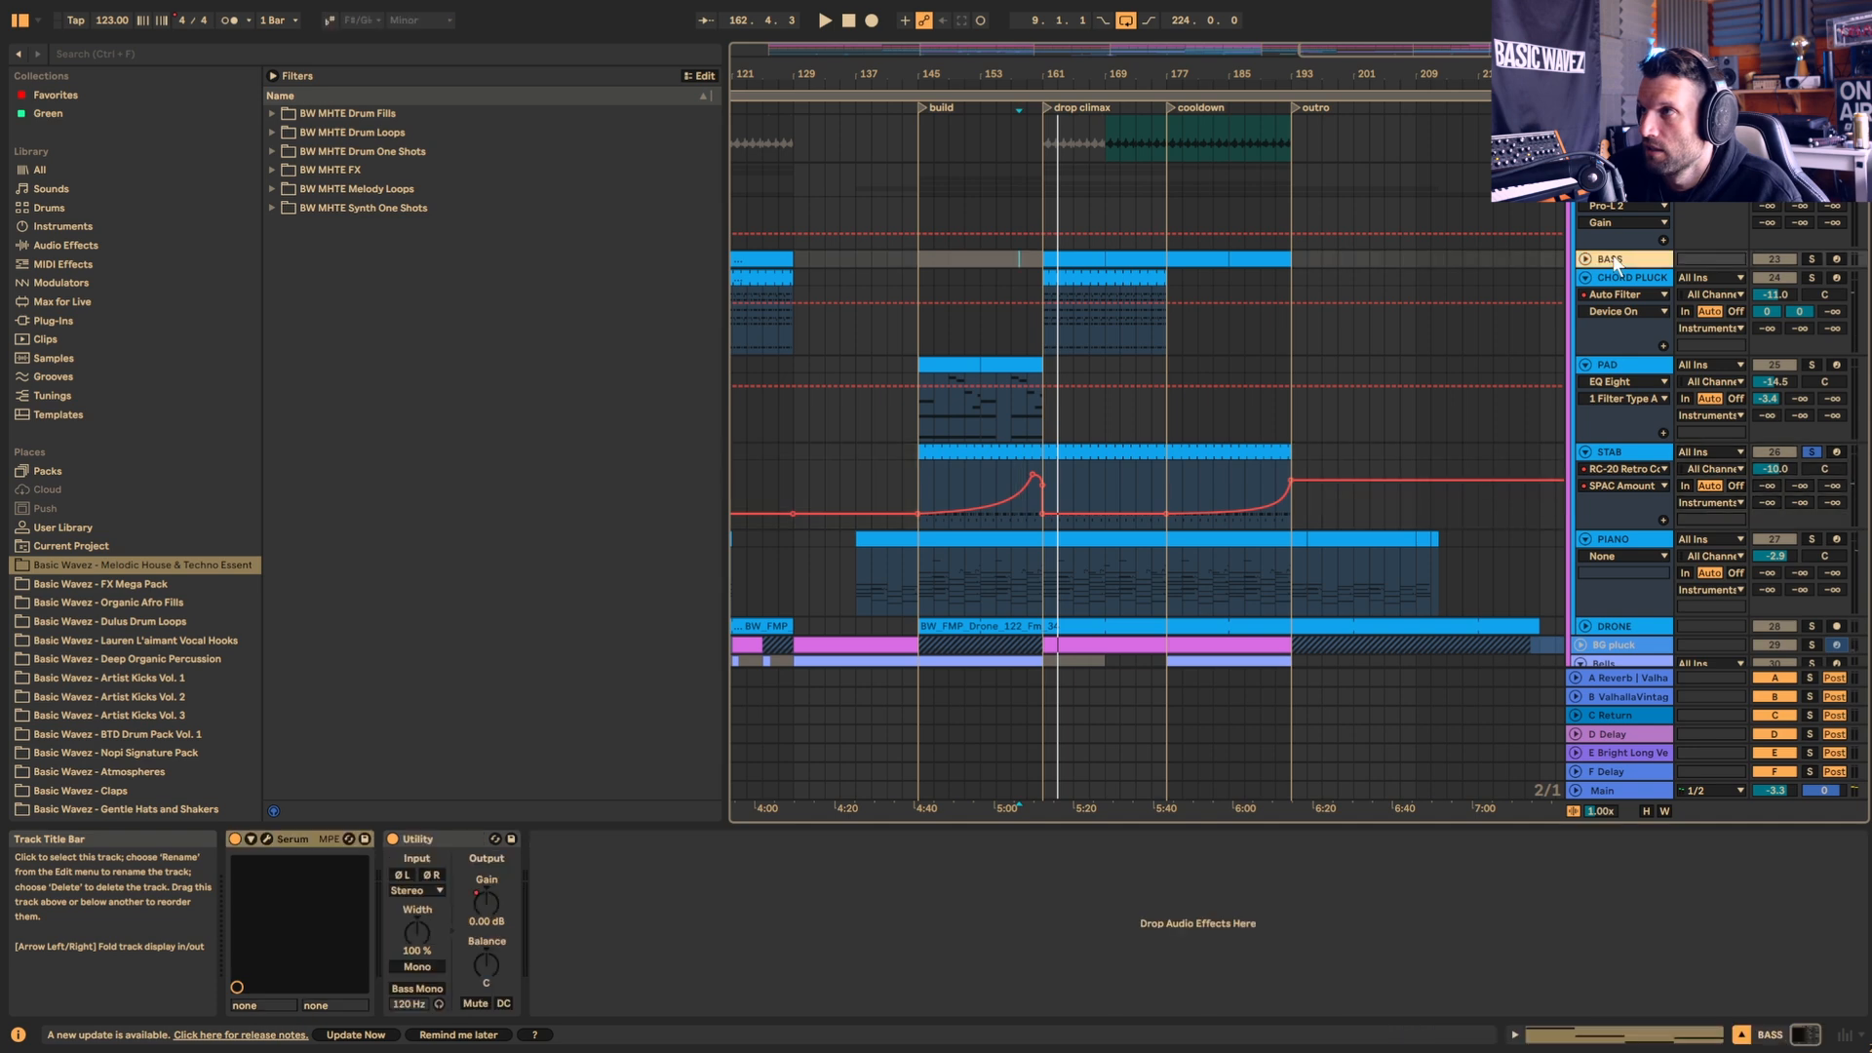
click(1586, 261)
click(1812, 259)
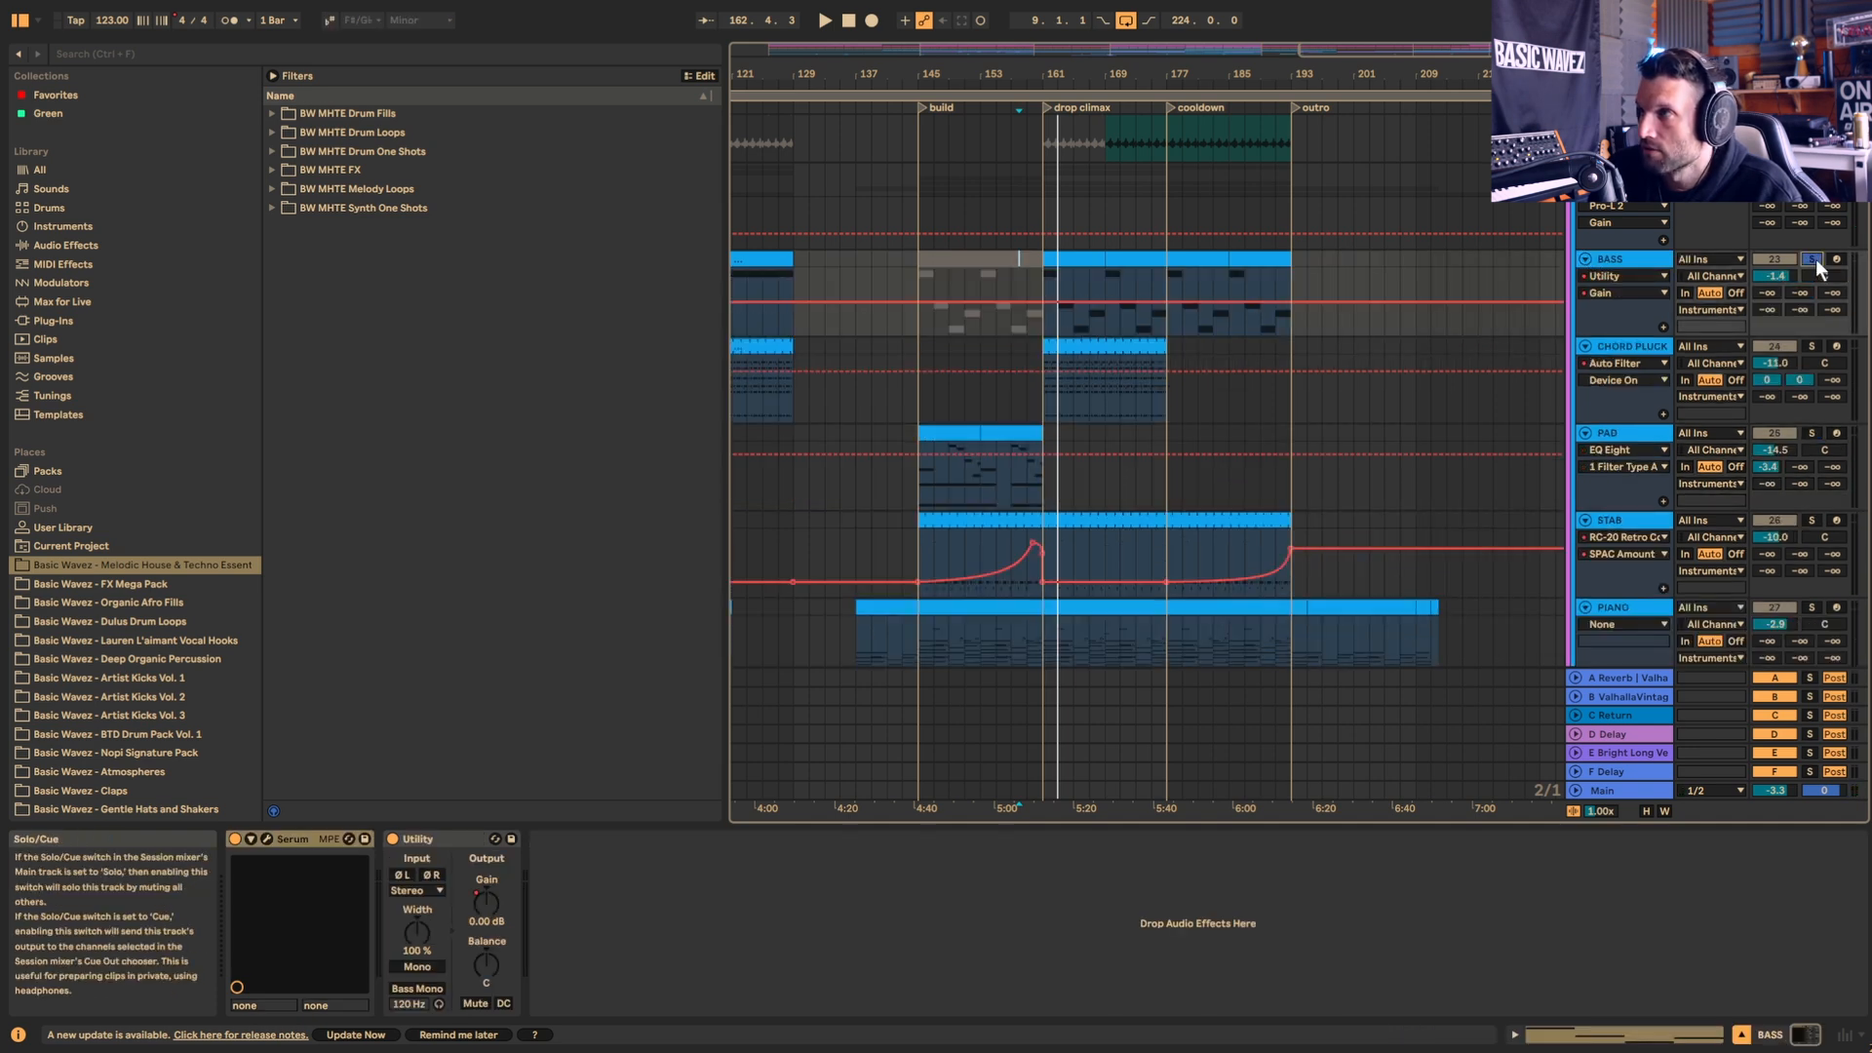
key(space)
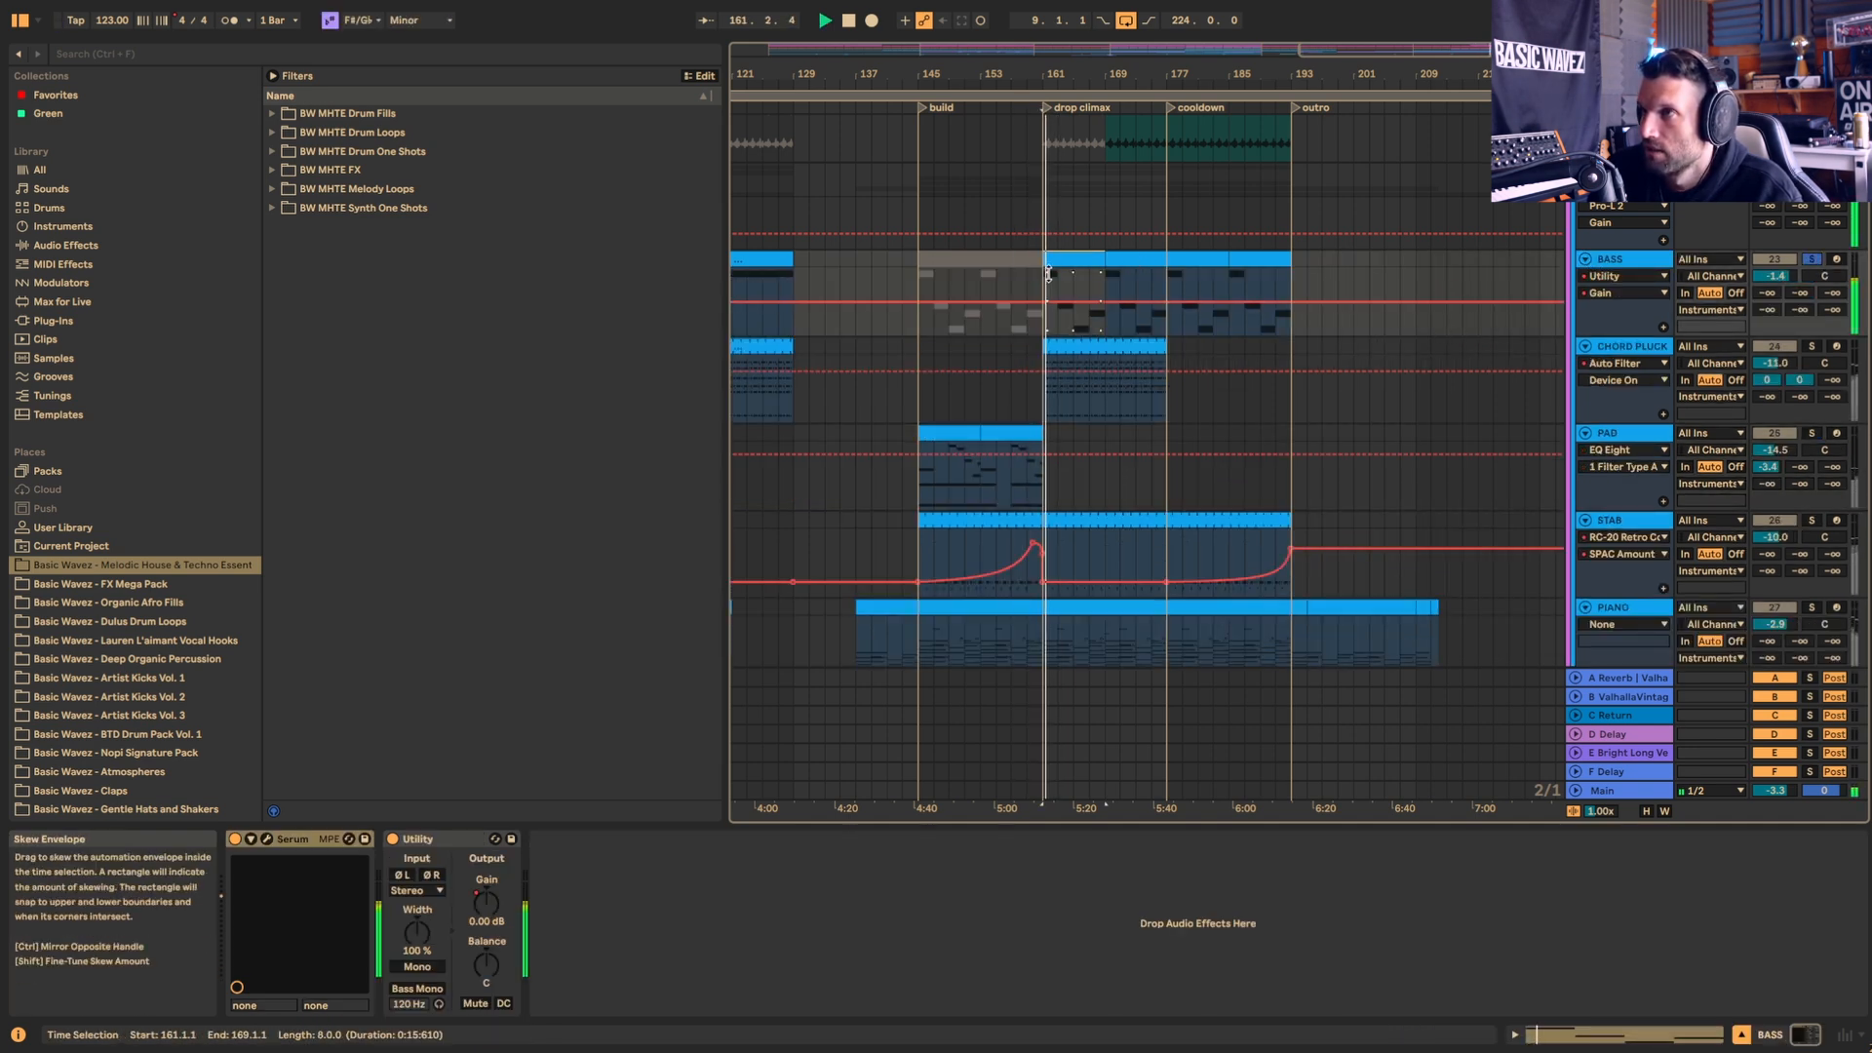
Step: Open the BASS clip at bar 161, switch off its scale and go through its four notes
double_click(1069, 258)
click(978, 690)
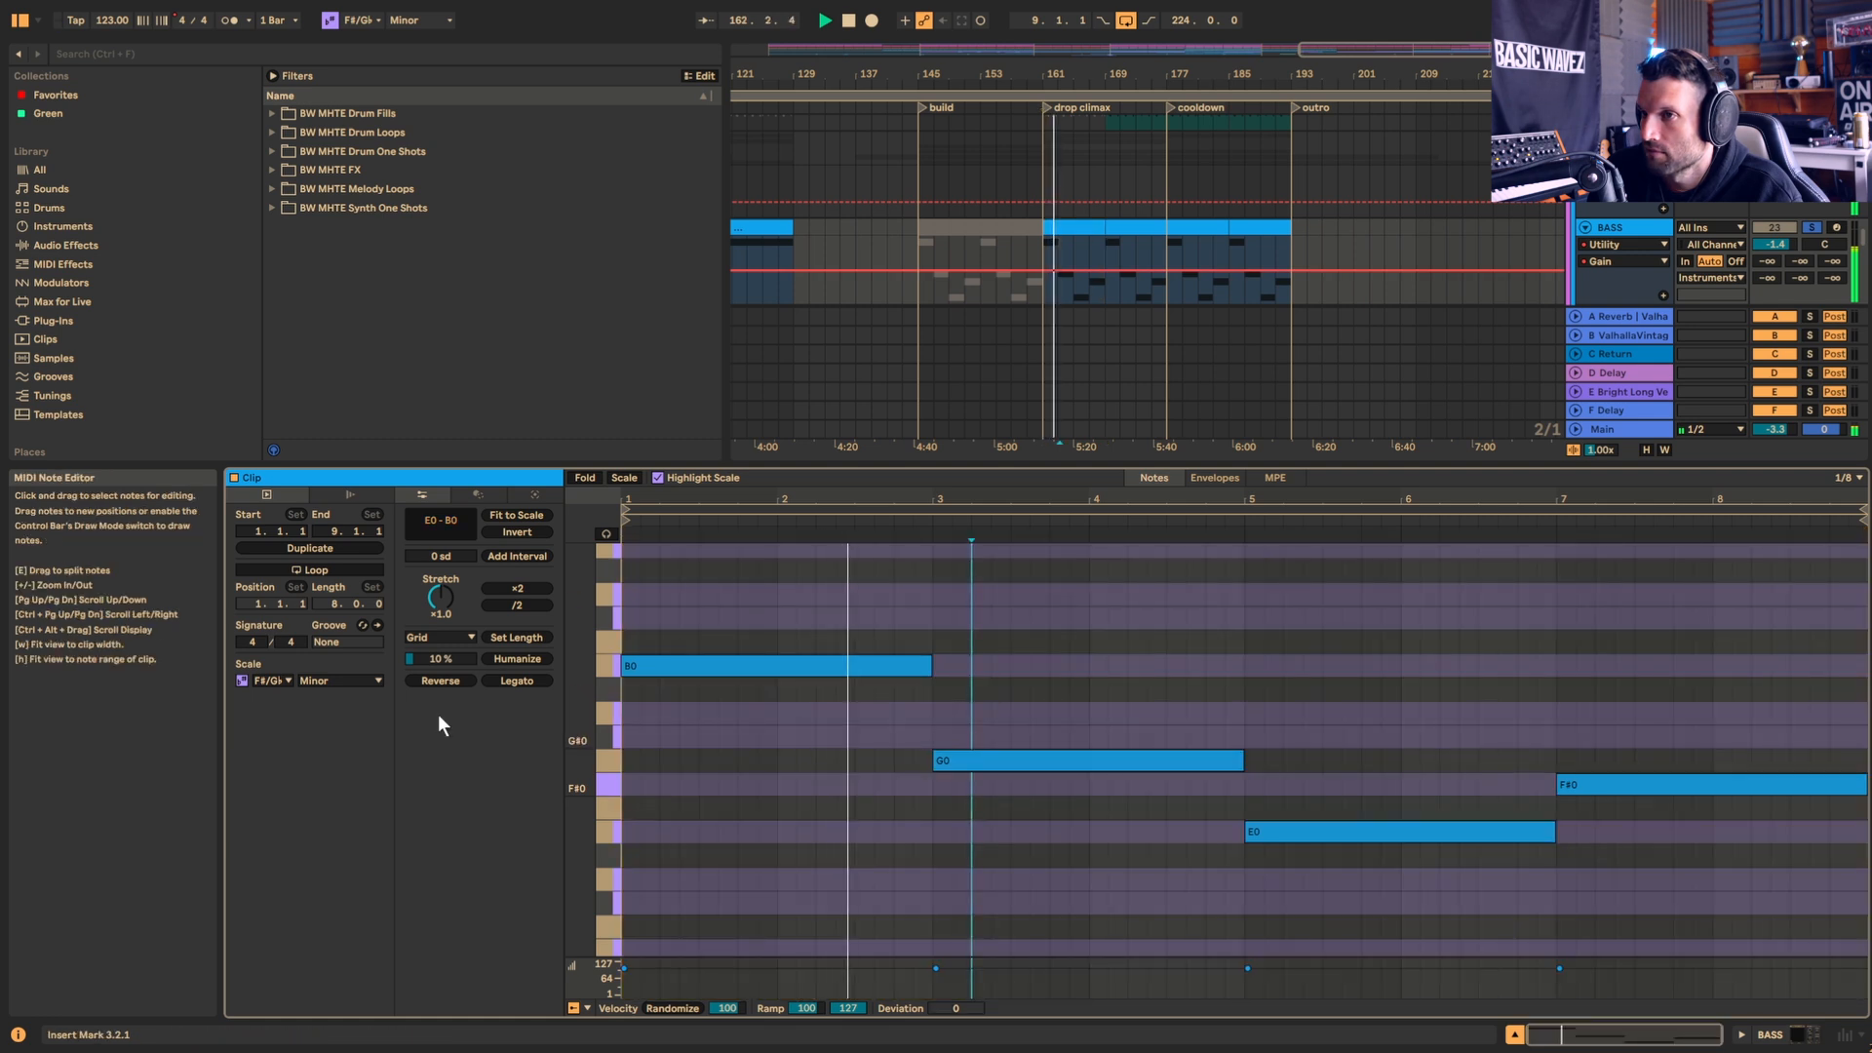
click(240, 681)
drag(825, 627, 918, 733)
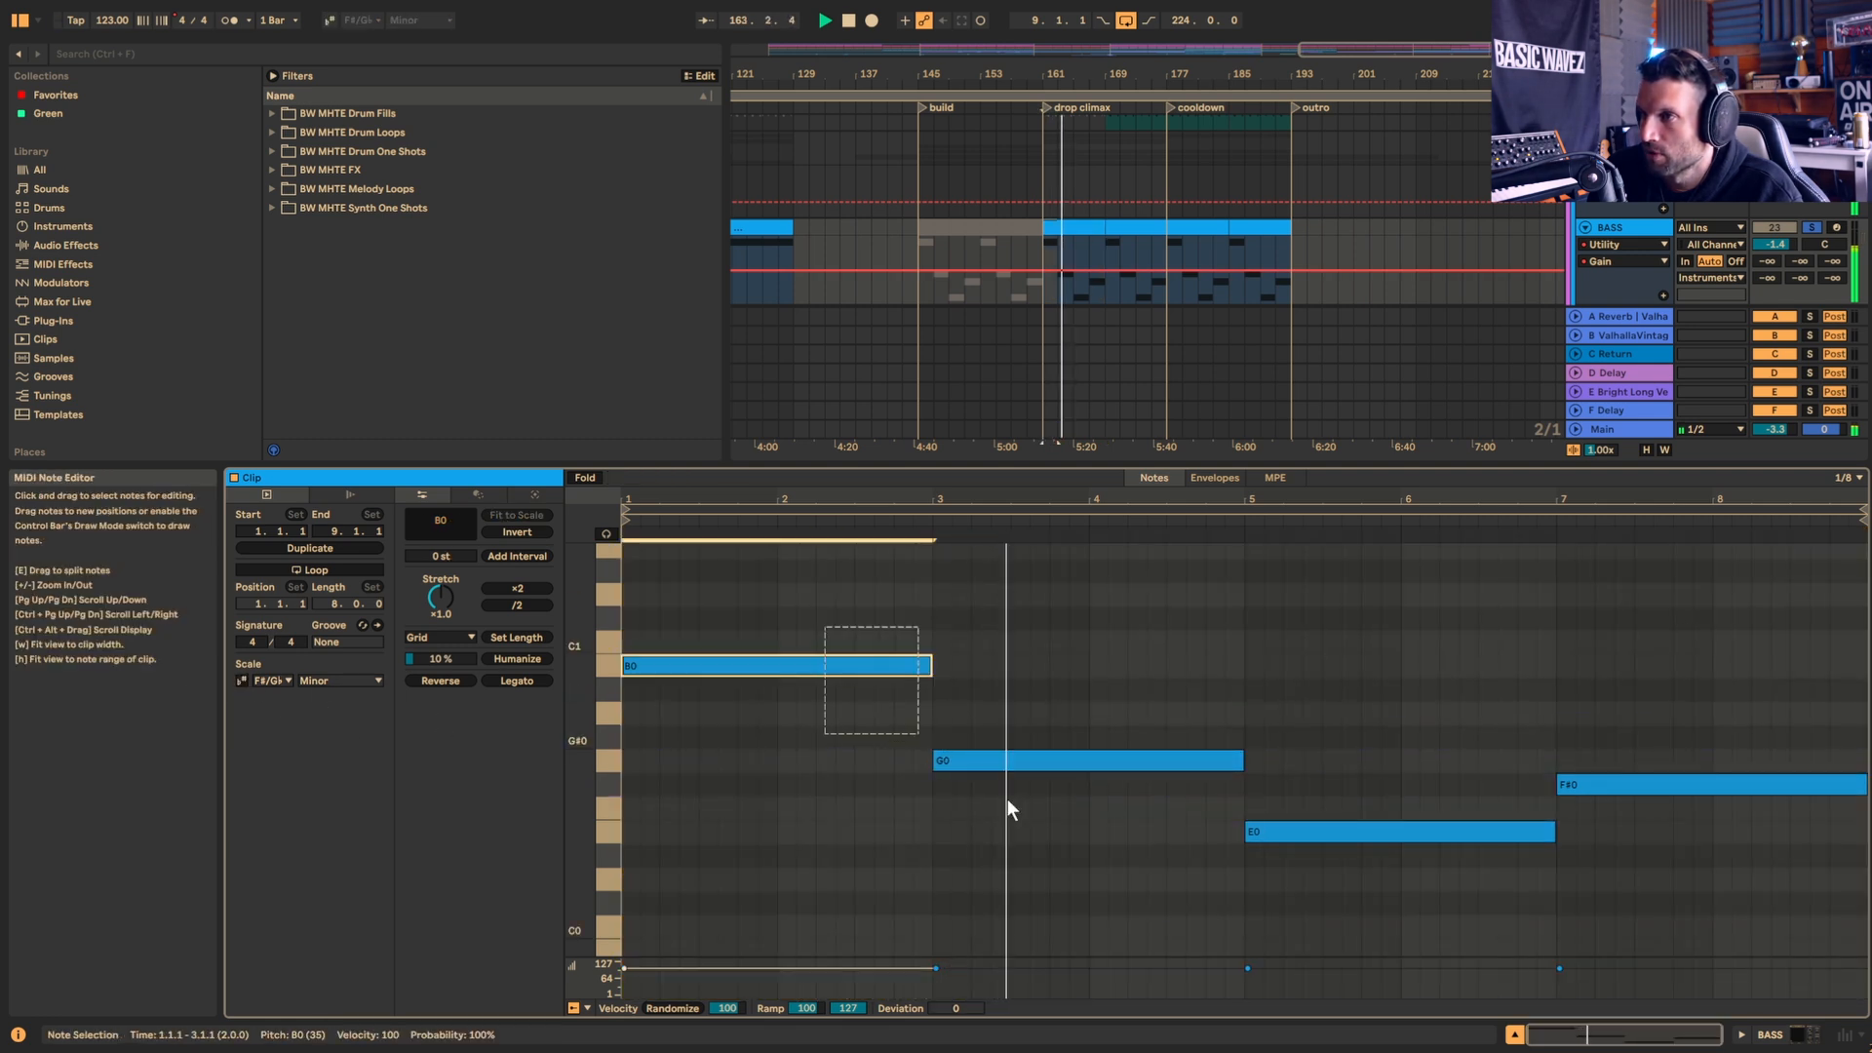
drag(1009, 799, 1720, 927)
Step: Stop playback, show the BASS track's devices and open its Serum patch
click(1638, 239)
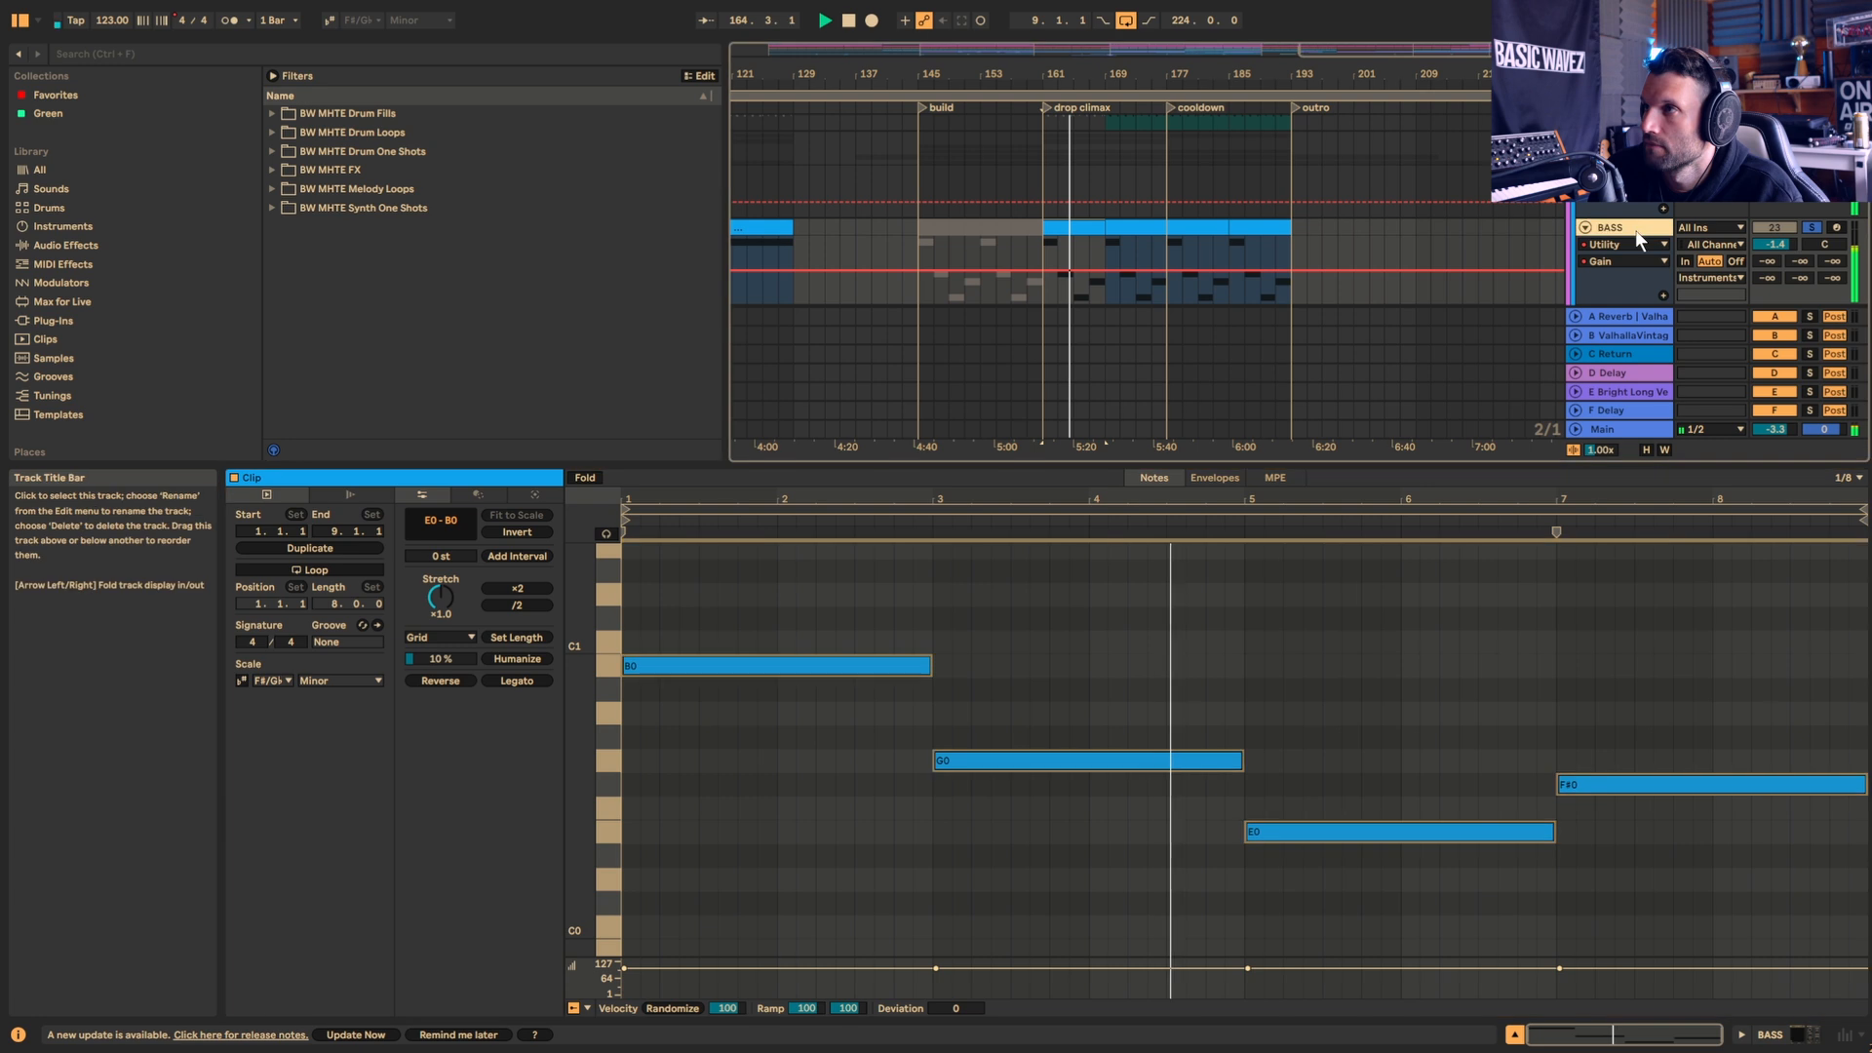
double_click(1637, 232)
key(space)
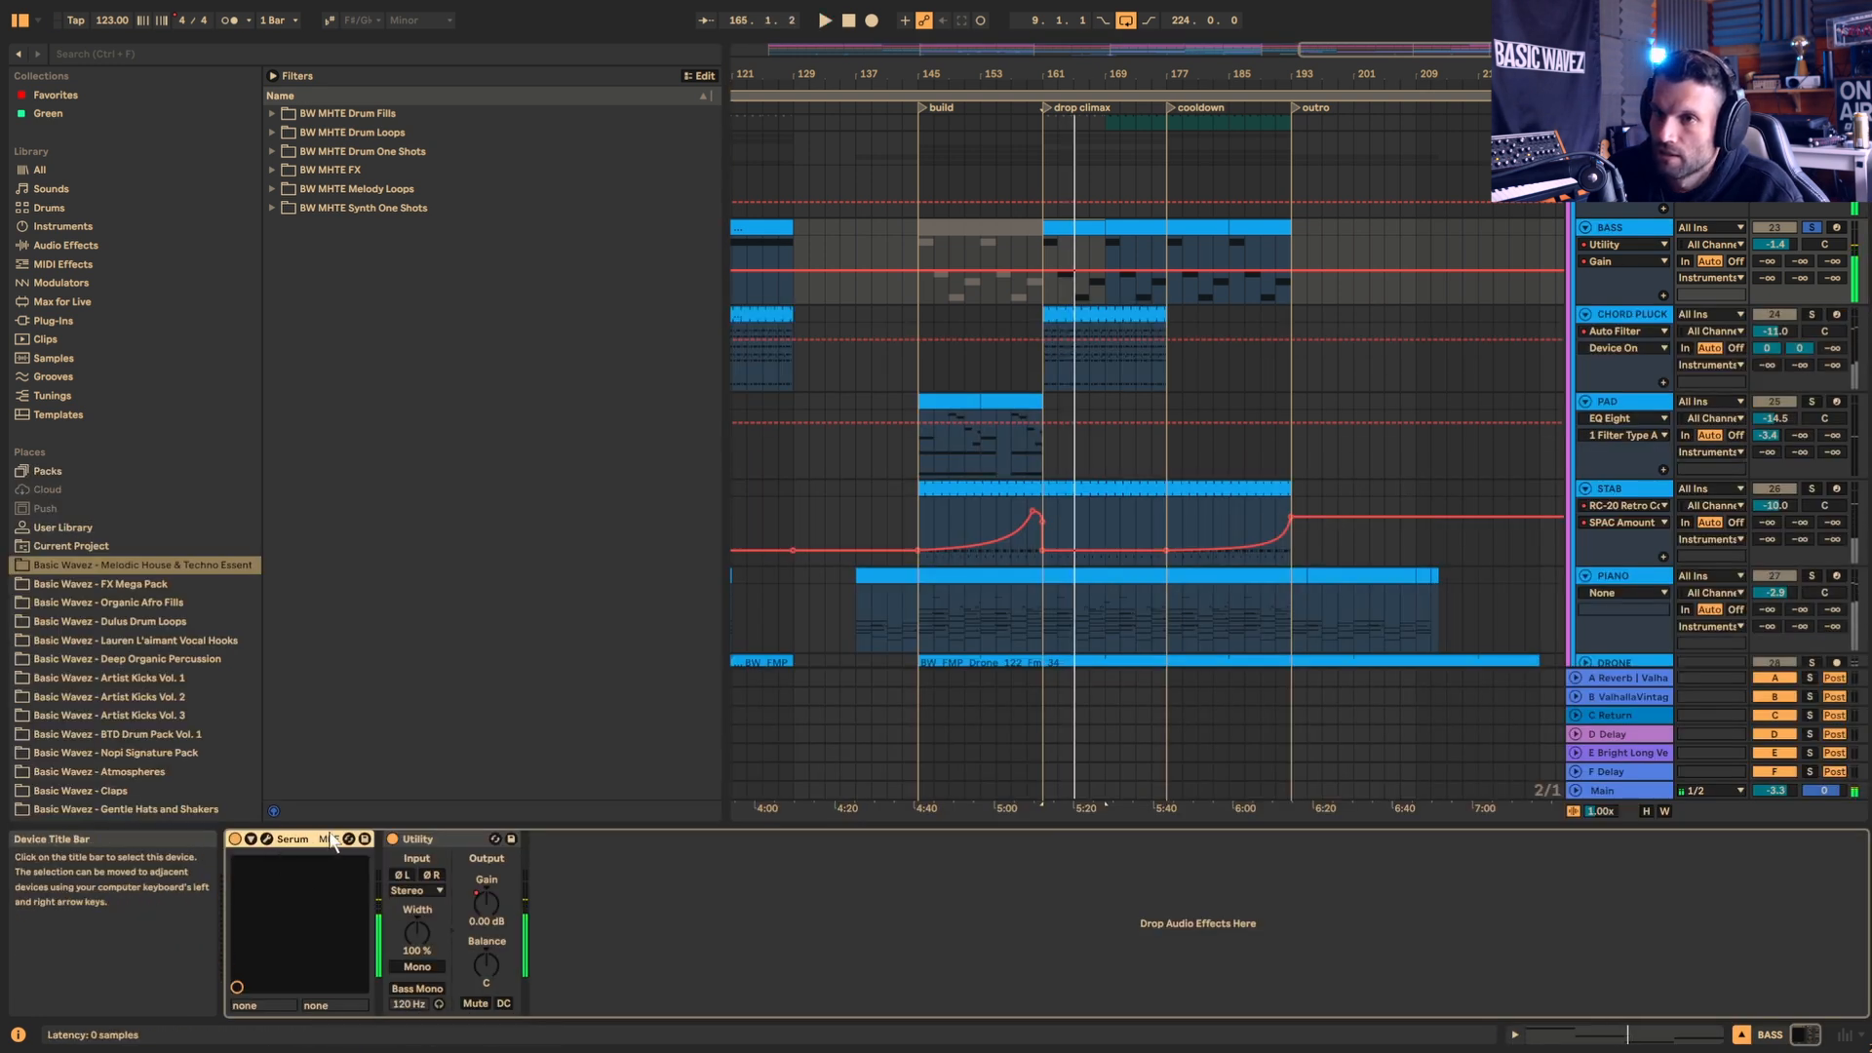
click(267, 840)
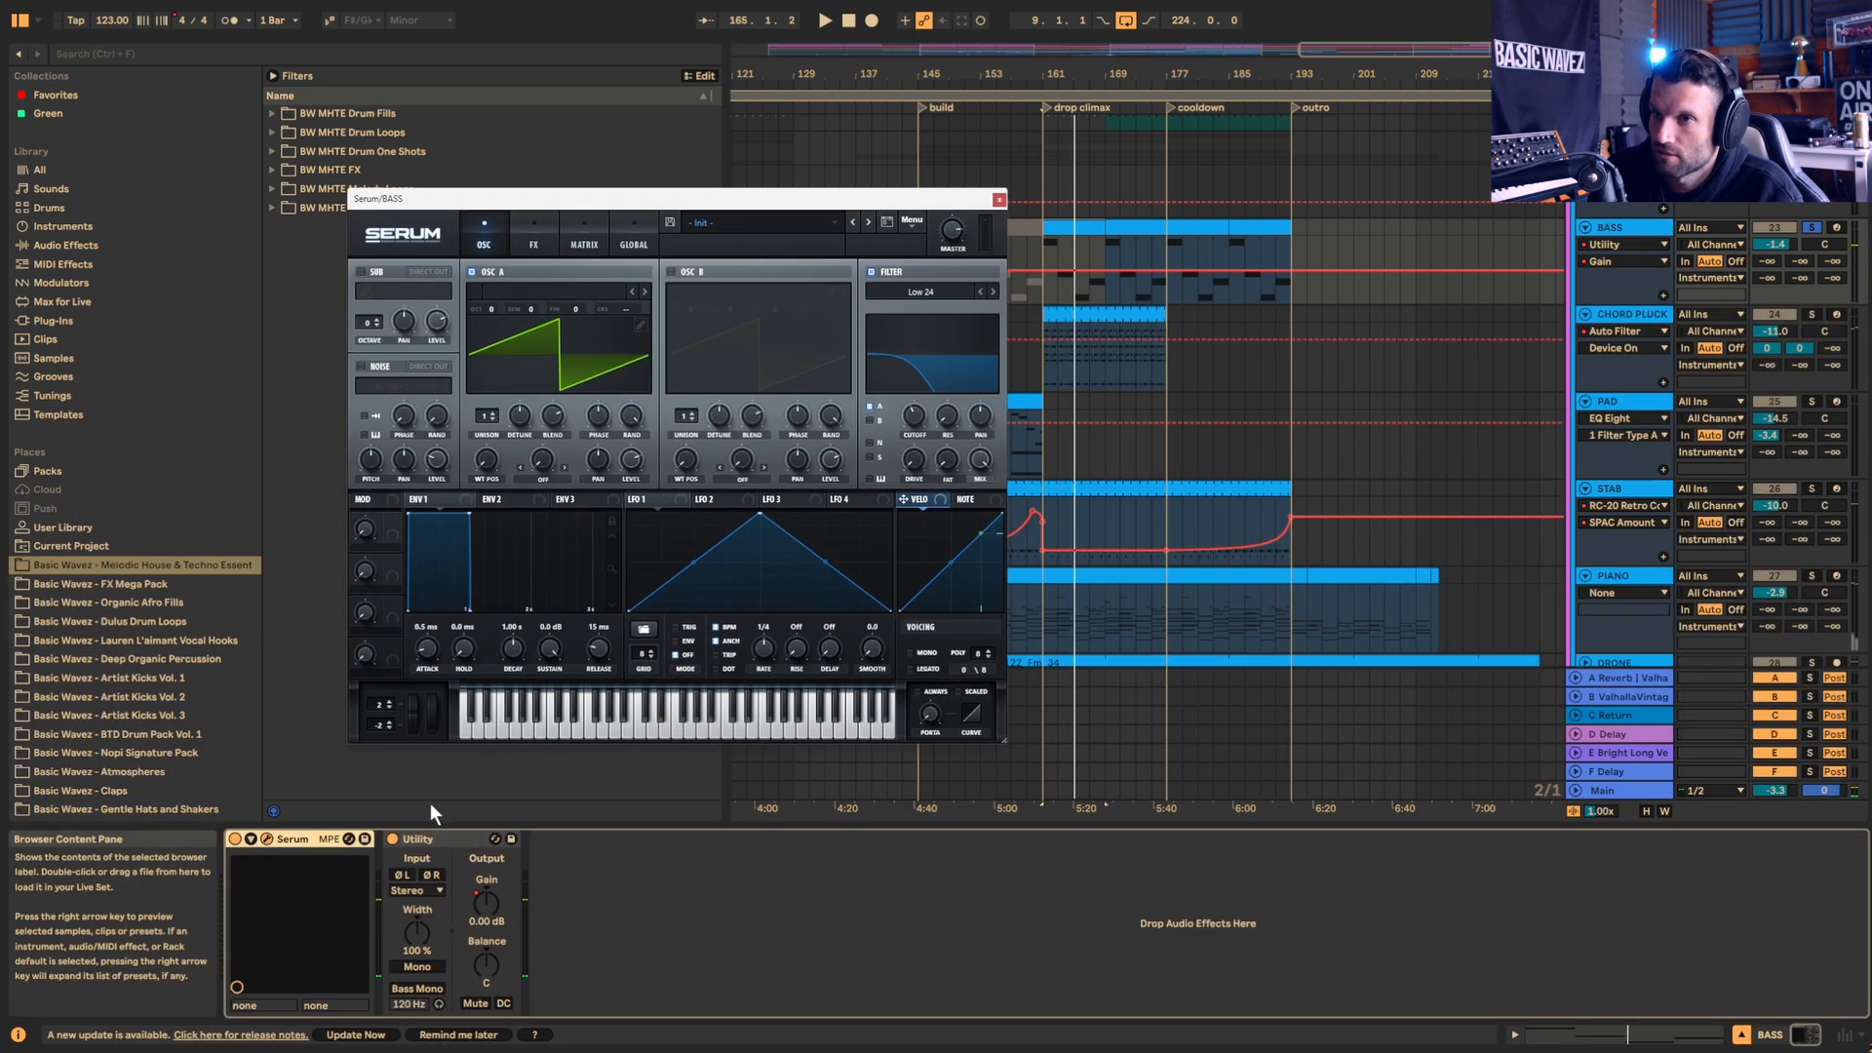
Step: Switch off Utility on the BASS track and compare the bass with Serum's Low 24 filter off and on
click(390, 839)
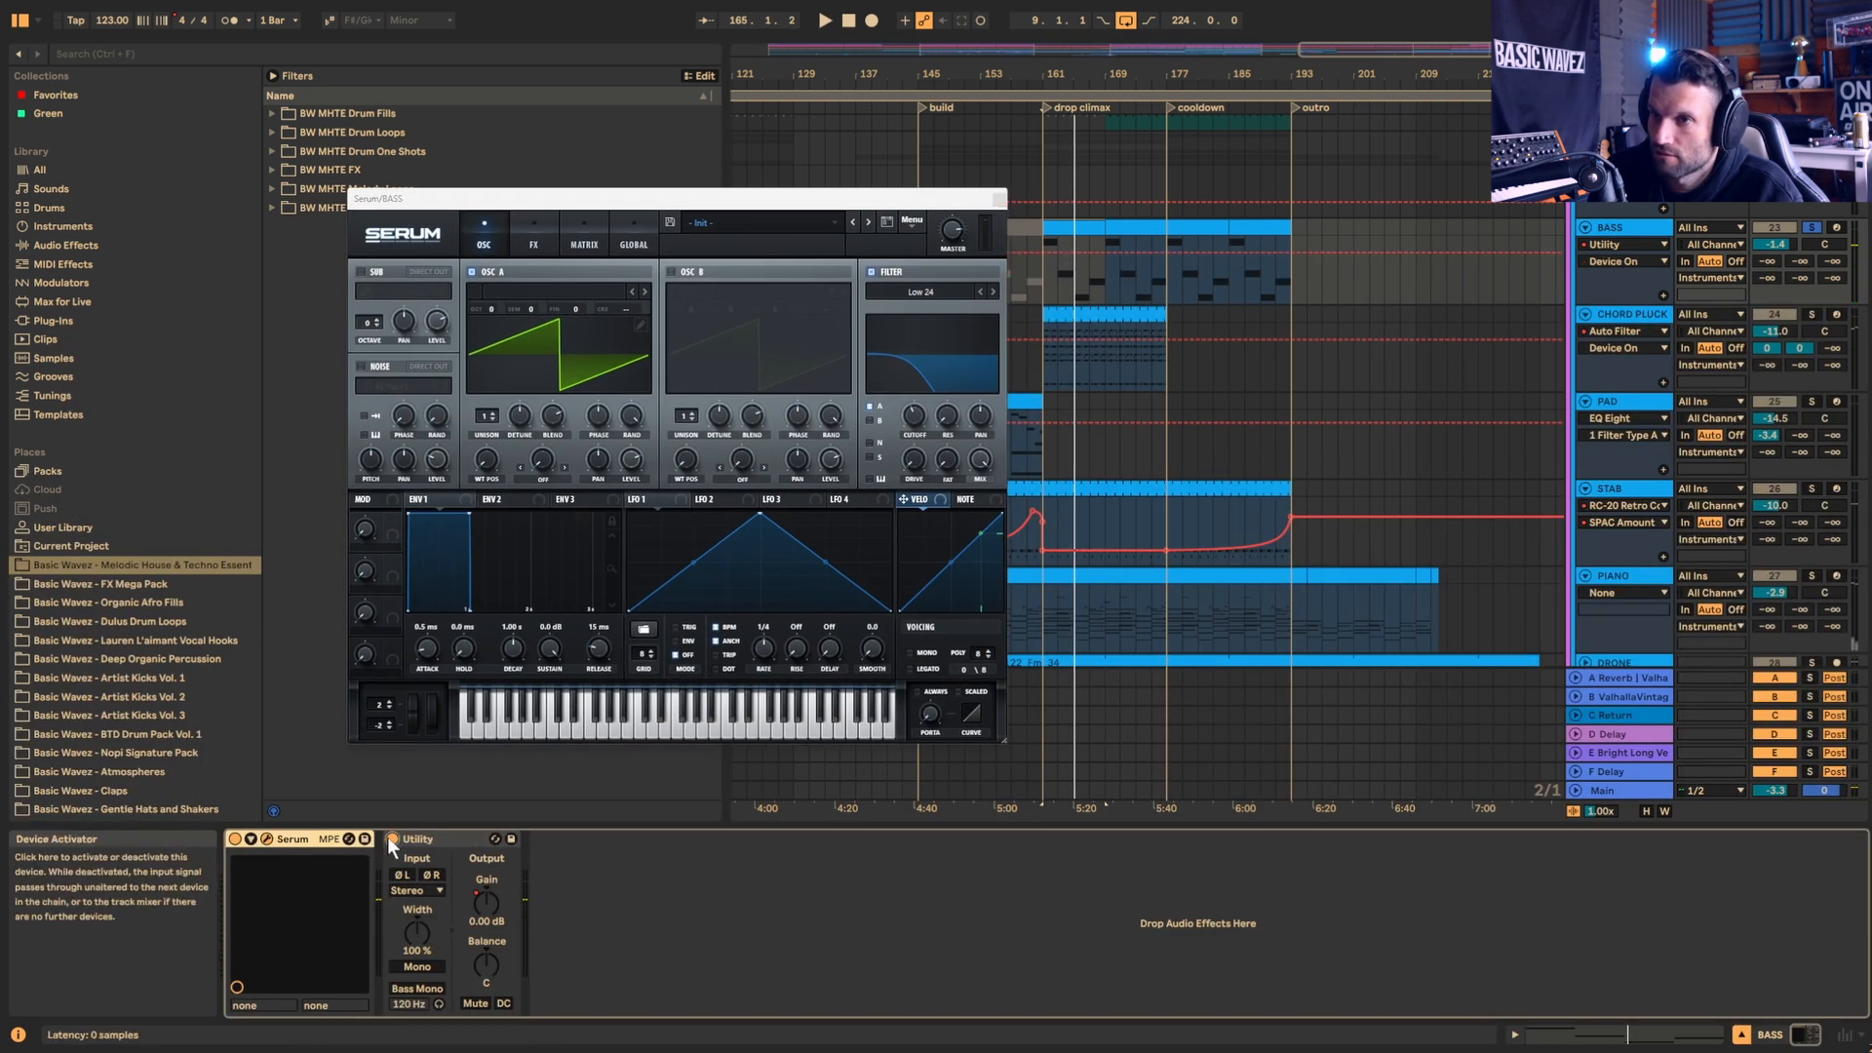
click(870, 273)
key(space)
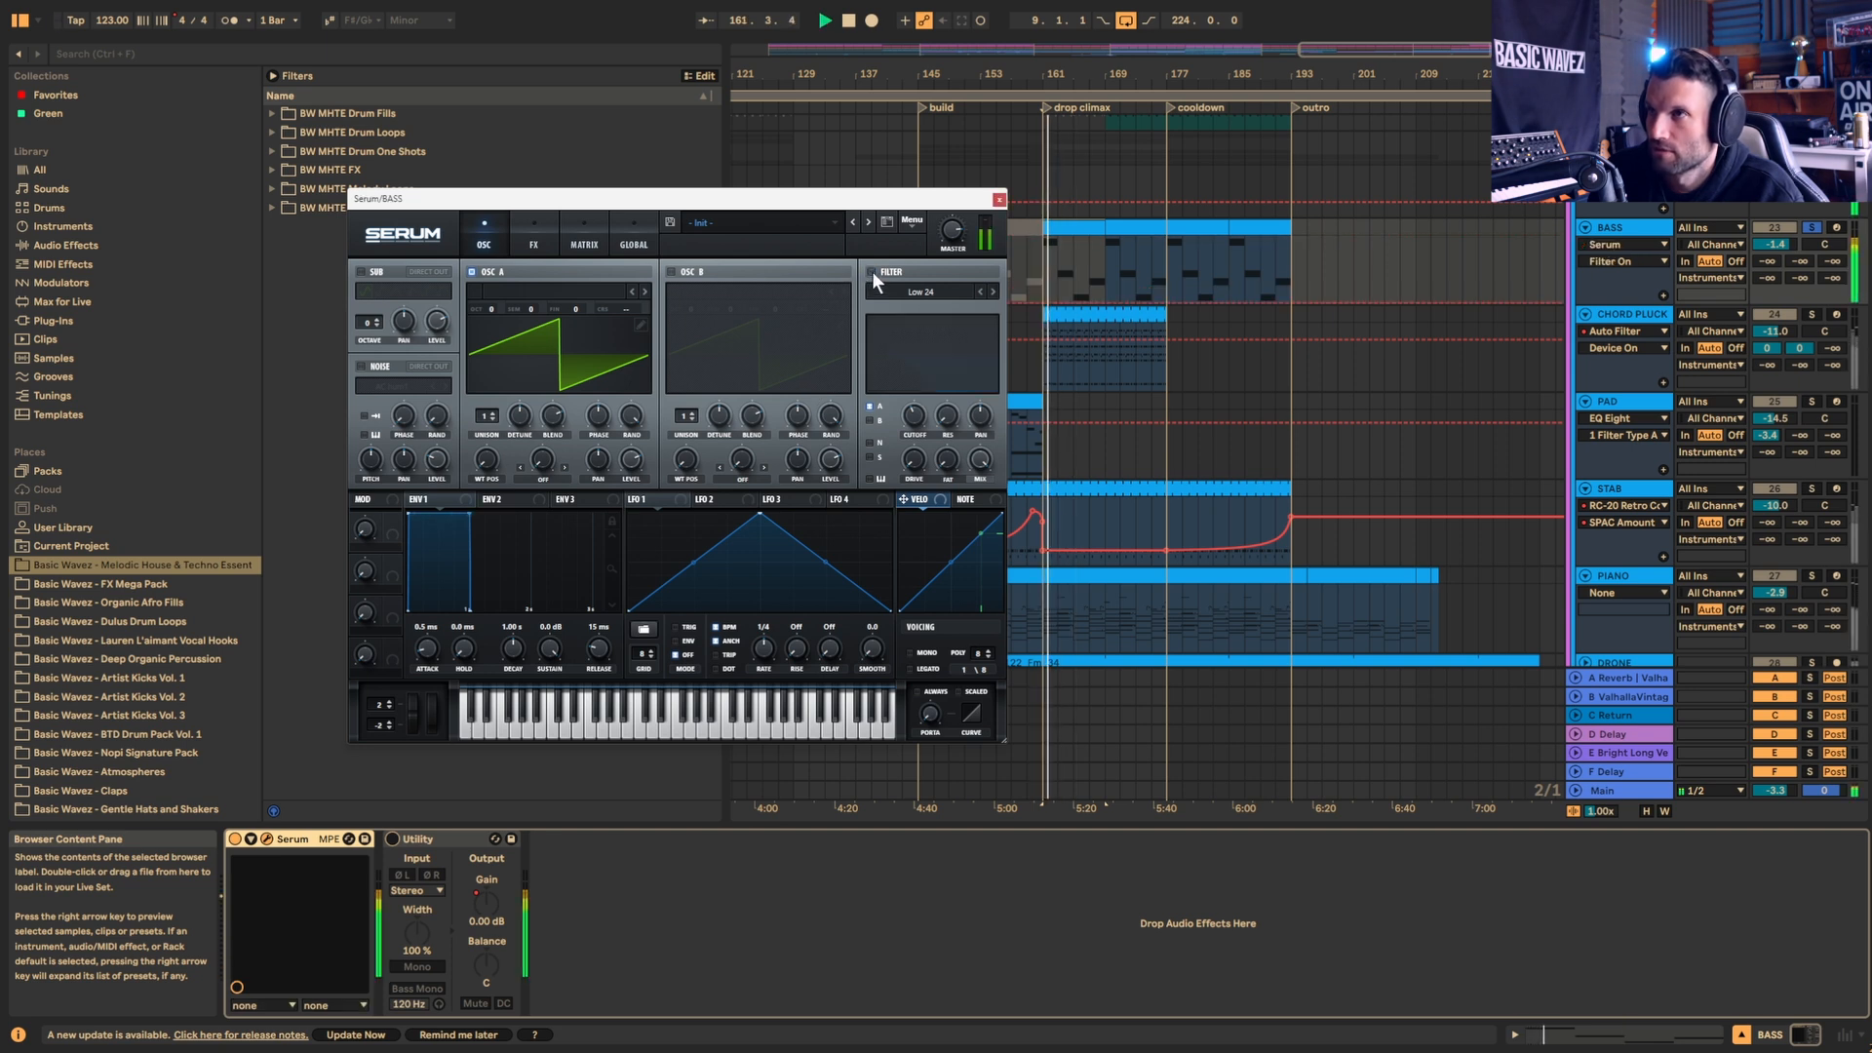
click(872, 272)
drag(915, 407, 916, 412)
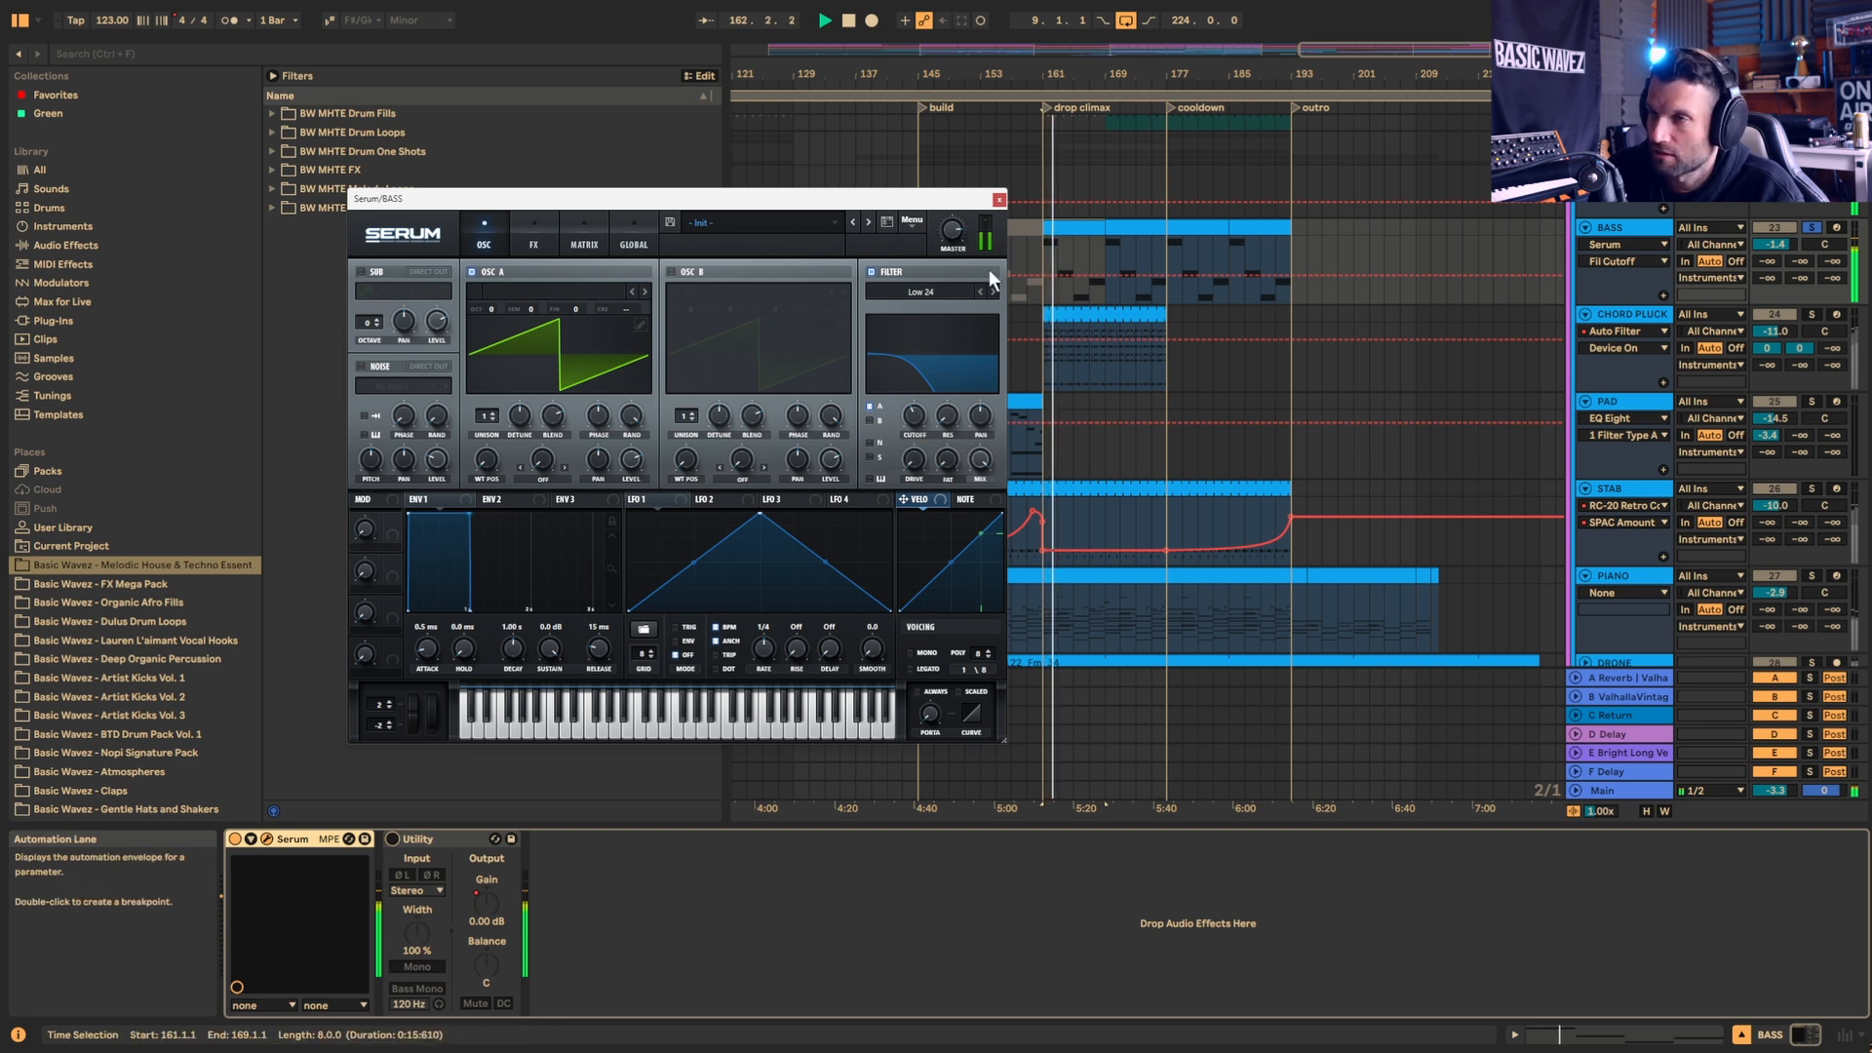
Step: Close the BASS track's Serum window, switch Utility back on and stop playback
click(999, 199)
click(472, 840)
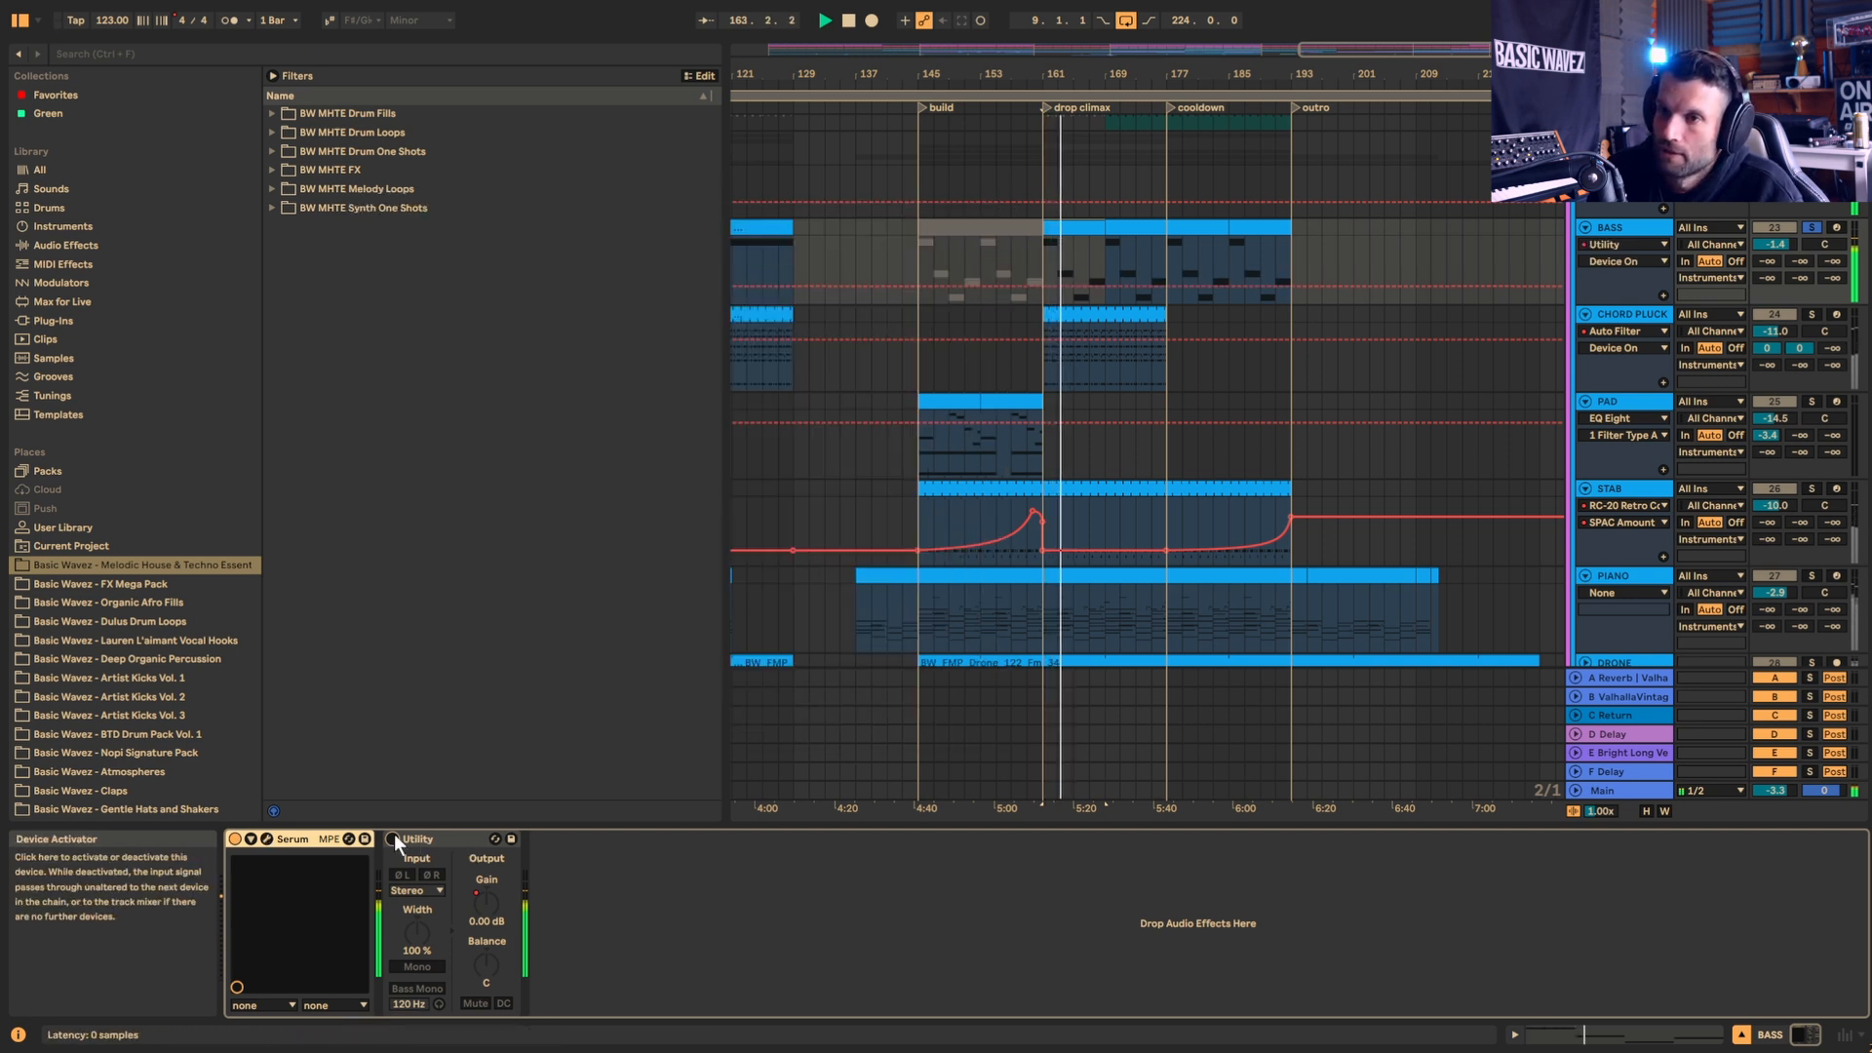
click(394, 839)
key(space)
Step: Show the BASS track's Utility Gain automation over the whole arrangement and play it from bar 9 and from bar 161
click(485, 905)
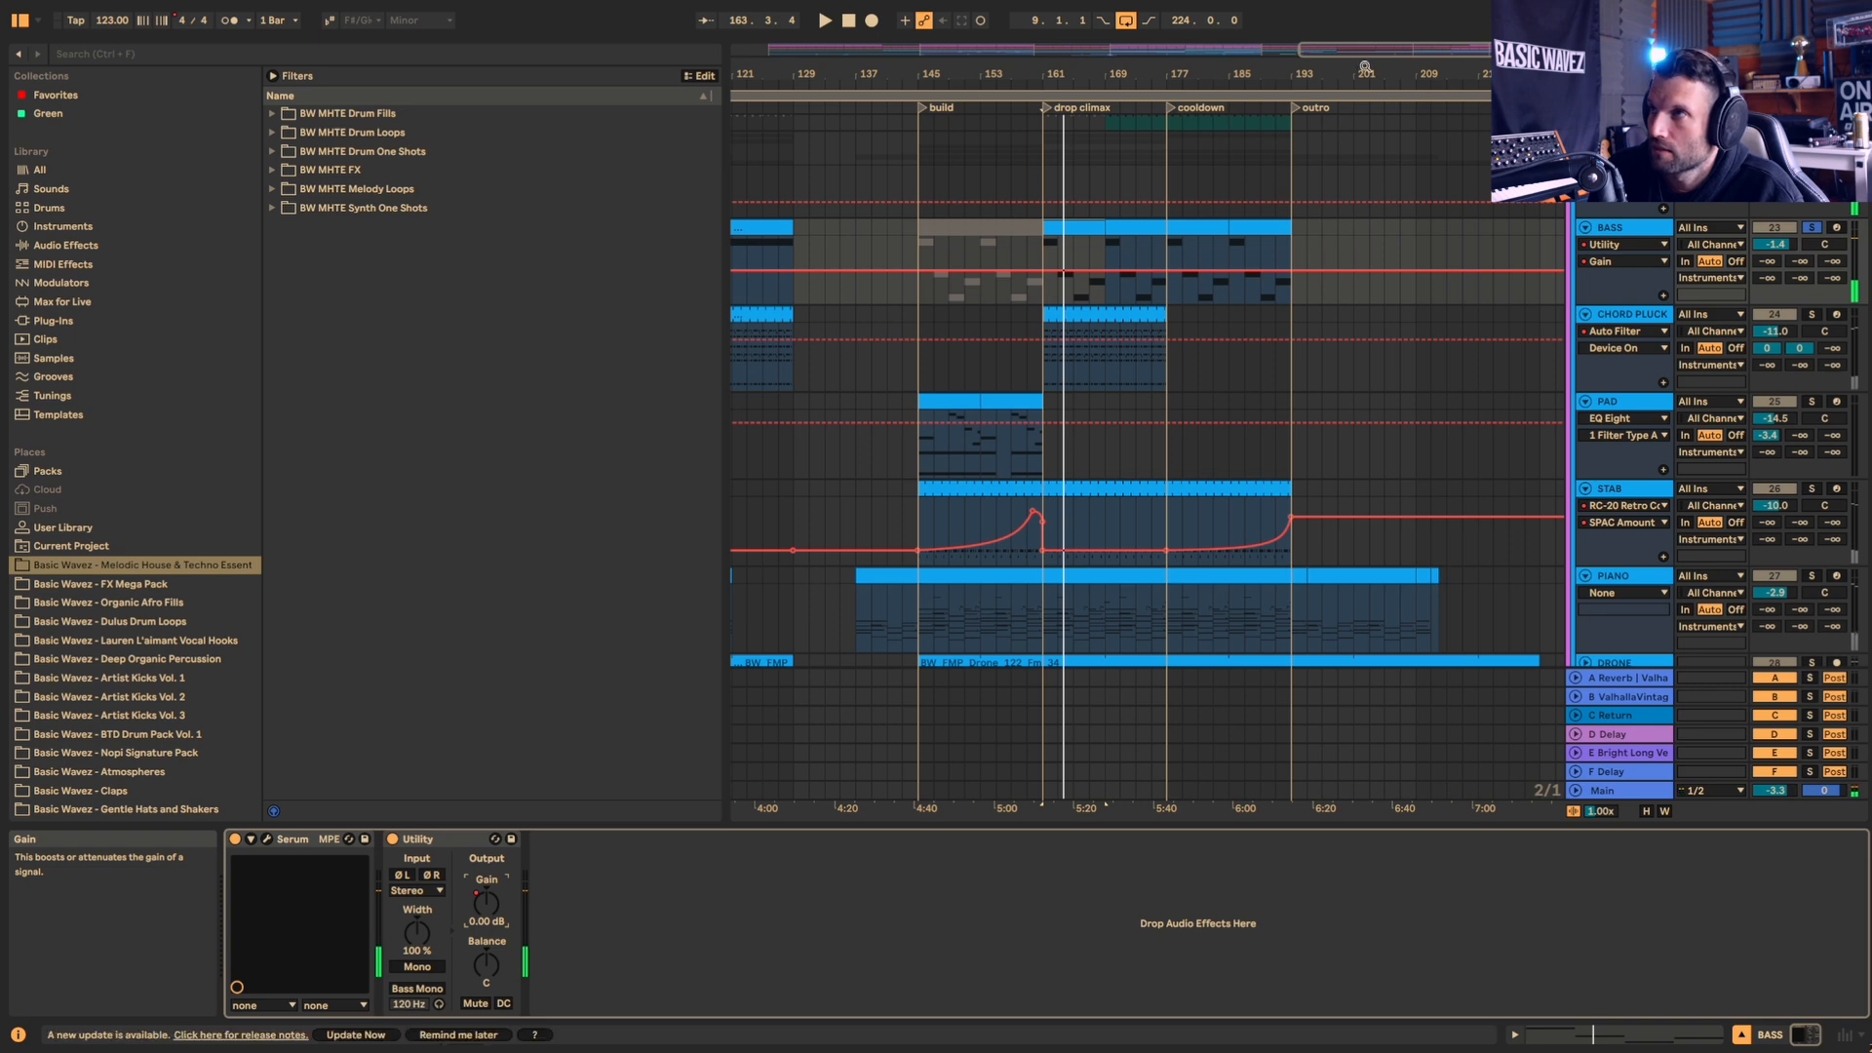
drag(1370, 55, 1370, 6)
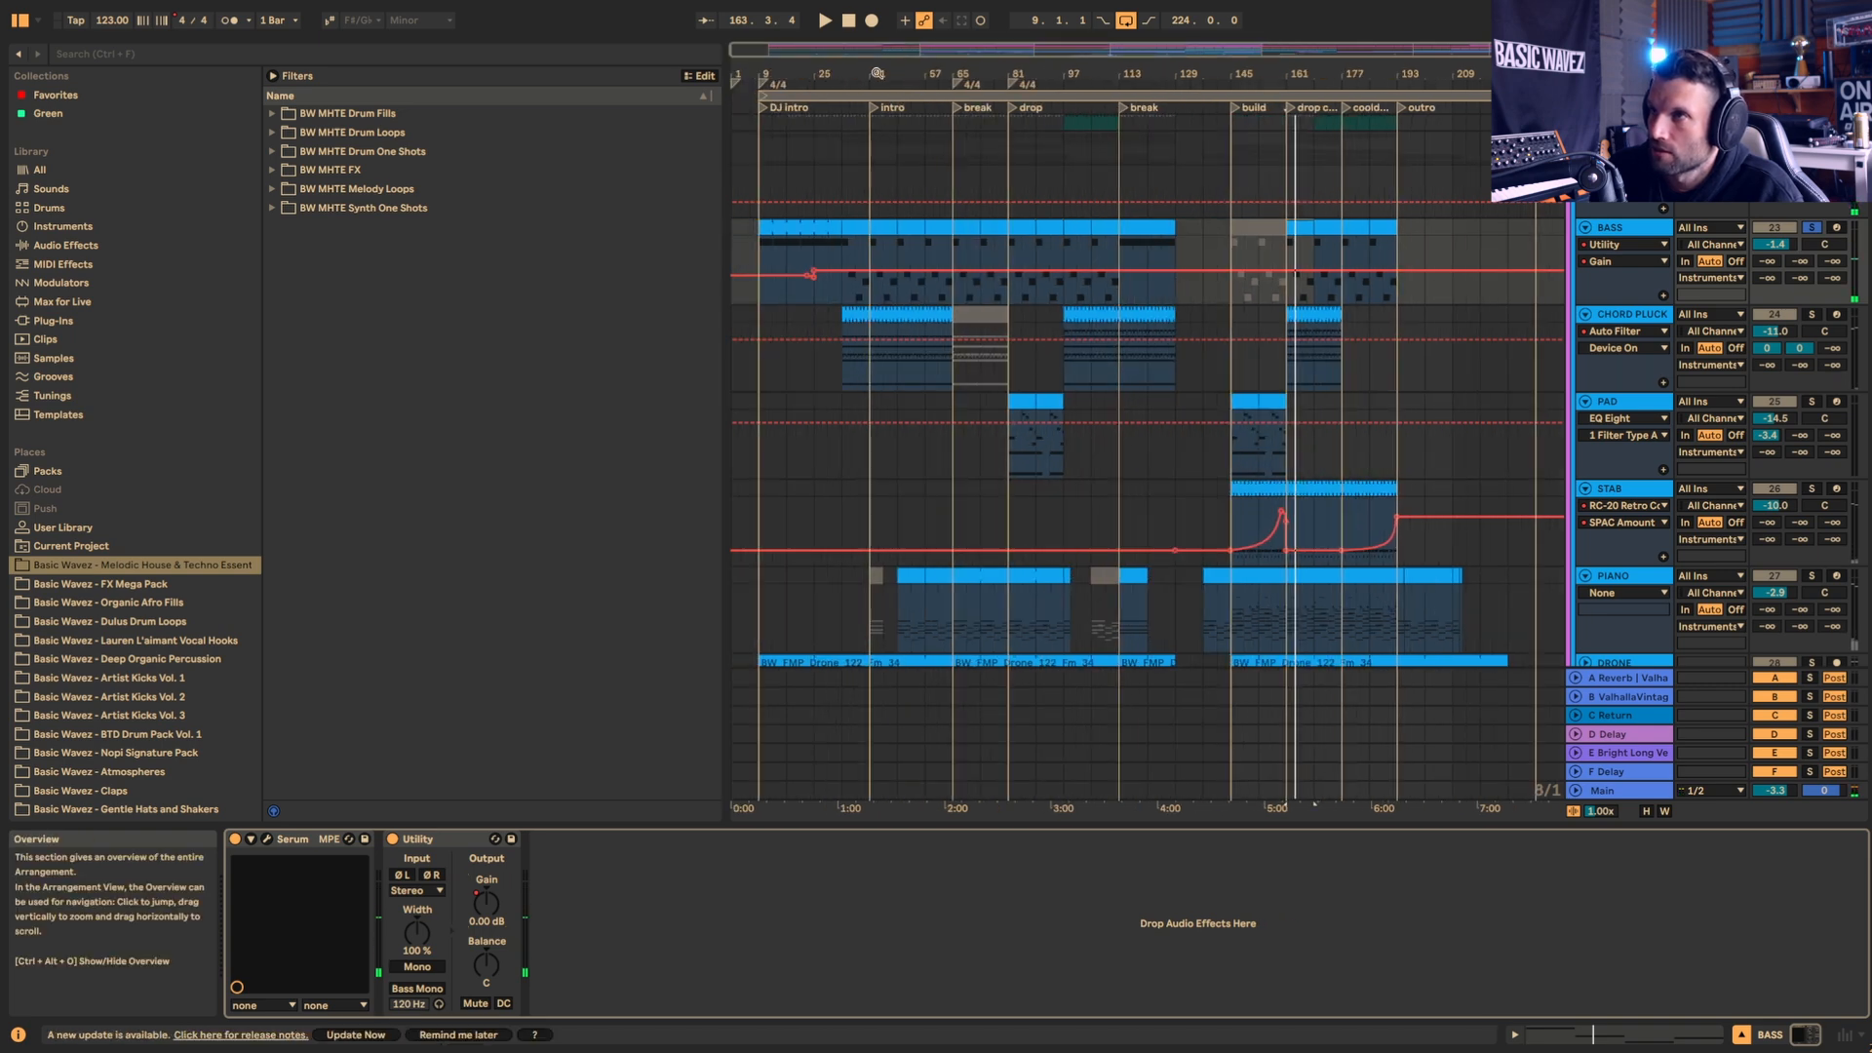
click(764, 259)
key(space)
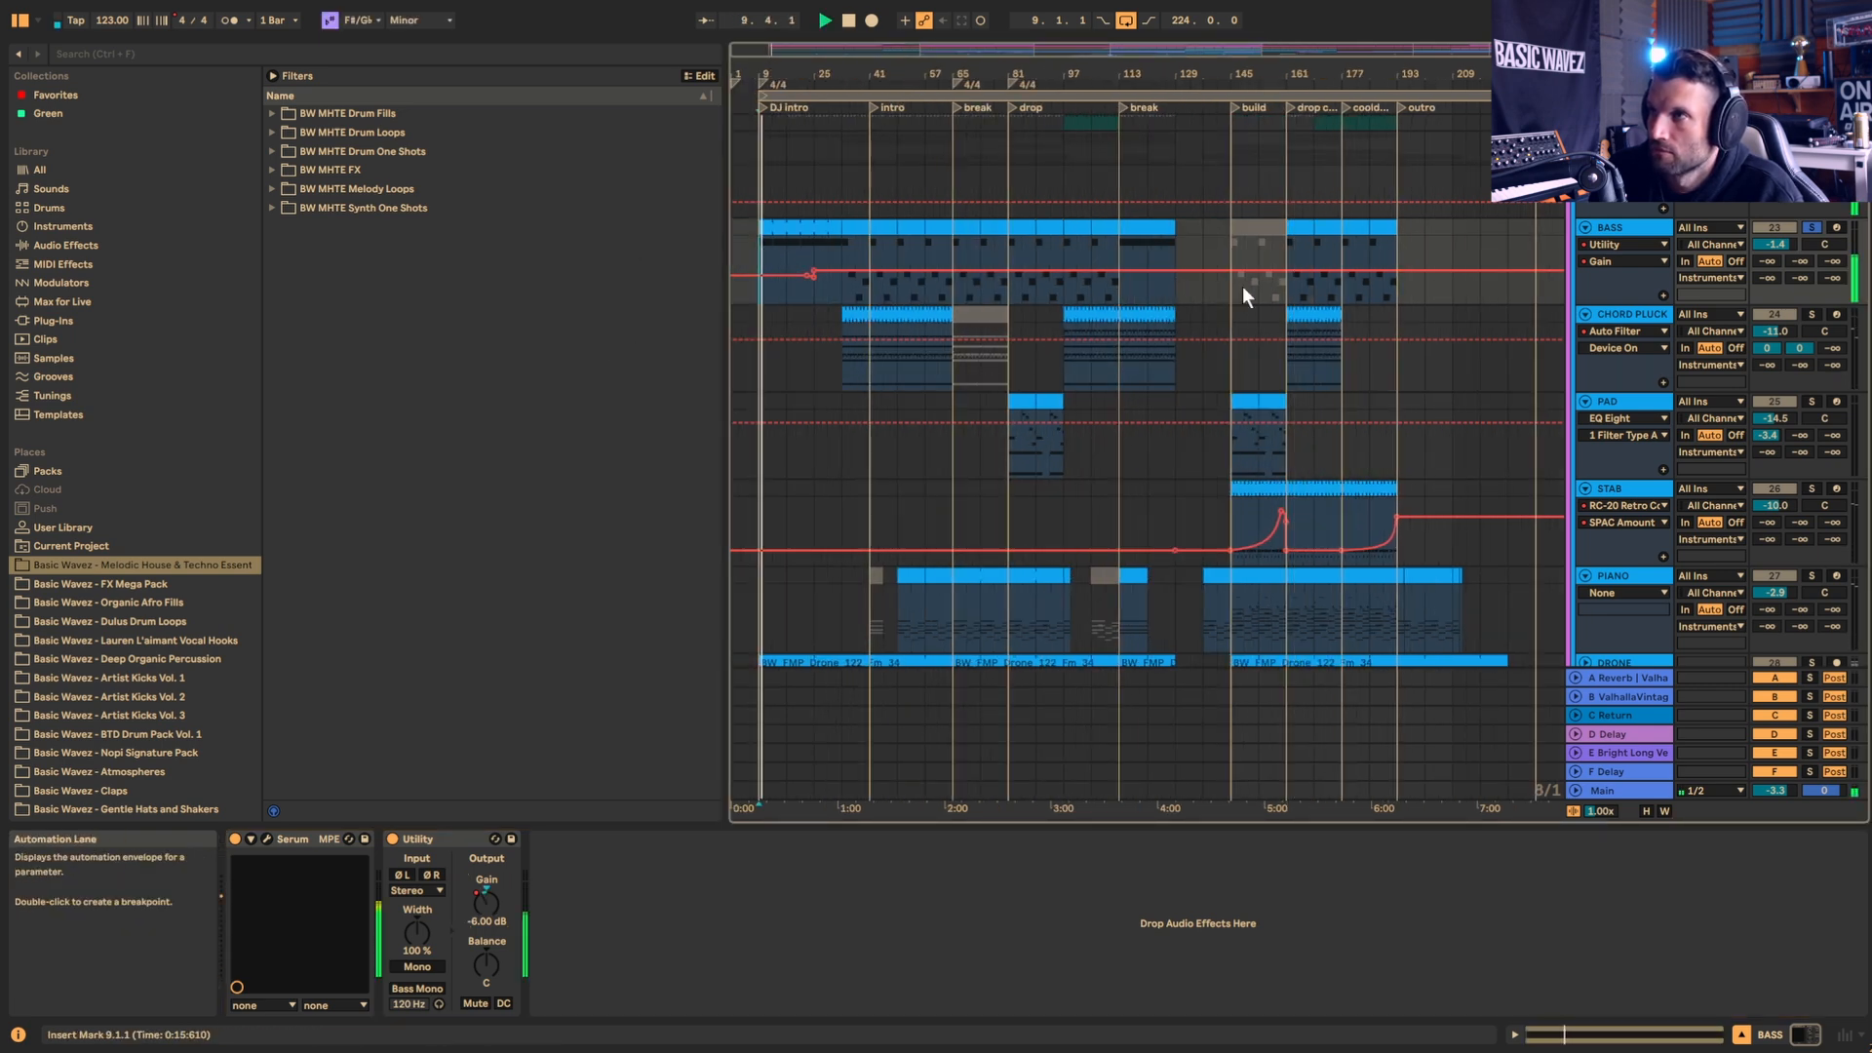
click(1287, 260)
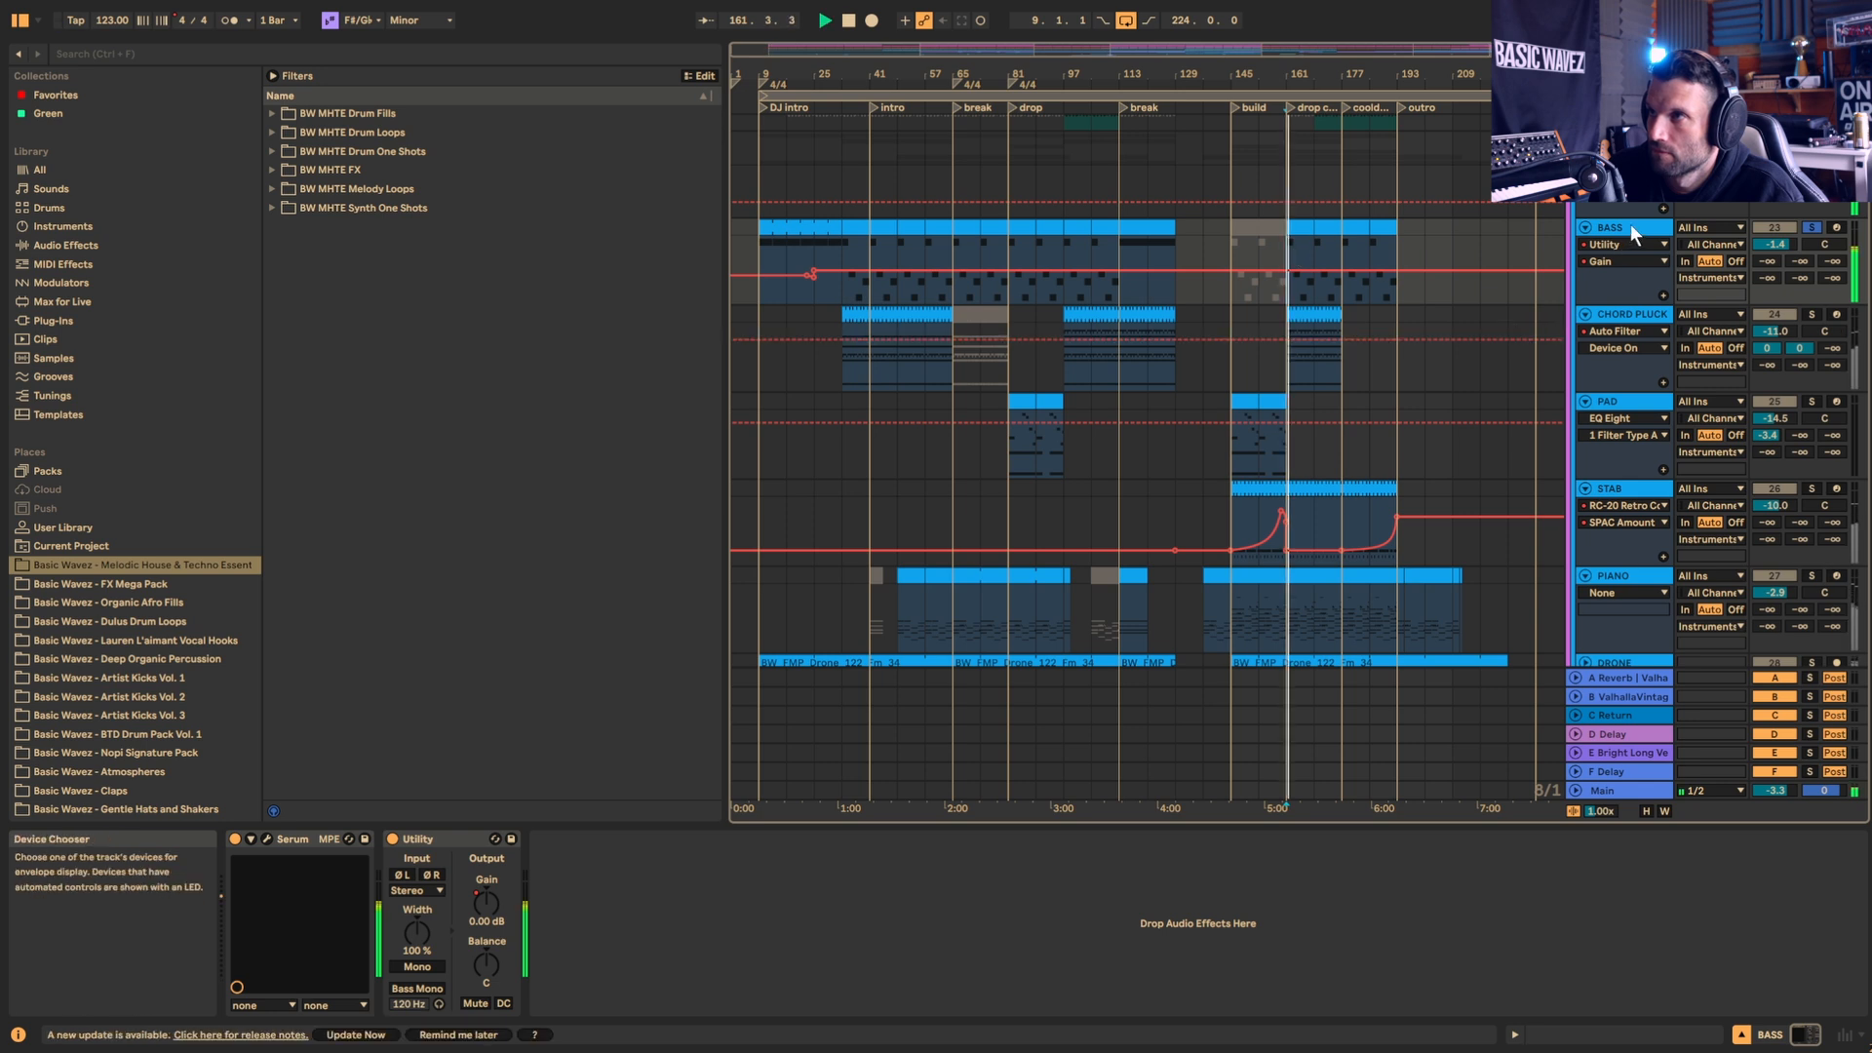
Step: Unsolo the BASS track and fold the BASS, CHORD PLUCK, PAD, STAB and PIANO tracks
click(1585, 315)
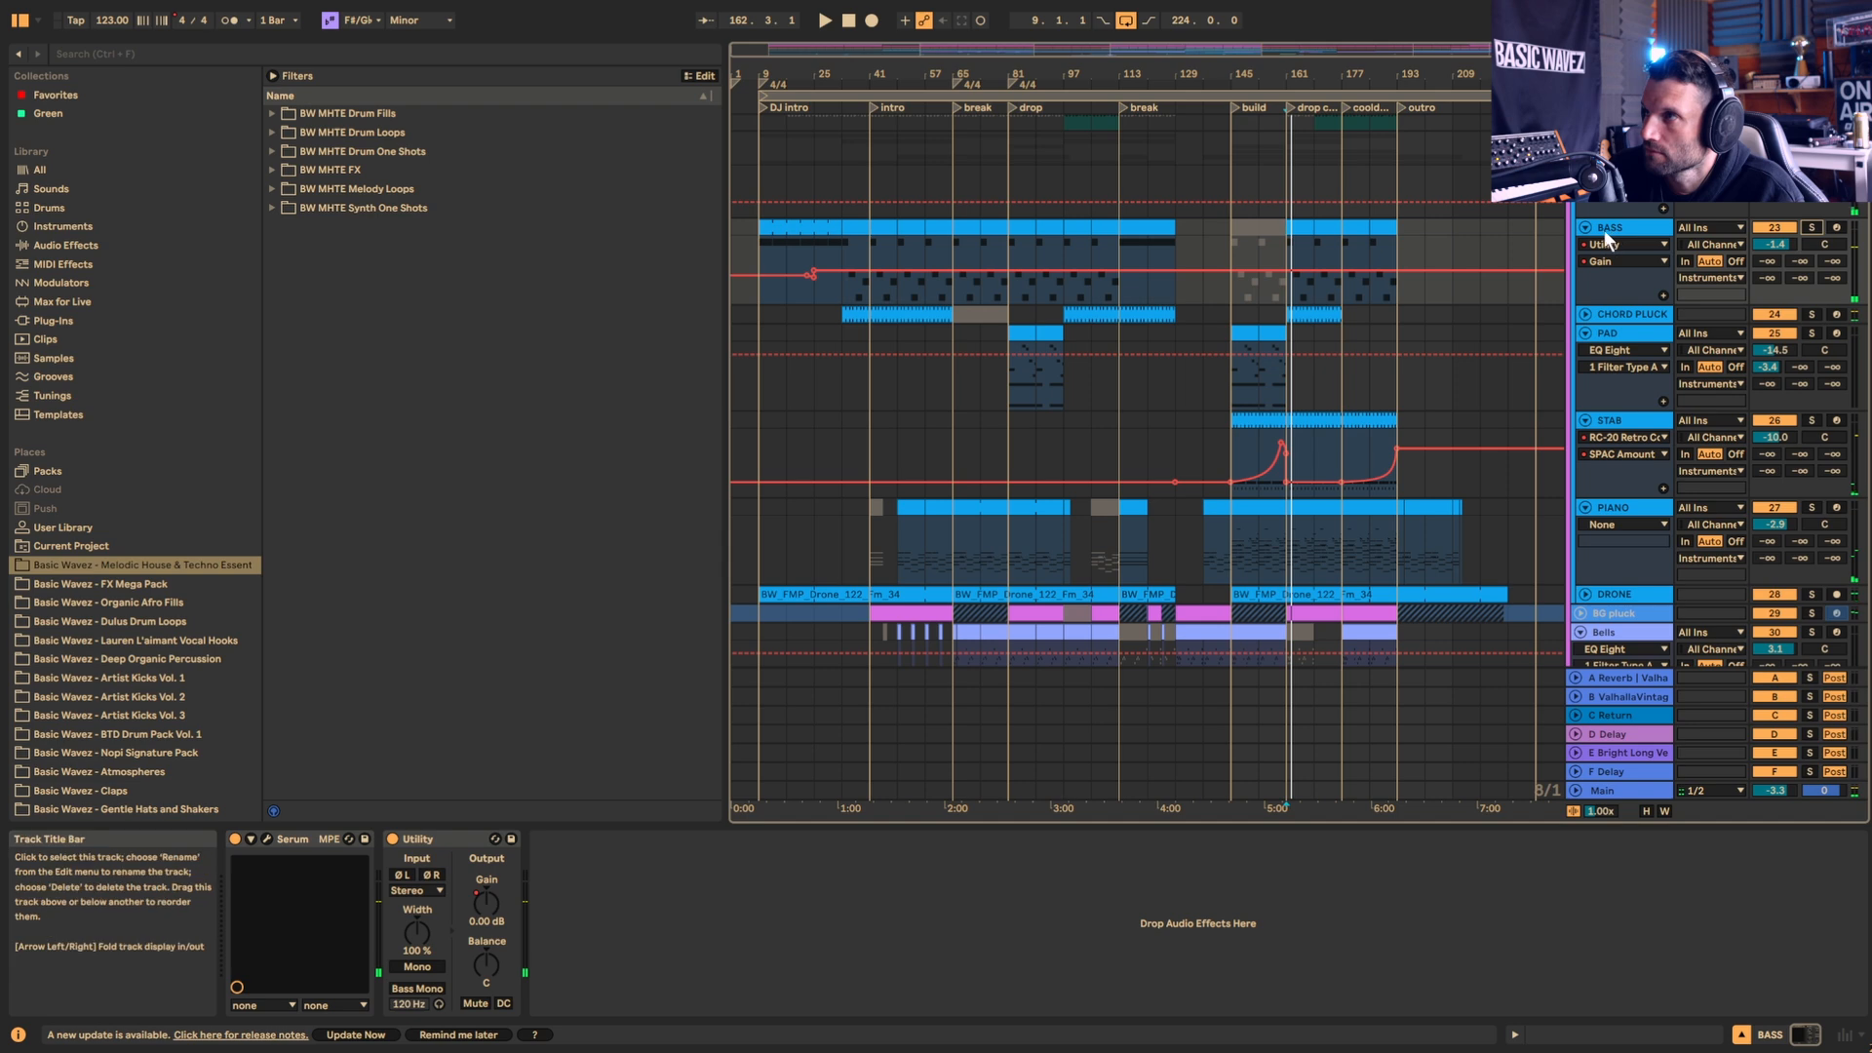
click(1585, 228)
click(1587, 267)
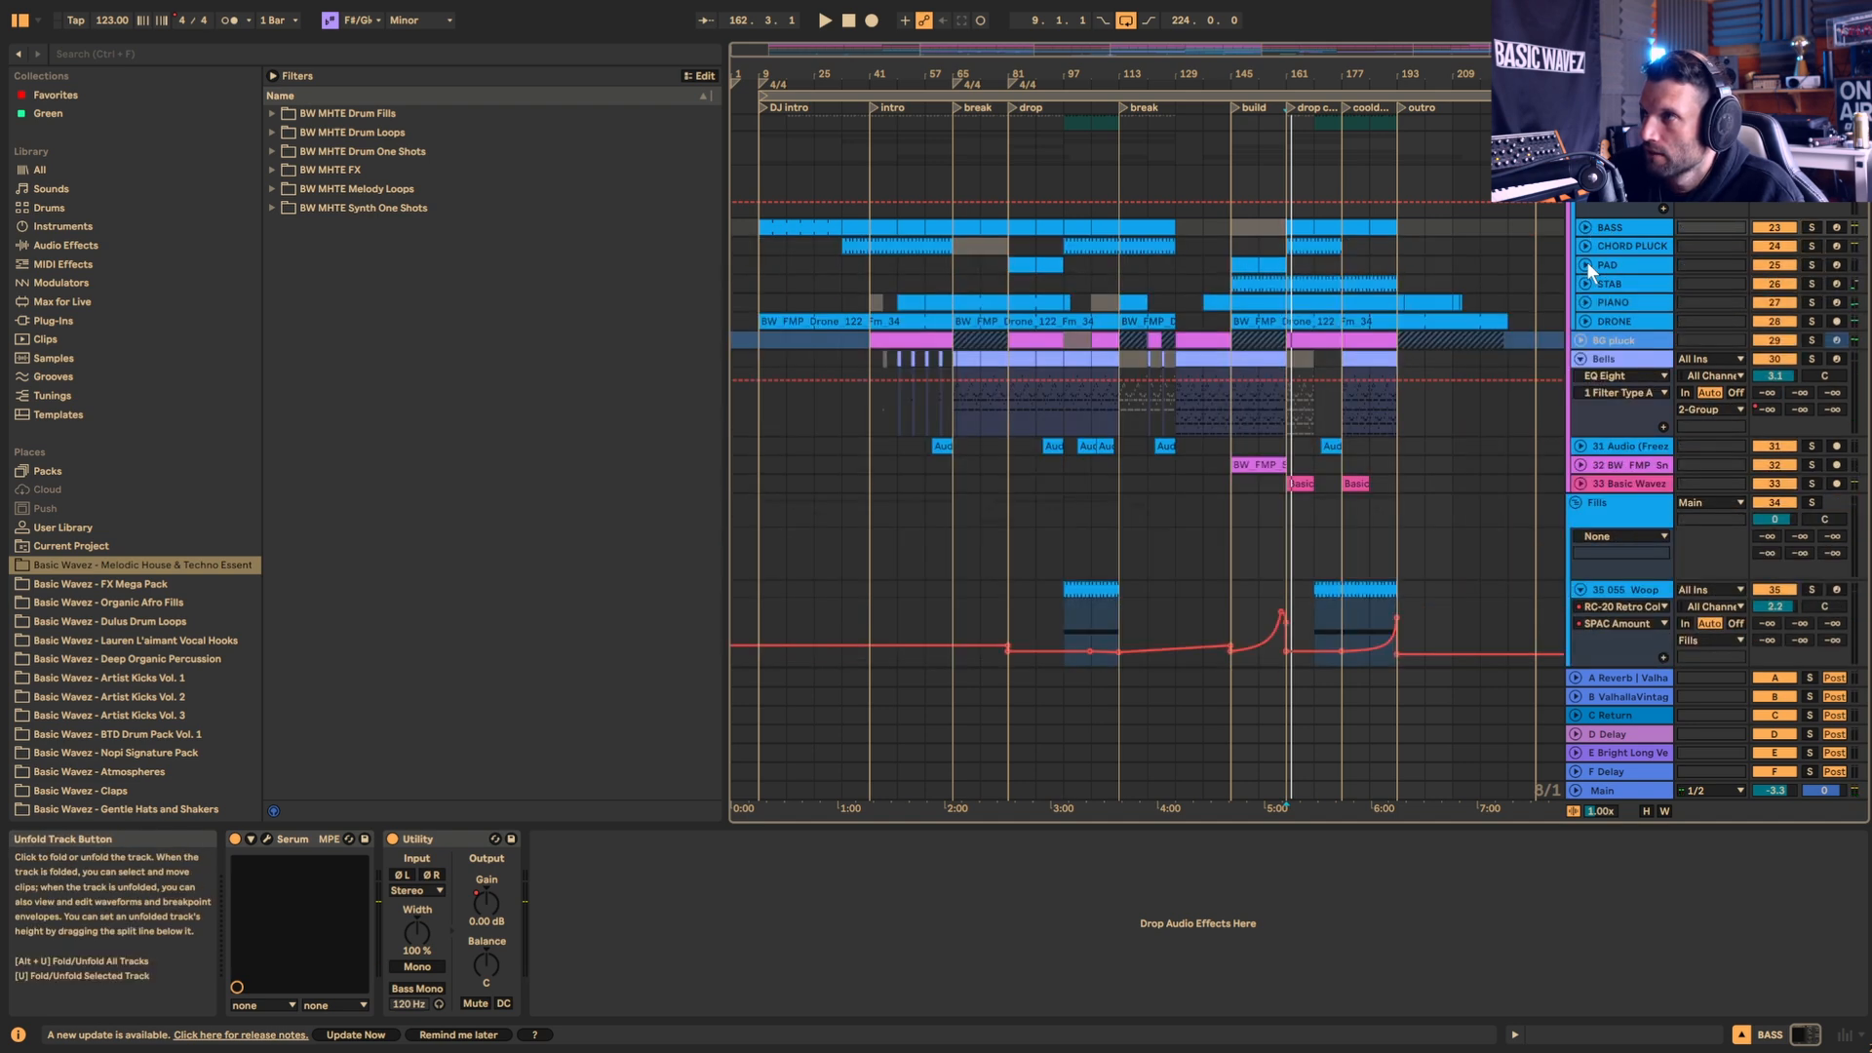
Step: Unfold the BG pluck track and place the insert marker on it at bar 161
click(1617, 207)
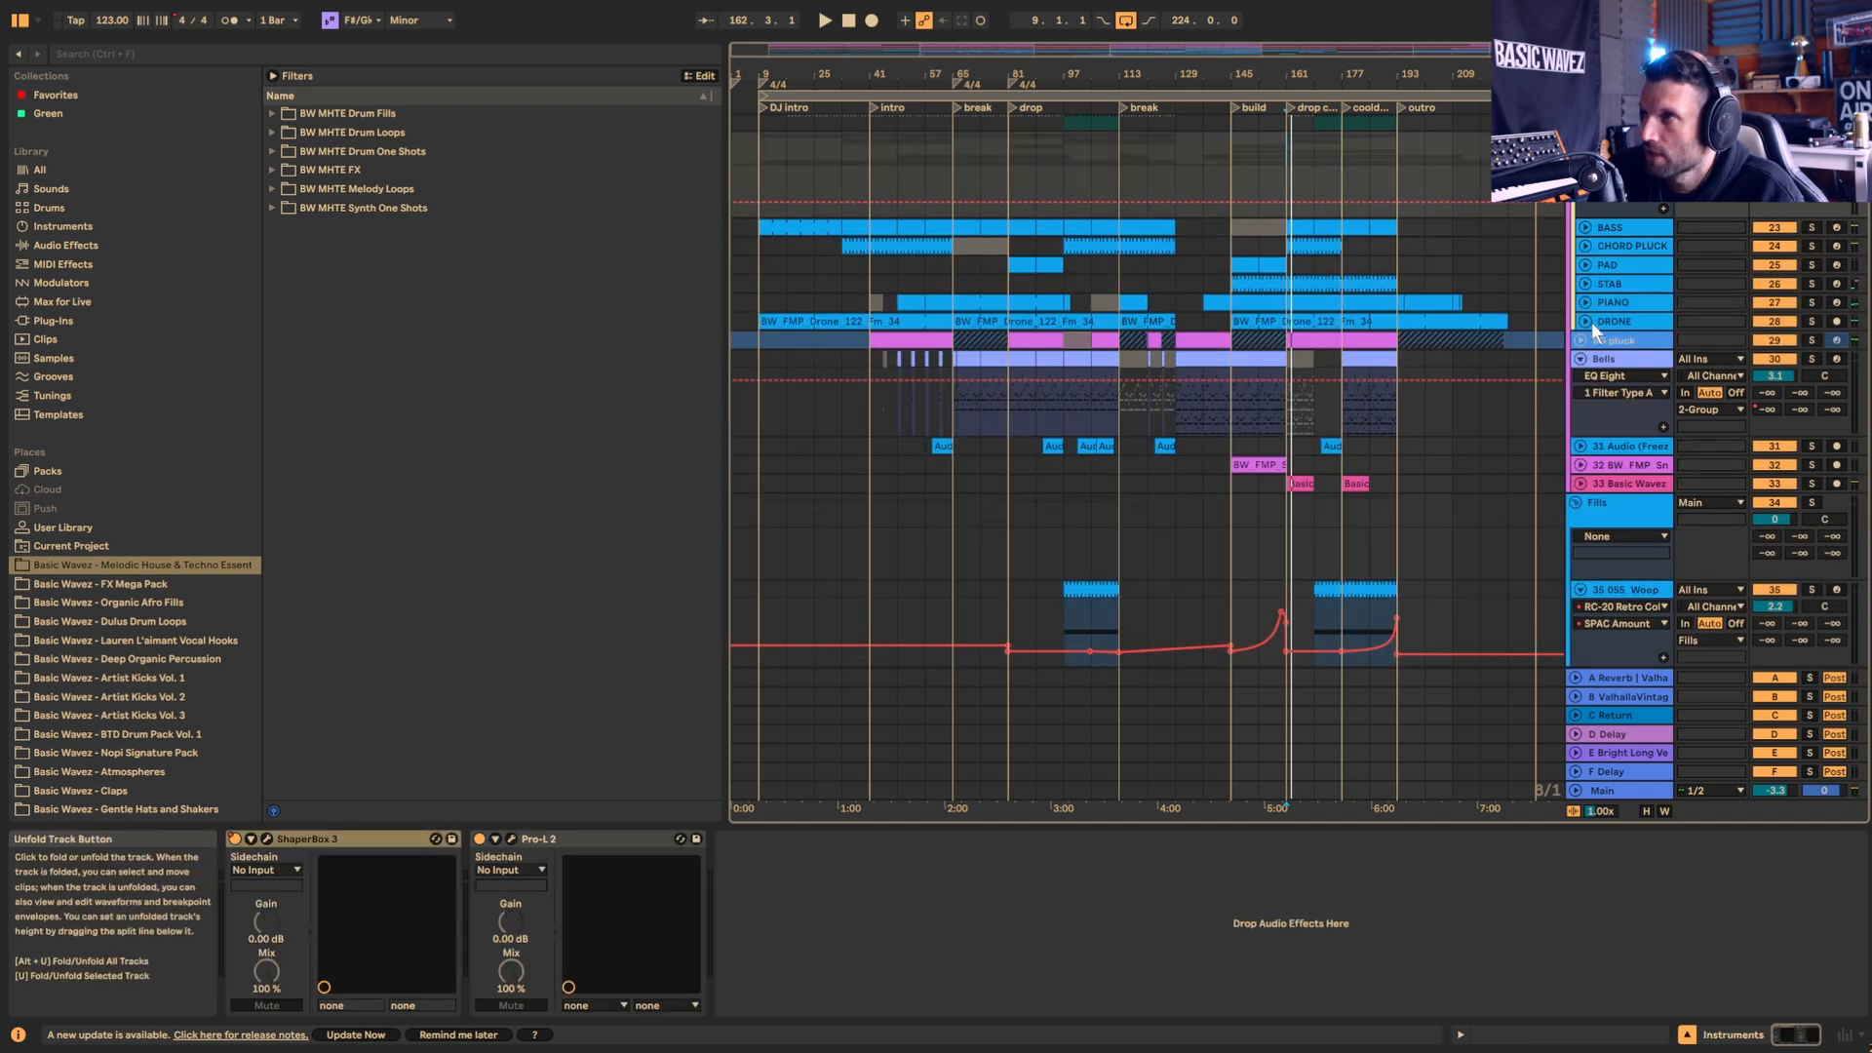
click(1580, 341)
click(1296, 398)
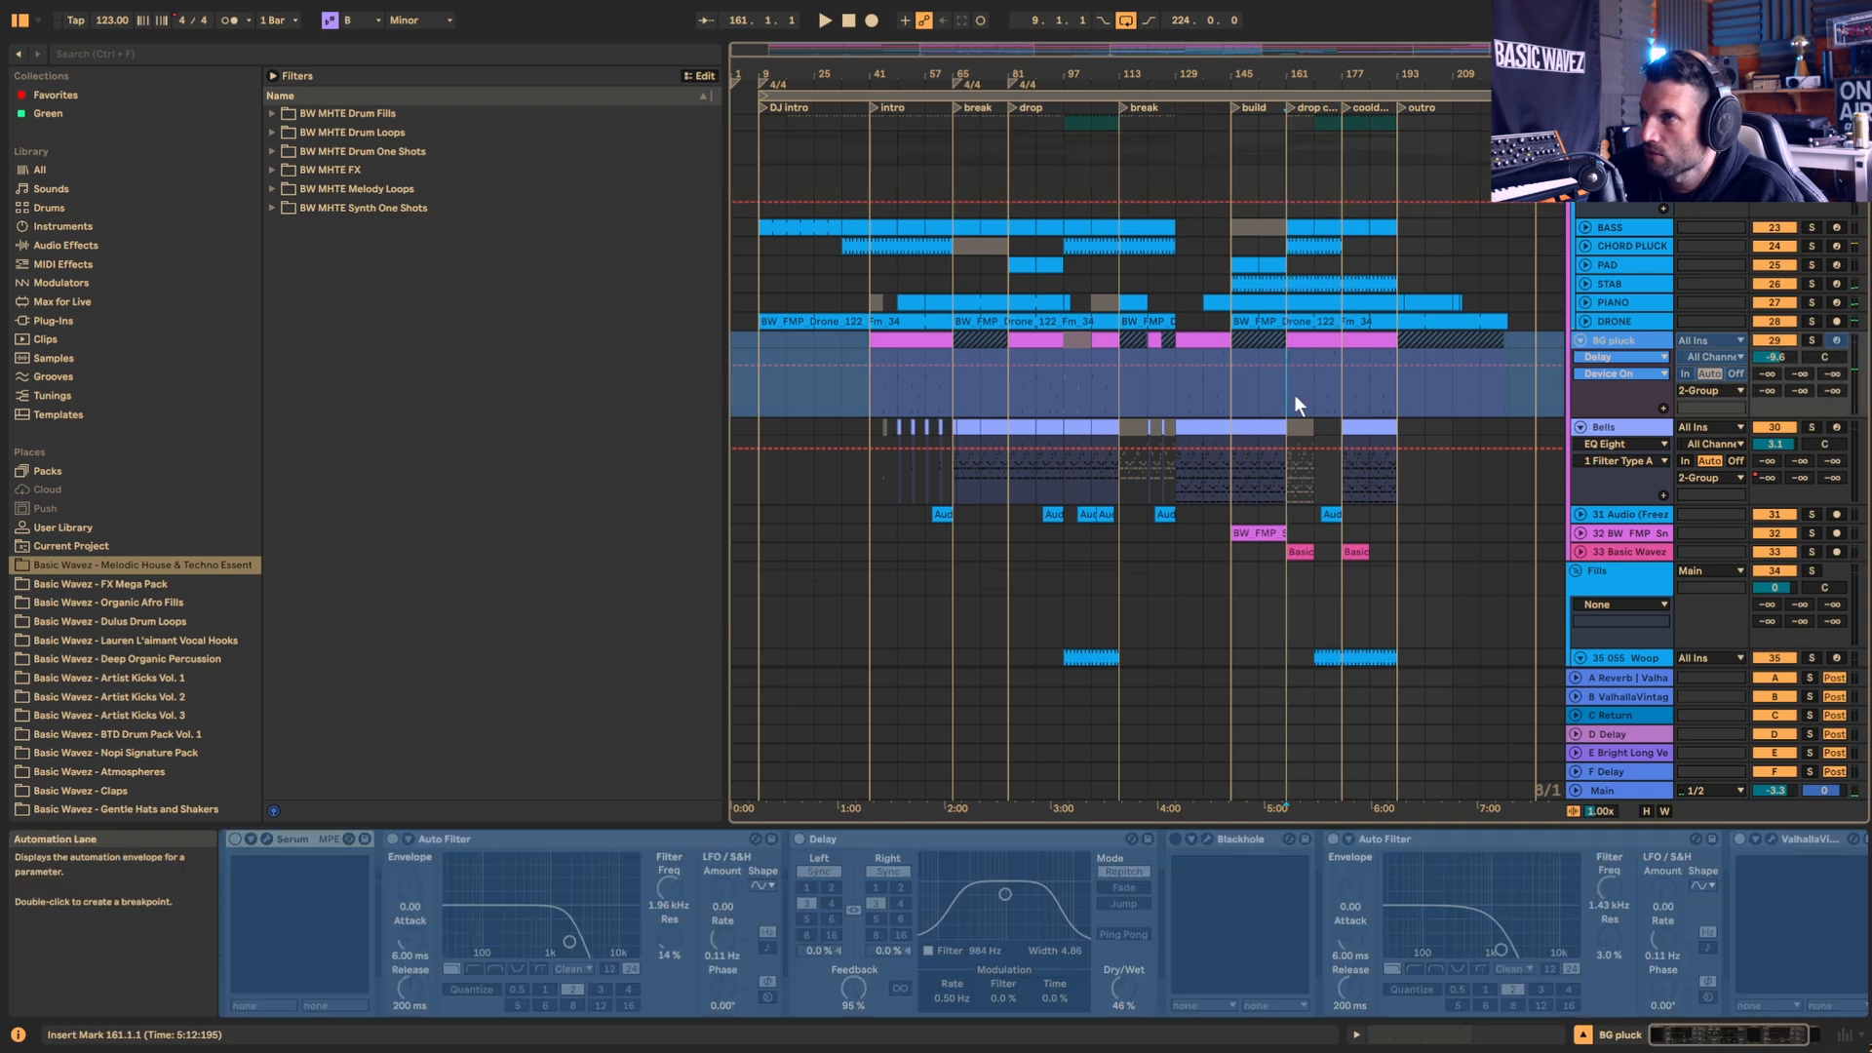
Step: Unfold and solo the DRONE track, play it from bar 161 and show its EQ Eight
drag(1437, 49, 1597, 335)
click(1584, 321)
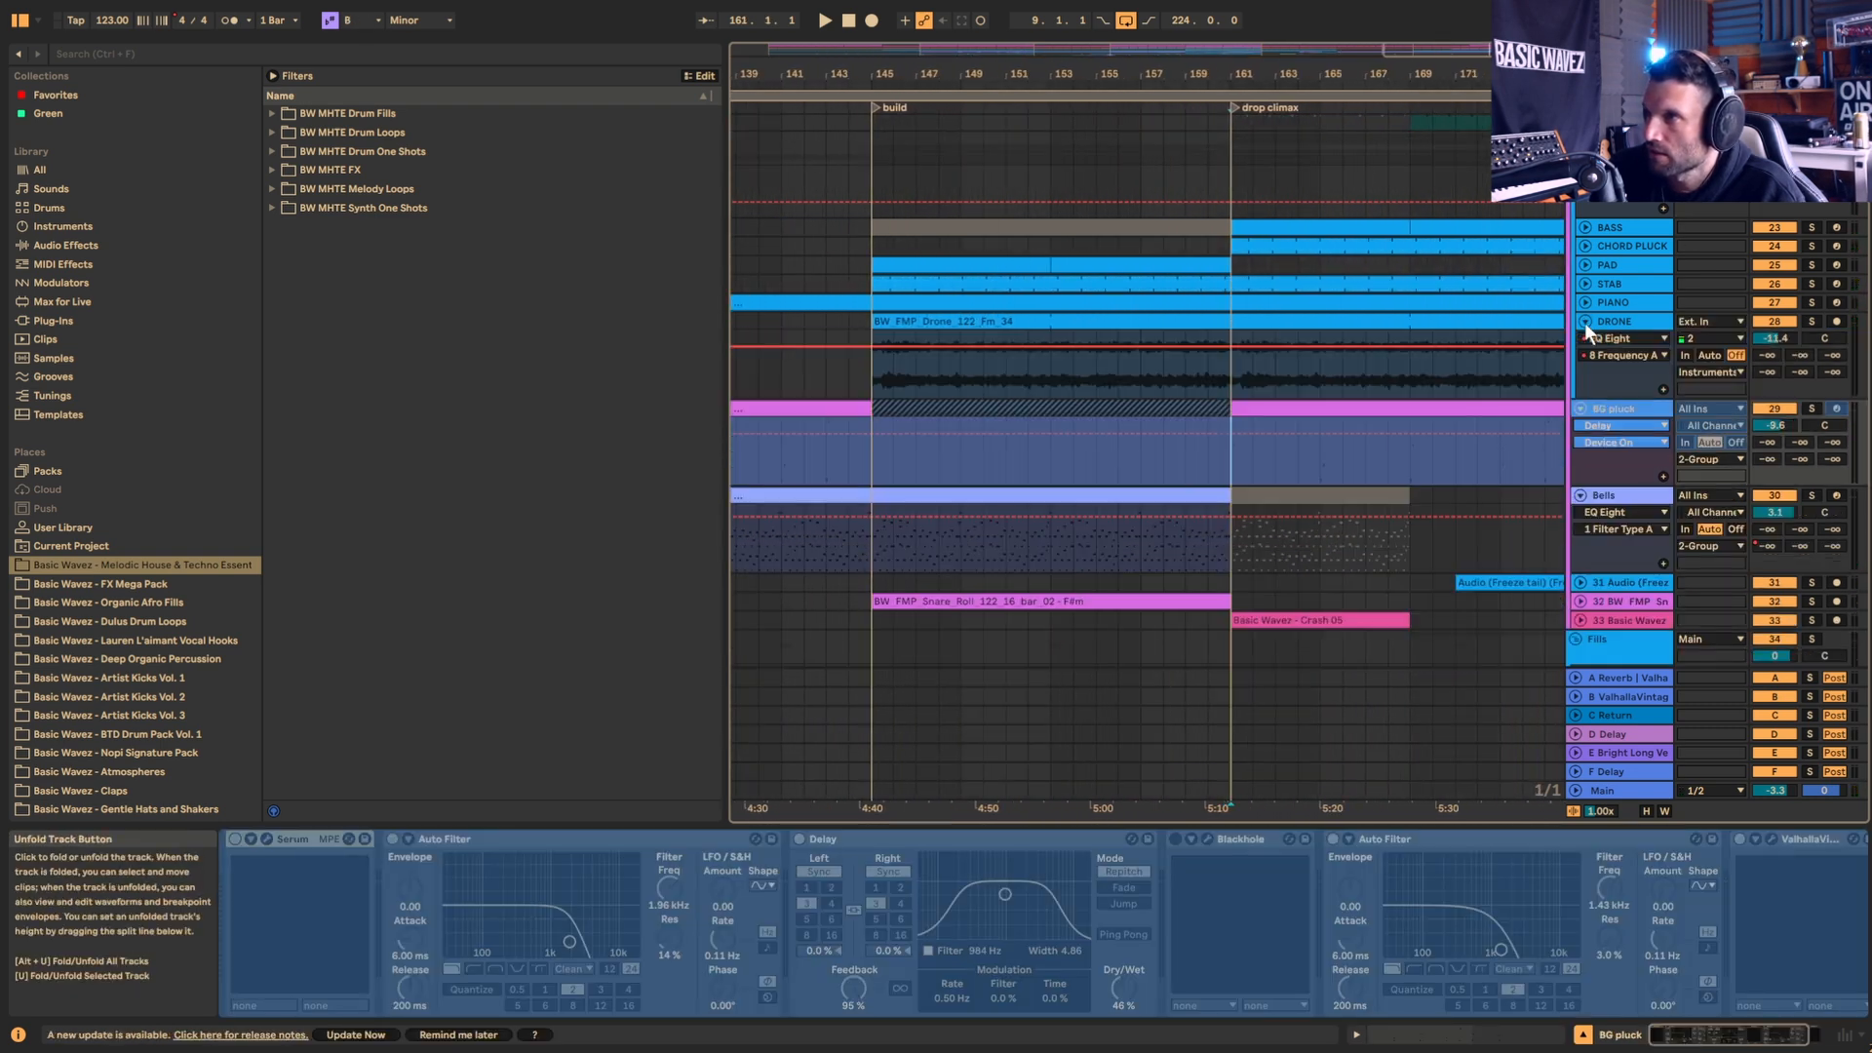
click(1811, 320)
key(space)
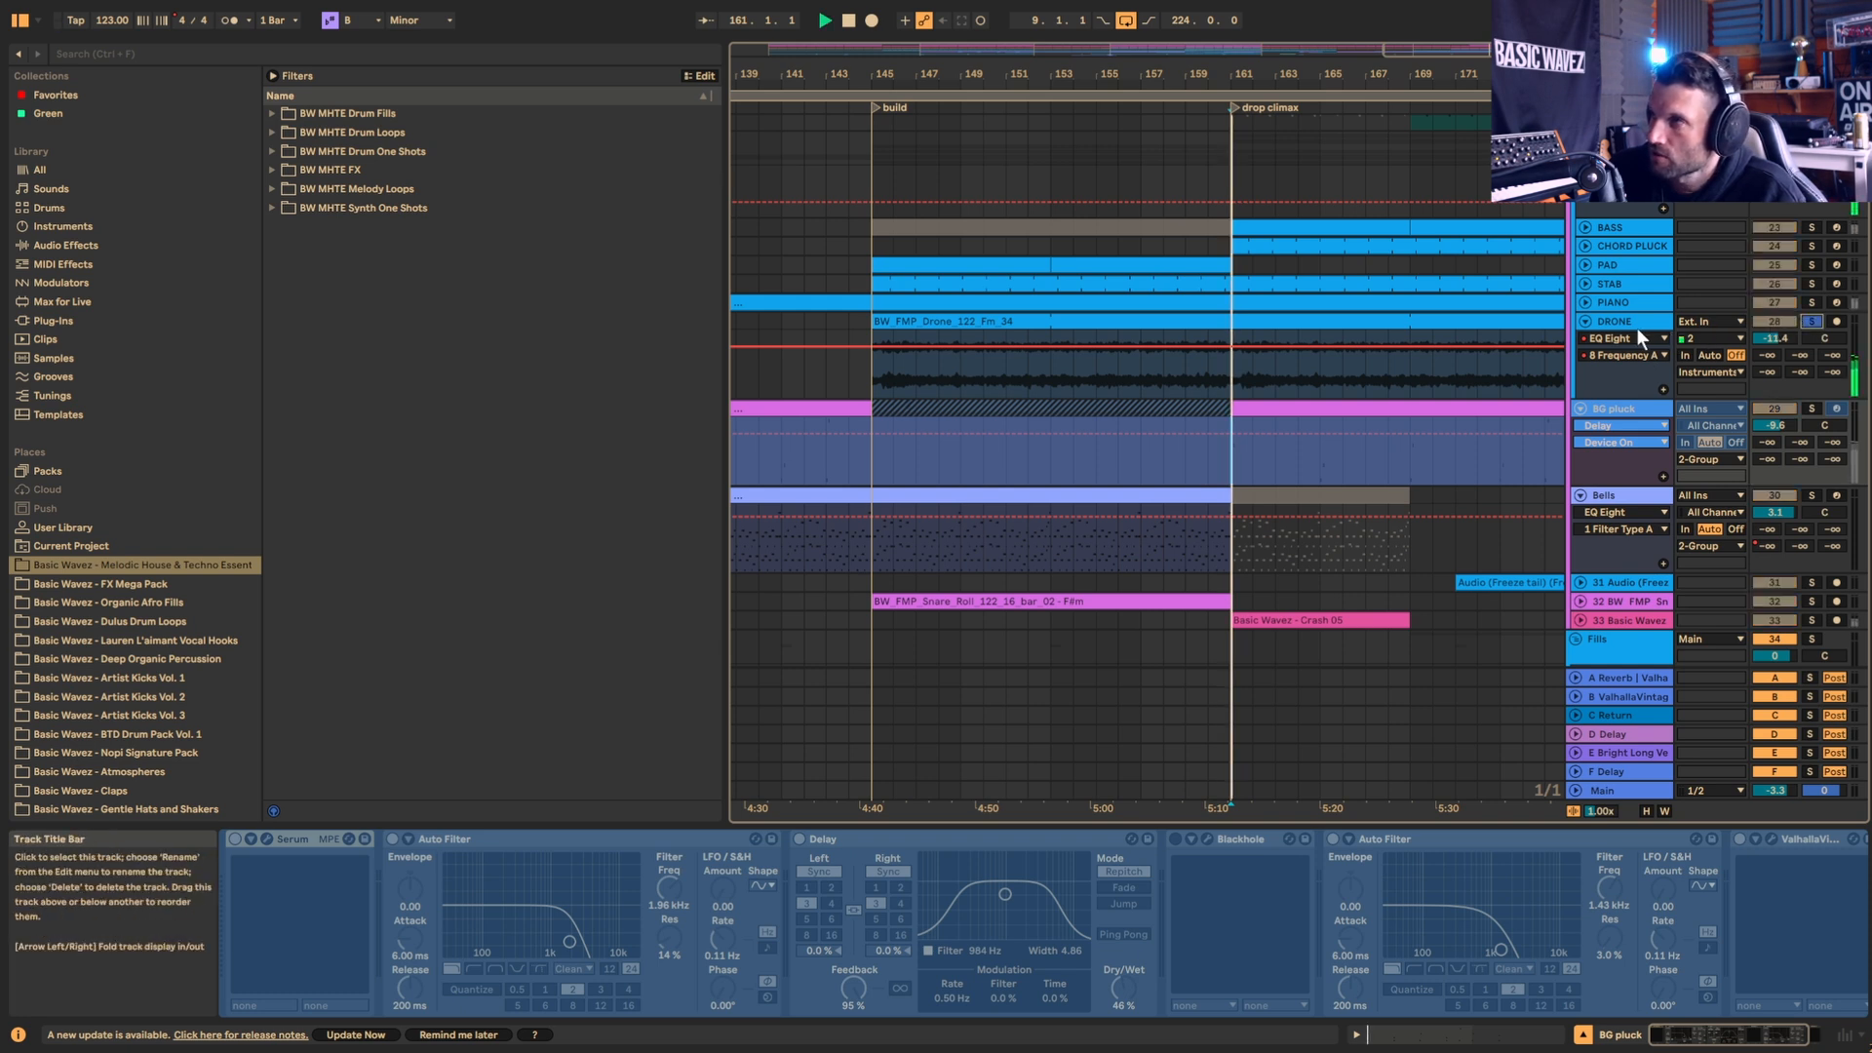
click(1636, 328)
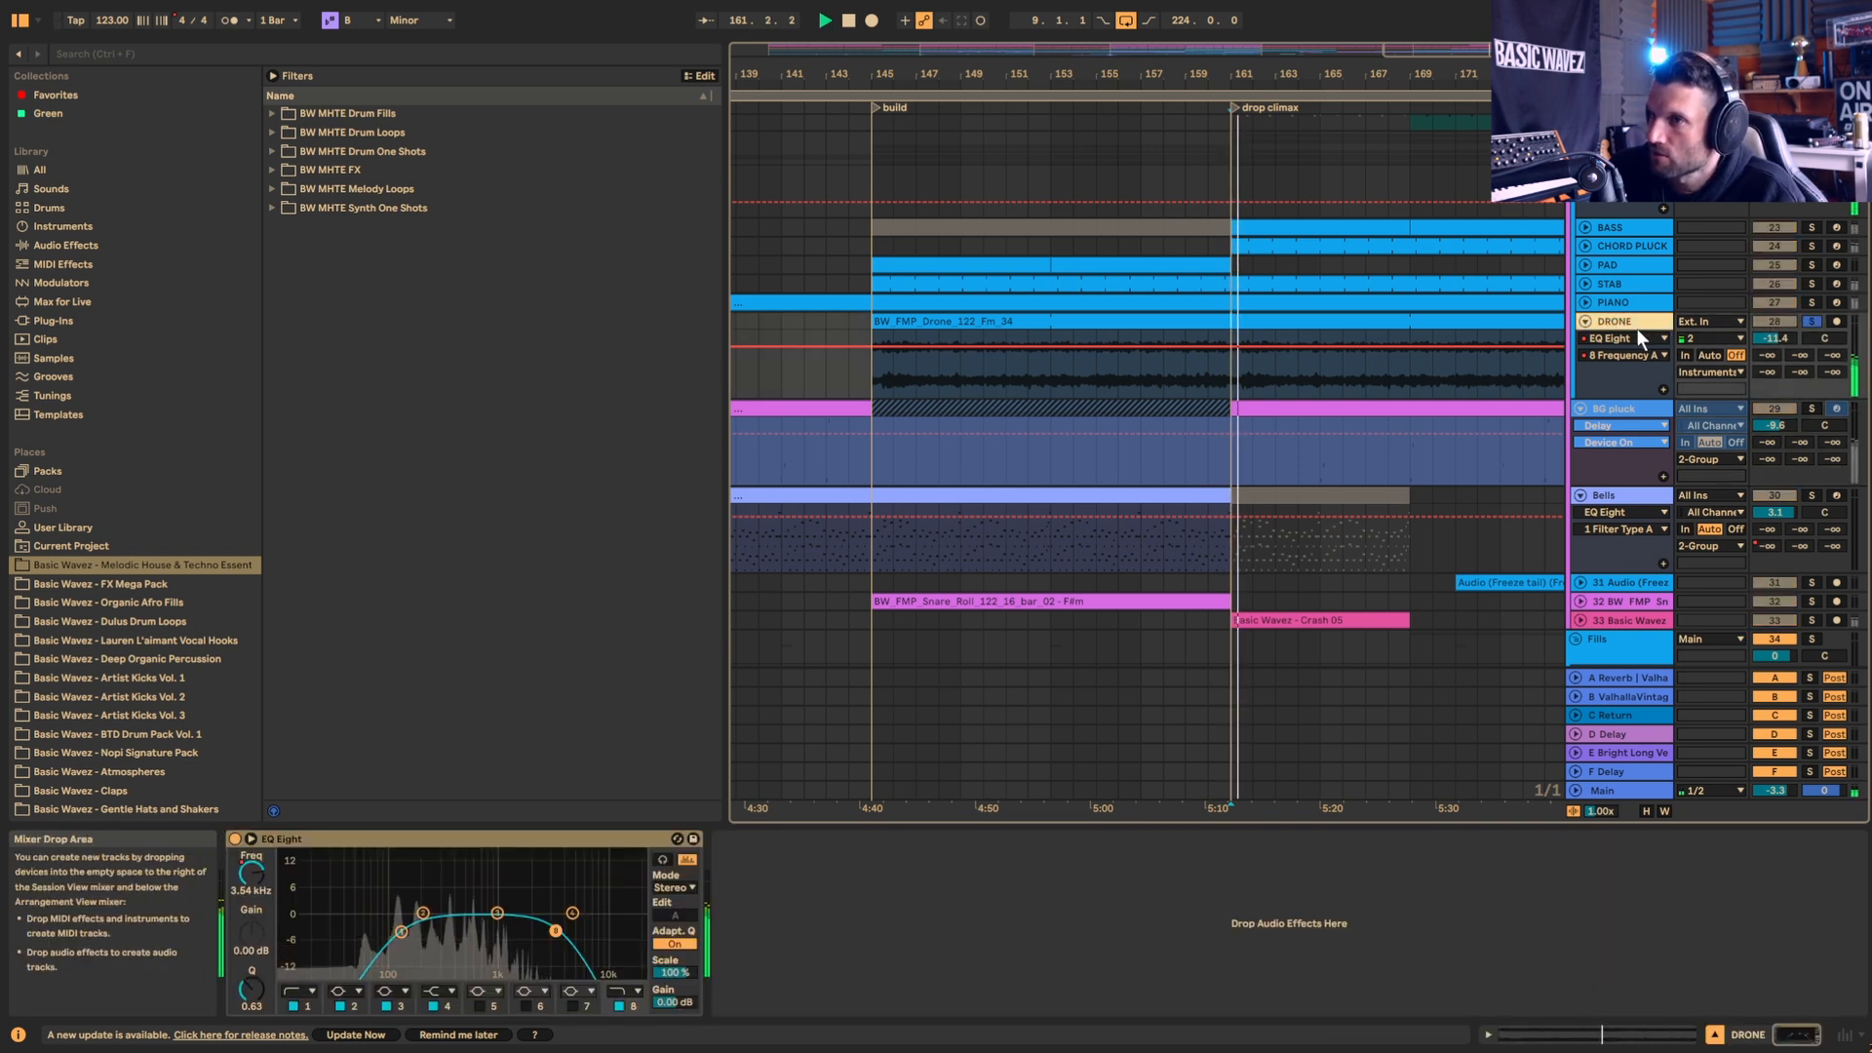
Step: Show the contents of the Basic Wavez - FX Mega Pack folder and replay the soloed DRONE track from bar 161
click(148, 583)
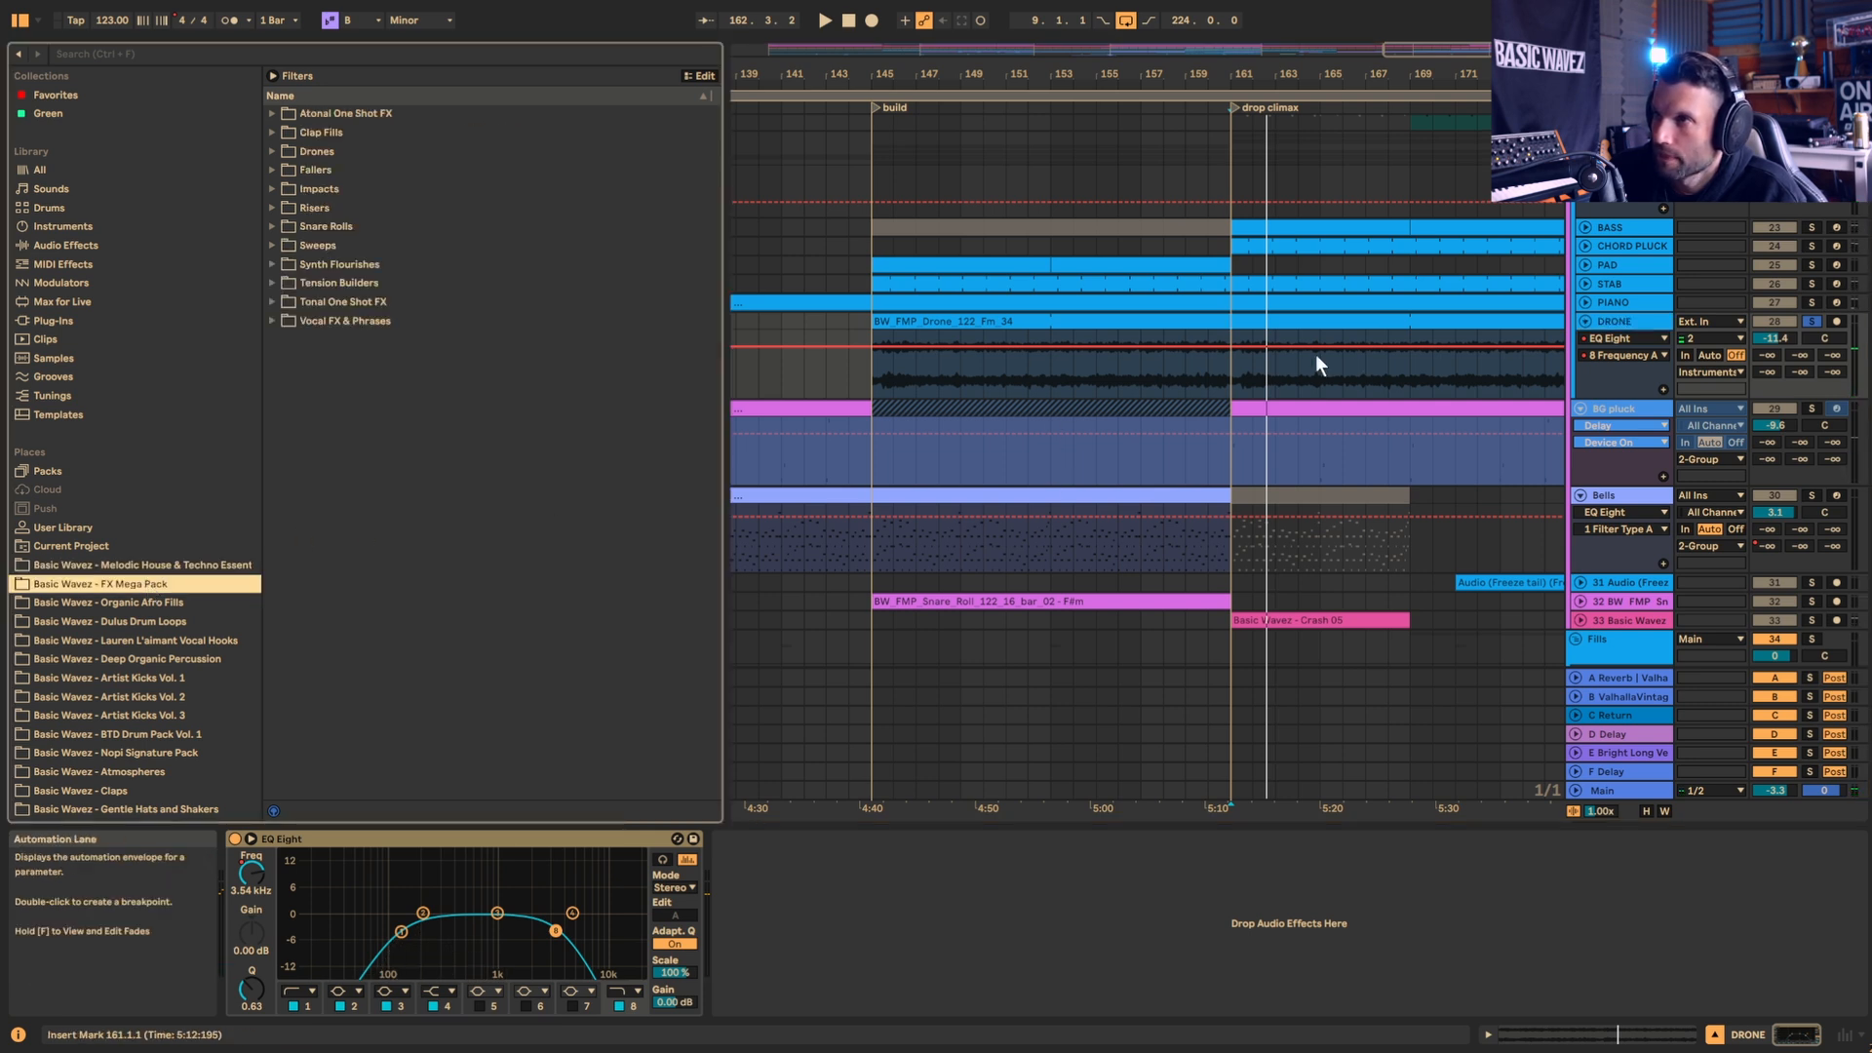
key(space)
click(1614, 326)
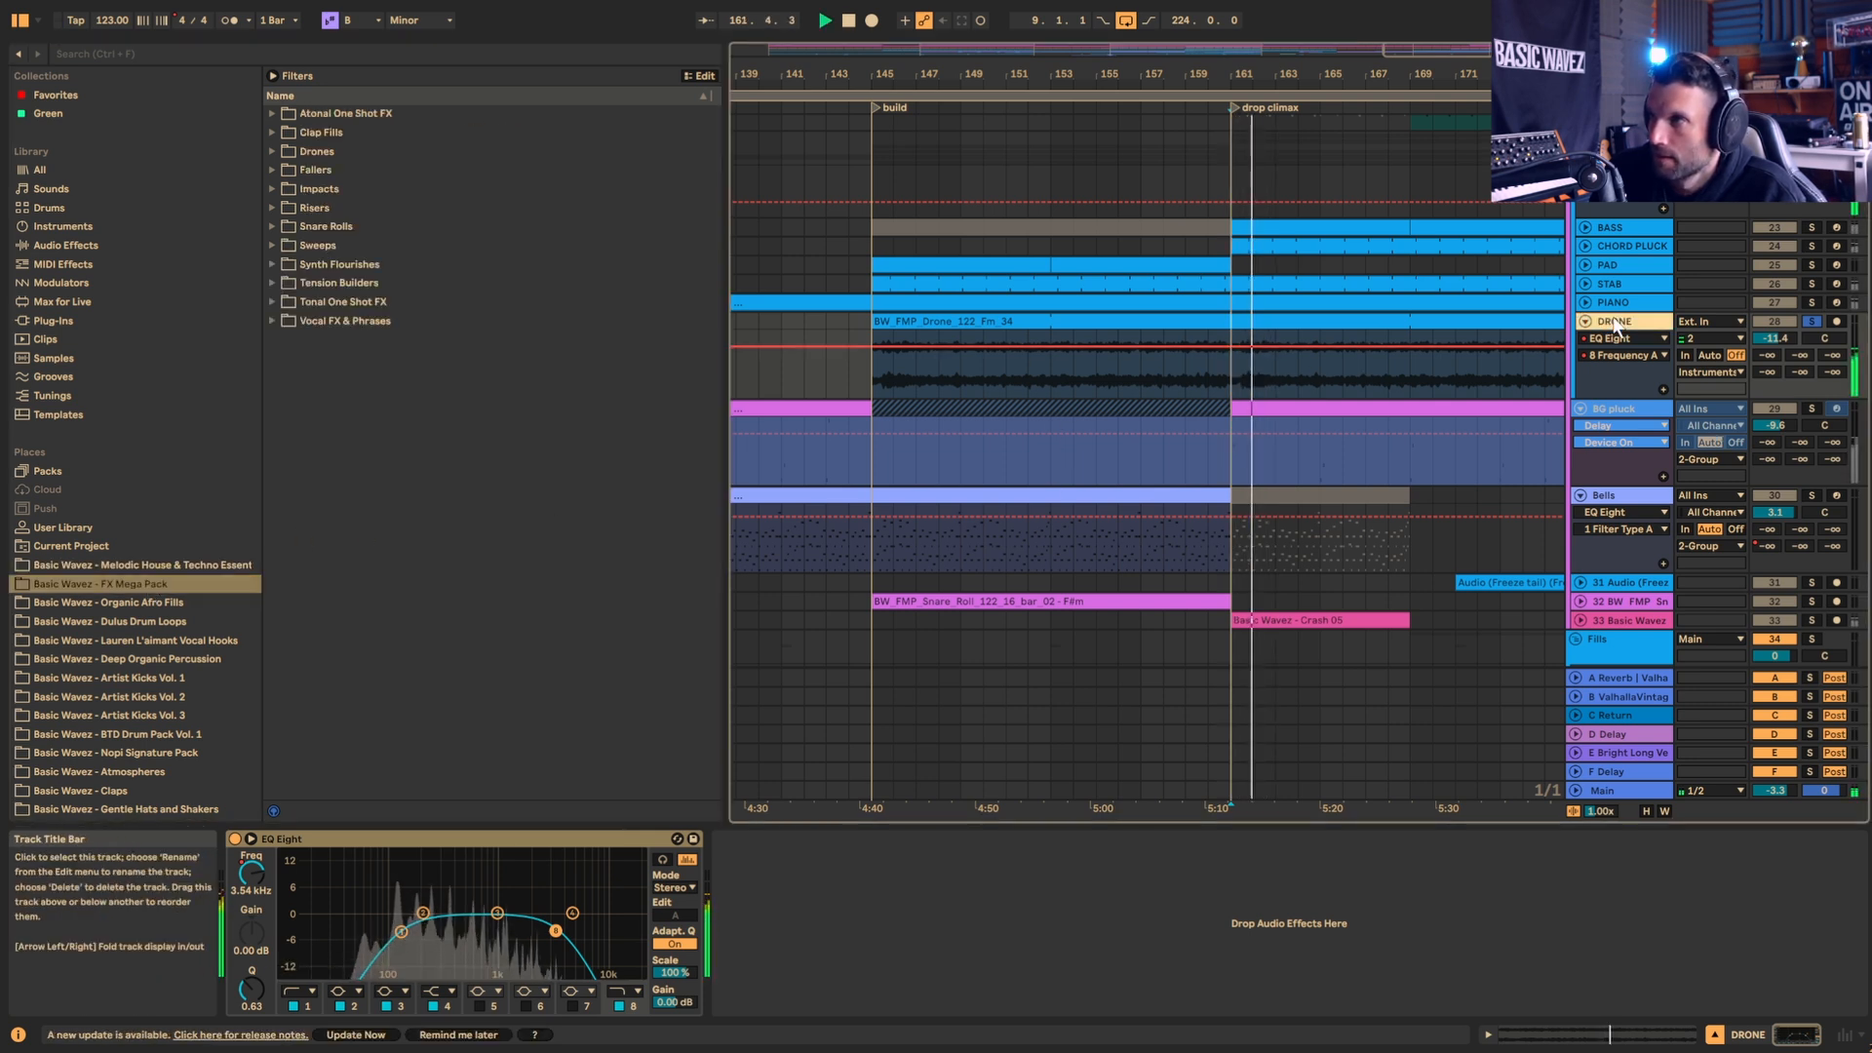
double_click(1614, 326)
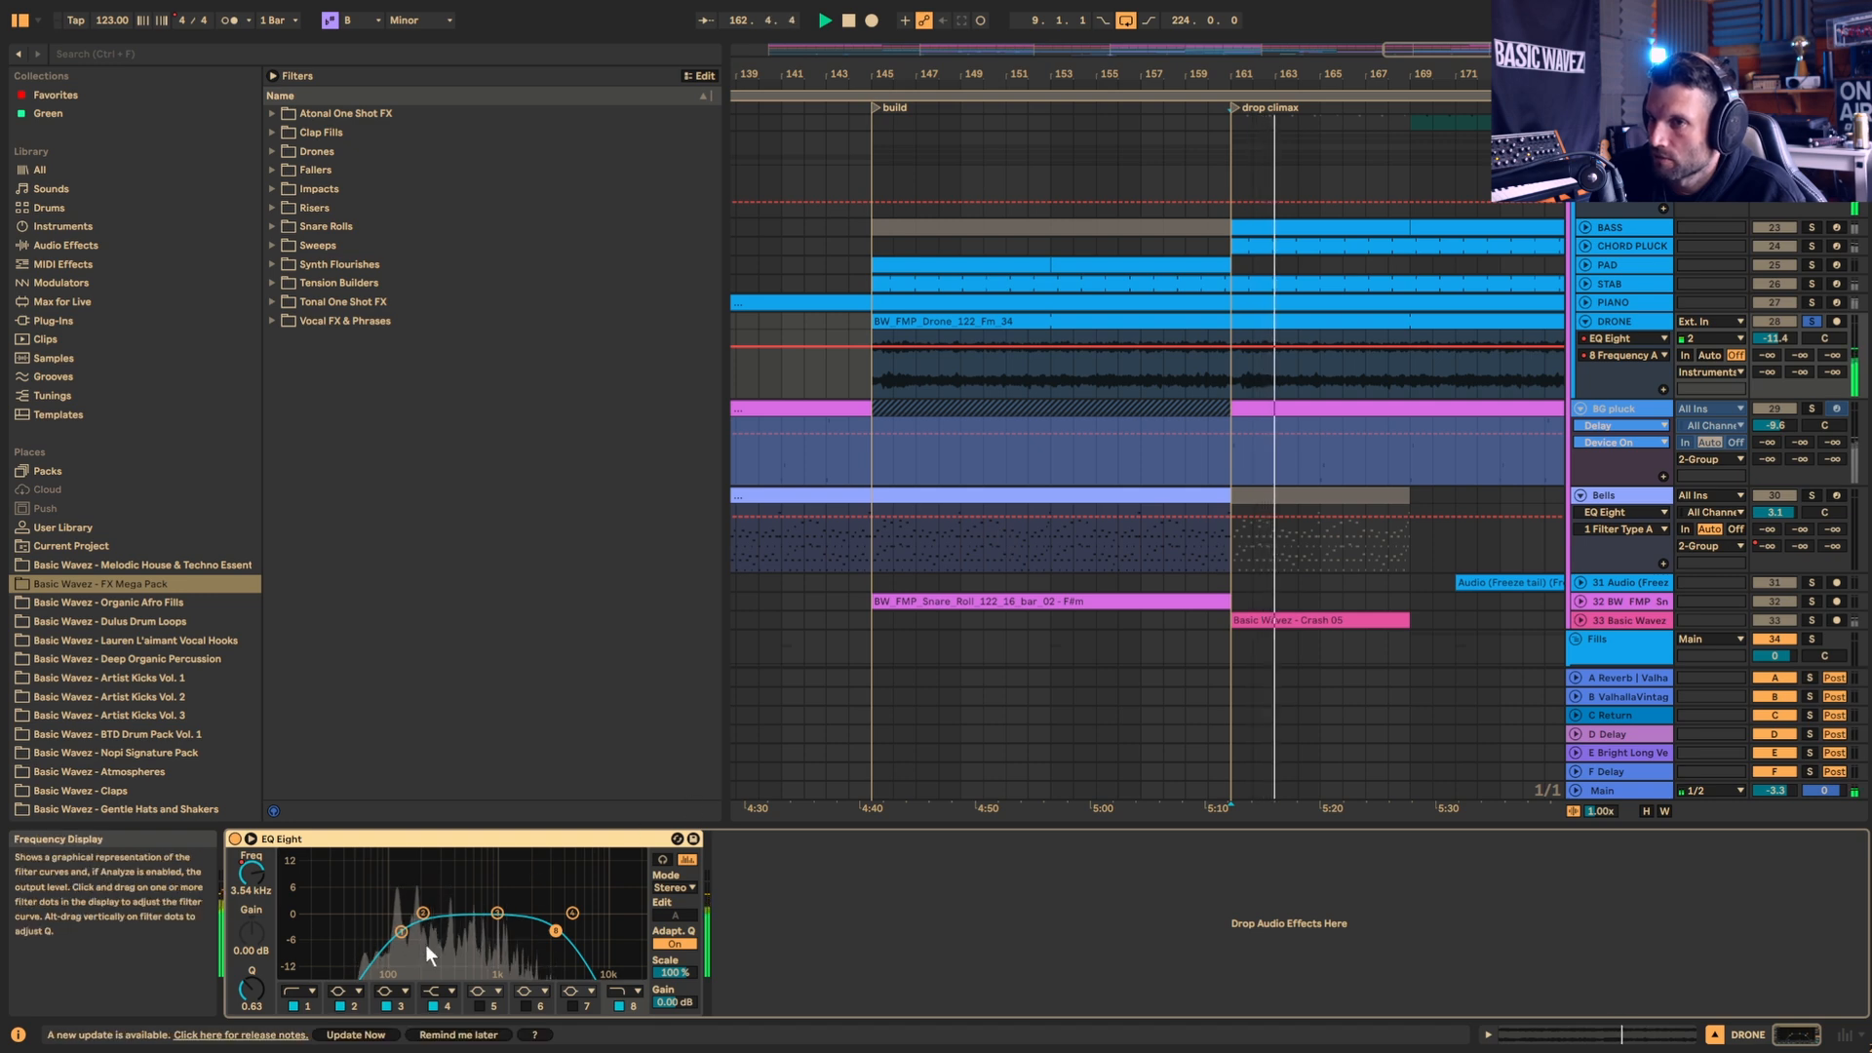
drag(1429, 52, 1444, 13)
key(space)
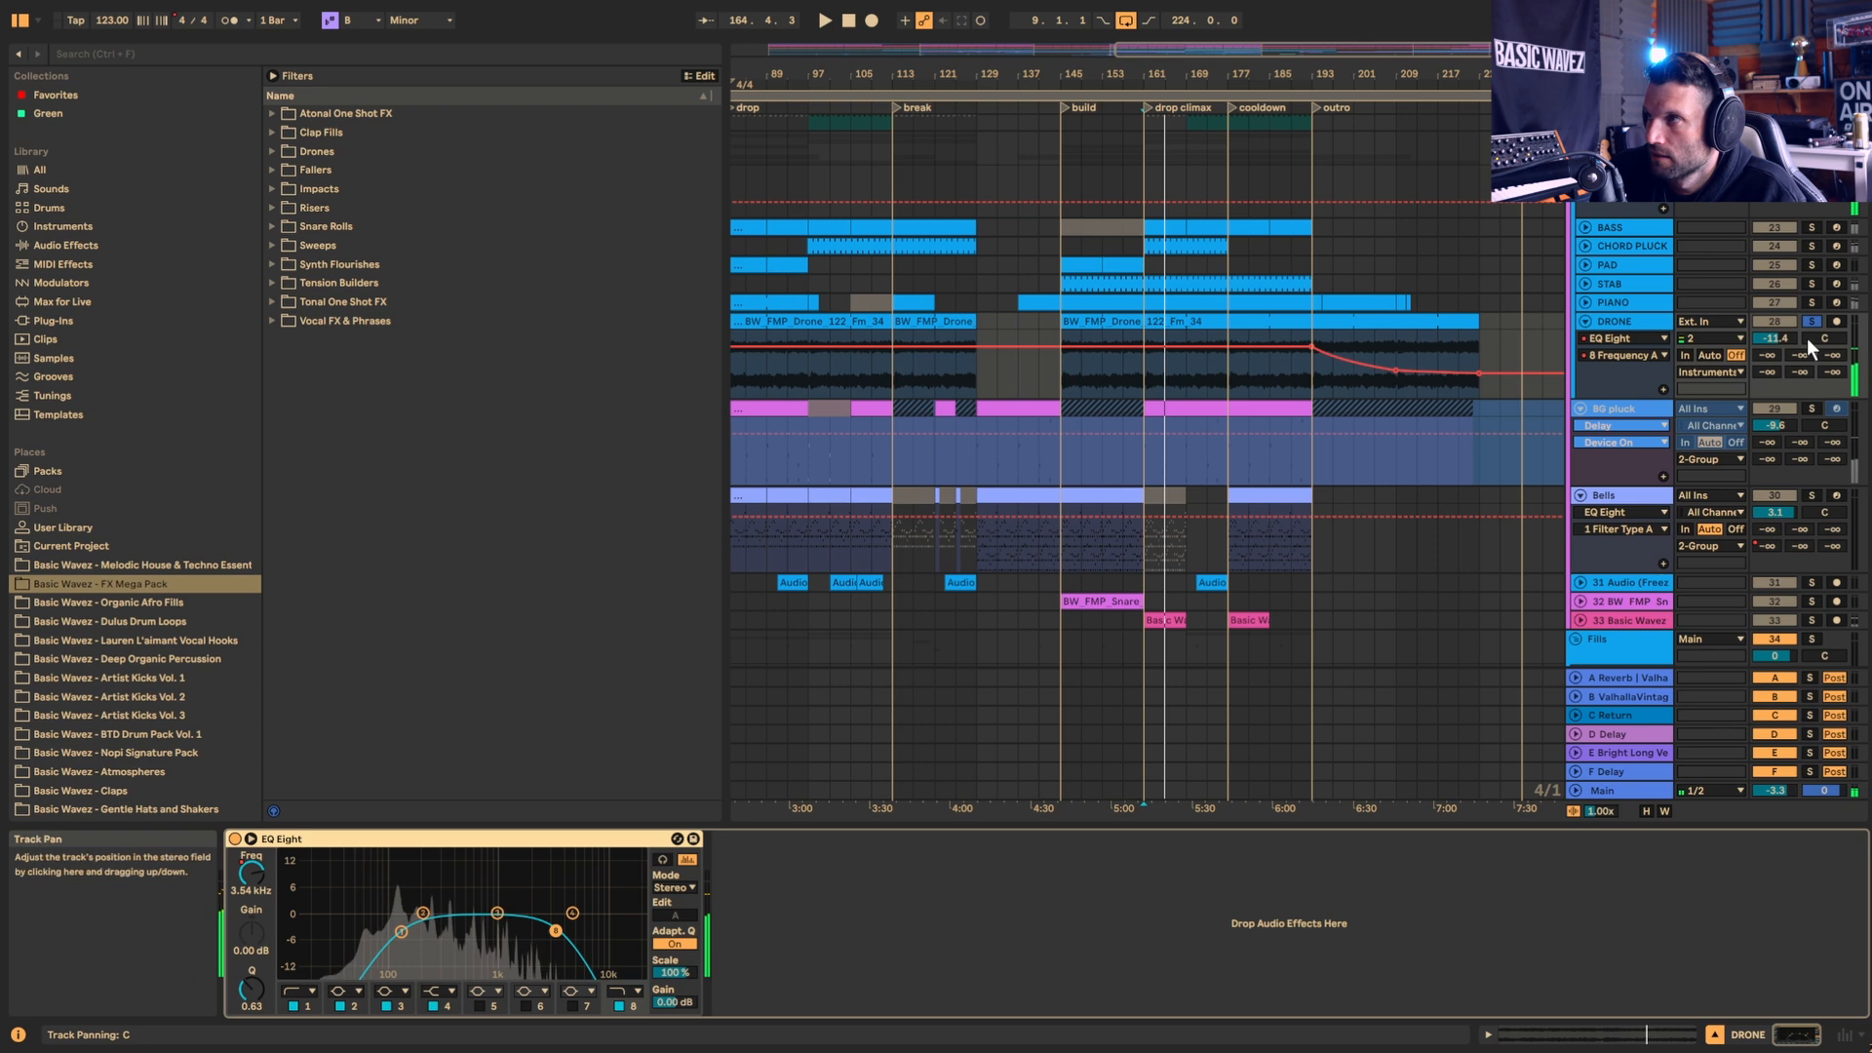
Step: Solo the BG pluck track, play it from bar 161 and unfreeze it
click(1812, 407)
click(1594, 407)
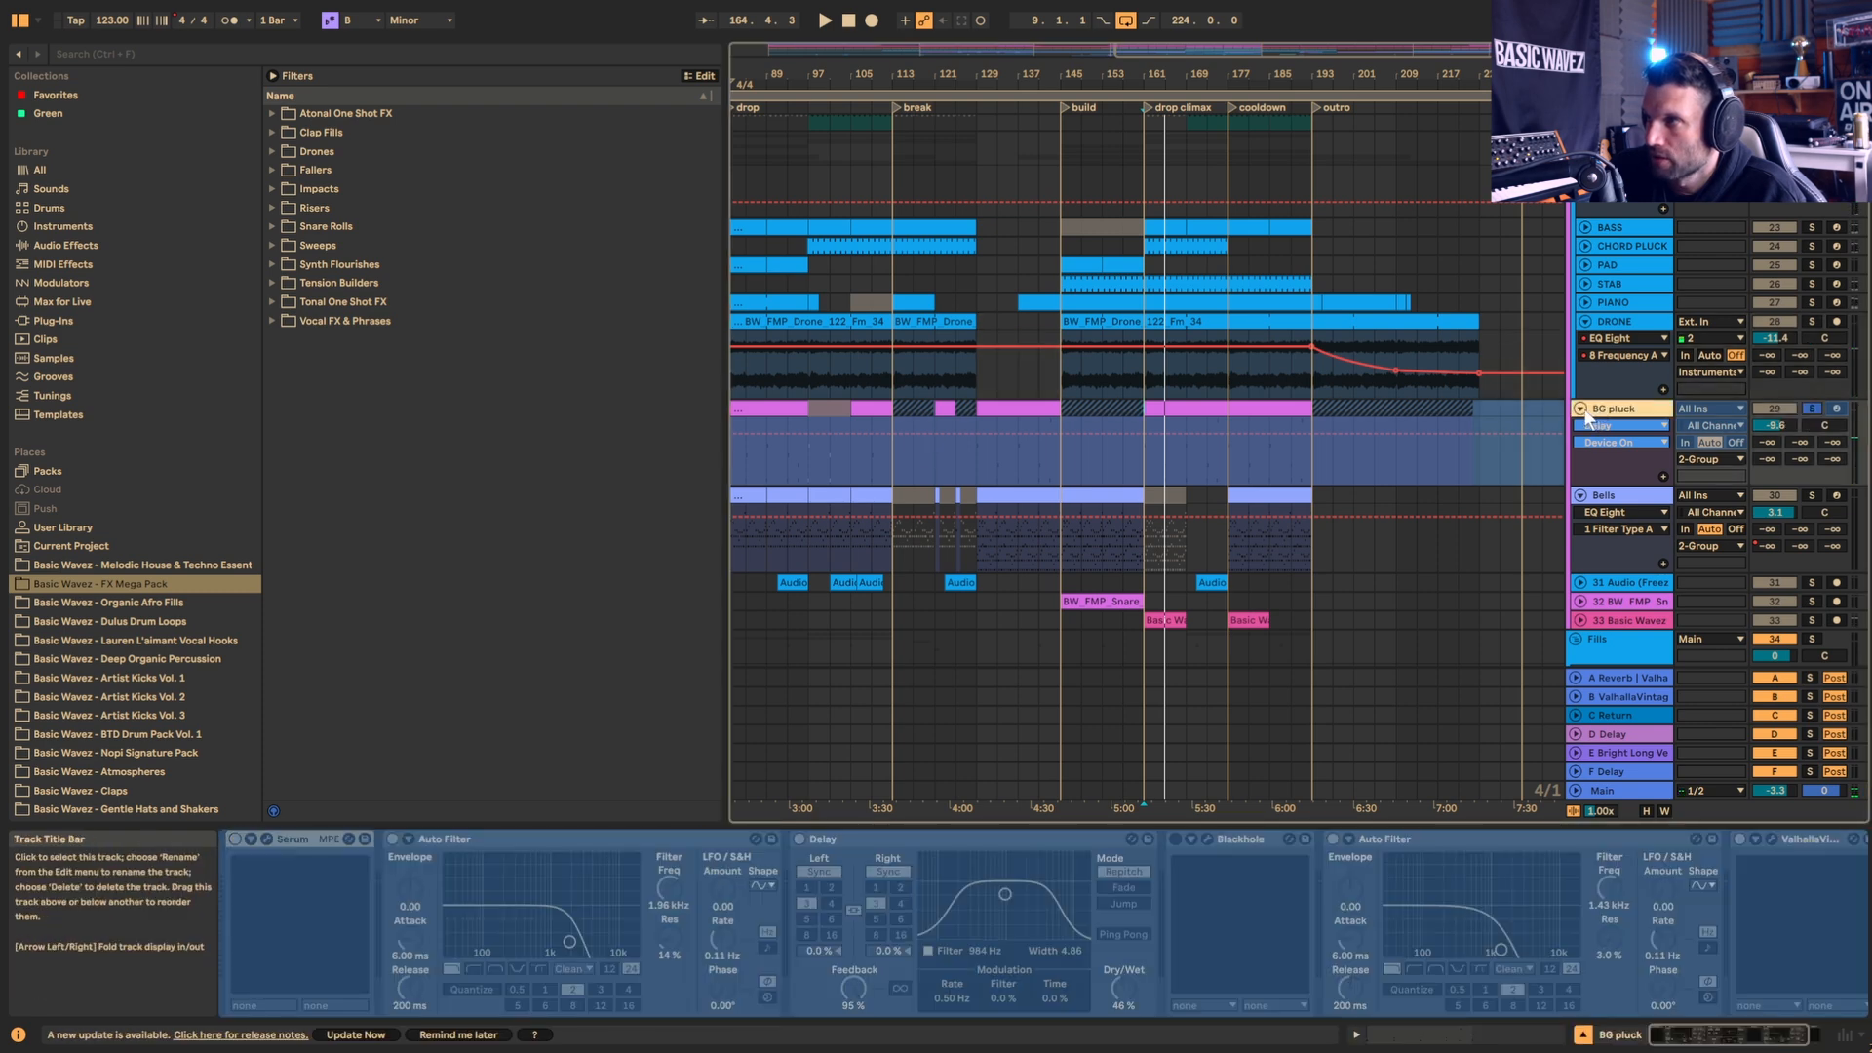
key(space)
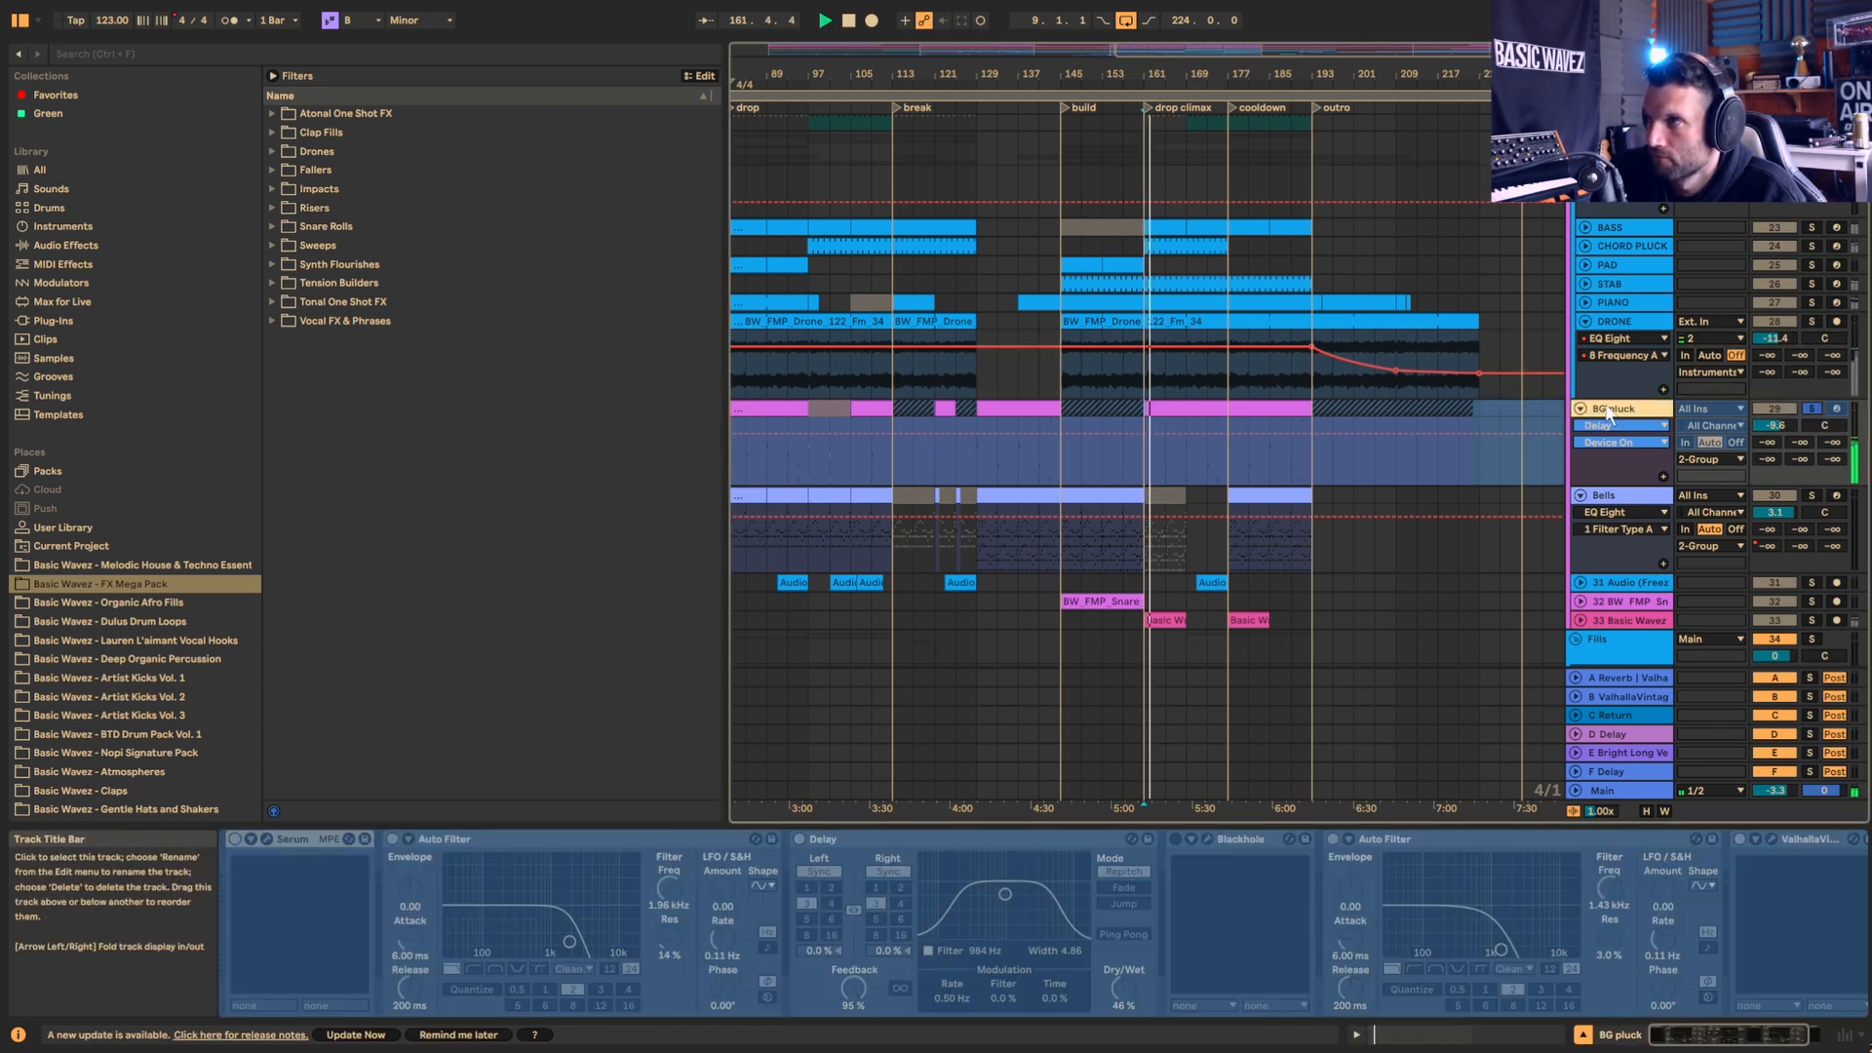
right_click(1625, 410)
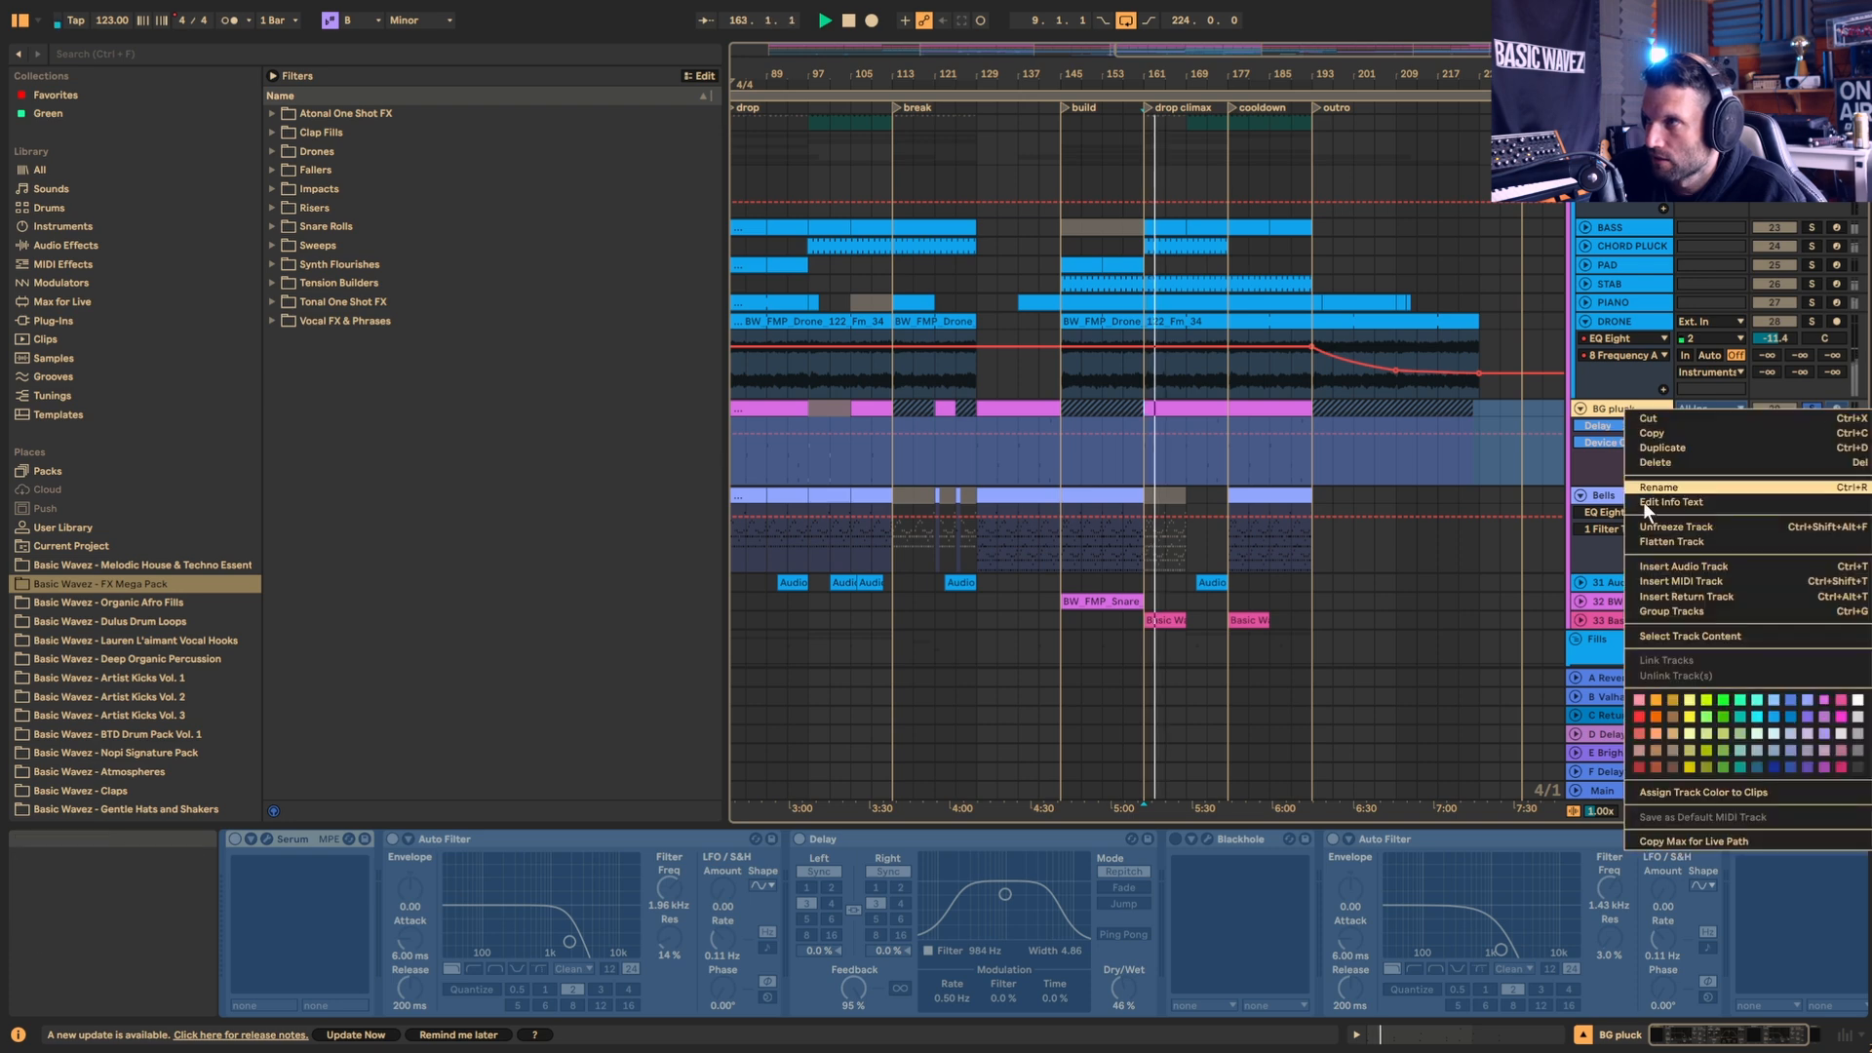
click(1673, 527)
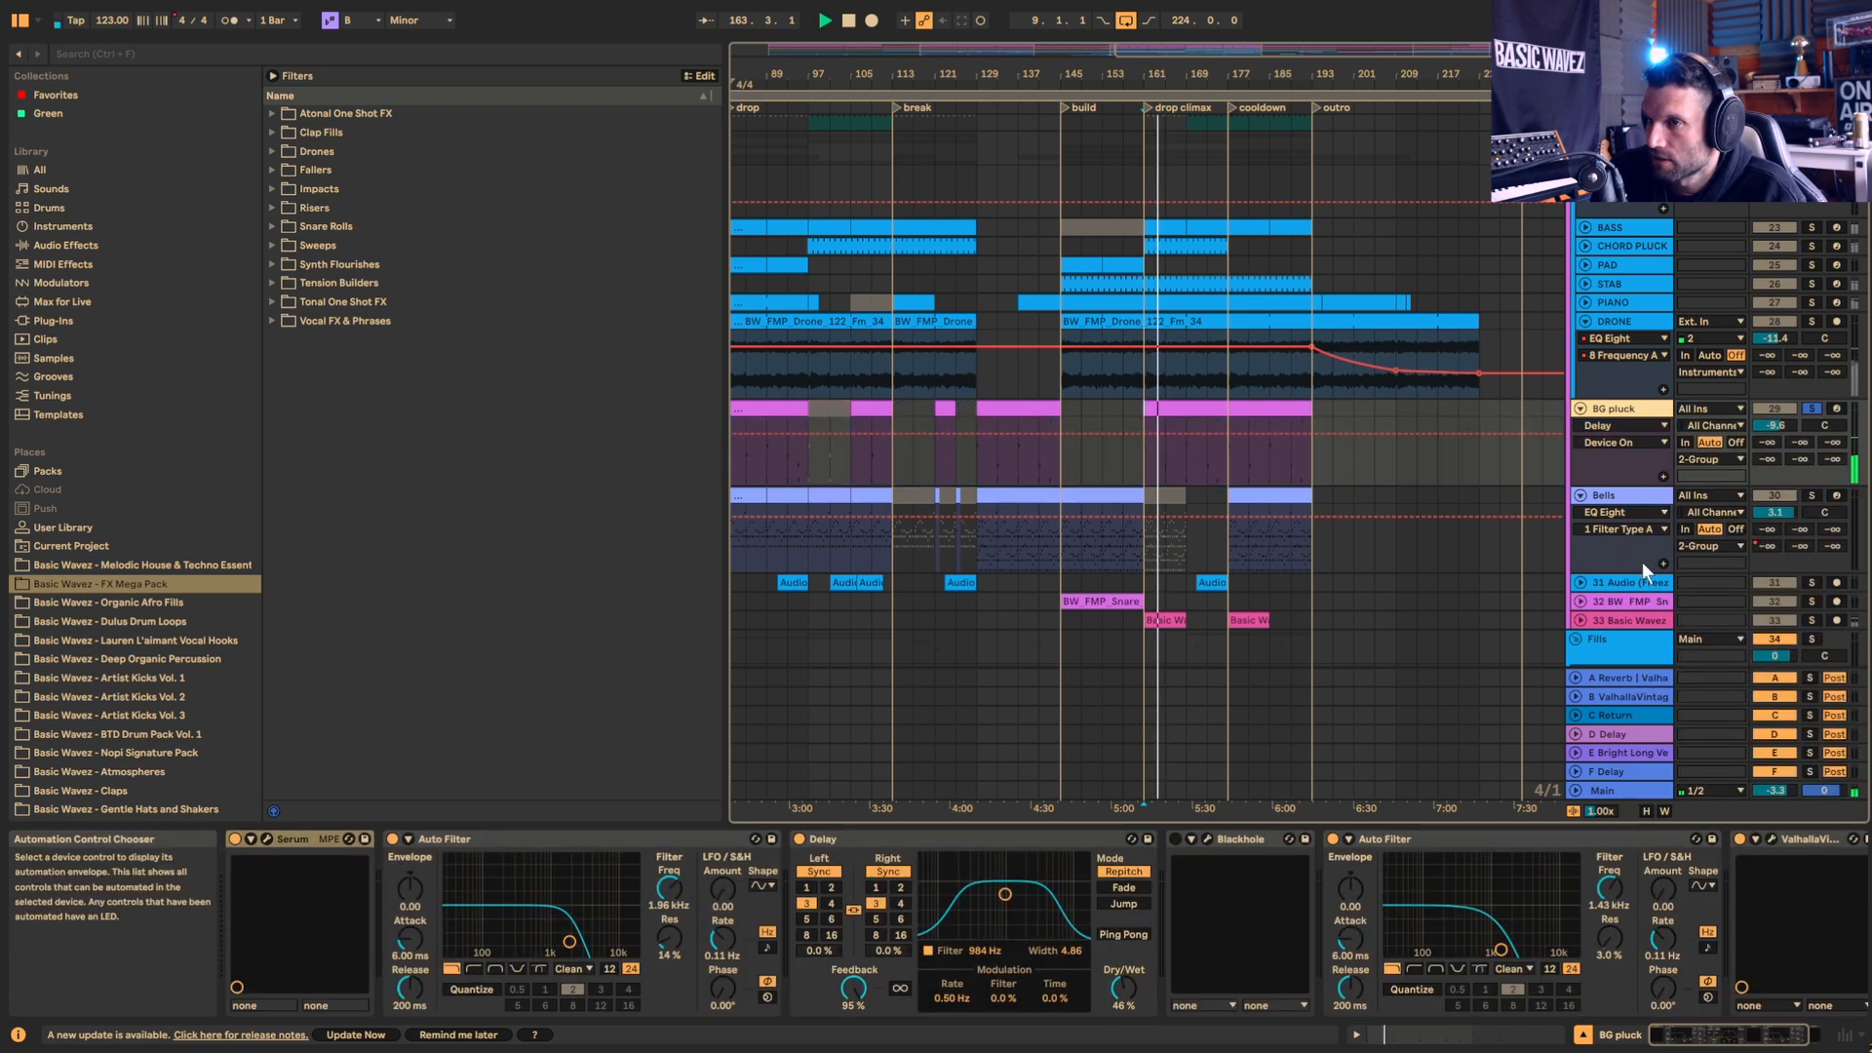
Step: Open the BG pluck track's Serum window and examine its BW DV3 - PL Athena preset
click(266, 840)
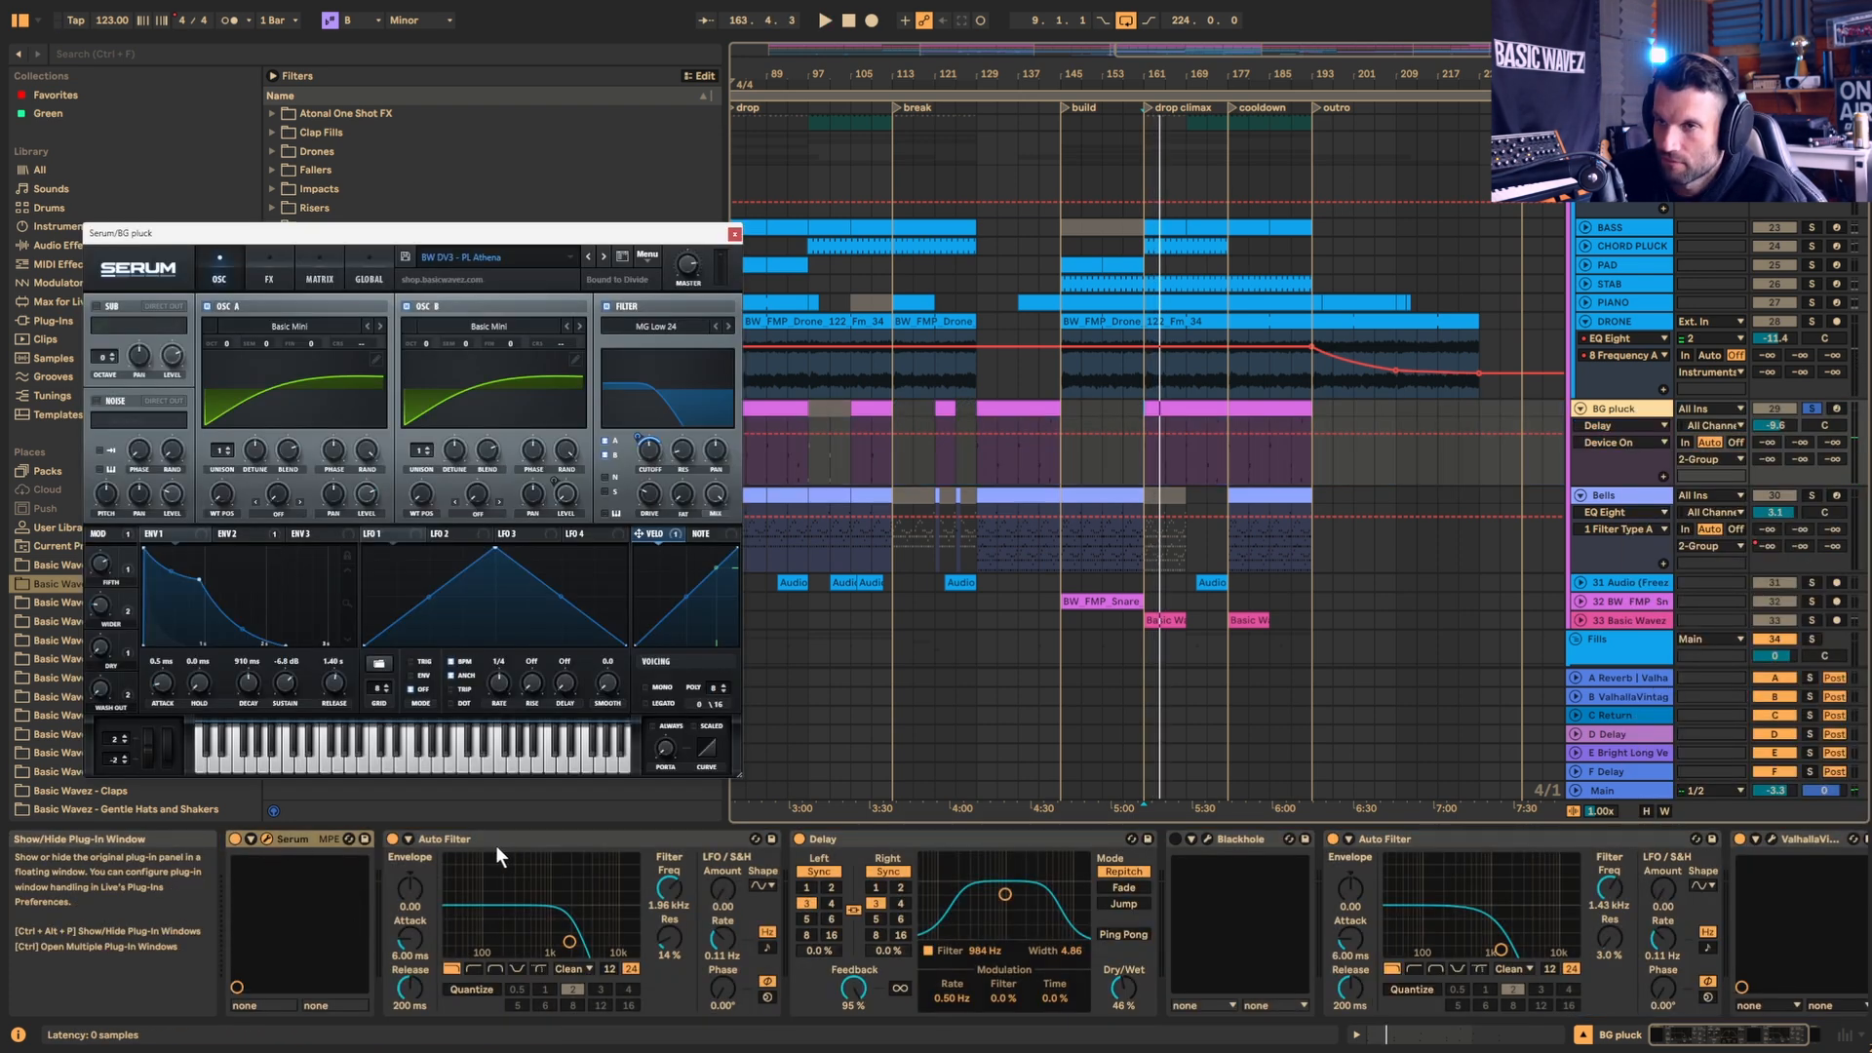
click(494, 258)
click(526, 232)
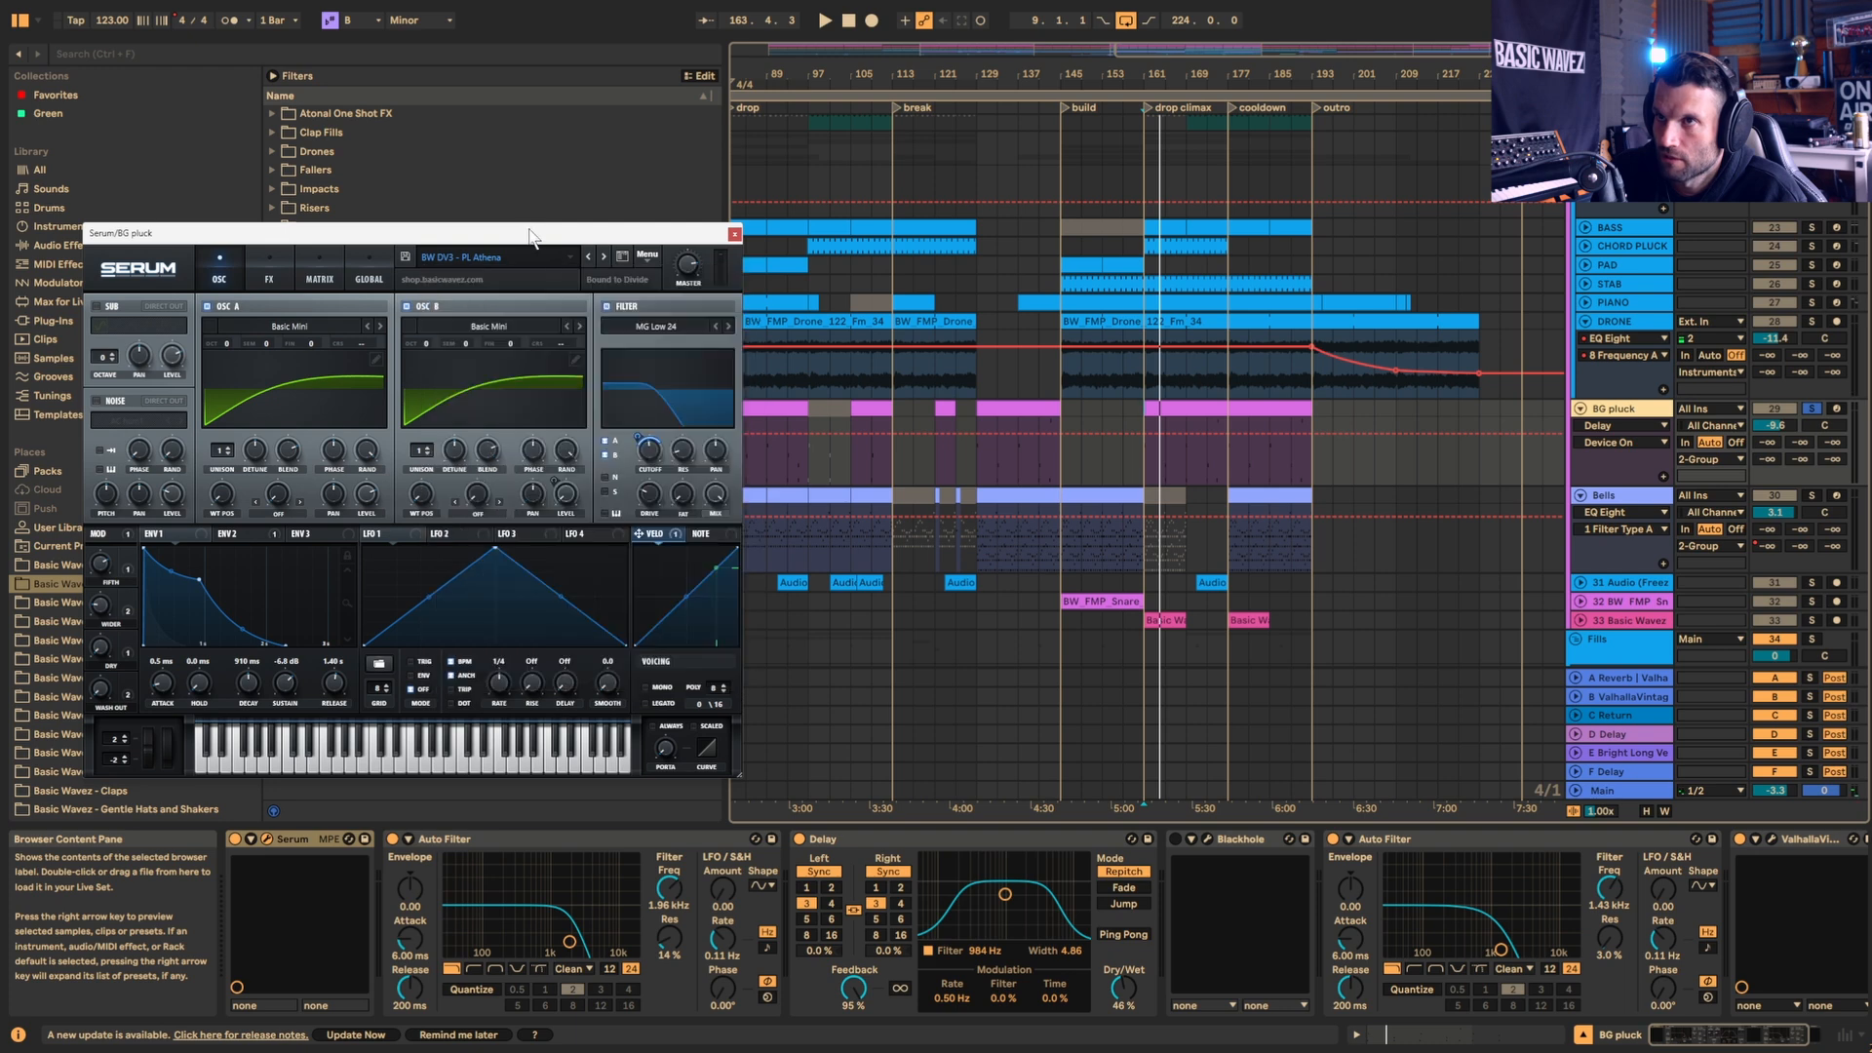
Step: Switch off both Auto Filters, the Delay and the ValhallaVintage reverb on the BG pluck track
click(393, 840)
click(800, 839)
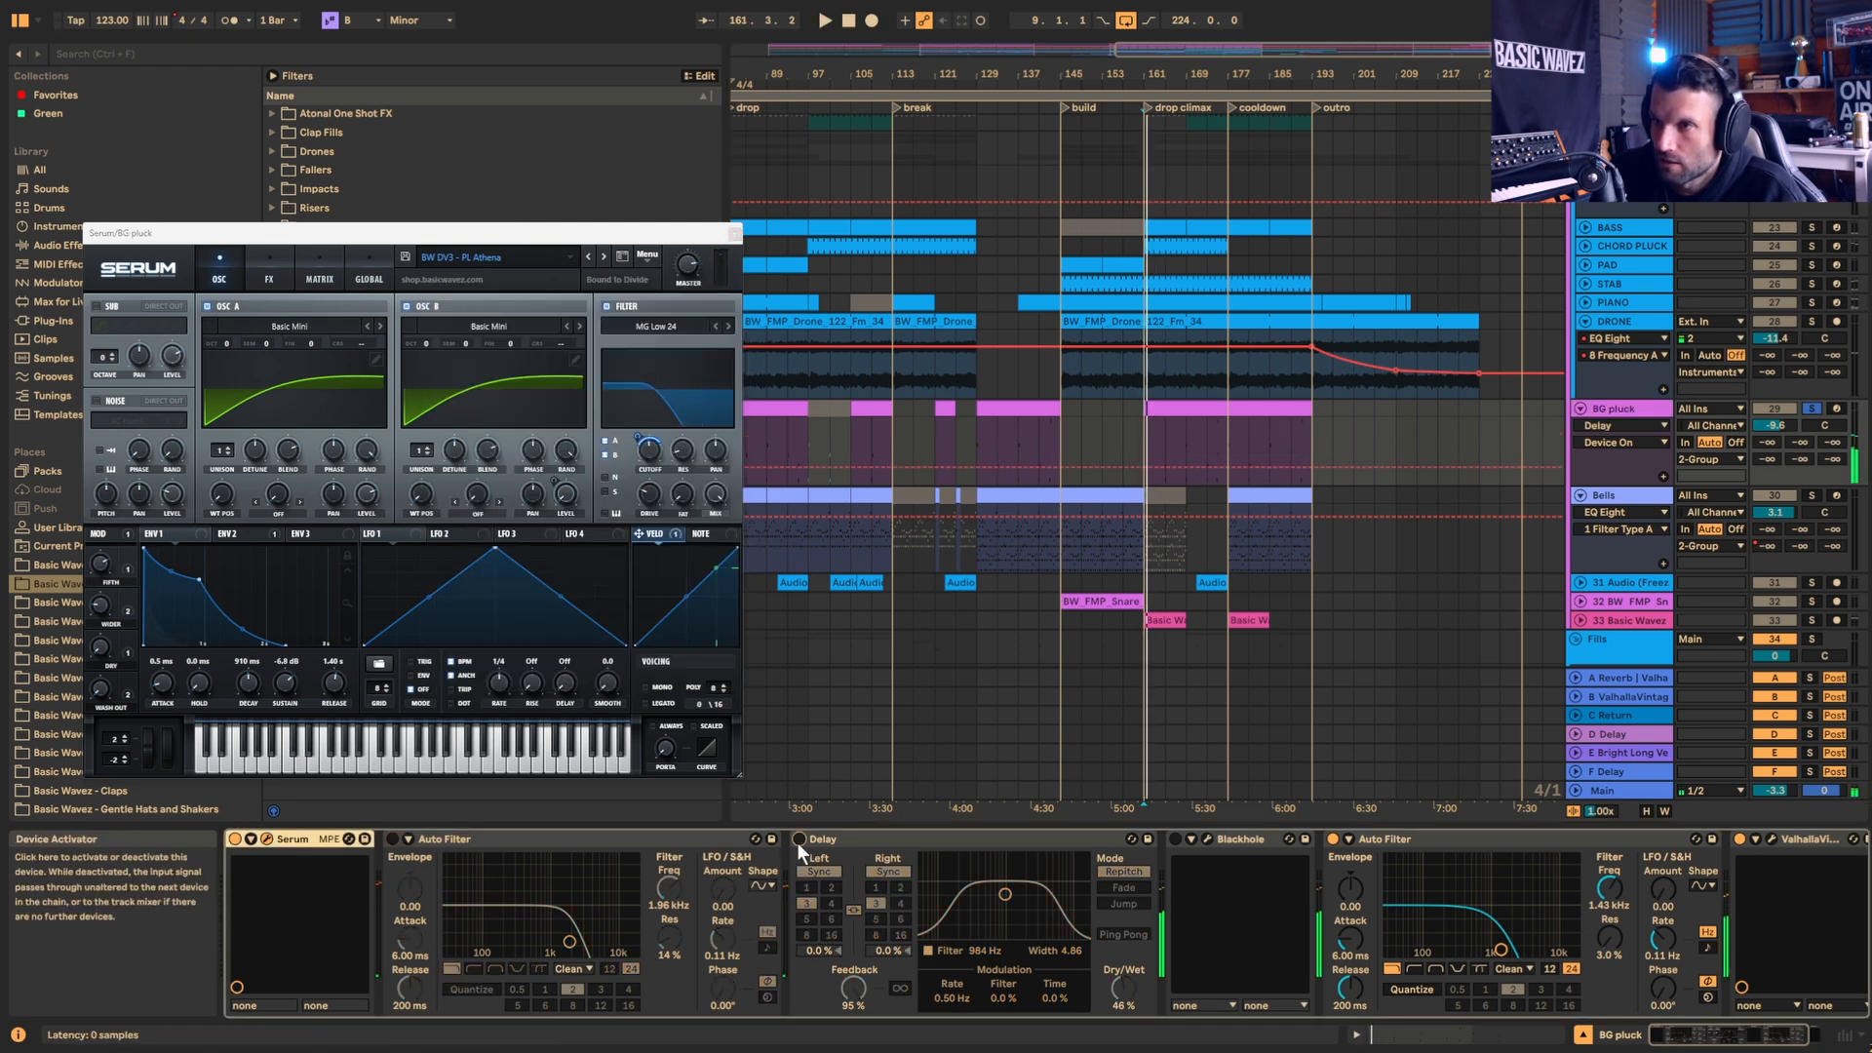
click(1758, 1036)
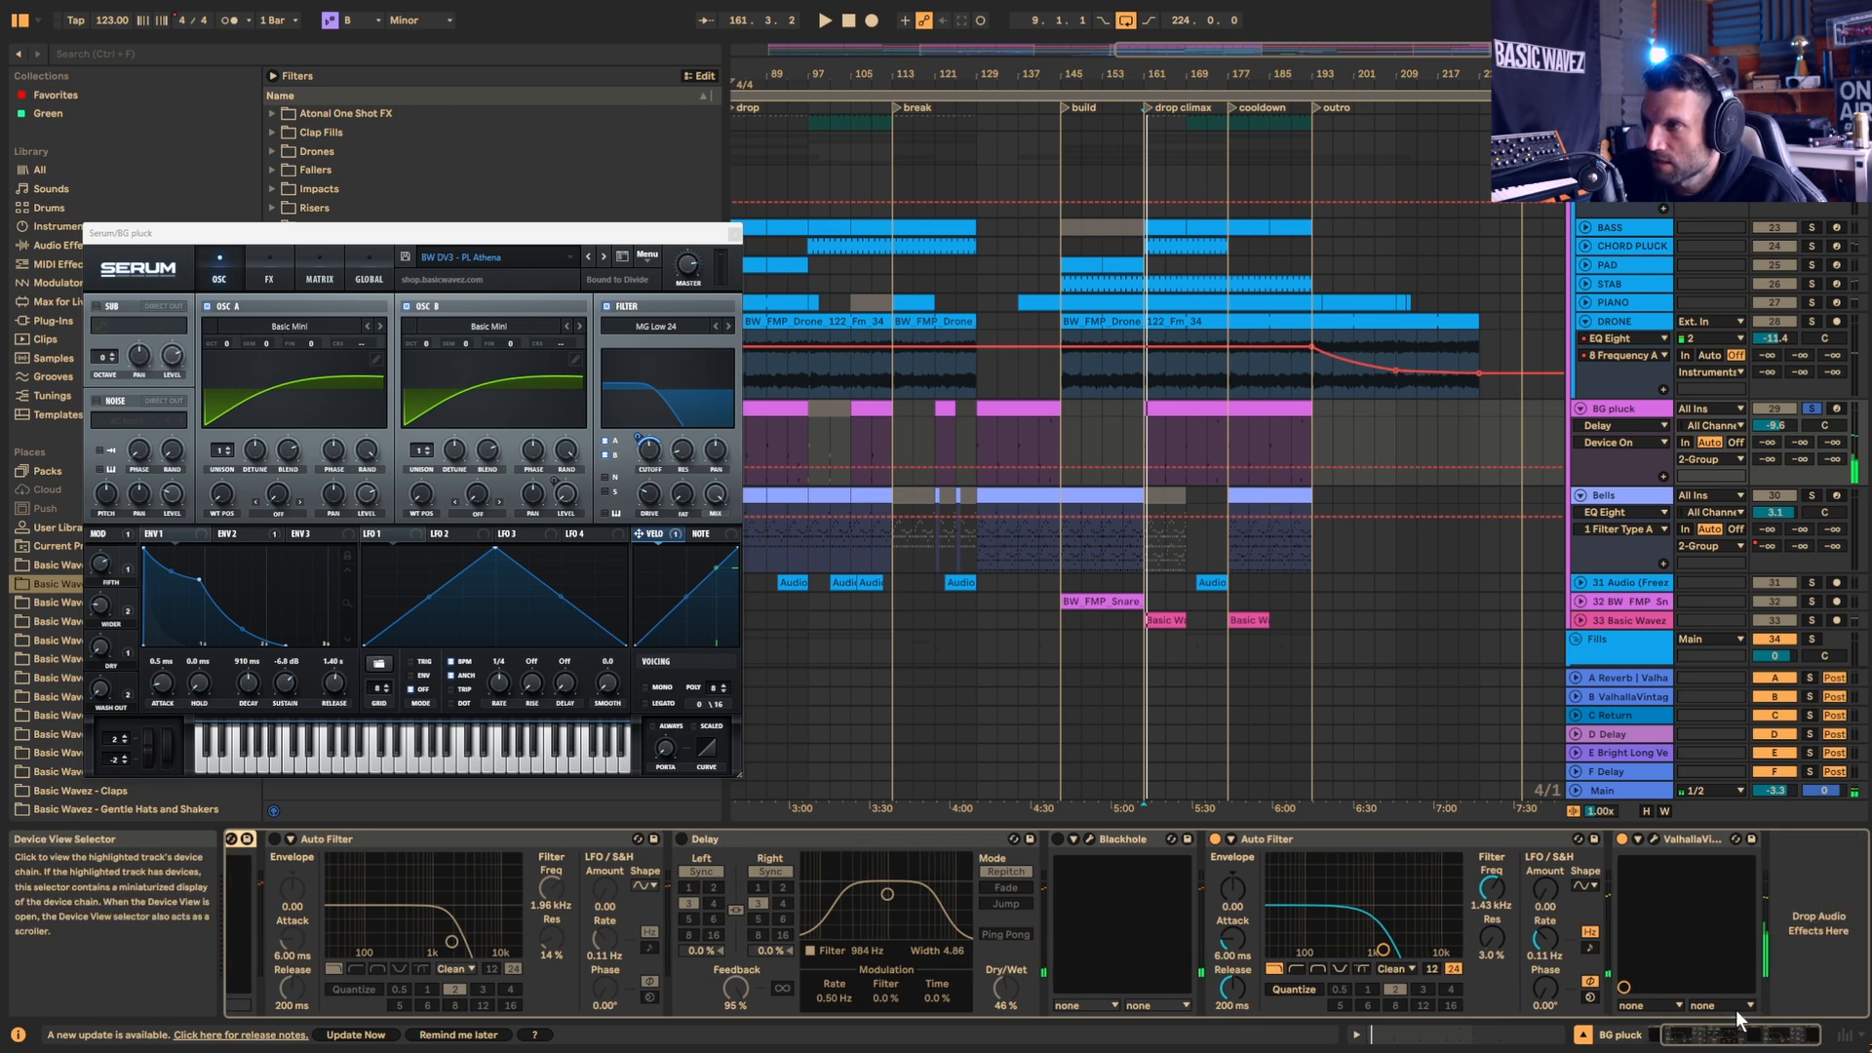
click(1214, 838)
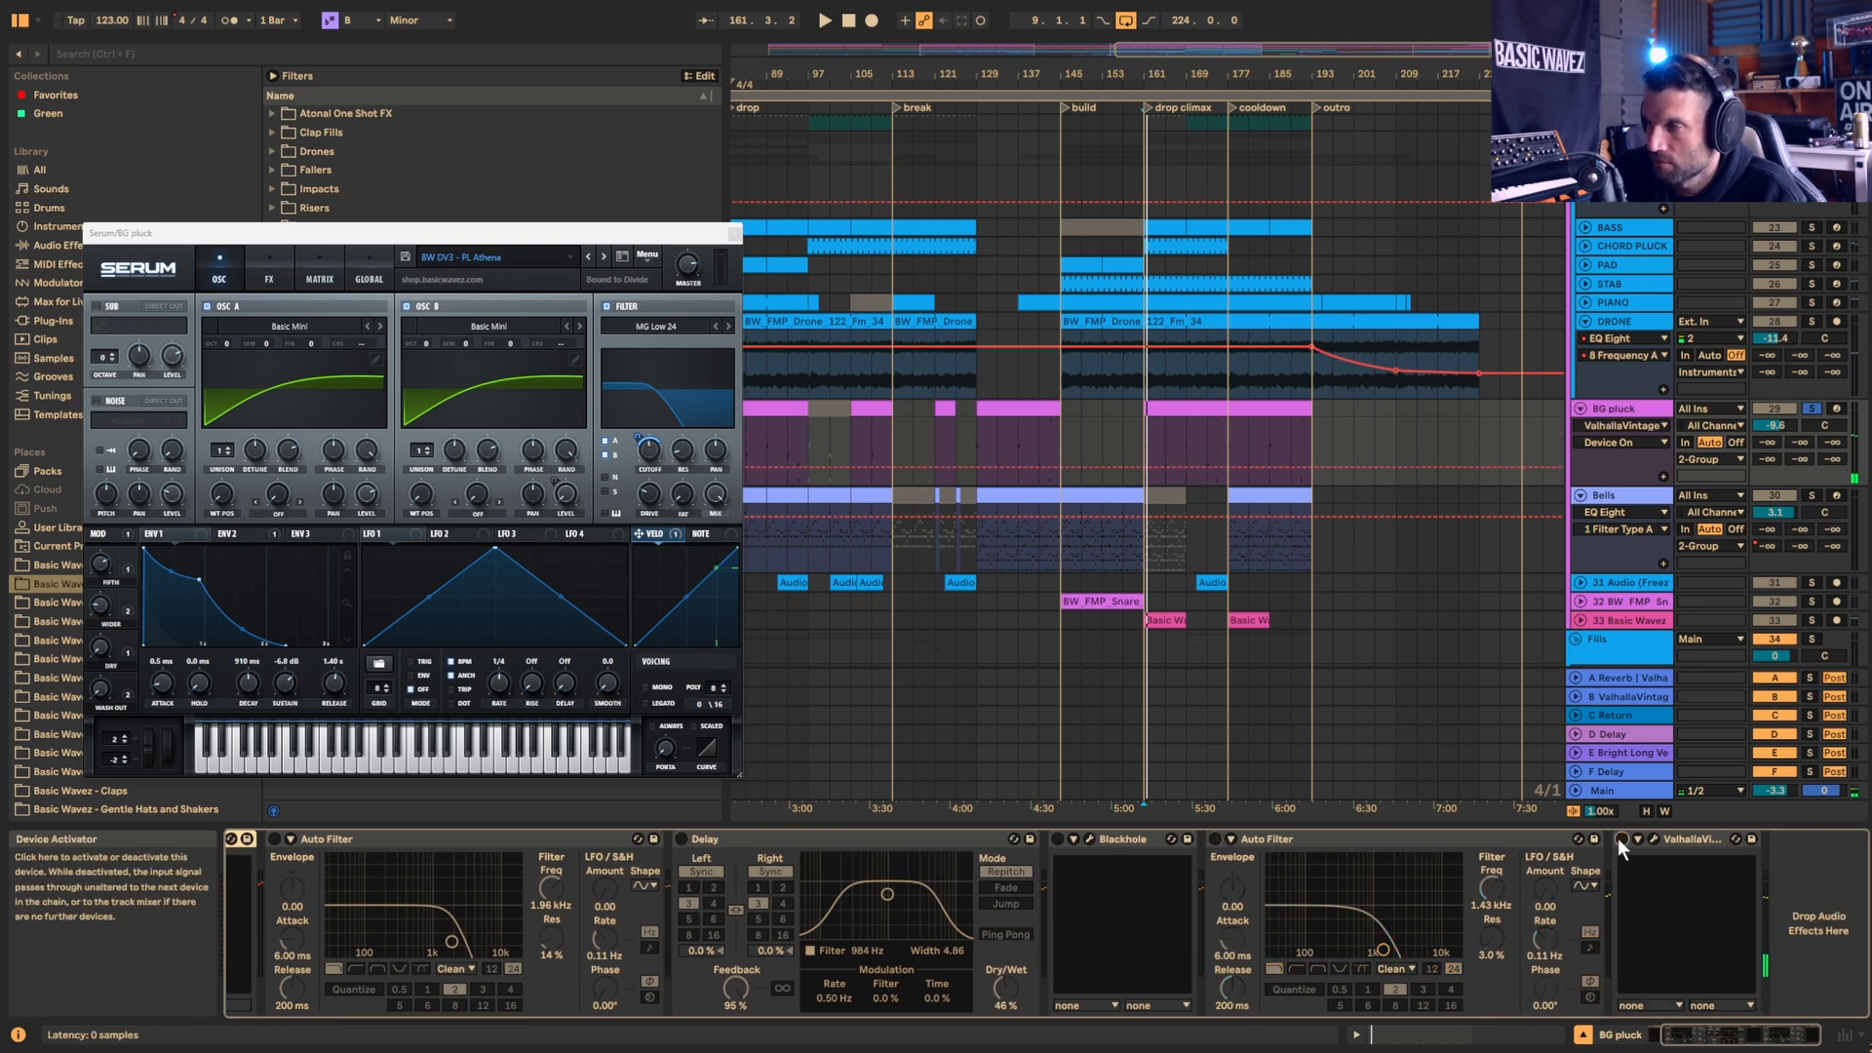
Step: Open the BG pluck clip at bar 161, examine its B3–F#4 and B3–D4 note pairs and play it without effects
double_click(1196, 452)
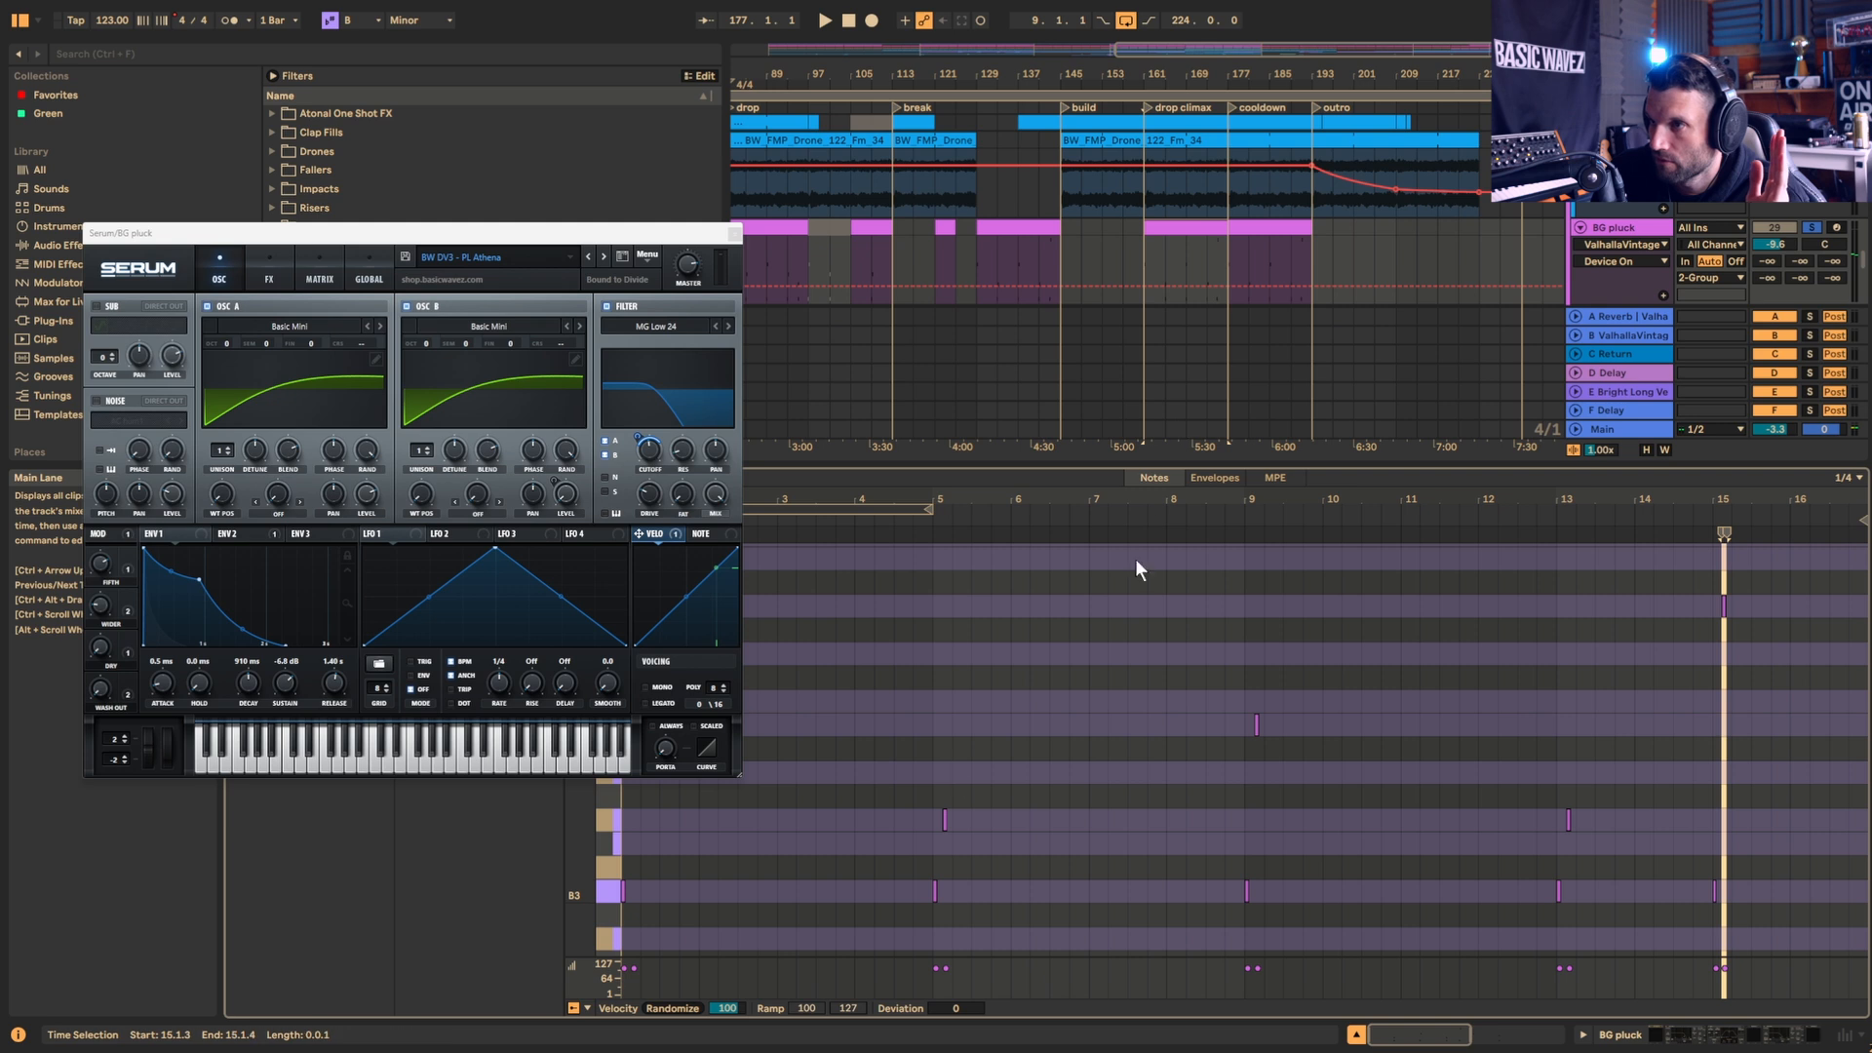
drag(639, 238, 663, 34)
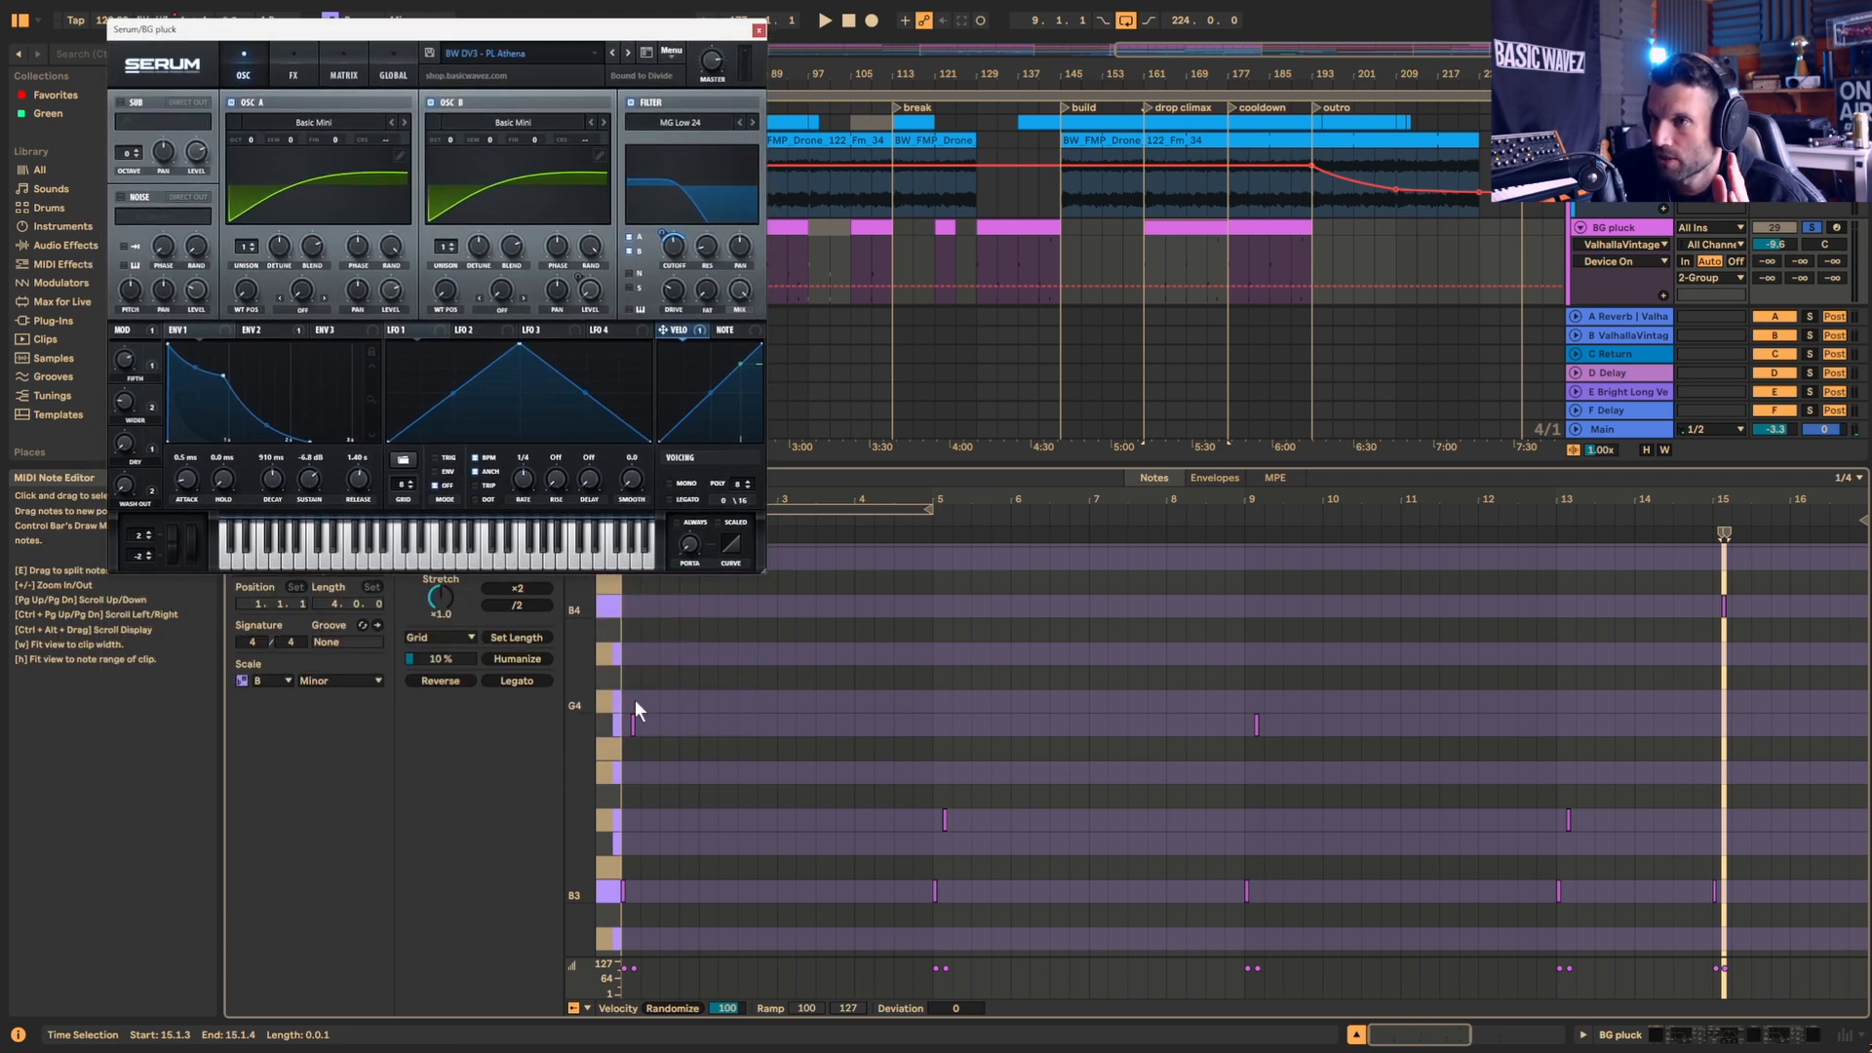
click(660, 740)
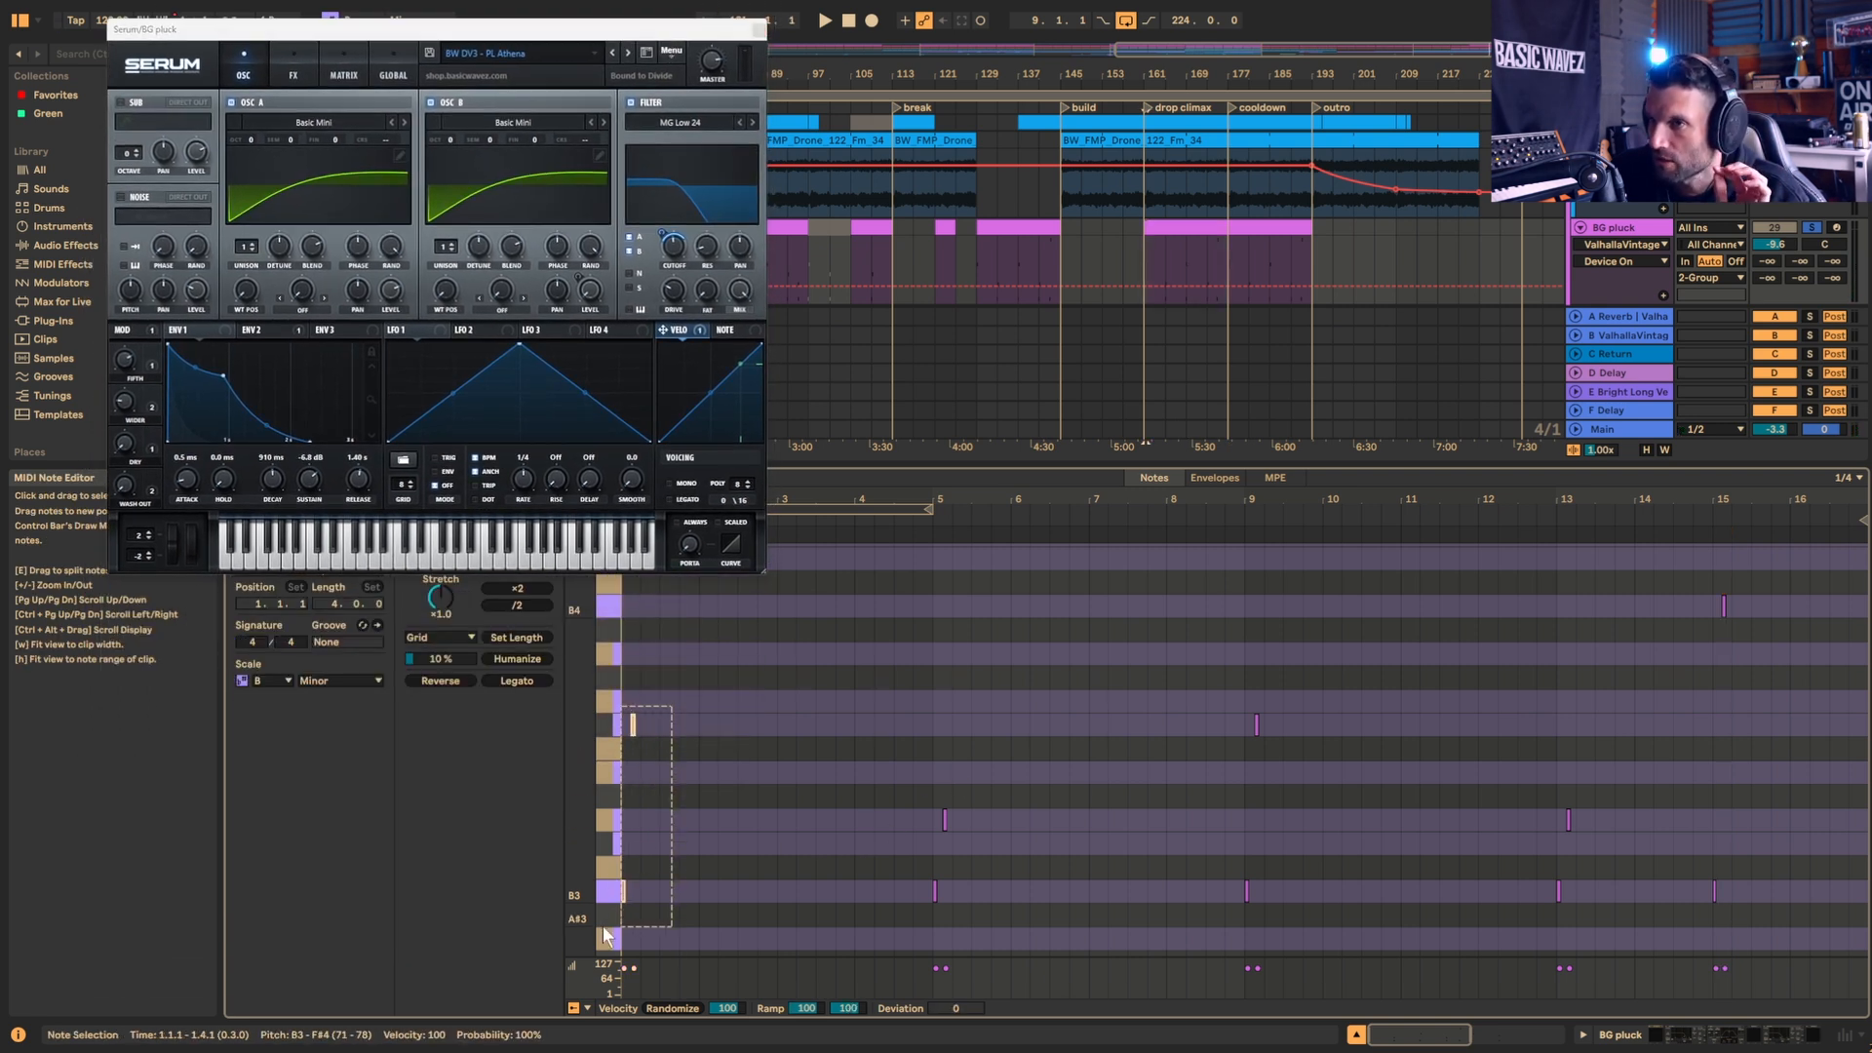
drag(606, 936, 693, 912)
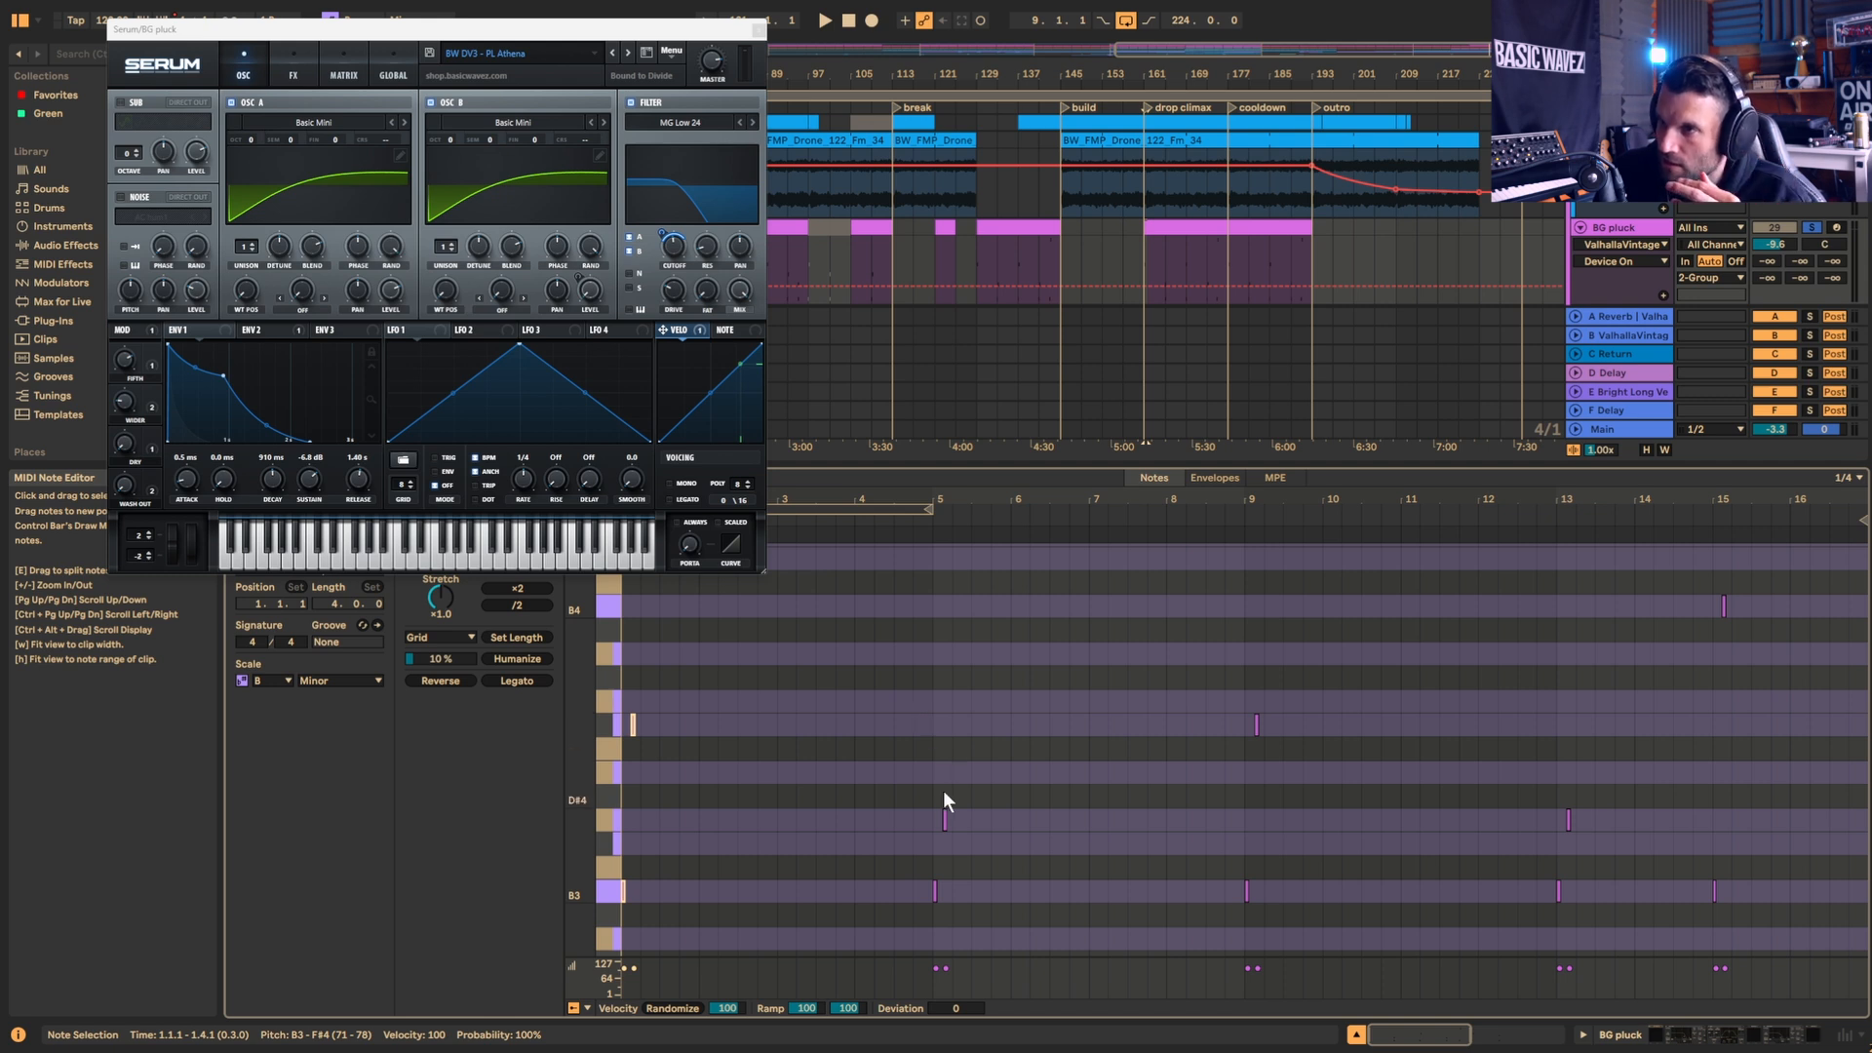
drag(893, 780, 1005, 948)
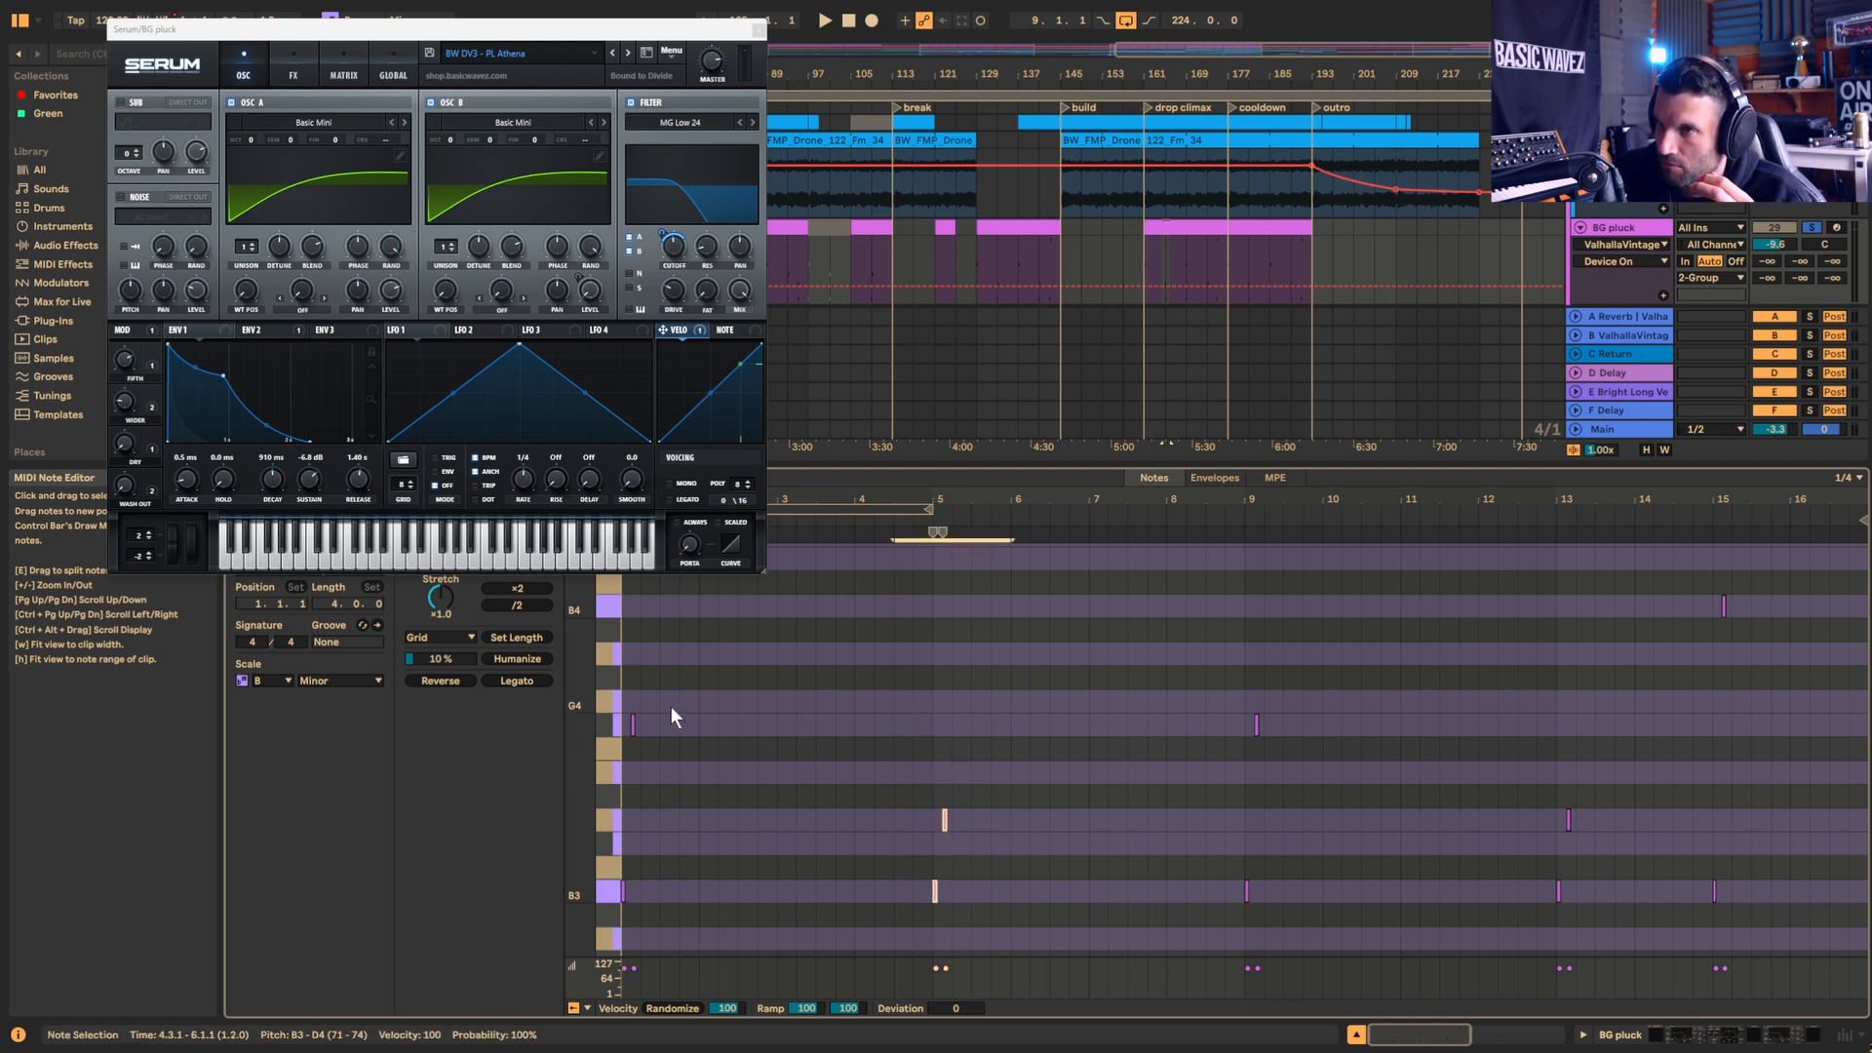
drag(671, 706, 618, 952)
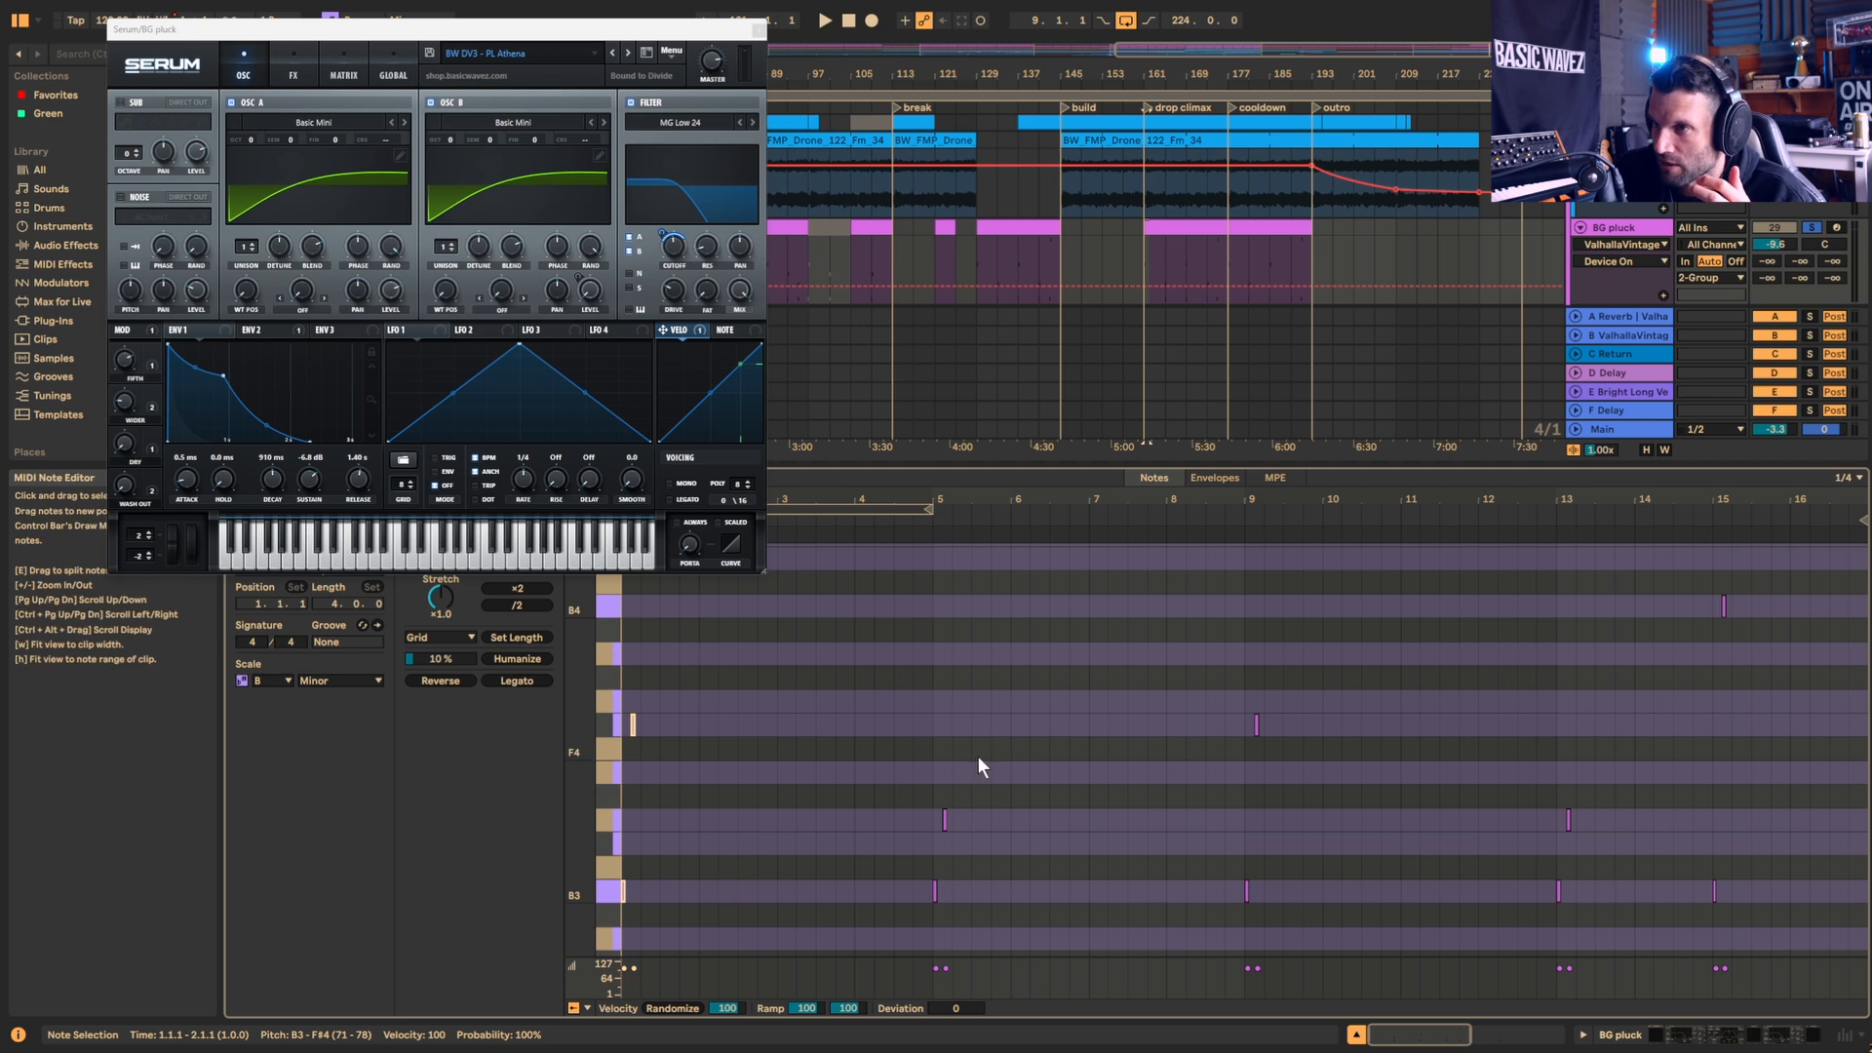
drag(1093, 706, 917, 909)
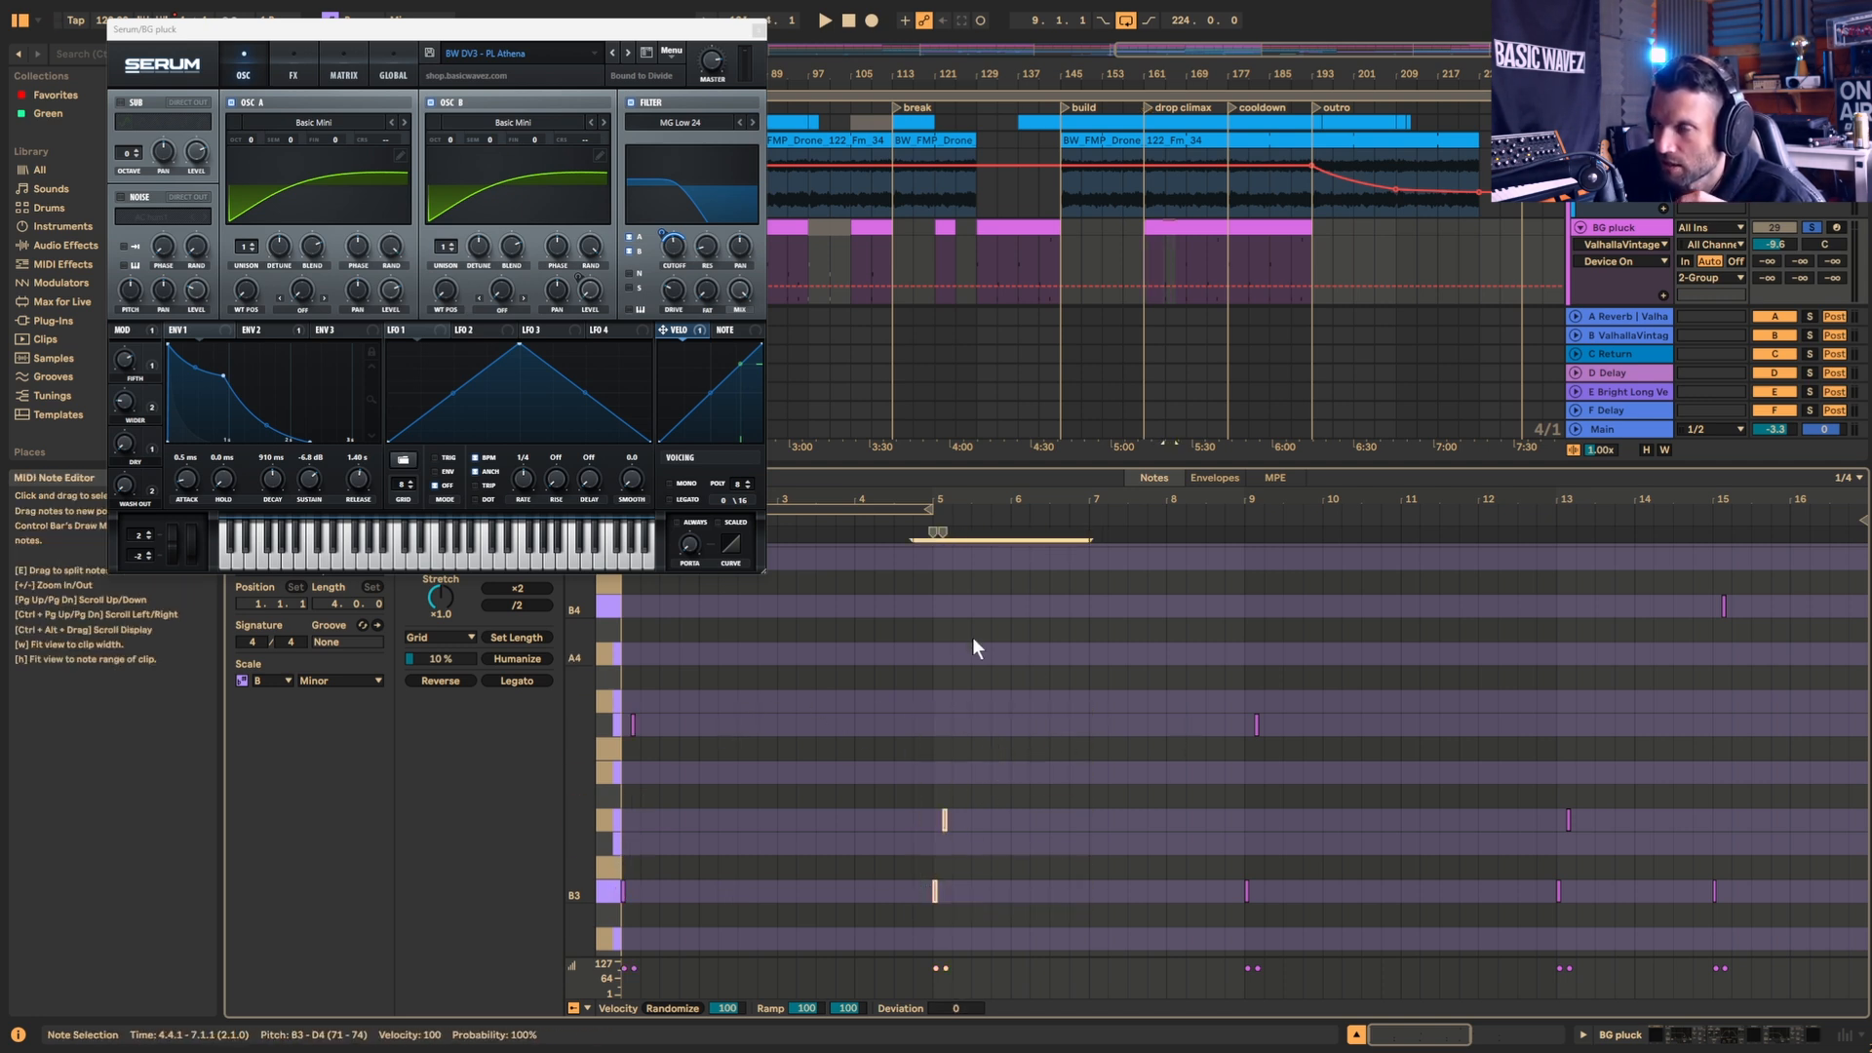
key(space)
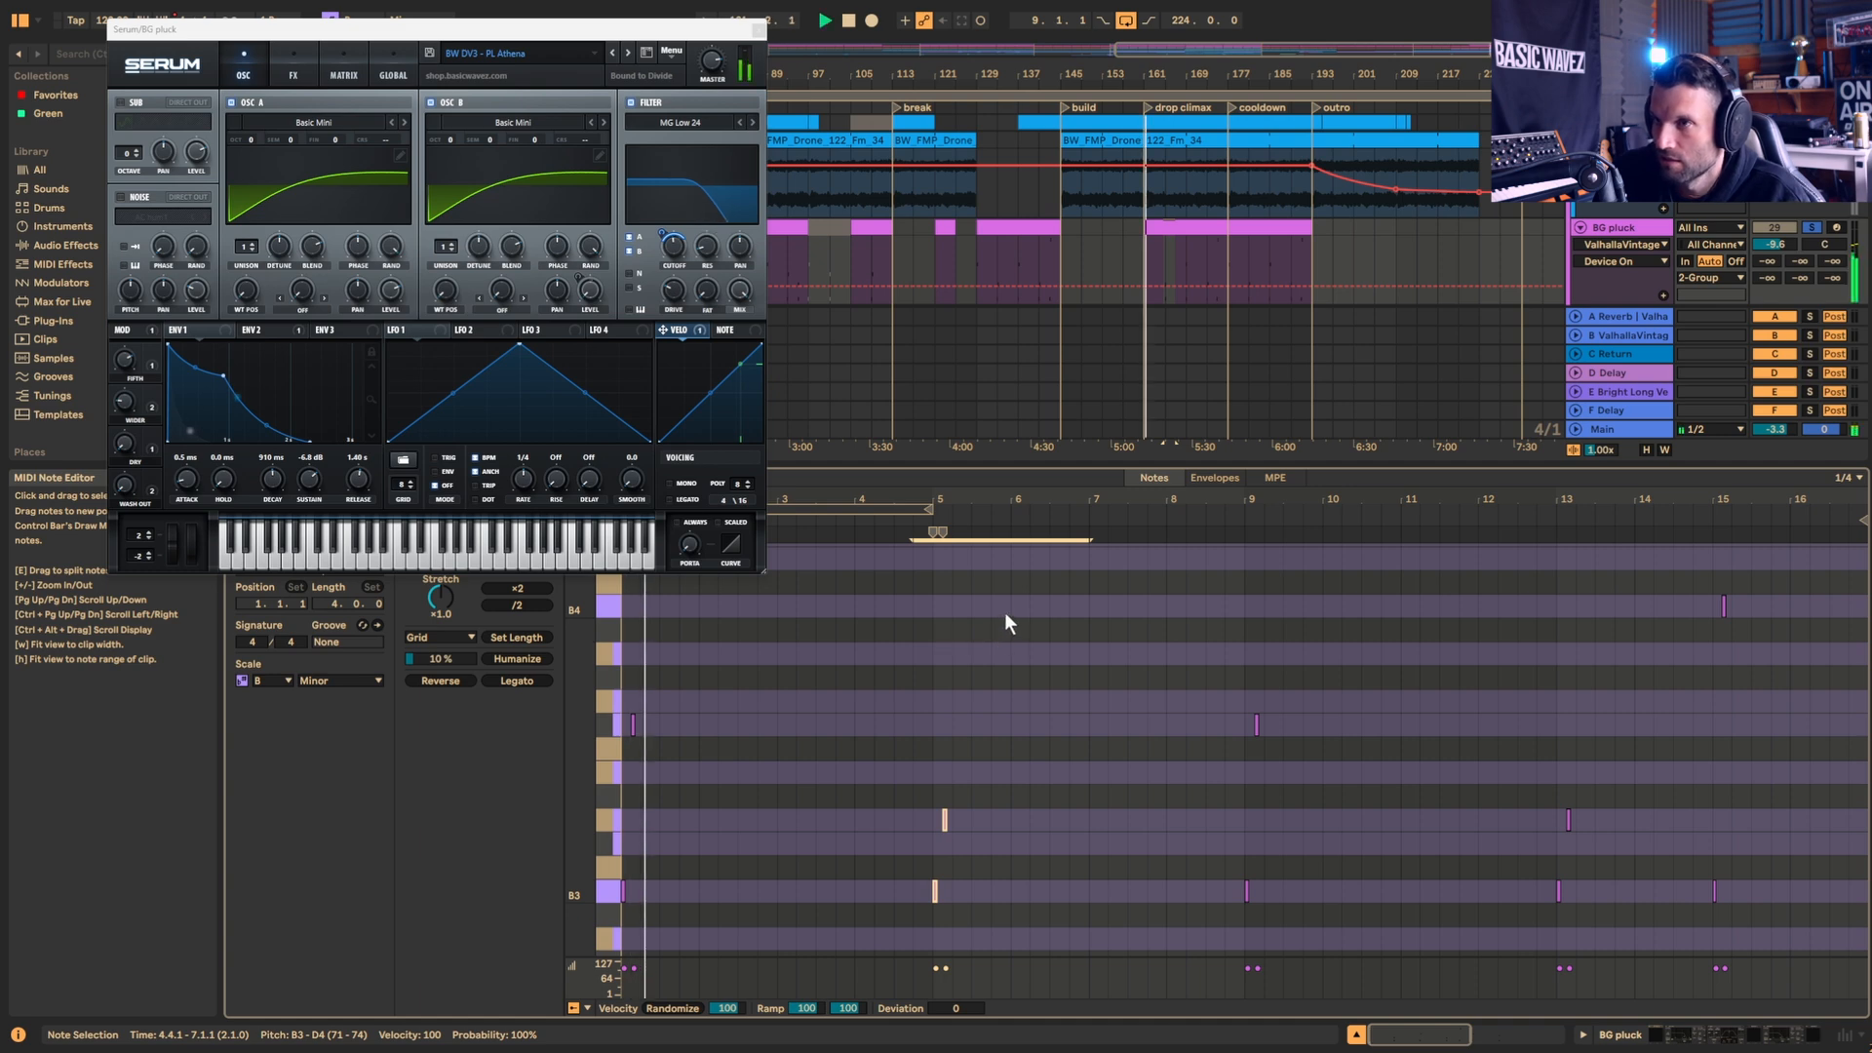
key(space)
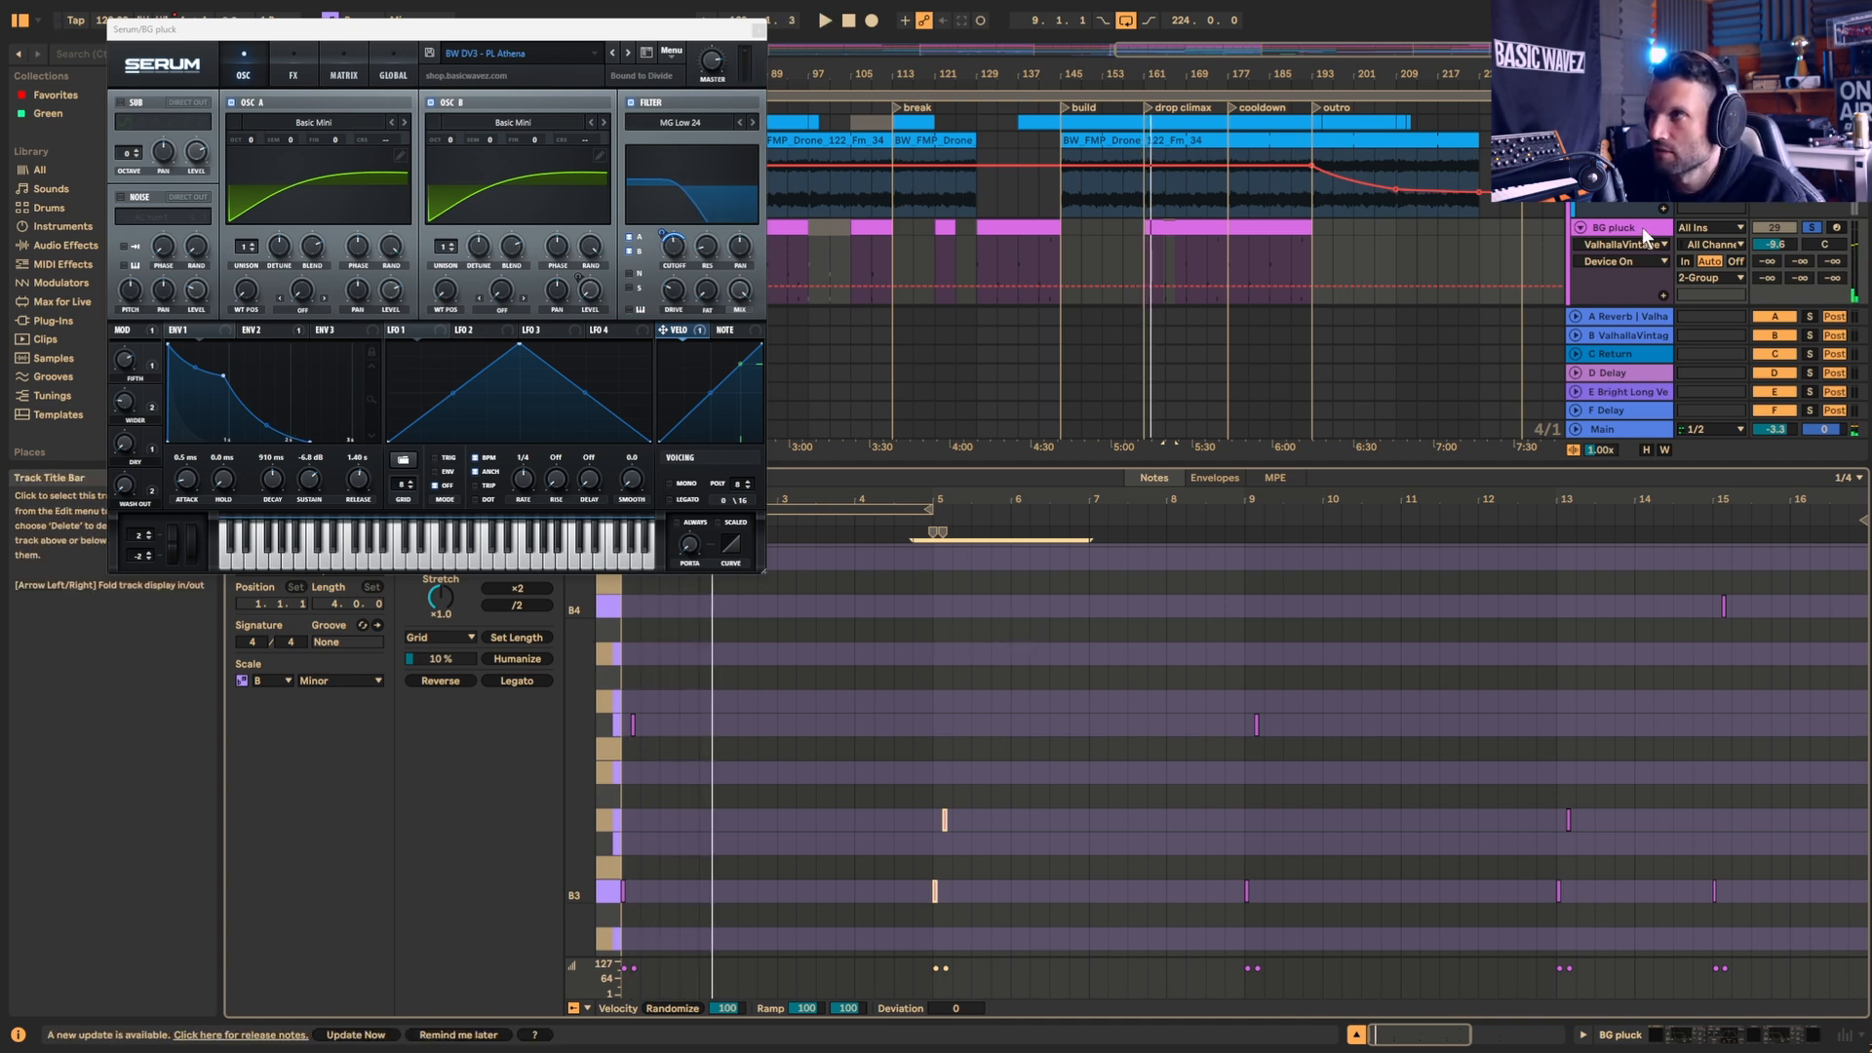
Step: Restore the BG pluck track's Delay, both Auto Filters and the ValhallaVintage reverb to their active state
double_click(1643, 229)
click(798, 839)
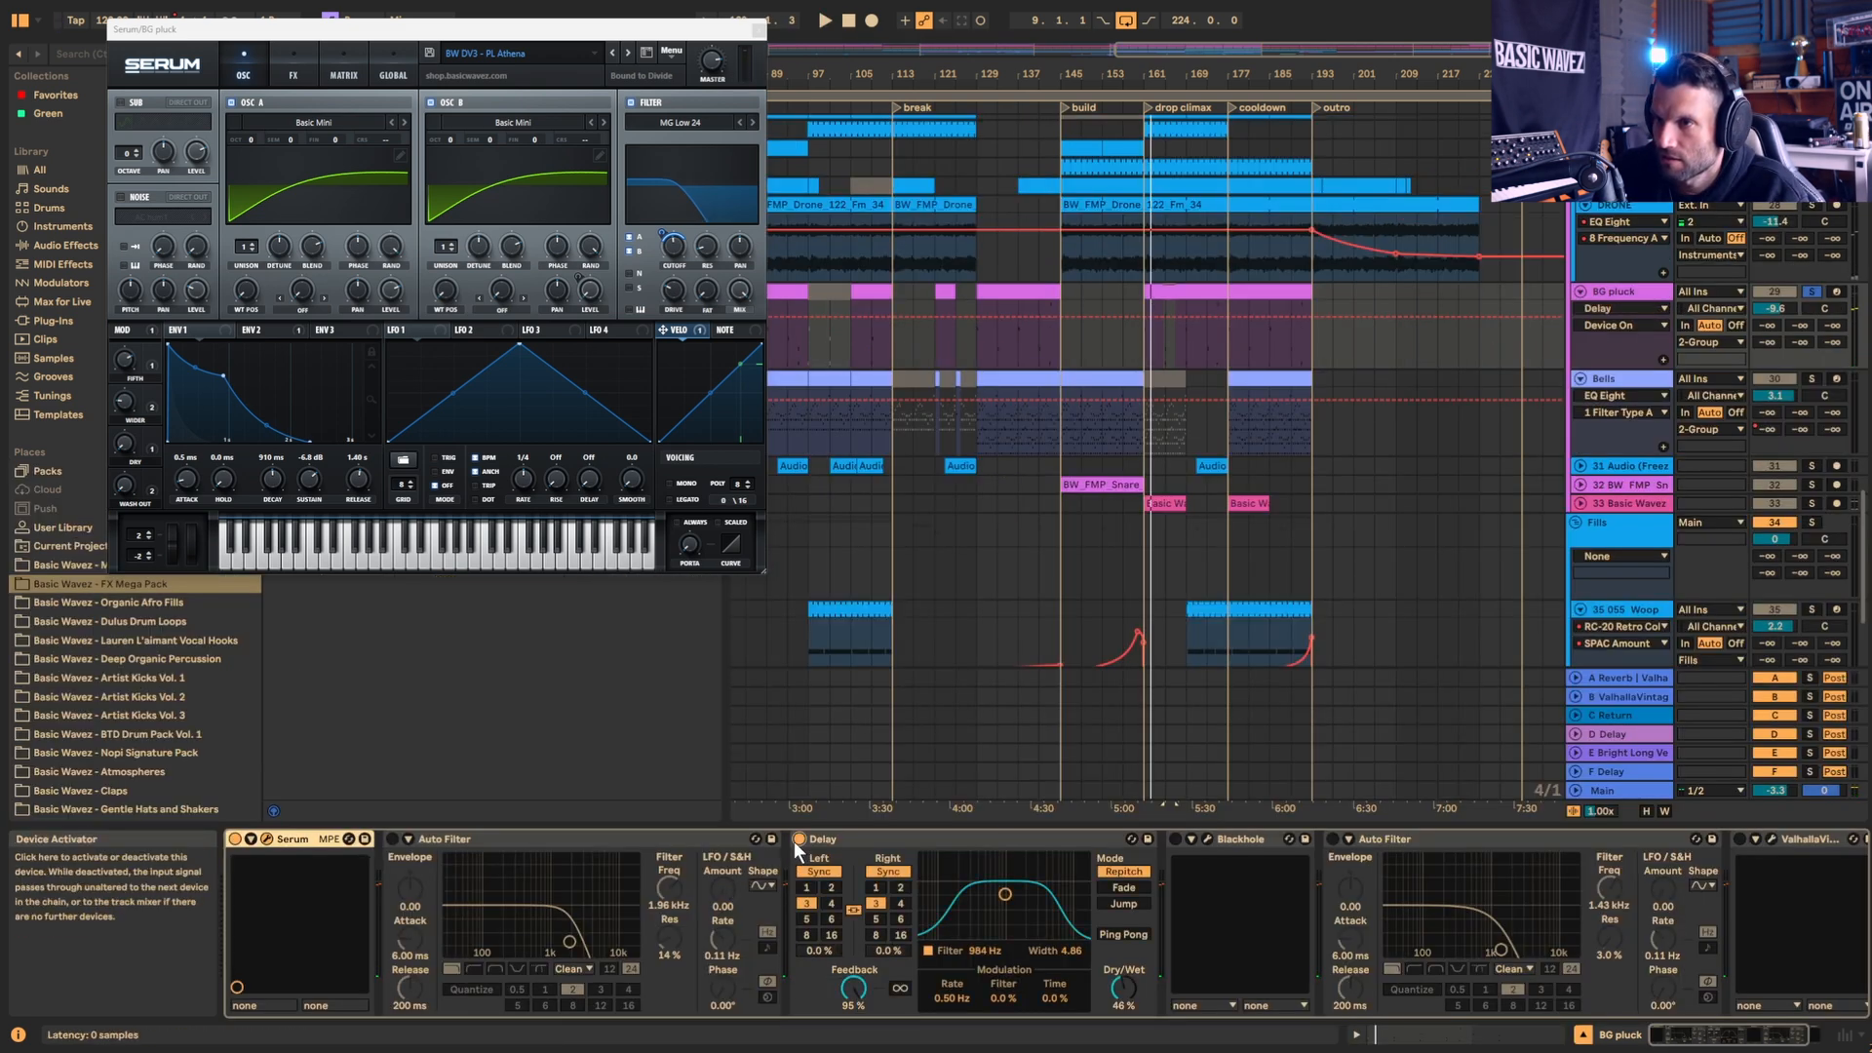
click(393, 839)
click(394, 839)
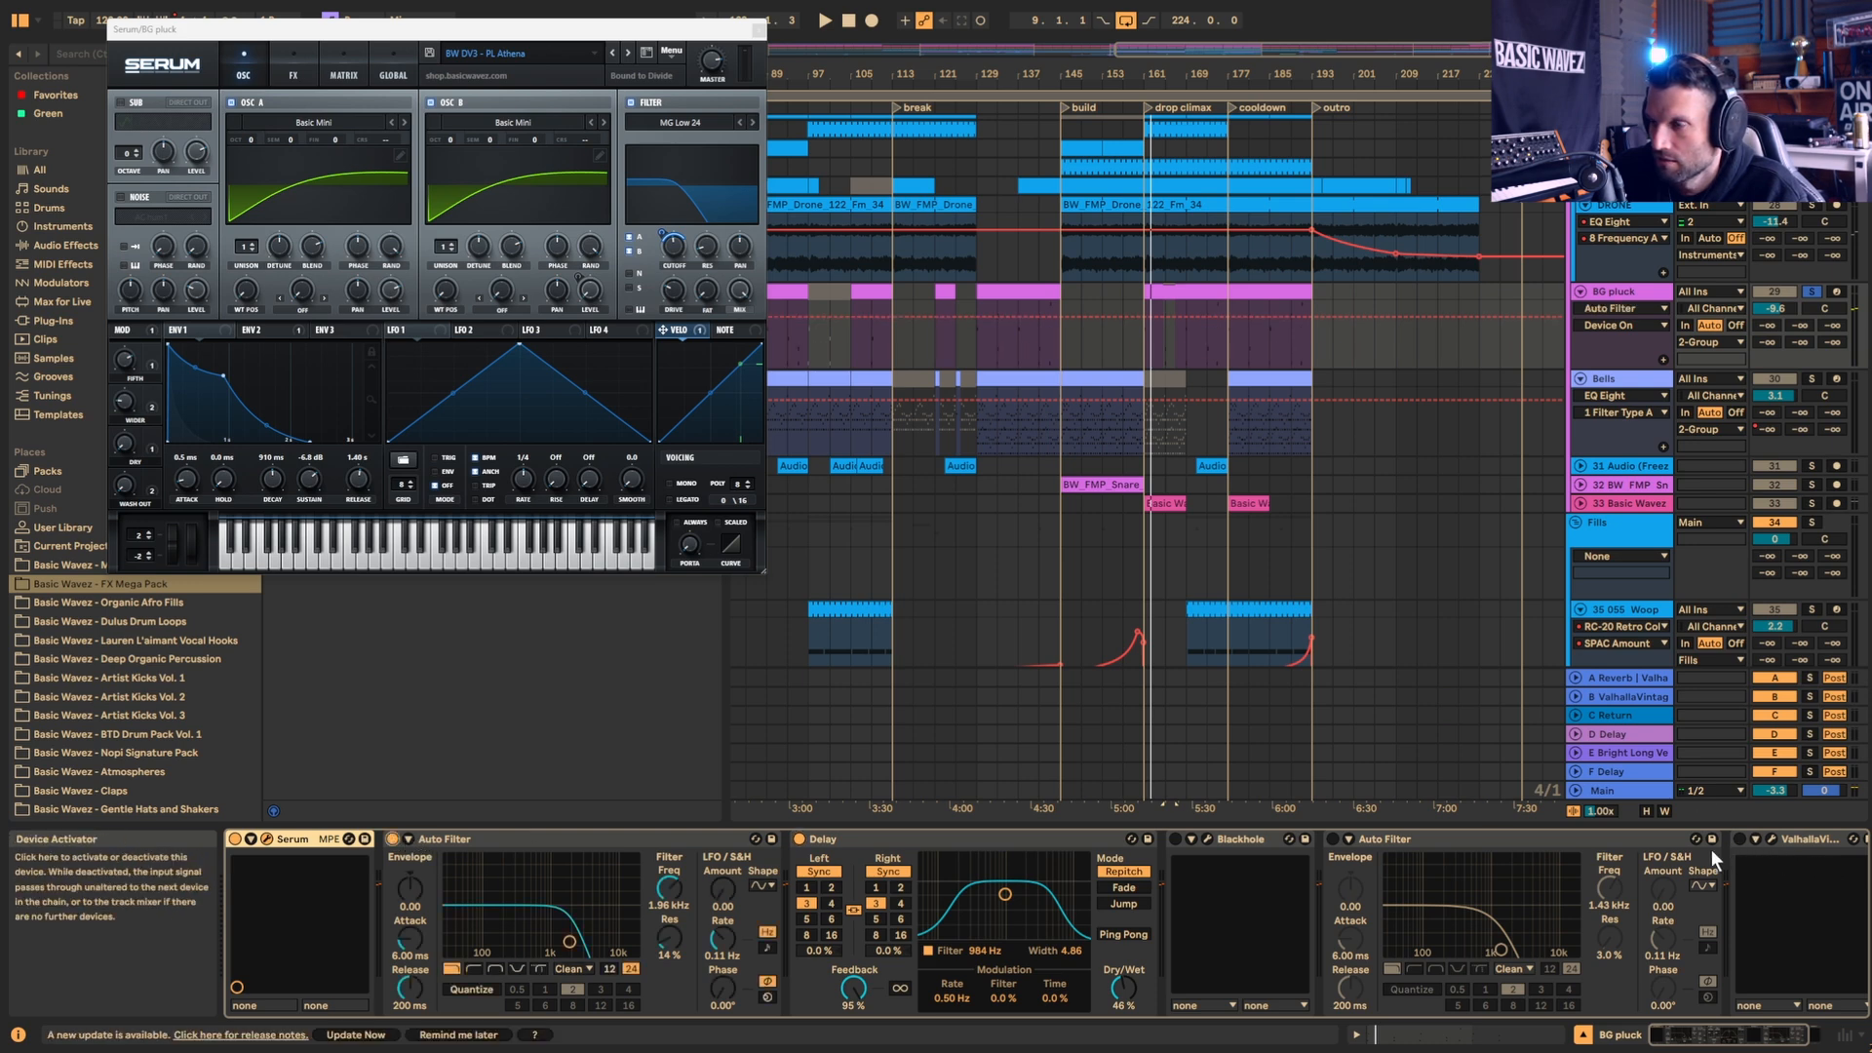
key(ctrl+z)
key(ctrl+z)
key(ctrl+z)
key(ctrl+z)
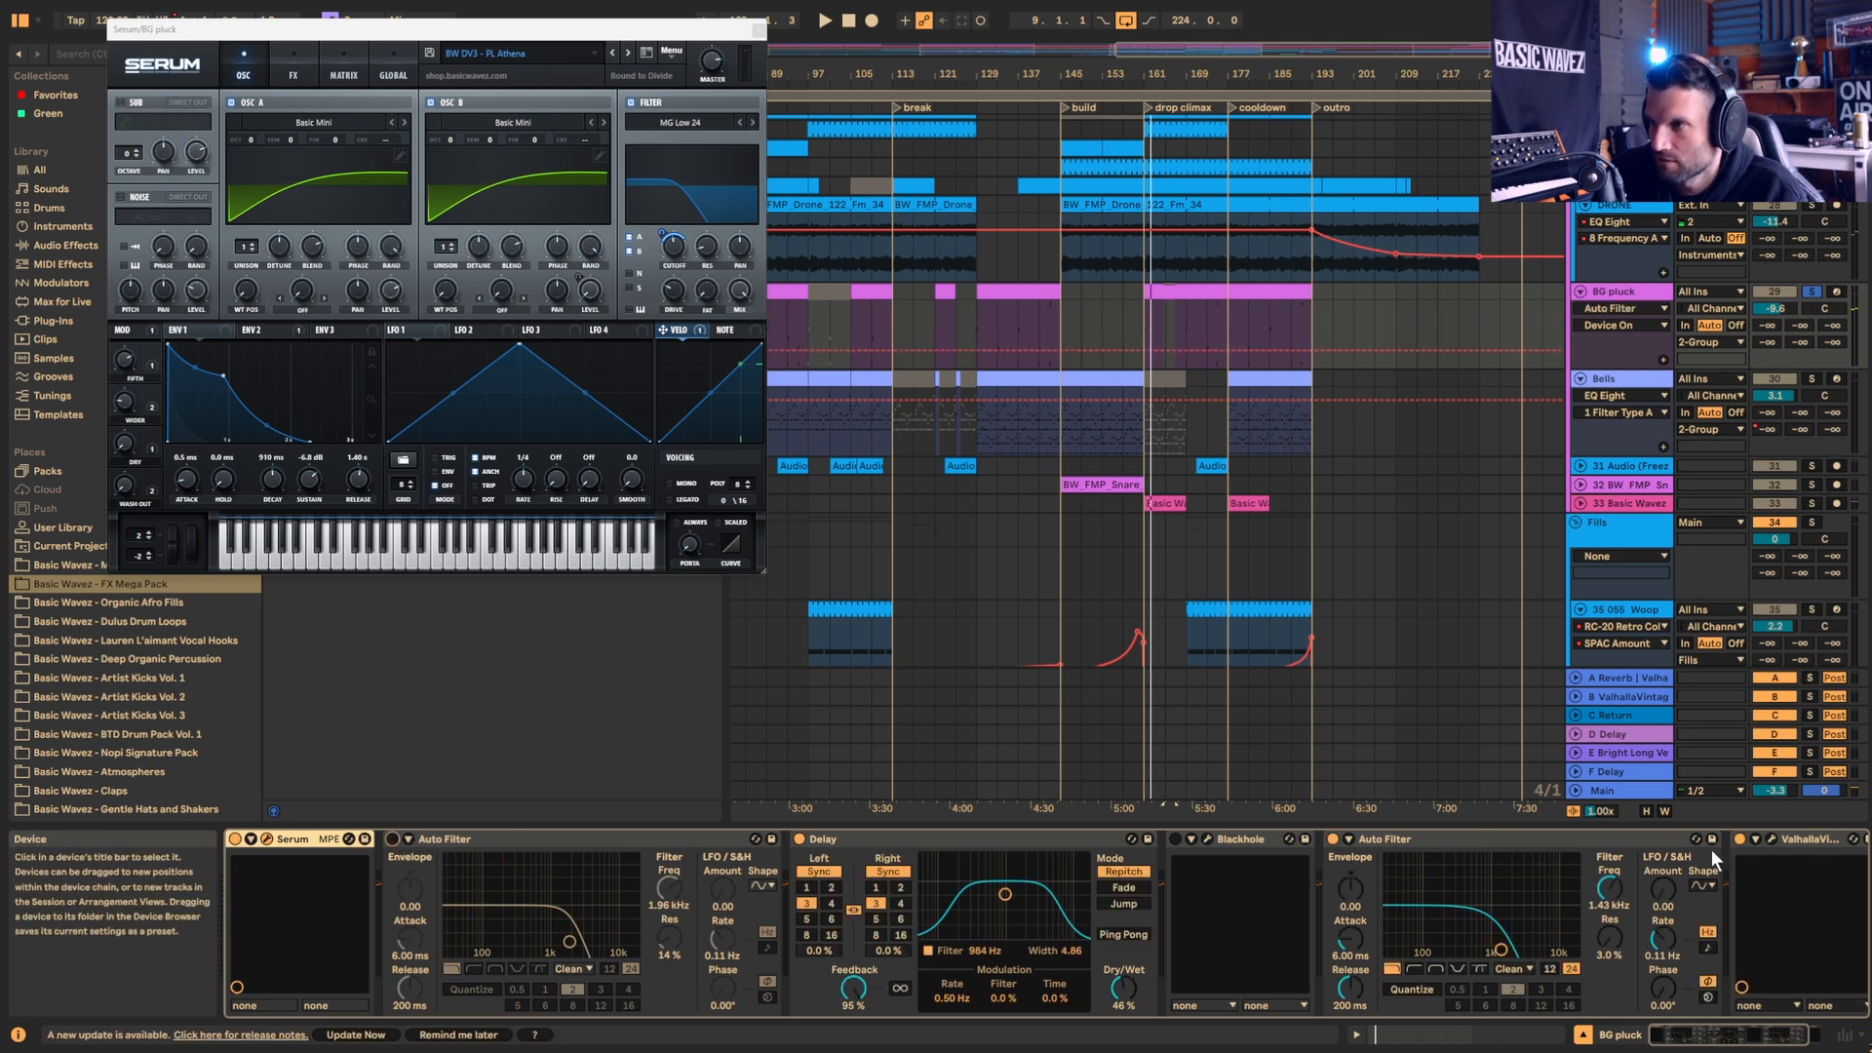
Step: Play the BG pluck from bar 161 with its effects on and follow the notes in its clip
key(space)
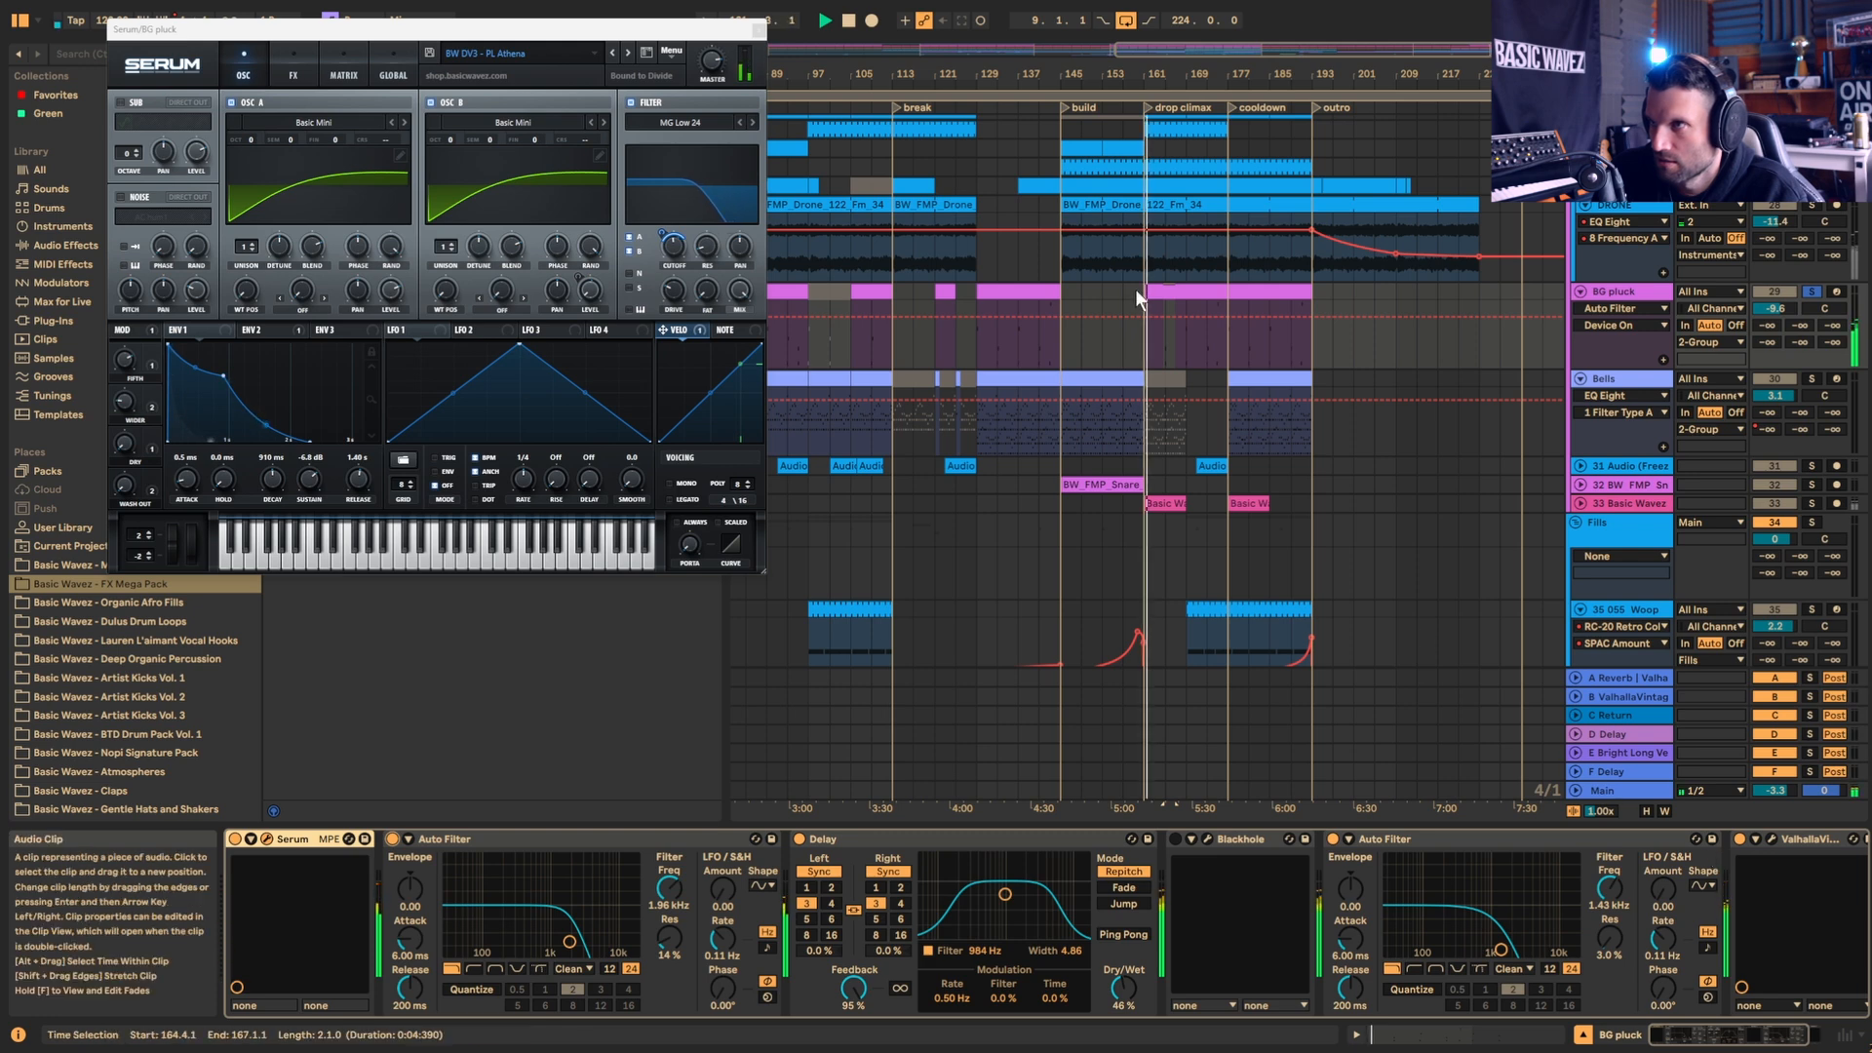
click(1180, 299)
double_click(1180, 299)
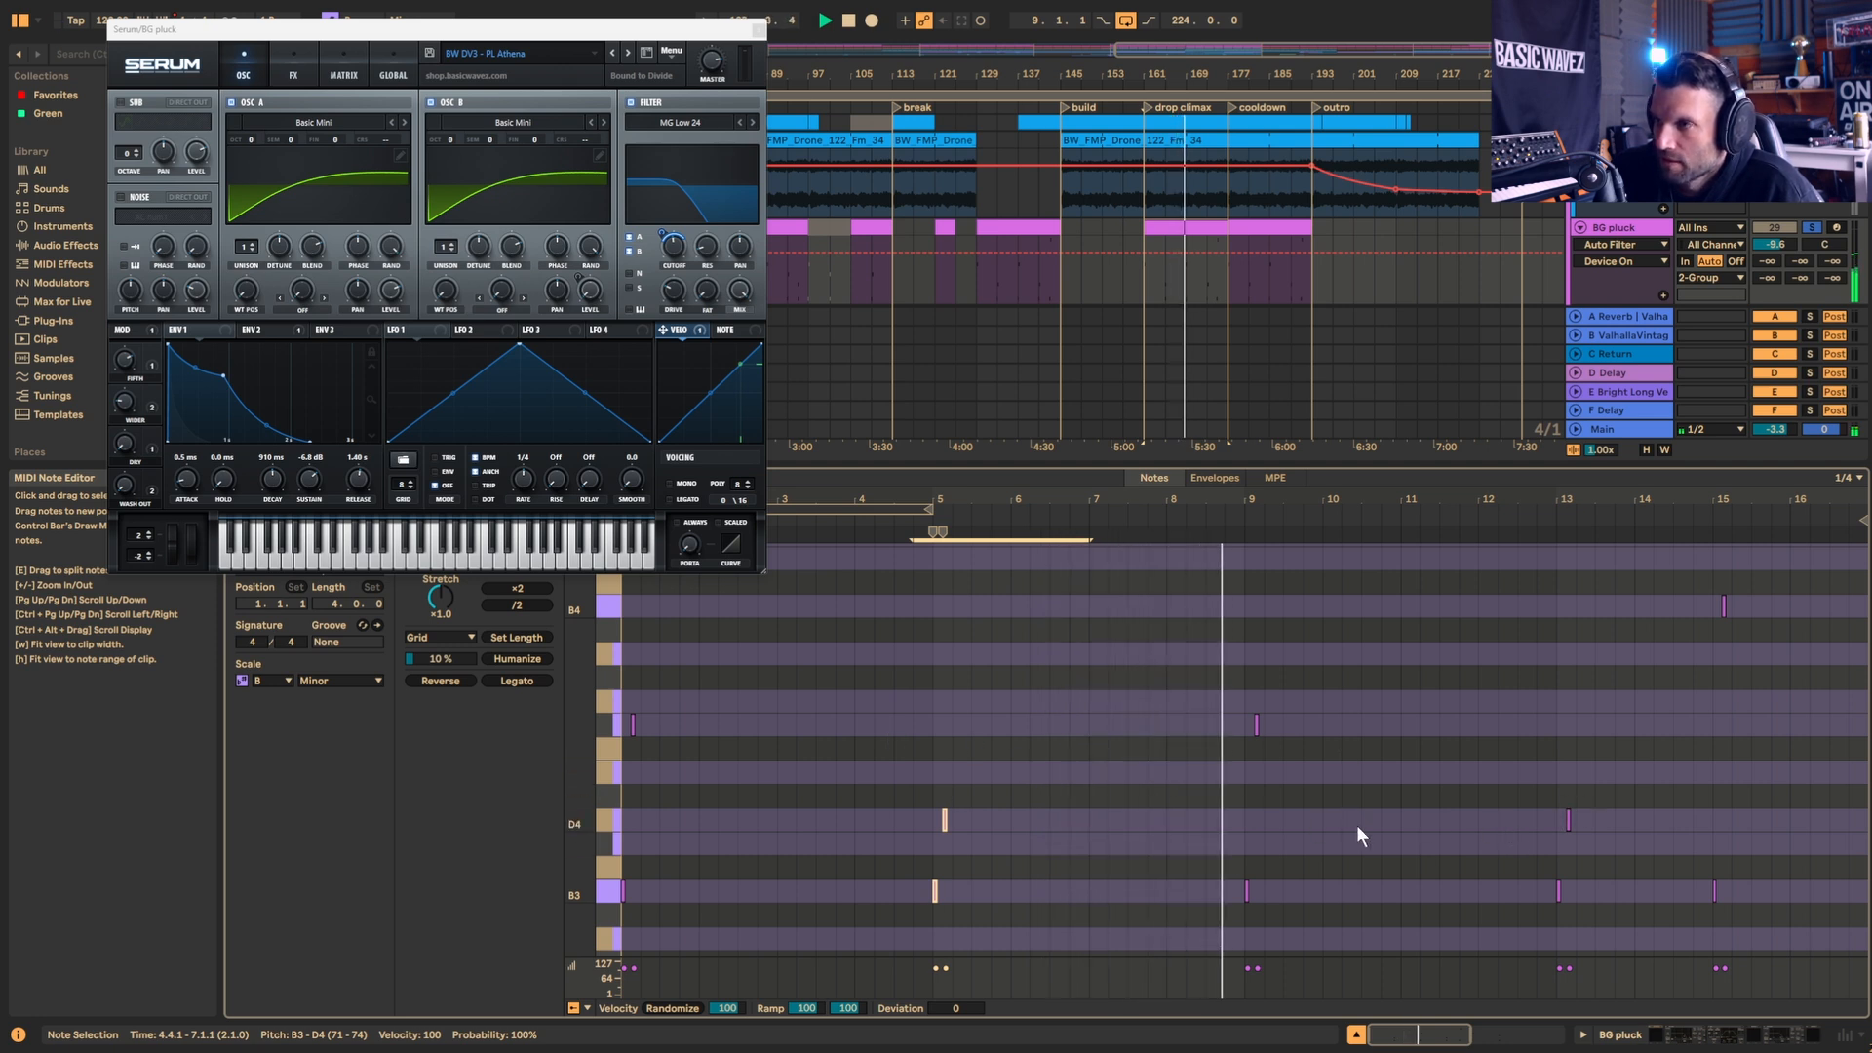
click(1545, 519)
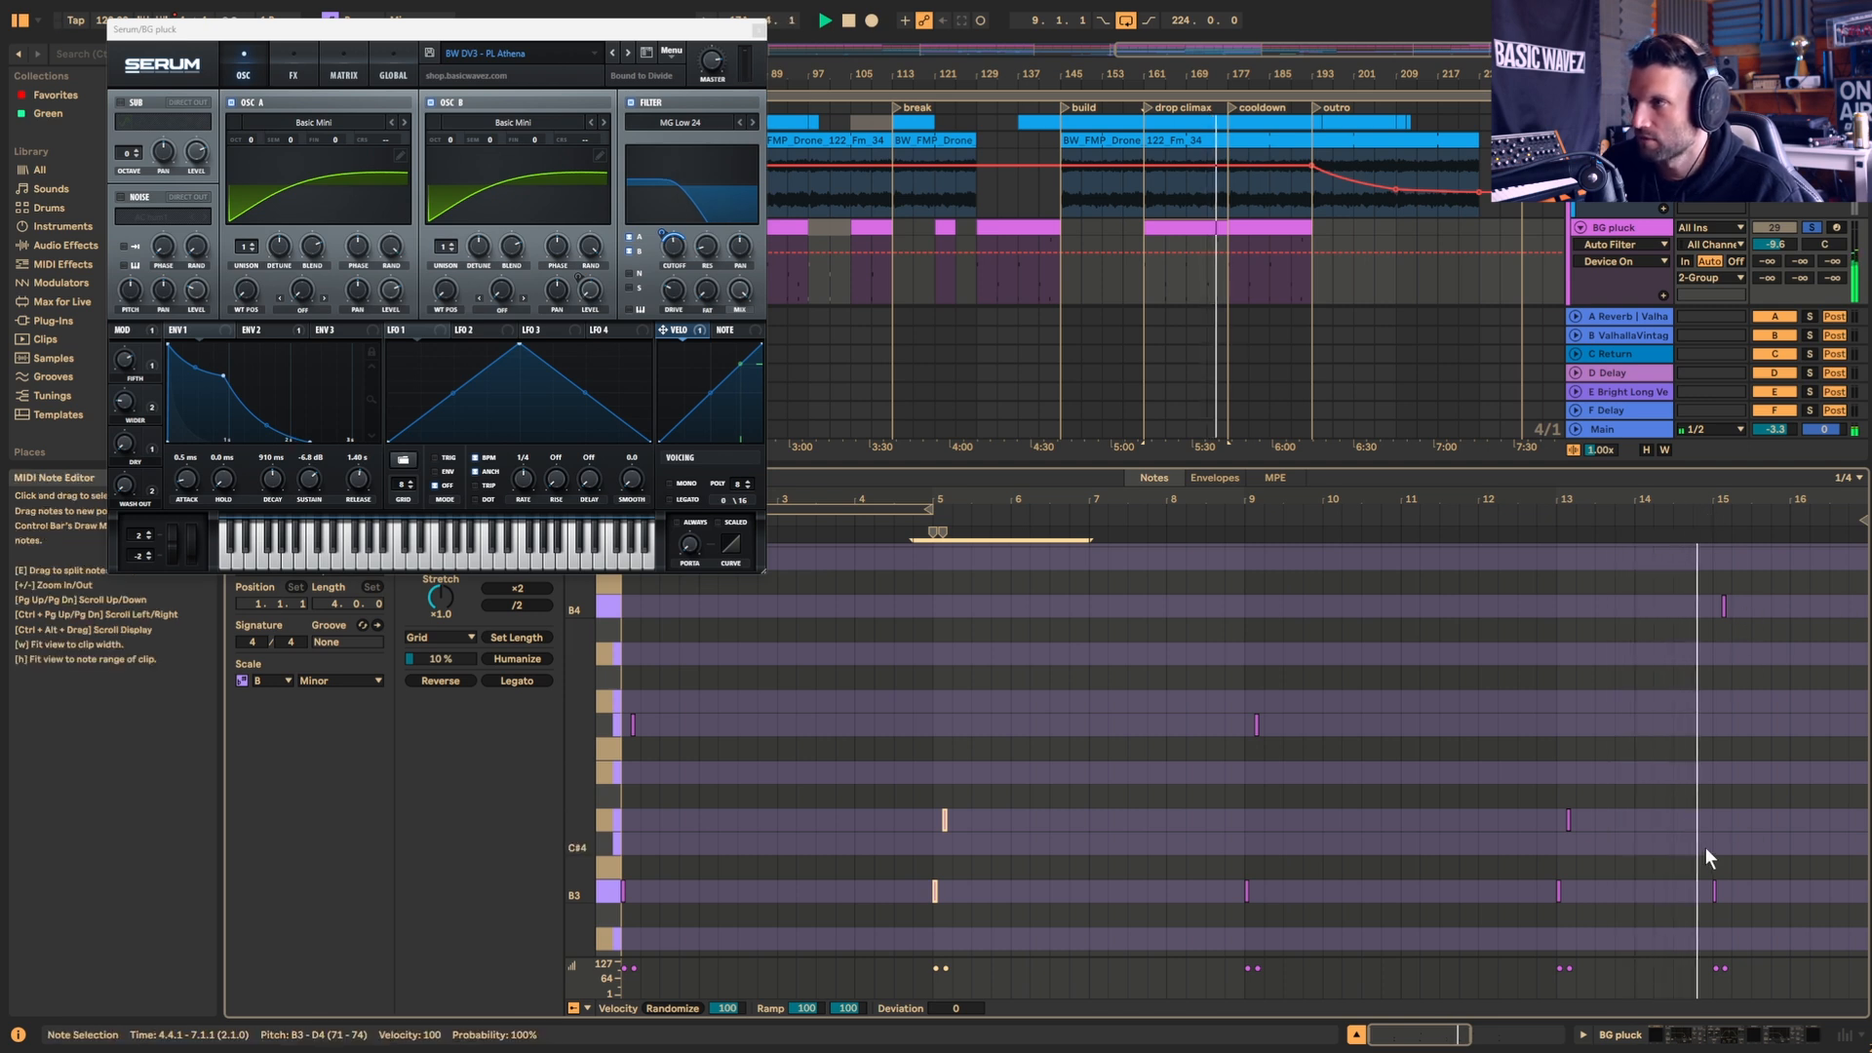
Step: Return to the BG pluck's device chain, add the DRONE track to the solo and replay both from bar 161
double_click(1617, 230)
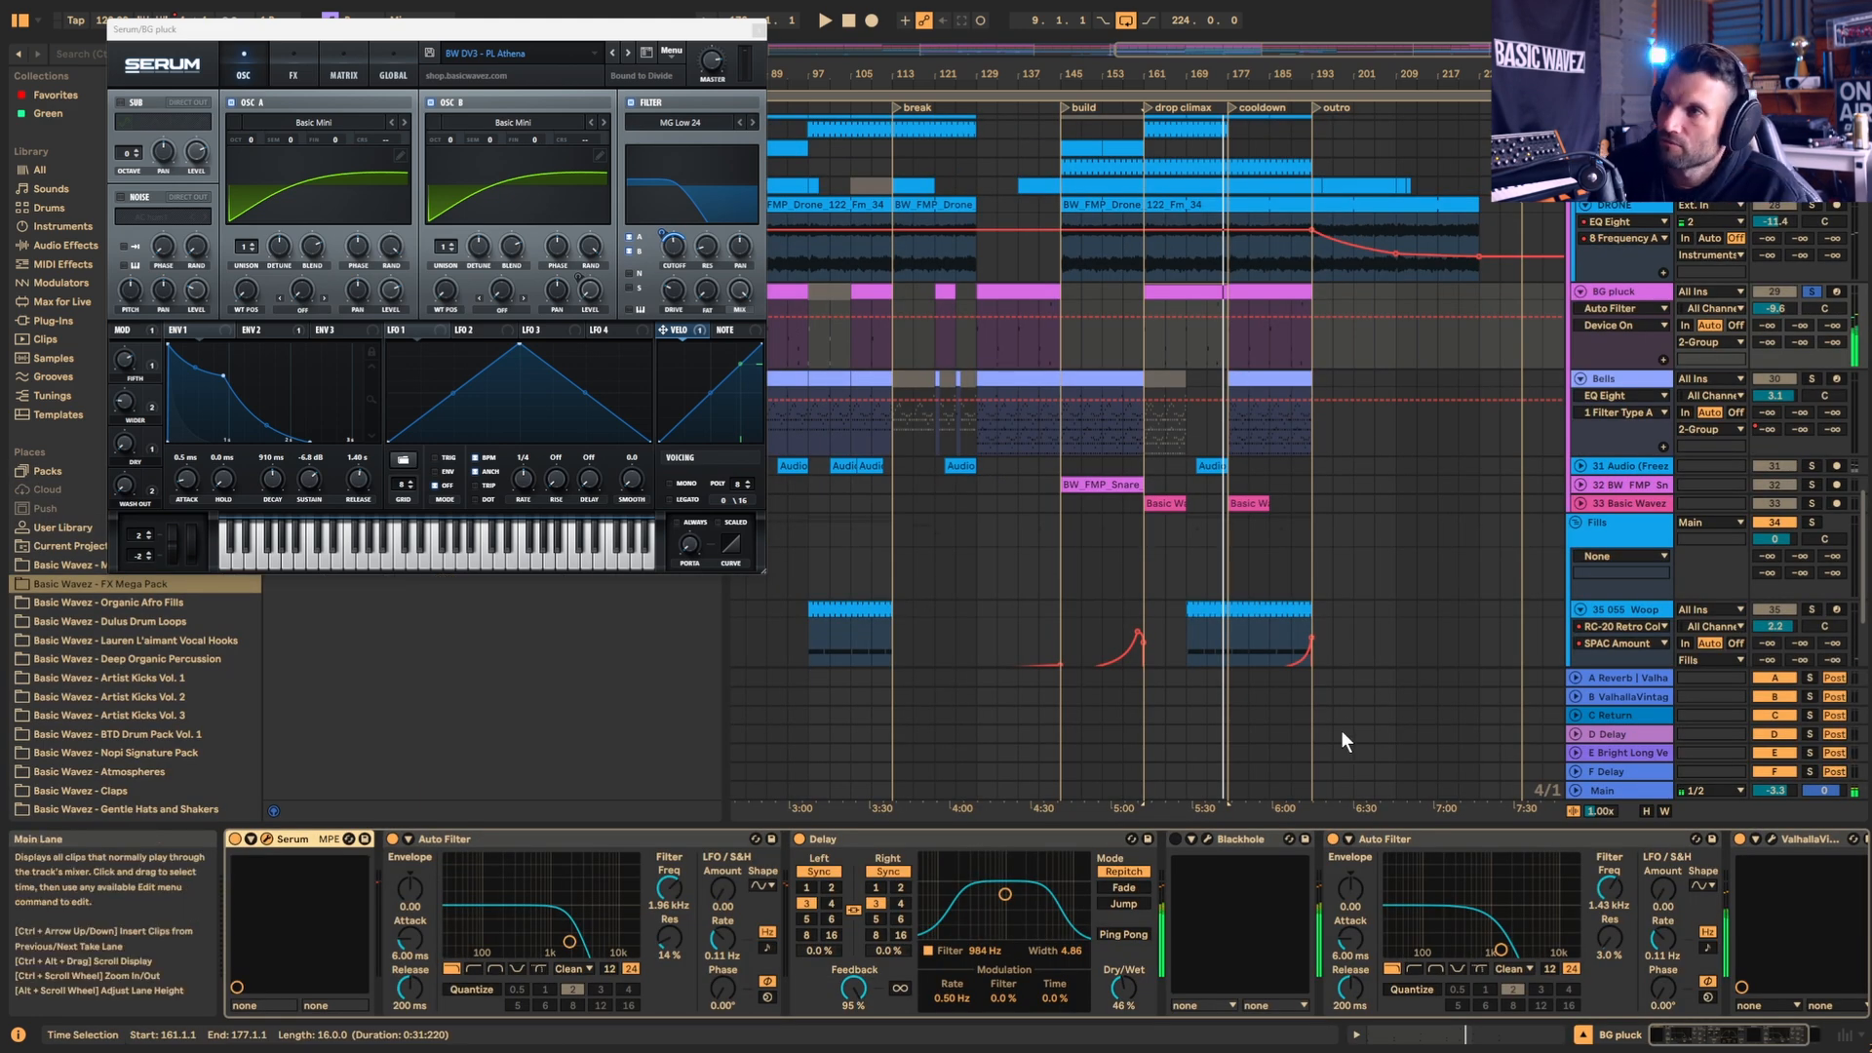
click(1810, 205)
key(space)
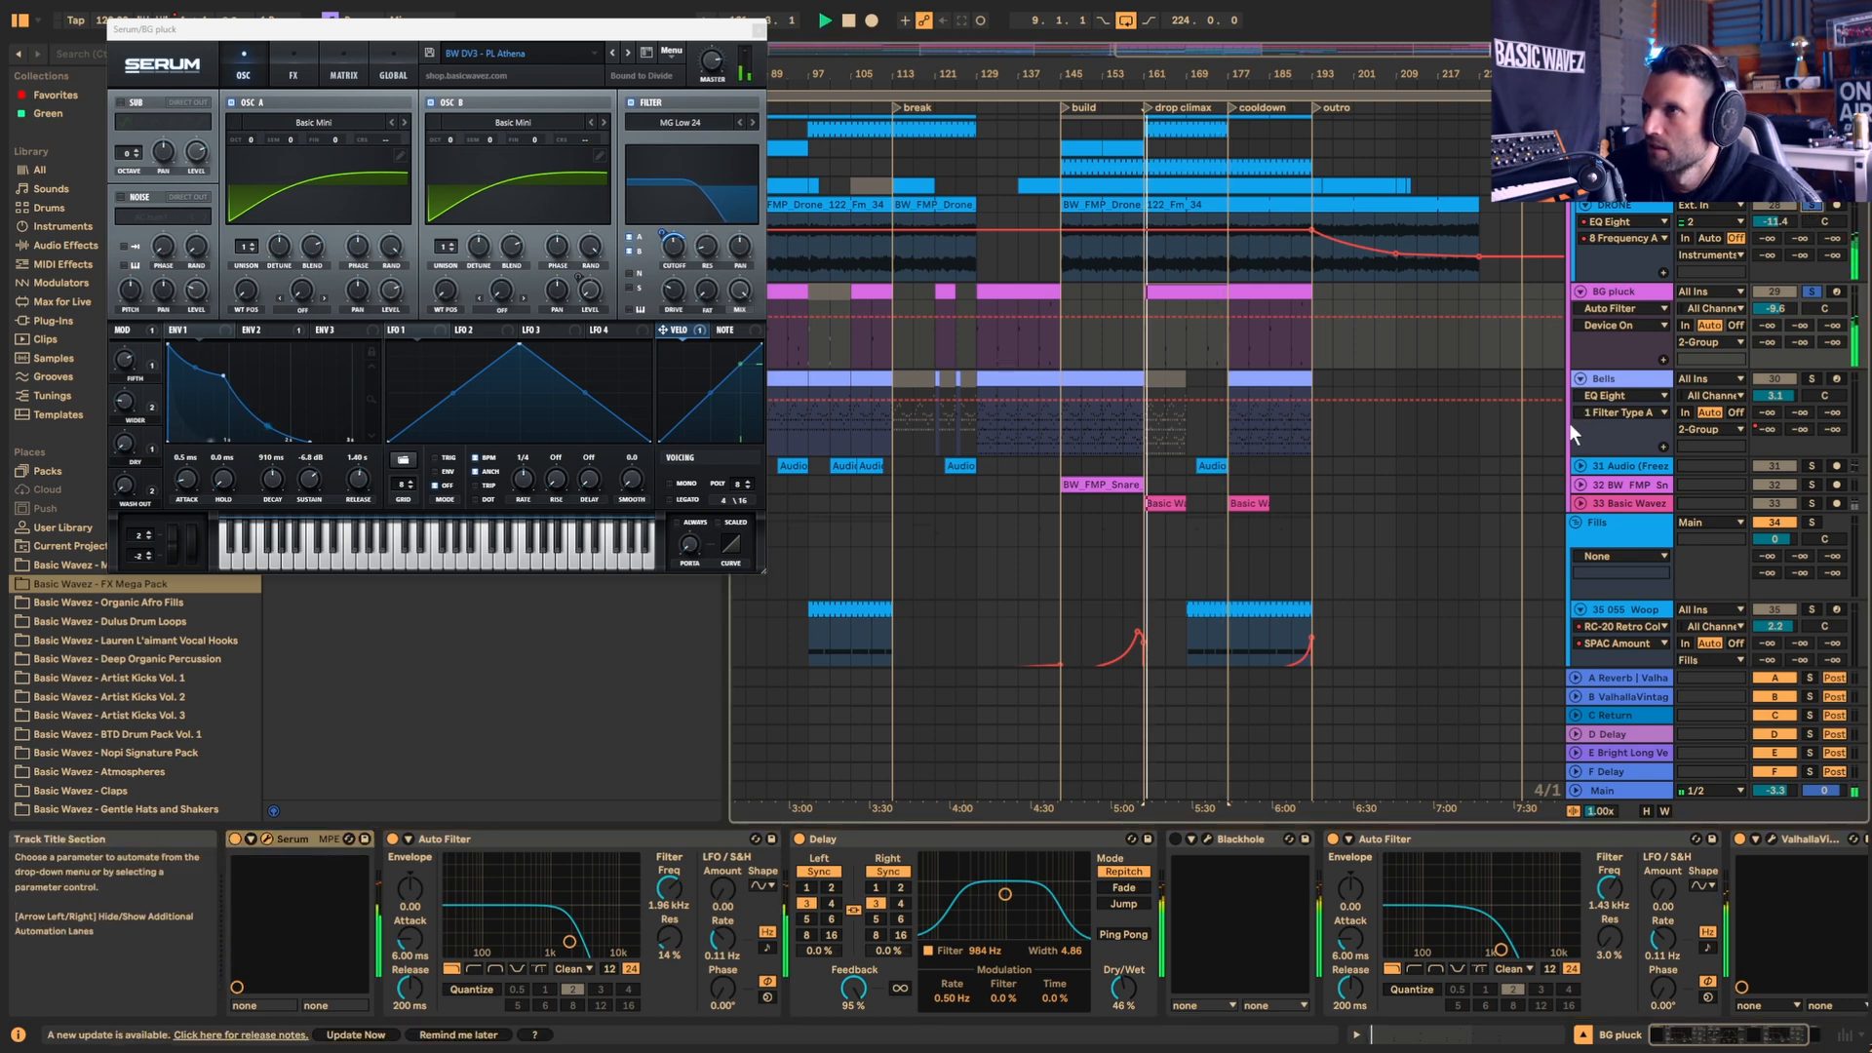
scroll(1613, 335, up, 2)
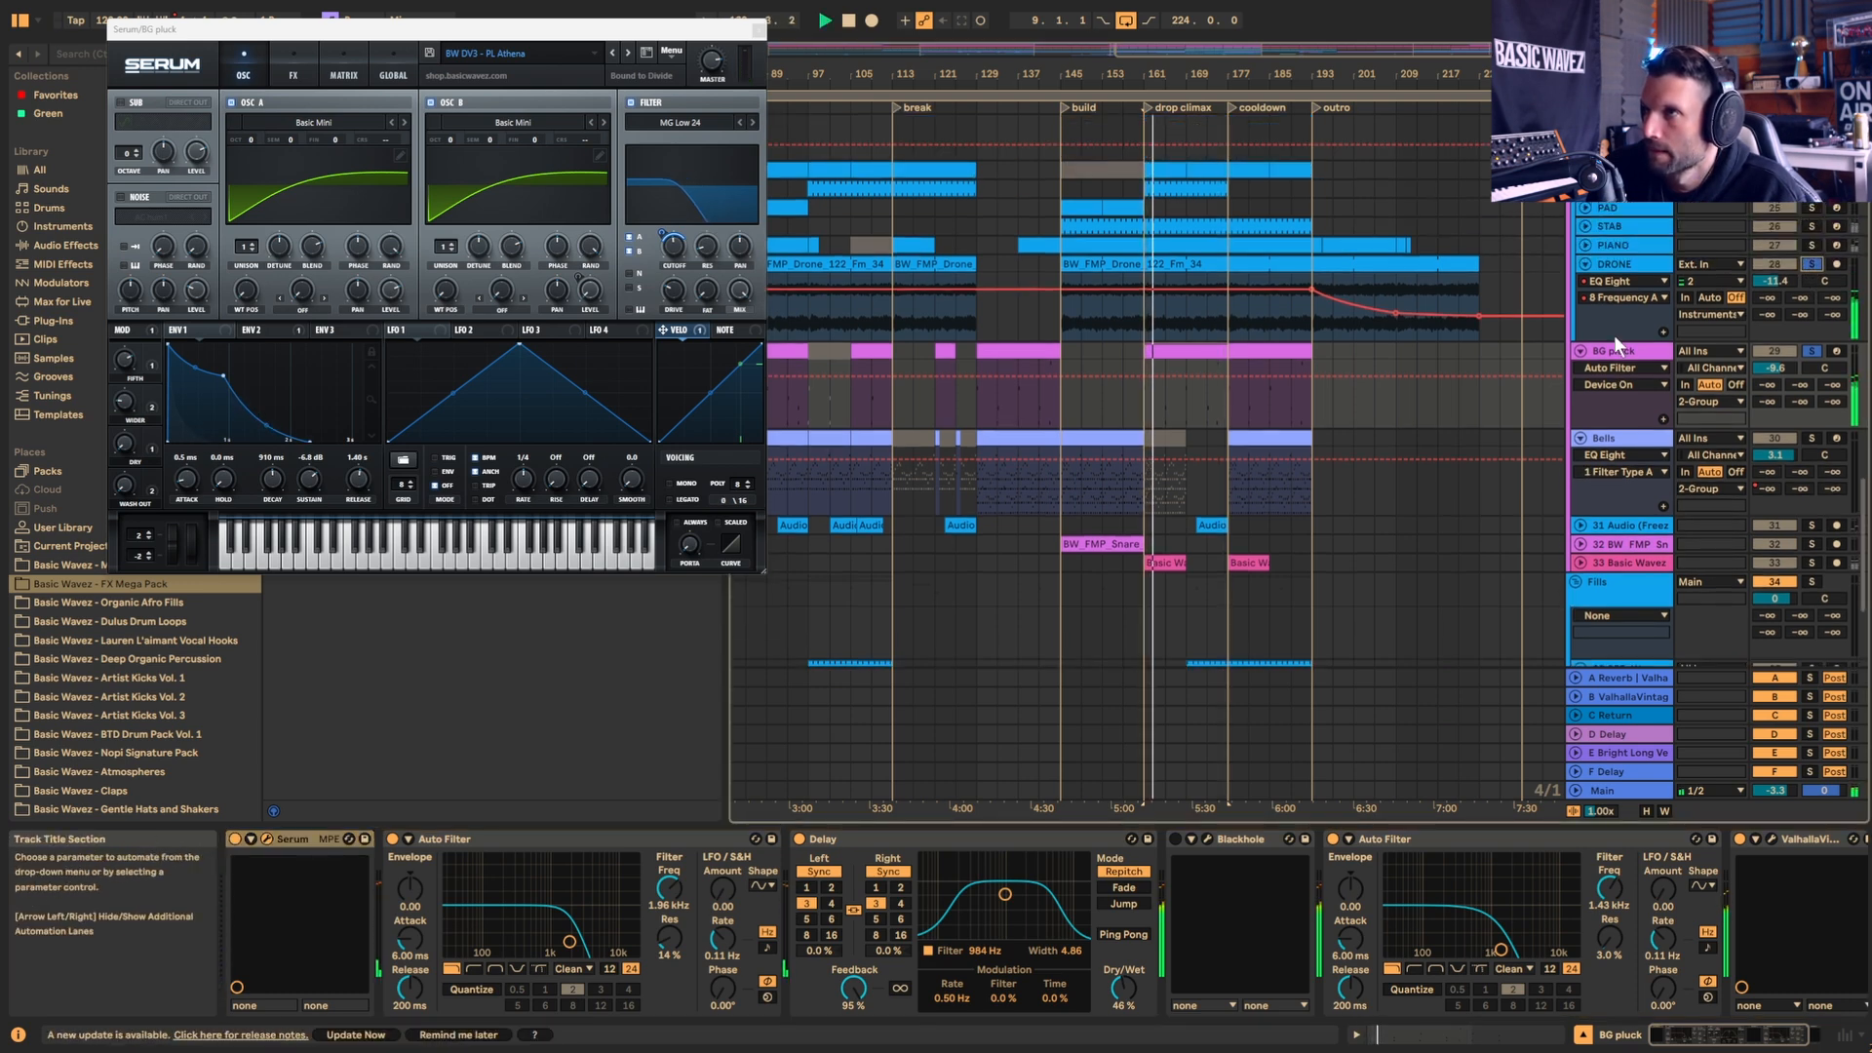
scroll(1755, 255, up, 5)
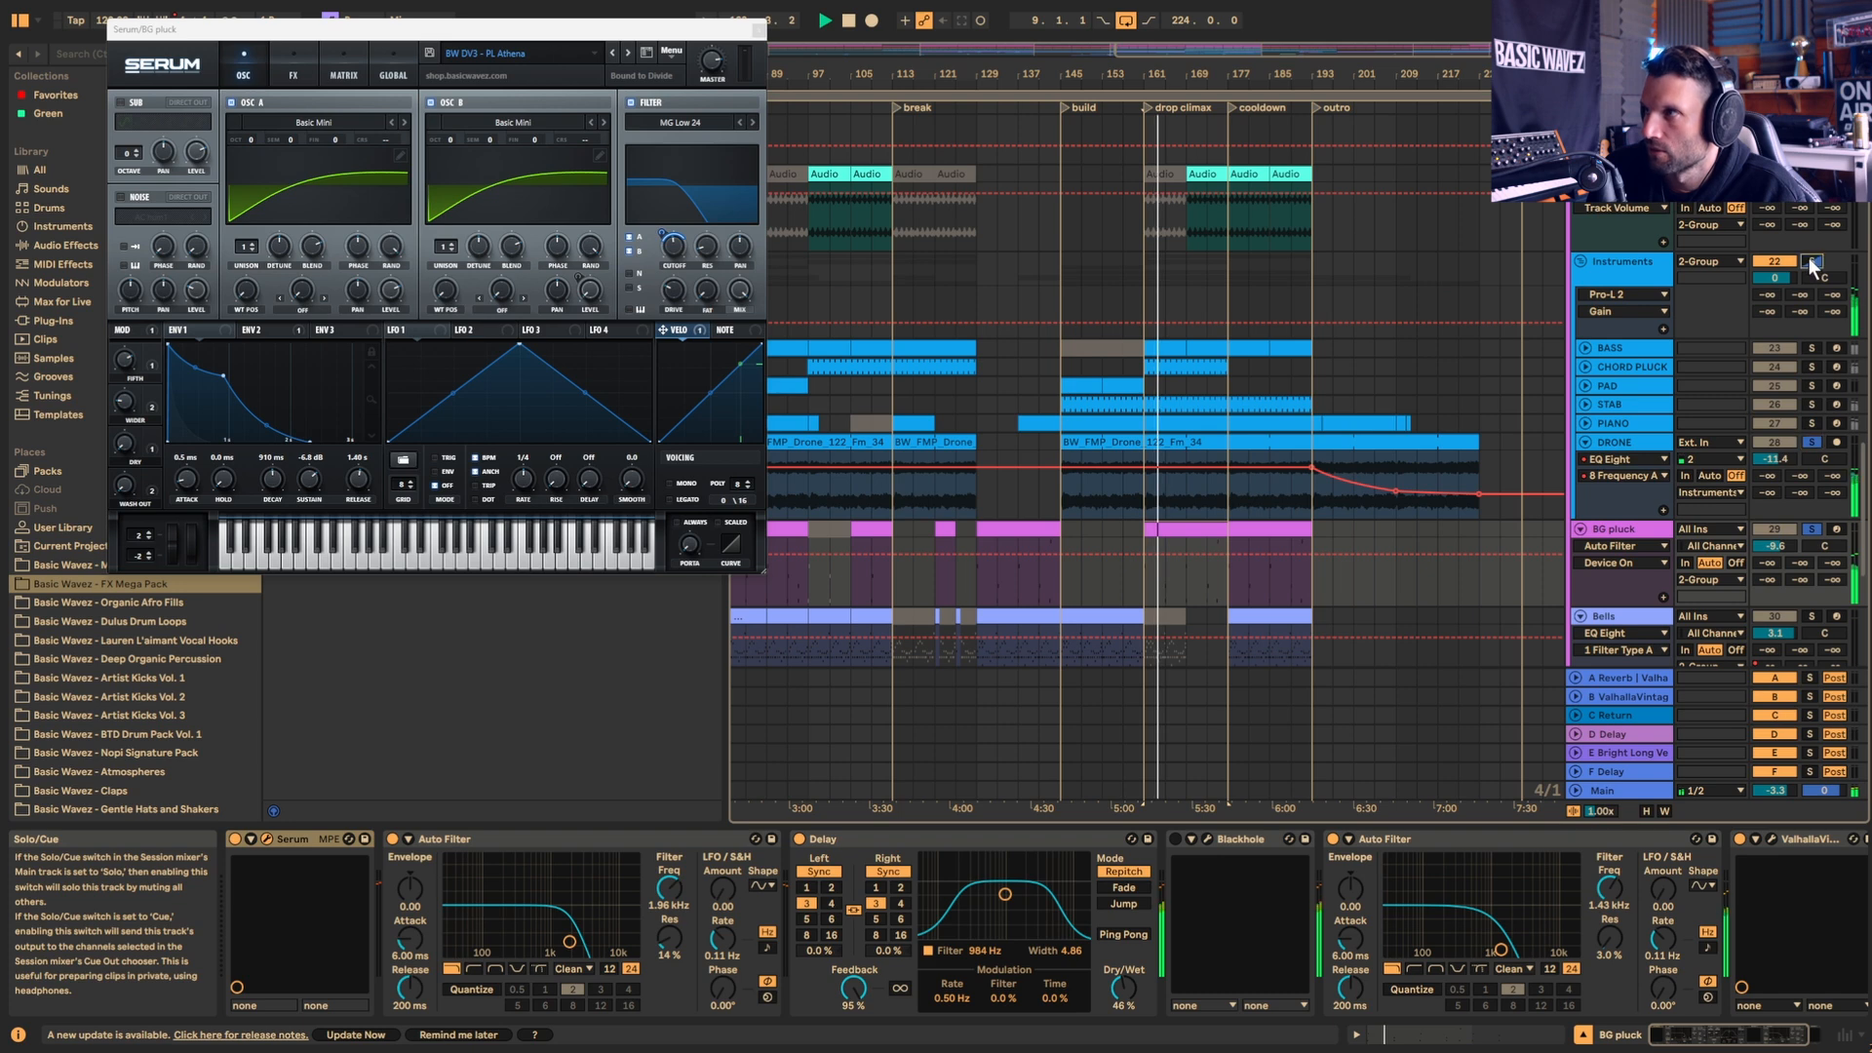
Step: Play the Bells clip from bar 177 and solo the Bells track
click(1810, 258)
scroll(1677, 447, down, 6)
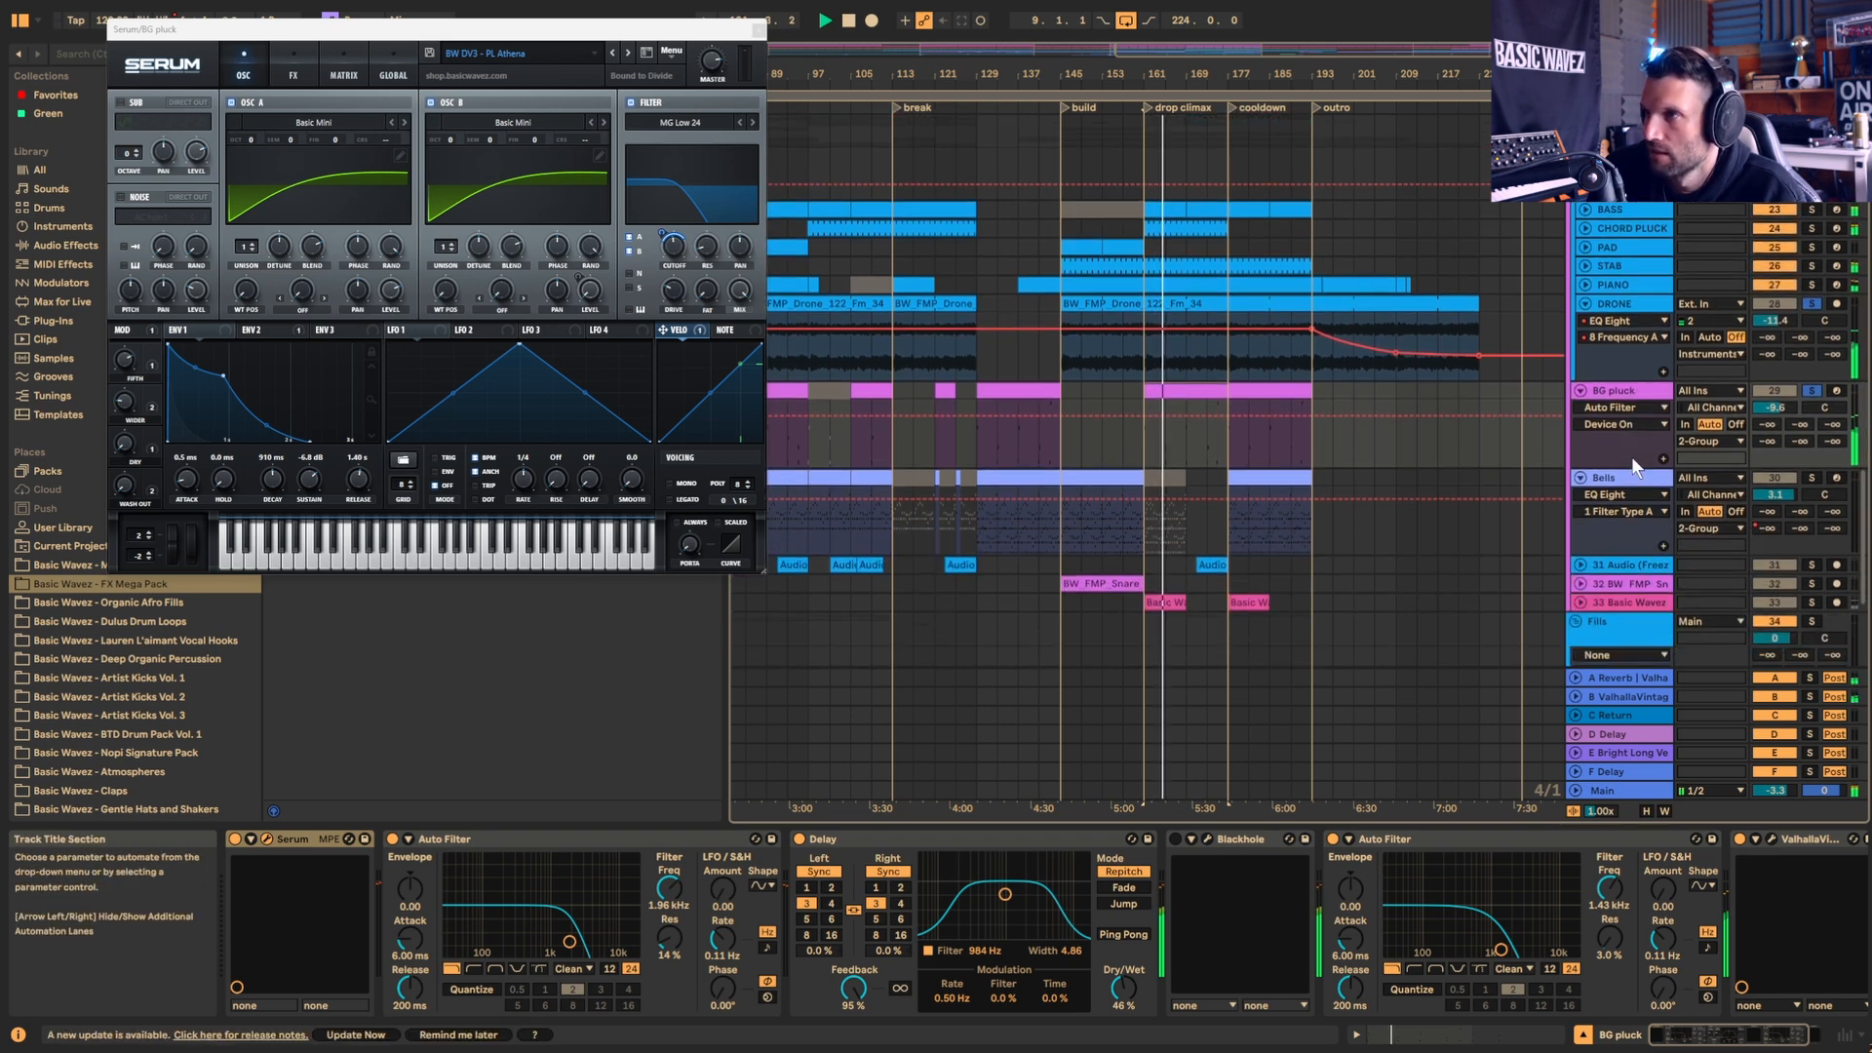
click(1227, 479)
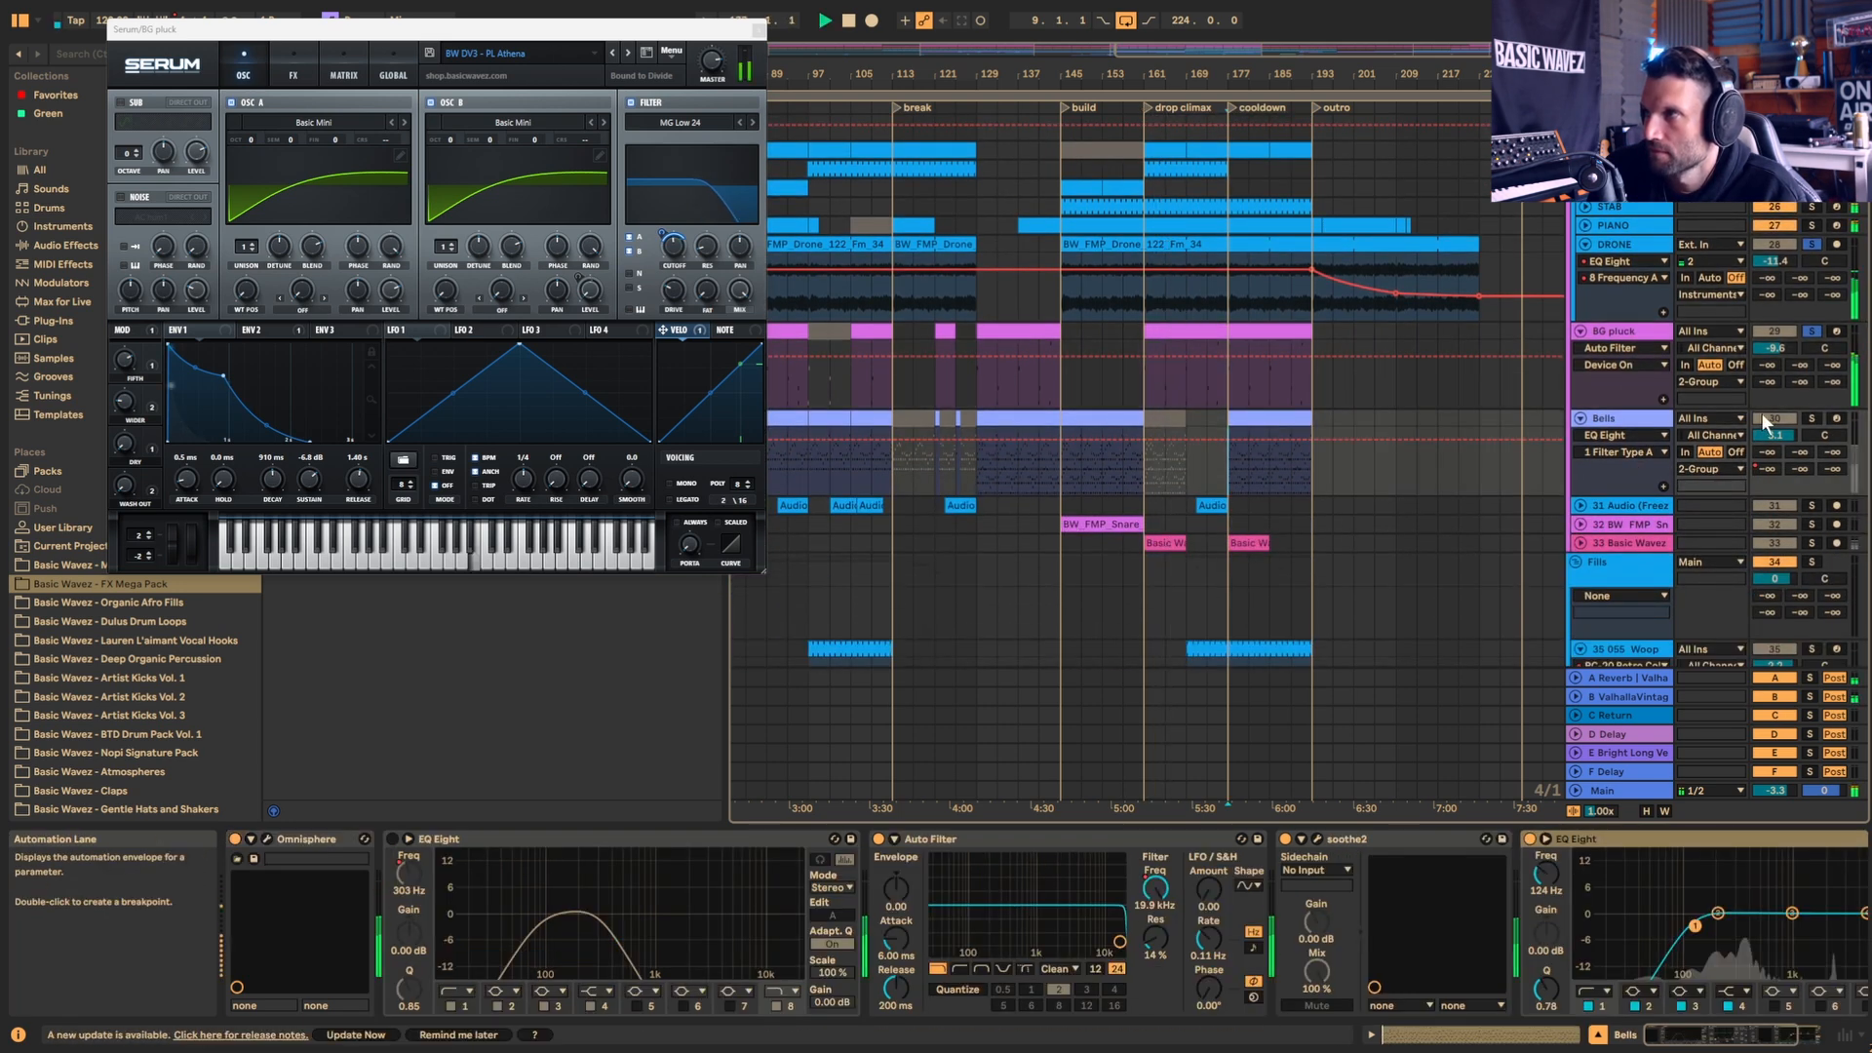
click(1810, 418)
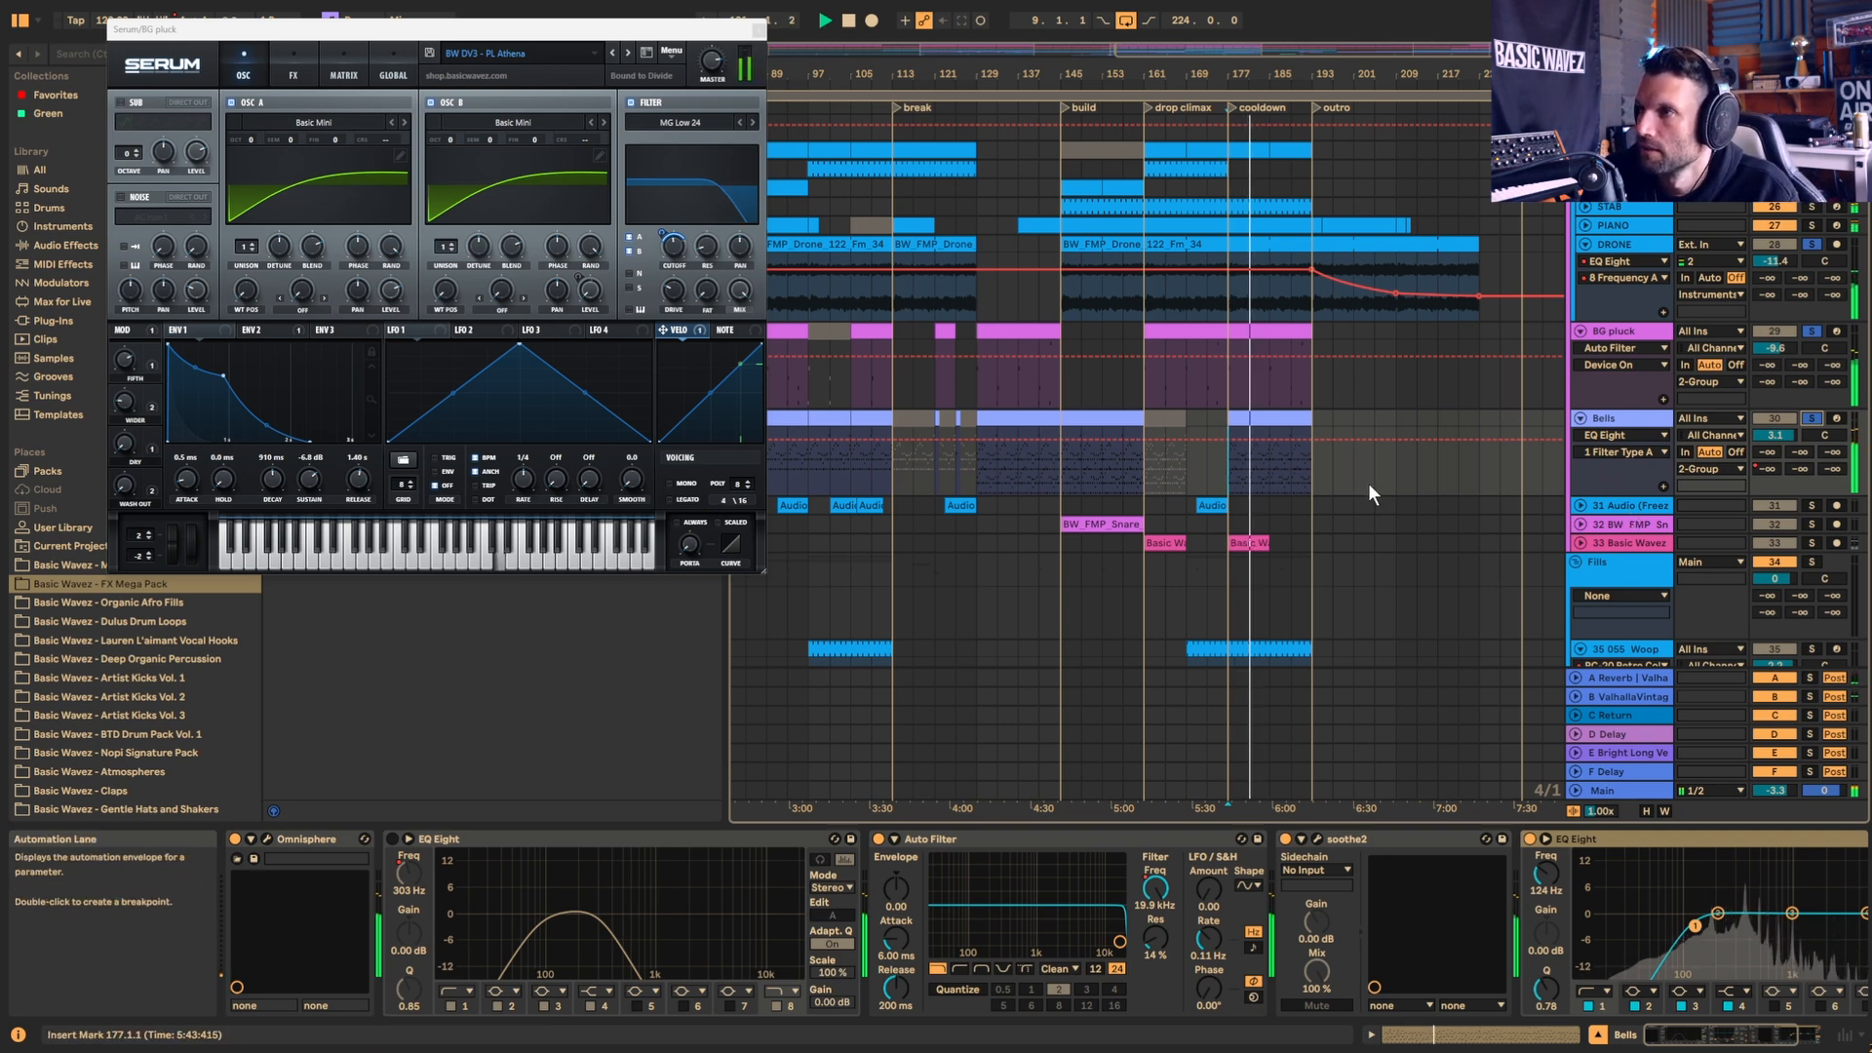
Step: Solo track 35 Woop in the Fills group, play its clip from bar 169 and close the Serum window
scroll(1371, 483, down, 3)
scroll(1373, 484, down, 2)
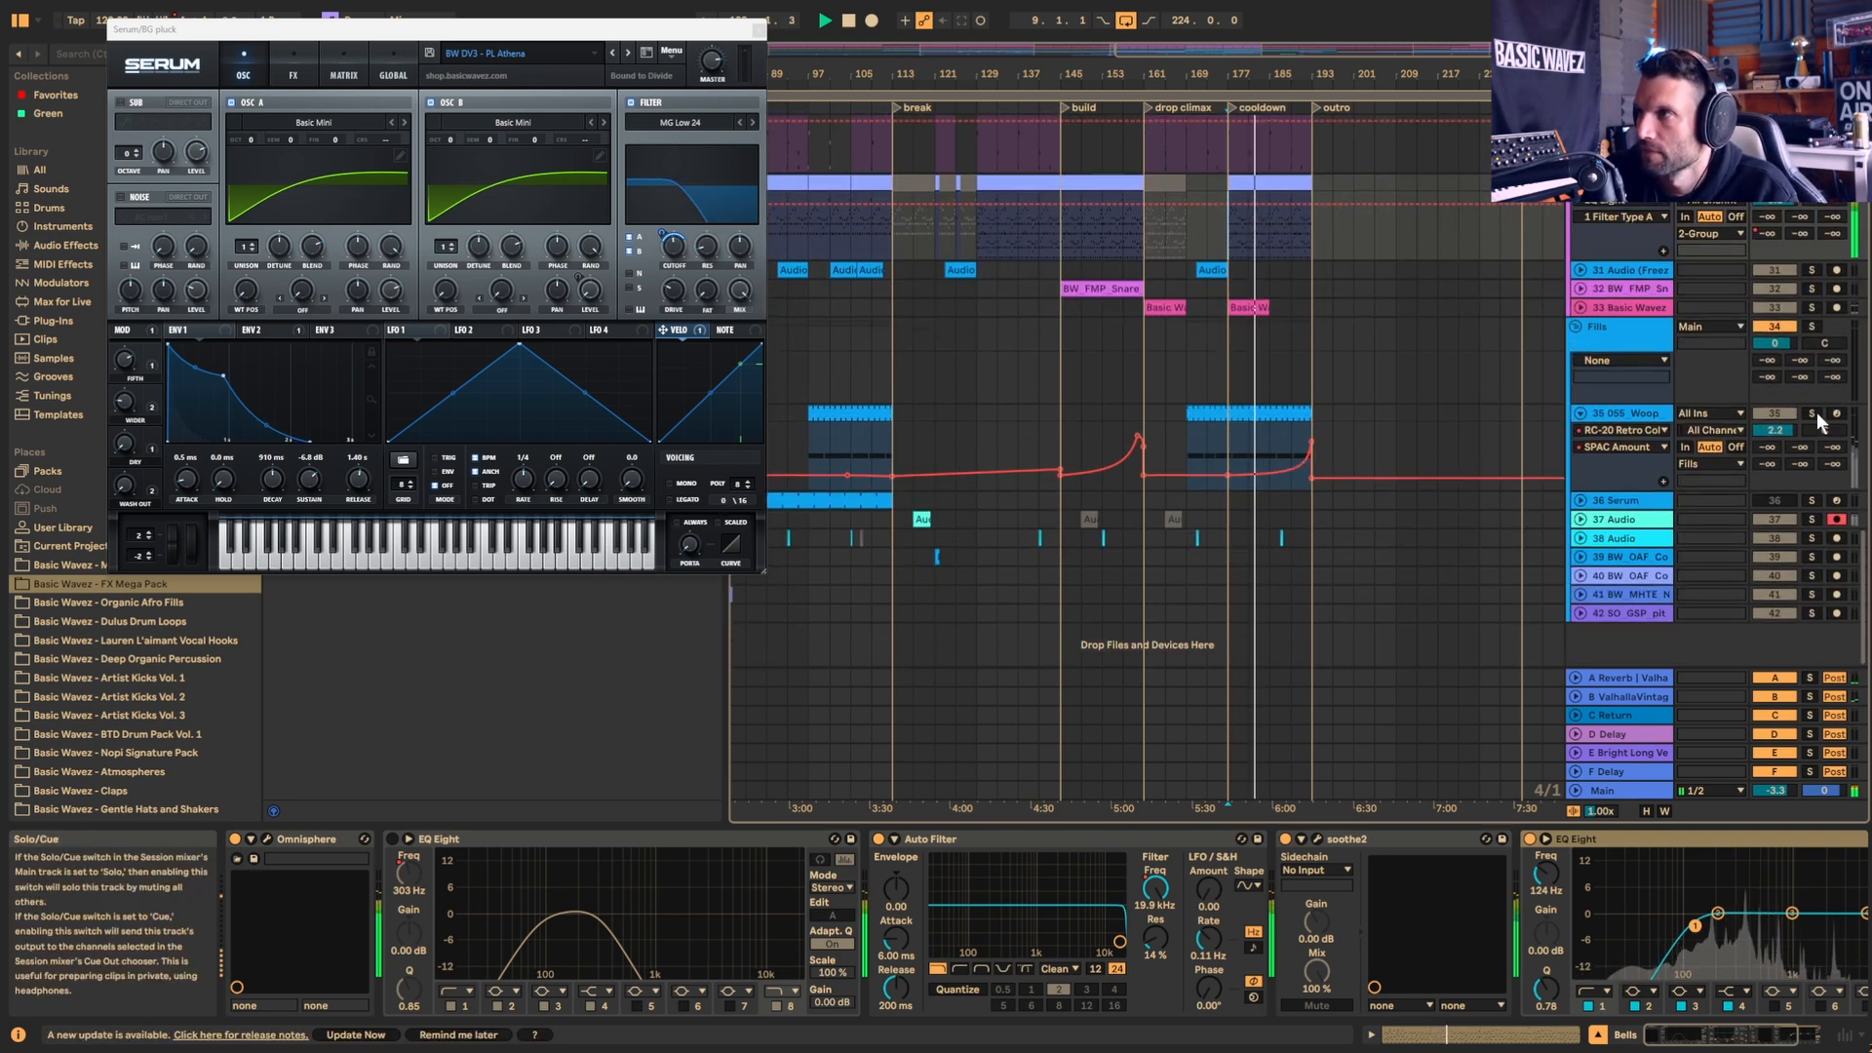
key(space)
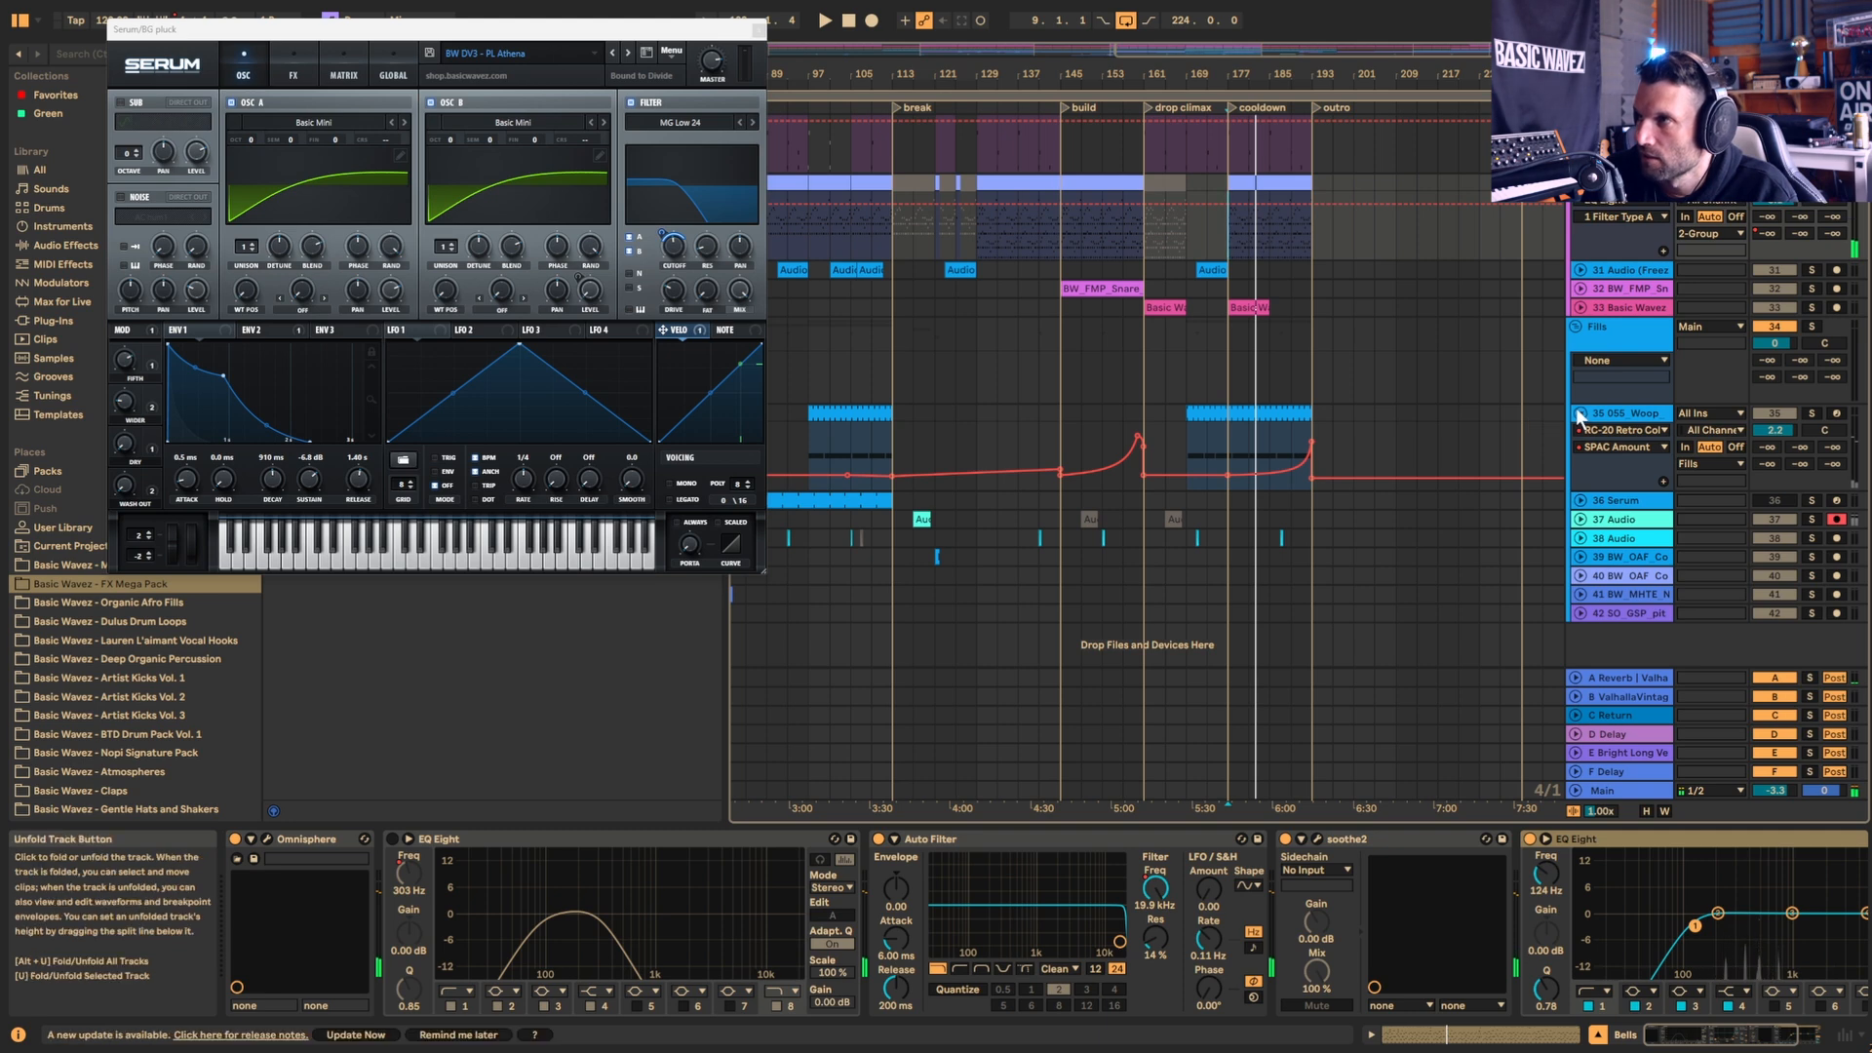
click(1812, 412)
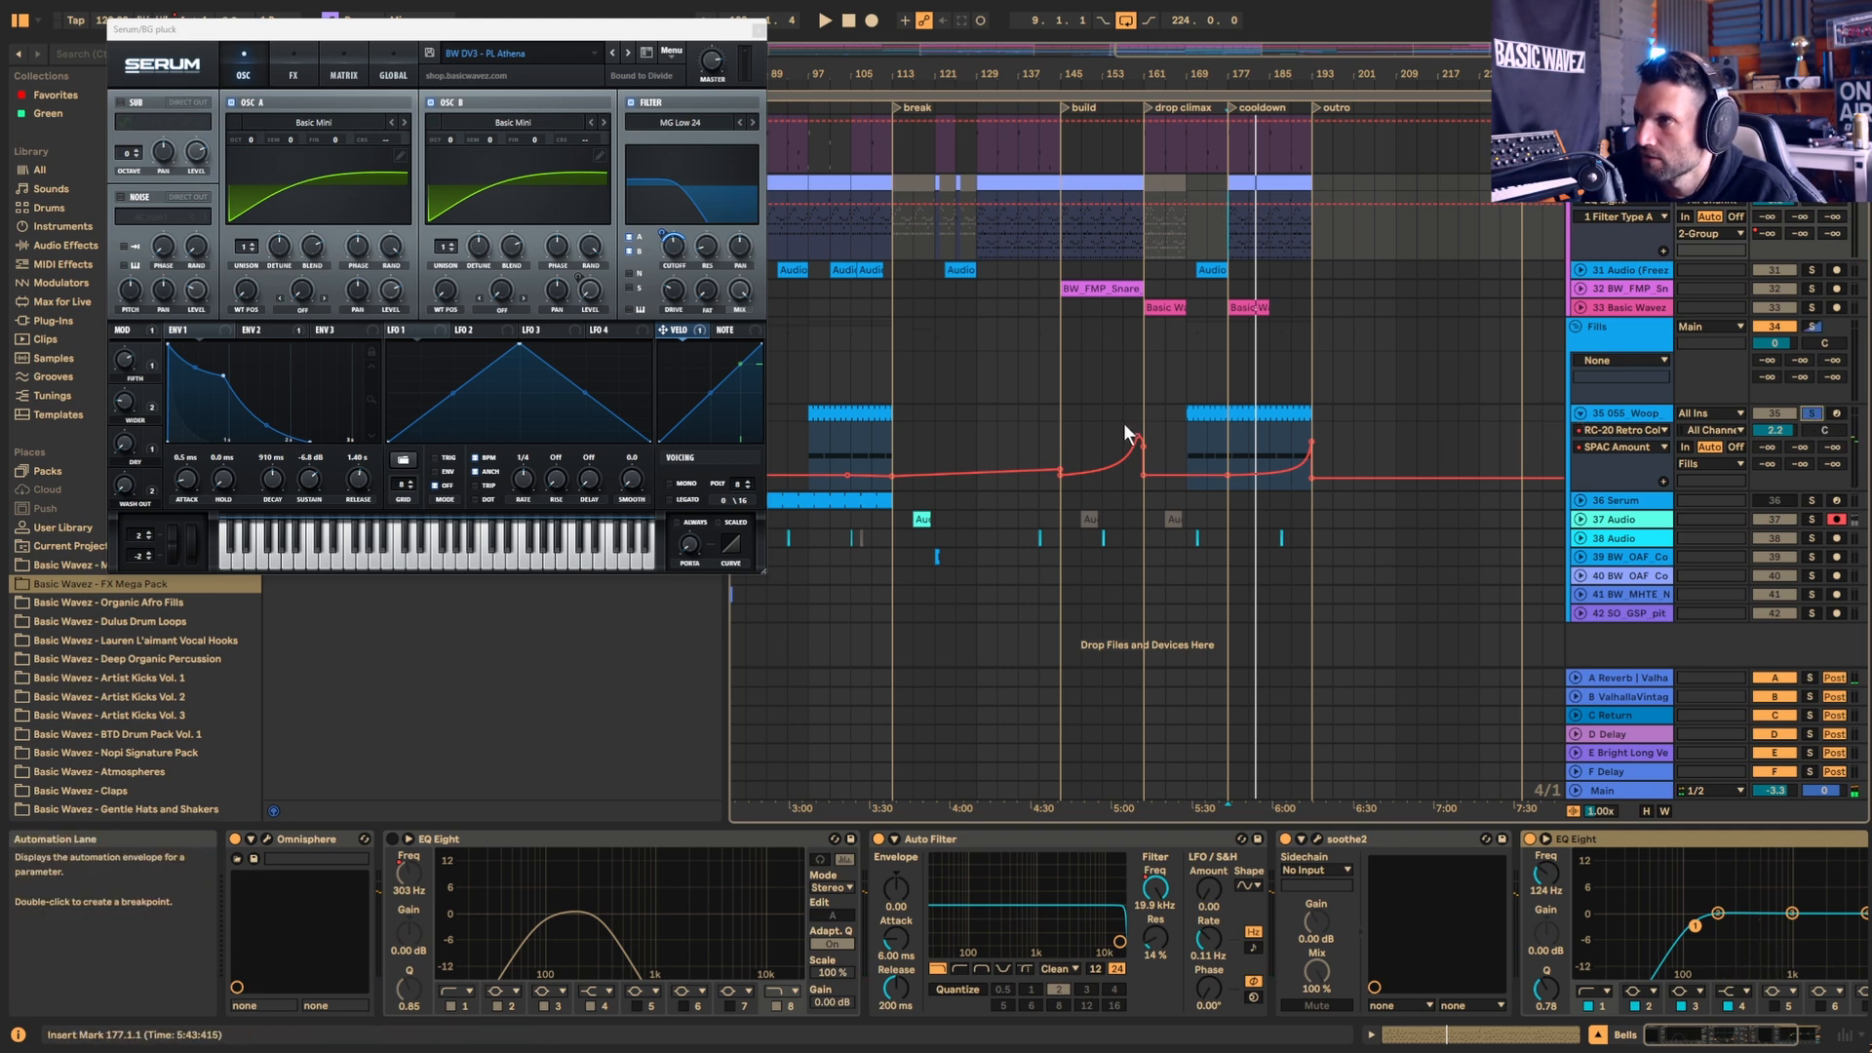
click(1210, 409)
key(space)
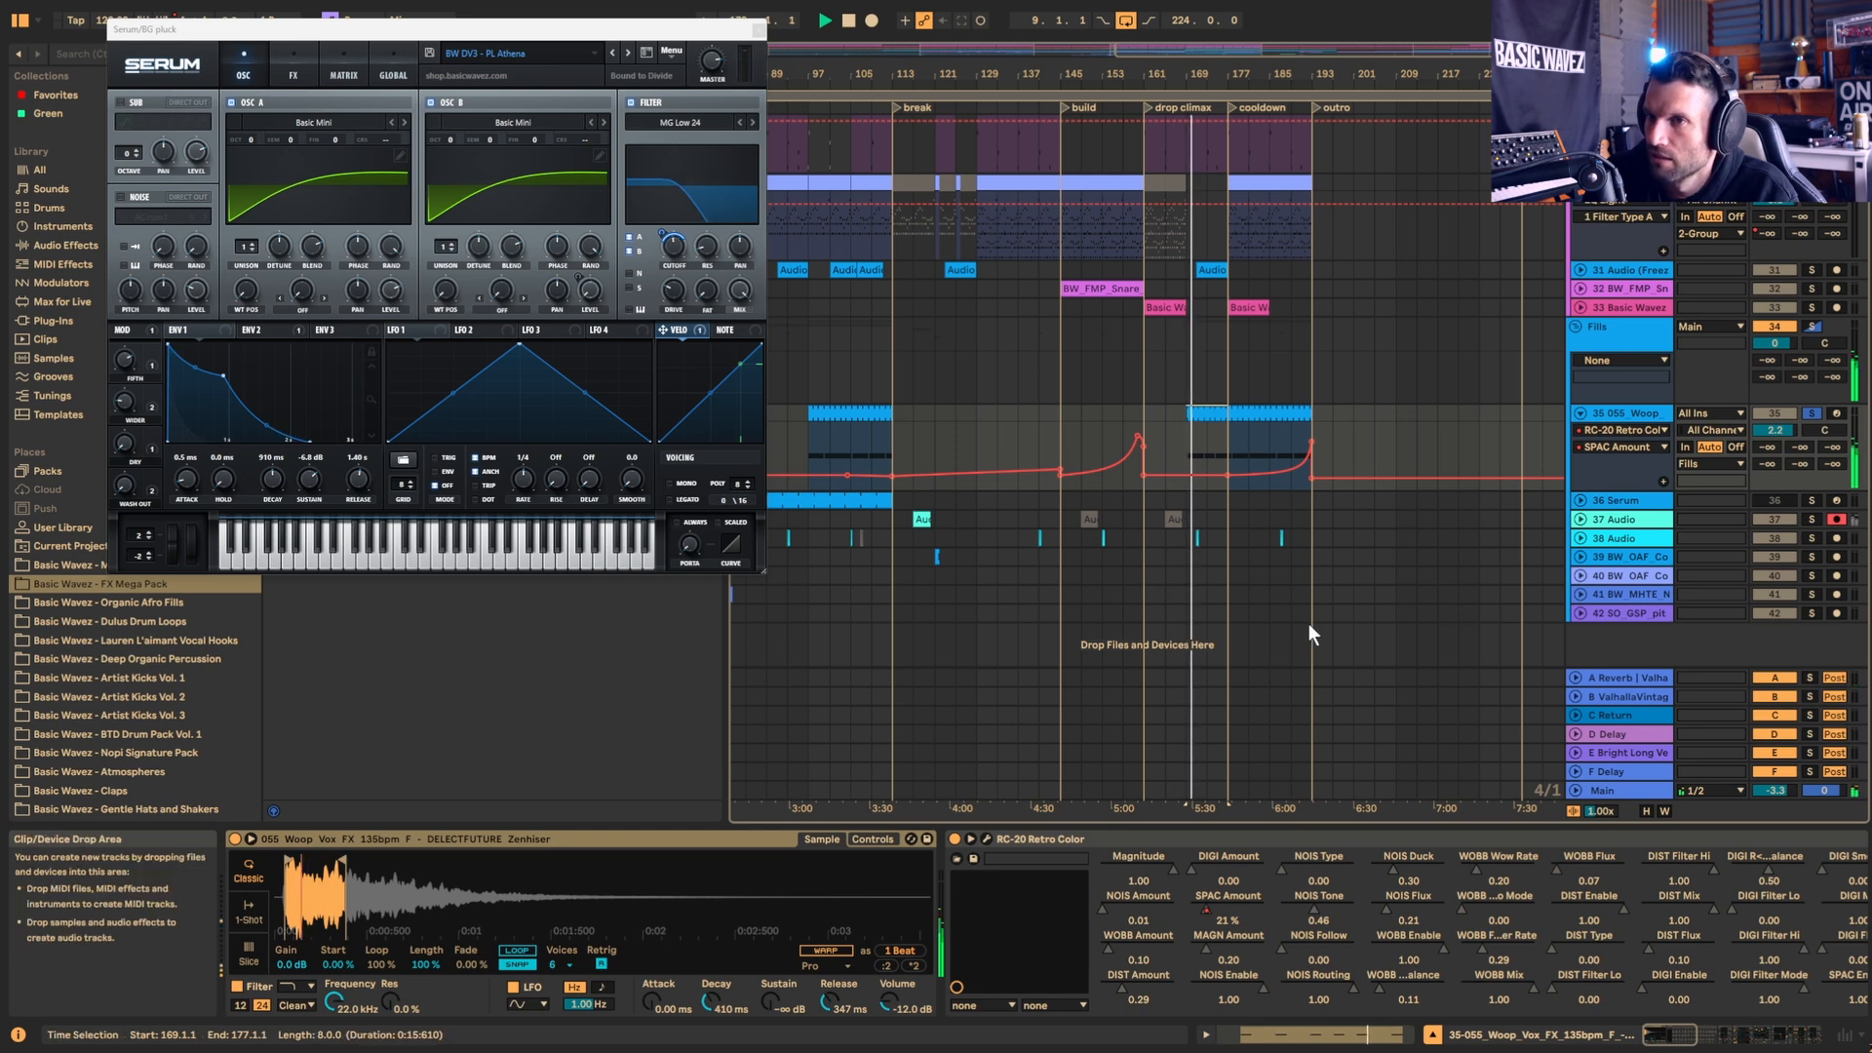
click(757, 30)
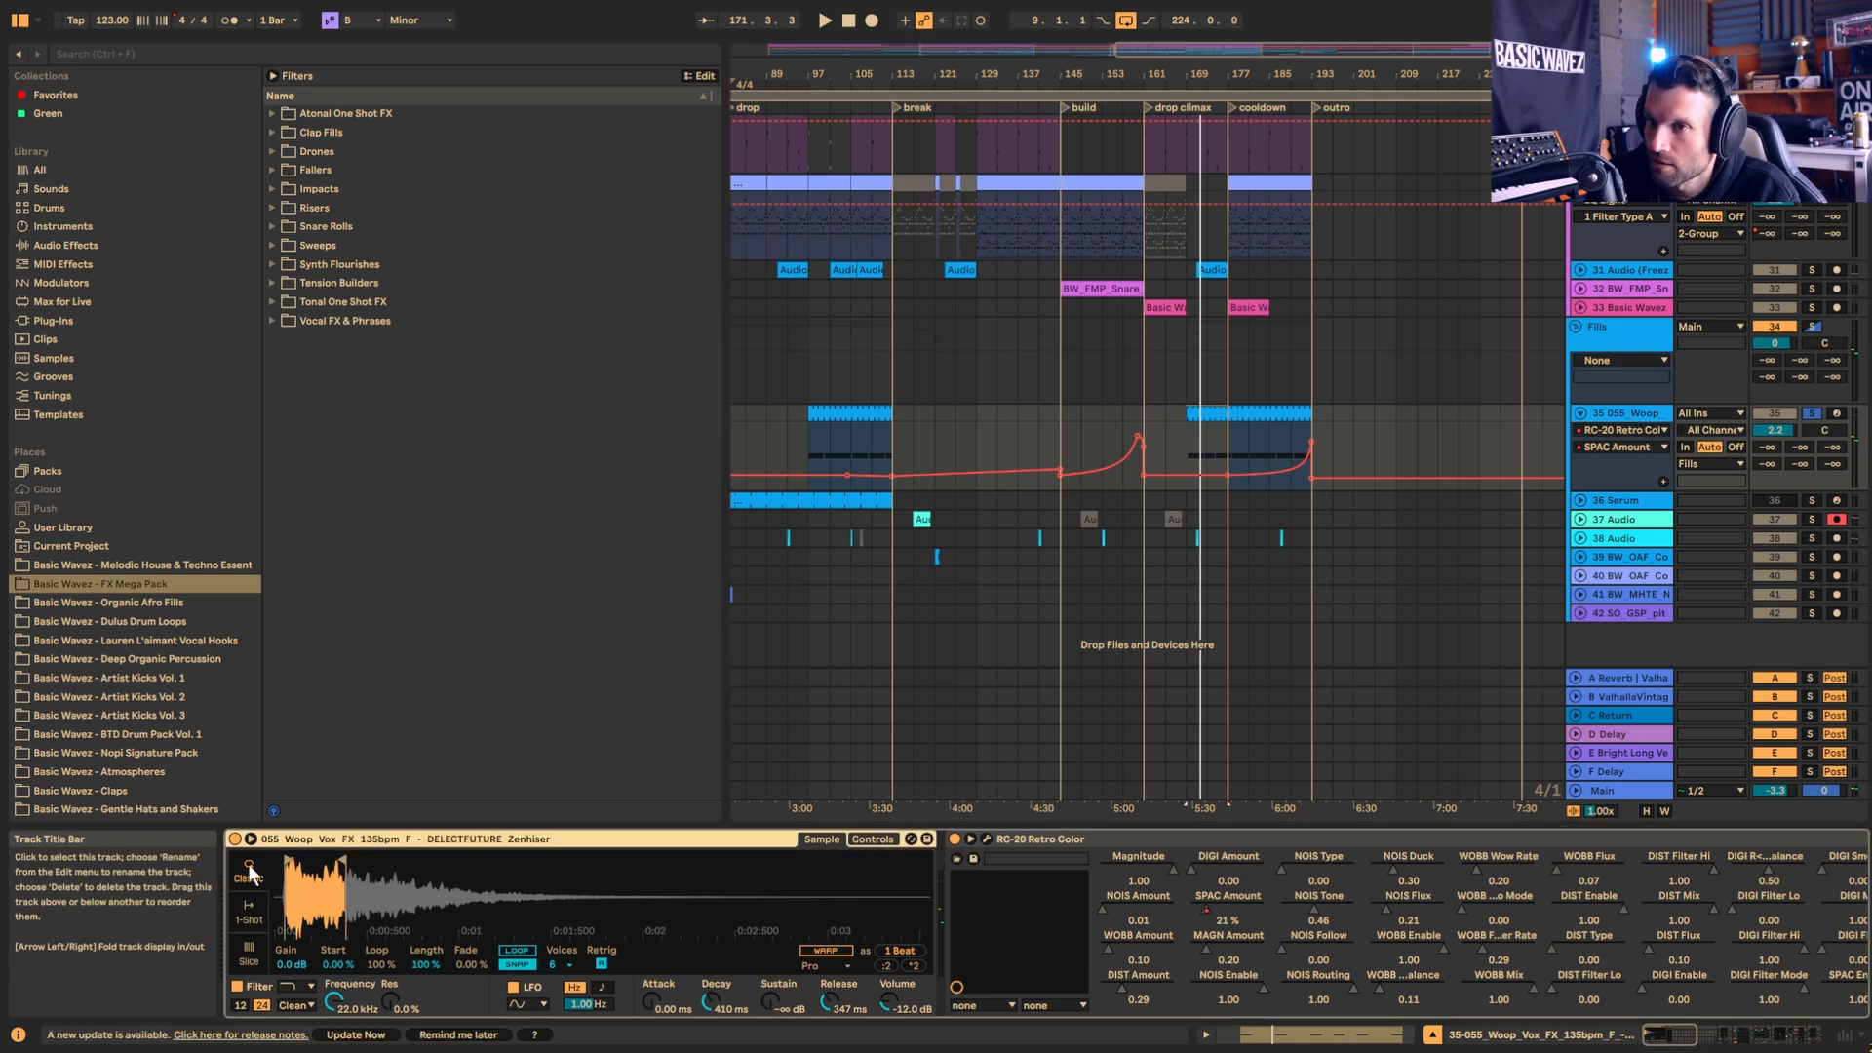
Step: Check the Woop sampler's control settings, then open the clip at bar 169 and examine its C#3–B3 notes
click(873, 840)
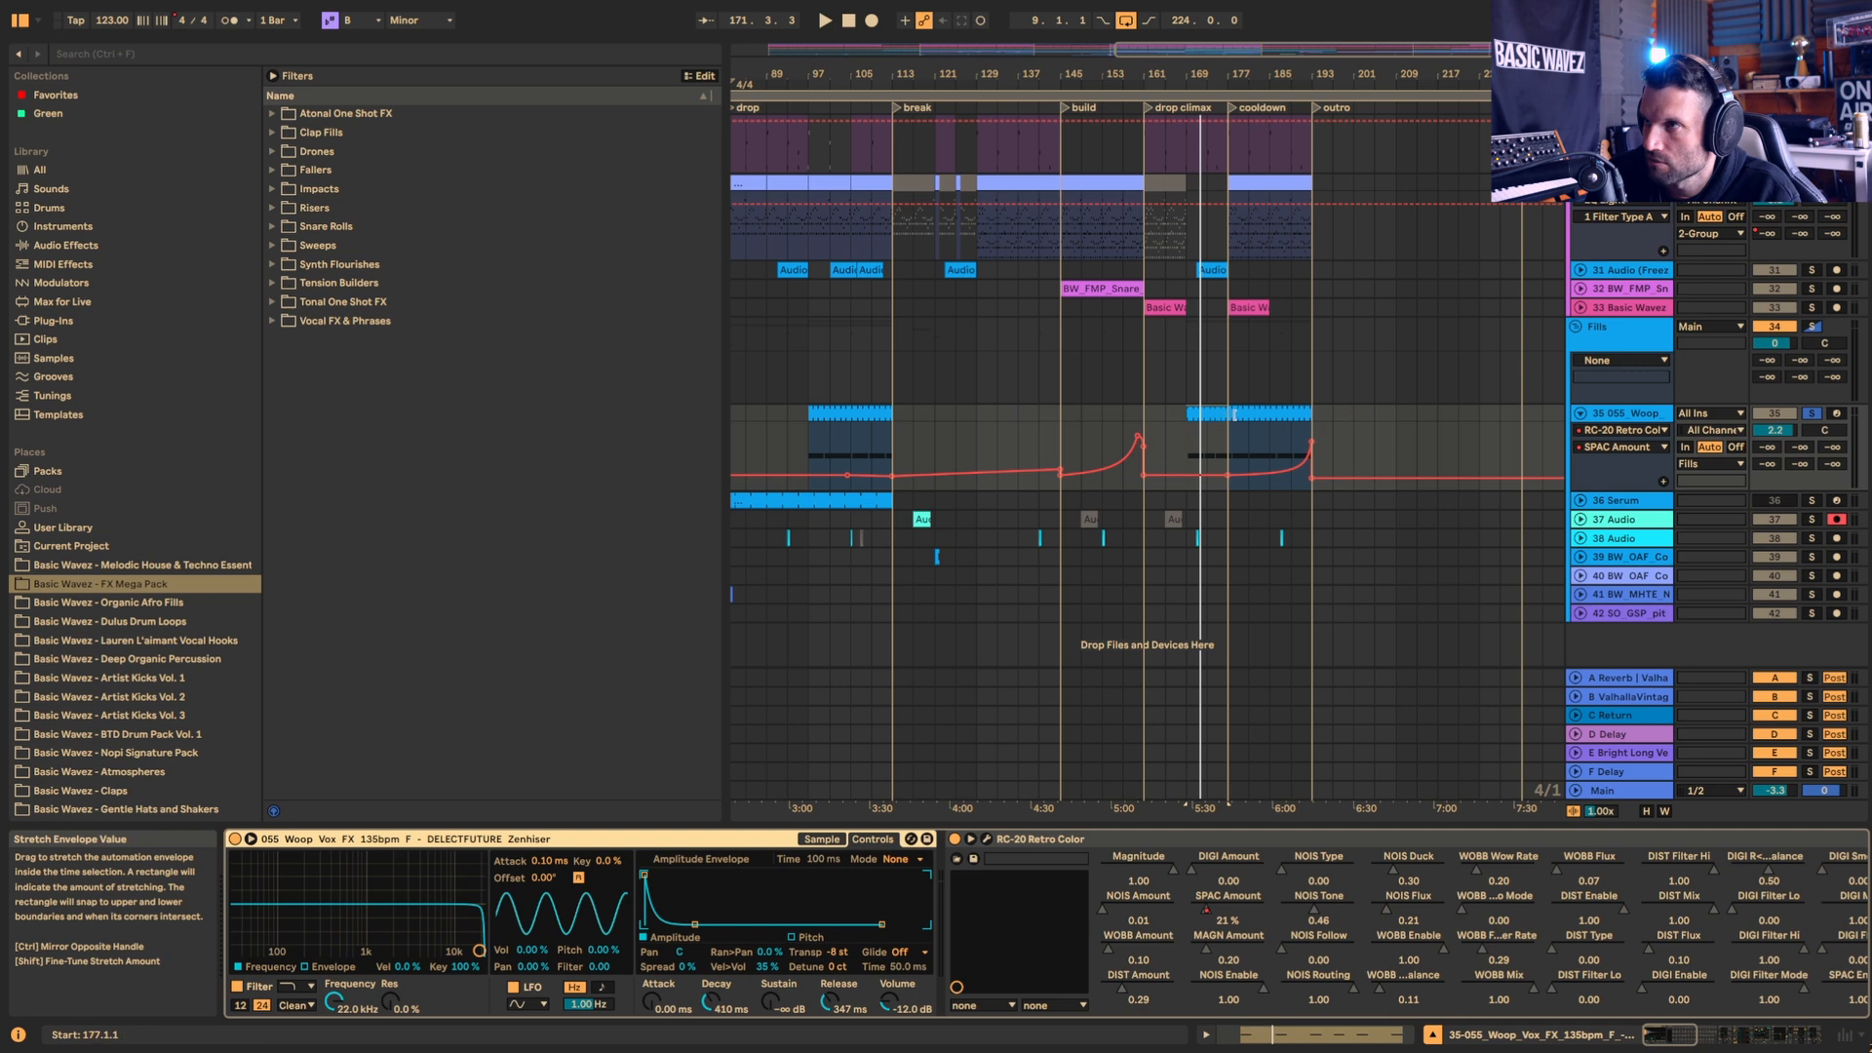
double_click(1205, 411)
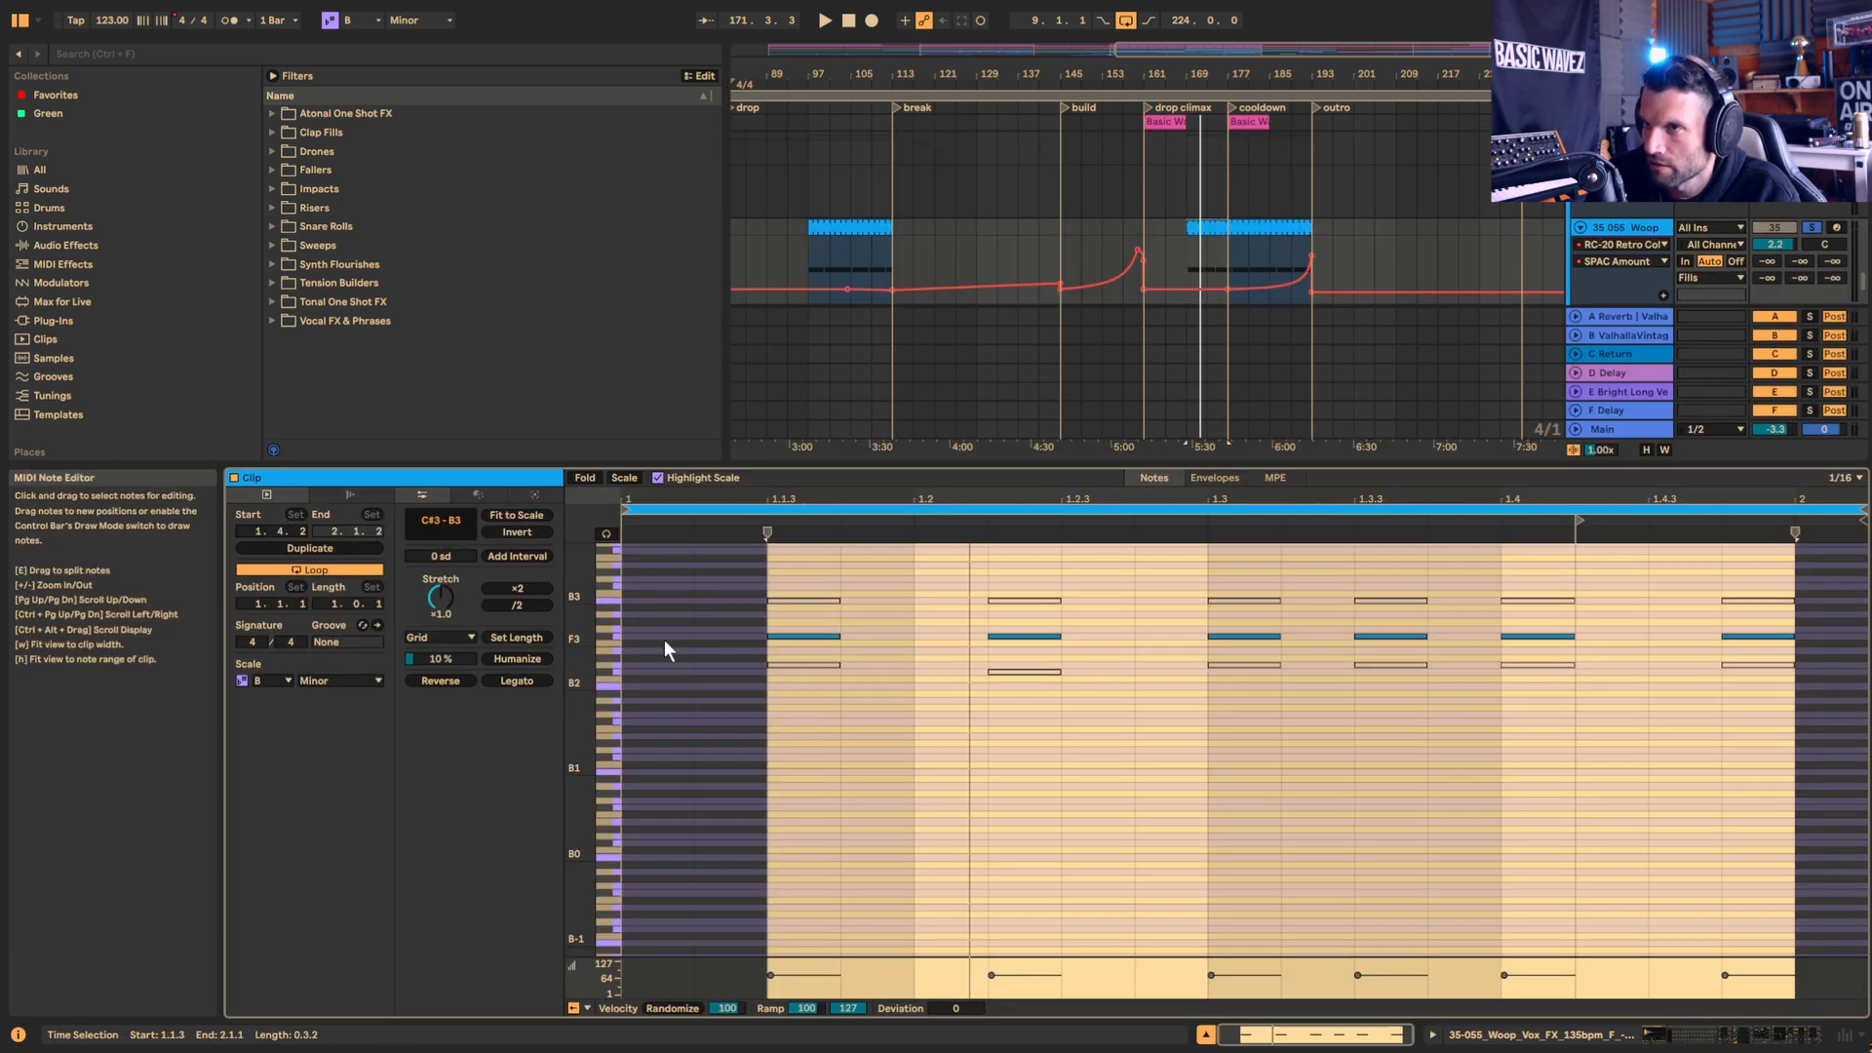
click(784, 635)
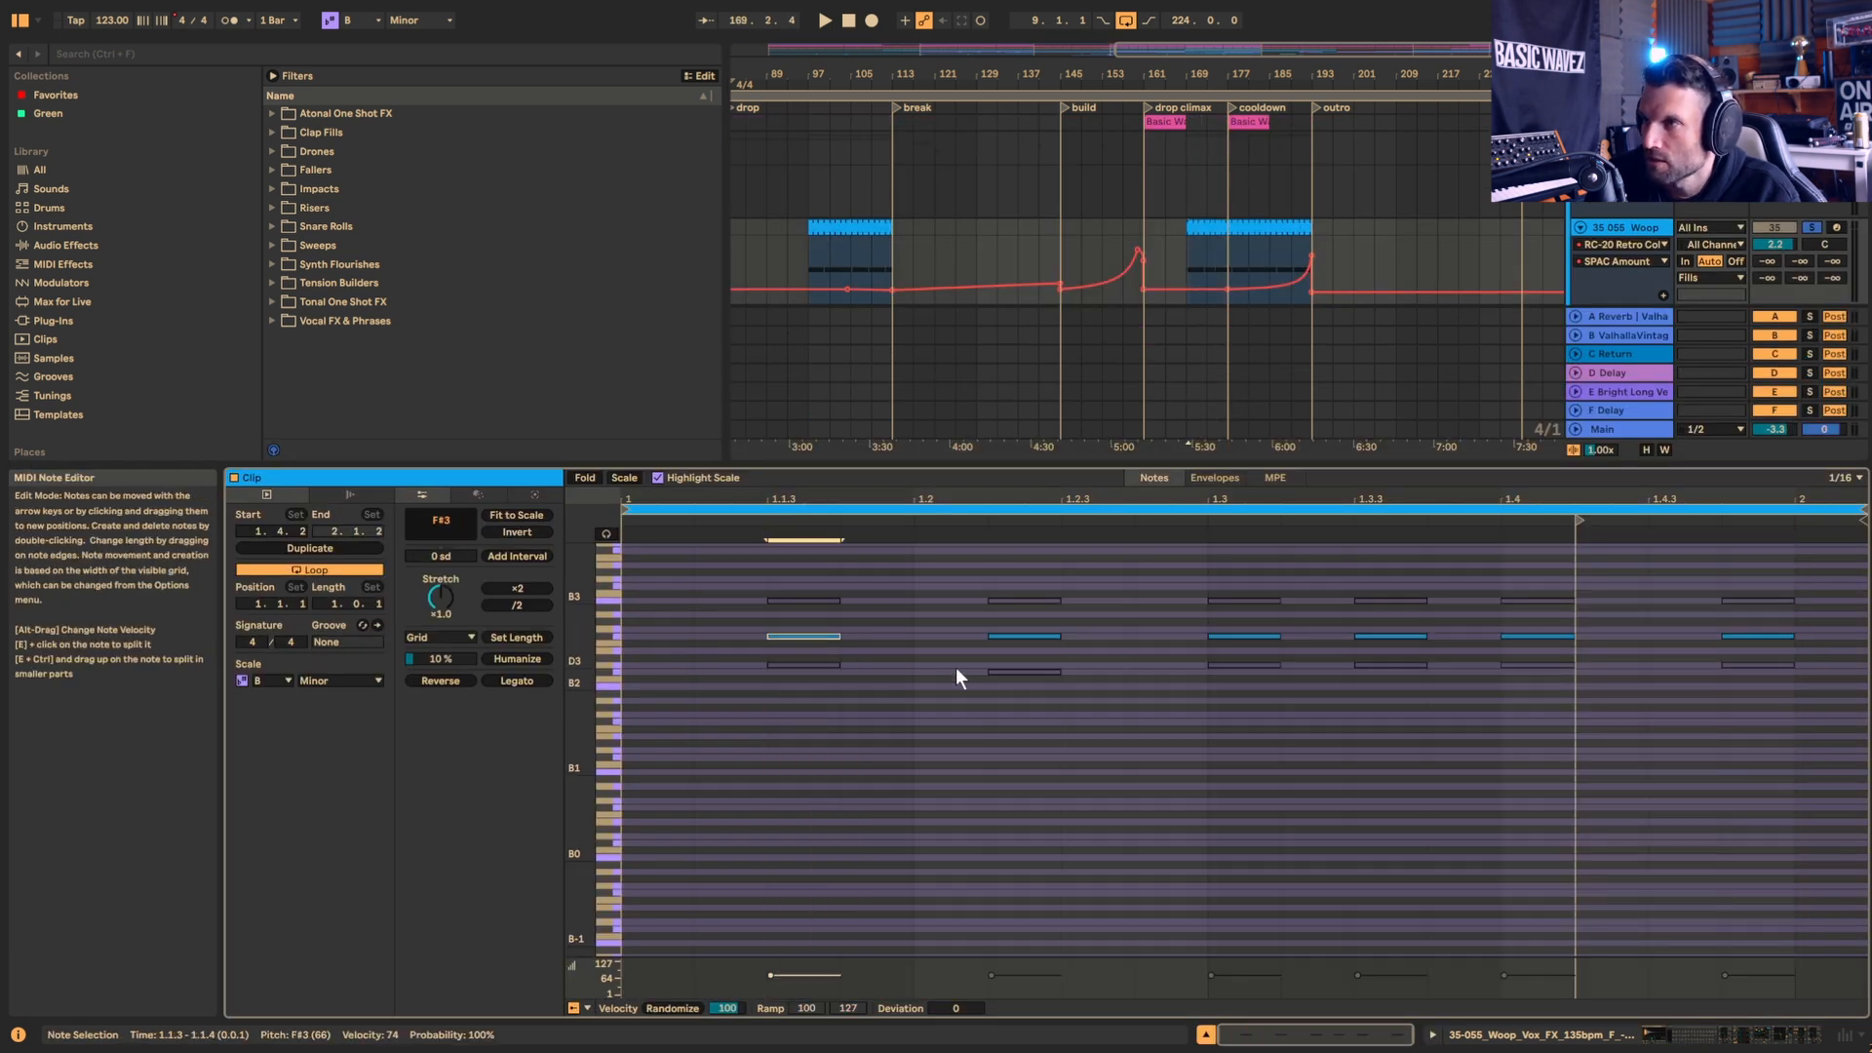
scroll(1170, 711, up, 1)
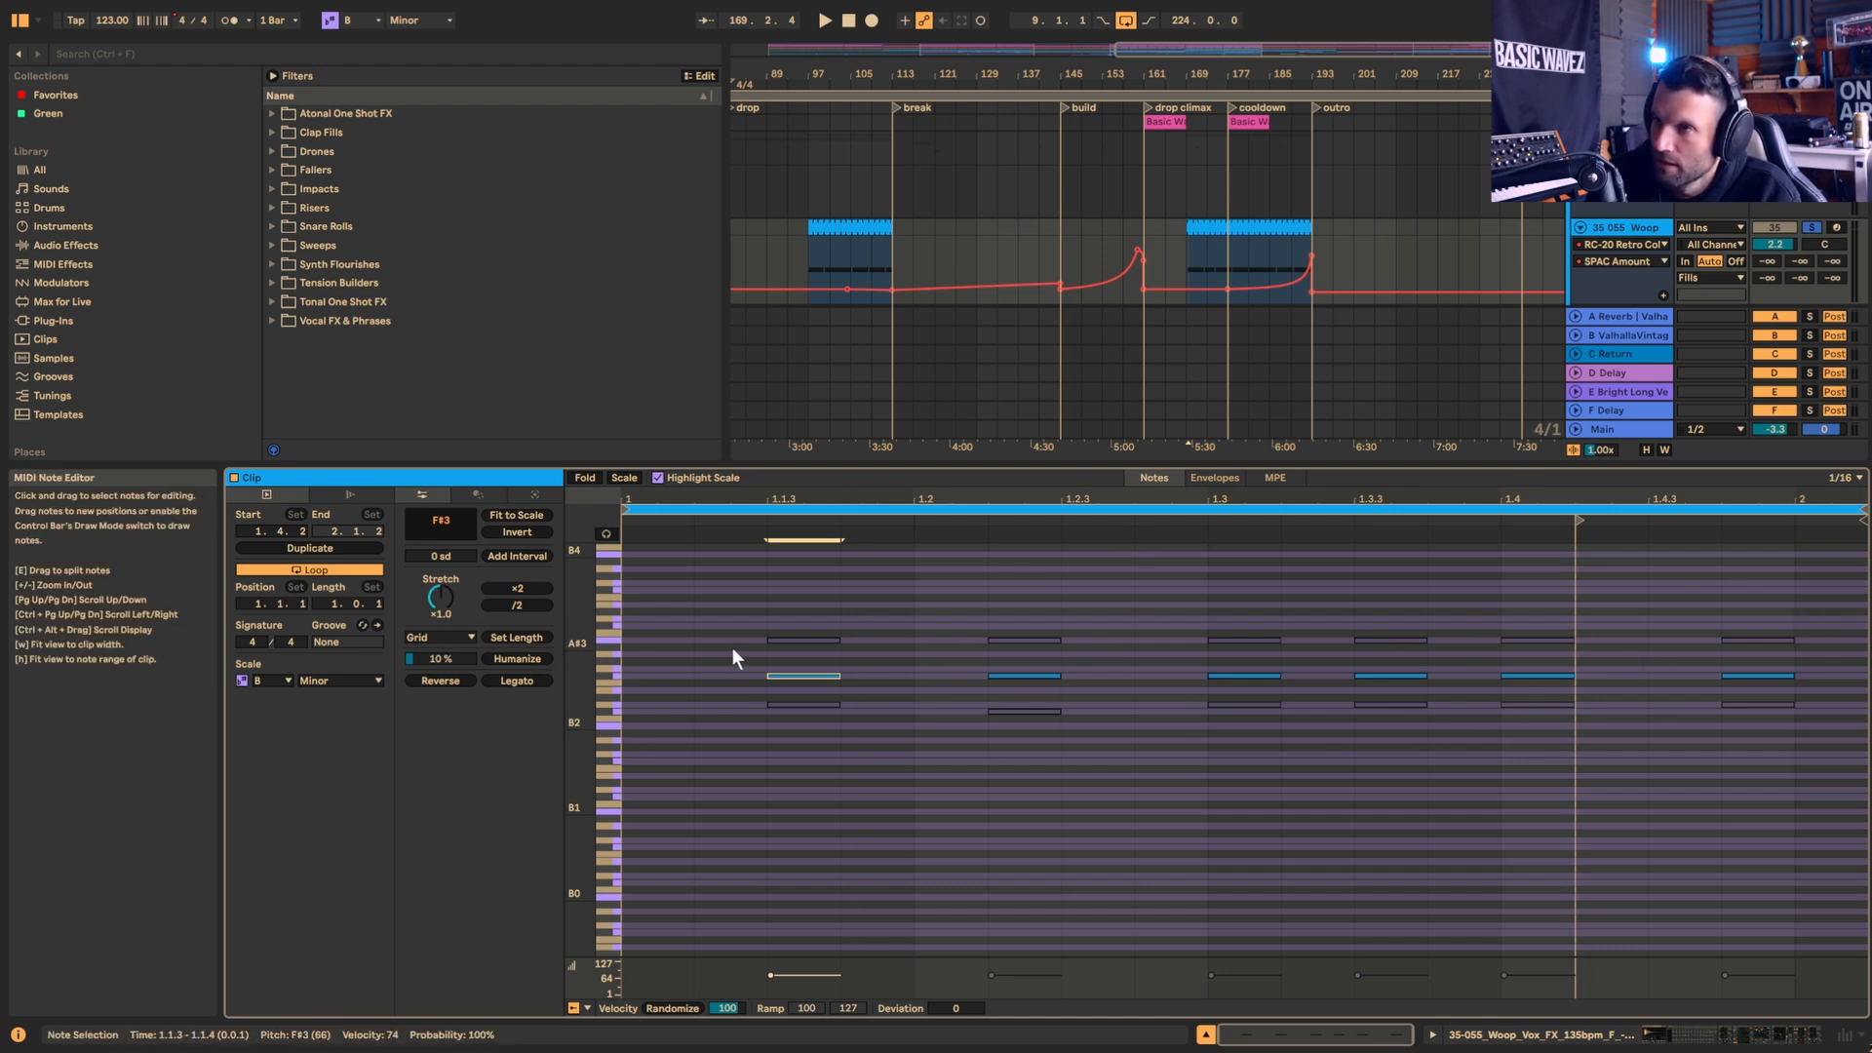
drag(710, 610, 1825, 794)
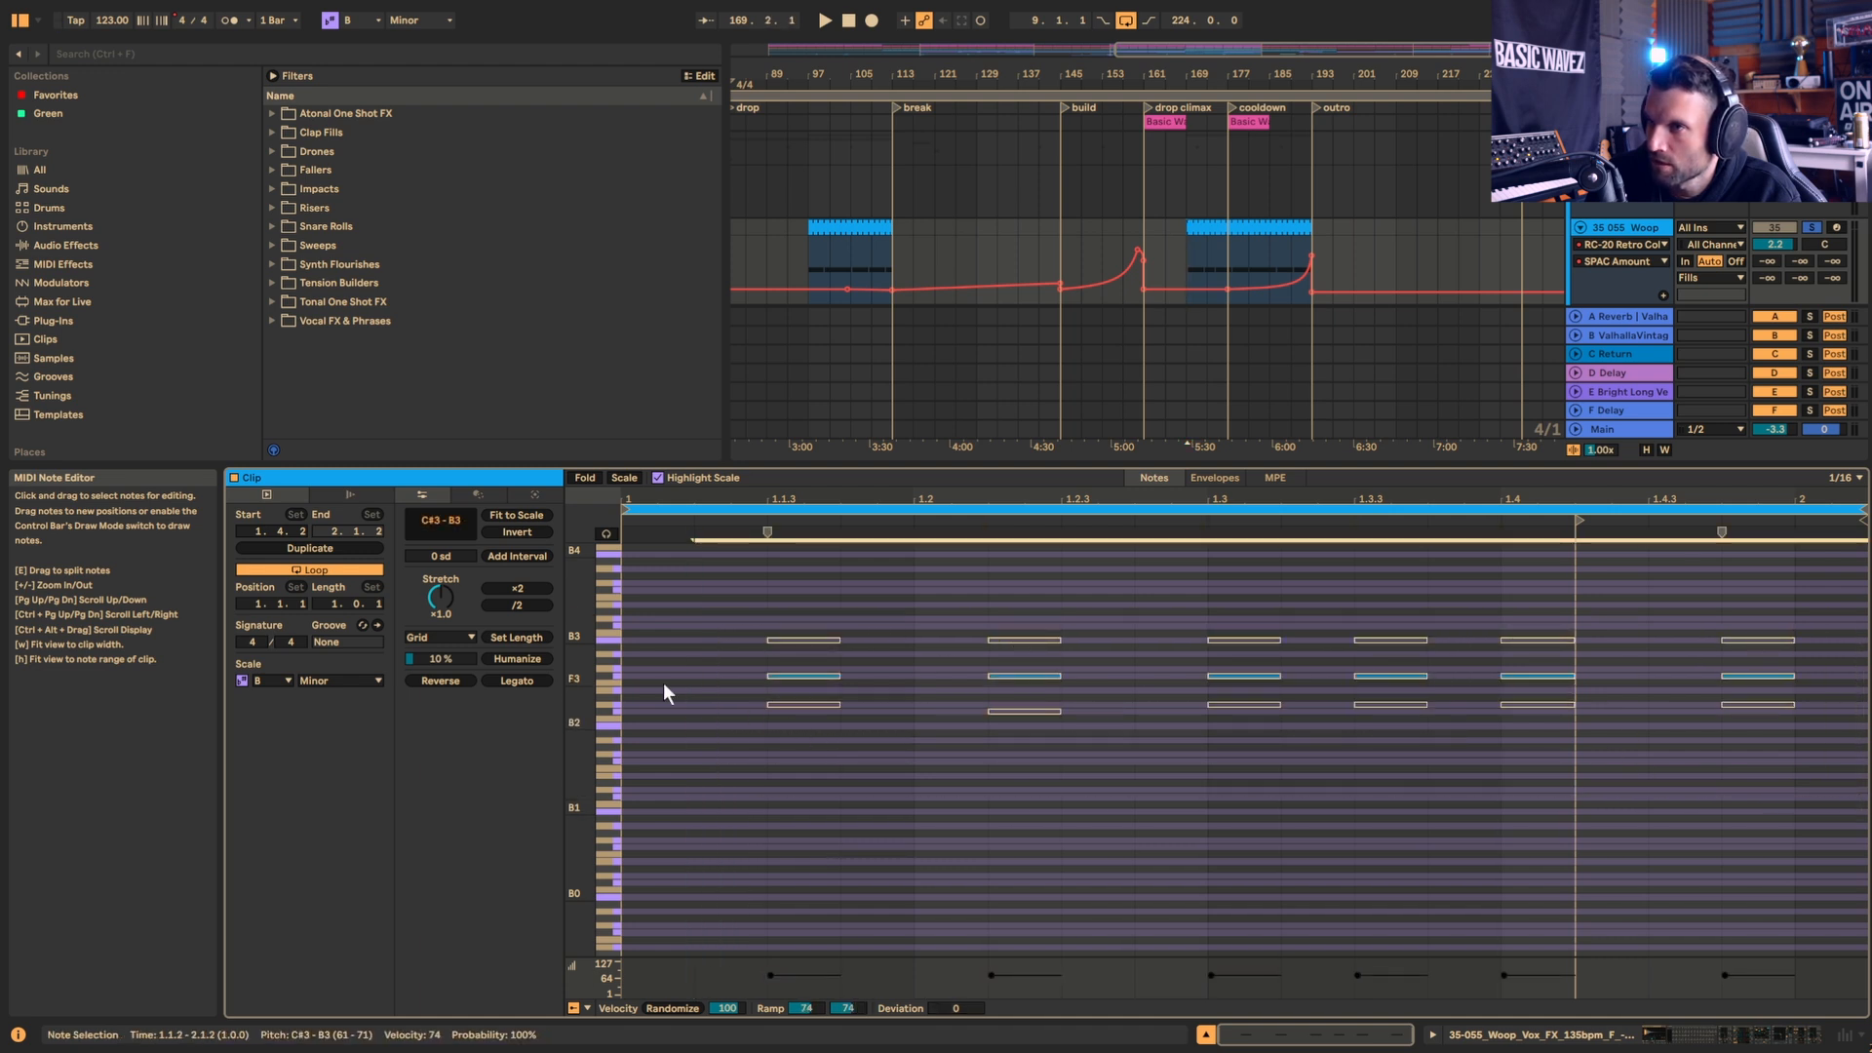
Step: Select the first F#3 note in the Woop clip and play the clip briefly
click(636, 677)
click(782, 675)
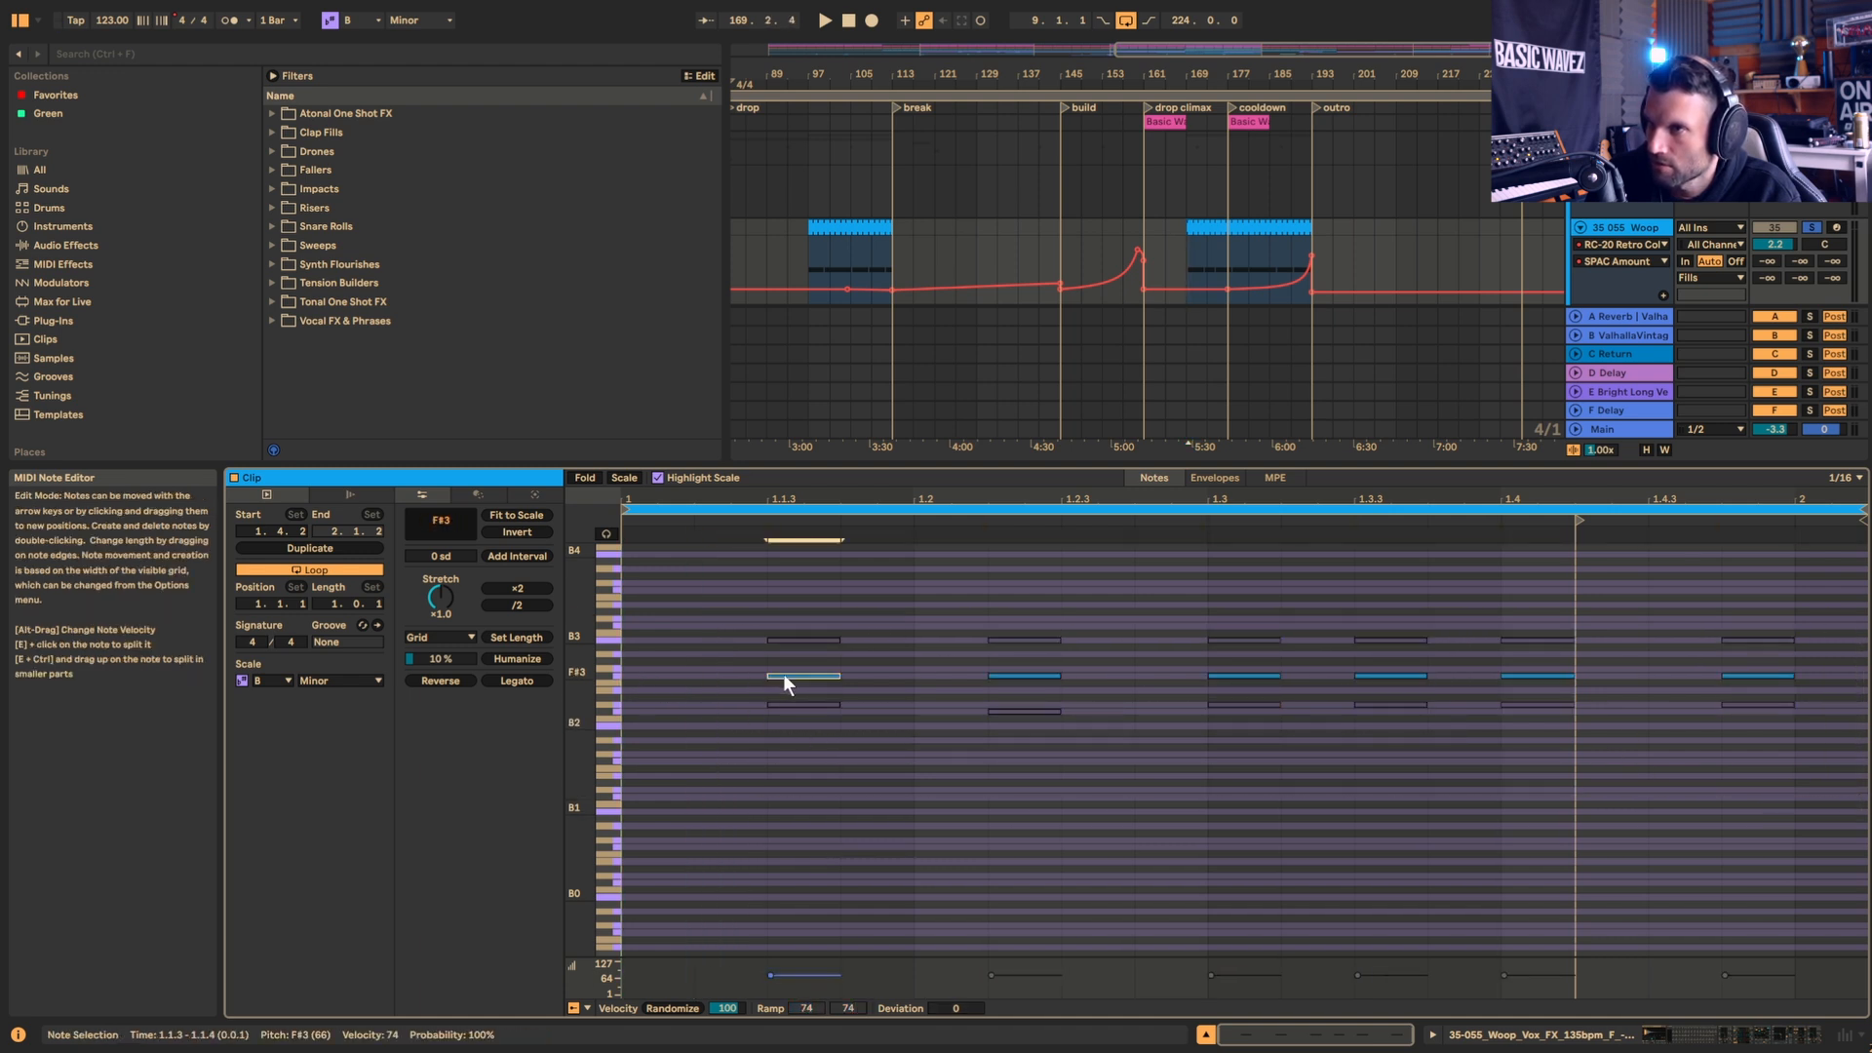
key(space)
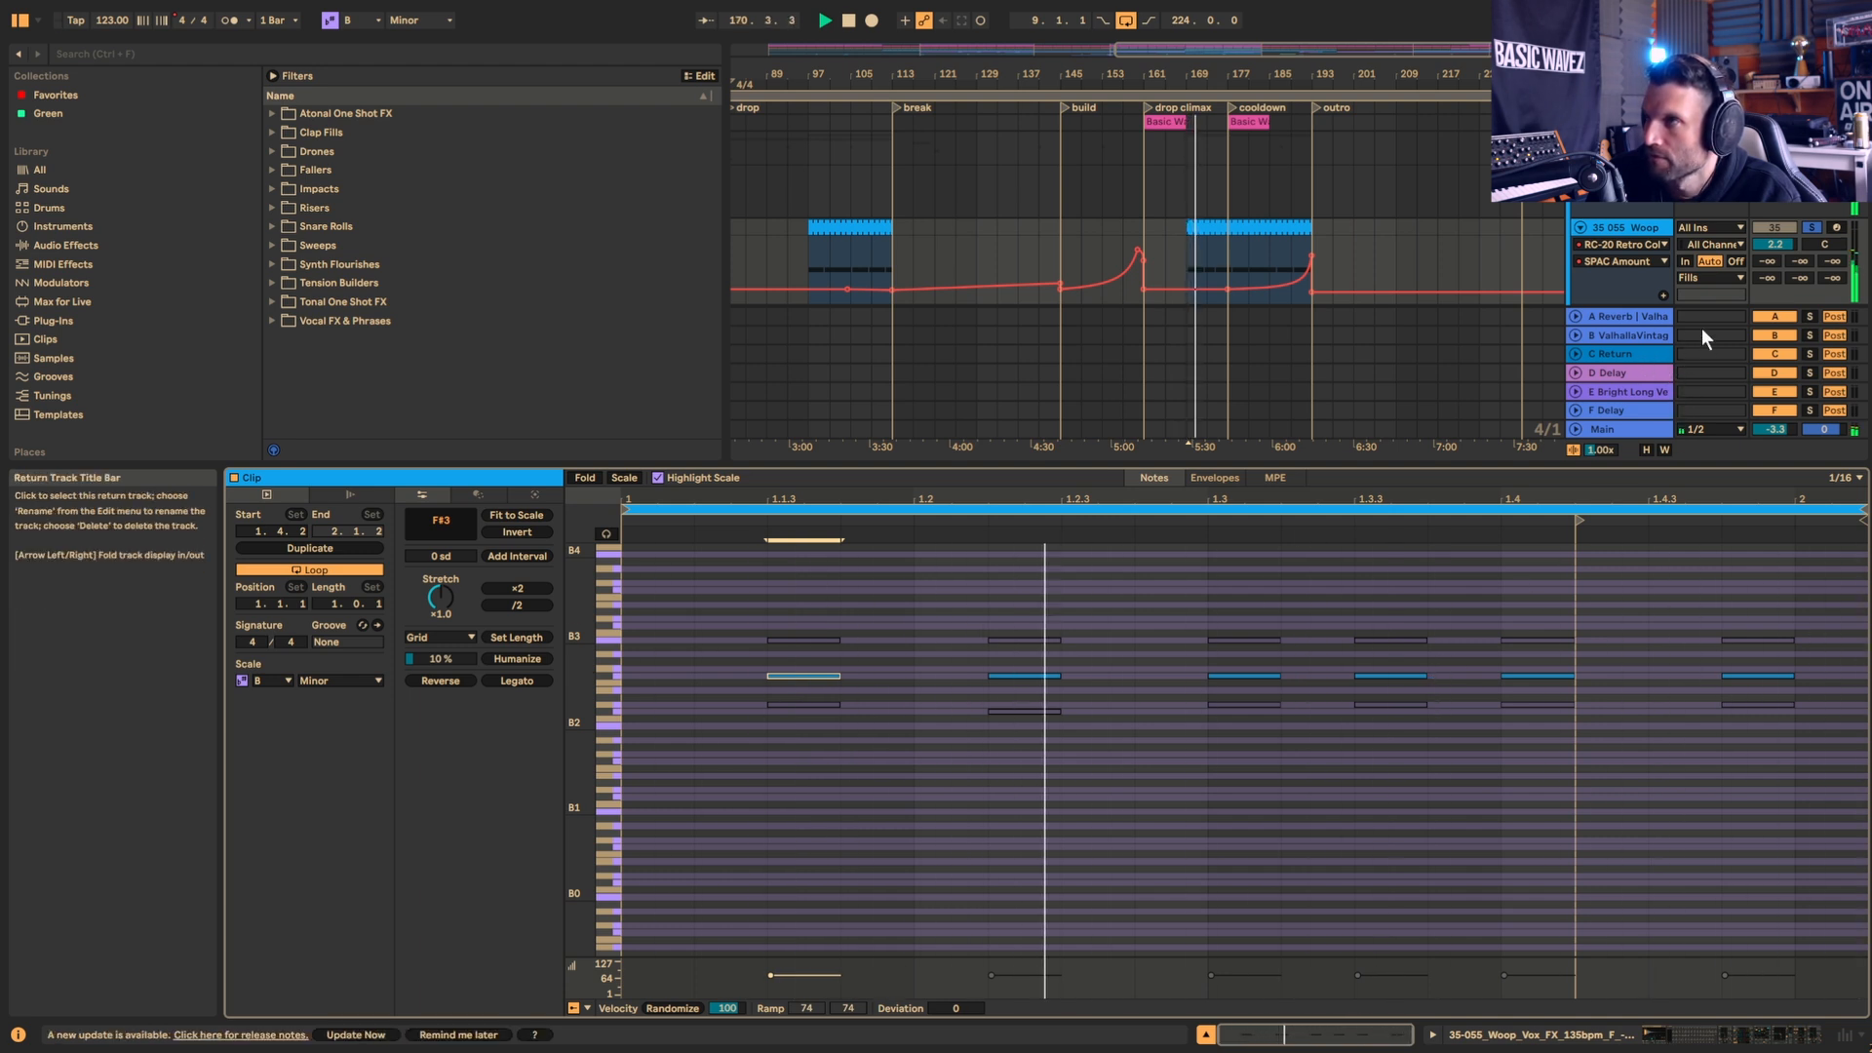
key(space)
Step: Solo the CHORD PLUCK track and then the STAB track during playback to compare them with the Woop part
scroll(1704, 338, up, 10)
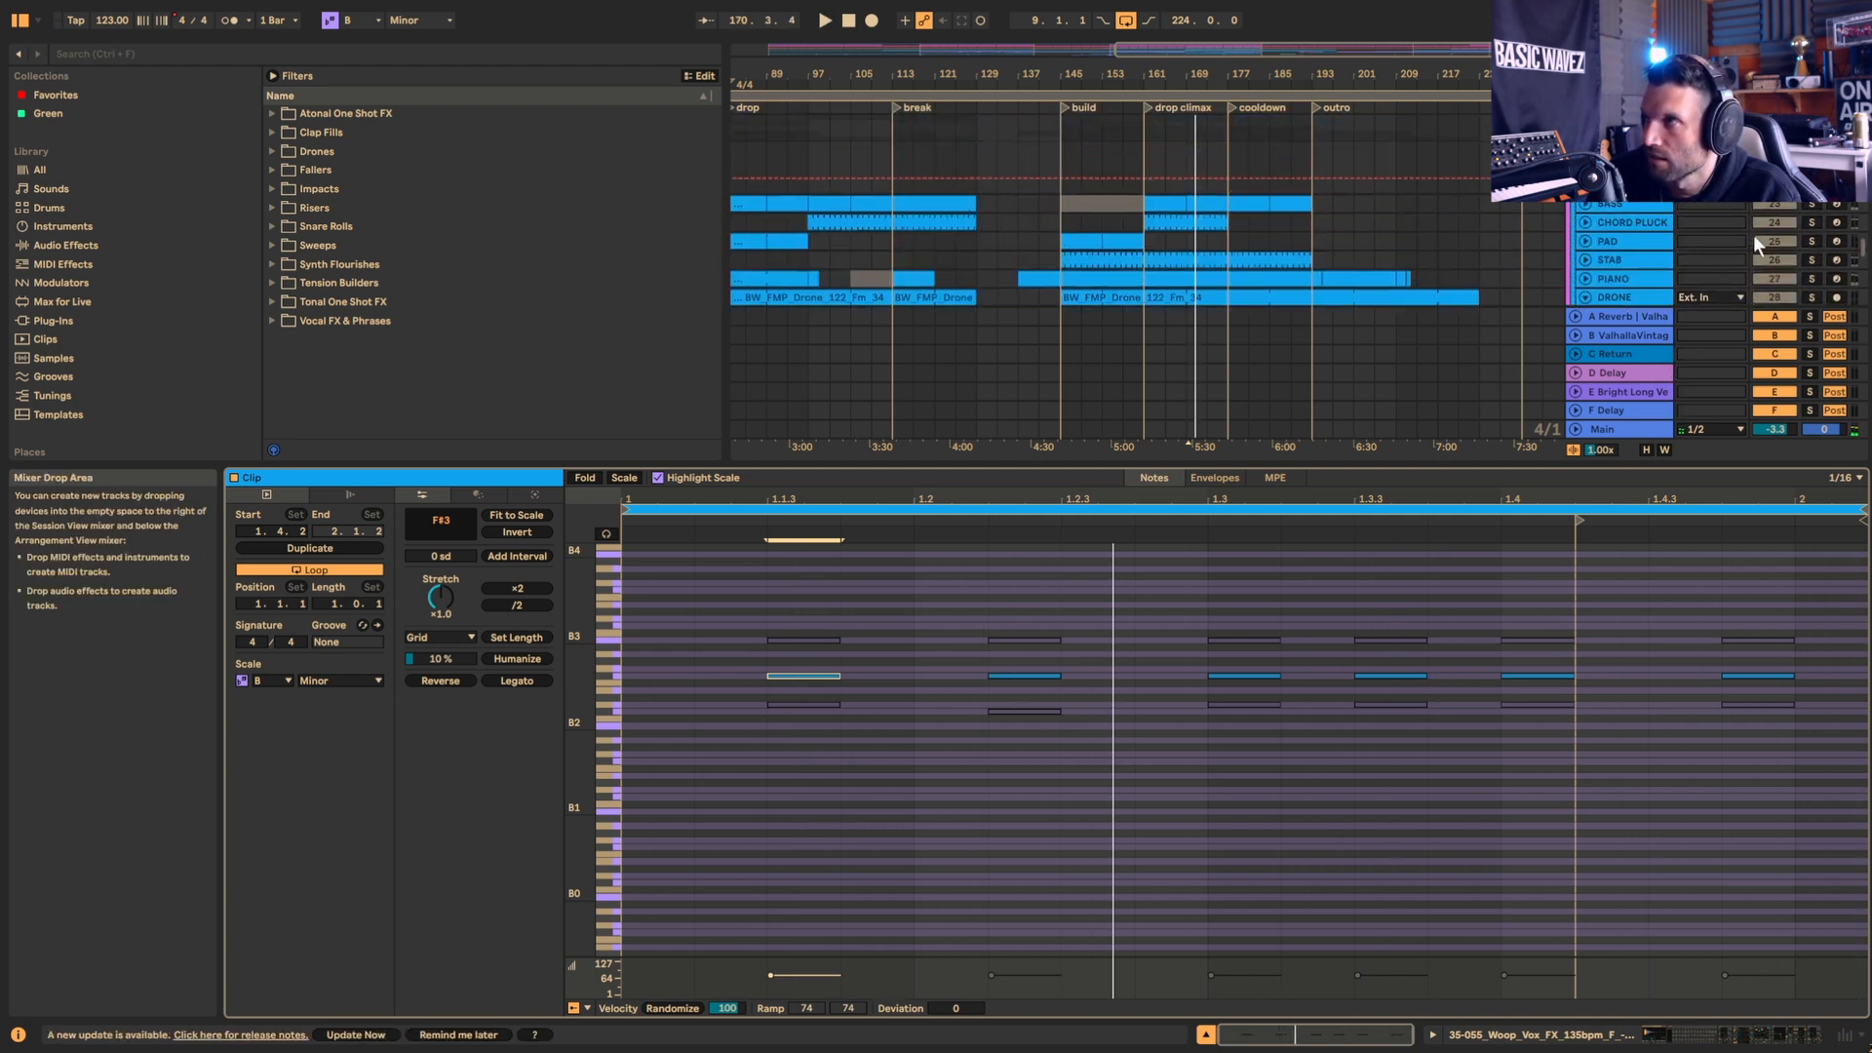
click(1812, 223)
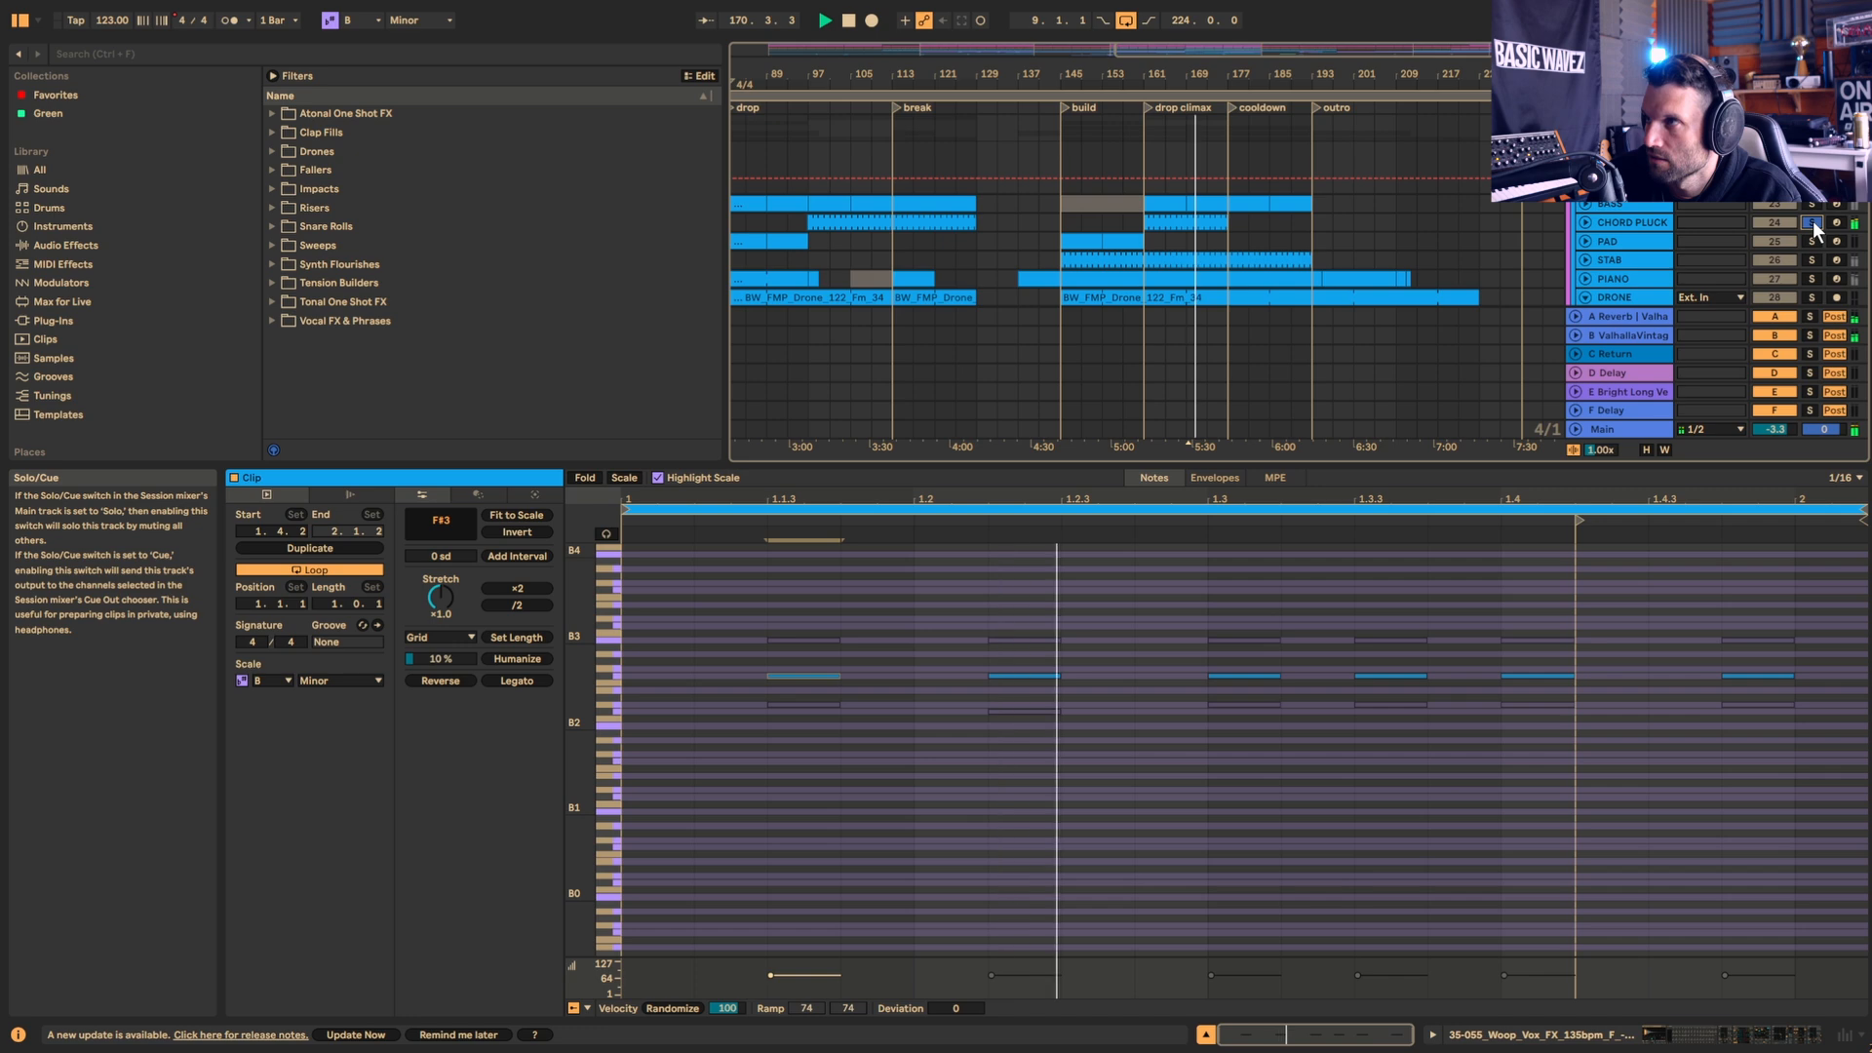
click(1812, 261)
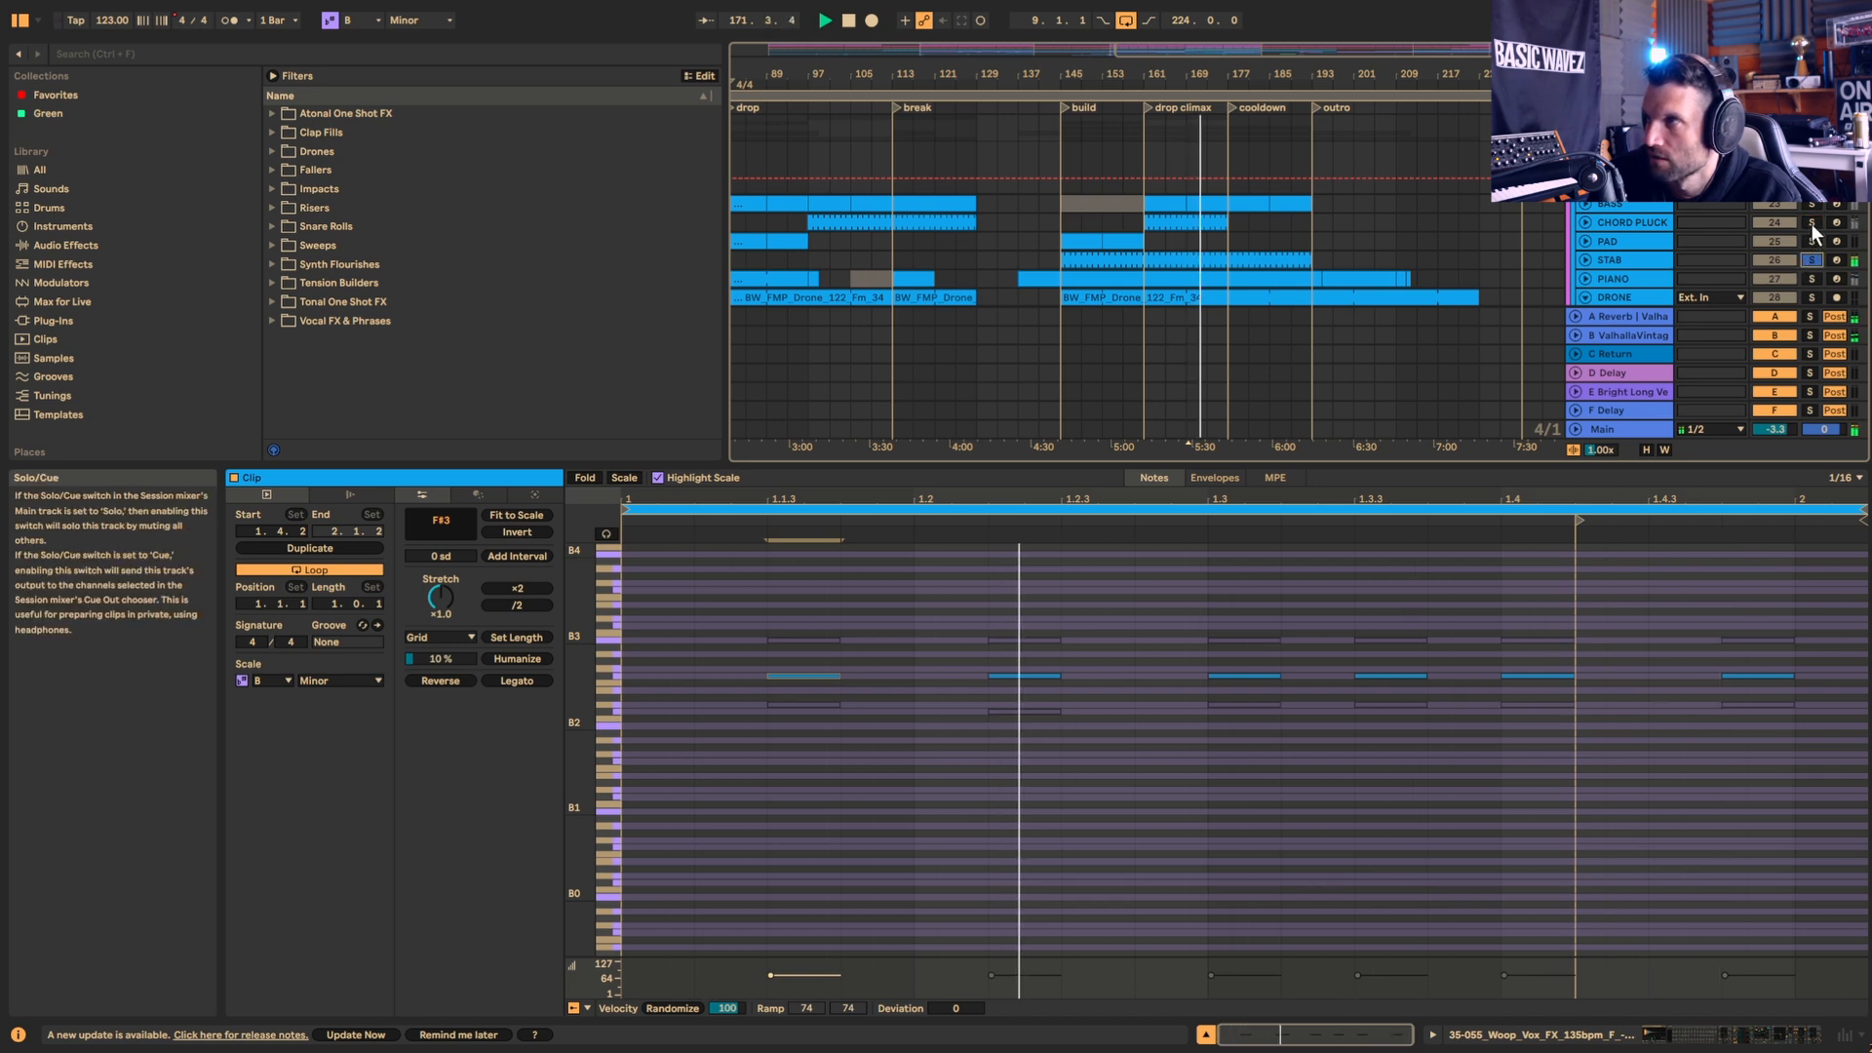
Step: Return to the Woop track's sampler, examine its waveform and Release setting, and replay the clip from bar 169
scroll(1711, 239, down, 6)
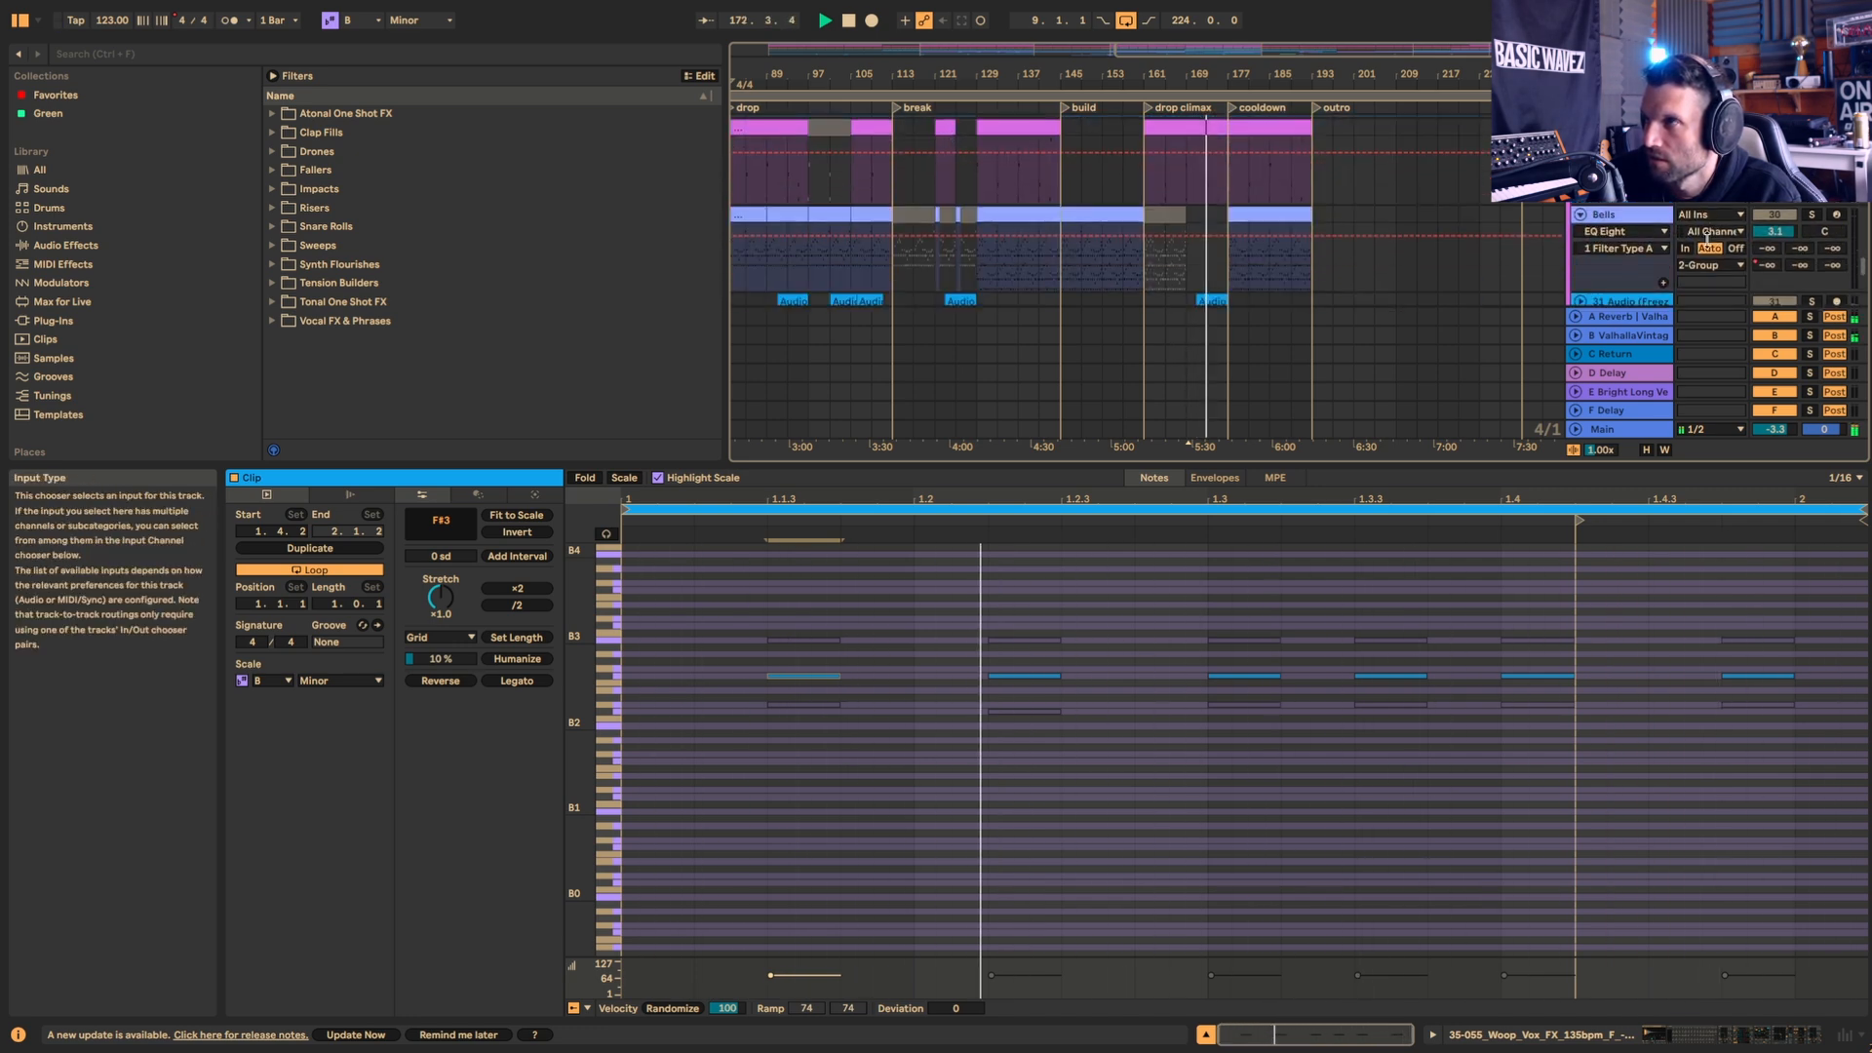
scroll(1708, 240, down, 2)
double_click(1662, 239)
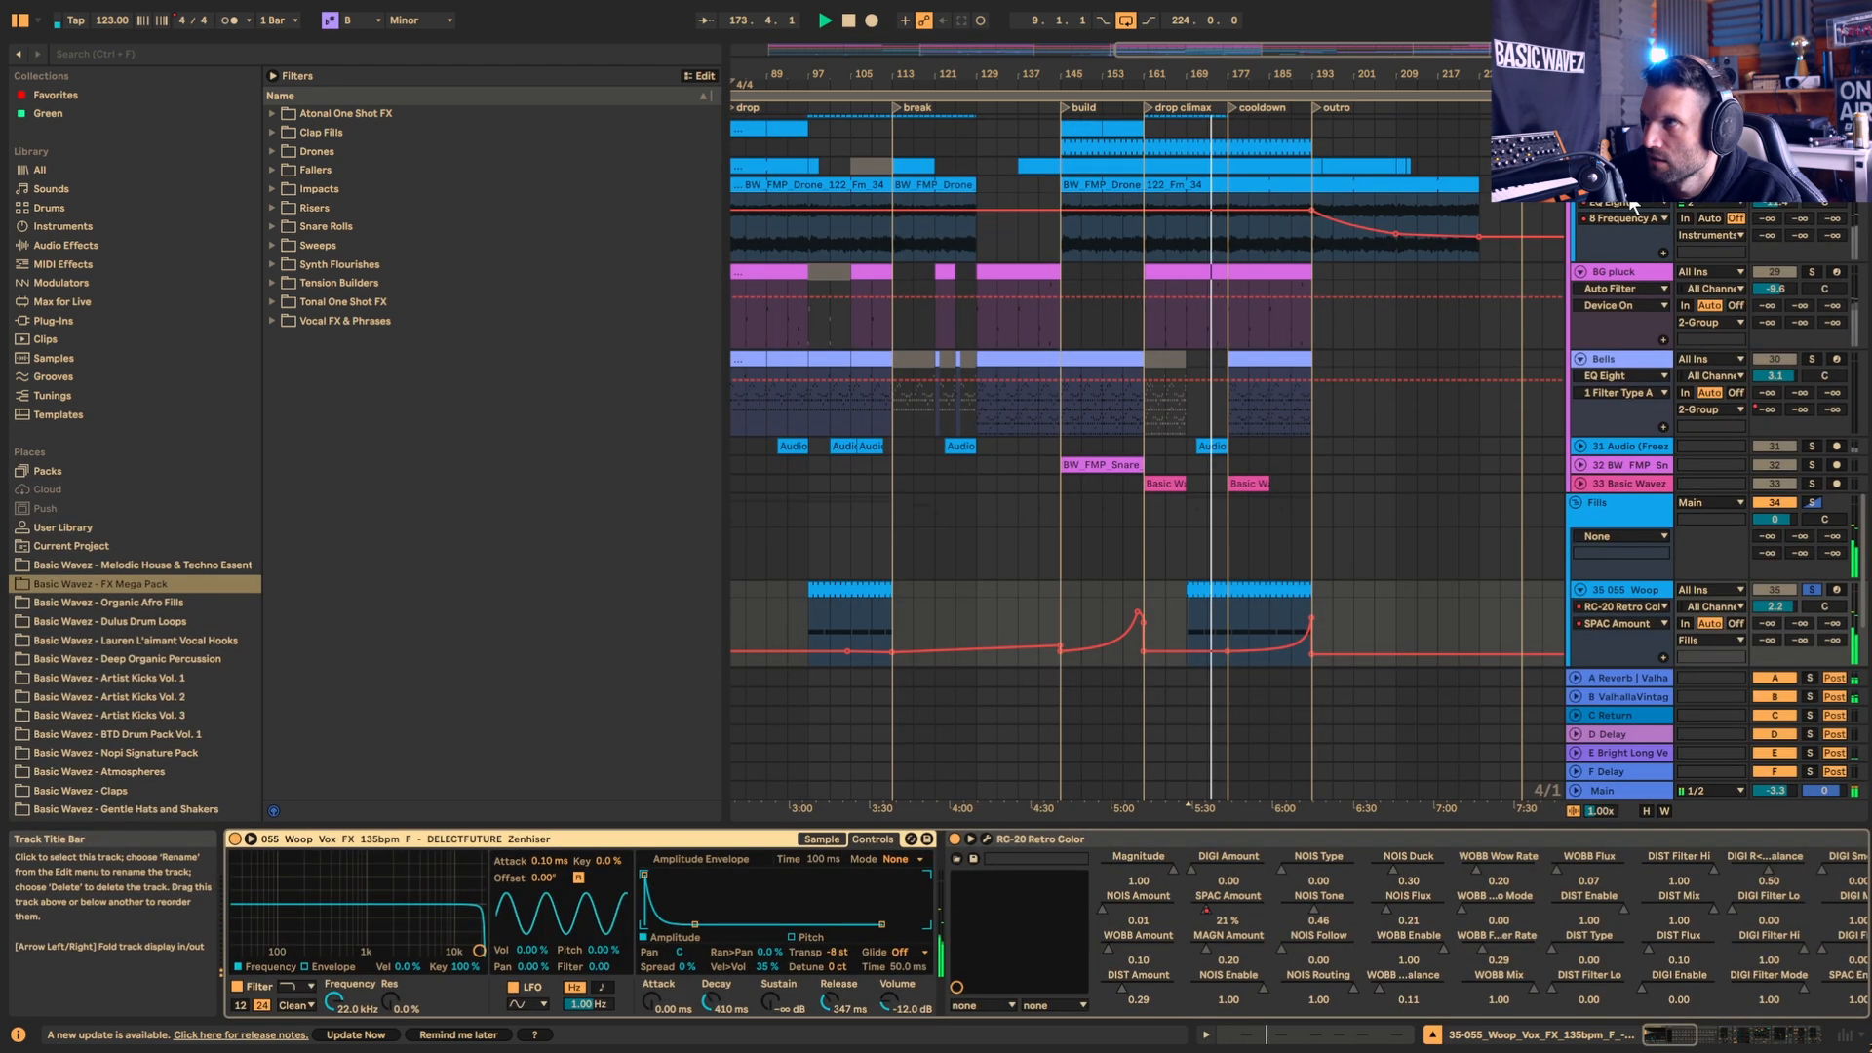
click(822, 840)
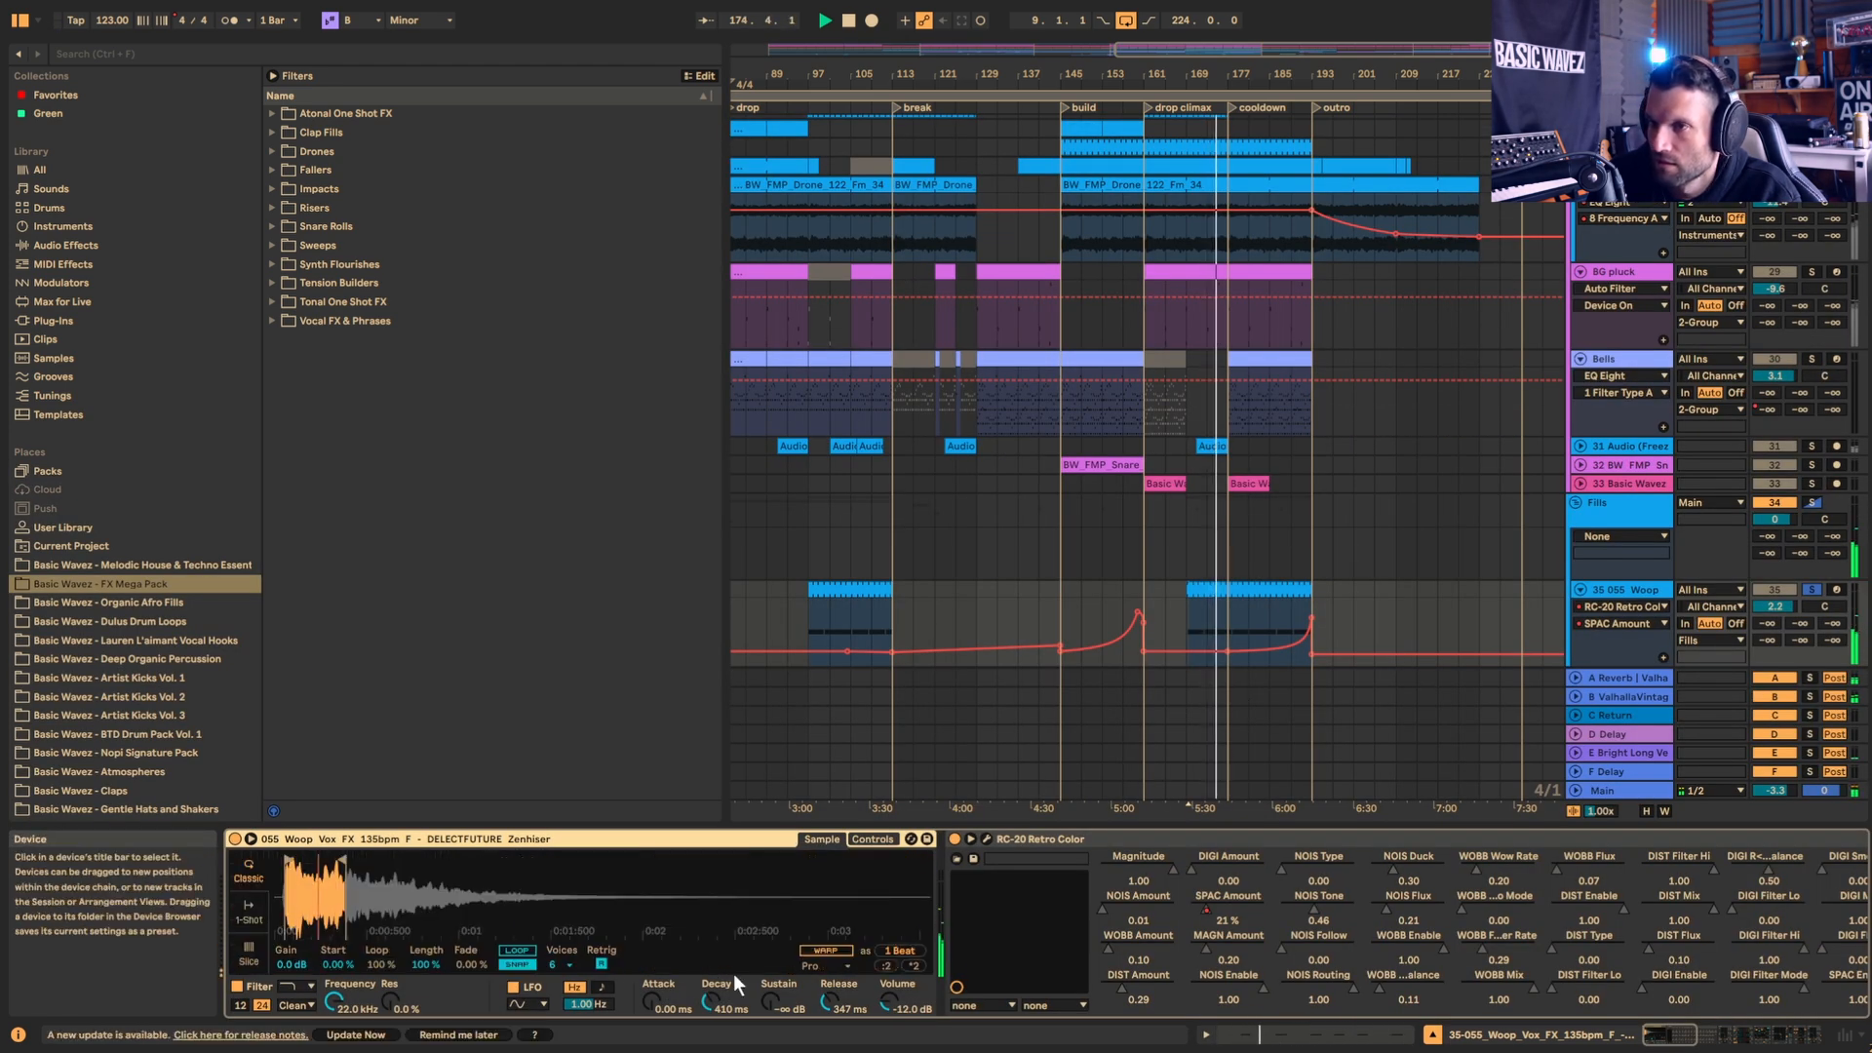
key(space)
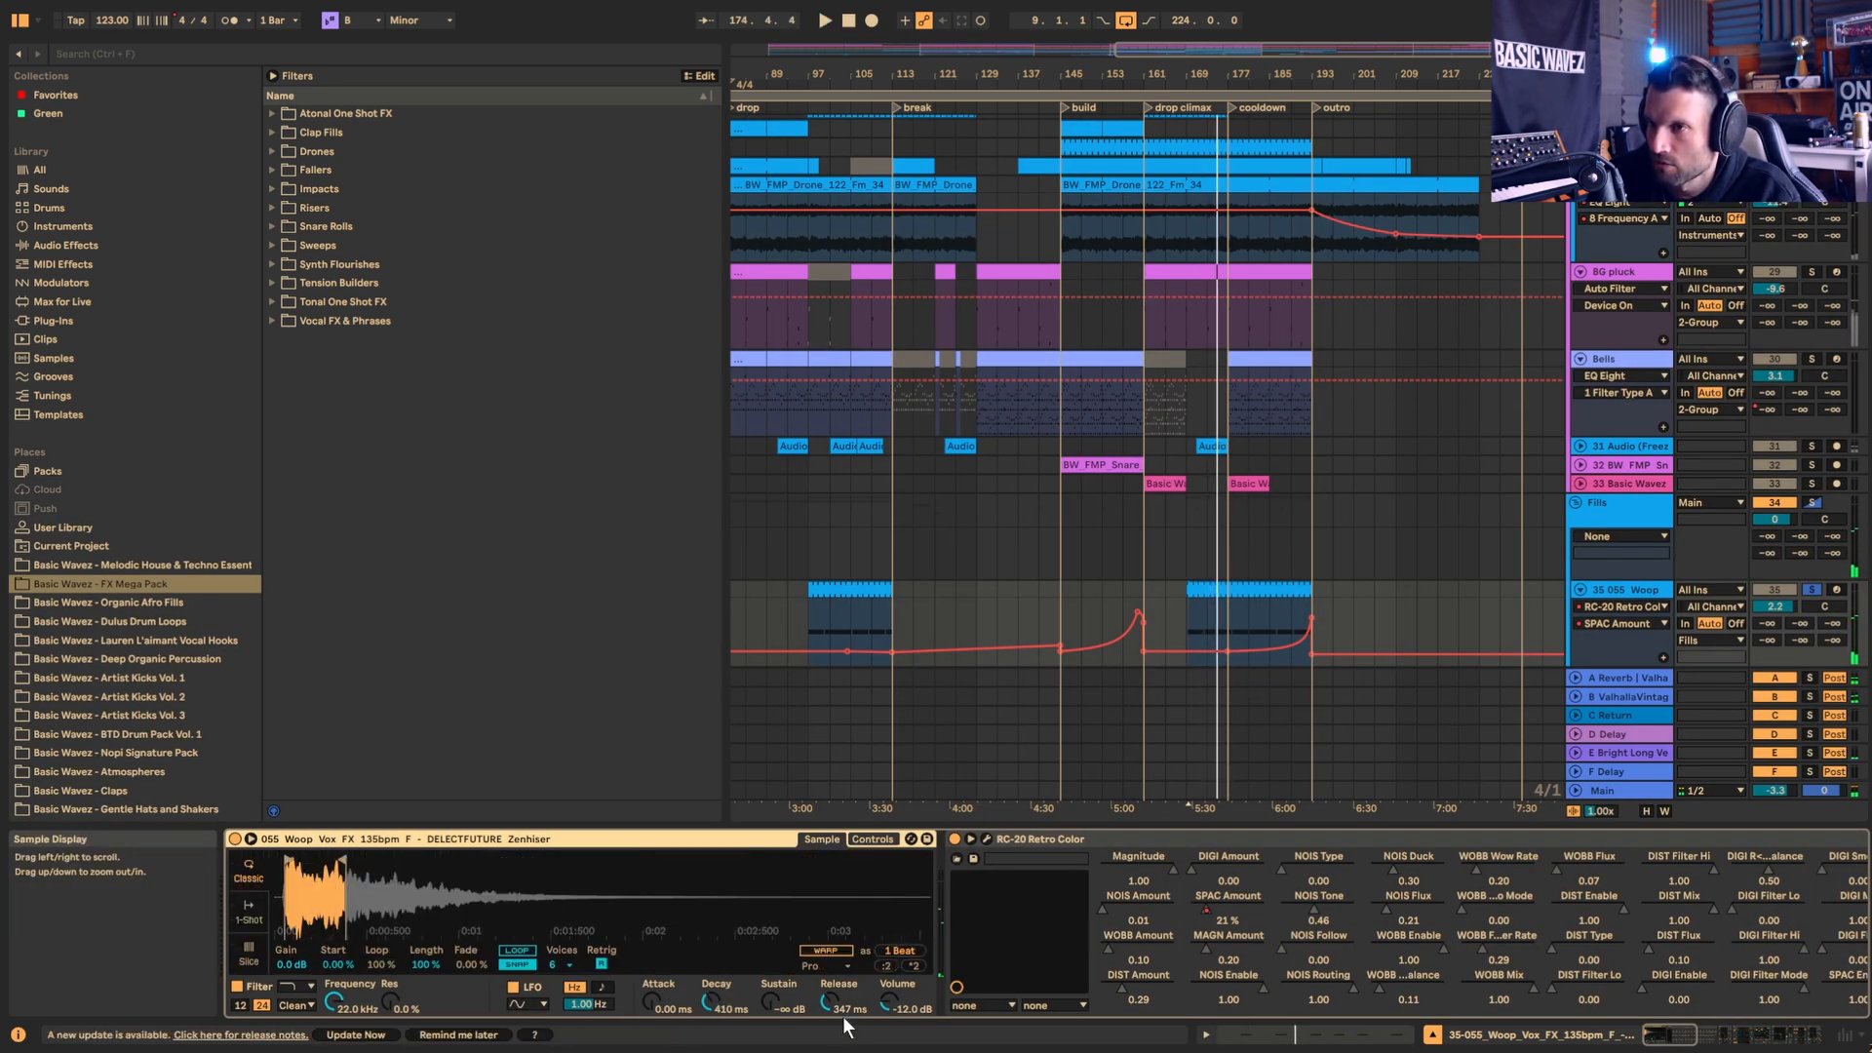
drag(777, 1016, 827, 937)
key(space)
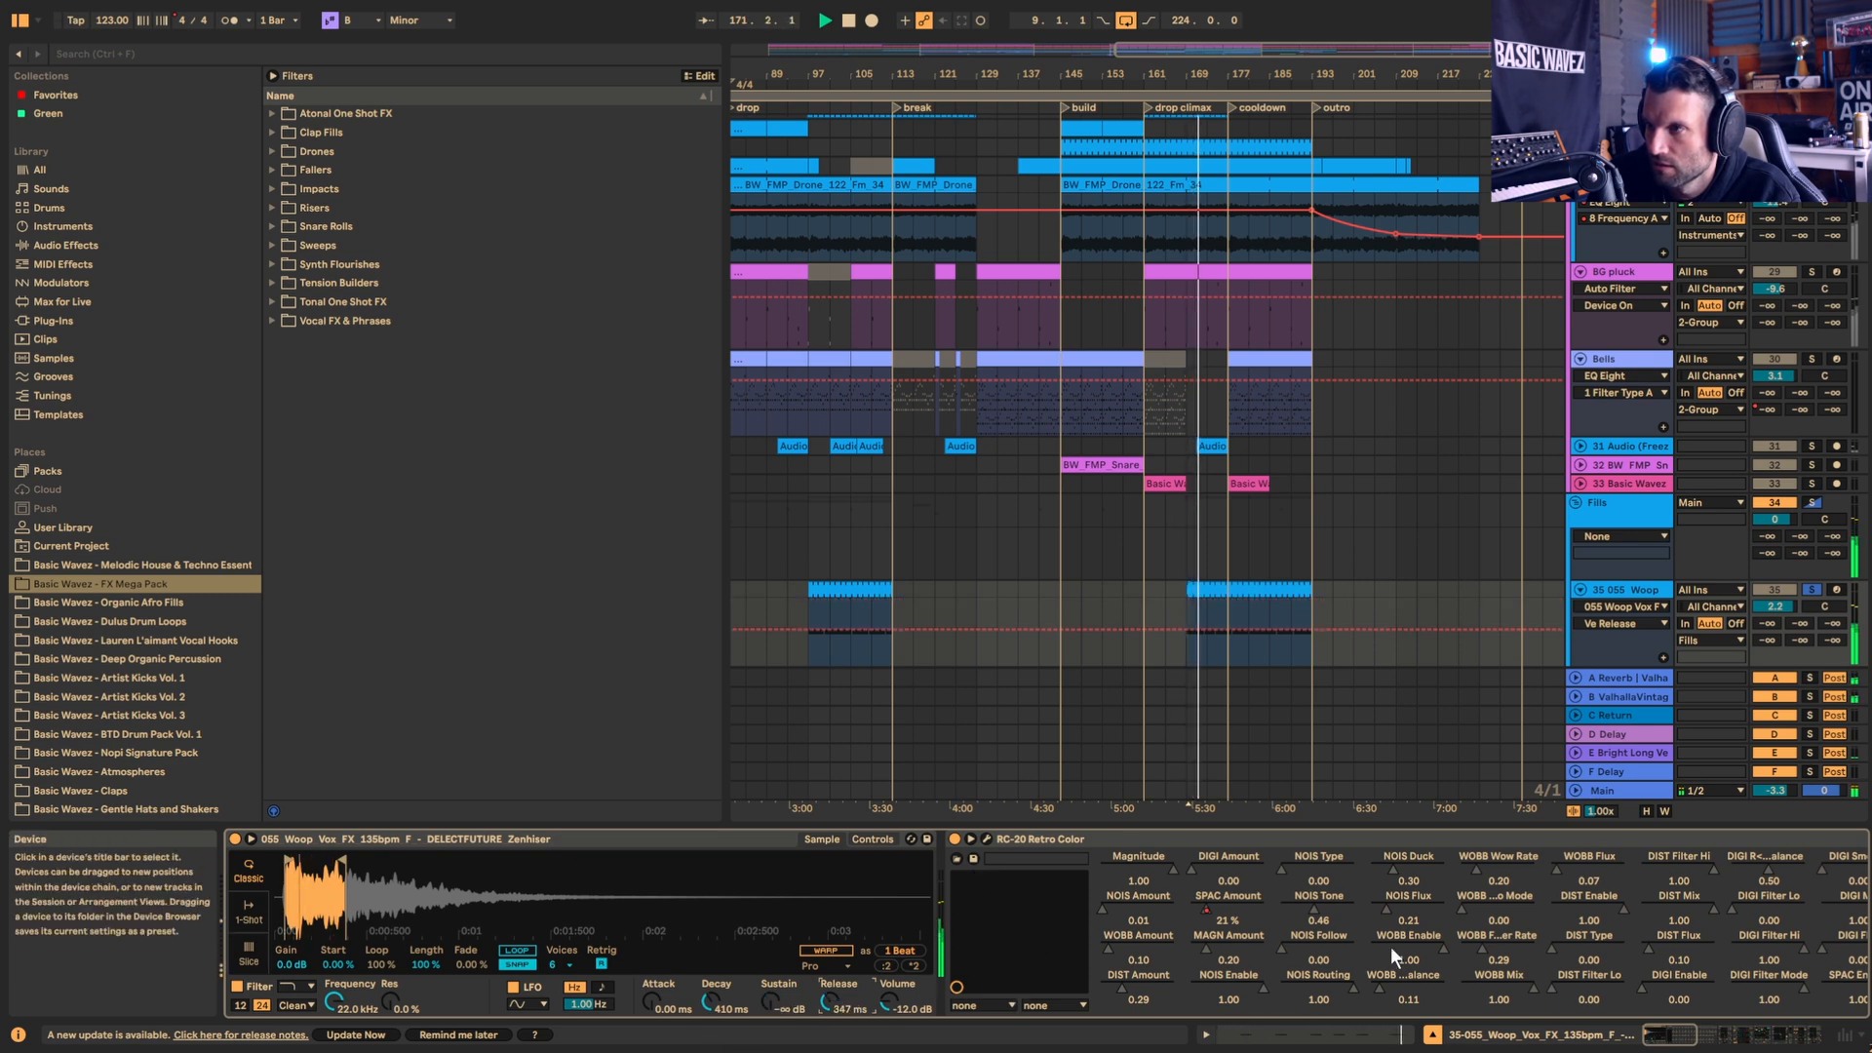
Step: Look through the Woop track's RC-20 Retro Color, Auto Filter and OTT devices and return to the start of the chain
click(1697, 1035)
drag(1697, 1036, 1705, 1036)
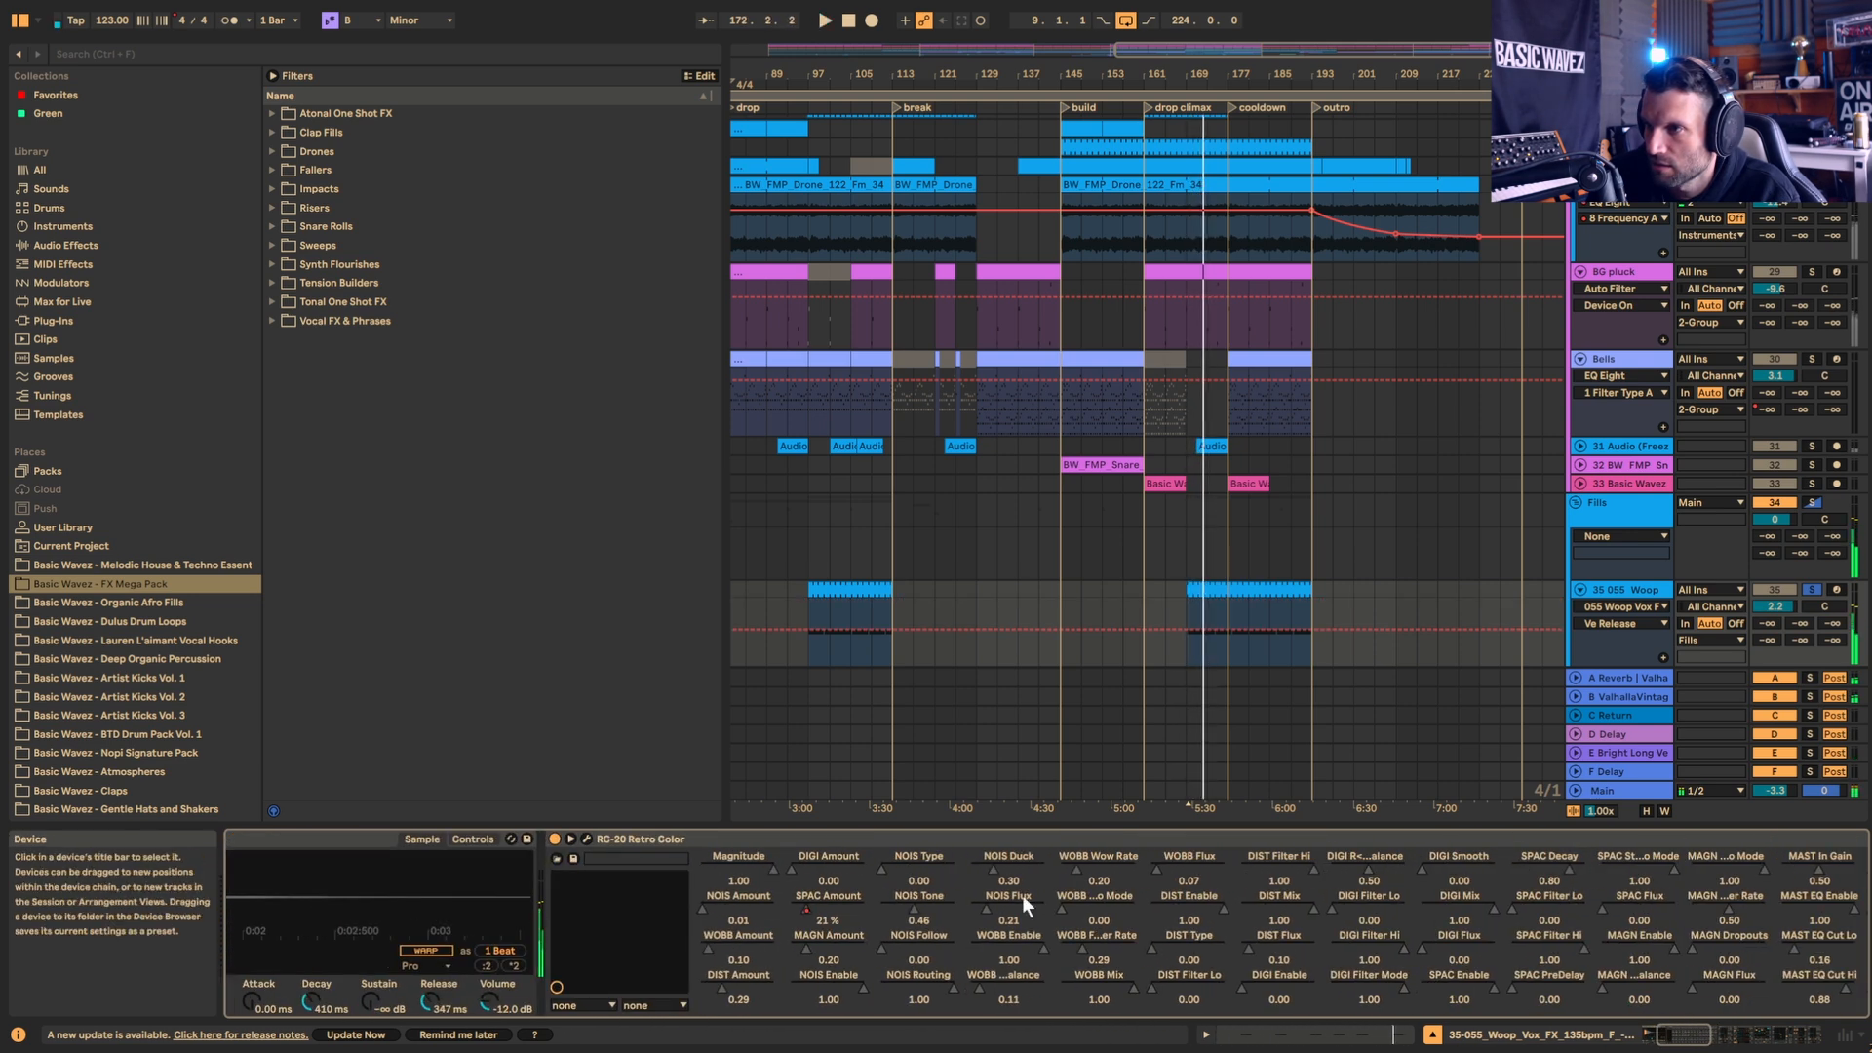
key(space)
click(587, 840)
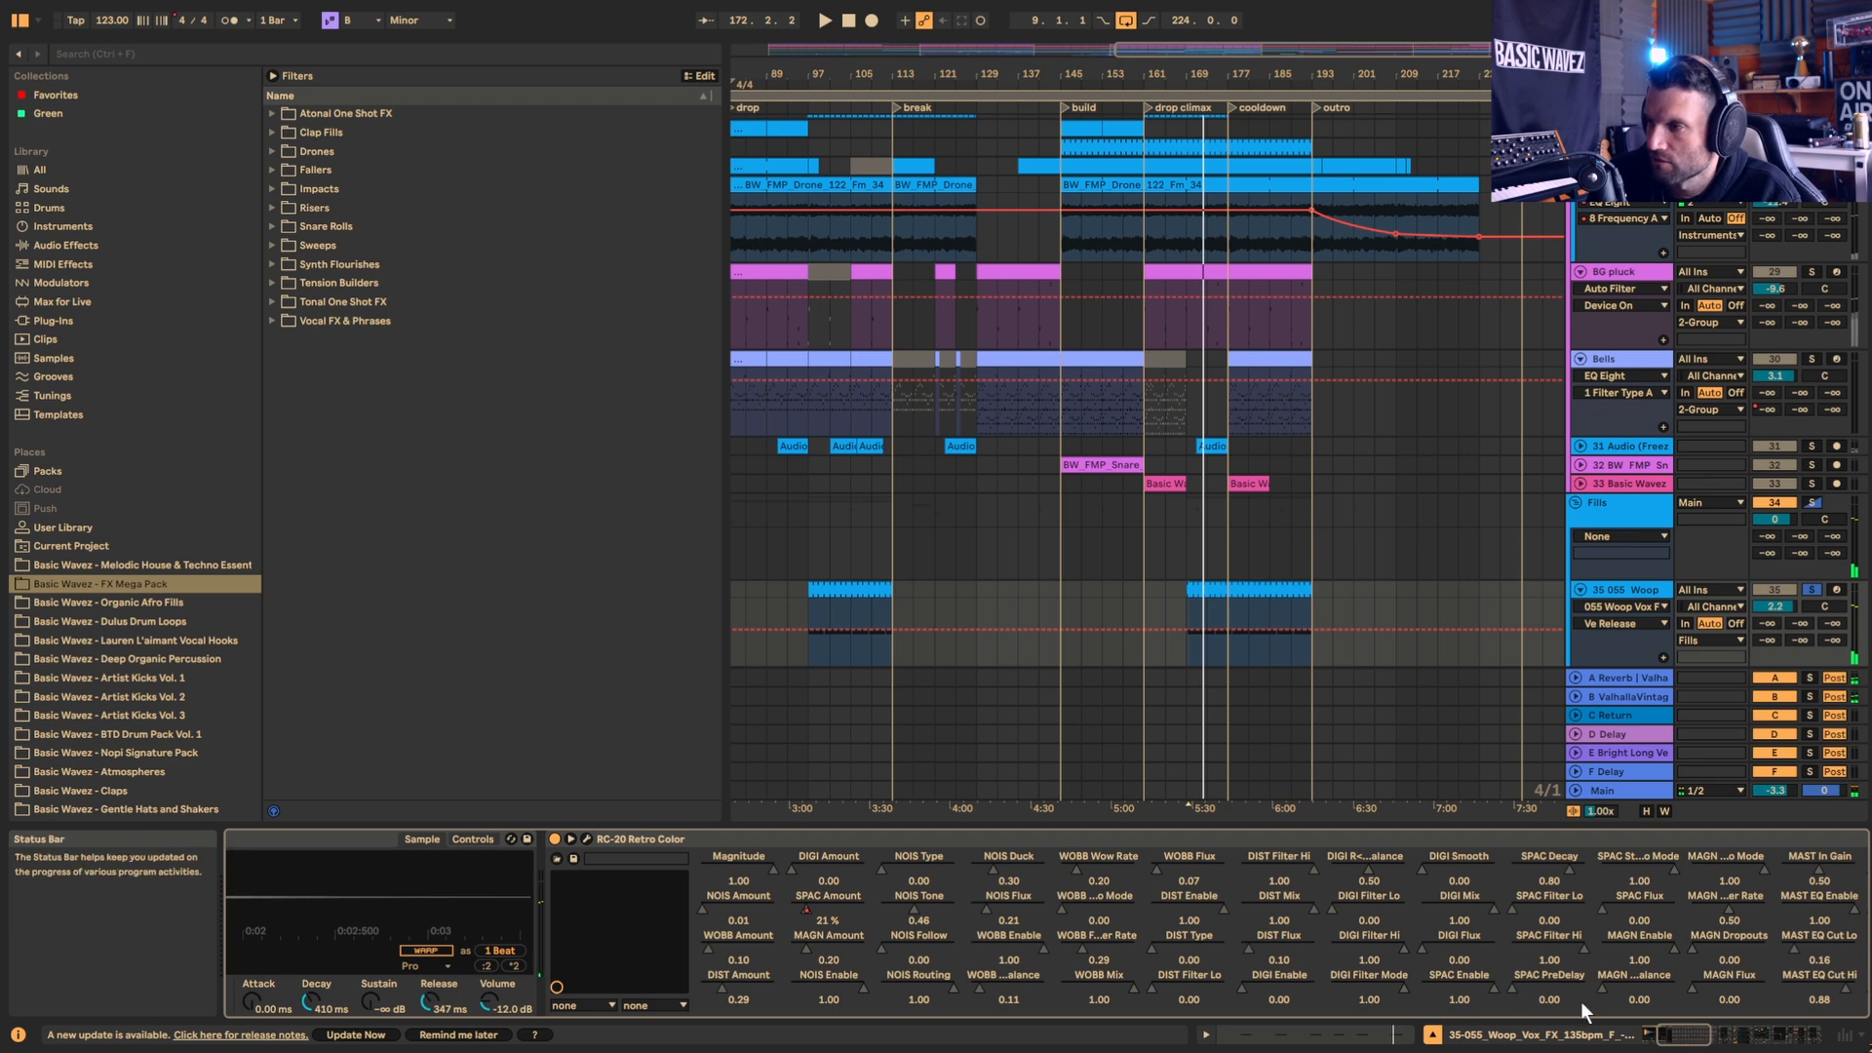
click(1717, 1037)
drag(1716, 1038, 1728, 1038)
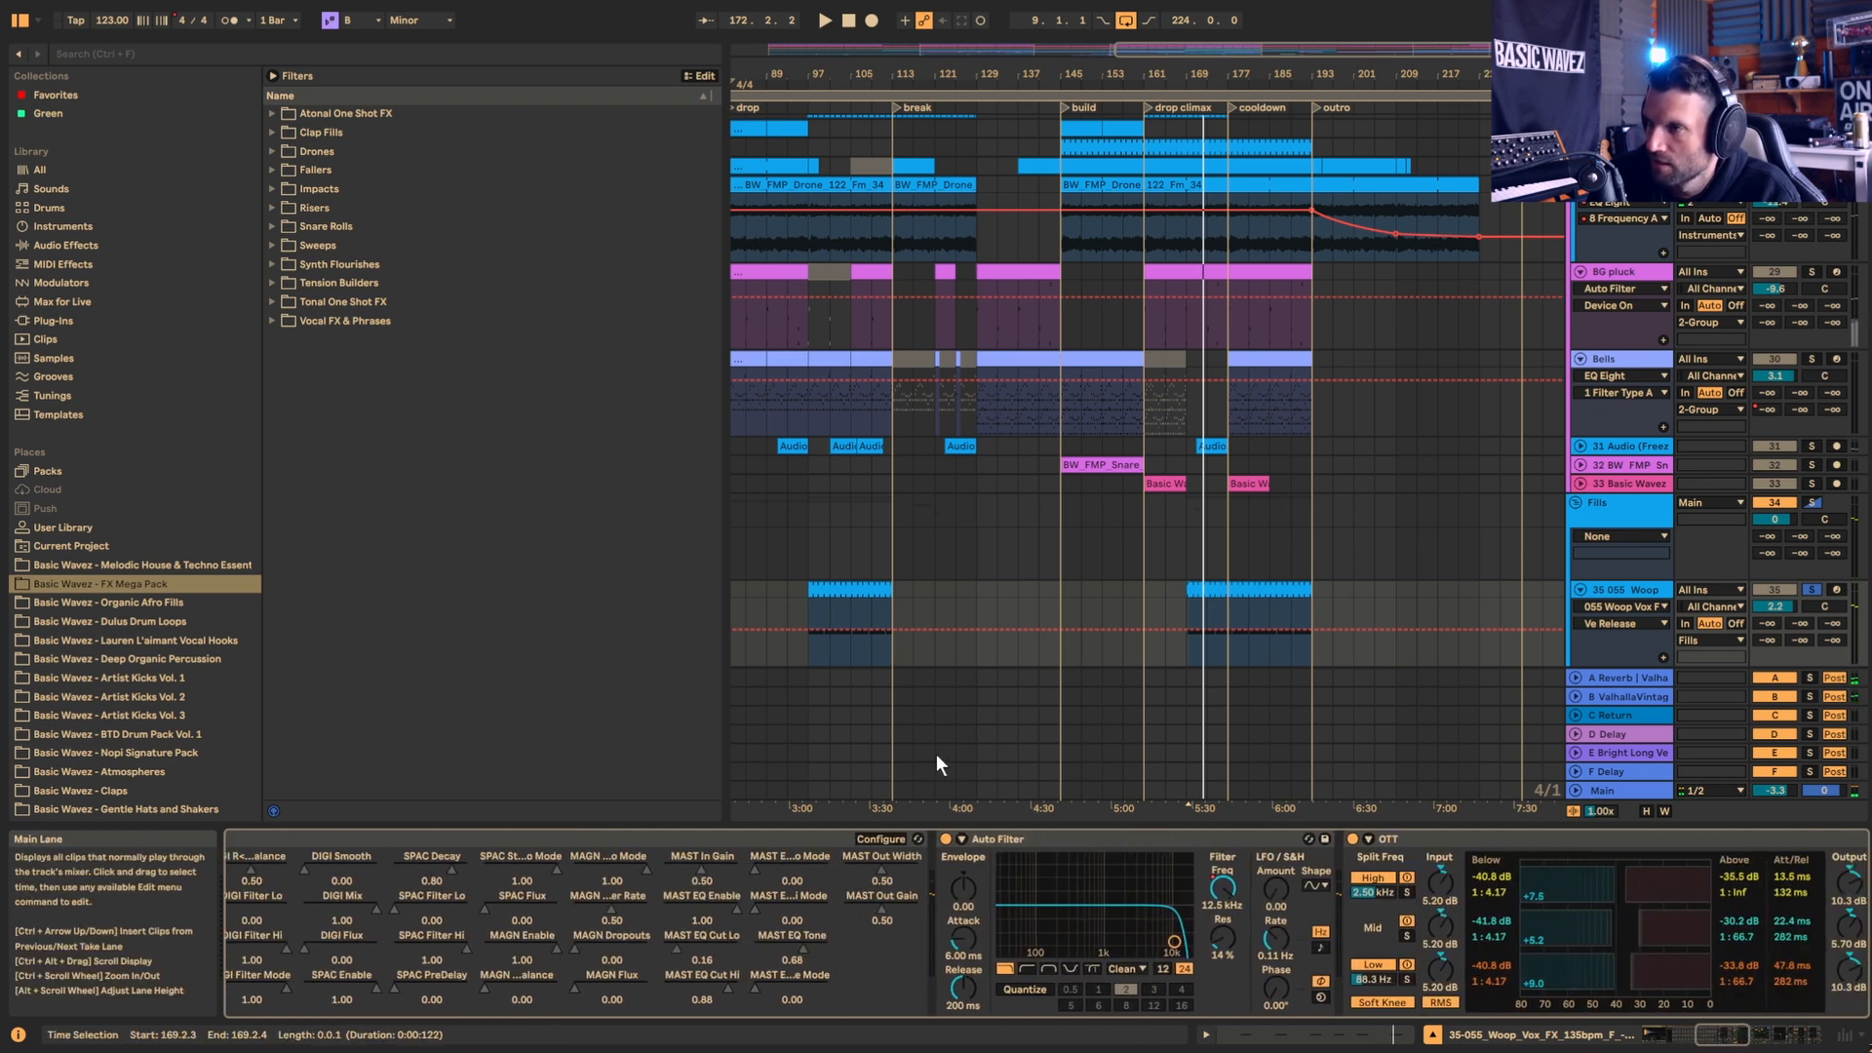
scroll(1344, 558, down, 3)
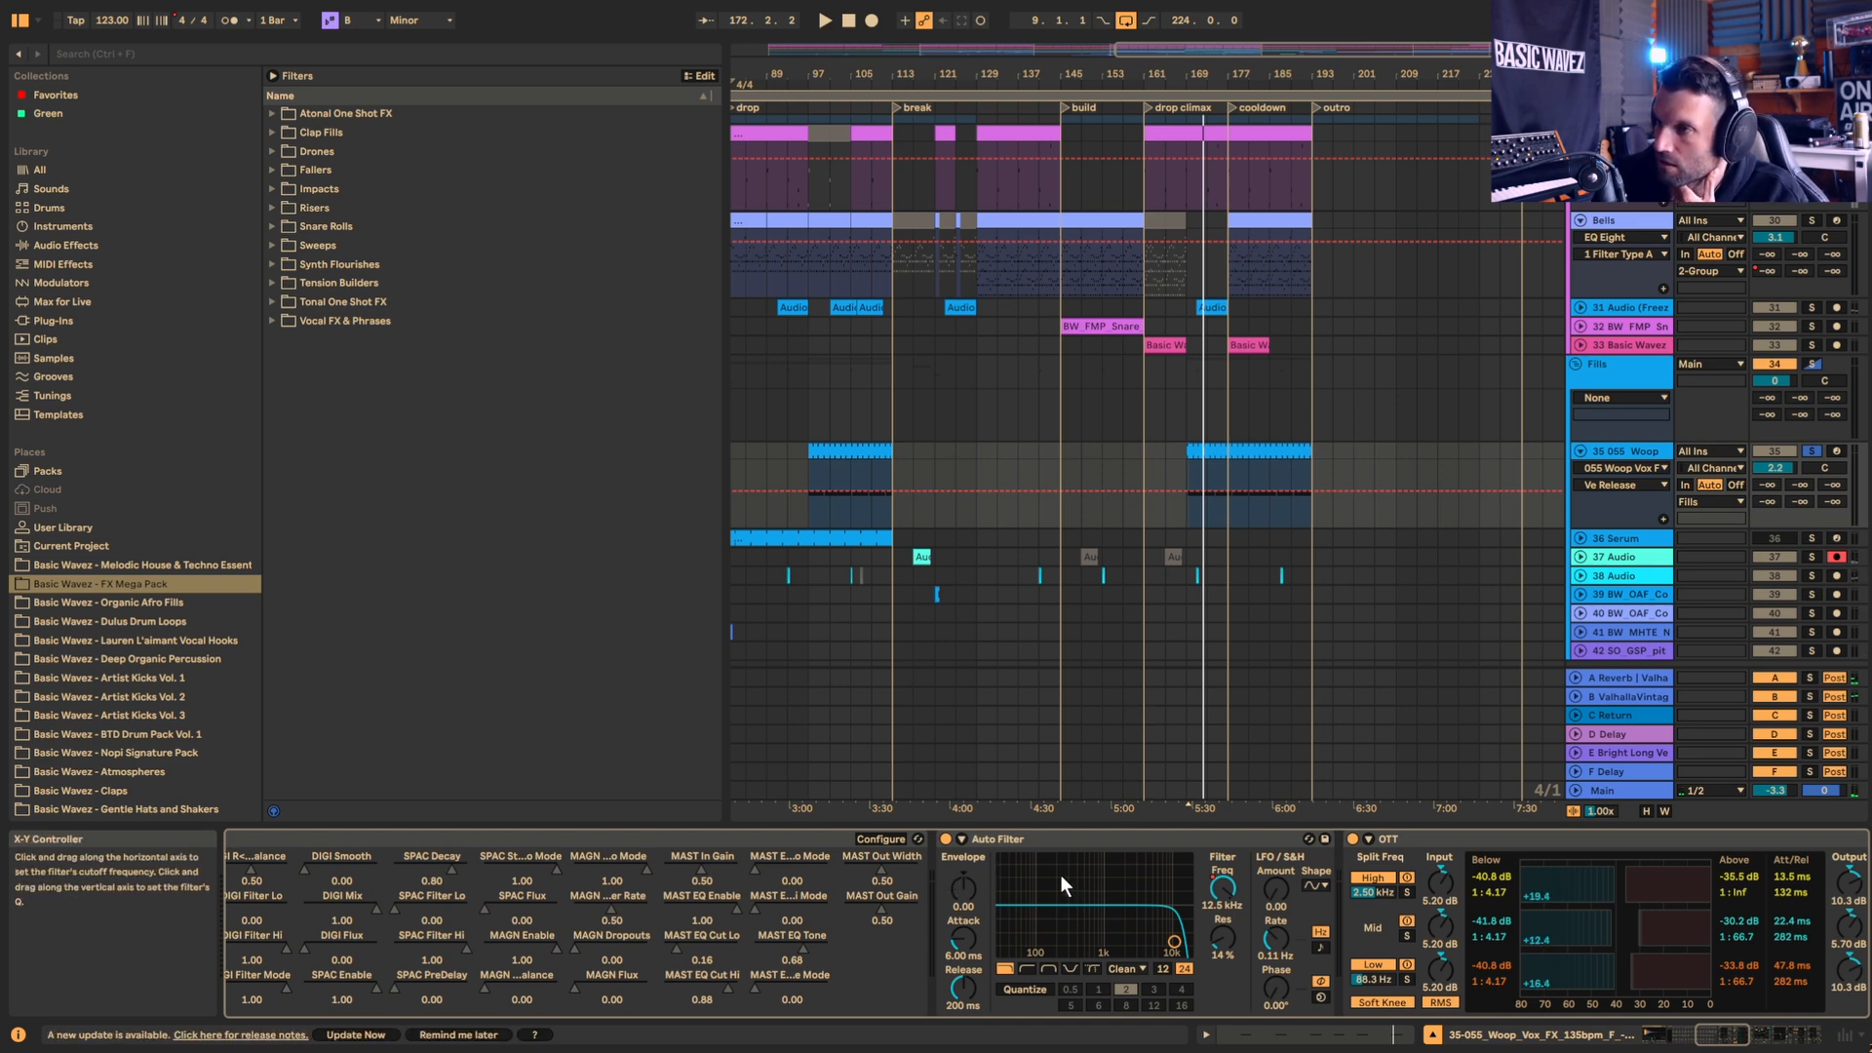
scroll(1406, 862, left, 10)
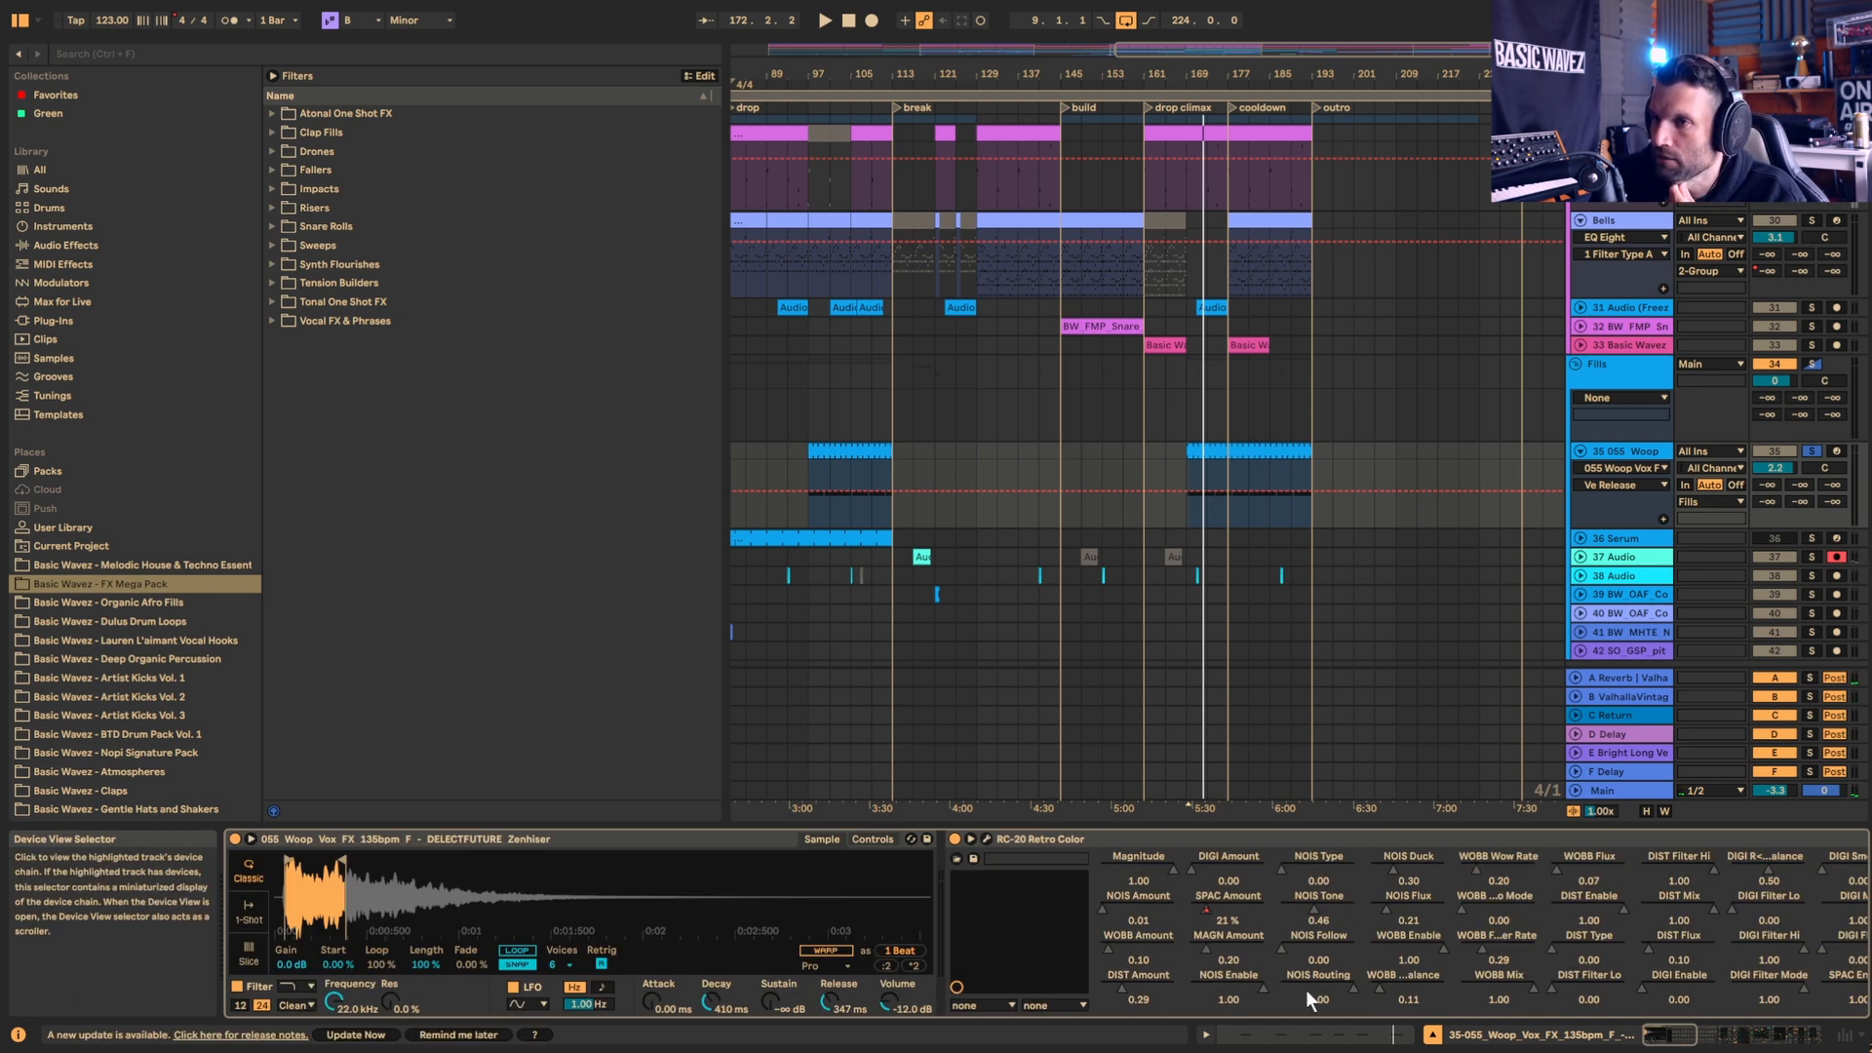
Step: Open the RC-20 Retro Color window and show the automation of its SPAC Amount on the Woop track
click(986, 840)
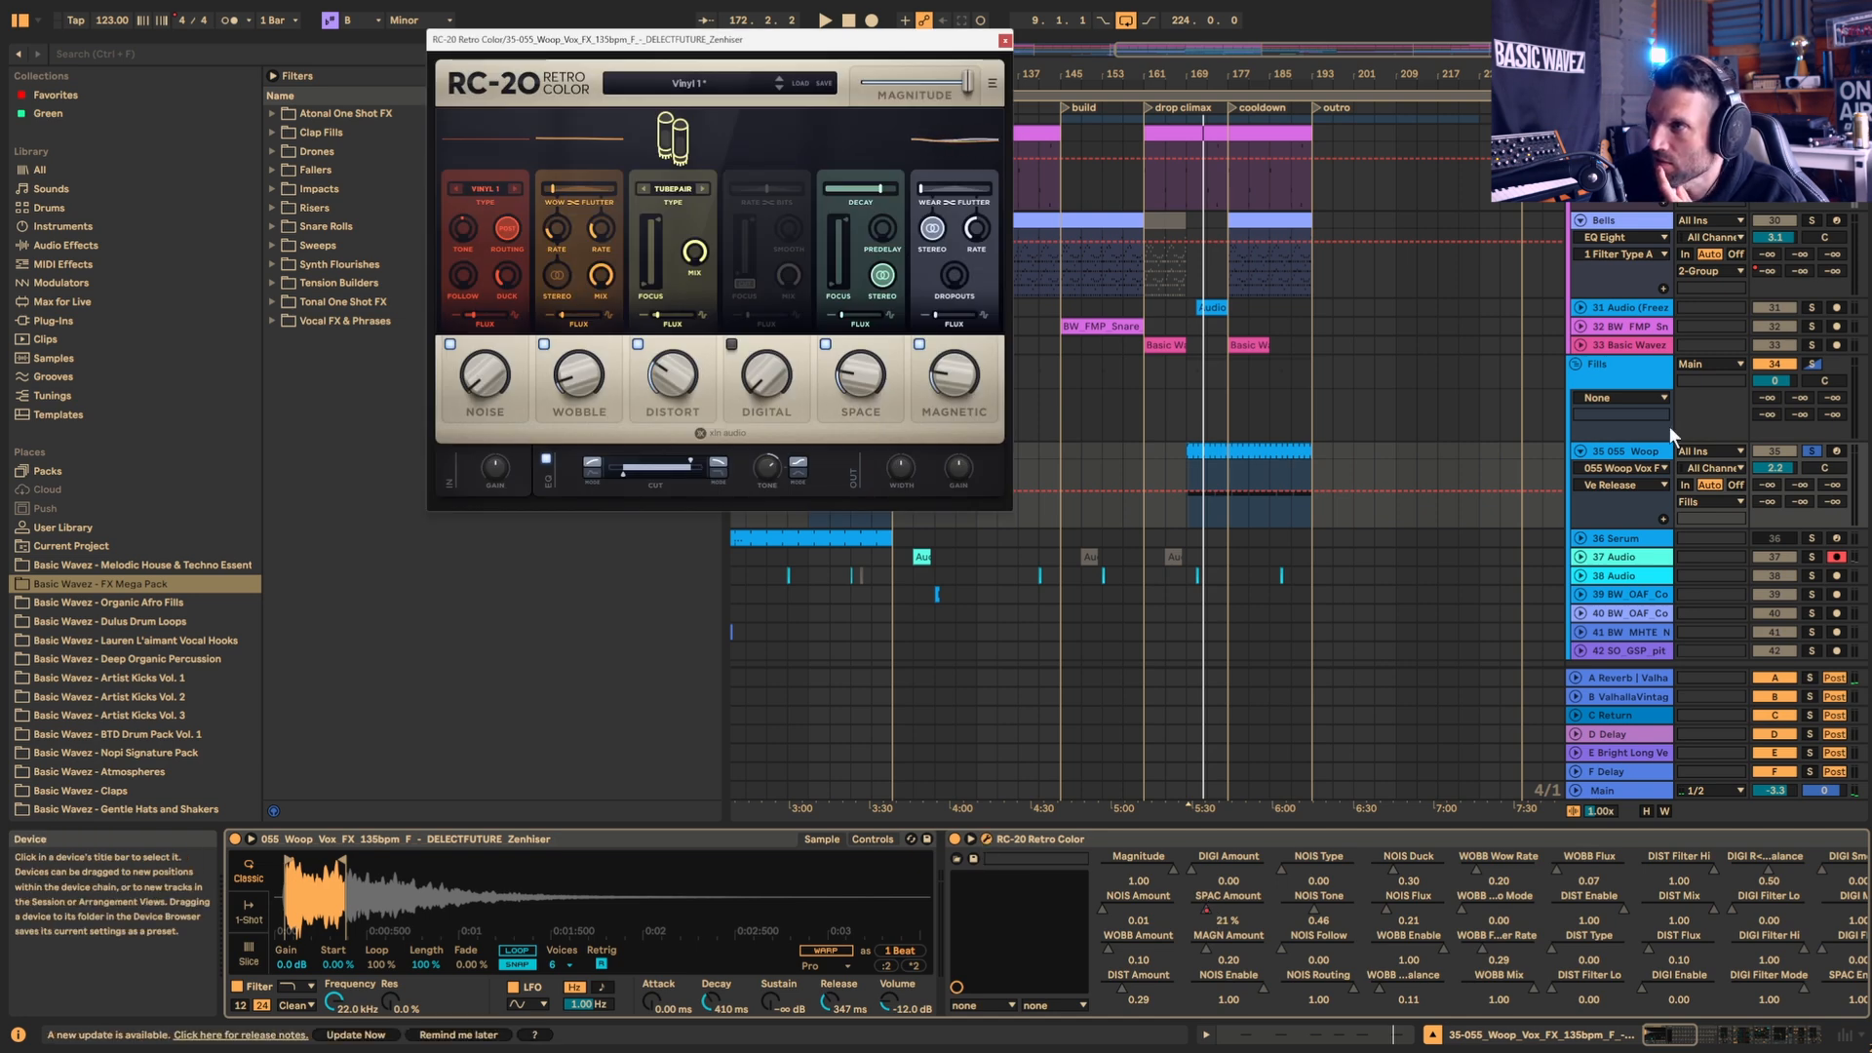
click(1624, 454)
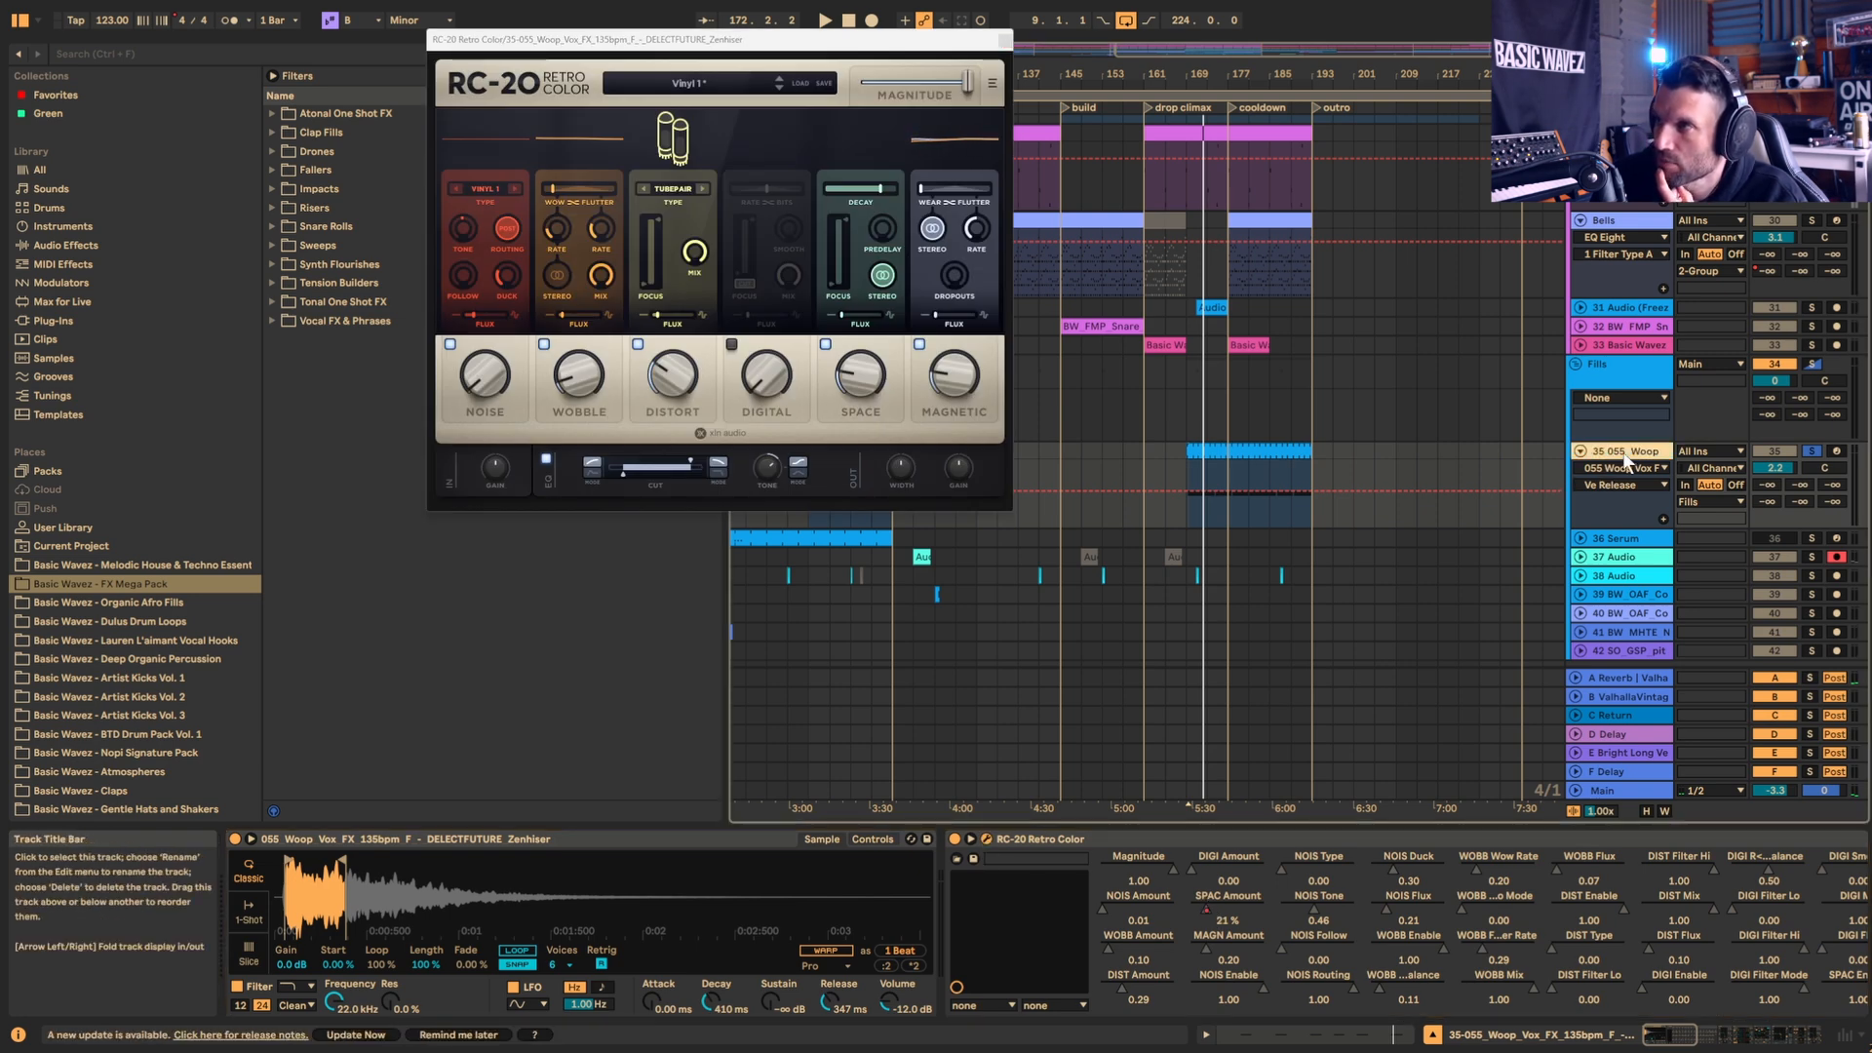
right_click(1208, 909)
click(1189, 477)
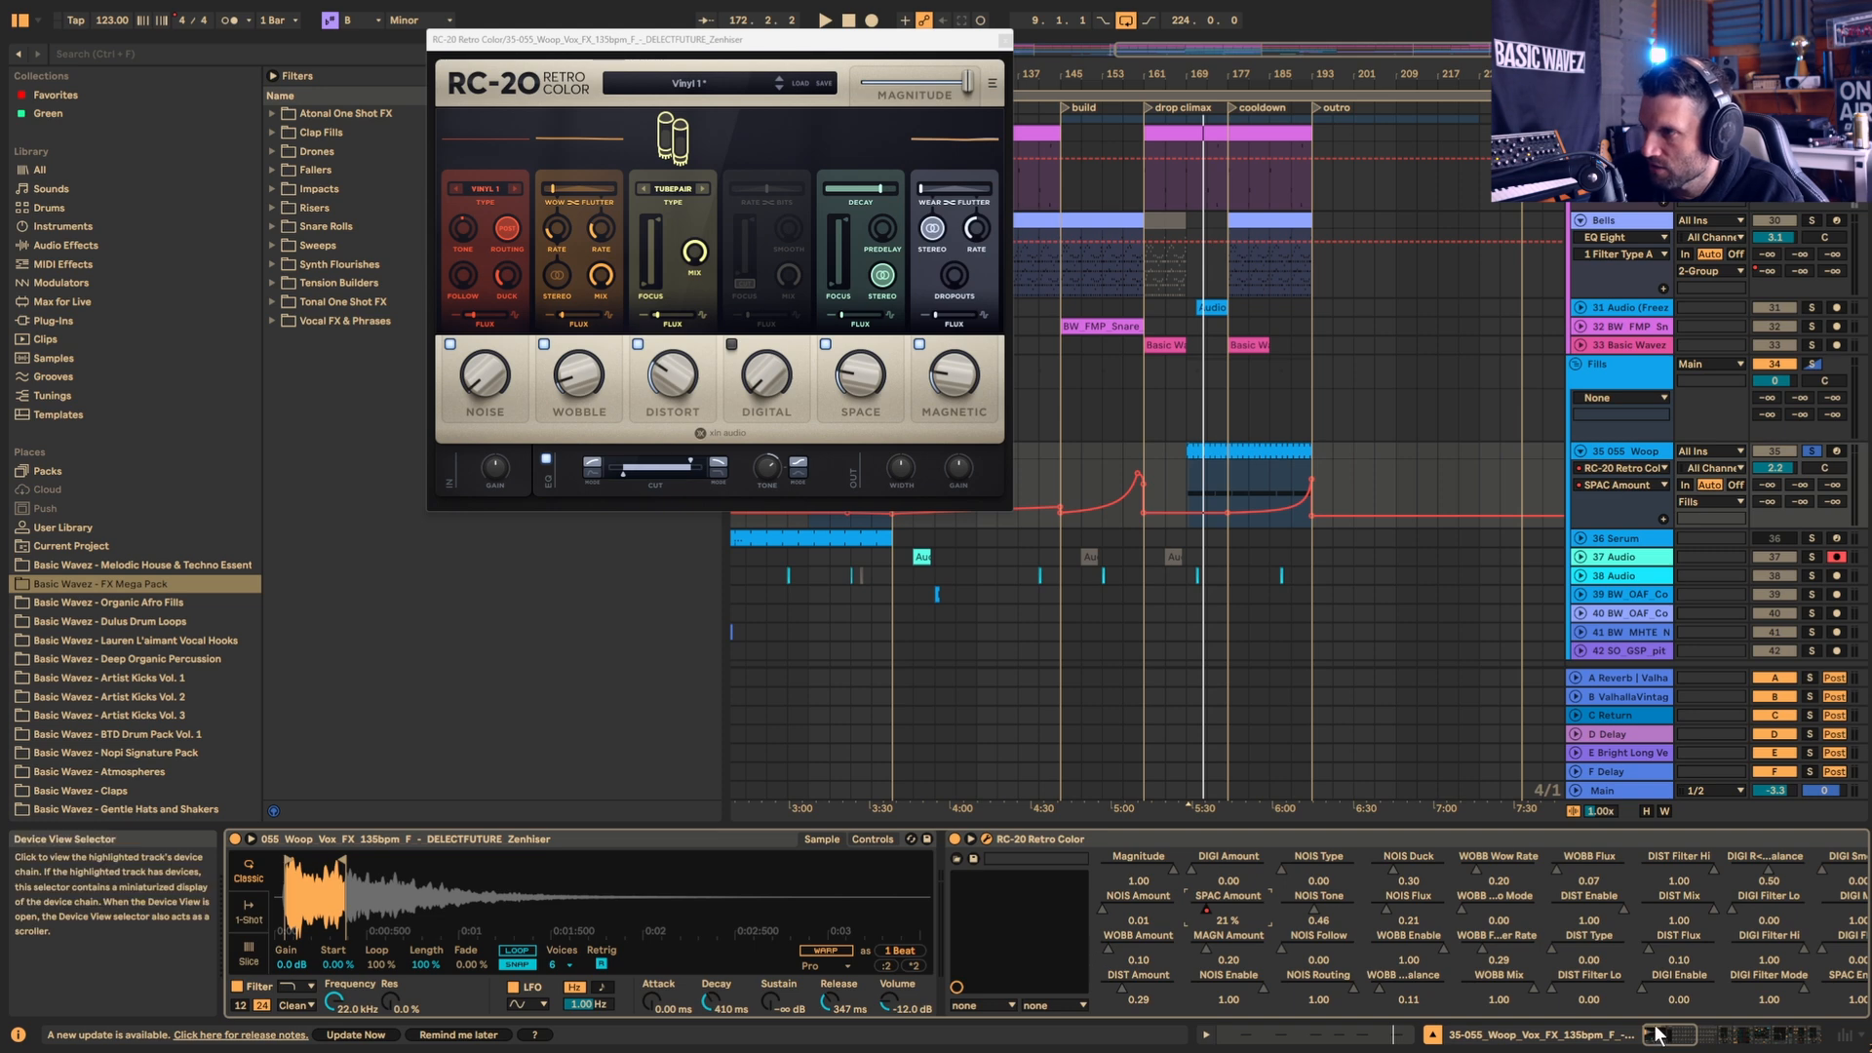
Step: Compare the Woop part with OTT bypassed and reactivated, then view the Reverb, EQ Eight, Overdrive and Delay settings
click(1734, 1032)
drag(1734, 1031, 1724, 1032)
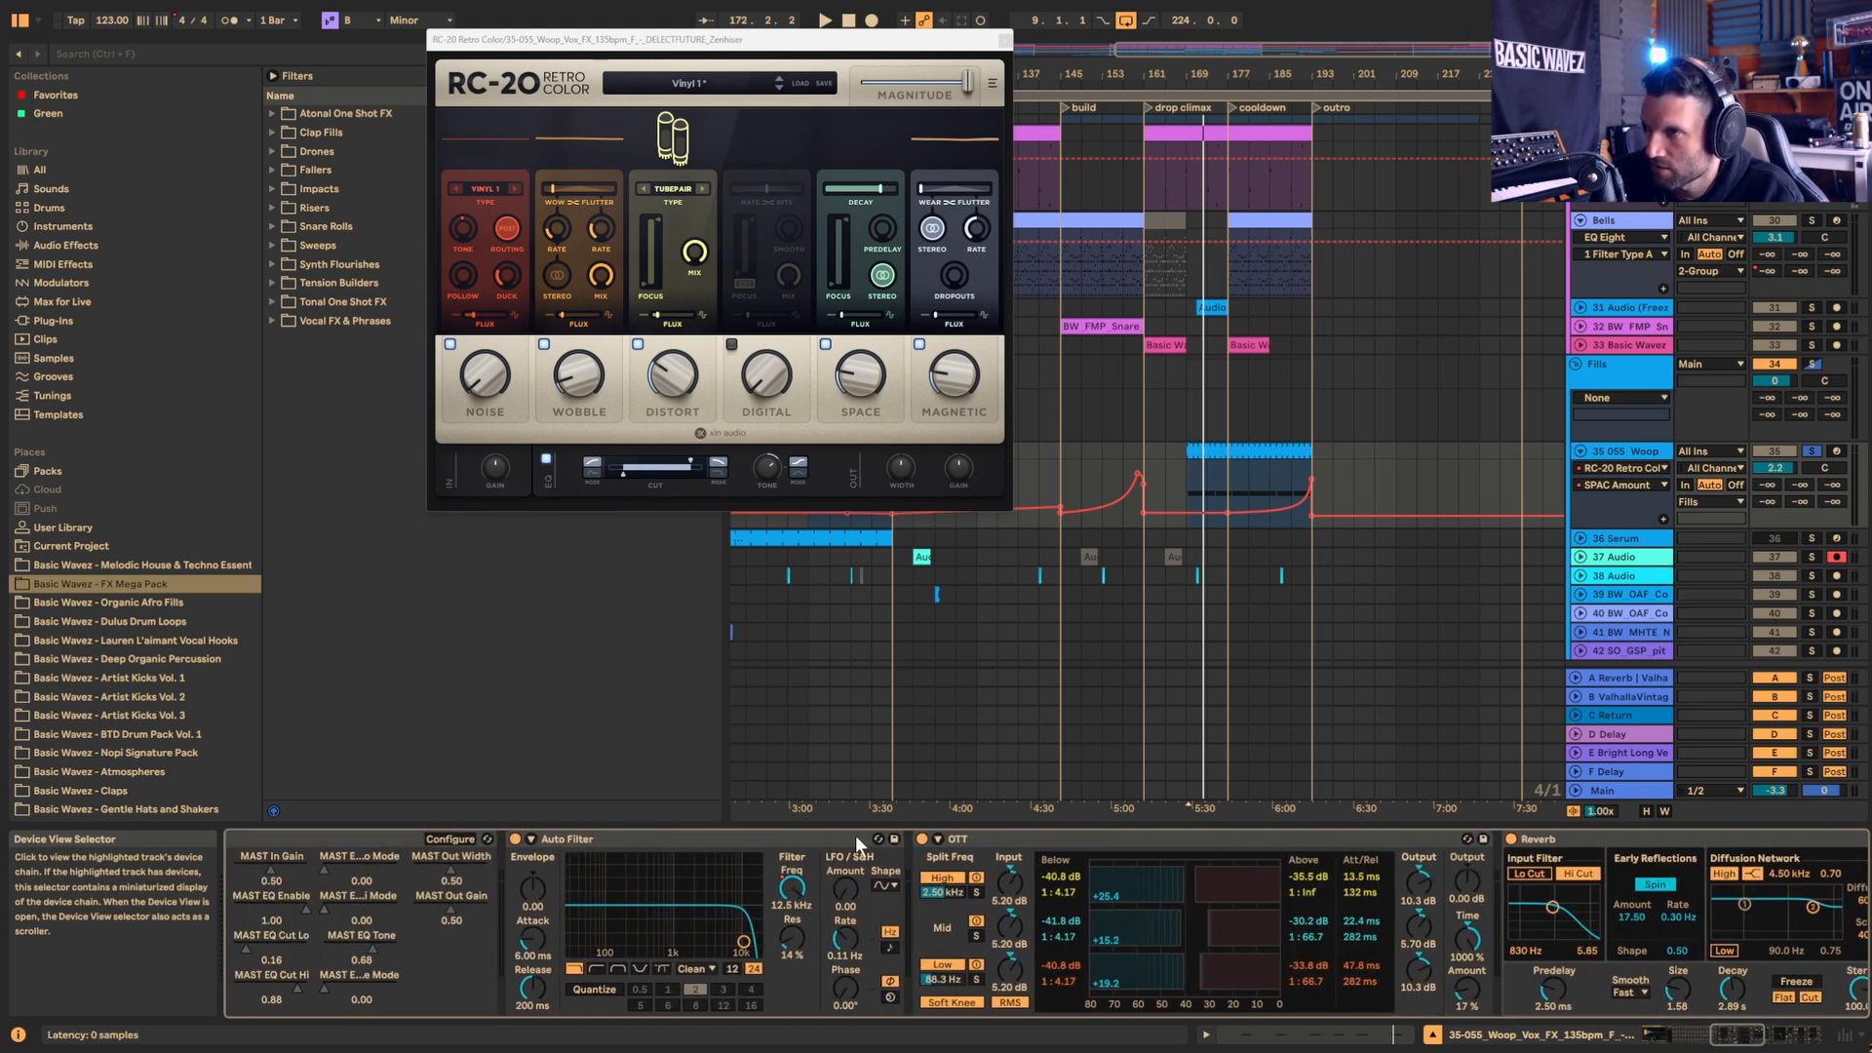
click(922, 837)
key(space)
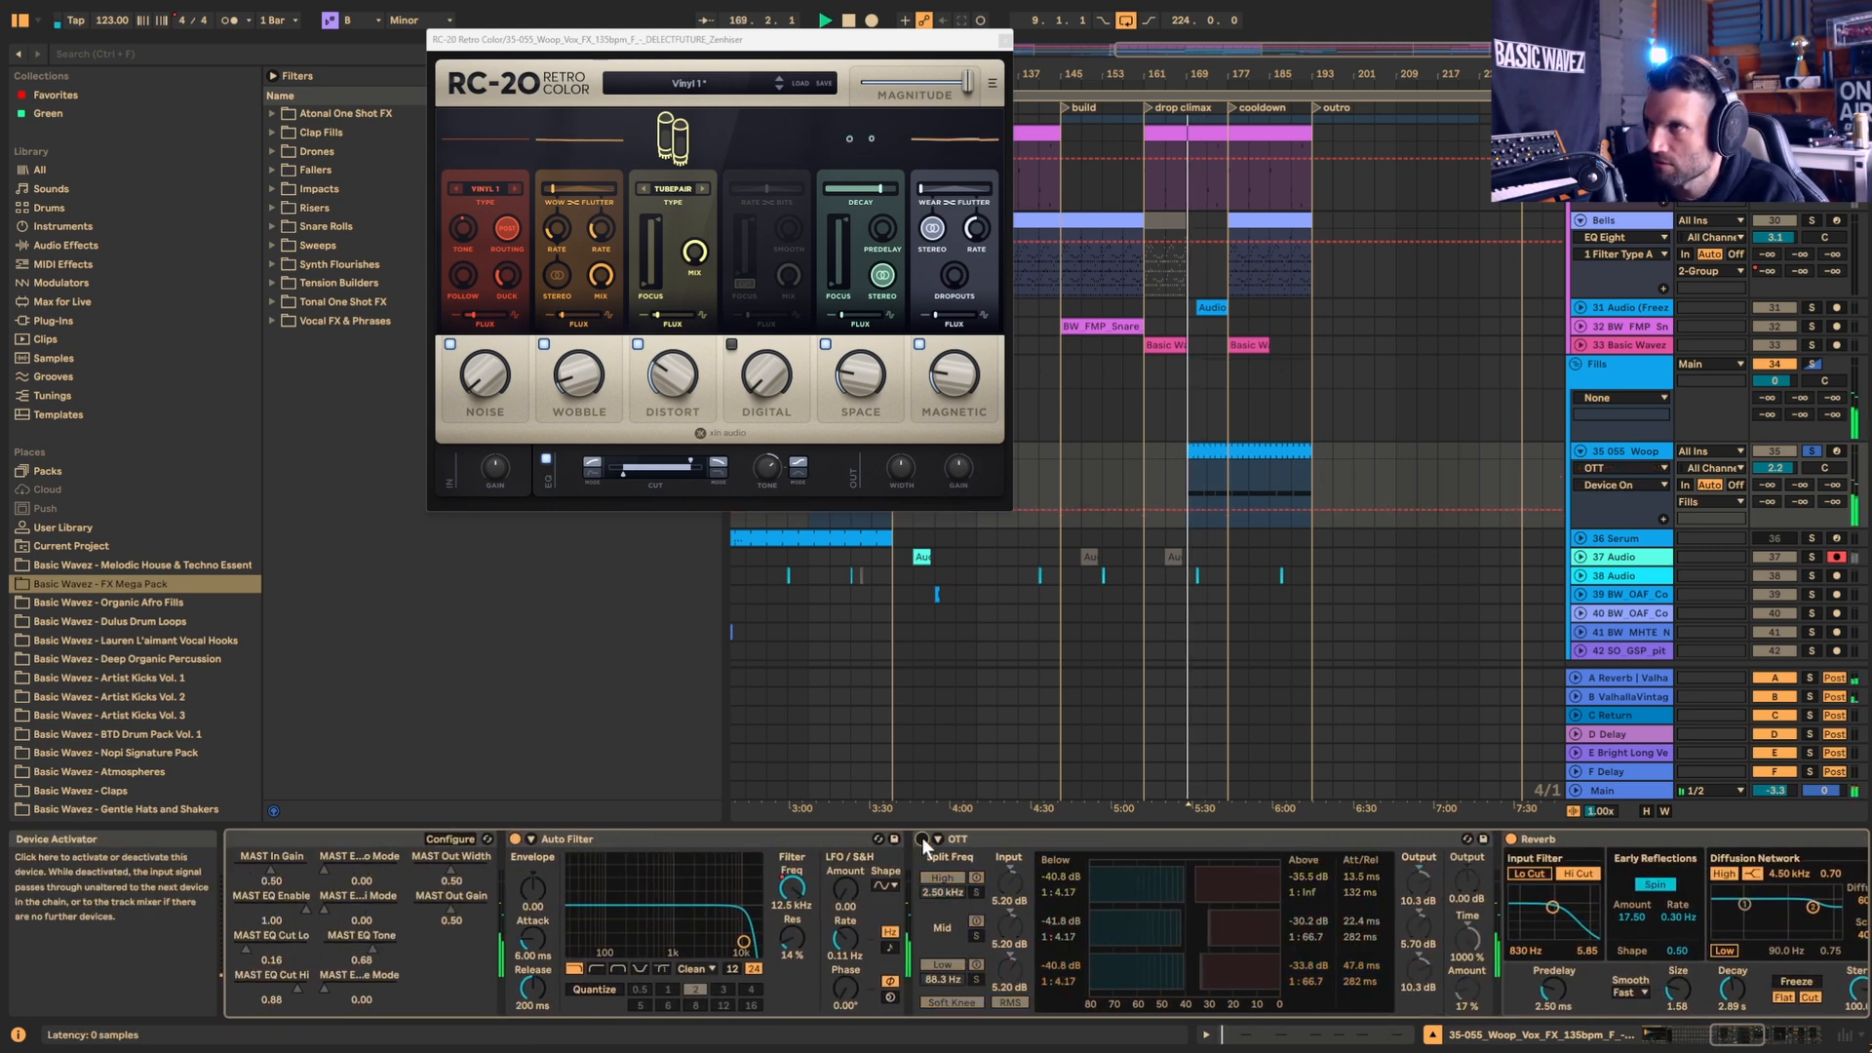
click(921, 838)
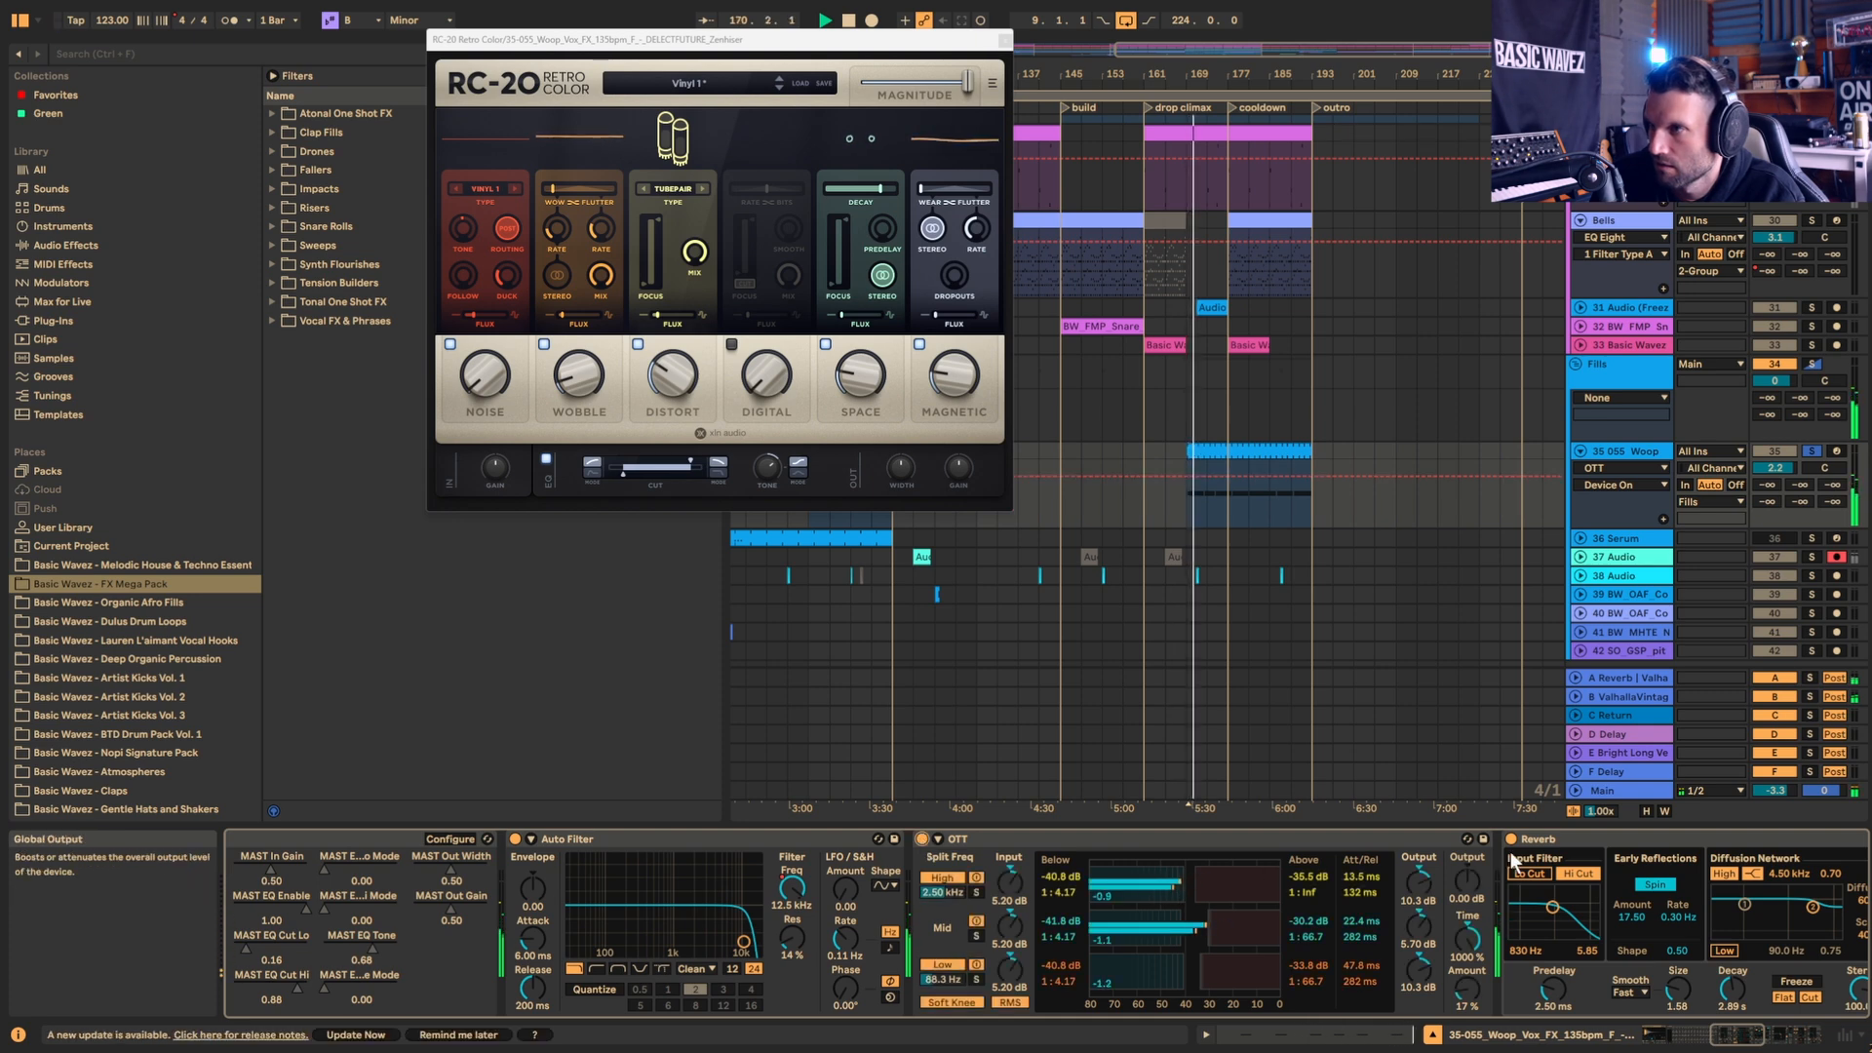
drag(1728, 1036, 1762, 1040)
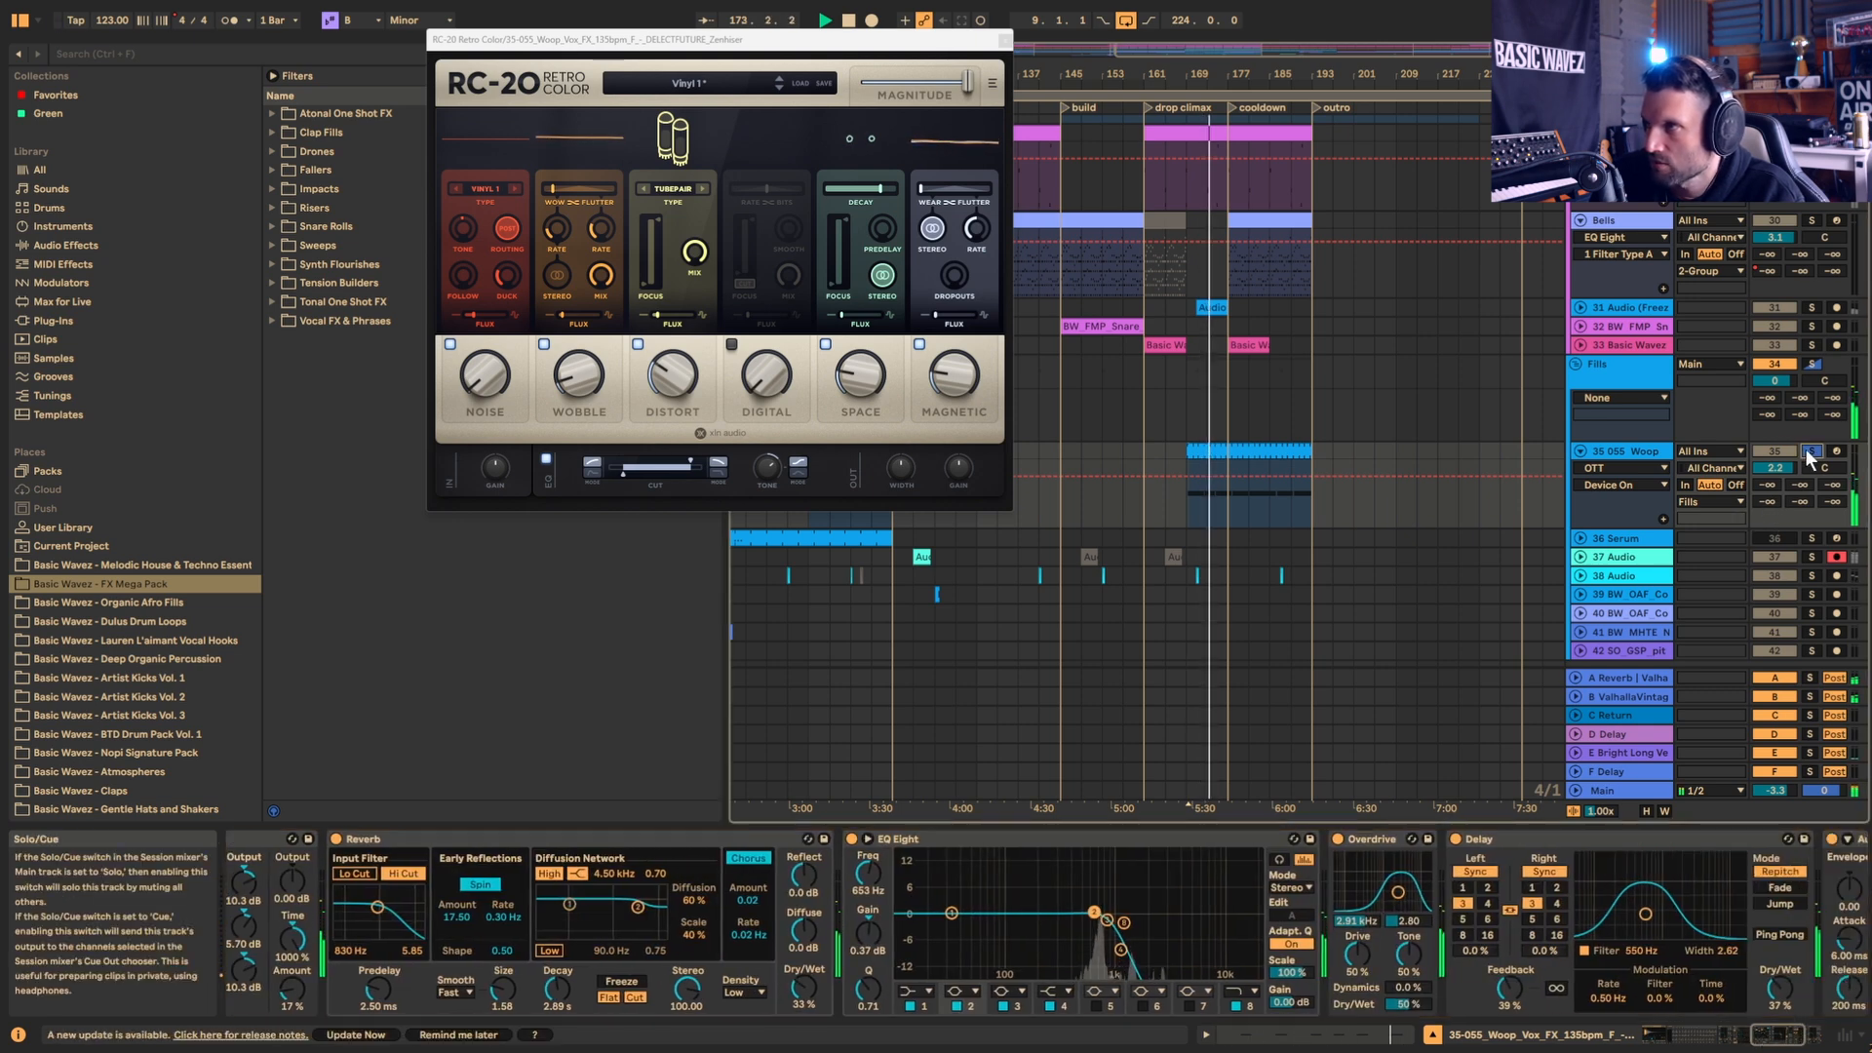
Step: Compare the Woop part with EQ Eight and Overdrive bypassed, and reactivate both devices
click(850, 838)
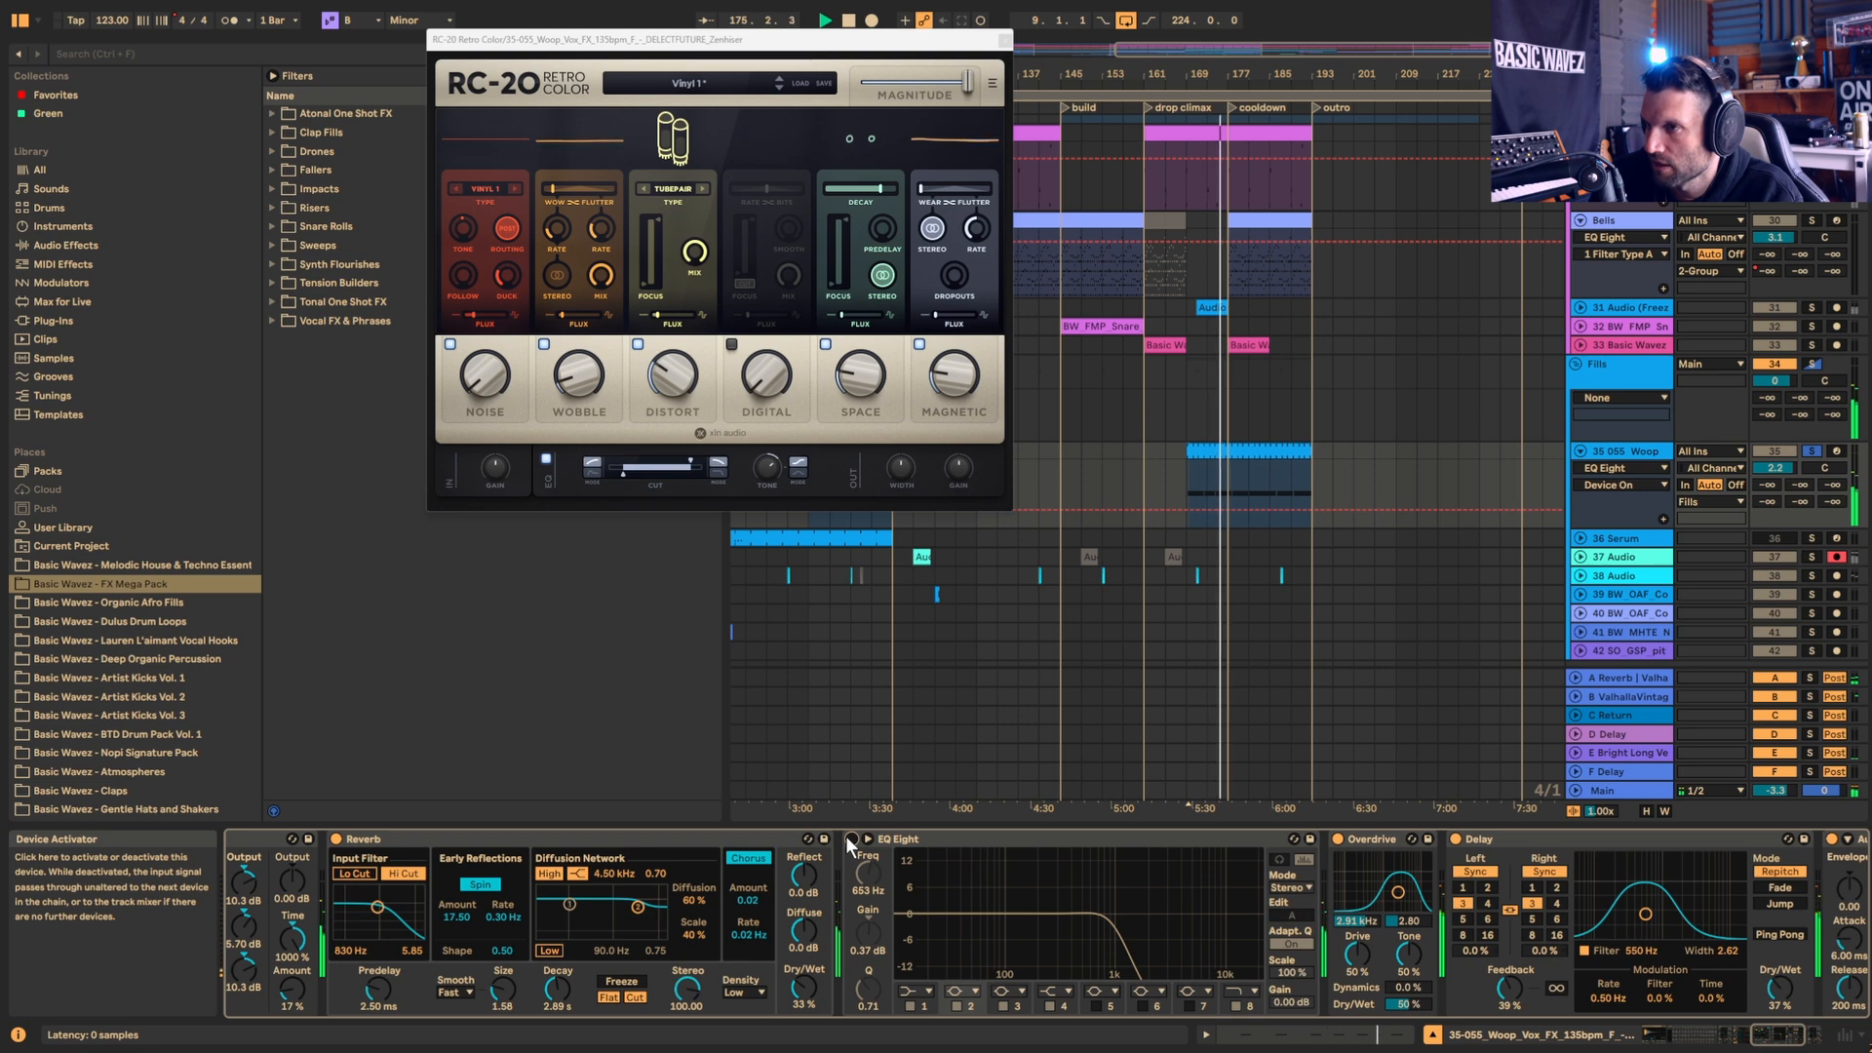
click(850, 839)
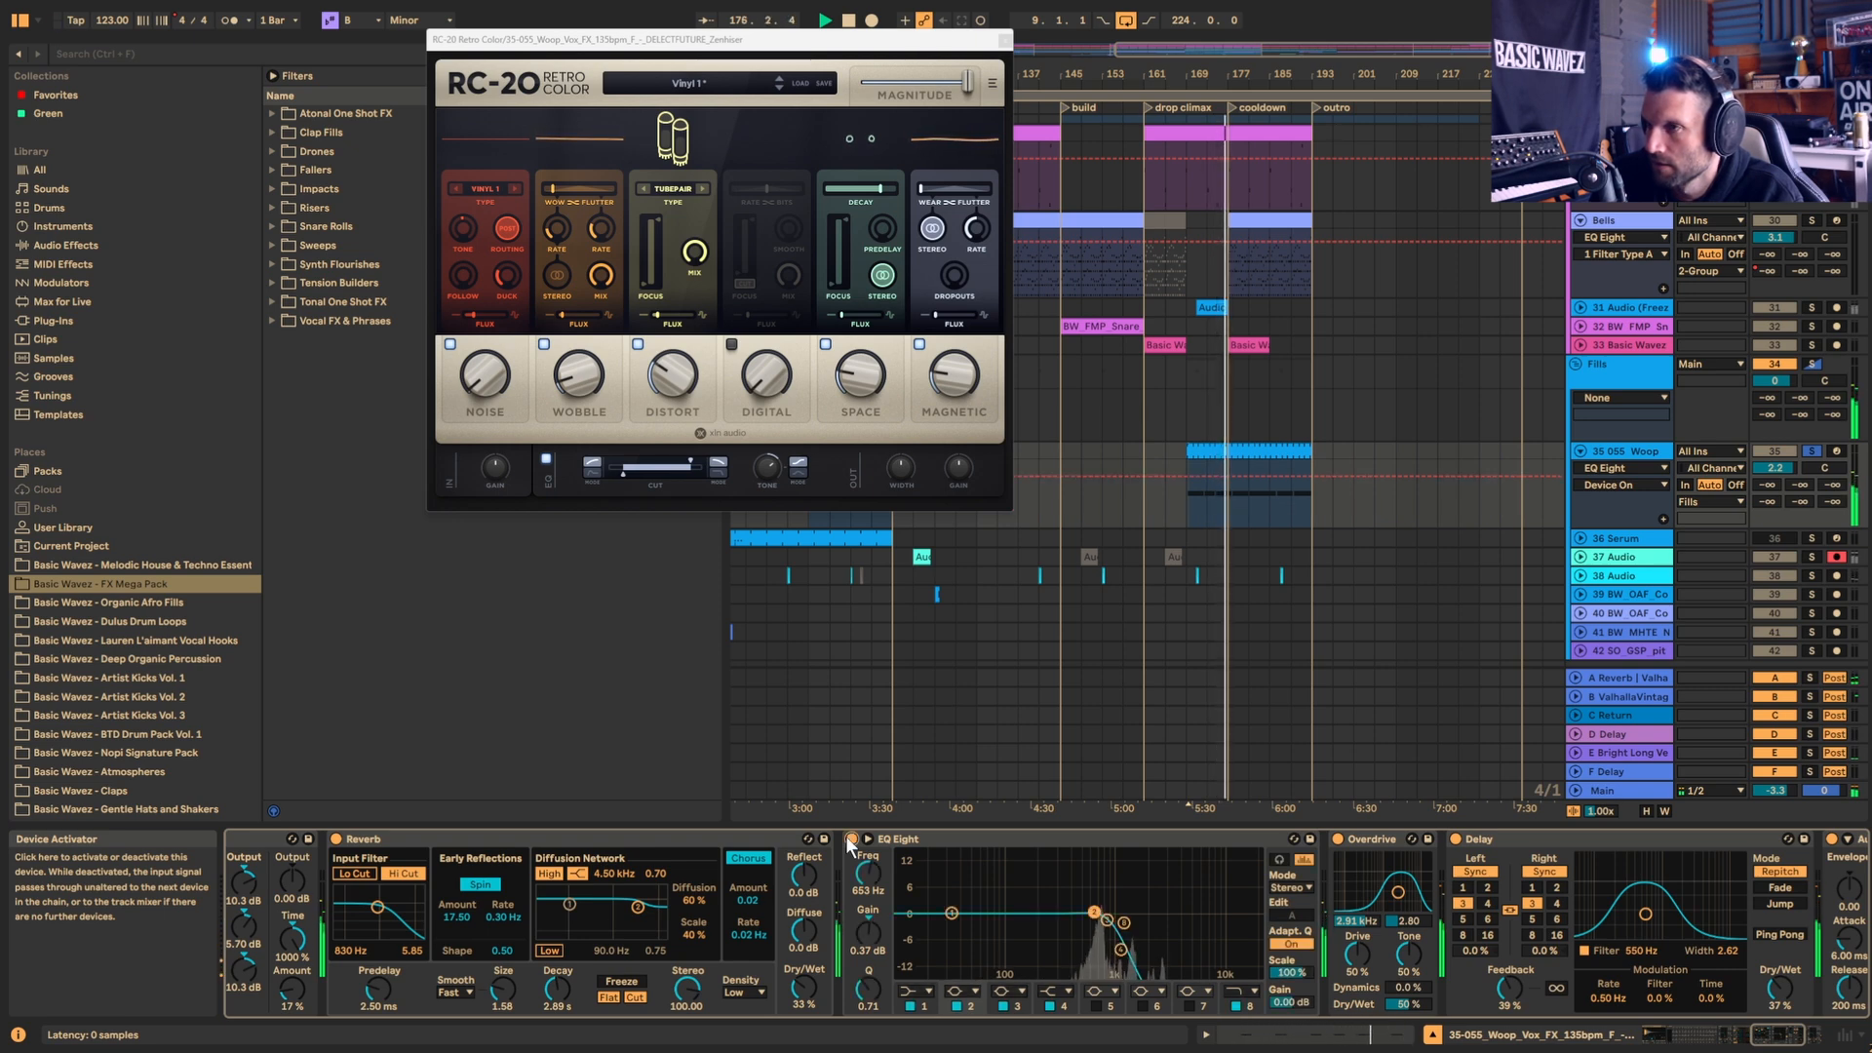
click(1338, 839)
click(852, 838)
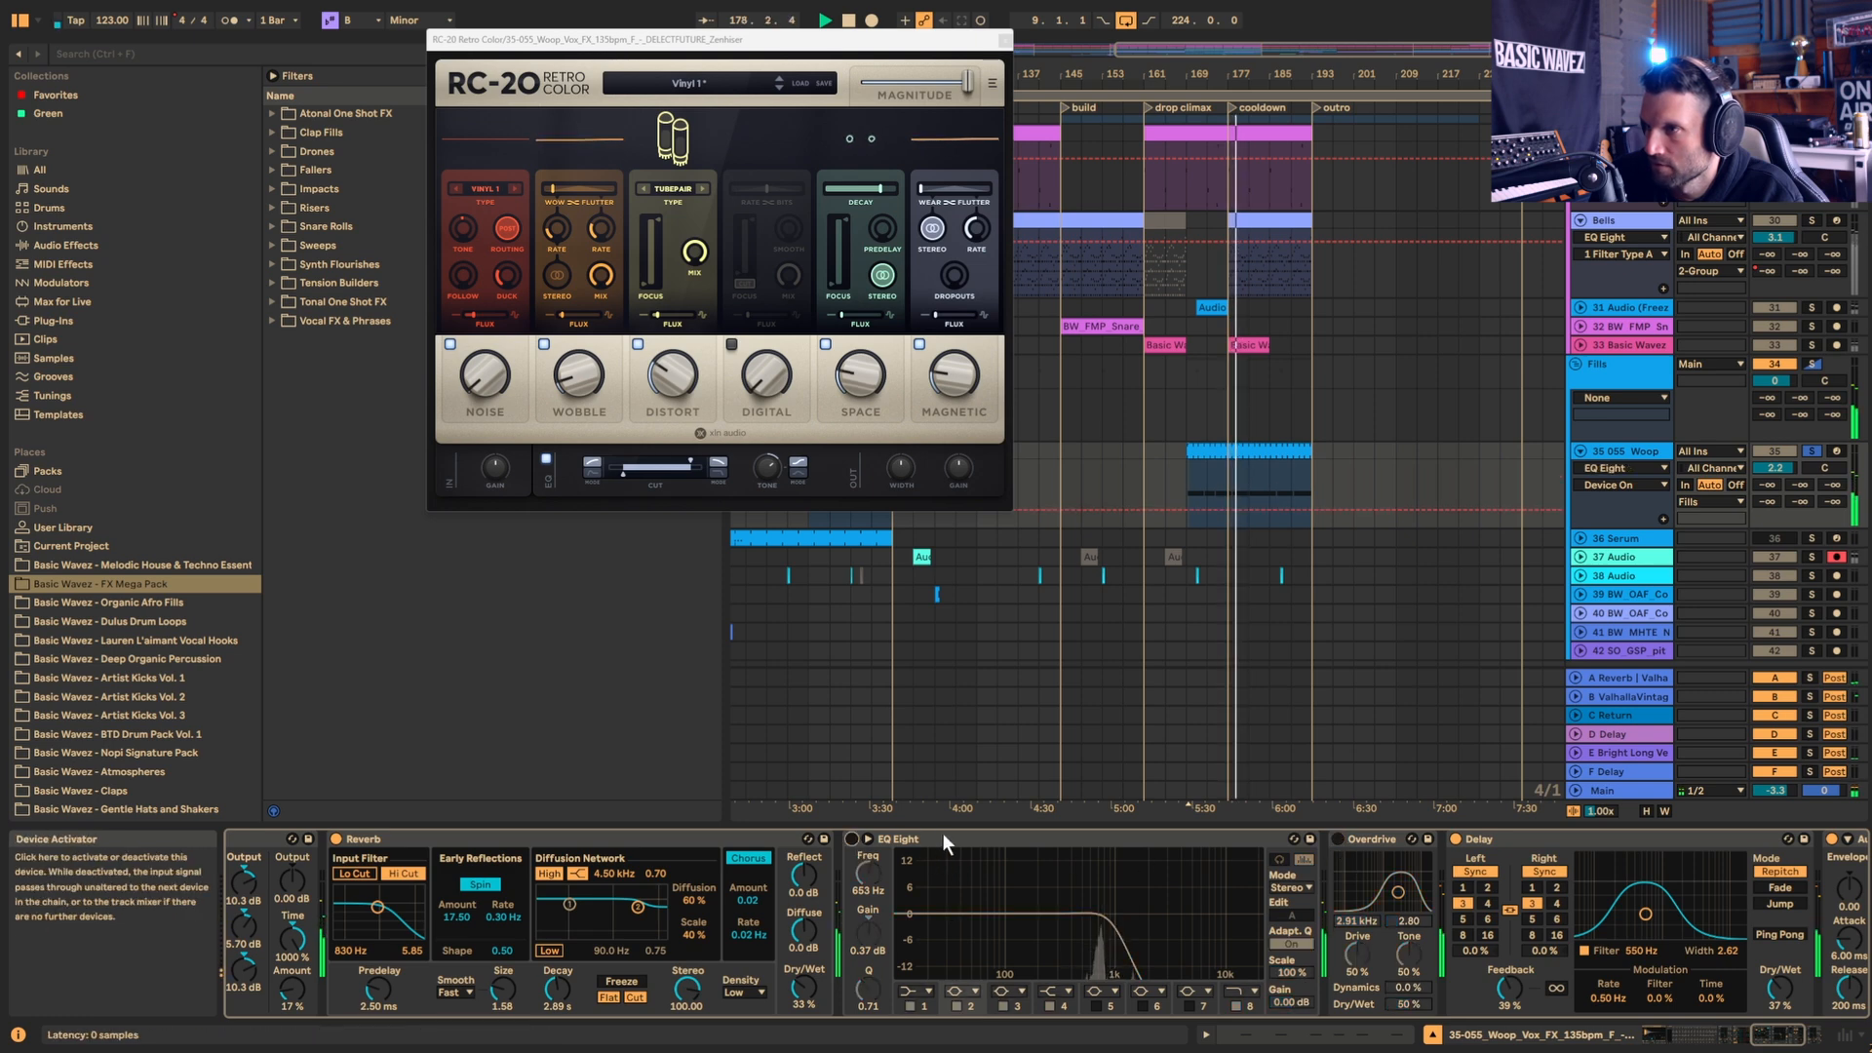
click(852, 839)
click(1338, 839)
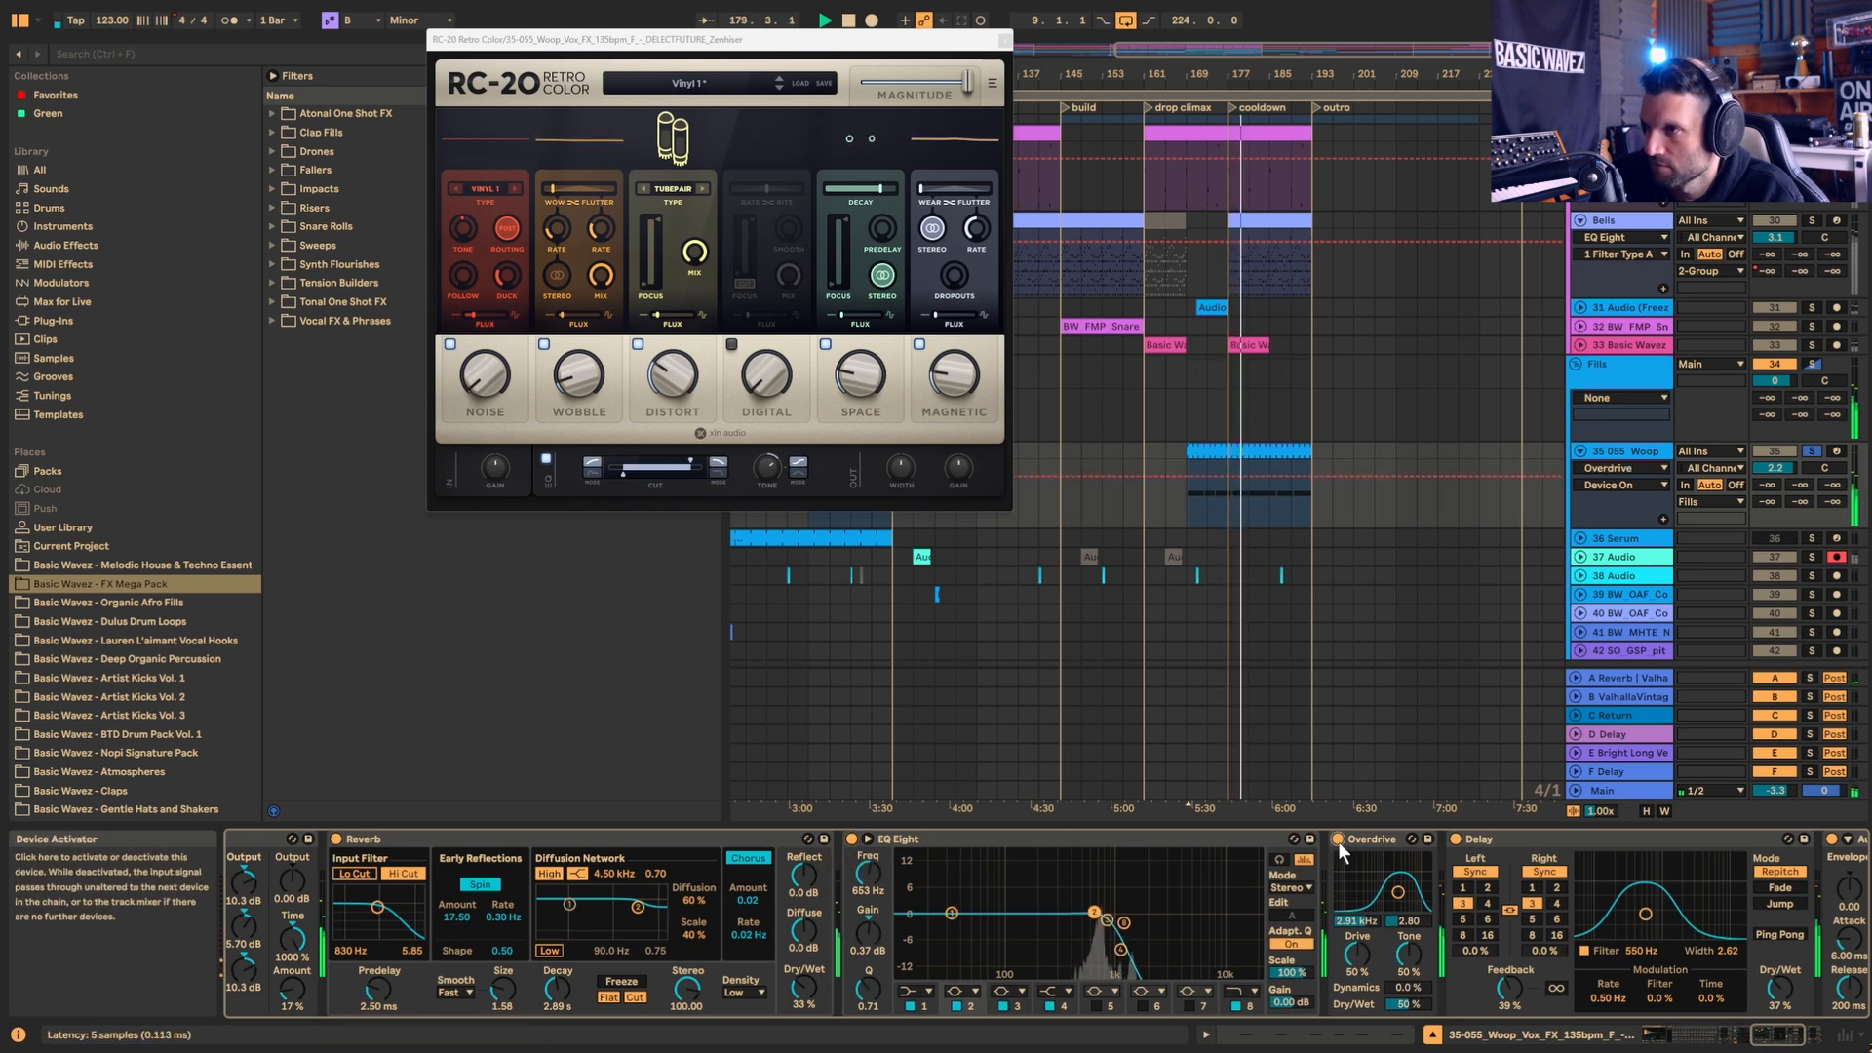
Step: Compare the Woop part with the Auto Filter at the end of its chain bypassed and reactivated
drag(1770, 1034, 1797, 1035)
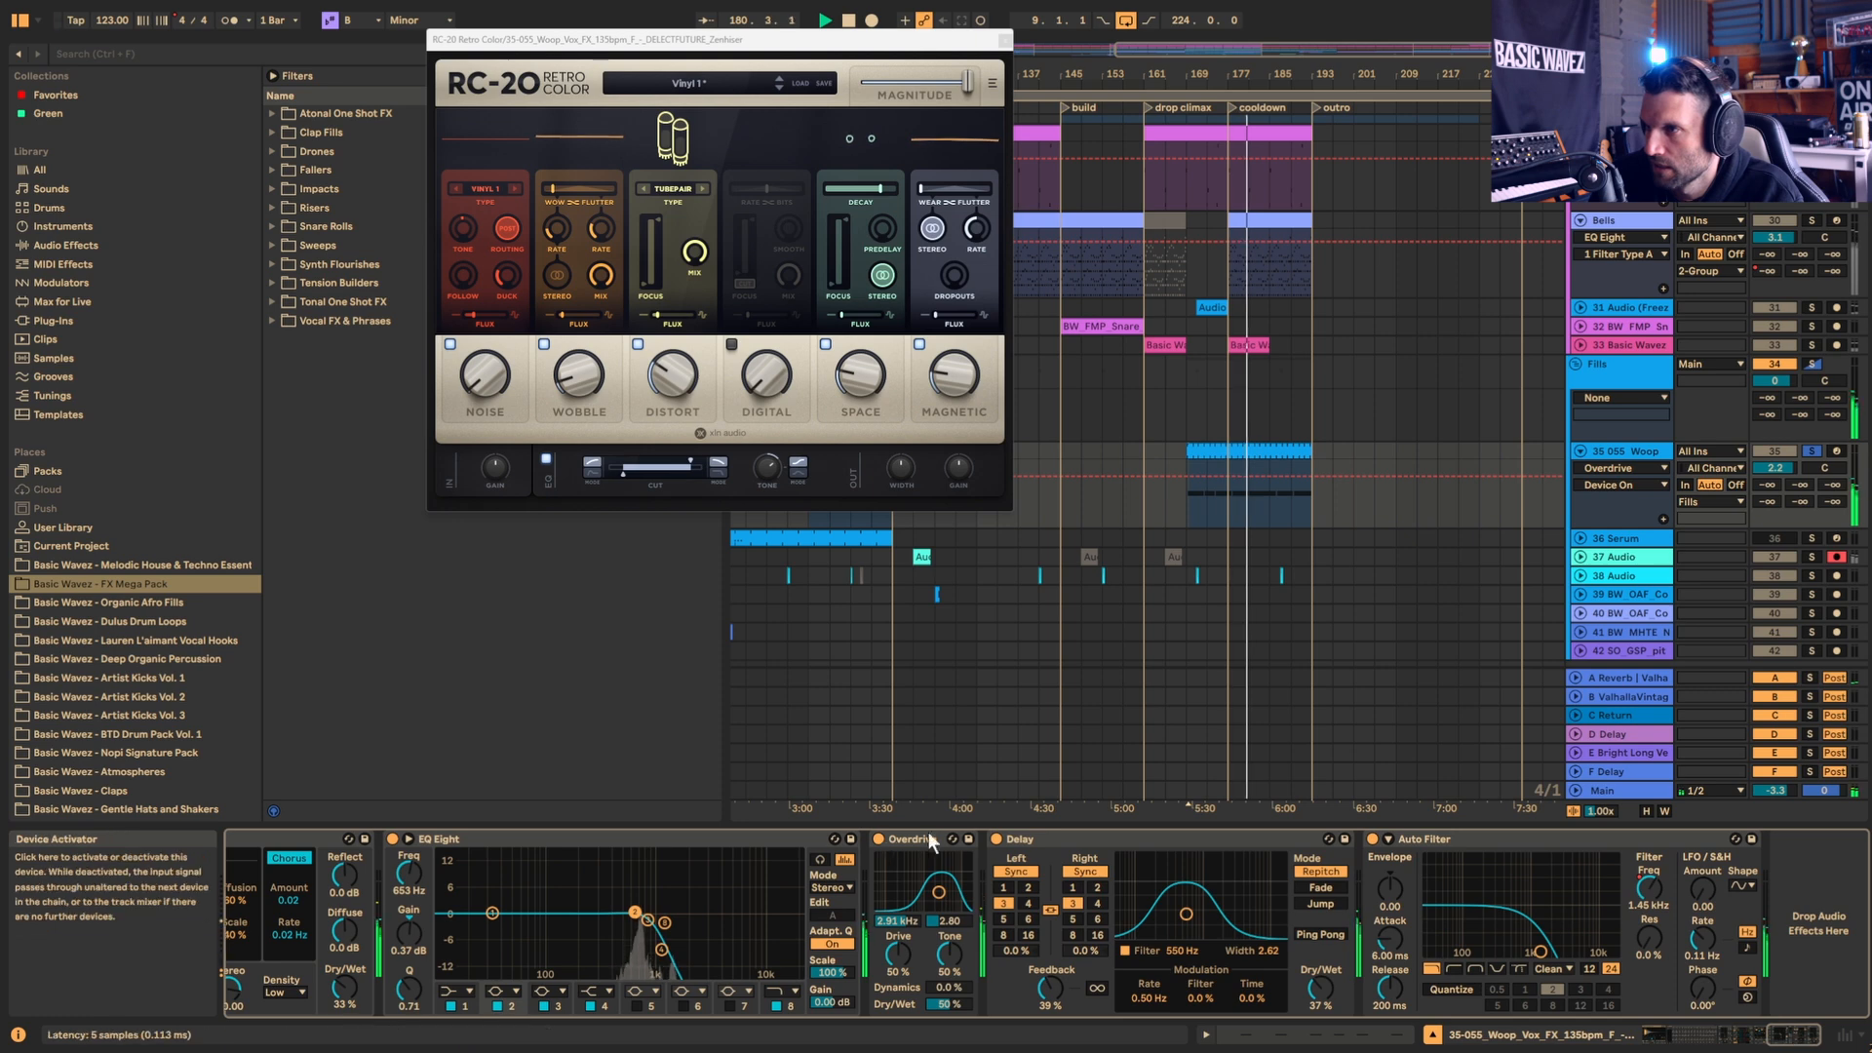
click(1373, 840)
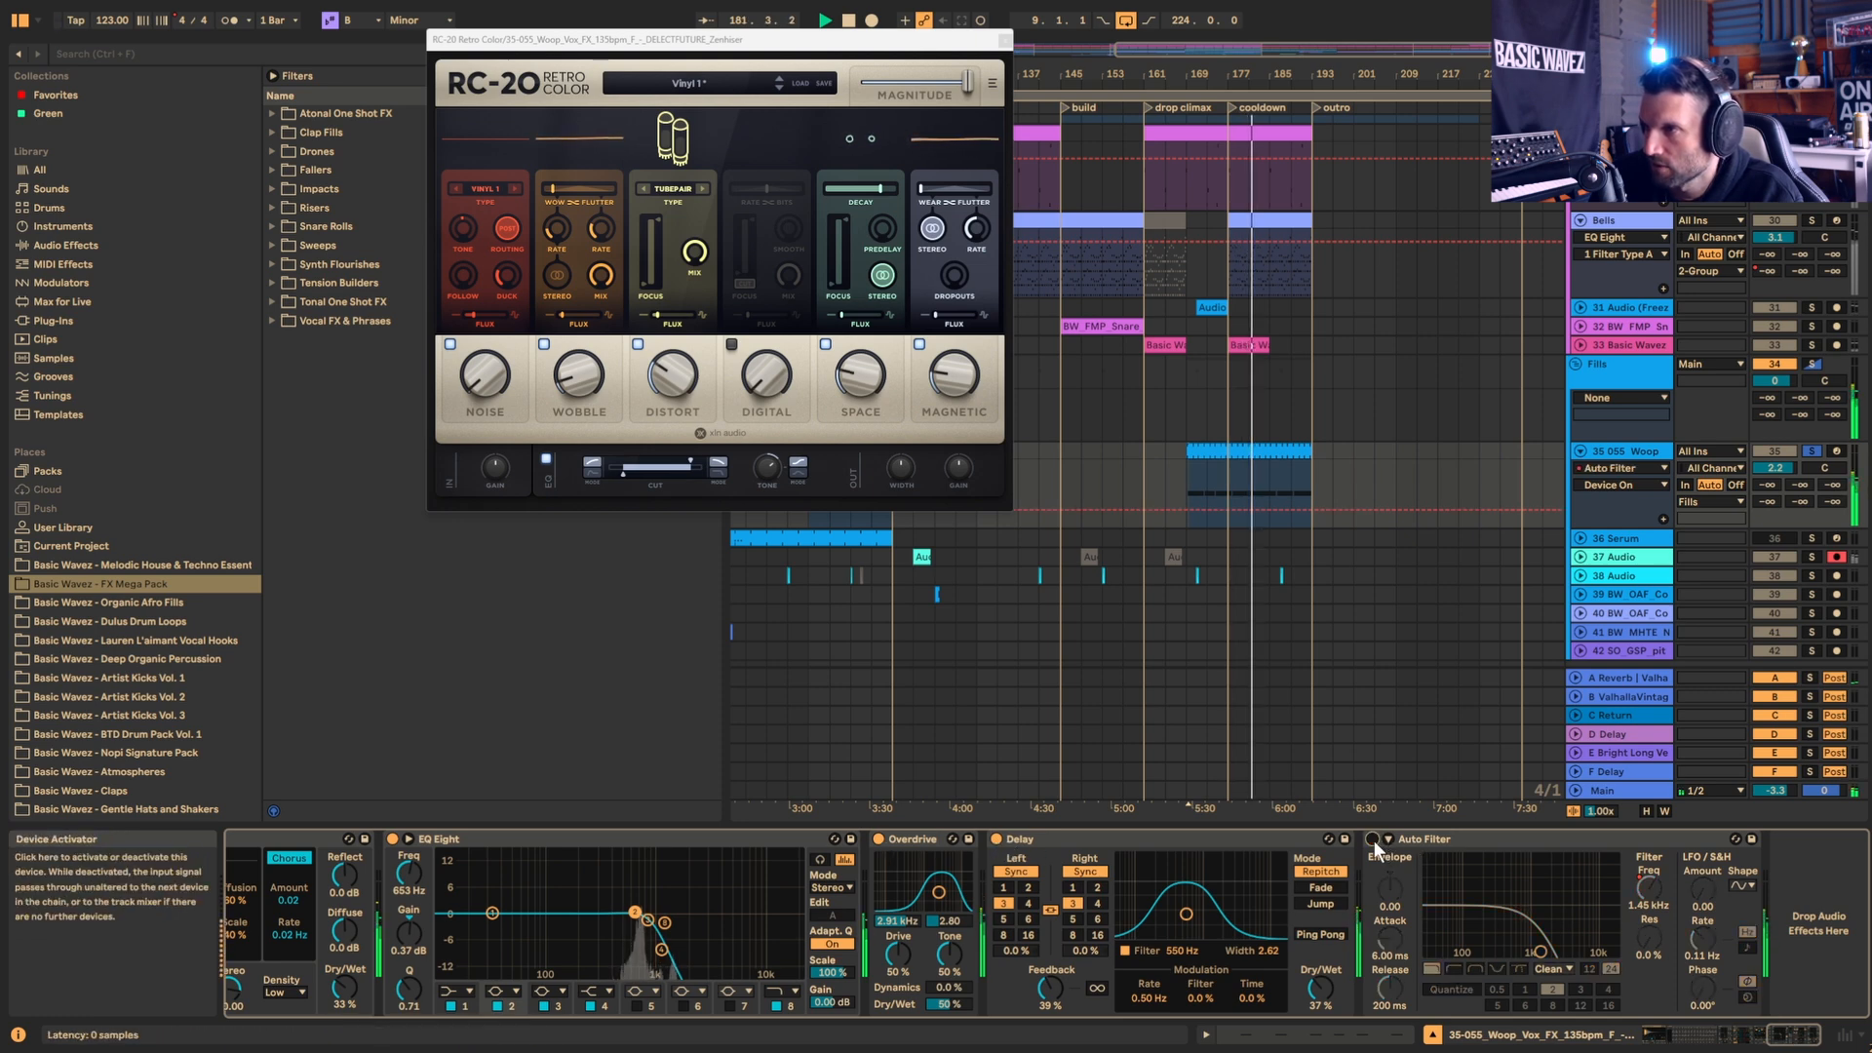
click(1373, 840)
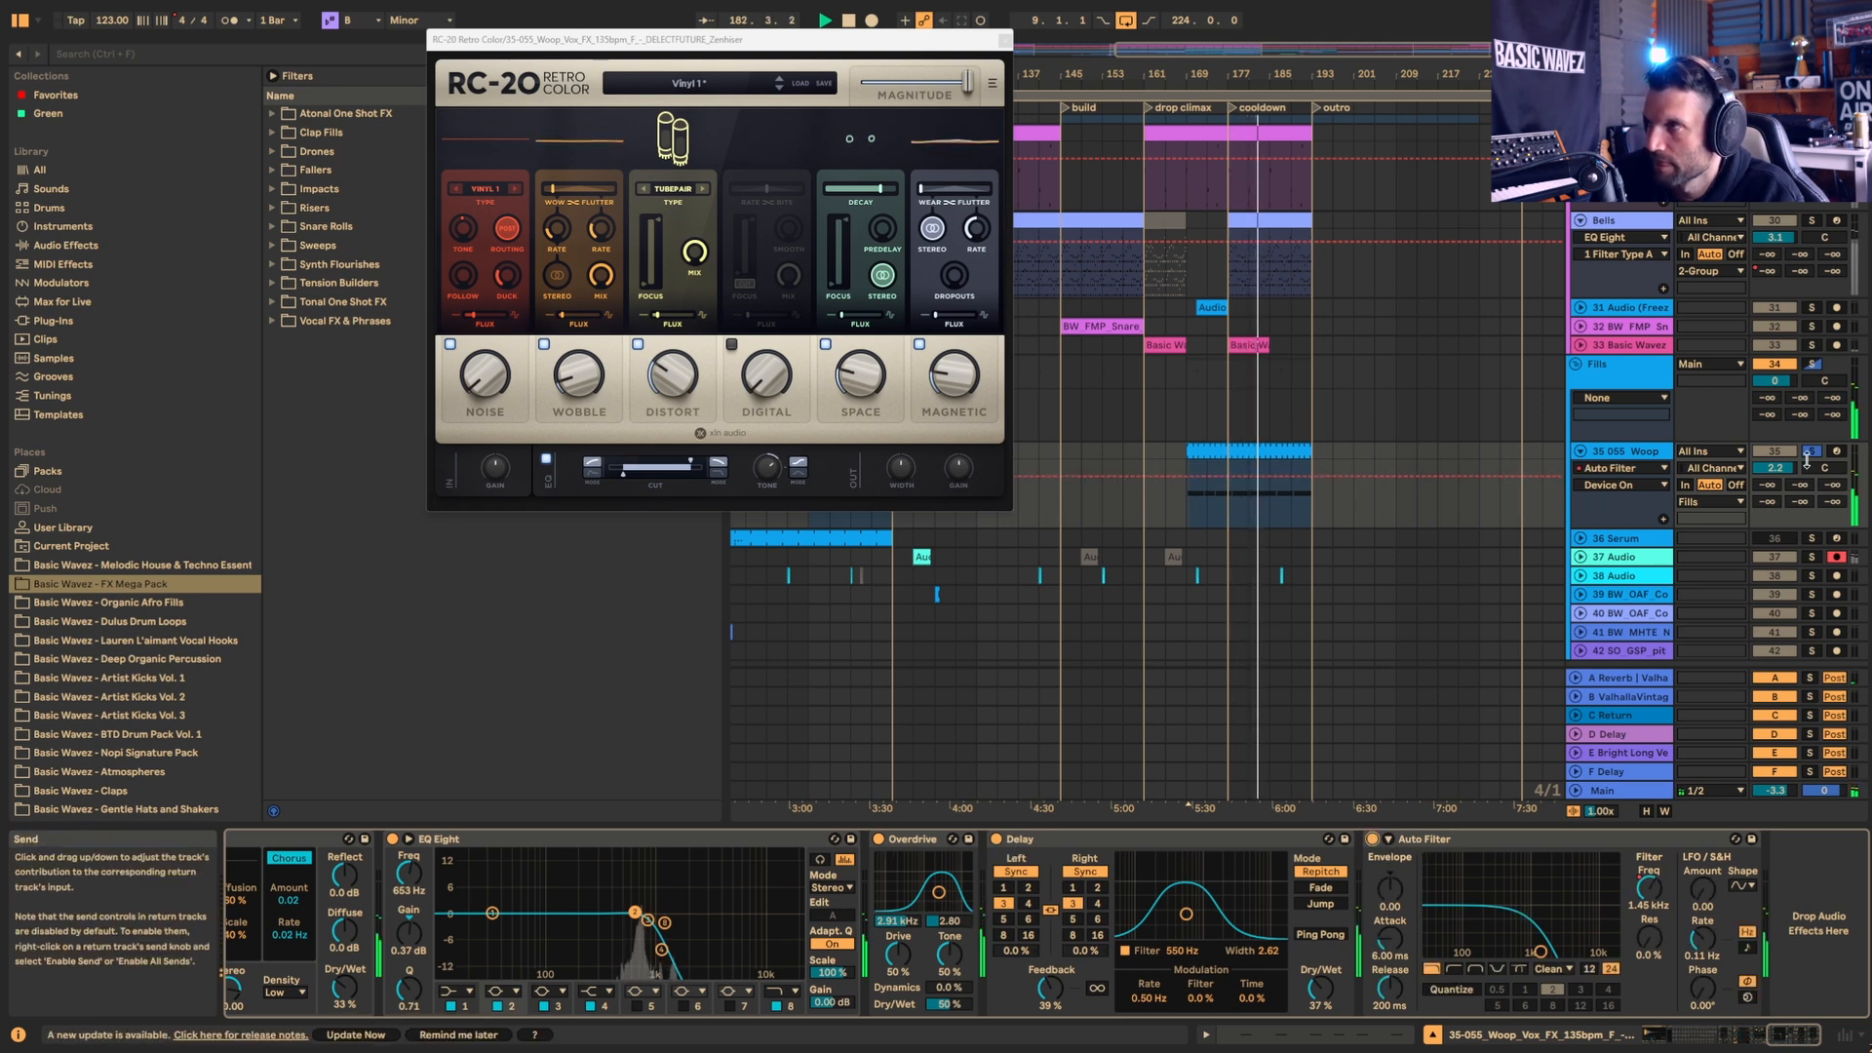
Step: Replay the cooldown from bar 177 in the full mix, comparing it without and with the Woop track, and close the RC-20 window
click(1227, 420)
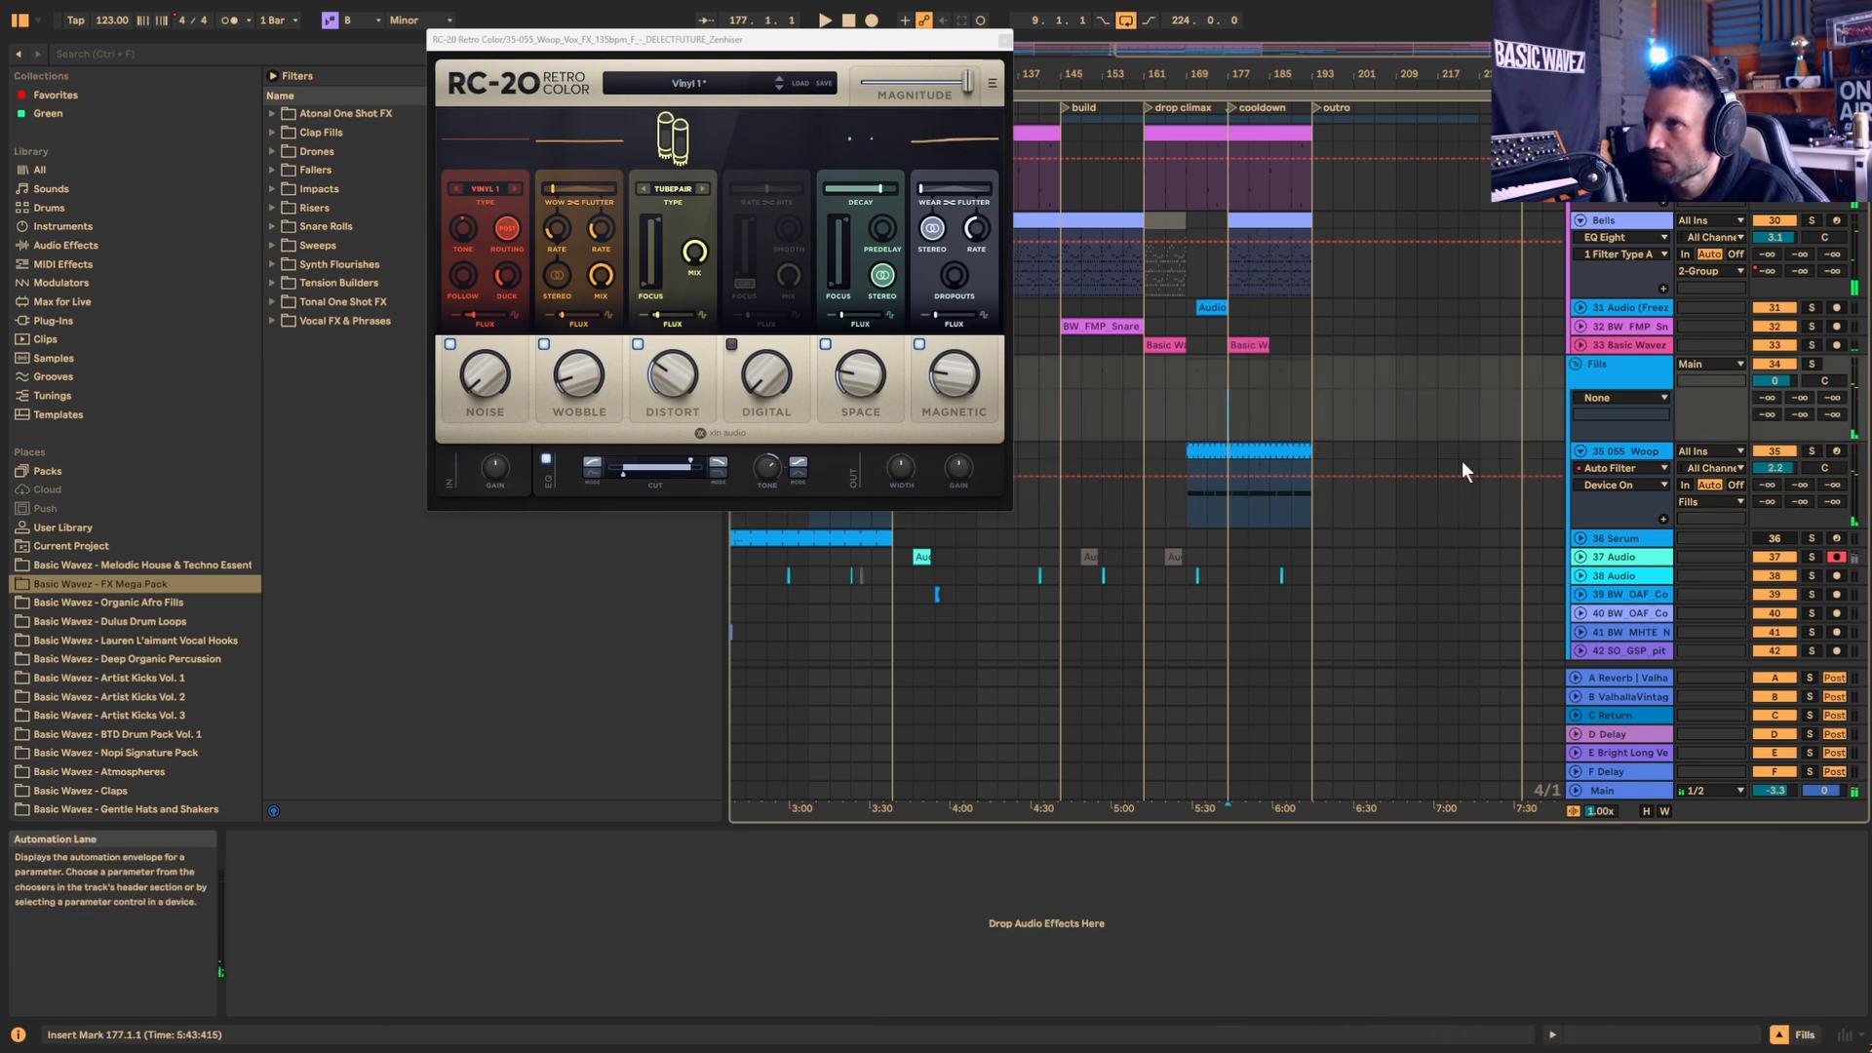
key(space)
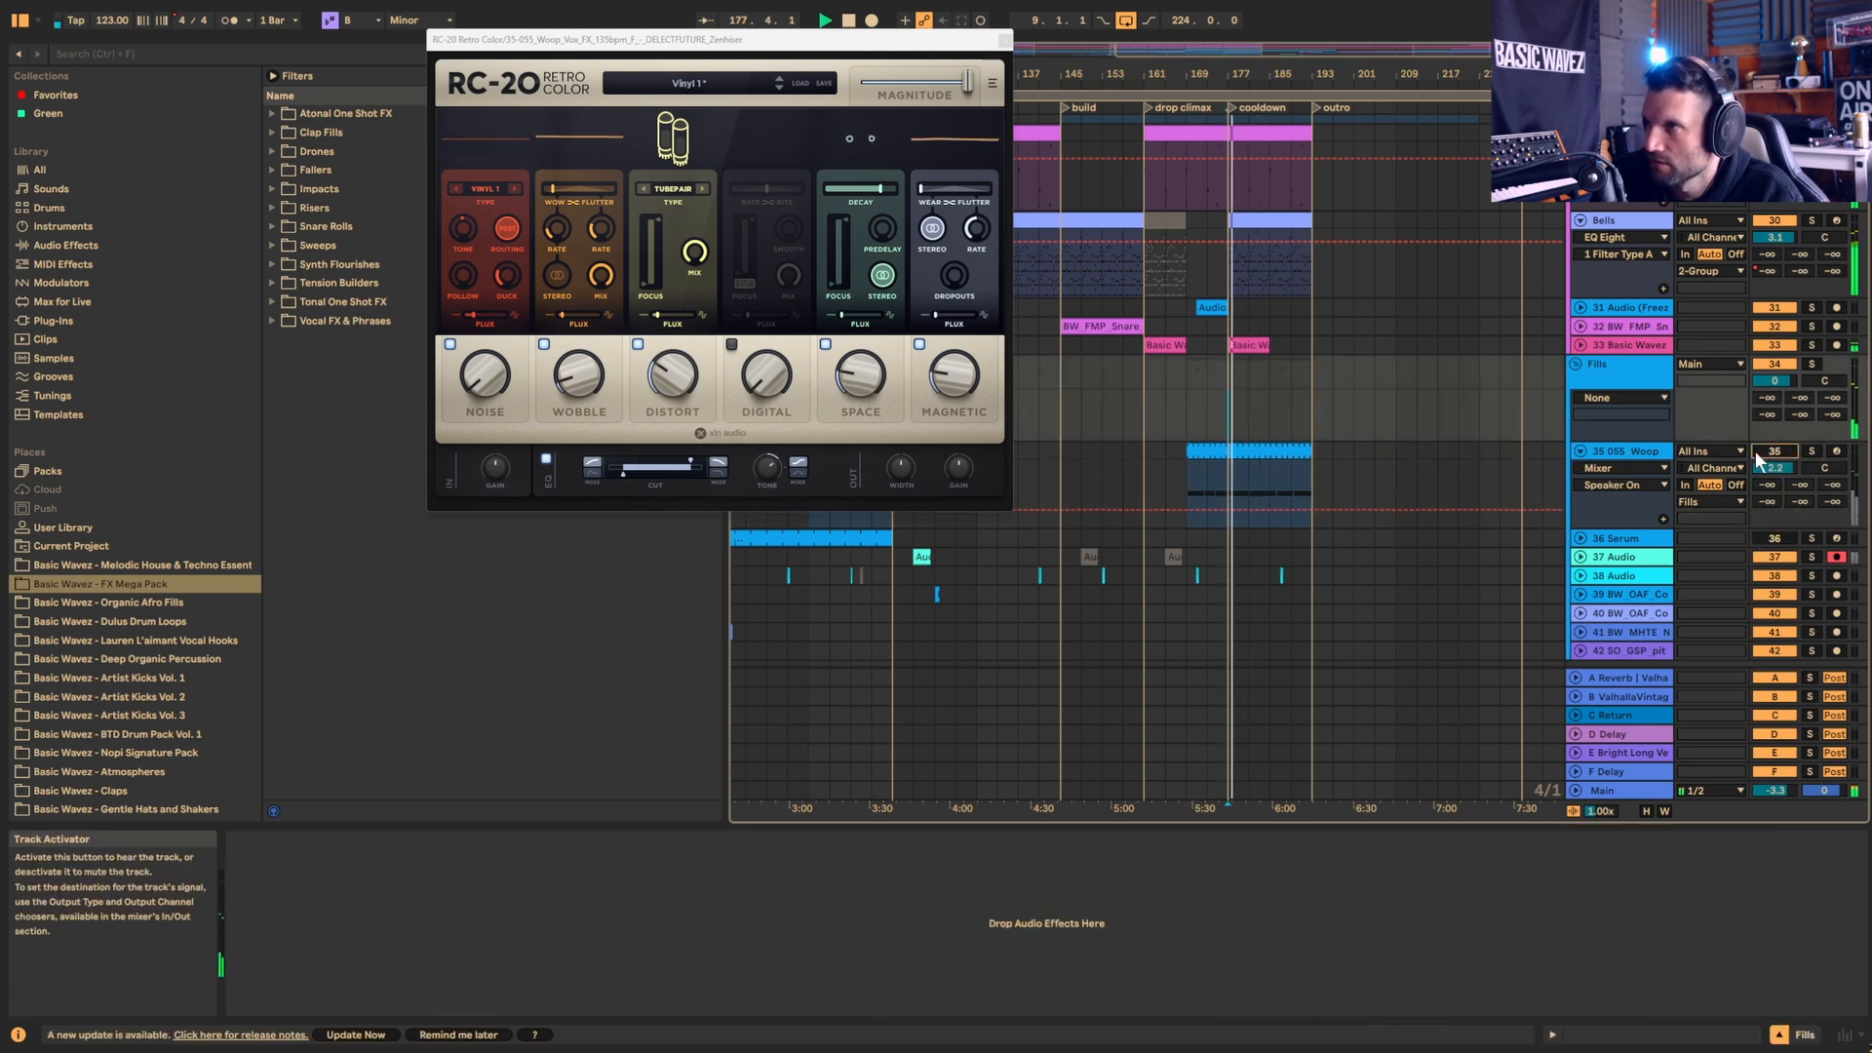
click(1771, 464)
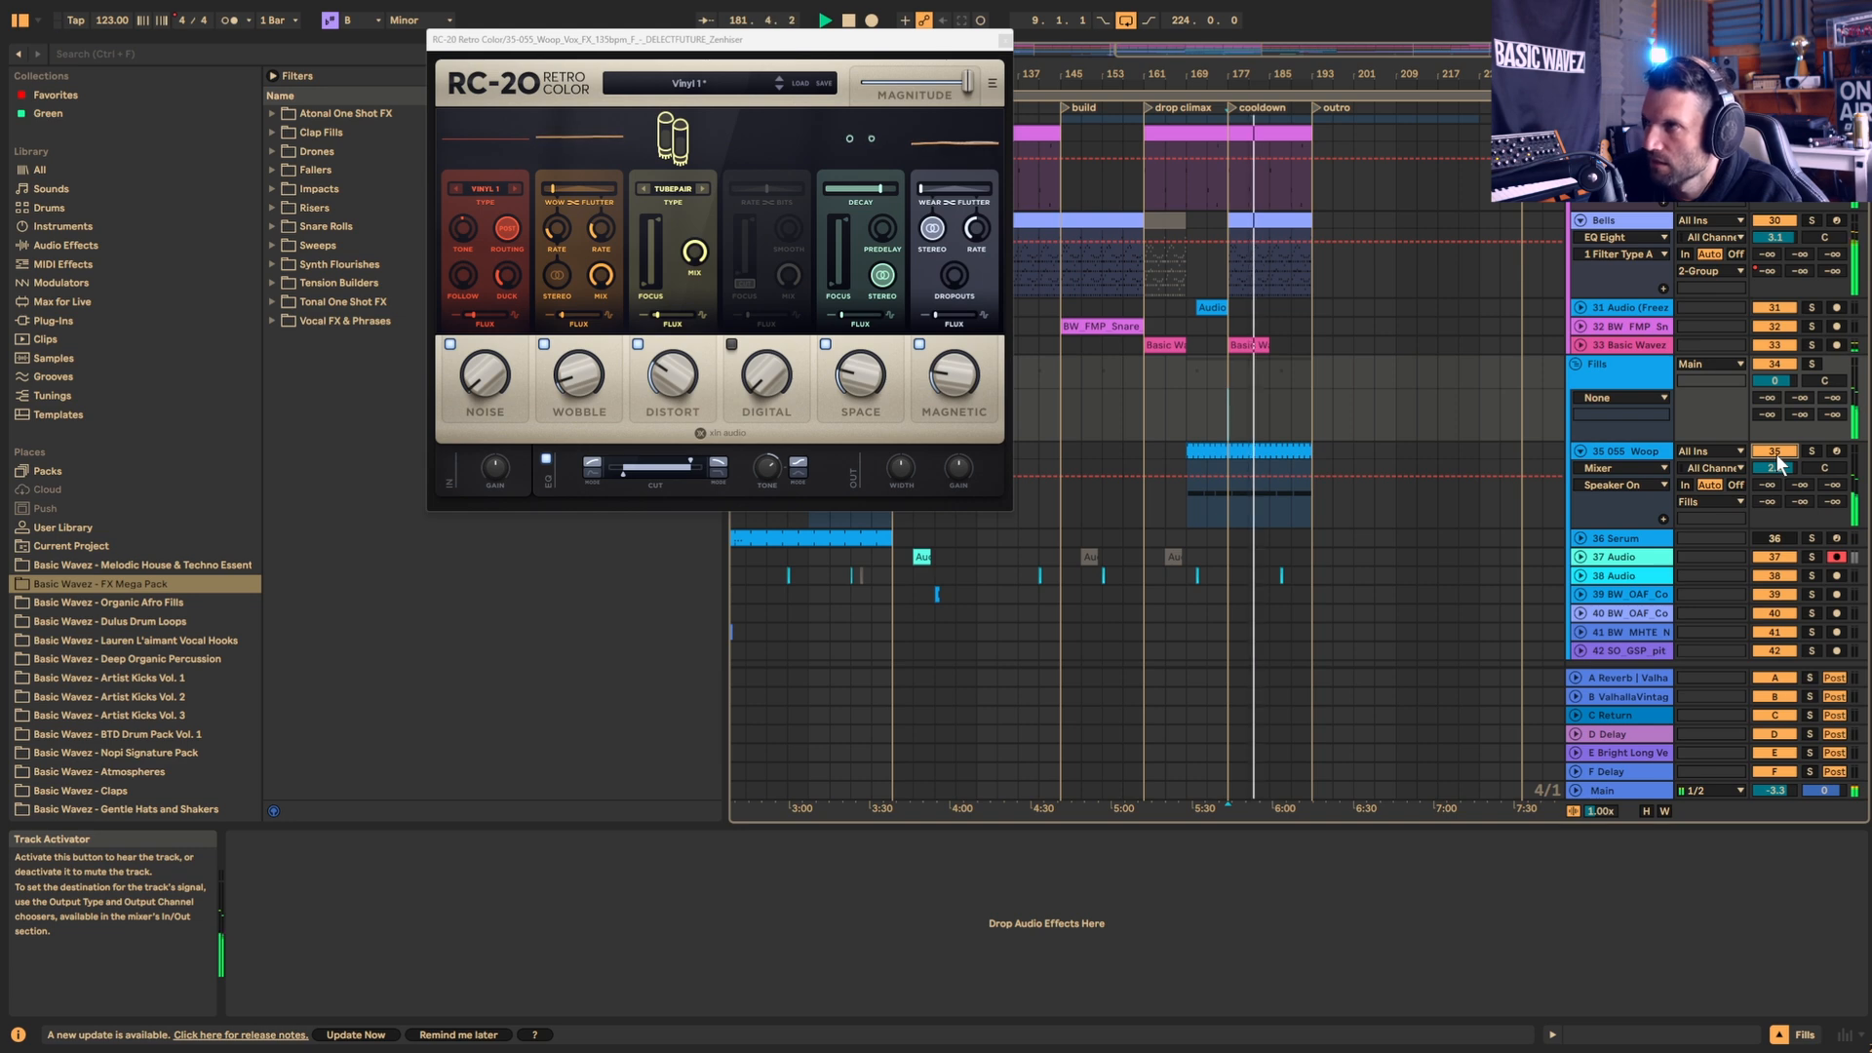
key(space)
scroll(1659, 427, down, 2)
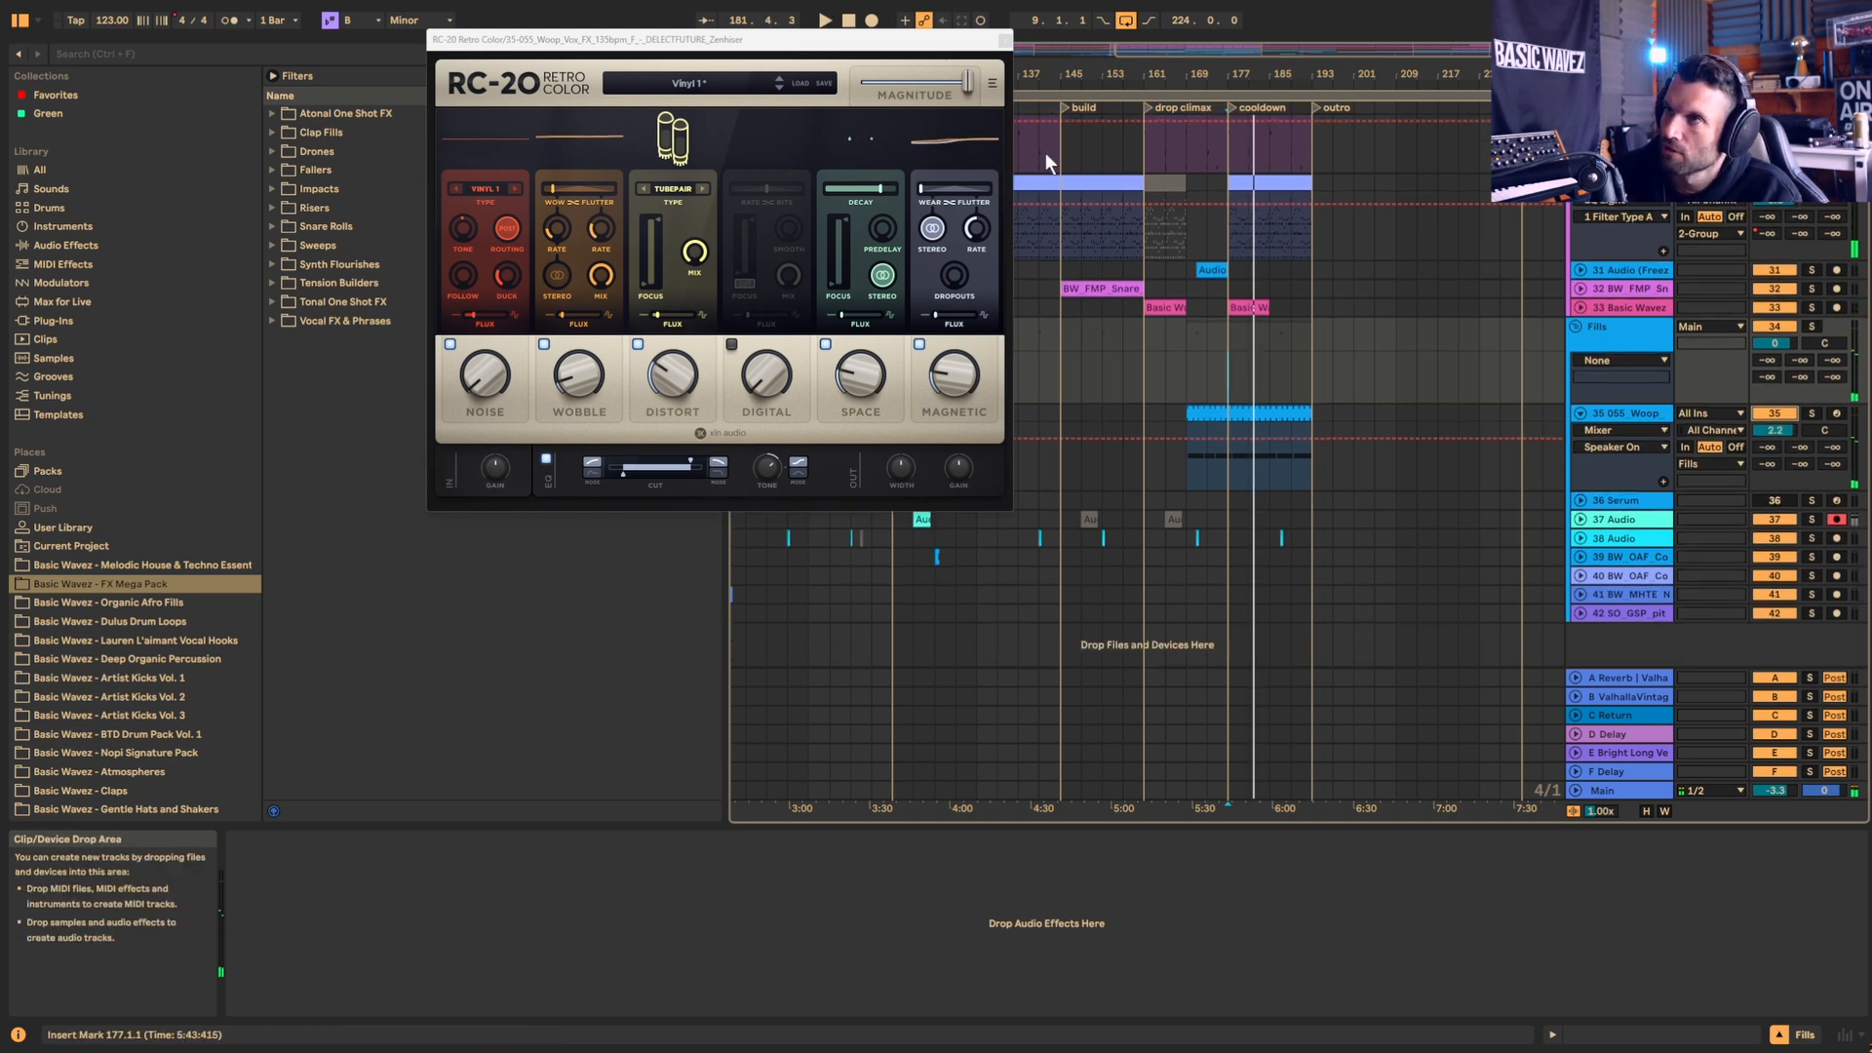
click(1005, 40)
Step: Unfold Audio track 38 and play its short clip near bar 171 in solo, starting at about bar 170
drag(829, 74, 811, 152)
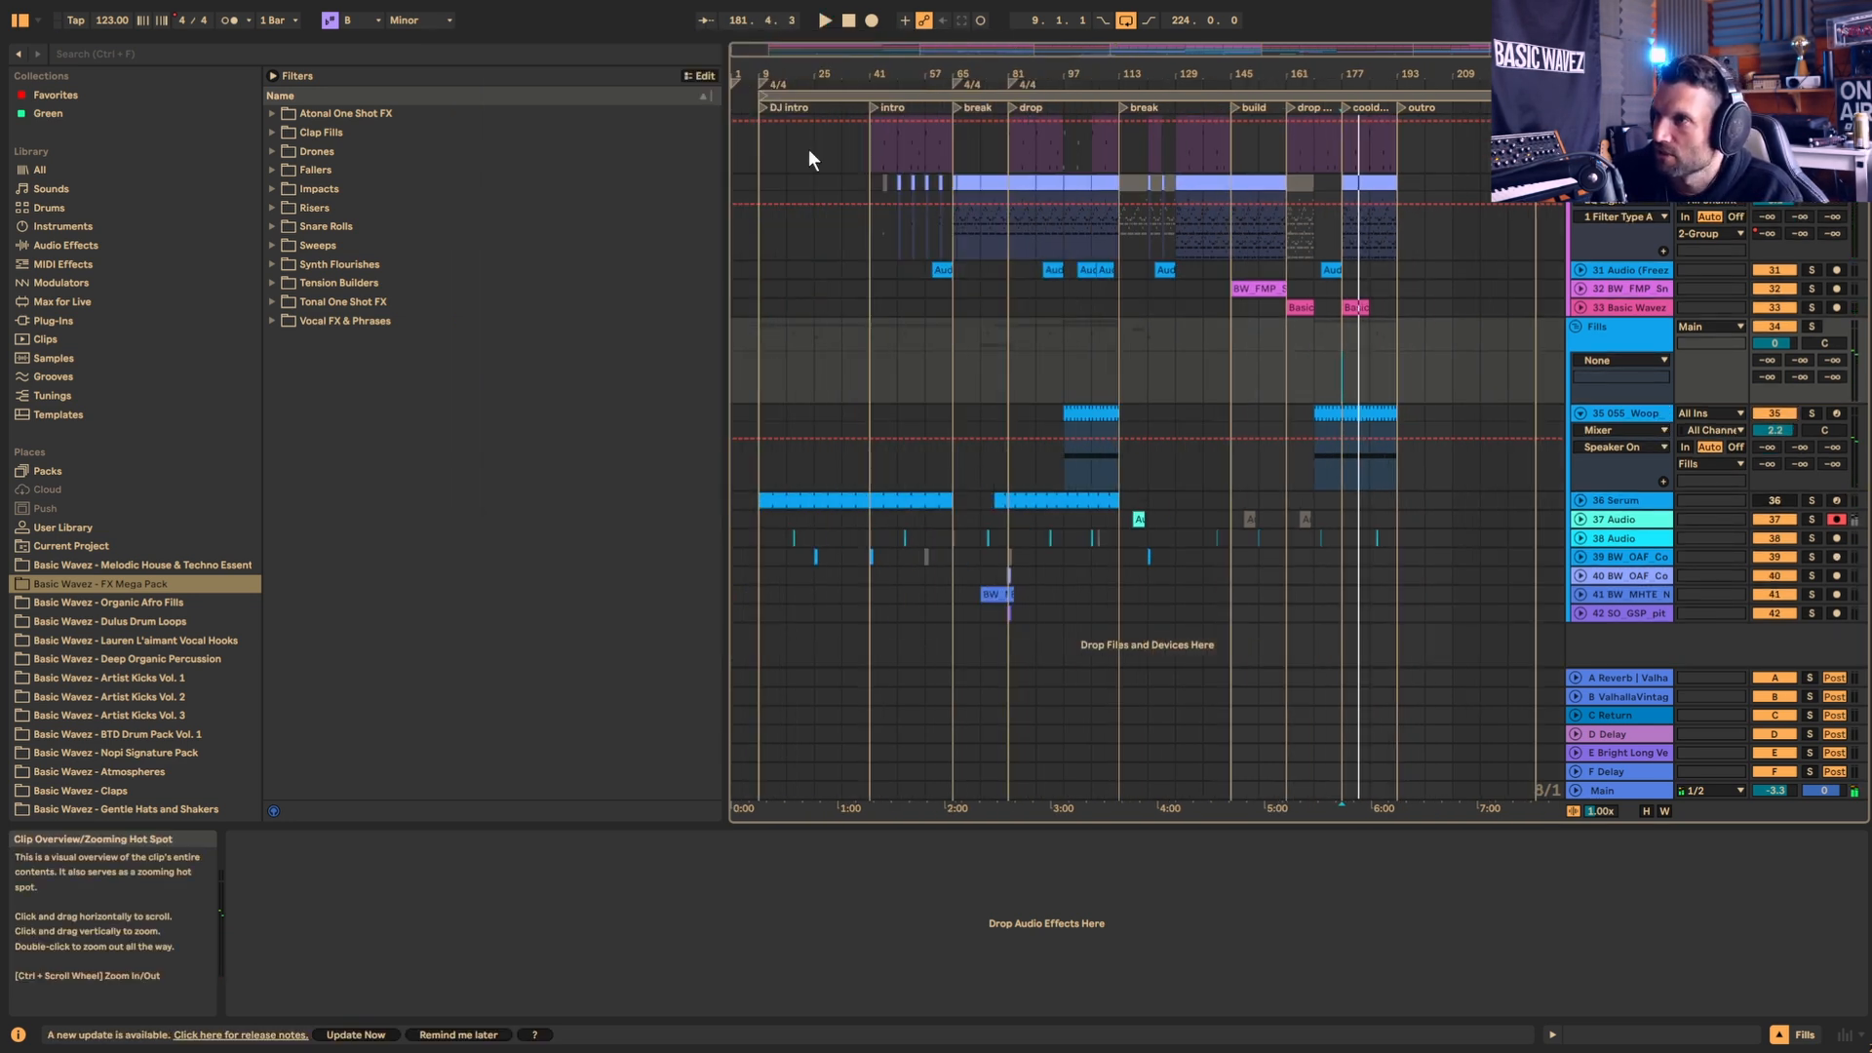
click(1581, 538)
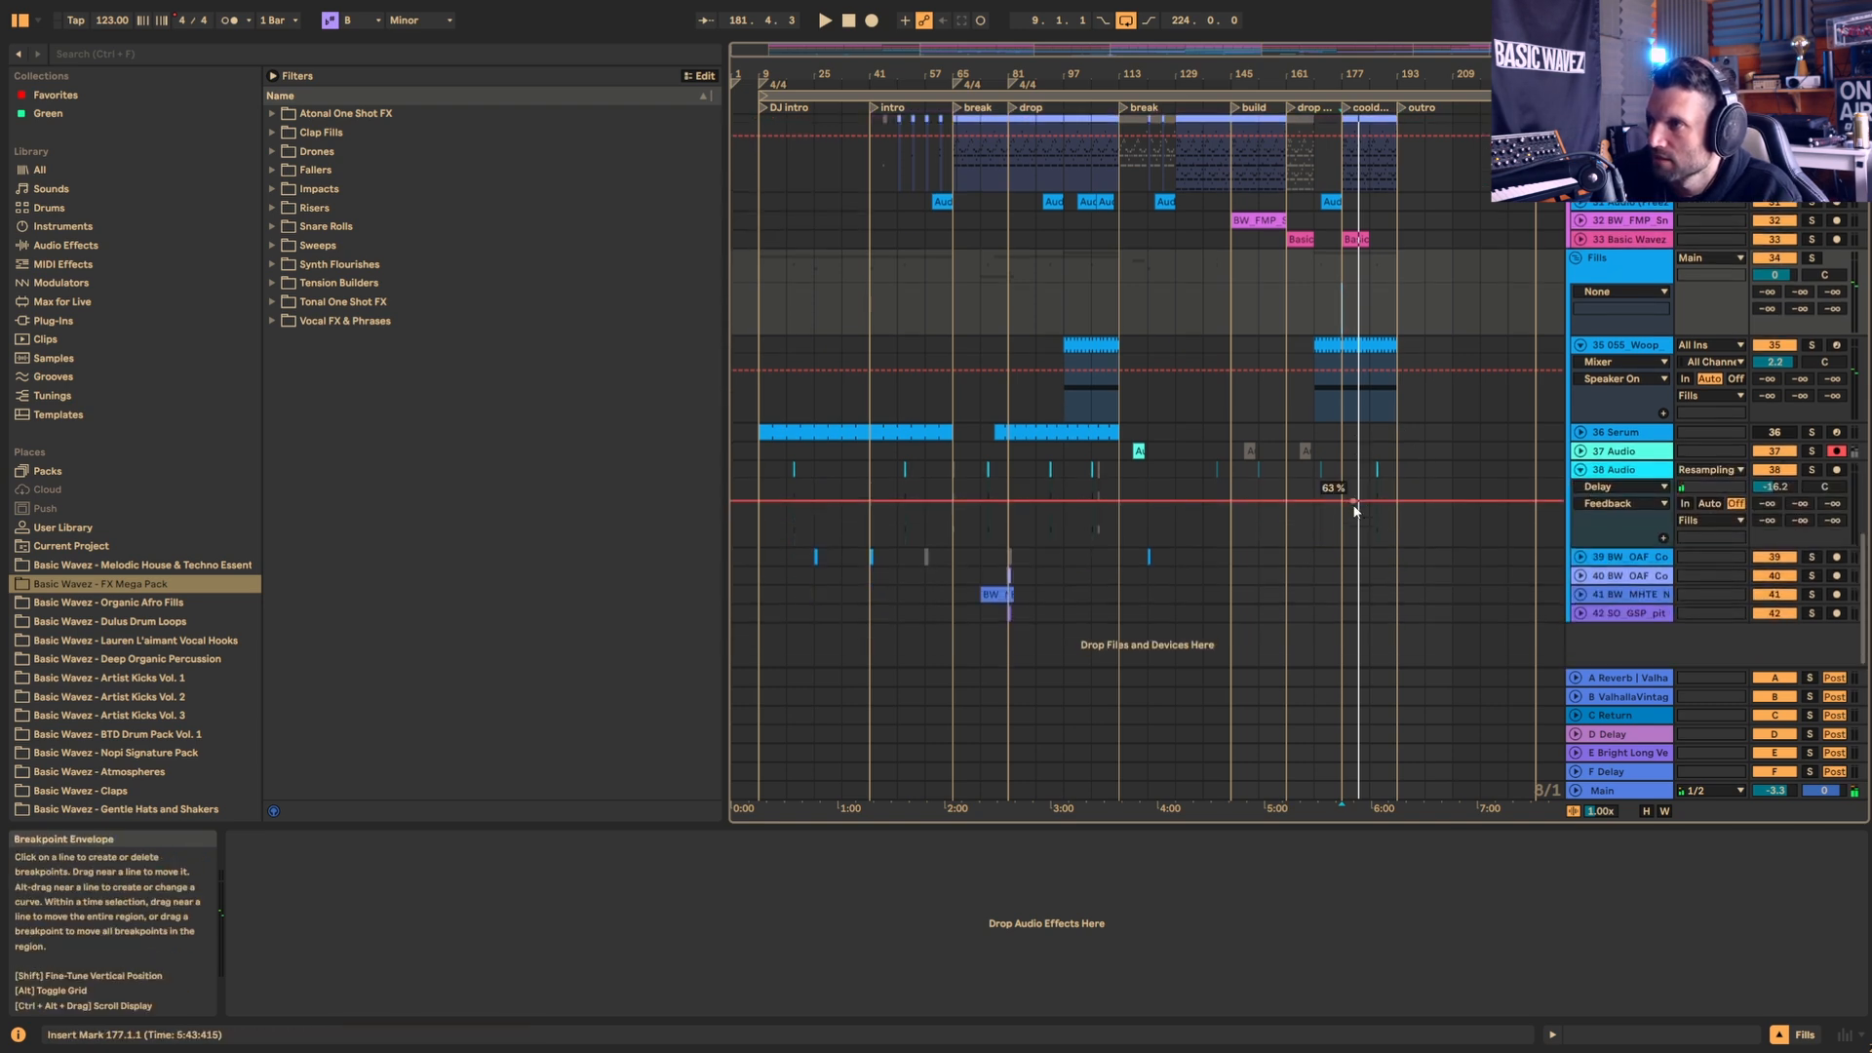
mouse_move(1352, 69)
mouse_down()
mouse_move(1342, 107)
mouse_move(1443, 151)
mouse_move(1755, 195)
mouse_move(1419, 210)
mouse_move(1445, 234)
mouse_up()
click(1227, 527)
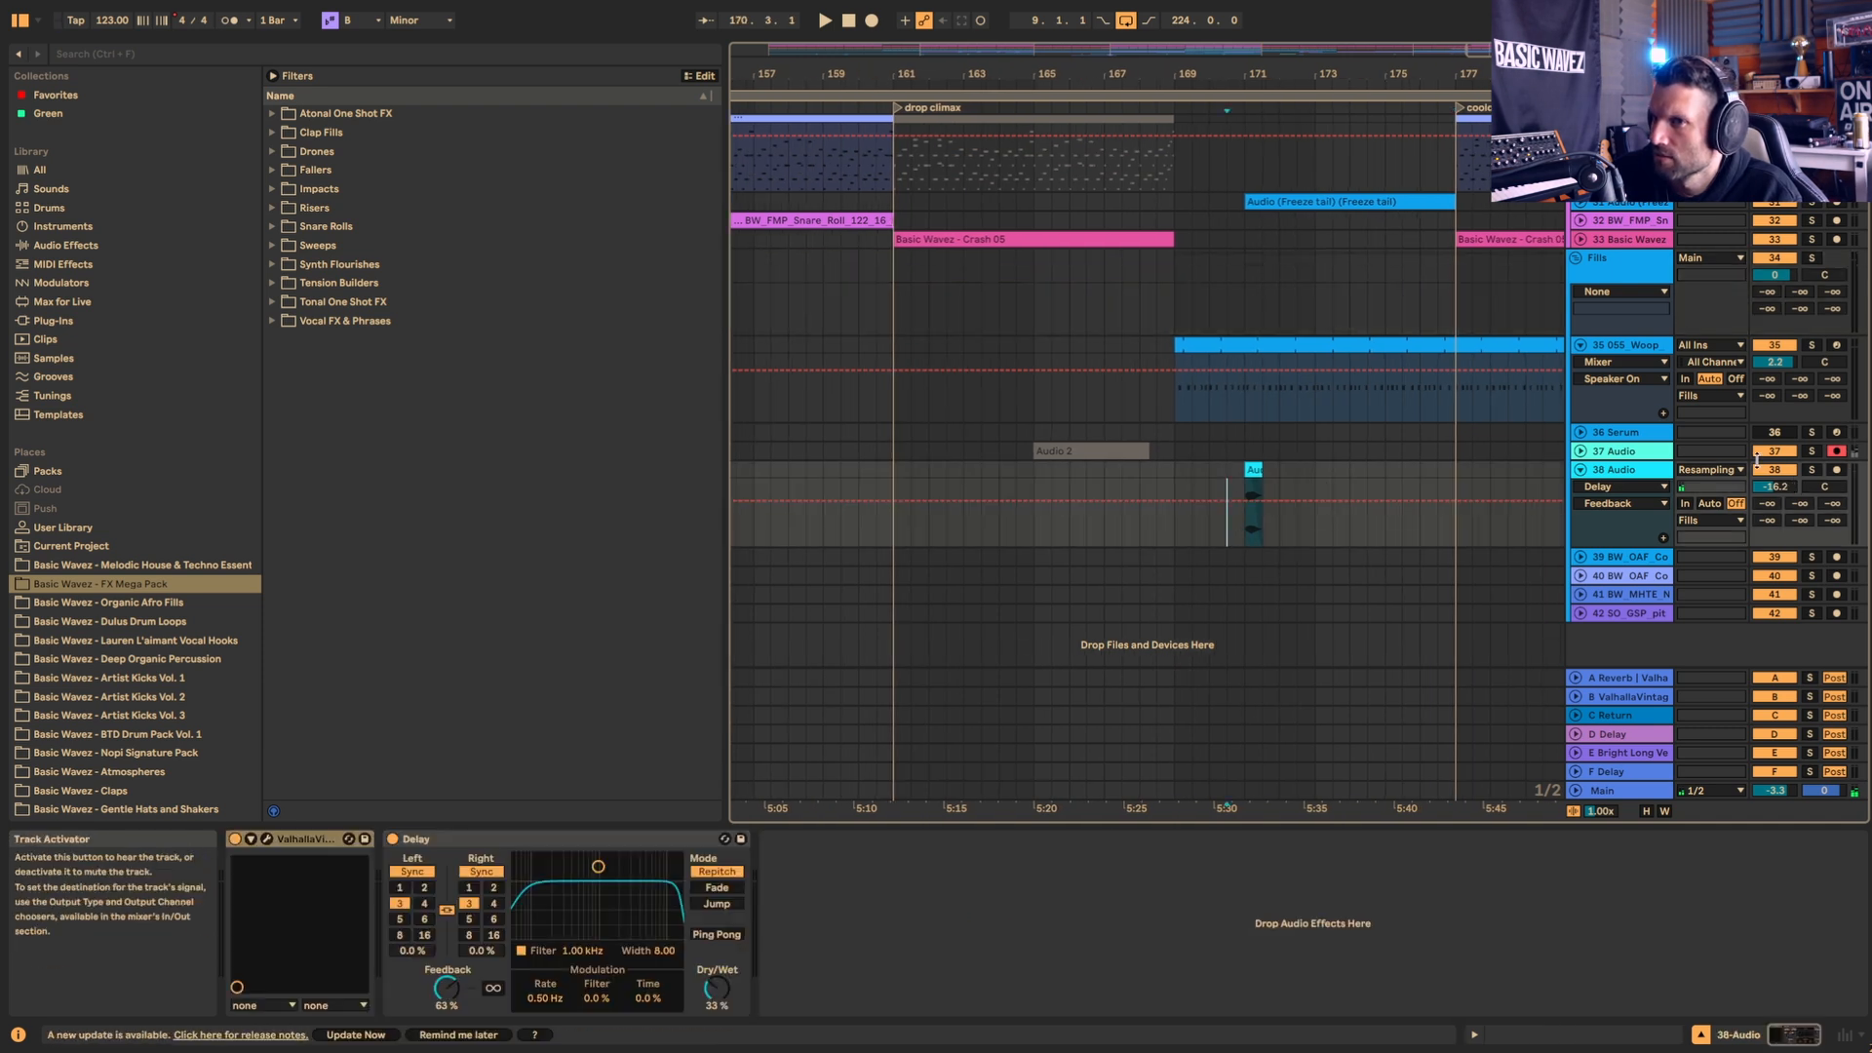
key(space)
click(1811, 470)
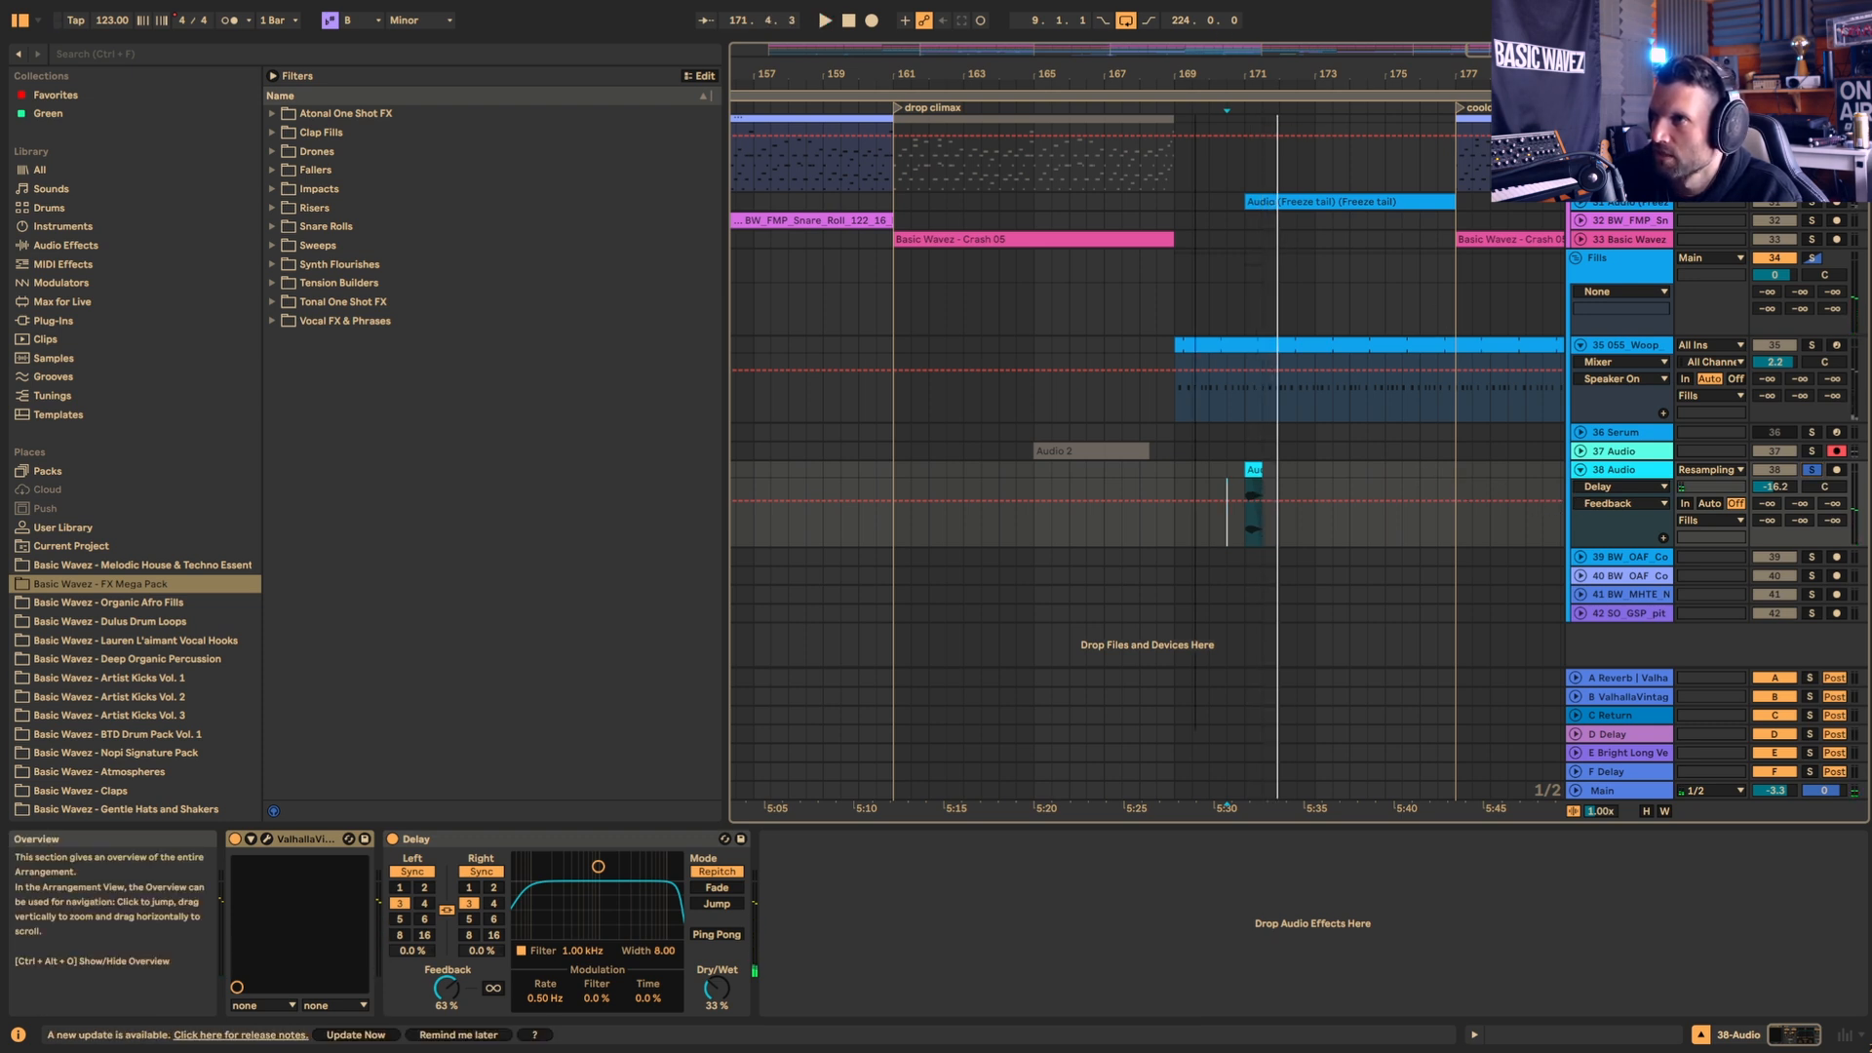
Step: Enlarge Audio track 38, examine the waveform of its clip at bar 171, and return to the track's devices
drag(1196, 74, 704, 814)
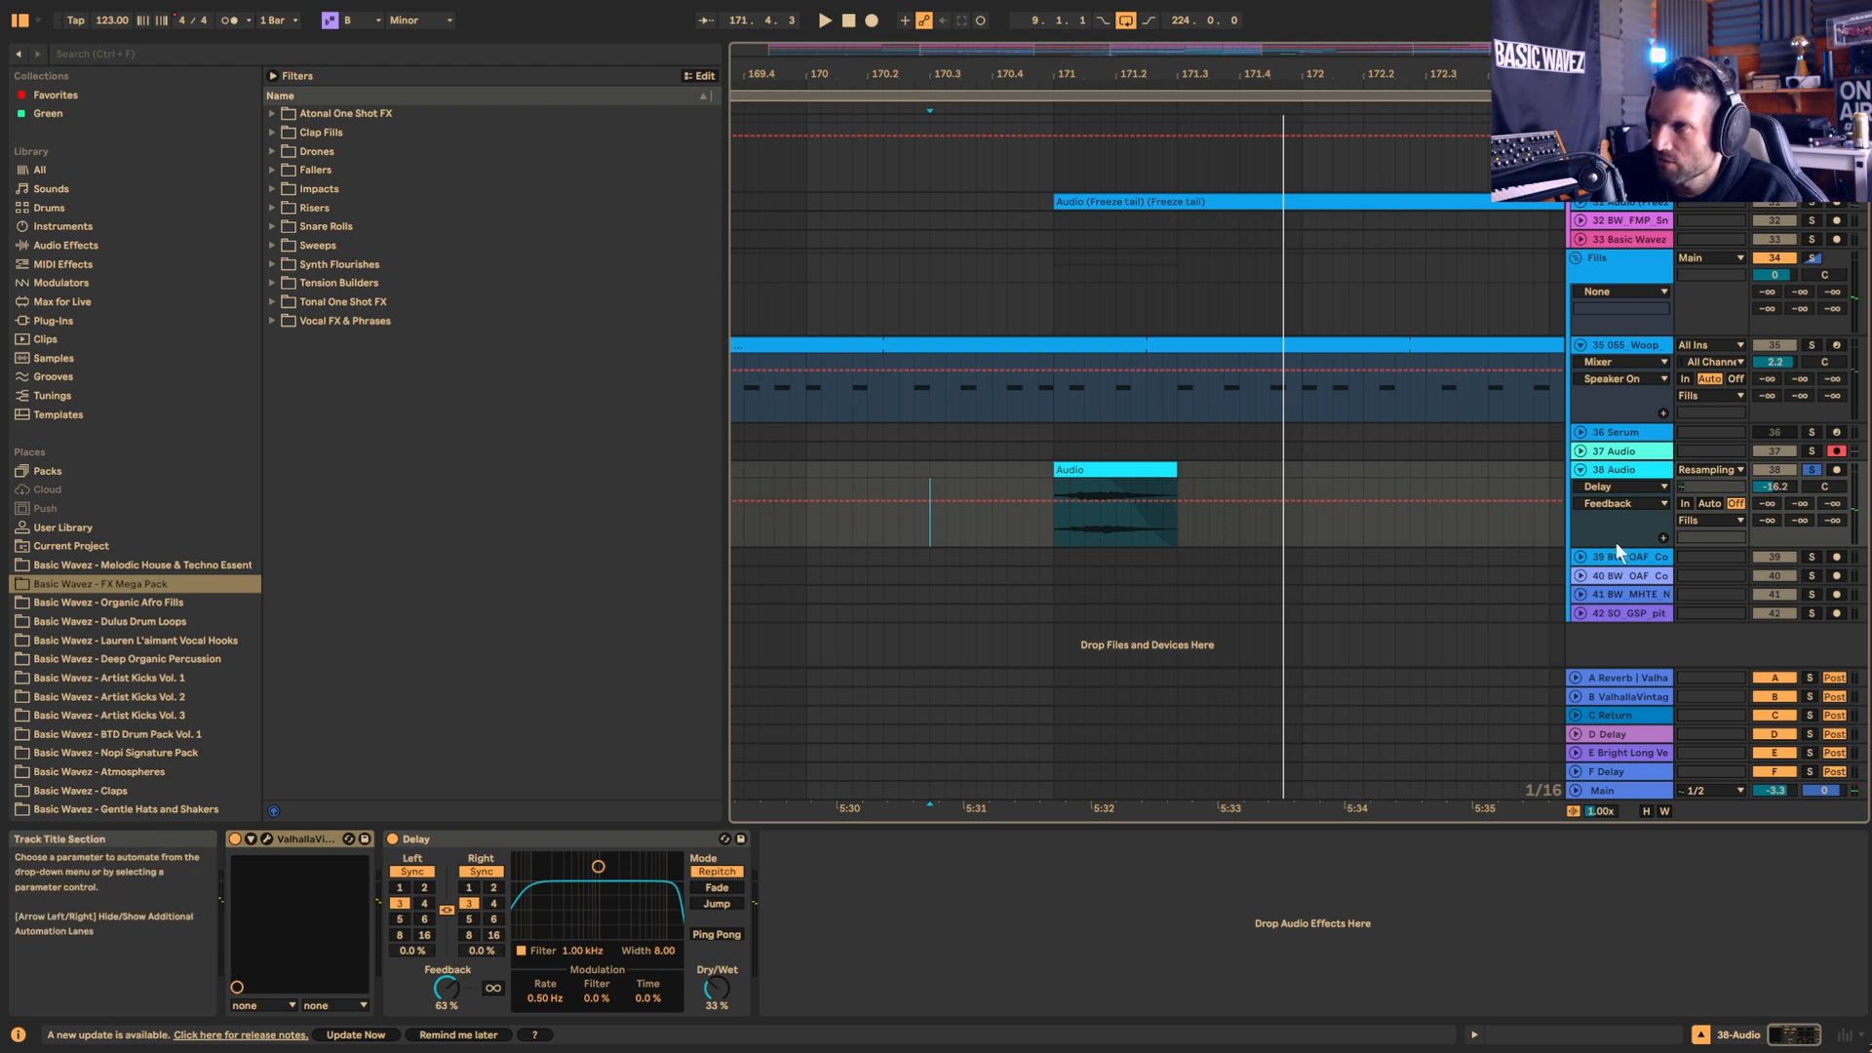
drag(1617, 544, 1617, 613)
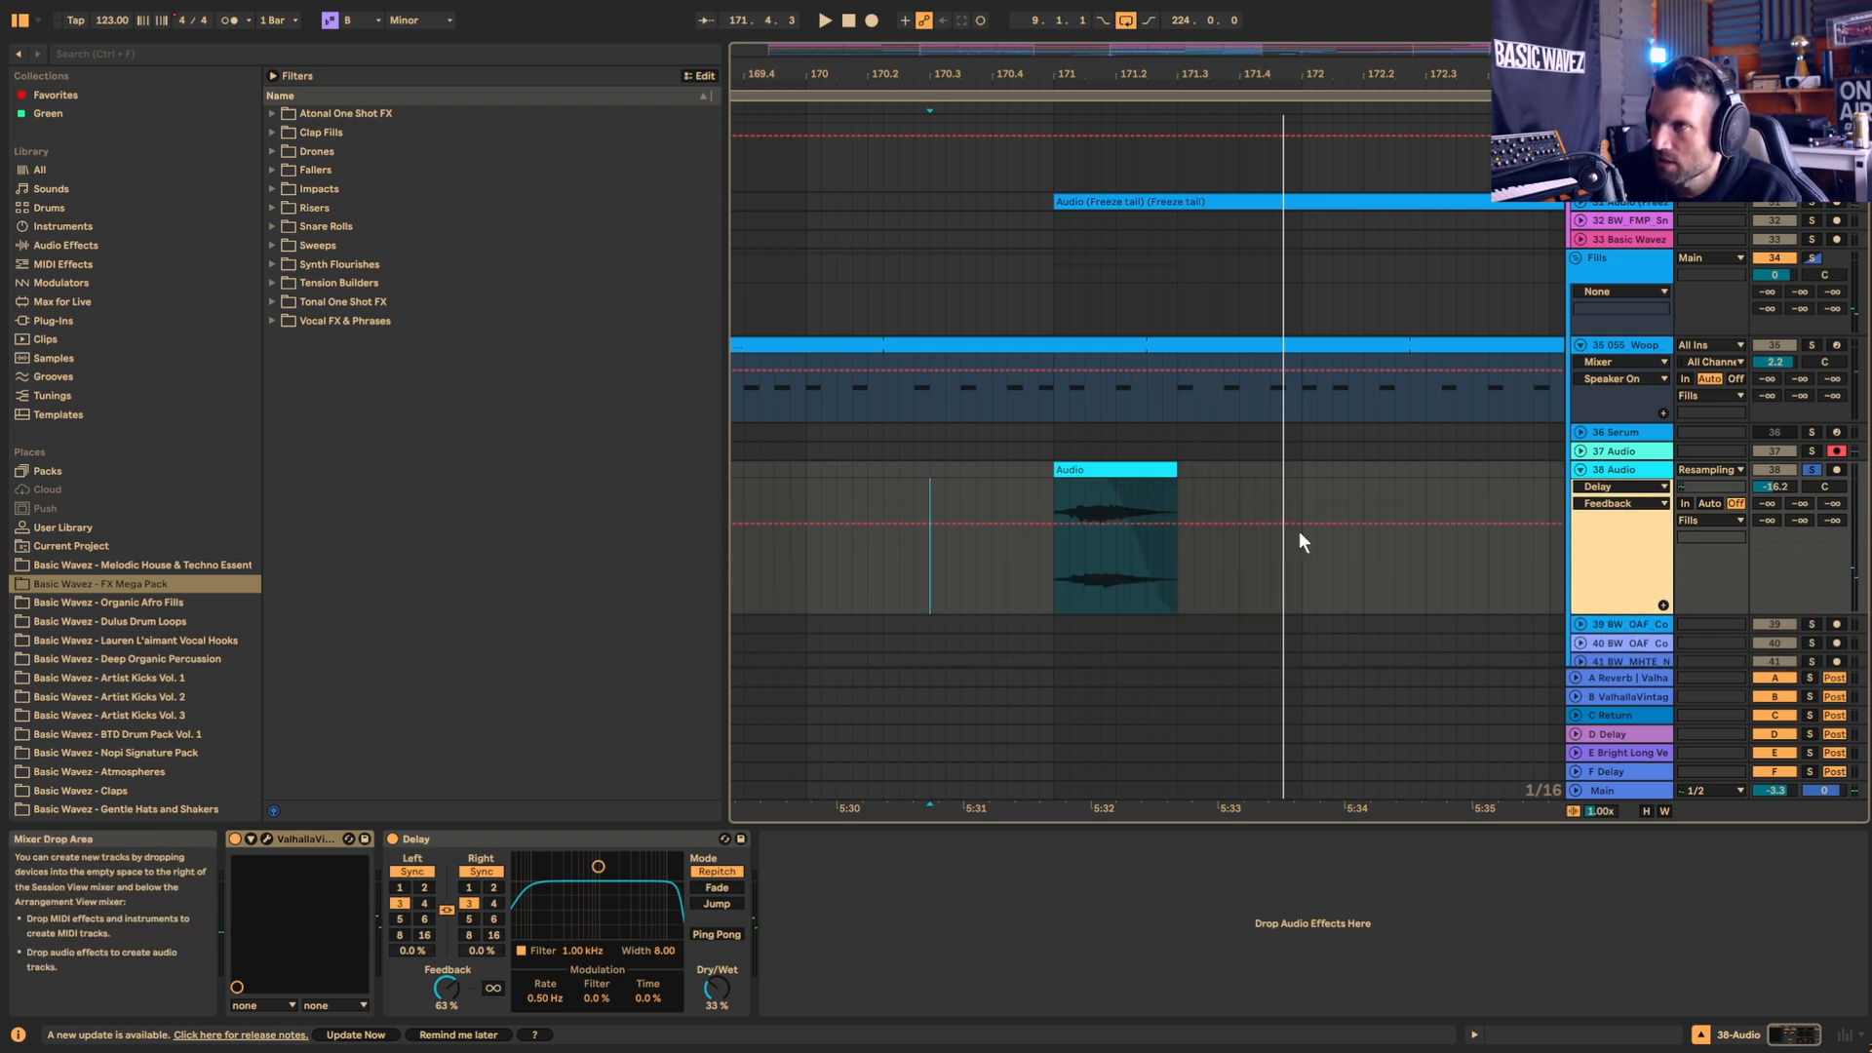
double_click(1089, 472)
double_click(1619, 160)
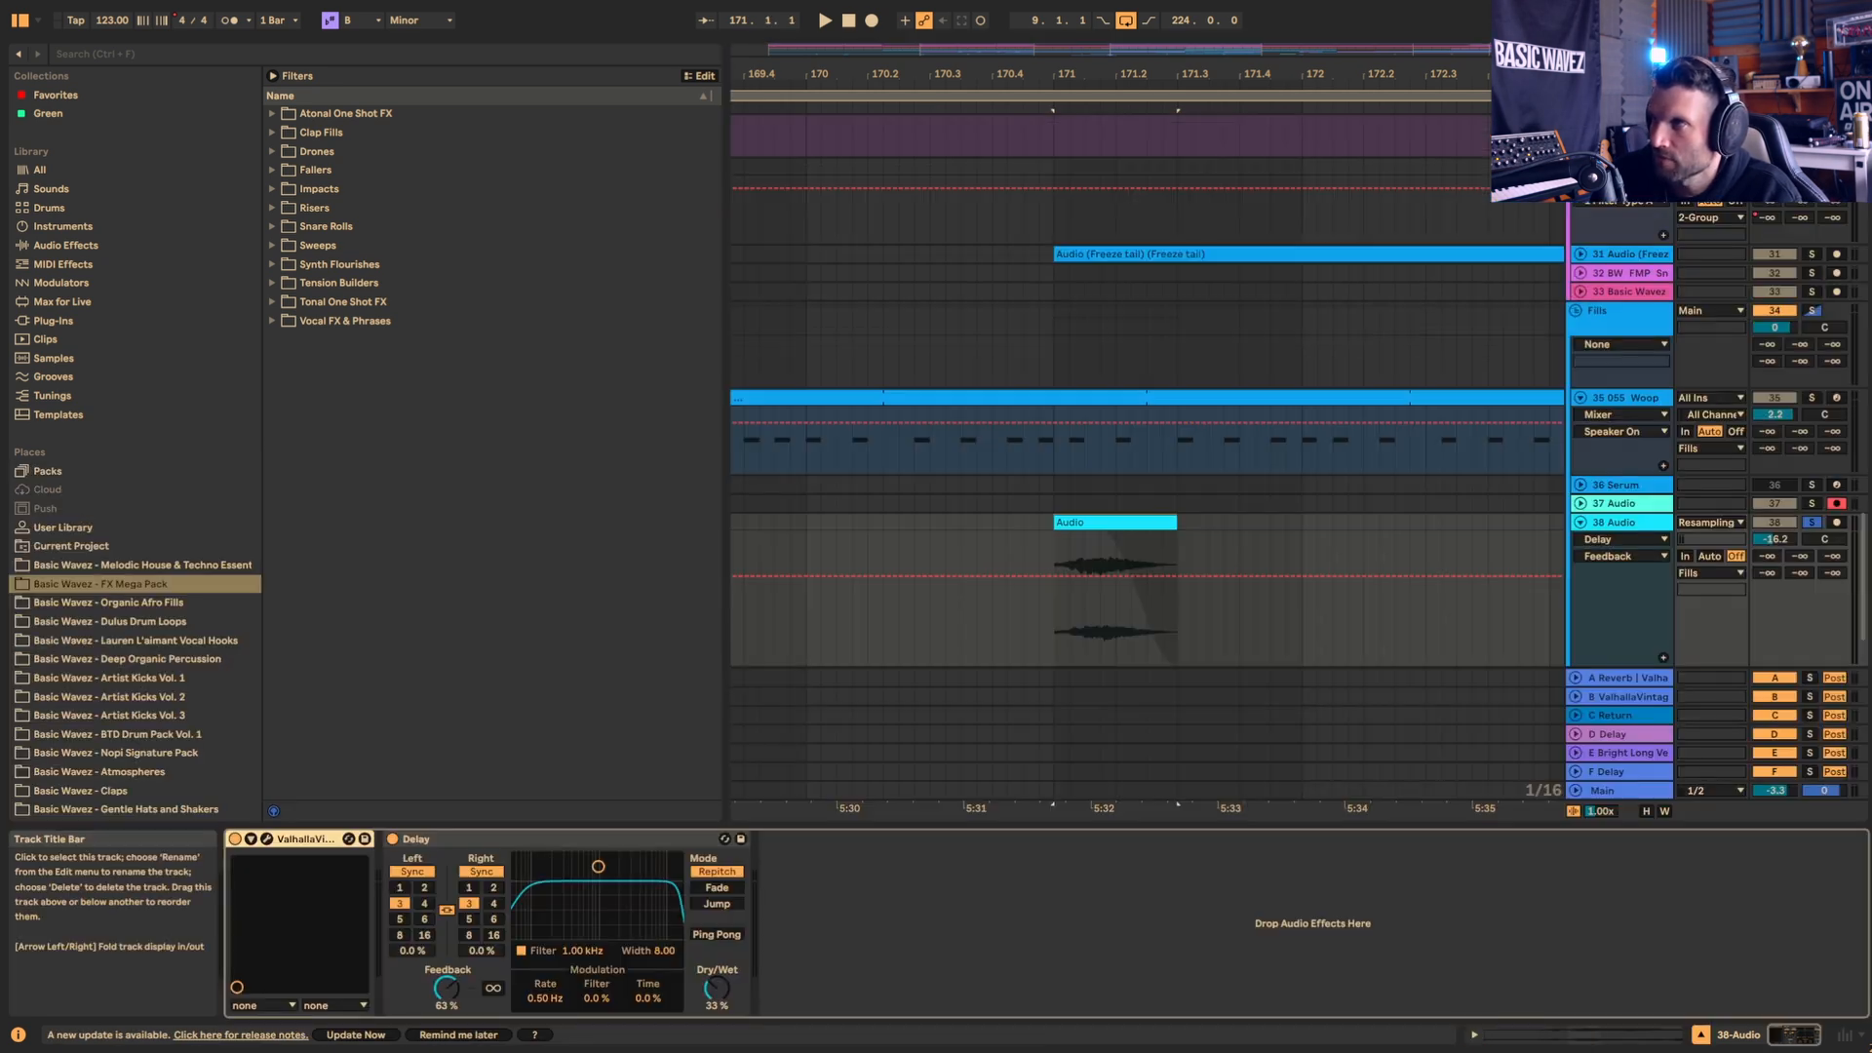
double_click(1114, 524)
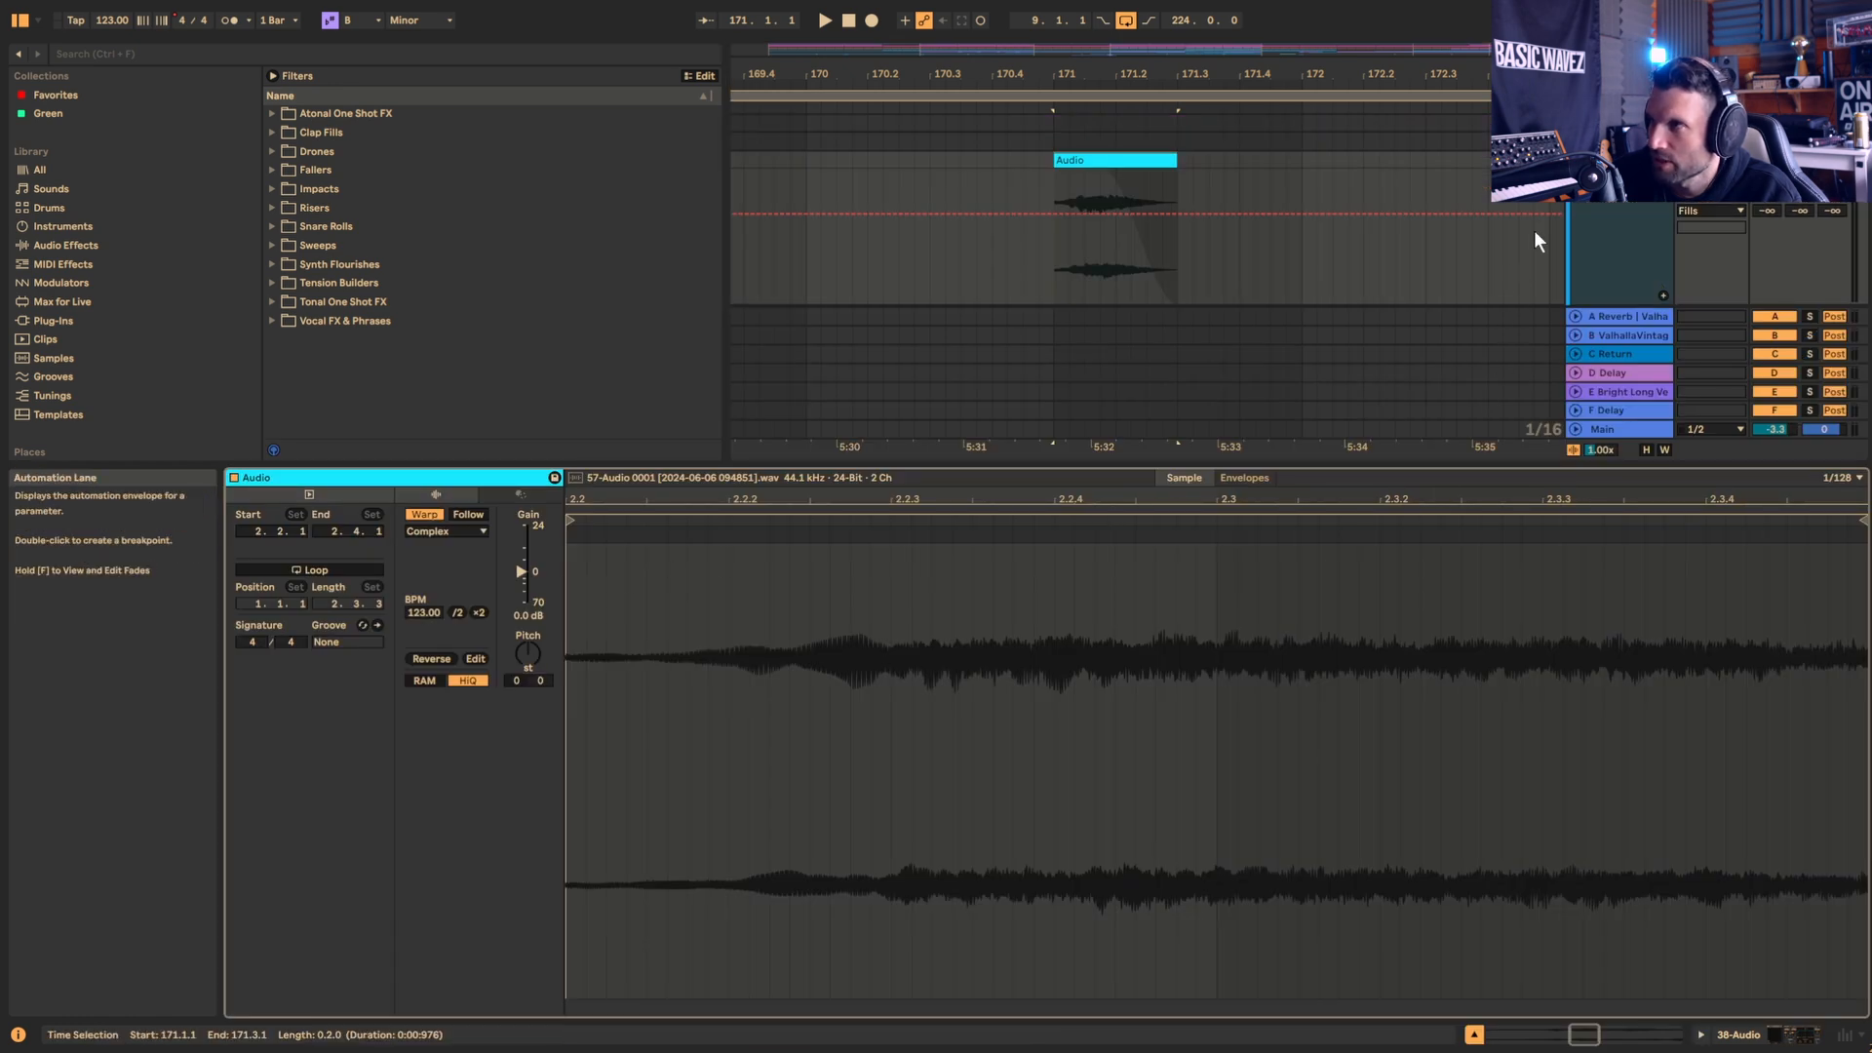
click(1628, 200)
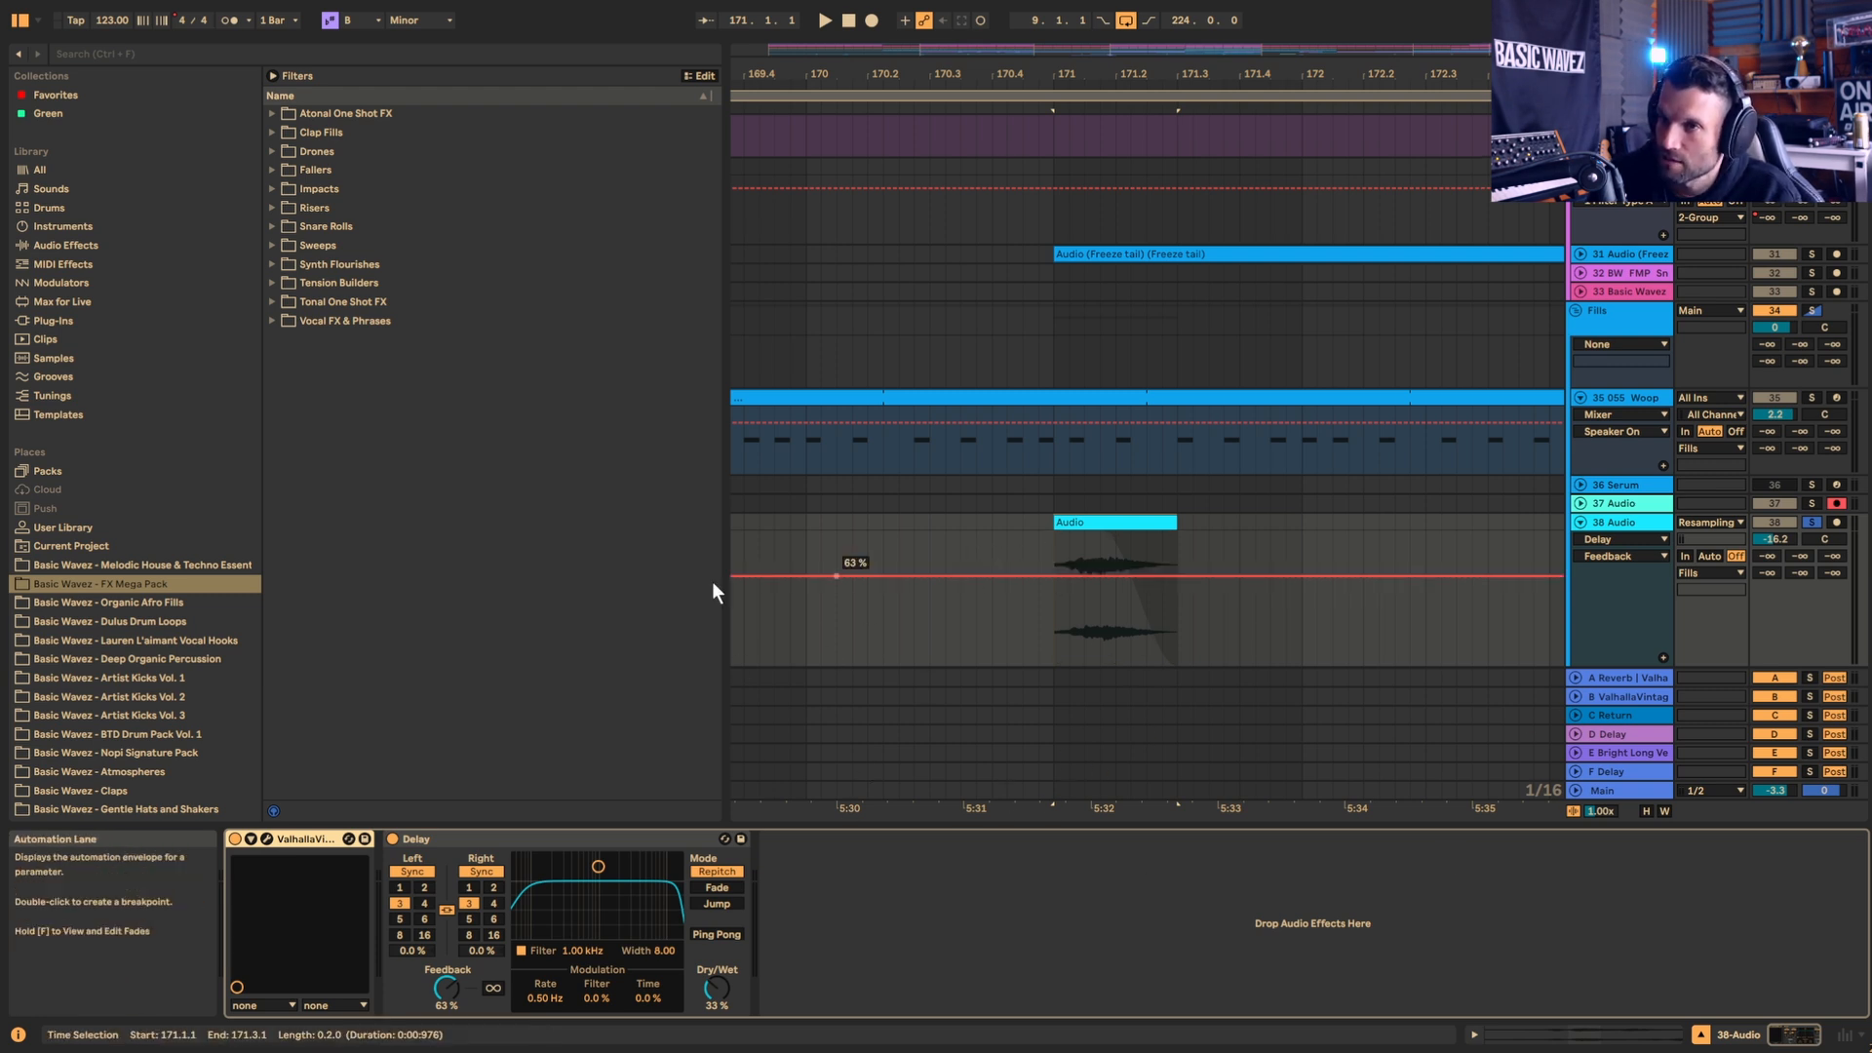
Step: Open the ValhallaVintageVerb window on Audio track 38 to view its reverb settings
click(265, 839)
click(265, 839)
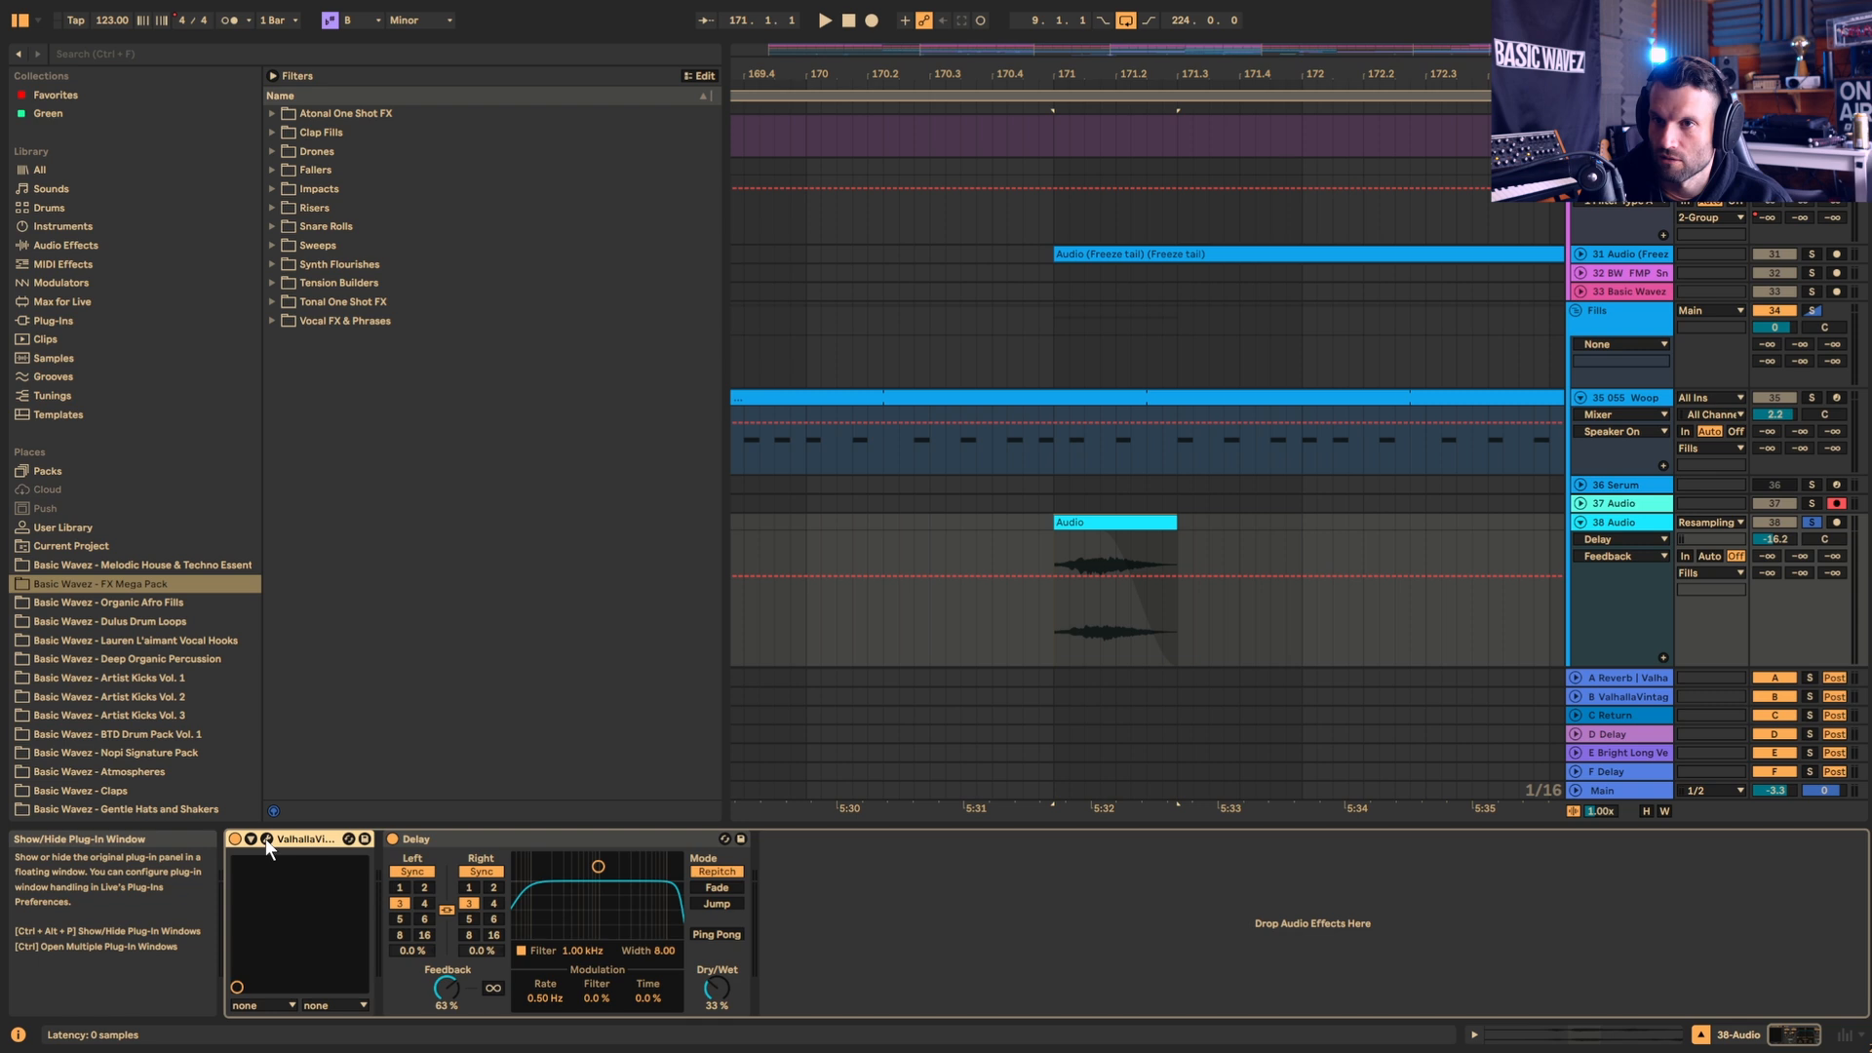
click(265, 839)
Step: Compare the clip at bar 171 with ValhallaVintageVerb and Delay bypassed and reactivated, and close the reverb window
click(235, 838)
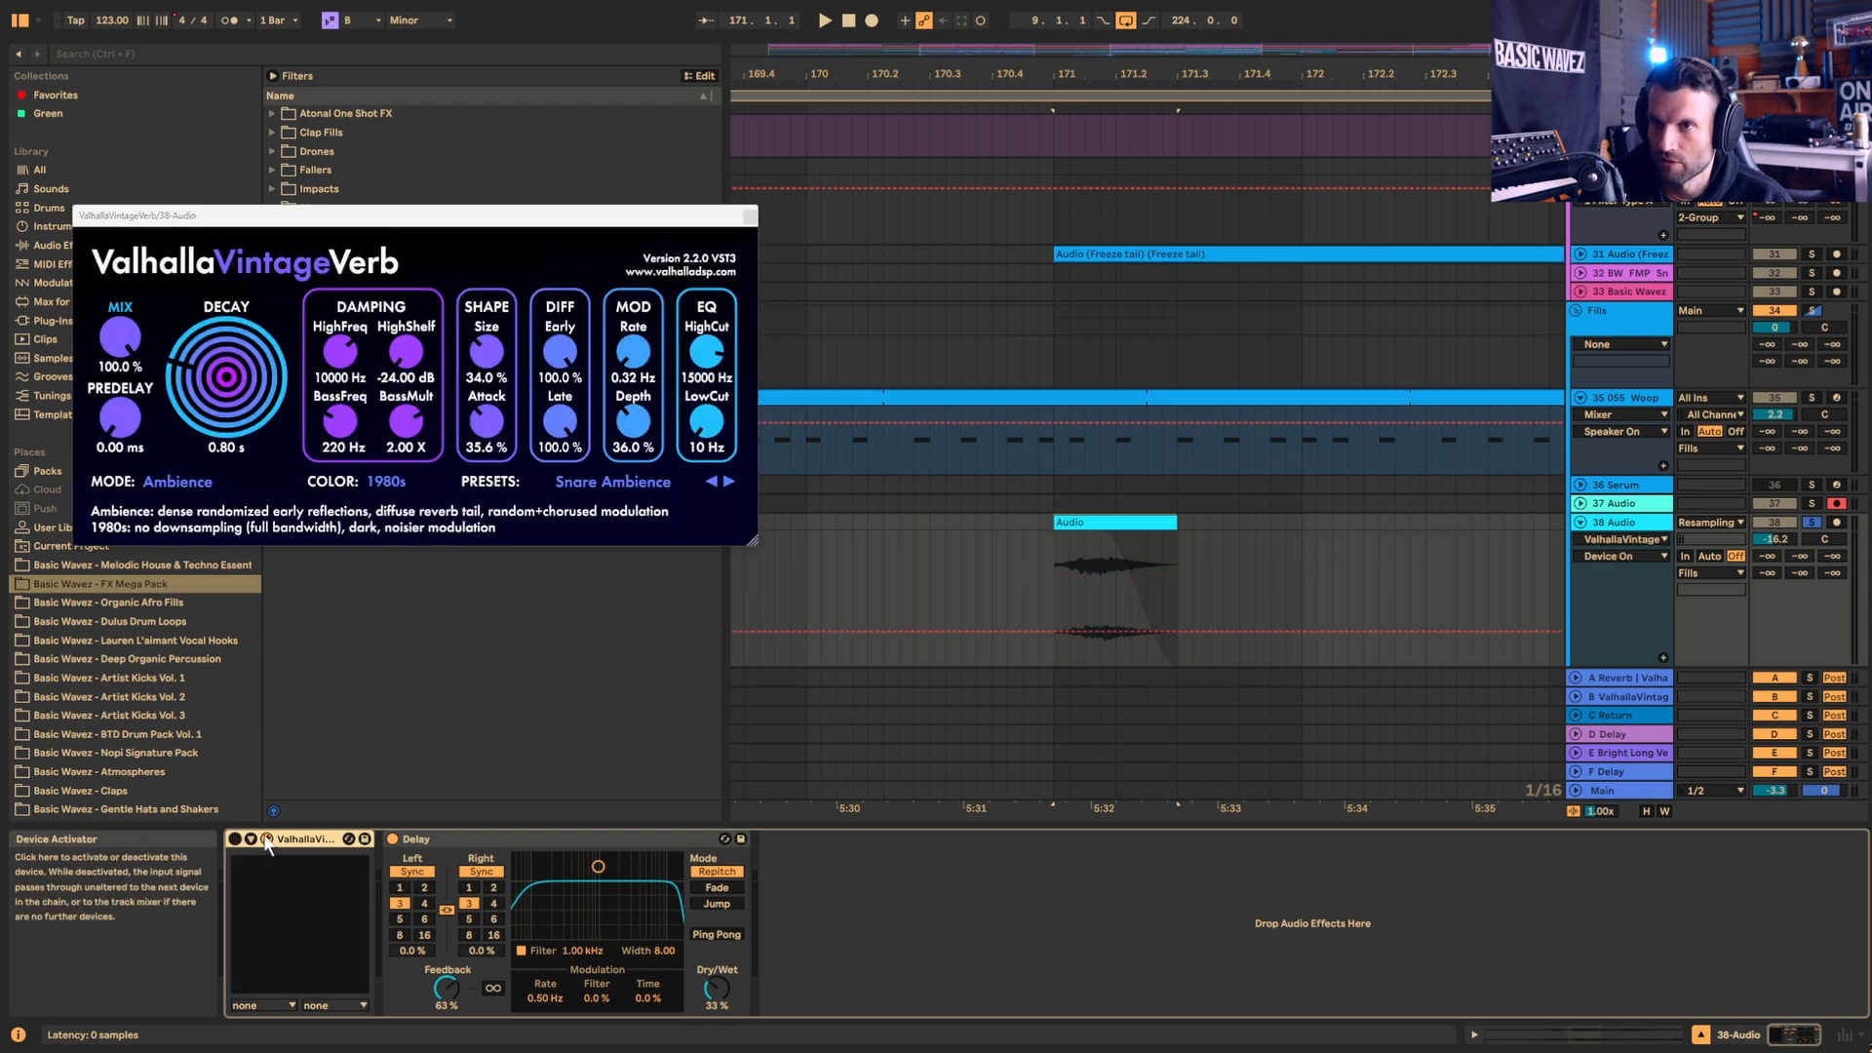
click(392, 838)
key(space)
click(235, 838)
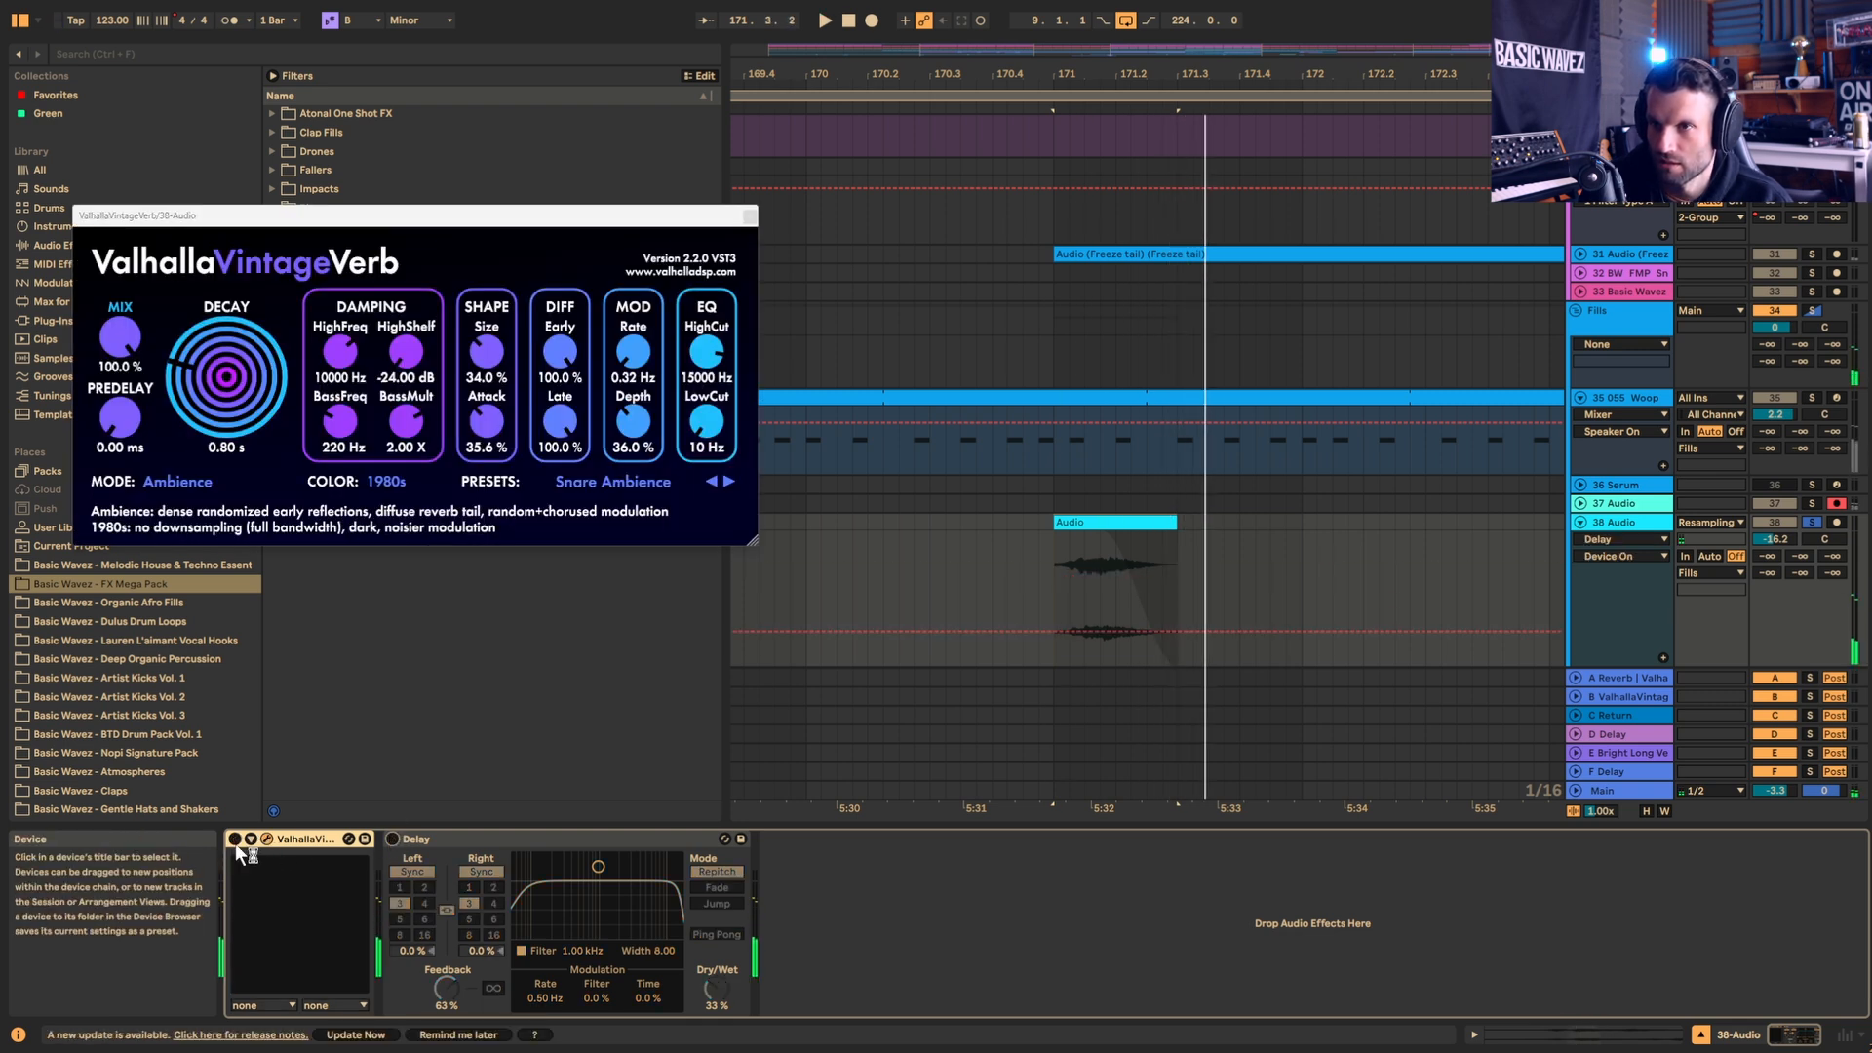
click(392, 839)
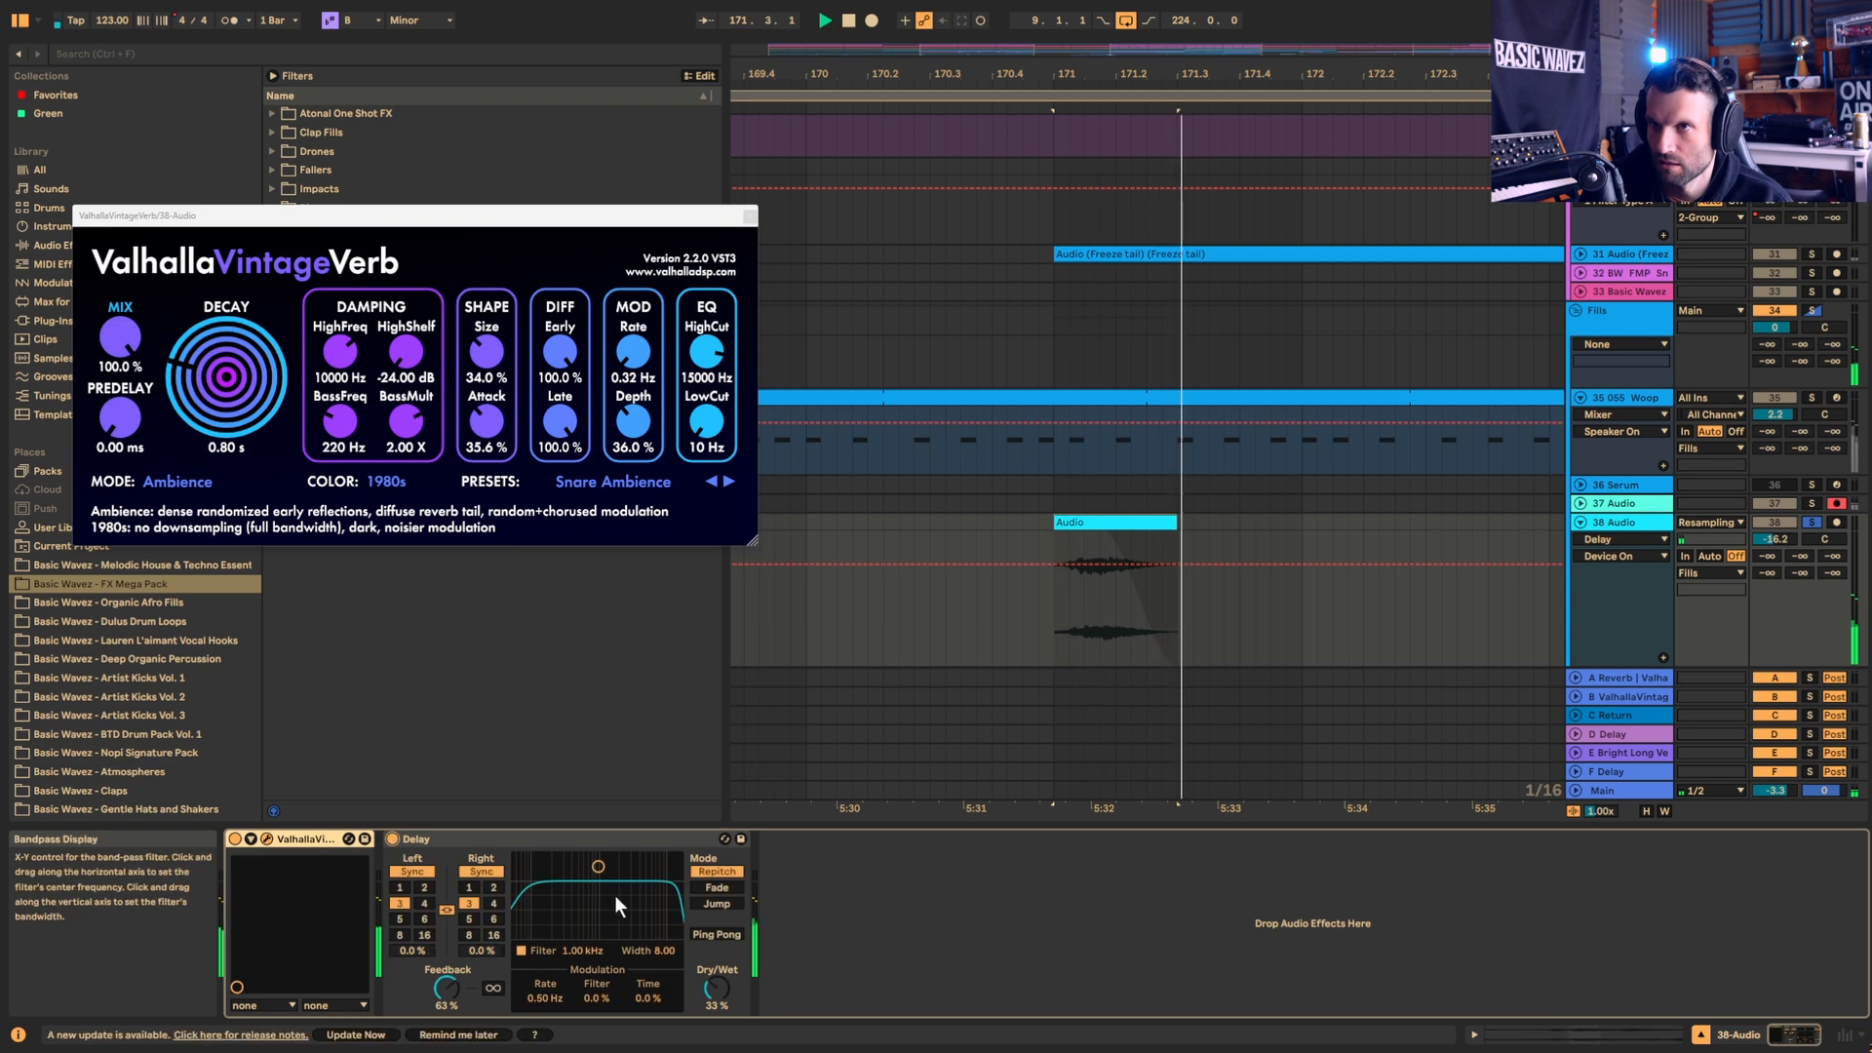
click(750, 217)
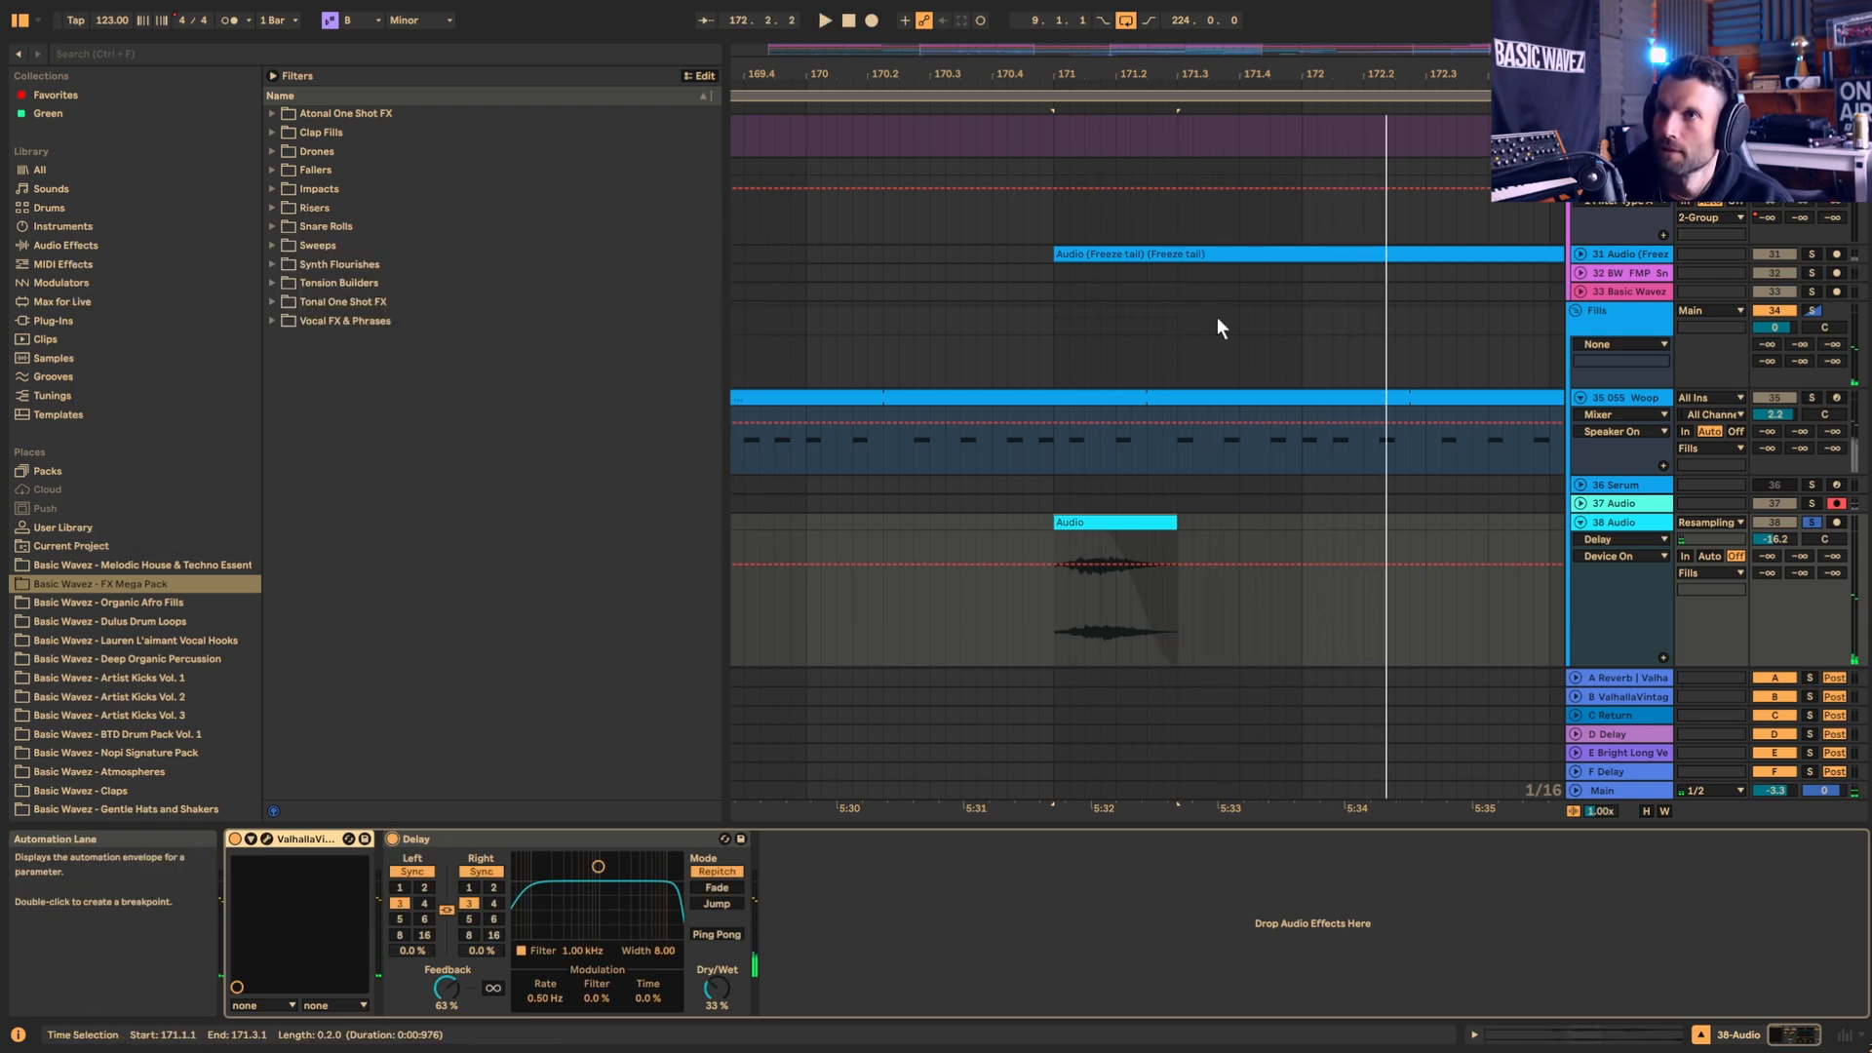
Step: Play the Audio track 38 fill in the full mix from bar 170
scroll(1559, 453, up, 5)
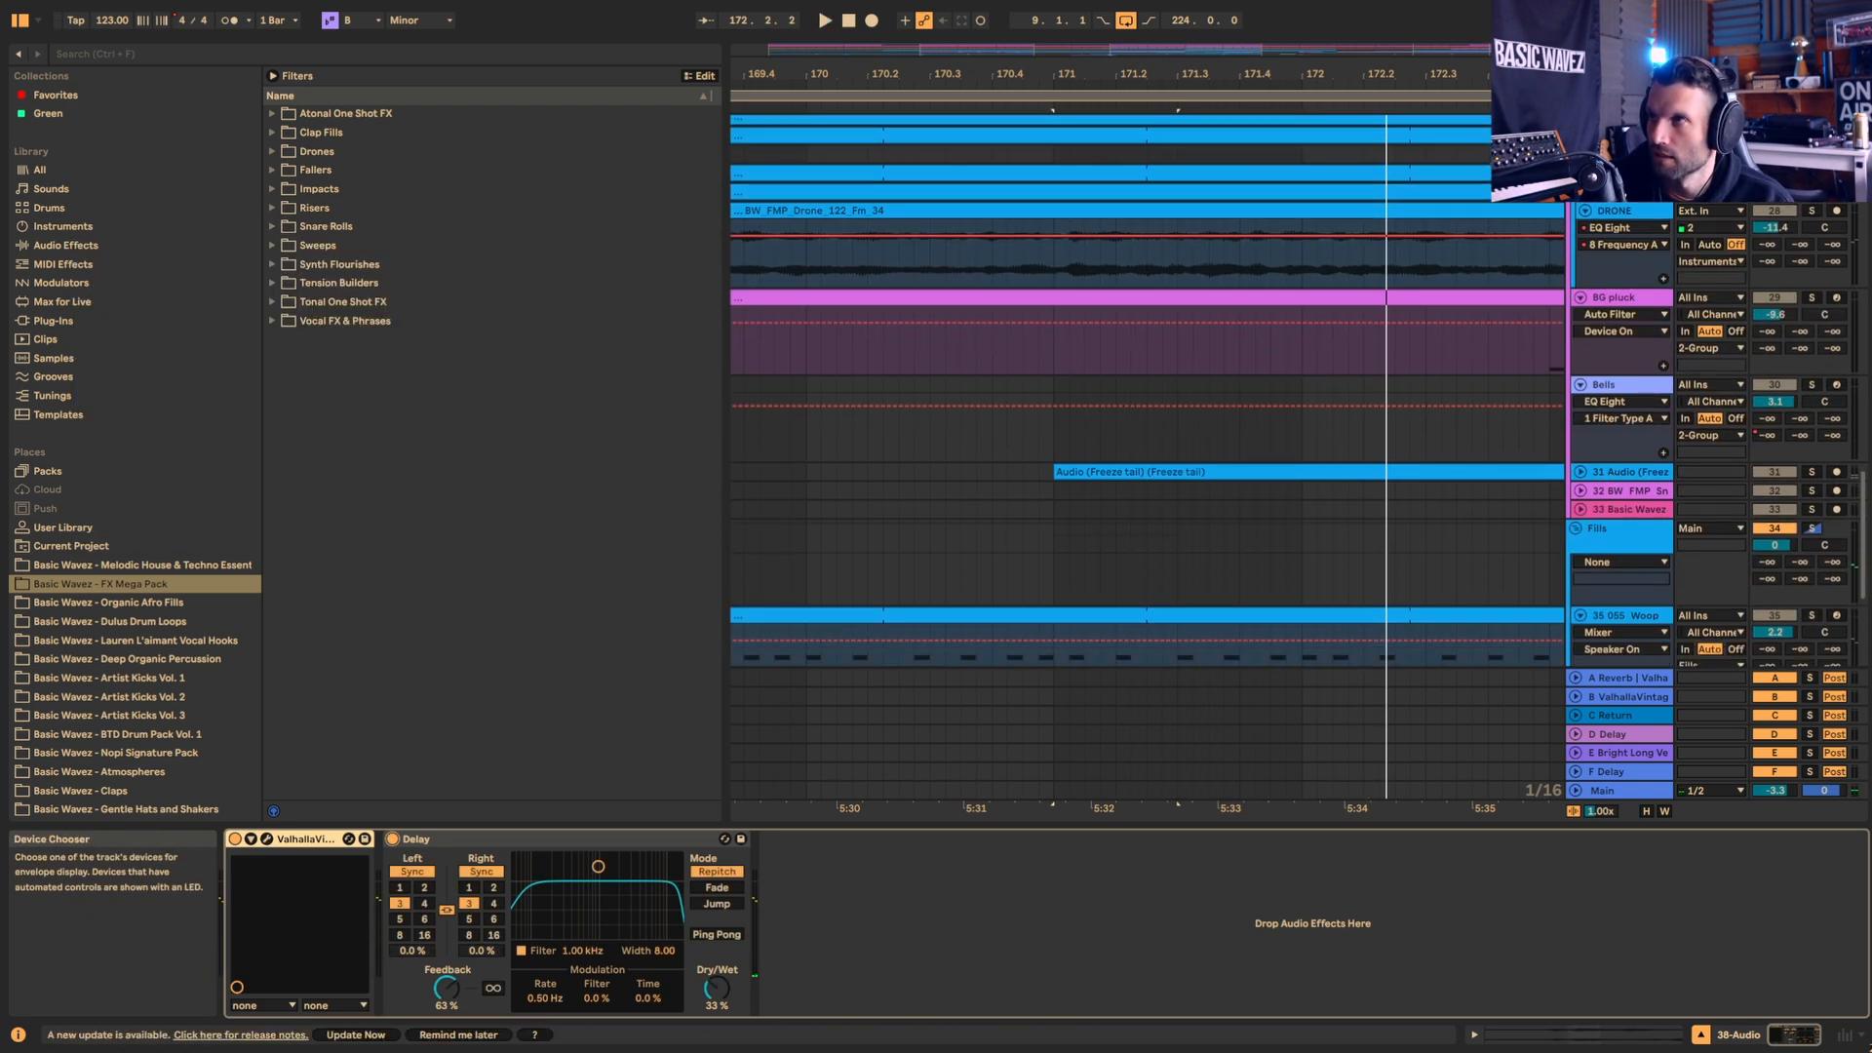
drag(1152, 74, 1153, 19)
scroll(1153, 200, down, 5)
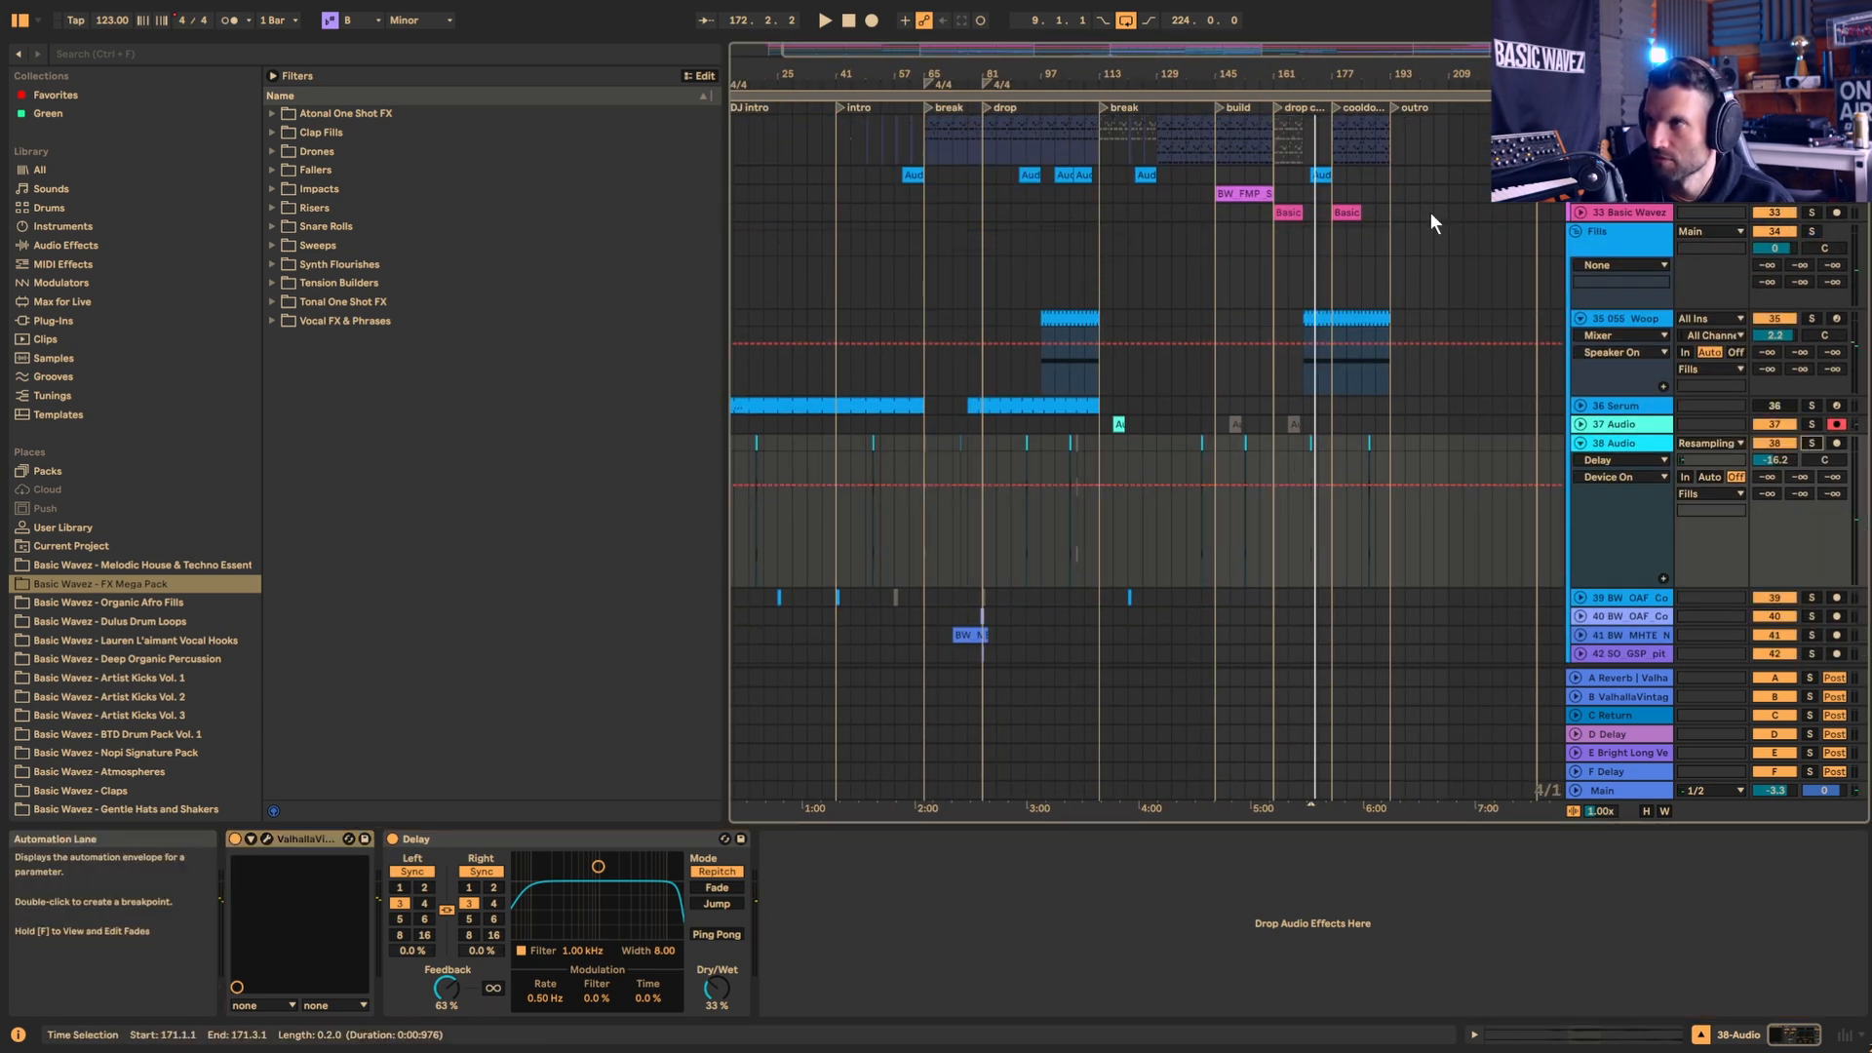
drag(1426, 55, 1426, 195)
click(1144, 446)
key(space)
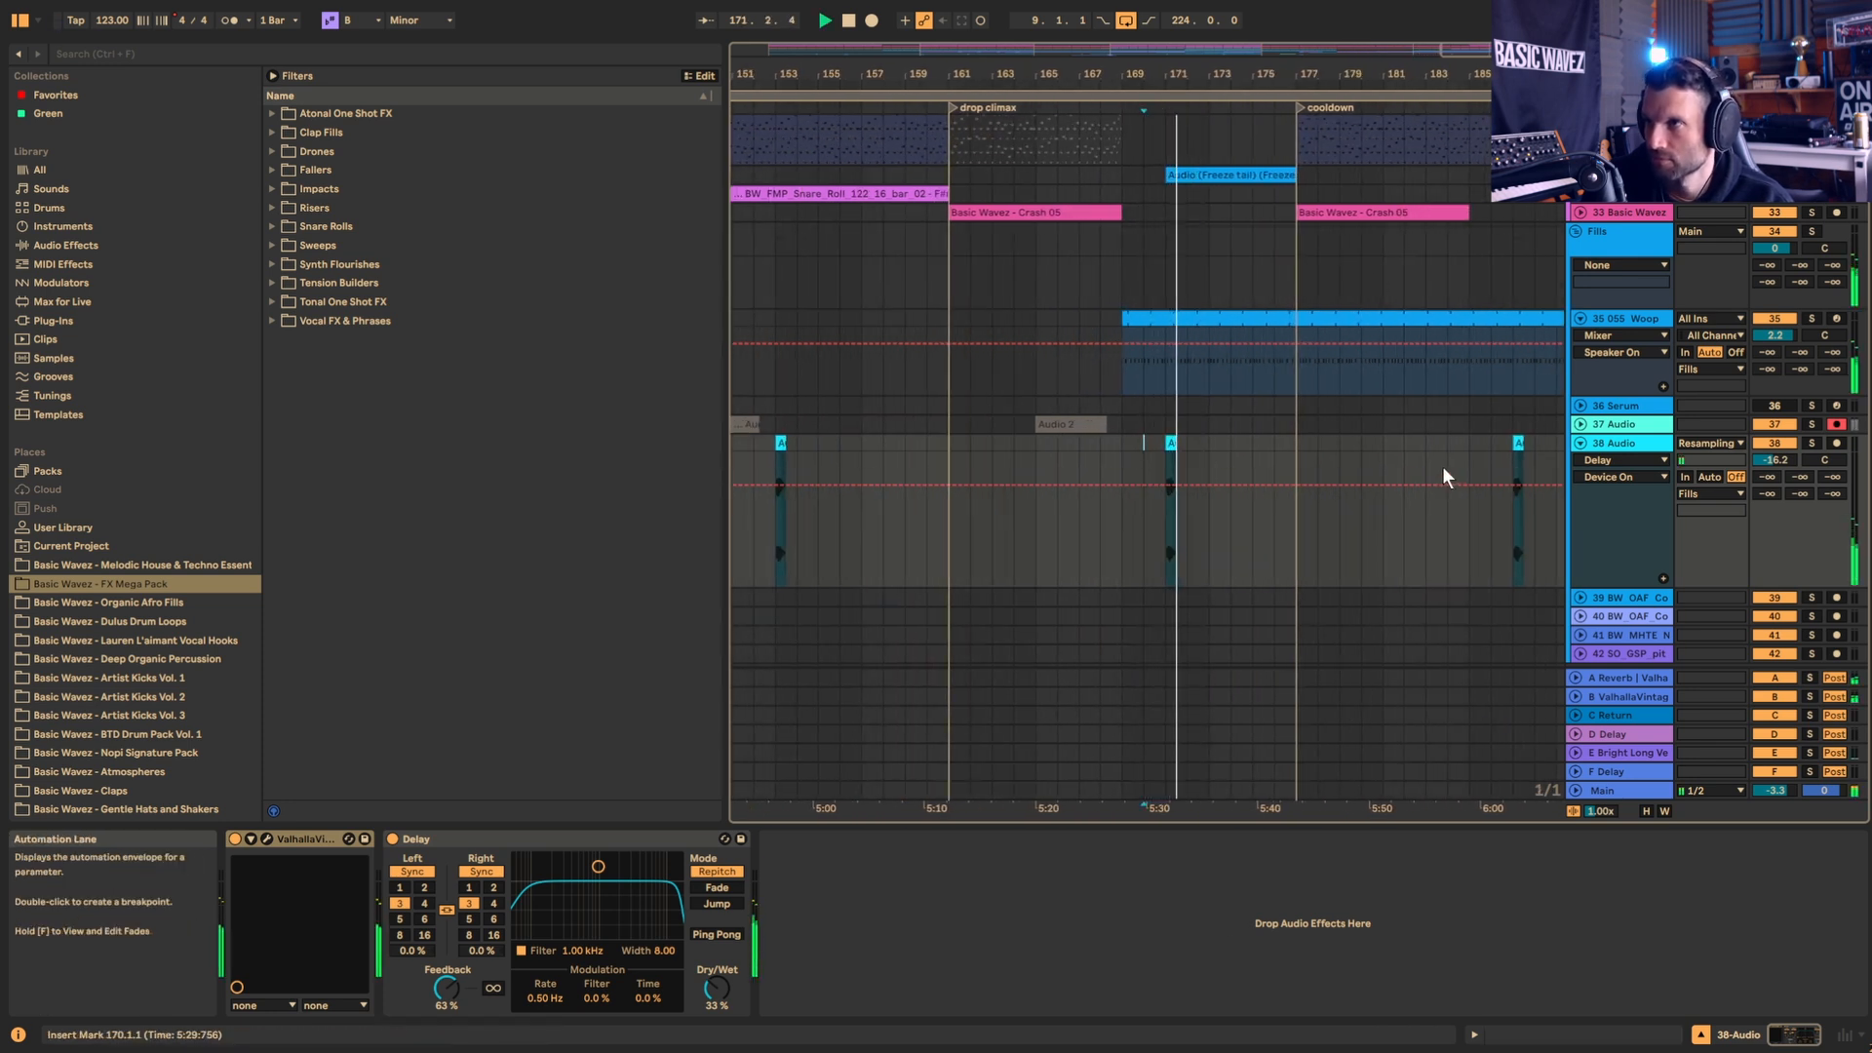
Step: Stop playback, fold the Instruments group track, and return to the fill tracks
scroll(1436, 390, up, 5)
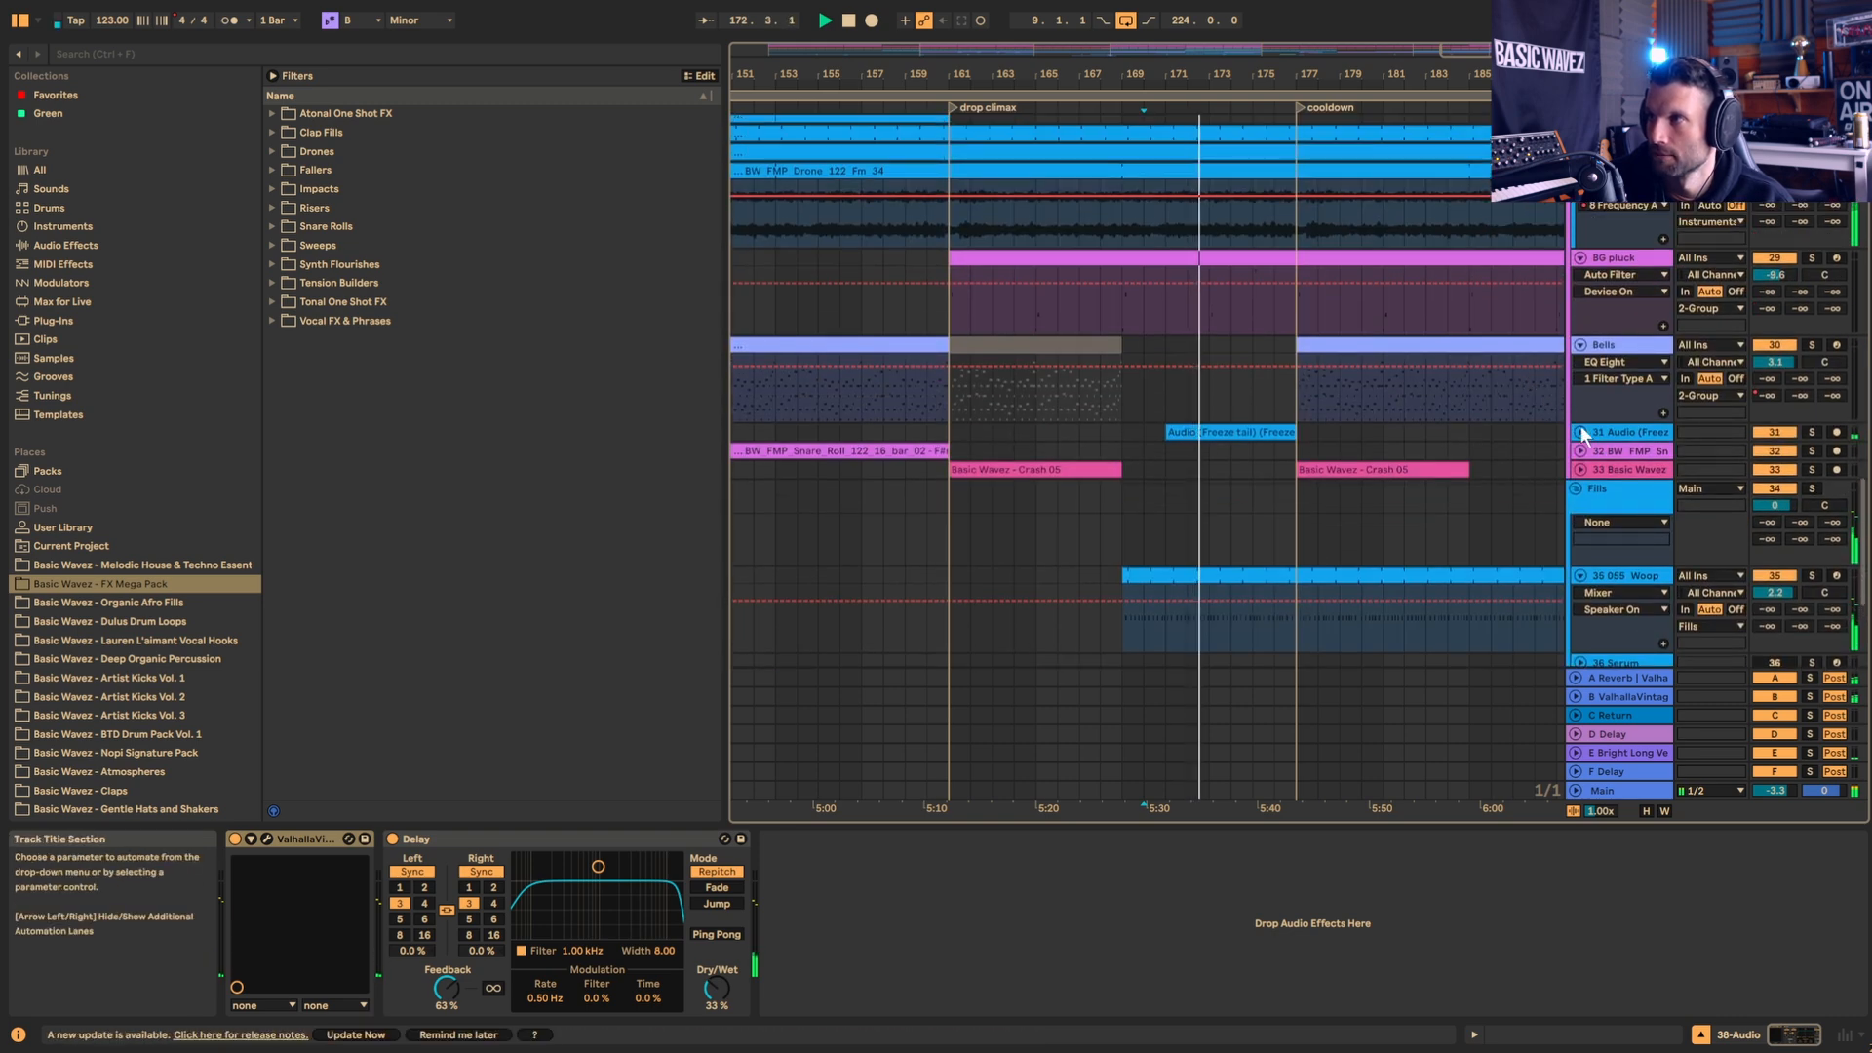
scroll(1580, 425, up, 8)
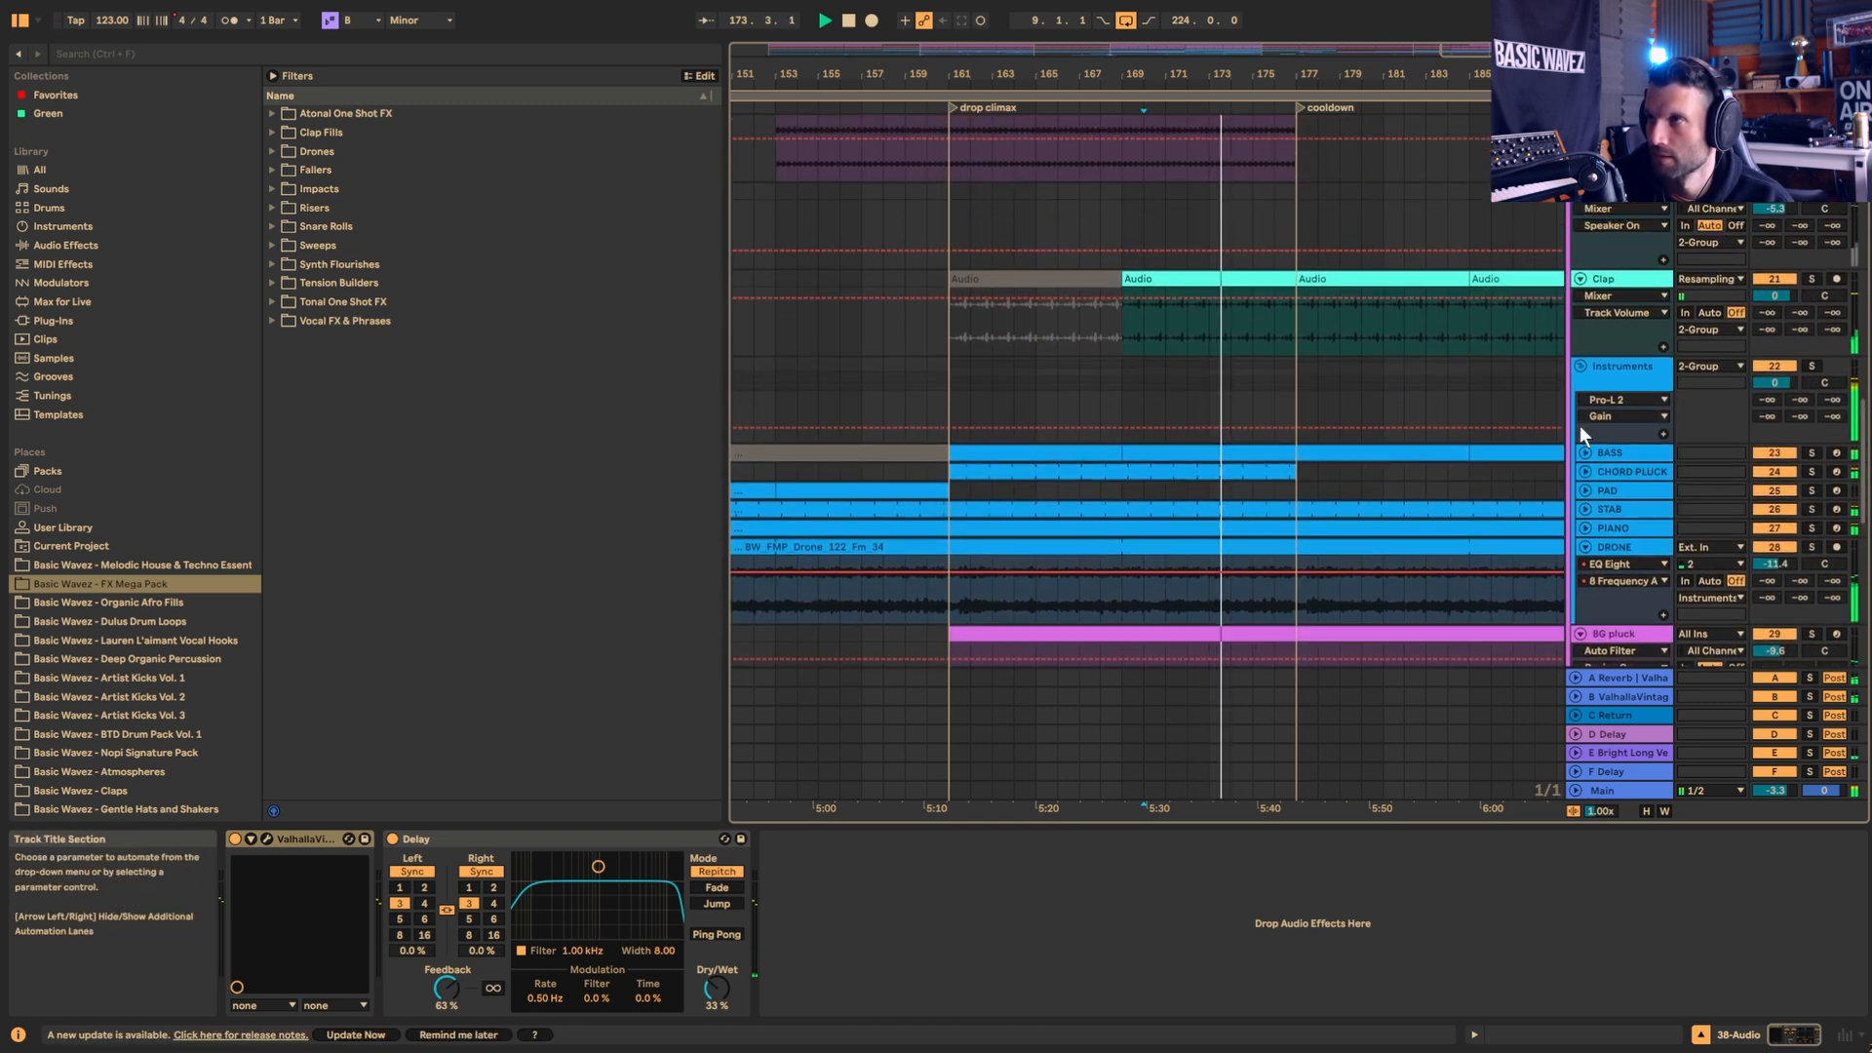
scroll(1580, 426, up, 4)
scroll(1580, 425, down, 3)
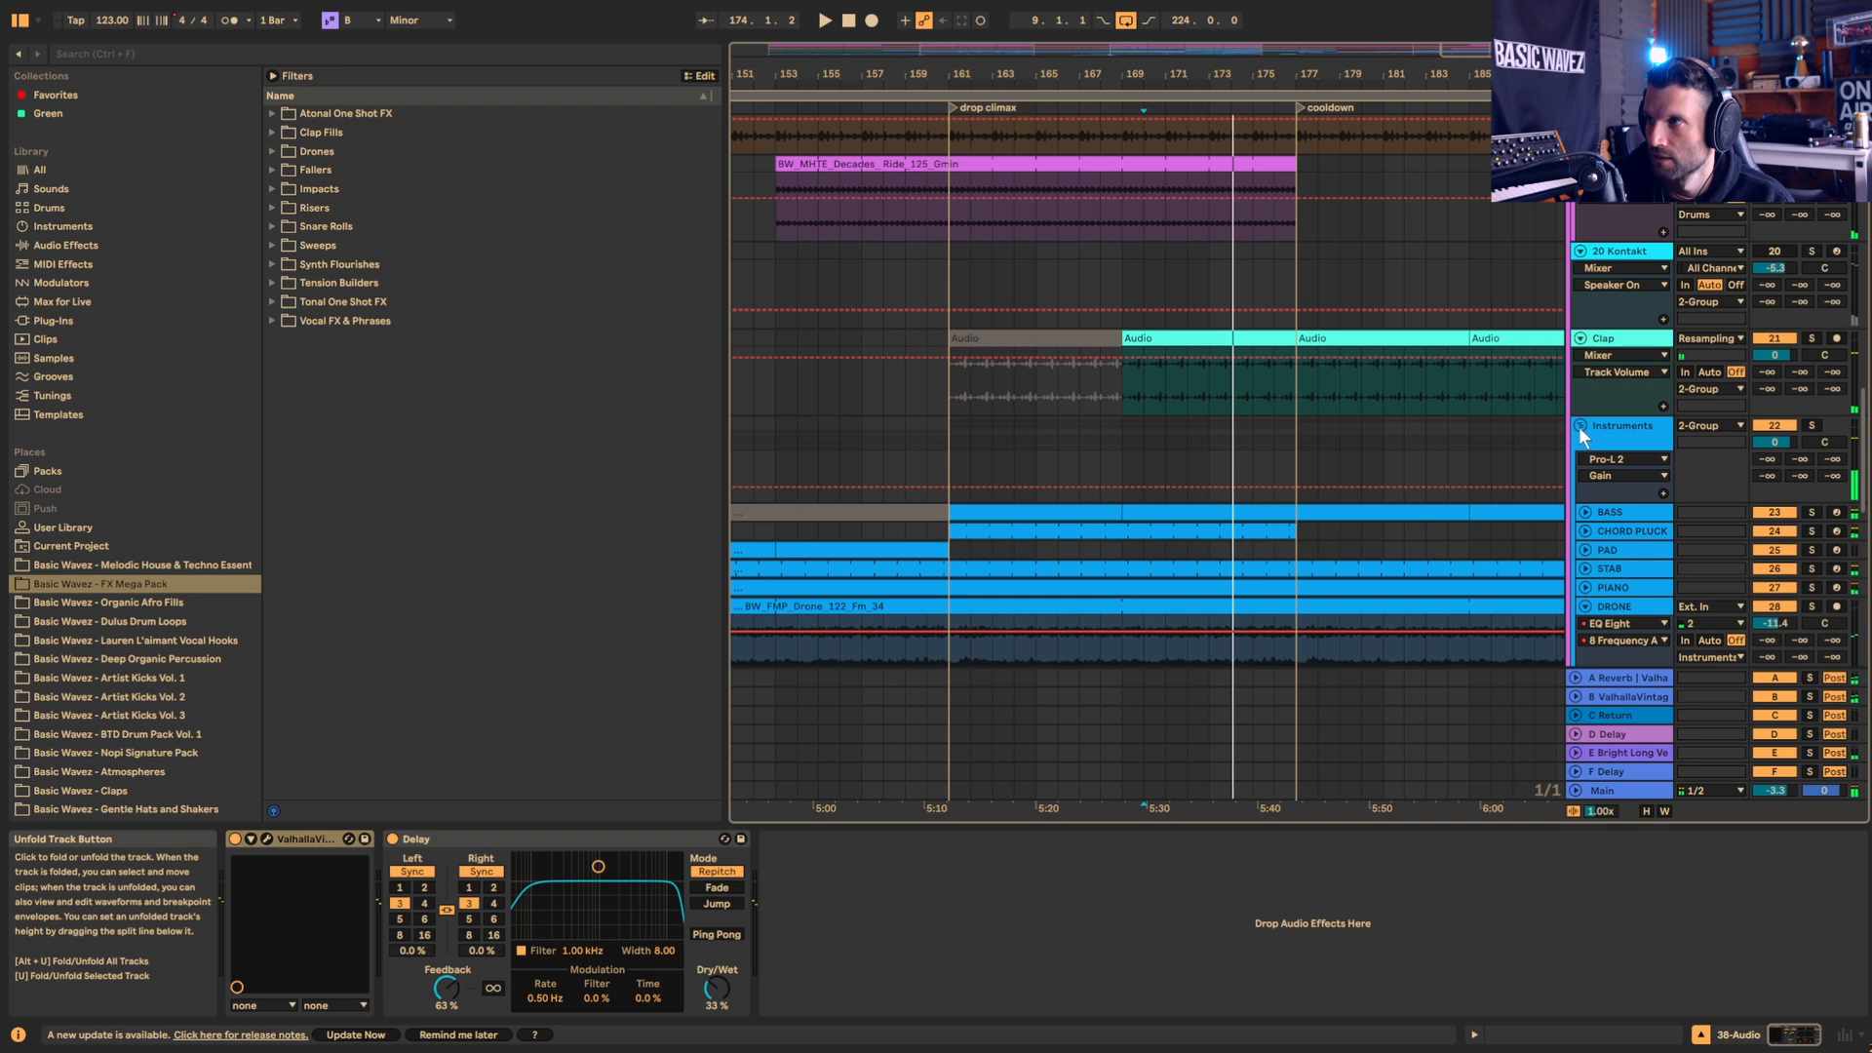
click(1580, 426)
scroll(1580, 426, down, 6)
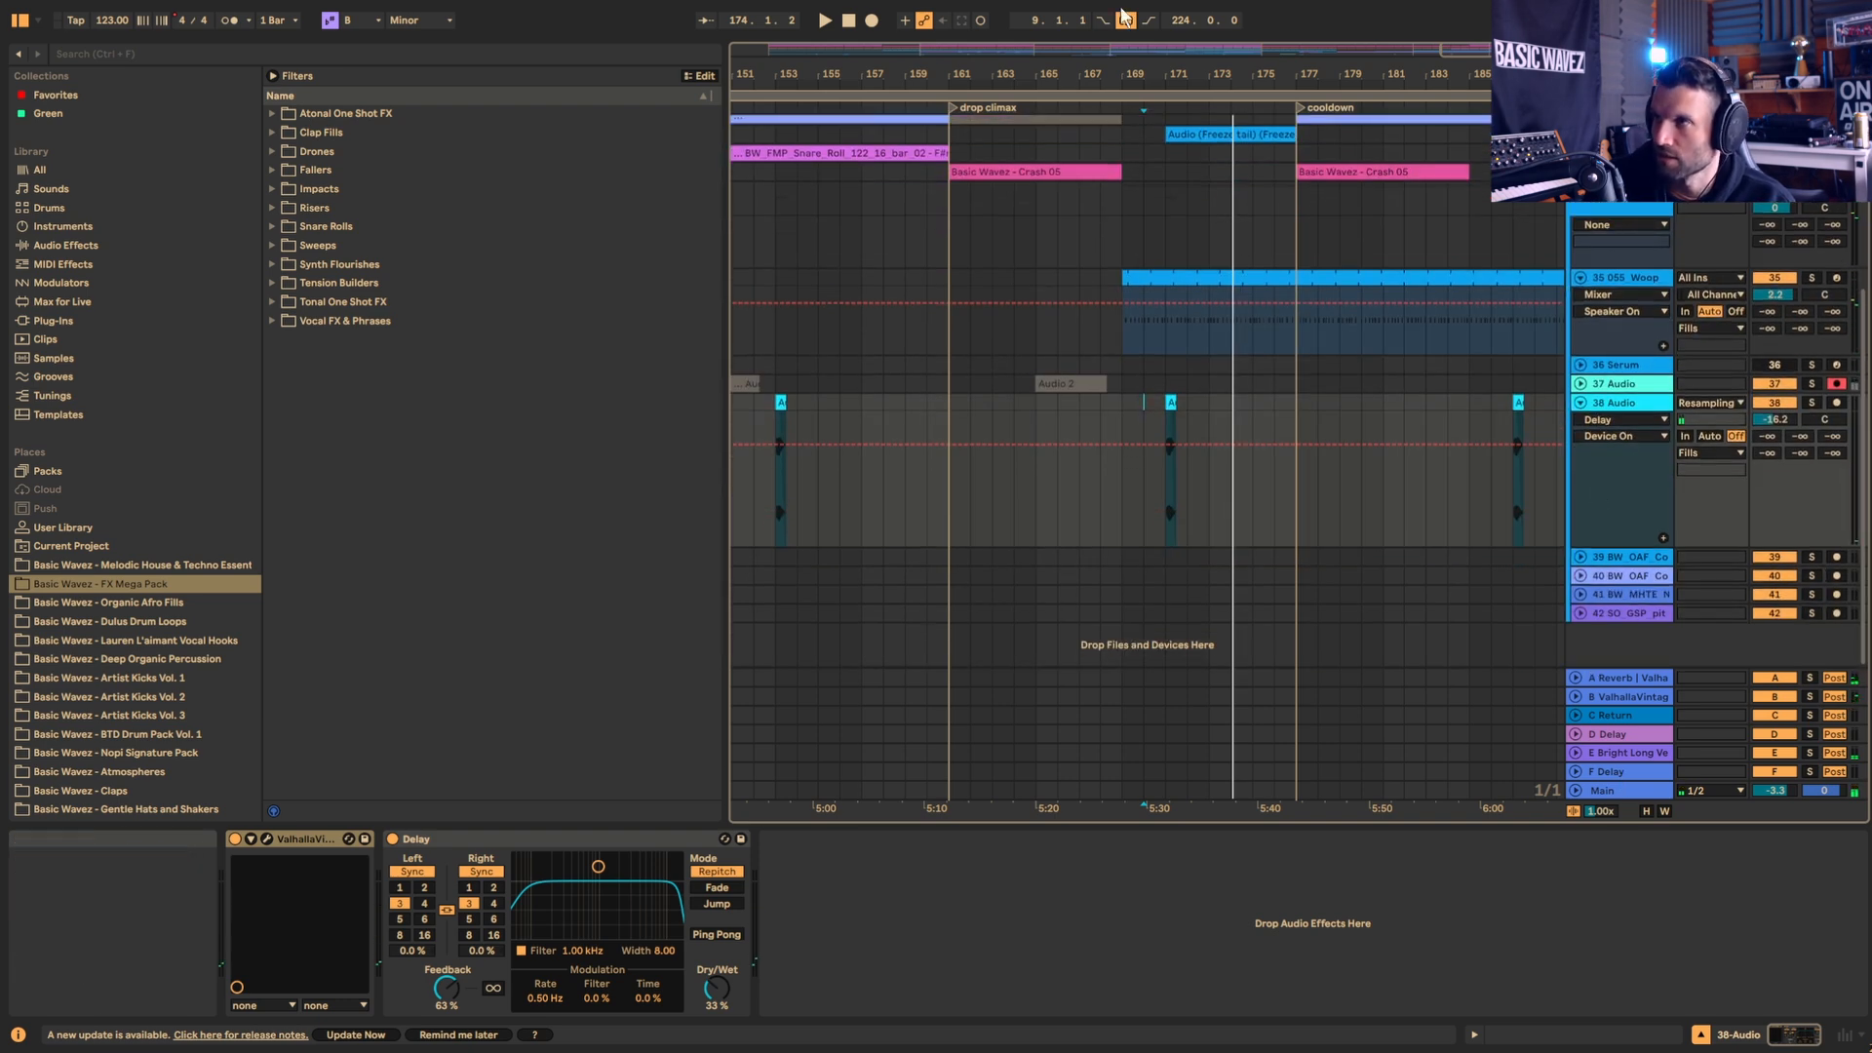
Step: Unfold the Conga Fill track 40 around the drop and set the playback start to bar 80
double_click(975, 50)
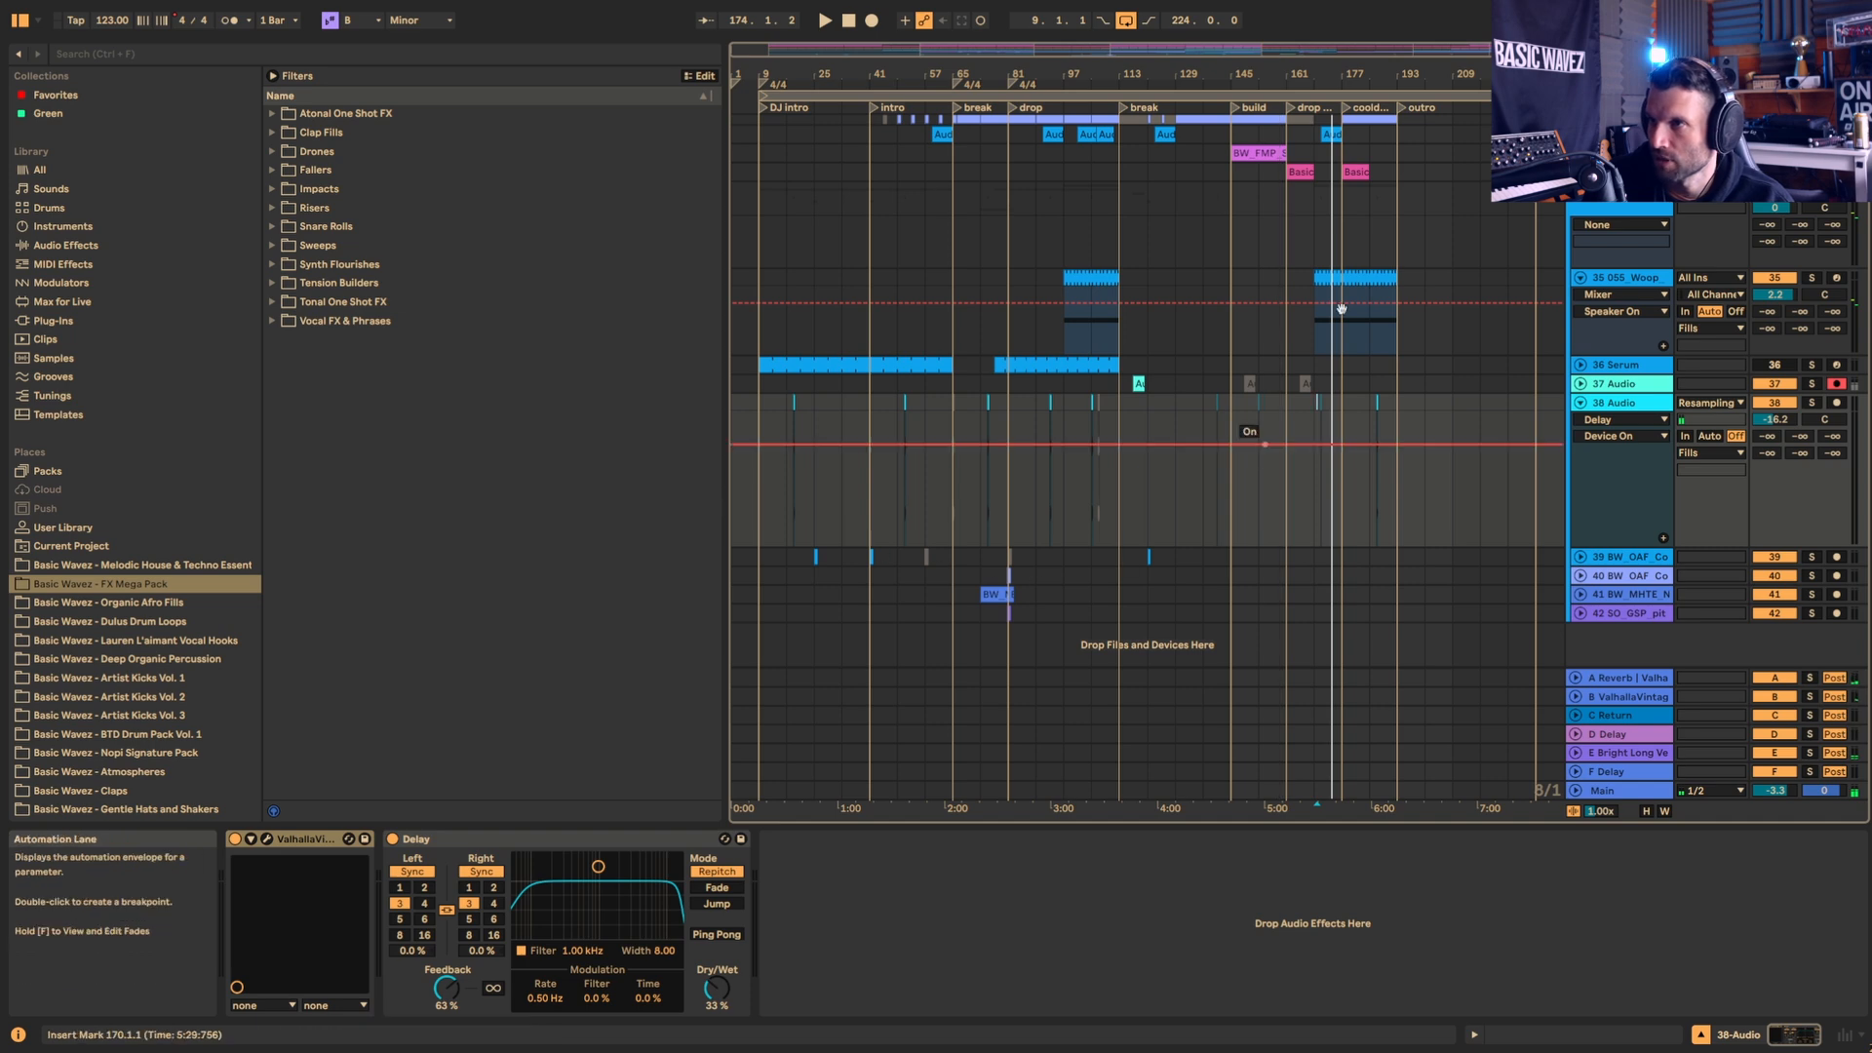
drag(993, 47, 1040, 229)
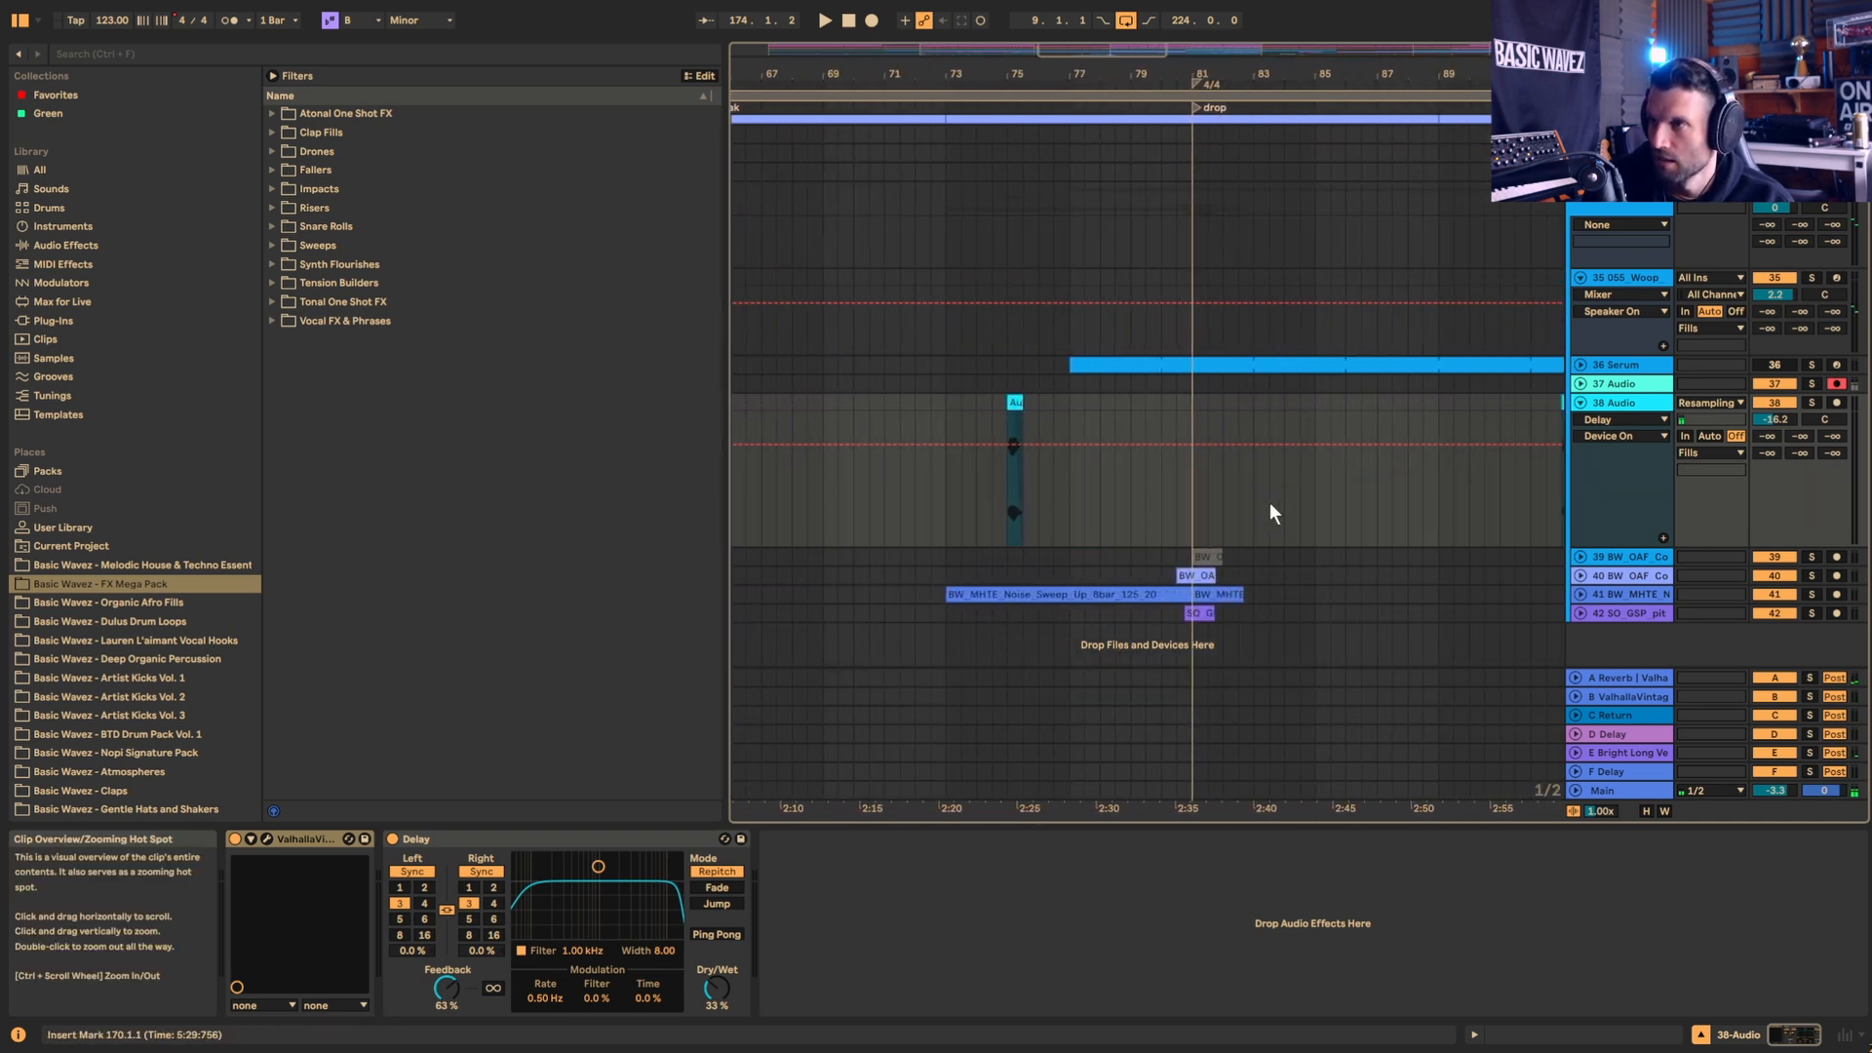
click(1578, 576)
click(1175, 547)
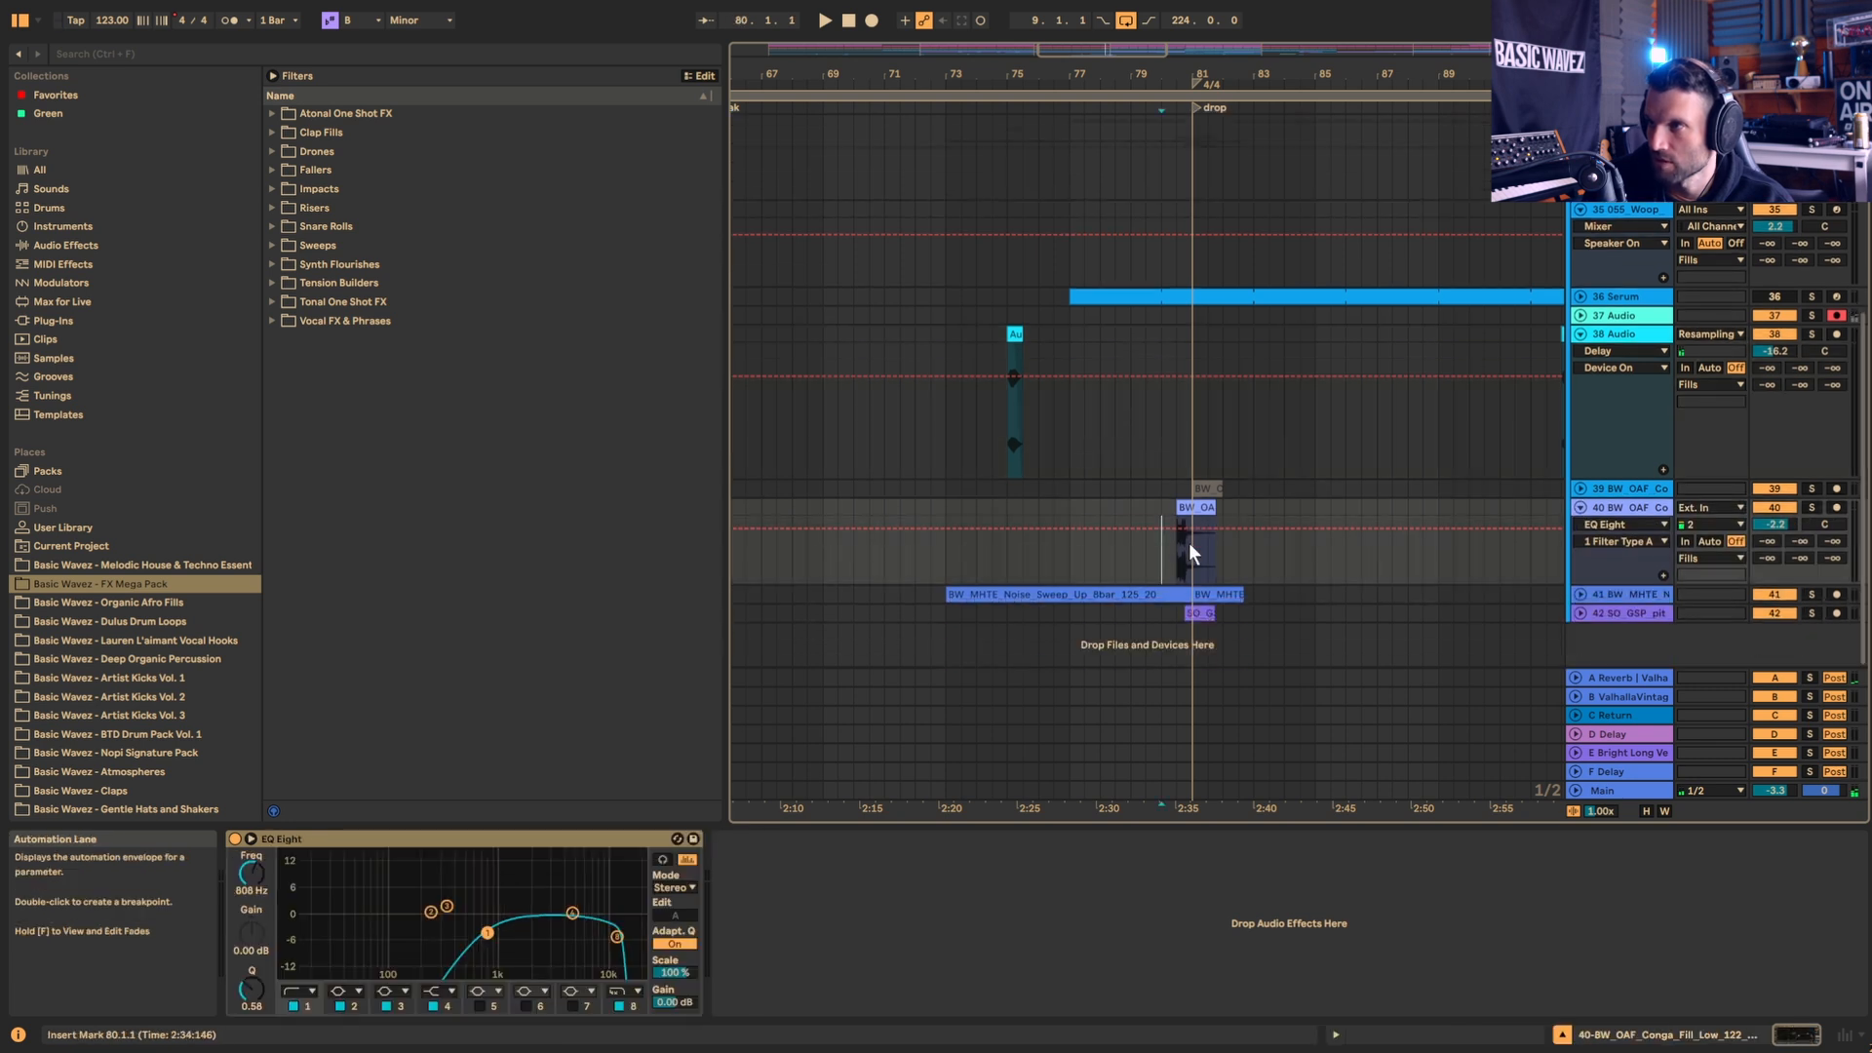
Step: Solo the Conga Fill track 40 and play it from bar 80 into the drop
click(1811, 507)
key(space)
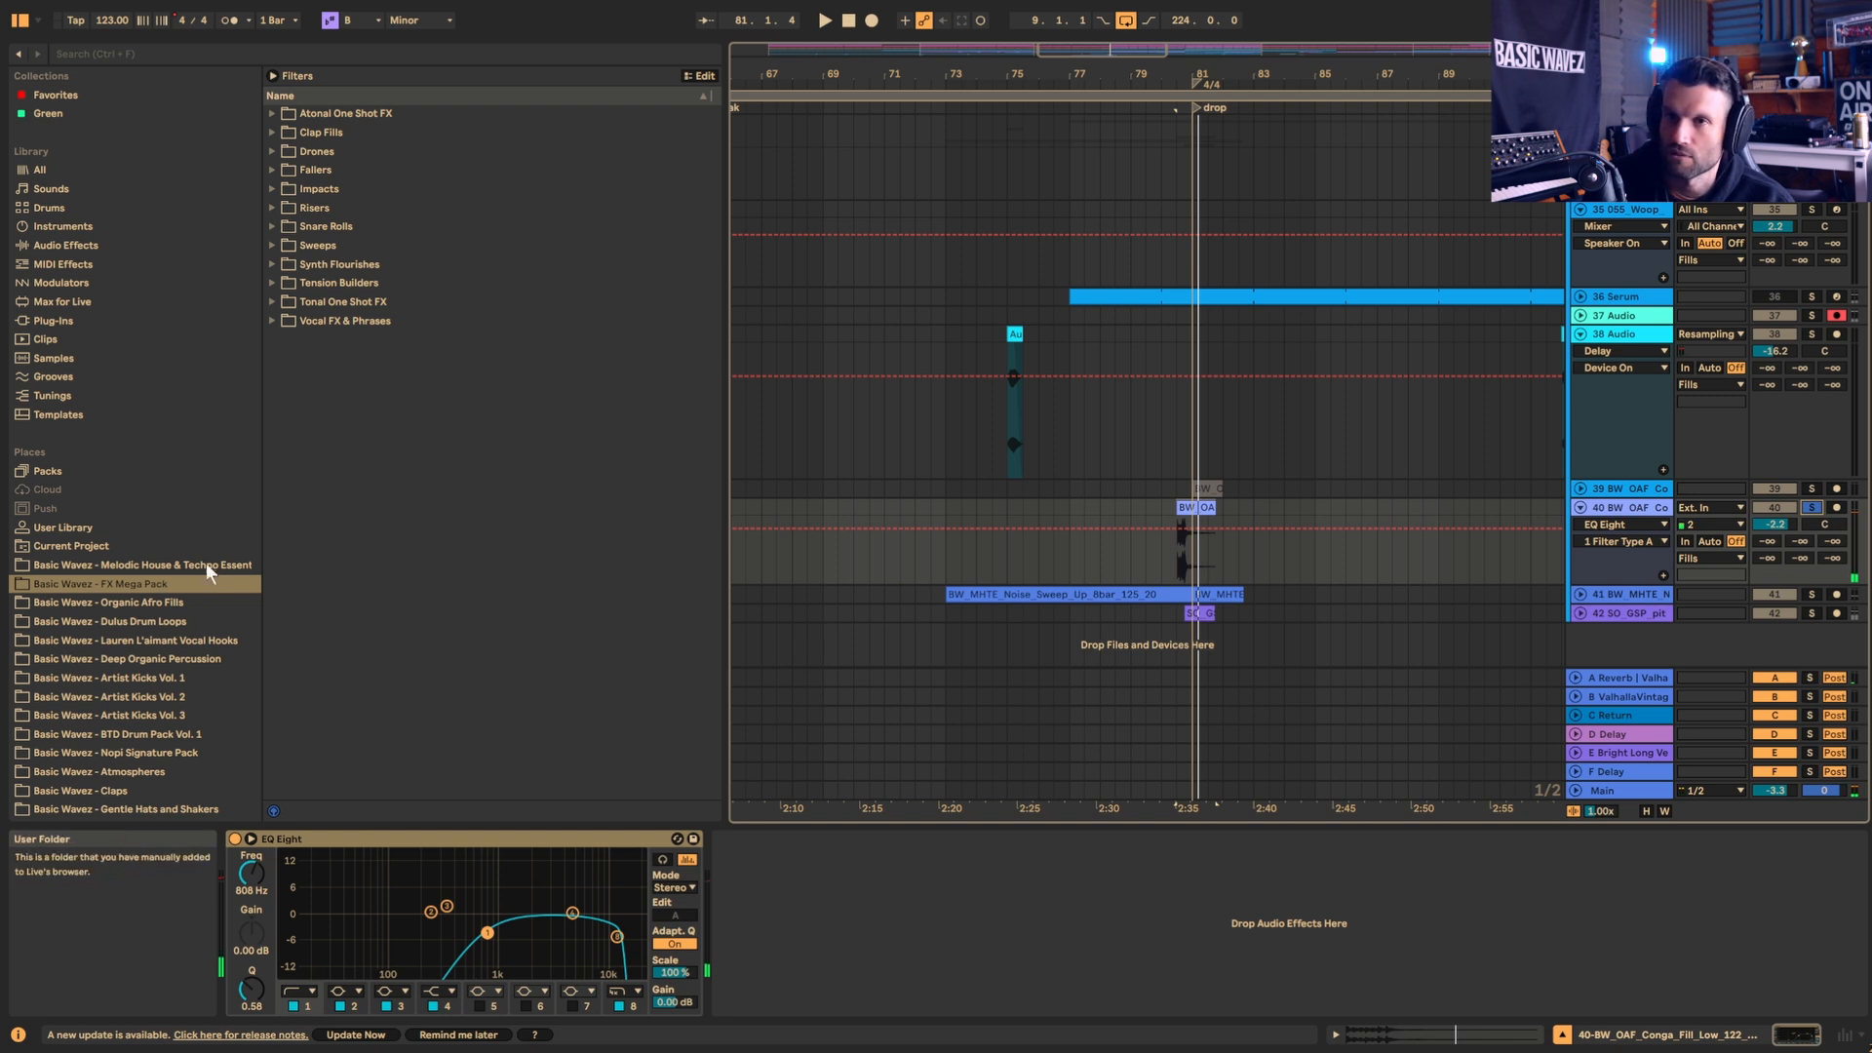
Step: Preview wet Bazoomba fill 05 and Bongo High fill 15 from the Basic Wavez - Organic Afro Fills folder
click(155, 604)
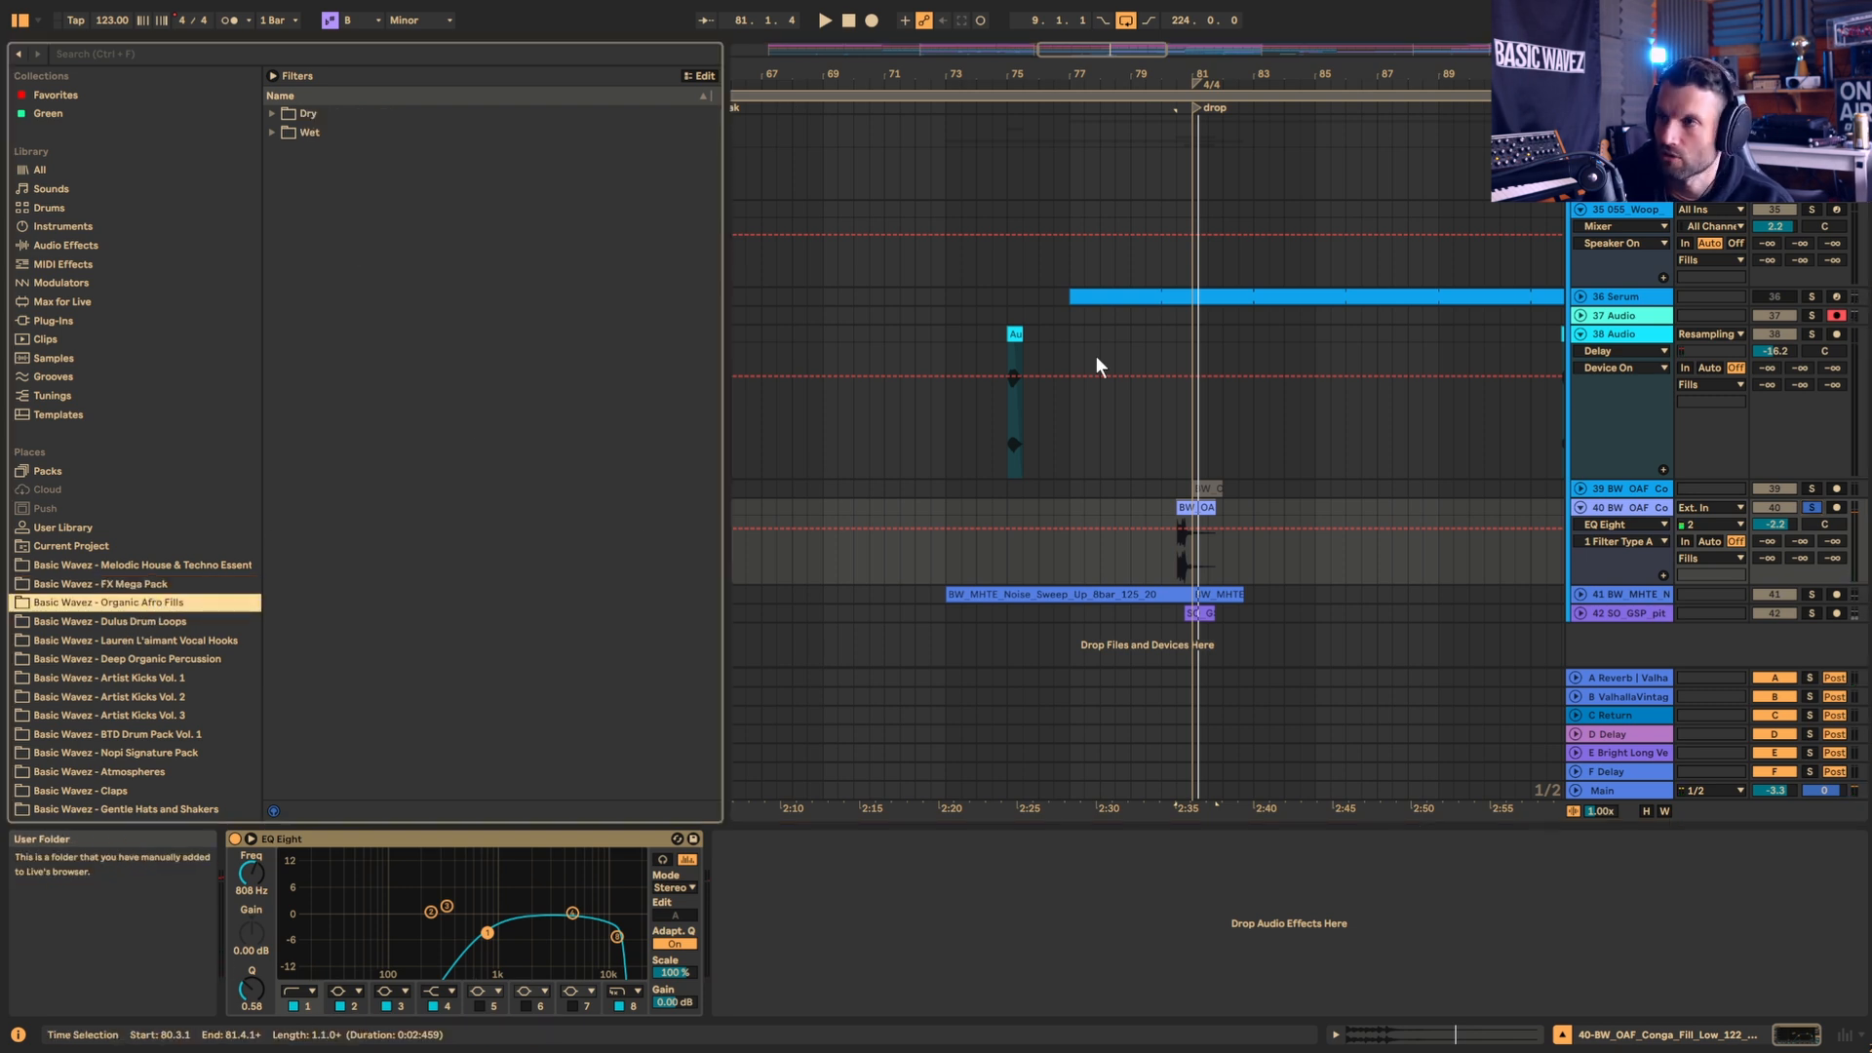
click(272, 132)
click(284, 151)
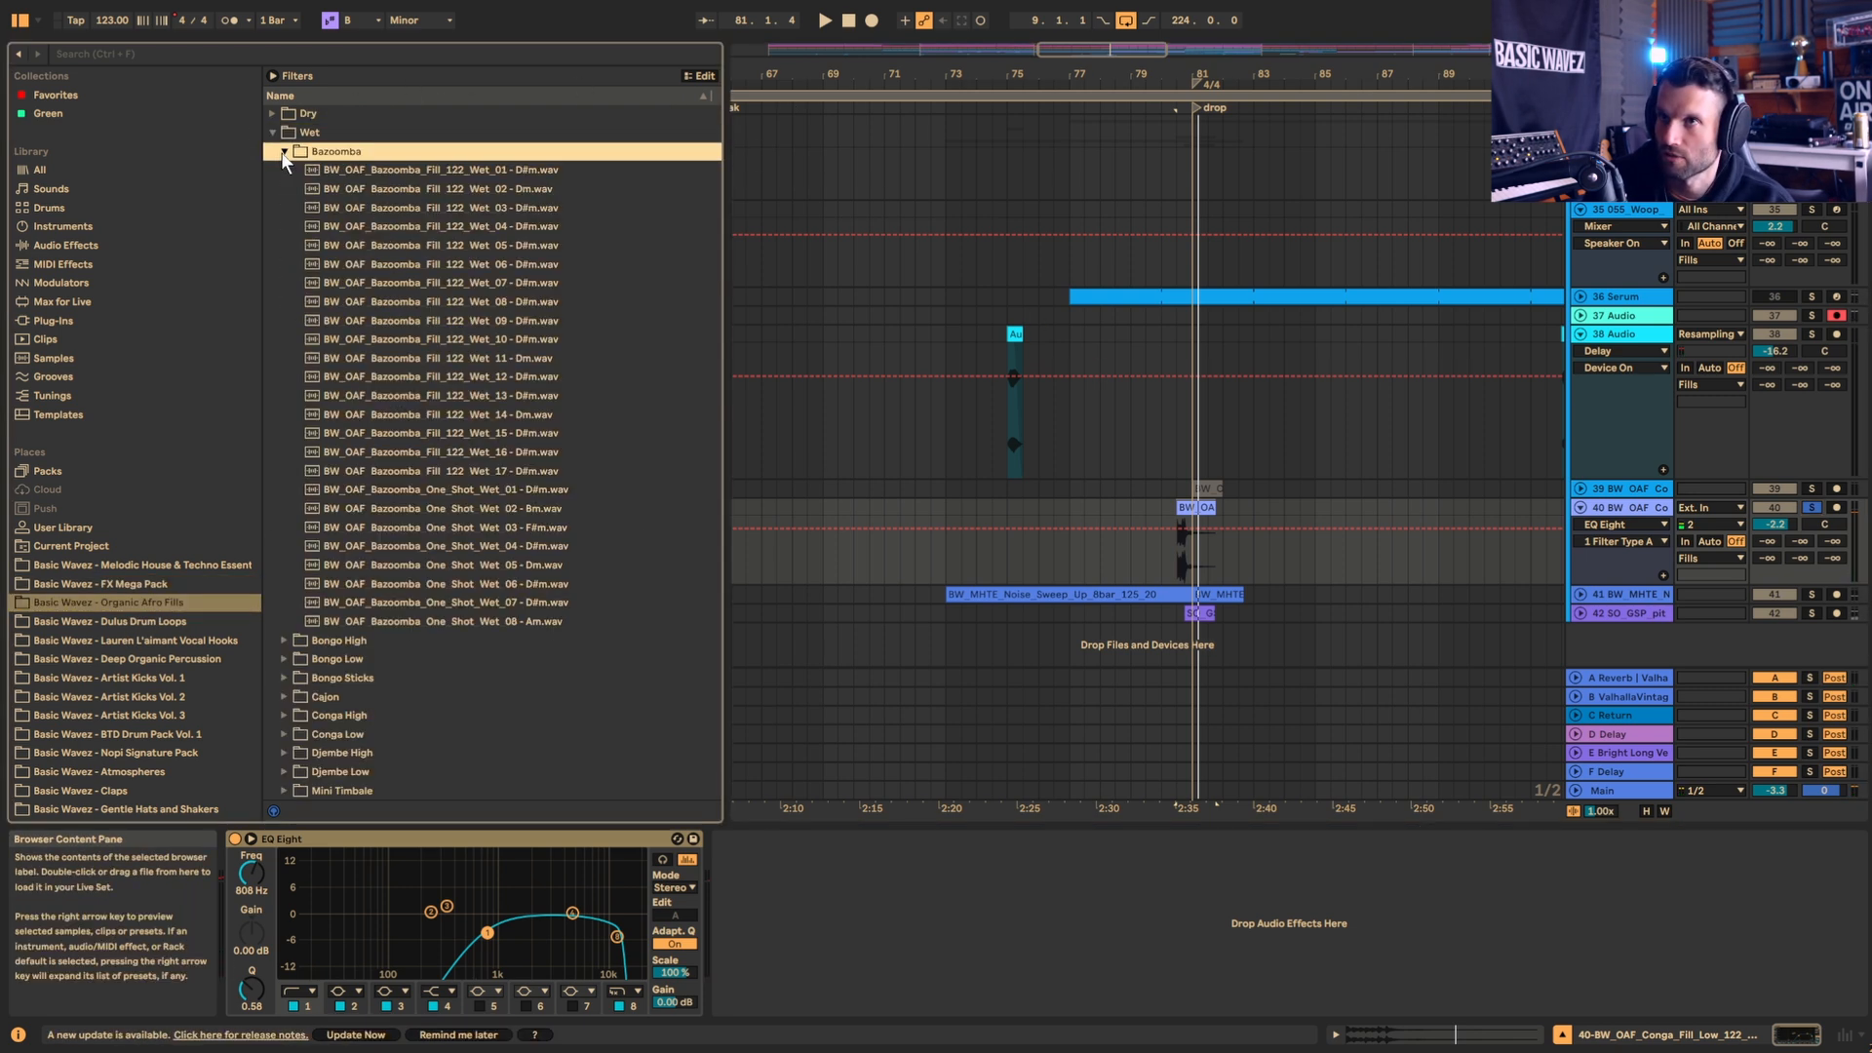
click(424, 249)
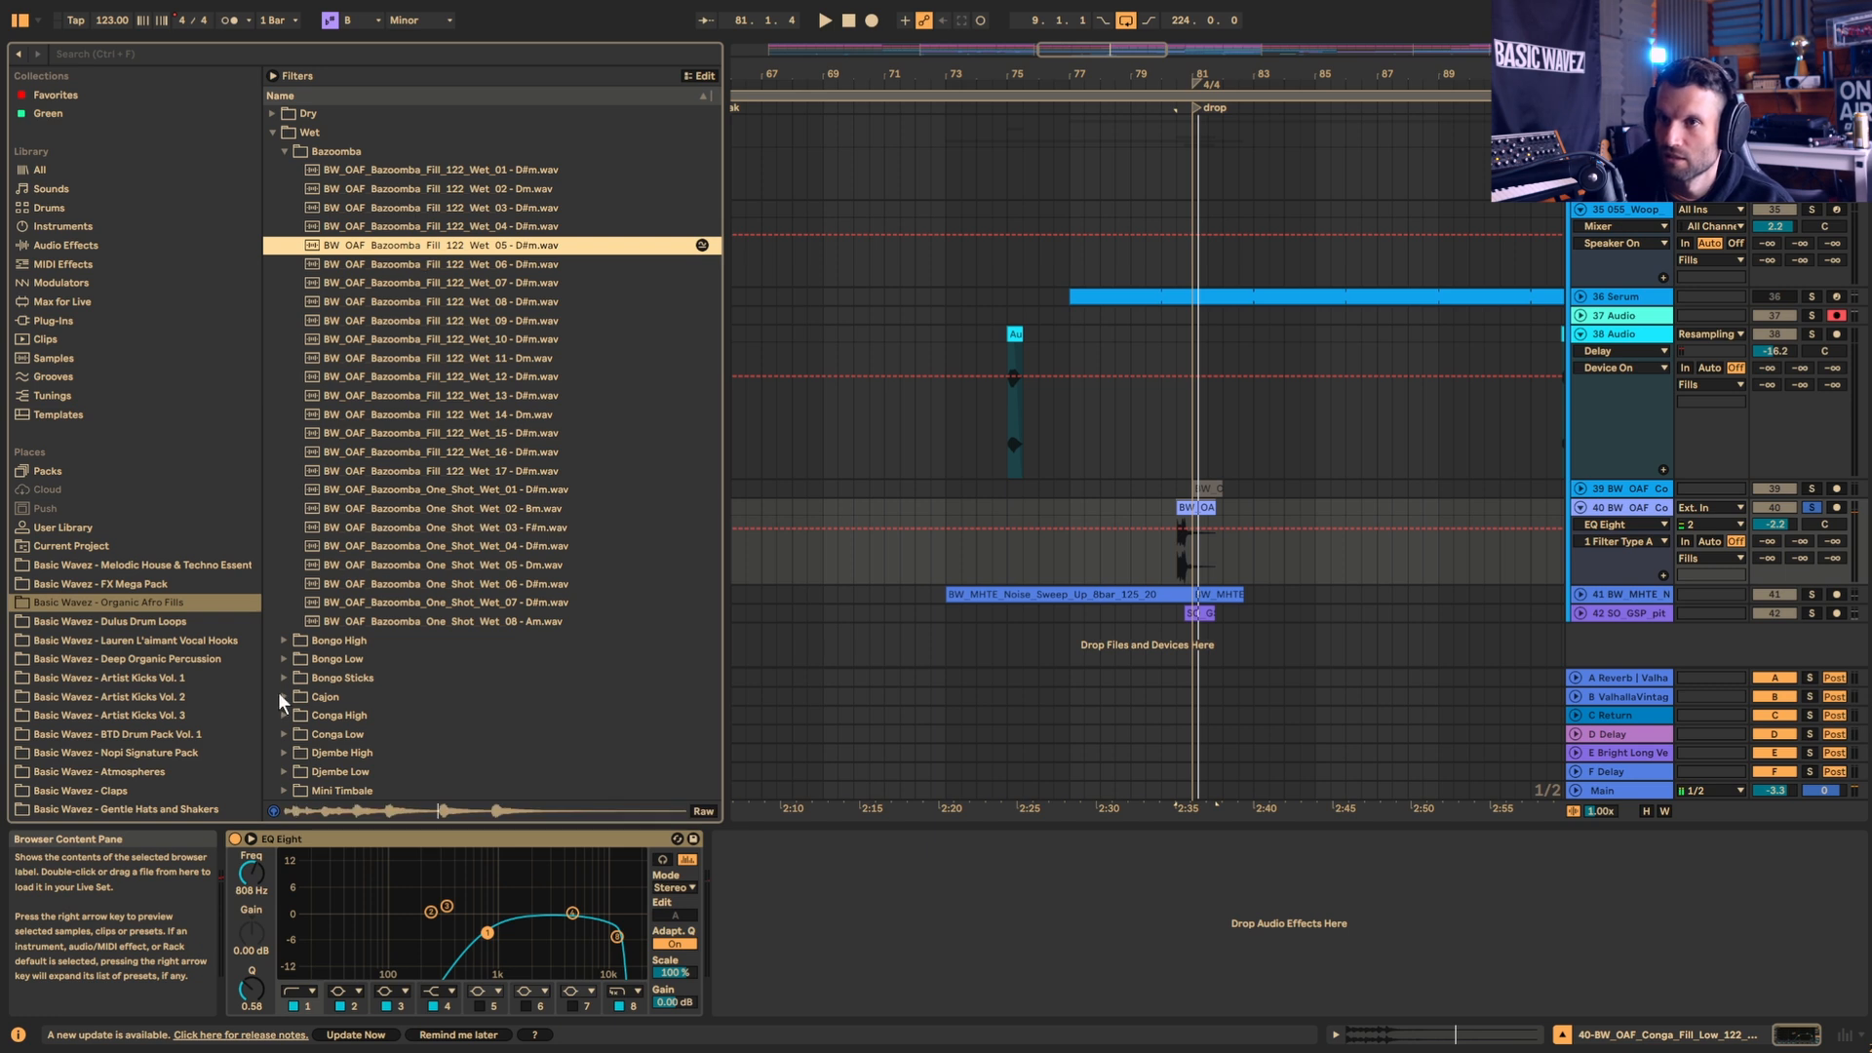
click(289, 640)
click(482, 460)
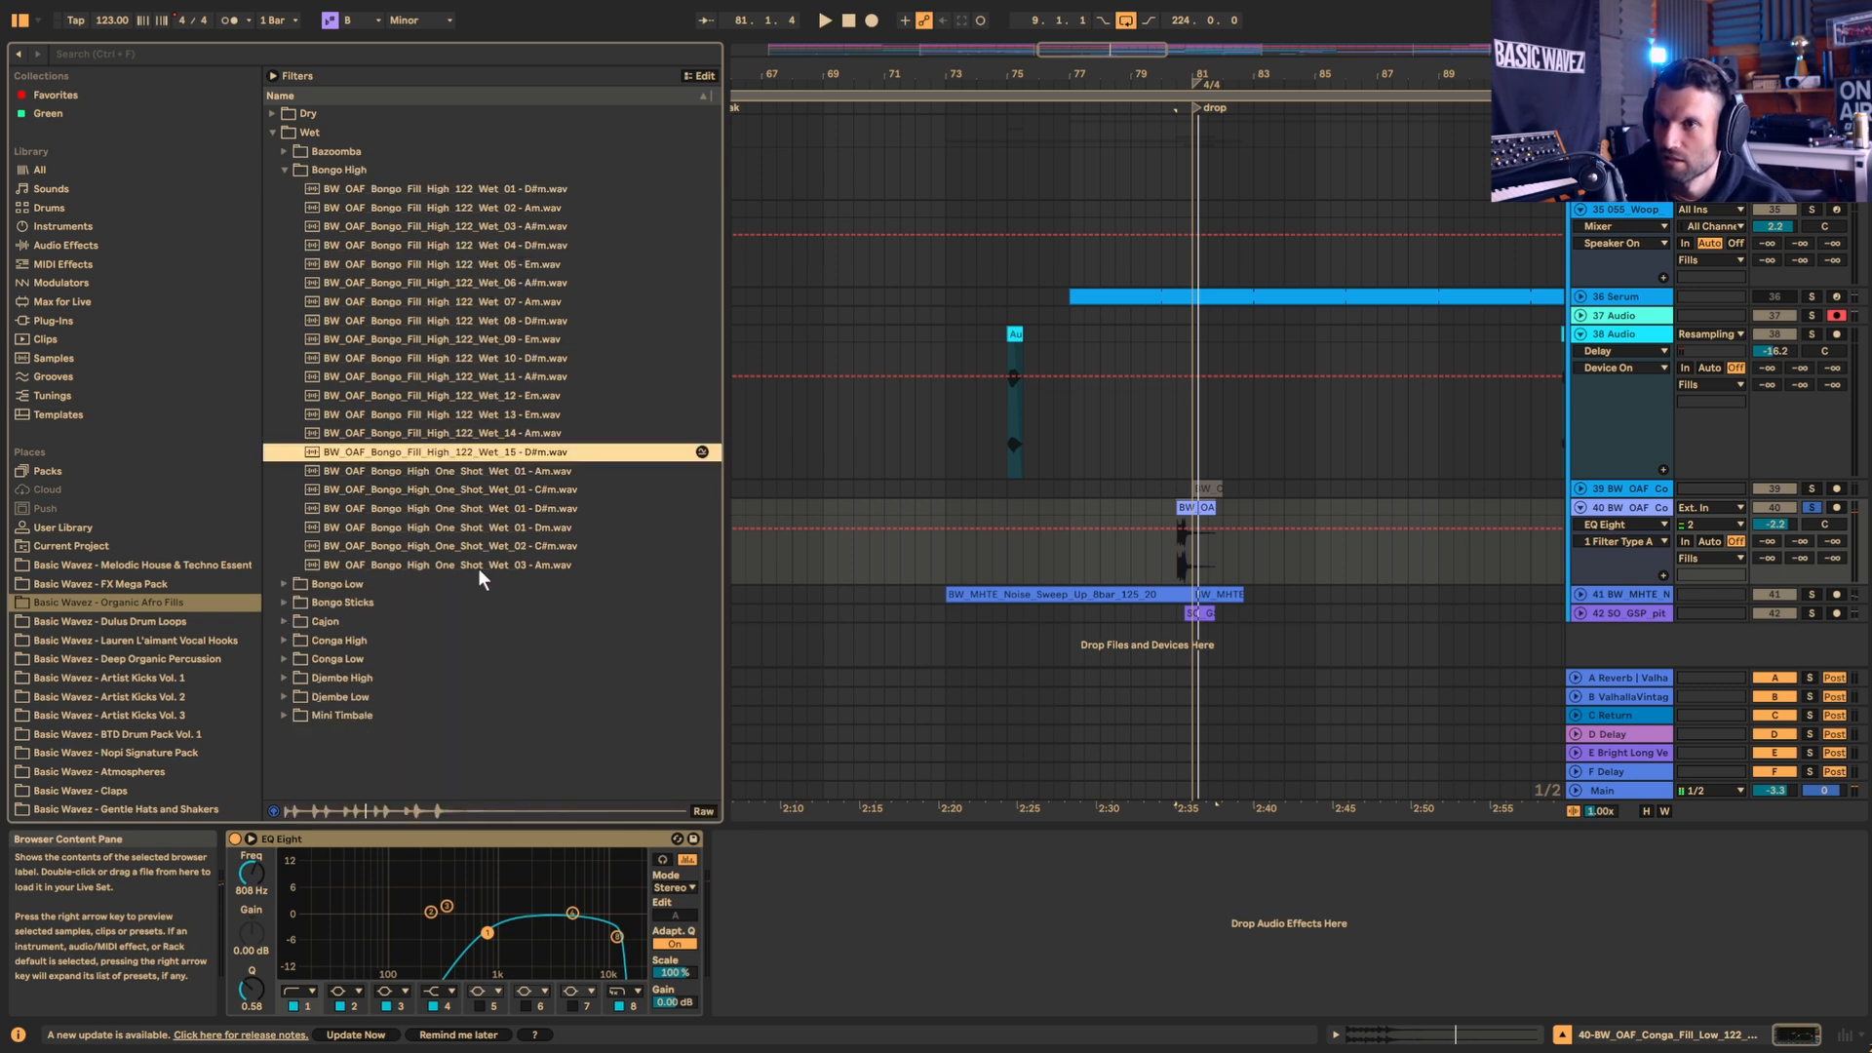
Step: Unfold the pitched perc one-shot track 42, solo it, and play its clip from 80.4
click(1159, 551)
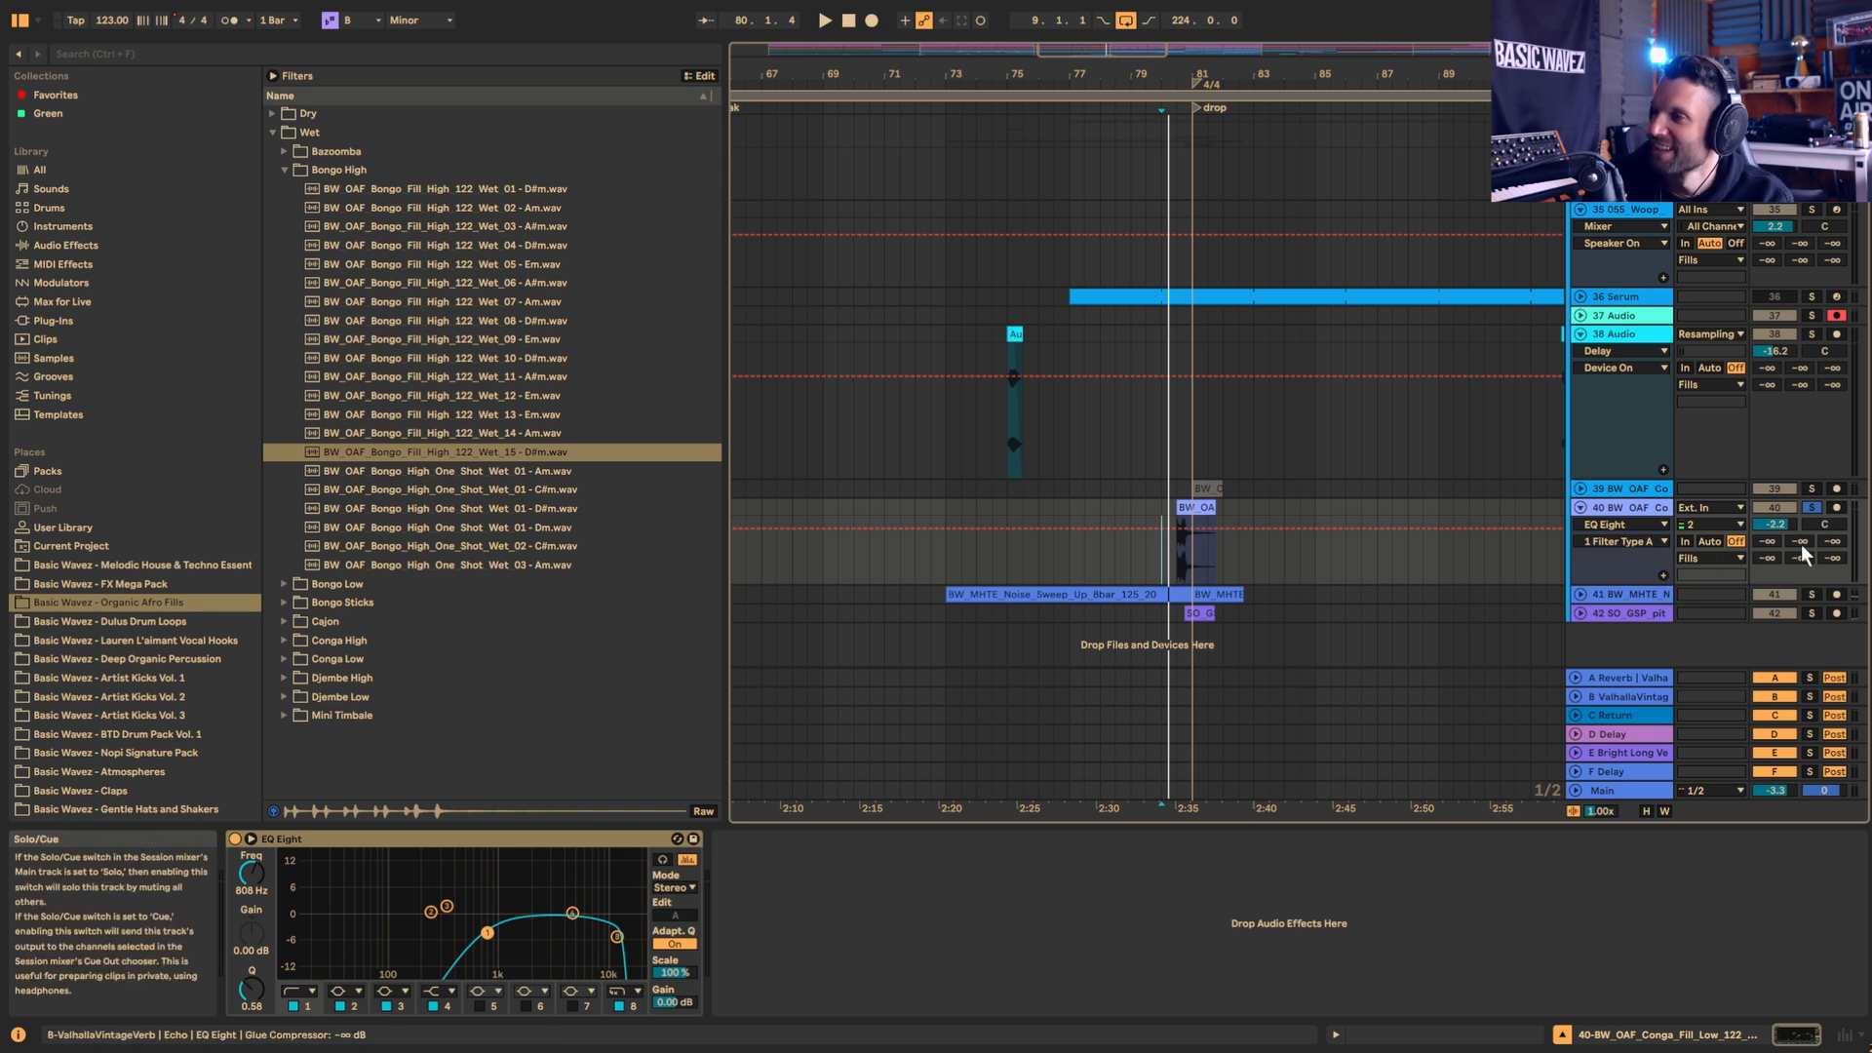
drag(1105, 45, 1109, 156)
click(1580, 613)
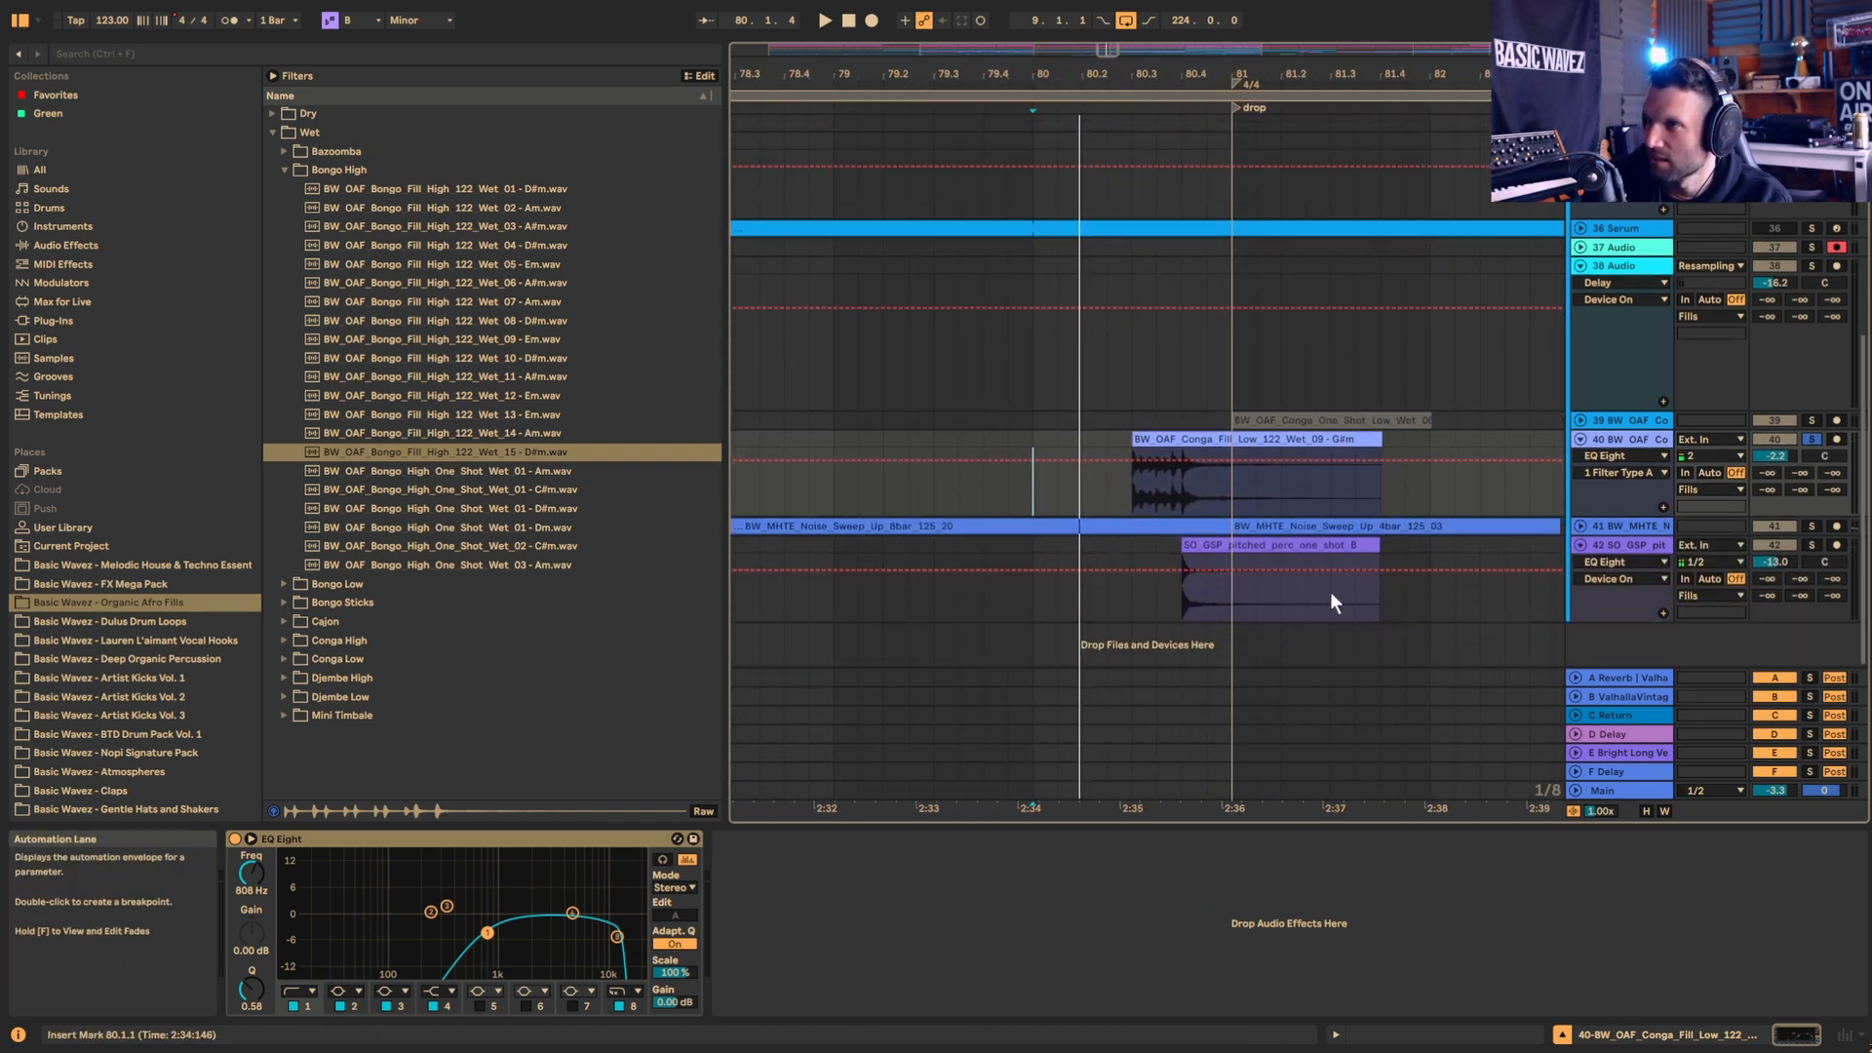
click(1173, 594)
click(1816, 539)
key(space)
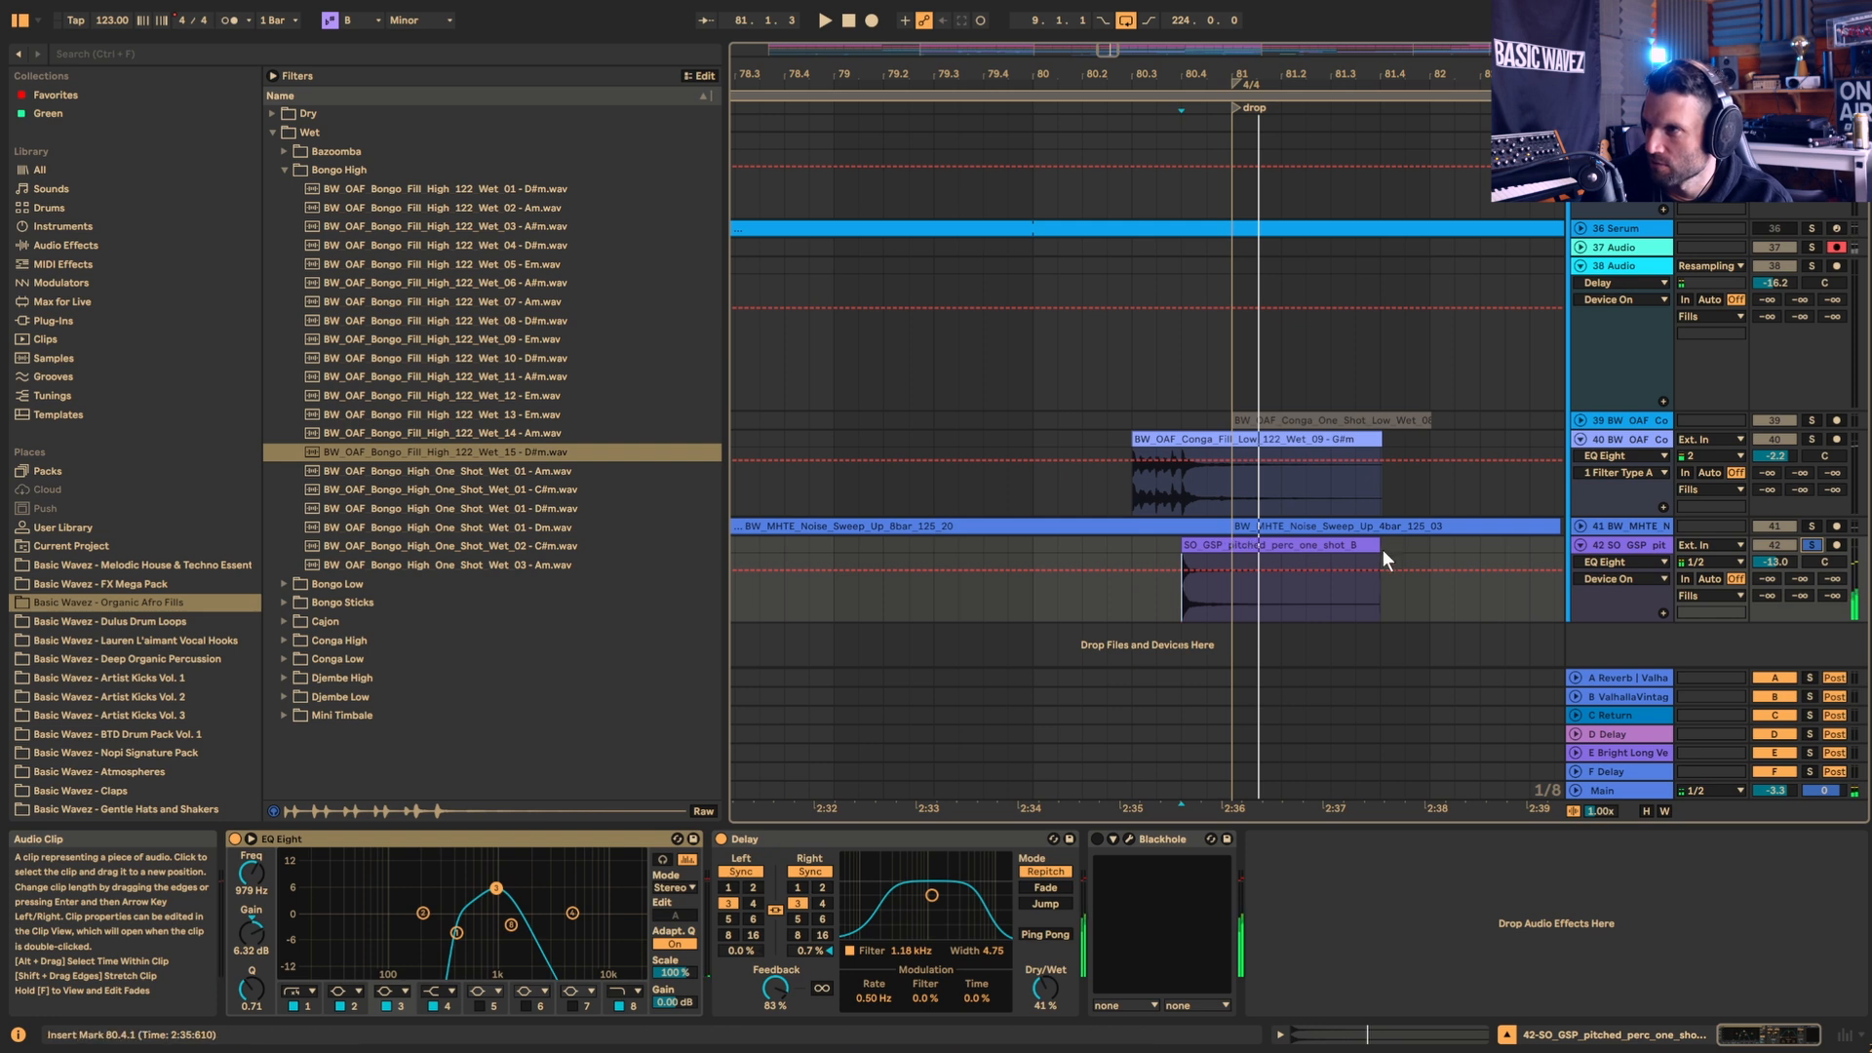
Step: Compare the conga fill and pitched perc soloed together with the full mix, starting from bar 80
click(1032, 544)
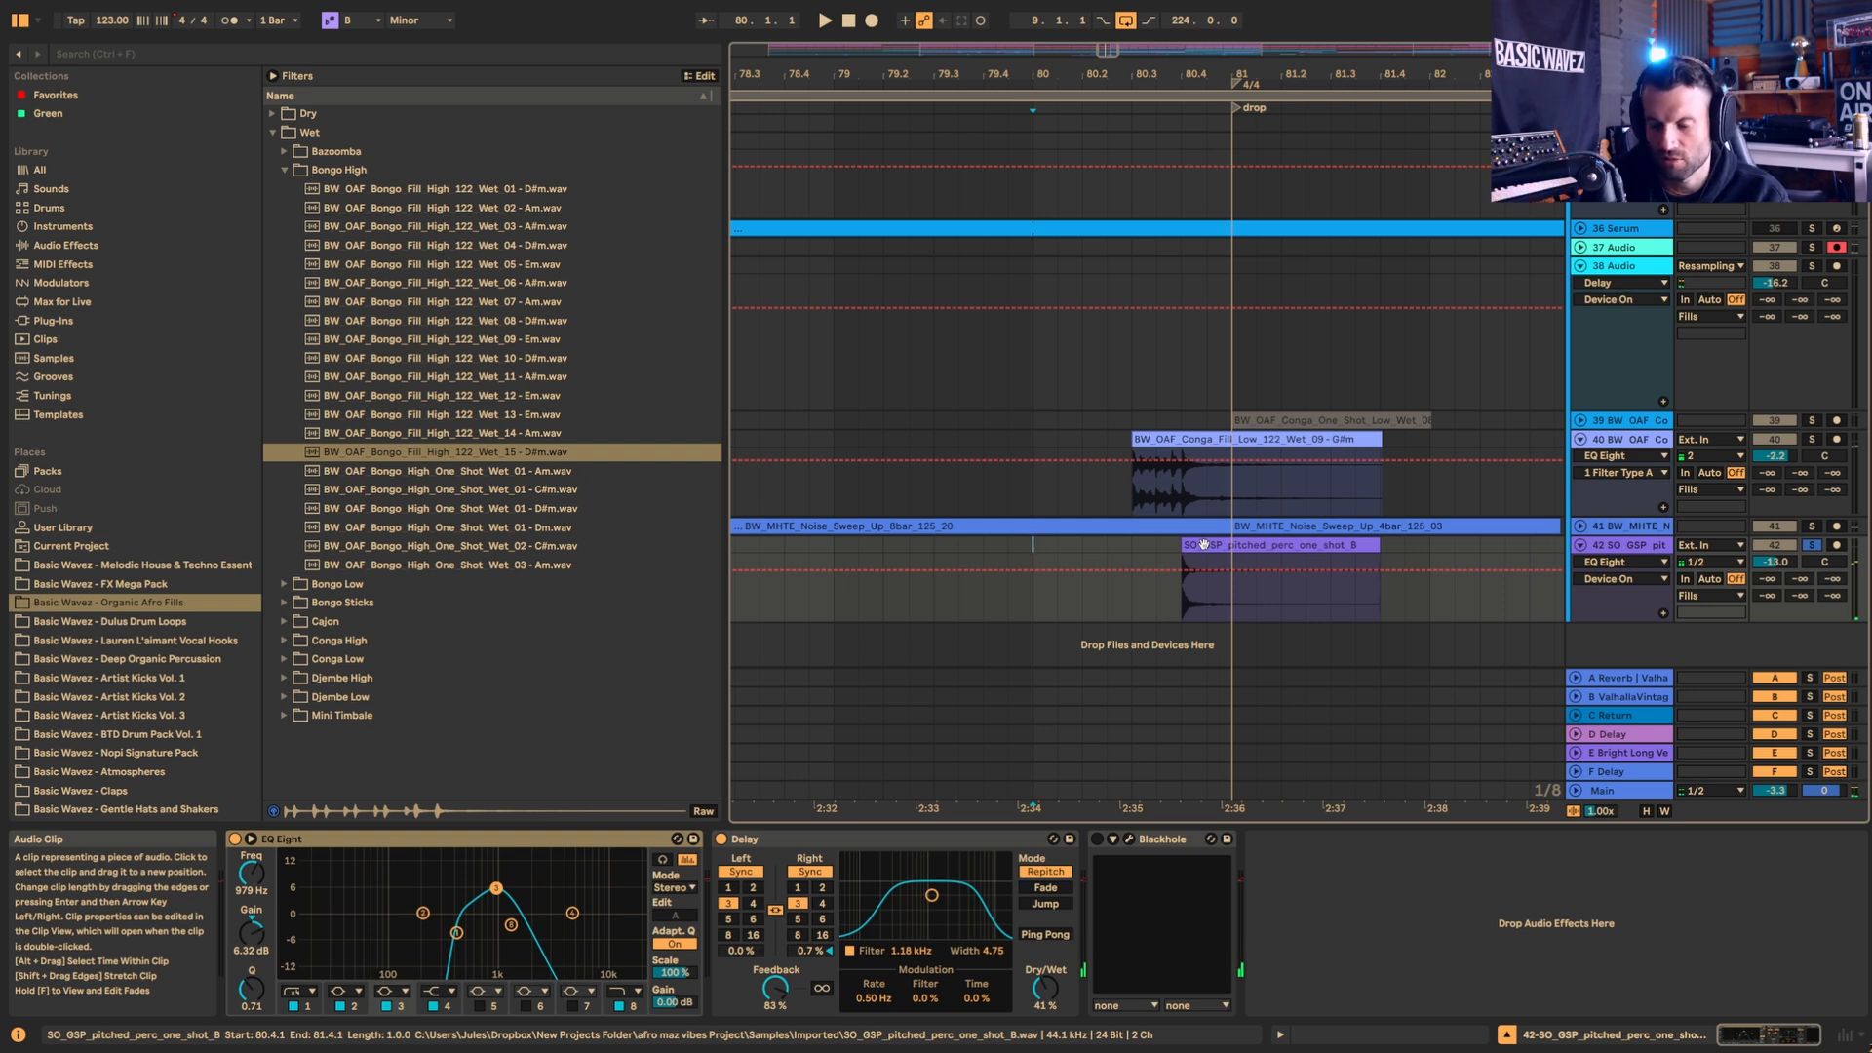
click(1811, 439)
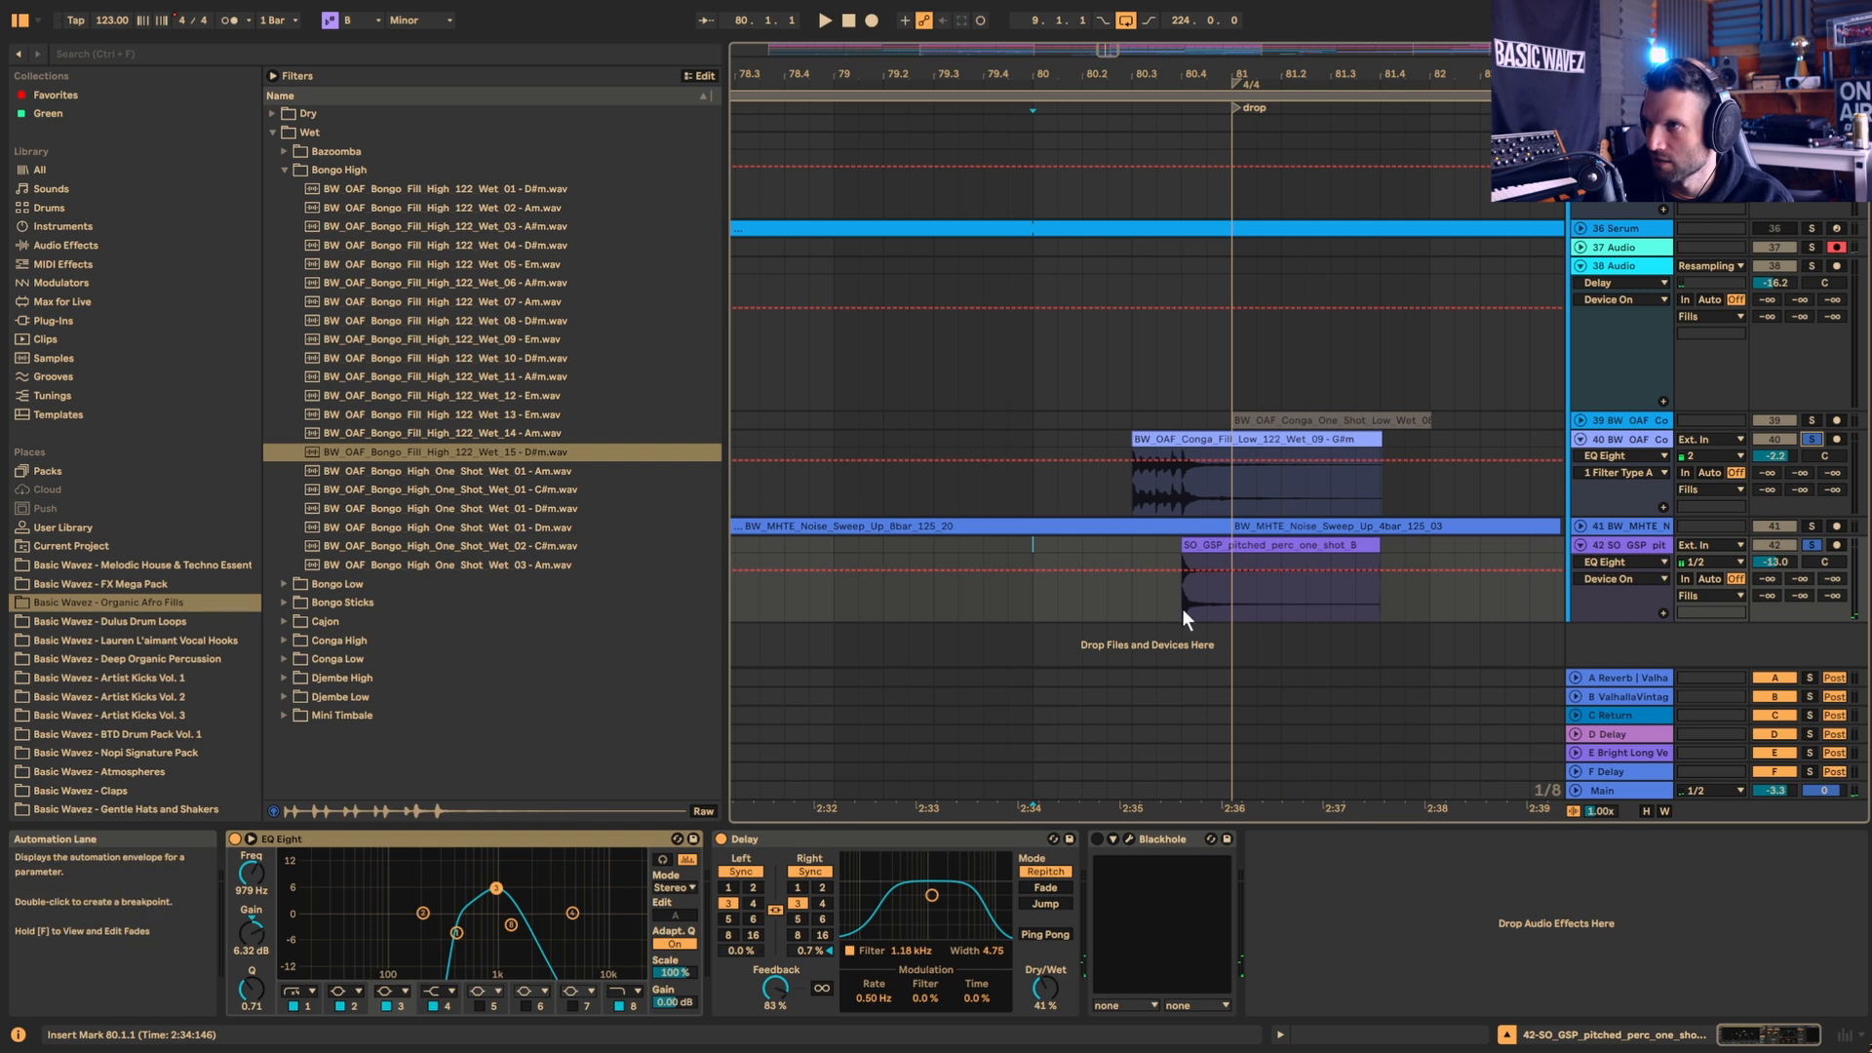
click(1812, 542)
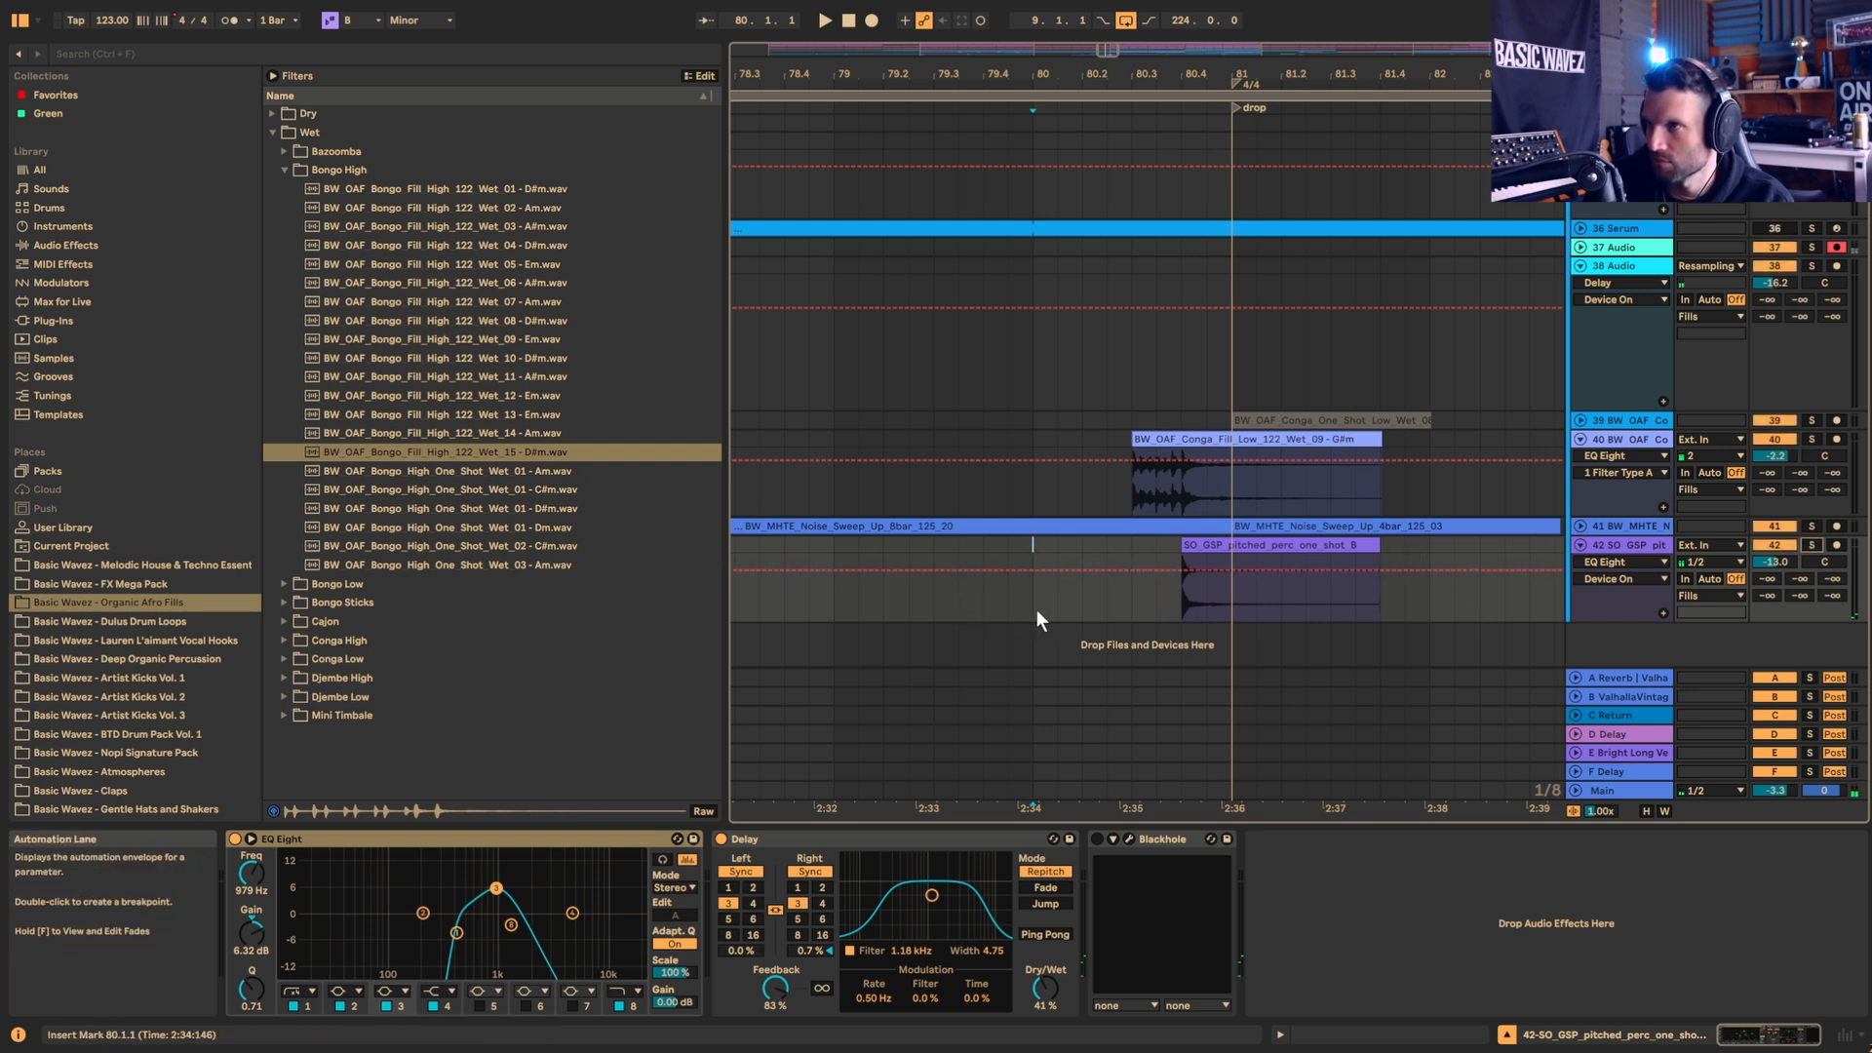
key(space)
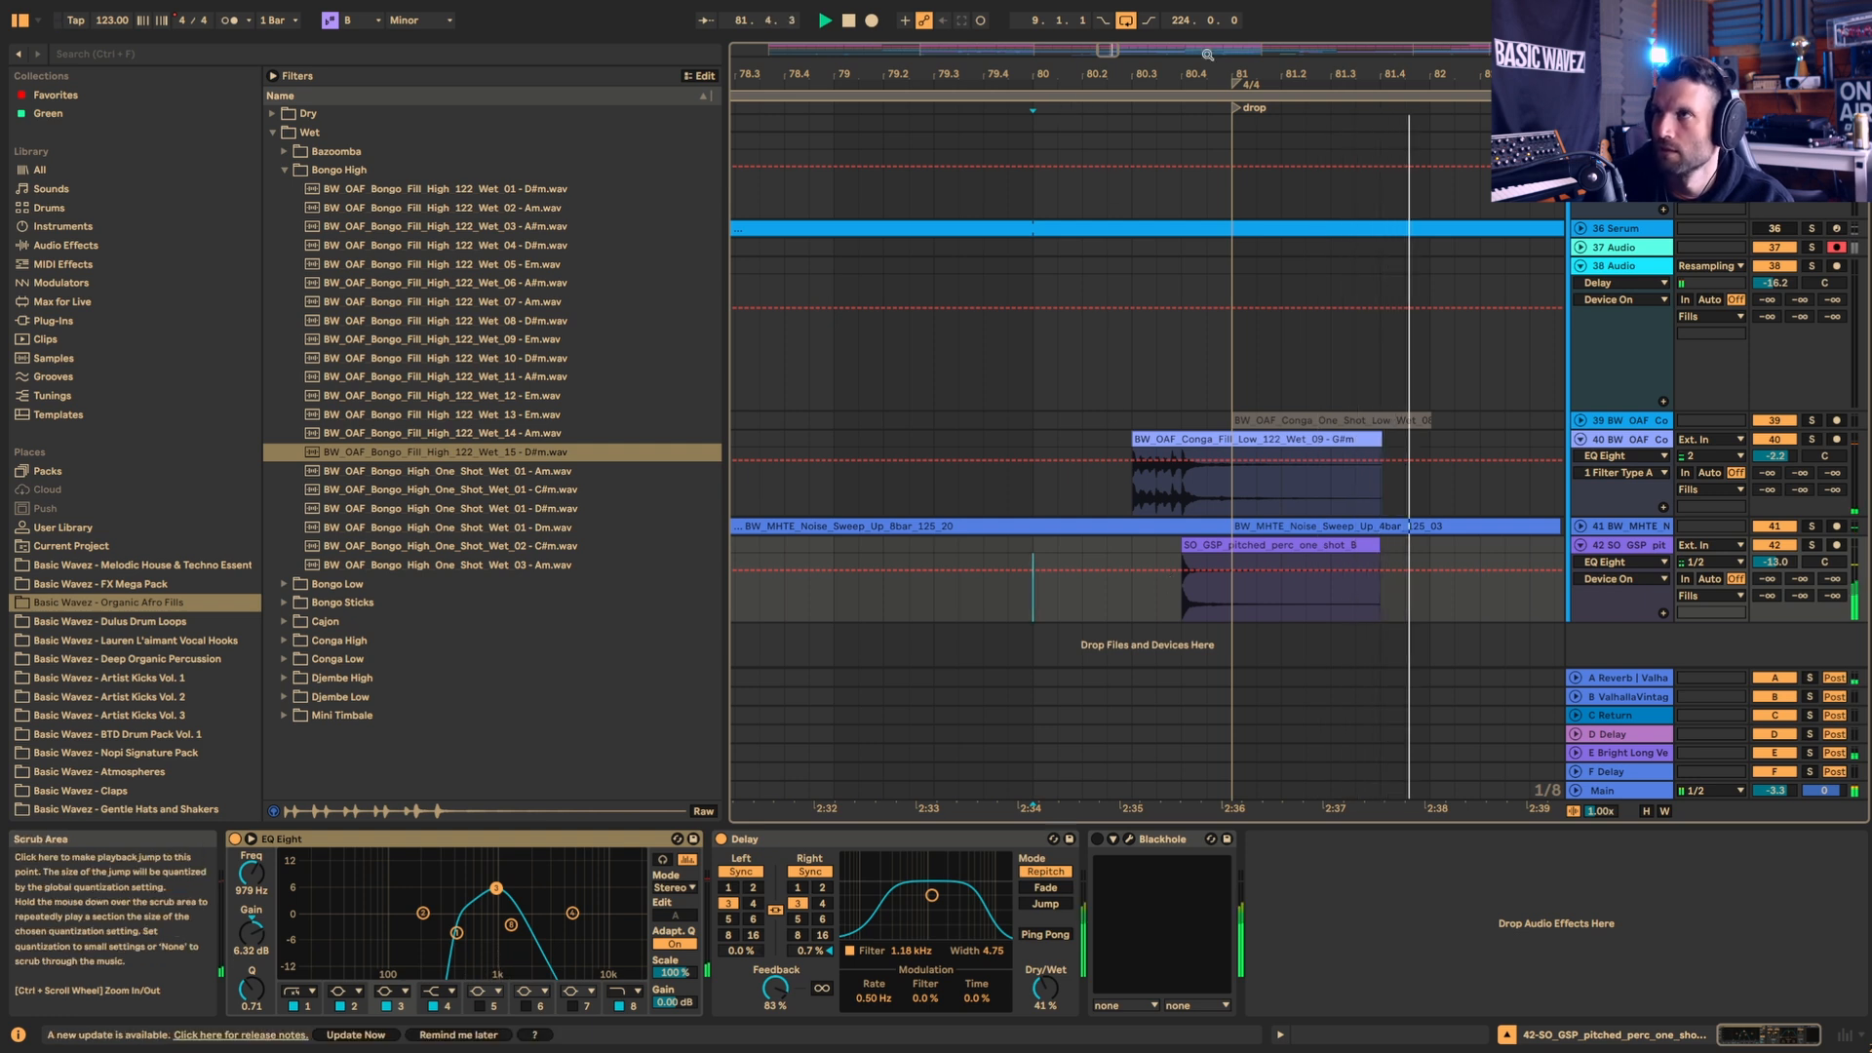
Step: Inspect the Ozone 9 Maximizer settings on the Main track and close the plug-in window
mouse_move(1110, 44)
mouse_down()
mouse_move(1113, 4)
mouse_move(1105, 27)
mouse_up()
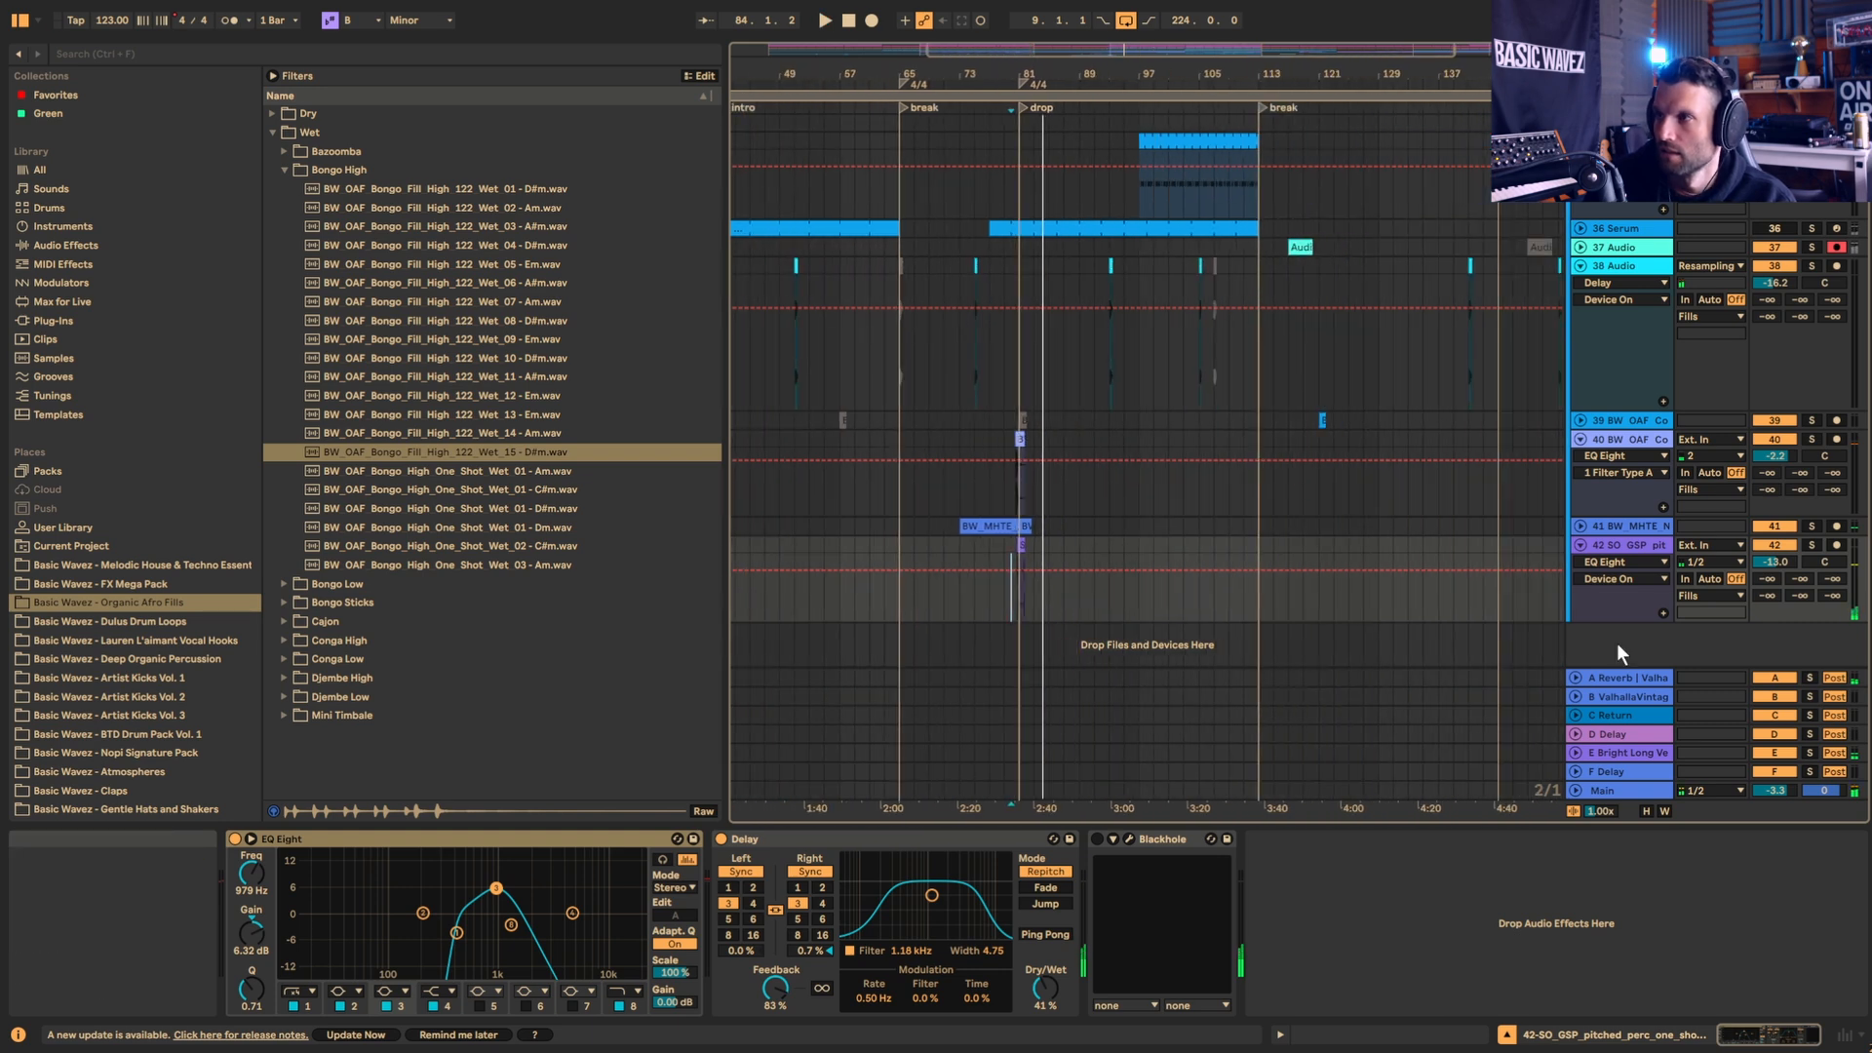
click(1626, 793)
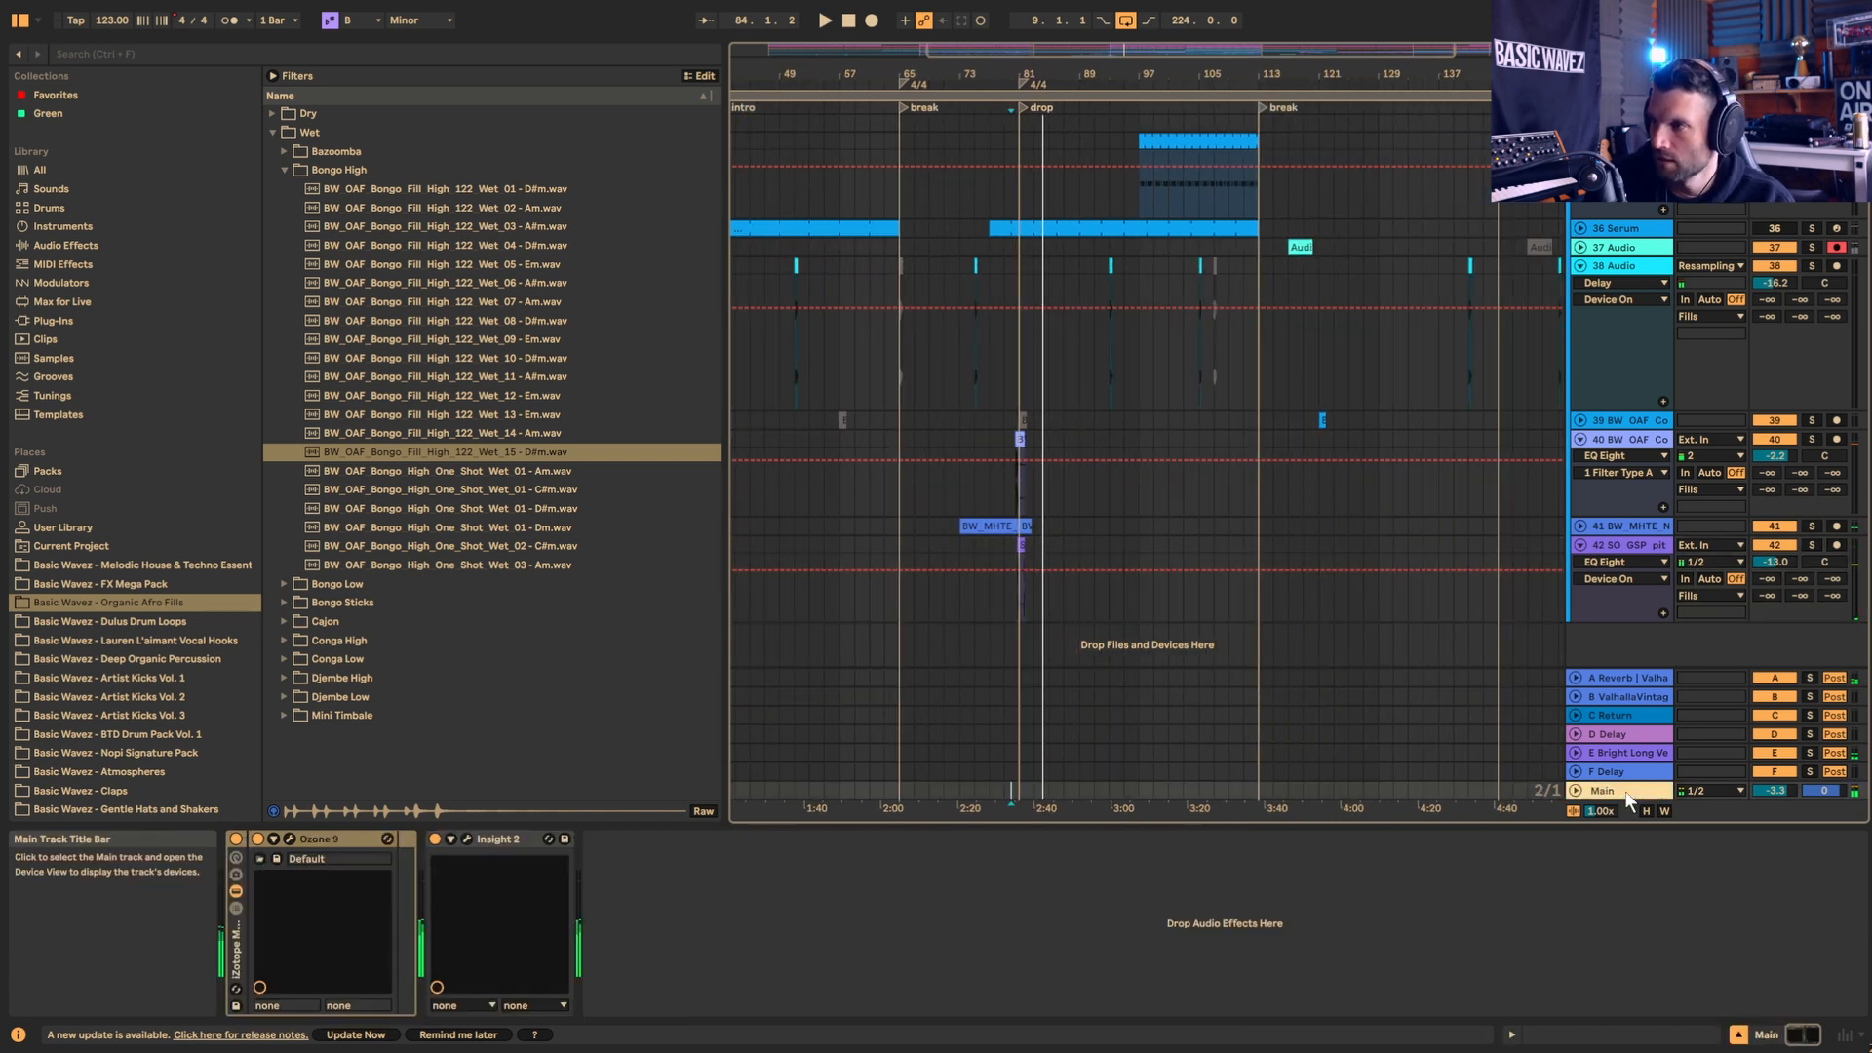
click(286, 838)
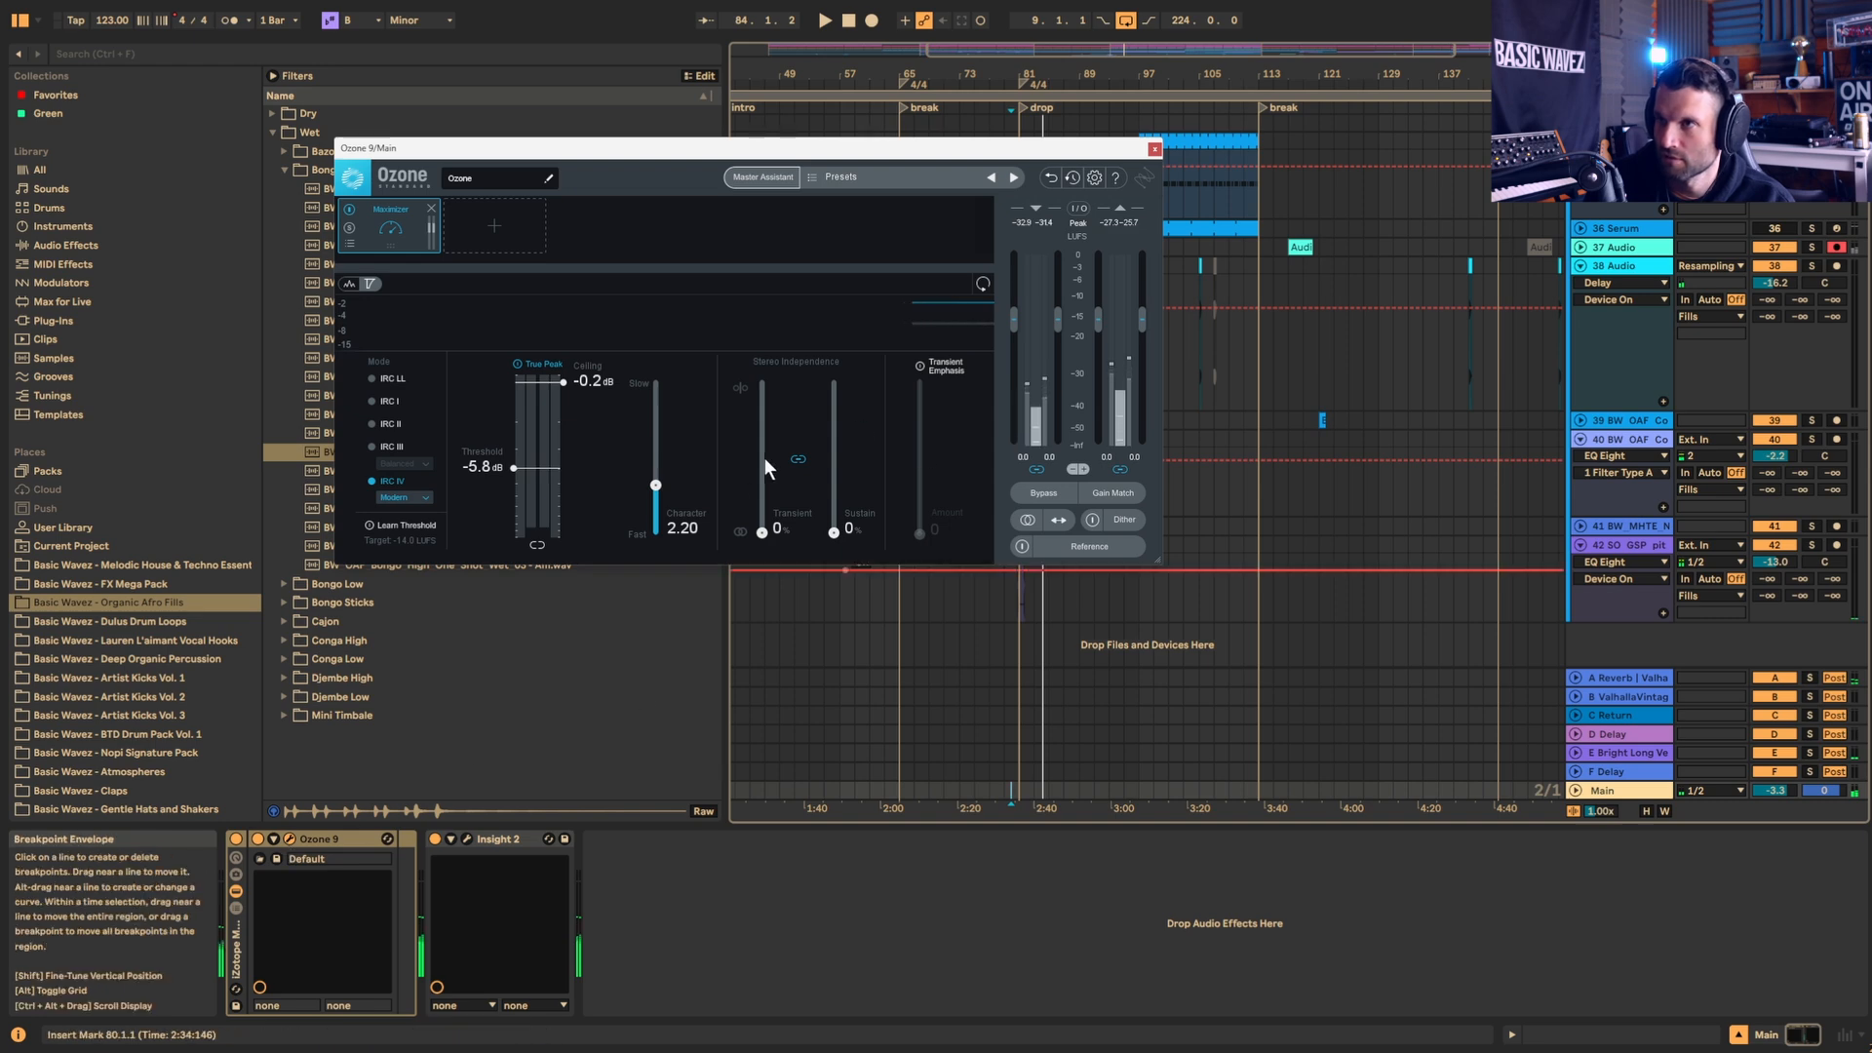
click(1154, 149)
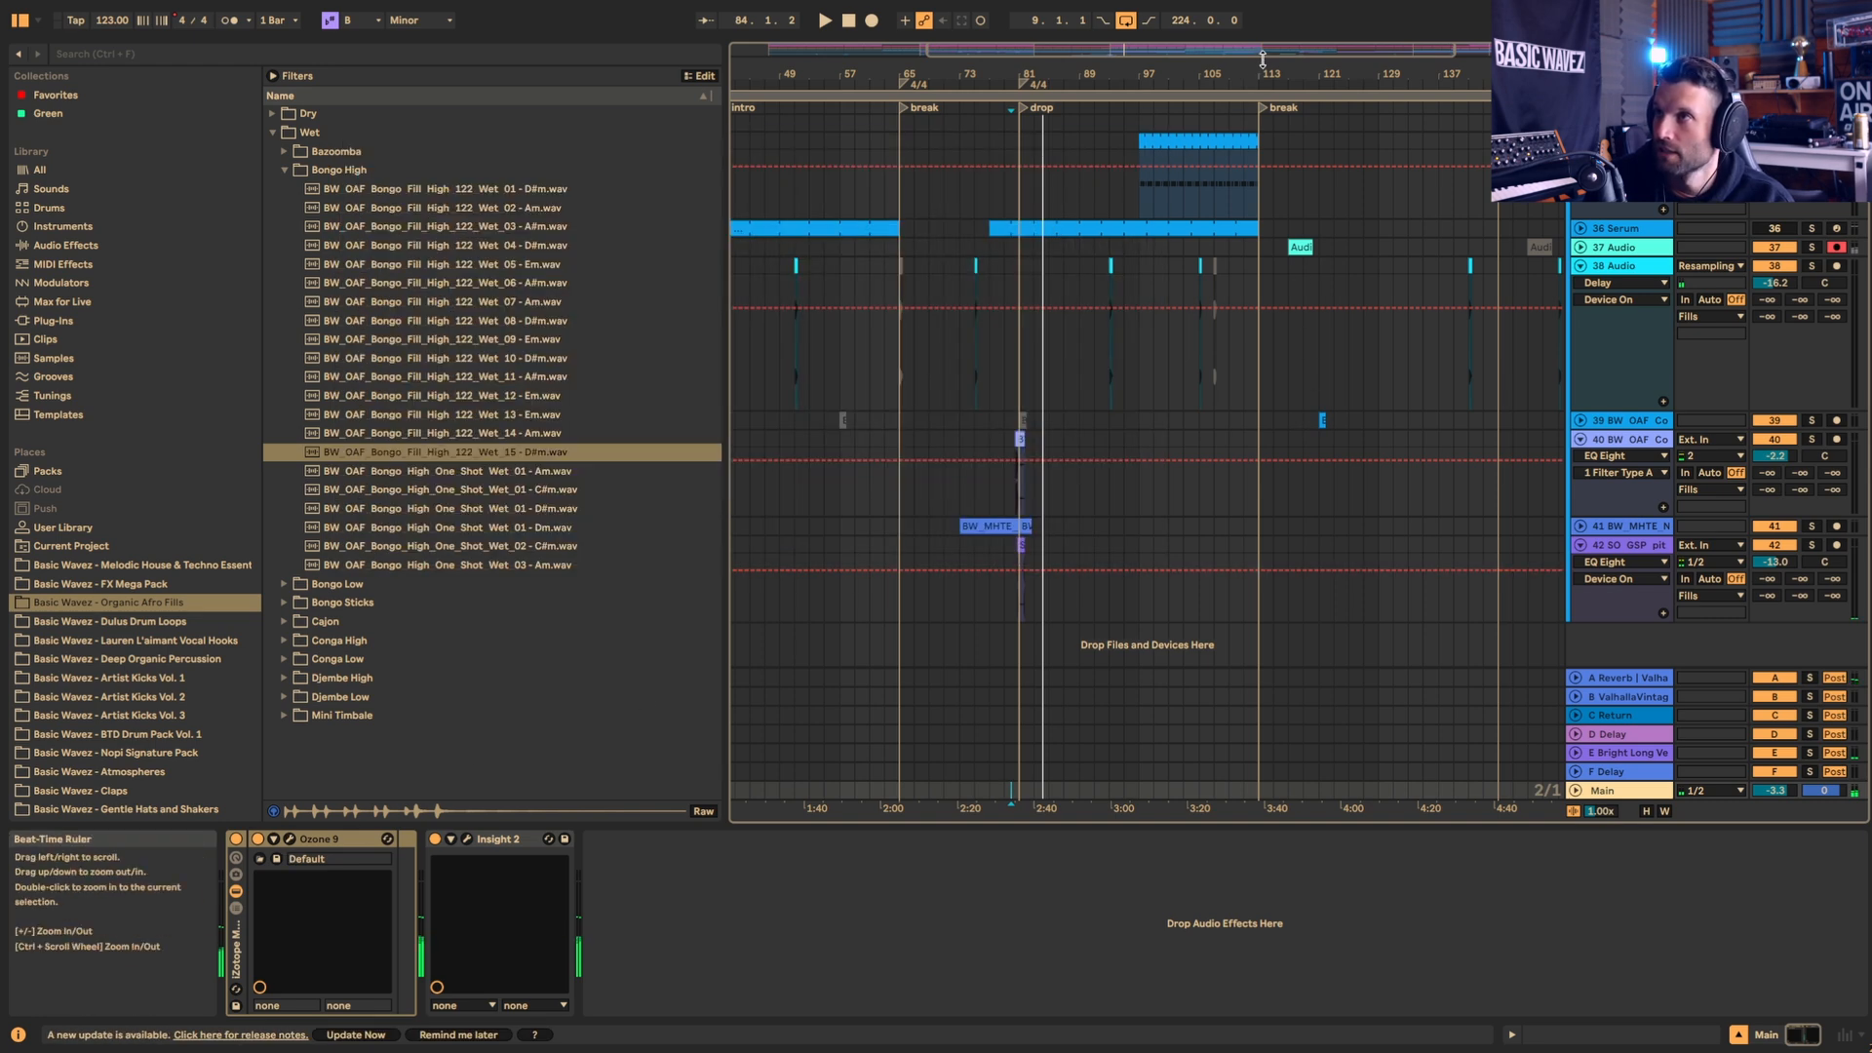
Step: Fold all the tracks and the Fills group to show the whole arrangement from the DJ intro to the outro
drag(1261, 66, 1260, 47)
alt+click(1582, 267)
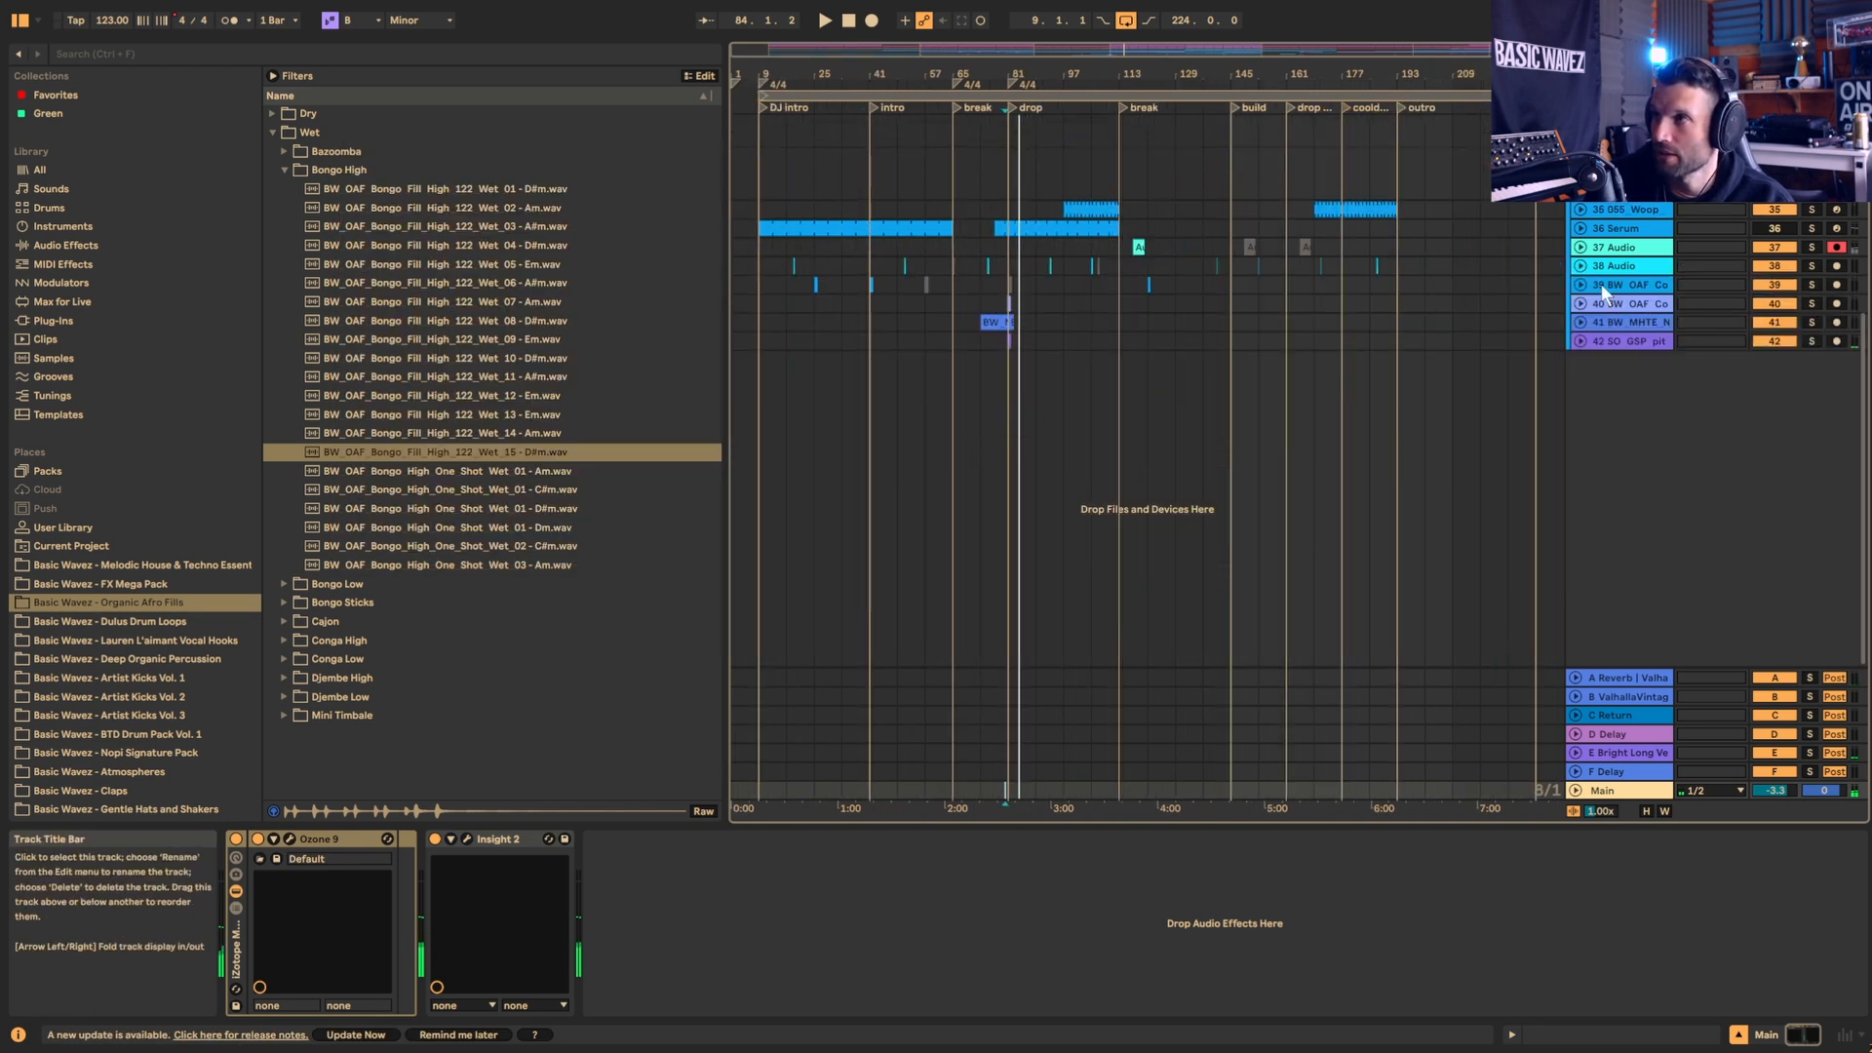
scroll(1615, 331, up, 3)
click(1577, 360)
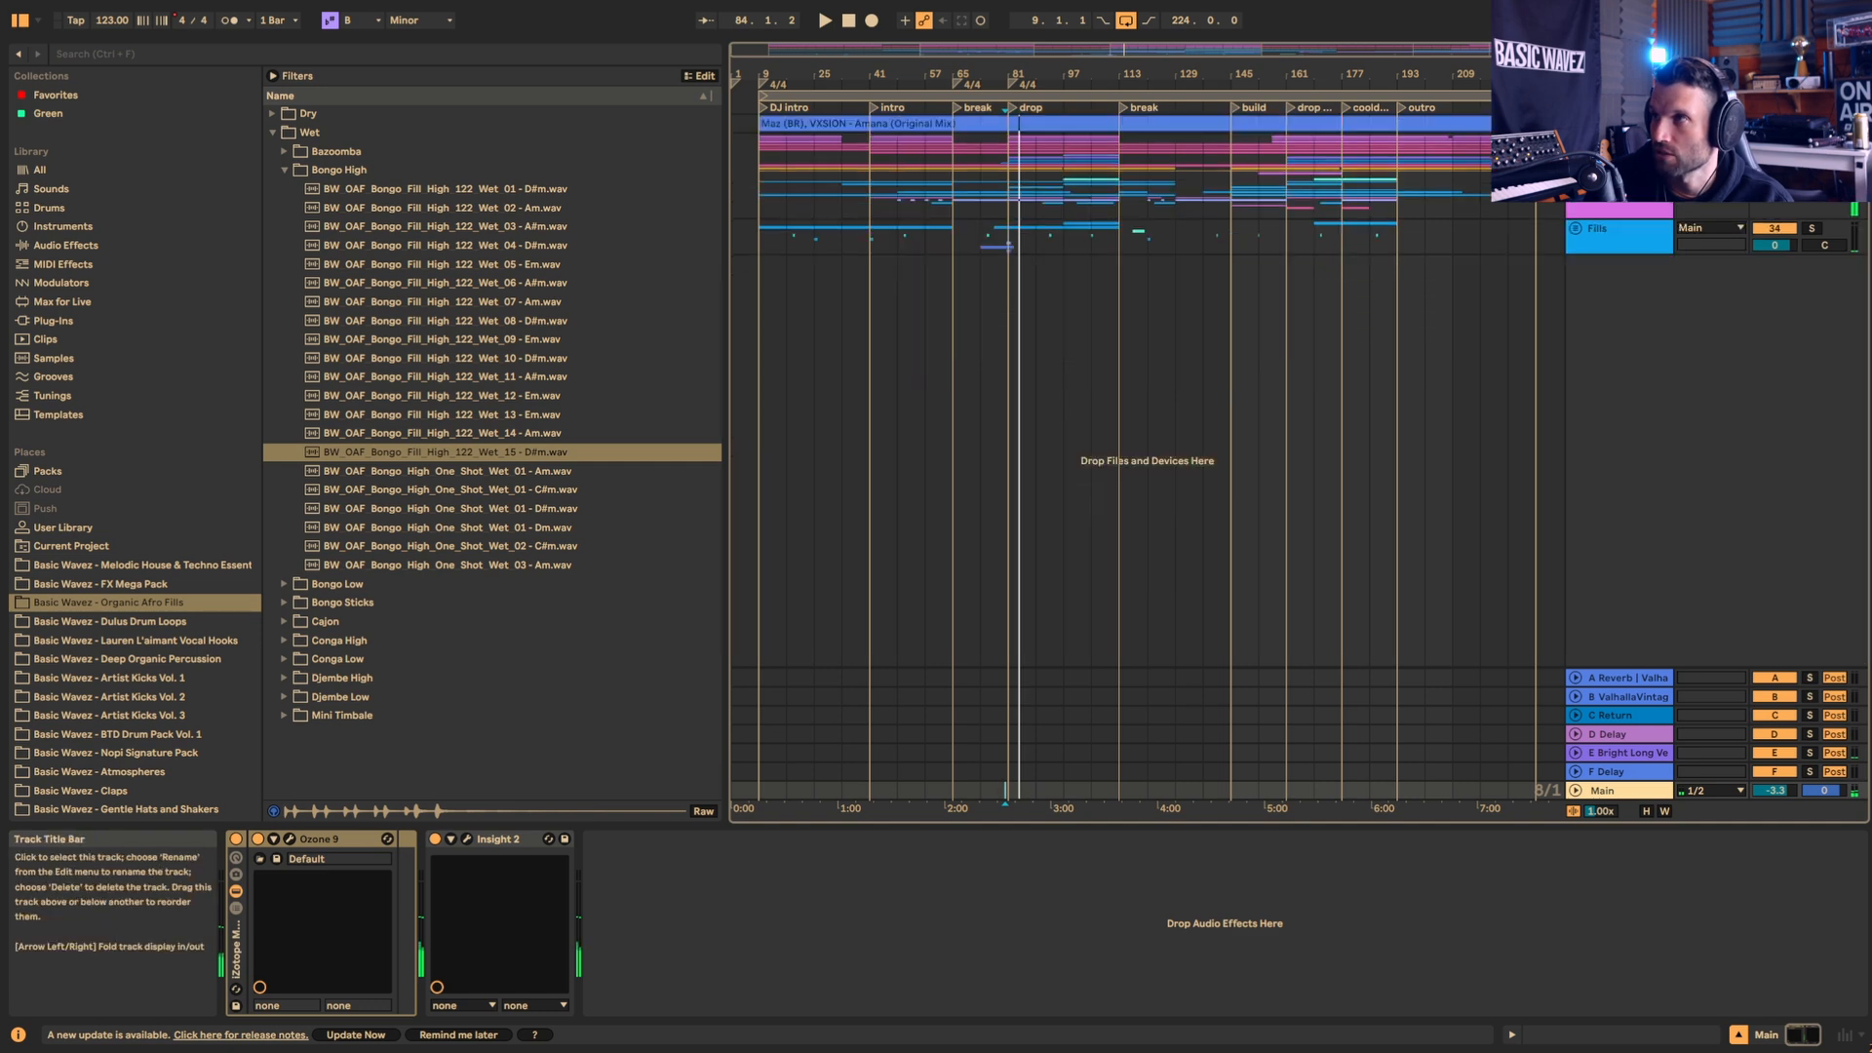
scroll(1580, 364, up, 1)
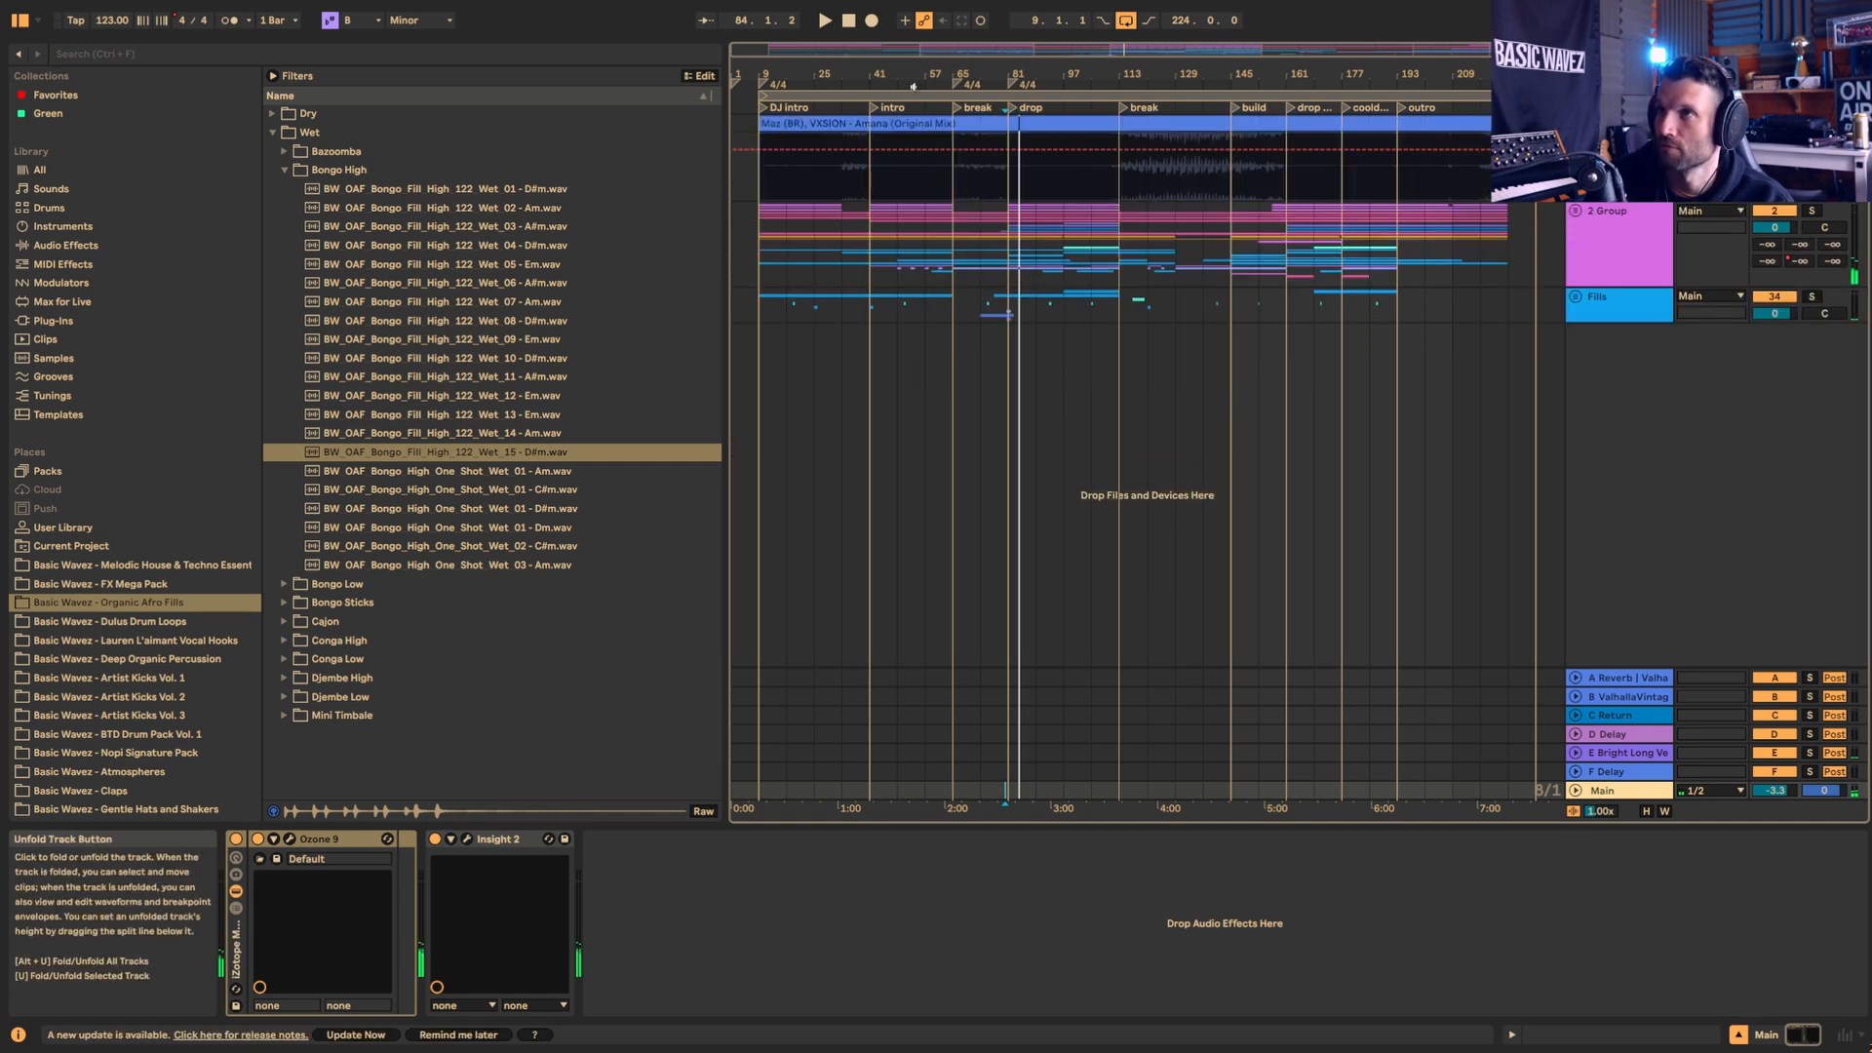
Step: Examine the arrangement sections against the Amana reference track, marking positions around the intro, first break, second drop and outro
drag(838, 49, 777, 56)
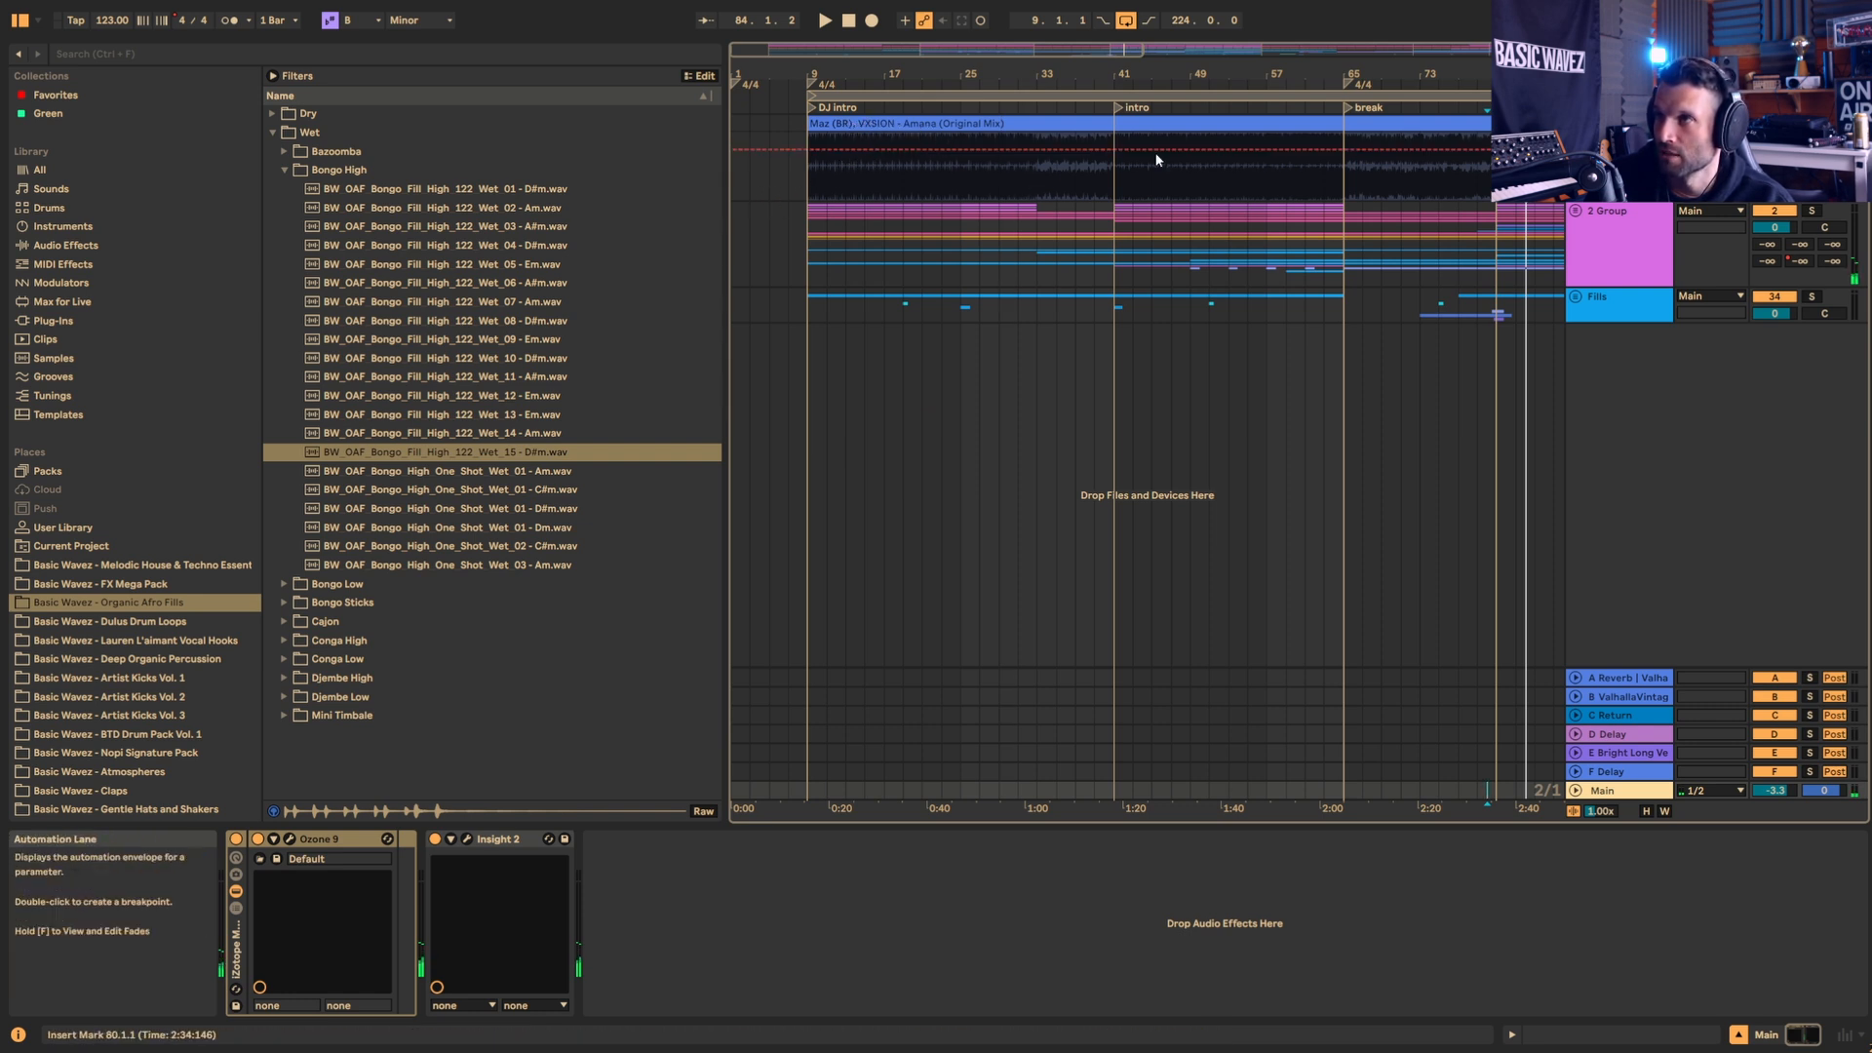
drag(1131, 49, 1131, 24)
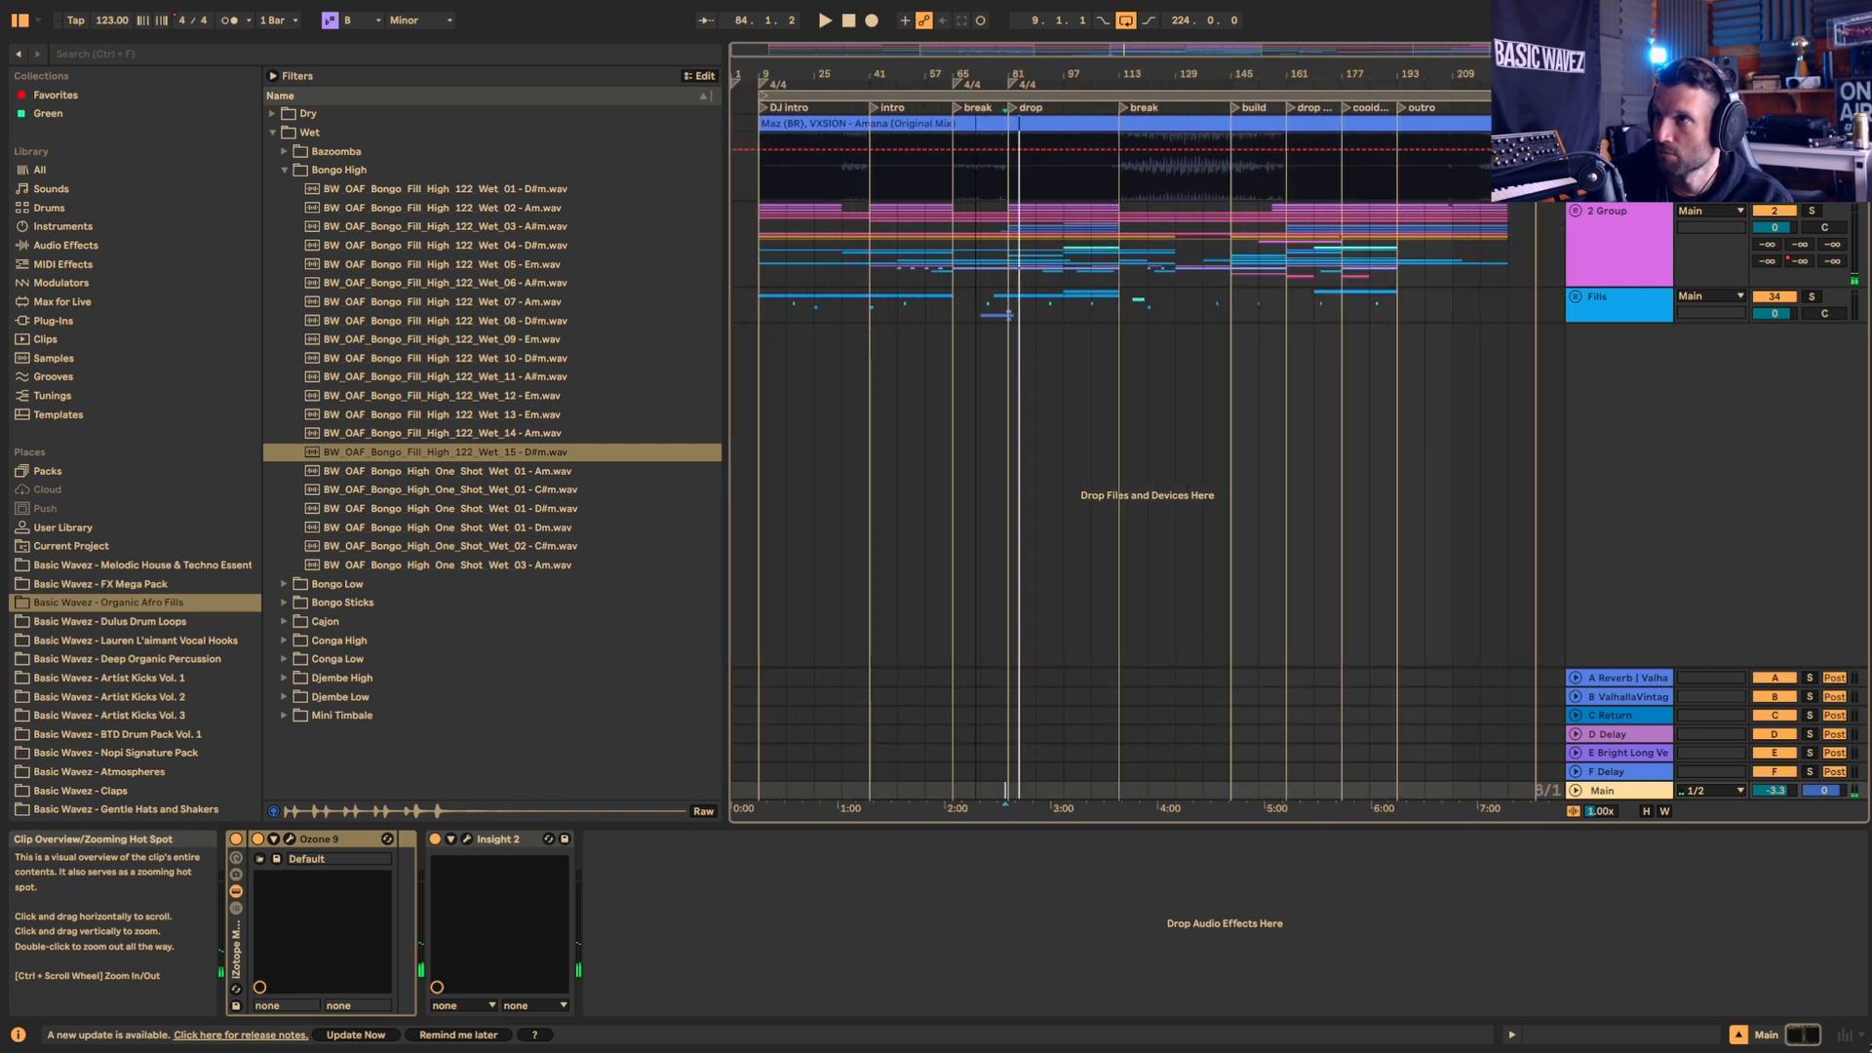
click(891, 242)
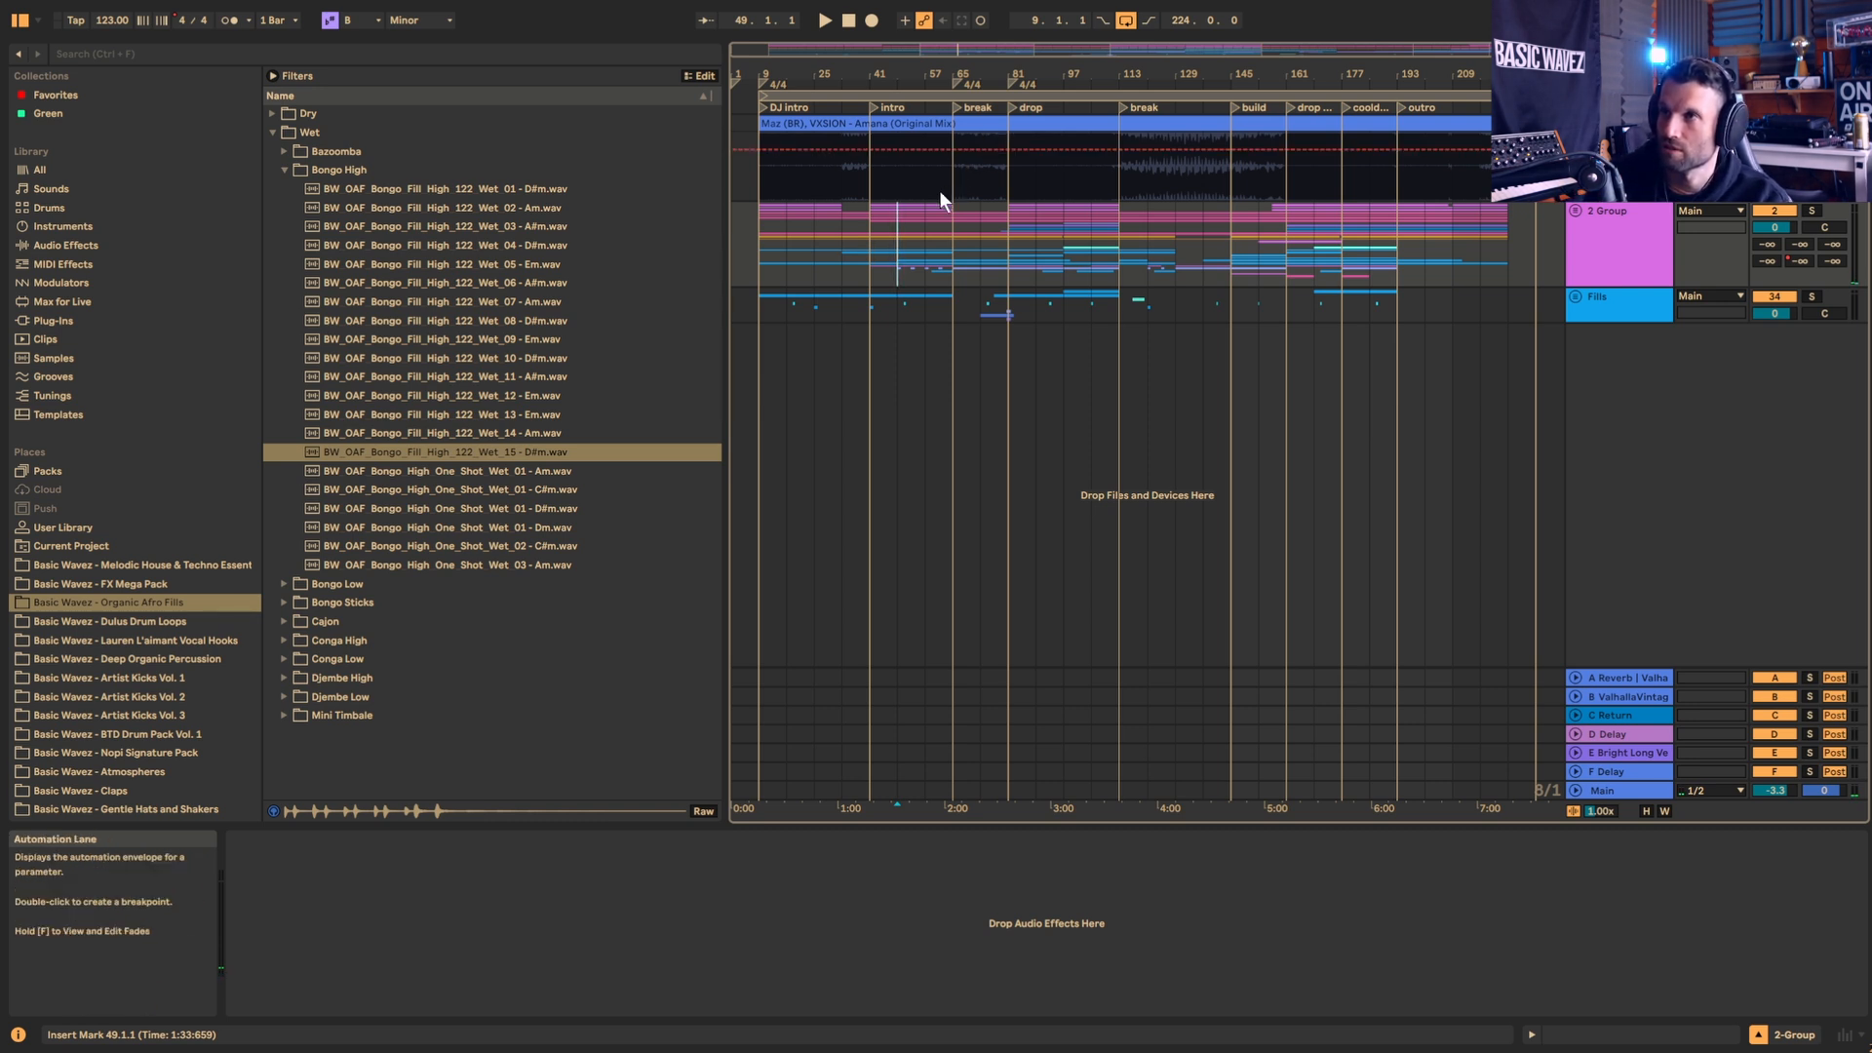
drag(843, 193, 869, 194)
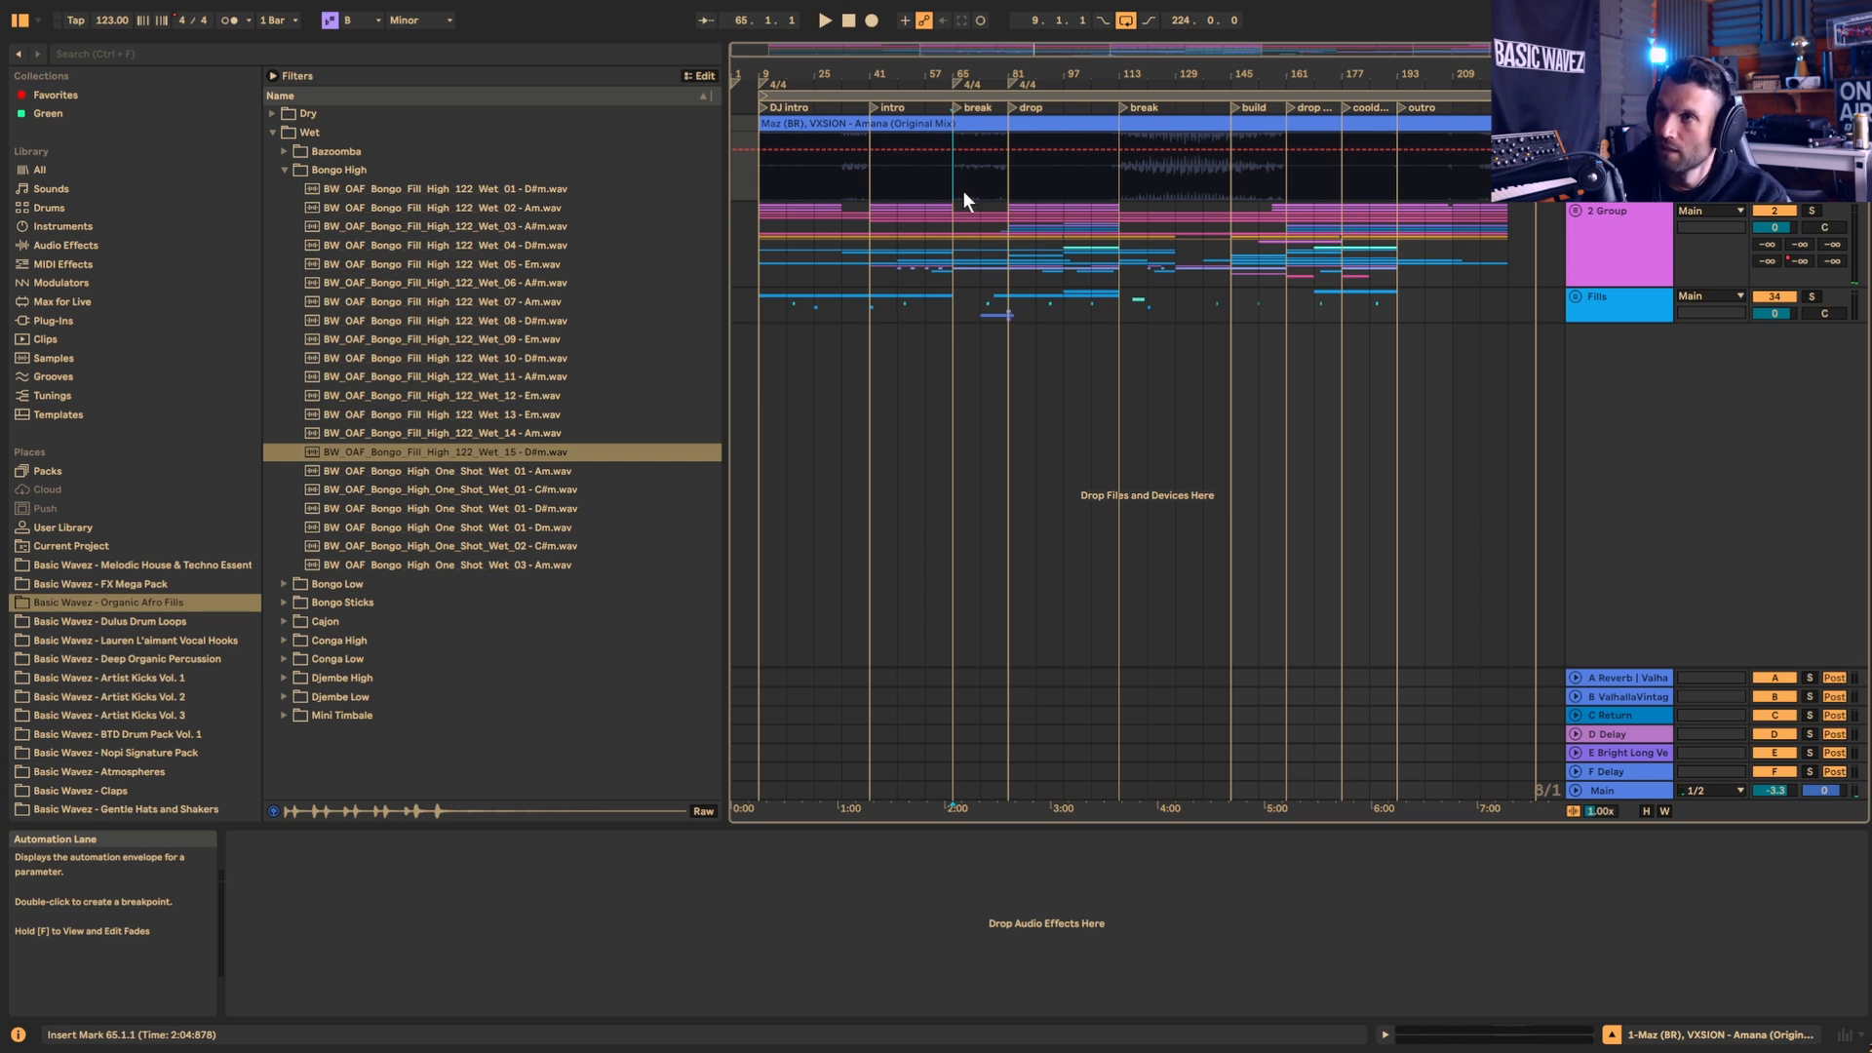
click(1274, 193)
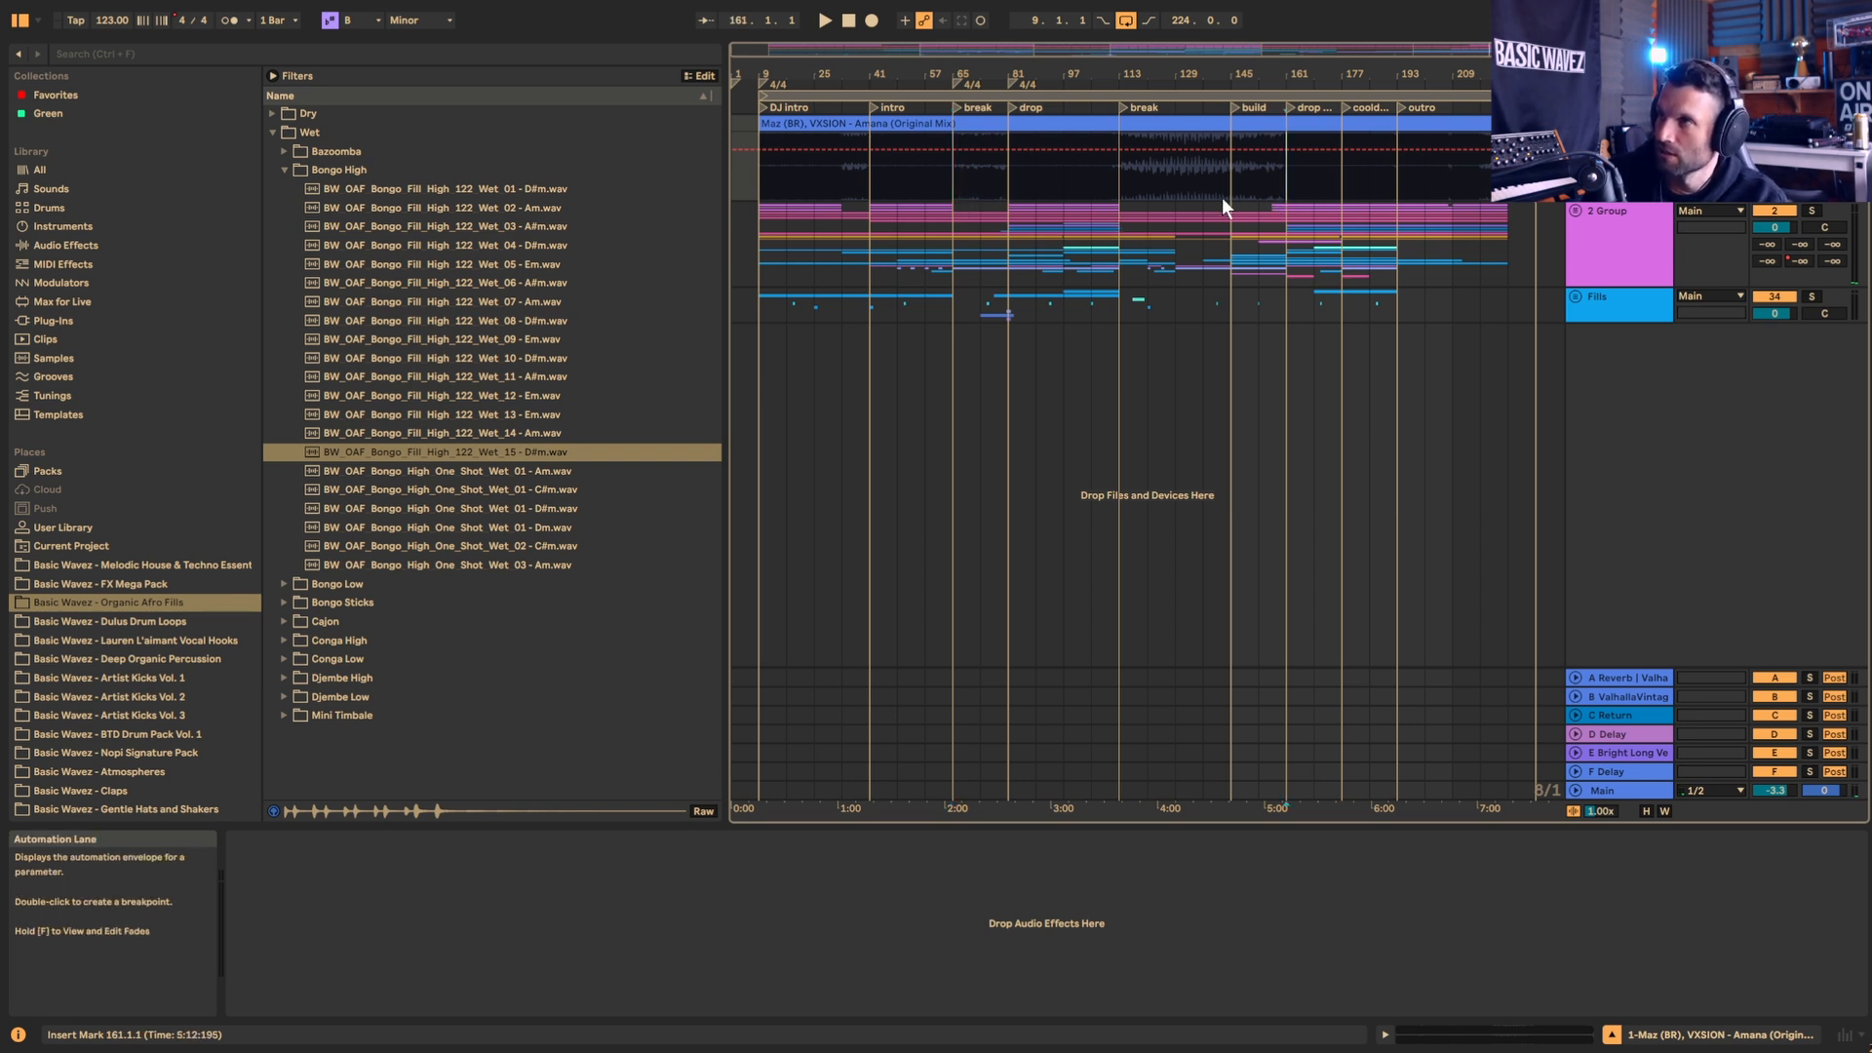
click(1225, 203)
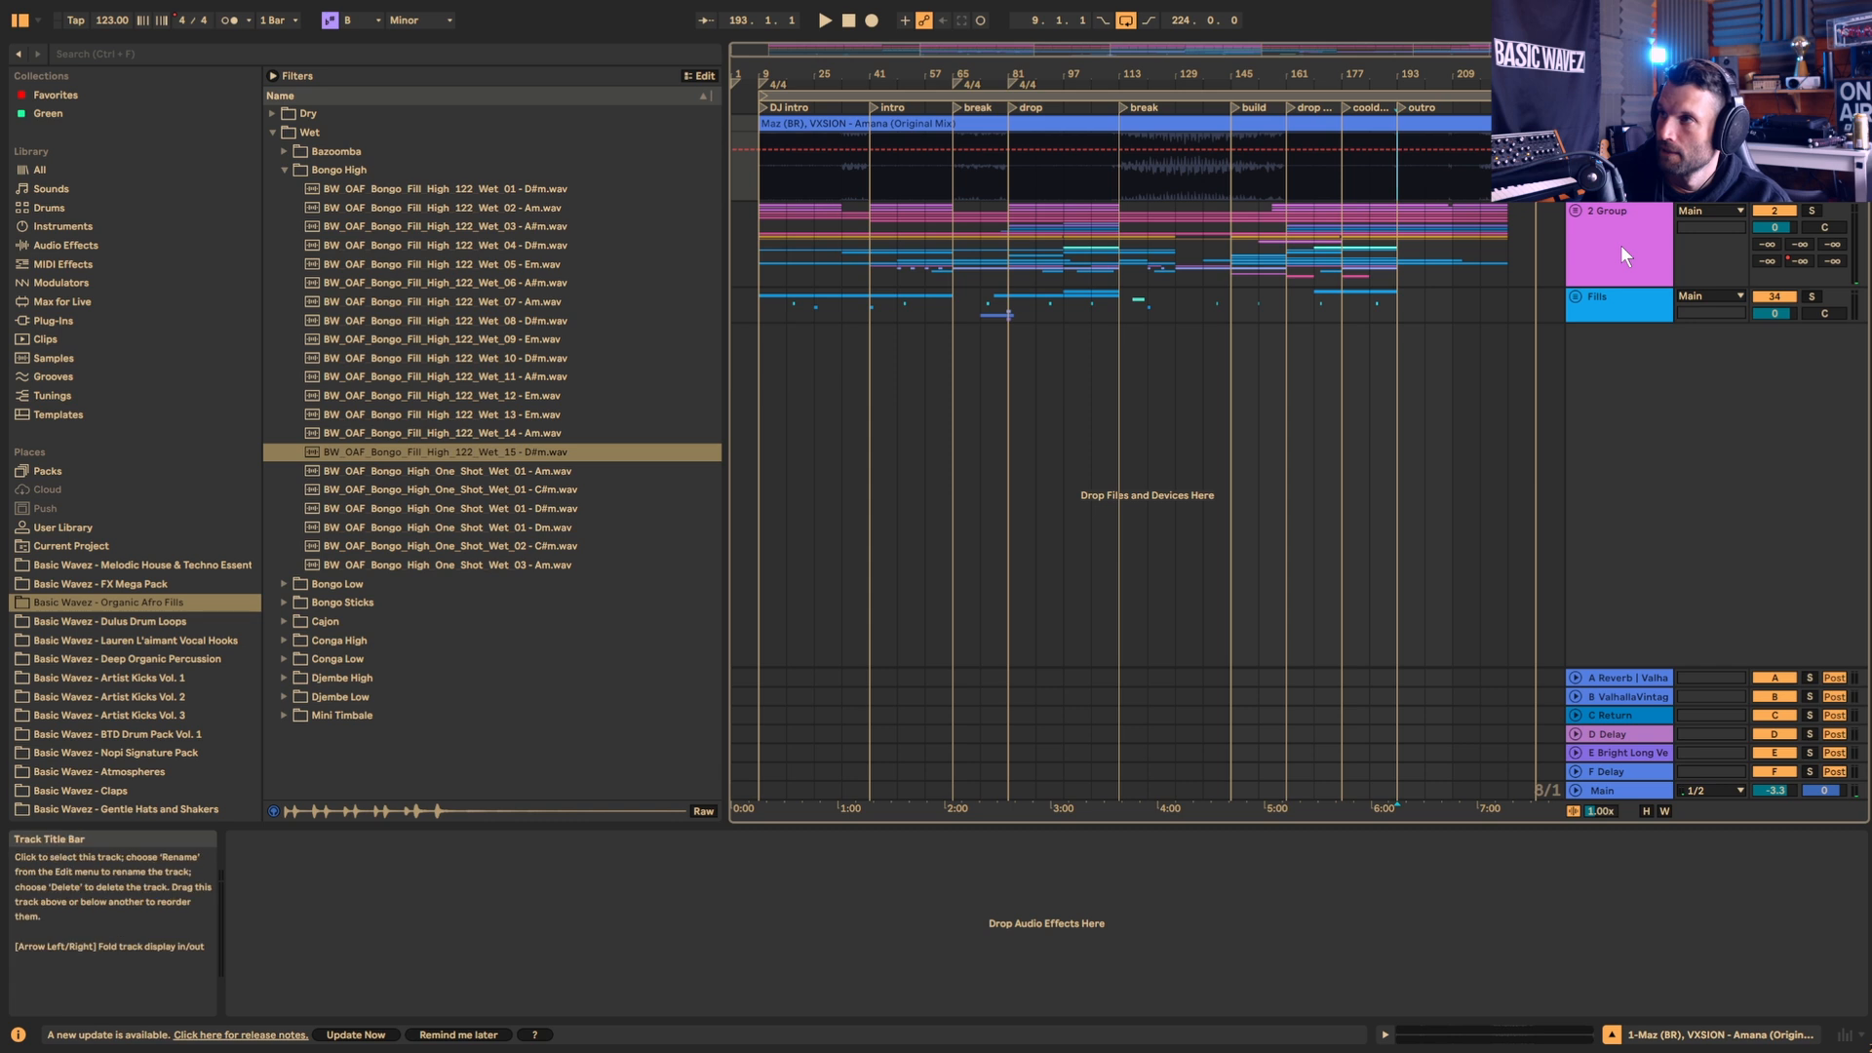